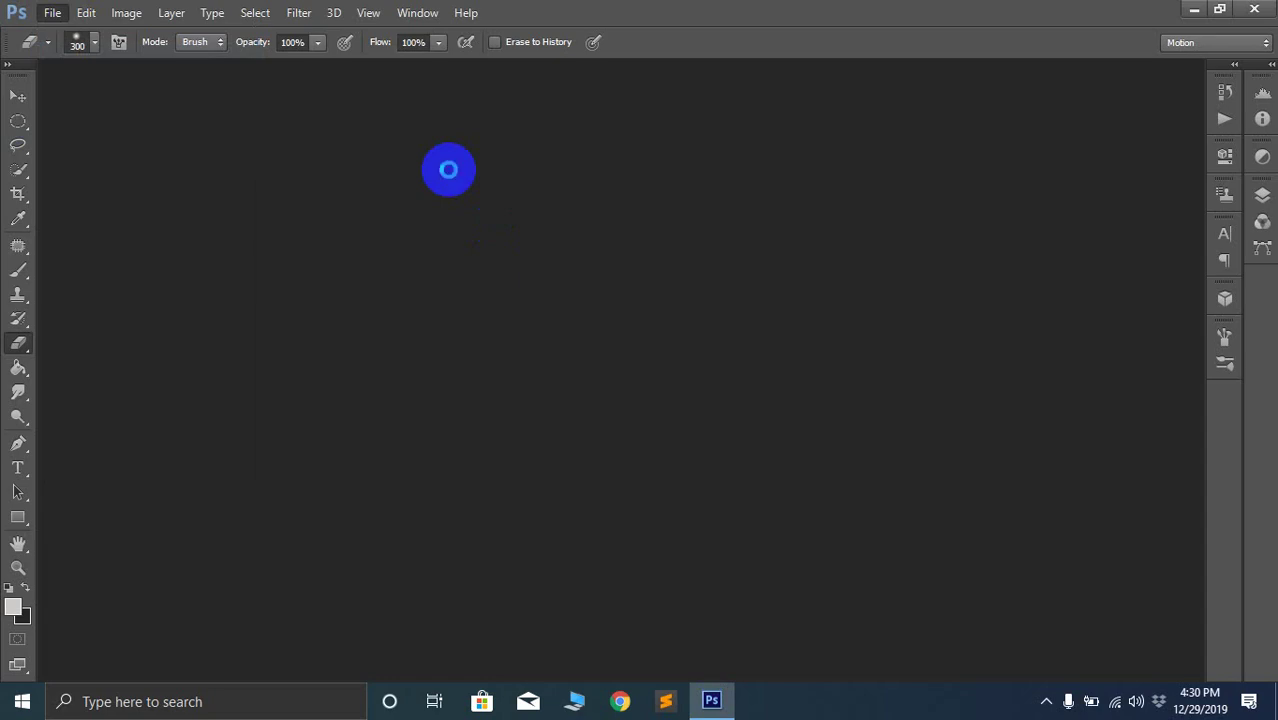
Open the image combination-skin-mistakes-6 from the 1929 folder in Dropbox
double_click(448, 177)
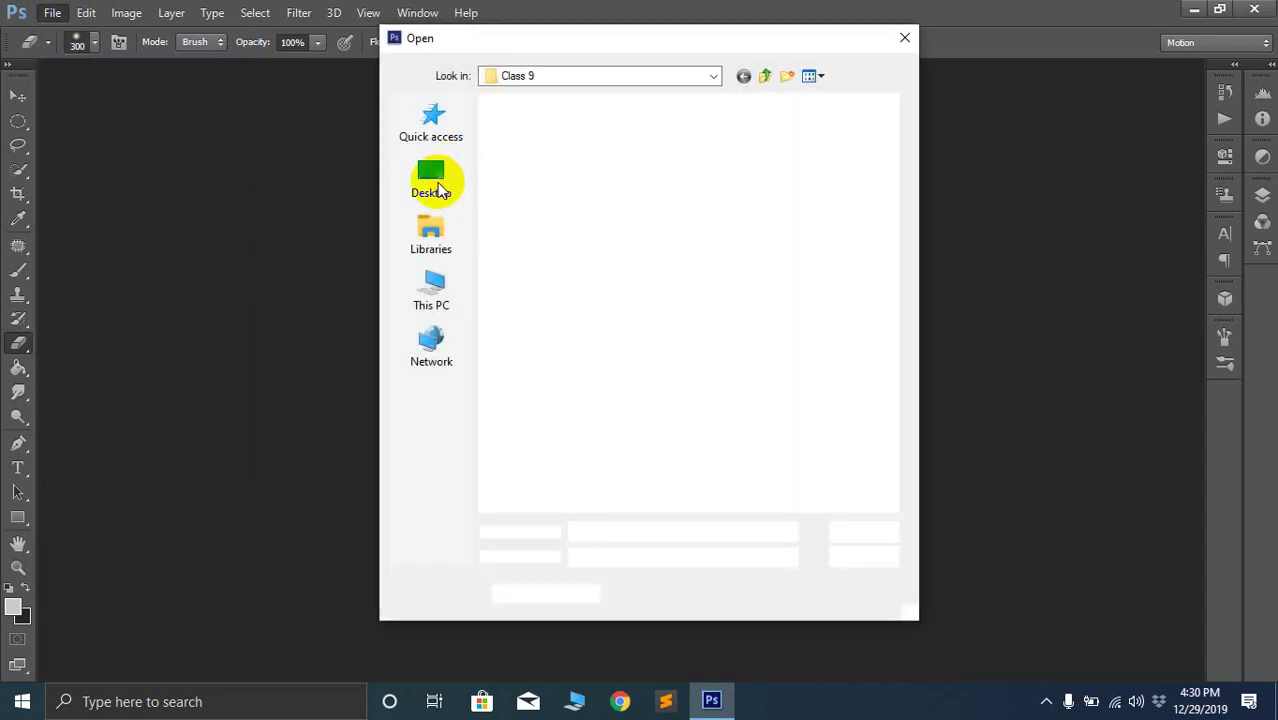
left_click(441, 191)
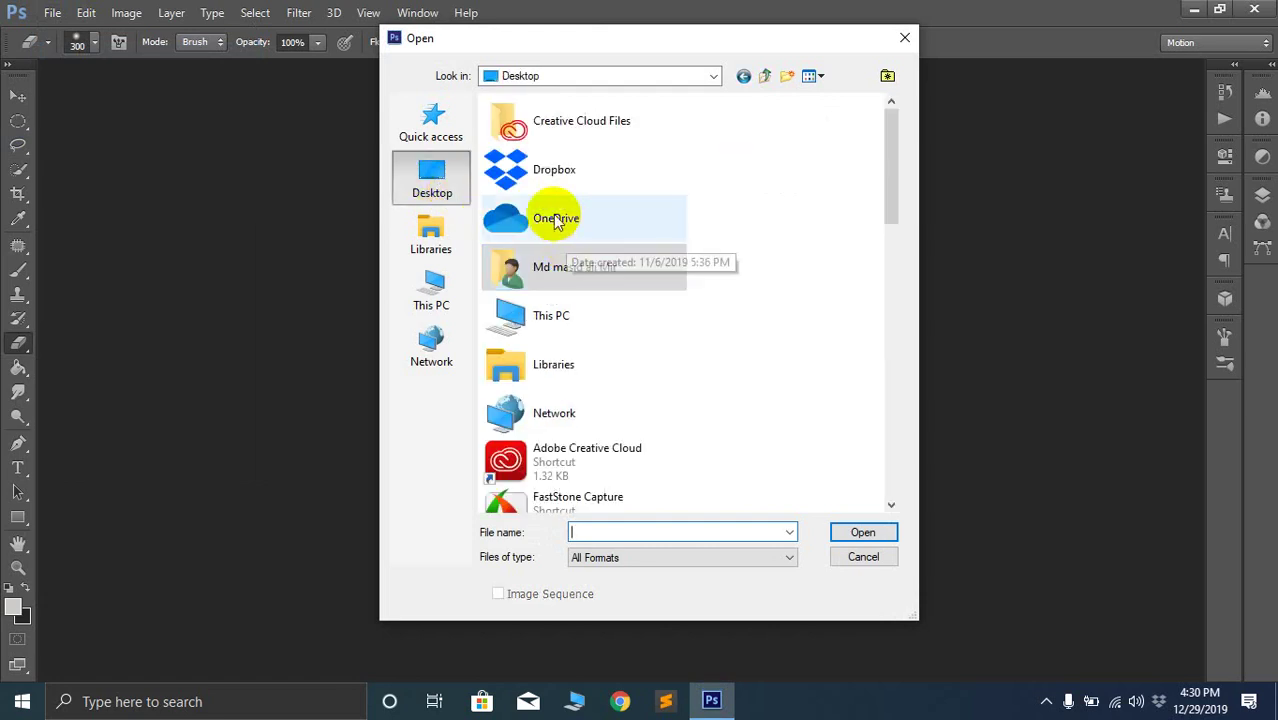
double_click(565, 179)
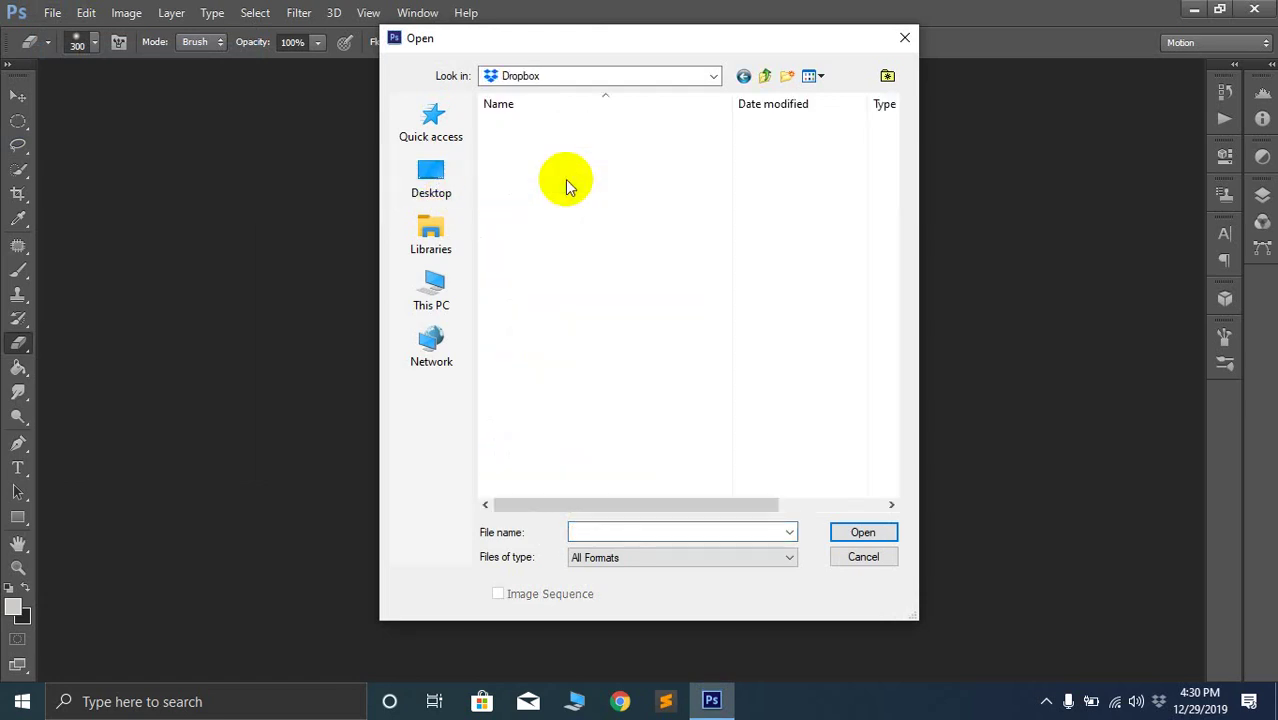
double_click(520, 162)
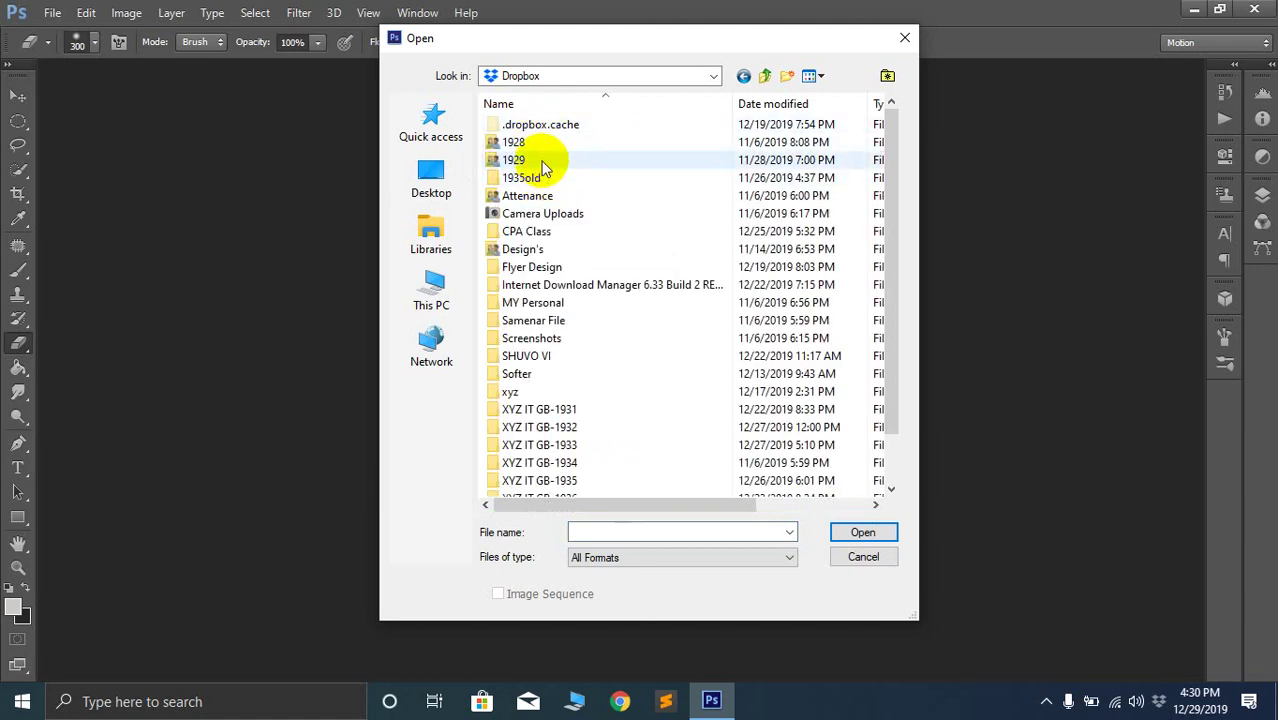
left_click(627, 435)
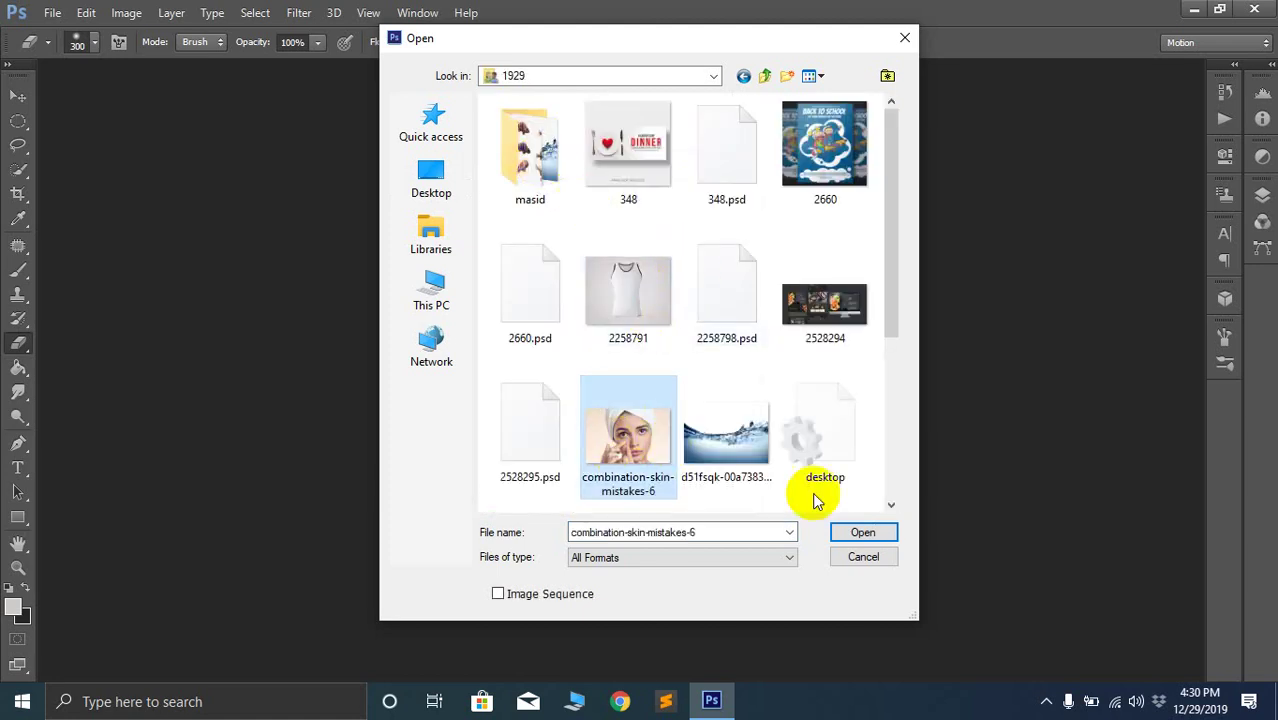
left_click(862, 532)
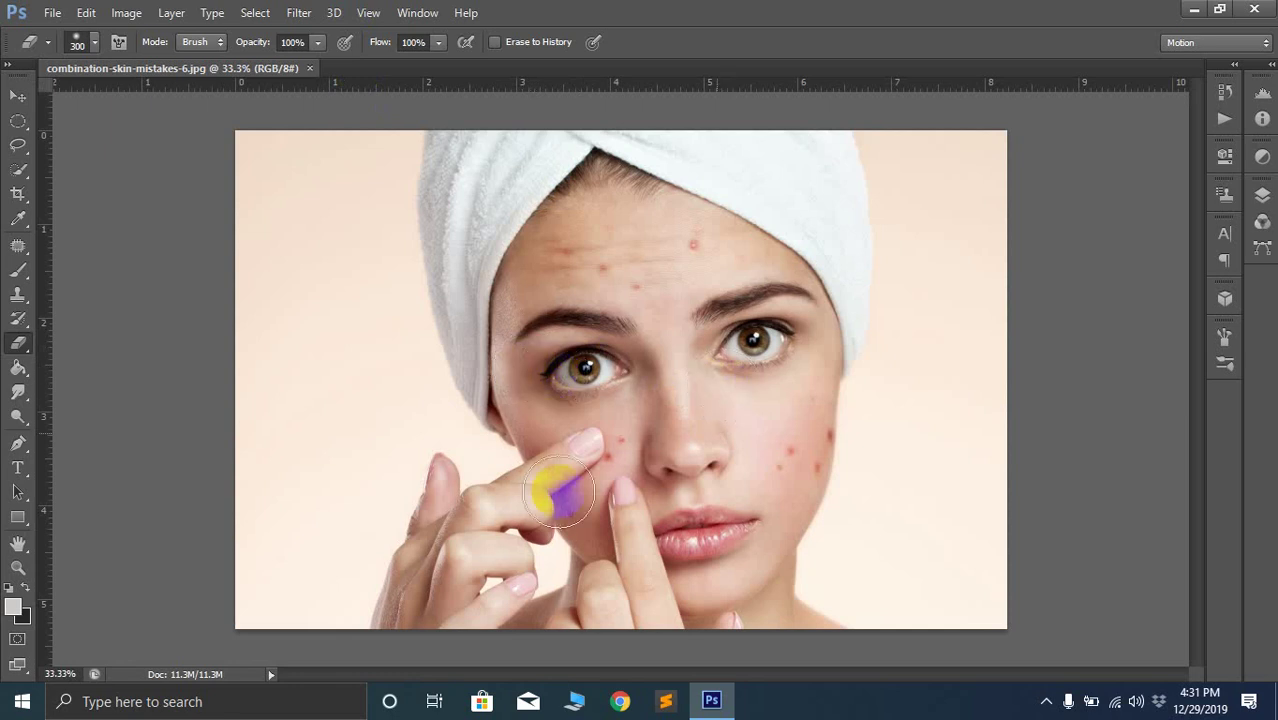
Switch from the Eraser to the Spot Healing Brush Tool from the group of healing tools
left_click(18, 96)
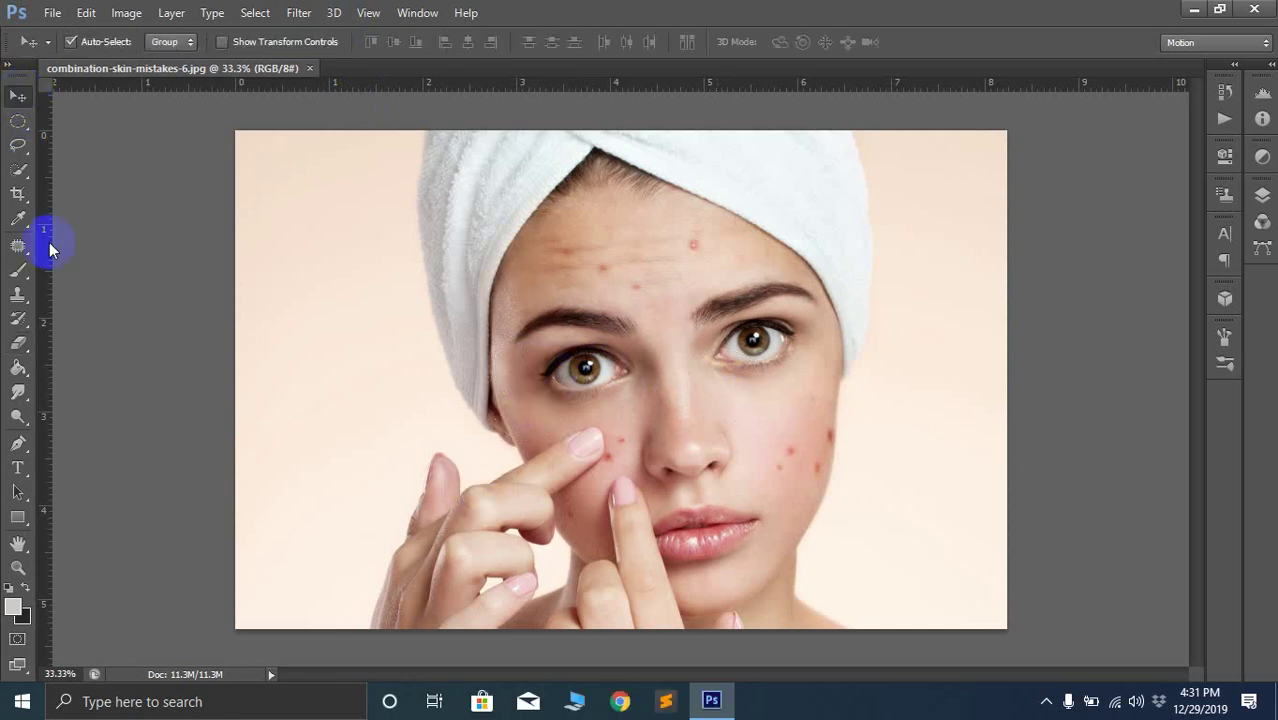
left_click(15, 248)
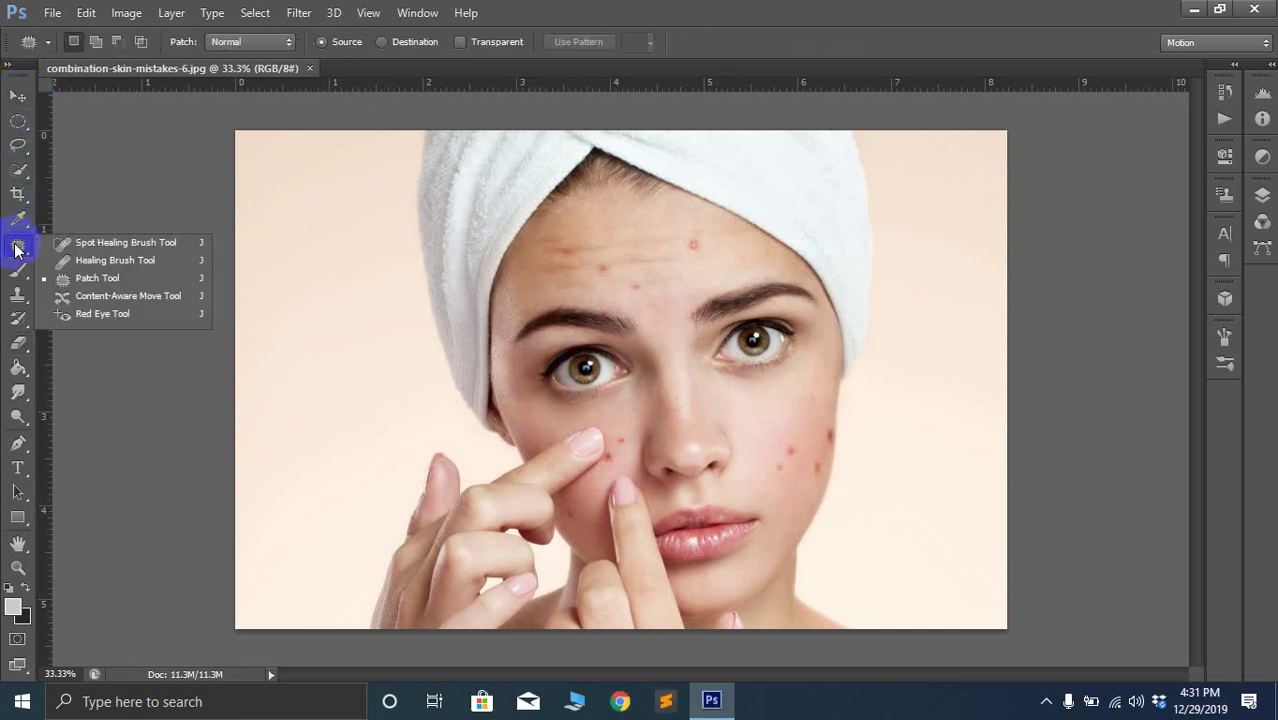
left_click(68, 246)
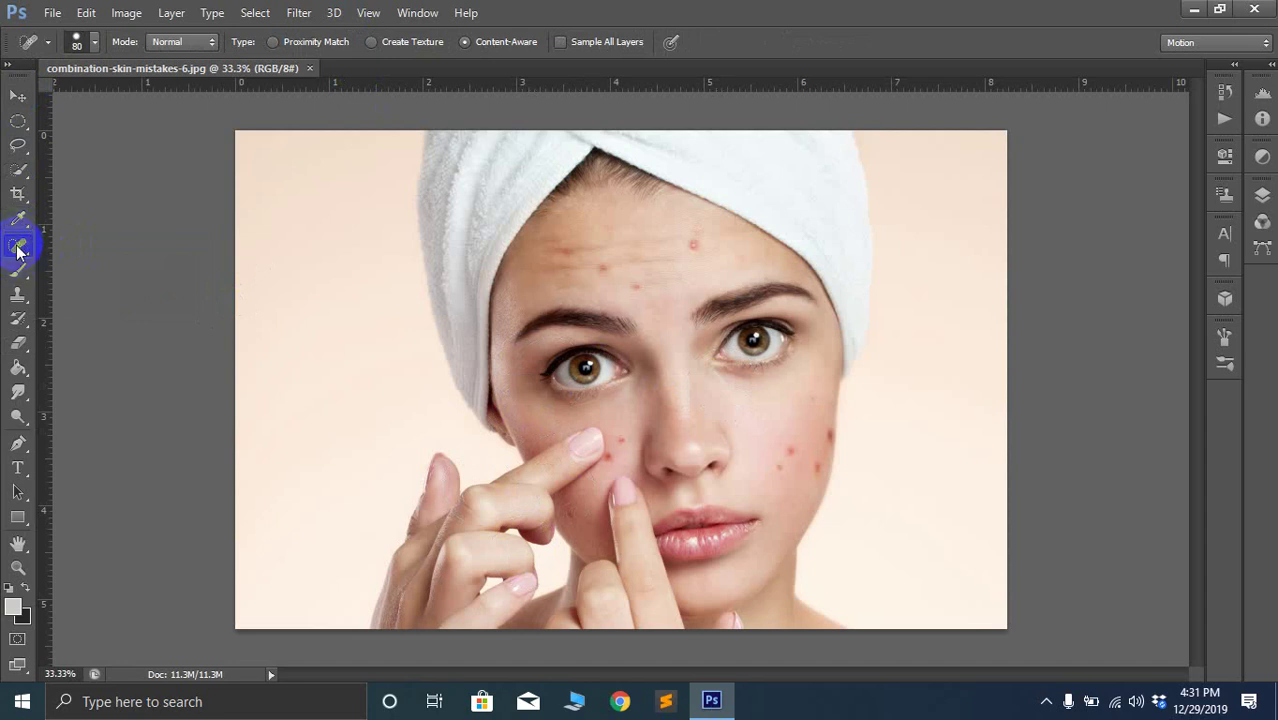
left_click(17, 248)
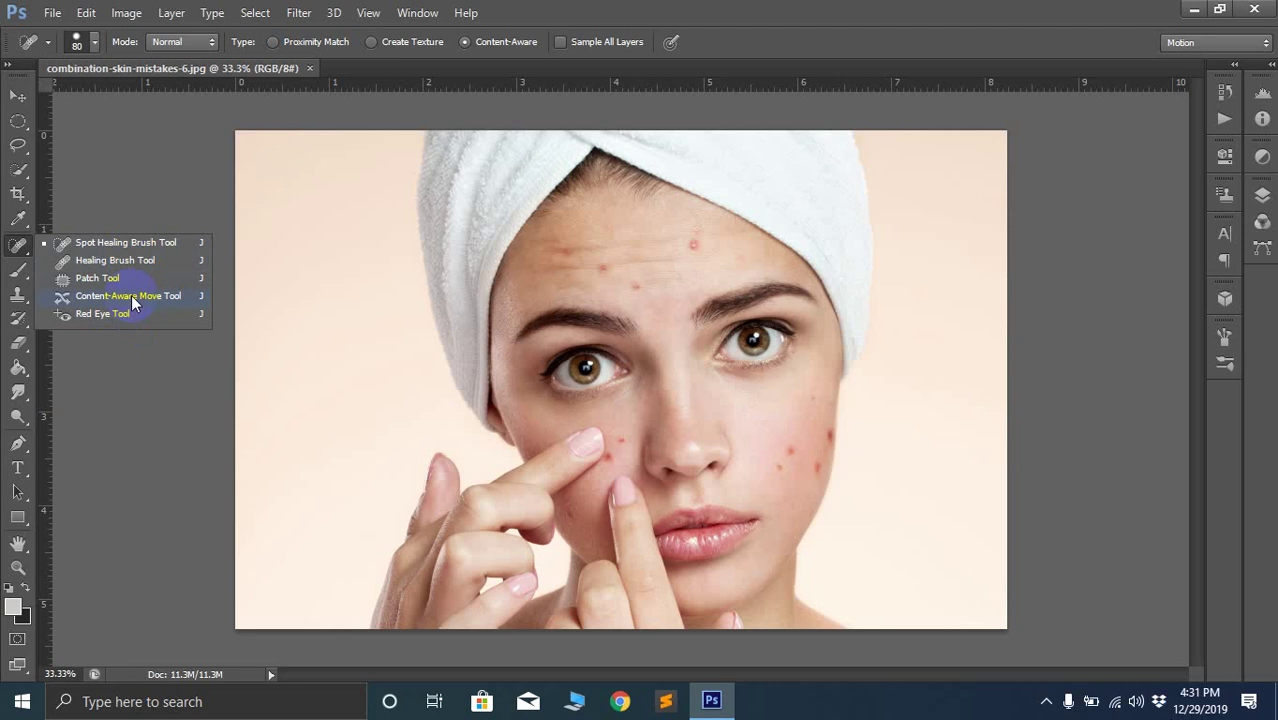
left_click(131, 244)
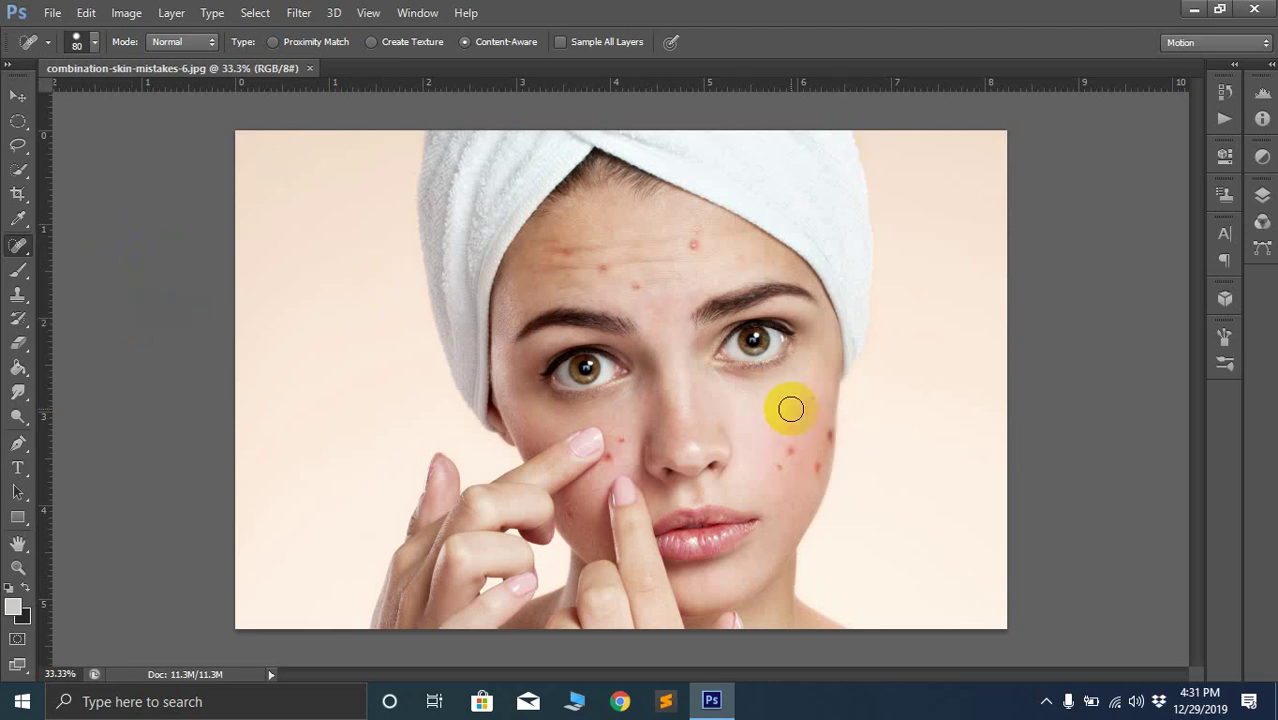
left_click_drag(14, 247, 103, 242)
Reduce the brush size to 50 and heal the large red blemish on the upper forehead
scroll(668, 242, "up", 5)
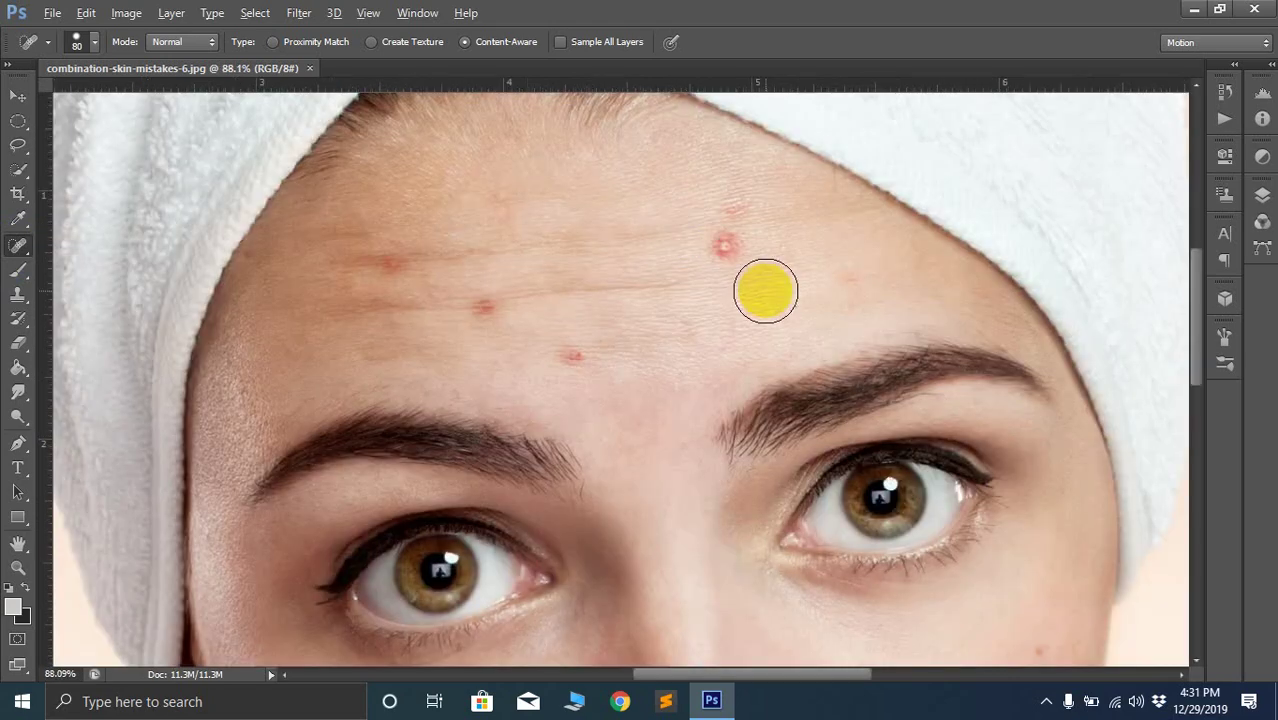
key("bracketleft")
key("bracketleft")
key("bracketleft")
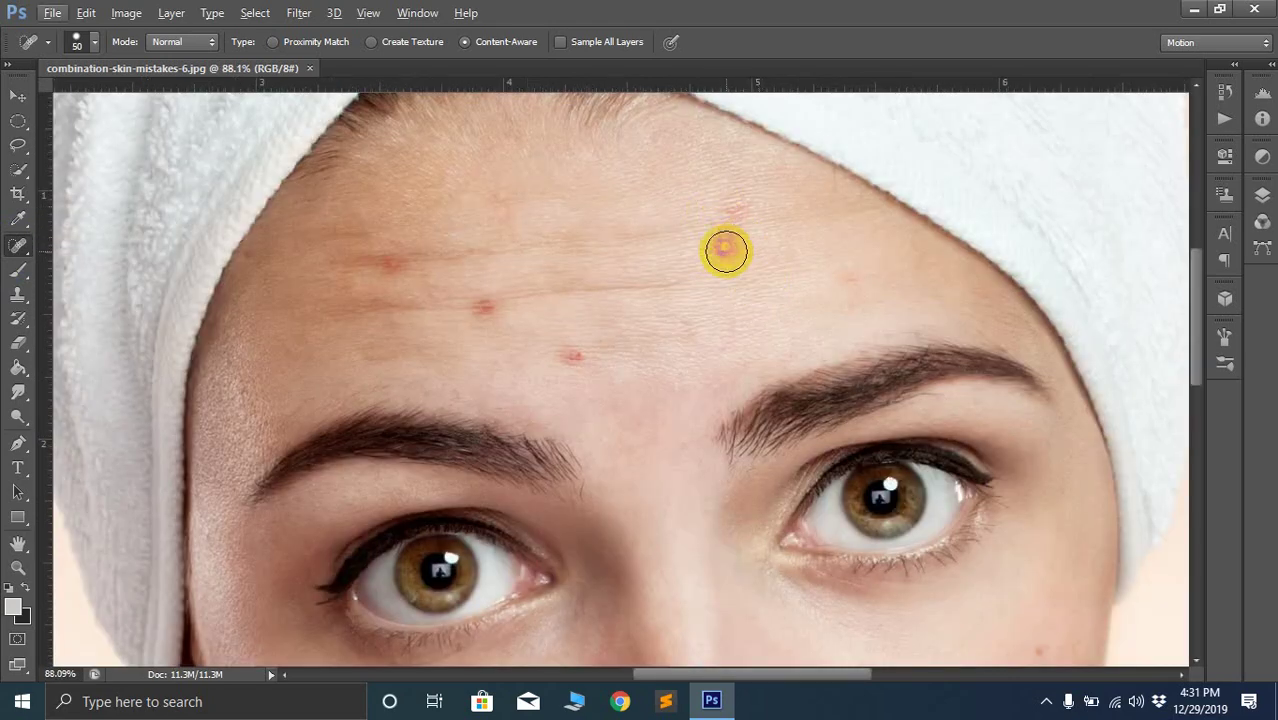
left_click_drag(725, 247, 720, 272)
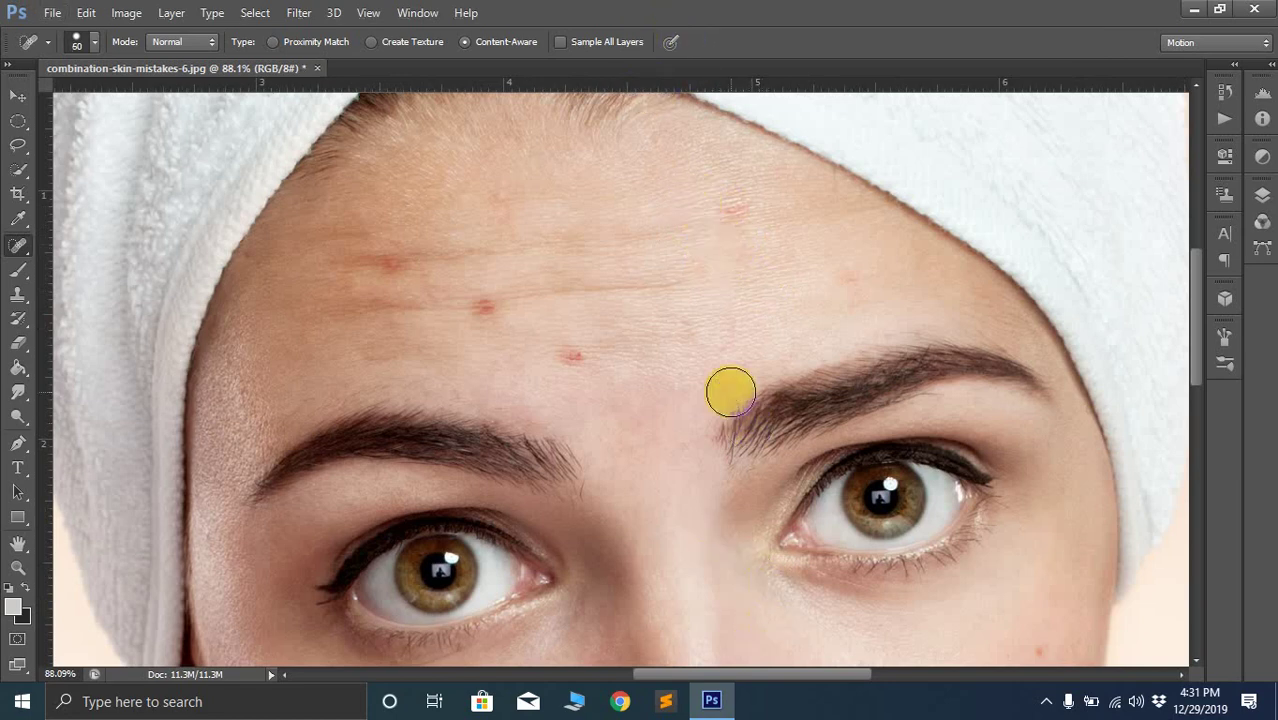
Enlarge the Spot Healing Brush to size 90
key("bracketright")
key("bracketright")
key("bracketright")
key("bracketright")
key("bracketright")
key("bracketright")
key("bracketright")
key("bracketright")
key("bracketright")
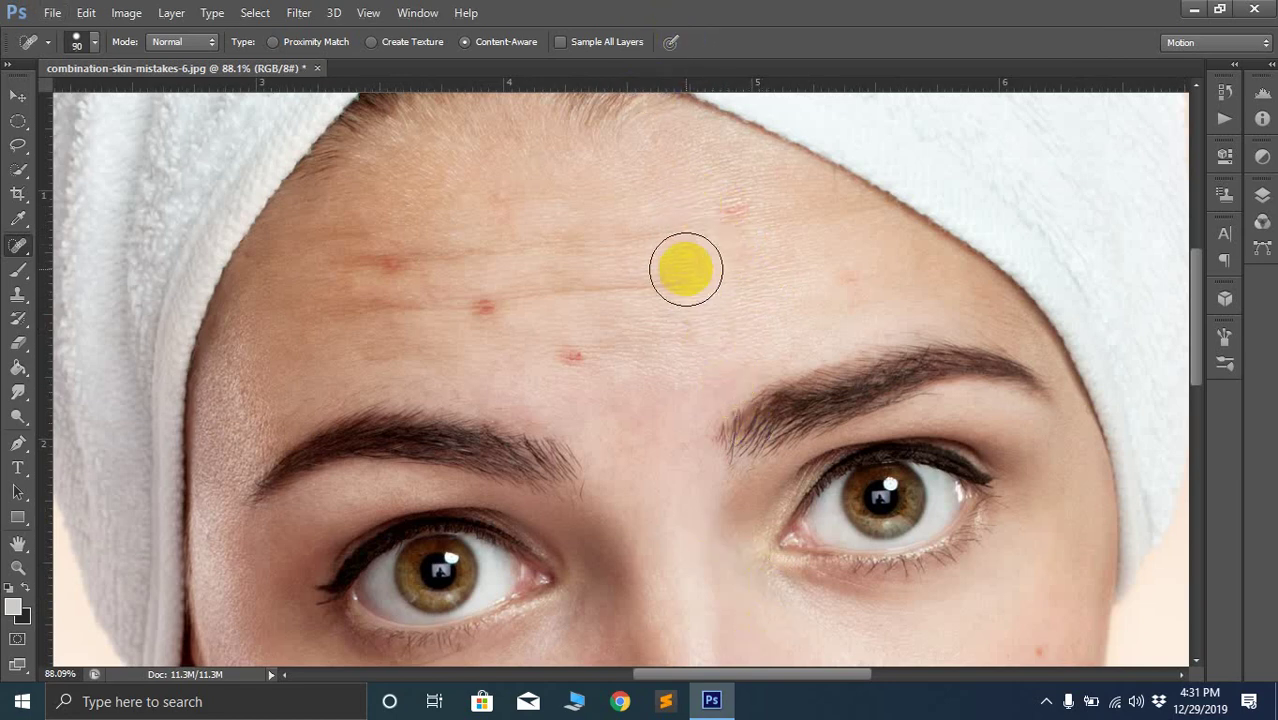
Bring the brush size back to 50 and heal the large red forehead blemish again
key("bracketleft")
key("bracketleft")
key("bracketleft")
key("bracketleft")
key("bracketleft")
key("bracketleft")
key("bracketleft")
key("bracketleft")
key("bracketleft")
key("bracketleft")
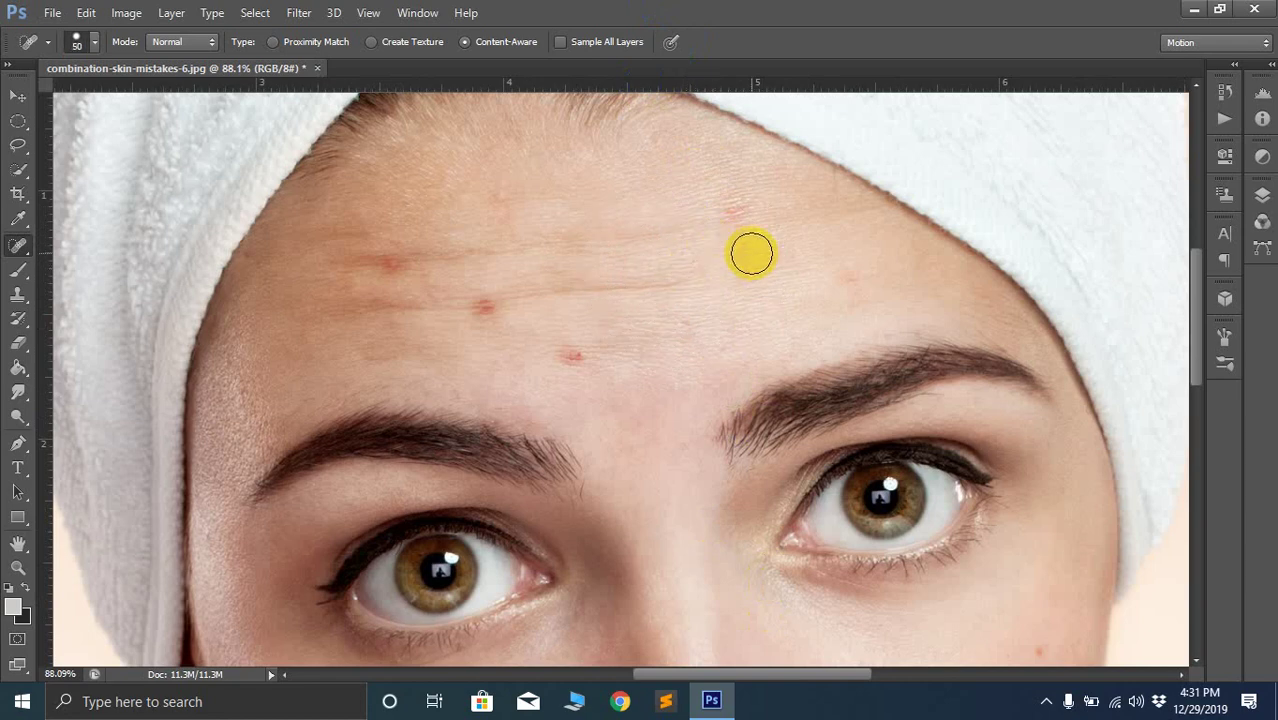
left_click(736, 210)
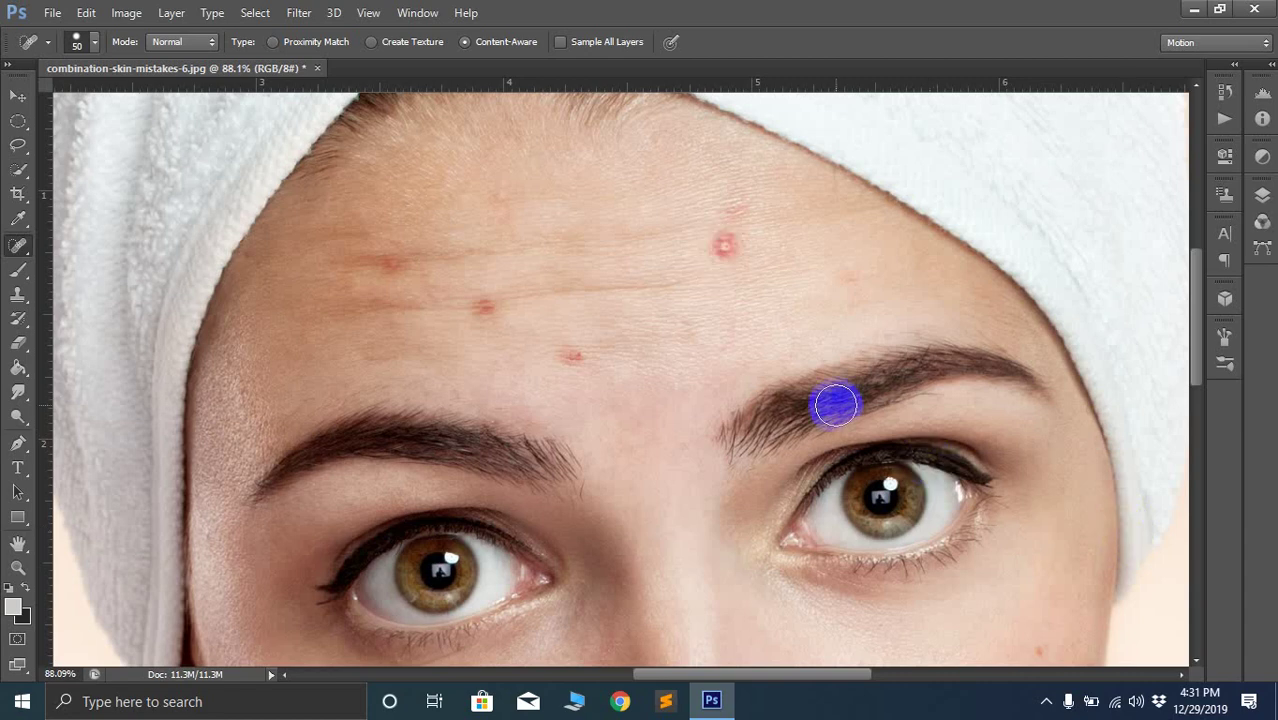
left_click(728, 246)
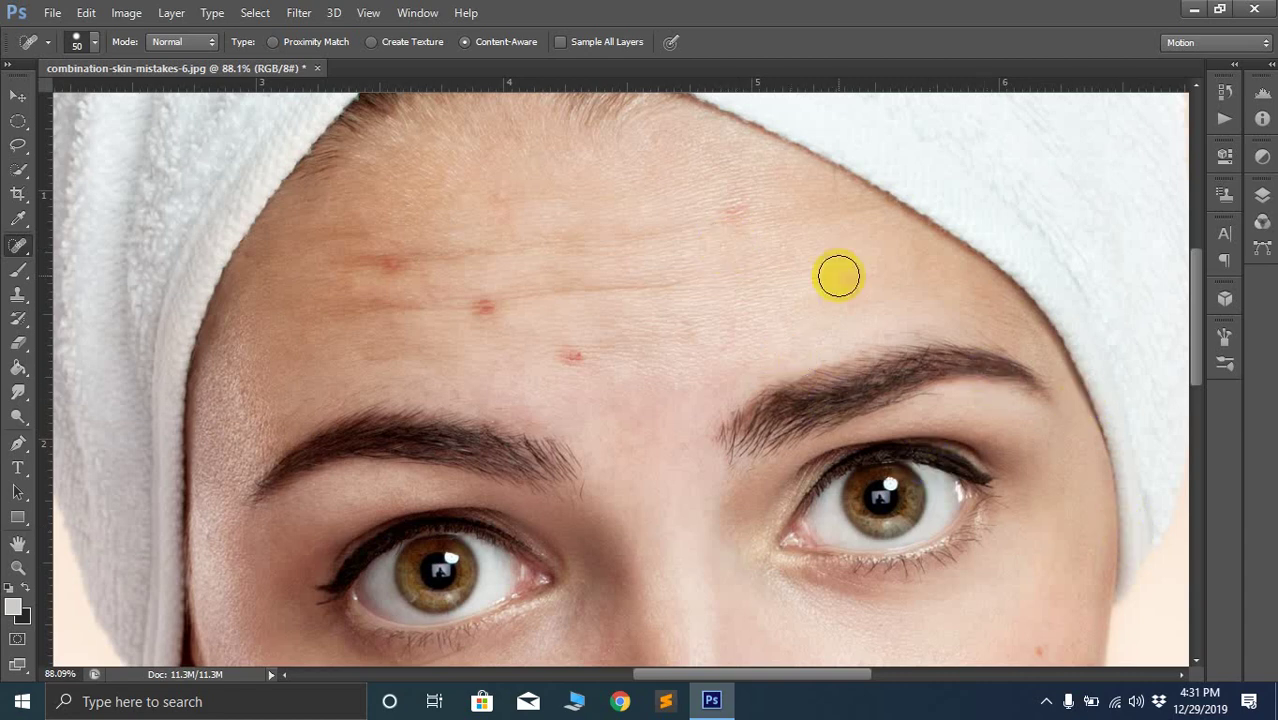
Heal the pinkish mark above the larger blemish, the two red spots in the middle of the forehead, and the patch around them
left_click(737, 204)
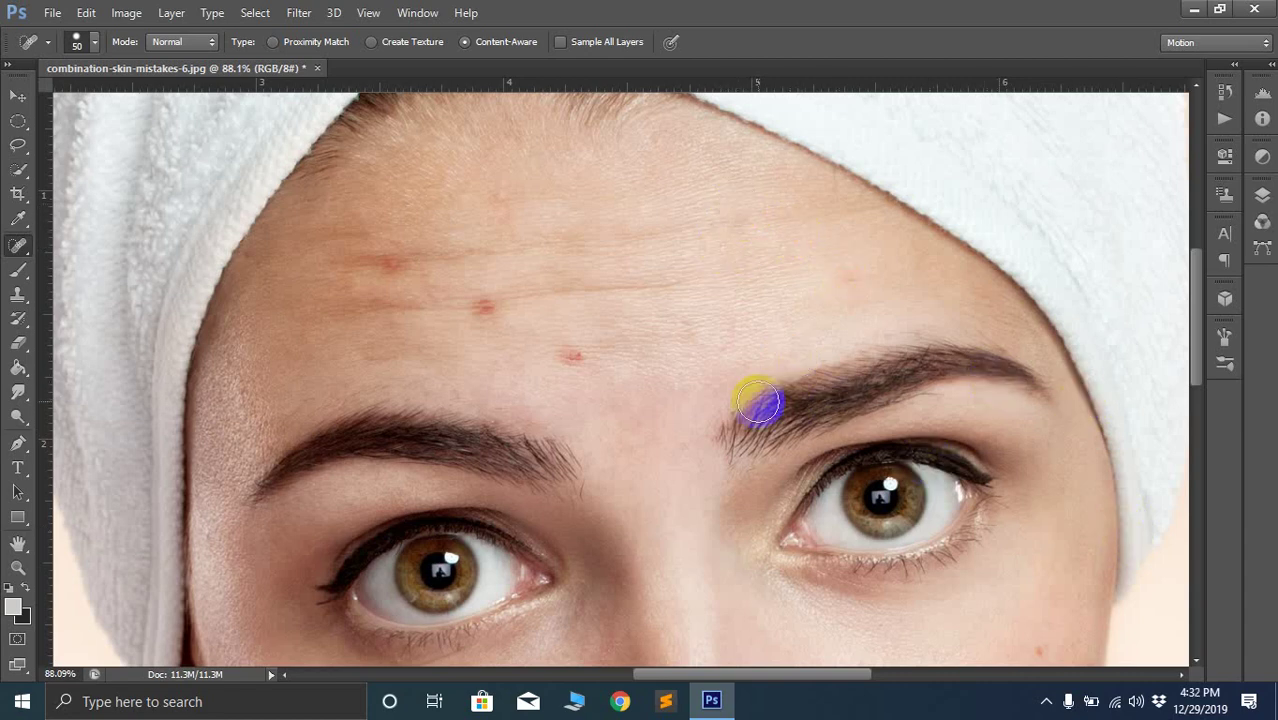
left_click(576, 357)
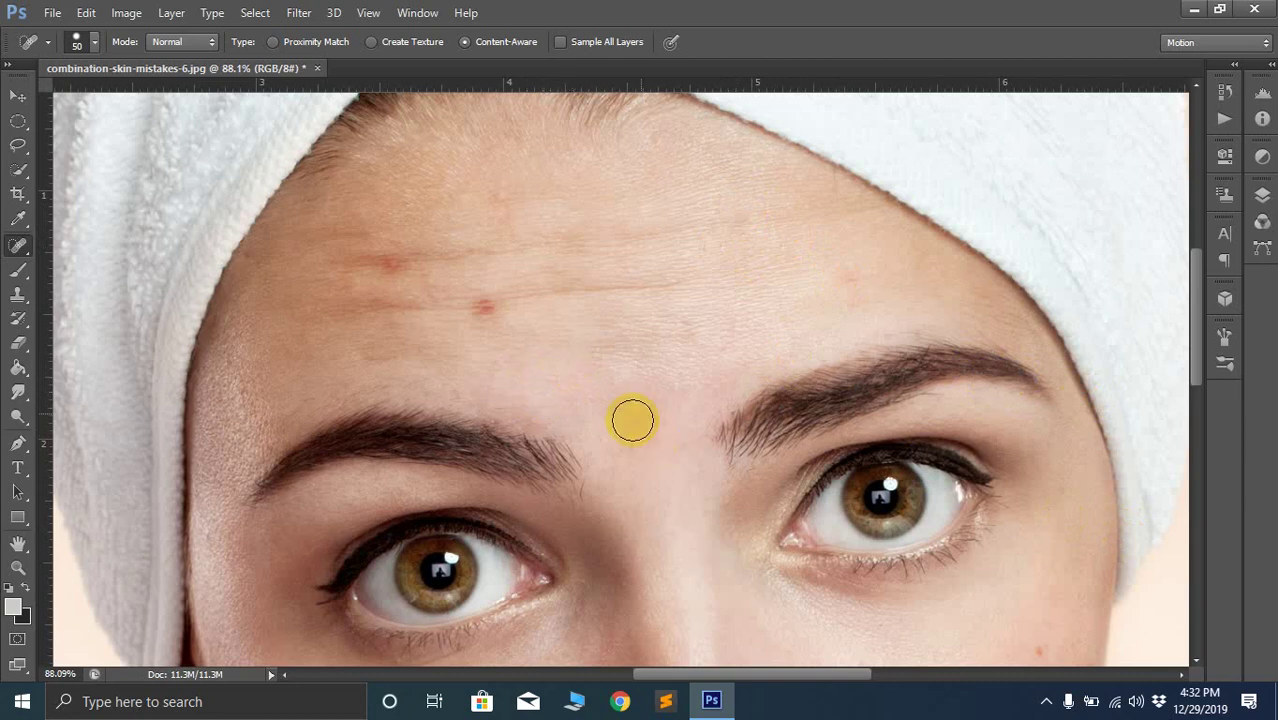
left_click(485, 309)
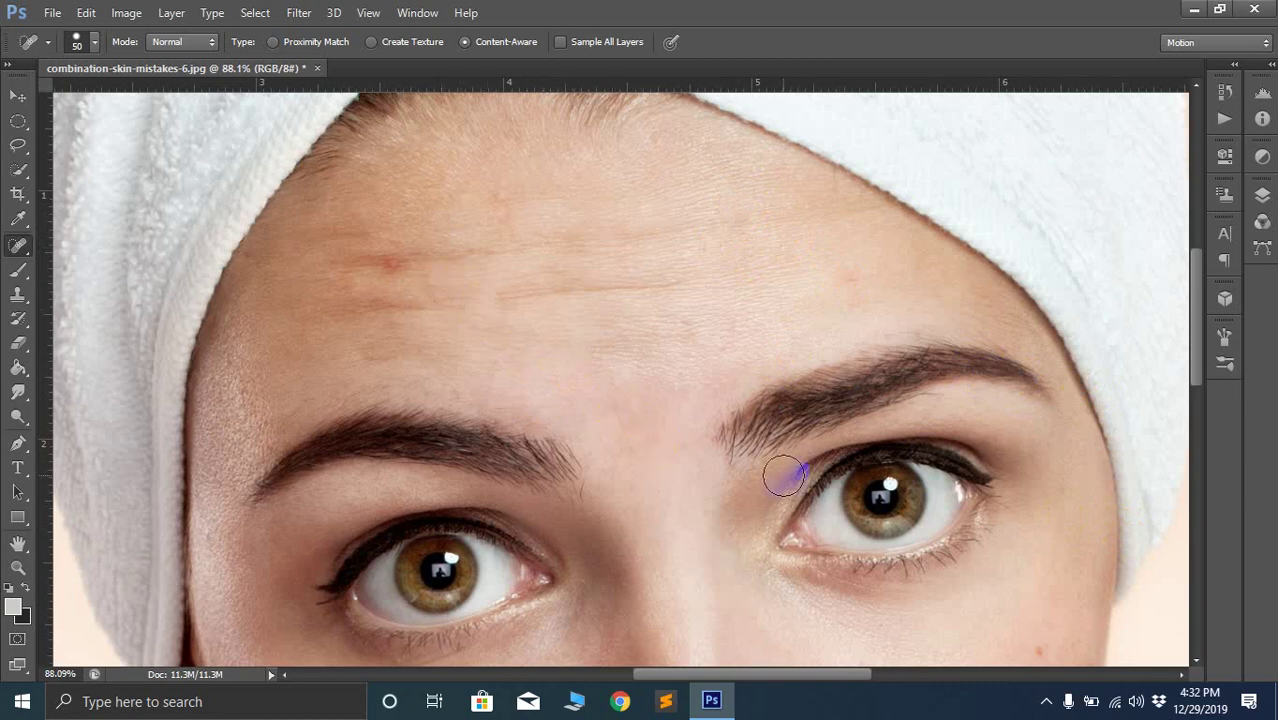
scroll(451, 314, "up", 3)
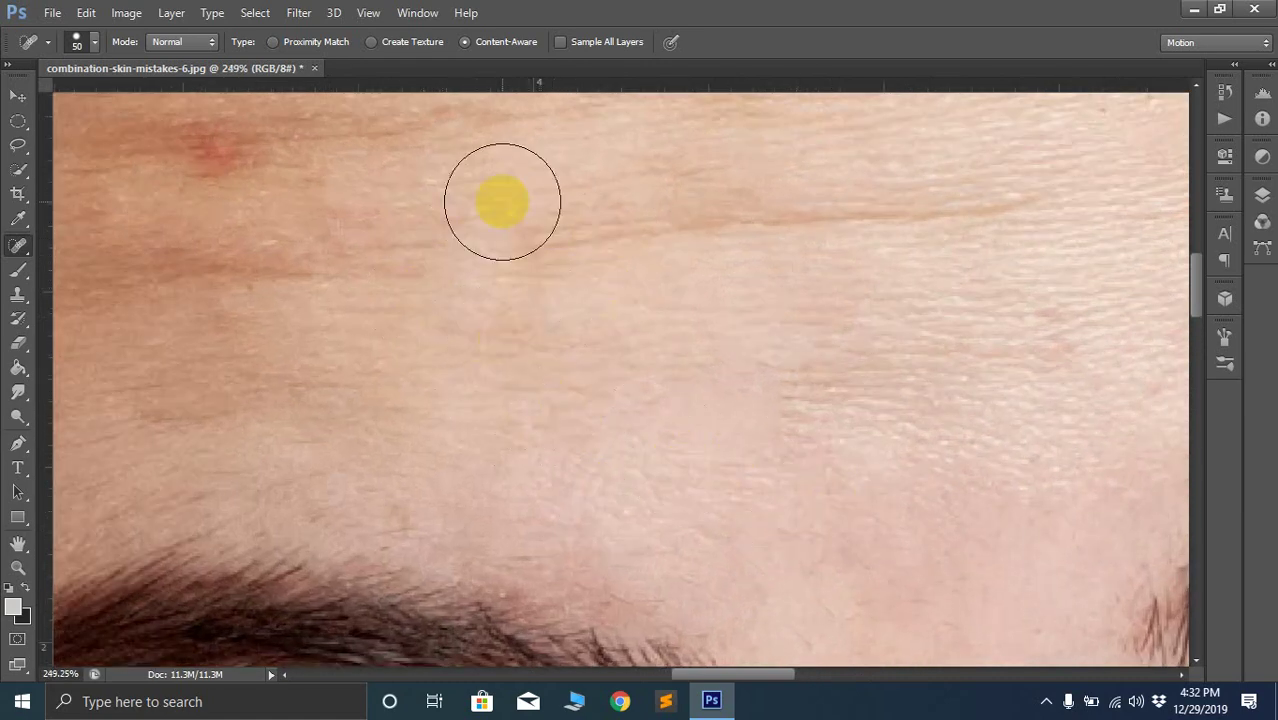
left_click(491, 272)
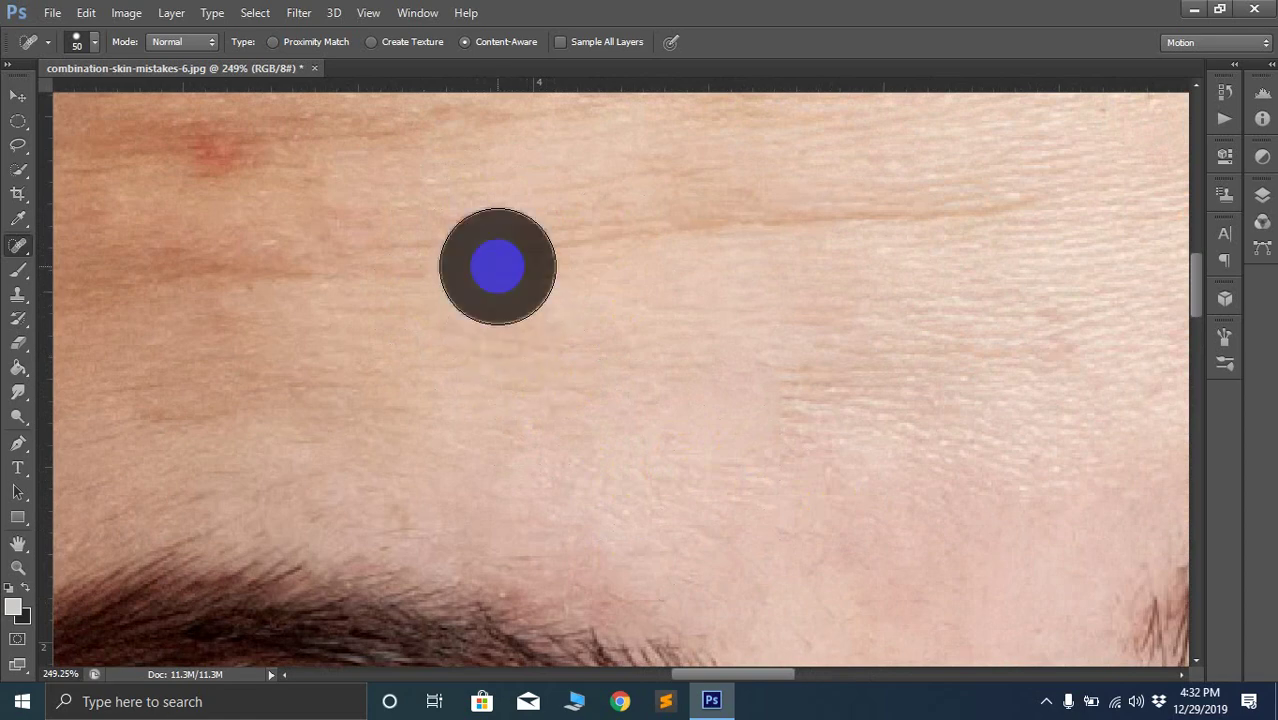
Heal the faint mark below the hairline and the red spot on the forehead crease
scroll(542, 382, "down", 3)
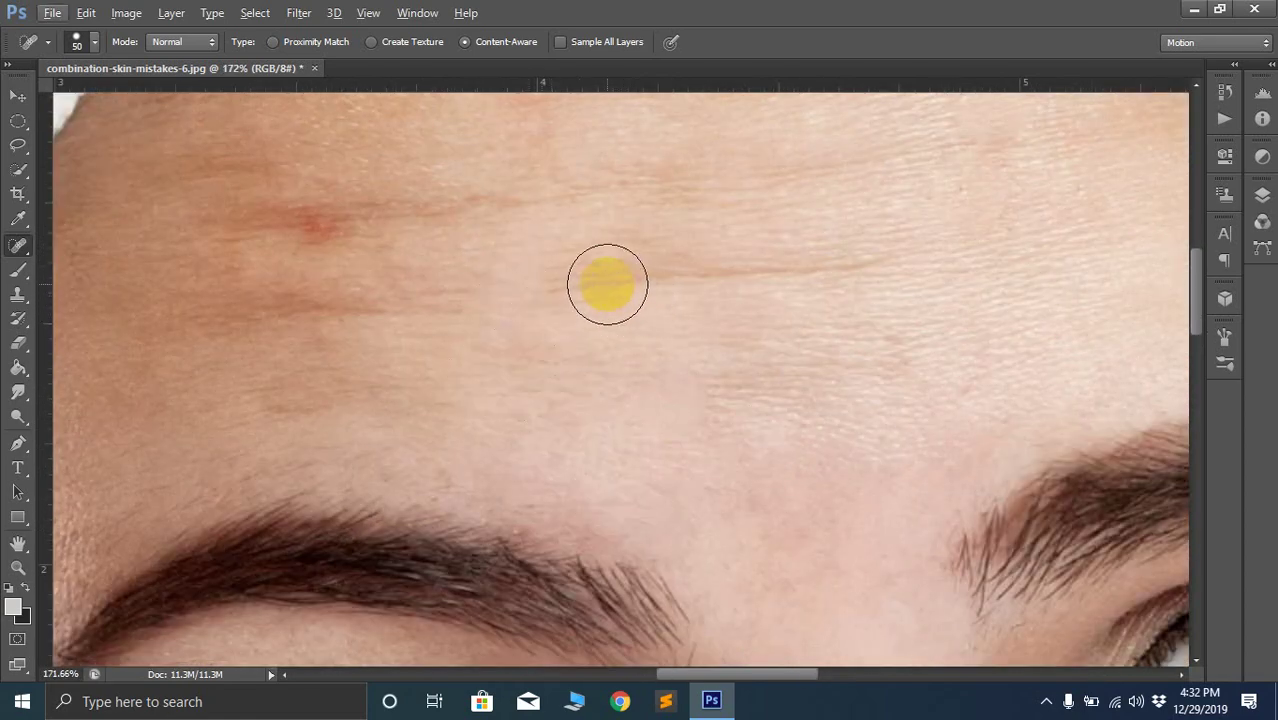
scroll(466, 318, "down", 3)
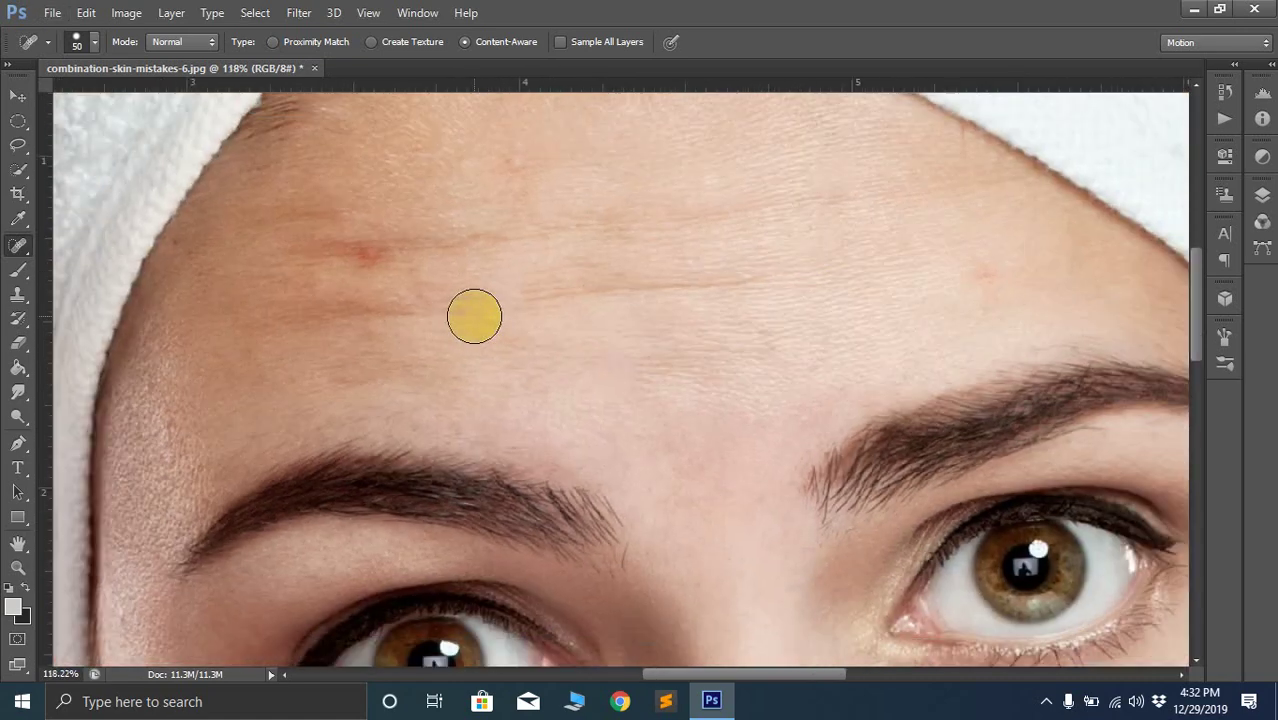
scroll(592, 473, "up", 3)
left_click_drag(696, 333, 819, 508)
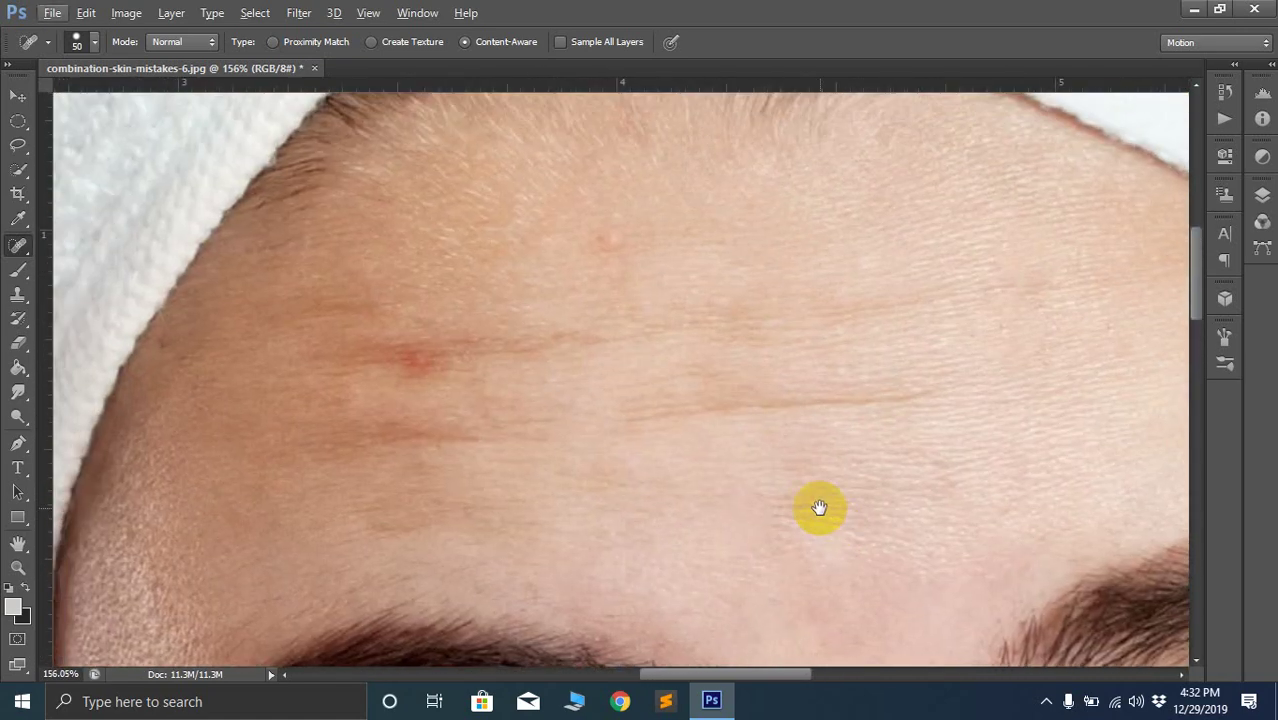
left_click(331, 331)
left_click(20, 255)
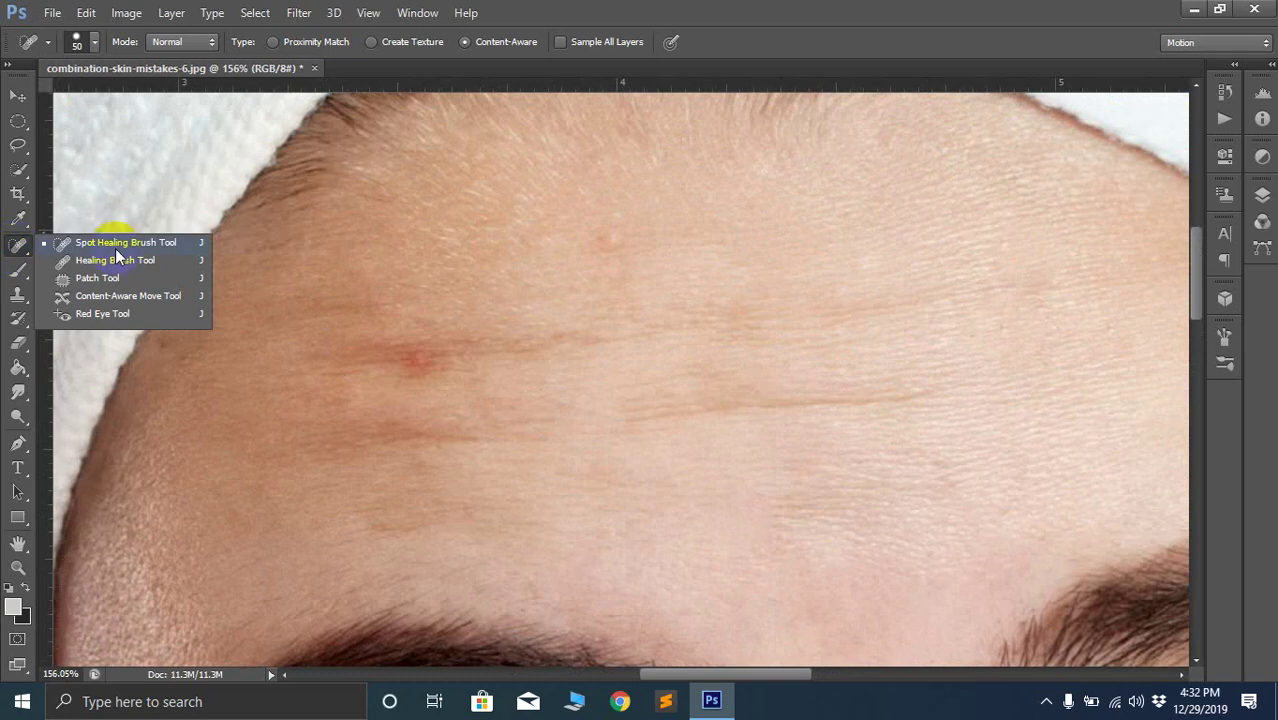
left_click(608, 246)
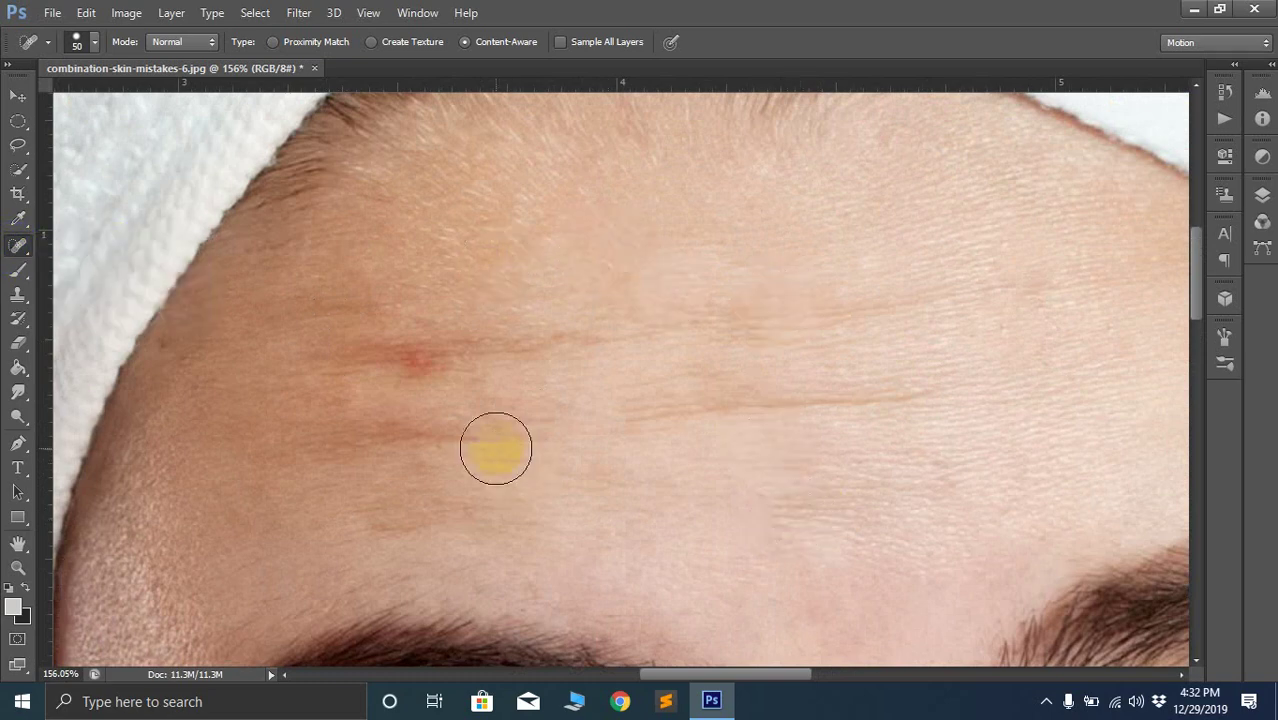
left_click(414, 358)
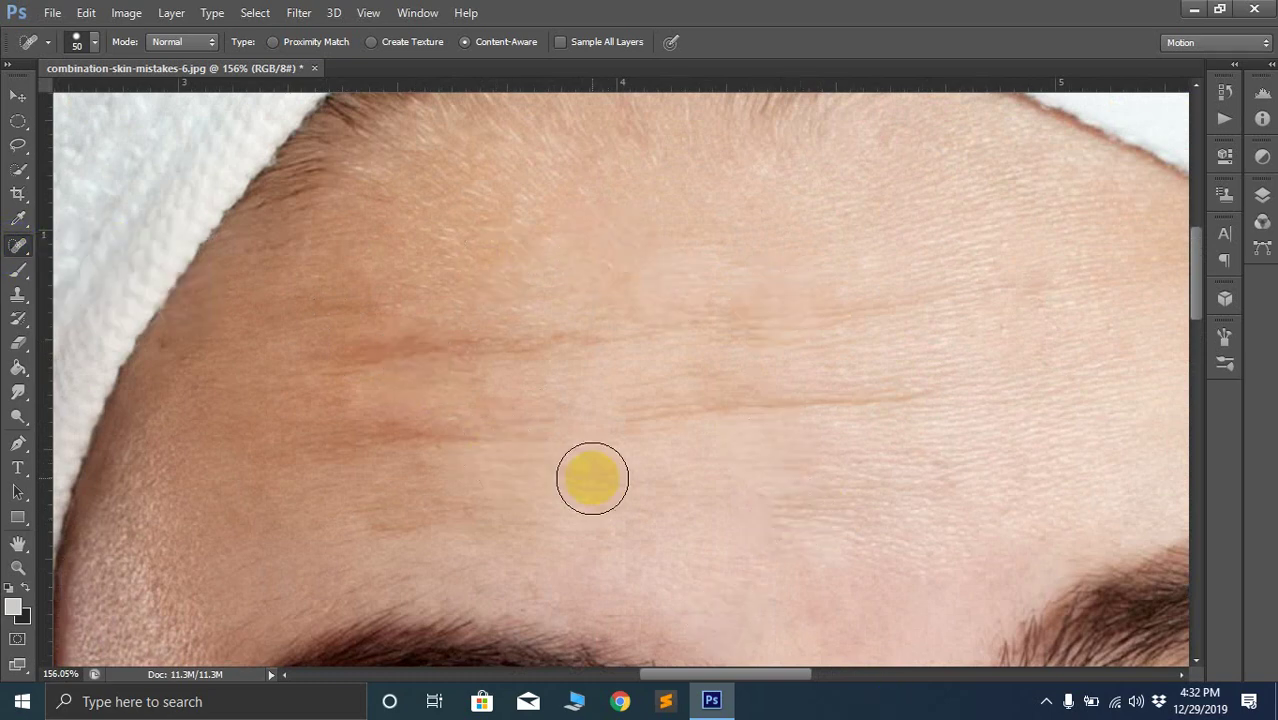
Undo the recent healing strokes on the smaller forehead blemishes, keeping the repair of the large one
scroll(590, 476, "down", 2)
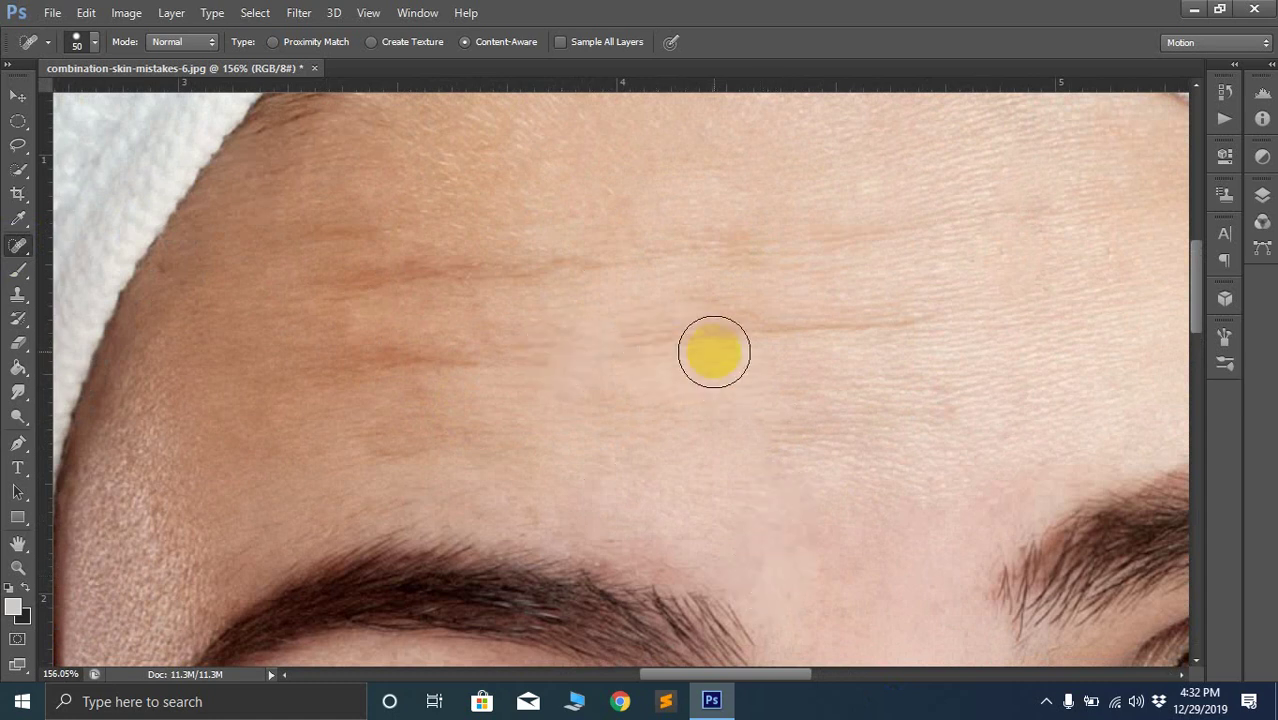
key("ctrl+z")
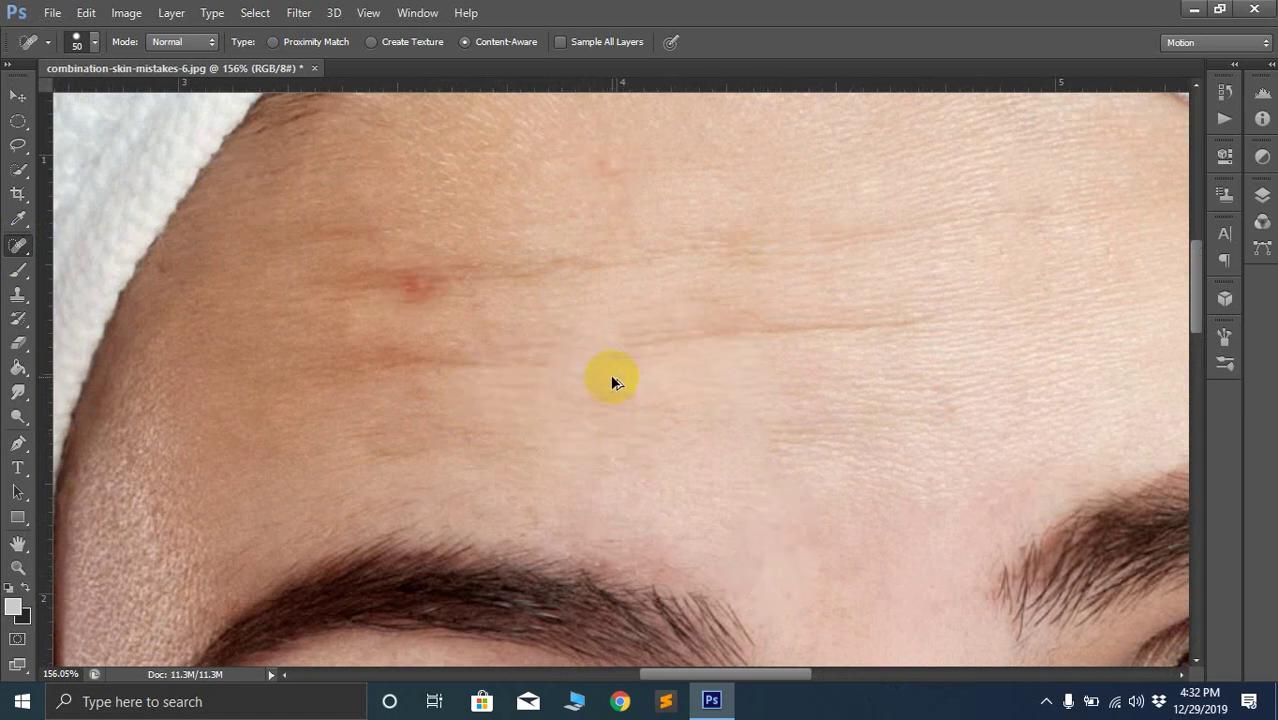
key("ctrl+alt+z")
key("ctrl+alt+z")
key("ctrl+alt+z")
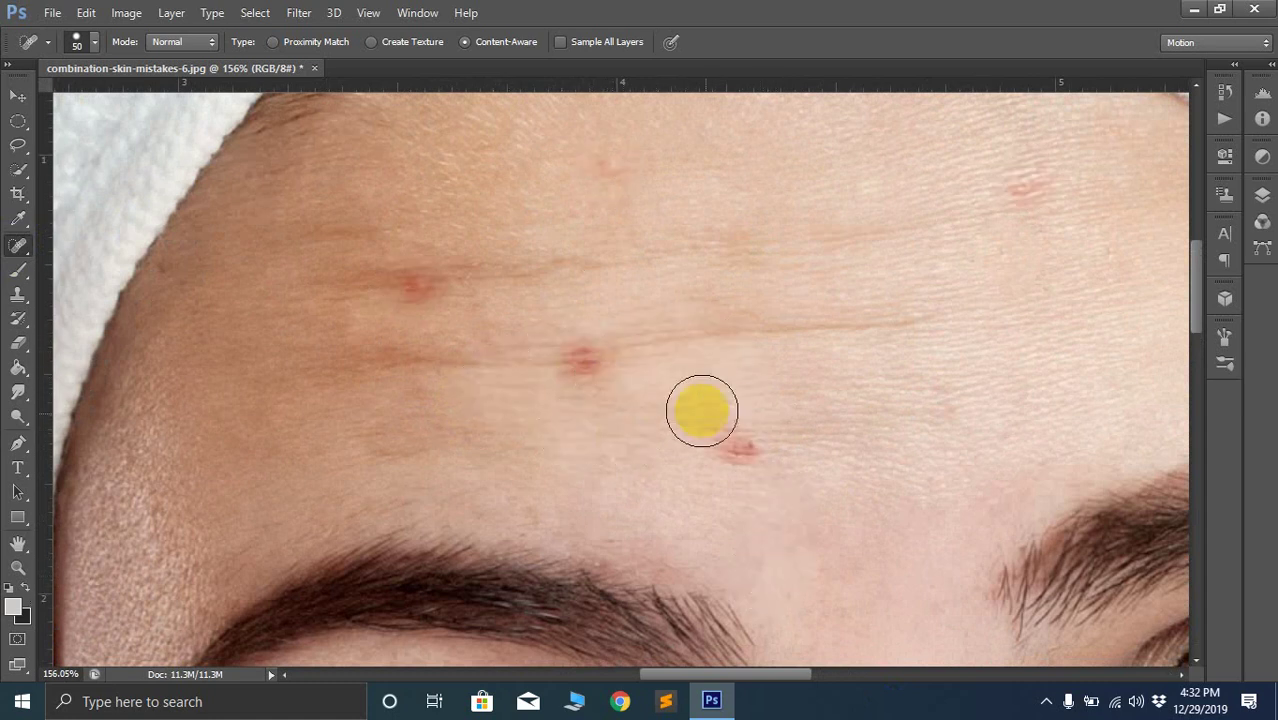
Switch to the Healing Brush Tool for retouching the forehead blemishes
scroll(705, 413, "down", 1)
scroll(708, 417, "down", 5)
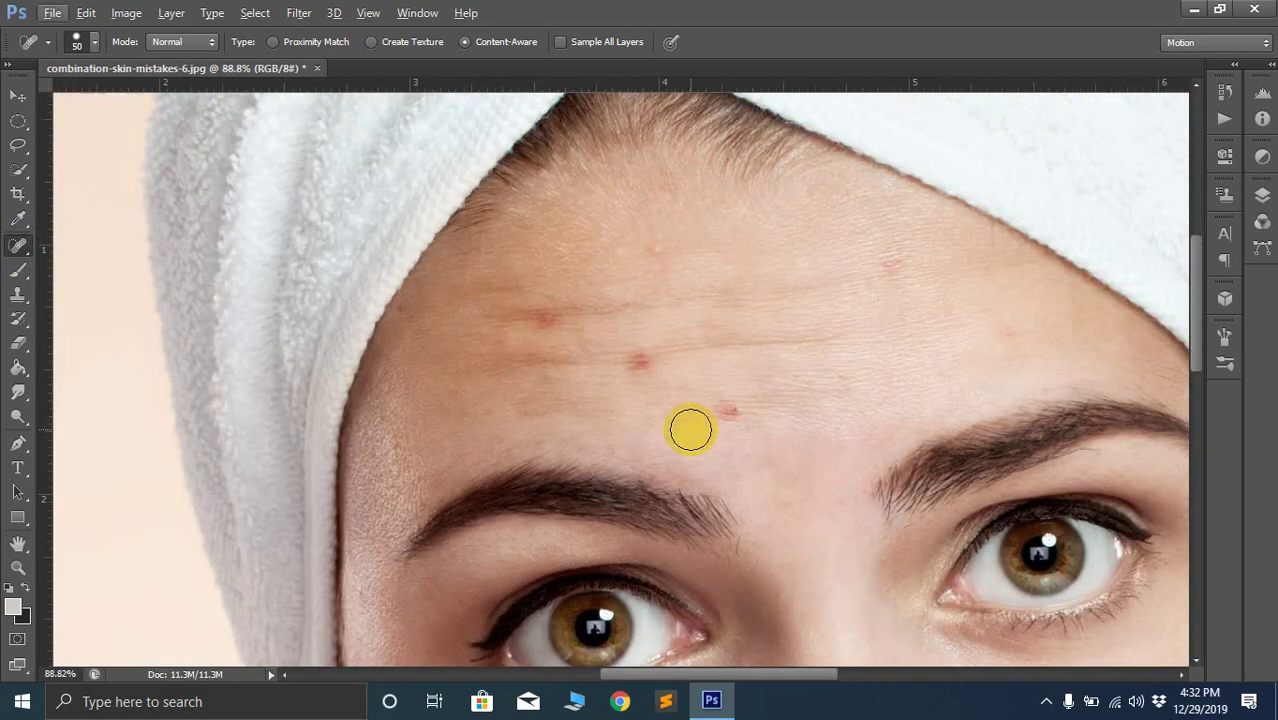
right_click(18, 249)
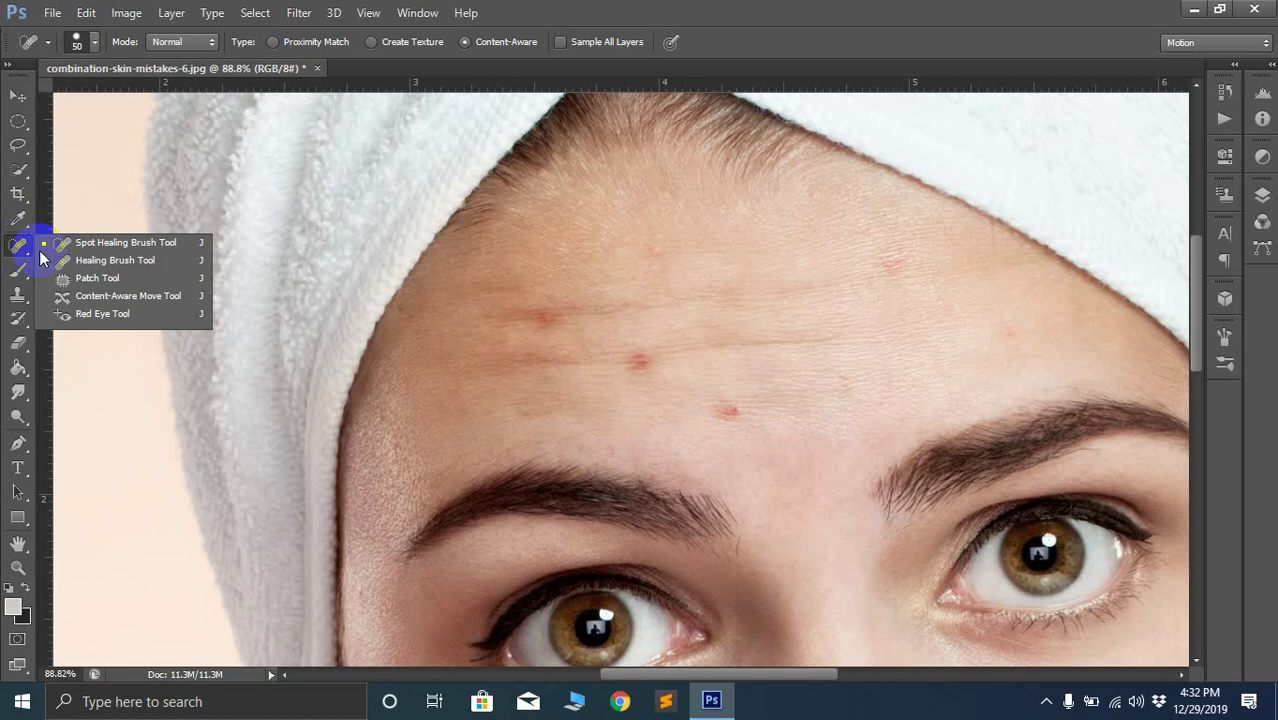
left_click(116, 267)
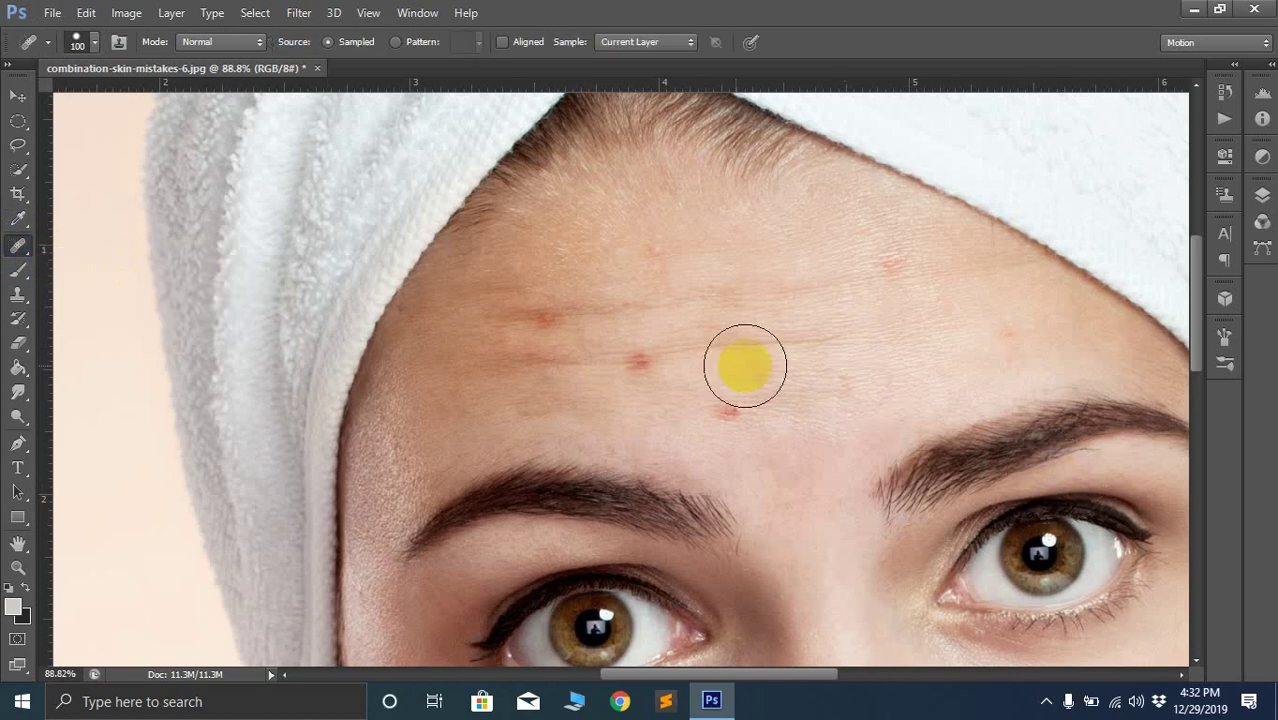
Sample clean skin on the forehead crease and heal the red spot in the middle of the forehead with a size 50 brush
scroll(678, 360, "up", 2)
scroll(678, 360, "up", 2)
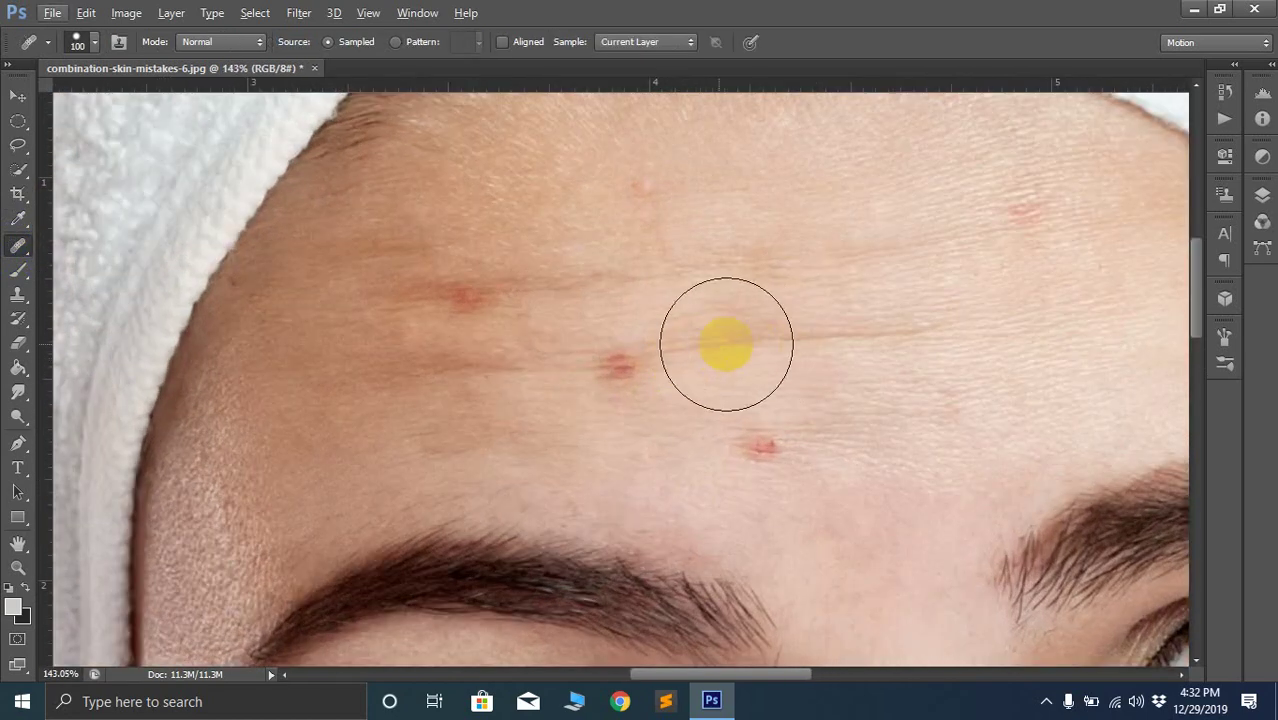
key("bracketleft")
key("bracketleft")
key("bracketleft")
key("bracketleft")
key("bracketleft")
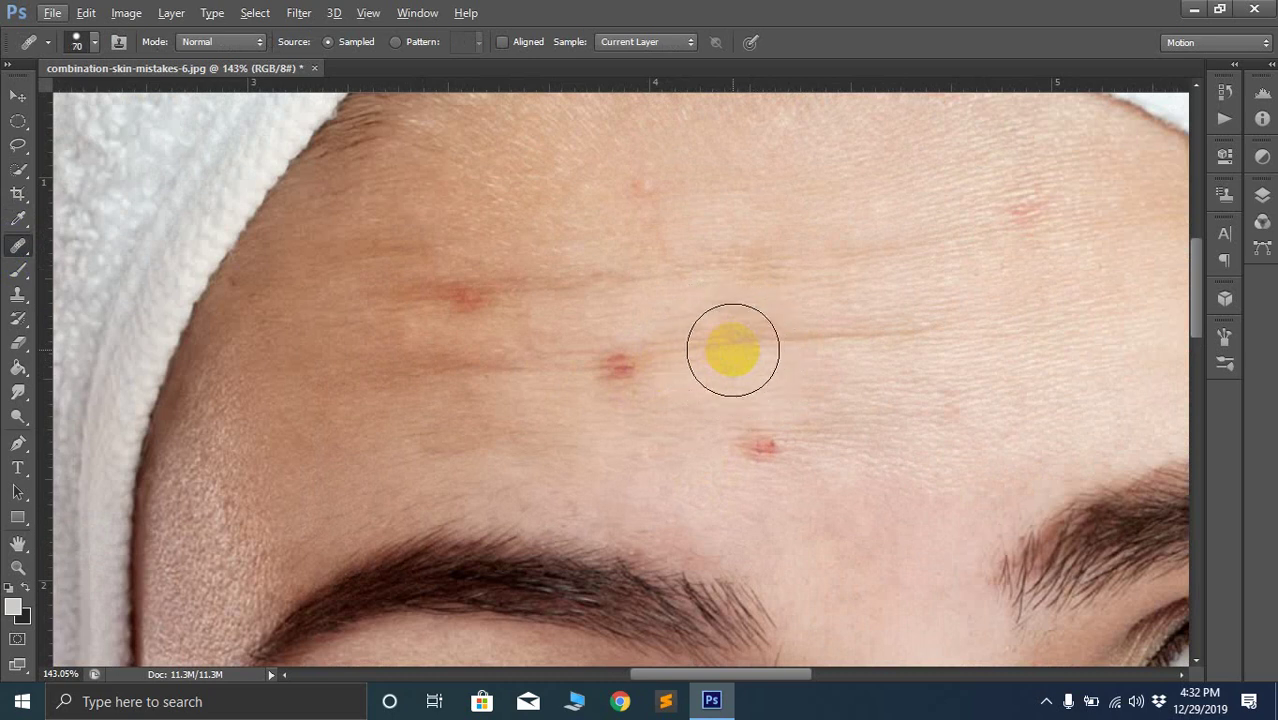
left_click(725, 338, "alt")
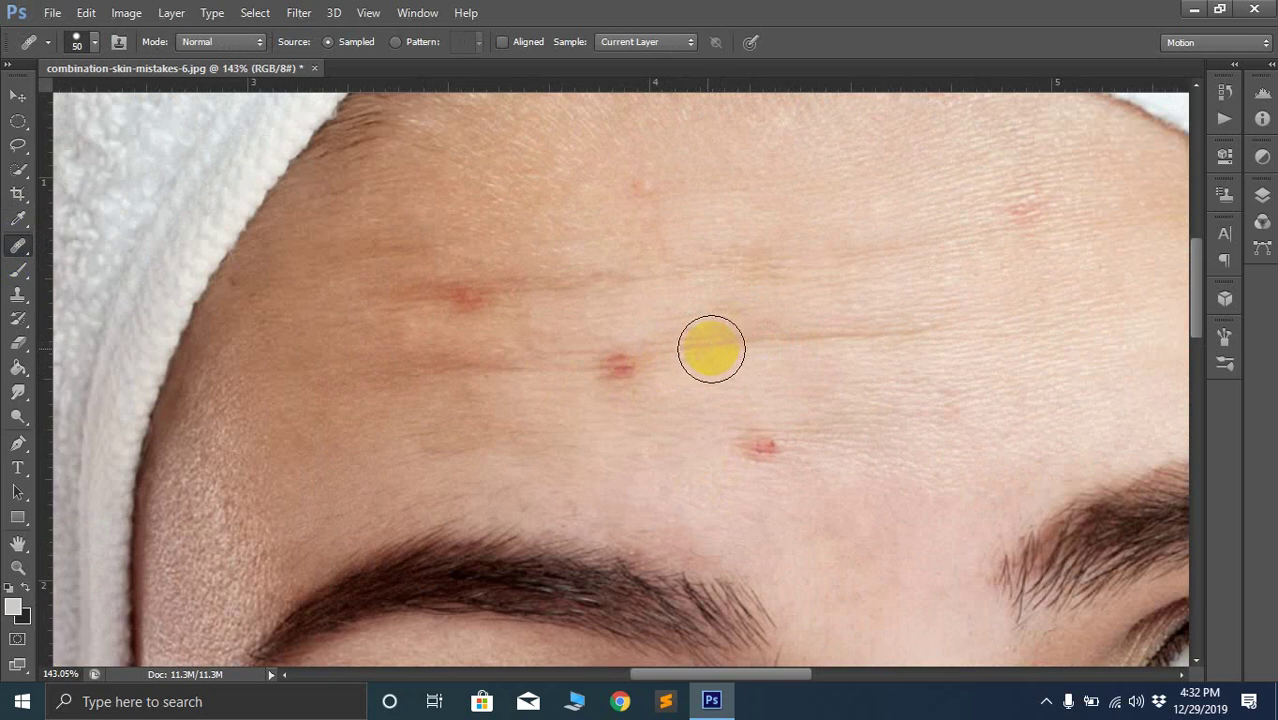
left_click_drag(629, 367, 619, 367)
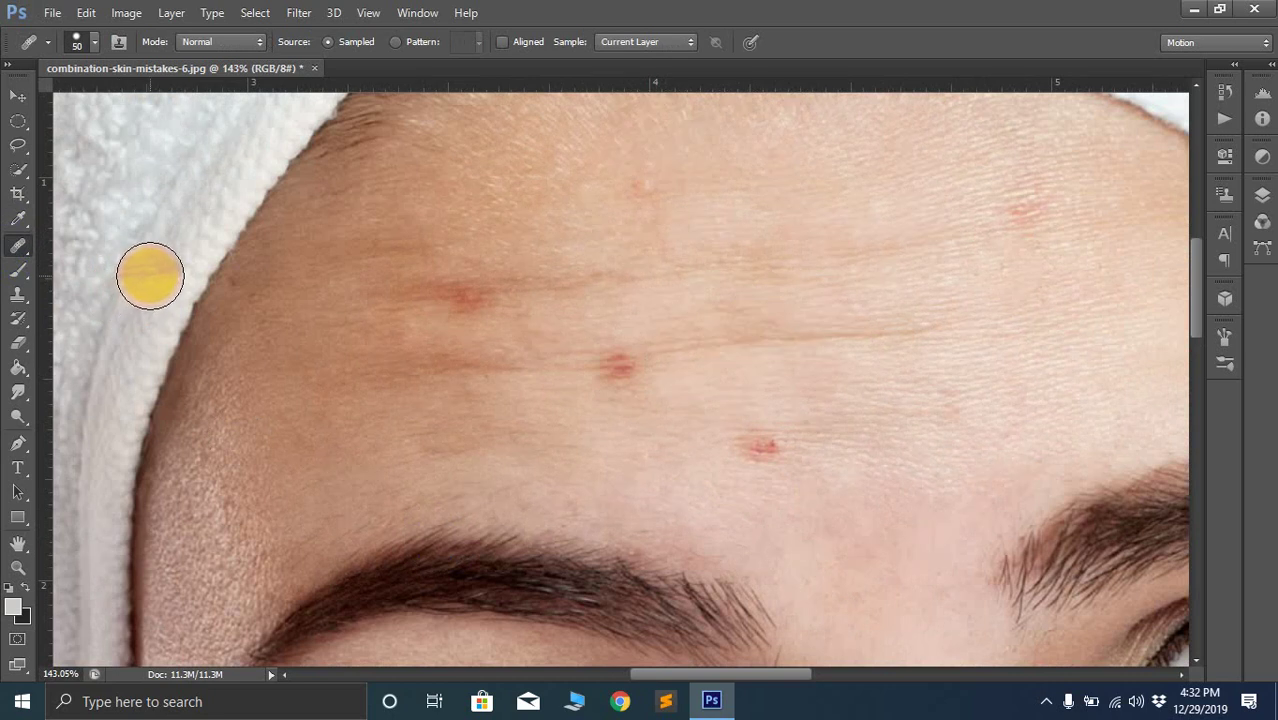
left_click_drag(630, 374, 617, 363)
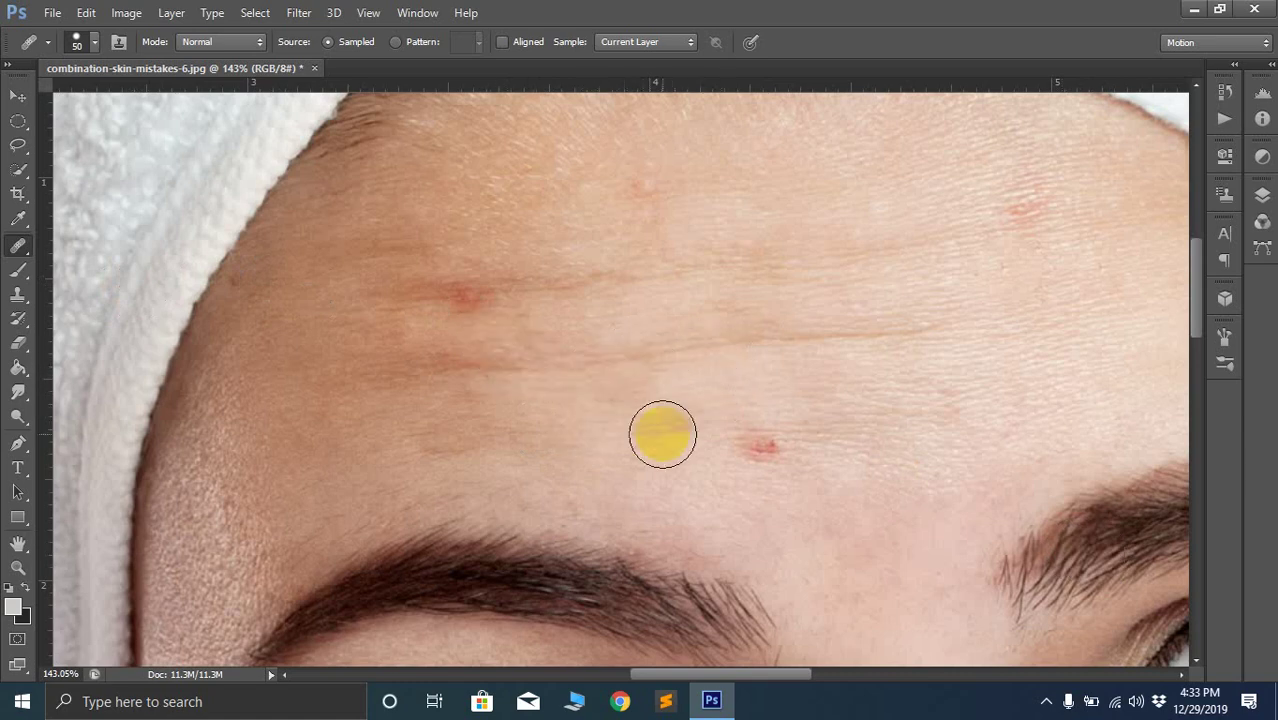
Heal the red spot above the inner eyebrow, the two marks on the upper forehead, and the red spot on the forehead crease
scroll(662, 432, "up", 3)
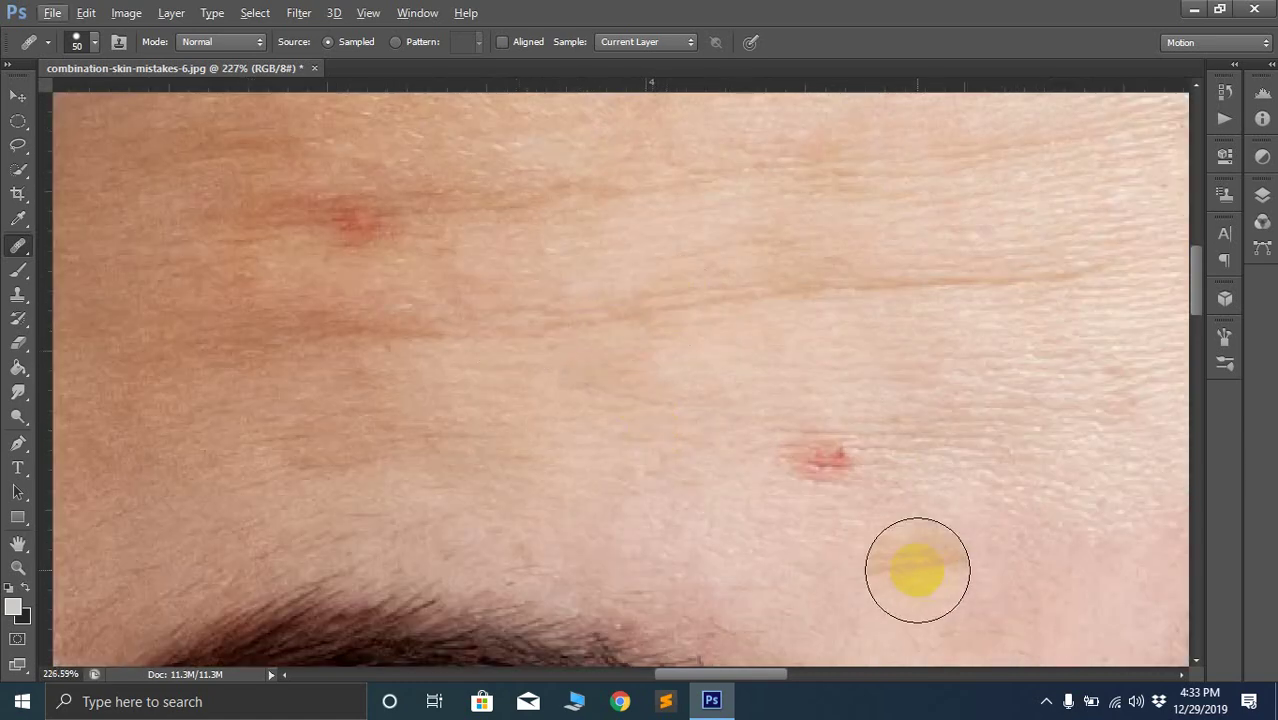
scroll(726, 482, "down", 3)
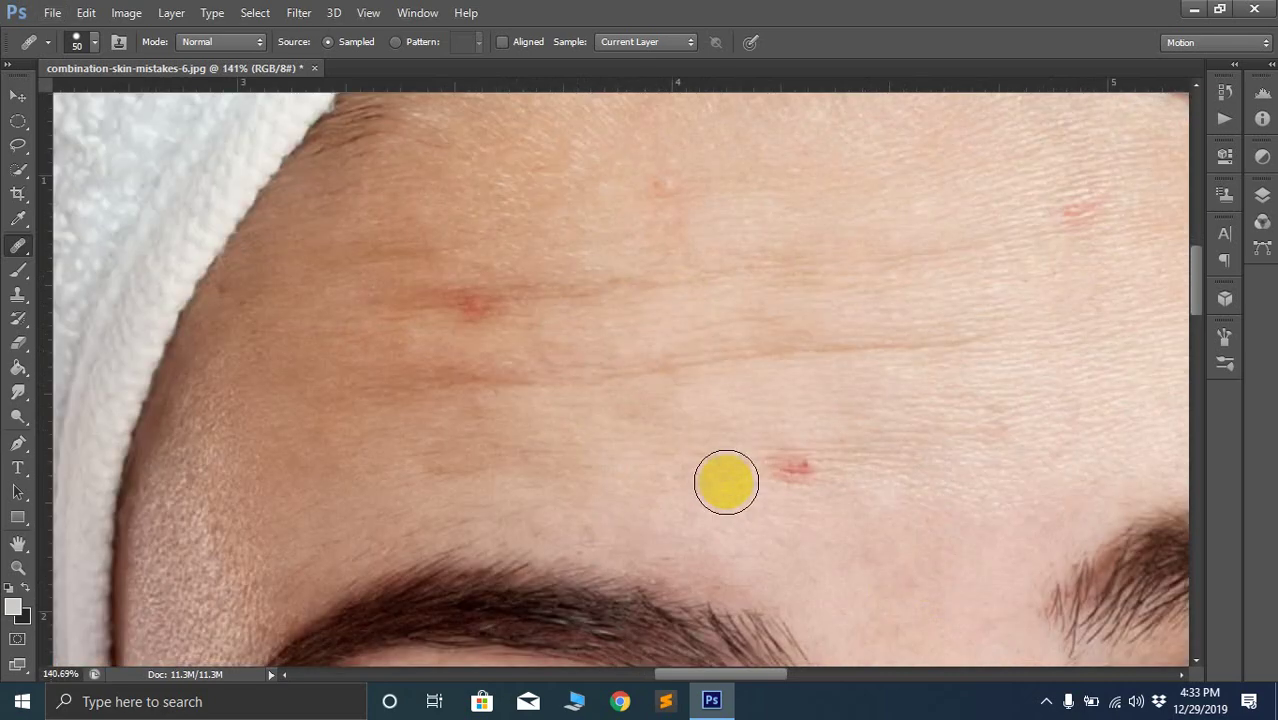
scroll(726, 482, "down", 2)
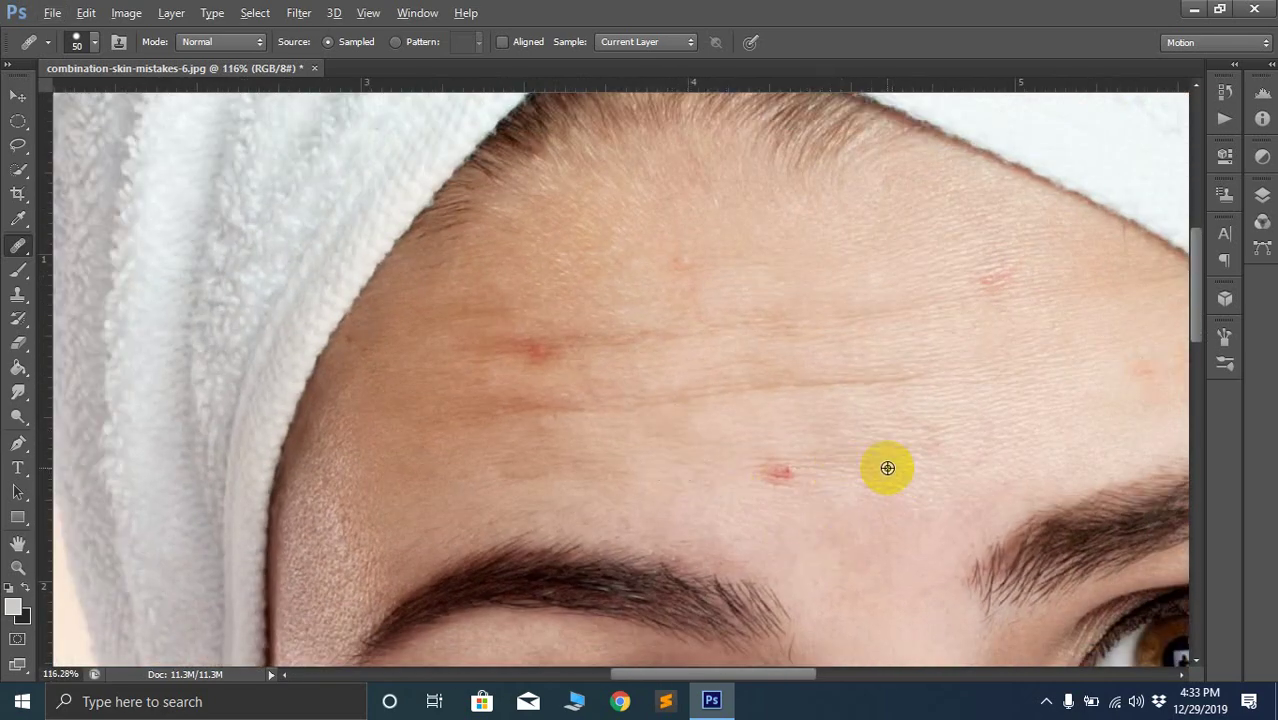
left_click(777, 473)
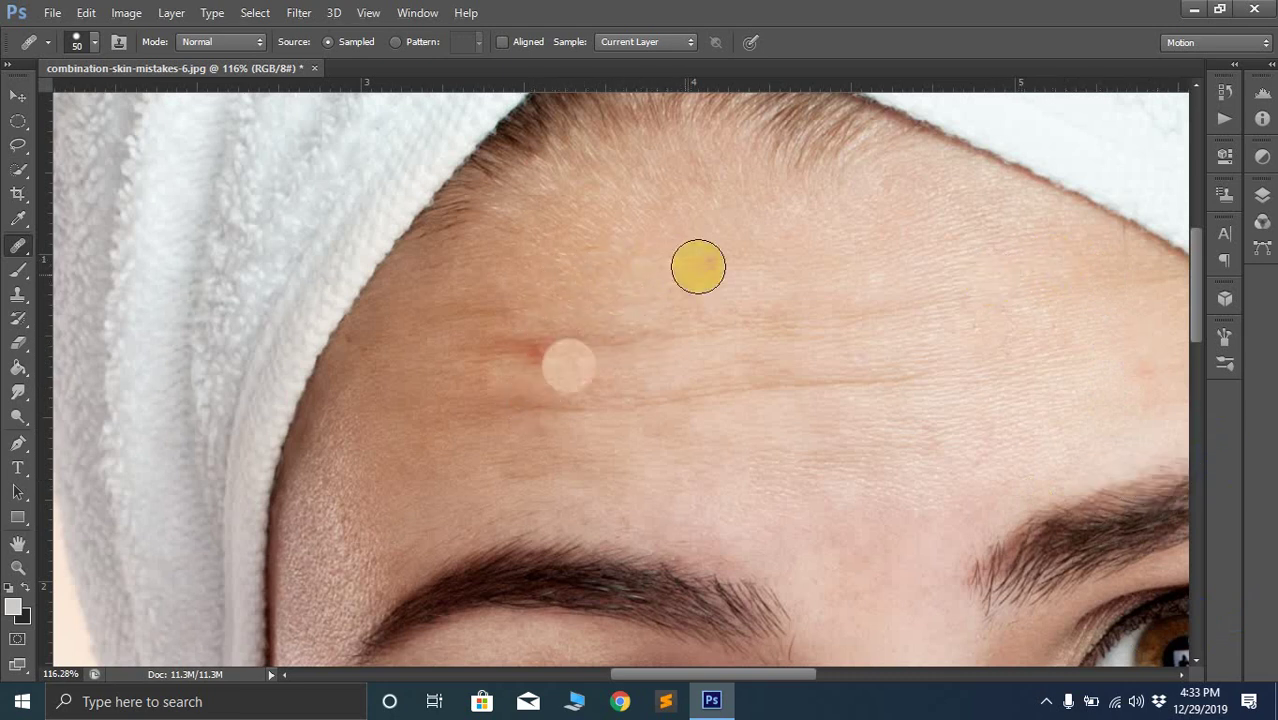
left_click(715, 268)
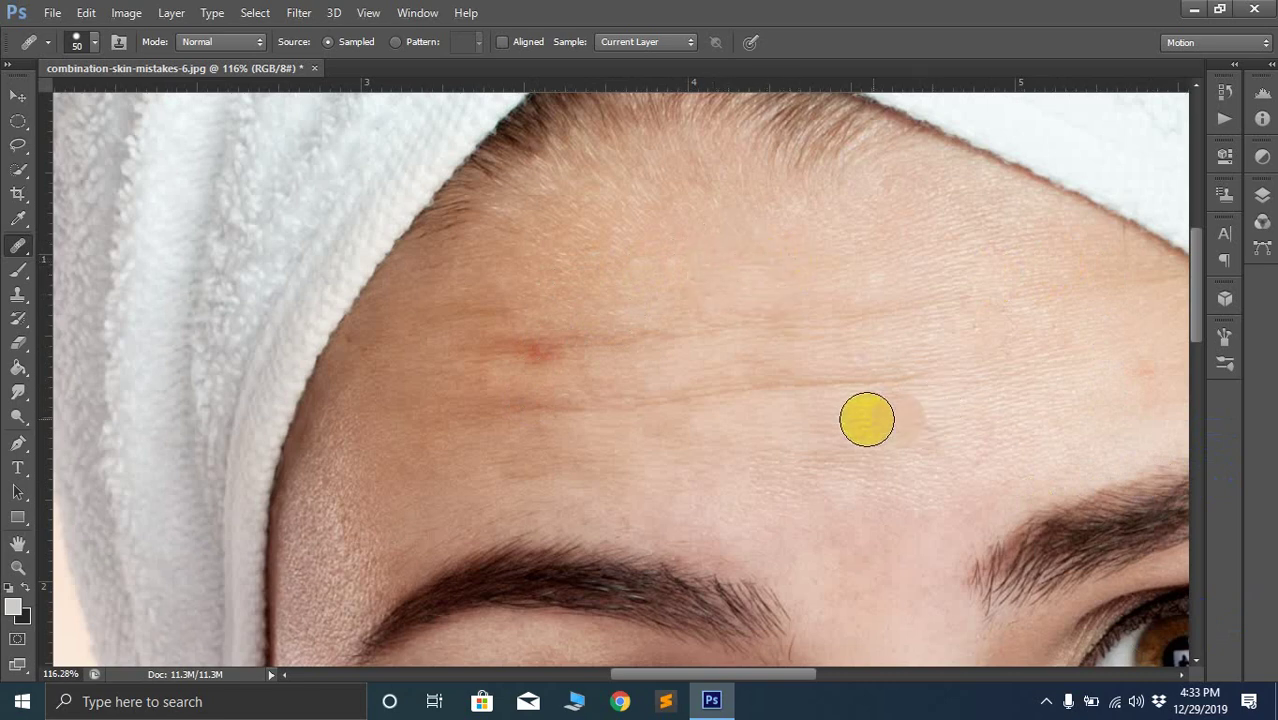
mouse_move(547, 367)
left_mouse_down()
mouse_move(595, 349)
mouse_move(542, 348)
left_mouse_up()
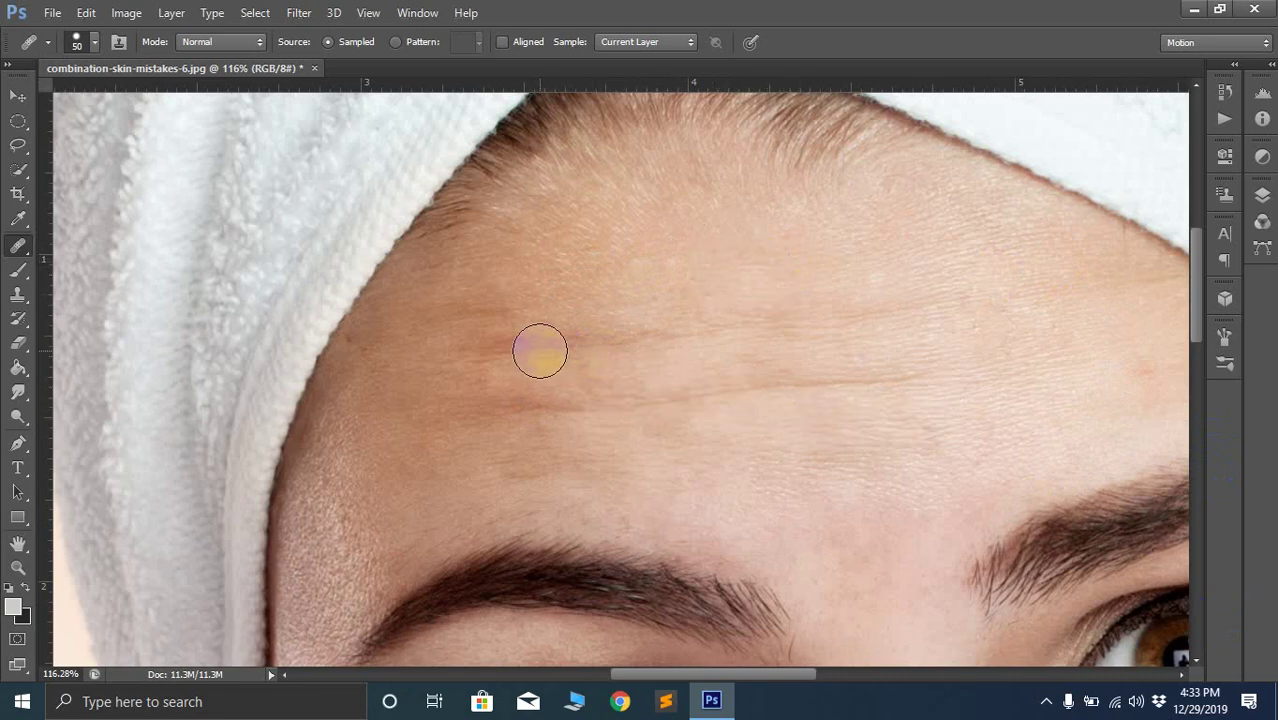
Try to heal the dark red spot at the outer edge of the cheek with the Healing Brush, and undo the strokes
scroll(1020, 499, "down", 5)
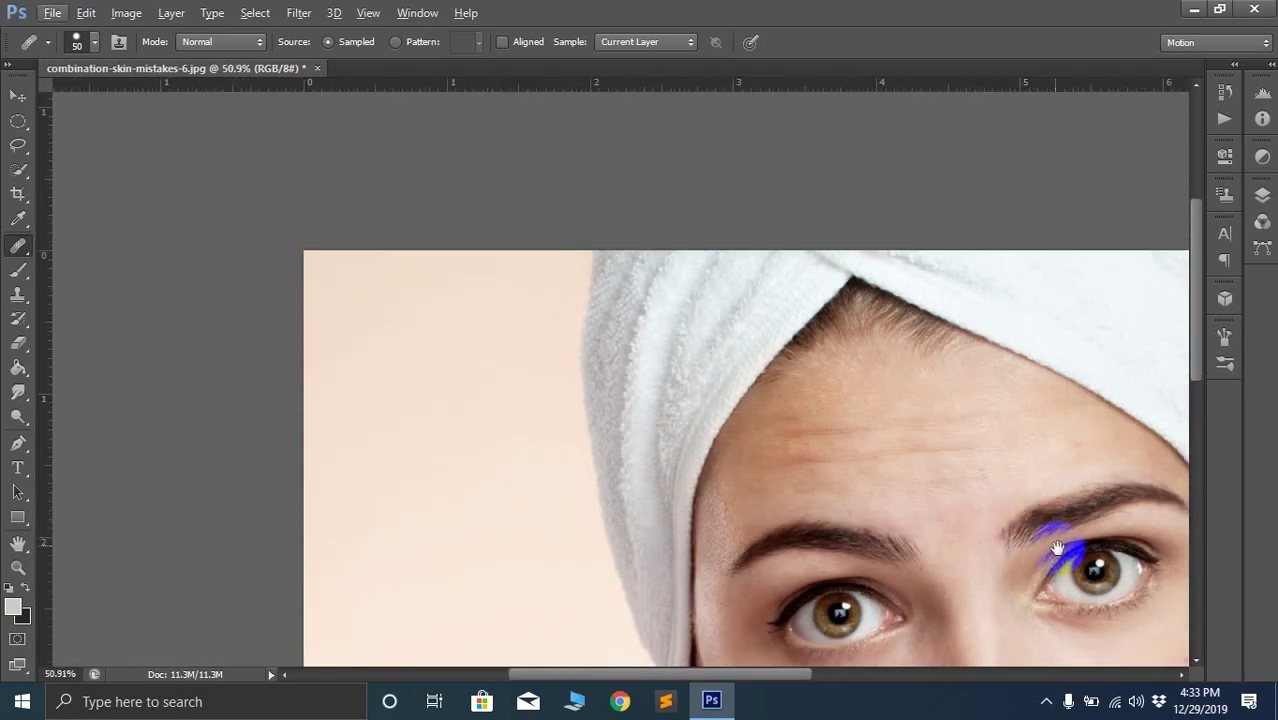
left_click_drag(1078, 548, 957, 425)
left_click_drag(950, 590, 801, 399)
scroll(801, 399, "up", 6)
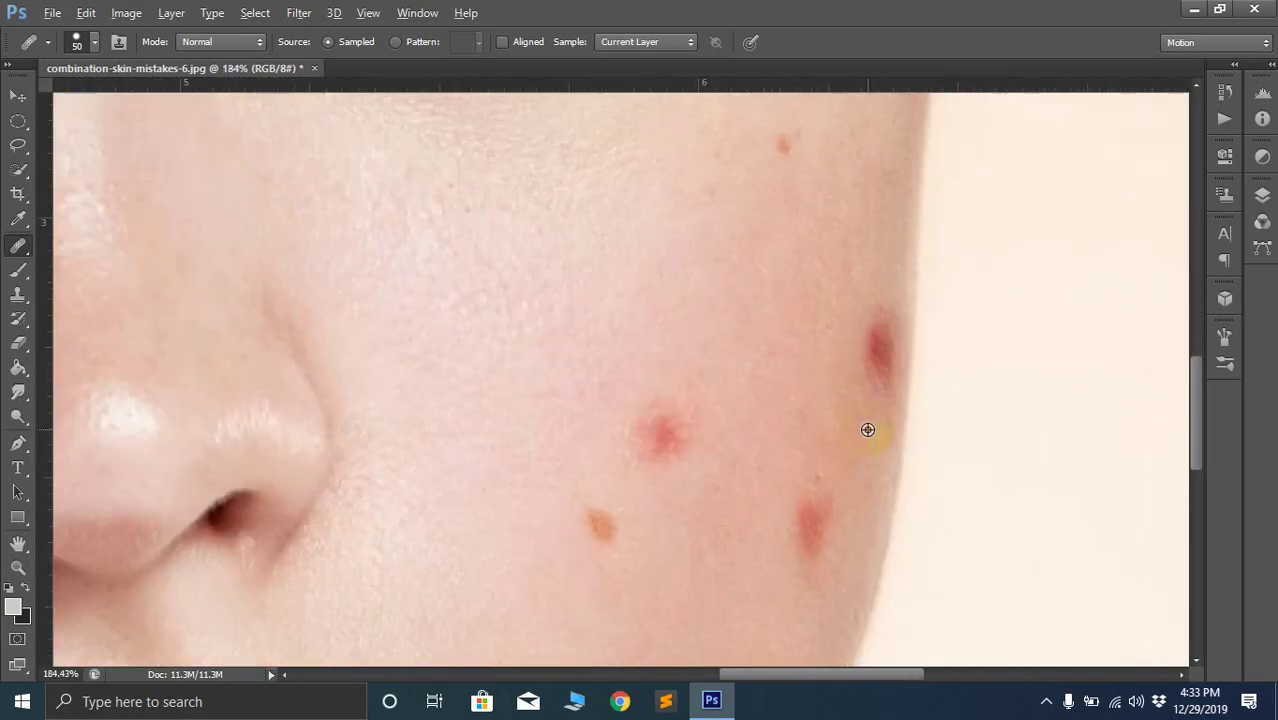
left_click(891, 358)
key("ctrl+z")
left_click(864, 285, "alt")
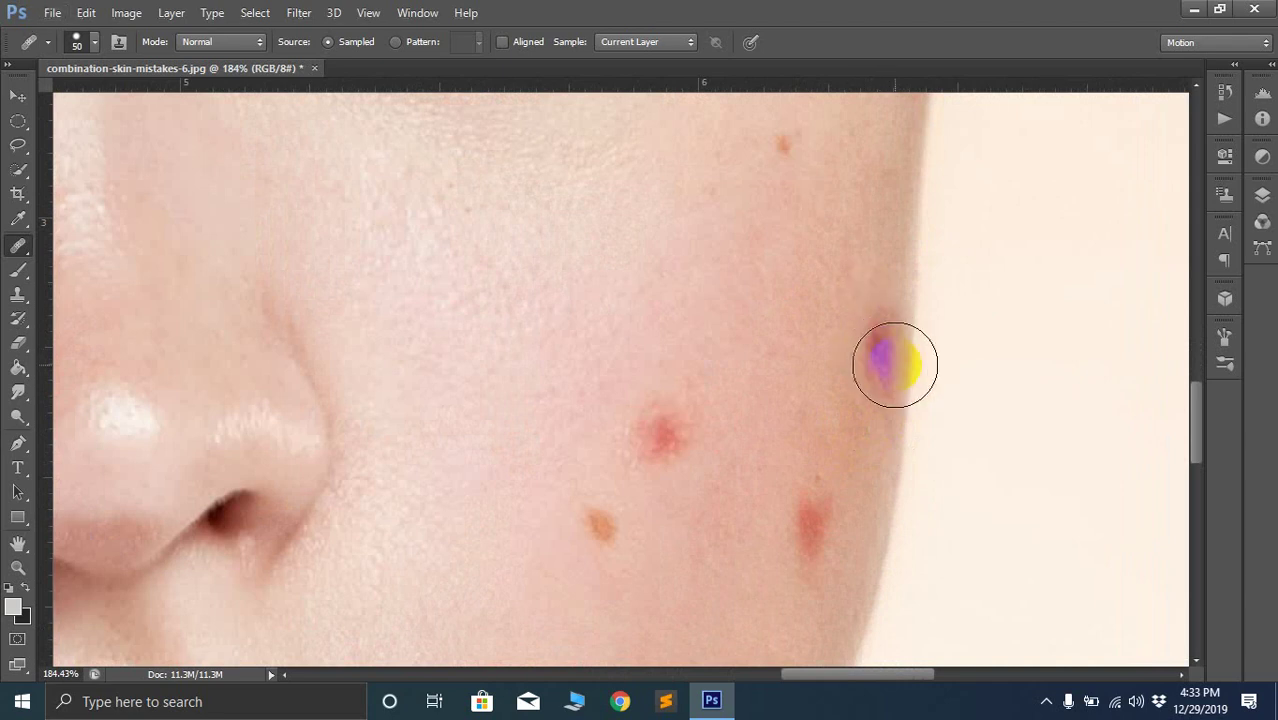
left_click(890, 355)
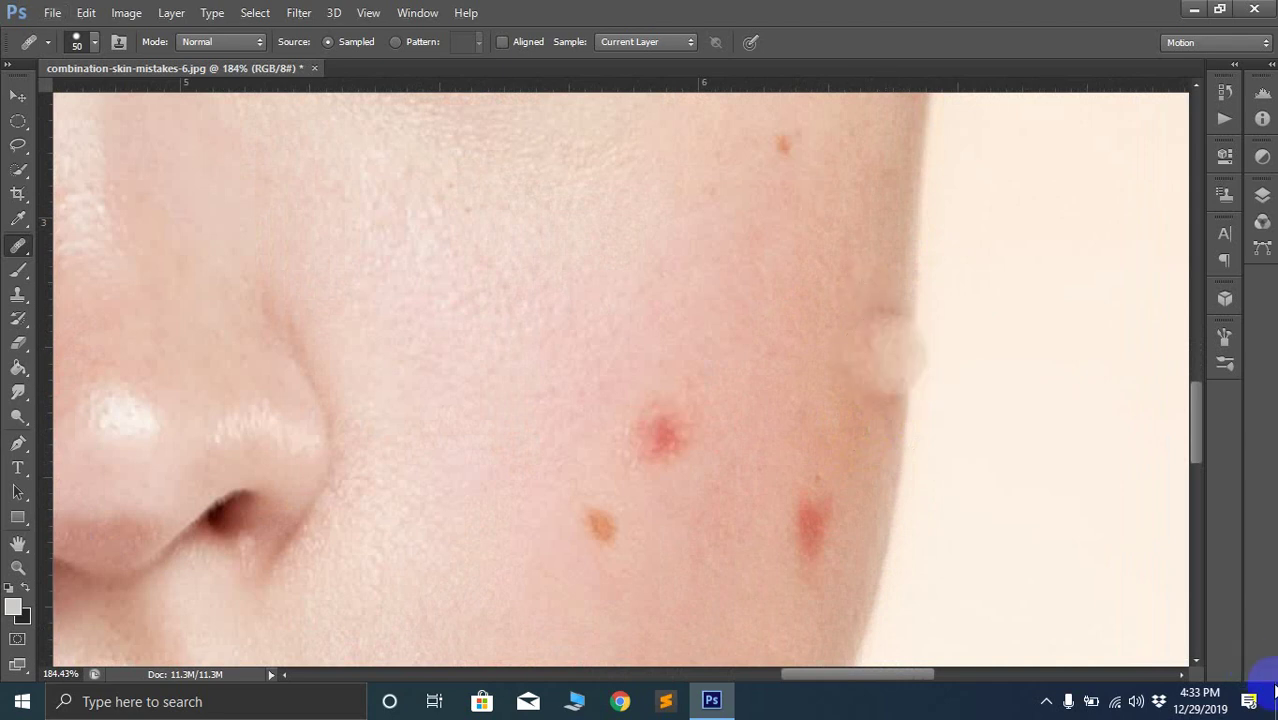
key("ctrl+z")
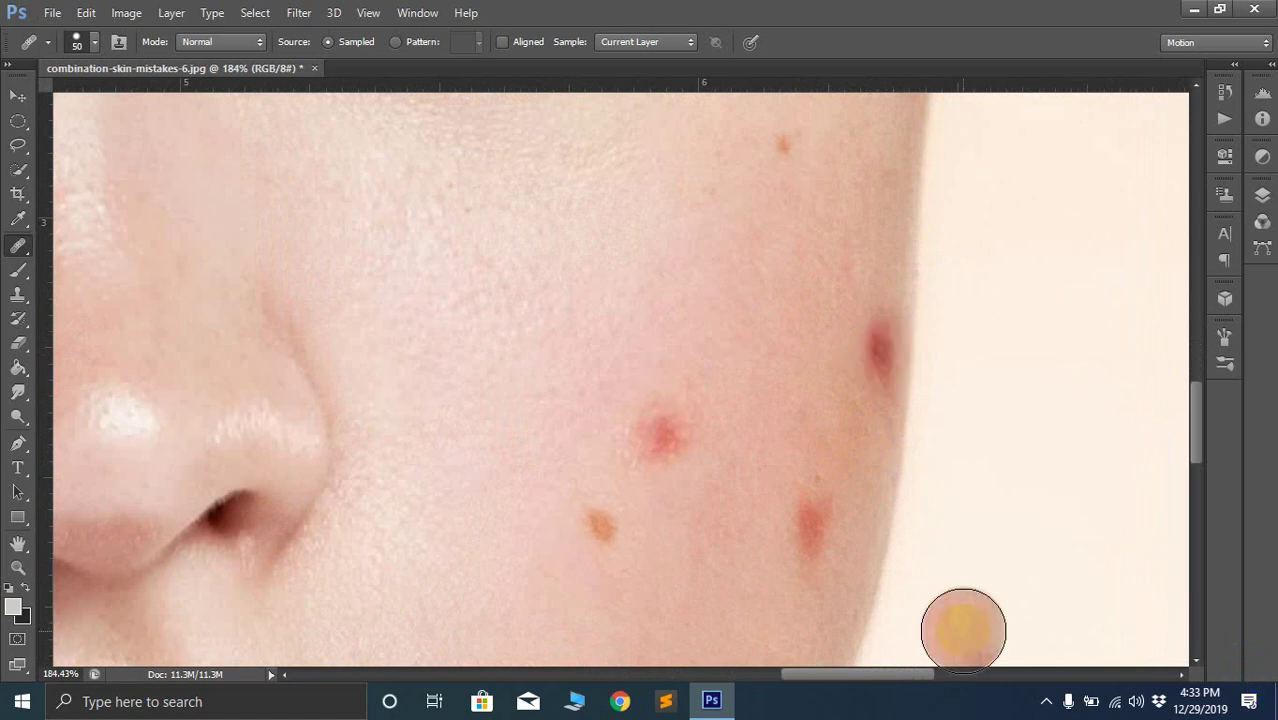
Switch to the Patch Tool and patch the small brown mark on the upper cheek with nearby clean skin
right_click(19, 248)
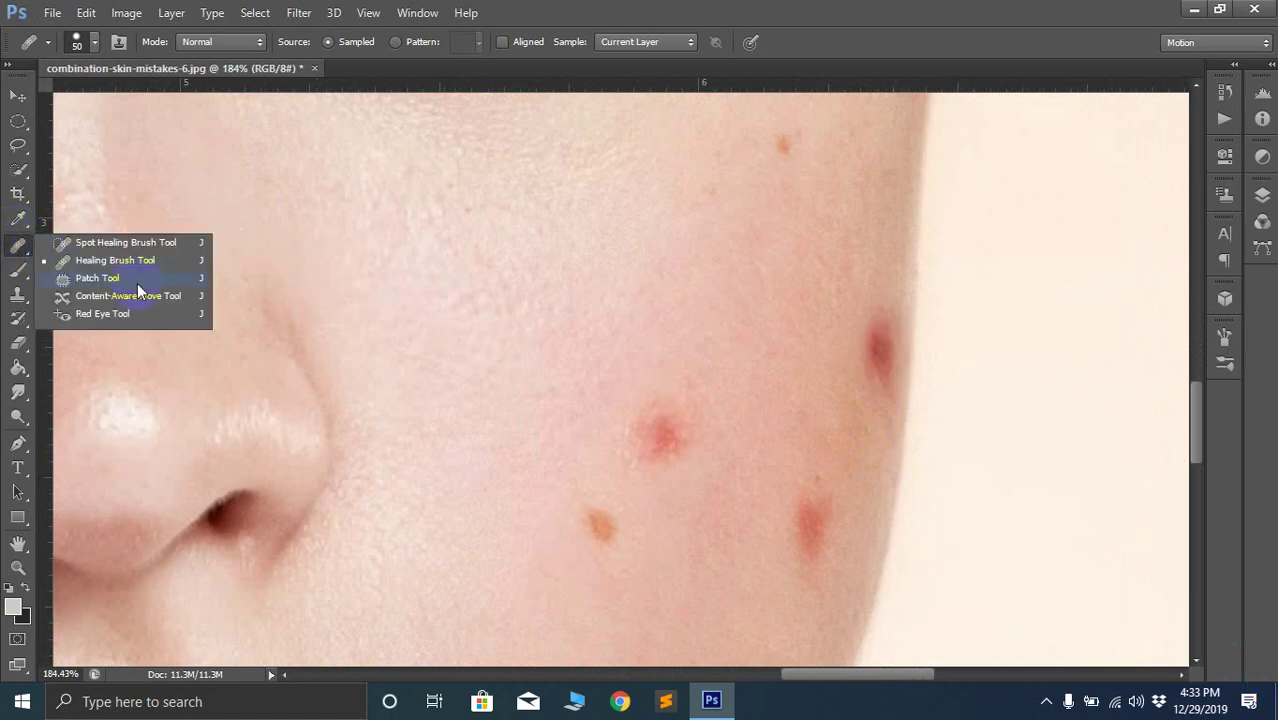
left_click(137, 286)
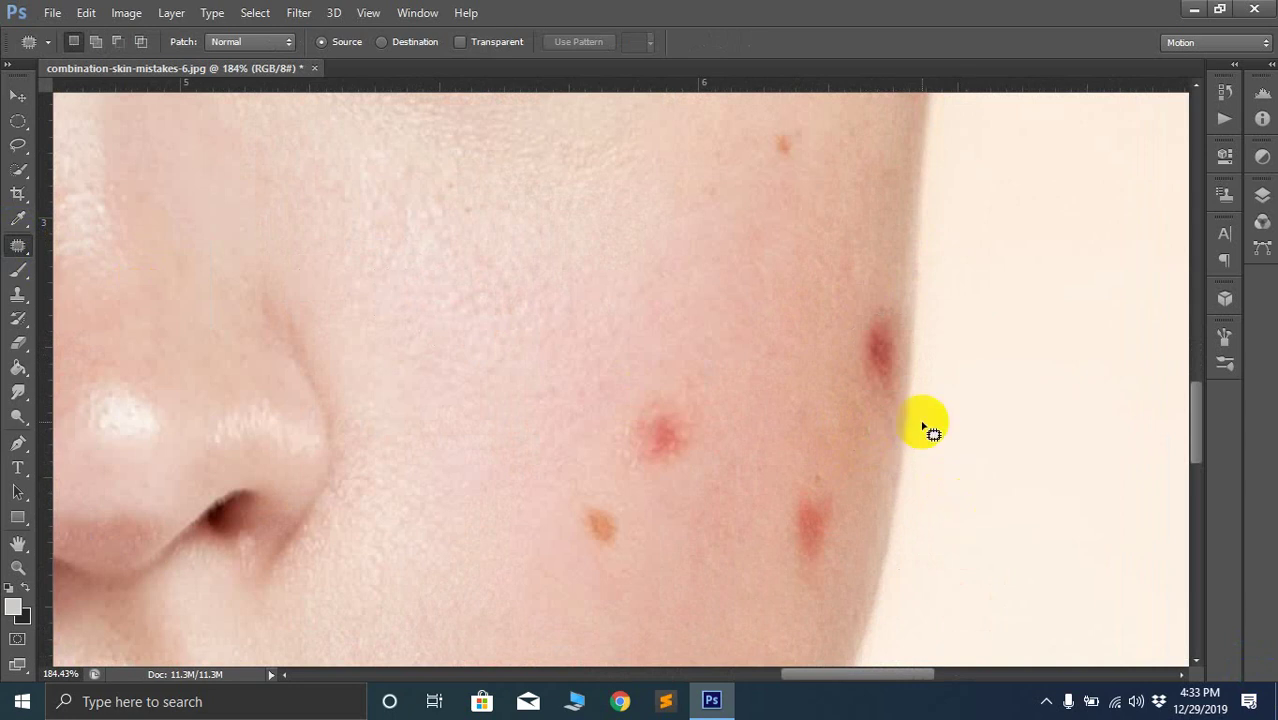
scroll(807, 390, "up", 2)
scroll(807, 390, "up", 2)
mouse_move(771, 286)
left_mouse_down()
mouse_move(813, 311)
mouse_move(798, 325)
mouse_move(770, 328)
mouse_move(763, 300)
mouse_move(736, 320)
left_mouse_up()
scroll(795, 433, "down", 2)
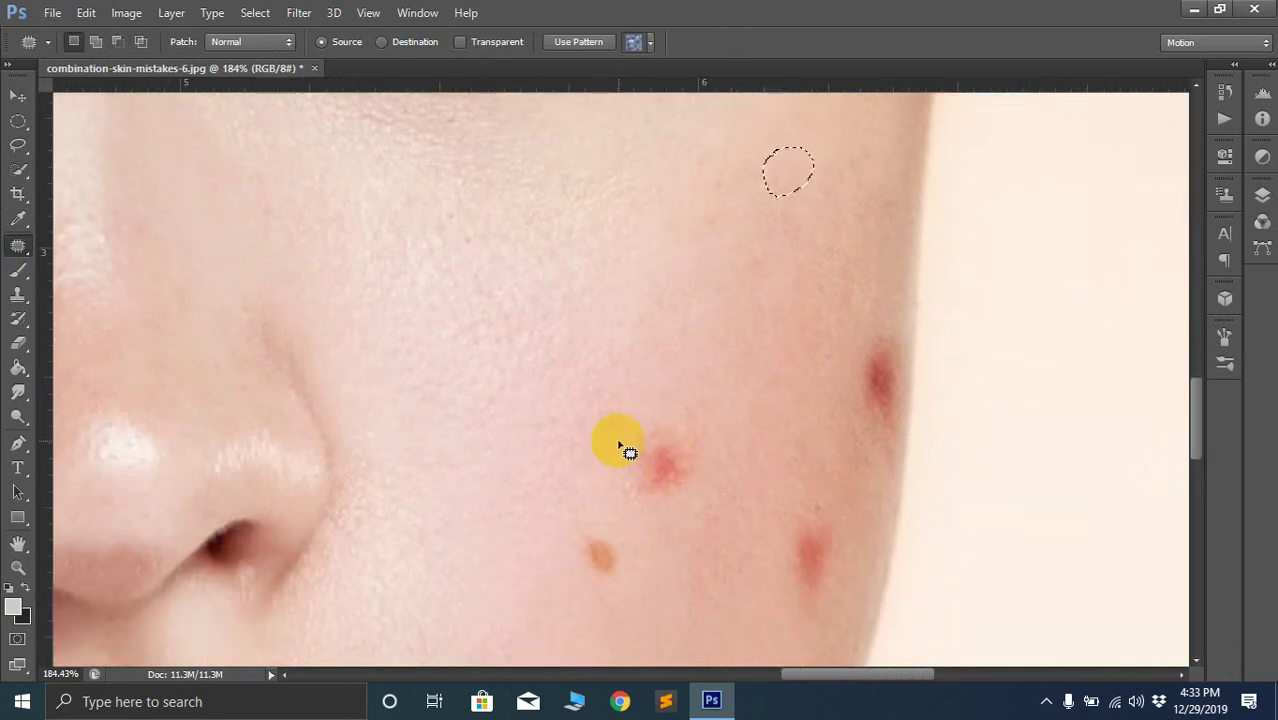
Patch the red spot in the middle of the cheek with clean skin above it and deselect the area
mouse_move(621, 440)
left_mouse_down()
mouse_move(705, 402)
mouse_move(710, 433)
left_mouse_up()
mouse_move(708, 486)
left_mouse_down()
mouse_move(647, 502)
mouse_move(619, 474)
mouse_move(634, 403)
mouse_move(619, 368)
left_mouse_up()
key("ctrl+d")
scroll(735, 522, "down", 3)
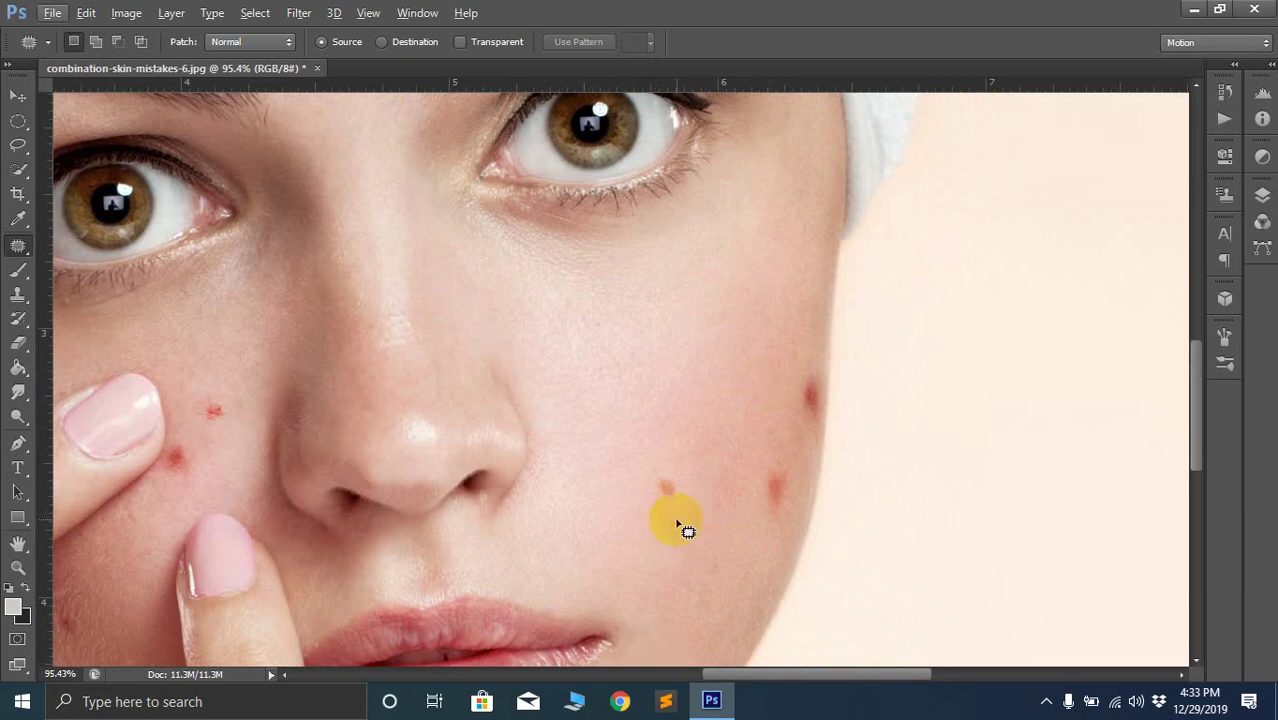
Try to patch the dark red spot at the cheek's outer edge with skin from the inner side, and undo the attempt
scroll(810, 420, "up", 2)
scroll(840, 400, "up", 2)
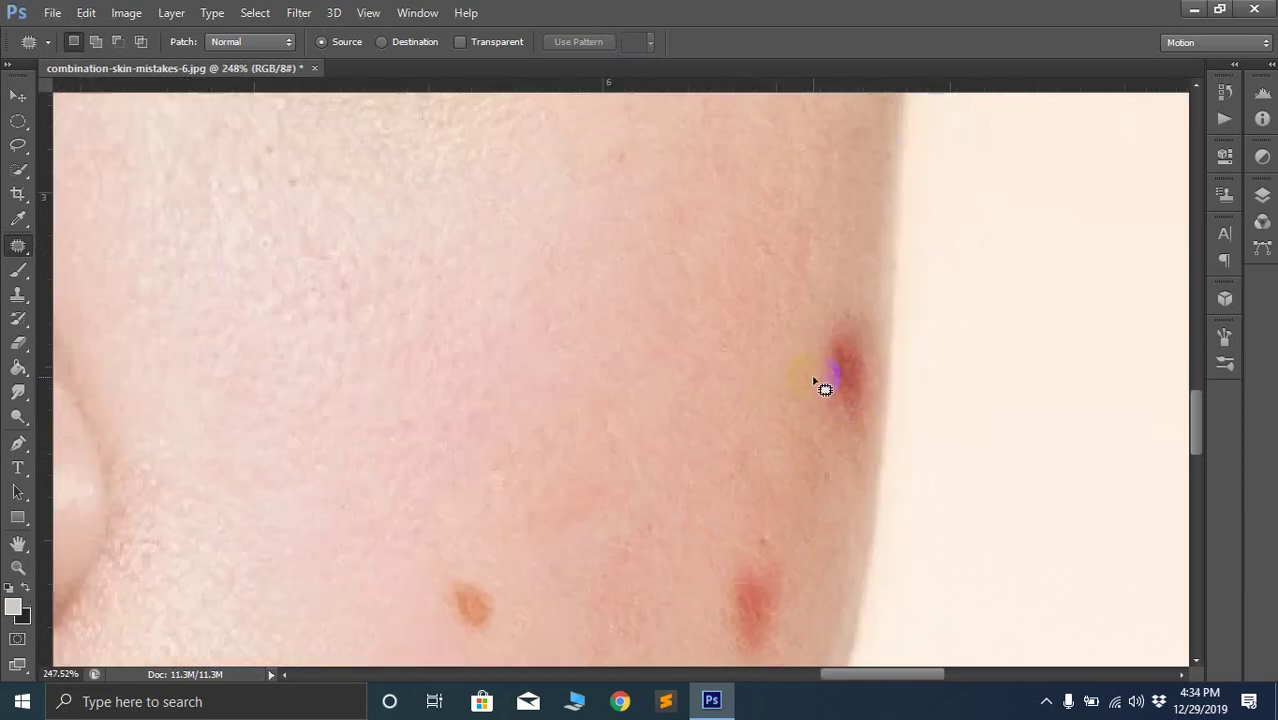
mouse_move(880, 300)
left_mouse_down()
mouse_move(888, 388)
mouse_move(872, 478)
mouse_move(845, 498)
left_mouse_up()
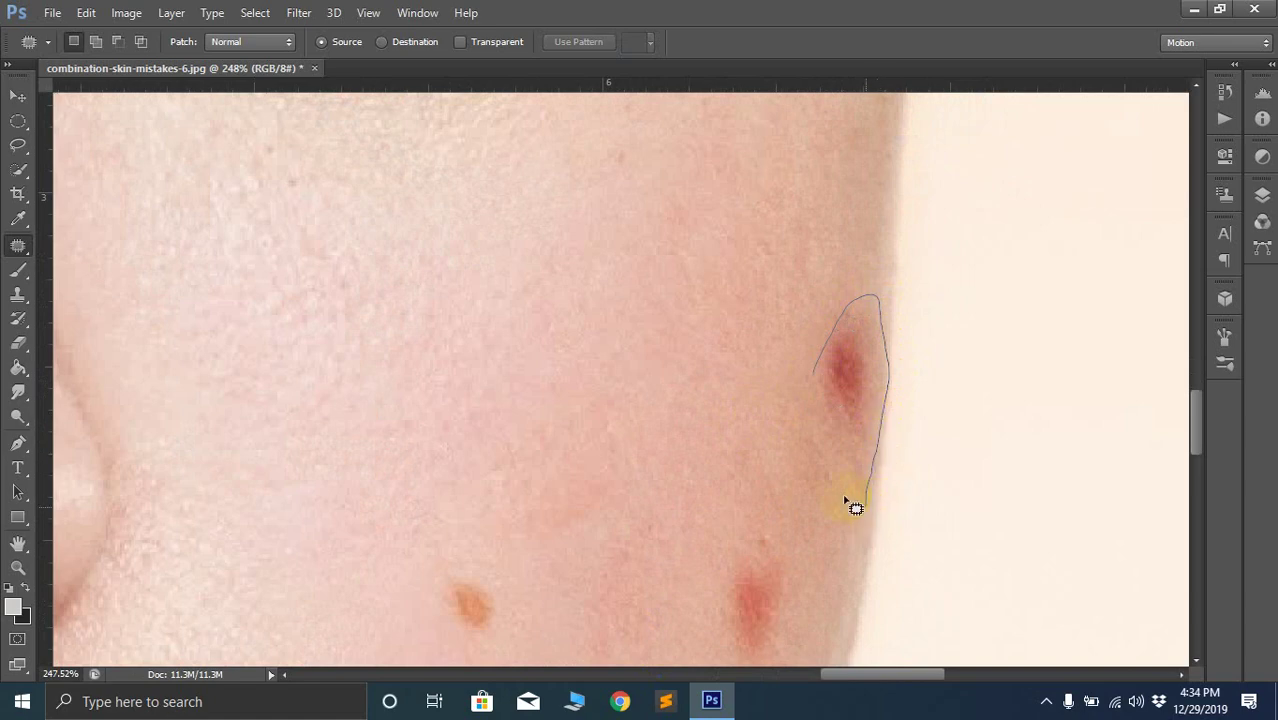
left_click_drag(832, 412, 762, 372)
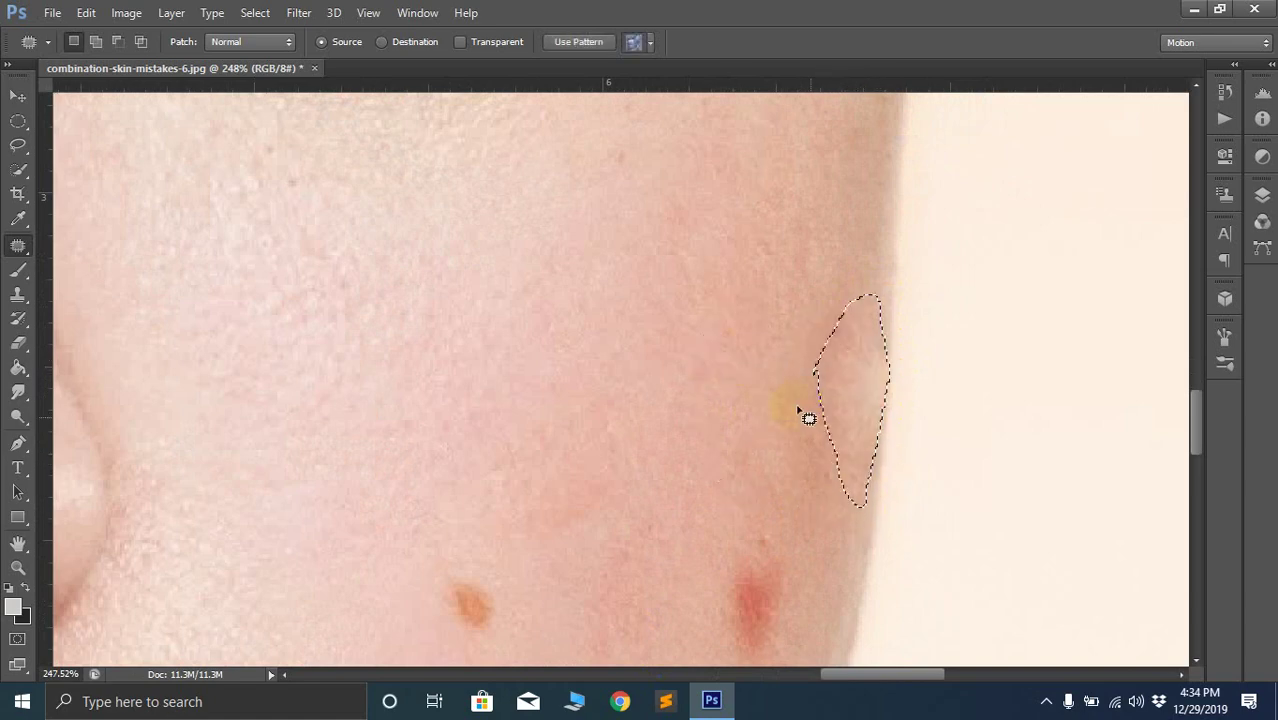
key("ctrl+d")
scroll(845, 447, "down", 5)
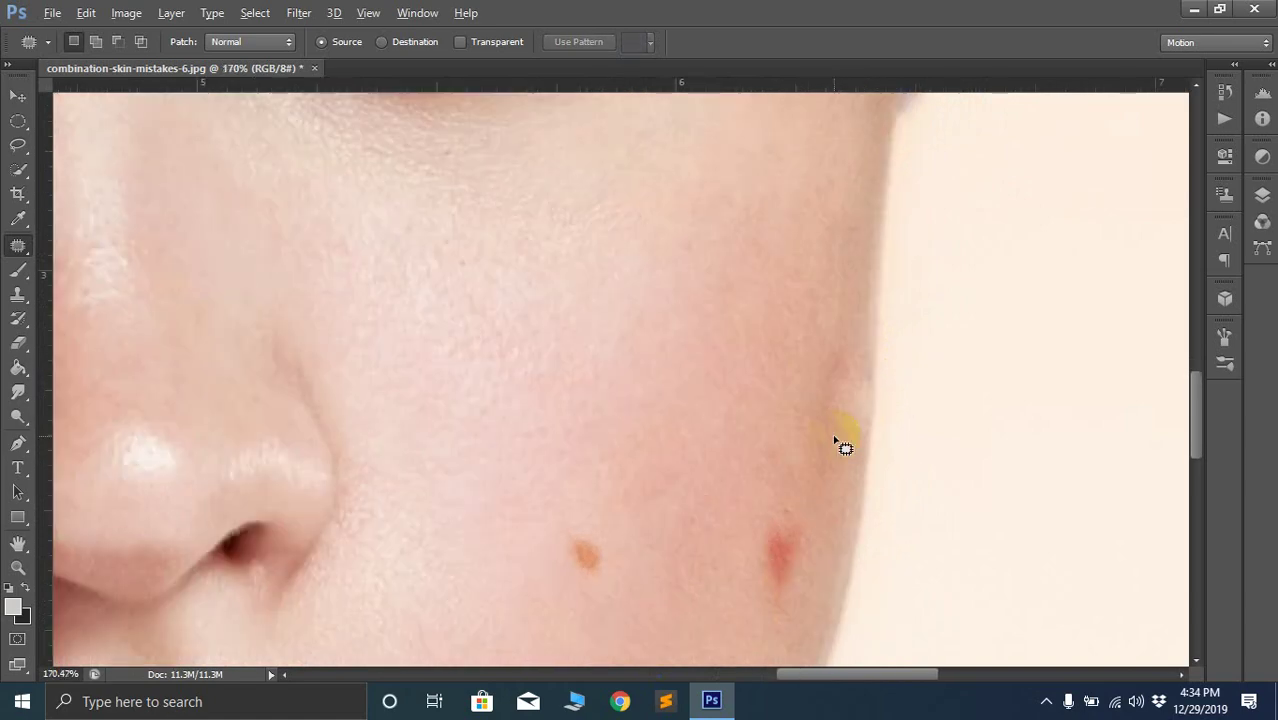
scroll(845, 447, "down", 1)
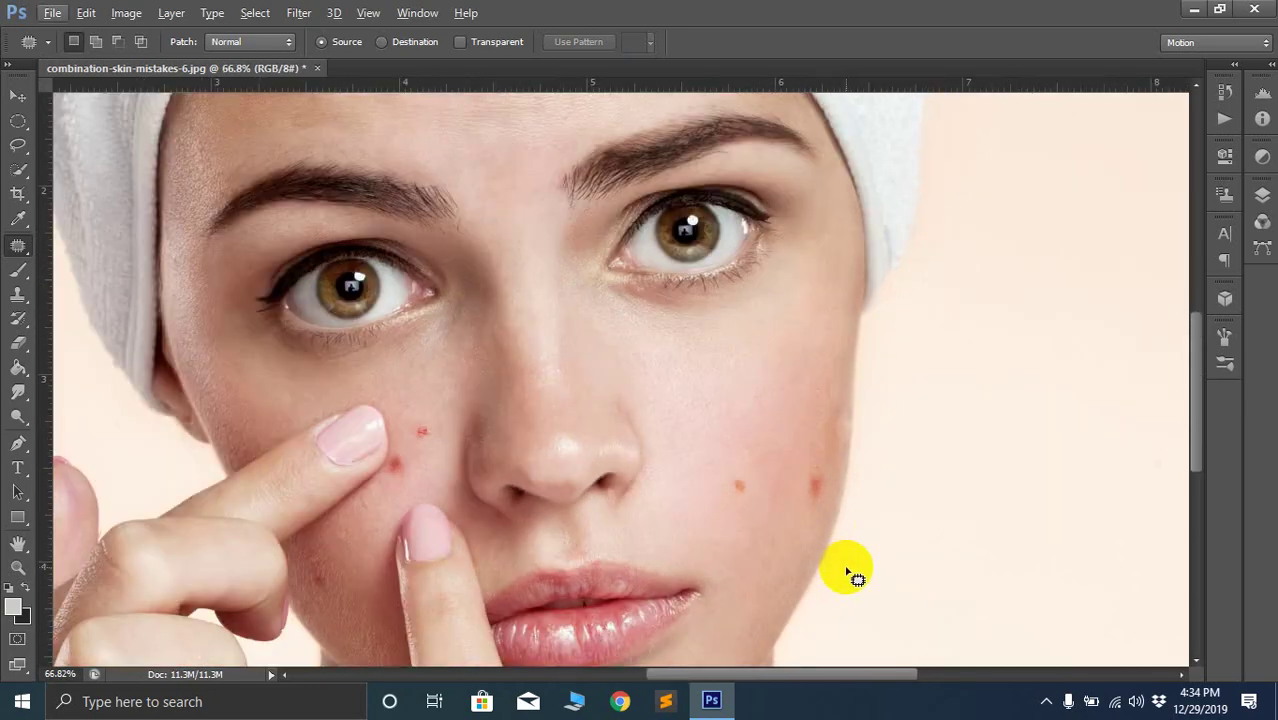
scroll(845, 450, "up", 6)
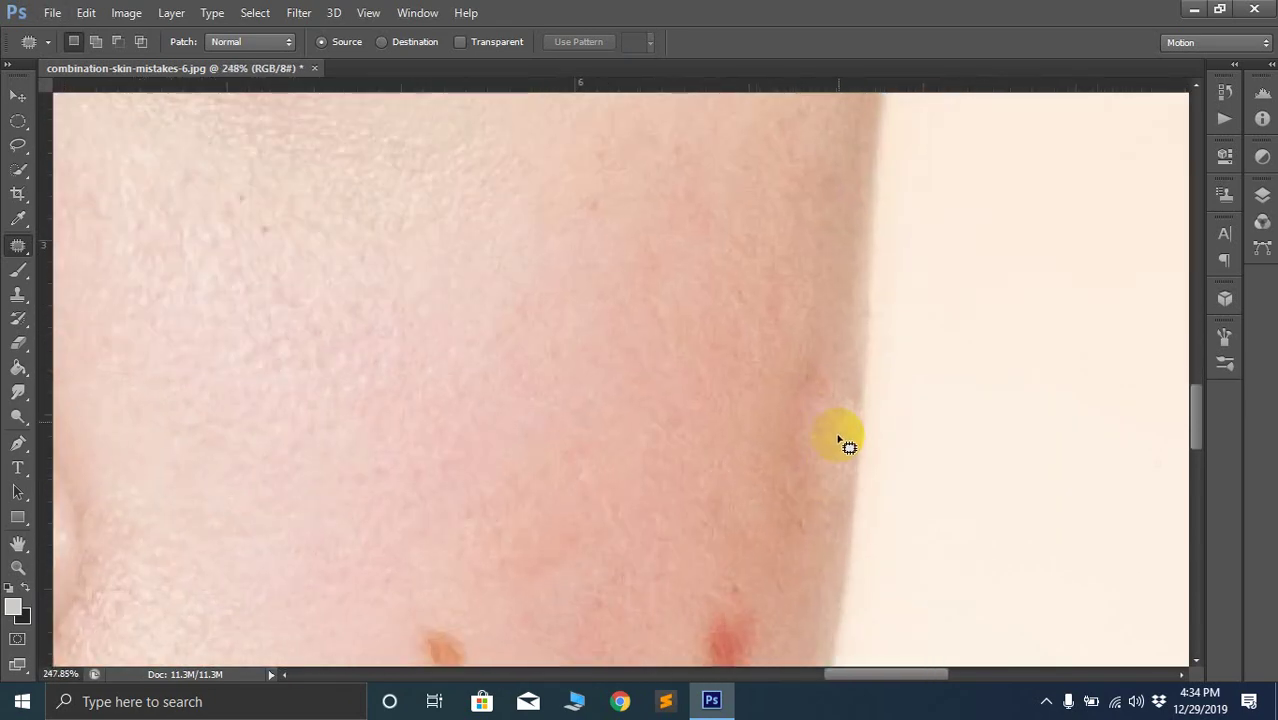
left_click_drag(863, 419, 787, 420)
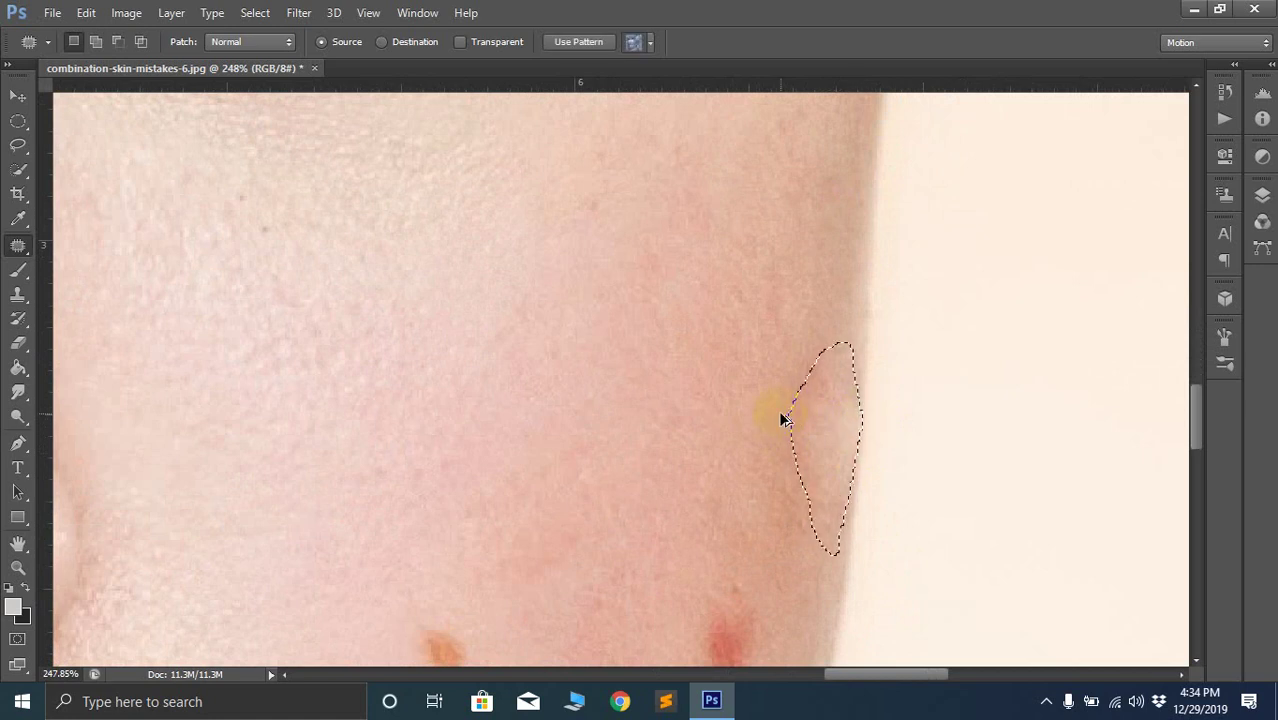
key("ctrl+d")
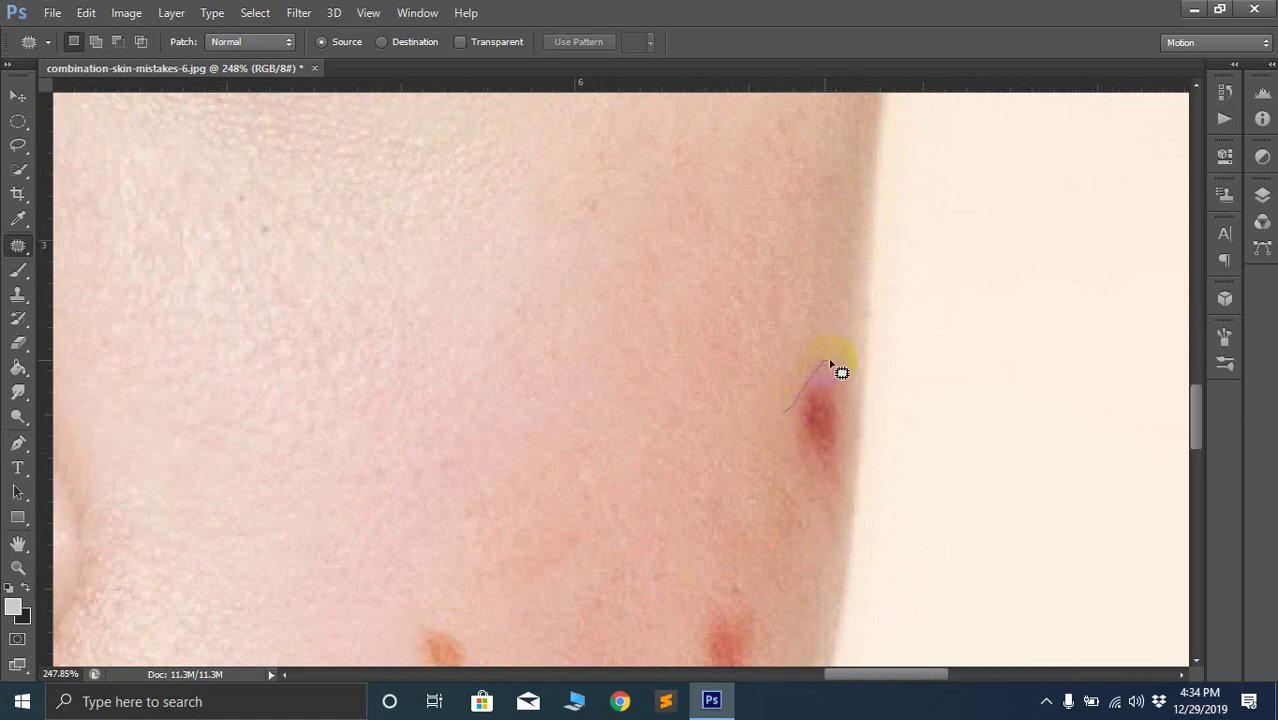
Patch the dark red spot at the cheek's outer edge with clean skin from directly above it
mouse_move(843, 390)
left_mouse_down()
mouse_move(852, 490)
mouse_move(789, 484)
left_mouse_up()
left_click_drag(790, 415, 784, 255)
key("ctrl+d")
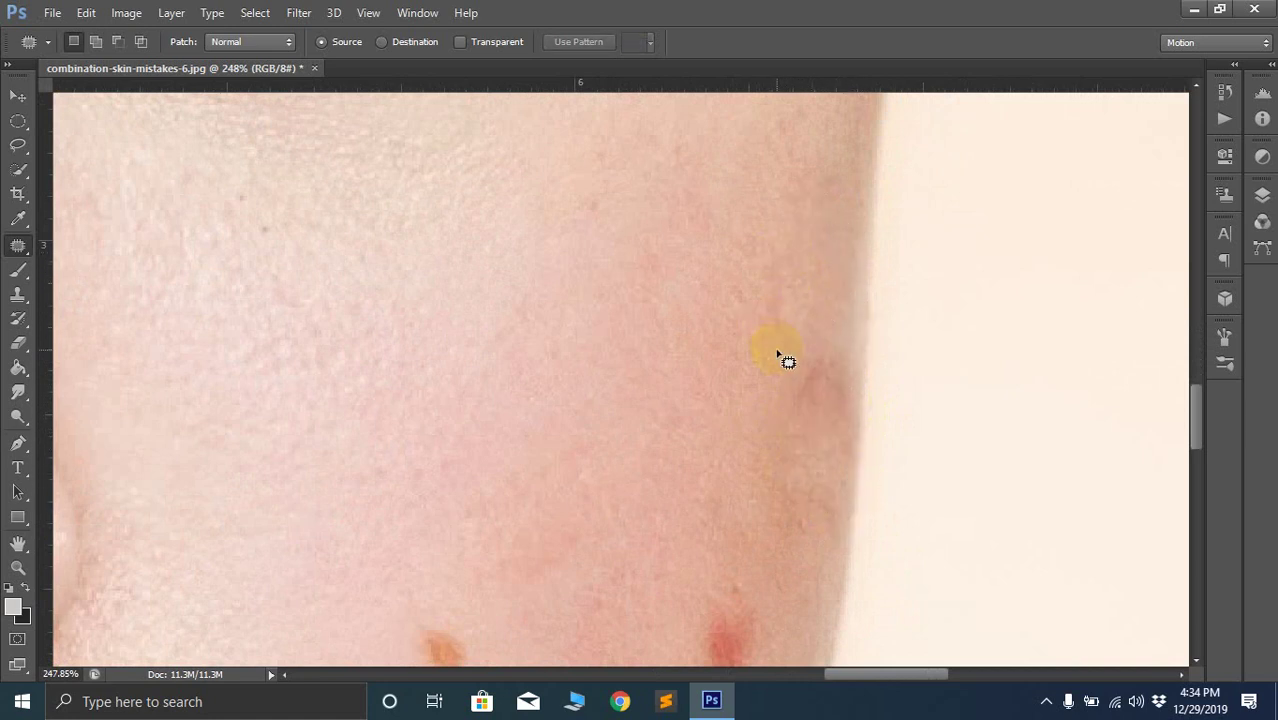
Patch the leftover dark shading at the cheek's outer edge with skin just above it and deselect the area
scroll(767, 388, "down", 2)
scroll(779, 398, "up", 2)
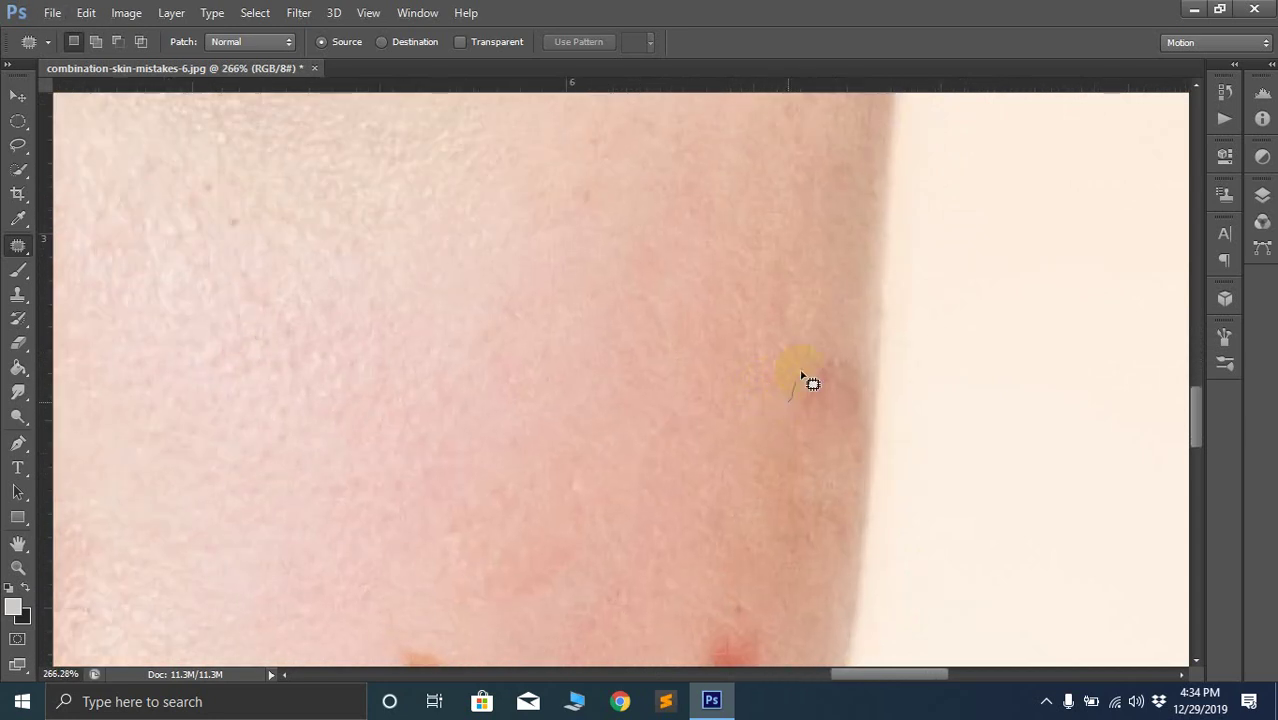
mouse_move(856, 369)
left_mouse_down()
mouse_move(862, 420)
mouse_move(836, 444)
mouse_move(805, 447)
left_mouse_up()
left_click_drag(824, 394, 819, 290)
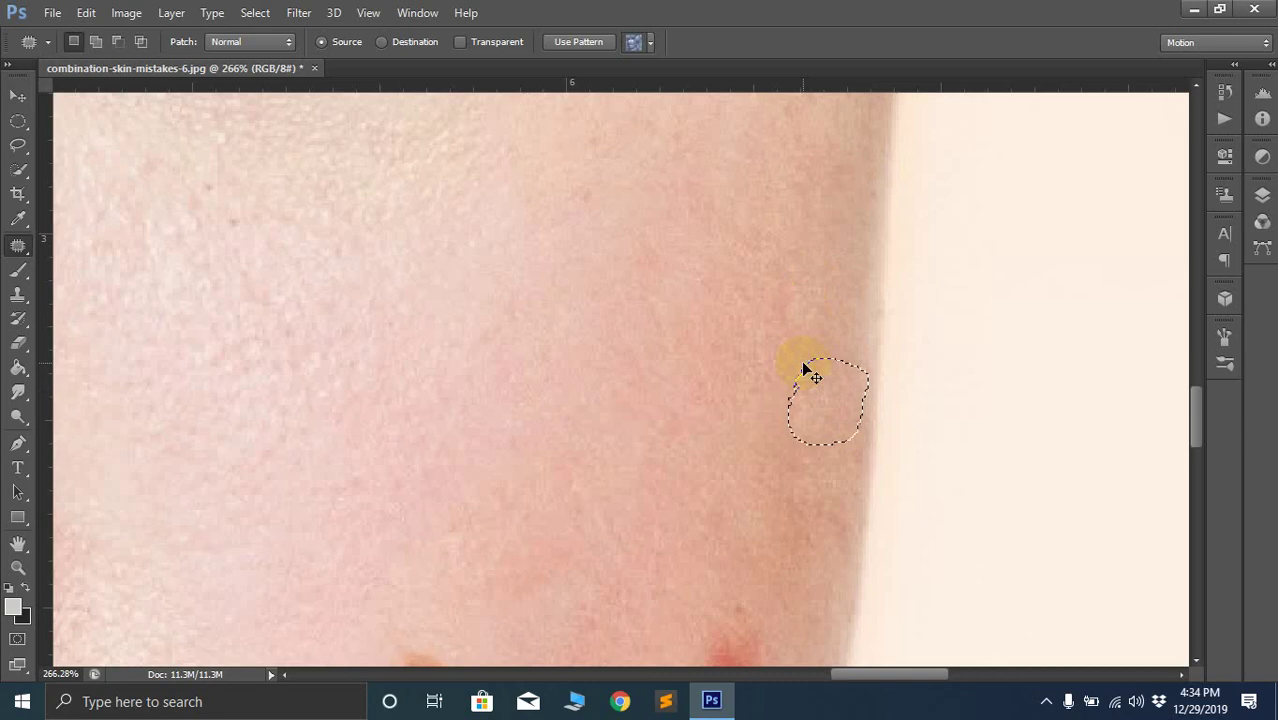
key("ctrl+d")
Patch the red spot on the lower outer cheek and the brown spot beside it with clean skin, and deselect
scroll(810, 451, "down", 6)
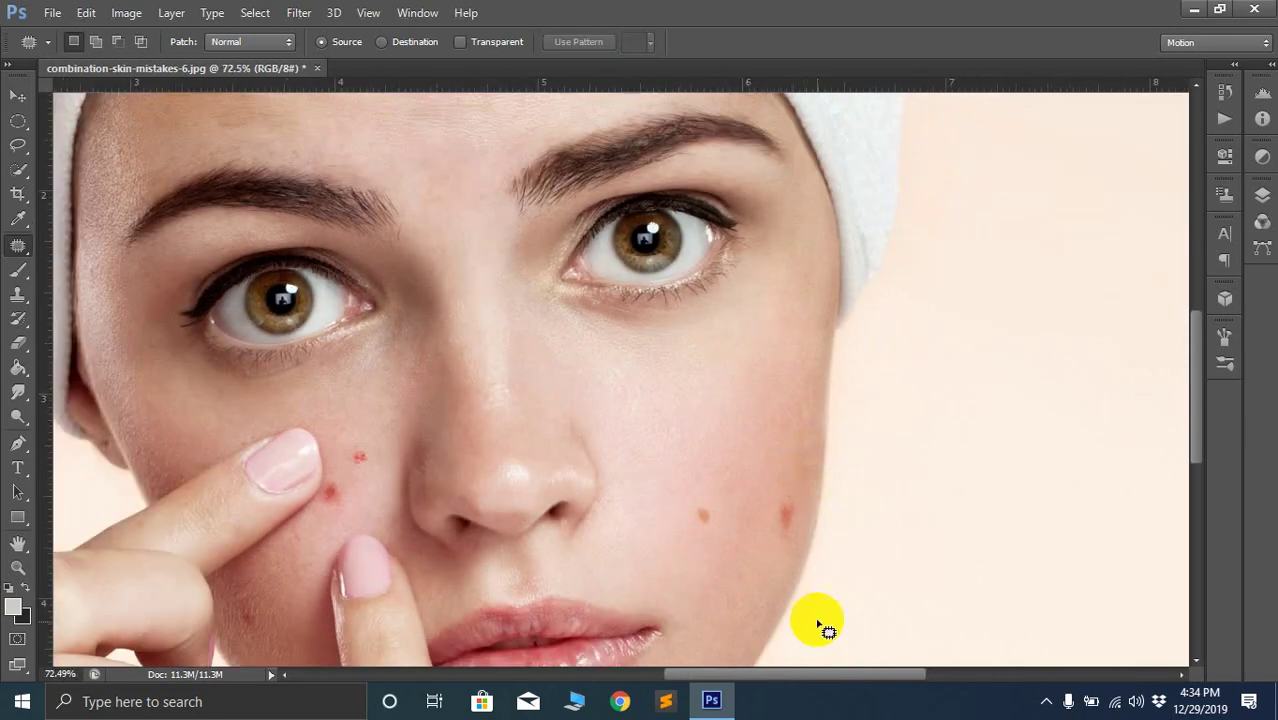
scroll(800, 580, "up", 4)
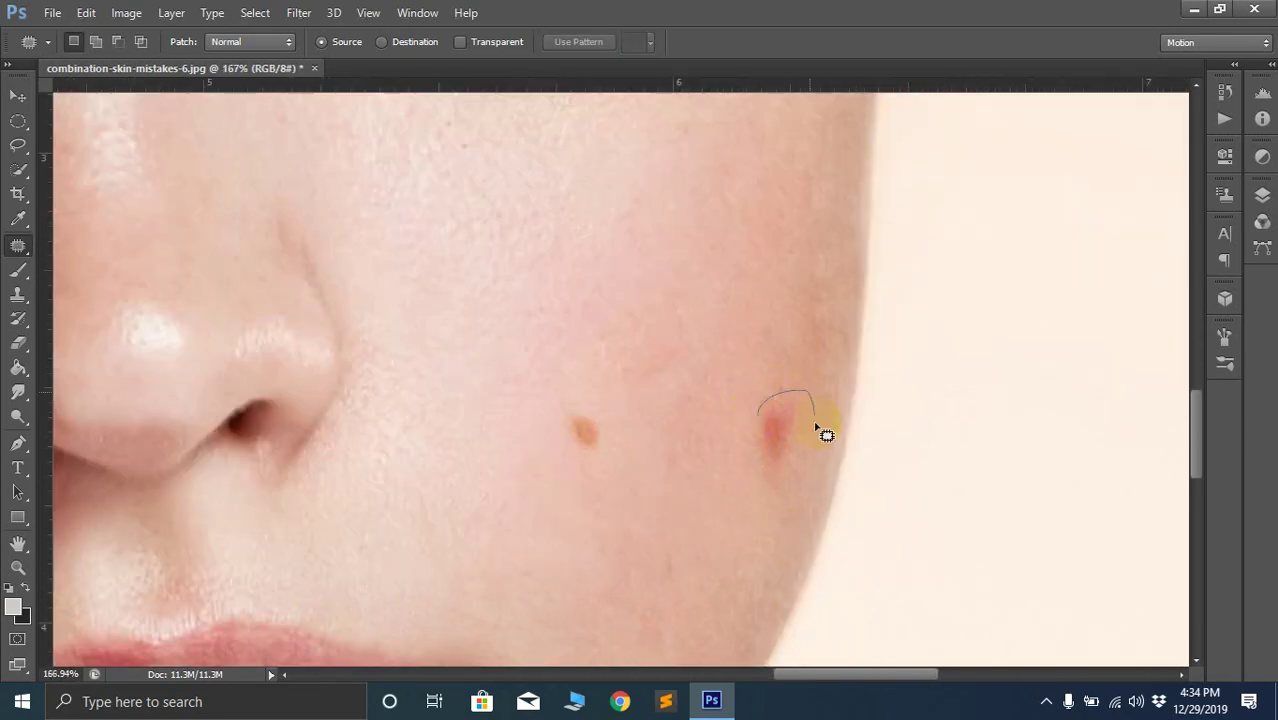
left_click_drag(751, 457, 779, 245)
mouse_move(563, 393)
left_mouse_down()
mouse_move(579, 400)
mouse_move(562, 464)
mouse_move(556, 440)
mouse_move(518, 487)
left_mouse_up()
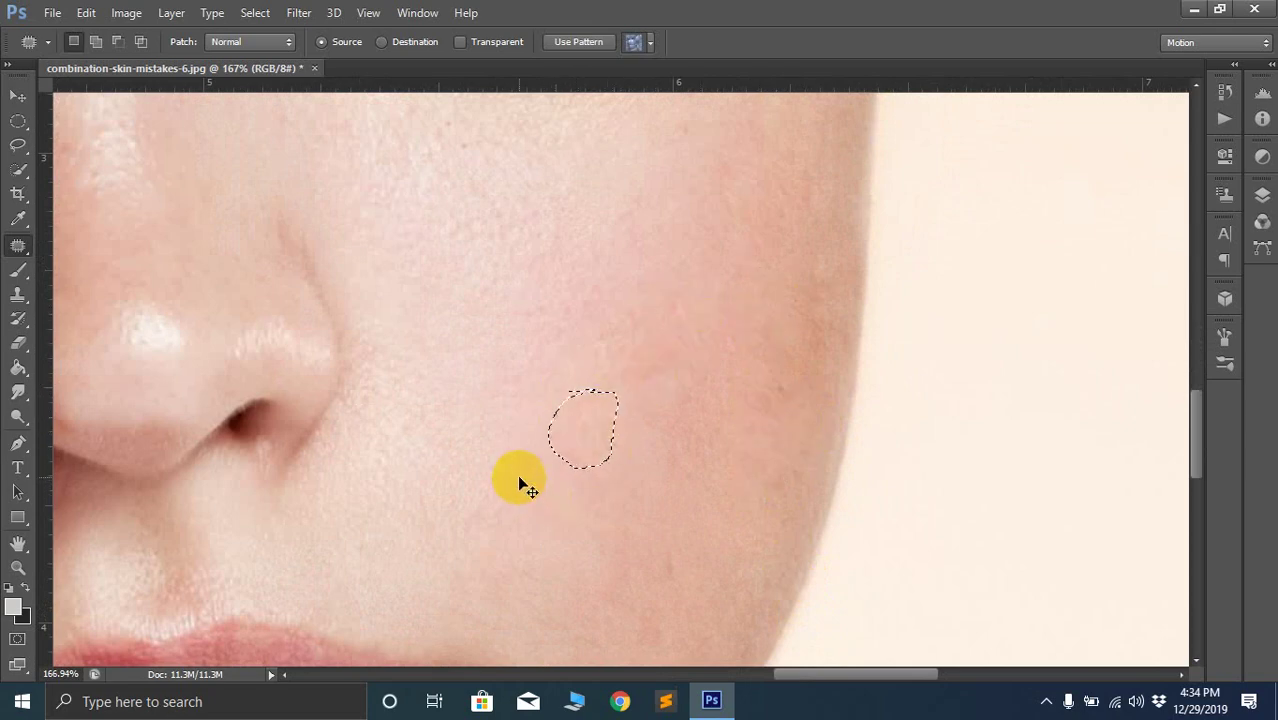
key("ctrl+d")
scroll(519, 472, "down", 4)
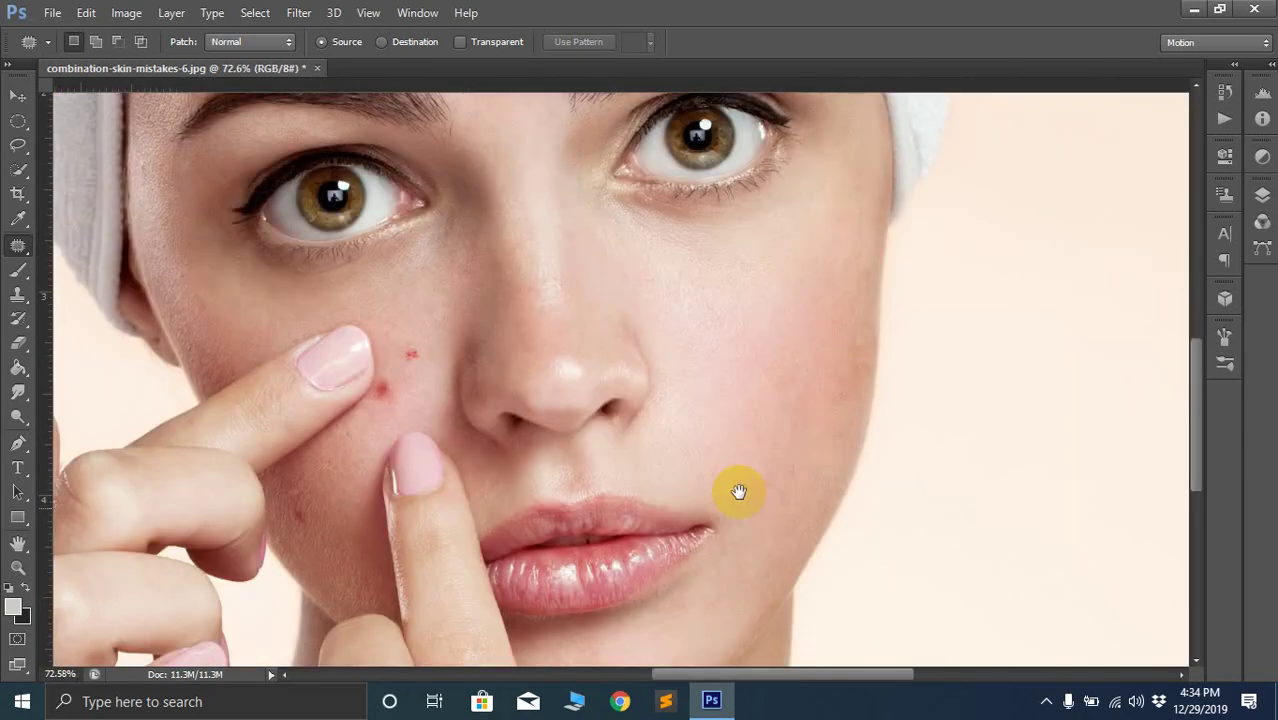
Patch the two red spots between the upper fingertip and the nose with clean skin from nearby
scroll(555, 405, "up", 5)
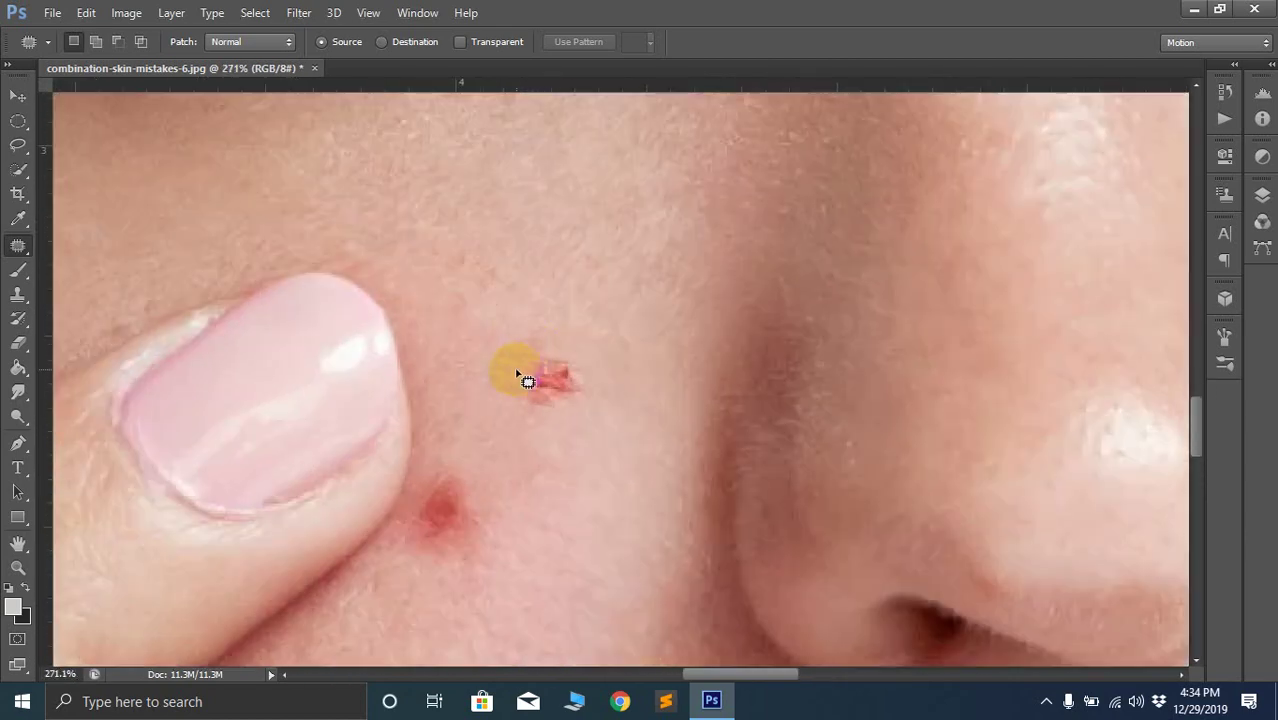
mouse_move(511, 364)
left_mouse_down()
mouse_move(544, 346)
mouse_move(567, 348)
mouse_move(586, 389)
mouse_move(576, 418)
mouse_move(521, 393)
mouse_move(526, 365)
mouse_move(618, 286)
left_mouse_up()
mouse_move(503, 425)
left_mouse_down()
mouse_move(538, 342)
mouse_move(592, 360)
mouse_move(512, 422)
mouse_move(573, 262)
left_mouse_up()
left_click(460, 472)
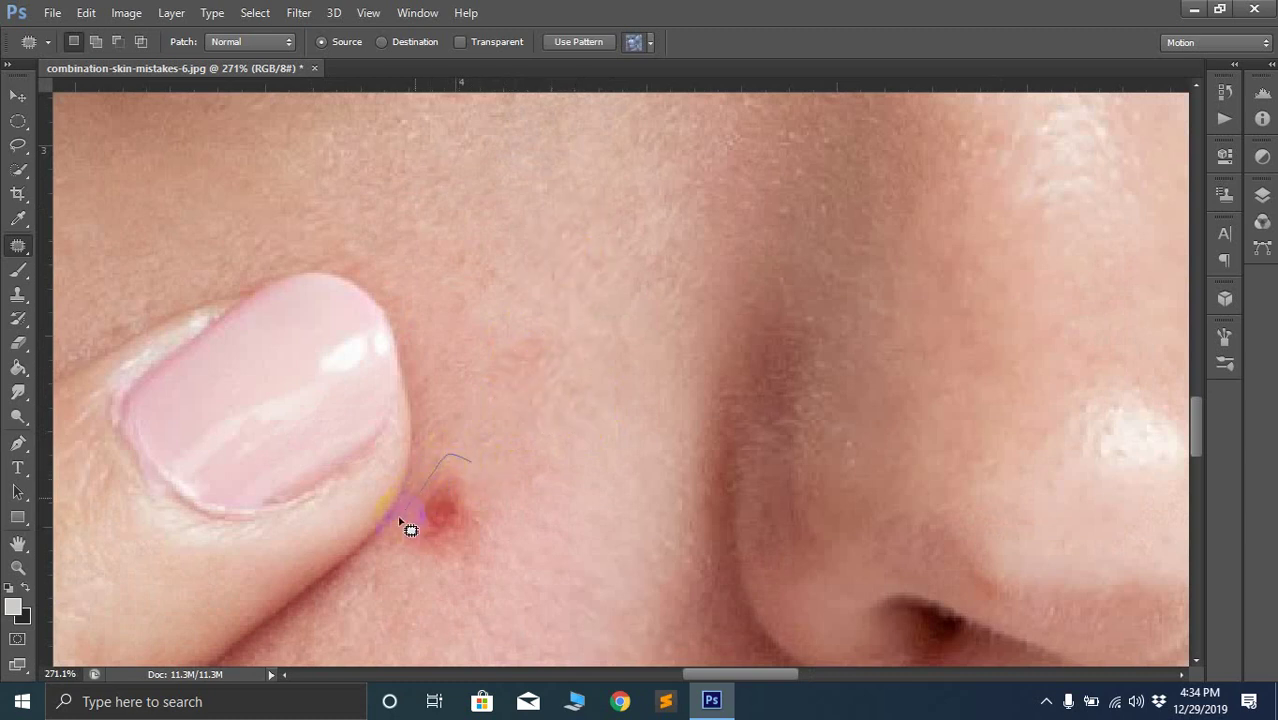
mouse_move(408, 566)
left_mouse_down()
mouse_move(498, 561)
mouse_move(469, 472)
mouse_move(579, 474)
left_mouse_up()
Patch the dark red spot on the lower cheek between the fingers with clean skin nearby, and deselect the area
scroll(534, 543, "down", 5)
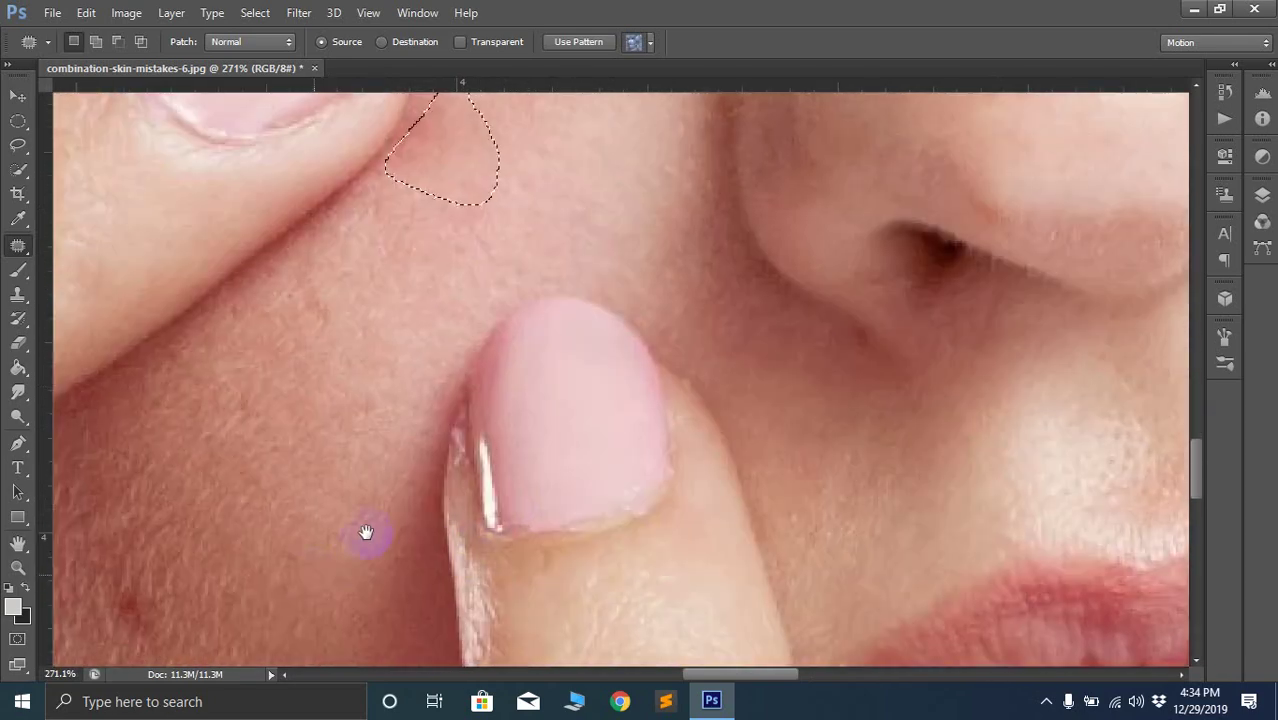
left_click_drag(366, 531, 519, 428)
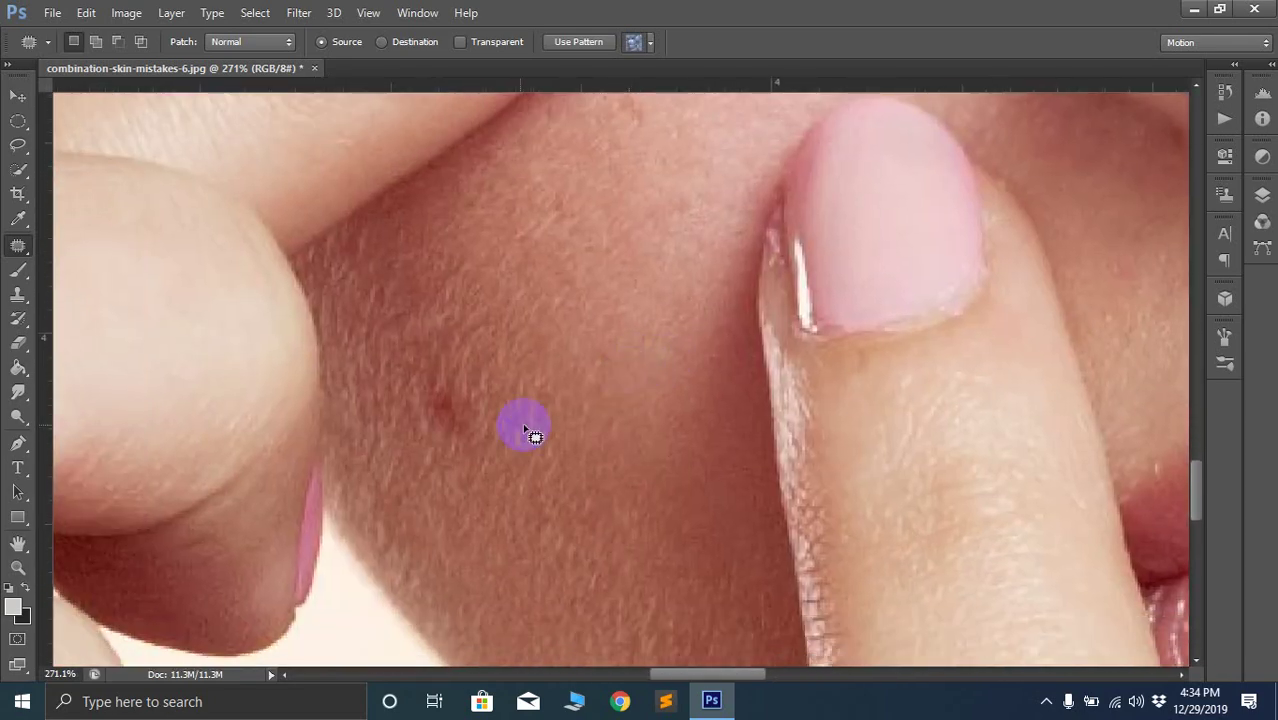
mouse_move(412, 392)
left_mouse_down()
mouse_move(428, 374)
mouse_move(485, 410)
mouse_move(414, 419)
mouse_move(565, 443)
mouse_move(456, 417)
mouse_move(529, 472)
mouse_move(475, 513)
mouse_move(650, 593)
mouse_move(348, 408)
mouse_move(495, 540)
left_mouse_up()
left_click(423, 437)
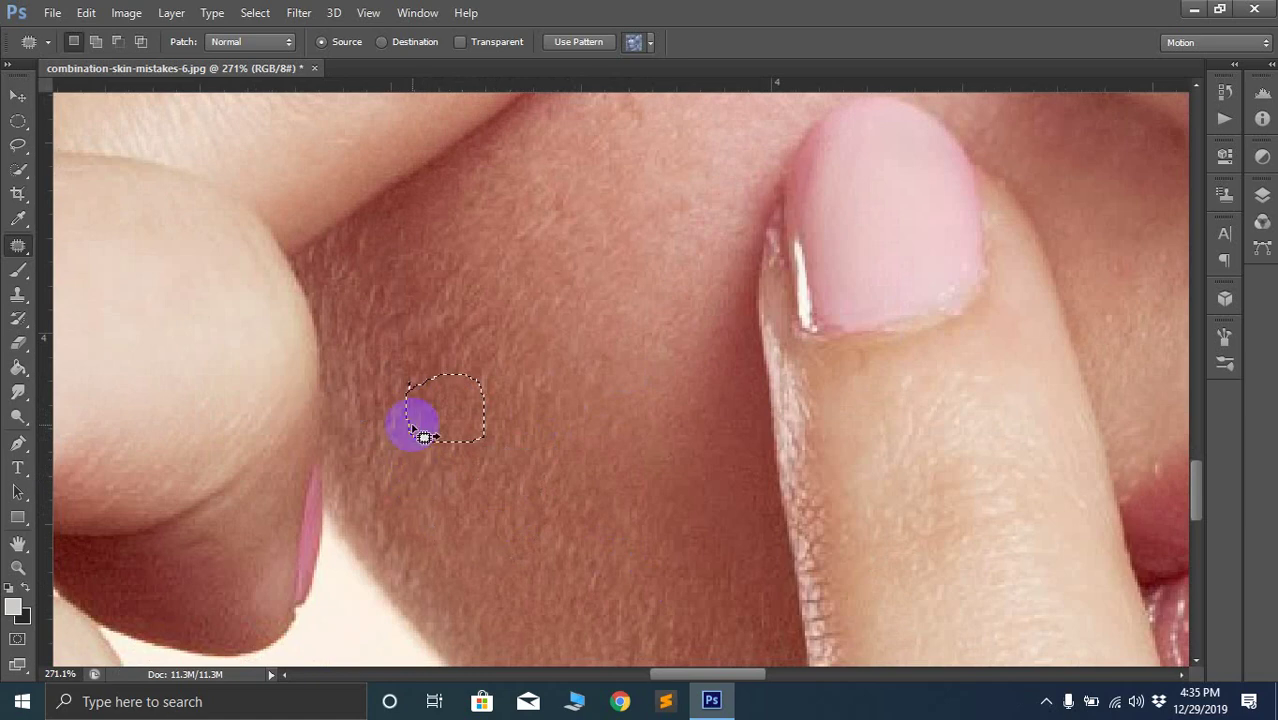
left_click_drag(423, 437, 423, 431)
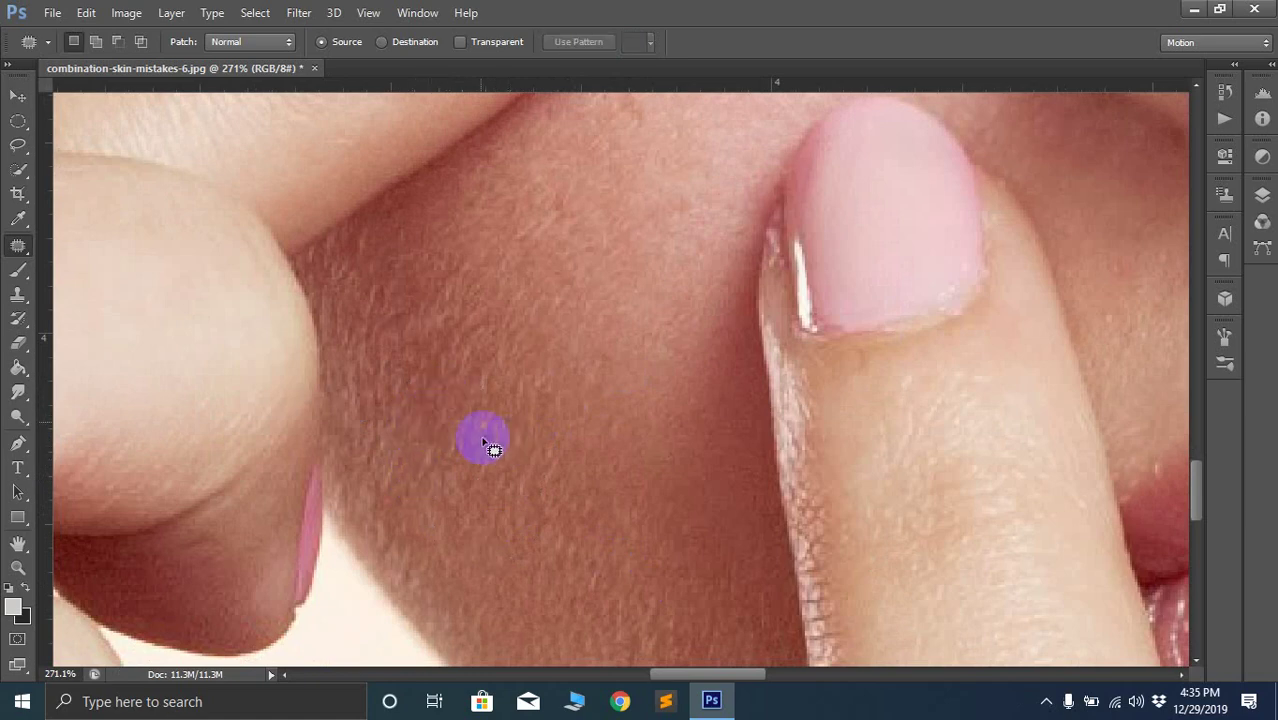
Outline the eye above the raised fingers together with its eyebrow, using the Content-Aware Move tool
scroll(471, 371, "down", 8)
scroll(690, 452, "down", 5)
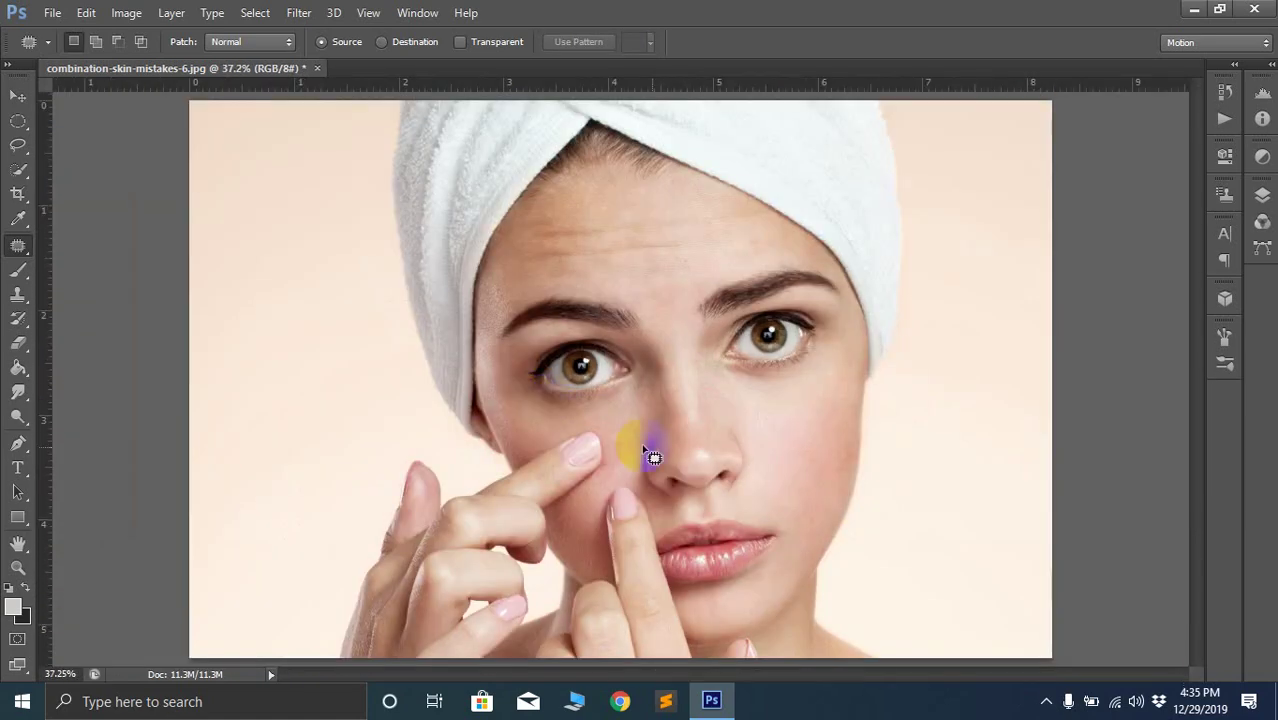
scroll(716, 466, "up", 5)
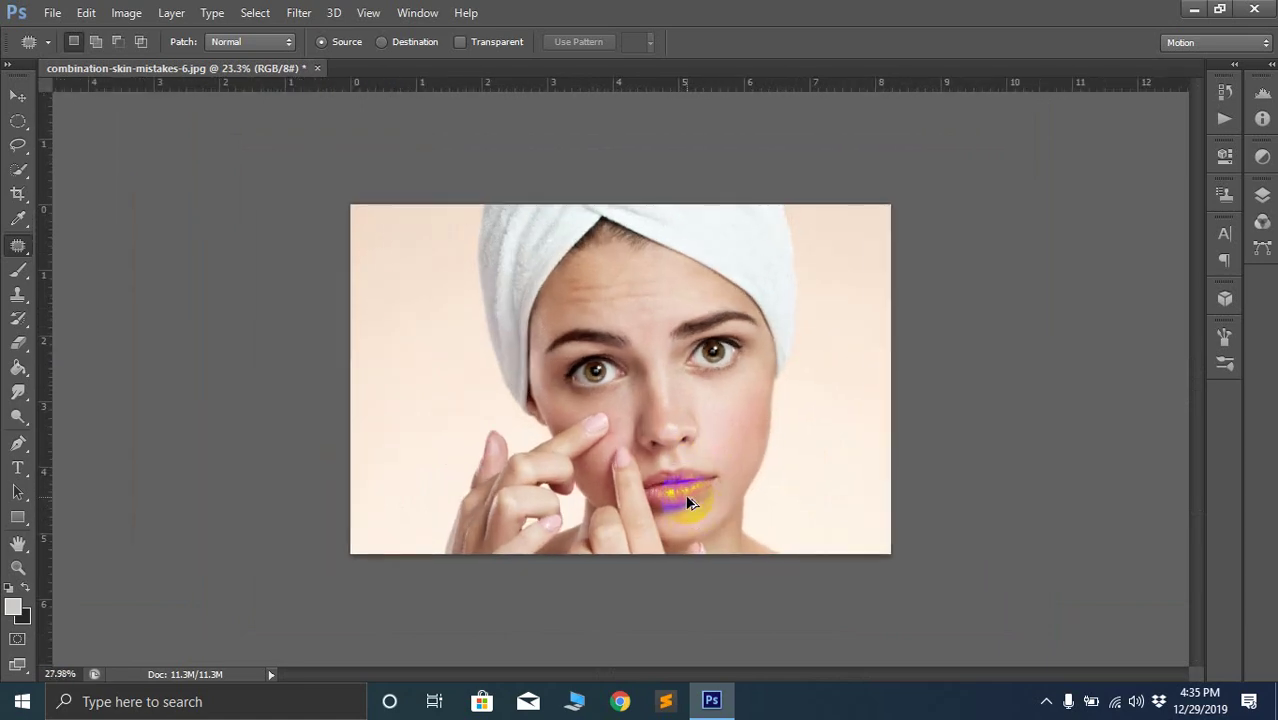
scroll(697, 509, "down", 2)
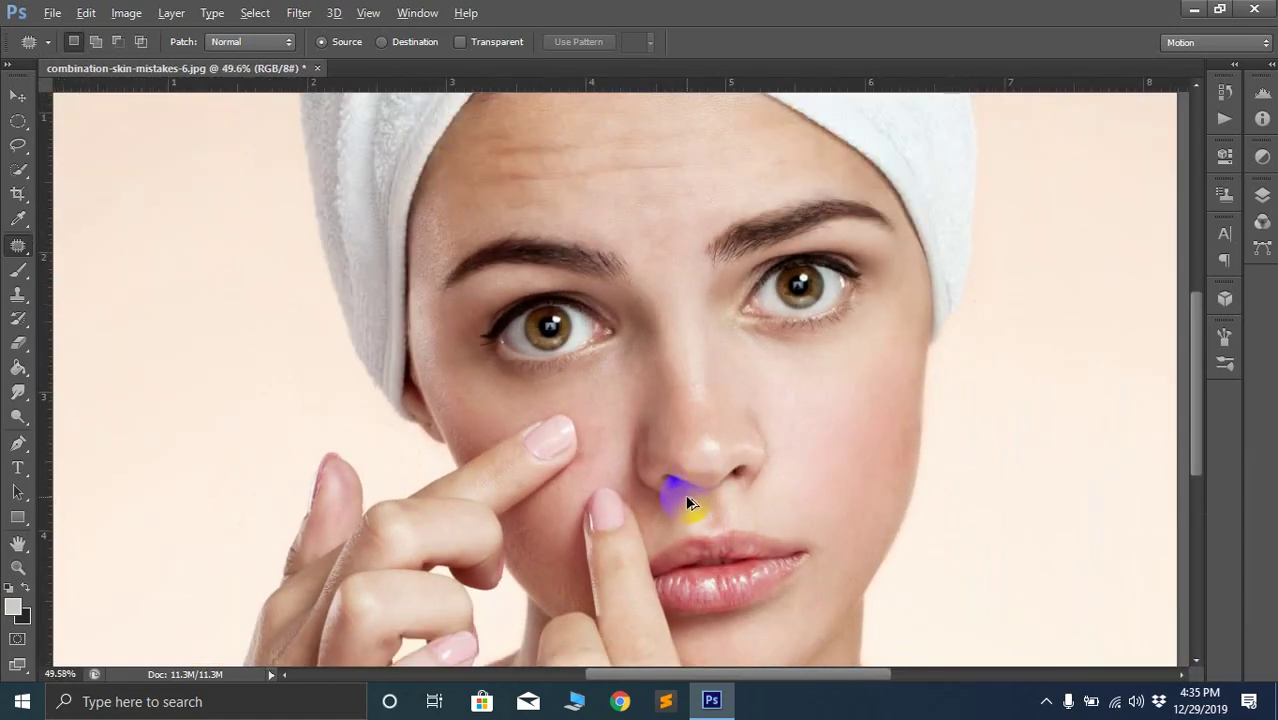
right_click(18, 246)
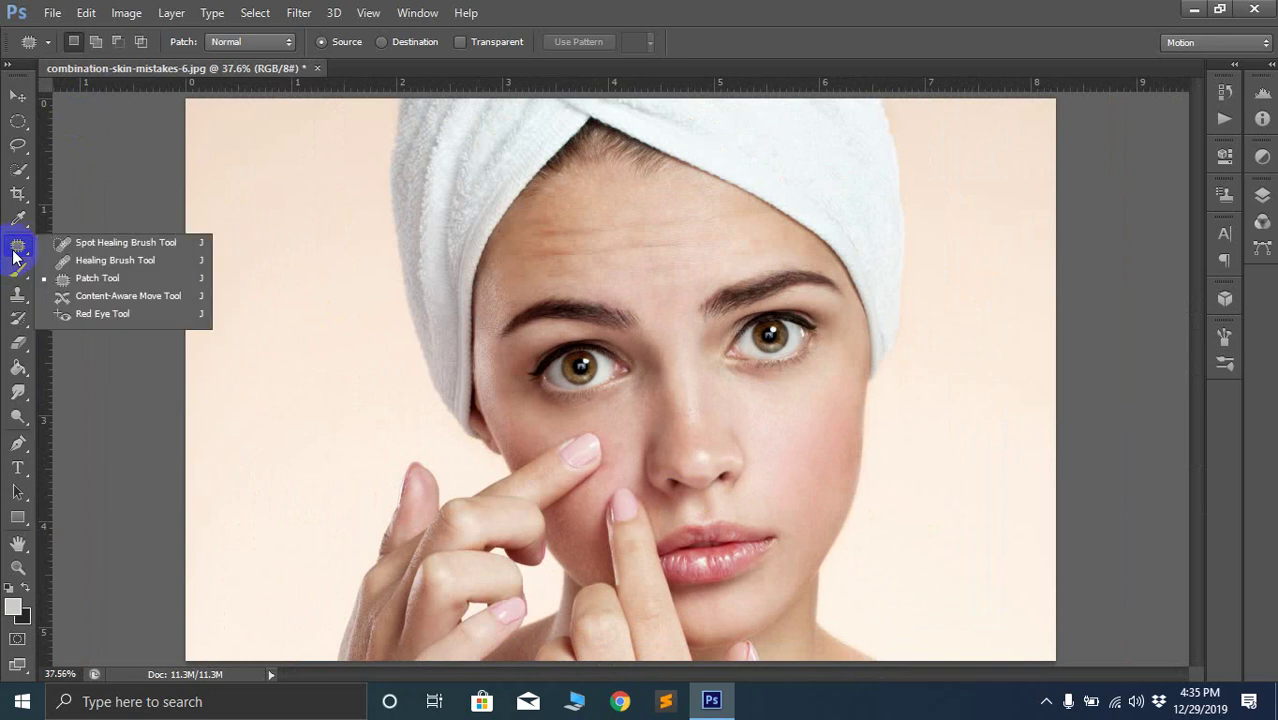
left_click(140, 300)
scroll(625, 354, "up", 2)
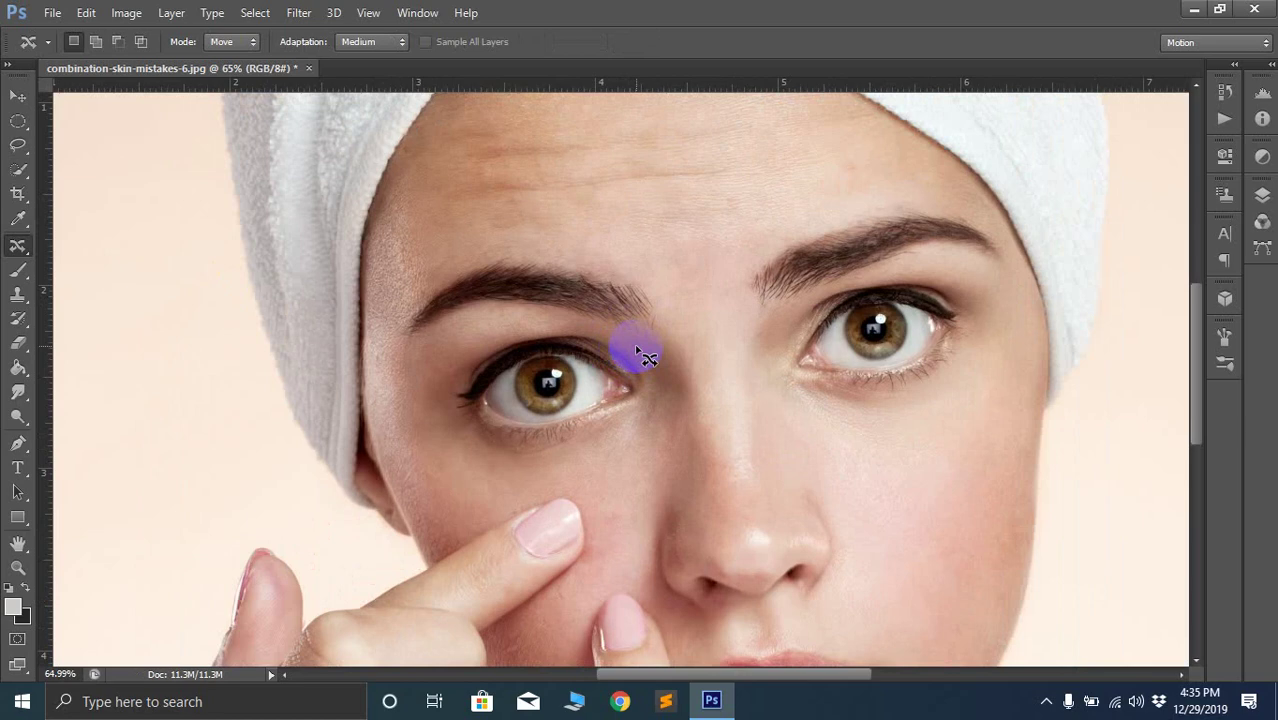
scroll(685, 358, "up", 1)
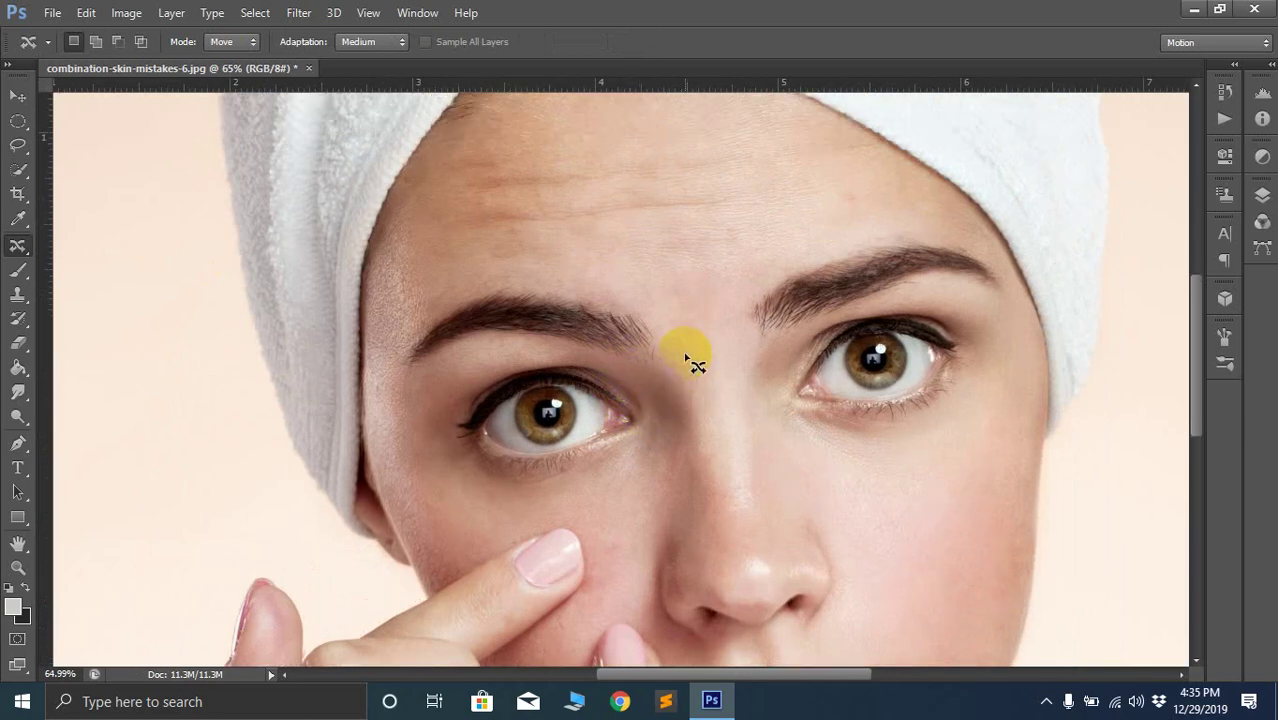
scroll(685, 358, "down", 2)
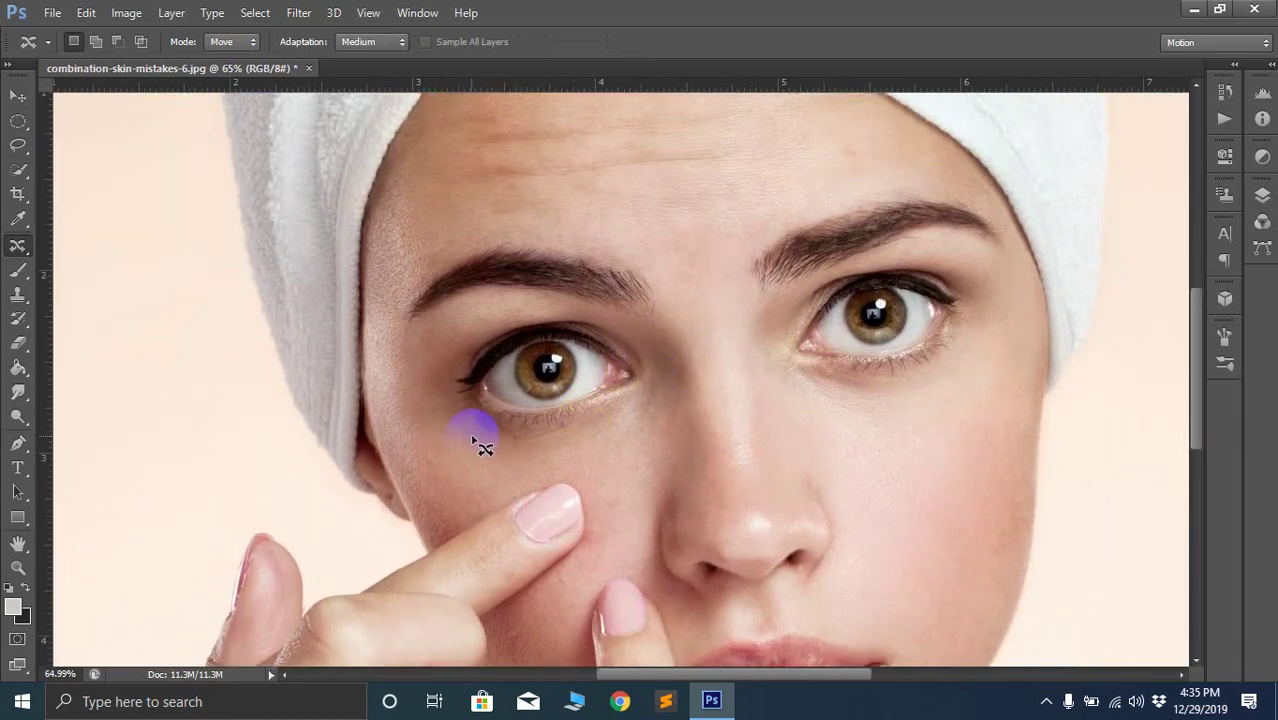
mouse_move(620, 425)
left_mouse_down()
mouse_move(693, 356)
mouse_move(691, 308)
mouse_move(603, 237)
mouse_move(490, 232)
left_mouse_up()
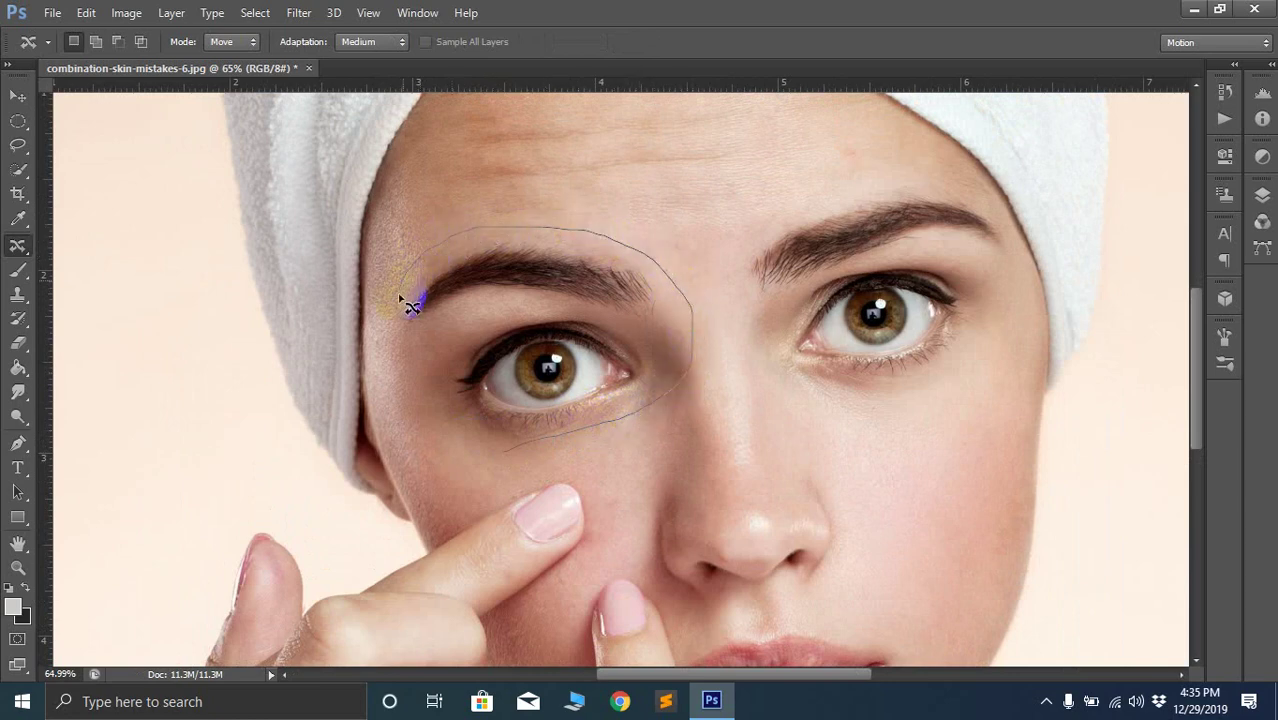
left_click_drag(438, 356, 431, 426)
left_click_drag(518, 455, 516, 456)
Try to move the outlined eye and eyebrow off the photo onto the empty canvas area, and undo the move
scroll(810, 500, "down", 5)
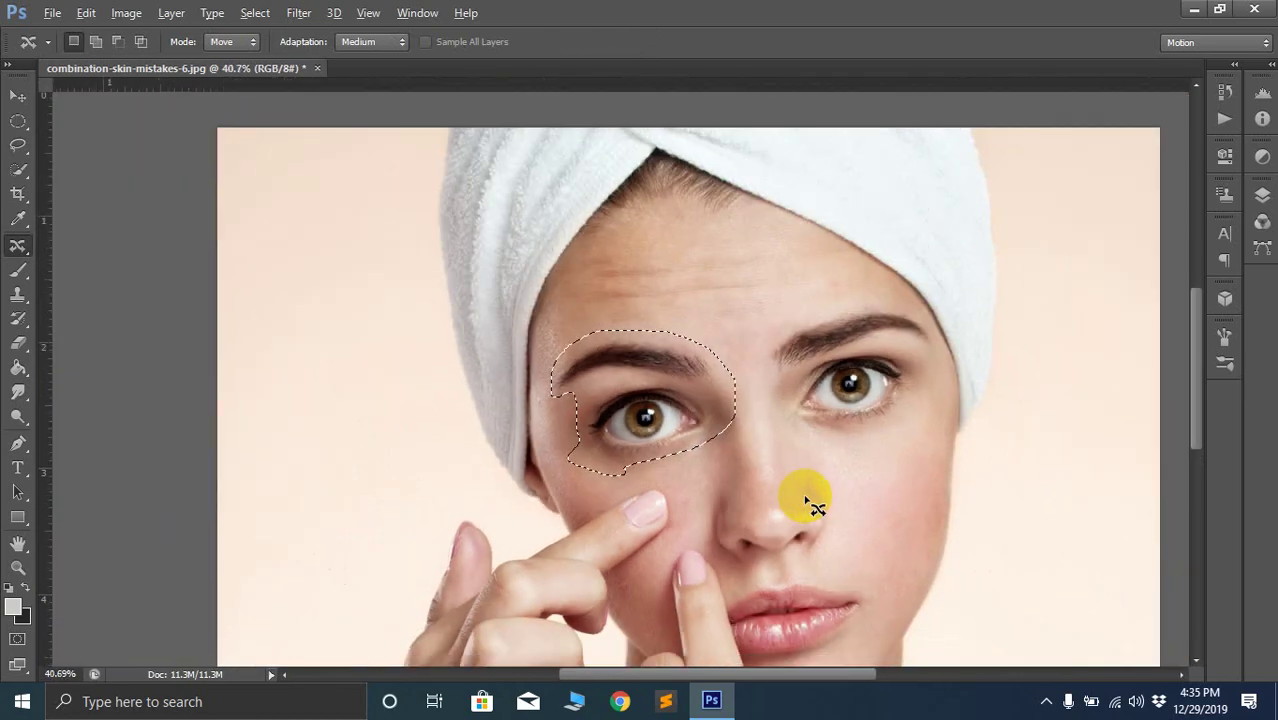
left_click_drag(578, 360, 1097, 338)
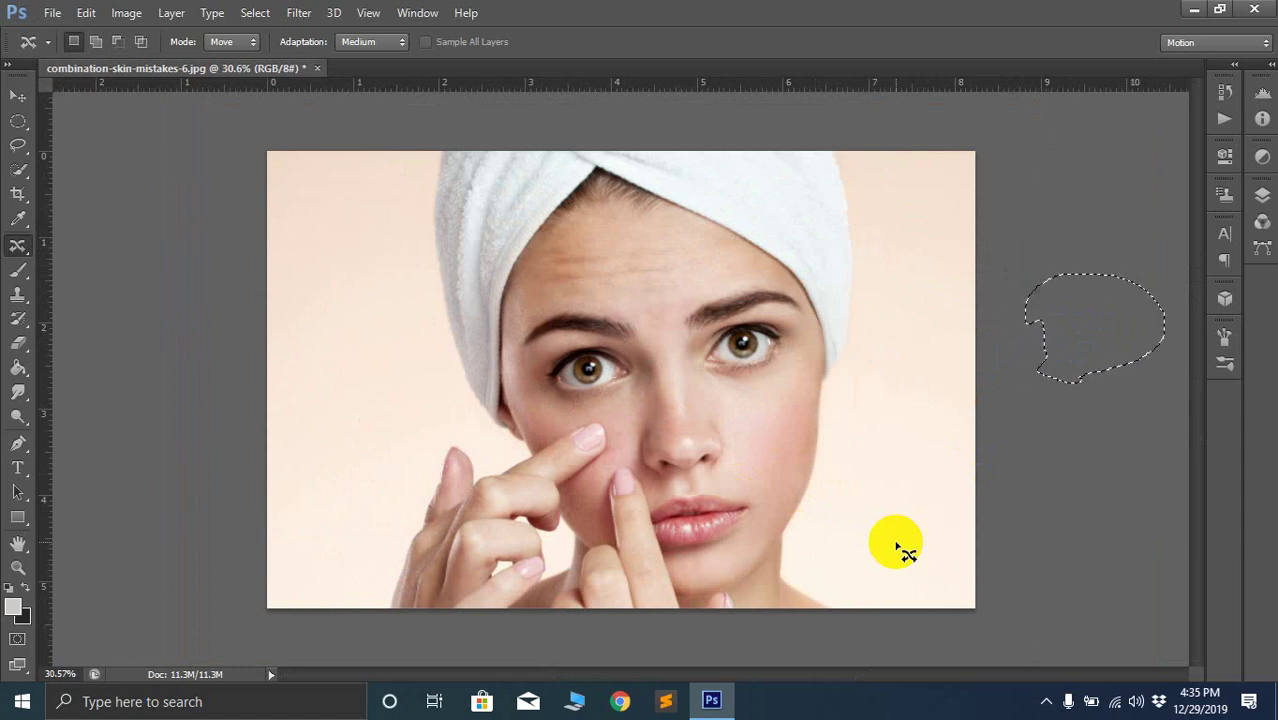
key("ctrl+z")
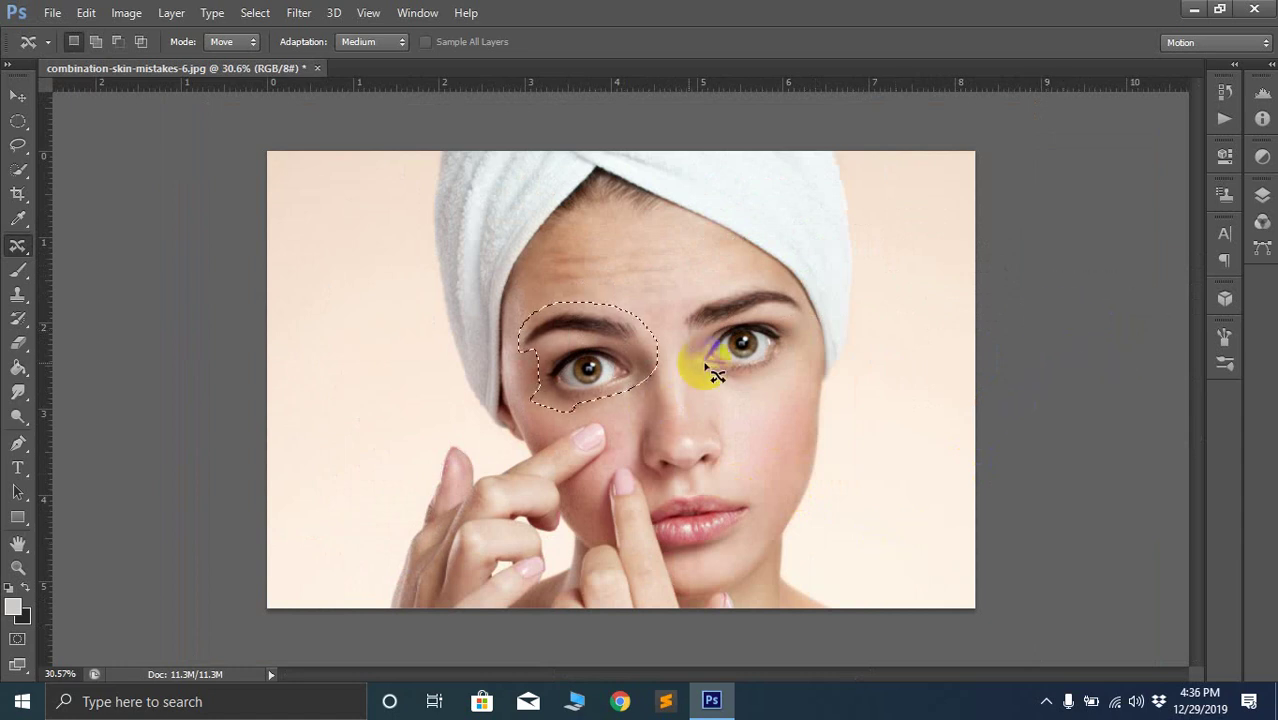
Move the outlined eye and eyebrow onto the towel above the other eye and inspect the filled area on the face
left_click_drag(558, 372, 741, 183)
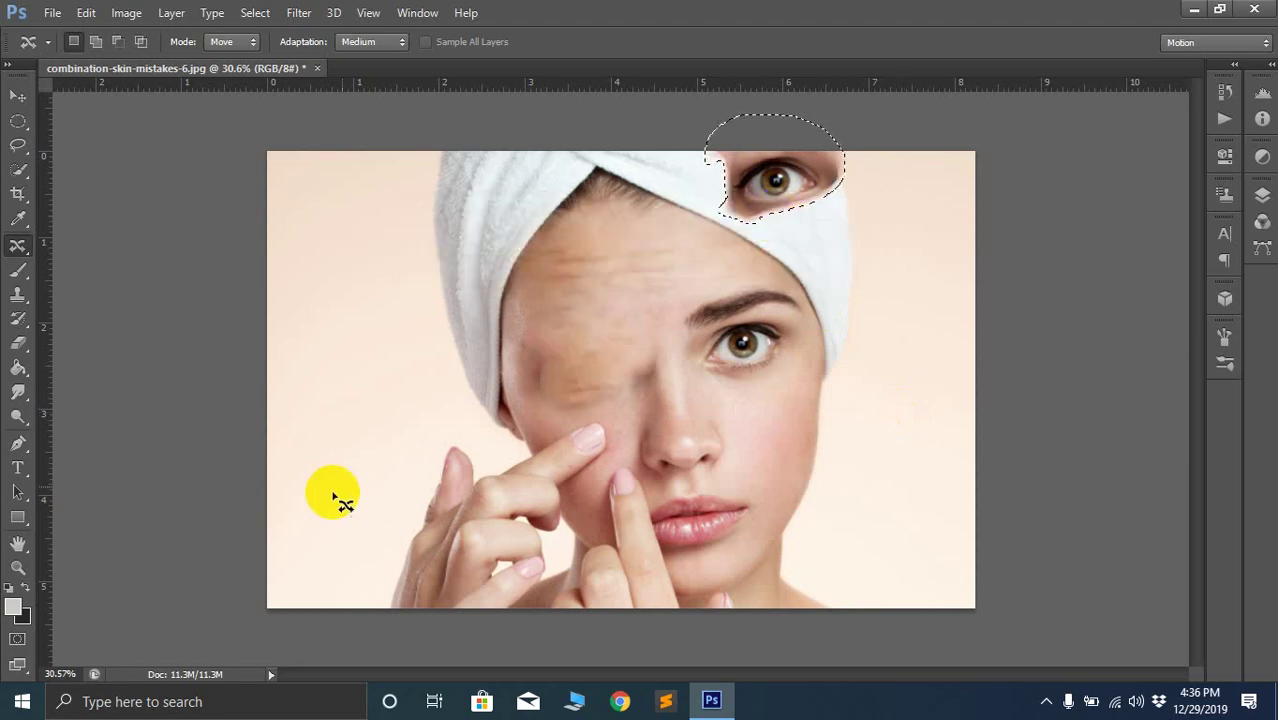
scroll(571, 381, "up", 5)
scroll(571, 383, "up", 2)
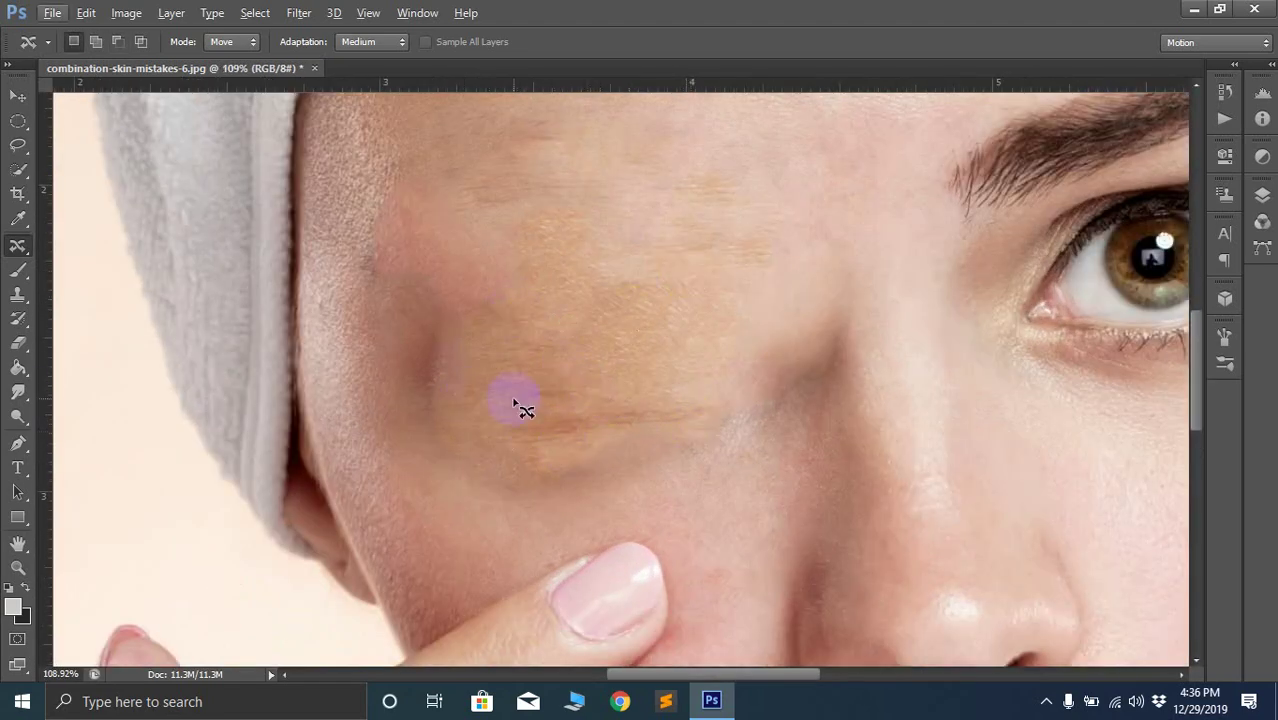
scroll(525, 395, "up", 2)
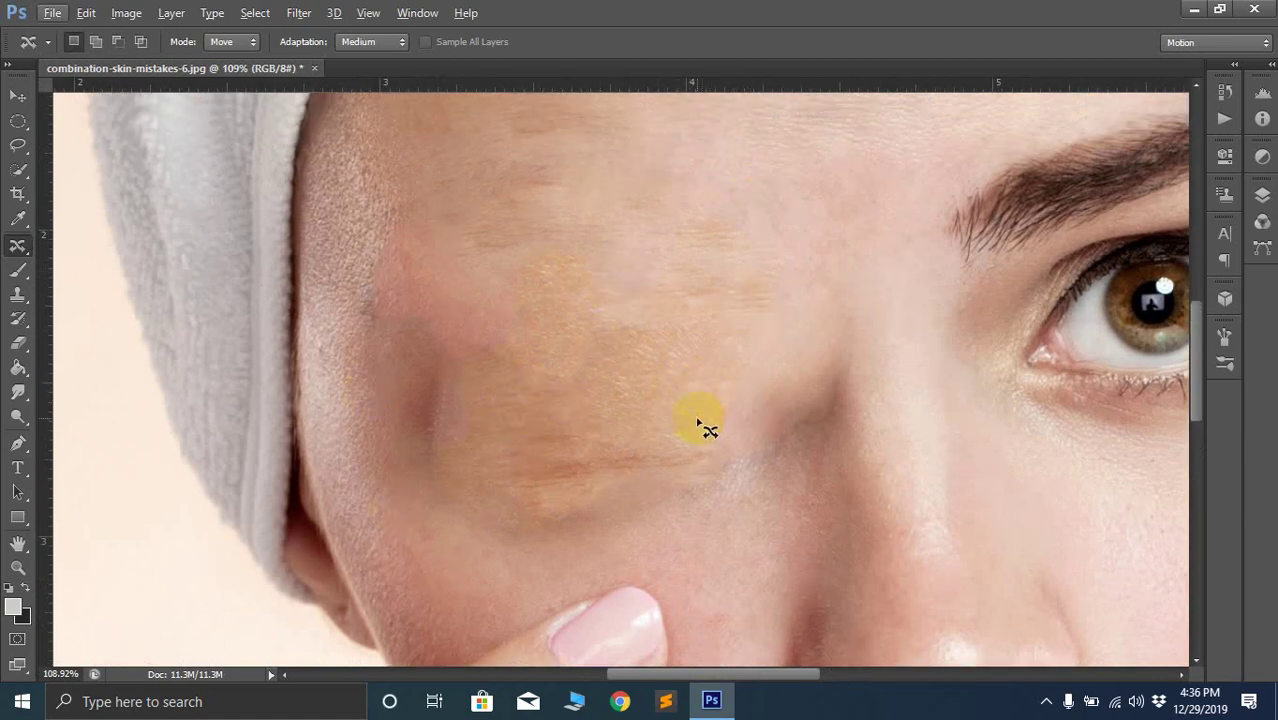
scroll(706, 428, "down", 2)
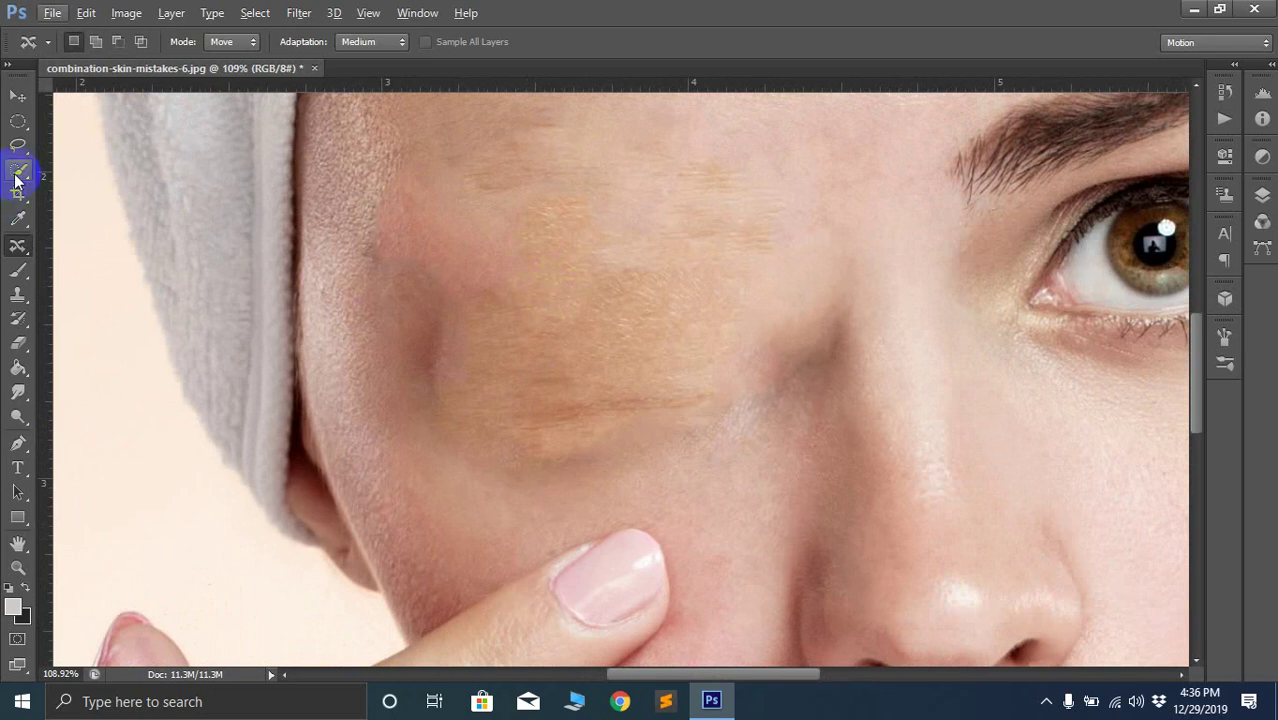
With the Patch tool, patch a narrow strip at the temple using skin from the darker area beside it, and deselect
right_click(24, 252)
left_click(88, 279)
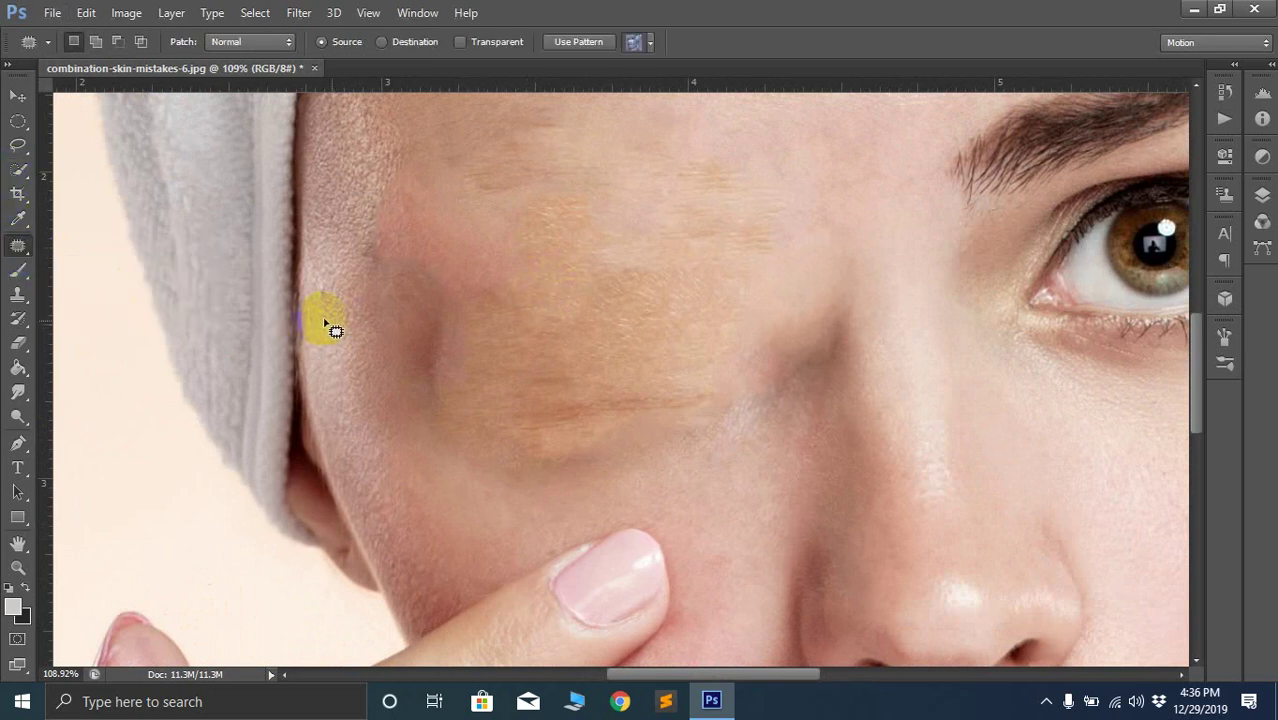
mouse_move(387, 405)
left_mouse_down()
mouse_move(322, 371)
mouse_move(348, 323)
left_mouse_up()
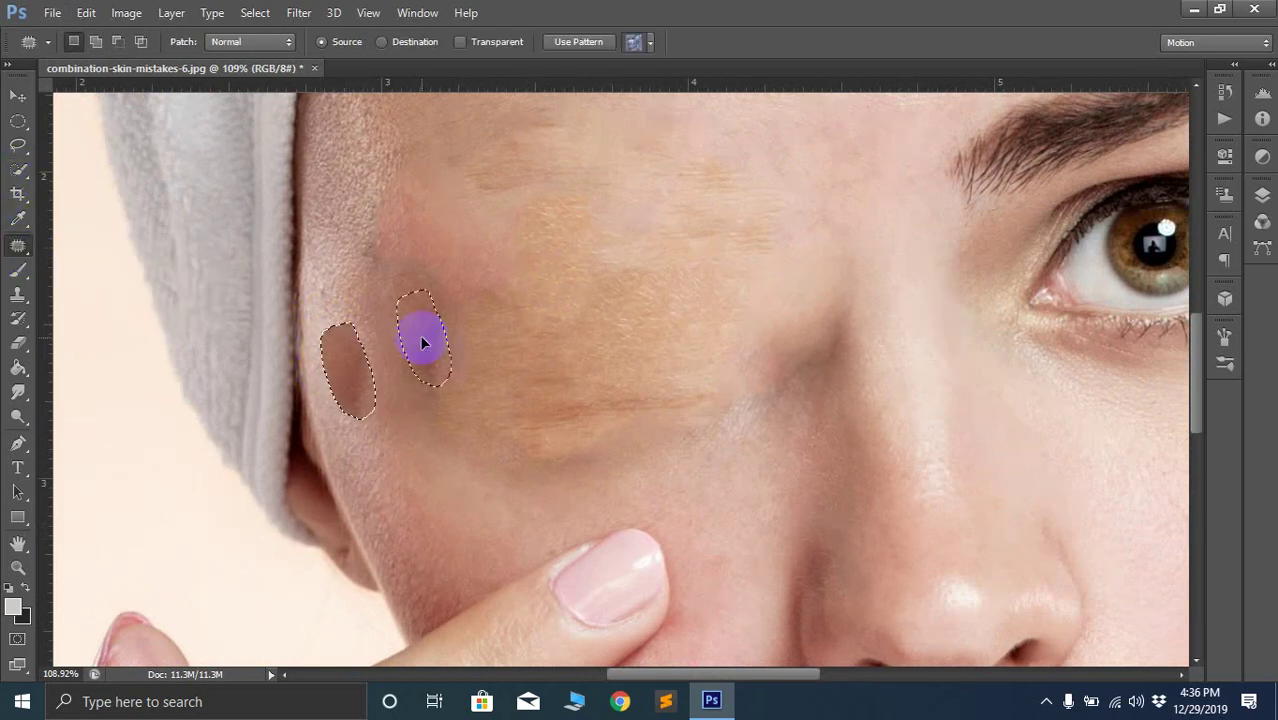
left_click(485, 340)
Patch the dark shading around the lower outer edge of the erased eye area with skin from the cheek
scroll(482, 420, "down", 2)
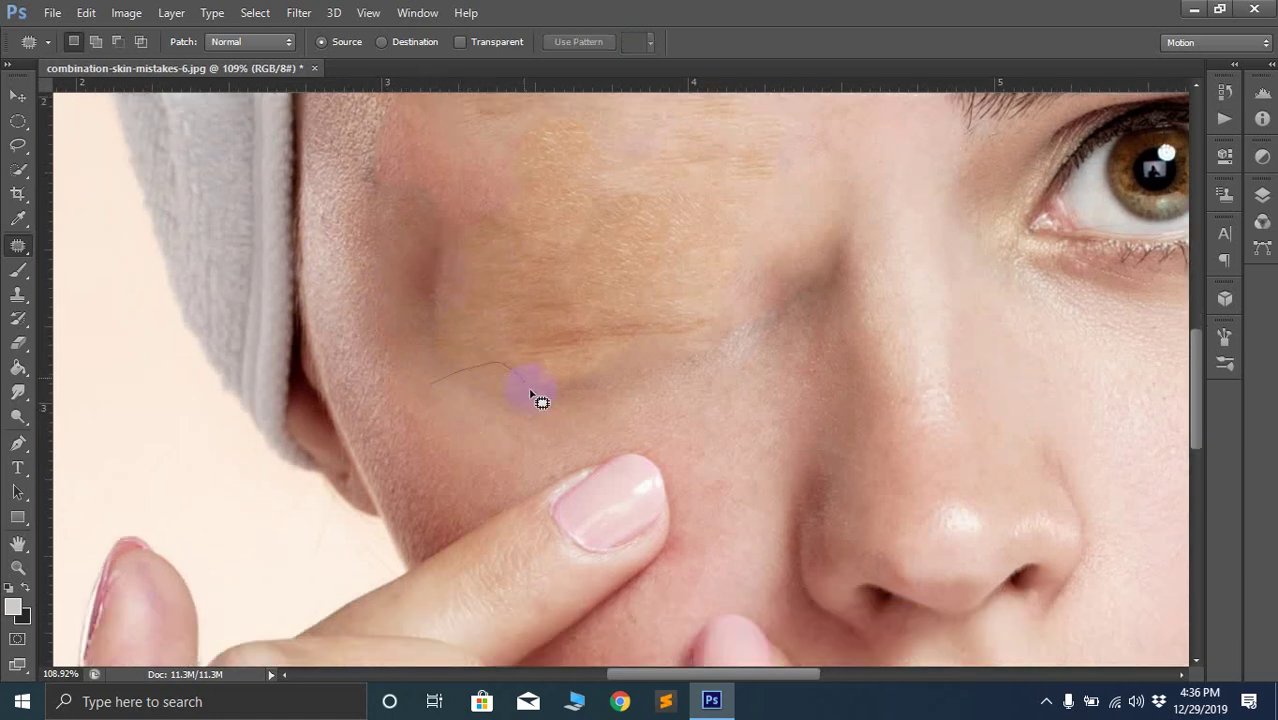
left_click_drag(530, 393, 434, 443)
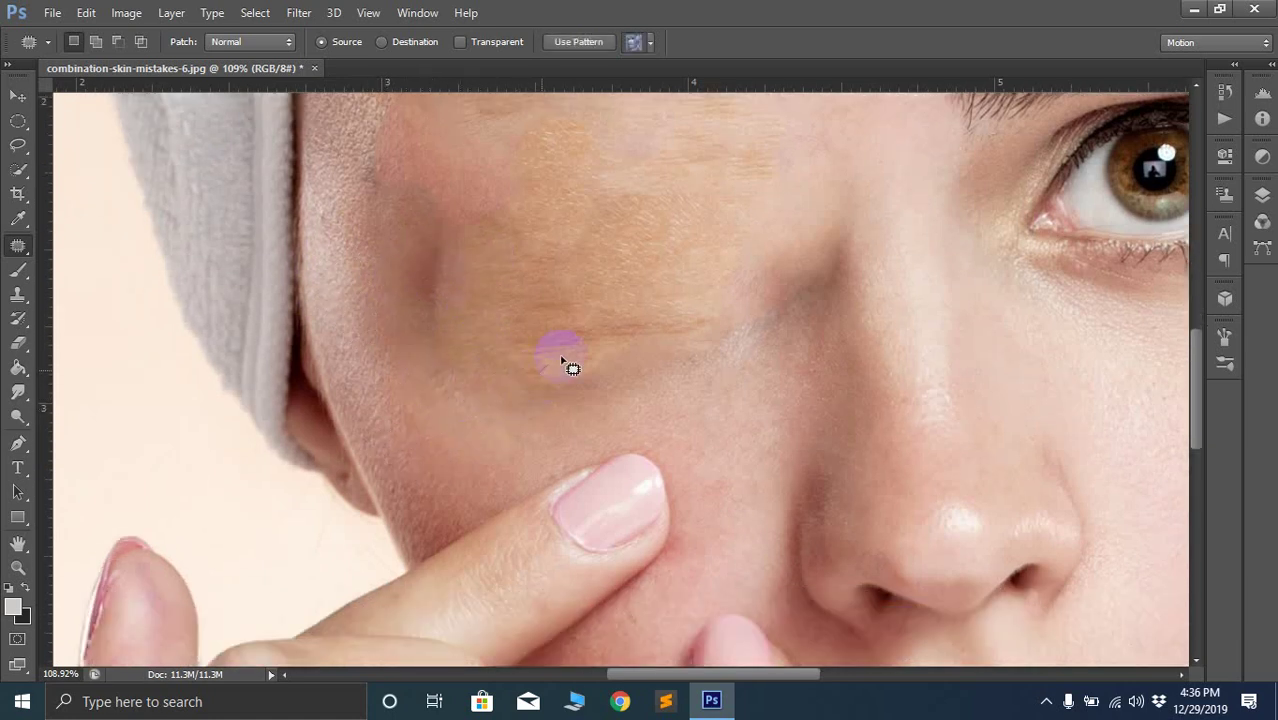
left_click_drag(520, 378, 522, 380)
left_click_drag(540, 396, 468, 437)
mouse_move(460, 343)
left_mouse_down()
mouse_move(523, 319)
mouse_move(584, 382)
mouse_move(447, 334)
mouse_move(450, 397)
mouse_move(441, 440)
left_mouse_up()
mouse_move(394, 322)
left_mouse_down()
mouse_move(502, 360)
mouse_move(434, 305)
mouse_move(719, 422)
left_mouse_up()
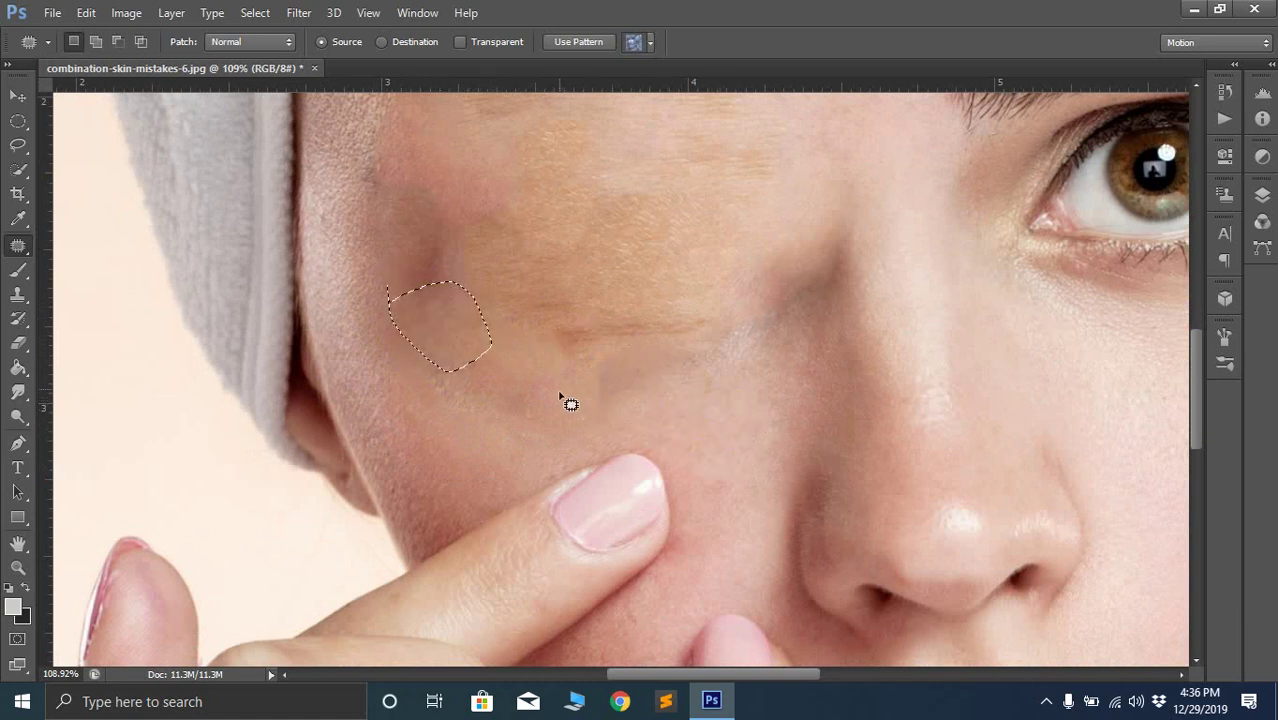
Patch the brown crease and shading along the lower edge of the erased eye area with cheek skin just below
mouse_move(560, 370)
left_mouse_down()
mouse_move(655, 310)
mouse_move(723, 322)
left_mouse_up()
mouse_move(603, 380)
left_mouse_down()
mouse_move(579, 365)
mouse_move(692, 399)
mouse_move(707, 428)
mouse_move(711, 412)
left_mouse_up()
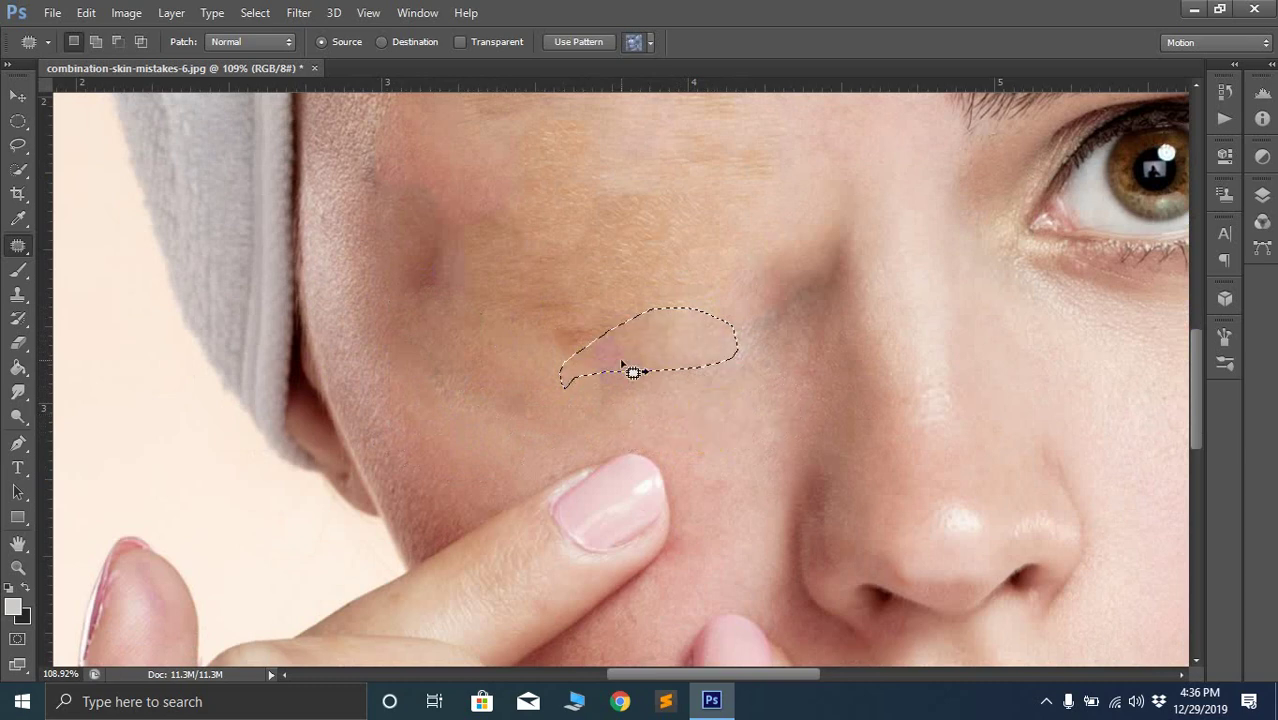
mouse_move(542, 371)
left_mouse_down()
mouse_move(594, 339)
mouse_move(632, 413)
left_mouse_up()
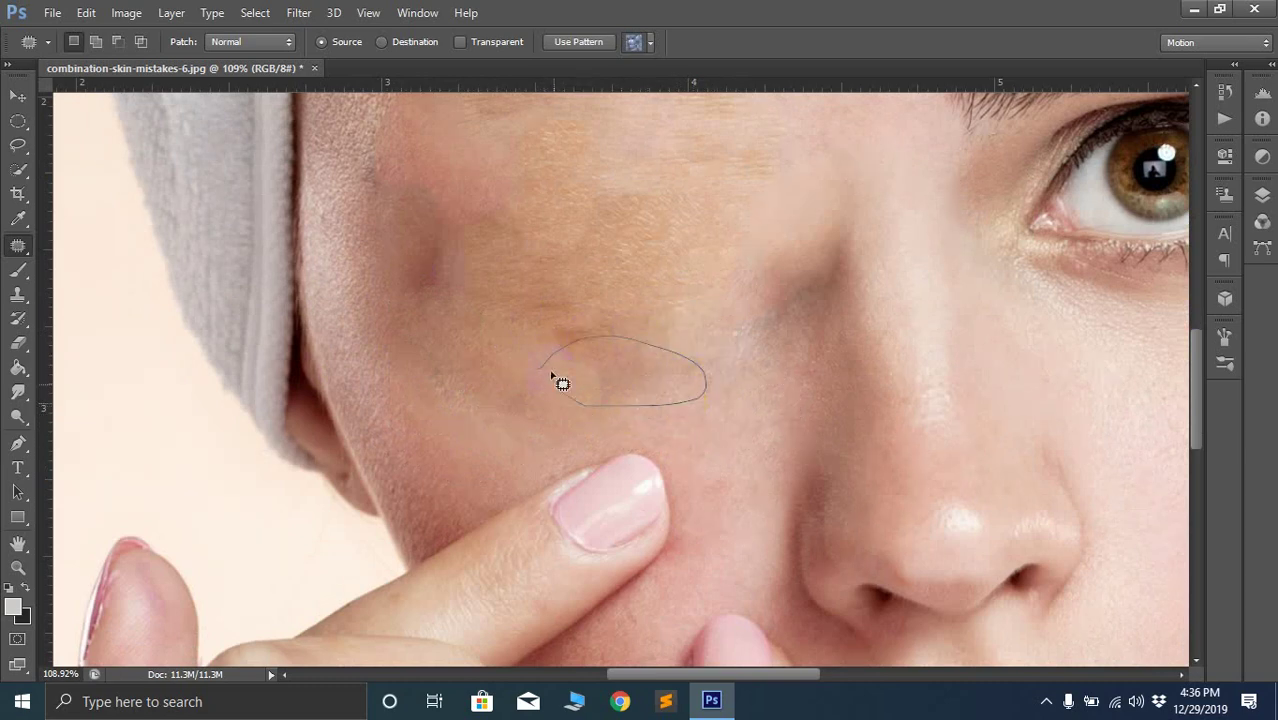
left_click_drag(561, 383, 552, 376)
mouse_move(602, 377)
left_mouse_down()
mouse_move(725, 408)
mouse_move(727, 442)
mouse_move(679, 438)
left_mouse_up()
Patch the shading at the erased eye's inner corner beside the nose with lighter cheek skin from below
mouse_move(708, 304)
left_mouse_down()
mouse_move(780, 296)
mouse_move(722, 365)
mouse_move(700, 318)
left_mouse_up()
left_click_drag(742, 435, 742, 435)
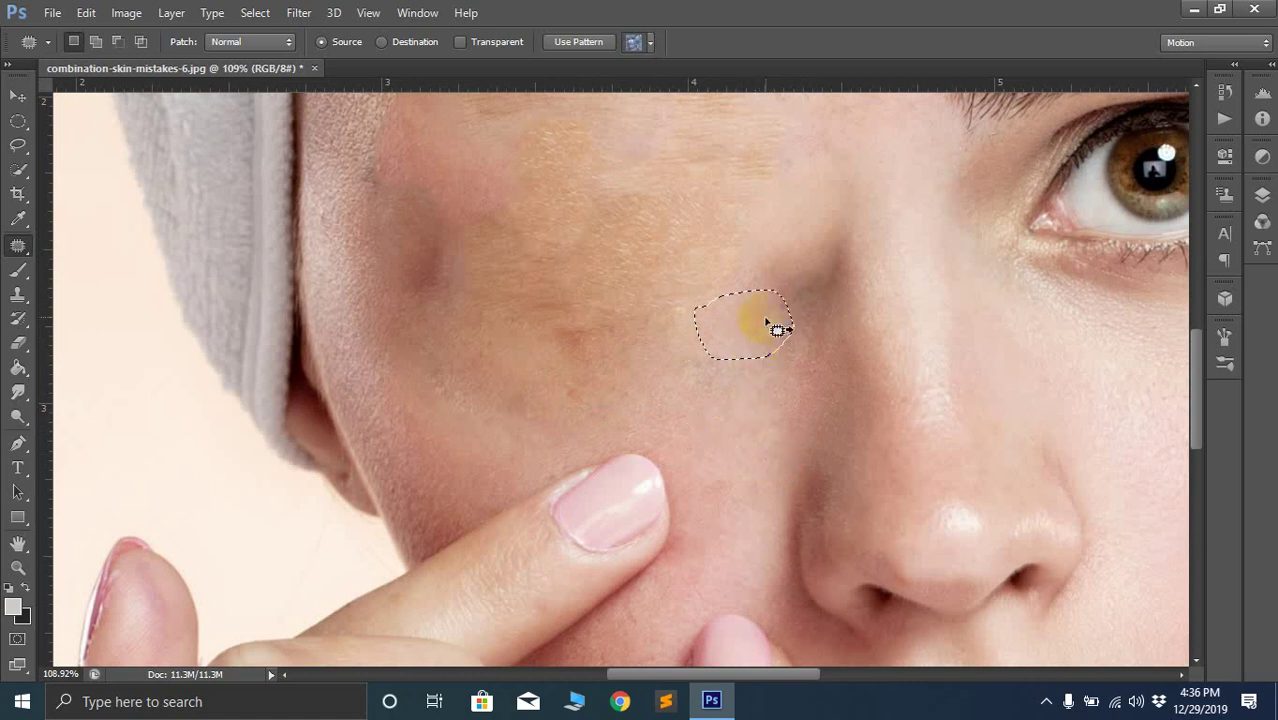
mouse_move(750, 258)
left_mouse_down()
mouse_move(780, 242)
mouse_move(817, 250)
left_mouse_up()
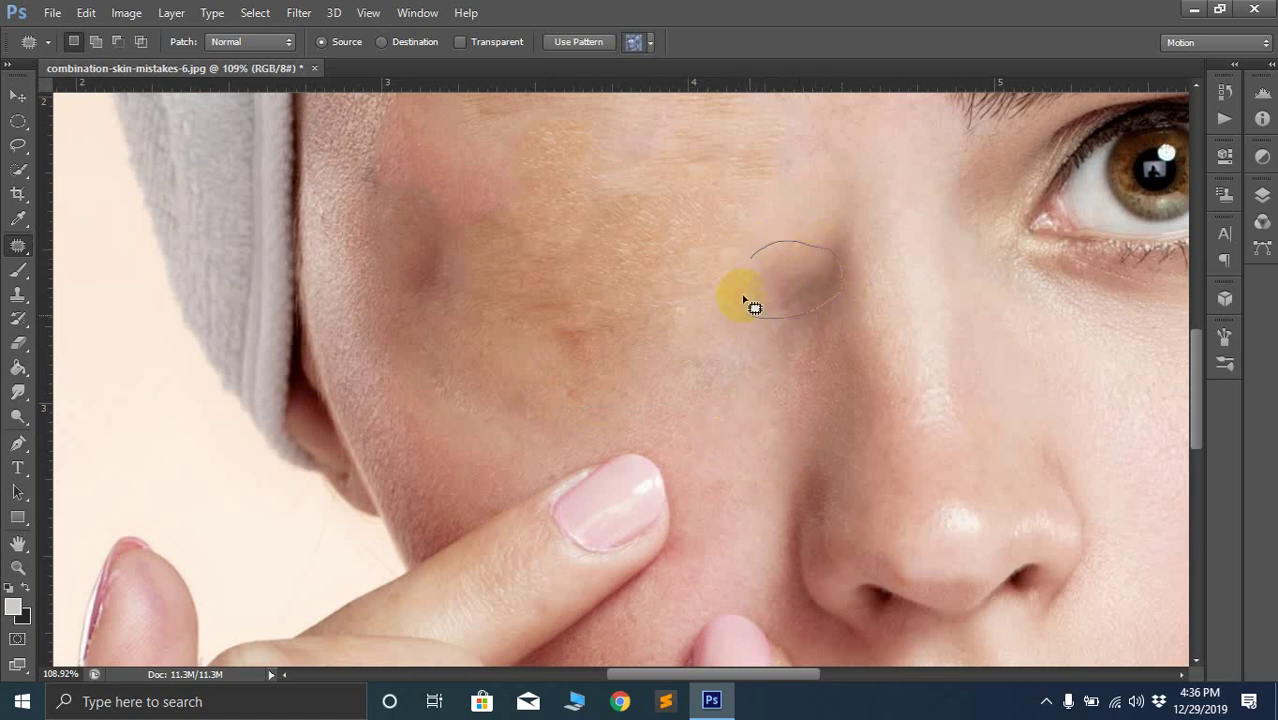
left_click_drag(754, 306, 739, 396)
Patch the top of the shading beside the nose bridge with lighter skin toward the forehead, deselect, and view the whole portrait
scroll(740, 360, "up", 2)
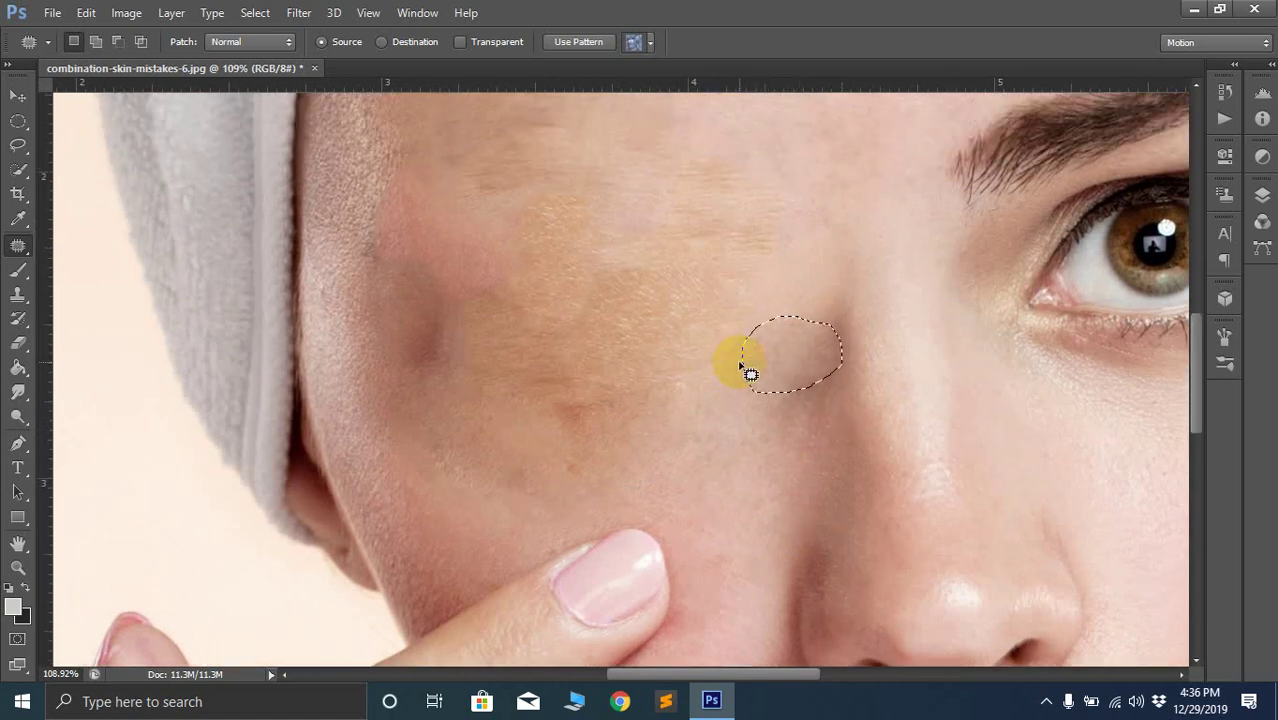
scroll(750, 374, "up", 2)
mouse_move(815, 318)
left_mouse_down()
mouse_move(810, 402)
mouse_move(798, 322)
left_mouse_up()
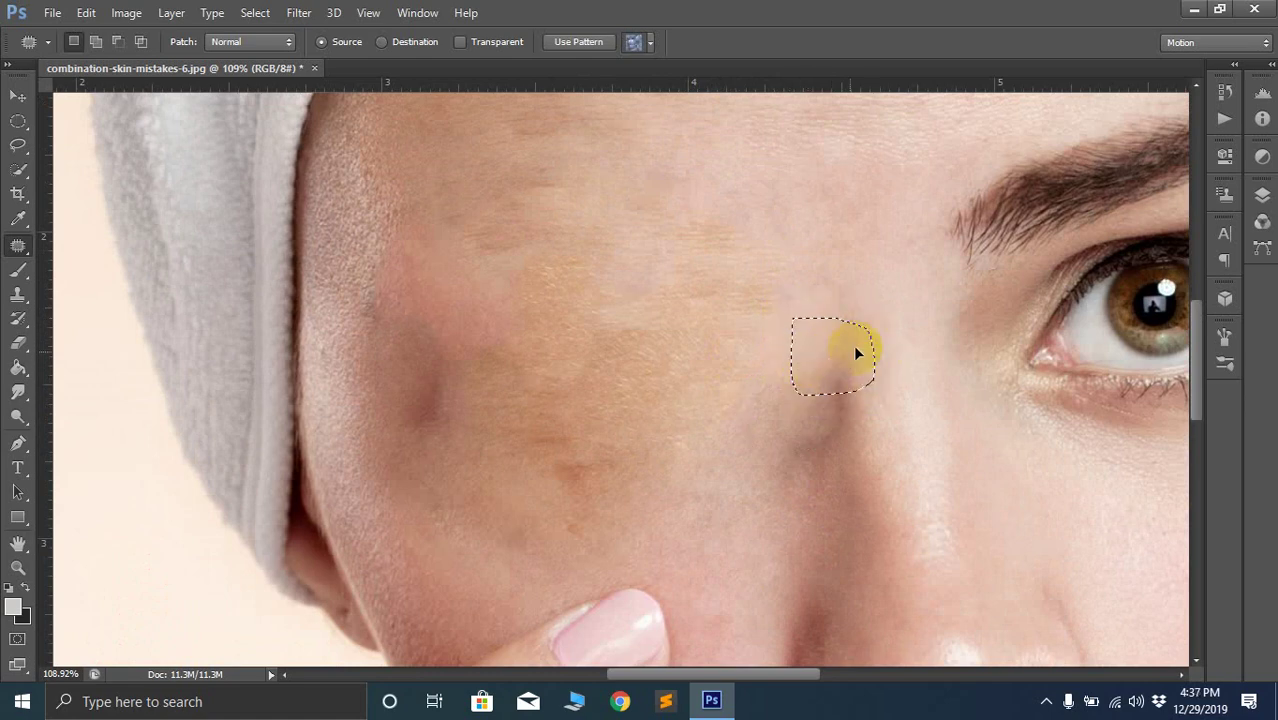
left_click_drag(911, 311, 902, 291)
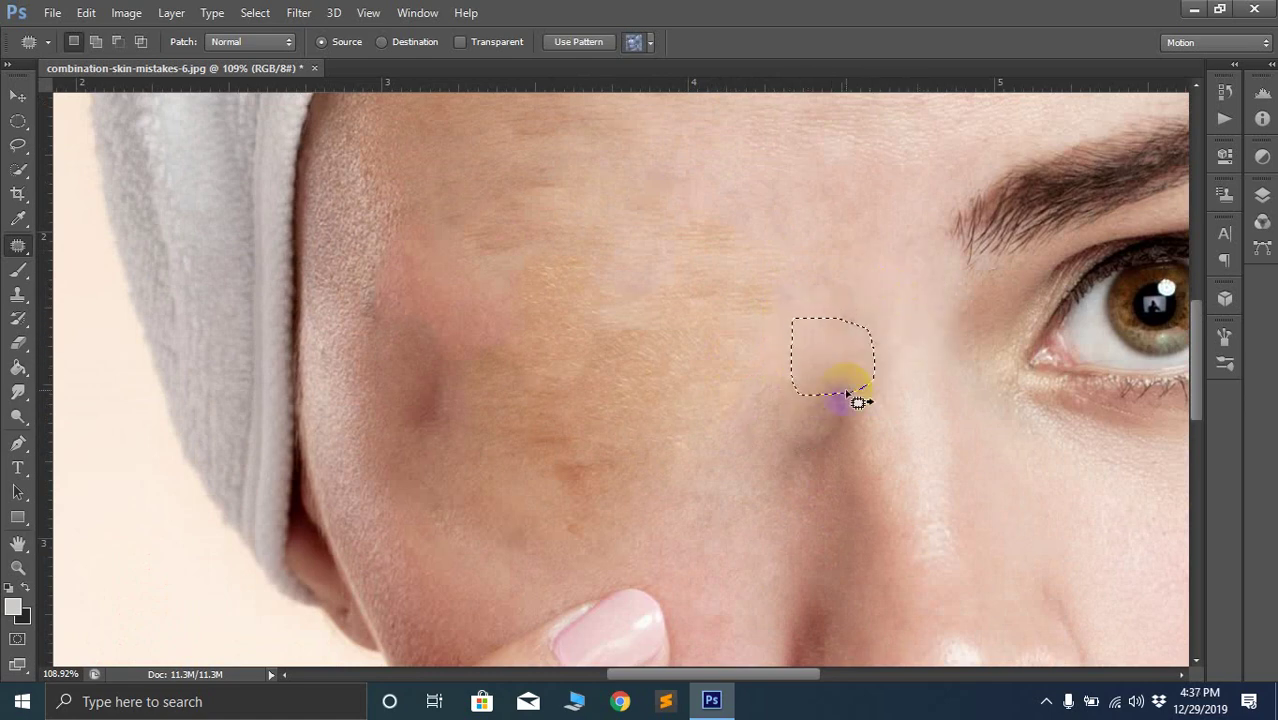
left_click(779, 389)
scroll(650, 365, "down", 3)
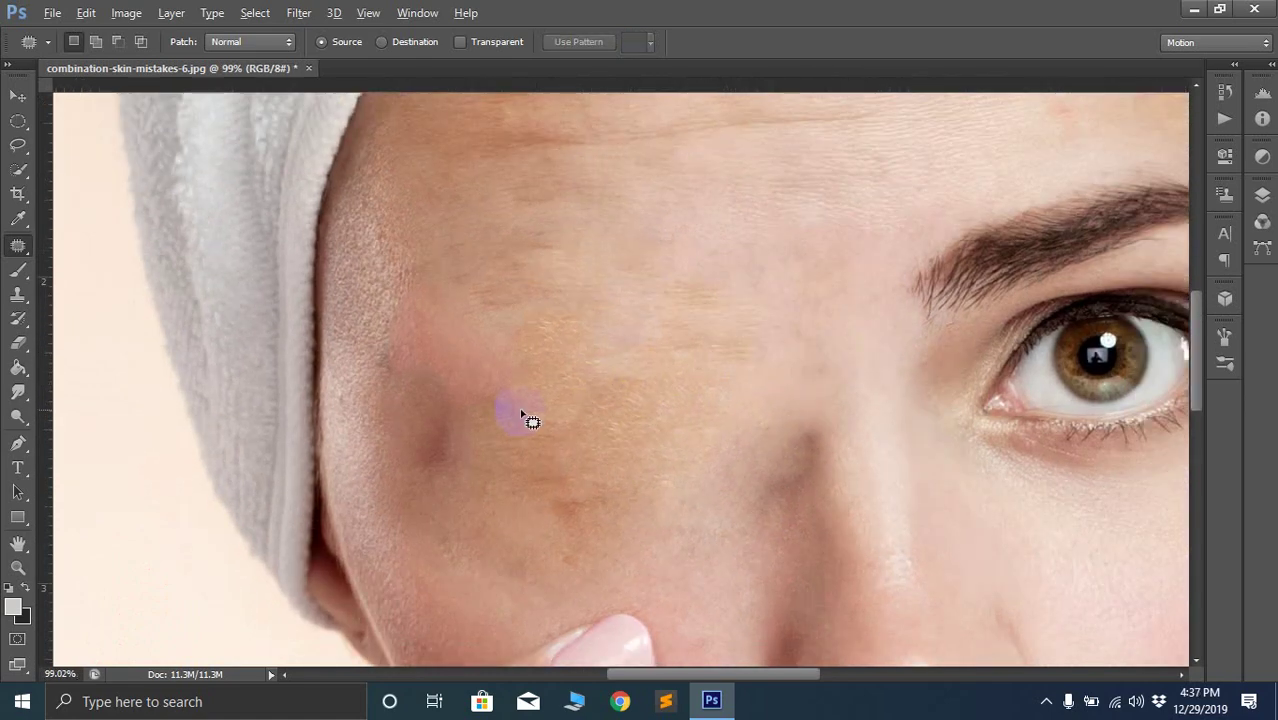
scroll(528, 420, "down", 3)
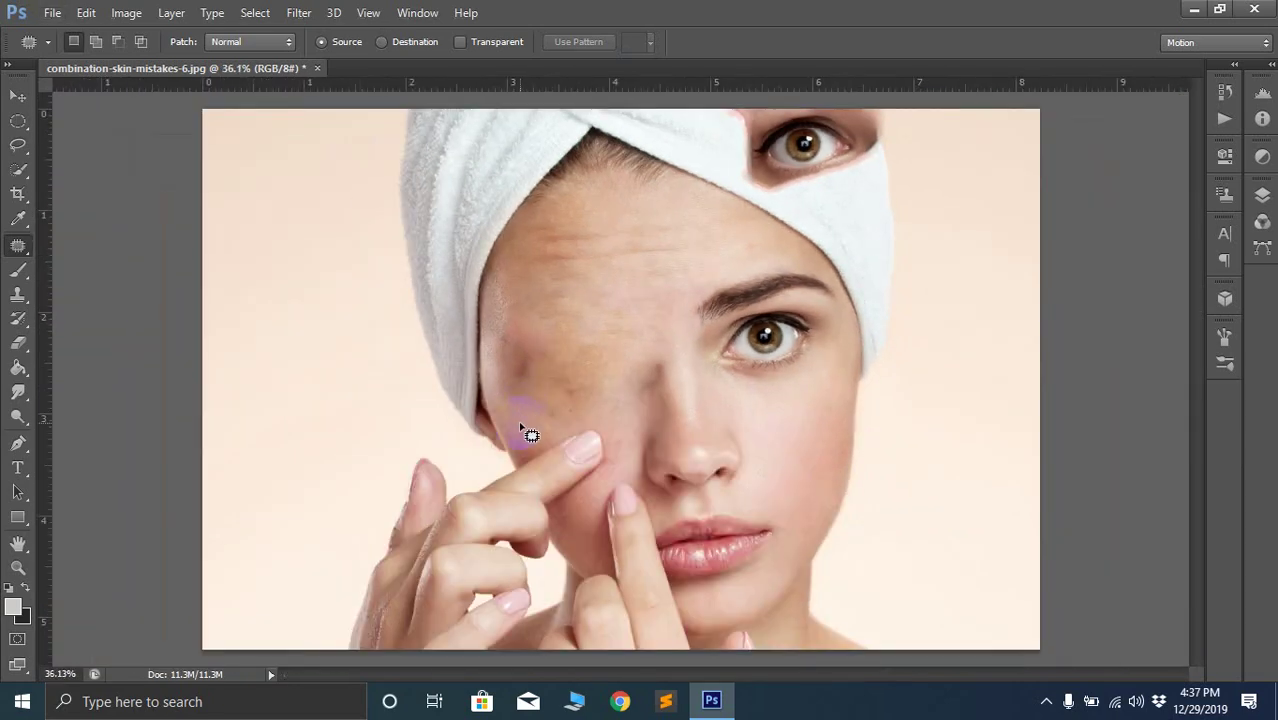
Set the Clone Stamp to a soft 42 px brush with 0% hardness and undo the trial stroke over the erased eye area
scroll(560, 375, "up", 2)
scroll(561, 376, "up", 2)
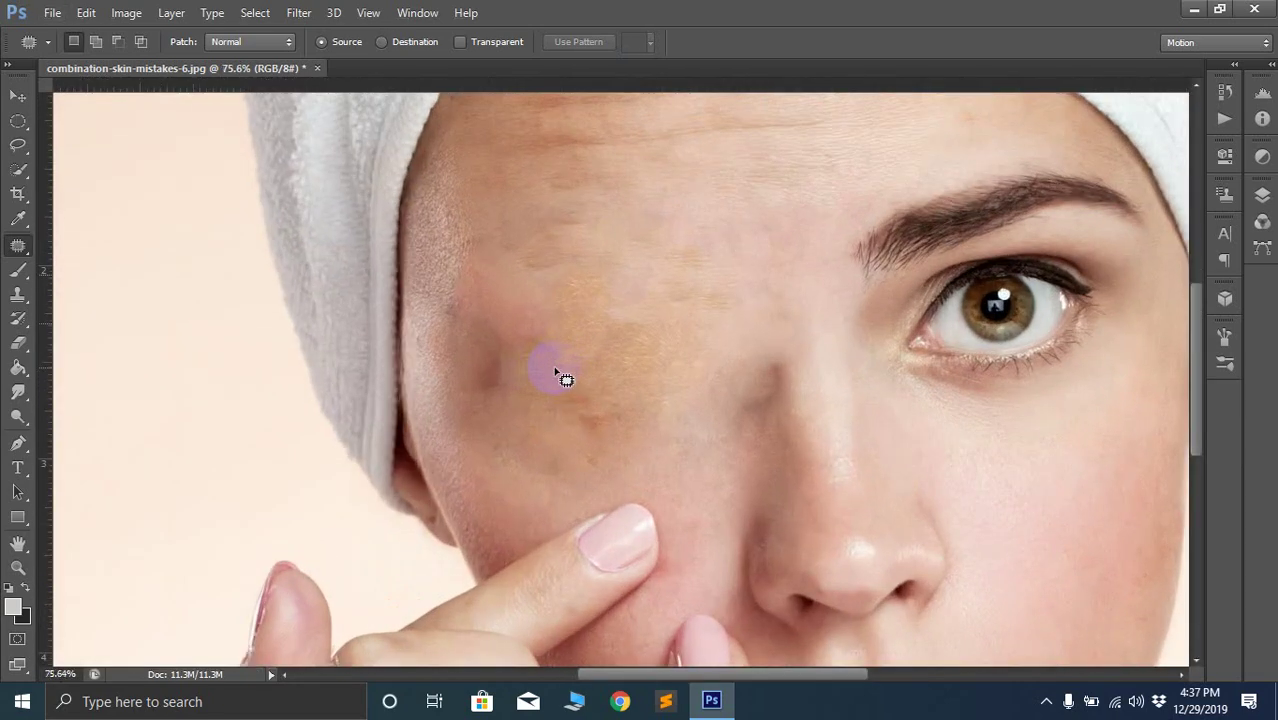
left_click(18, 293)
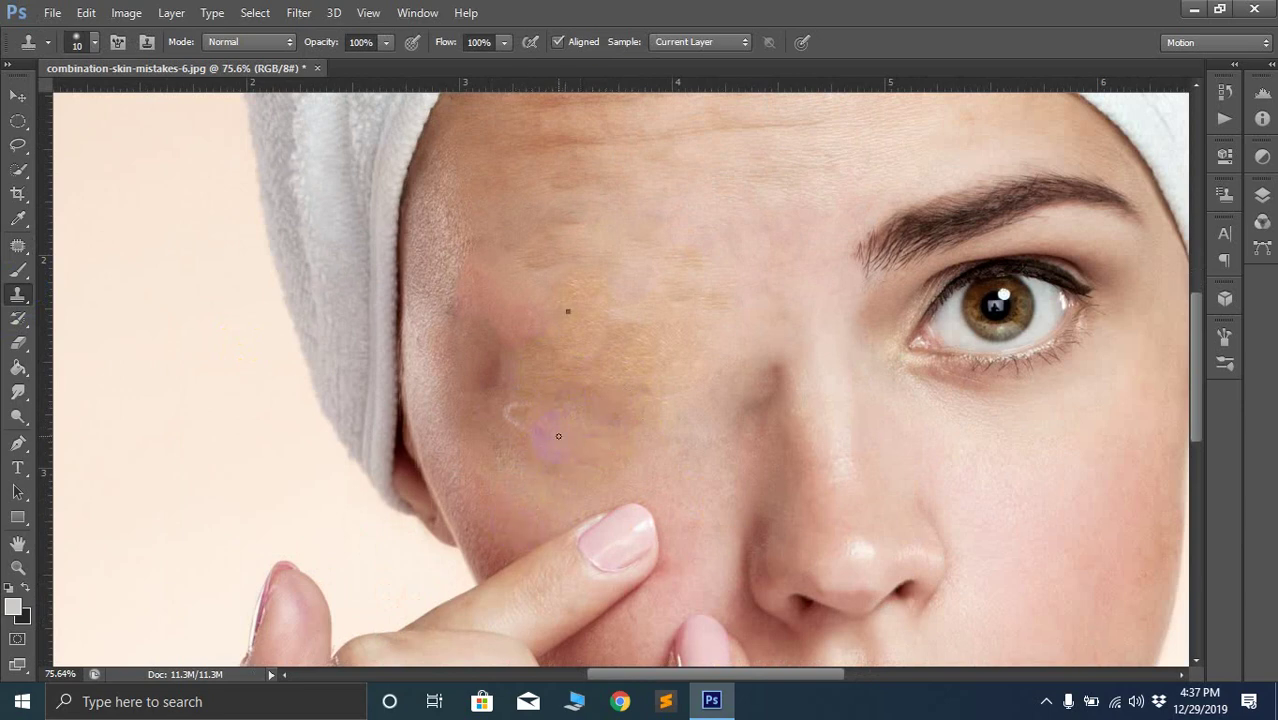
right_click(604, 444)
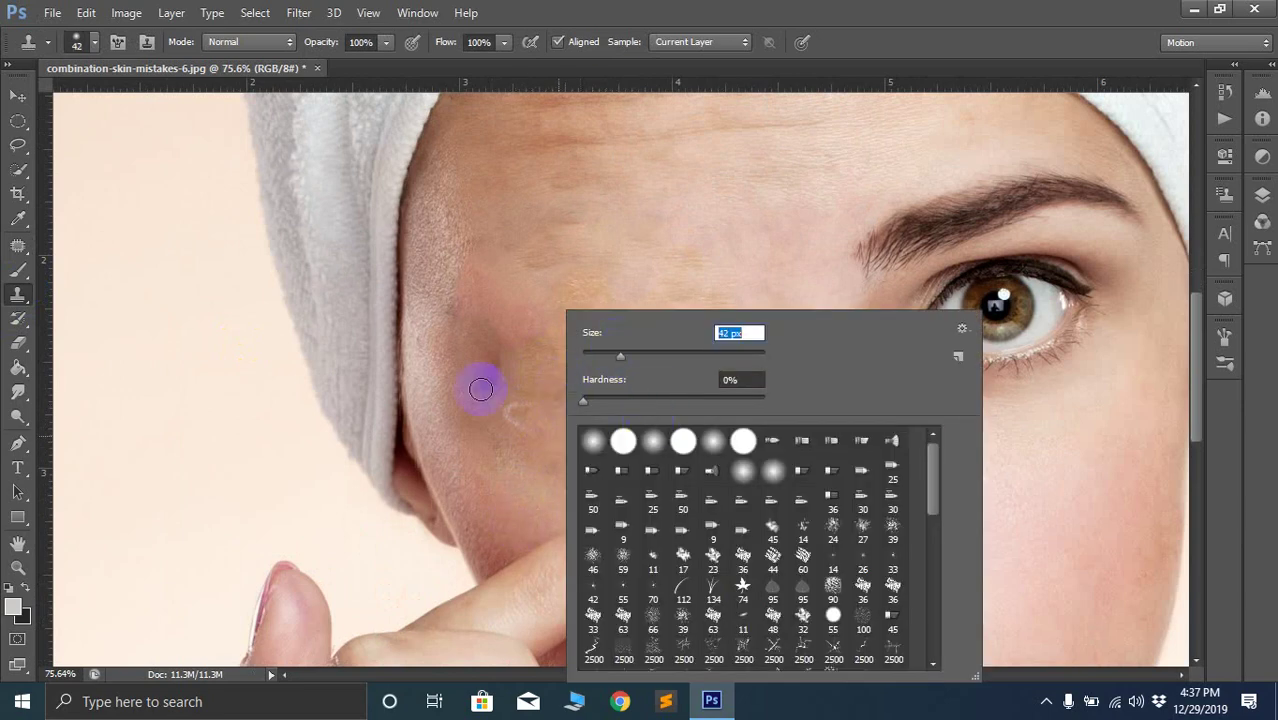
key("Return")
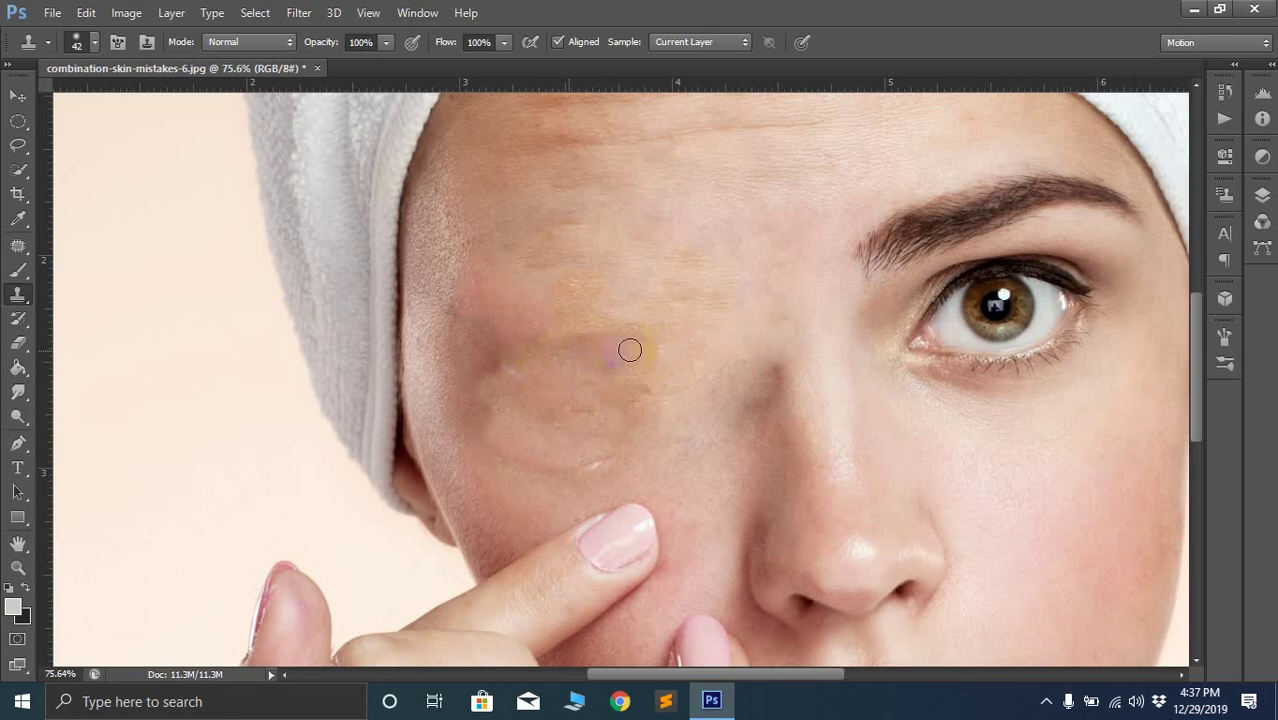
key("ctrl+z")
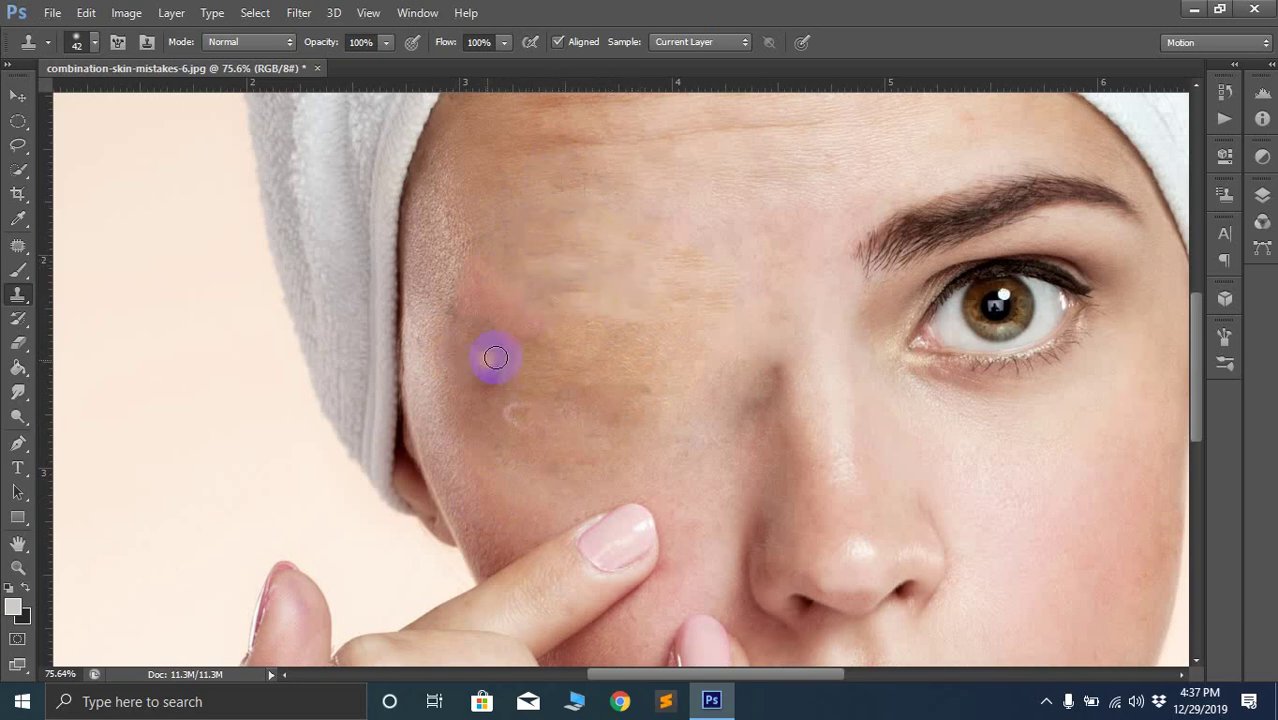
Clone lighter skin from the nose bridge and lower forehead over the orange patch on the inner half of the erased eye area
left_click(813, 325, "alt")
mouse_move(666, 330)
left_mouse_down()
mouse_move(633, 316)
mouse_move(638, 298)
mouse_move(693, 305)
mouse_move(611, 300)
left_mouse_up()
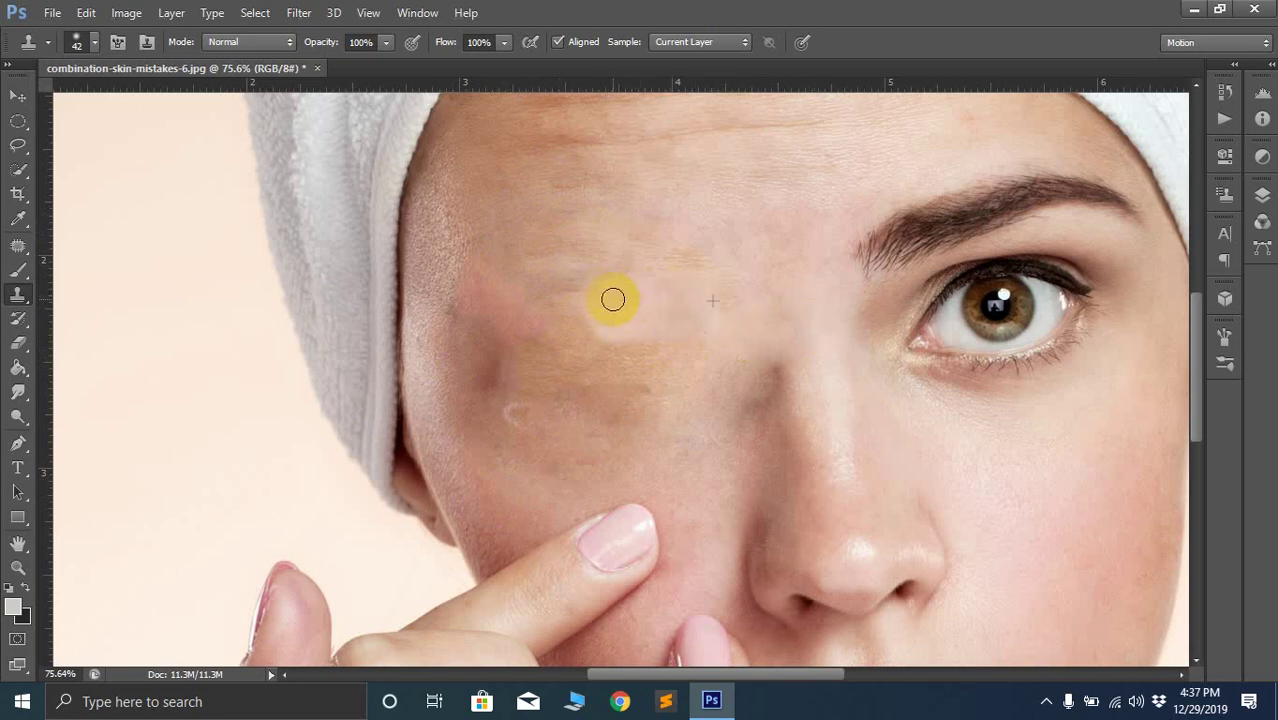
left_click(772, 253, "alt")
mouse_move(732, 298)
left_mouse_down()
mouse_move(697, 285)
mouse_move(720, 290)
mouse_move(694, 255)
mouse_move(678, 260)
mouse_move(721, 269)
mouse_move(719, 290)
mouse_move(738, 278)
mouse_move(603, 250)
mouse_move(676, 250)
mouse_move(650, 266)
left_mouse_up()
left_click(776, 257, "alt")
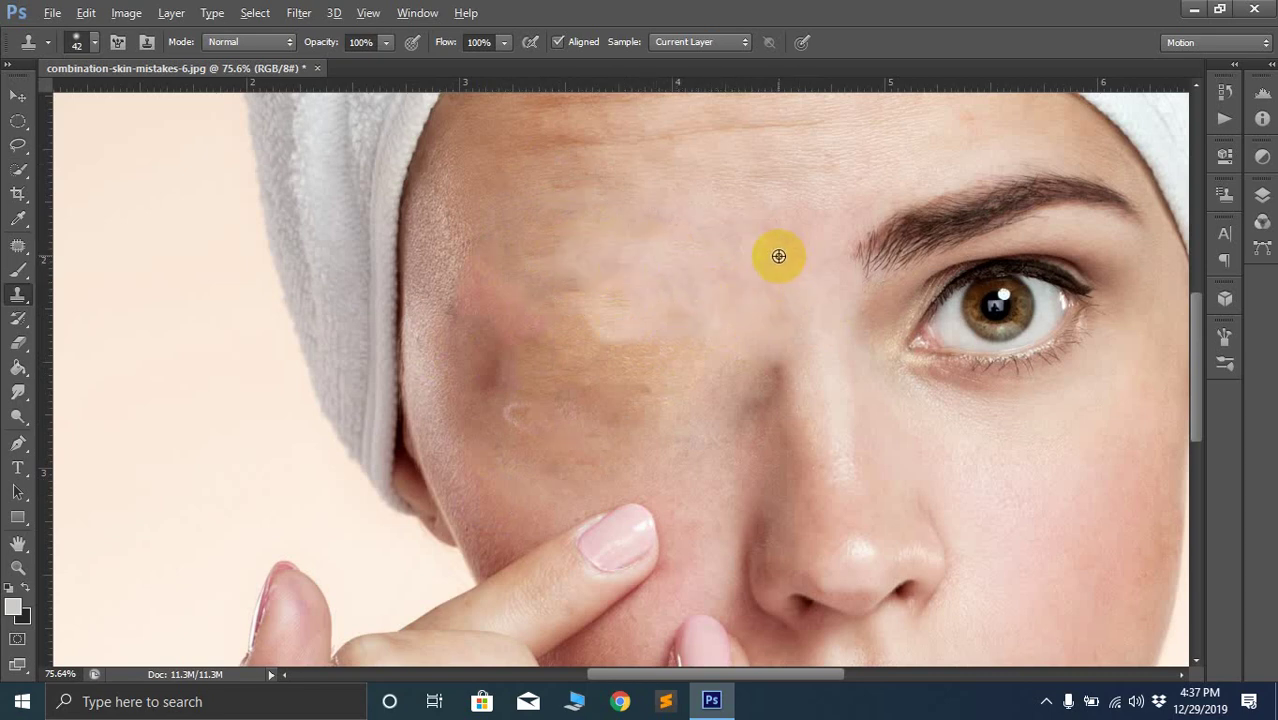
mouse_move(687, 317)
left_mouse_down()
mouse_move(646, 333)
mouse_move(691, 314)
mouse_move(677, 331)
mouse_move(713, 330)
mouse_move(689, 362)
mouse_move(684, 338)
mouse_move(698, 382)
mouse_move(678, 331)
mouse_move(651, 349)
mouse_move(653, 379)
mouse_move(673, 367)
mouse_move(643, 367)
mouse_move(632, 318)
mouse_move(609, 348)
mouse_move(593, 328)
mouse_move(583, 352)
mouse_move(623, 277)
mouse_move(614, 297)
mouse_move(626, 305)
mouse_move(560, 289)
mouse_move(659, 276)
mouse_move(653, 243)
left_mouse_up()
scroll(727, 354, "down", 5)
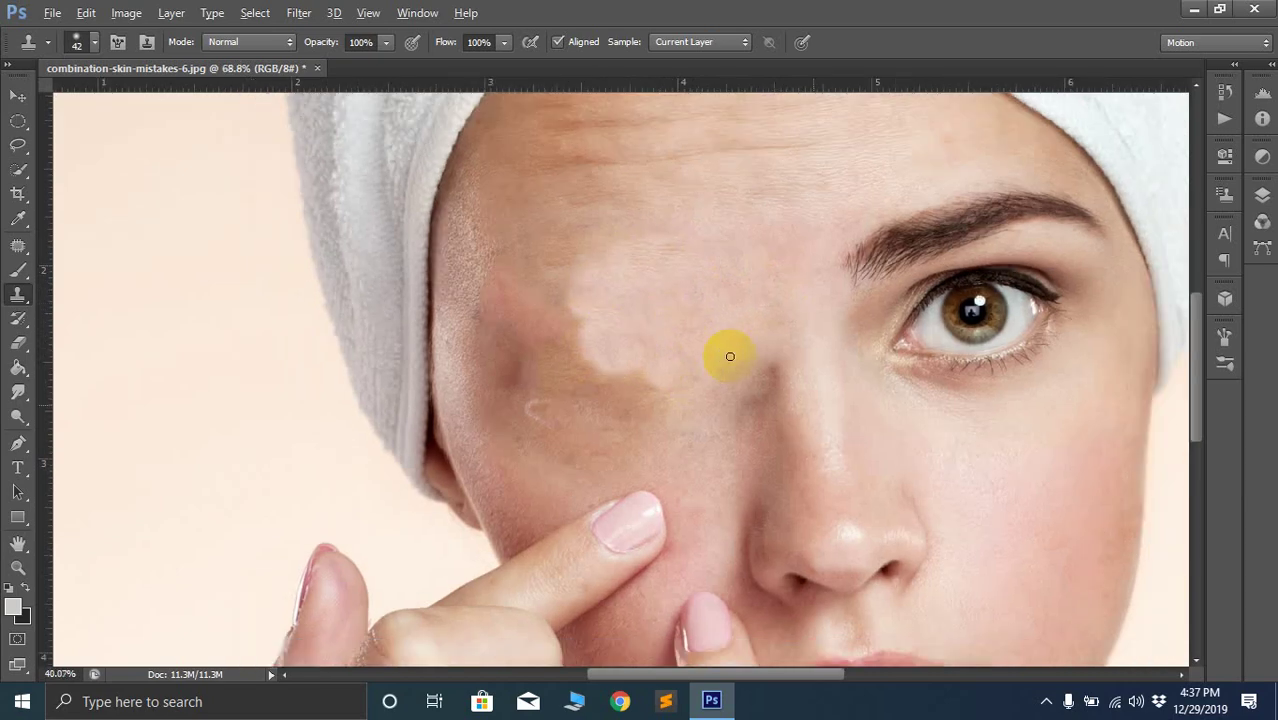
scroll(641, 348, "up", 4)
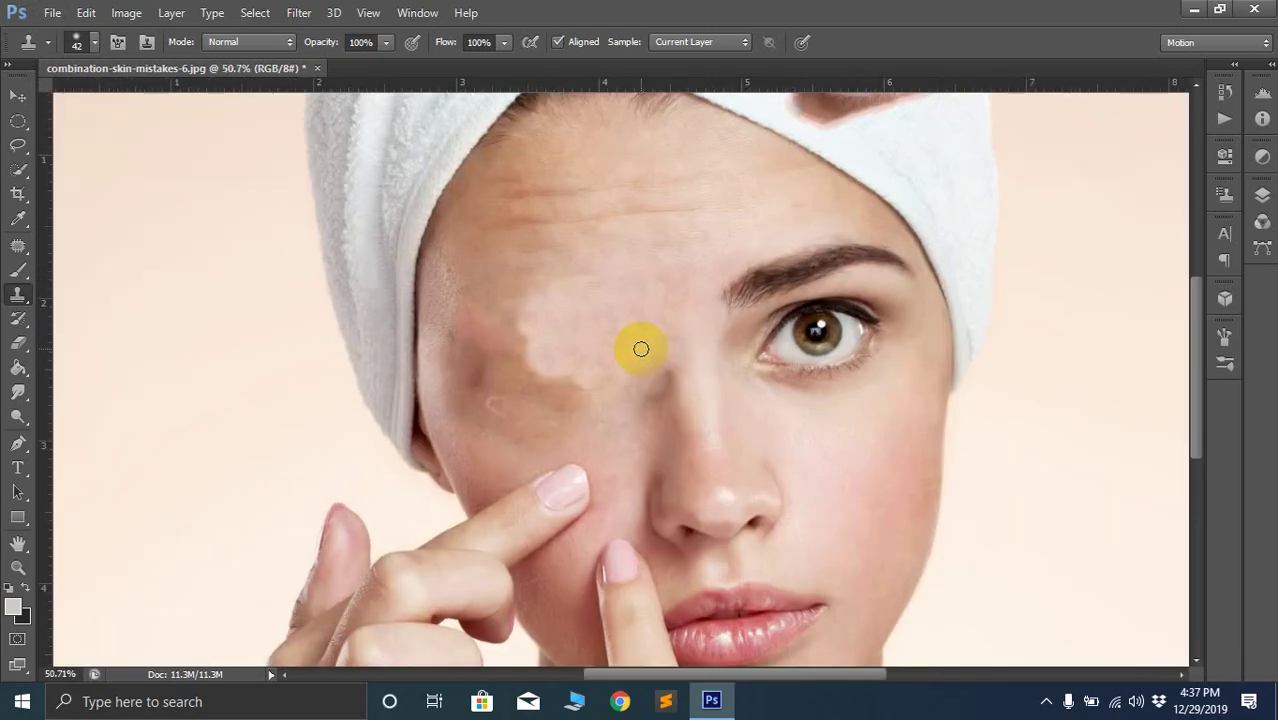
scroll(641, 348, "up", 3)
scroll(641, 348, "down", 2)
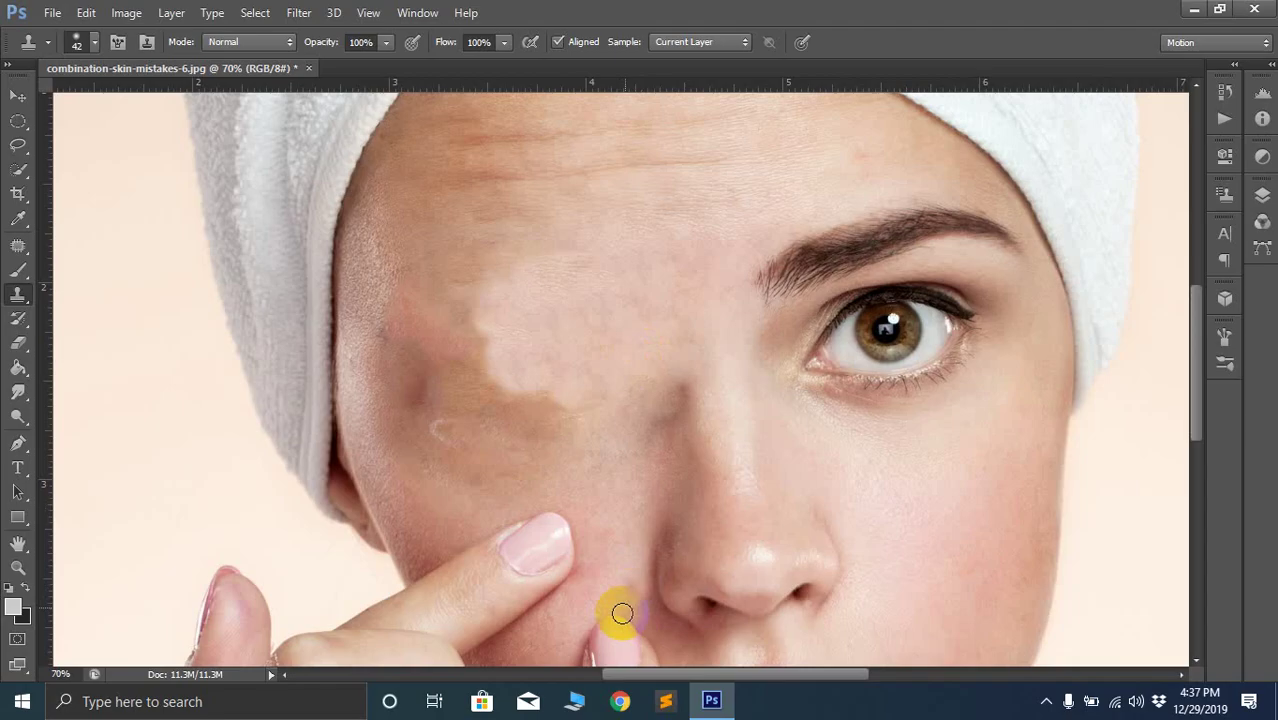
Switch to Chrome, dismiss the proxy extension notice and search Google for "family tour in see"
left_click(620, 703)
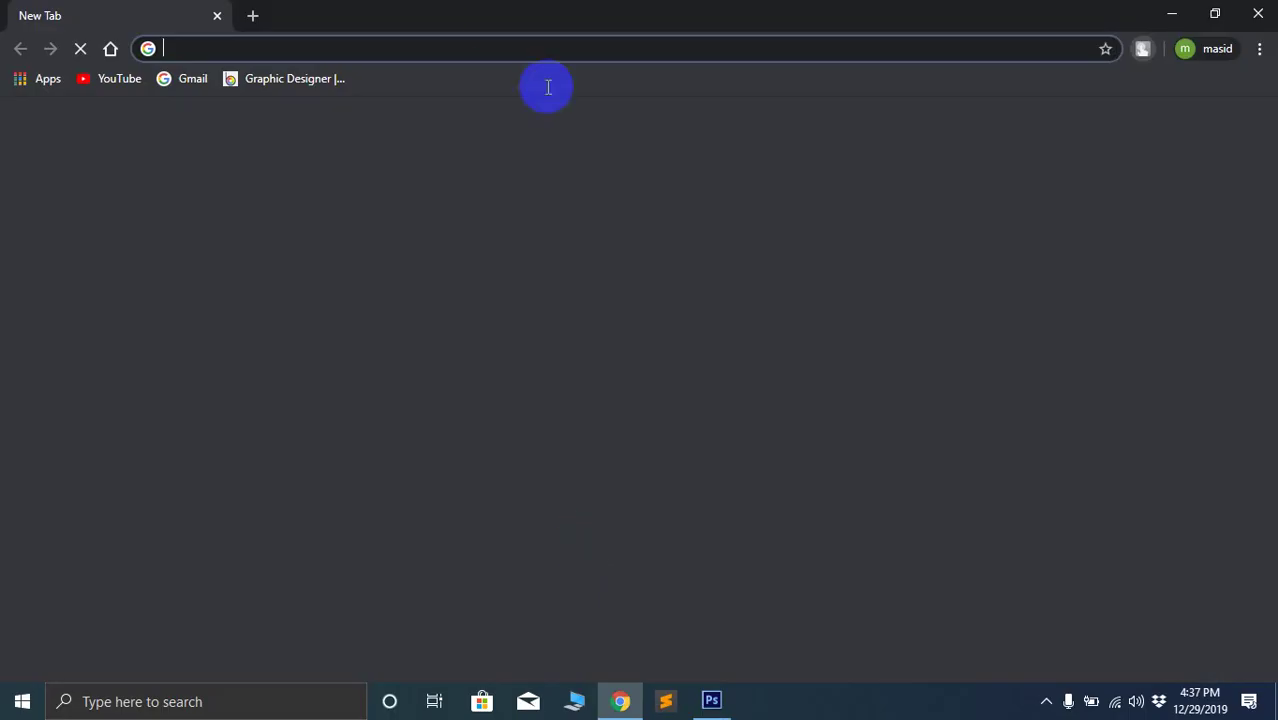
left_click(493, 48)
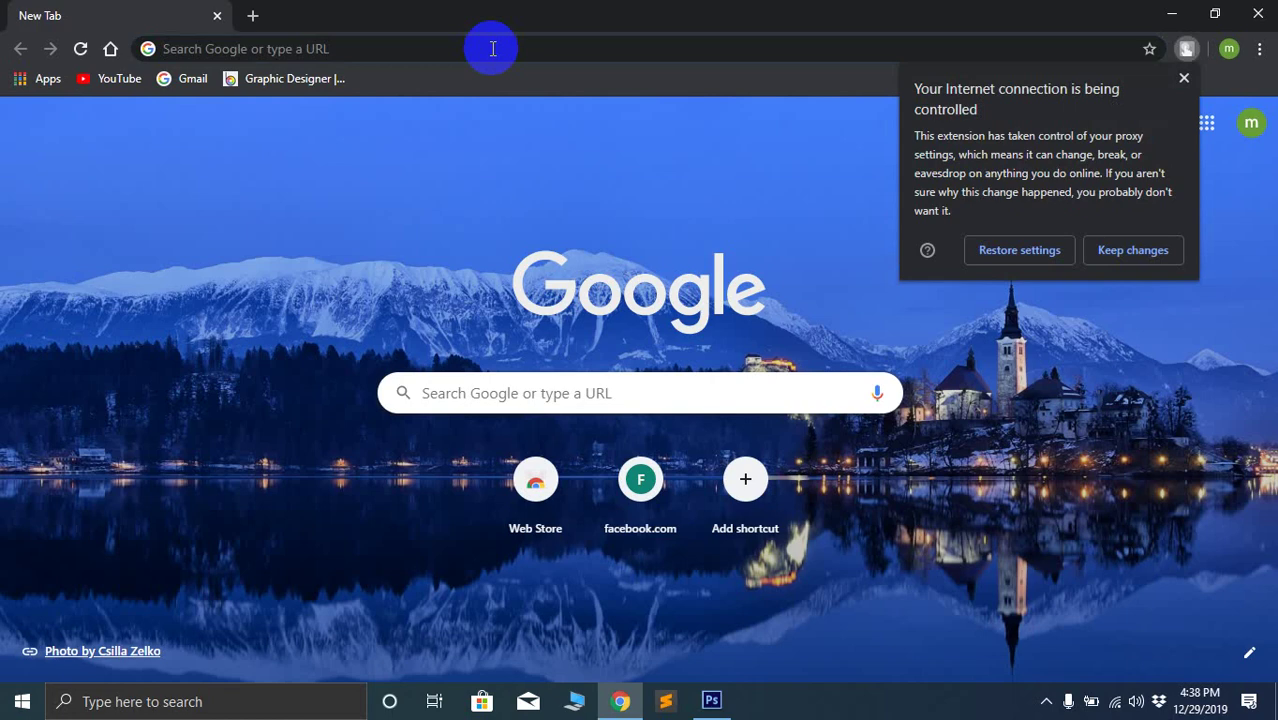
left_click(495, 48)
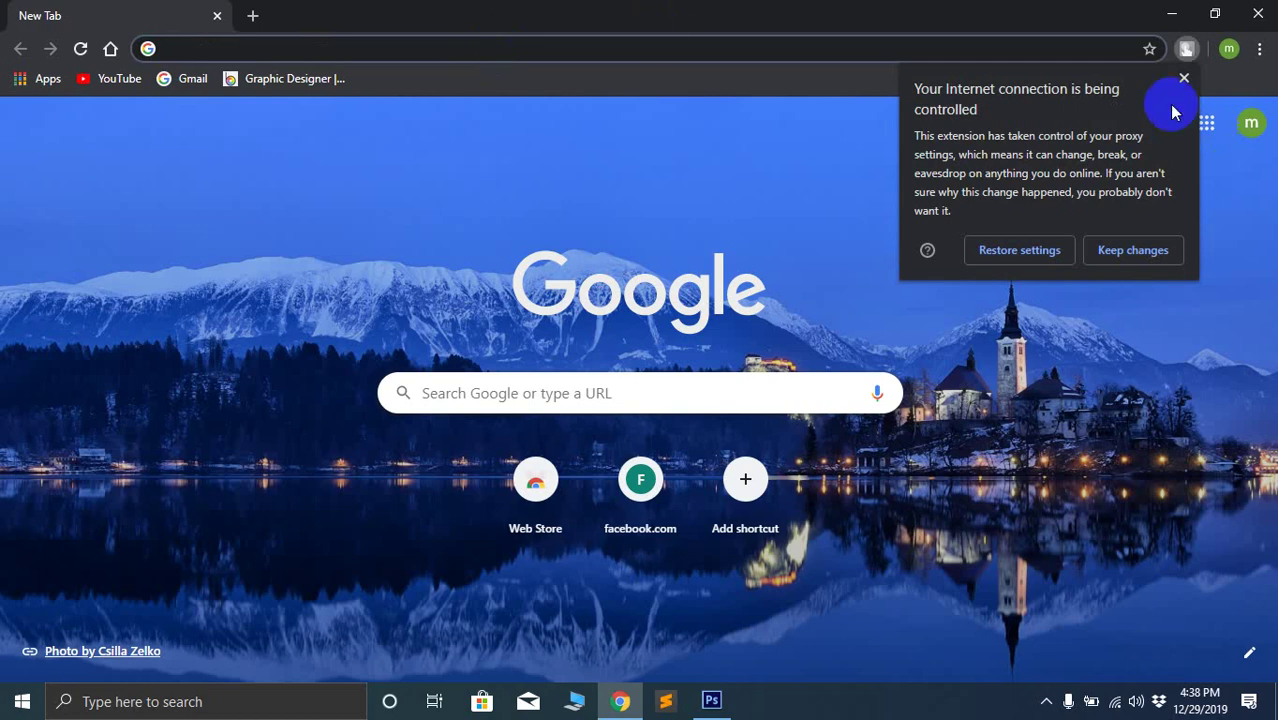
left_click(1184, 77)
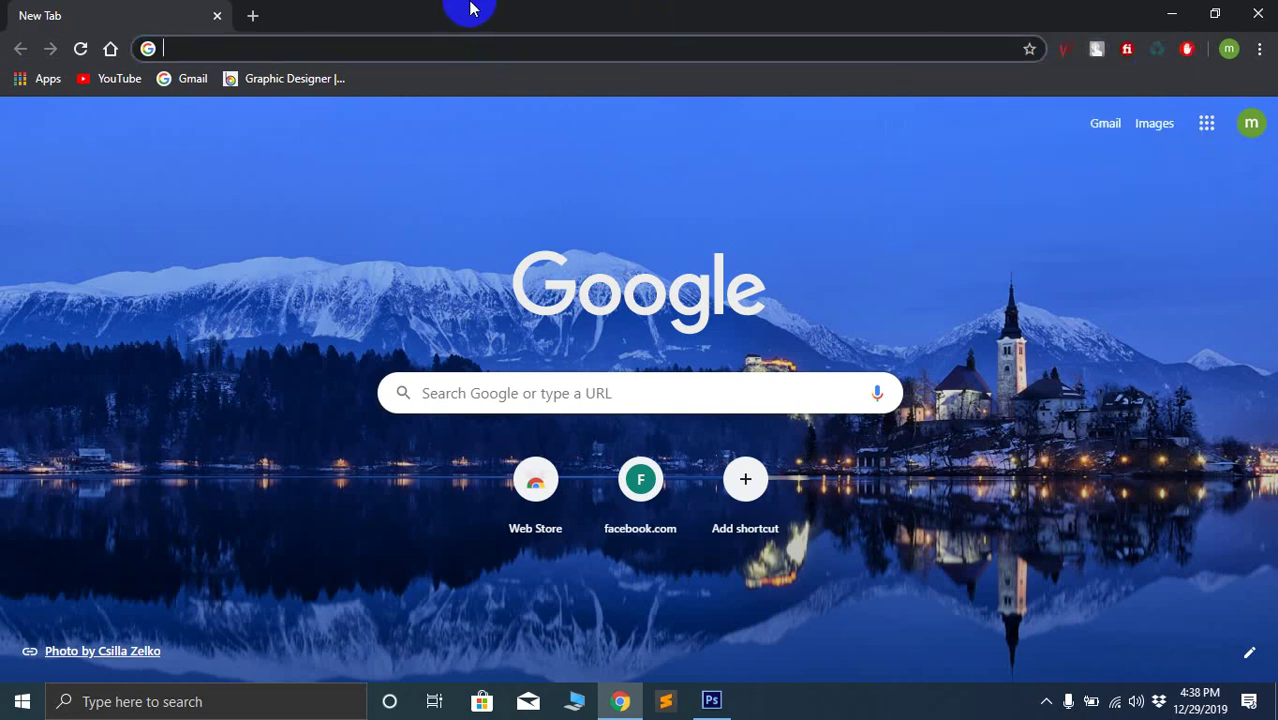
type("family")
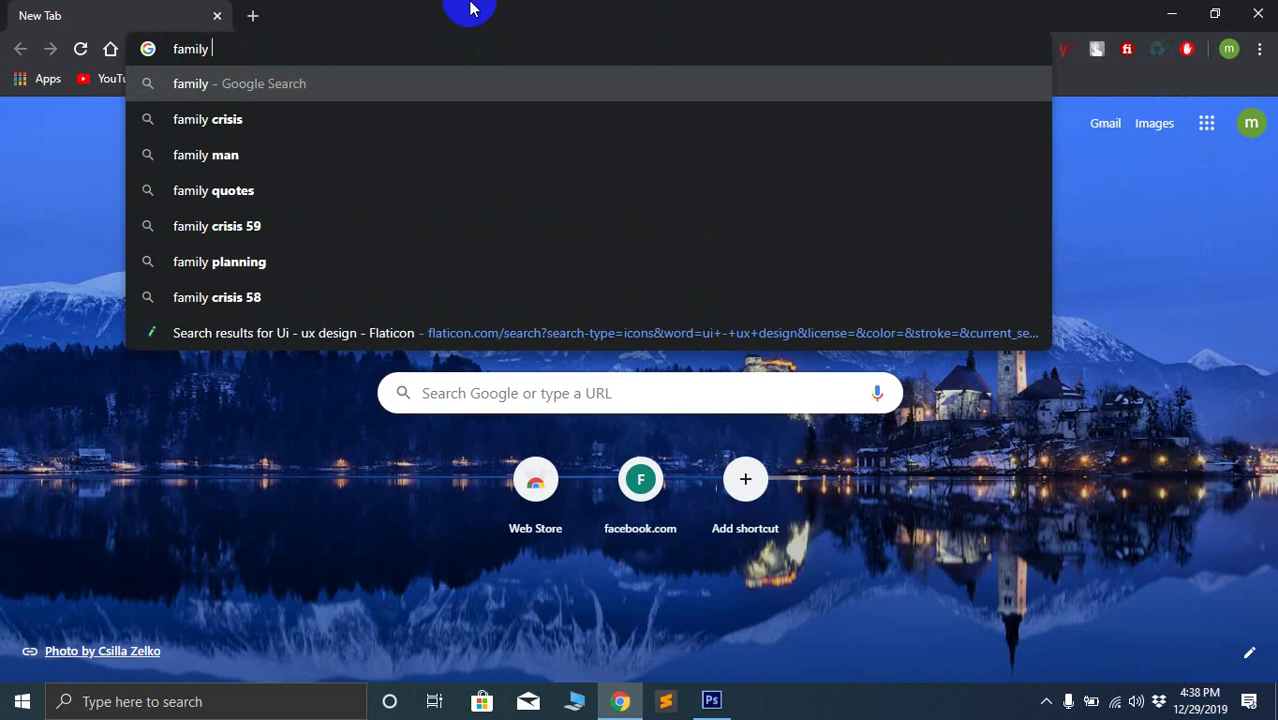
type(" tour ")
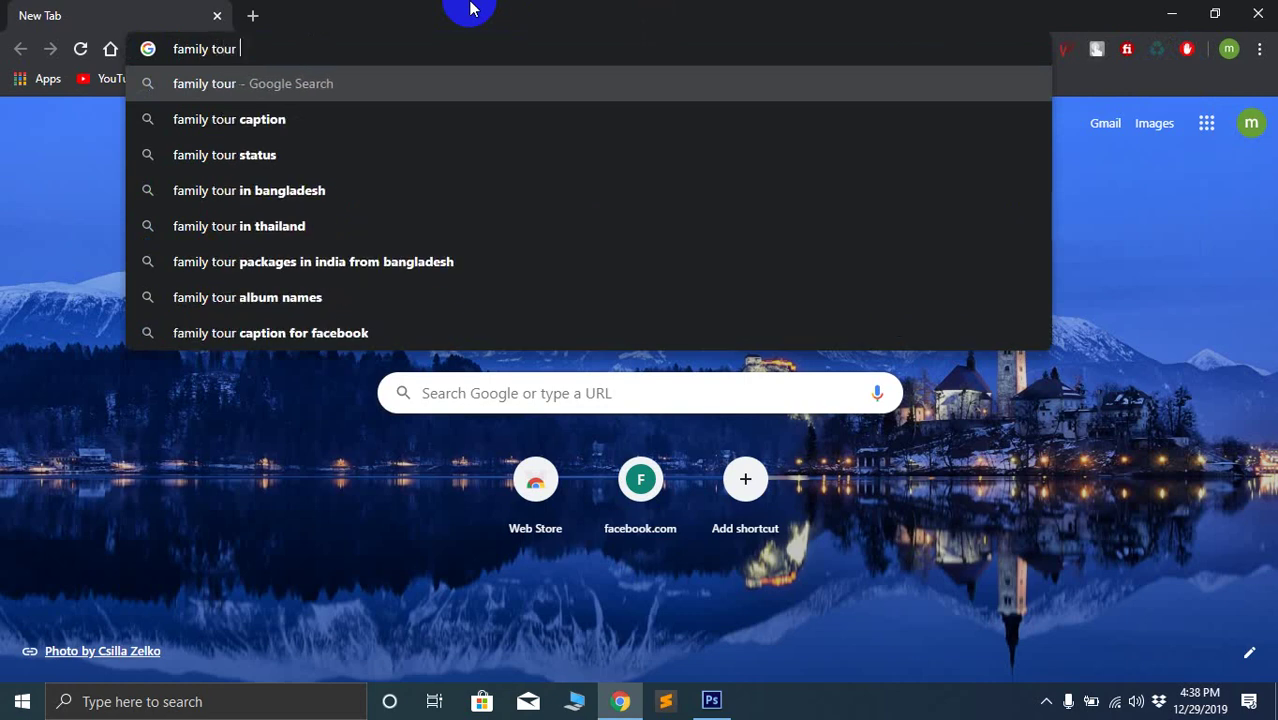
type("in see")
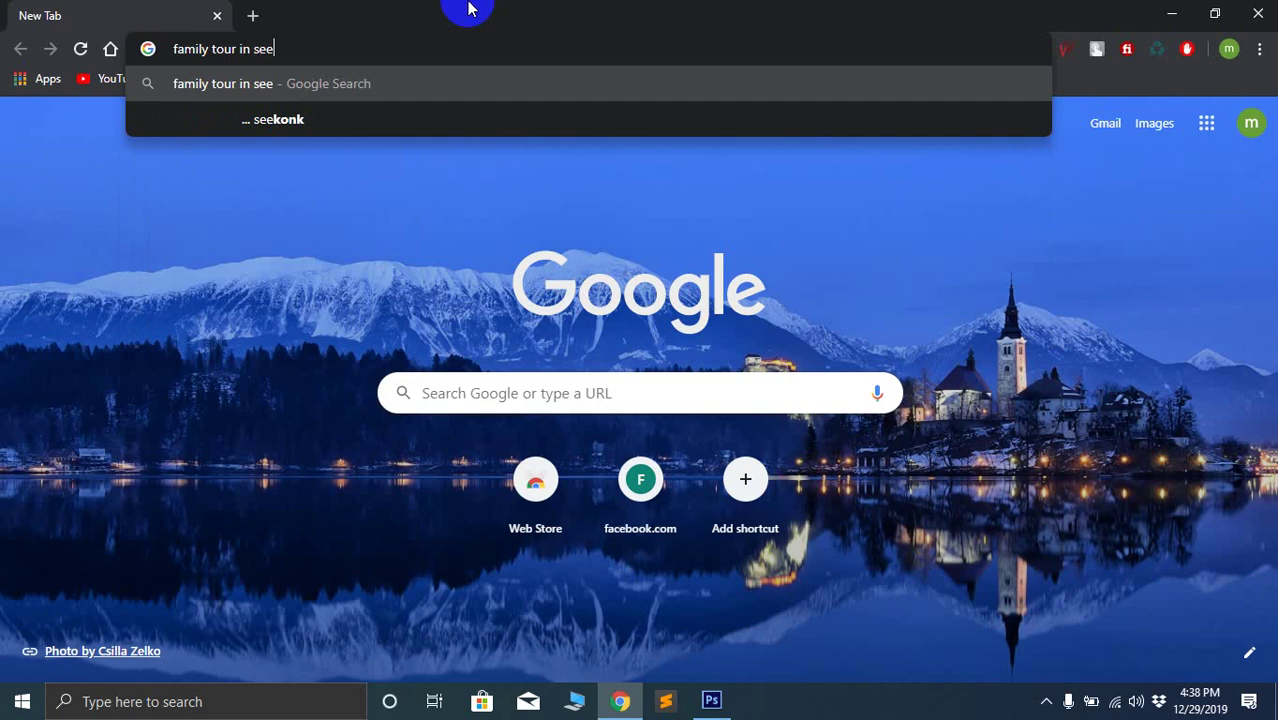
key("Return")
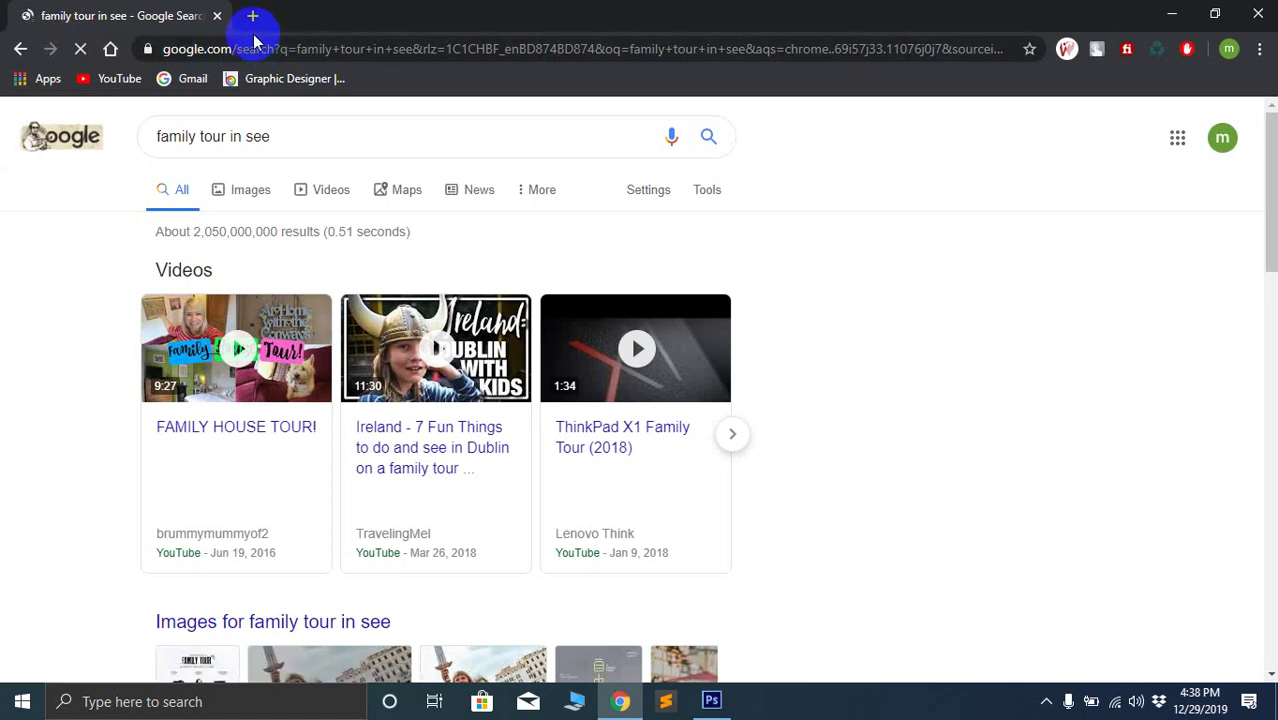
Browse the image results for the family tour search and open the "New Orleans with Kids" street photo preview
scroll(503, 220, "down", 2)
scroll(222, 200, "up", 2)
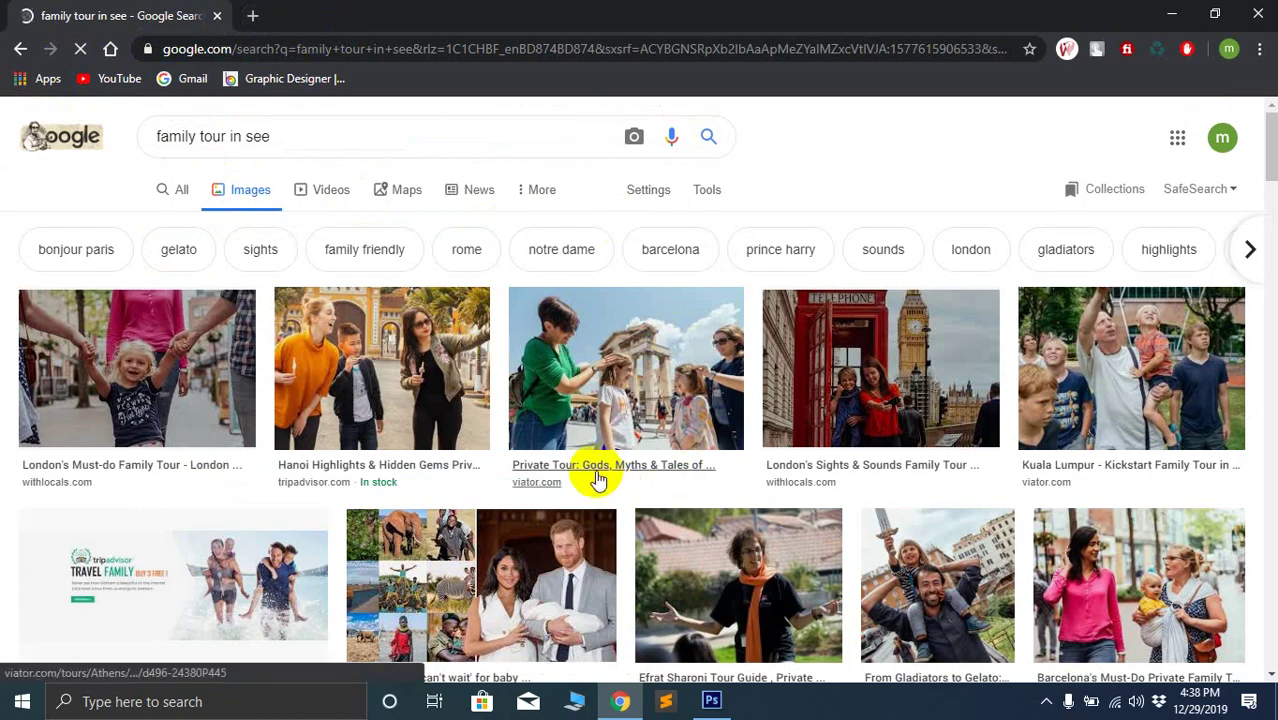
scroll(590, 447, "down", 1)
scroll(590, 447, "down", 4)
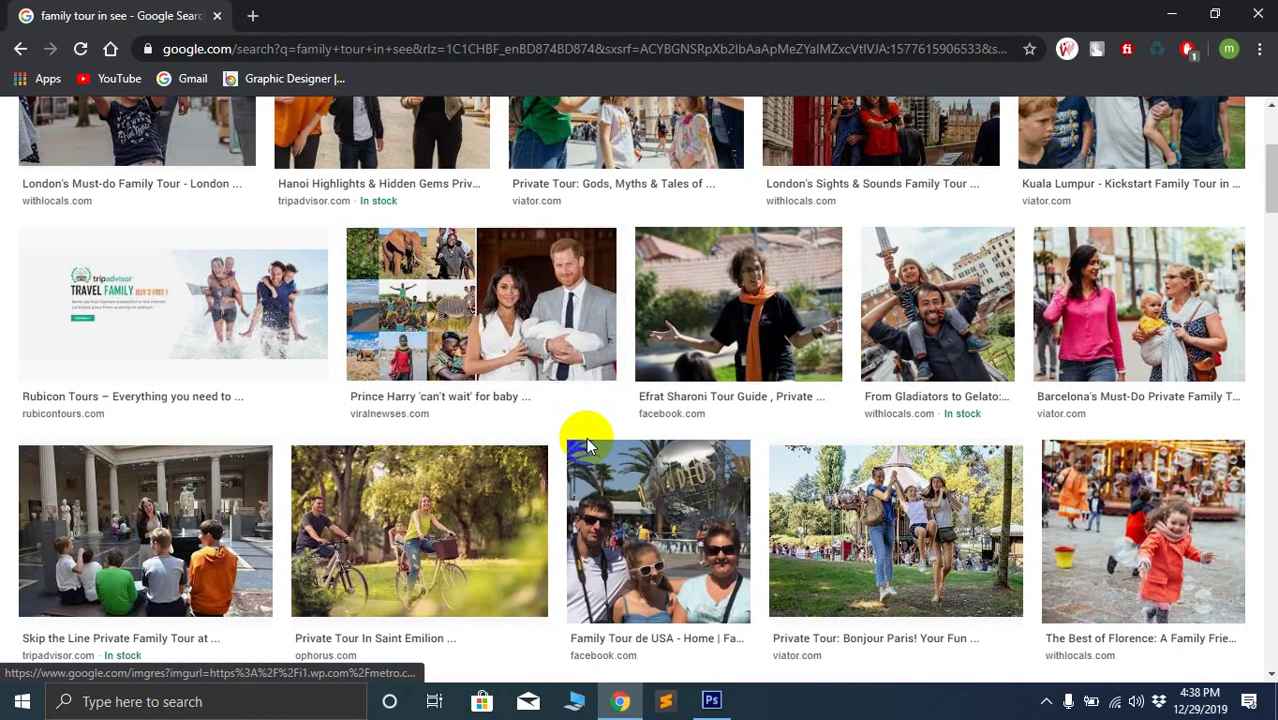
scroll(590, 447, "down", 1)
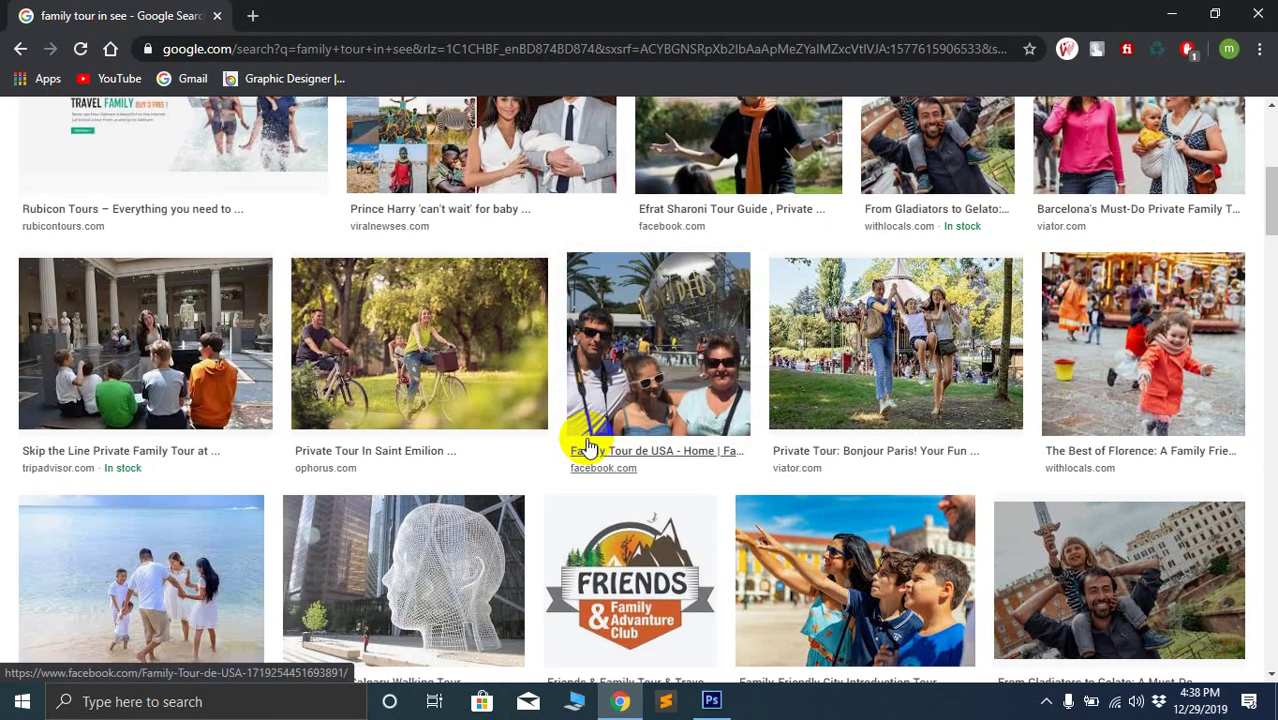
scroll(590, 447, "down", 4)
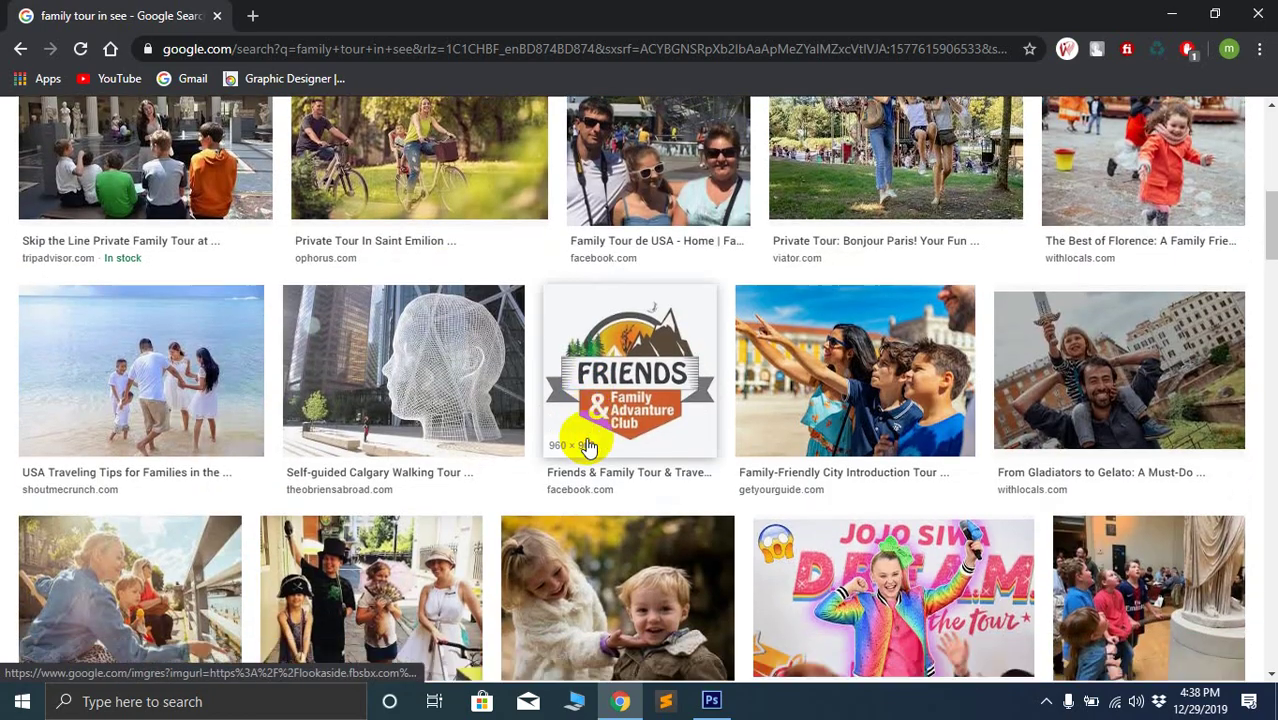
scroll(590, 447, "down", 1)
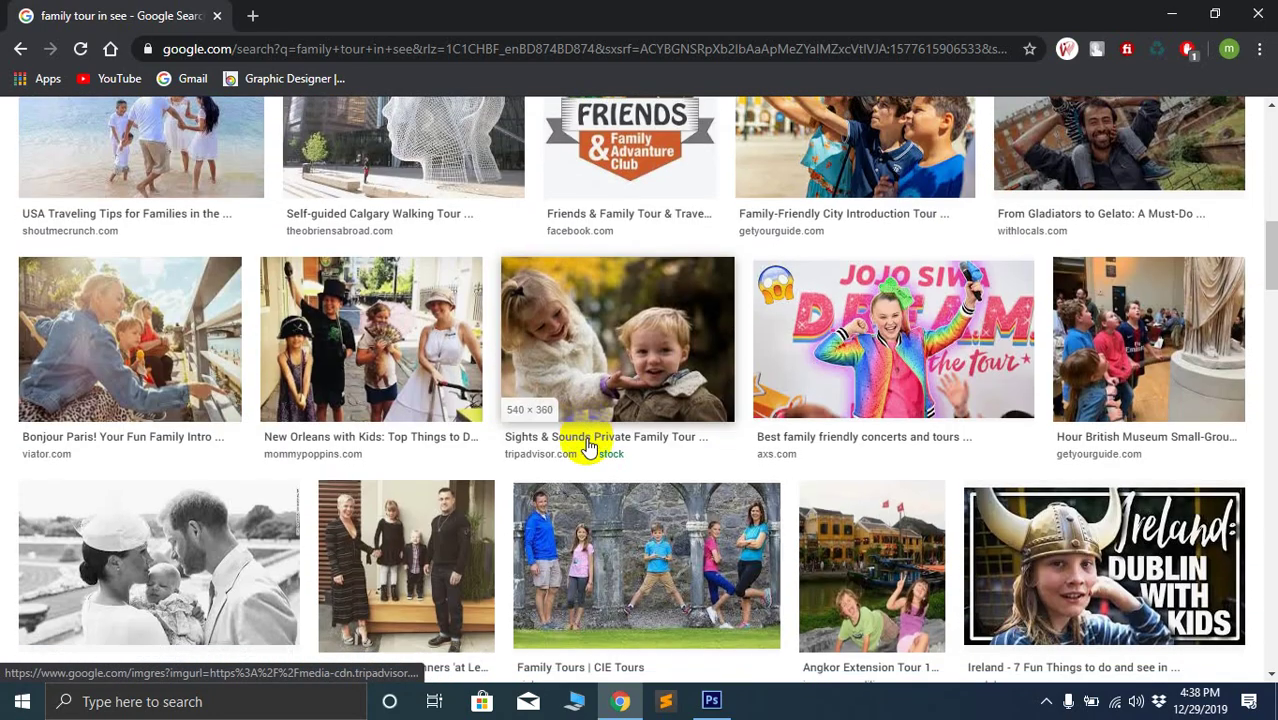
scroll(590, 447, "down", 2)
scroll(590, 447, "up", 1)
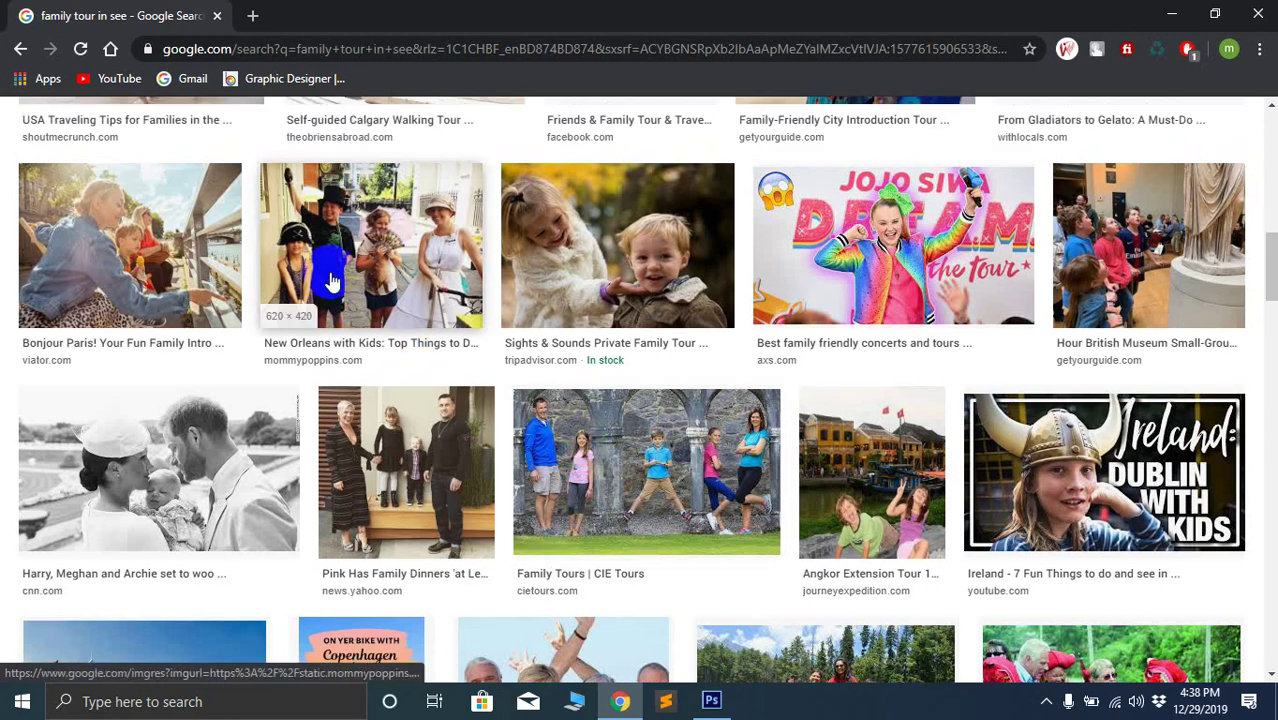
left_click(890, 383)
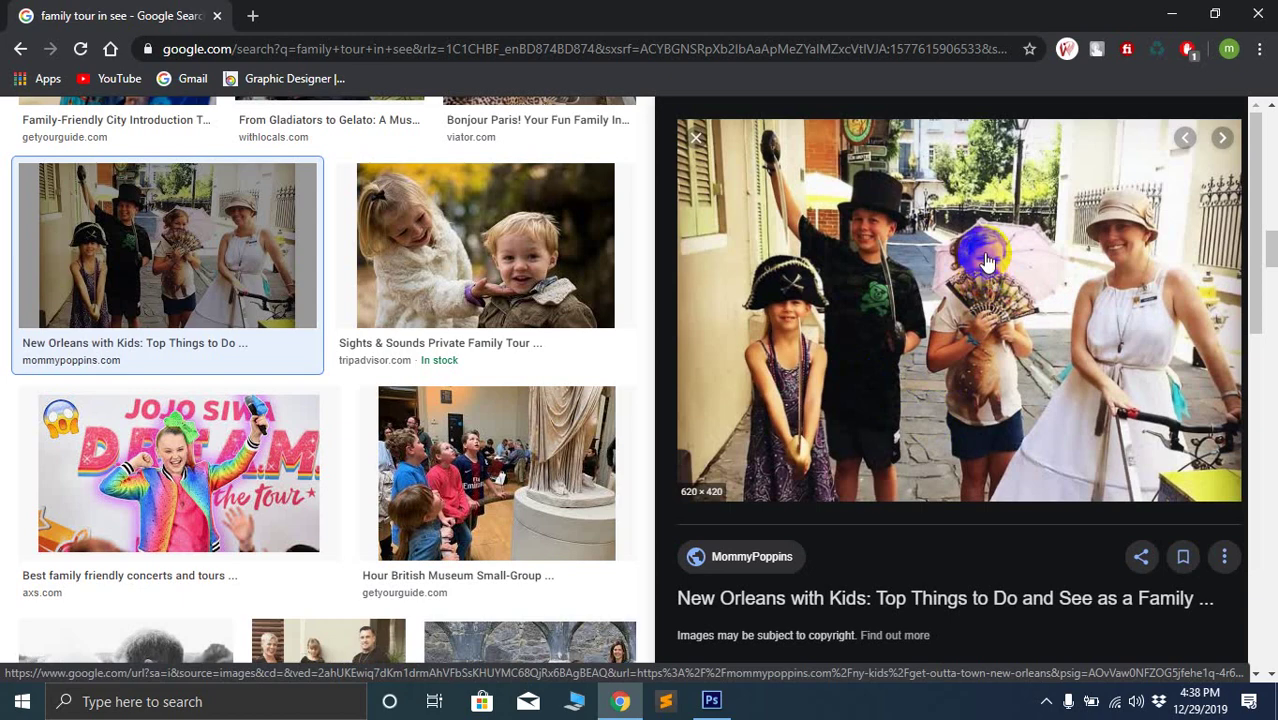
Open the related nola.com photo of children in Halloween costumes and copy the image
scroll(987, 262, "down", 8)
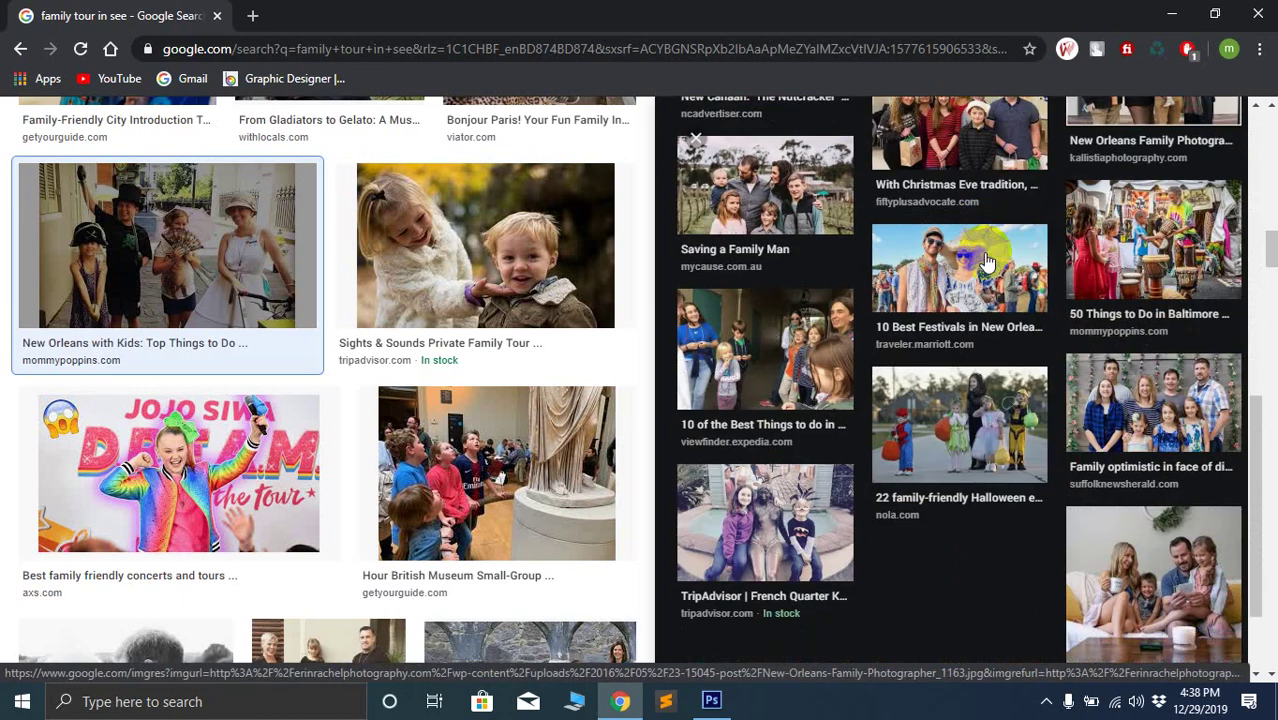
left_click(953, 446)
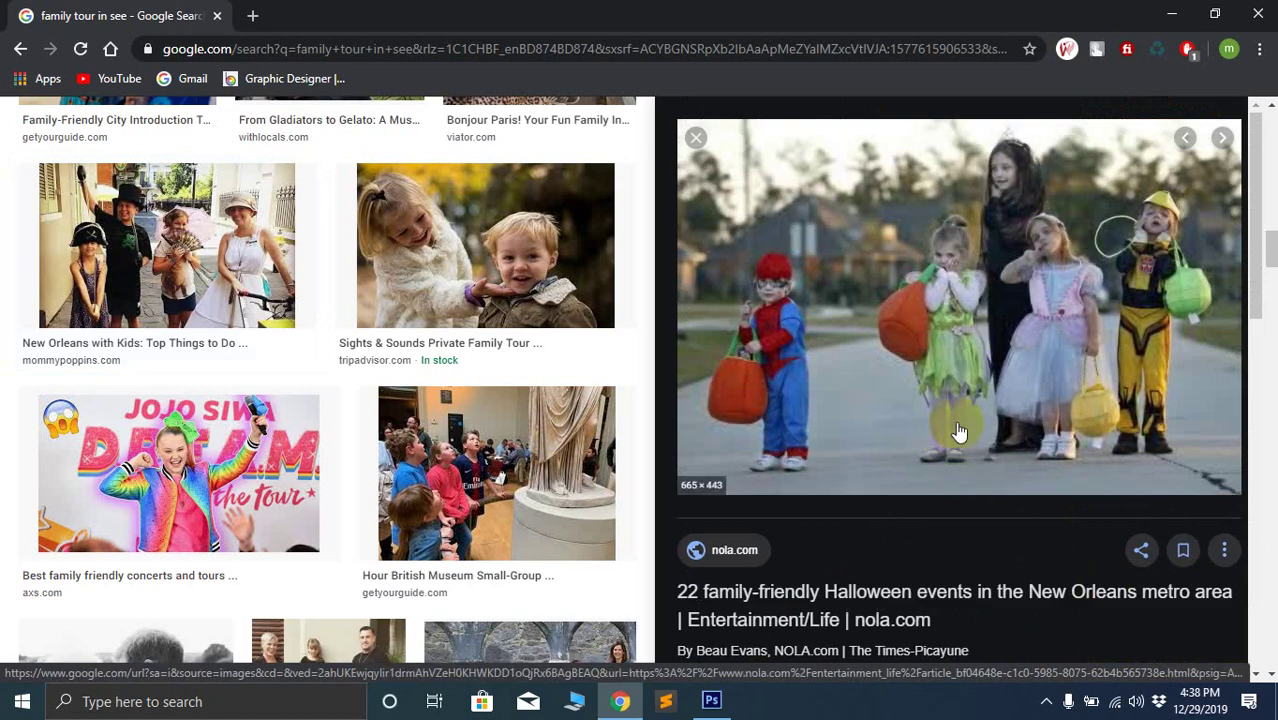
right_click(940, 282)
left_click(1013, 502)
scroll(908, 405, "down", 10)
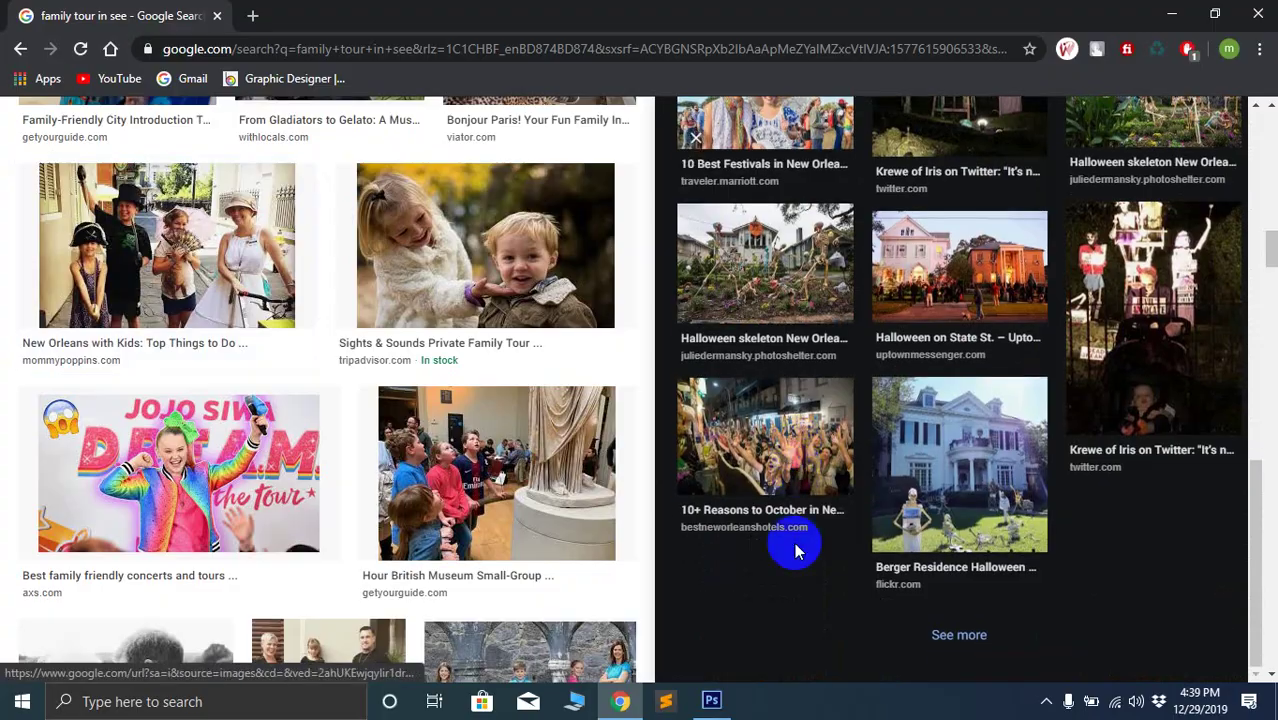
Switch back to Photoshop, create a new 665 × 443 pixel RGB document at 72 pixels/inch and paste the copied photo into it
left_click(711, 700)
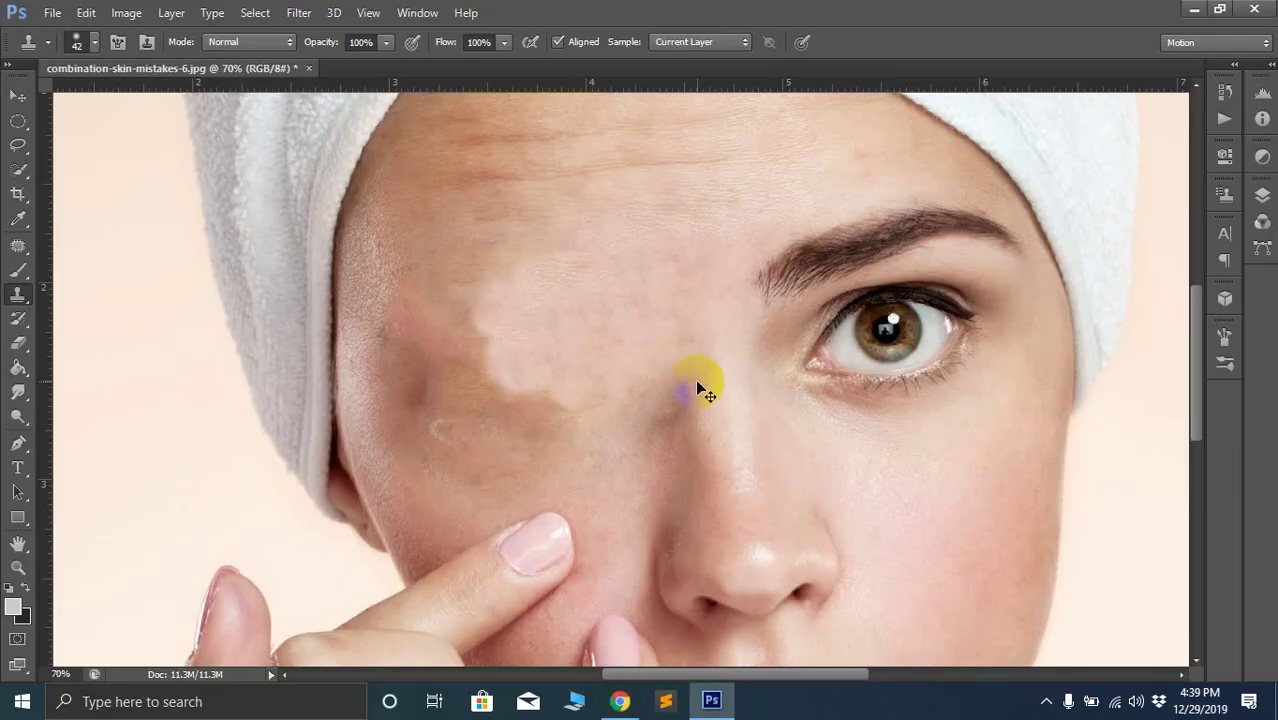
key("ctrl+b")
left_click(821, 226)
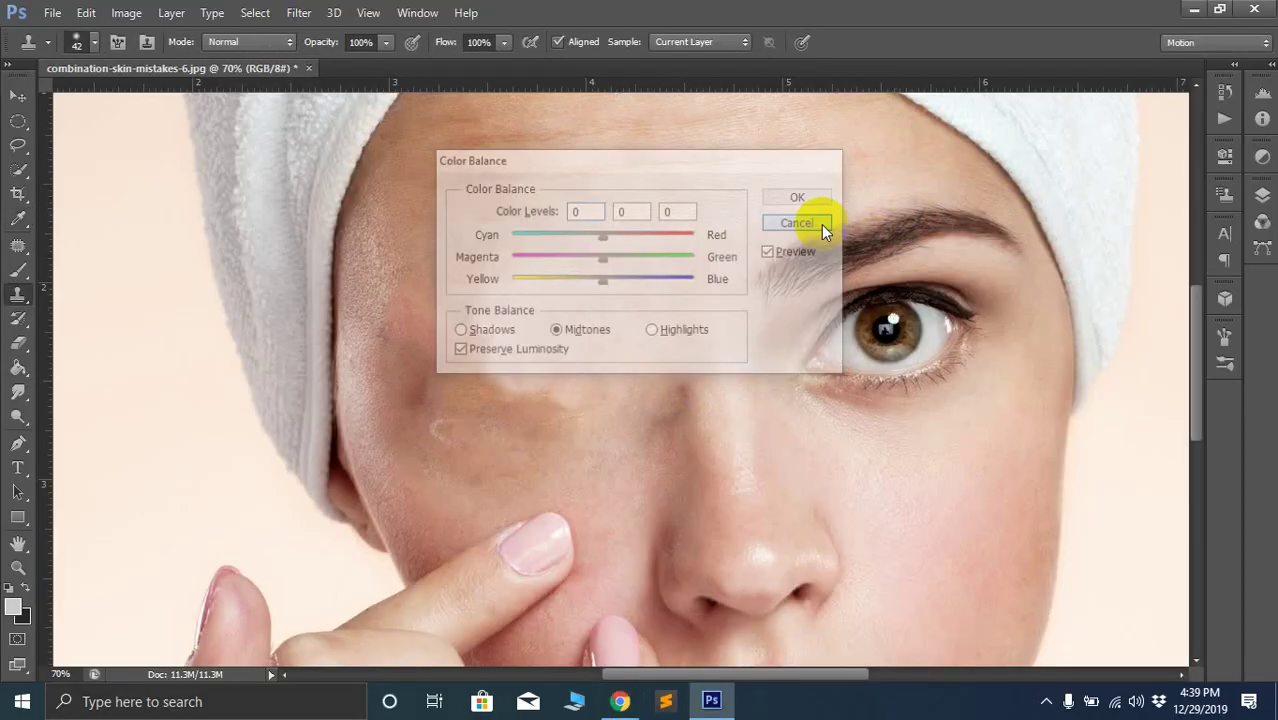
key("ctrl+n")
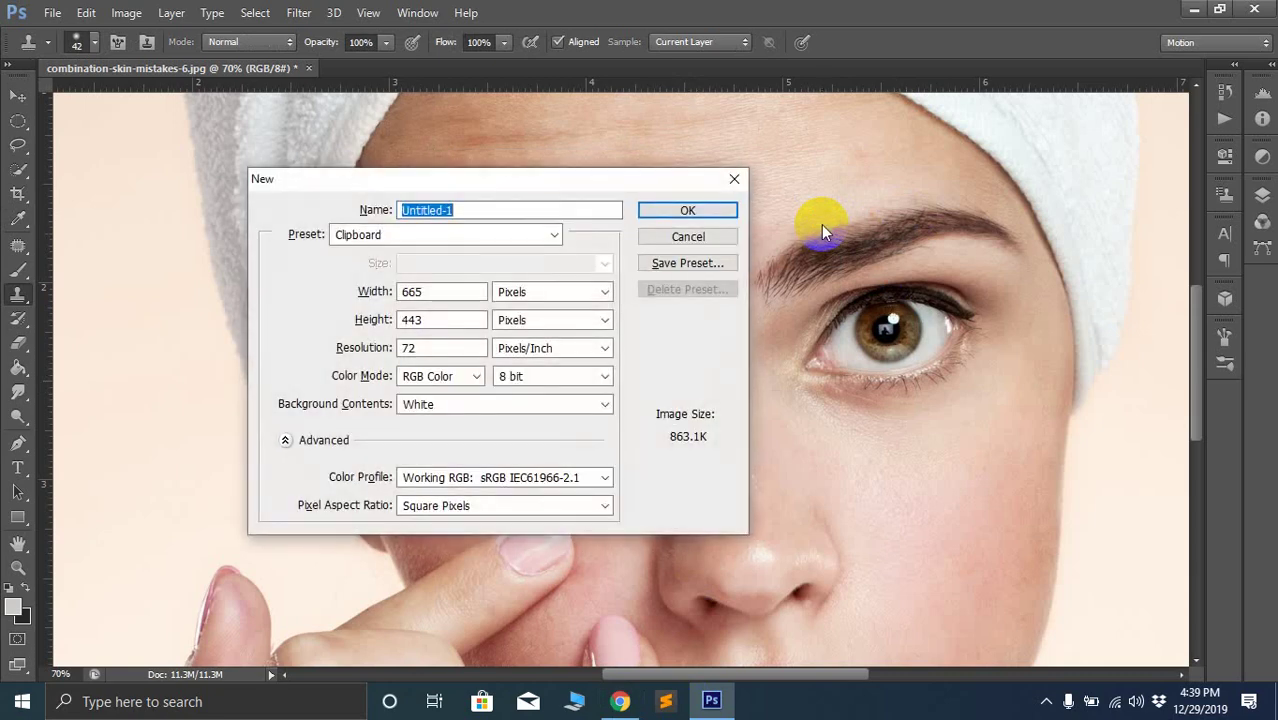
key("Return")
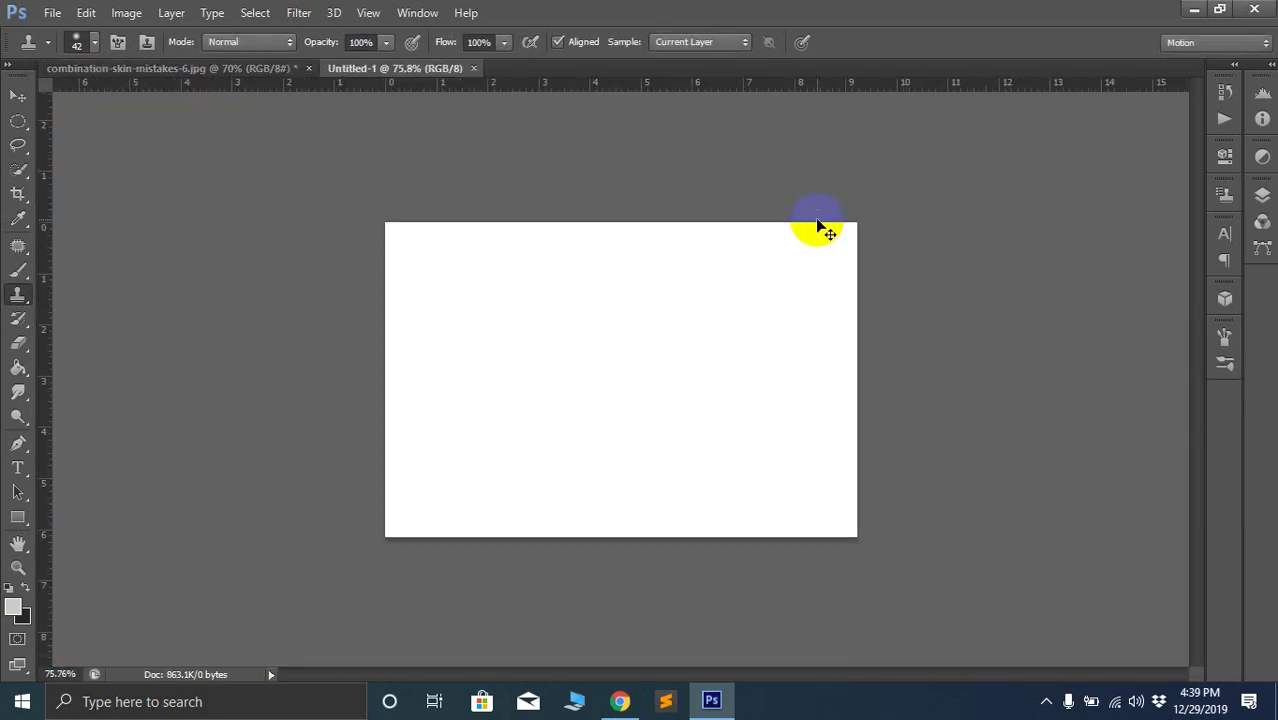
key("ctrl+v")
key("ctrl+plus")
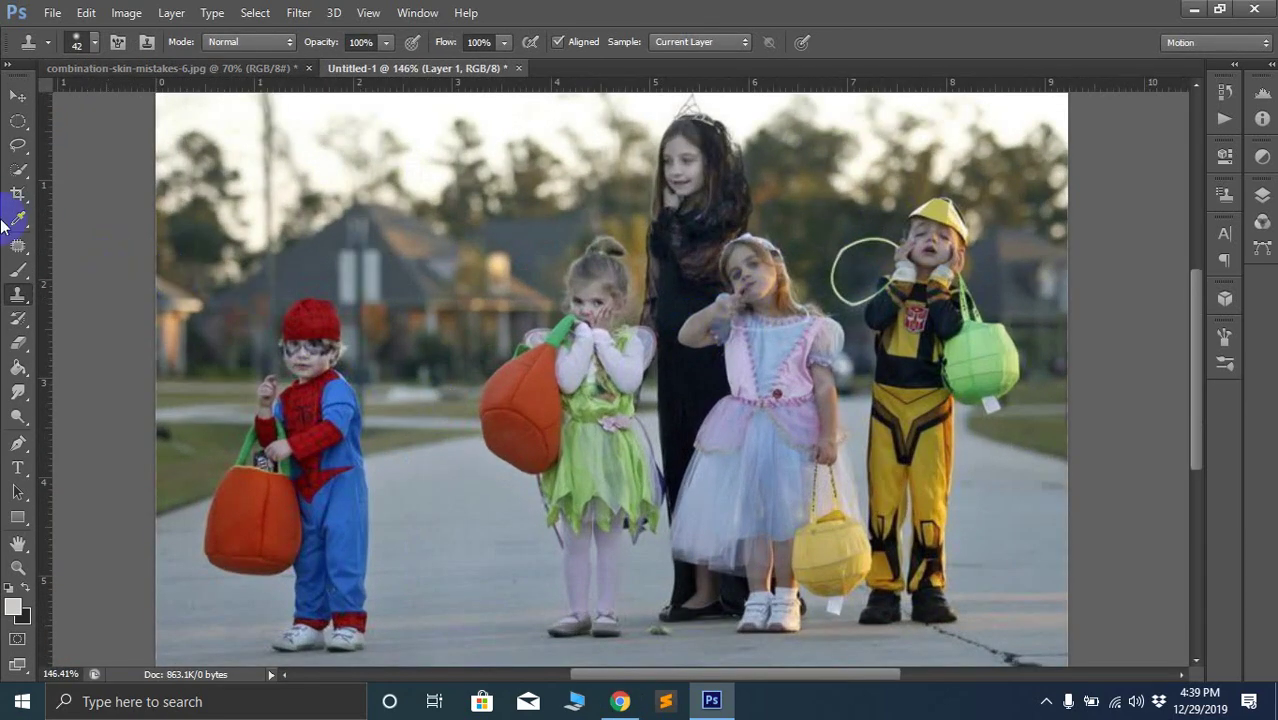
Try patching the outlined Spider-Man child with the area around the girl in the green dress, and undo the patch
left_click(17, 247)
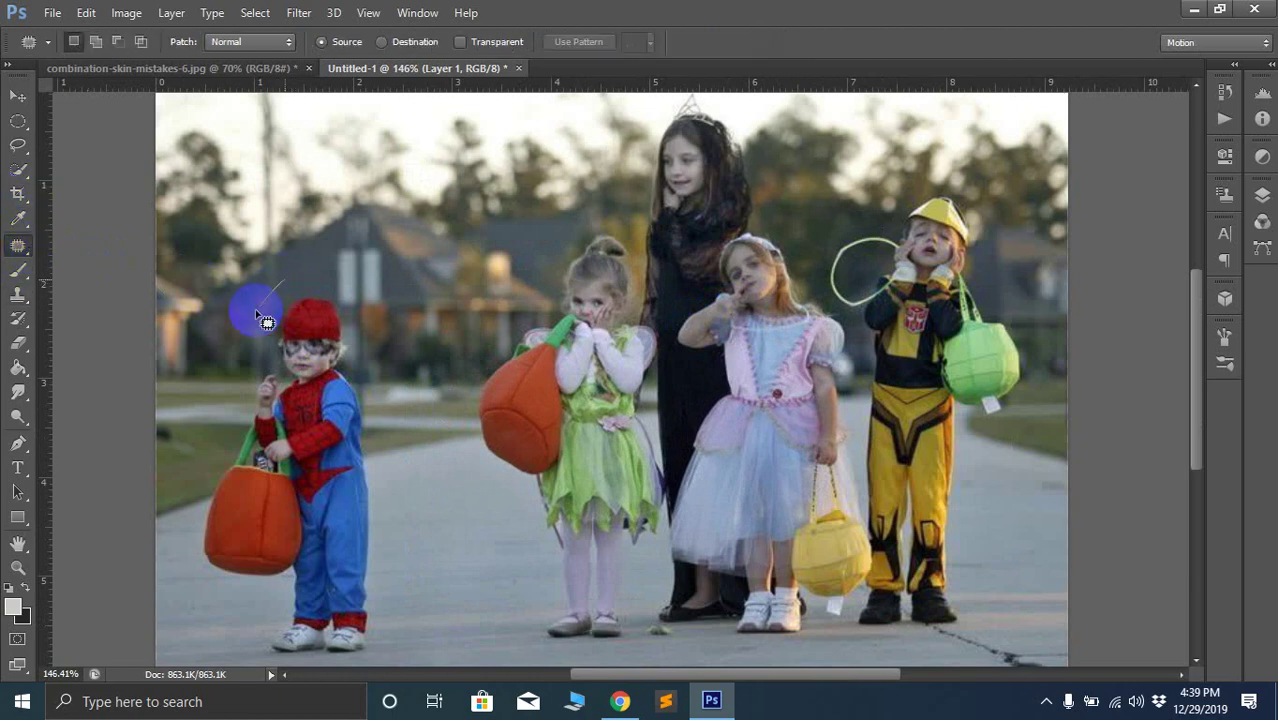
mouse_move(260, 316)
left_mouse_down()
mouse_move(202, 419)
mouse_move(194, 536)
left_mouse_up()
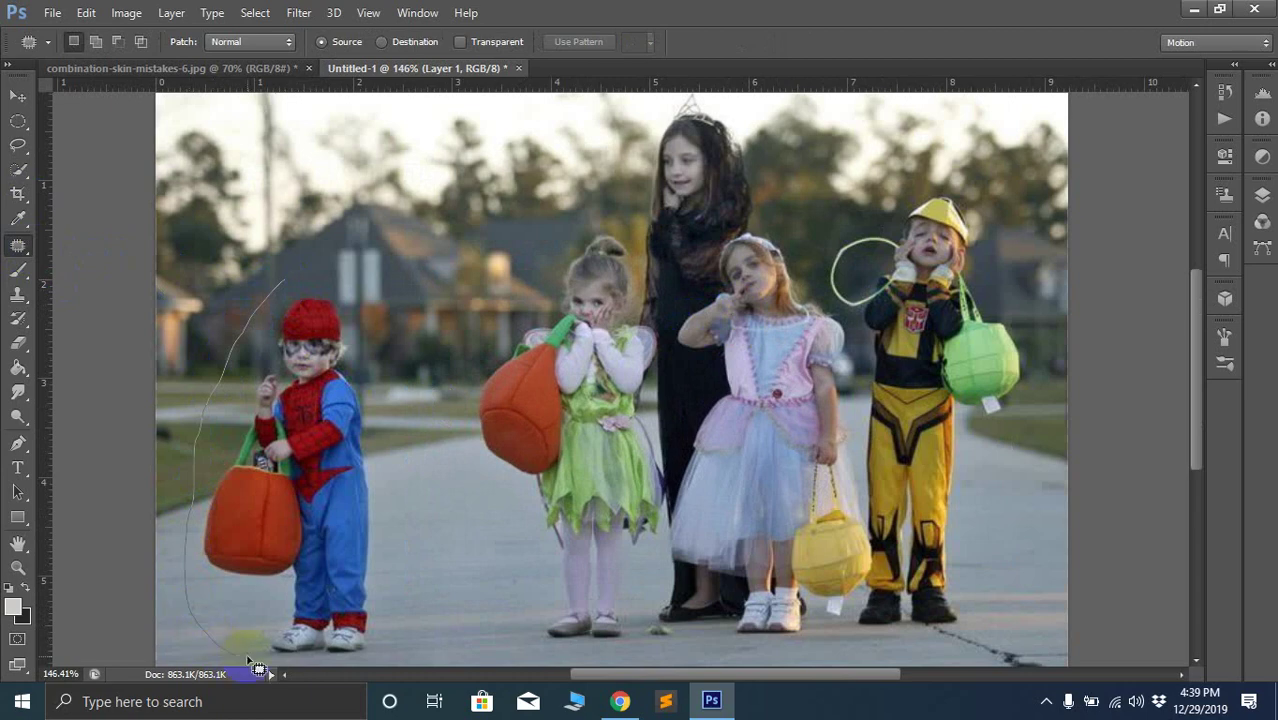
mouse_move(293, 673)
left_mouse_down()
mouse_move(355, 655)
mouse_move(419, 583)
mouse_move(425, 514)
mouse_move(393, 326)
mouse_move(300, 281)
left_mouse_up()
scroll(354, 294, "down", 3)
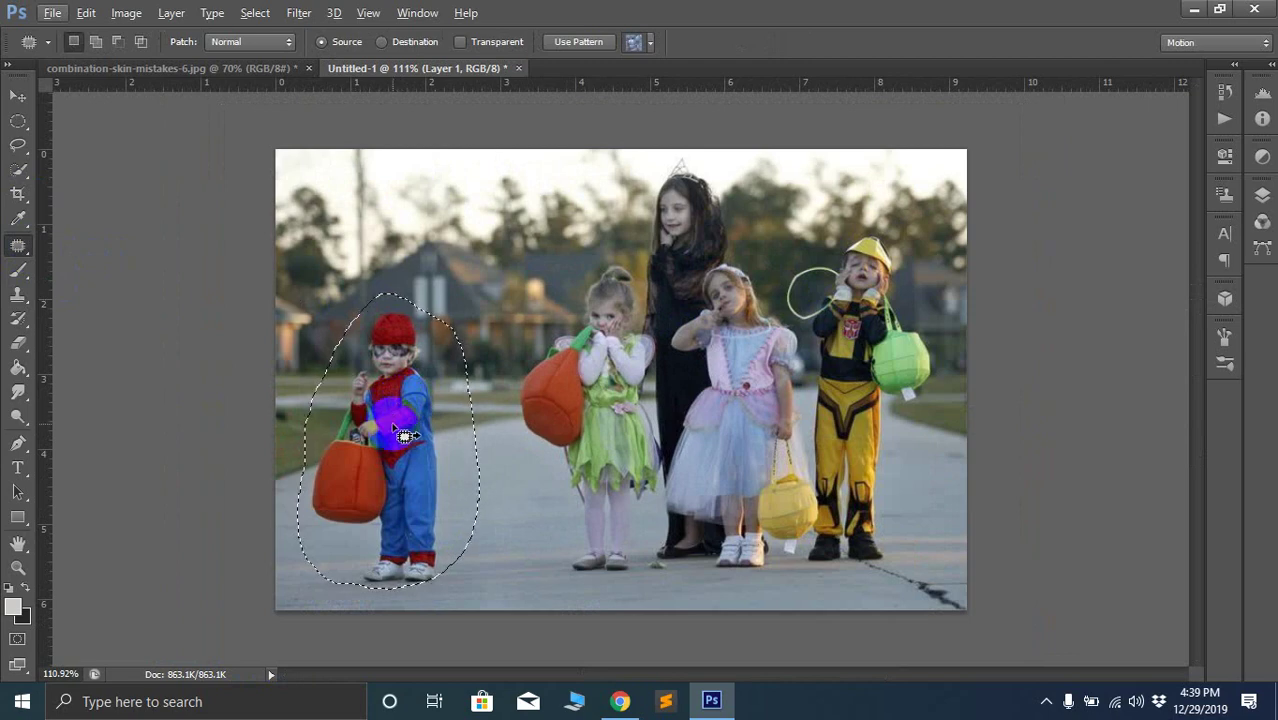
left_click_drag(404, 434, 553, 410)
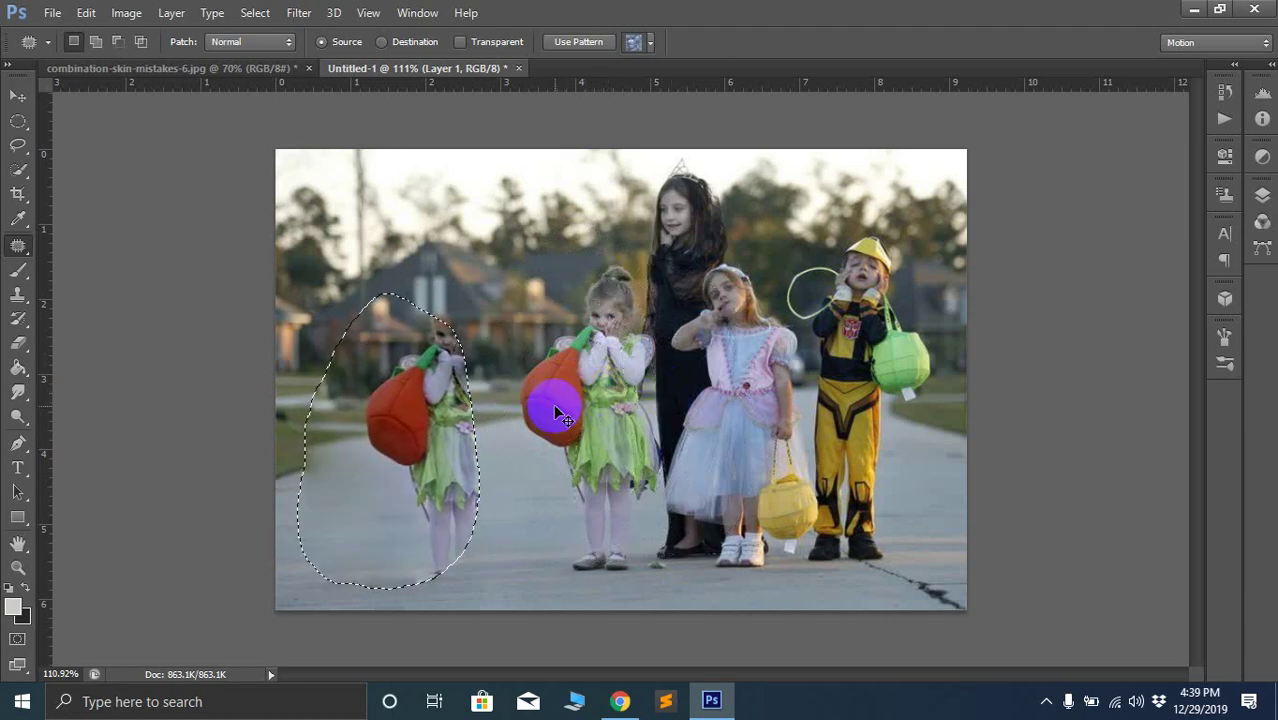
key("ctrl+z")
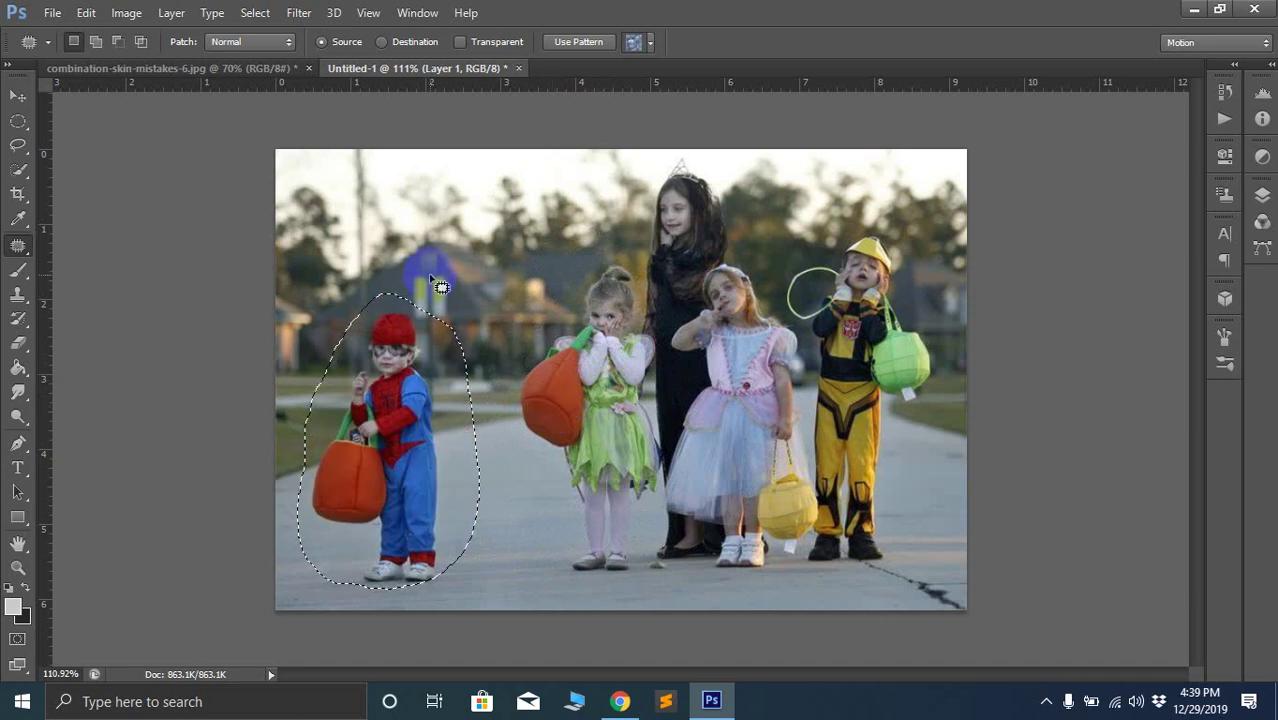
Outline a taller area around the Spider-Man child, patch it from the child in the yellow costume, and deselect
left_click(440, 285)
mouse_move(362, 171)
left_mouse_down()
mouse_move(319, 269)
mouse_move(318, 368)
left_mouse_up()
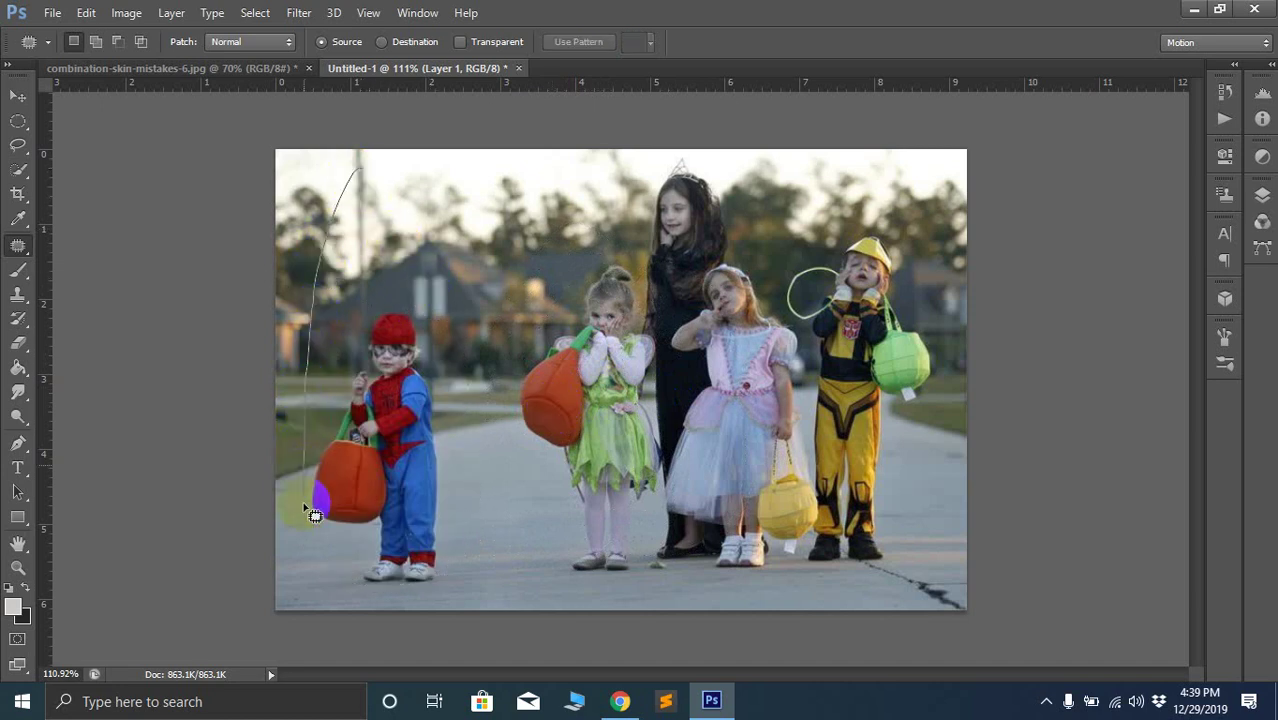
mouse_move(488, 595)
left_mouse_down()
mouse_move(497, 462)
mouse_move(470, 268)
mouse_move(427, 182)
mouse_move(362, 168)
left_mouse_up()
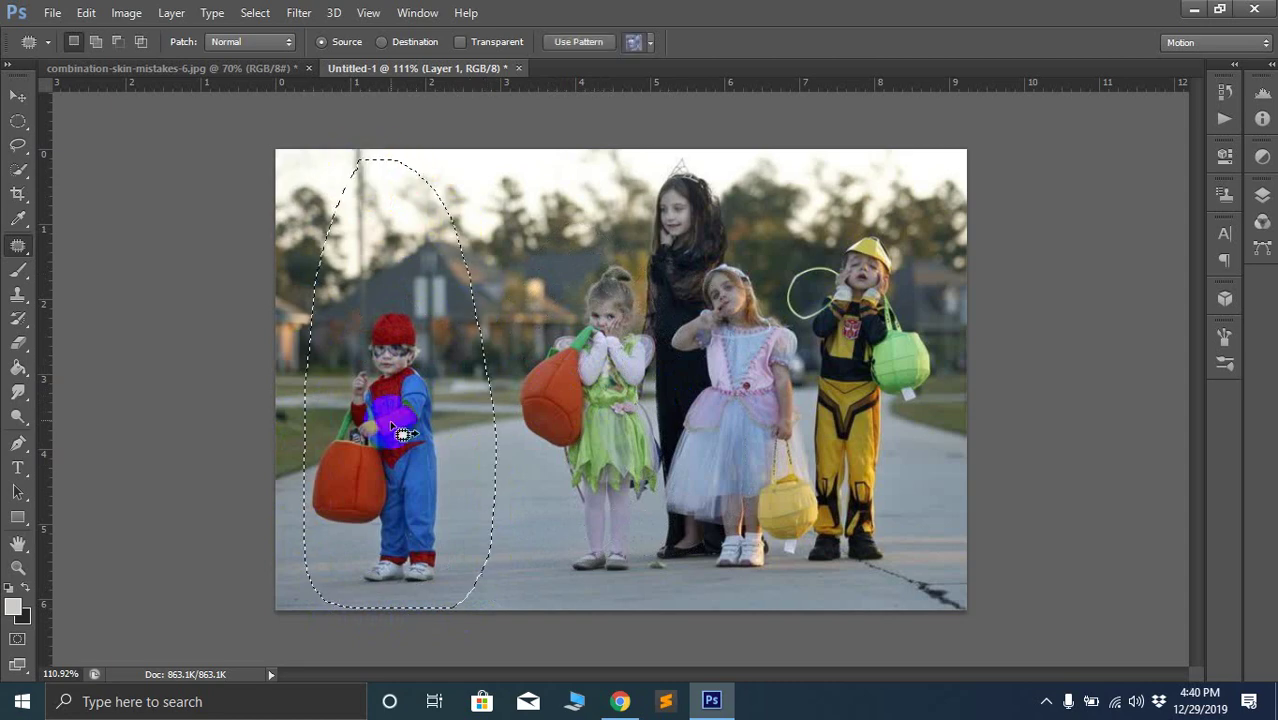
mouse_move(391, 417)
left_mouse_down()
mouse_move(893, 413)
mouse_move(888, 398)
mouse_move(866, 406)
mouse_move(899, 399)
mouse_move(883, 435)
left_mouse_up()
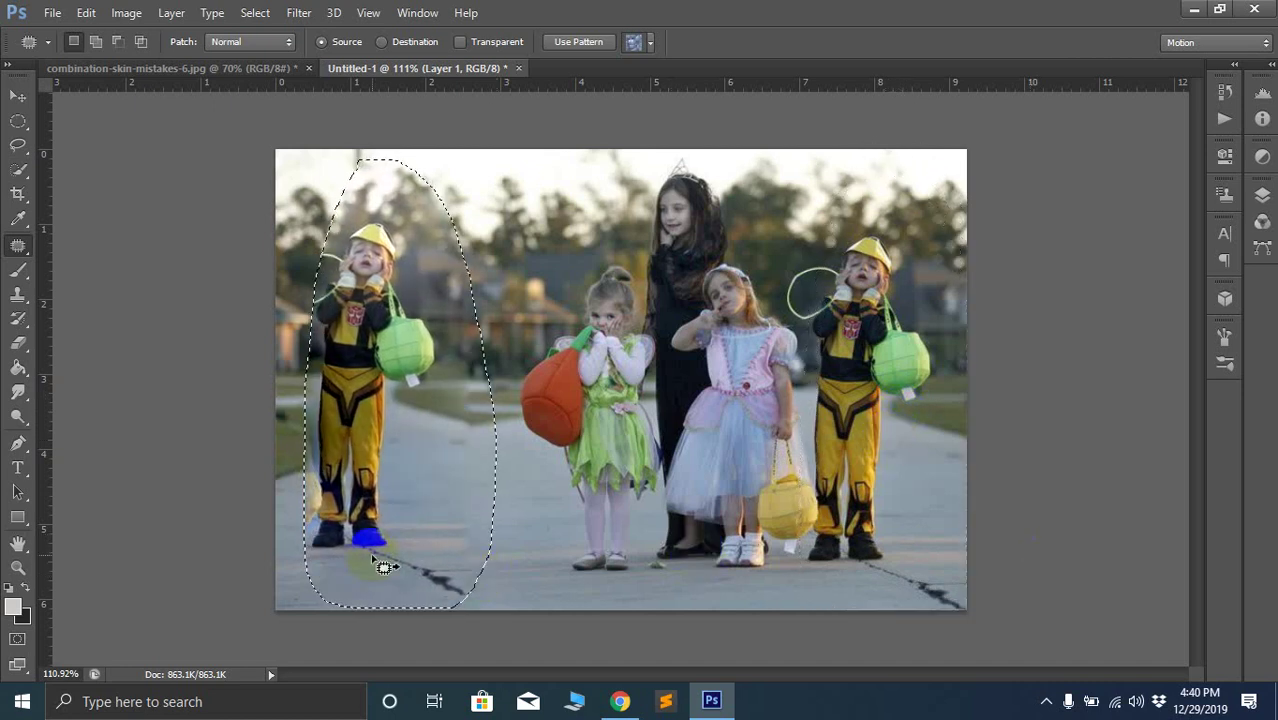
left_click(487, 620)
scroll(340, 435, "down", 3)
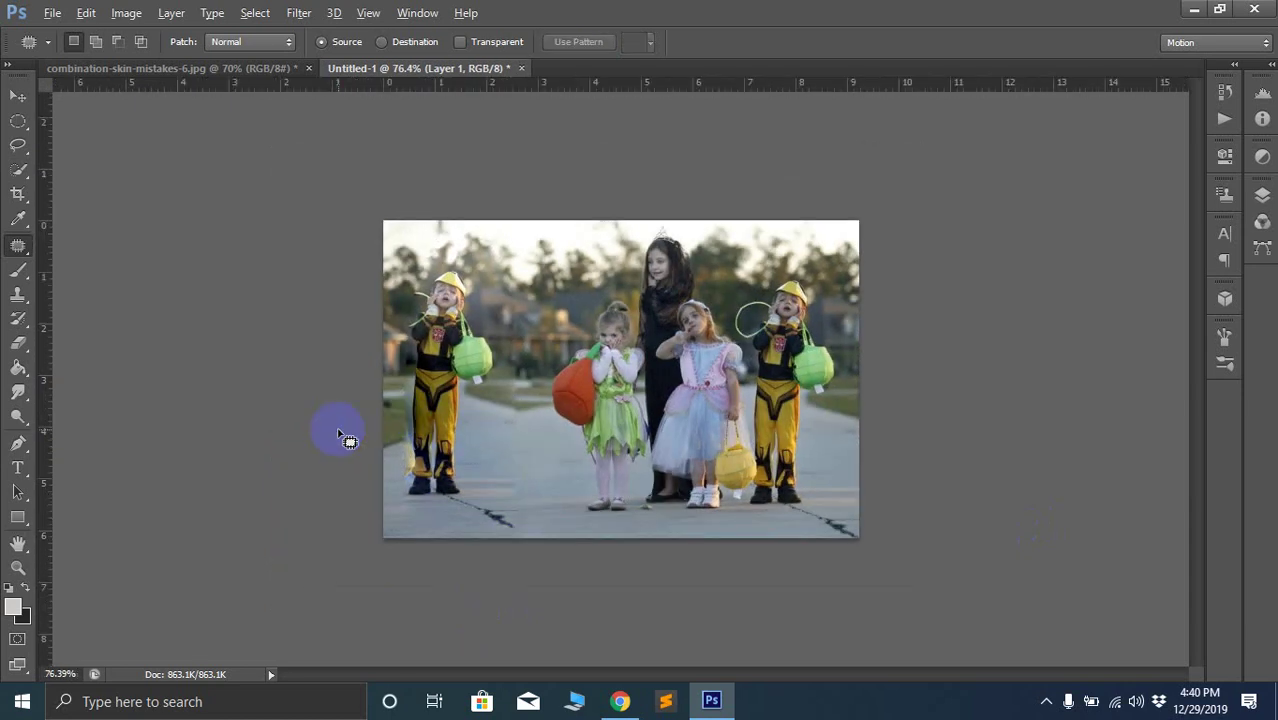
left_click(563, 605)
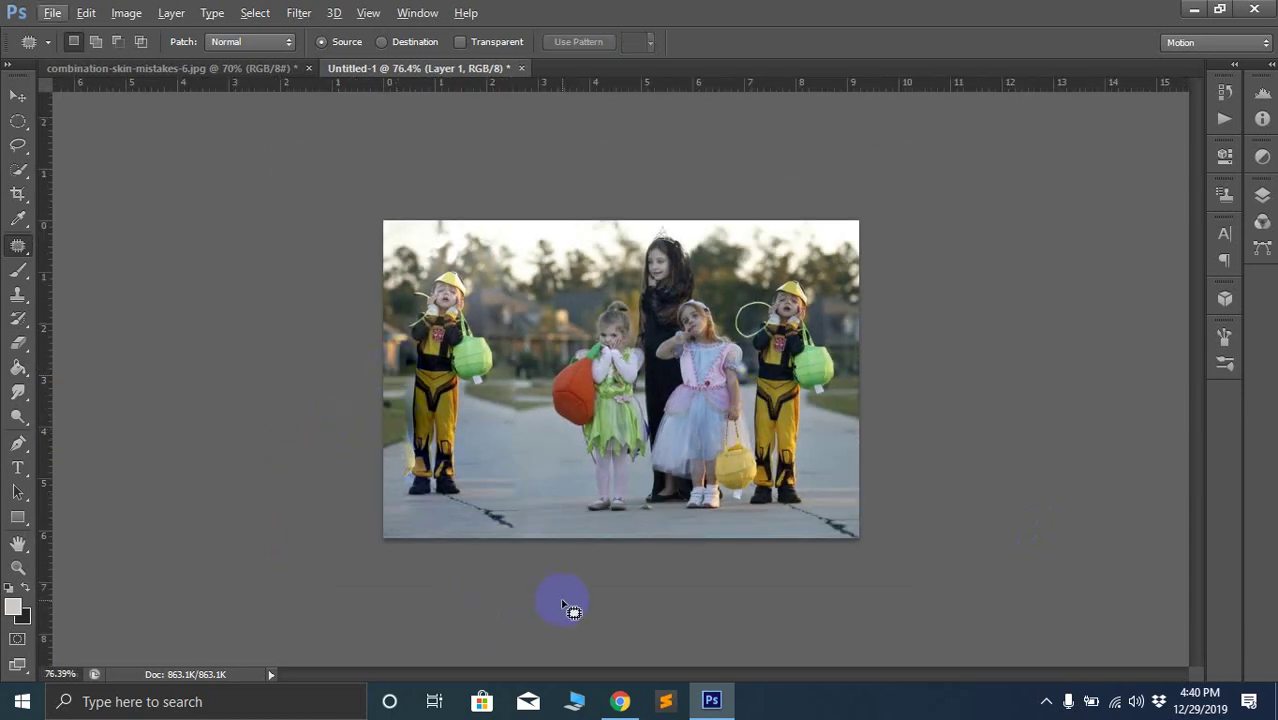
Clone pavement and grass over the yellow bag remnant beside the duplicated child's legs with the Clone Stamp
scroll(262, 414, "up", 5)
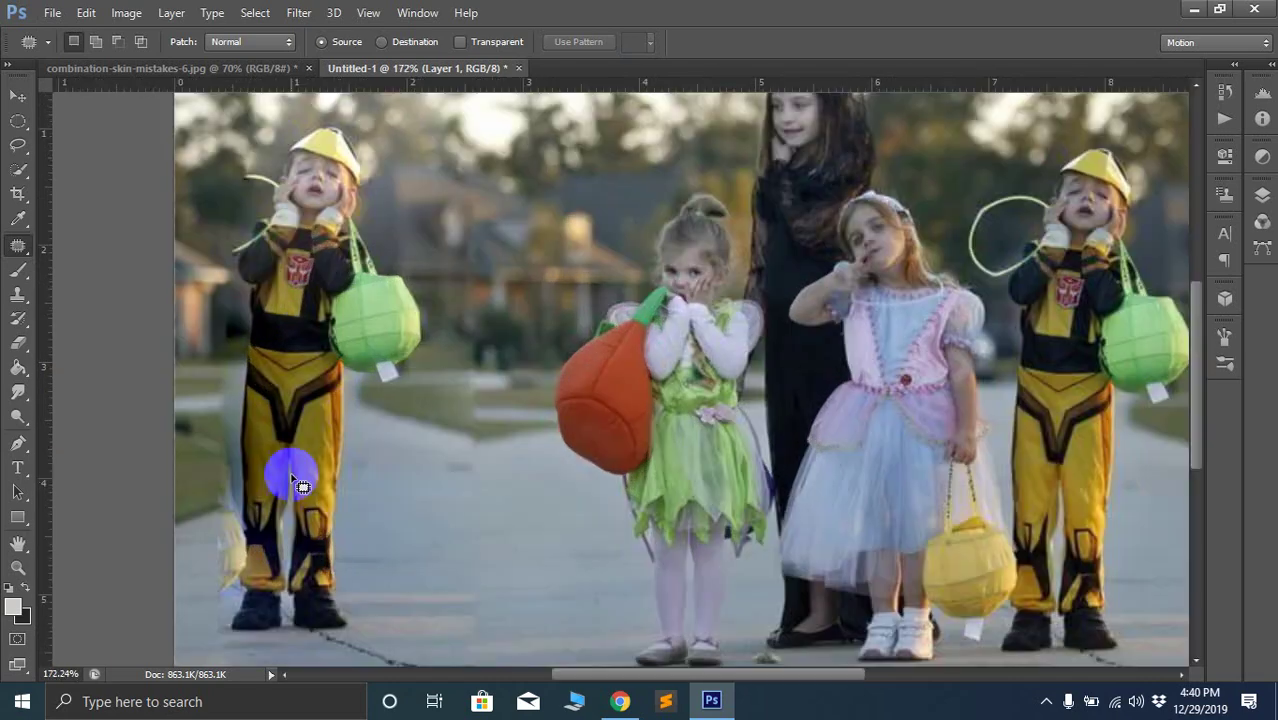
scroll(508, 516, "up", 4)
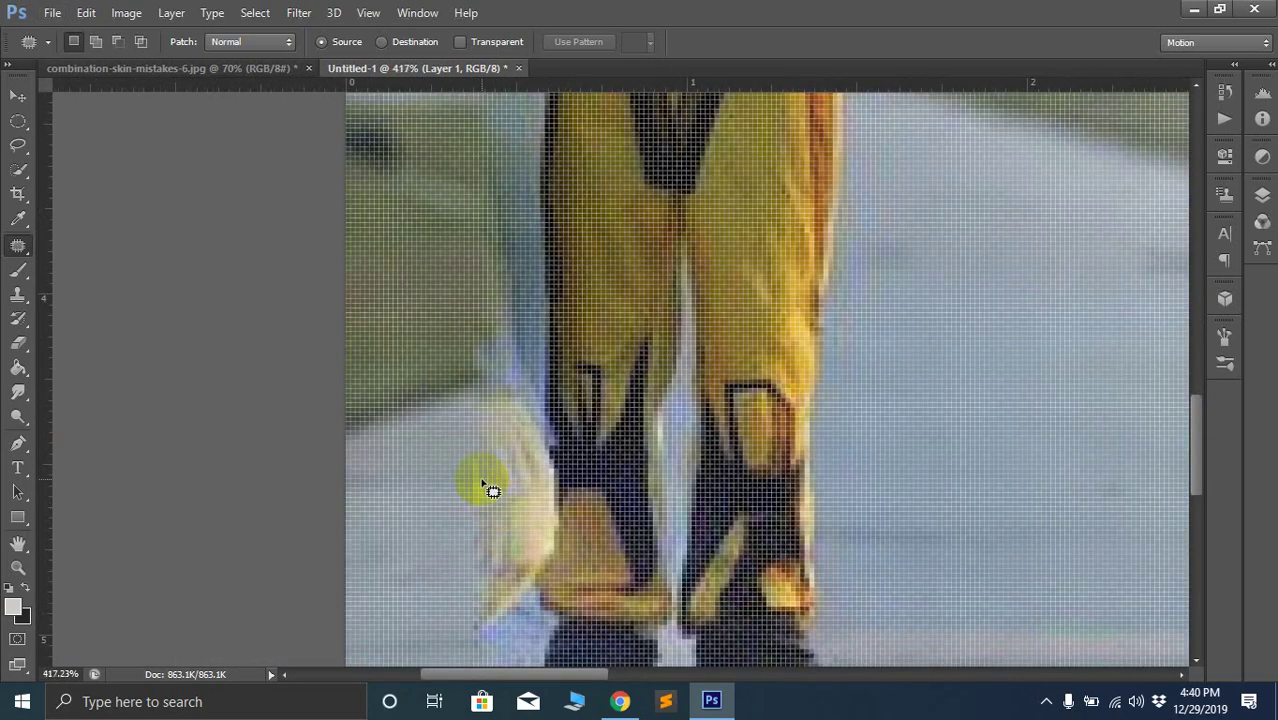
scroll(490, 488, "down", 4)
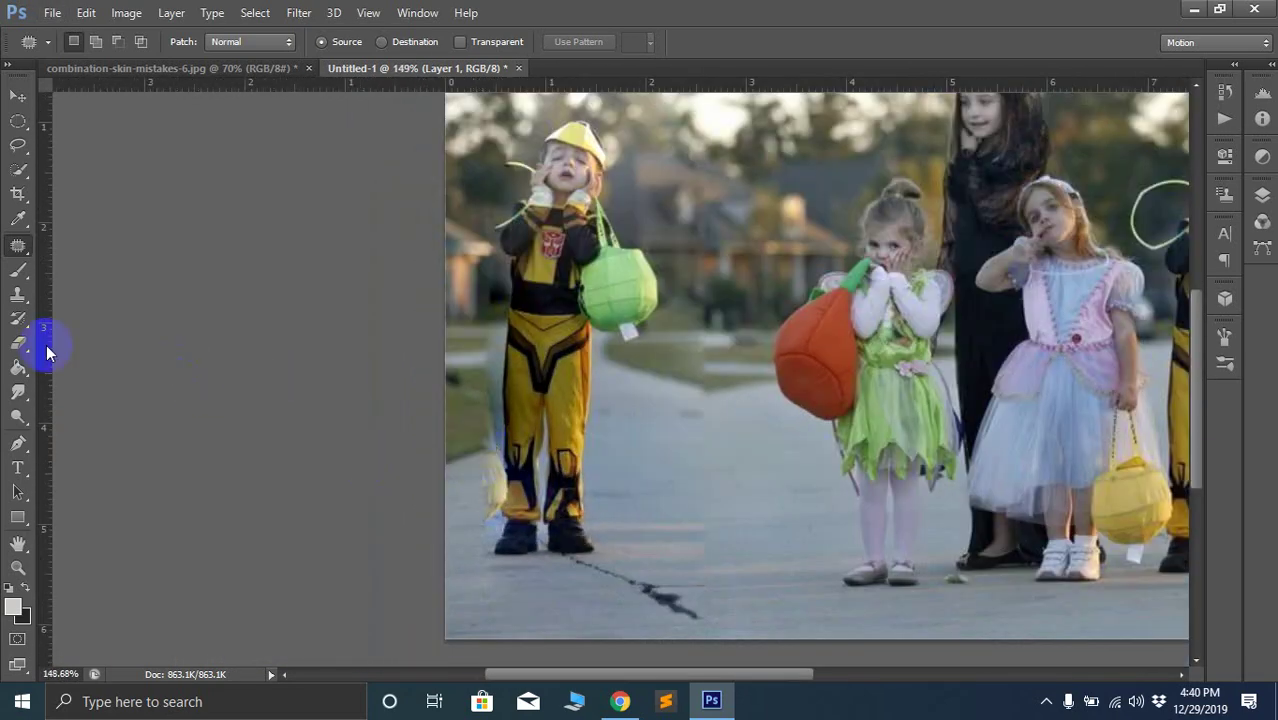
left_click(18, 294)
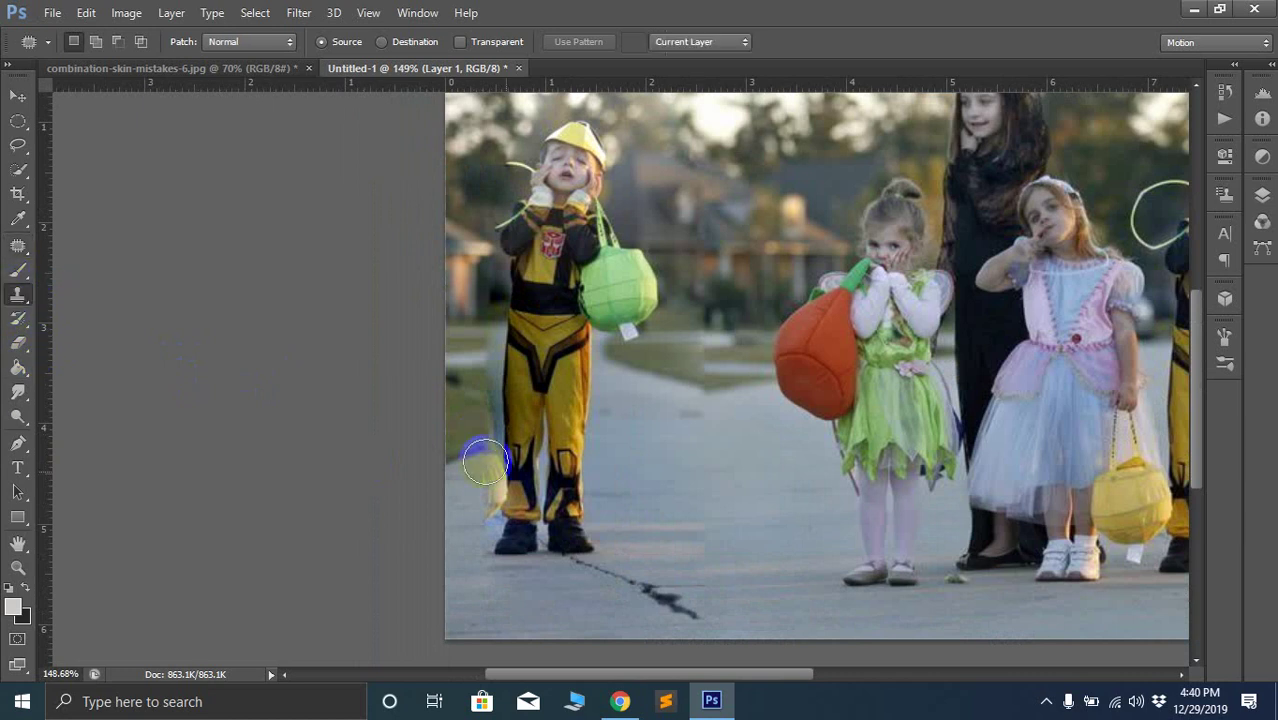
mouse_move(481, 513)
left_mouse_down()
mouse_move(480, 426)
mouse_move(447, 489)
left_mouse_up()
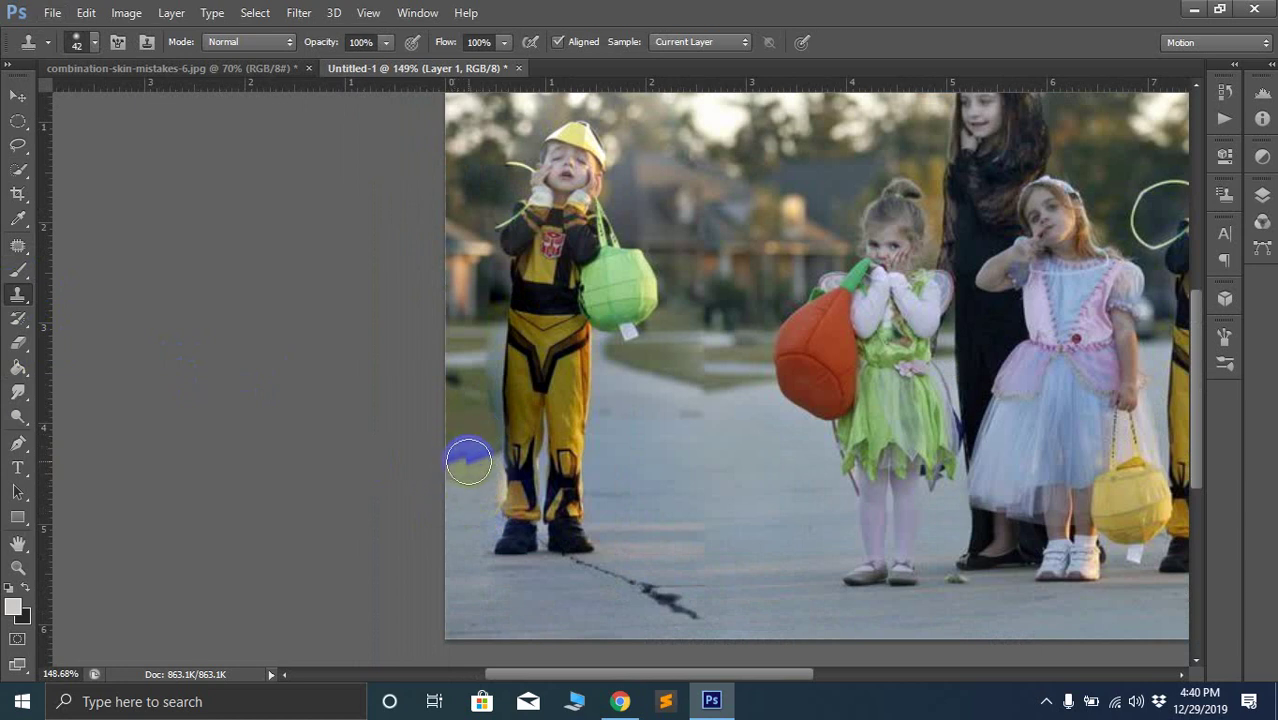
left_click(476, 445, "alt")
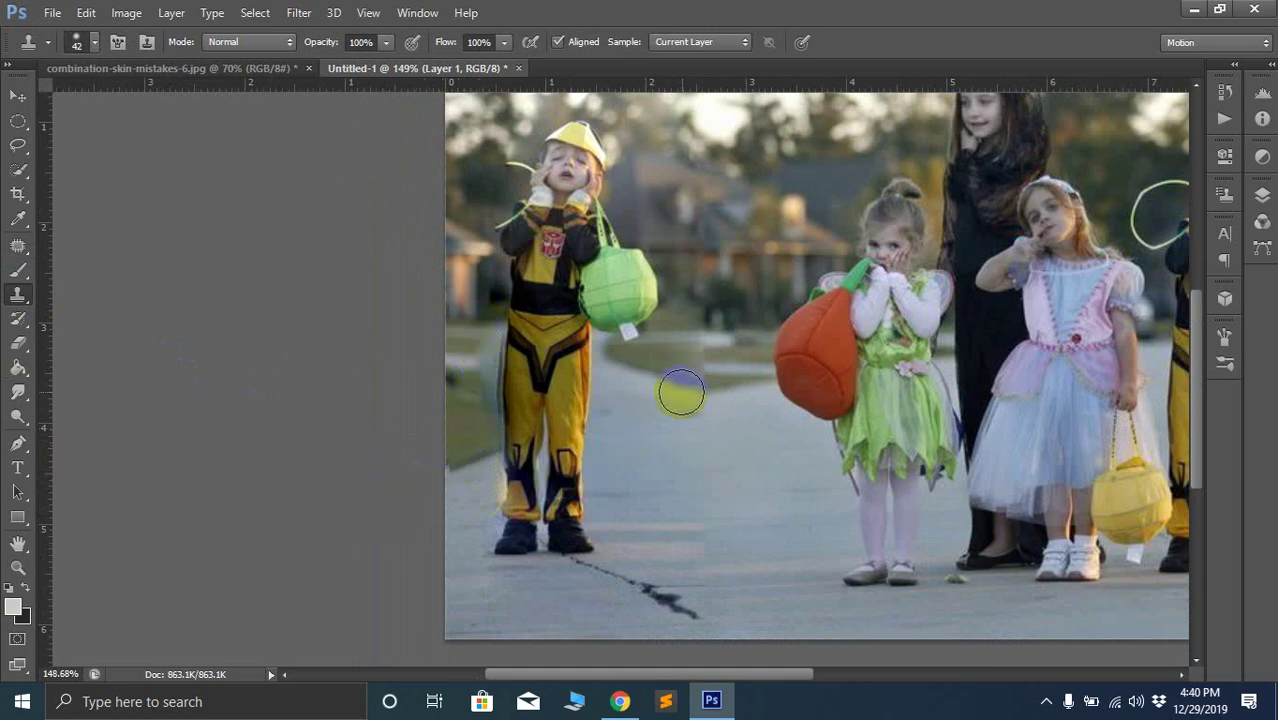
Clone clean pavement over the crack in the road below the duplicated child's feet
key("ctrl+0")
scroll(330, 585, "down", 2)
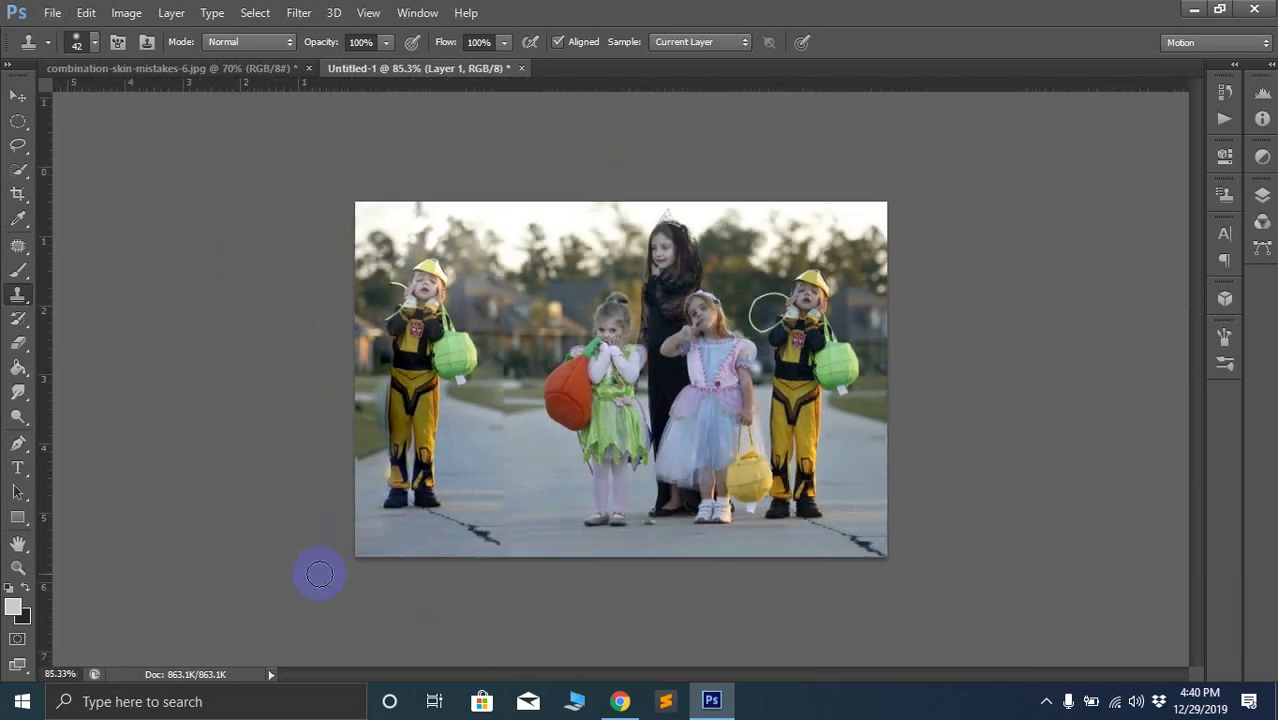
left_click_drag(519, 506, 479, 535)
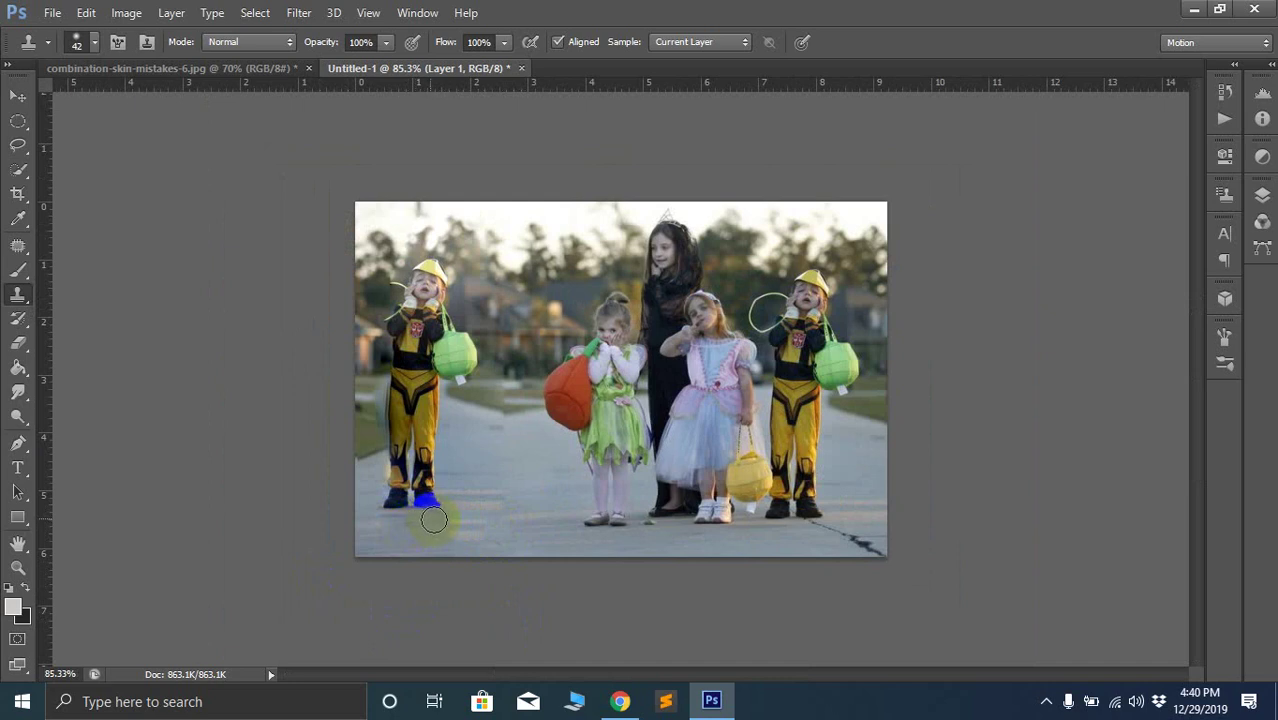
left_click_drag(433, 519, 490, 532)
scroll(511, 471, "down", 1)
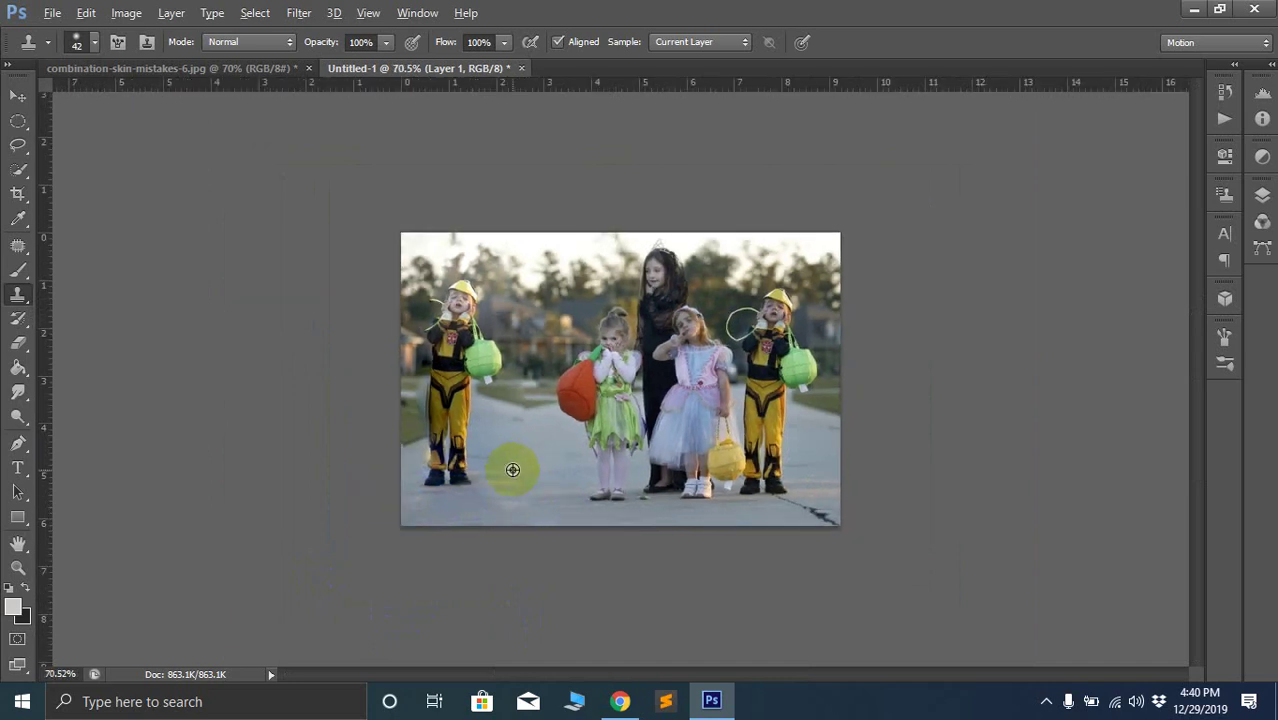
Clone over the patch seam in the grass and background between the duplicated child and the girl in green
scroll(511, 465, "up", 3)
left_click(461, 448, "alt")
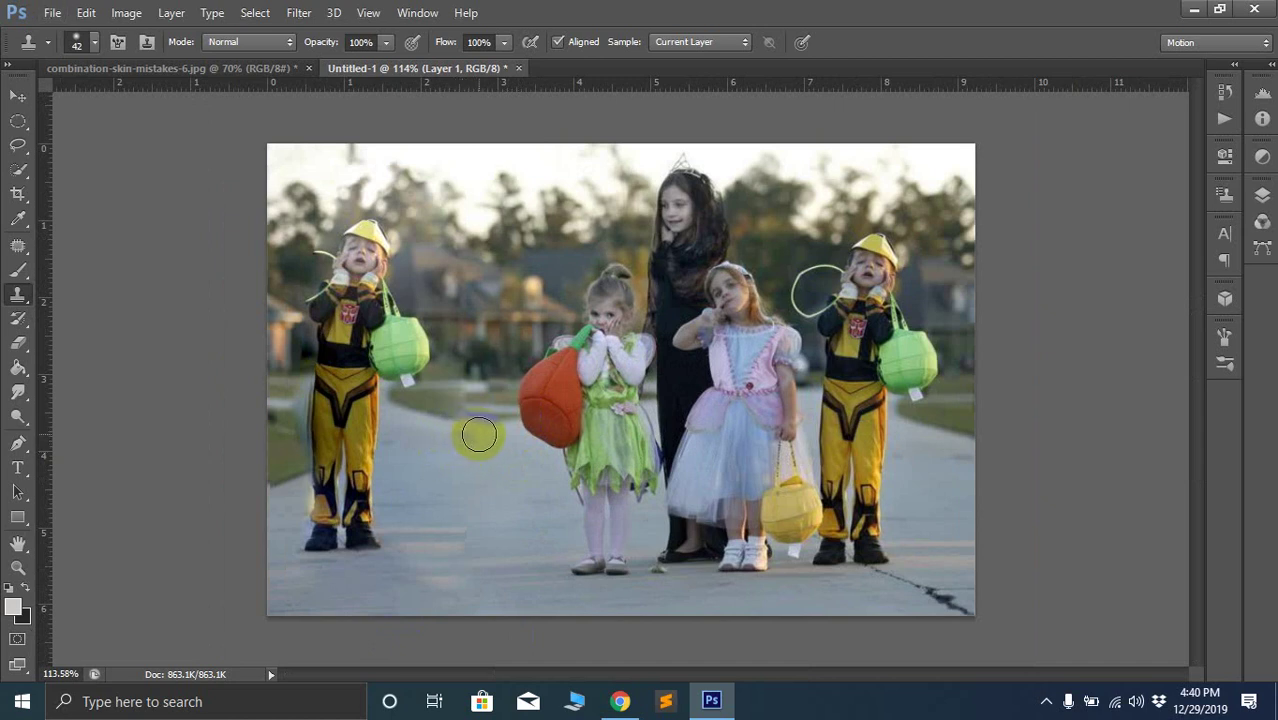
left_click(466, 373, "alt")
mouse_move(466, 373)
left_mouse_down()
mouse_move(476, 322)
mouse_move(502, 320)
mouse_move(462, 320)
mouse_move(464, 352)
left_mouse_up()
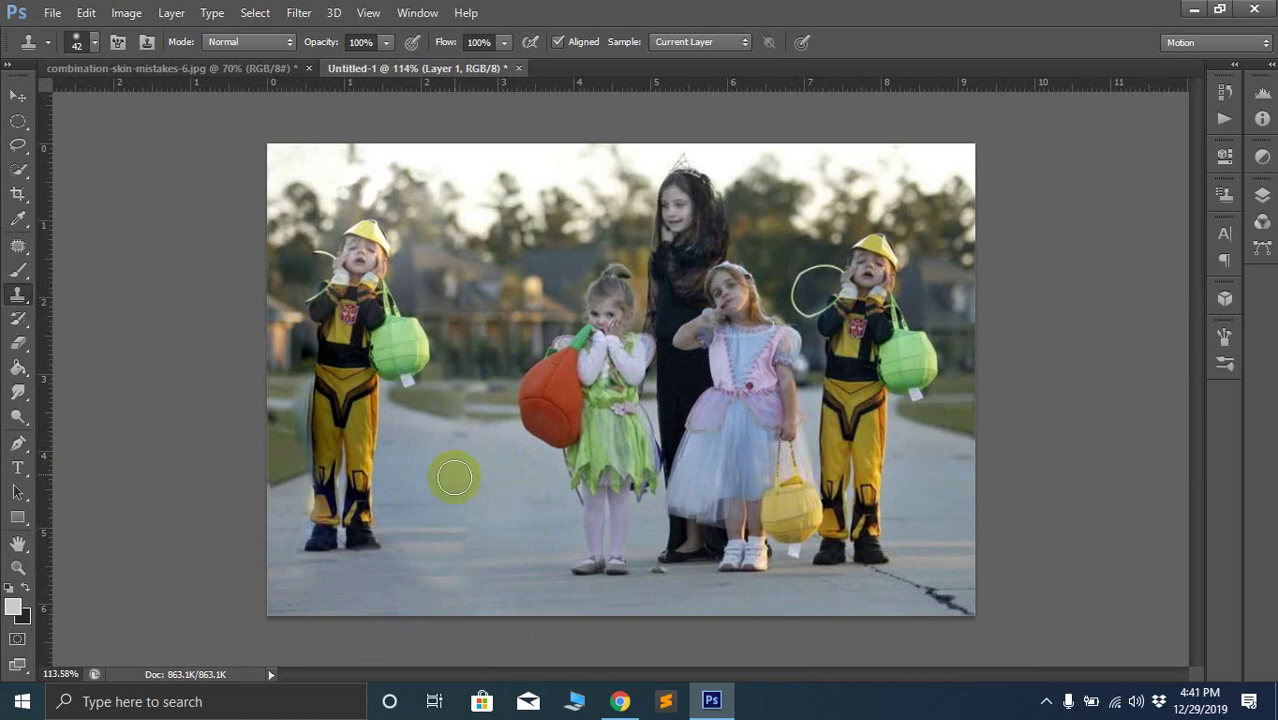
scroll(464, 575, "down", 3)
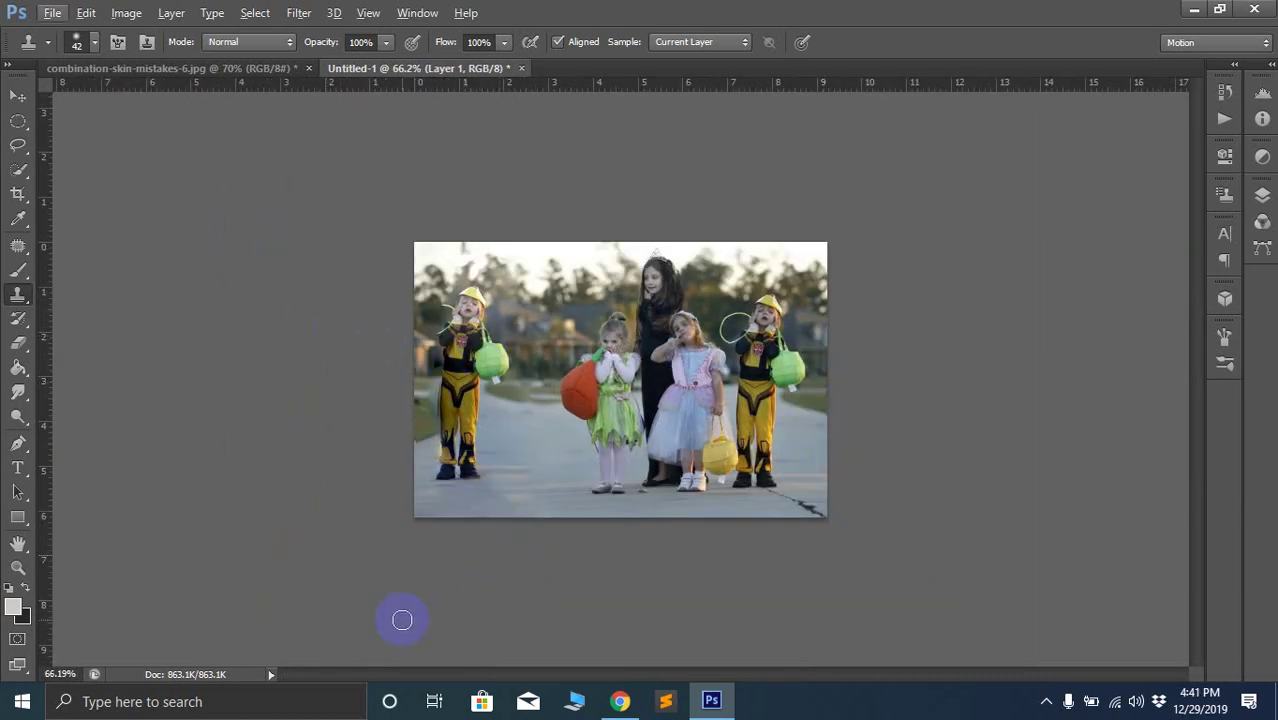
Complete the green hoop beside the duplicated child's hand with the Clone Stamp
scroll(359, 592, "up", 2)
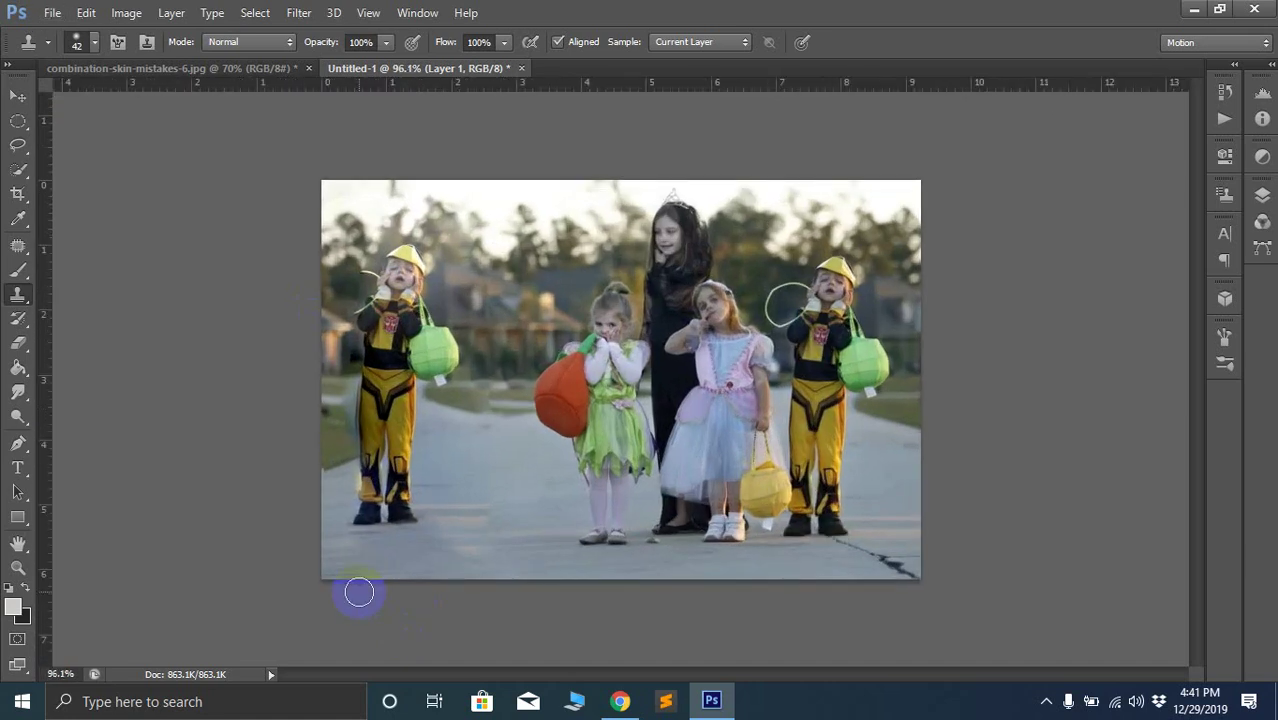
scroll(359, 592, "up", 1)
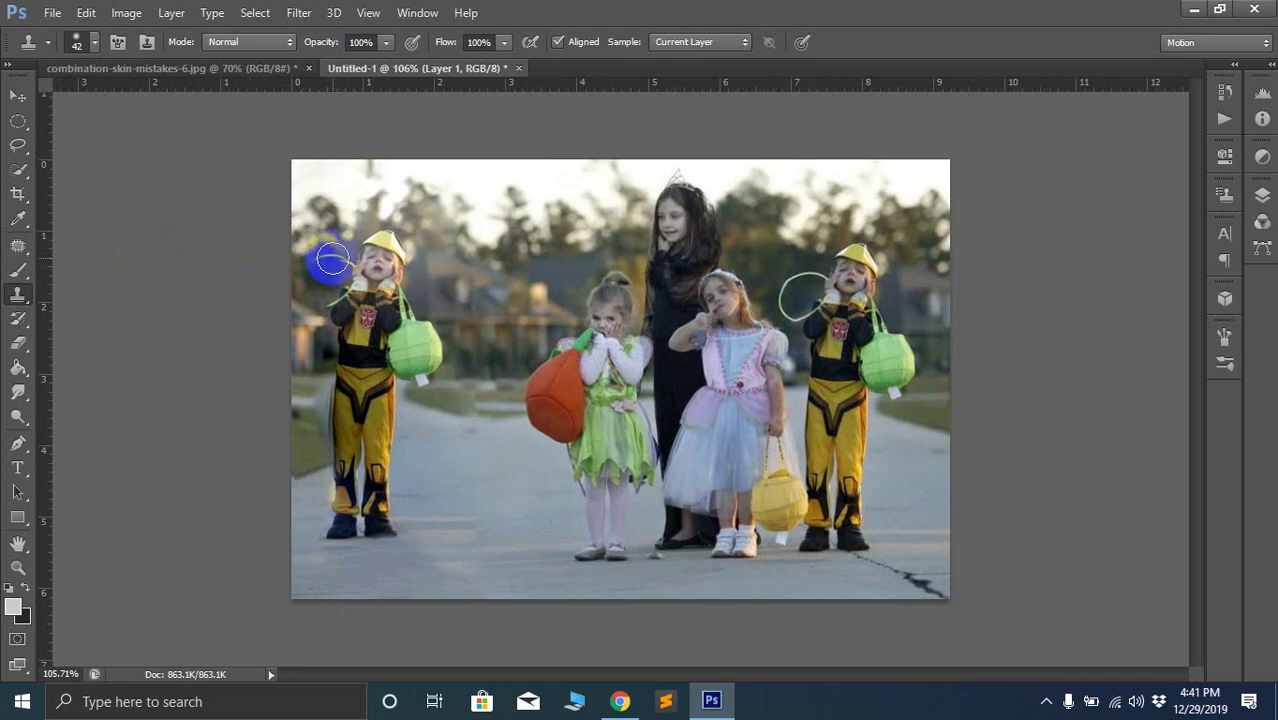
mouse_move(329, 266)
left_mouse_down()
mouse_move(323, 296)
mouse_move(233, 353)
left_mouse_up()
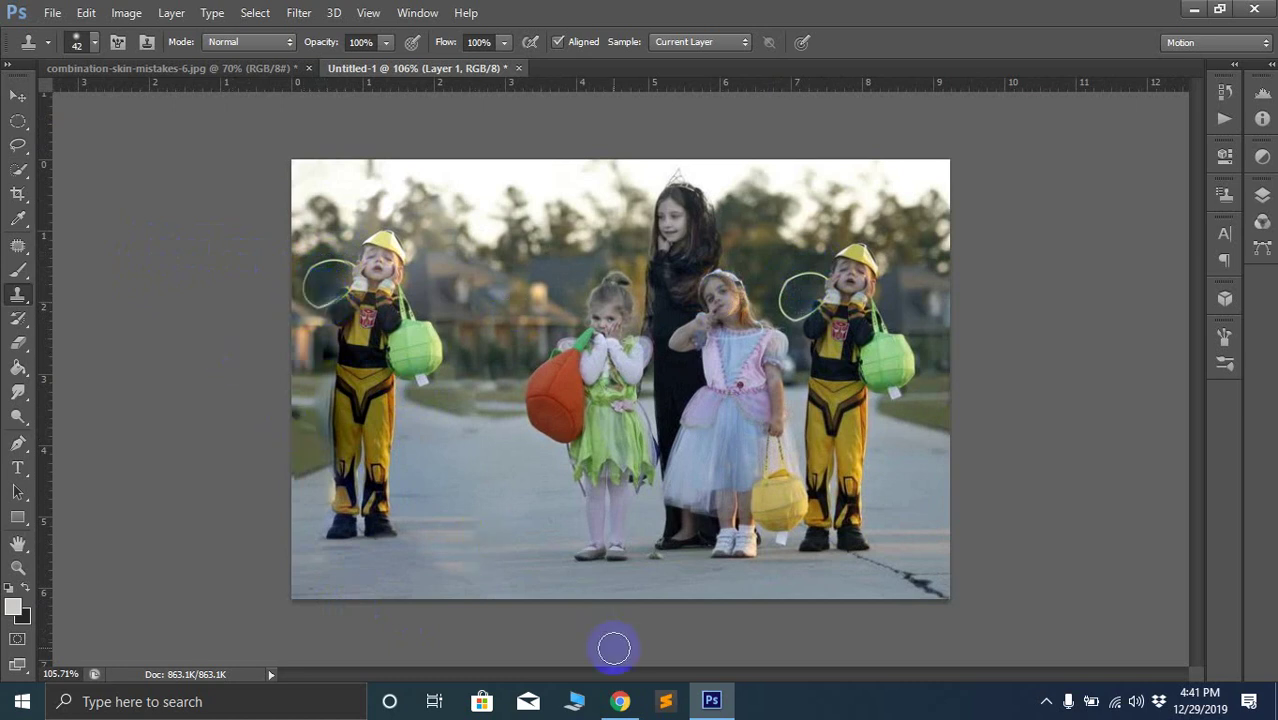
scroll(614, 649, "down", 2)
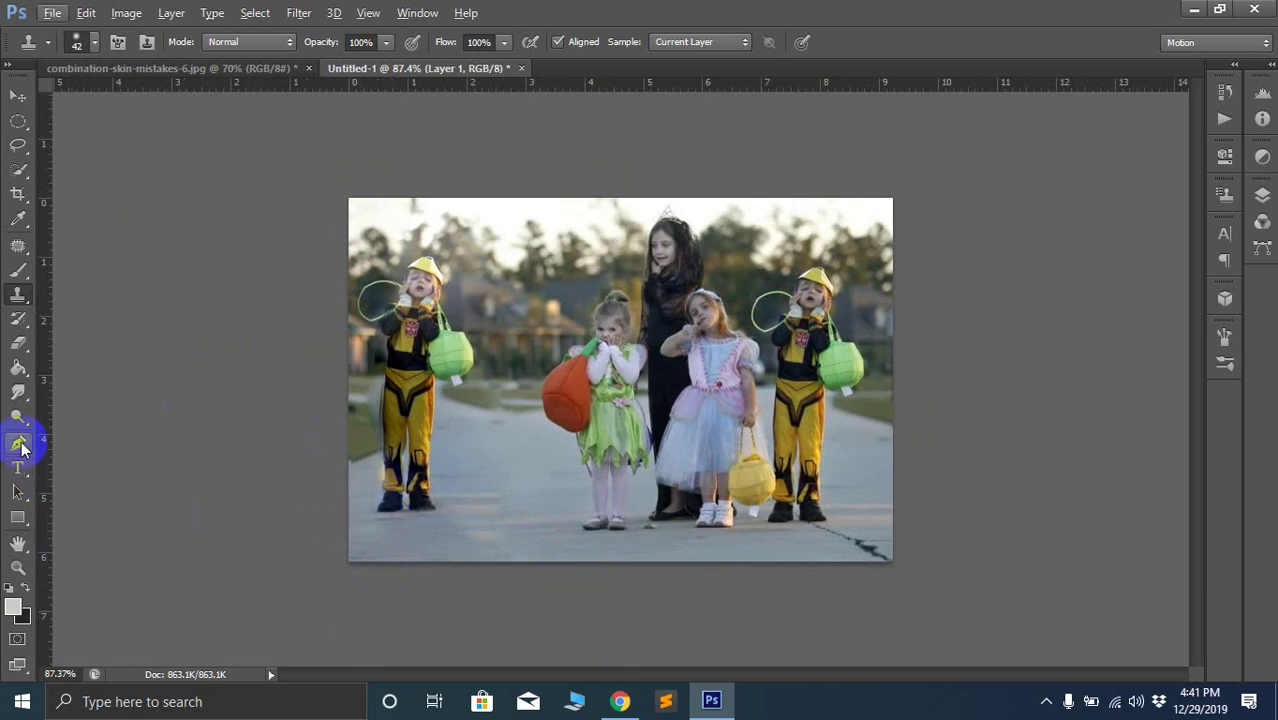
right_click(18, 298)
left_click(20, 271)
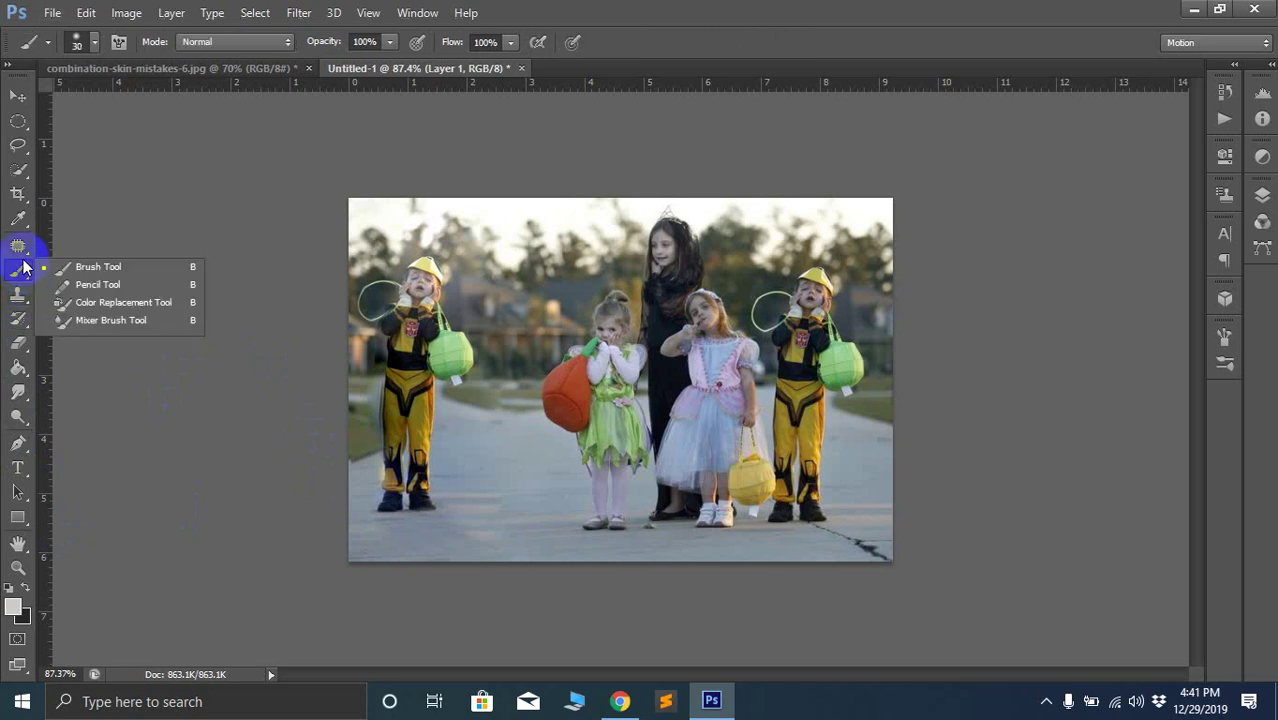
left_click(18, 246)
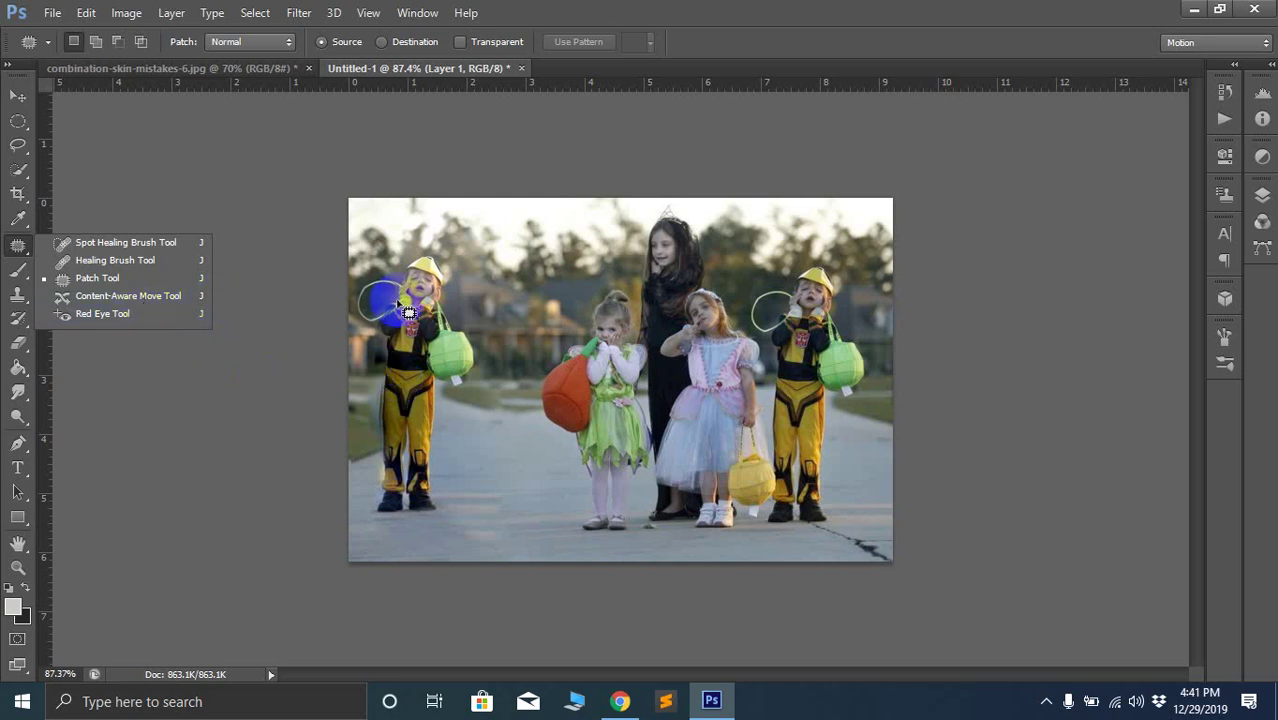
left_click(98, 279)
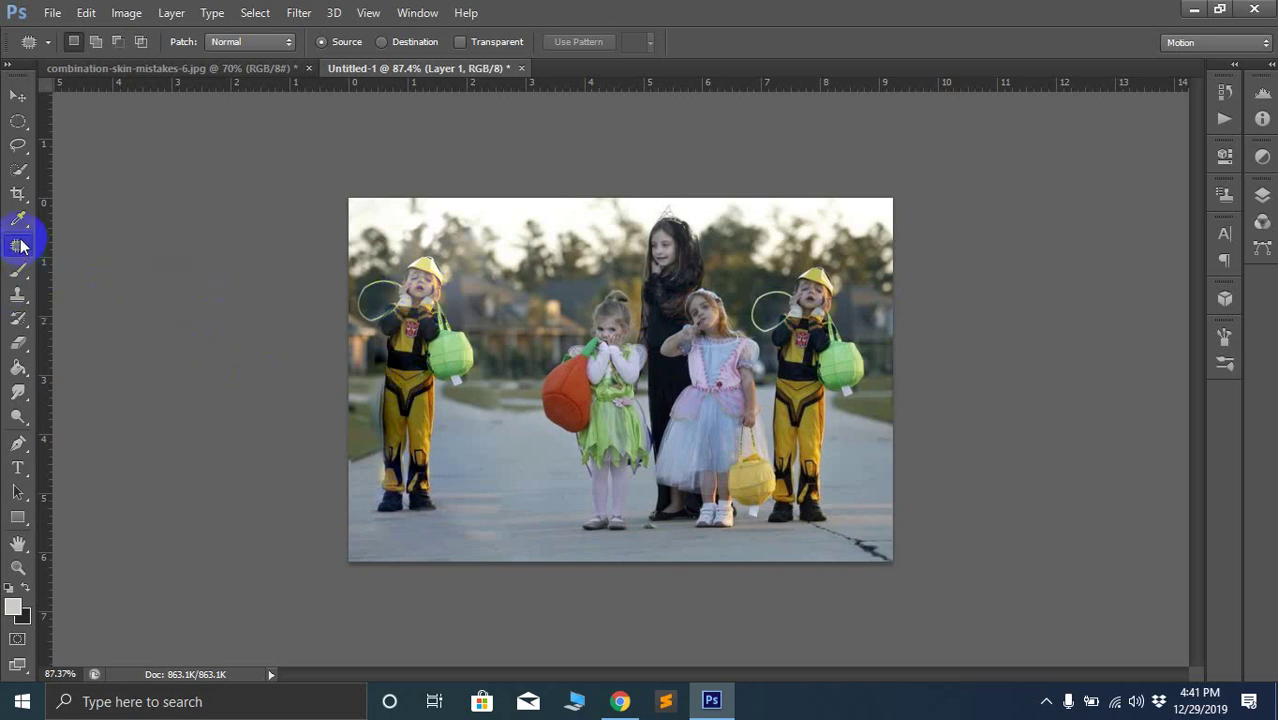
Outline the duplicated yellow-costume child and use Content-Aware Move to place it over the original child on the right
right_click(18, 245)
left_click(115, 298)
mouse_move(480, 242)
left_mouse_down()
mouse_move(456, 232)
mouse_move(372, 250)
mouse_move(355, 410)
mouse_move(362, 497)
left_mouse_up()
mouse_move(387, 540)
left_mouse_down()
mouse_move(454, 516)
mouse_move(494, 380)
mouse_move(468, 238)
left_mouse_up()
left_click_drag(400, 371, 792, 388)
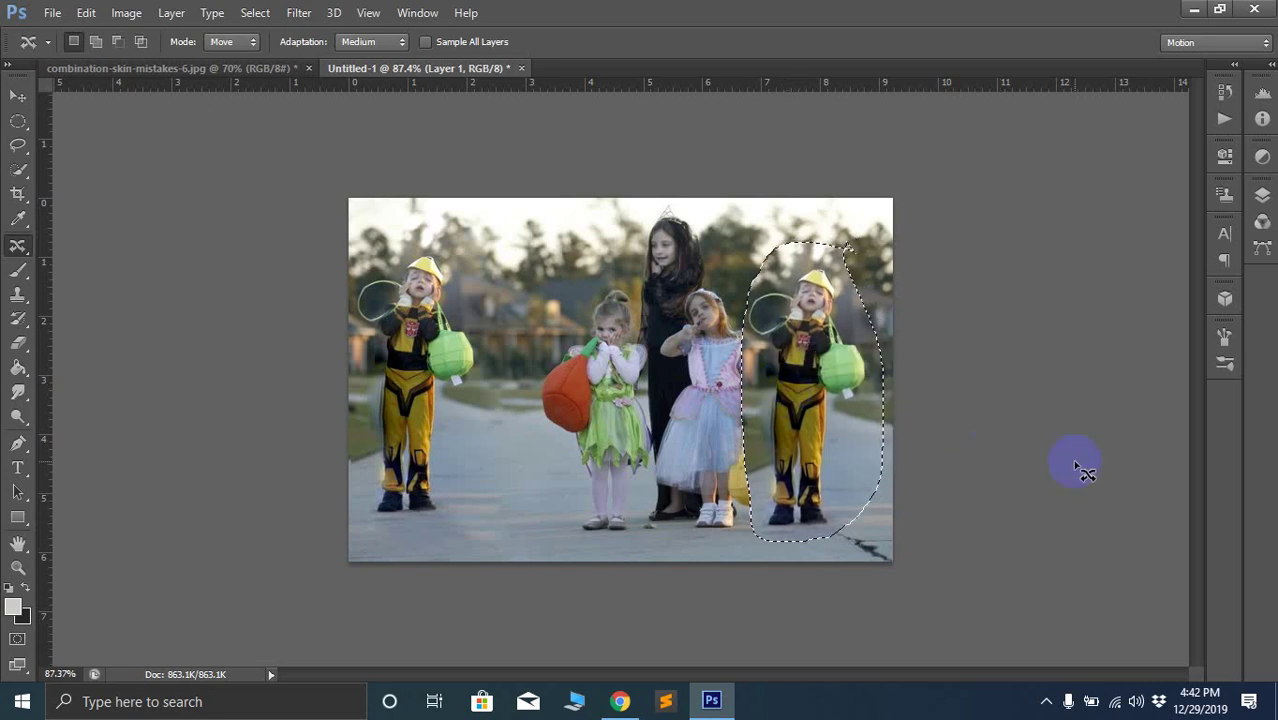
left_click(783, 437)
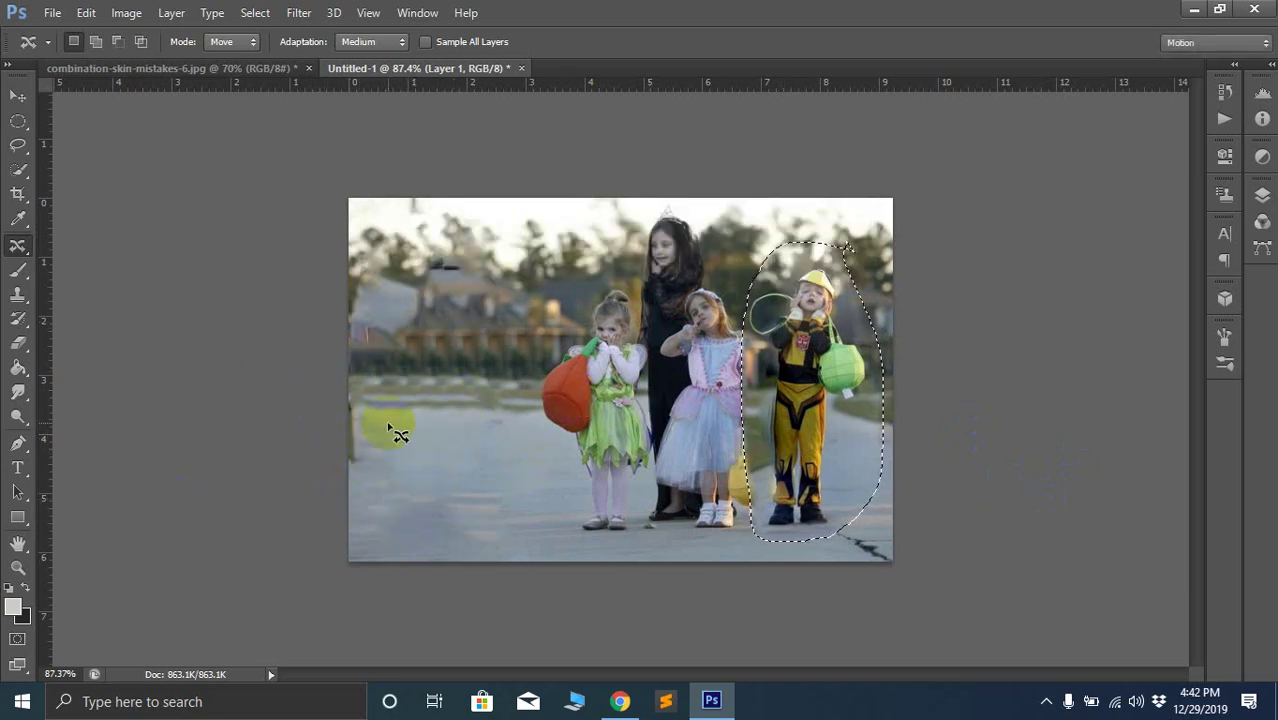
left_click(798, 437)
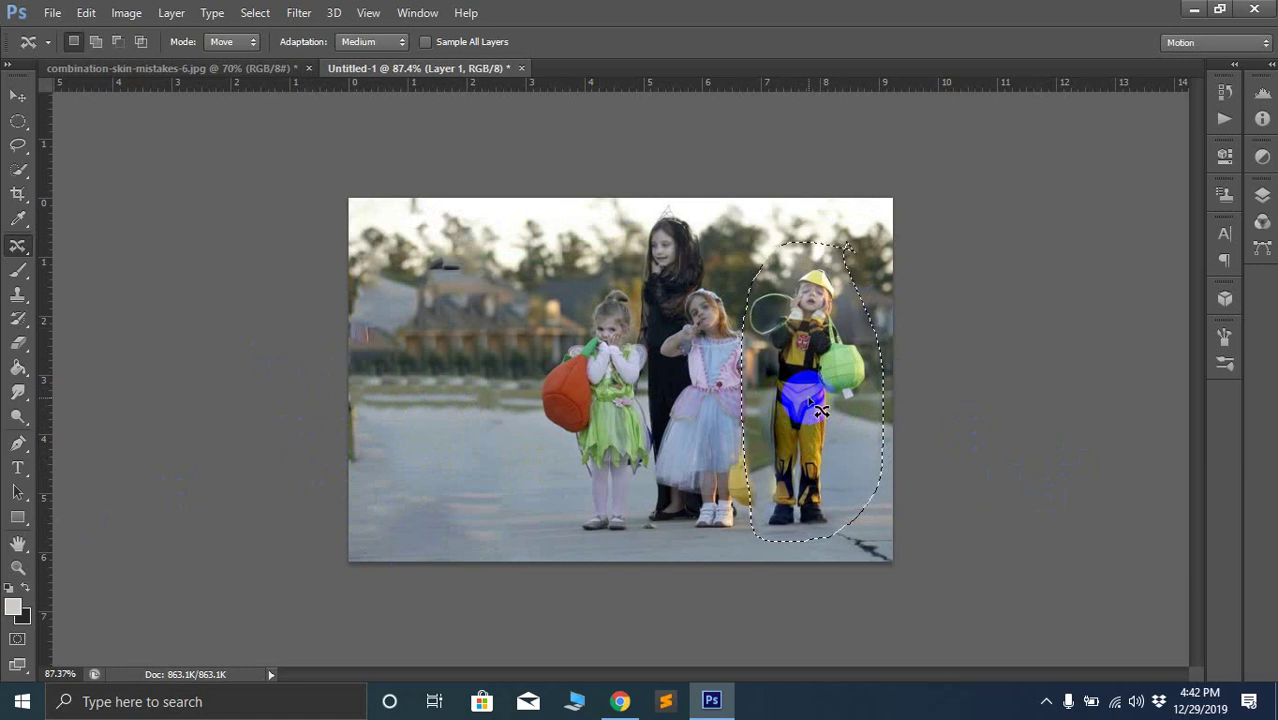
Move the selected yellow-costume child back across the photo onto the road left of the girl in green using Content-Aware Move
left_click_drag(801, 395, 463, 395)
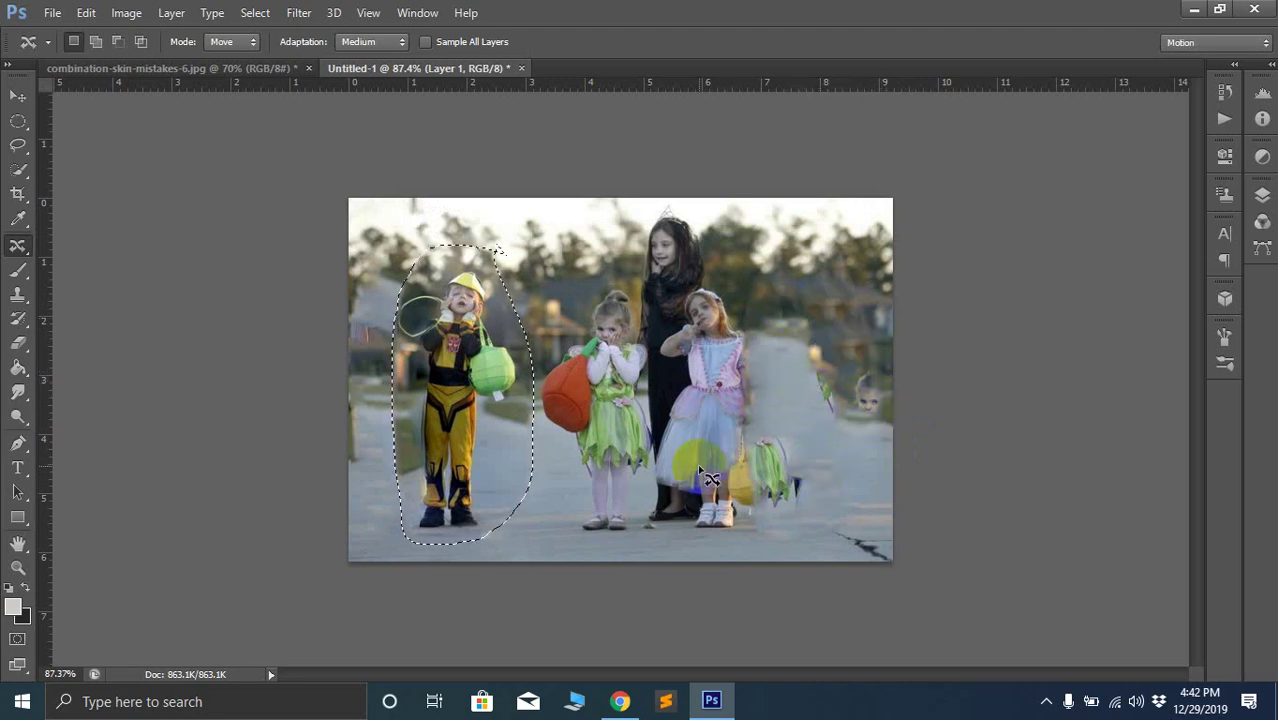
scroll(697, 463, "down", 2)
scroll(450, 398, "up", 3)
scroll(447, 397, "up", 2)
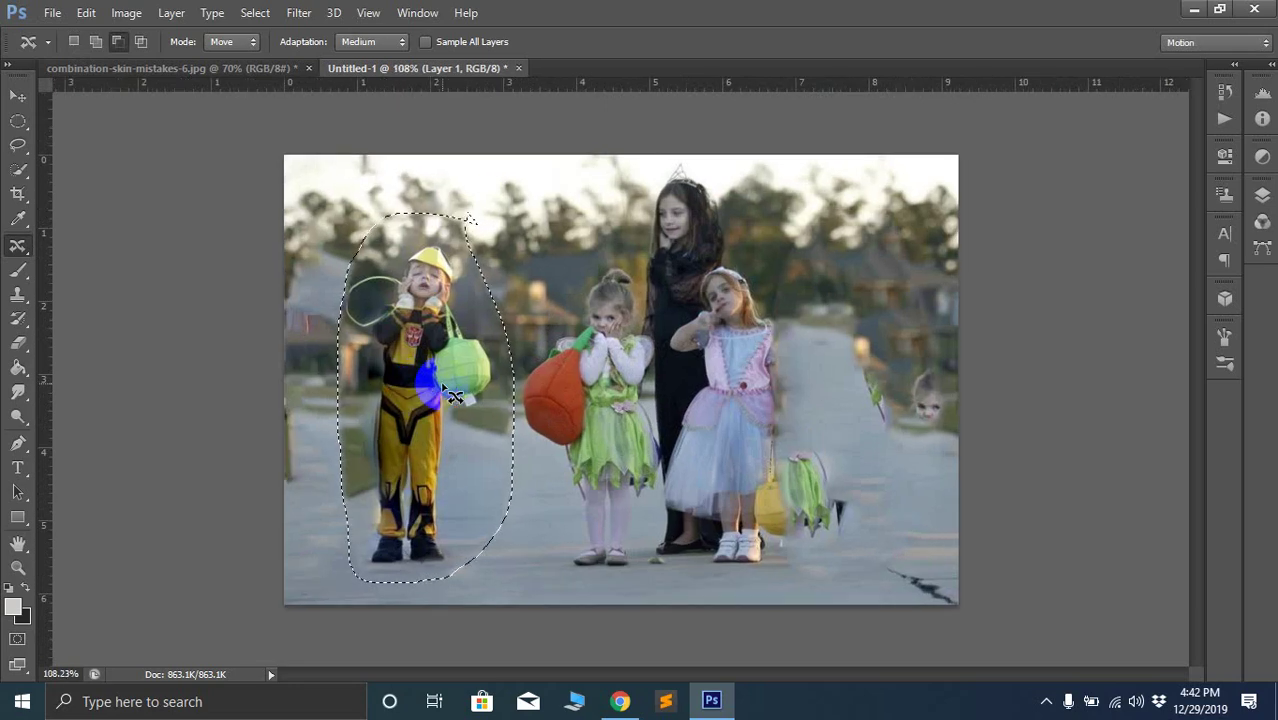
scroll(459, 390, "down", 2)
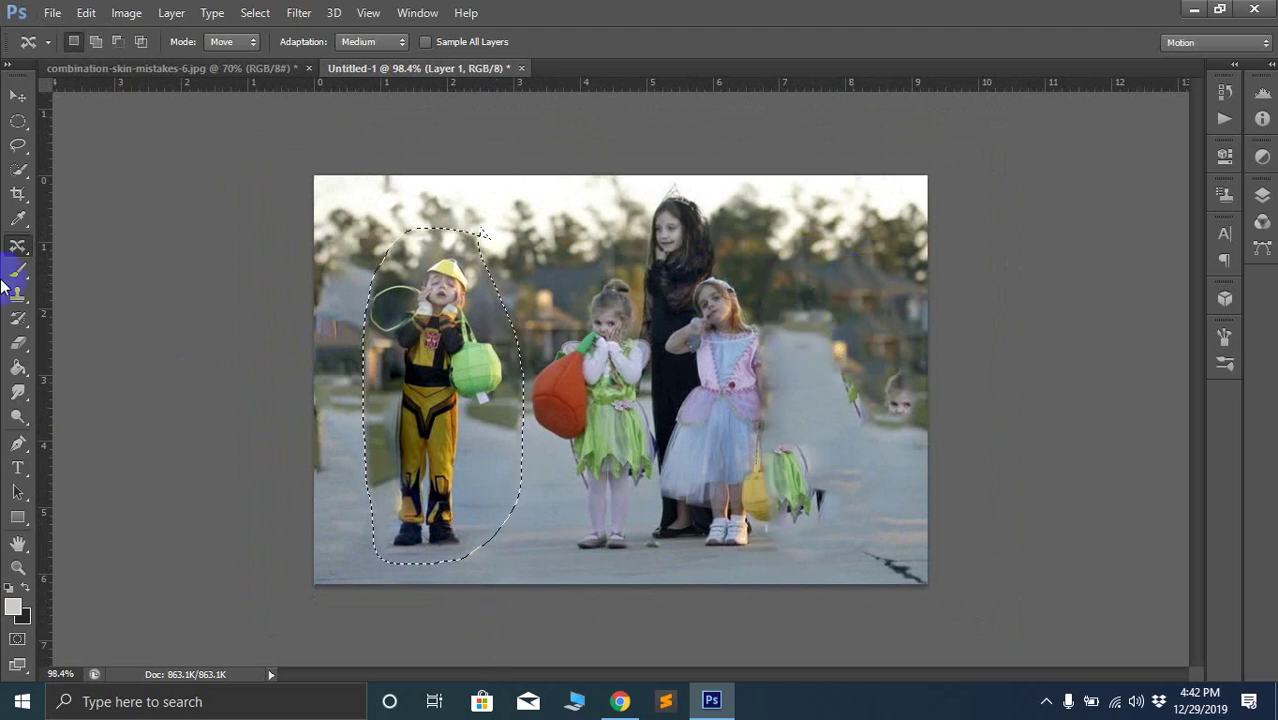
Activate the Red Eye Tool, and switch to Chrome to search Google for "red eye photo"
right_click(16, 246)
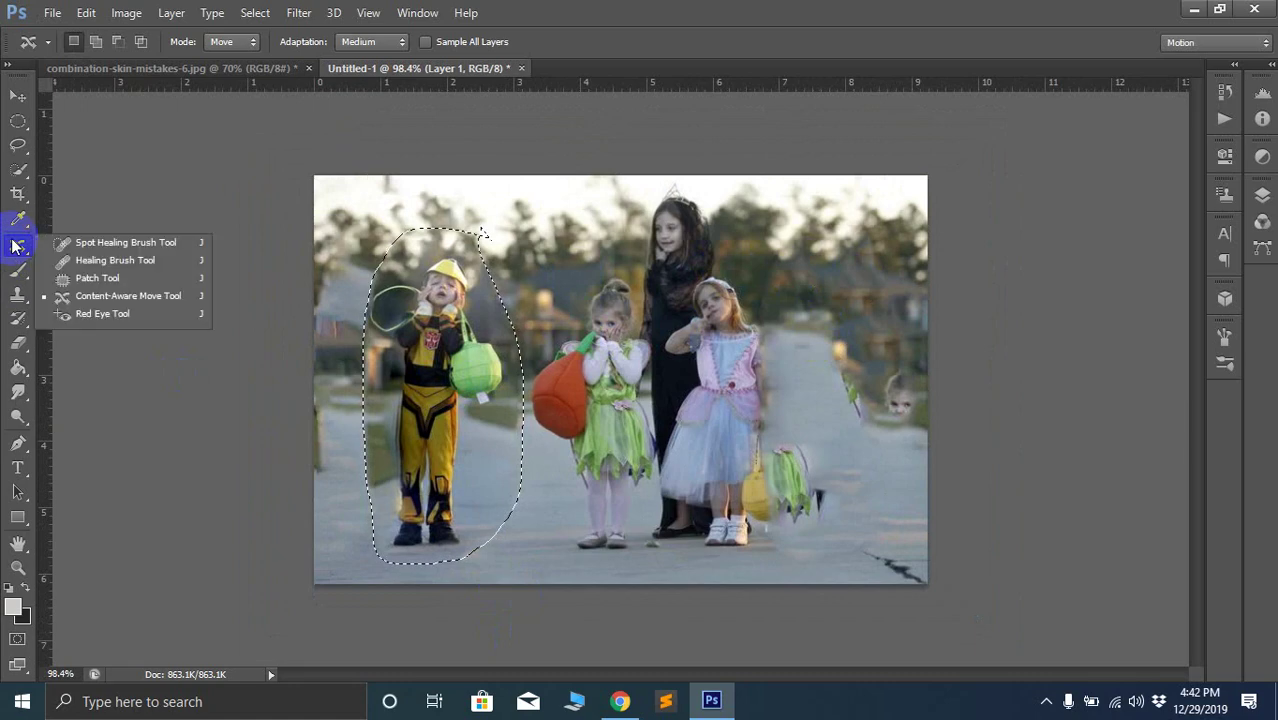
left_click(102, 313)
left_click(620, 701)
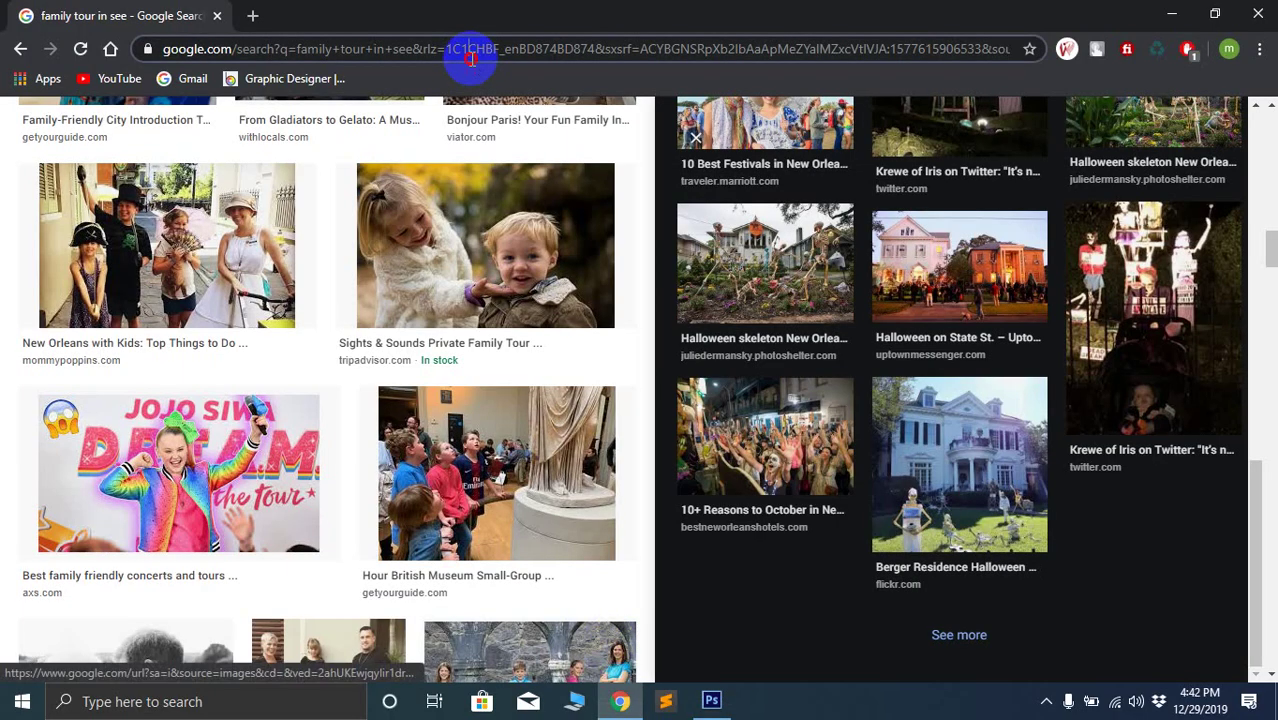
left_click(469, 58)
key("BackSpace")
type("red")
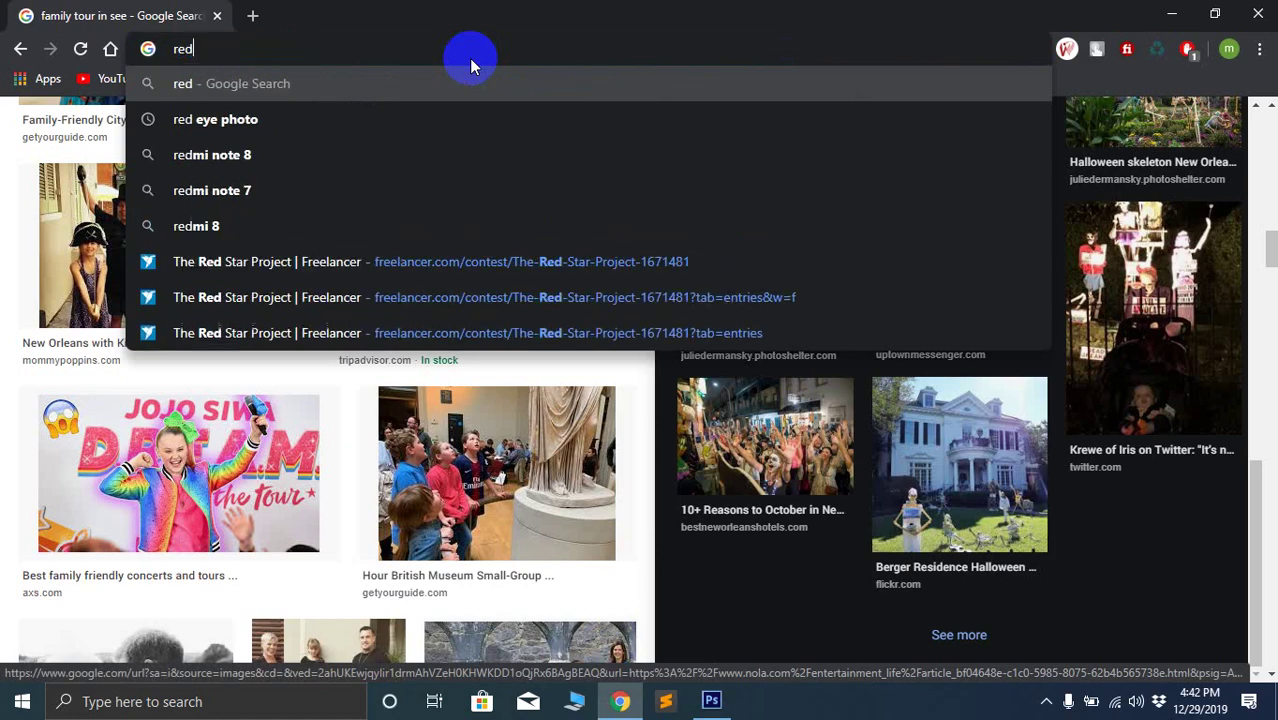
left_click(440, 115)
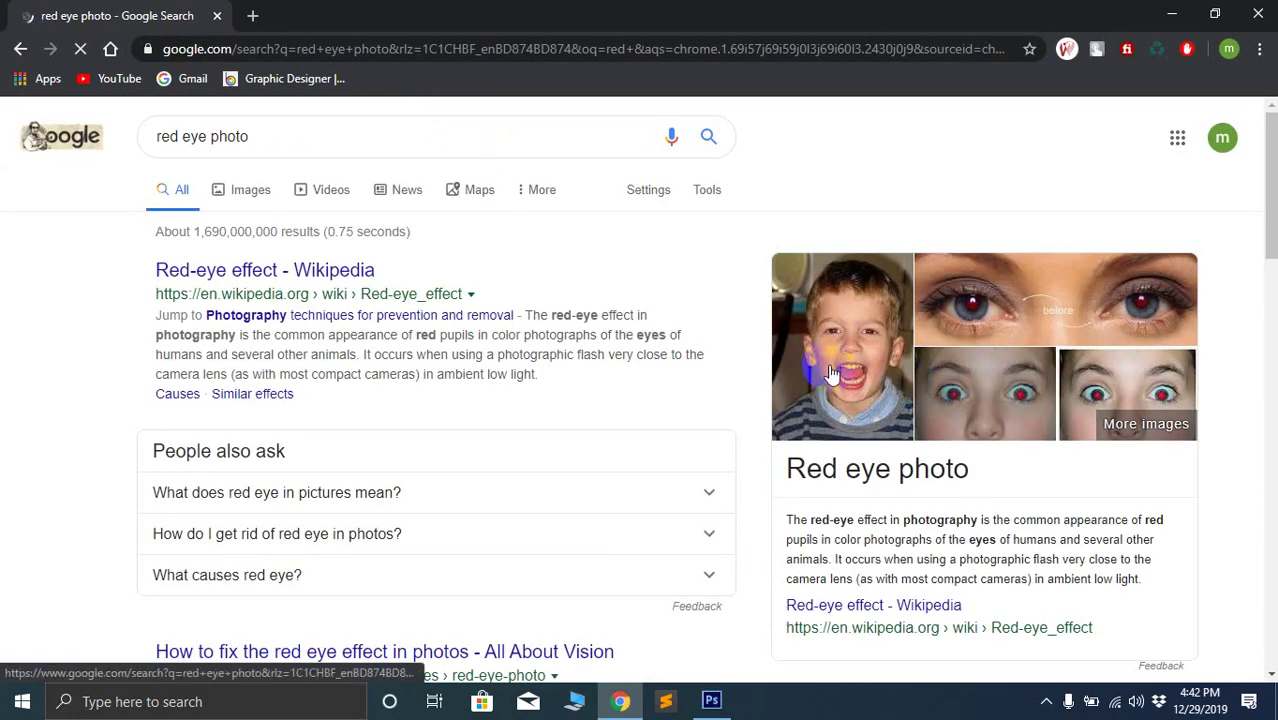
Open the image results and copy the makeup.pho.to close-up of two red eyes labelled "before"
left_click(807, 462)
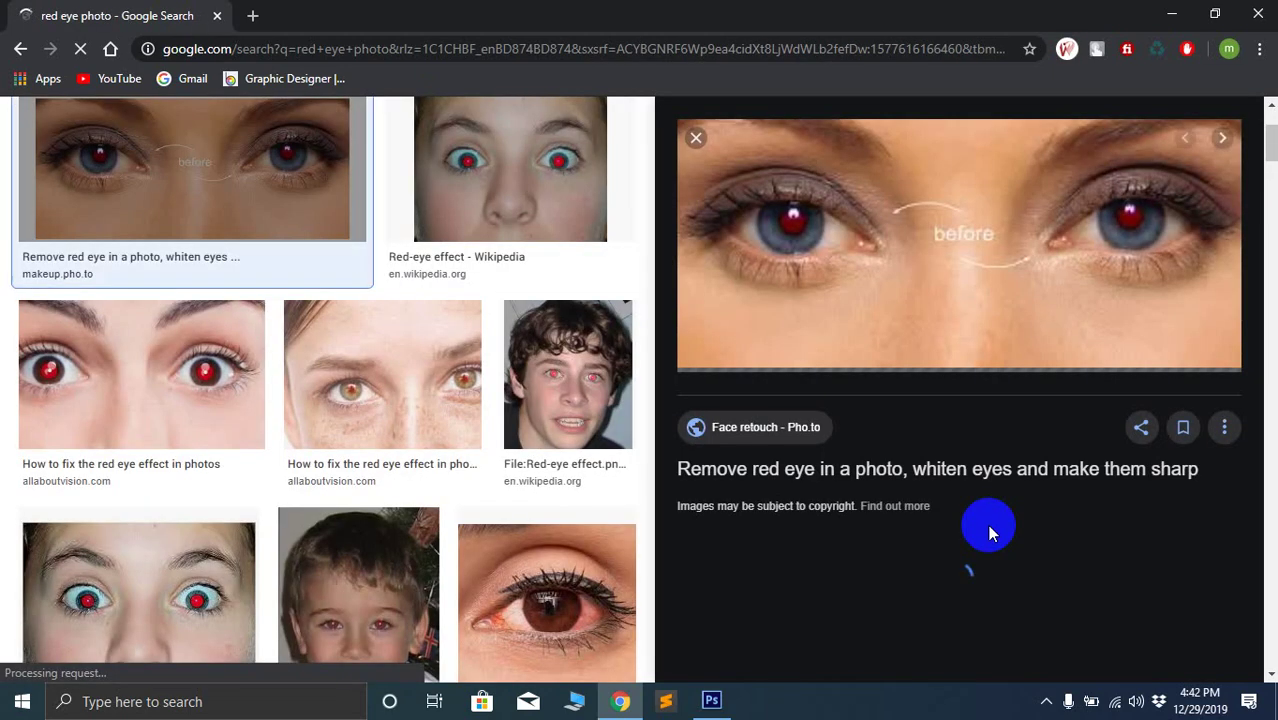
left_click(1223, 137)
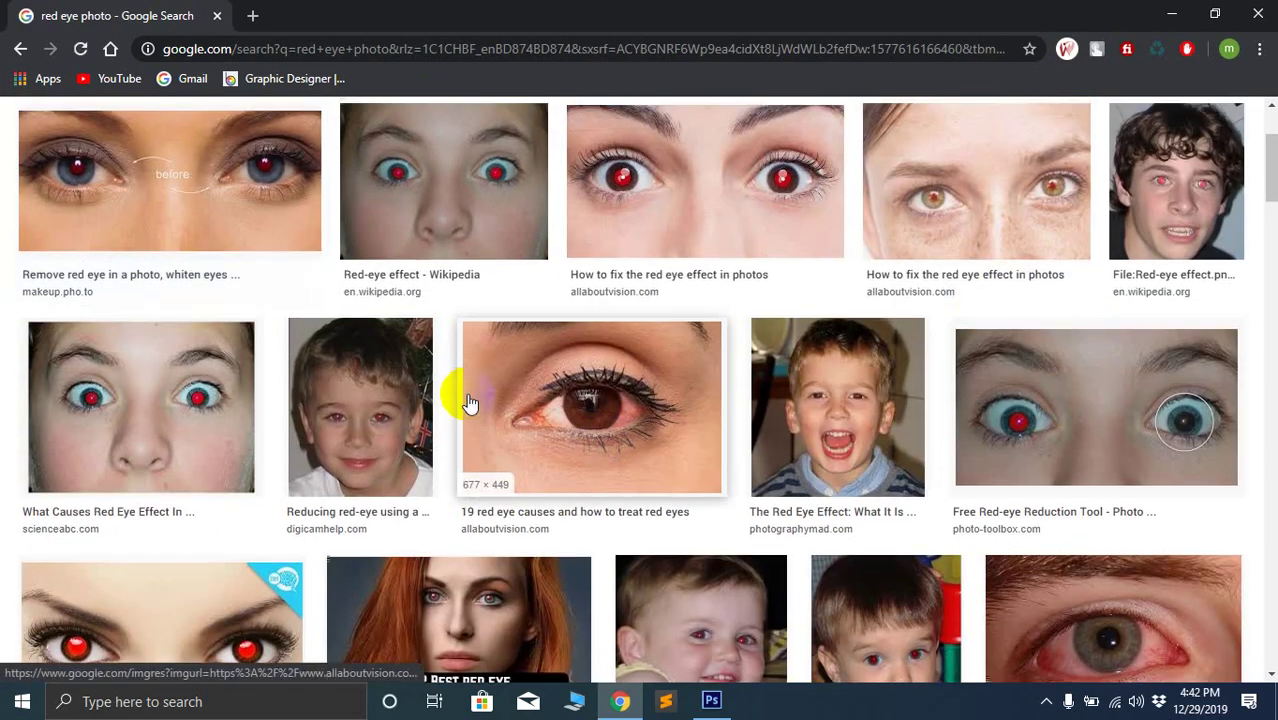
scroll(350, 380, "up", 3)
left_click(237, 364)
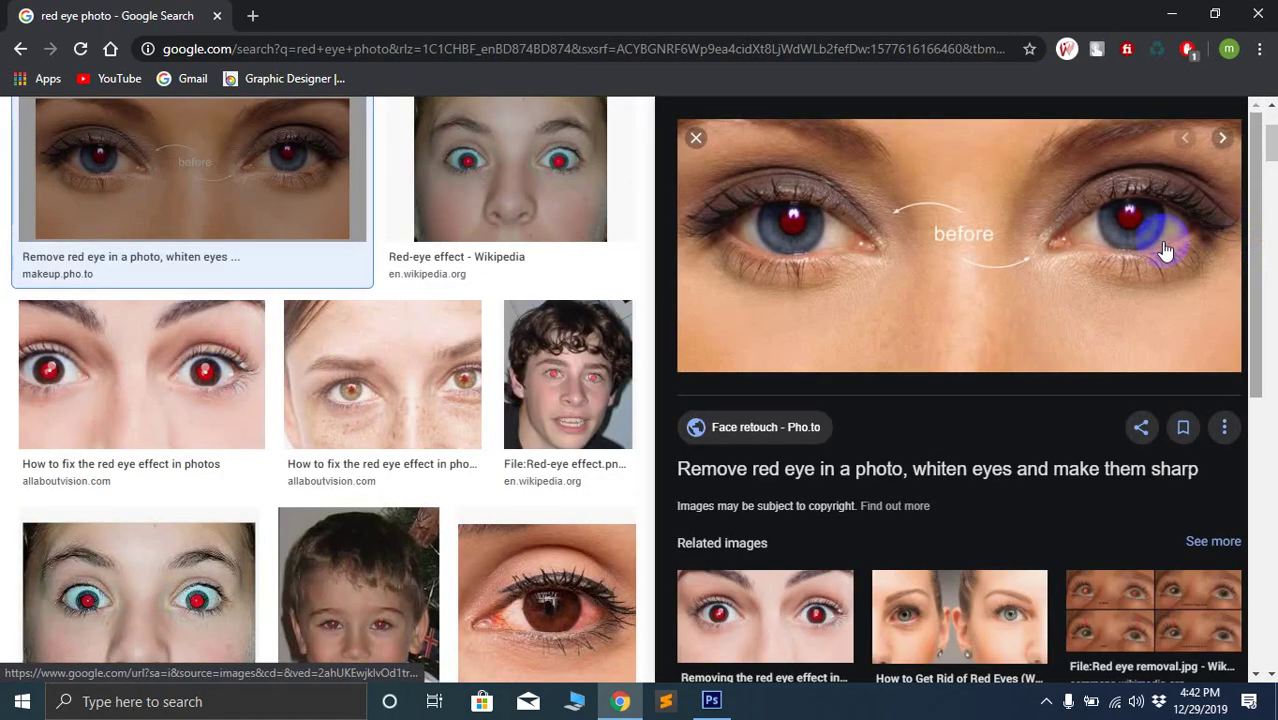
right_click(906, 186)
left_click(970, 400)
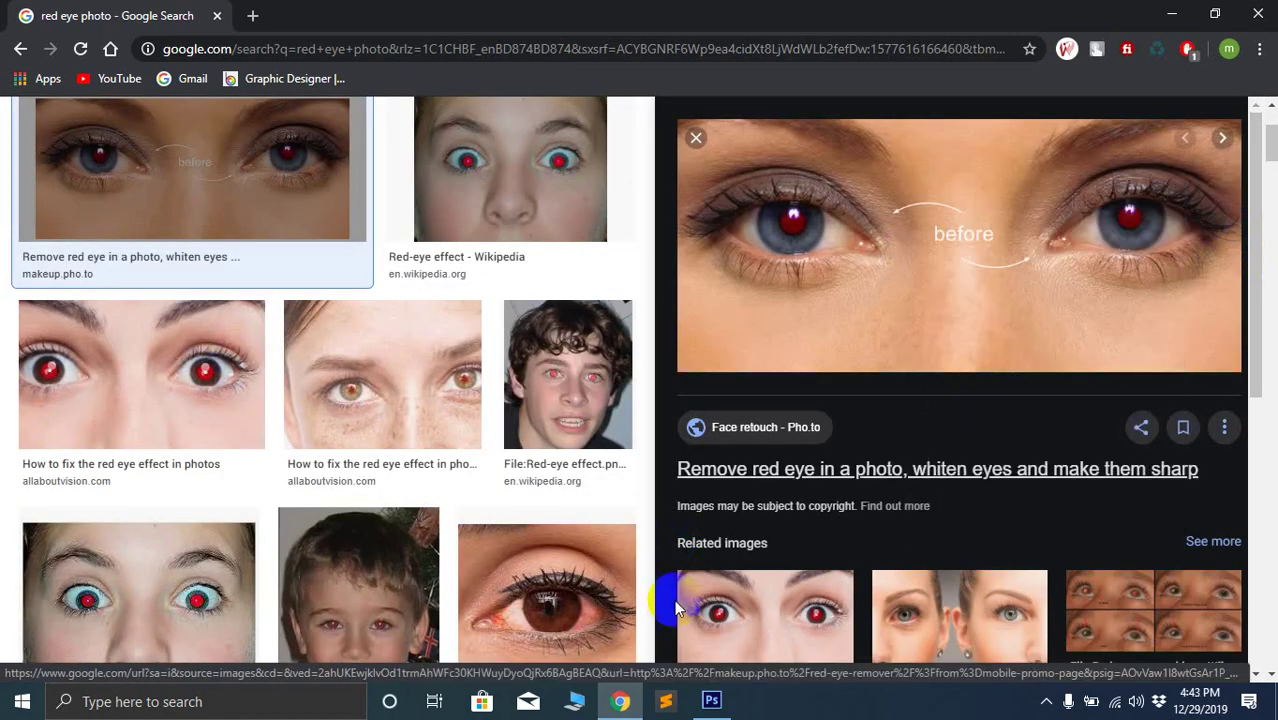
Switch to Photoshop, create a new document with the offered settings, and paste the copied eye picture into it
left_click(712, 701)
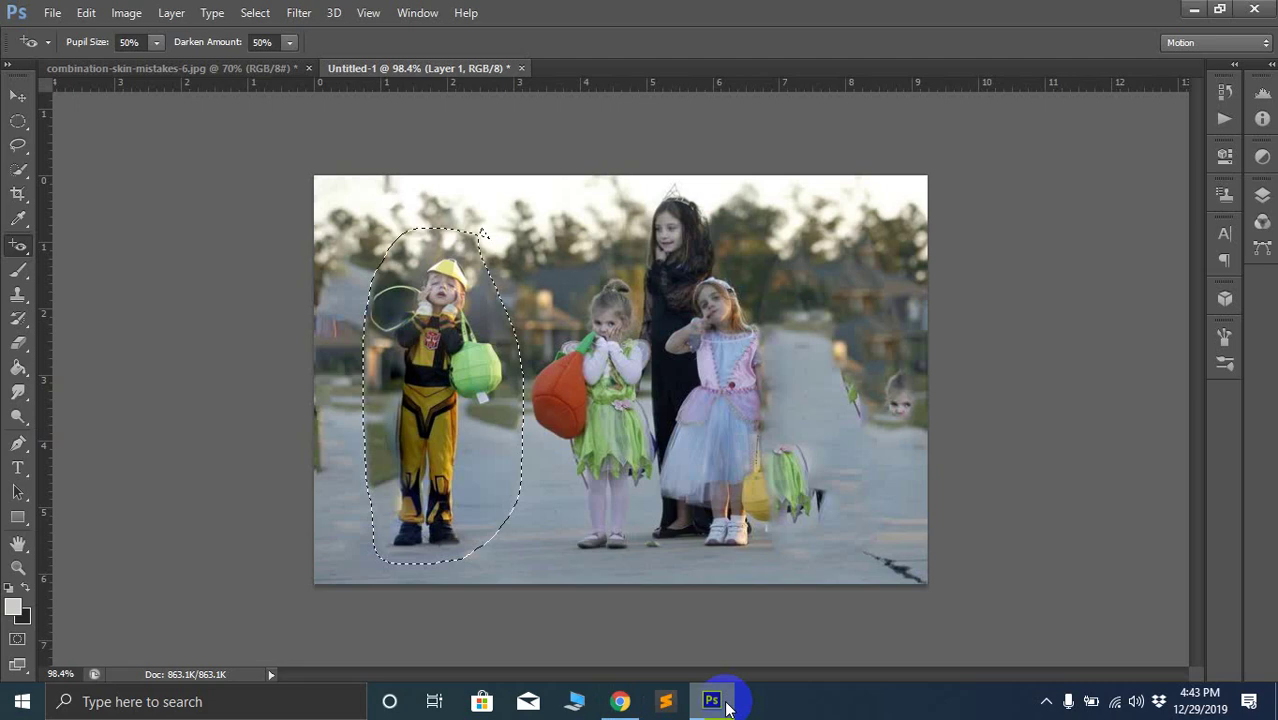
key("ctrl+n")
key("Return")
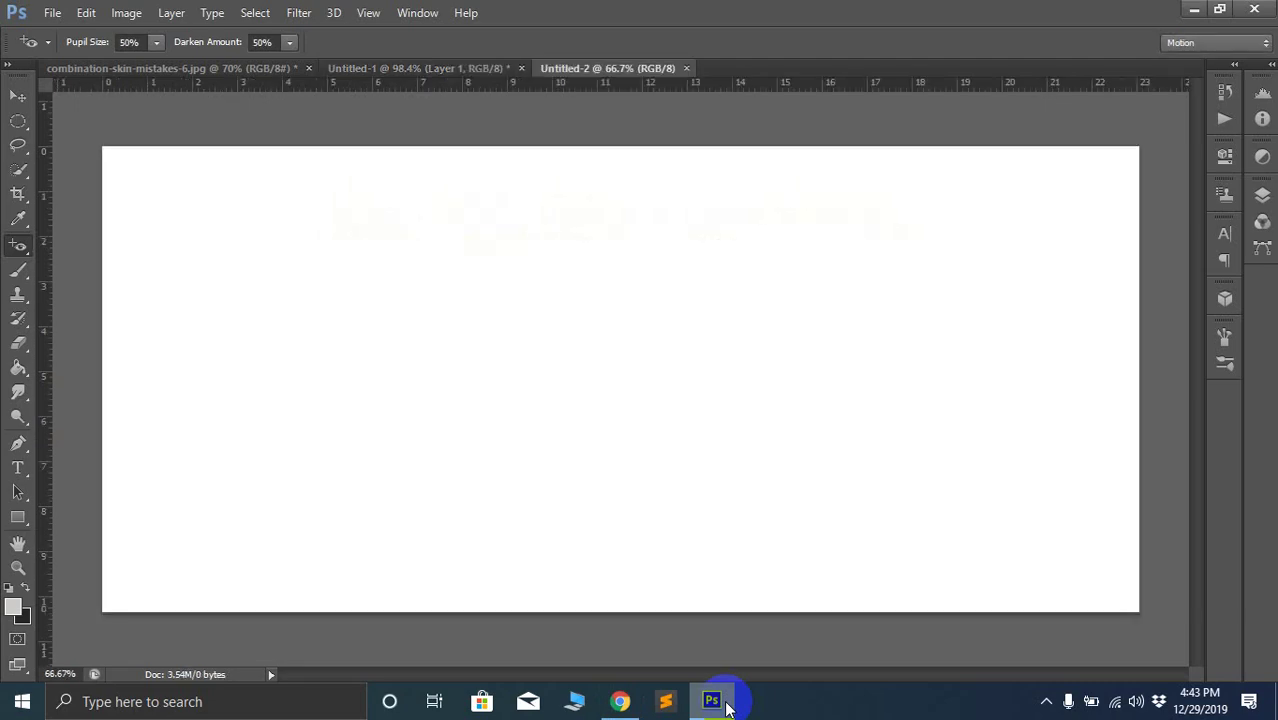
key("ctrl+v")
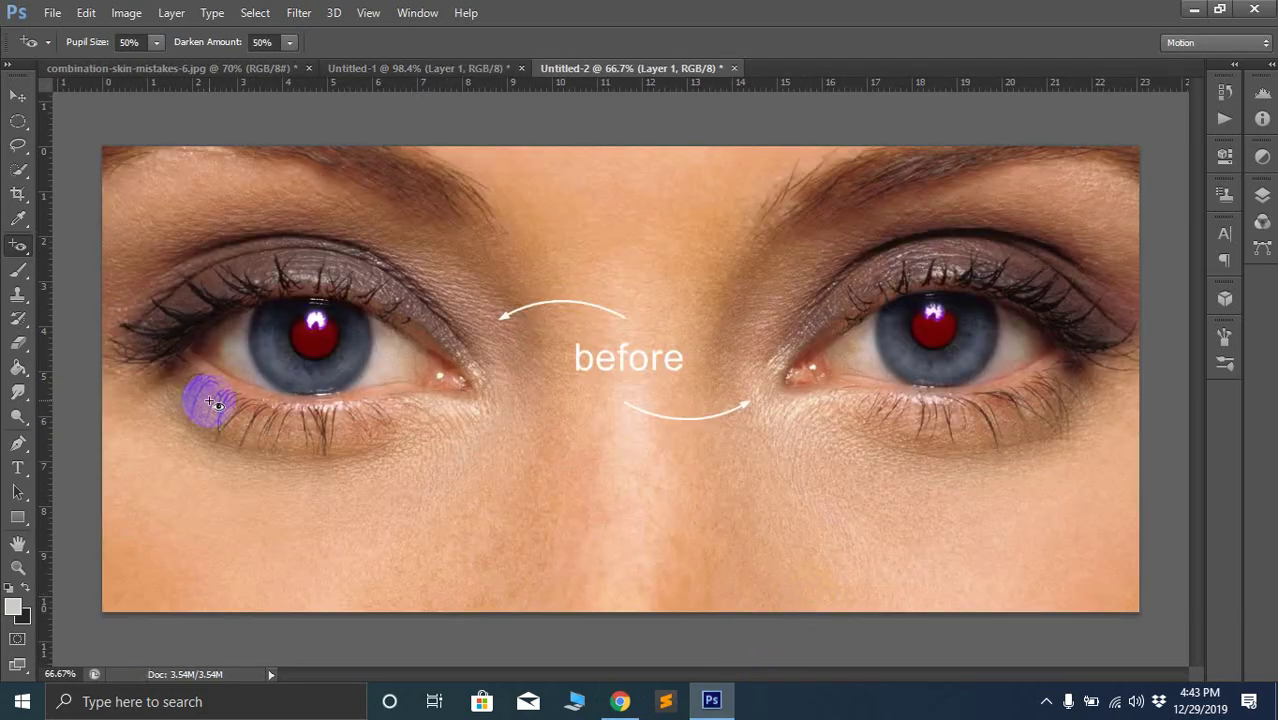
Remove the red from the left eye's pupil with the Red Eye Tool at 50% pupil size and 50% darken amount
scroll(330, 360, "up", 4)
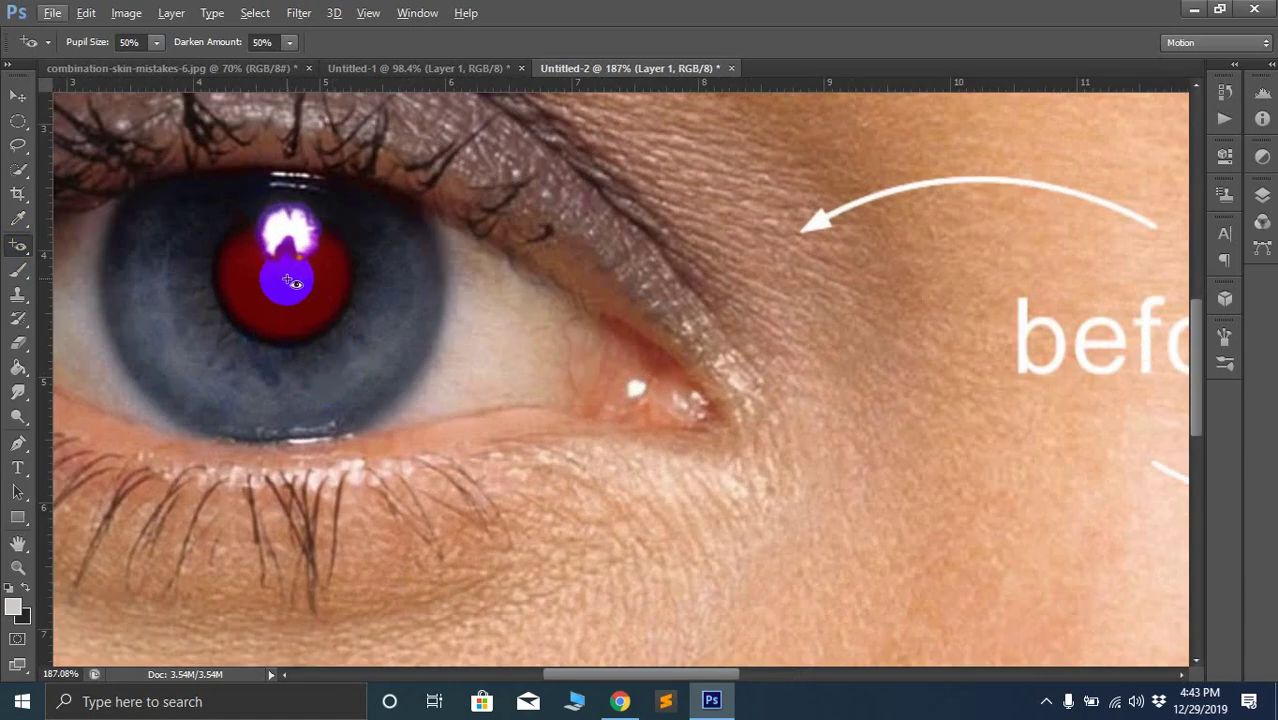
left_click(1088, 494)
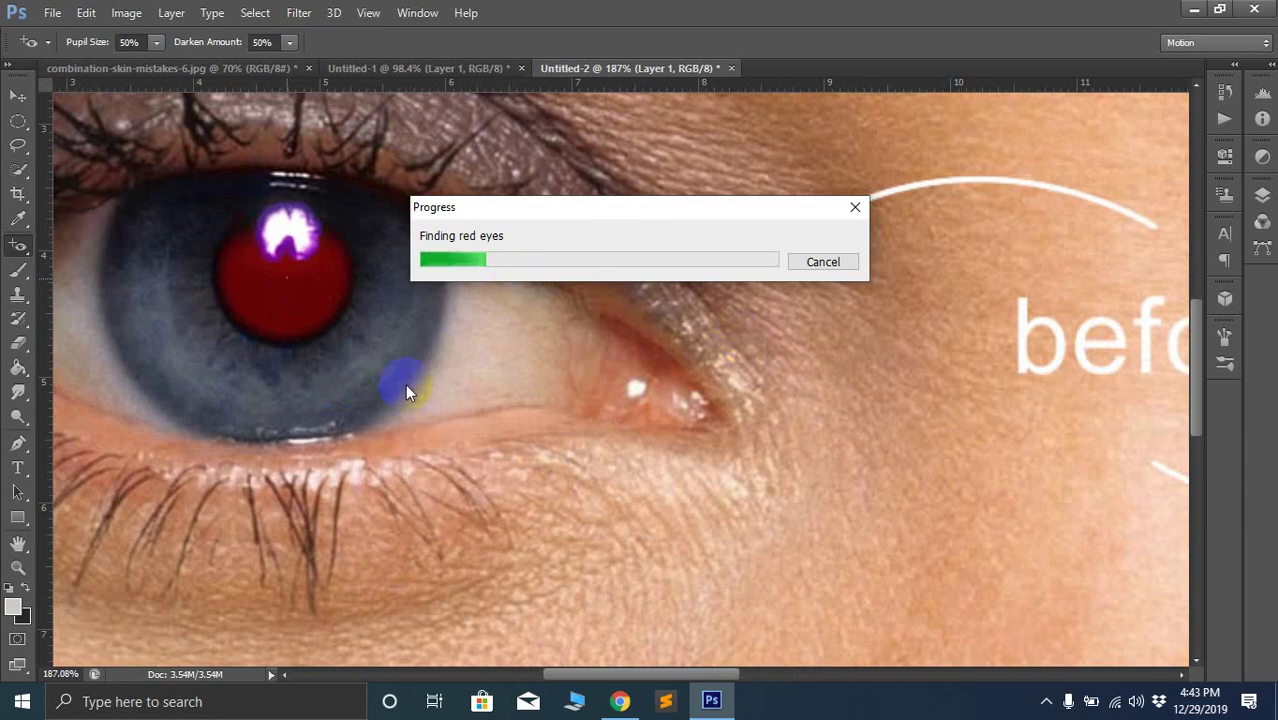
left_click_drag(693, 214, 713, 191)
left_click(633, 330)
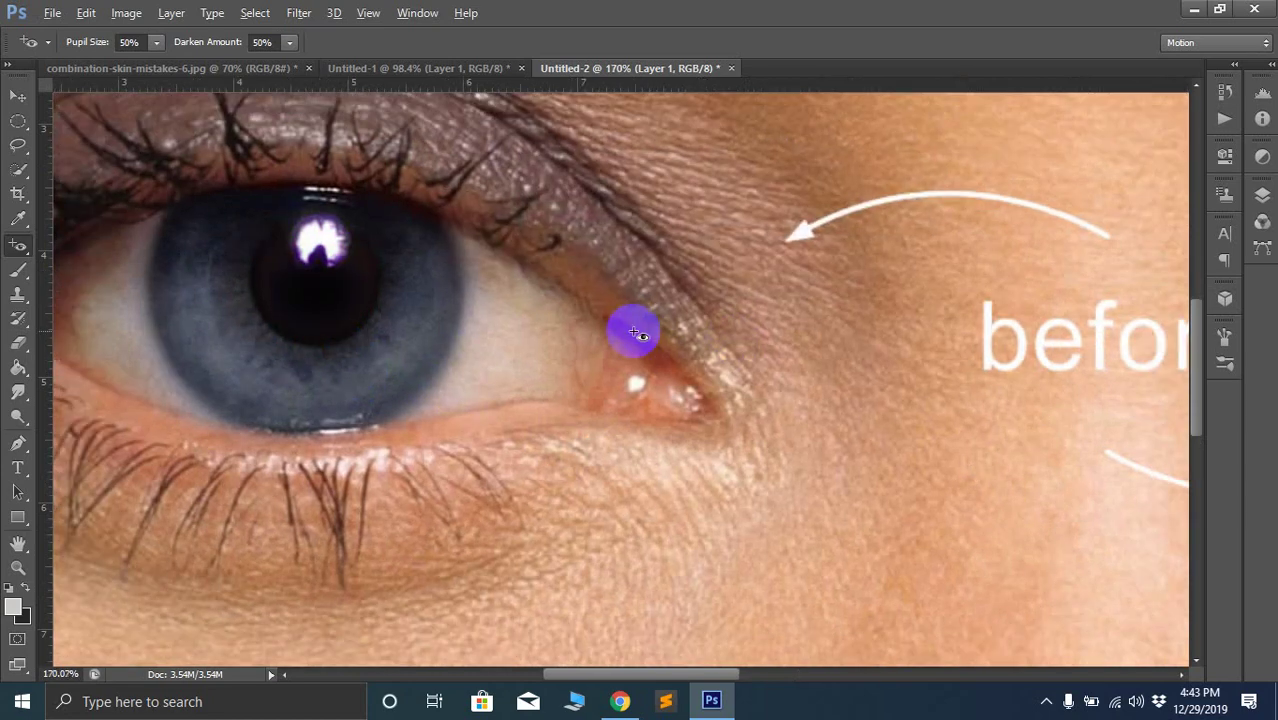
Remove the red from the right eye's pupil with the Red Eye Tool and compare both eyes in the whole picture
scroll(633, 331, "down", 5)
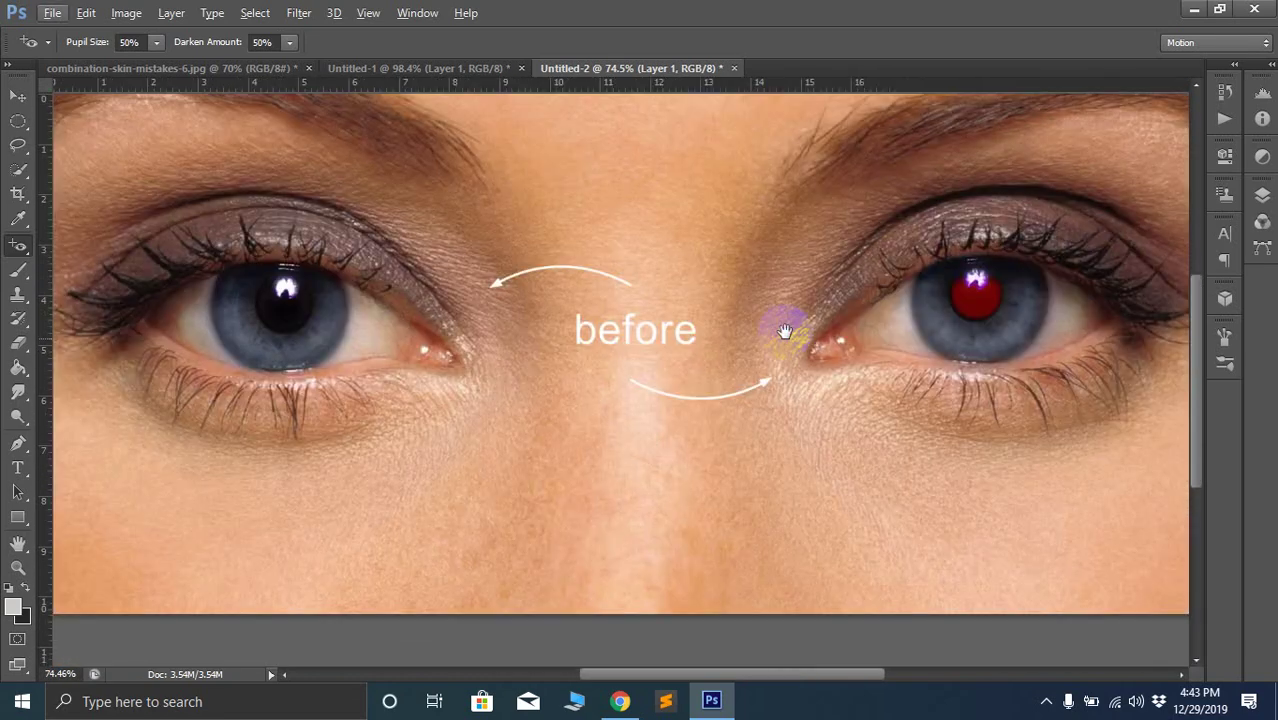
left_click(974, 306)
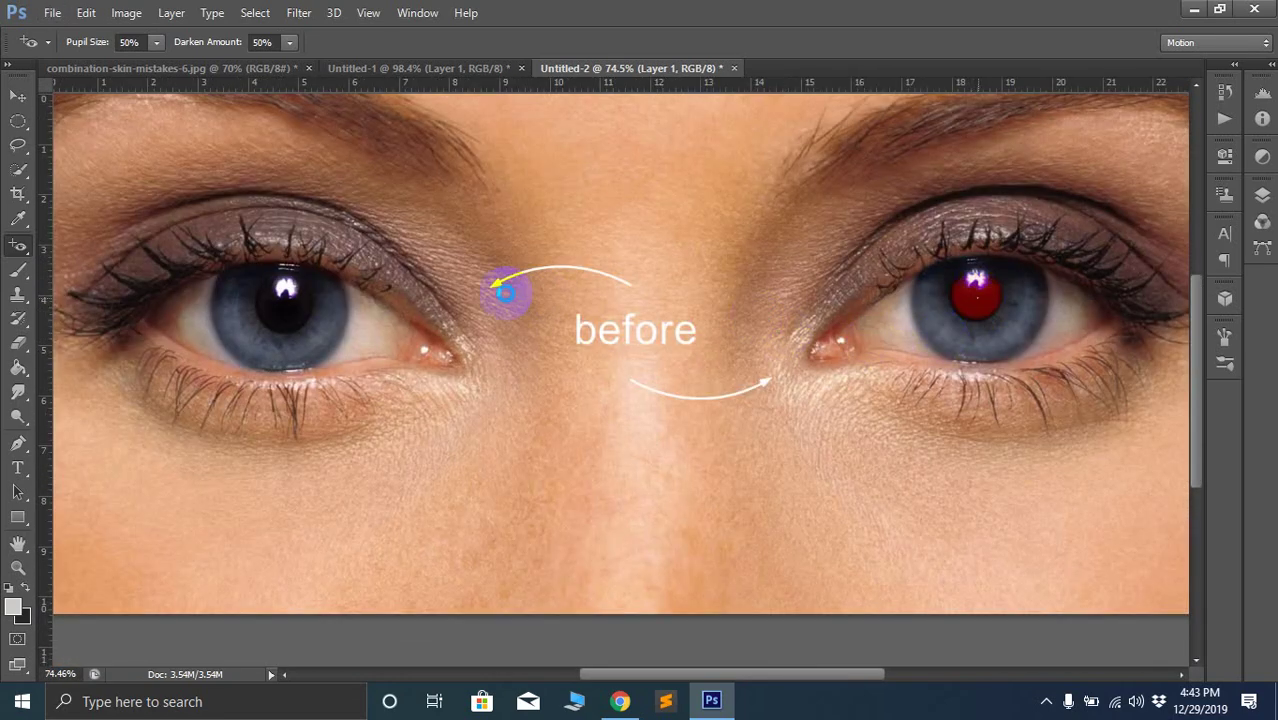
scroll(508, 293, "down", 4)
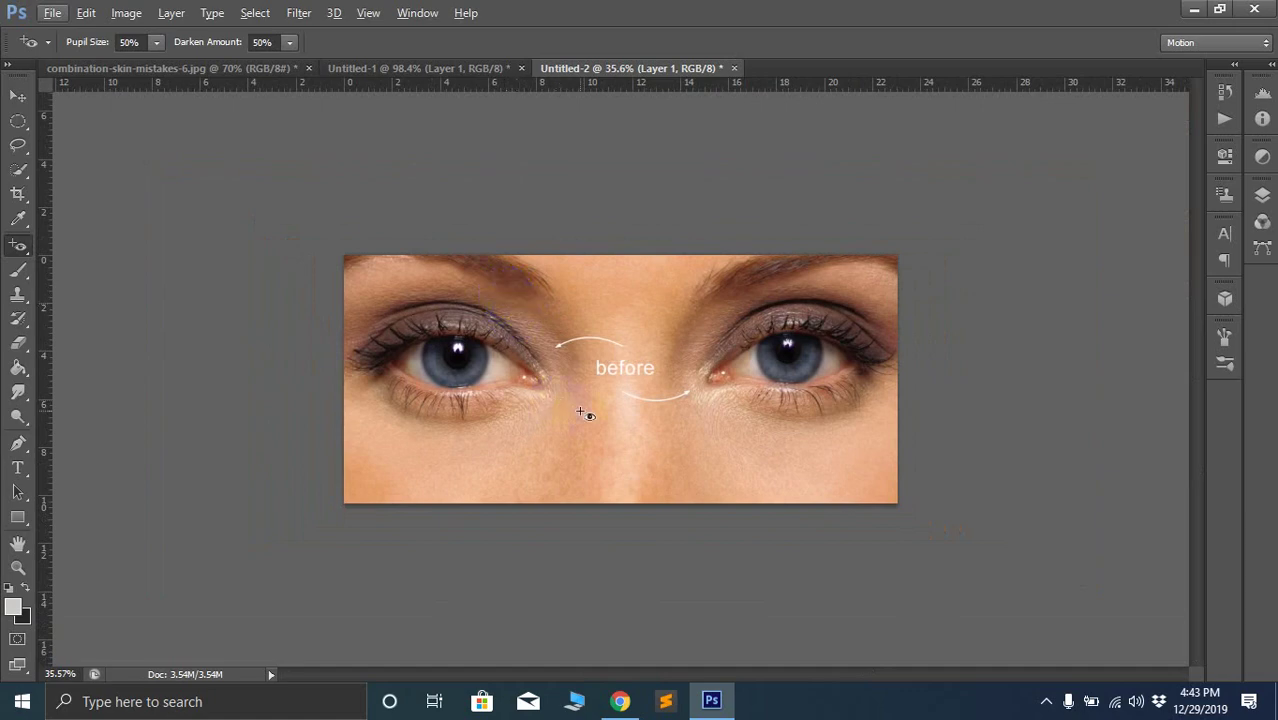
scroll(582, 412, "up", 3)
scroll(582, 412, "down", 1)
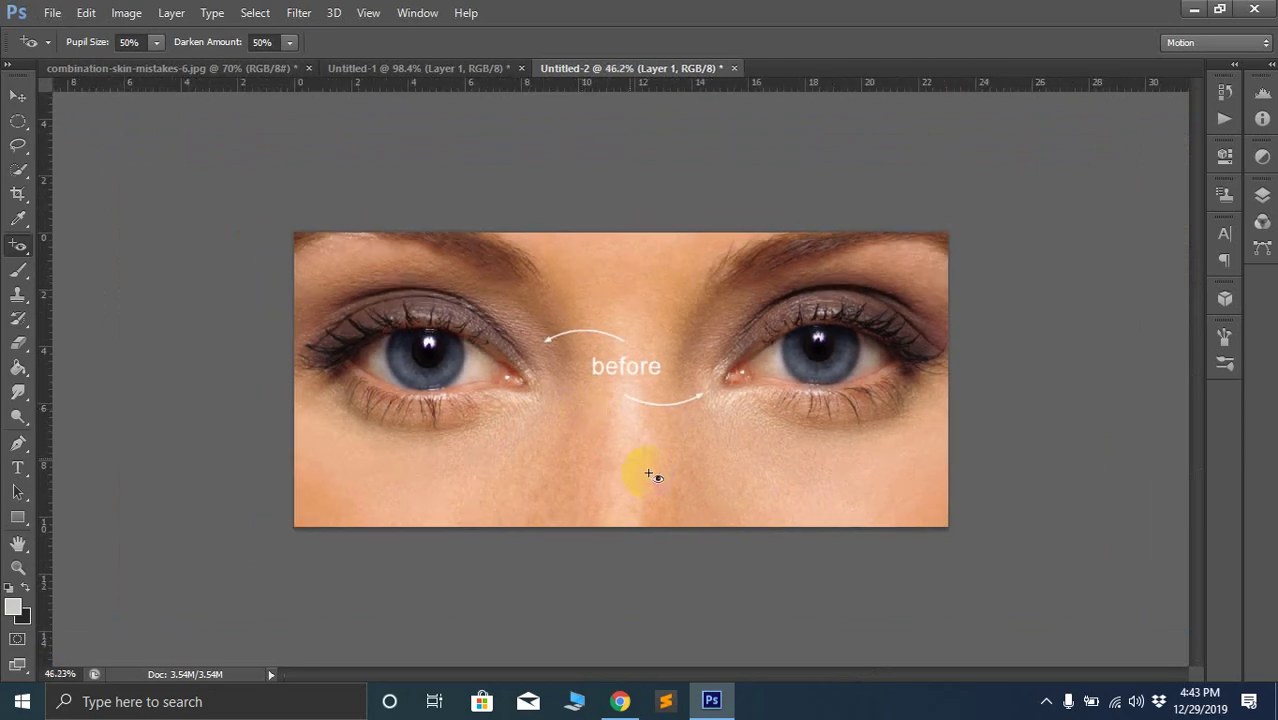
scroll(653, 471, "up", 2)
scroll(620, 450, "down", 2)
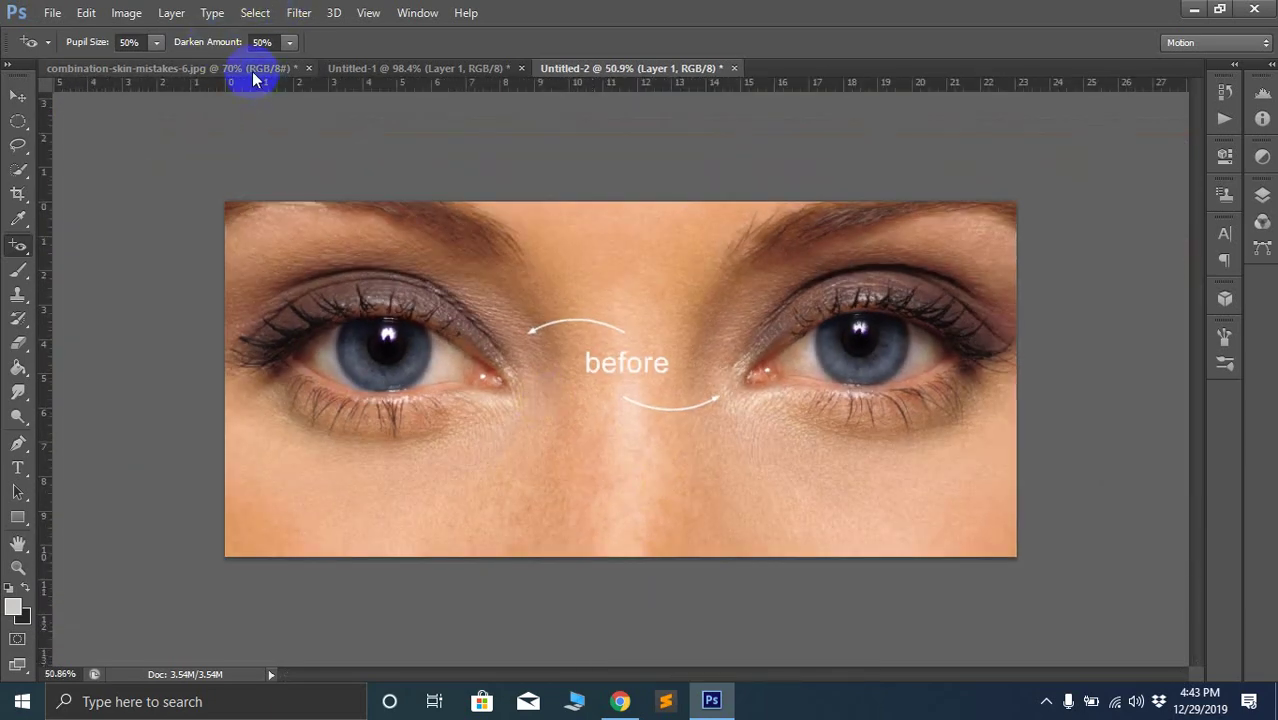
Go to combination-skin-mistakes-6.jpg and step back through the latest patch edits around the covered eye and nose
left_click(251, 69)
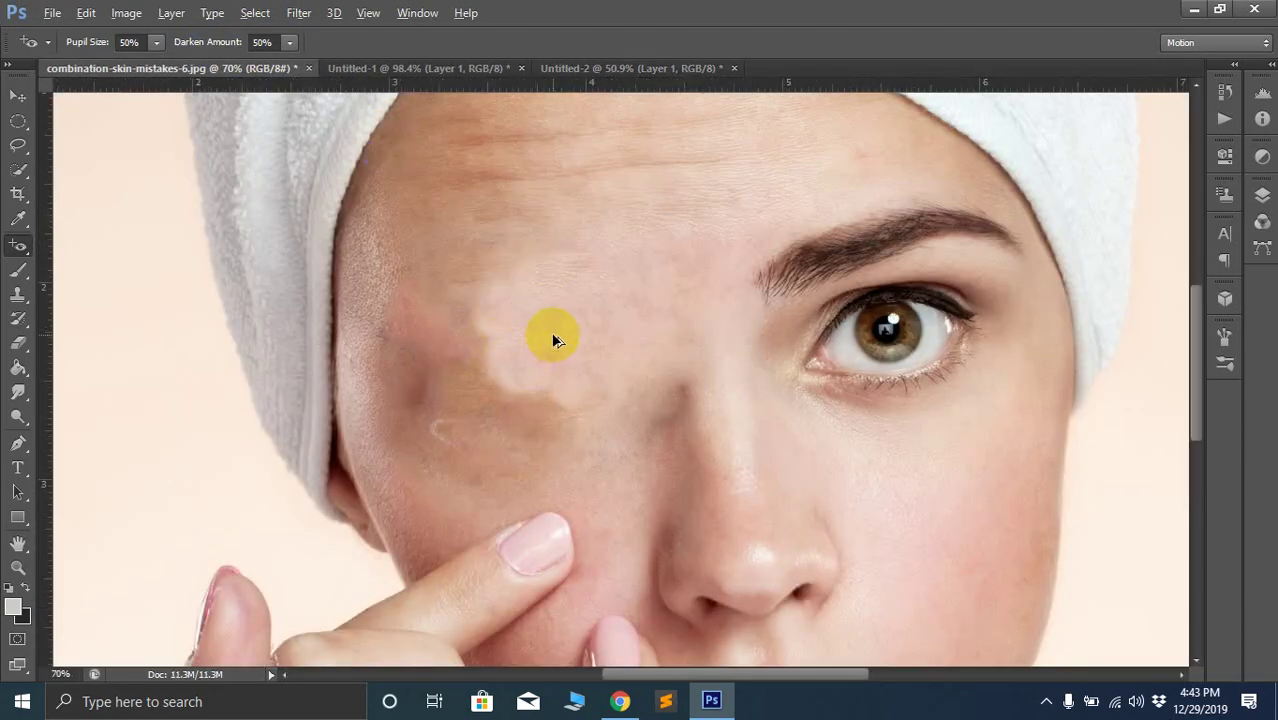
key("ctrl+alt+z")
key("ctrl+alt+z")
key("ctrl+alt+z")
key("ctrl+alt+z")
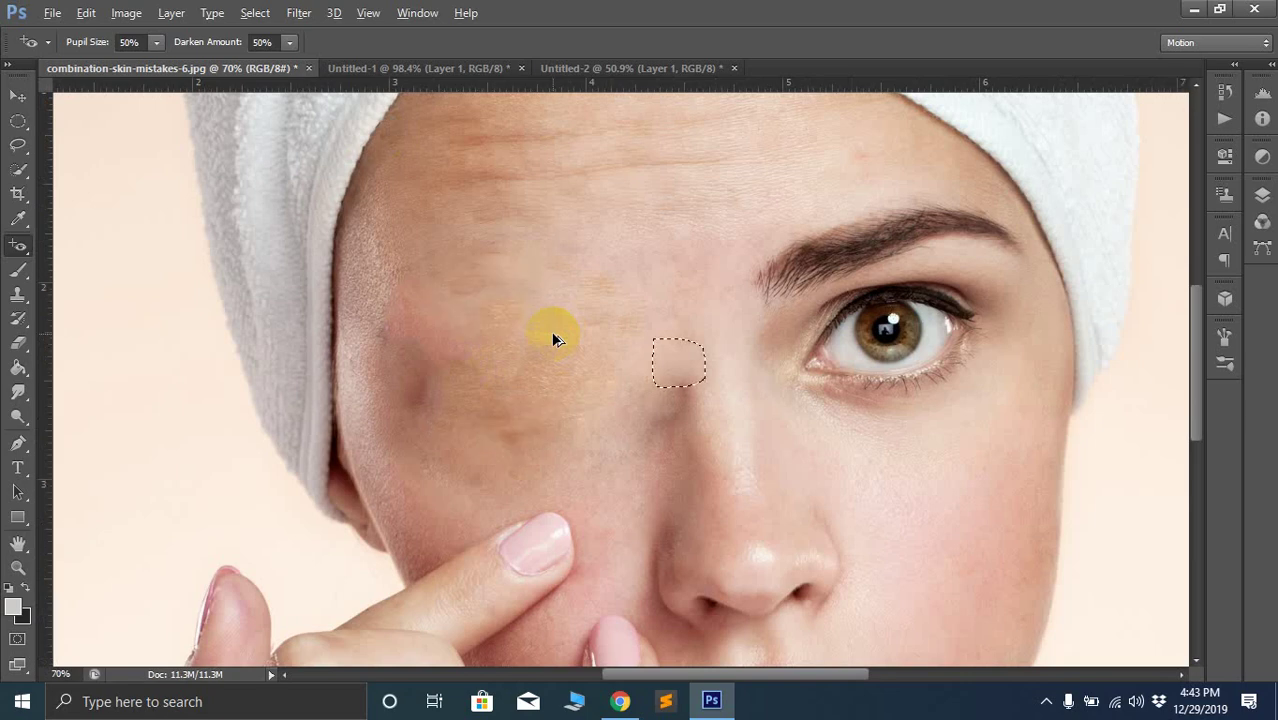
key("ctrl+alt+z")
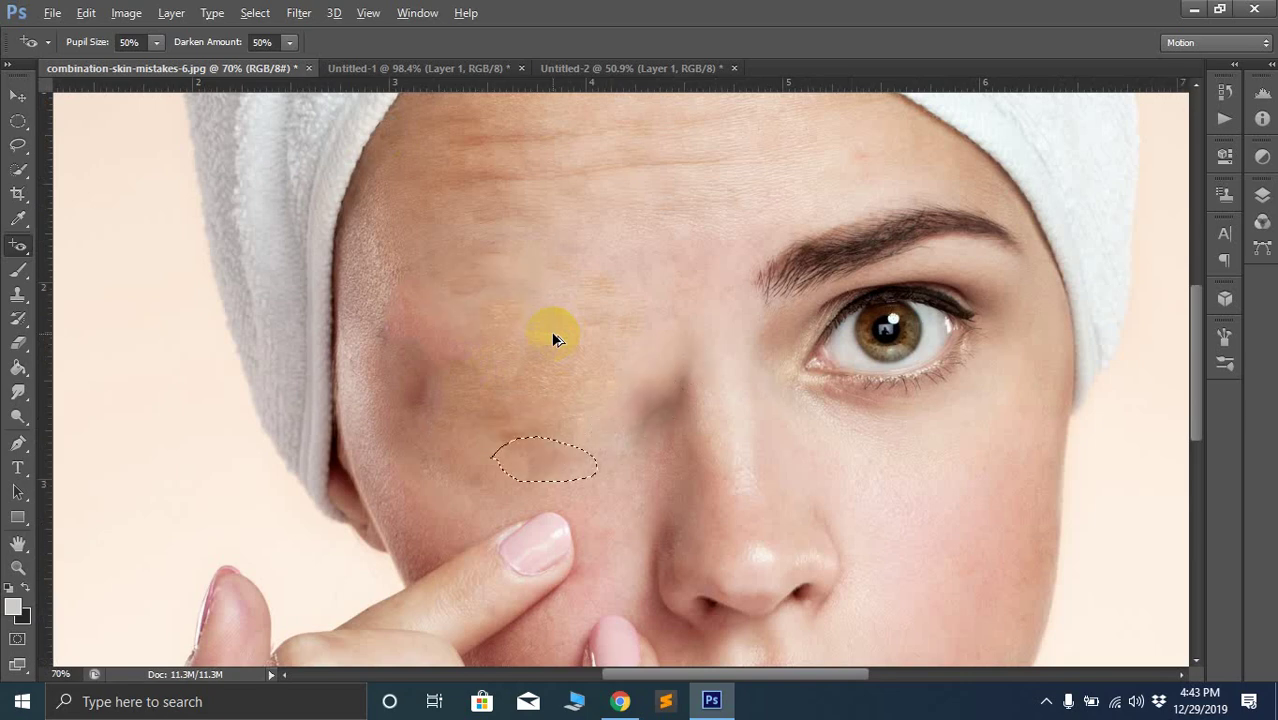
key("ctrl+alt+z")
key("ctrl+alt+z")
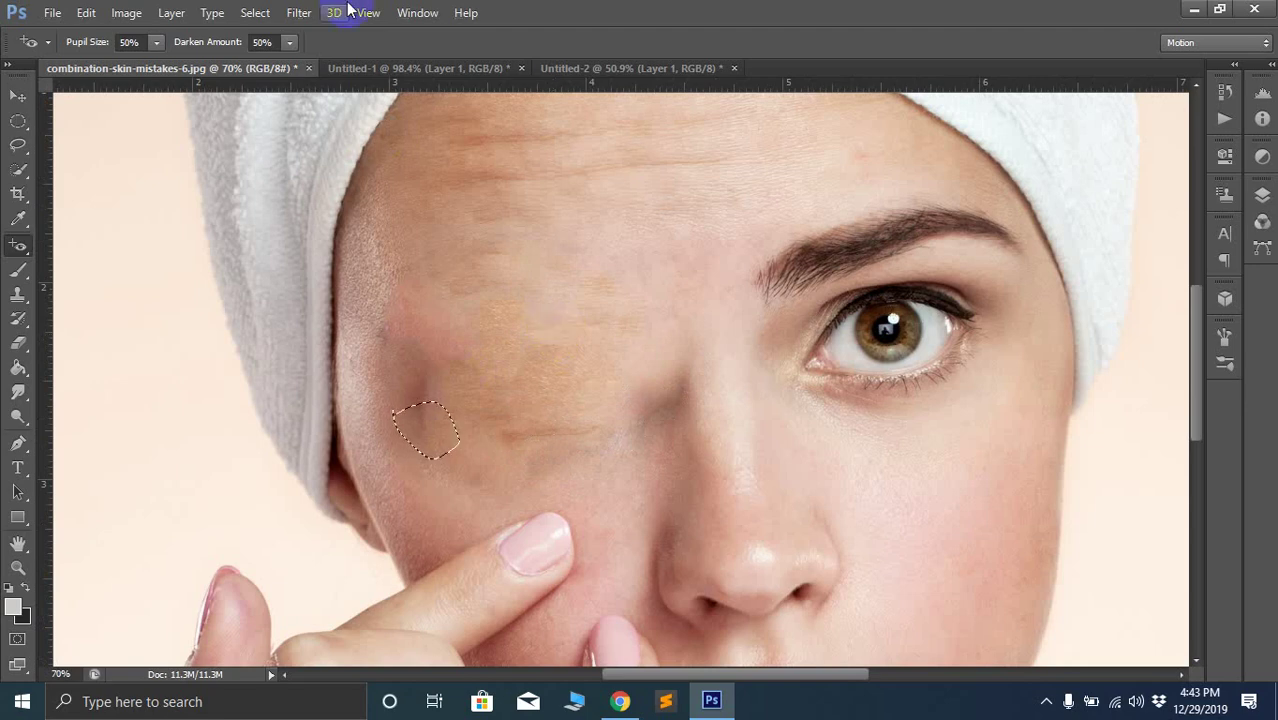
Switch to Chrome and search Google for "photo for retouching"
left_click(620, 701)
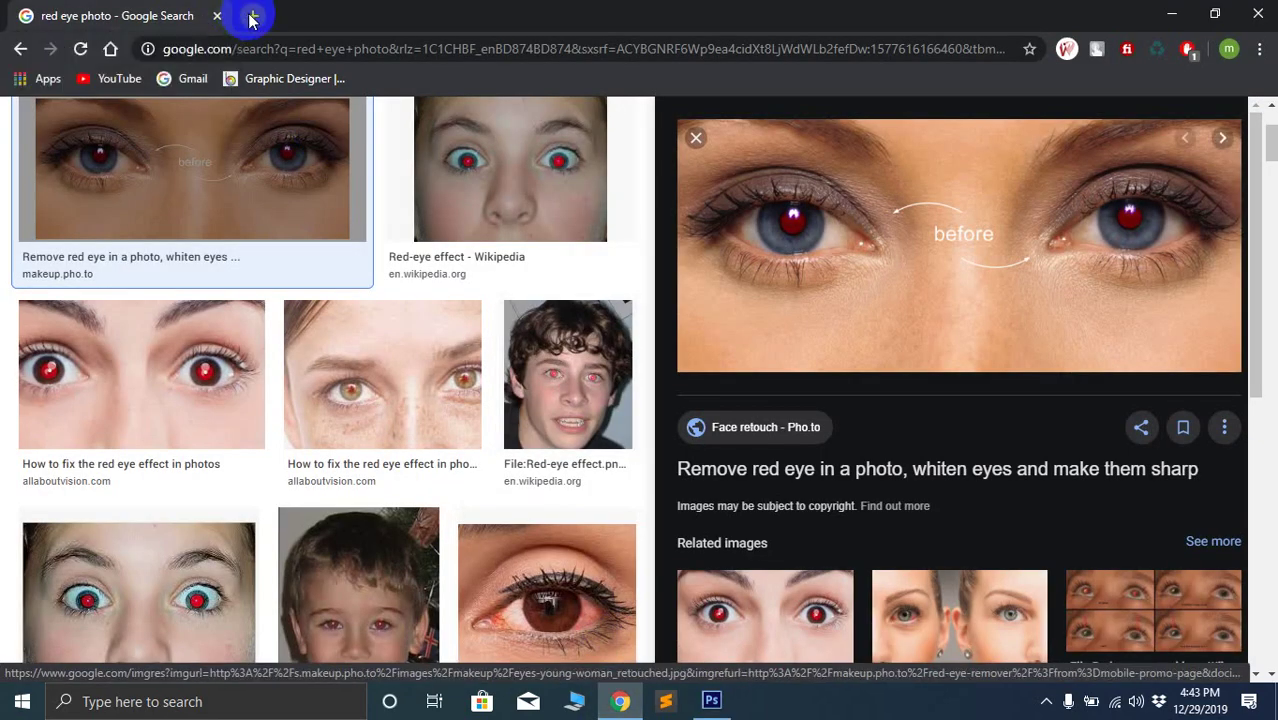
left_click(276, 52)
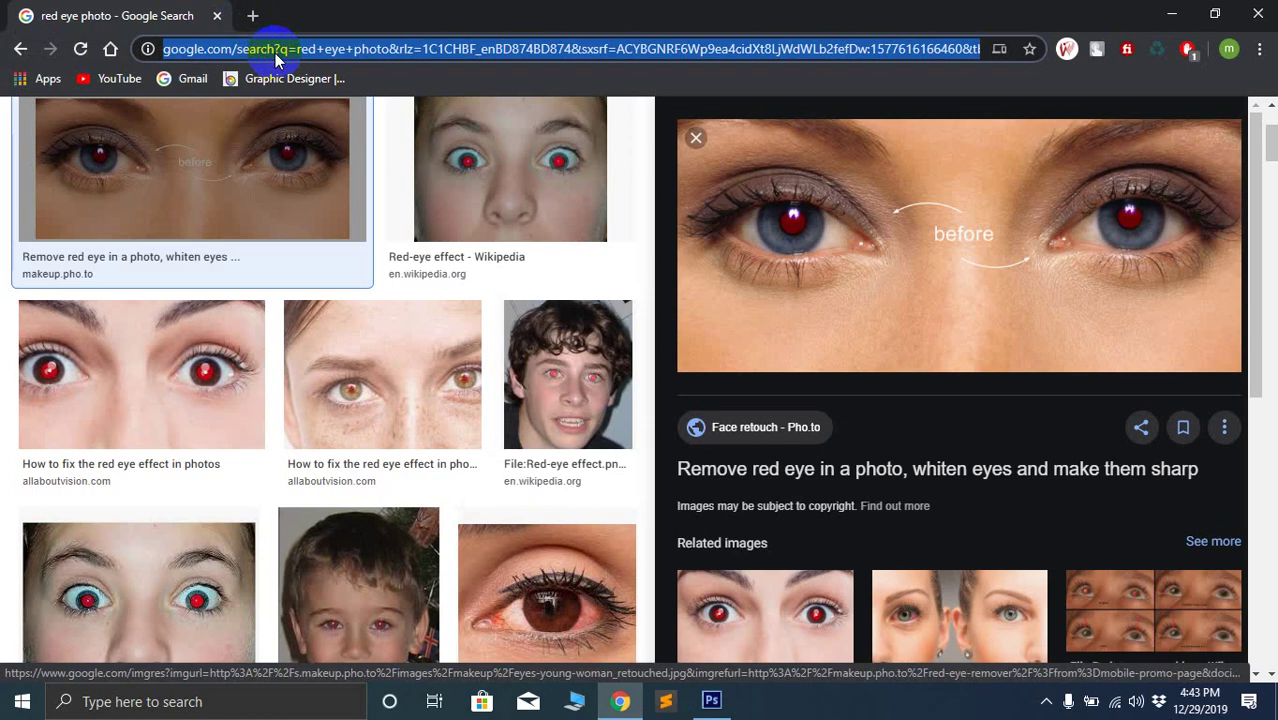
type("photo")
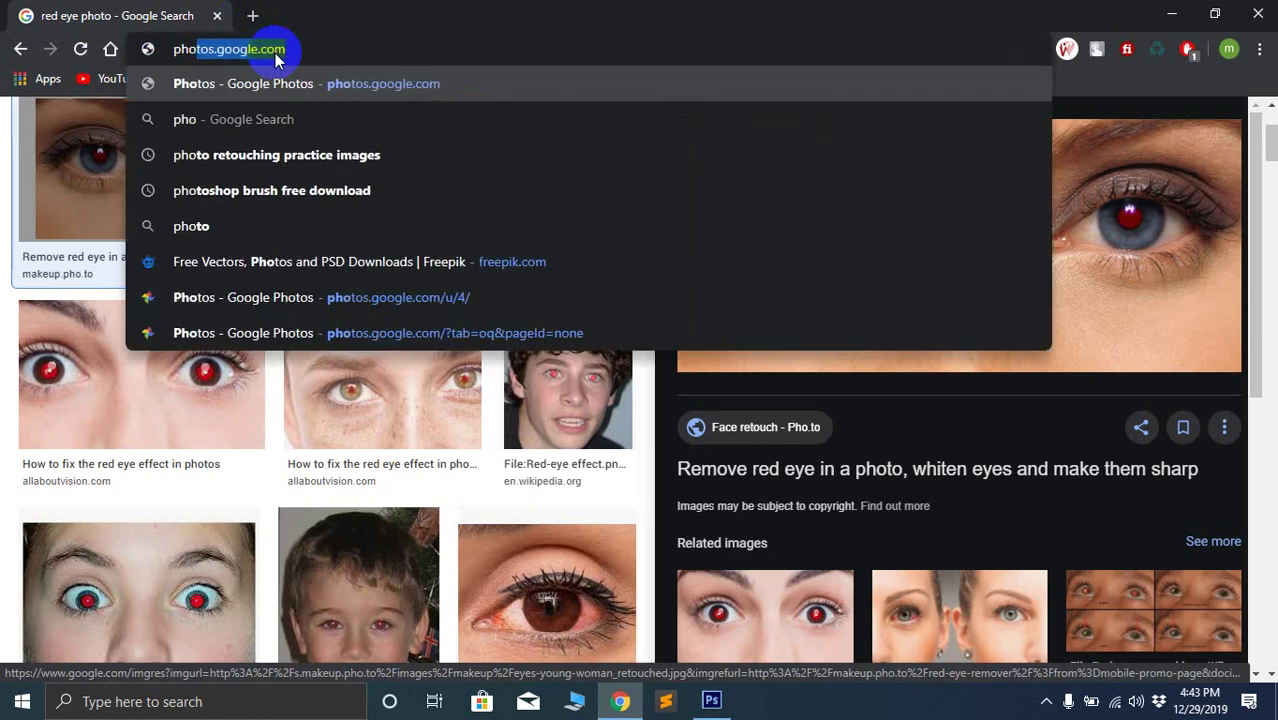
type(" for")
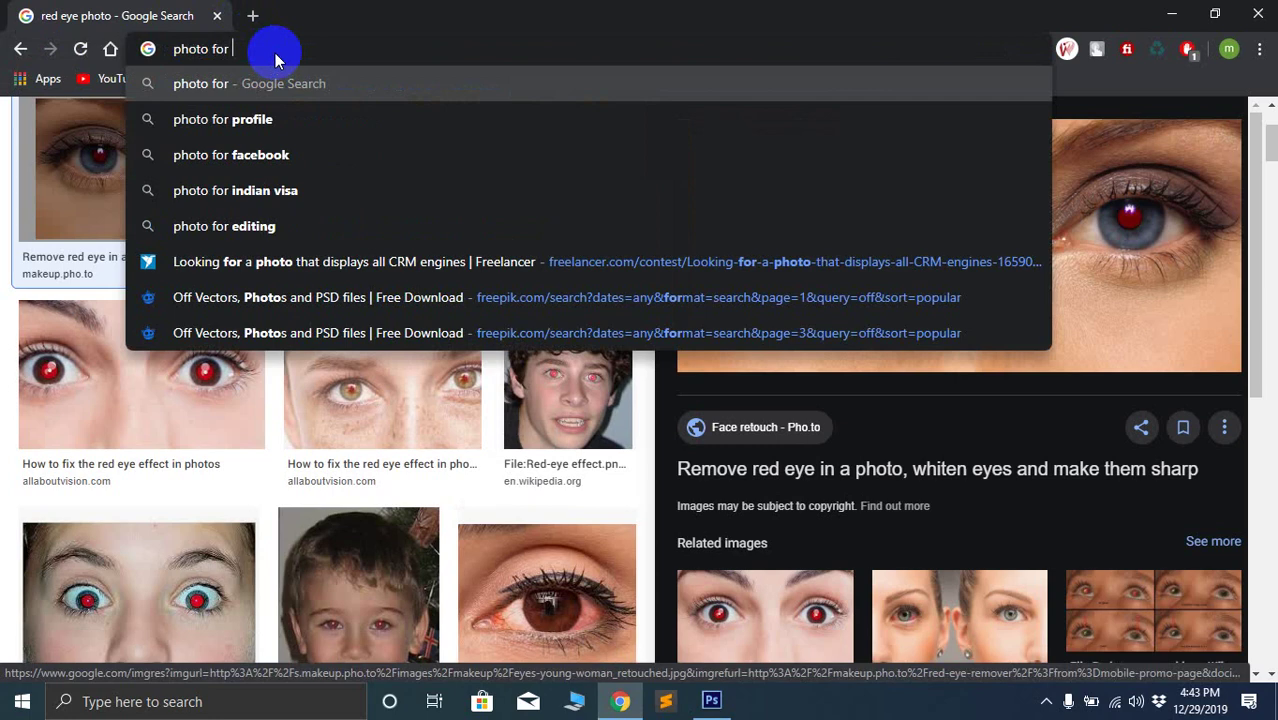
type(" re")
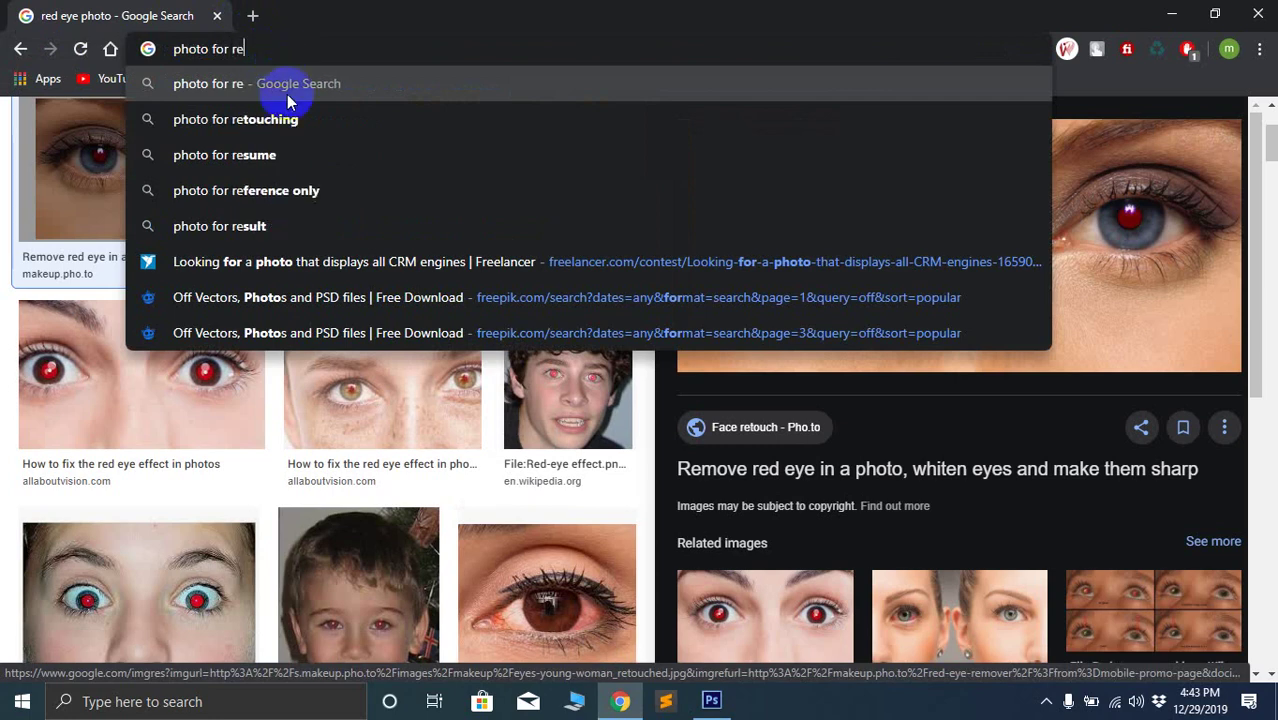
left_click(299, 120)
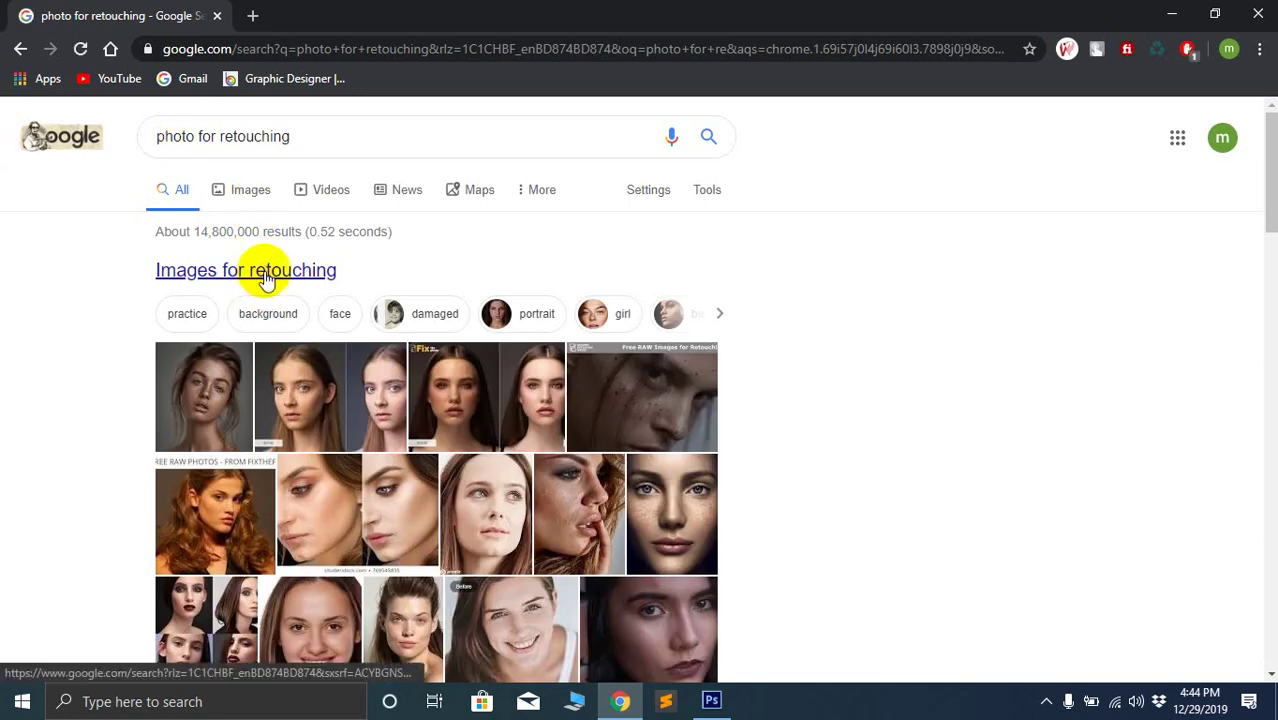
Browse the image results and copy the digitalphotoshopretouching.com portrait of the freckled woman with her hands on her face
left_click(662, 366)
scroll(673, 362, "down", 5)
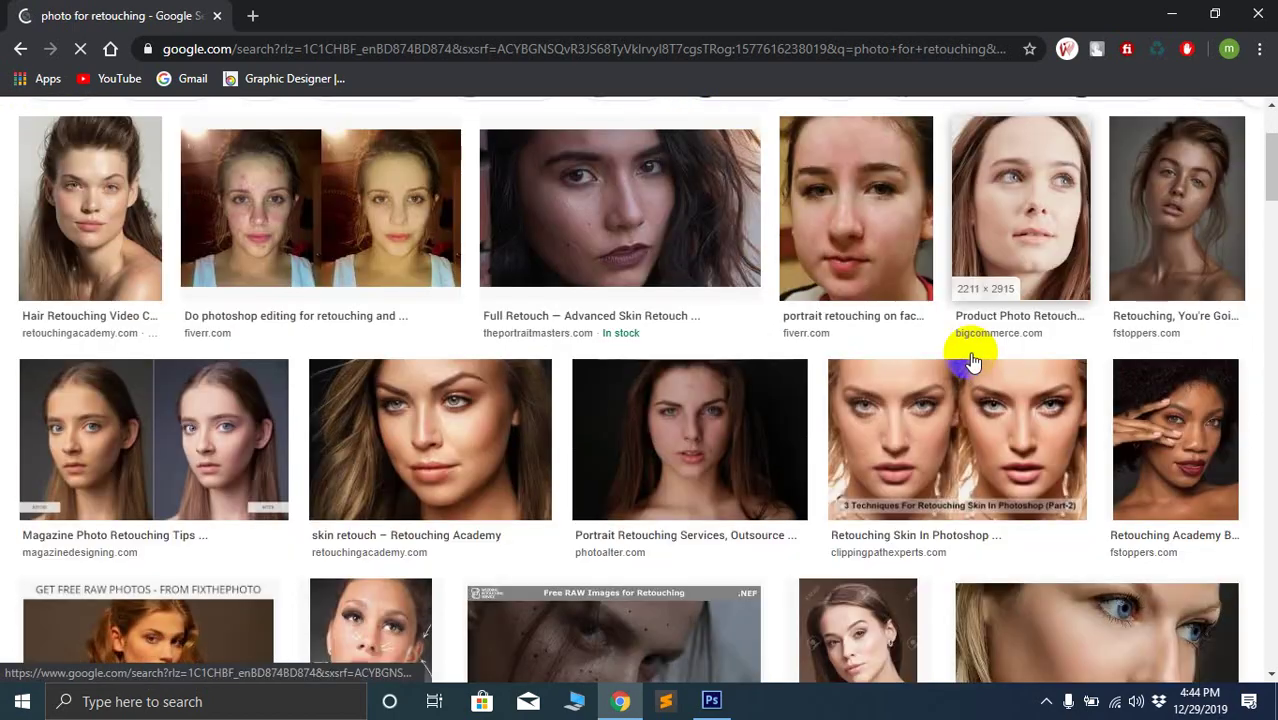
scroll(760, 470, "down", 2)
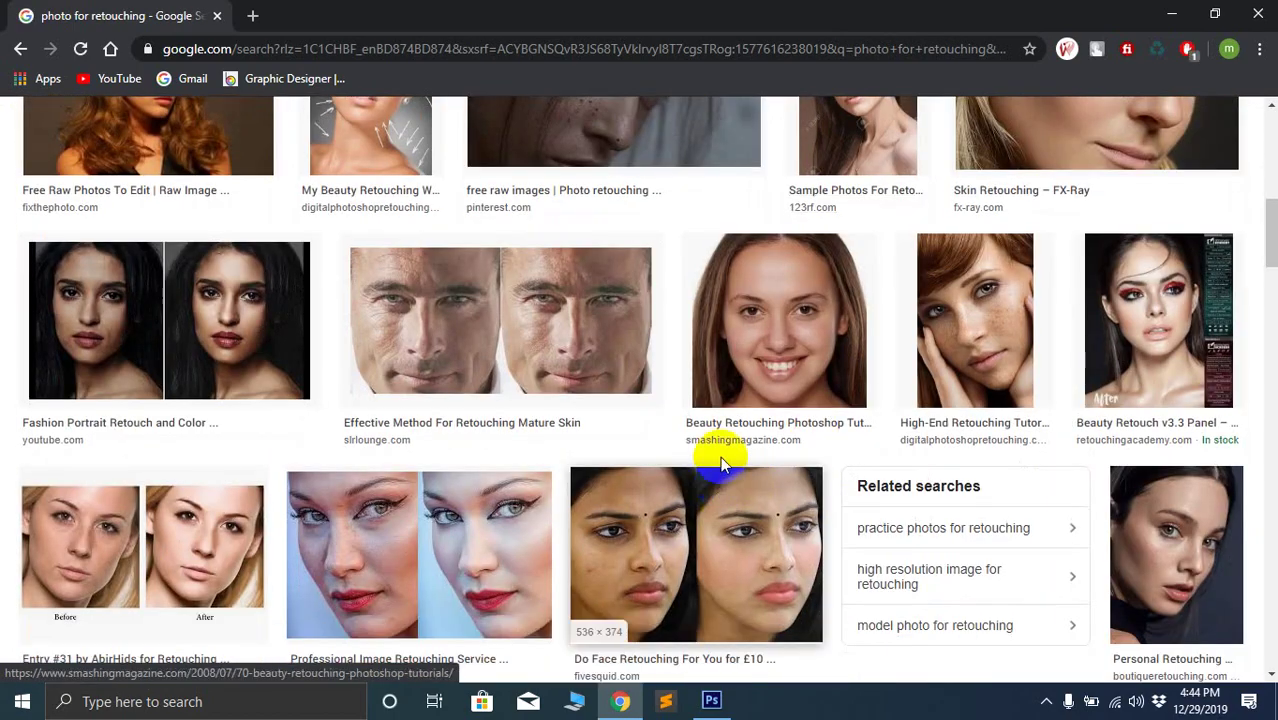
scroll(958, 400, "down", 1)
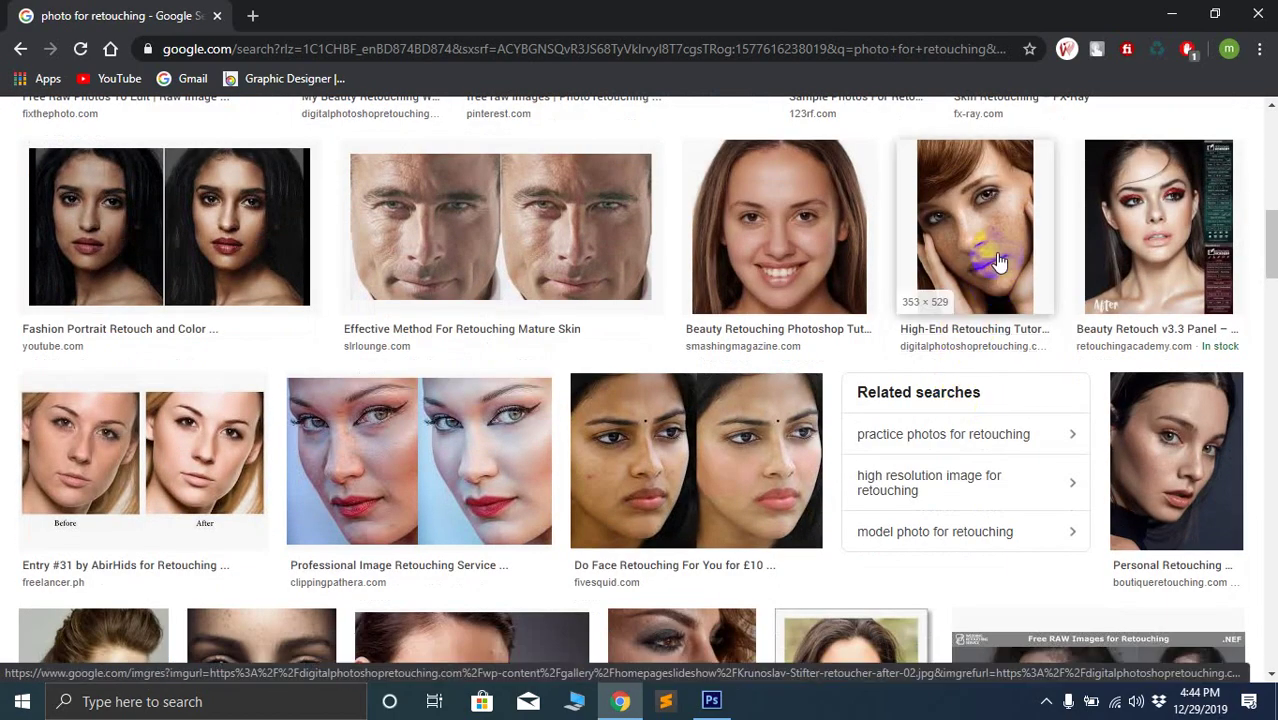
left_click(858, 384)
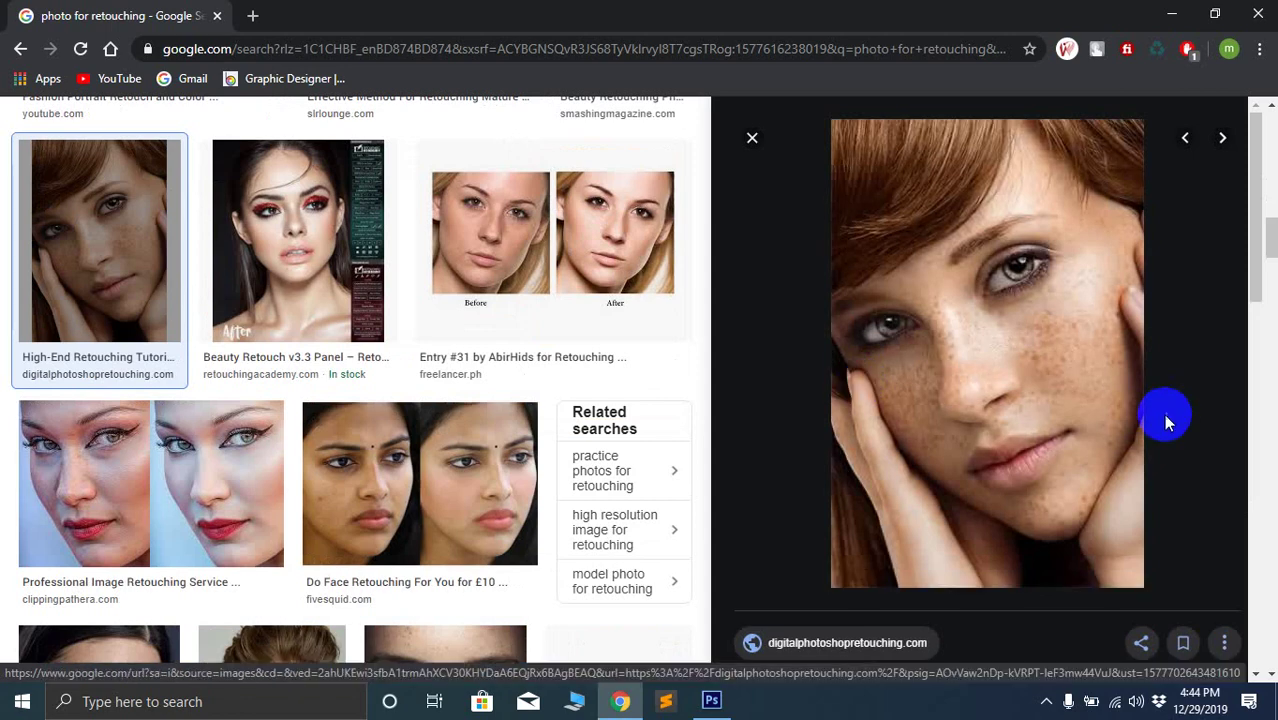
right_click(911, 311)
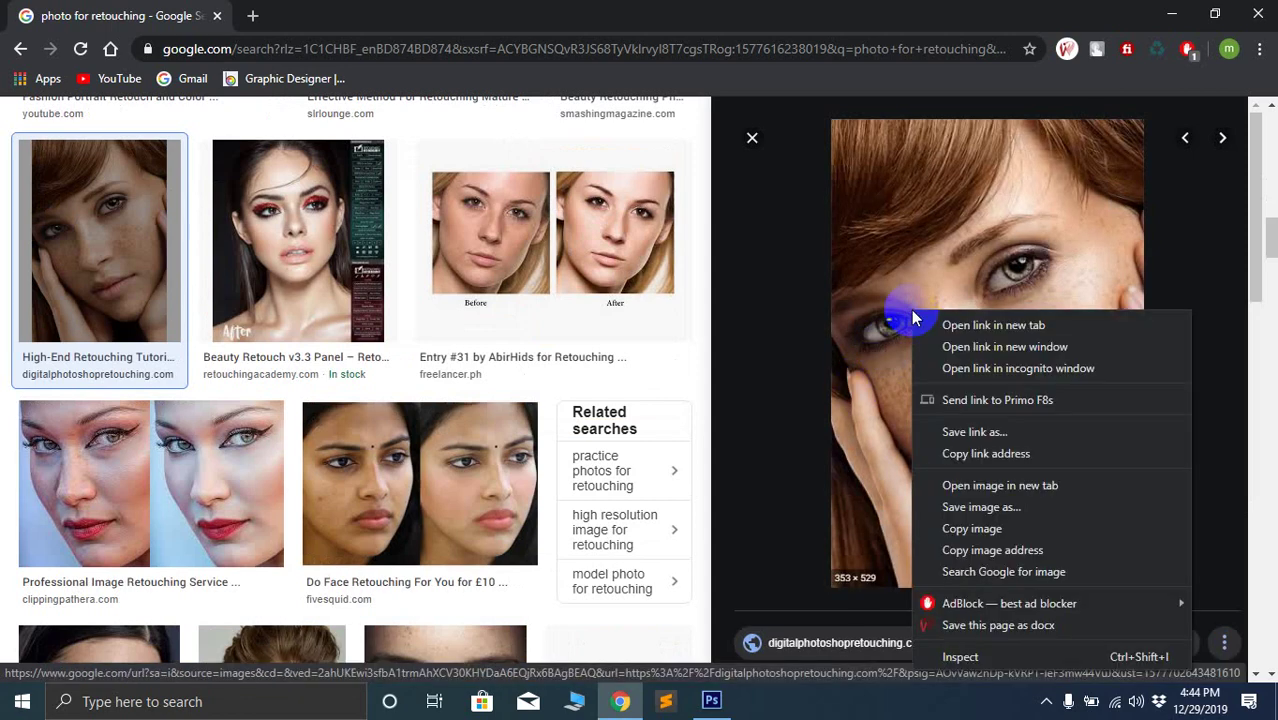
left_click(985, 528)
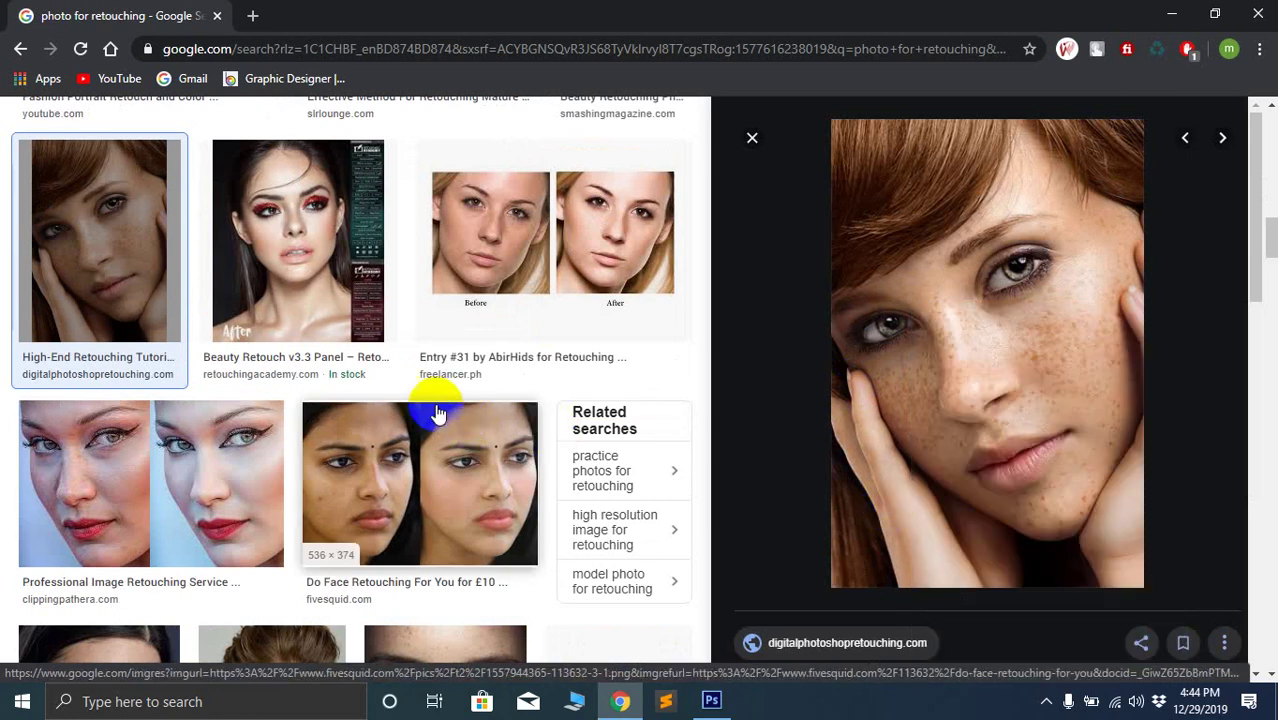
Browse further through the image results for portraits with blemished skin, previewing the Pinterest close-up of a freckled face
scroll(430, 415, "down", 2)
scroll(425, 403, "down", 1)
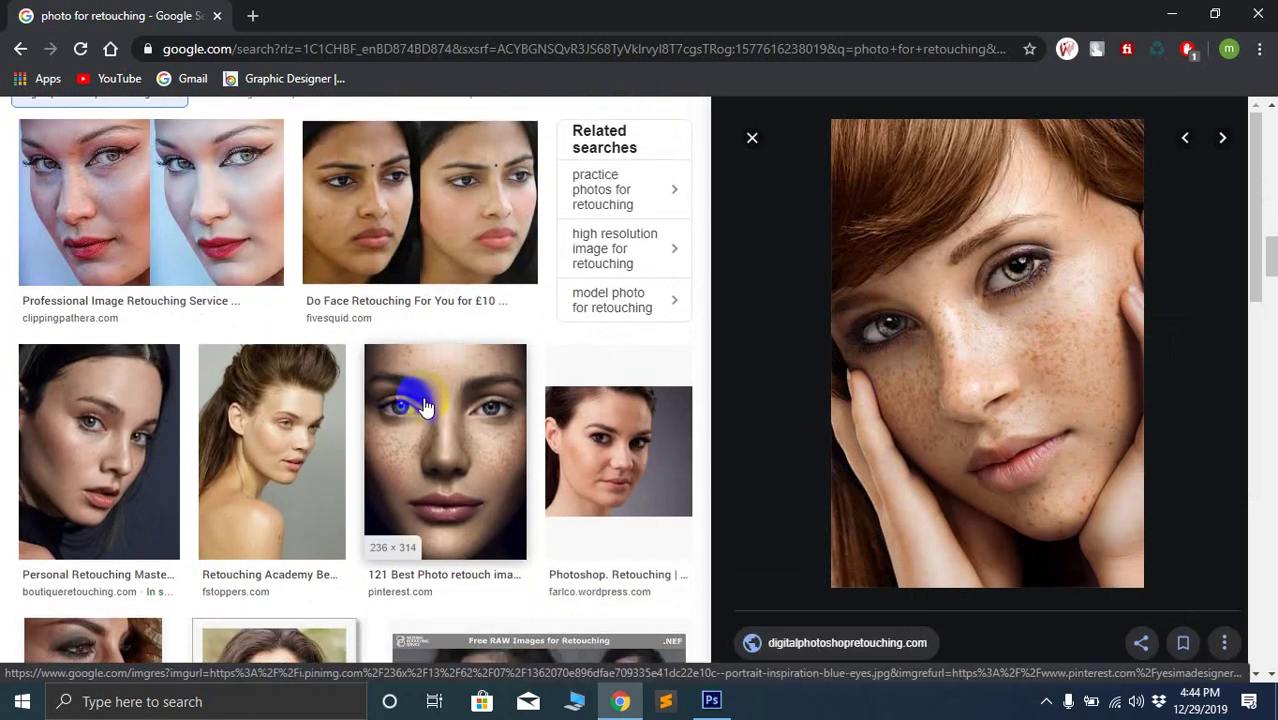
scroll(425, 407, "down", 1)
scroll(425, 407, "down", 1)
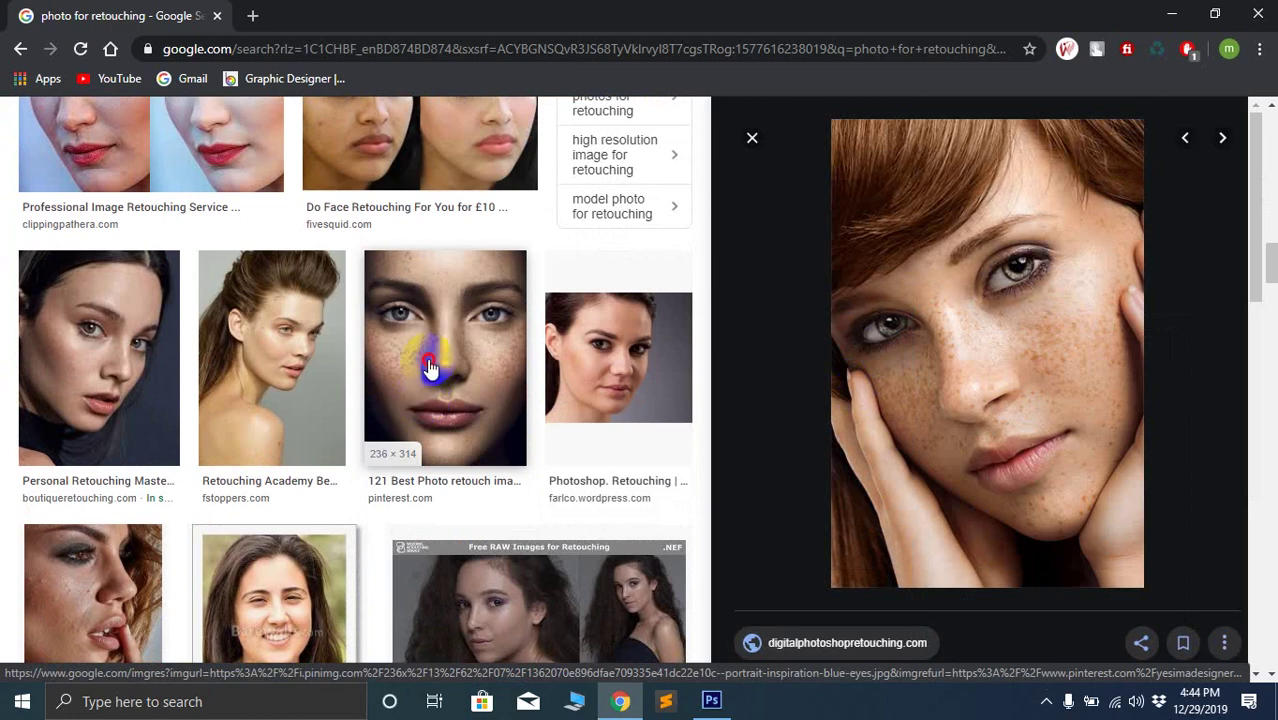
left_click(428, 368)
scroll(308, 294, "down", 4)
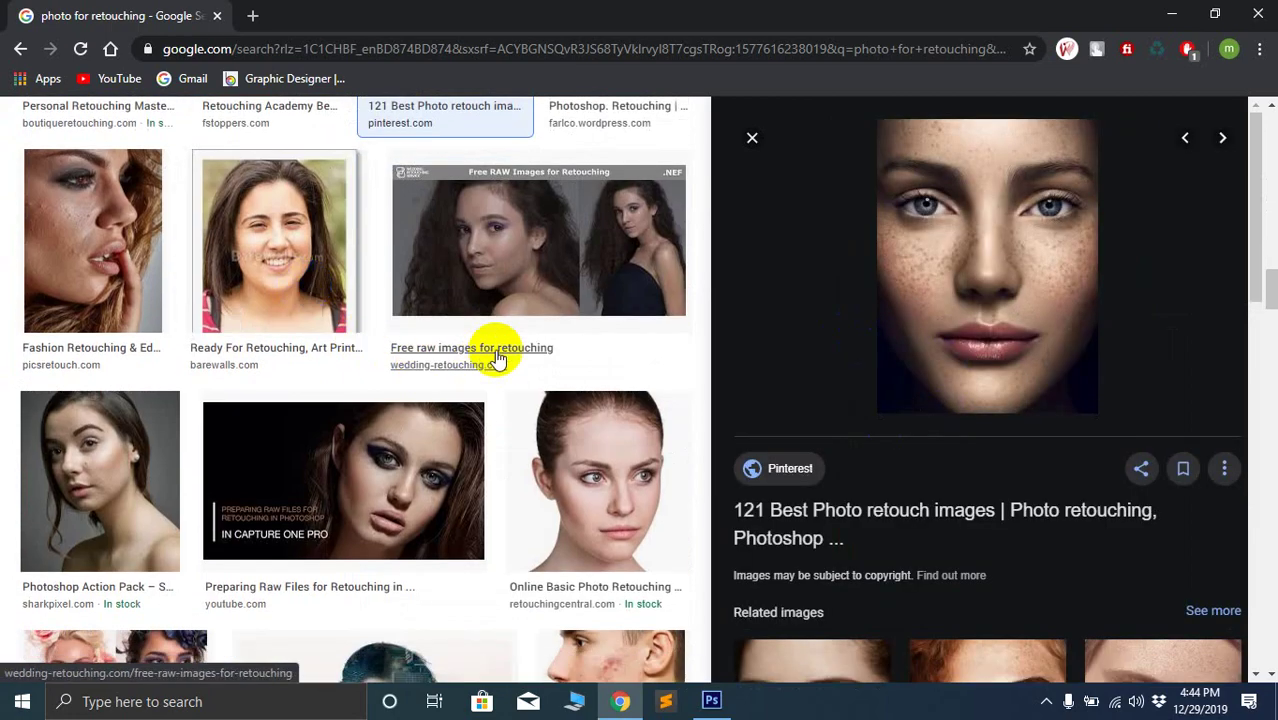
scroll(495, 355, "down", 5)
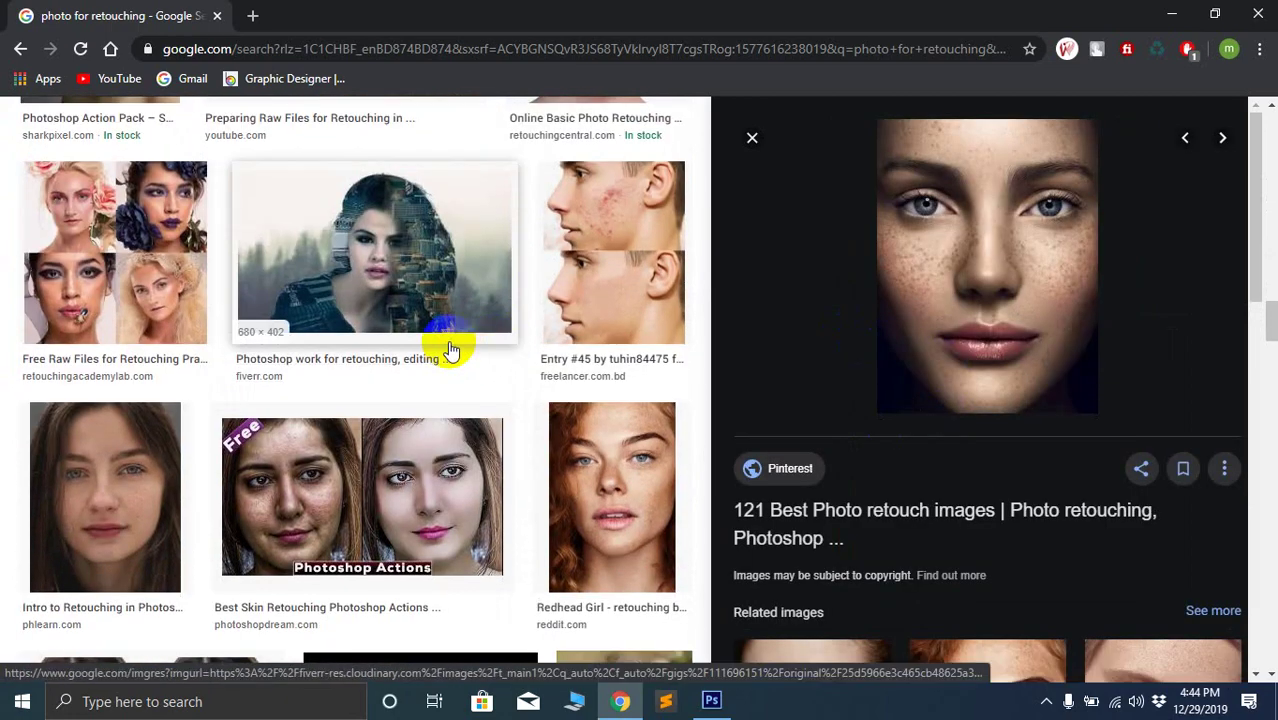
scroll(450, 350, "down", 2)
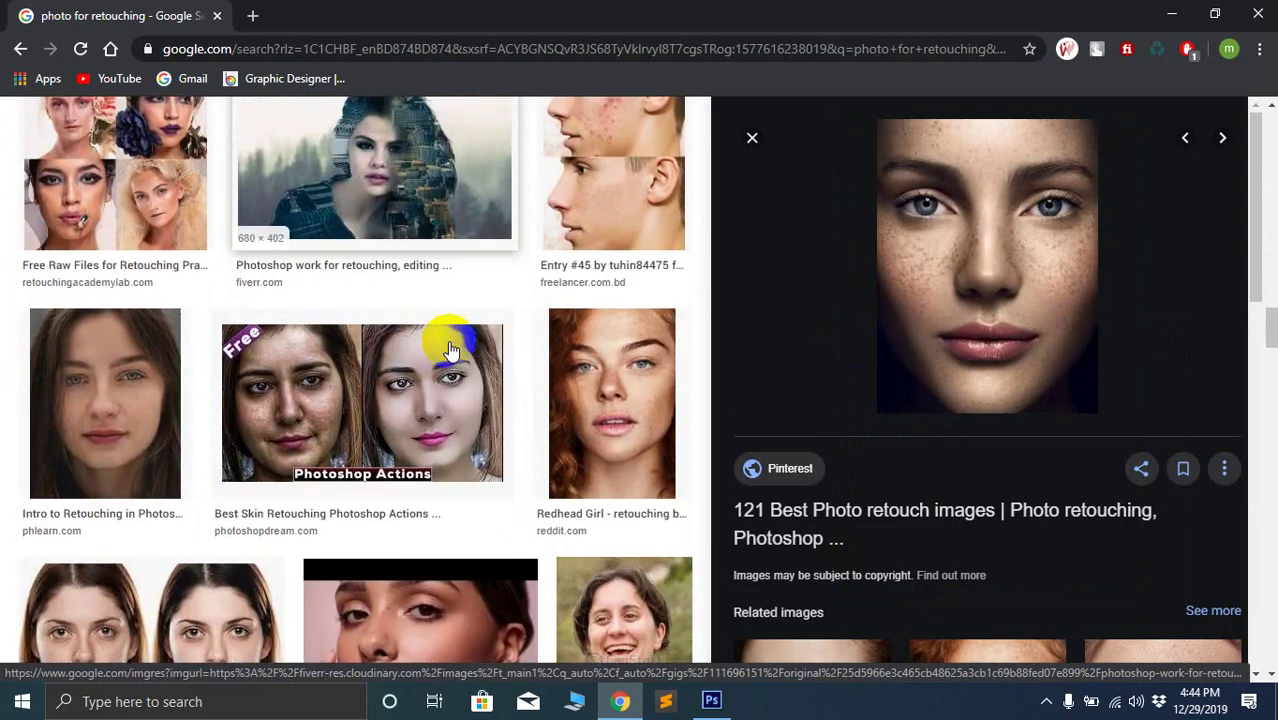
scroll(450, 350, "down", 4)
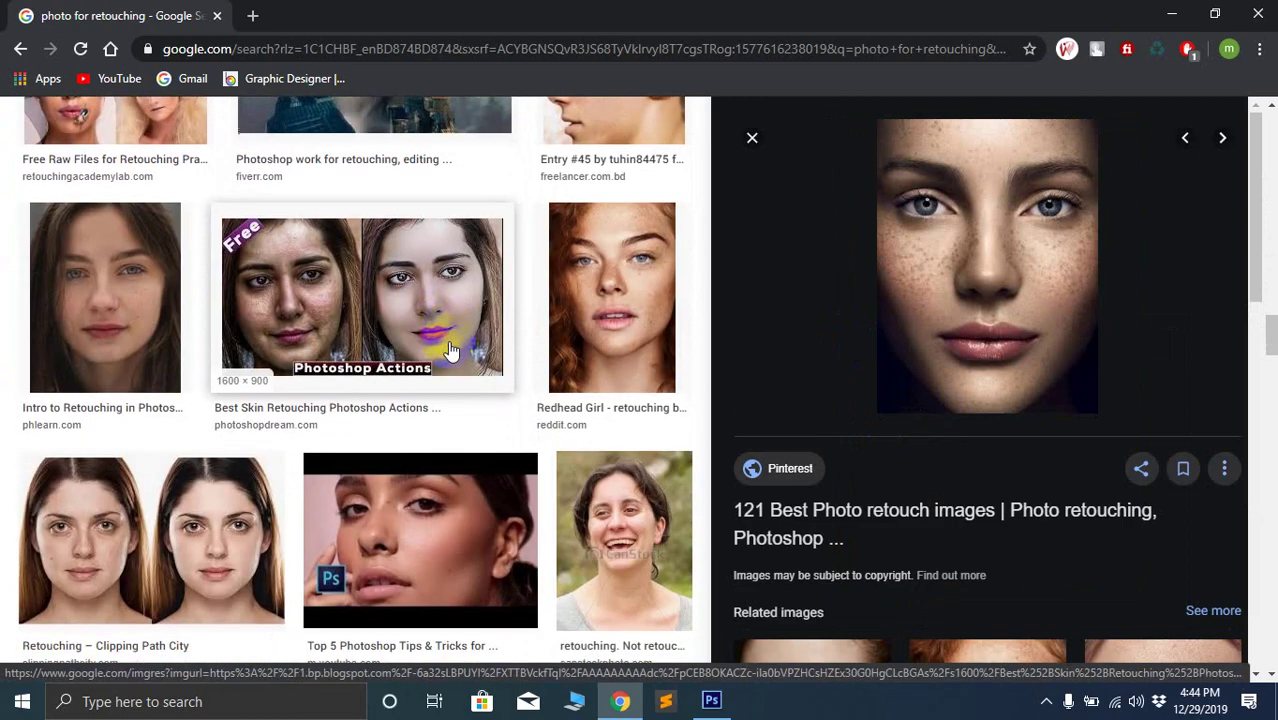
scroll(450, 350, "down", 4)
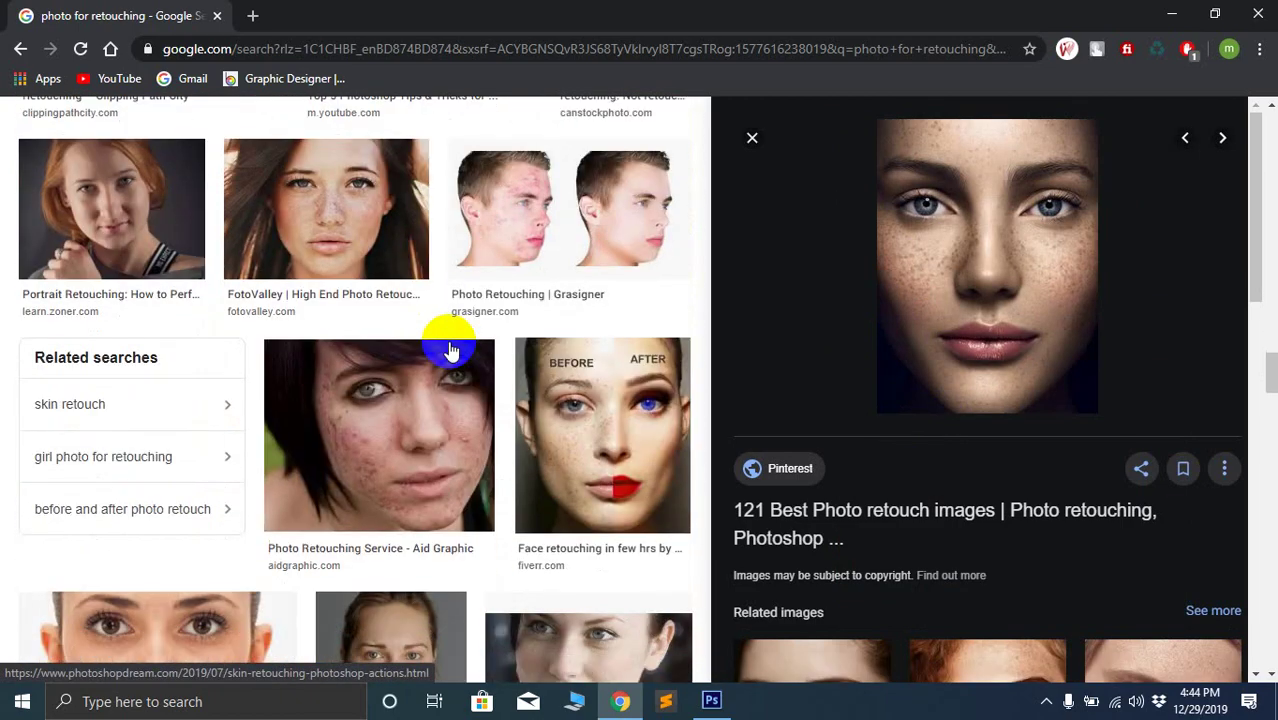
Preview the aidgraphic.com acne portrait, the editpichub.com face and the related seoclerk.com before-and-after portrait
left_click(400, 251)
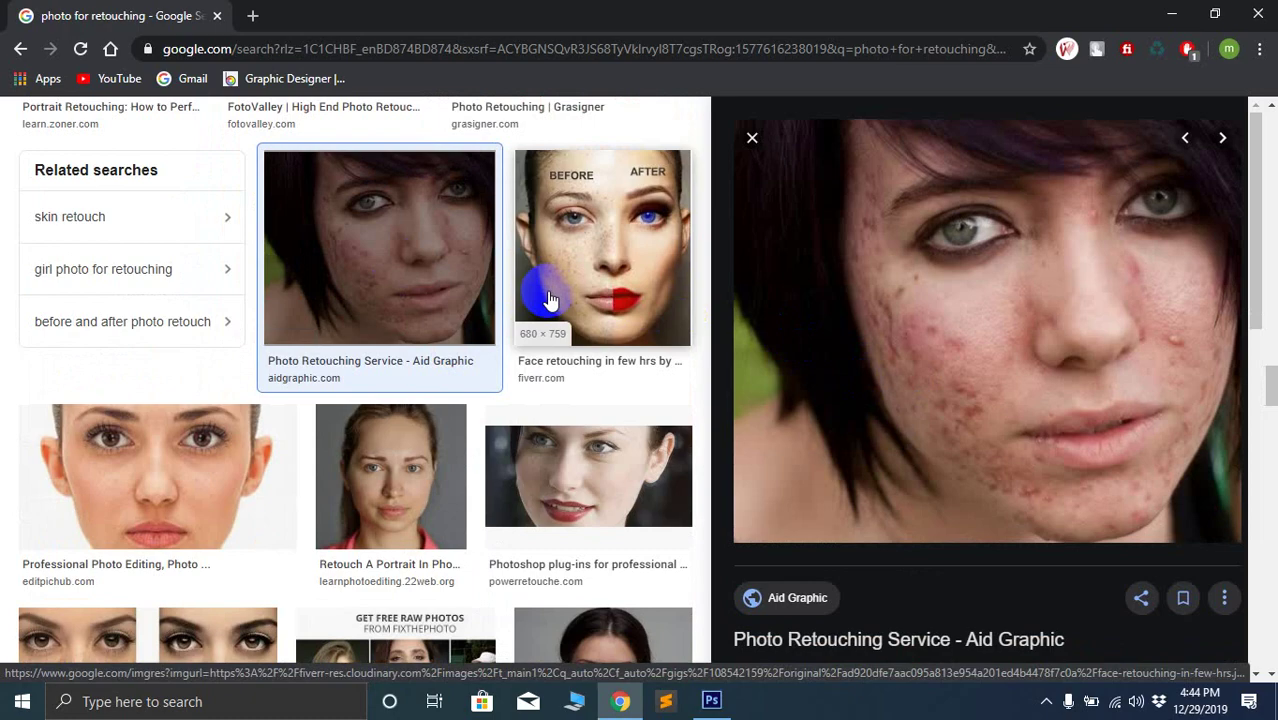
scroll(549, 298, "down", 4)
scroll(551, 294, "up", 2)
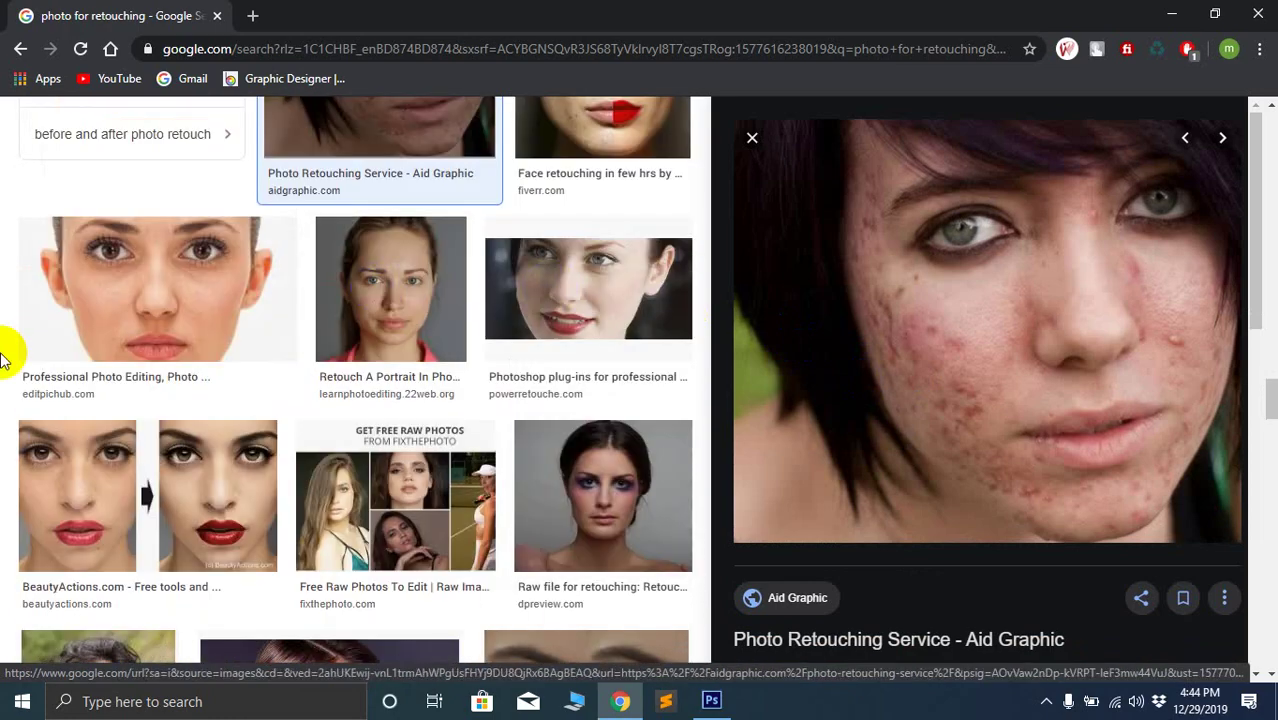
scroll(135, 325, "down", 1)
left_click(128, 207)
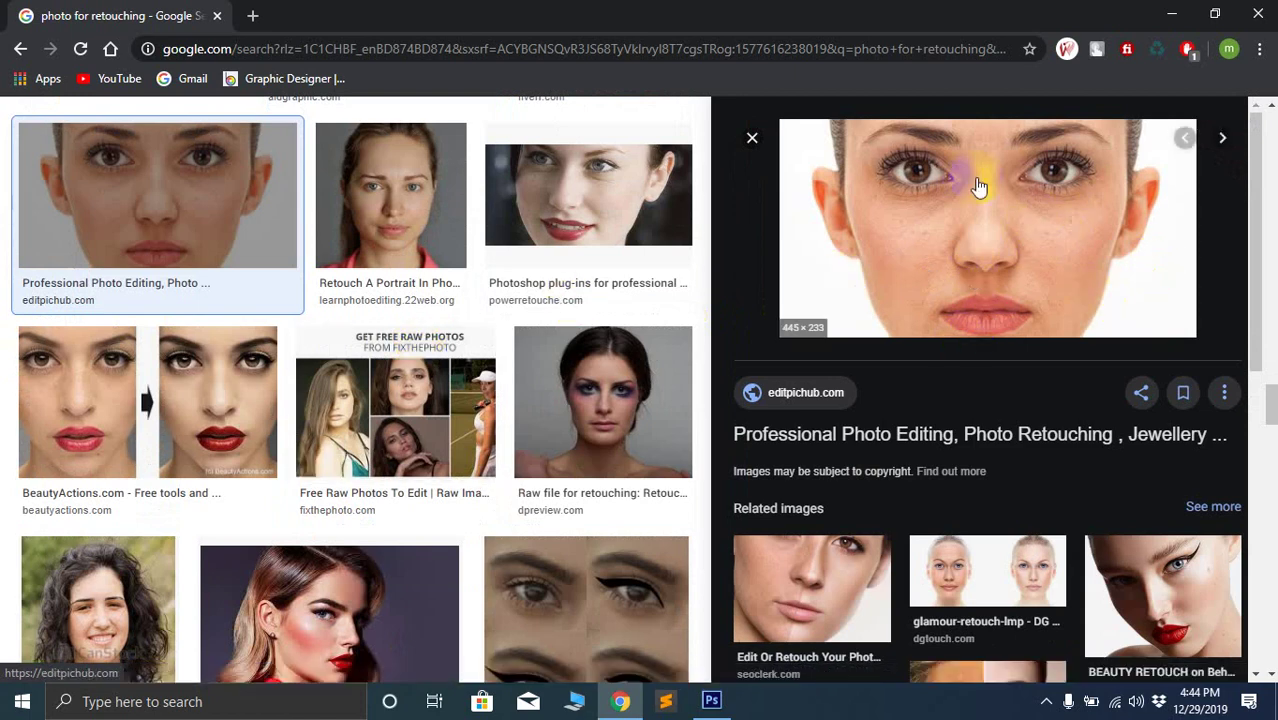
scroll(800, 425, "down", 2)
left_click(805, 400)
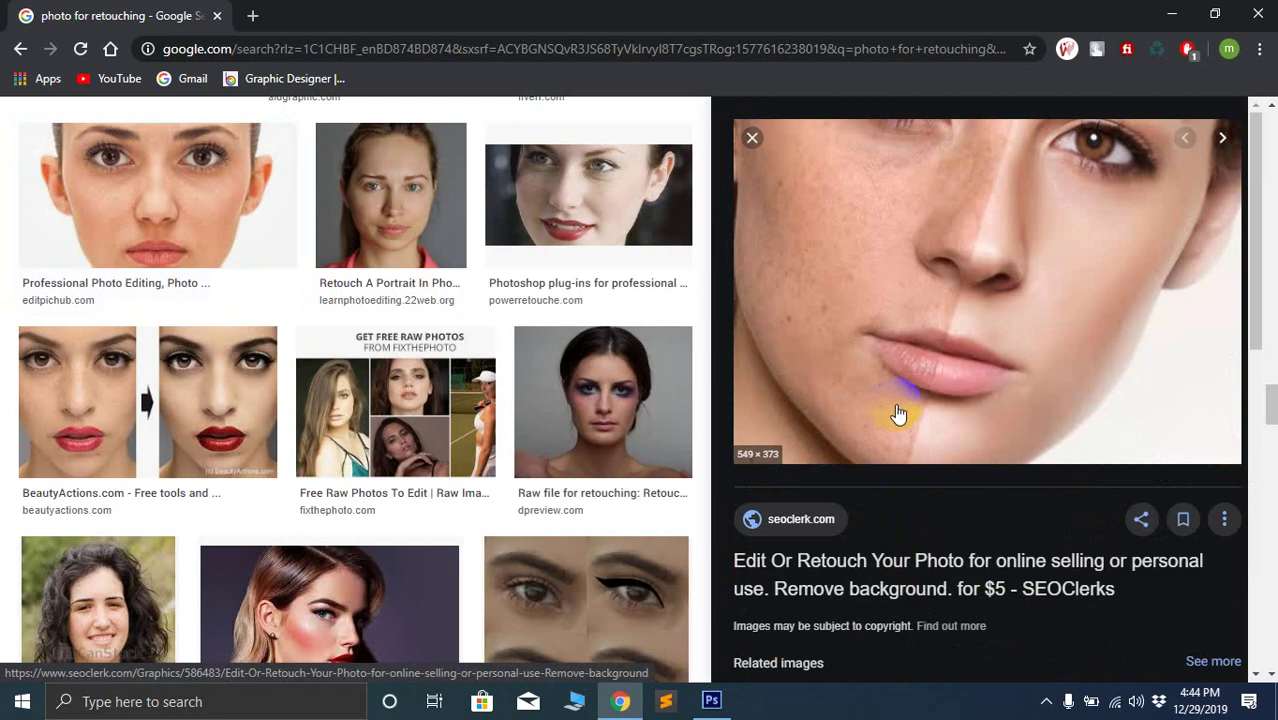
Look through the related images and preview the headshotsretouching.com close-up of a face with light freckles
scroll(898, 410, "down", 5)
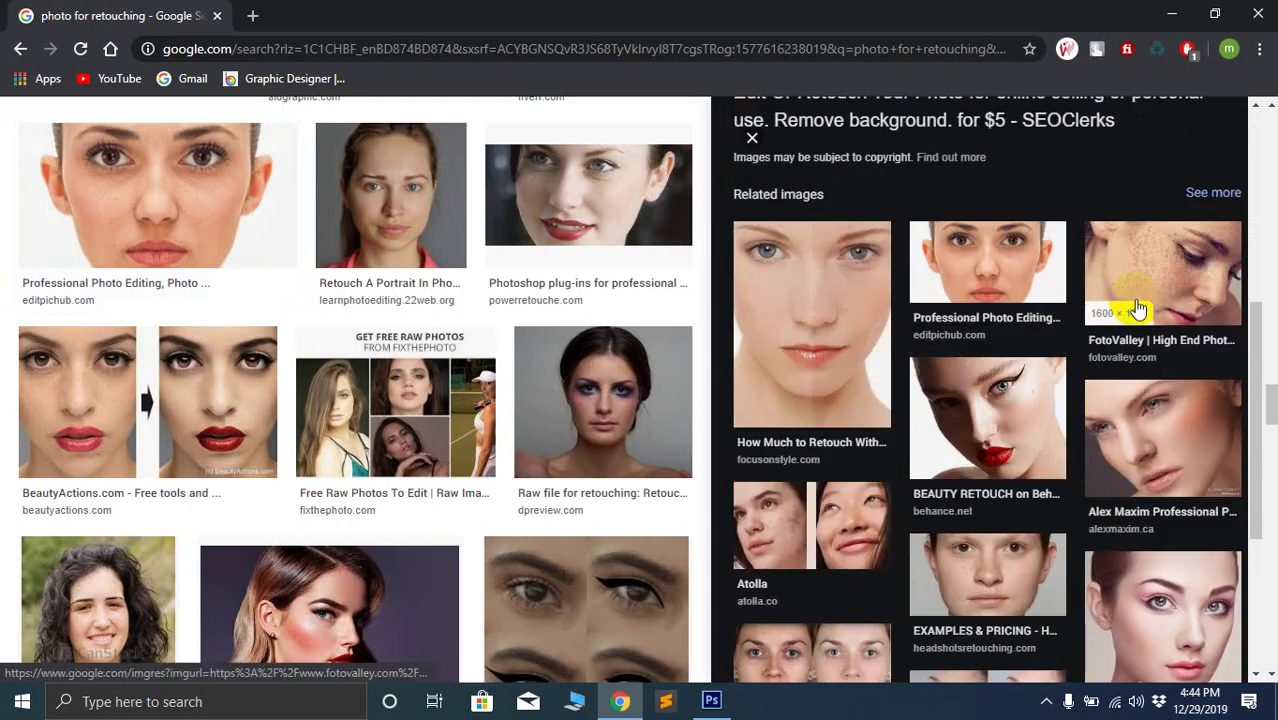
scroll(940, 352, "down", 2)
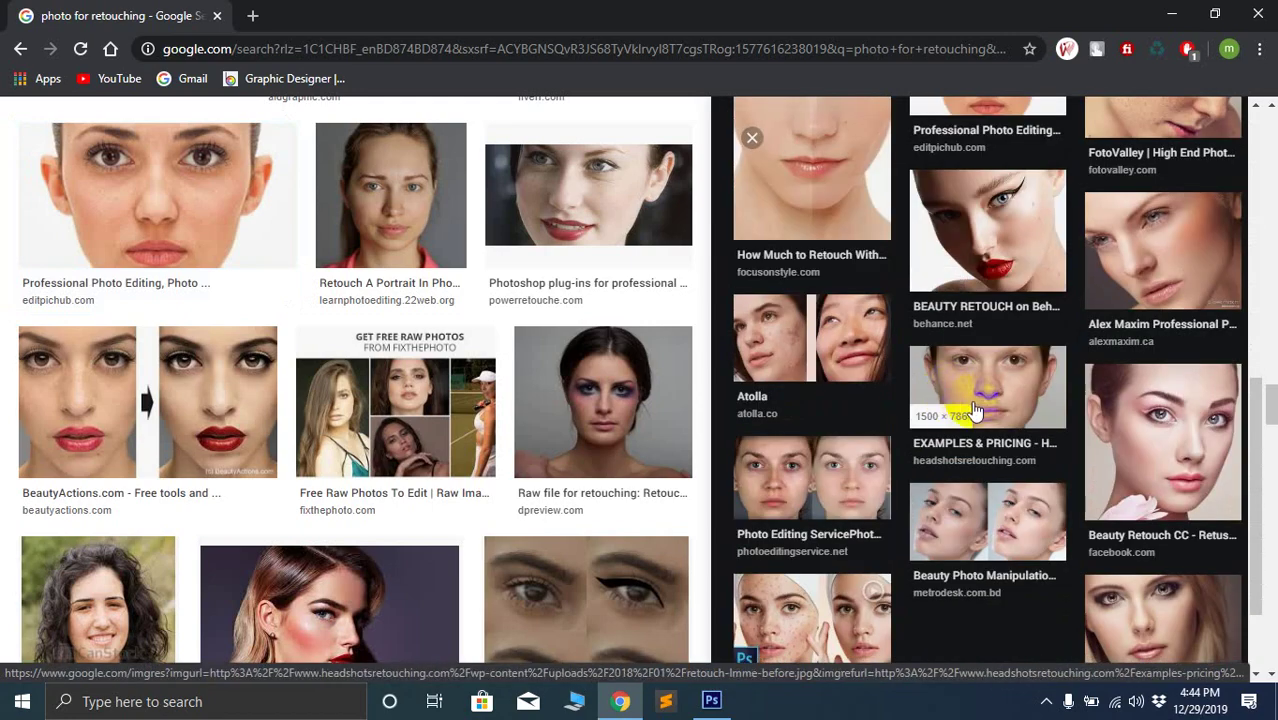
left_click(978, 392)
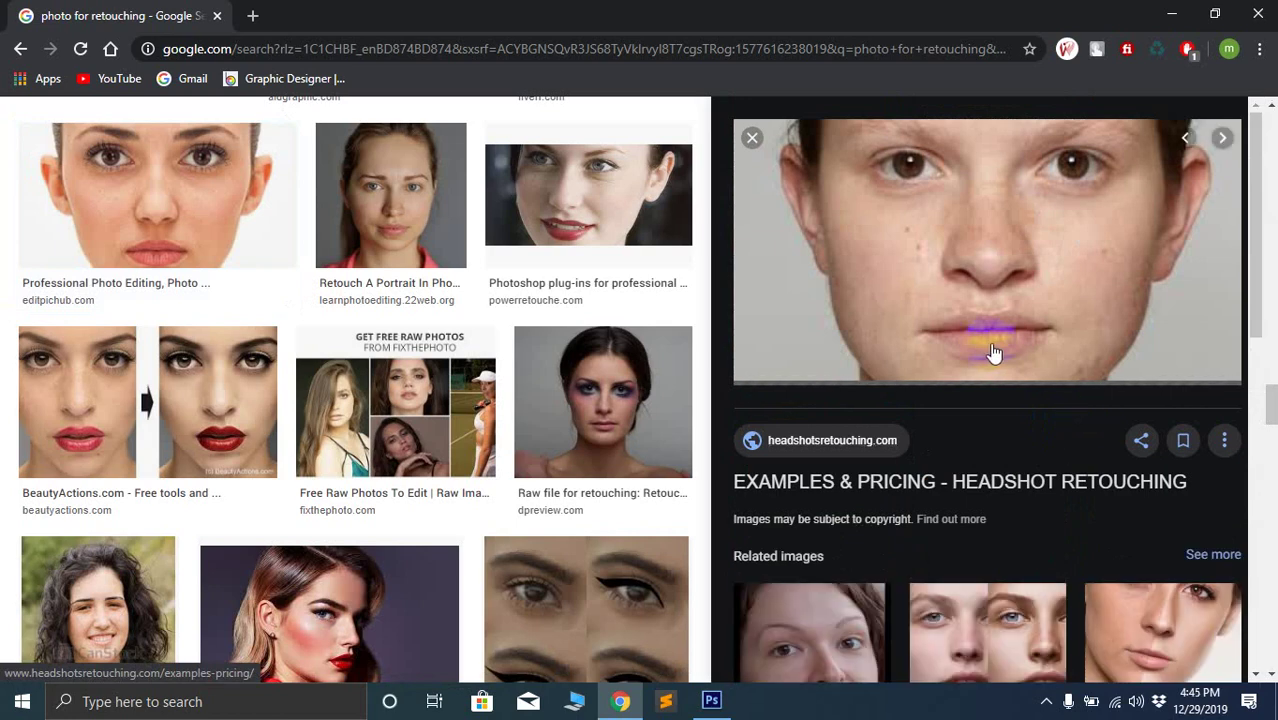
scroll(405, 447, "down", 2)
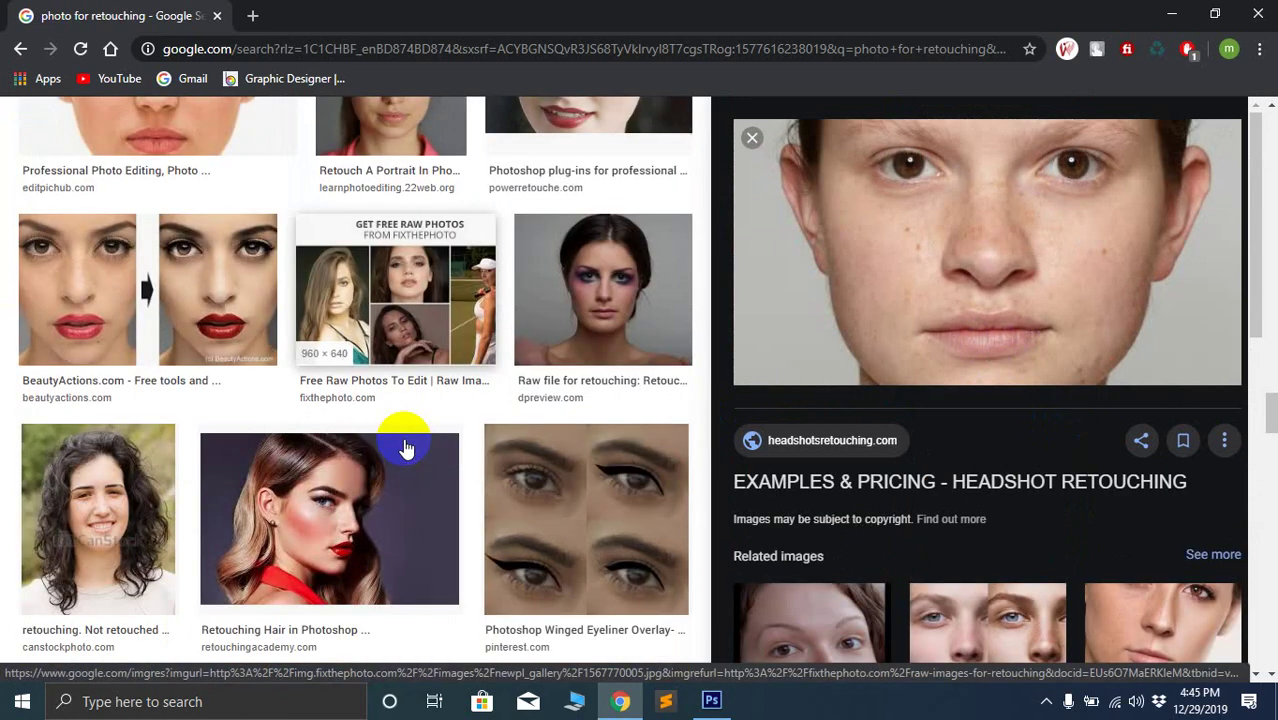
Switch to Photoshop and paste the copied freckled portrait into a new 353 × 529 pixel document
left_click(712, 701)
key("ctrl+n")
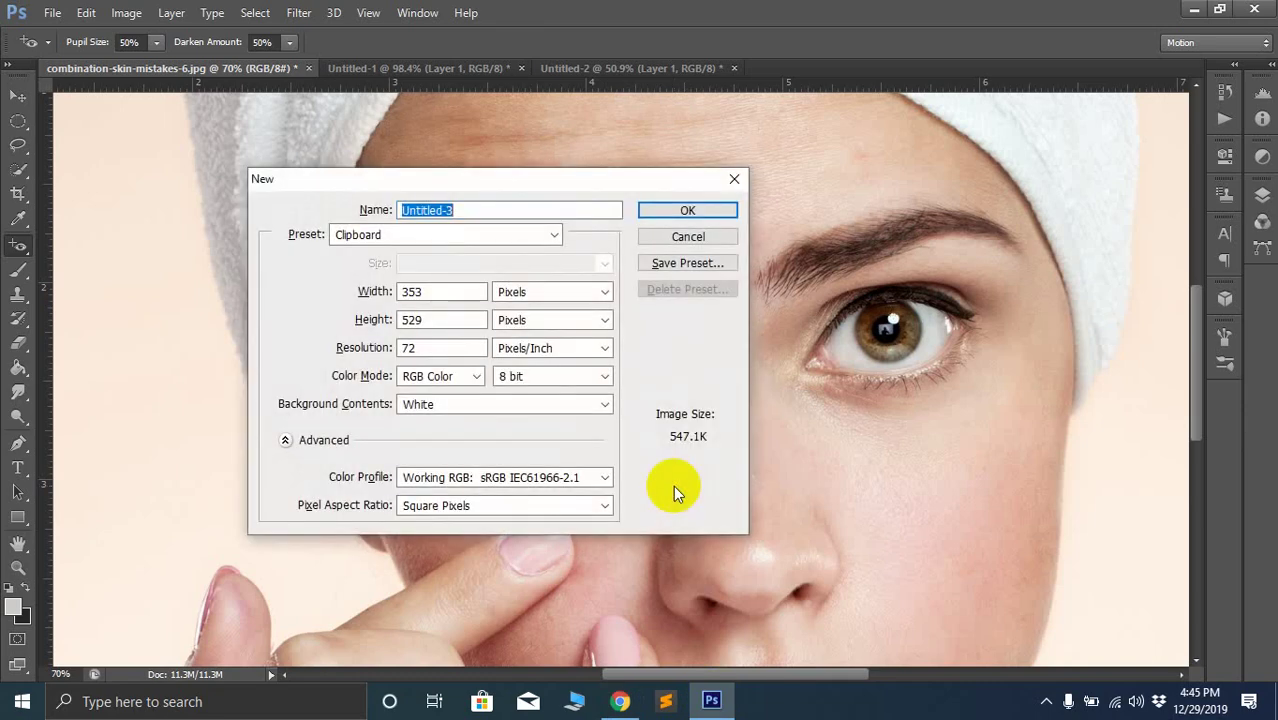
key("Return")
key("ctrl+v")
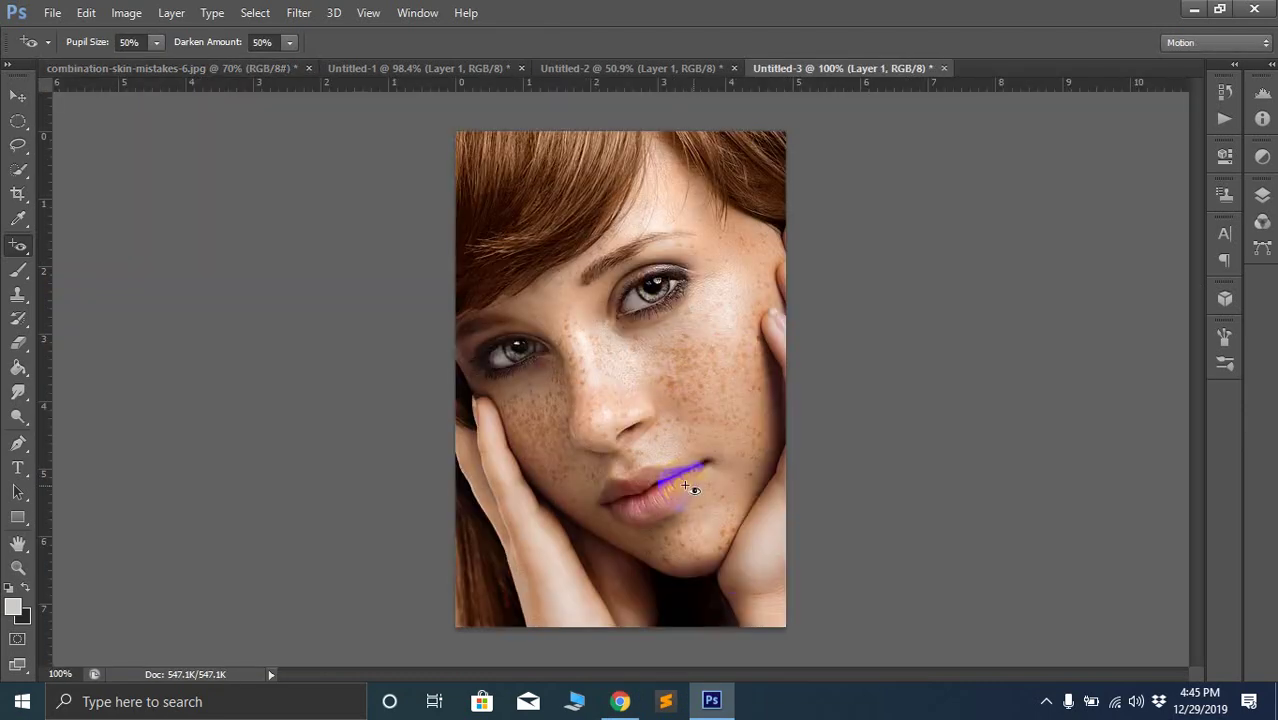
Return to Chrome and copy the headshotsretouching.com face image
left_click(620, 701)
right_click(978, 245)
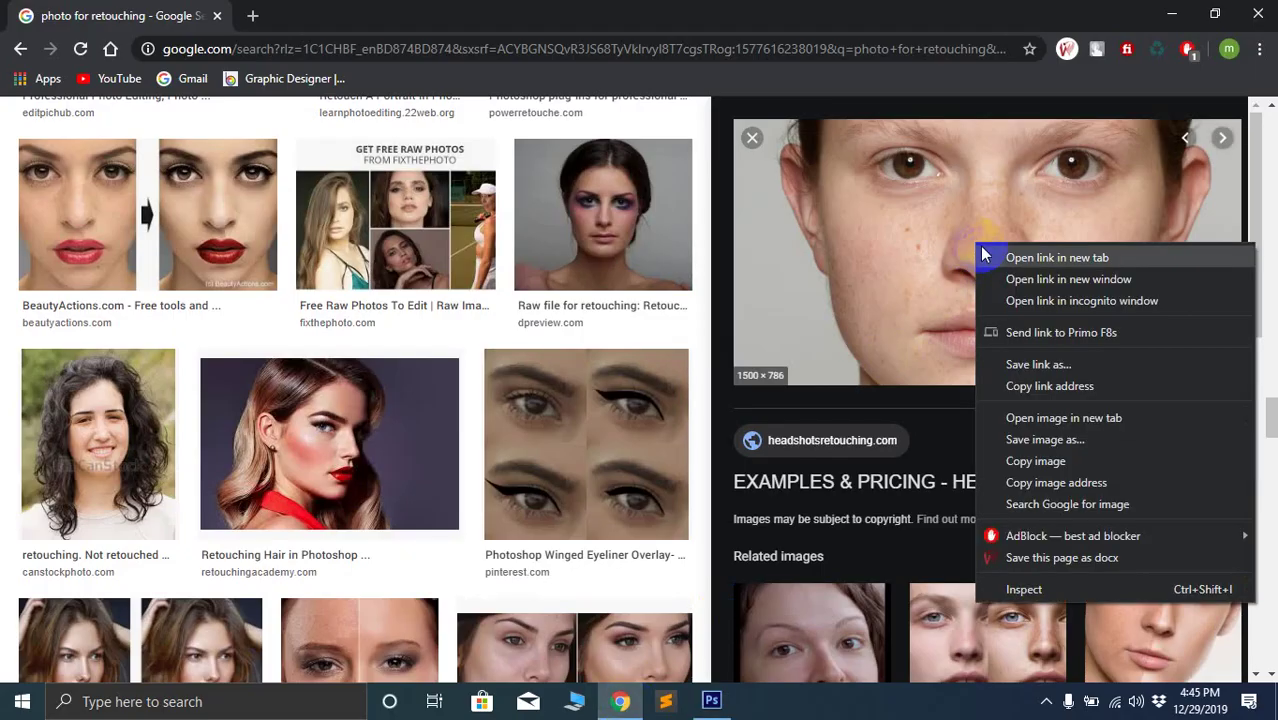
left_click(1036, 461)
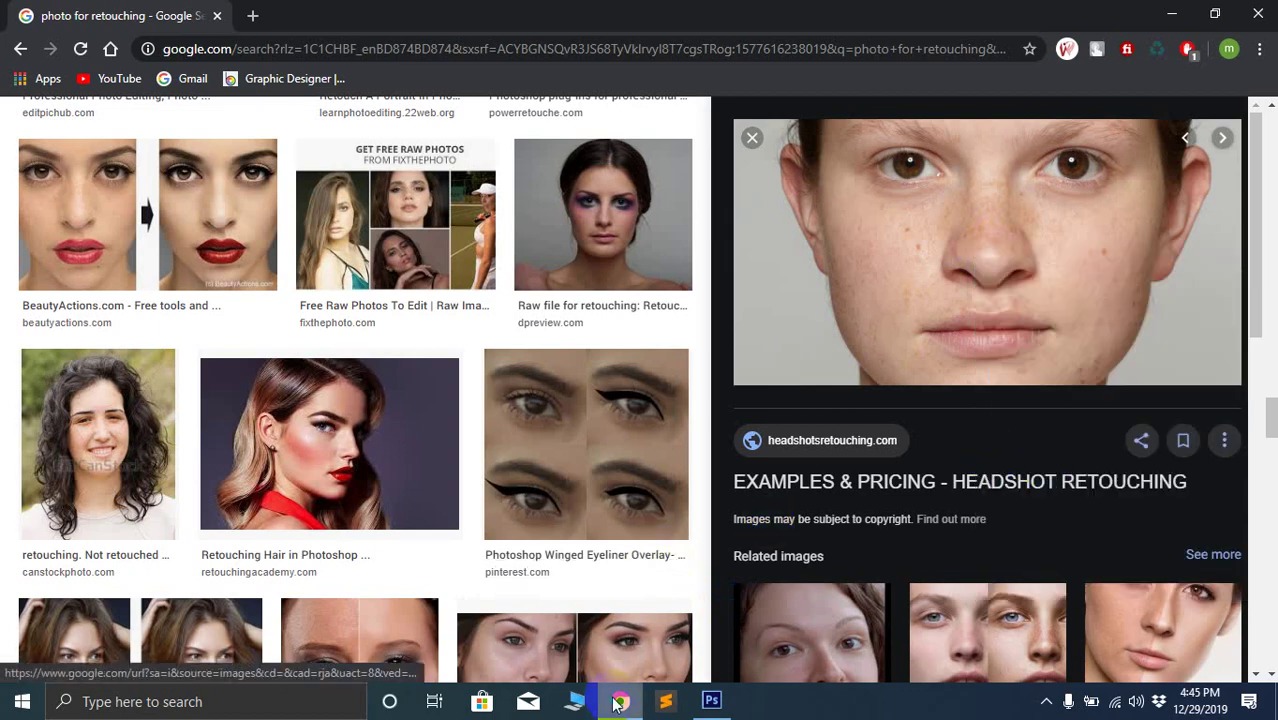
Switch to Photoshop and paste the copied face into another new clipboard-sized document, then inspect its skin up close
left_click(711, 701)
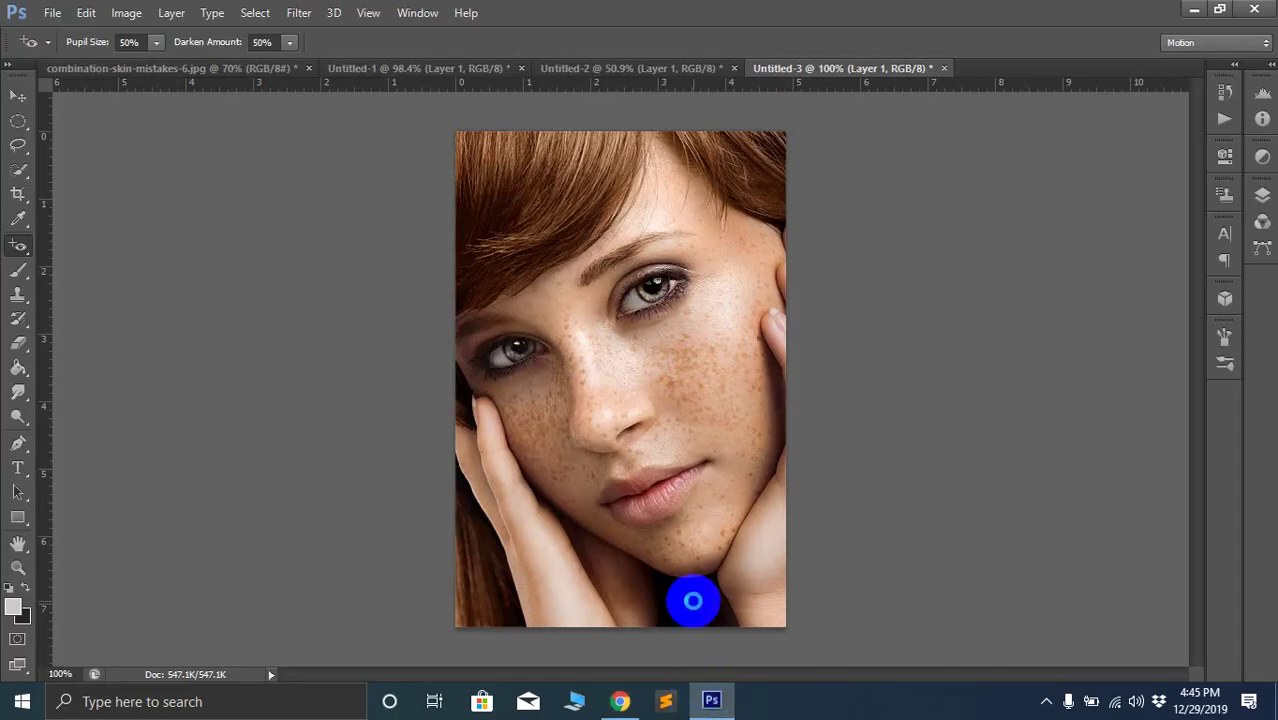
key("ctrl+n")
key("Return")
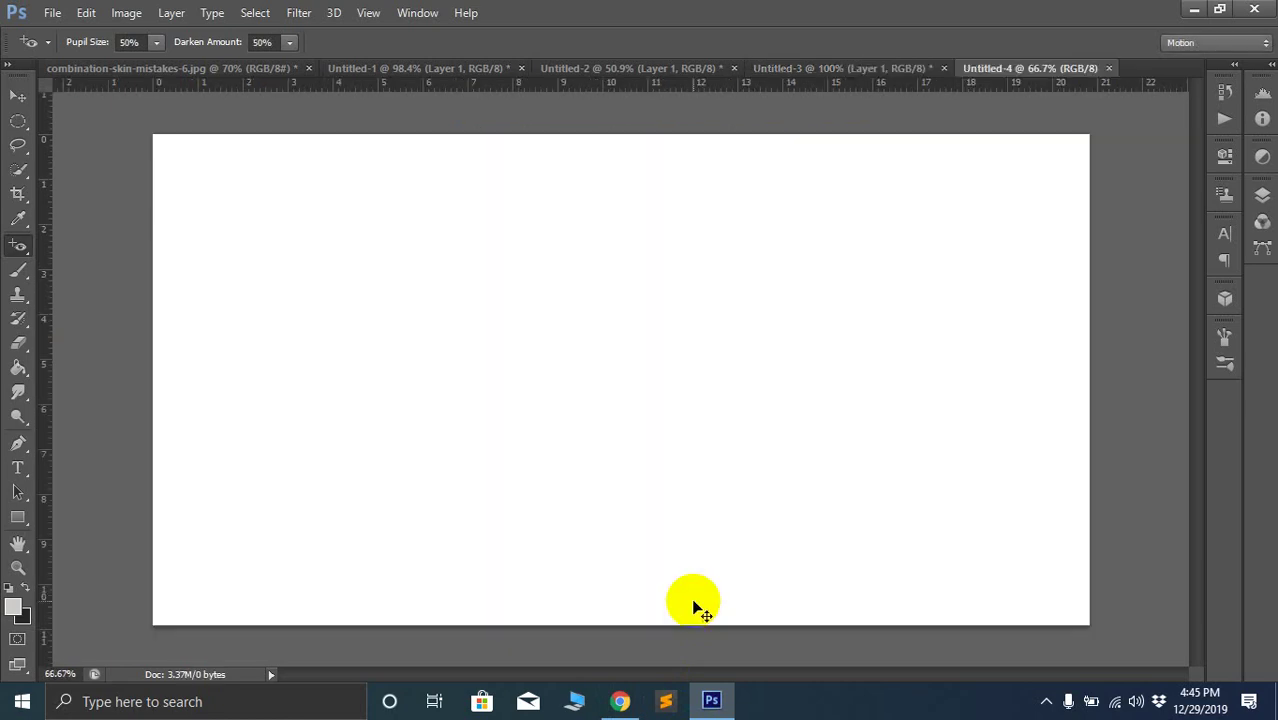
key("ctrl+v")
scroll(785, 397, "up", 4)
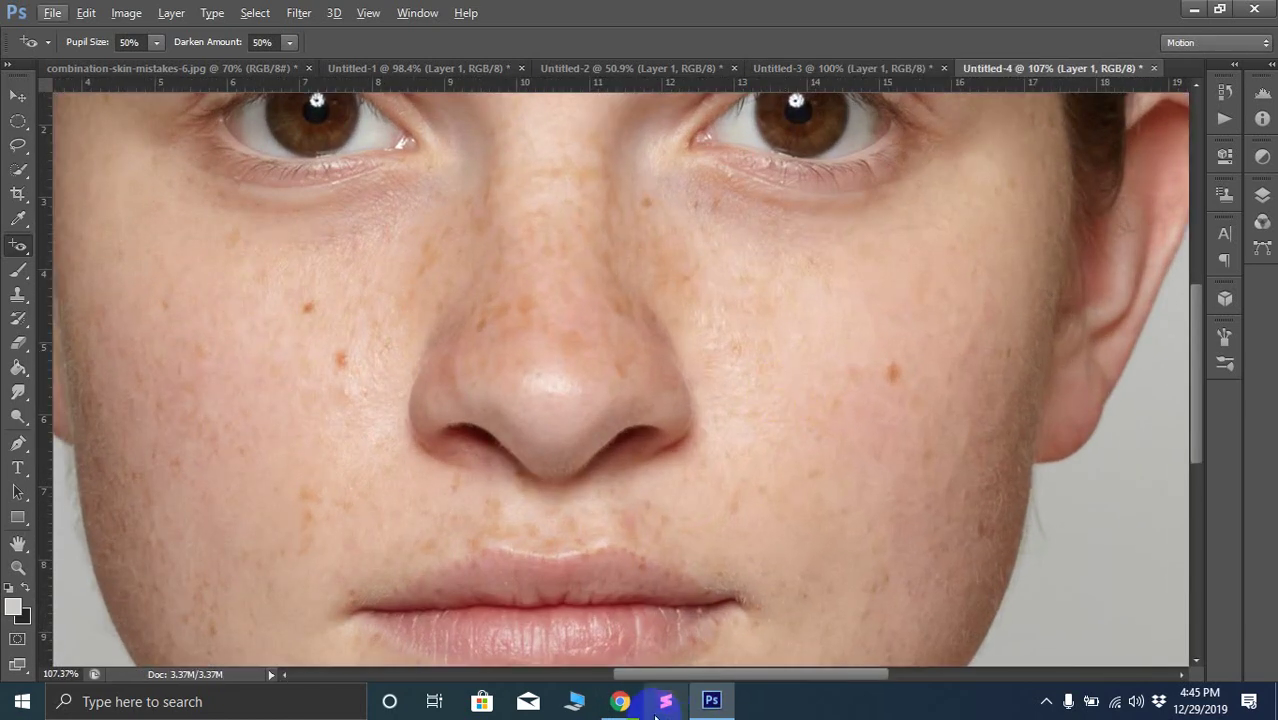
Return to Chrome and look through the image results for one more freckled portrait
left_click(620, 701)
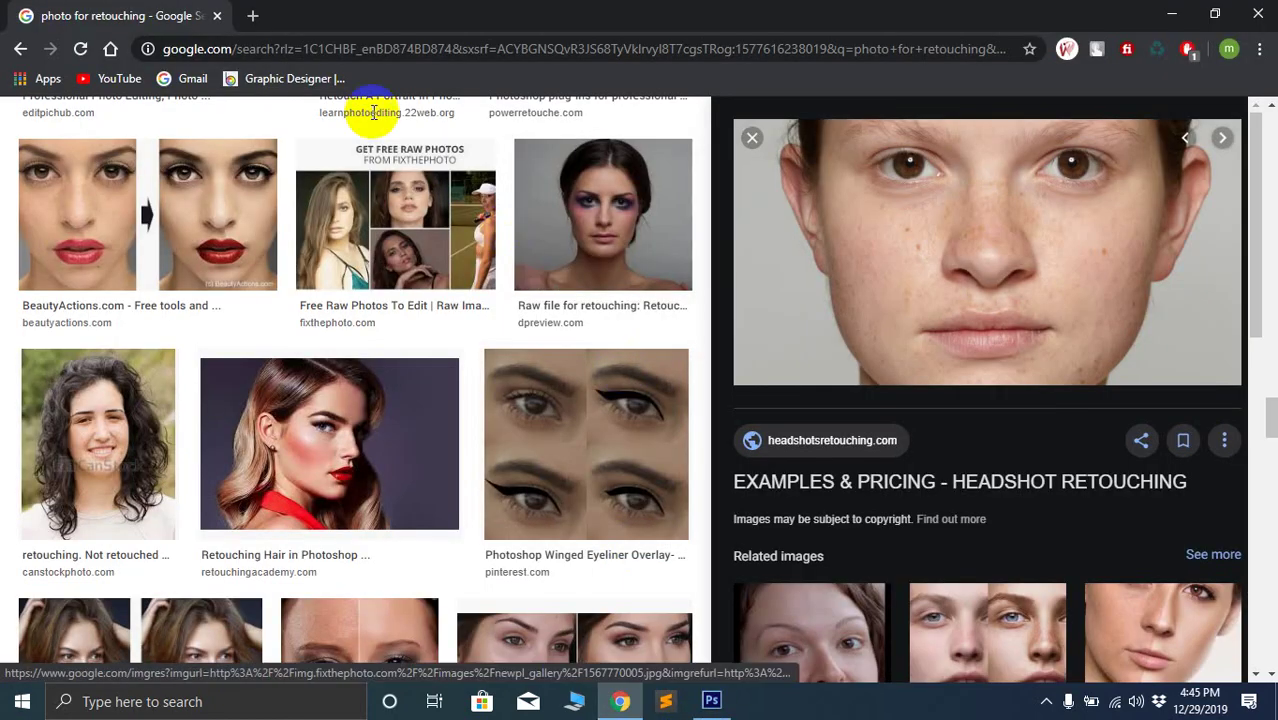
scroll(522, 342, "up", 2)
scroll(515, 352, "down", 12)
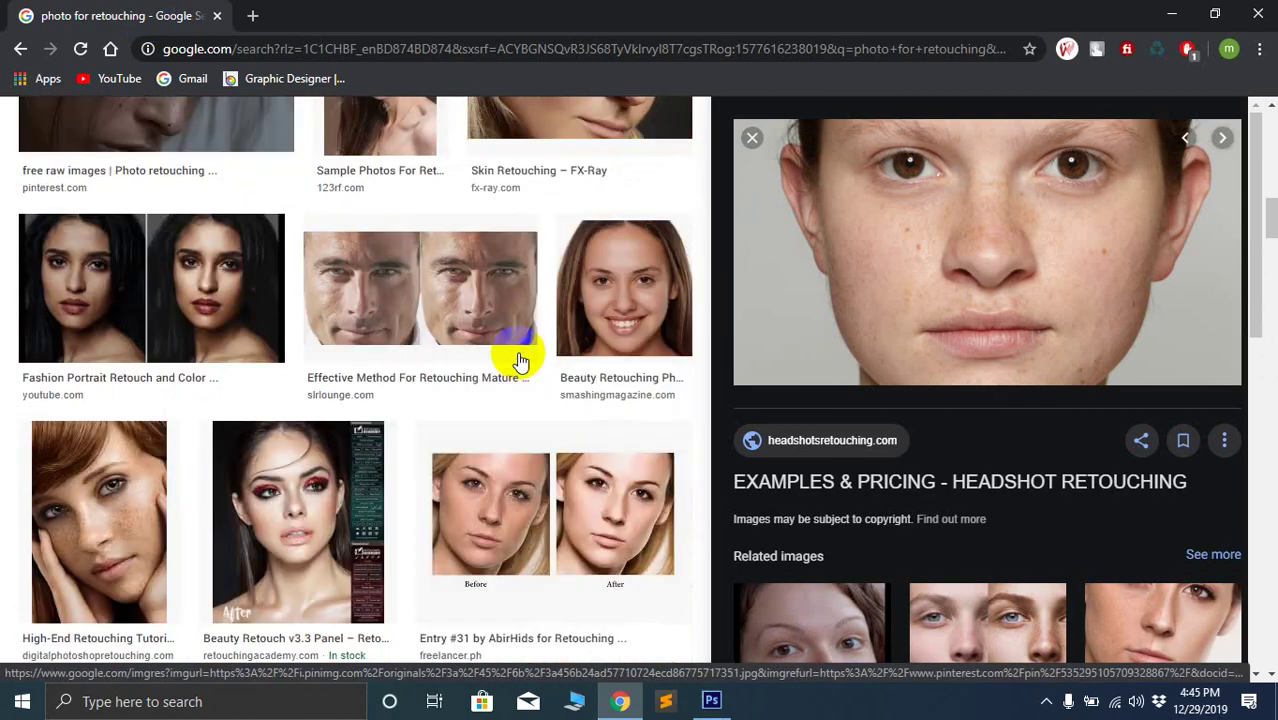
scroll(519, 345, "up", 10)
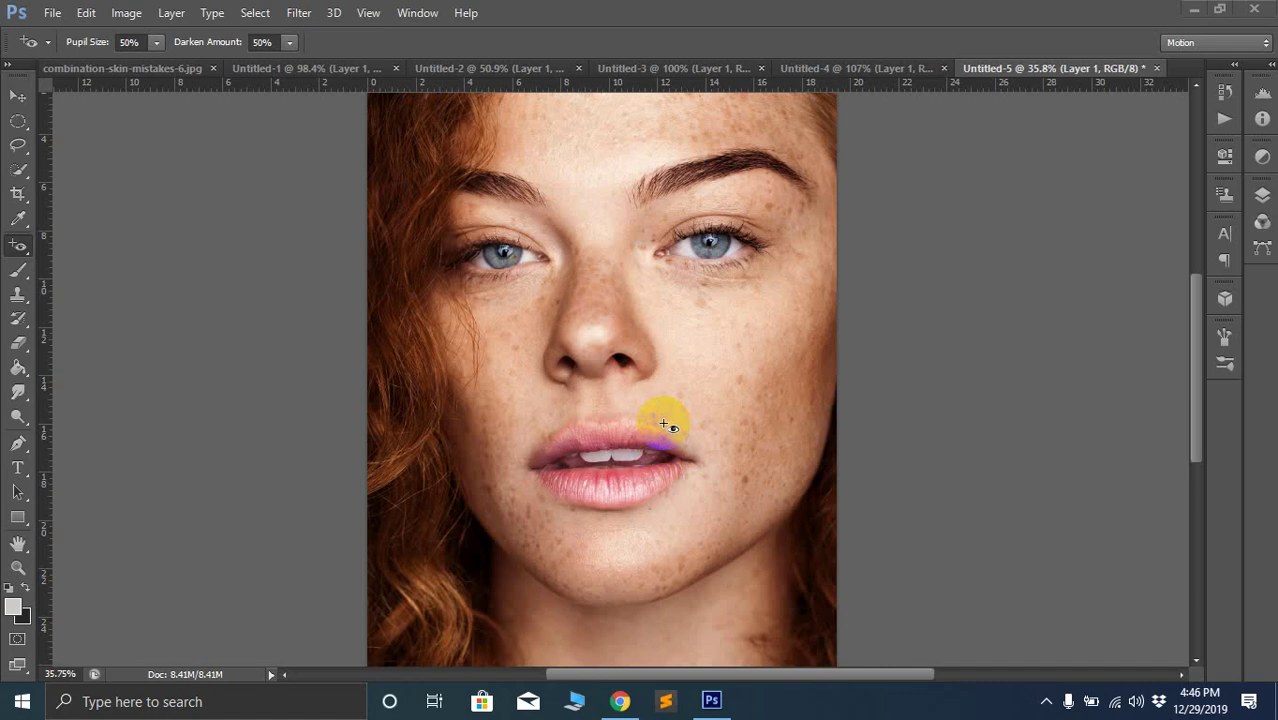
Heal freckles around the mouth and cheek of the red-haired portrait with the Spot Healing Brush, size 50, Content-Aware
scroll(645, 368, "up", 4)
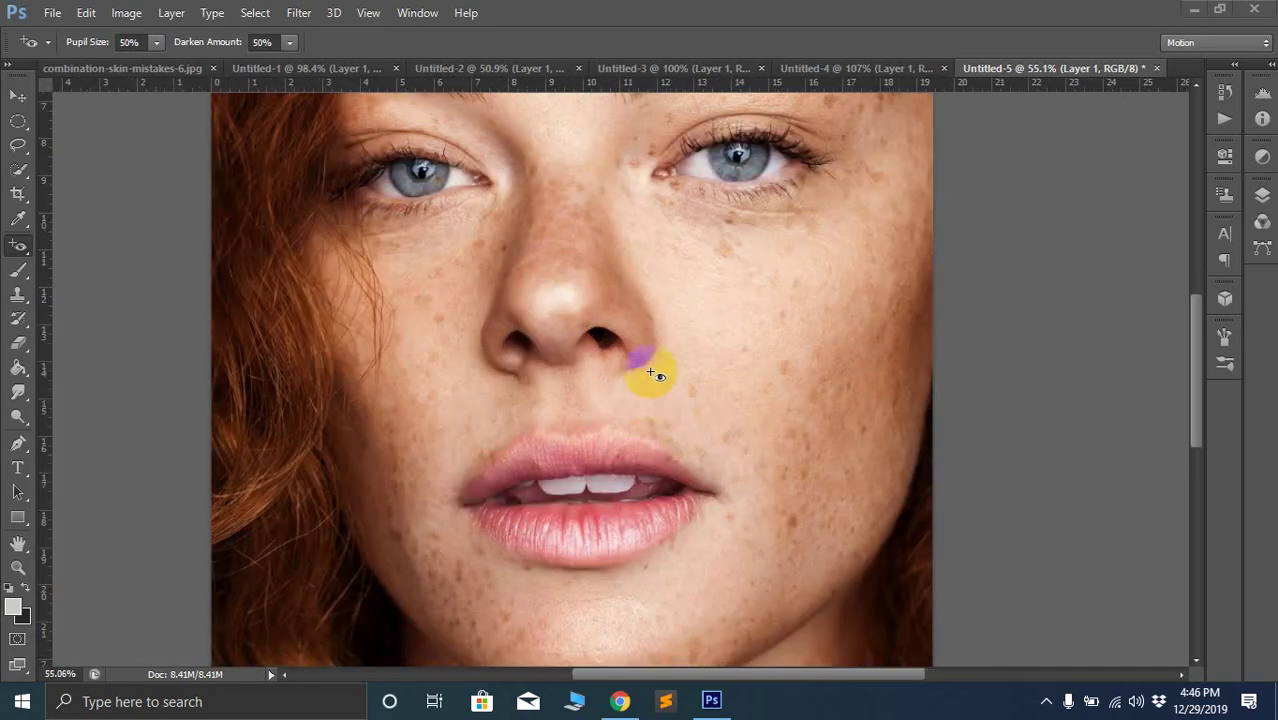
scroll(645, 368, "down", 2)
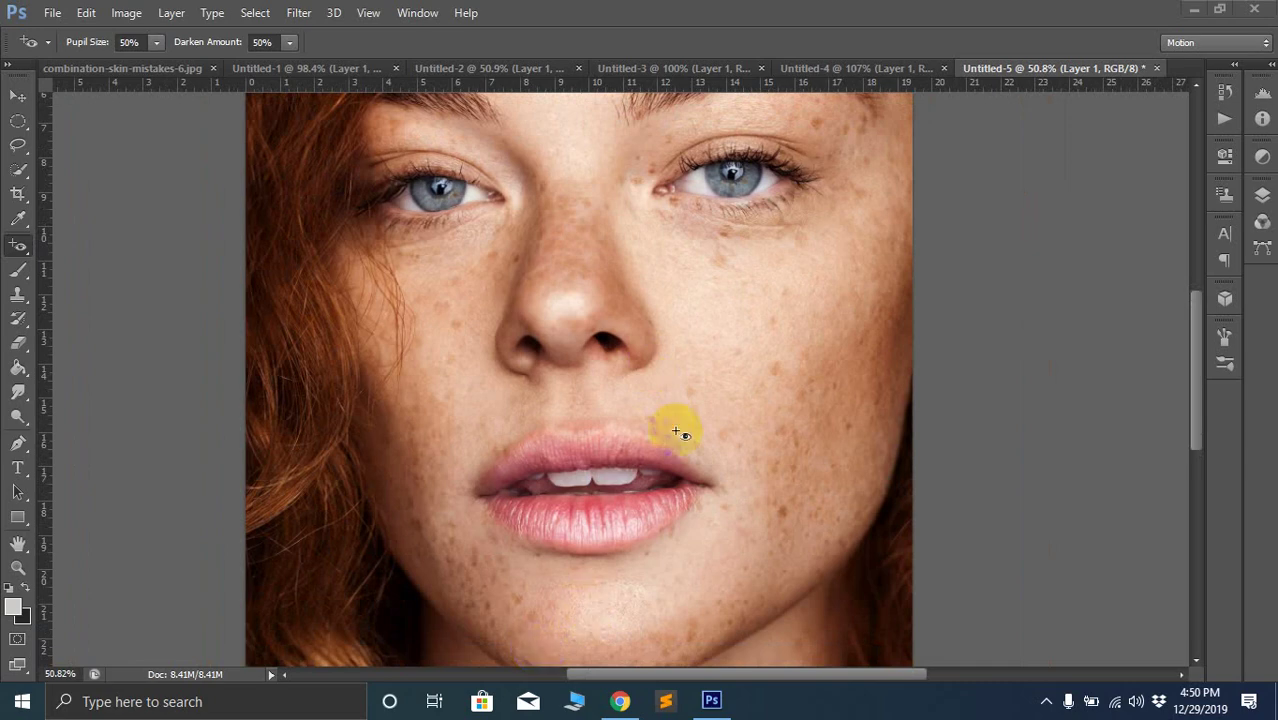
scroll(678, 430, "down", 2)
scroll(678, 430, "down", 1)
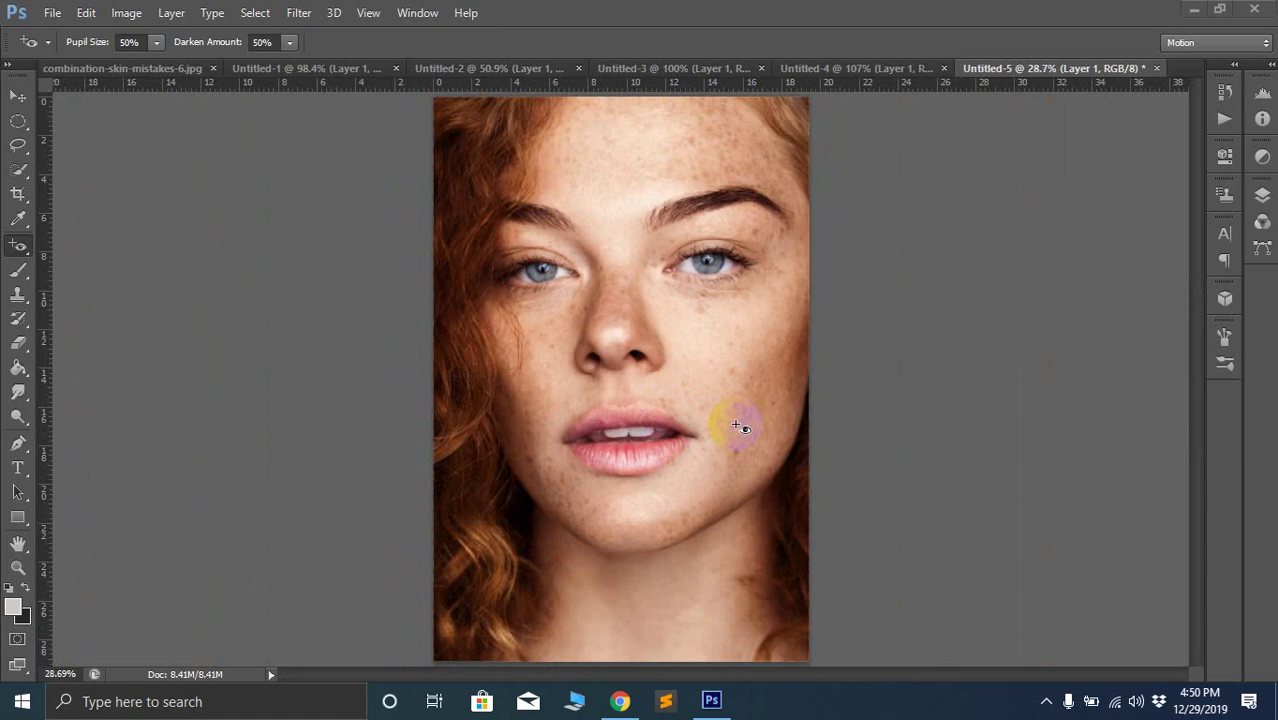
right_click(24, 250)
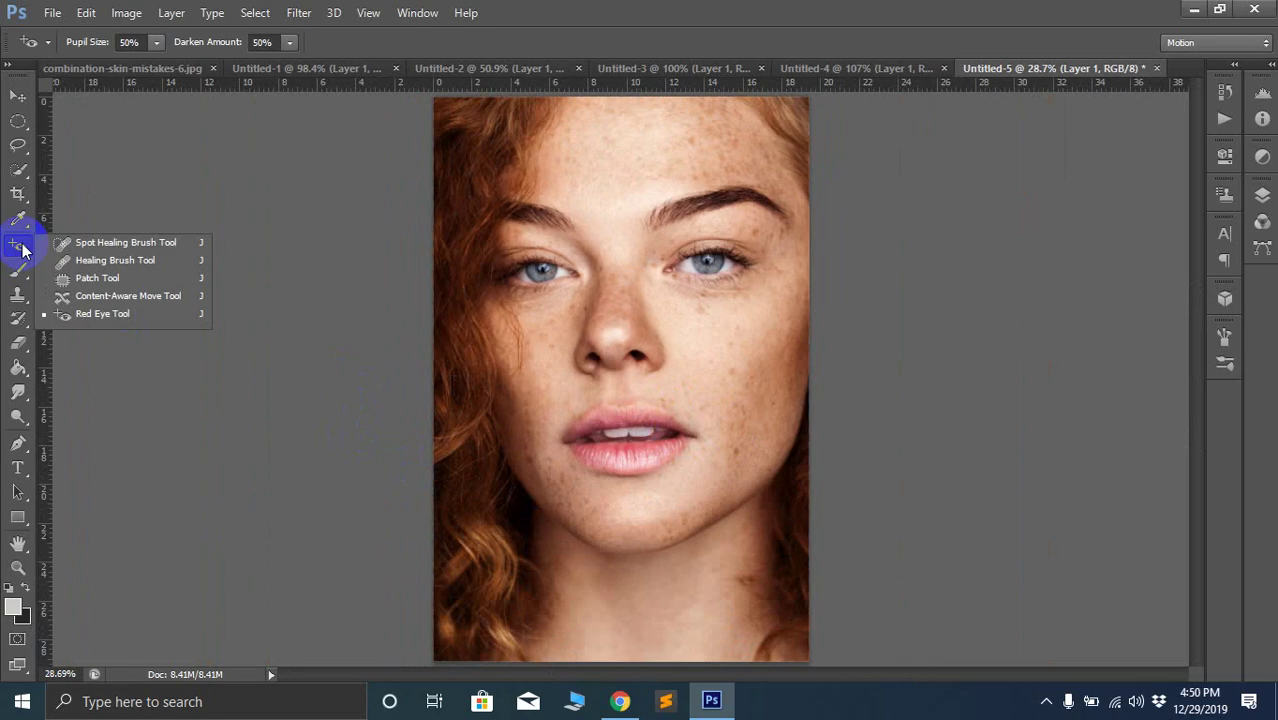
left_click(90, 243)
left_click_drag(516, 414, 685, 430)
scroll(685, 430, "up", 3)
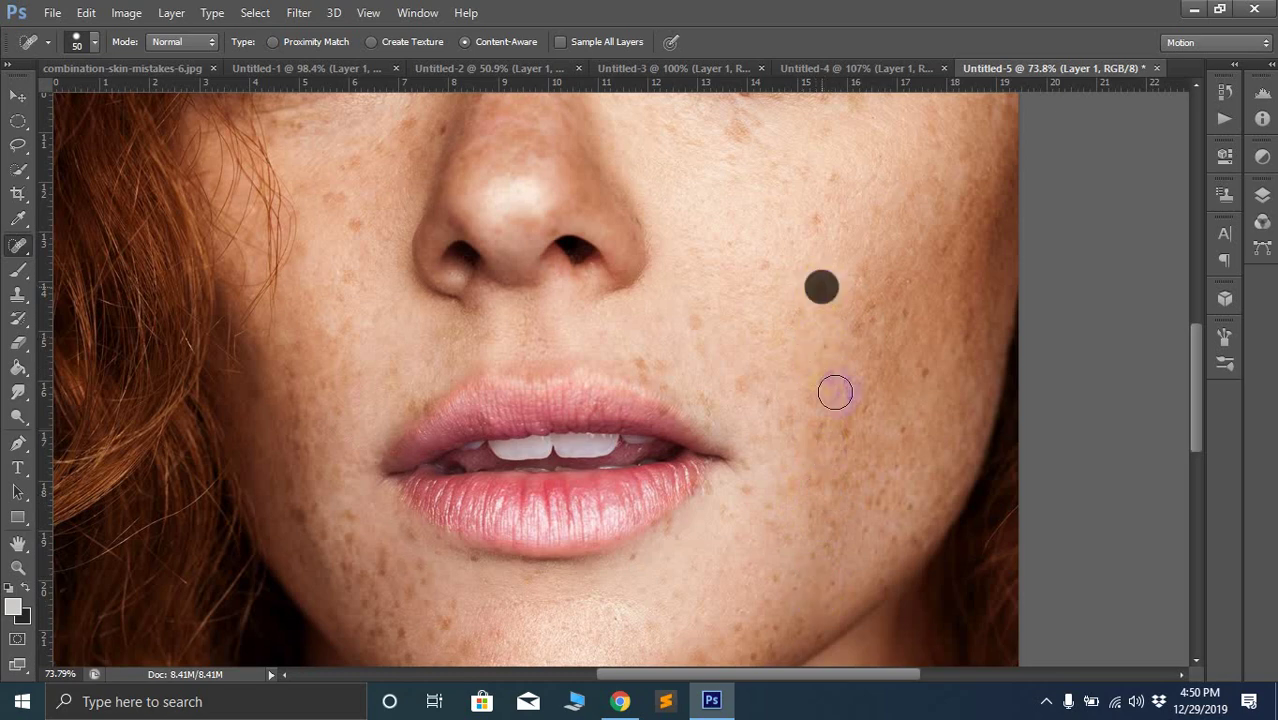
Remove the spots beneath the eyes and on the upper cheeks with the Spot Healing Brush
scroll(769, 350, "up", 3)
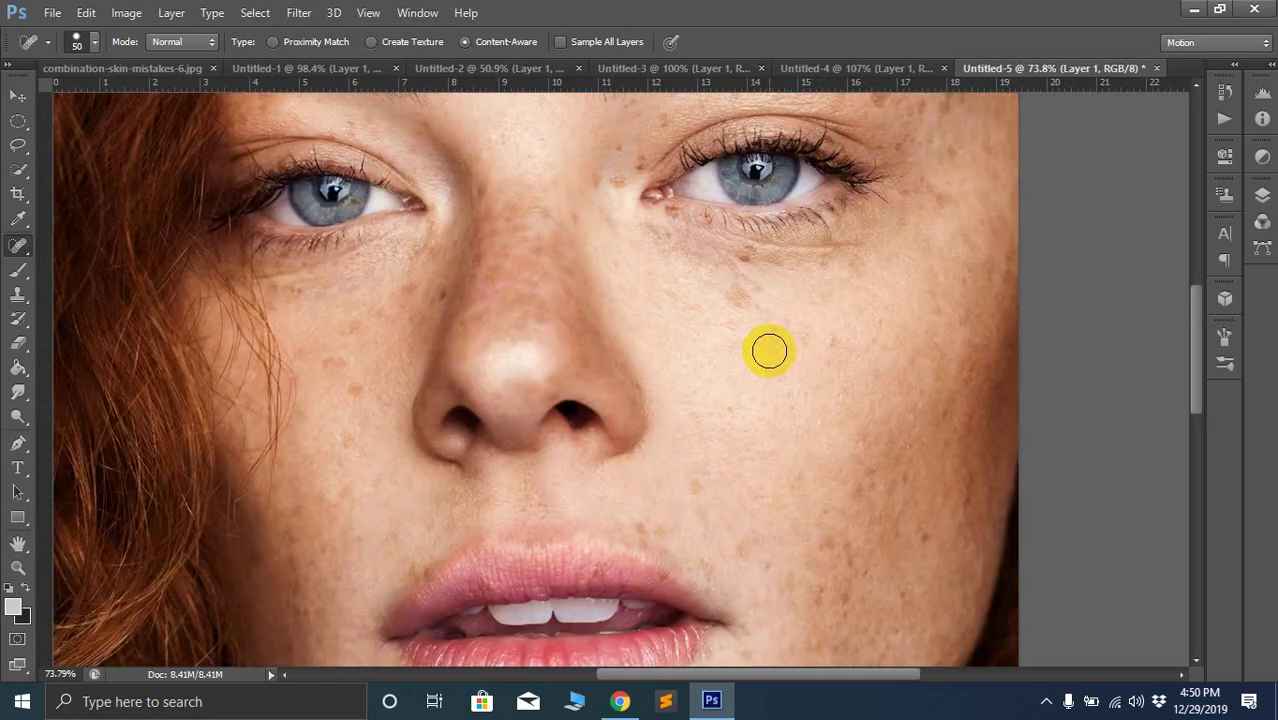
left_click(742, 258)
left_click_drag(742, 258, 750, 271)
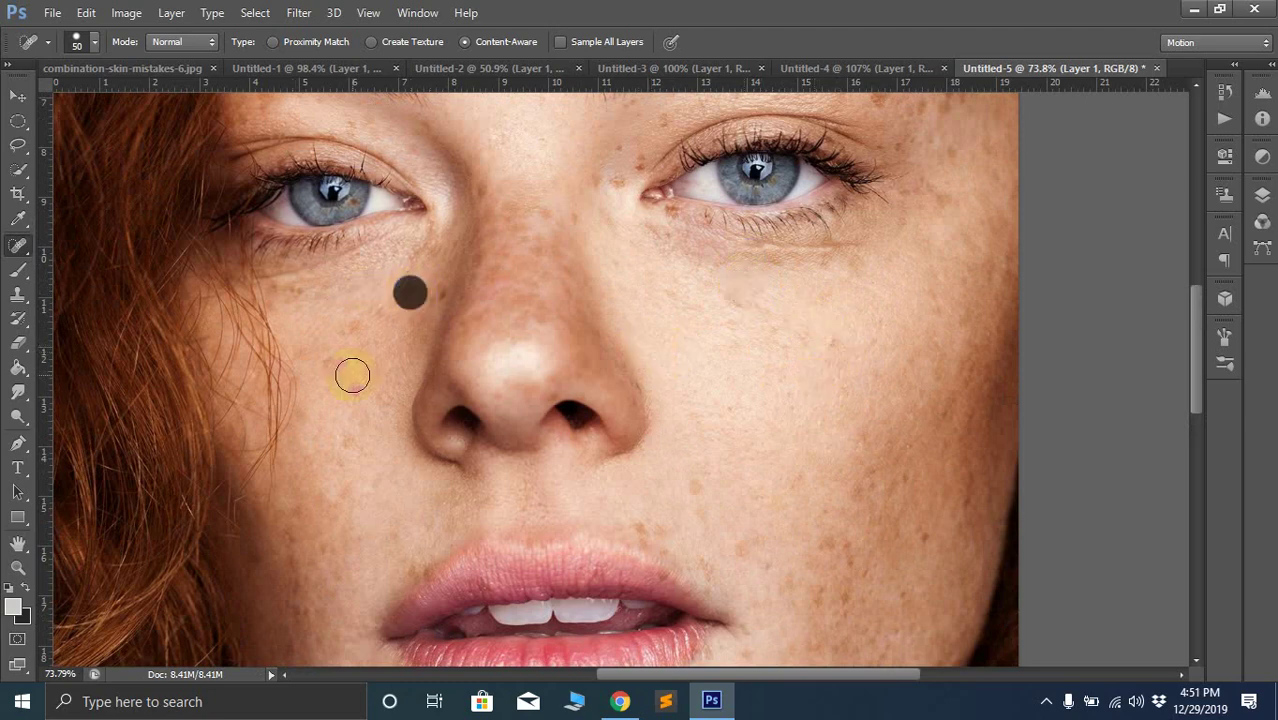
Heal spots beside the inner corner of the uncovered eye and on the forehead with the Spot Healing Brush
scroll(494, 365, "up", 3)
left_click(618, 373)
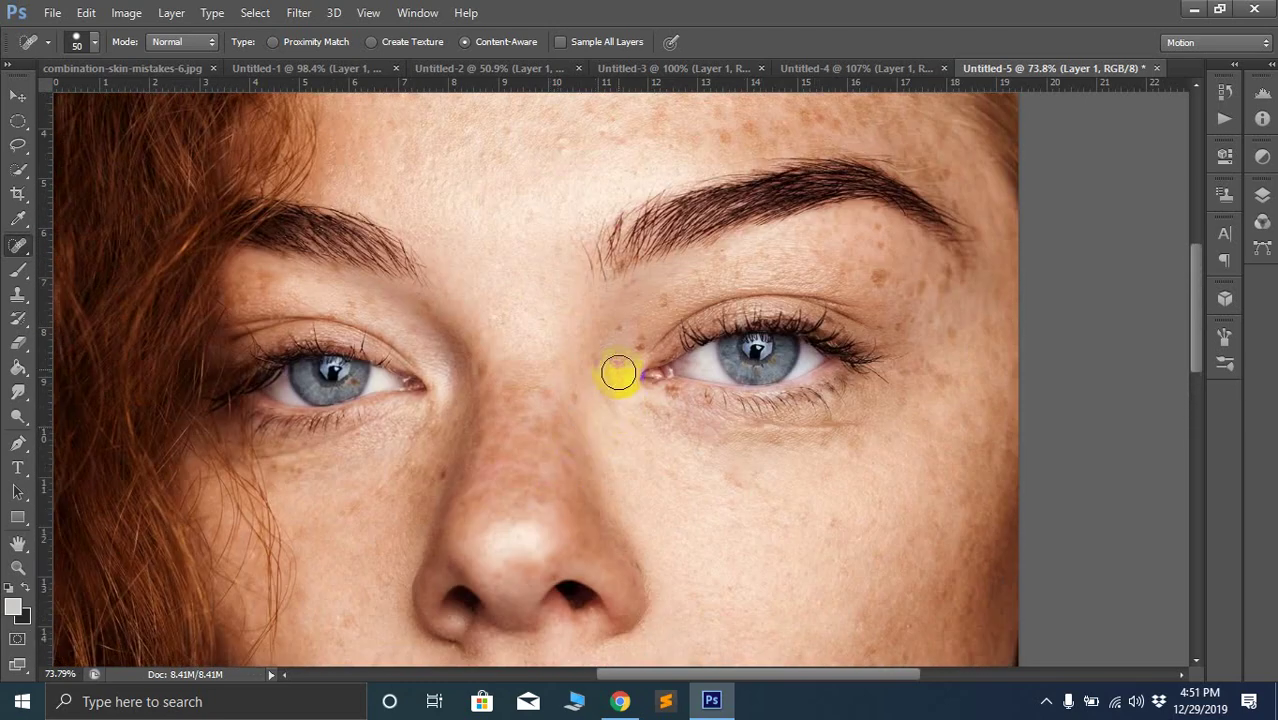
scroll(930, 460, "up", 3)
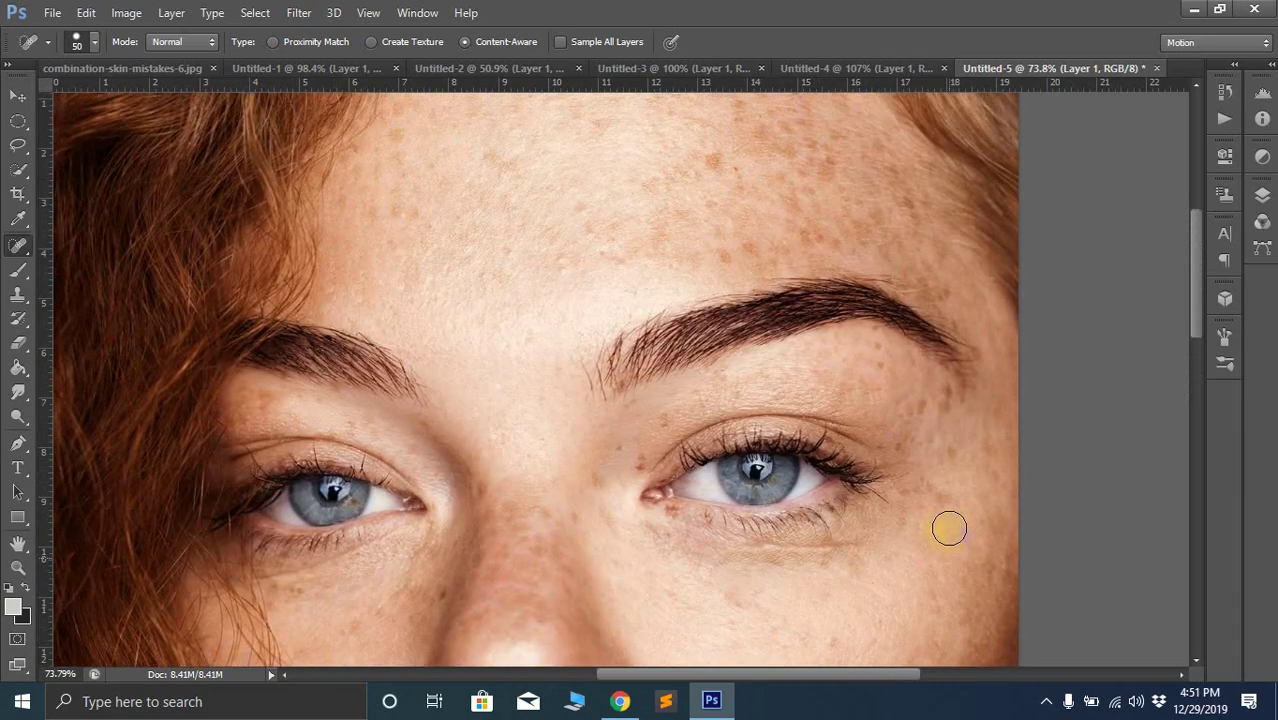
left_click(712, 225)
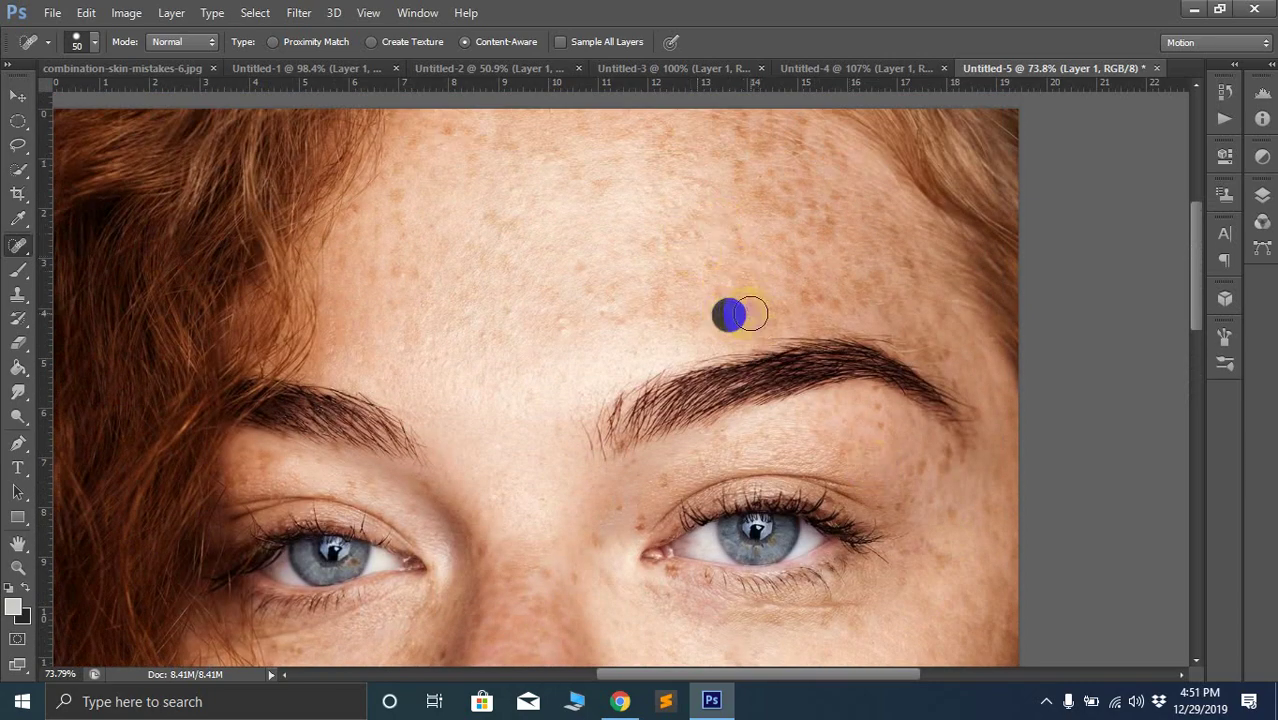
Remove the freckles near the lower edge of the chin with the Spot Healing Brush
scroll(658, 338, "down", 3)
left_click_drag(693, 590, 716, 260)
scroll(628, 284, "down", 3)
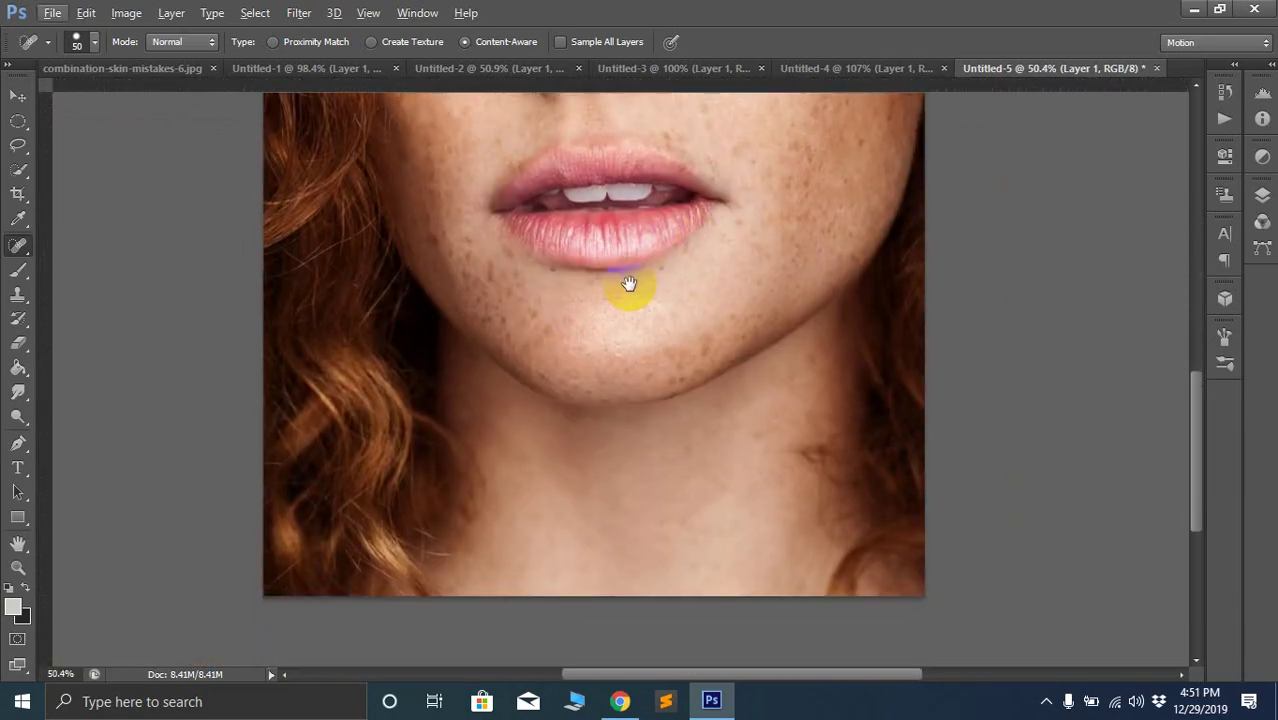
scroll(628, 284, "down", 2)
scroll(659, 240, "up", 1)
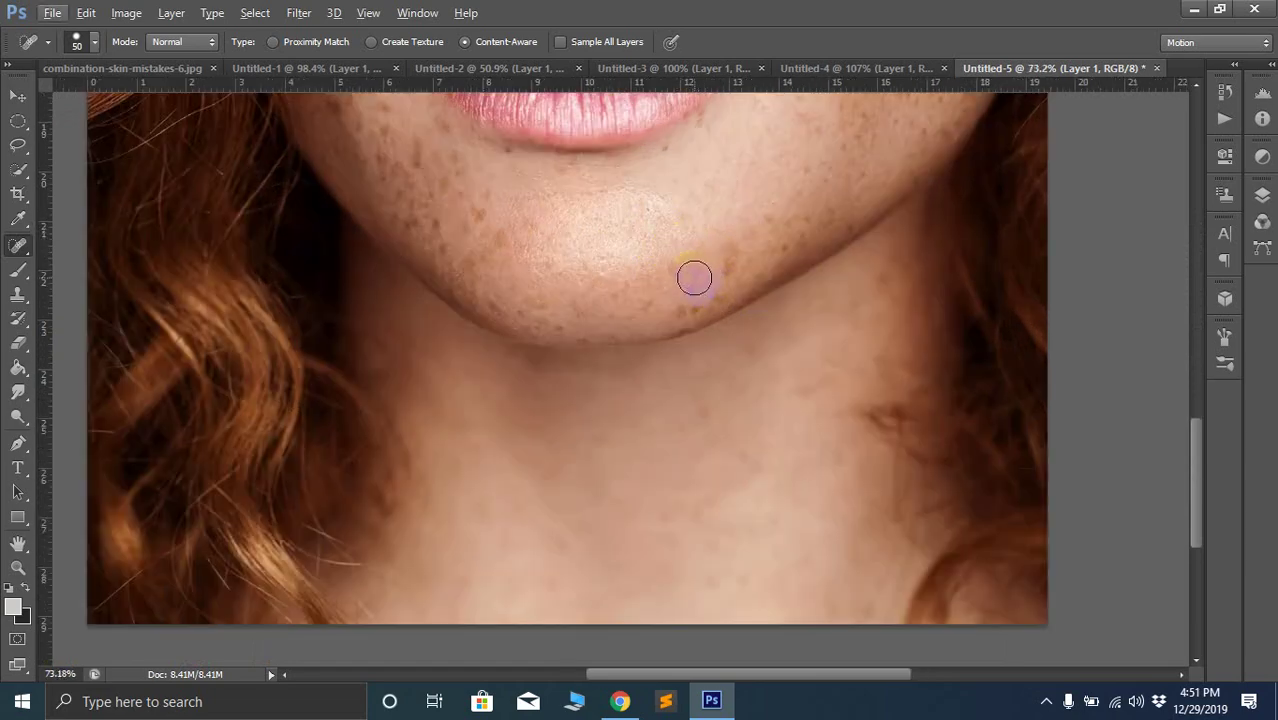
left_click(662, 260)
left_click(723, 261)
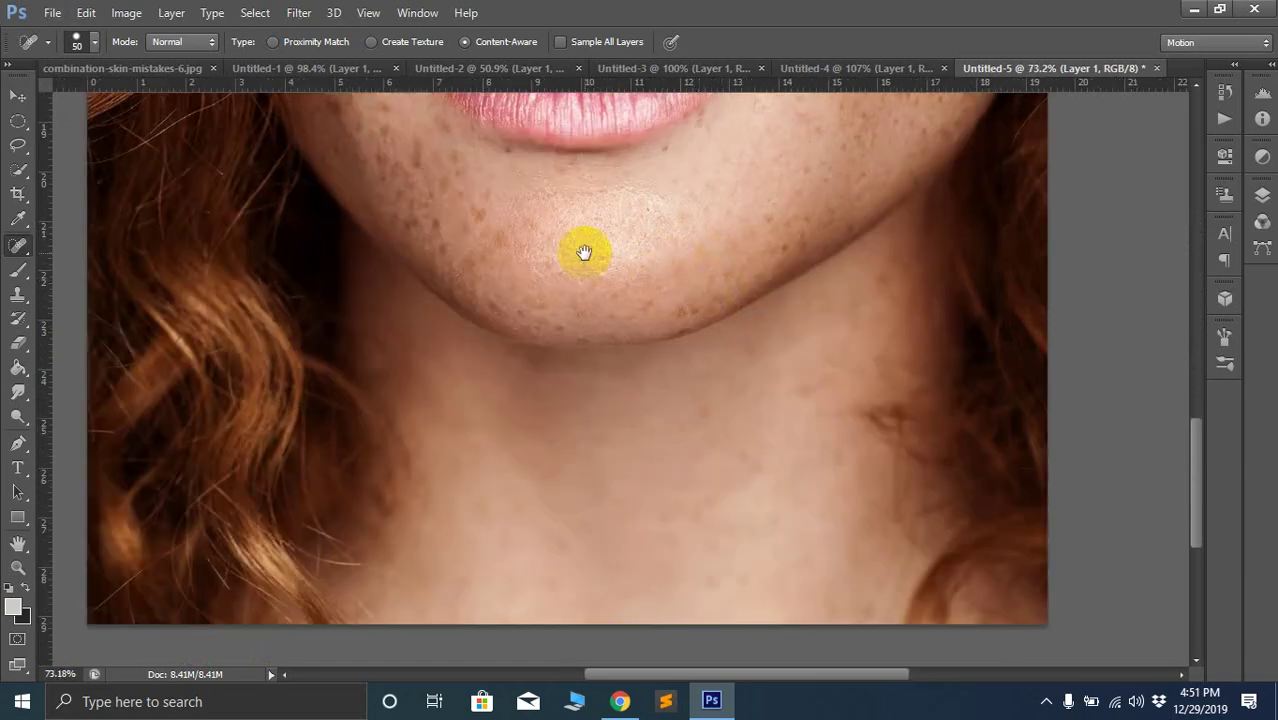
Heal the freckles below the lower lip and along the jaw on the hair-covered side of the face
left_click_drag(585, 251, 685, 385)
left_click(640, 310)
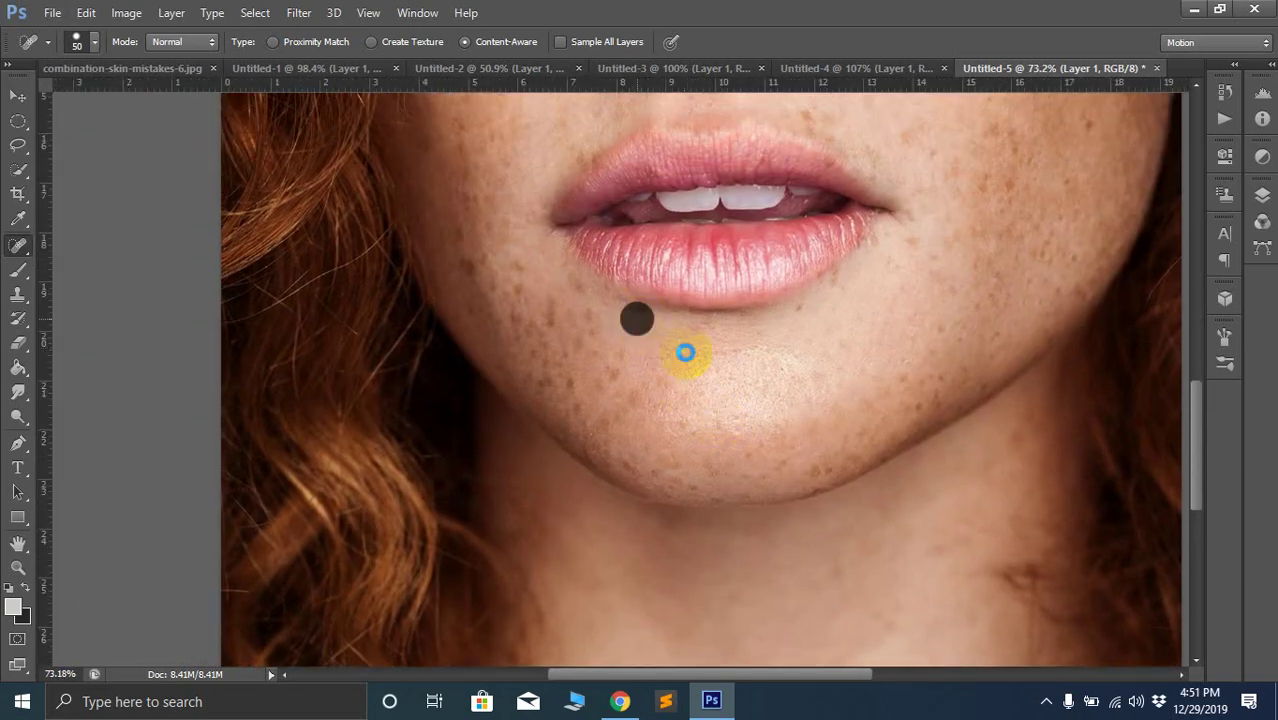
left_click(639, 374)
left_click(562, 419)
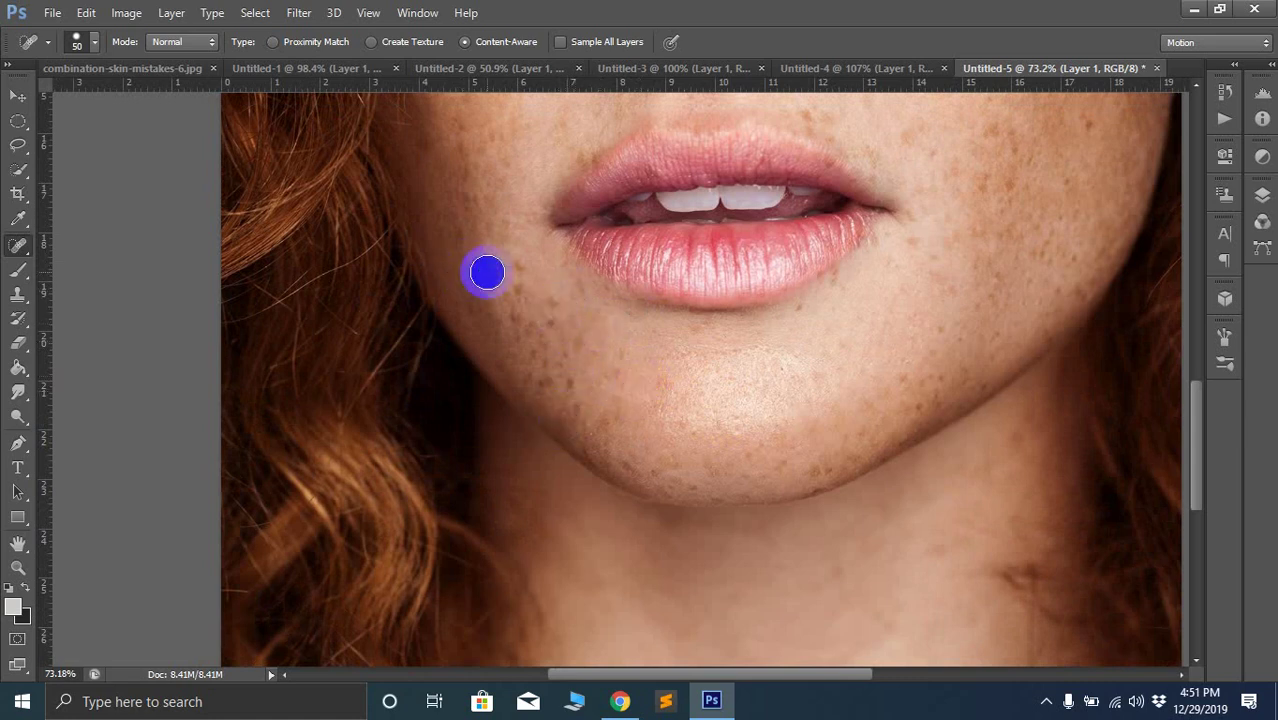
left_click_drag(525, 292, 541, 296)
left_click(528, 299)
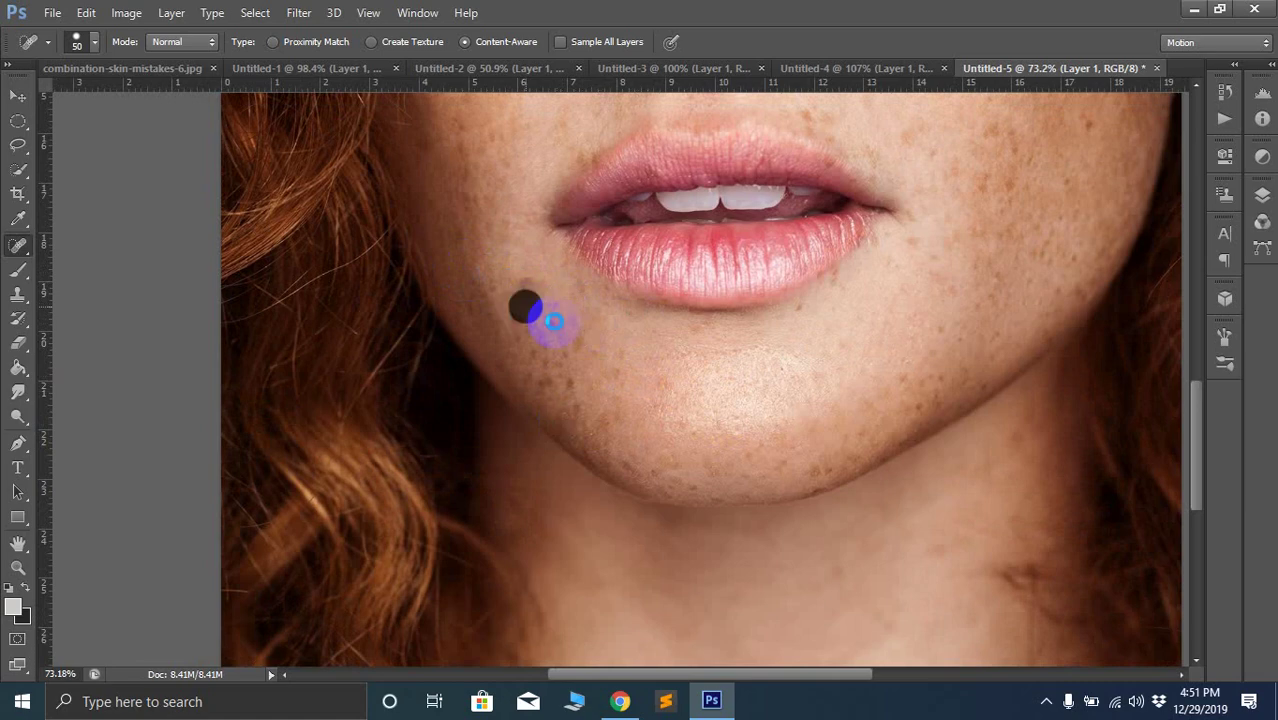
left_click(541, 300)
Remove the freckles on the cheek away from the hair and just above that corner of the mouth
scroll(813, 348, "up", 5)
scroll(813, 428, "right", 1)
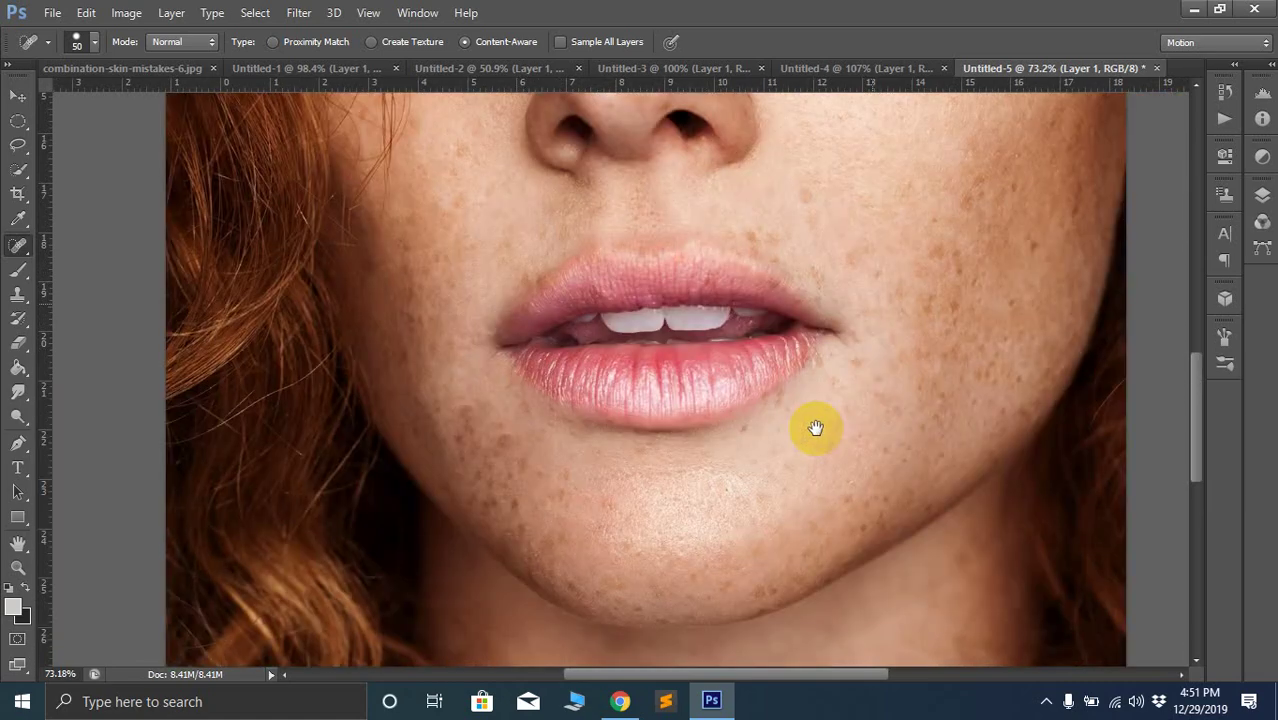
left_click(805, 433)
left_click(1018, 390)
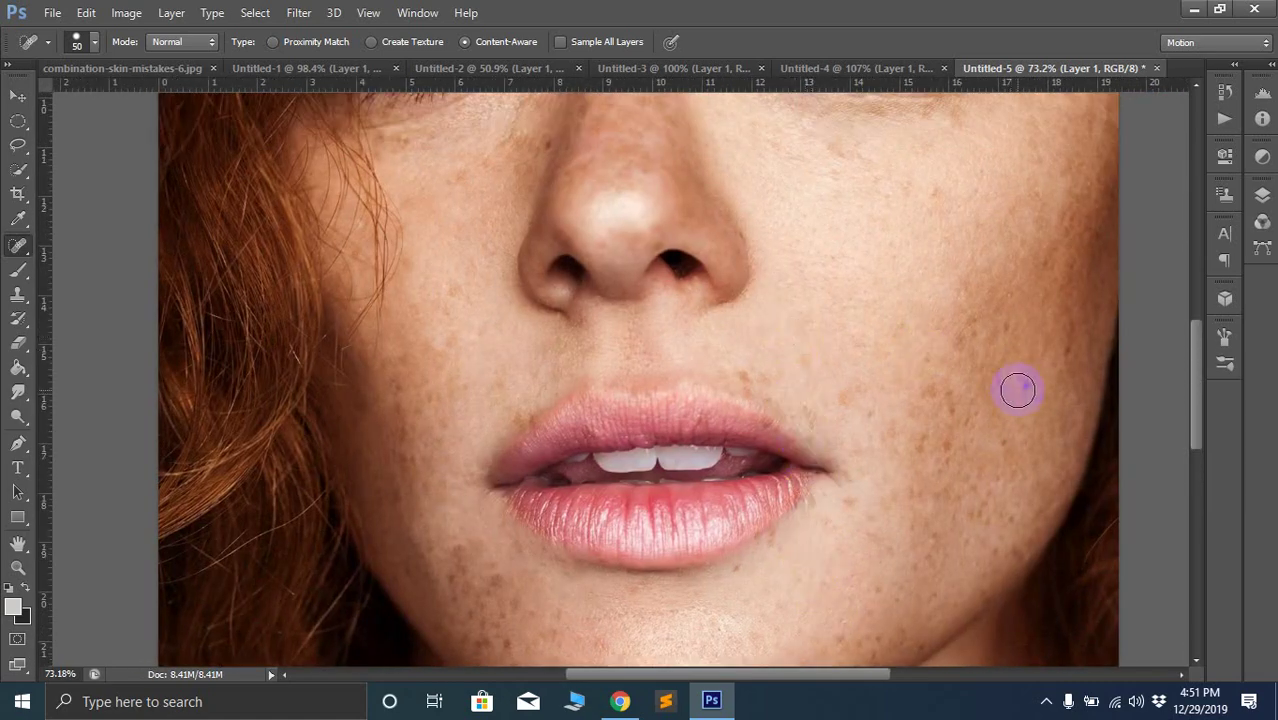
left_click(950, 437)
left_click(874, 394)
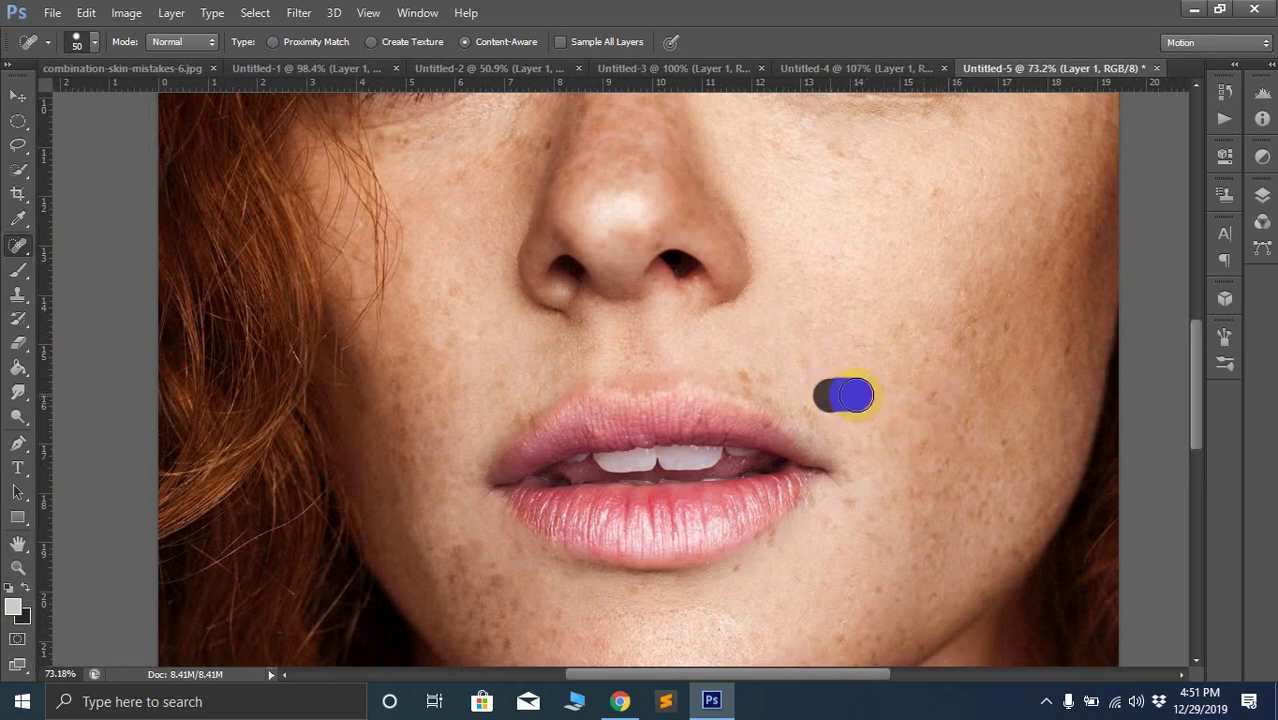
left_click(765, 377)
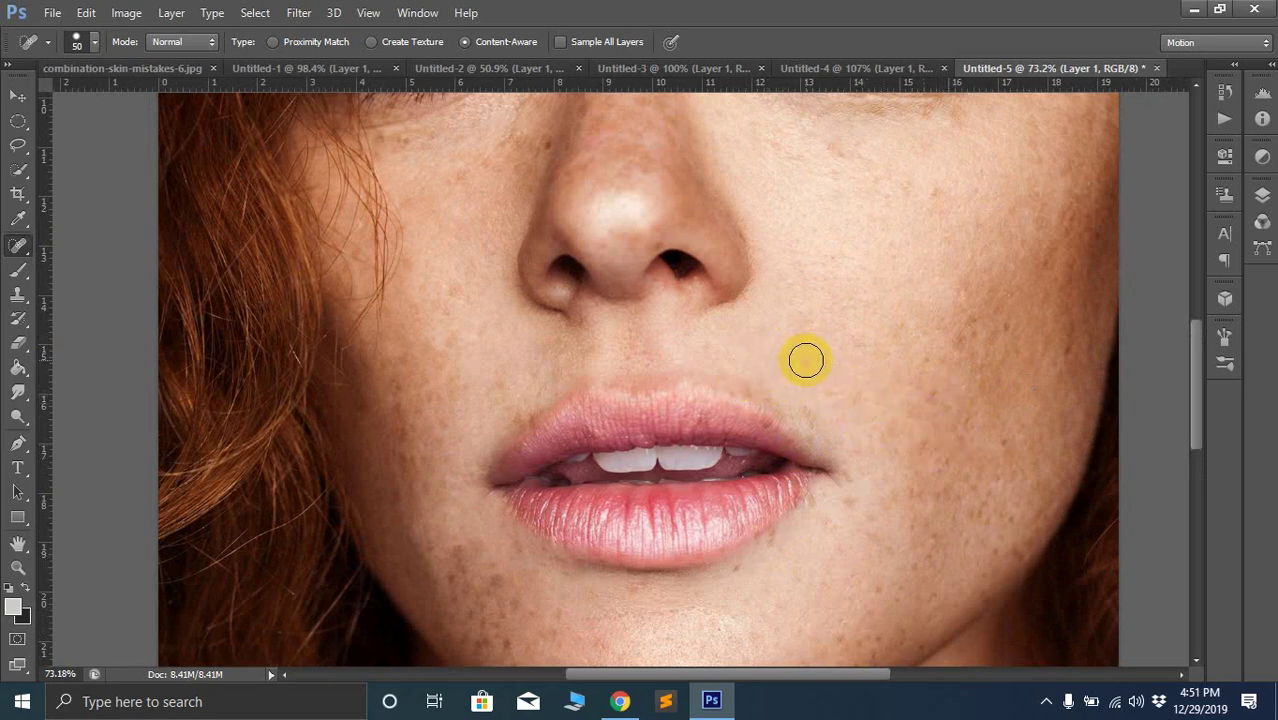
Heal the freckles on the bridge and sides of the nose
left_click(656, 271)
scroll(656, 337, "up", 5)
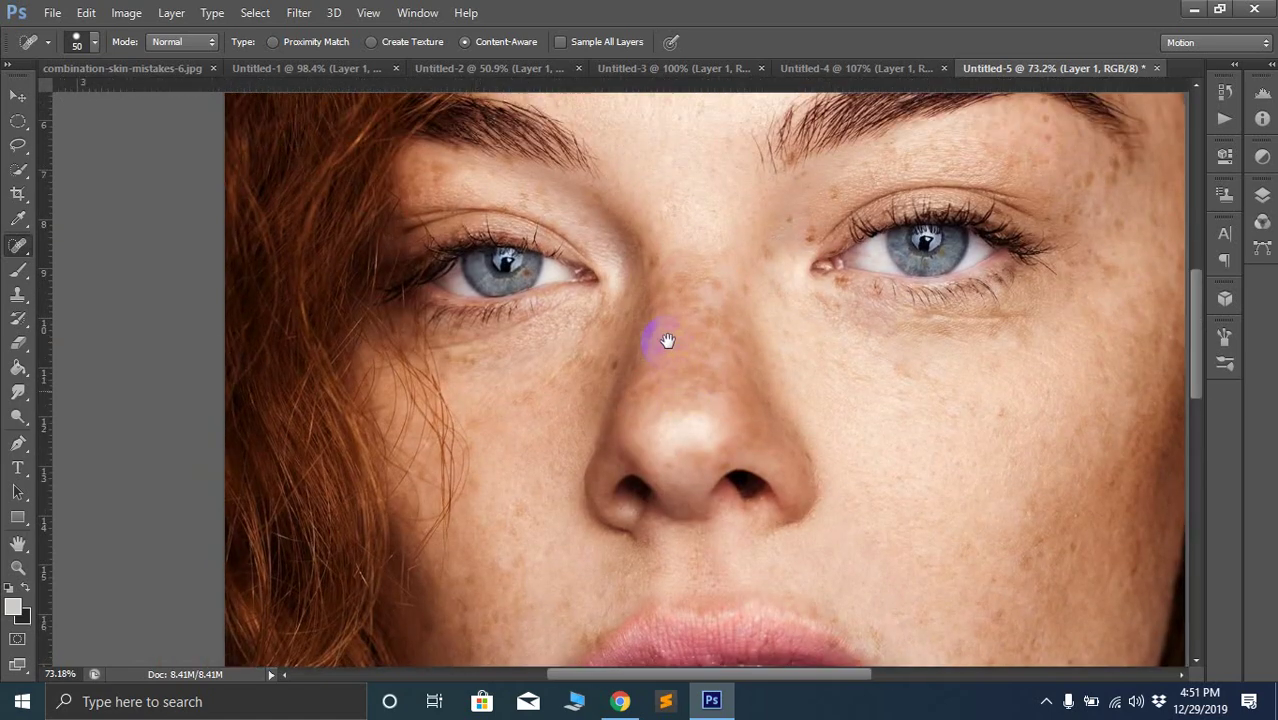
left_click(756, 386)
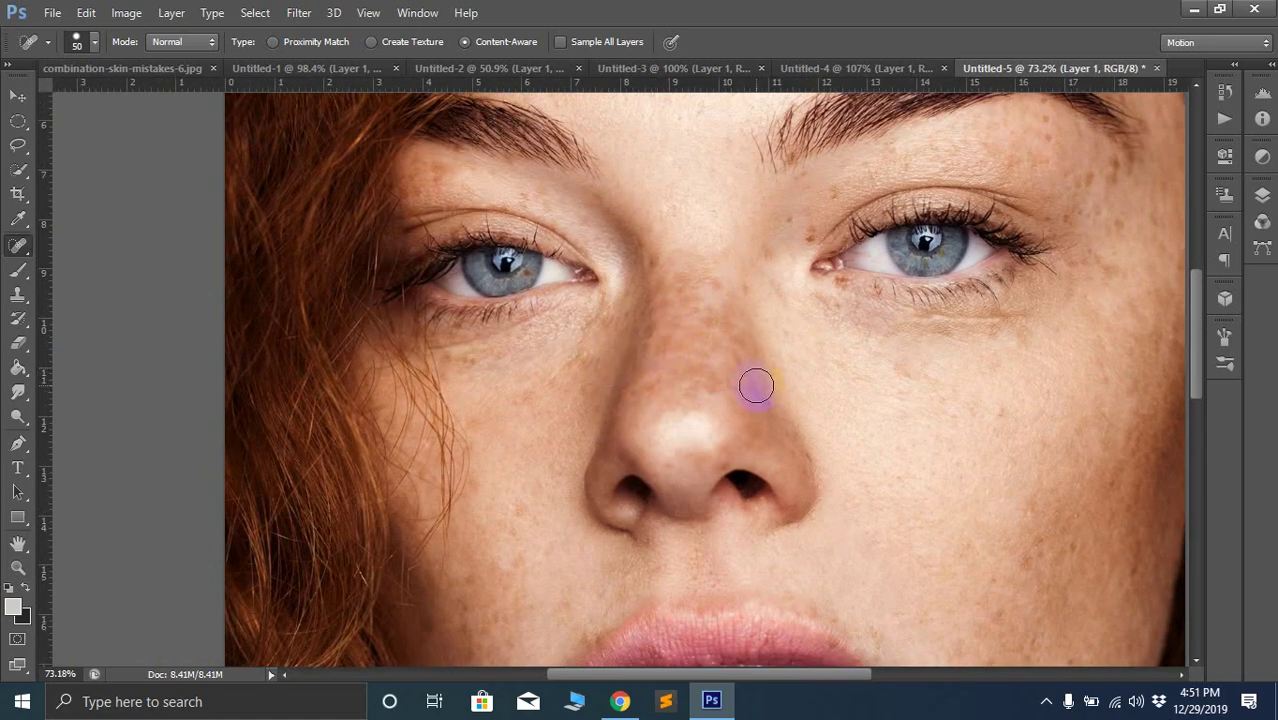
left_click(656, 271)
left_click(747, 292)
left_click(745, 348)
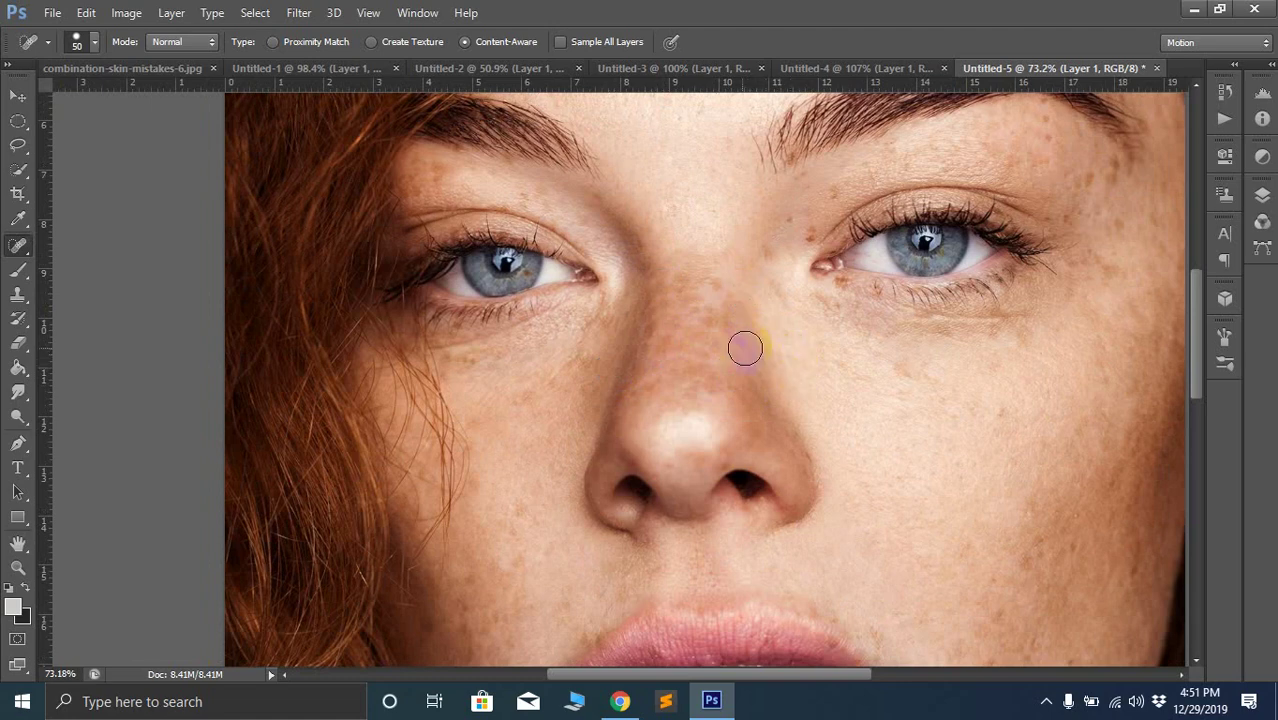
Heal spots on the inner eye corner, upper eyelid, temple and cheek around the eye on the uncovered side
scroll(787, 271, "up", 1)
left_click(806, 281)
left_click(843, 236)
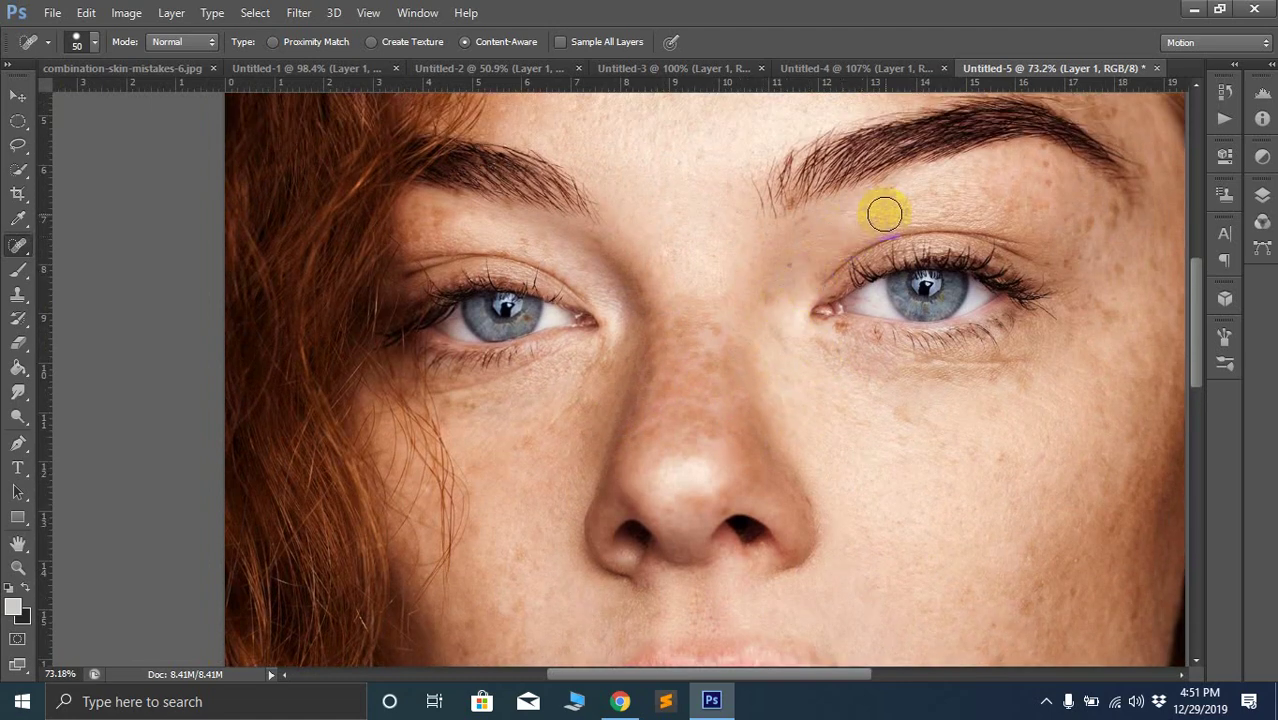
mouse_move(891, 202)
left_mouse_down()
mouse_move(941, 191)
mouse_move(957, 209)
left_mouse_up()
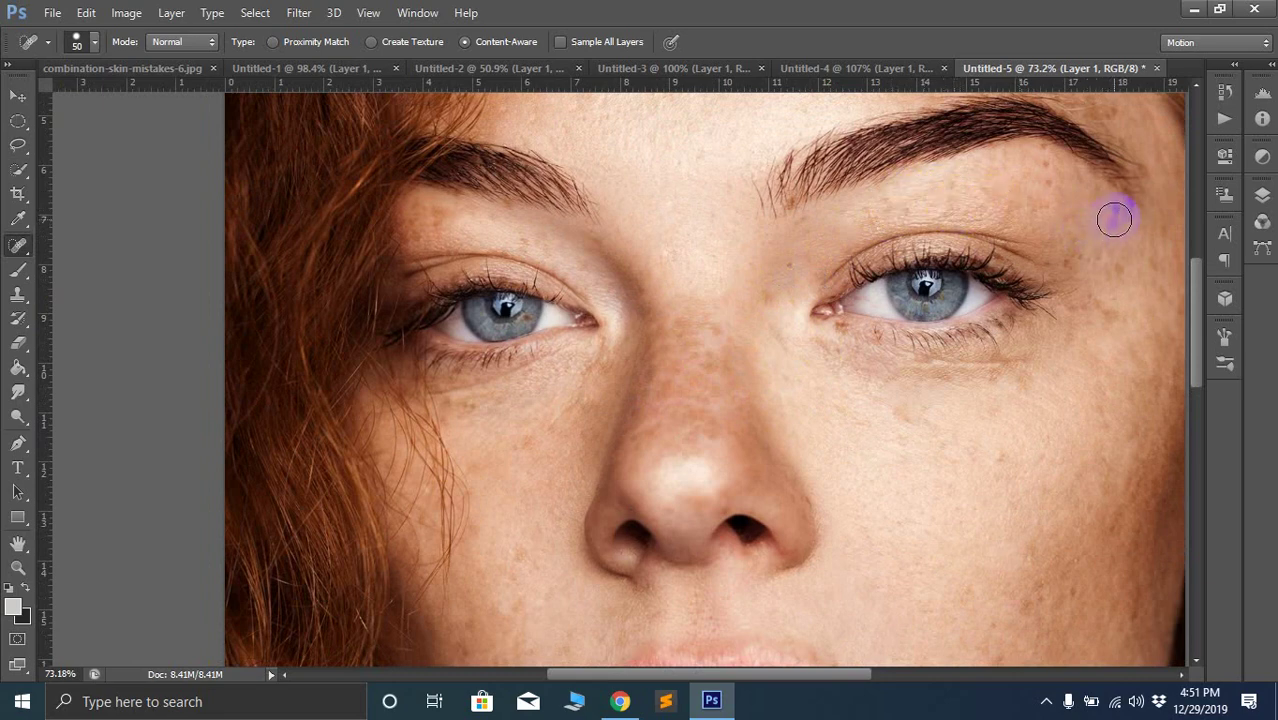
left_click_drag(1122, 306, 1093, 303)
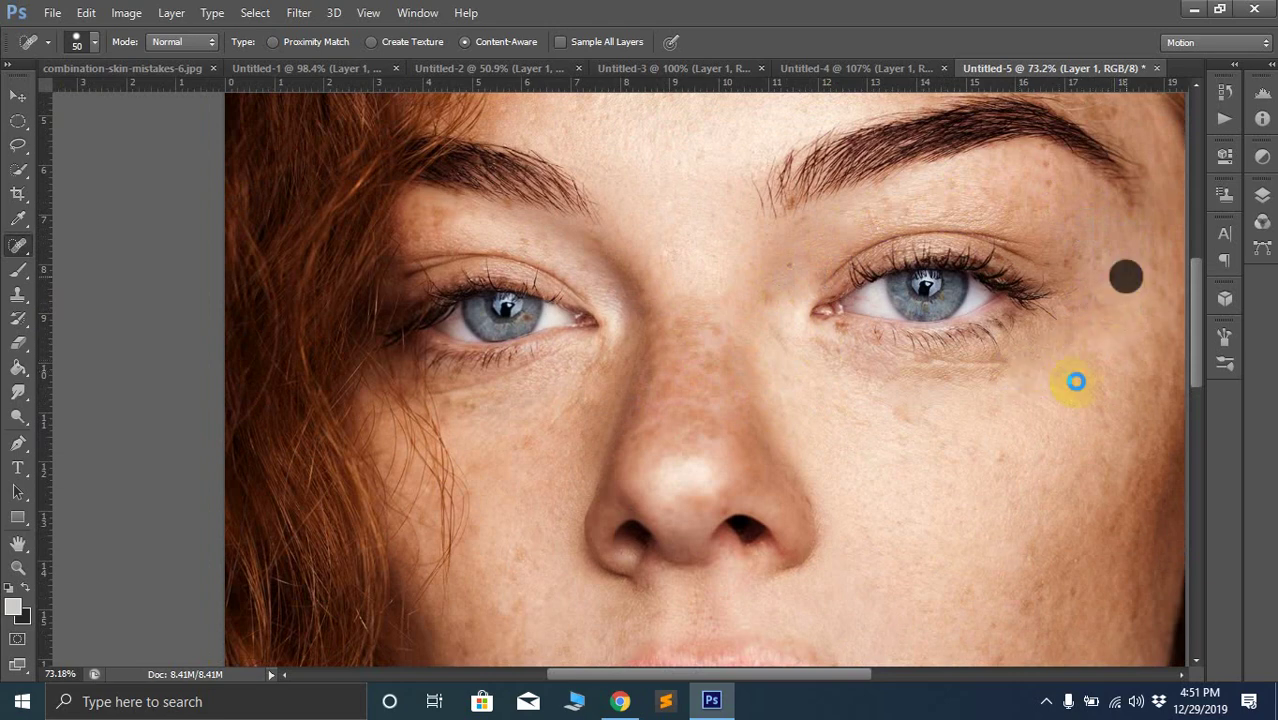
mouse_move(1075, 381)
left_mouse_down()
mouse_move(1023, 395)
mouse_move(994, 372)
left_mouse_up()
mouse_move(910, 425)
left_mouse_down()
mouse_move(958, 421)
mouse_move(1030, 556)
left_mouse_up()
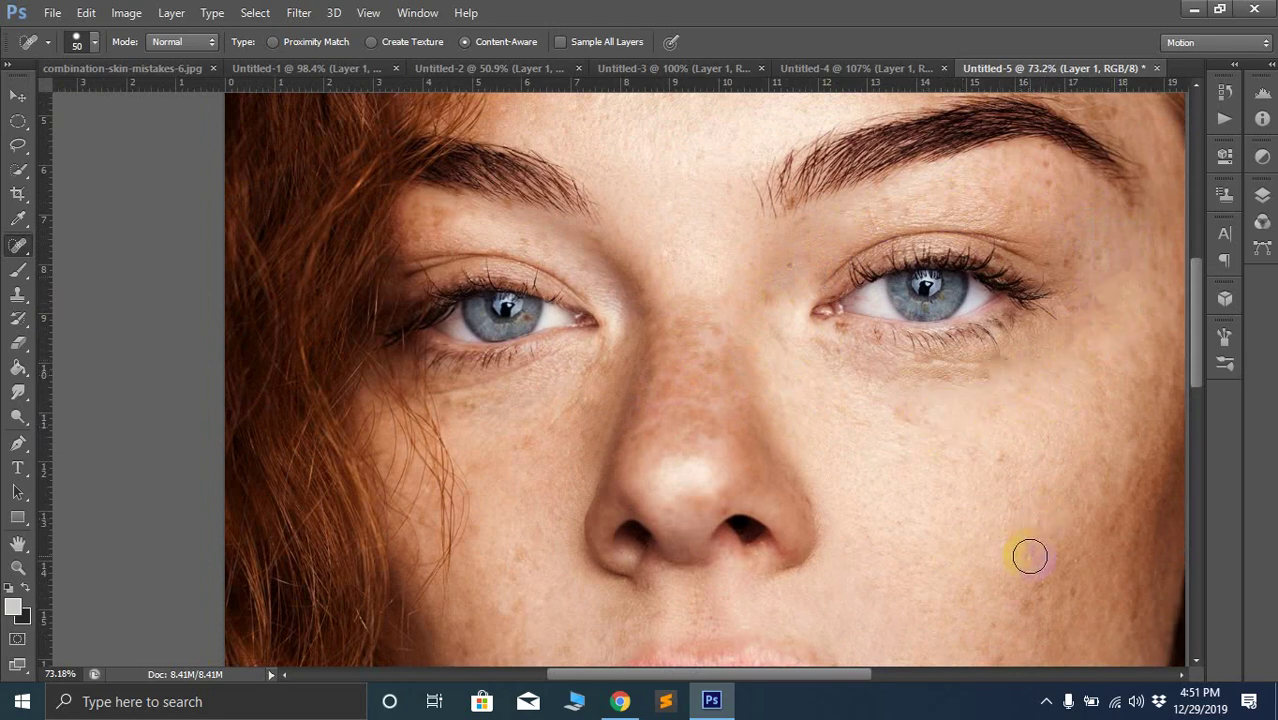
Check the whole portrait, and heal the remaining dark freckles on the jaw below the hair-side mouth corner
scroll(885, 501, "down", 6)
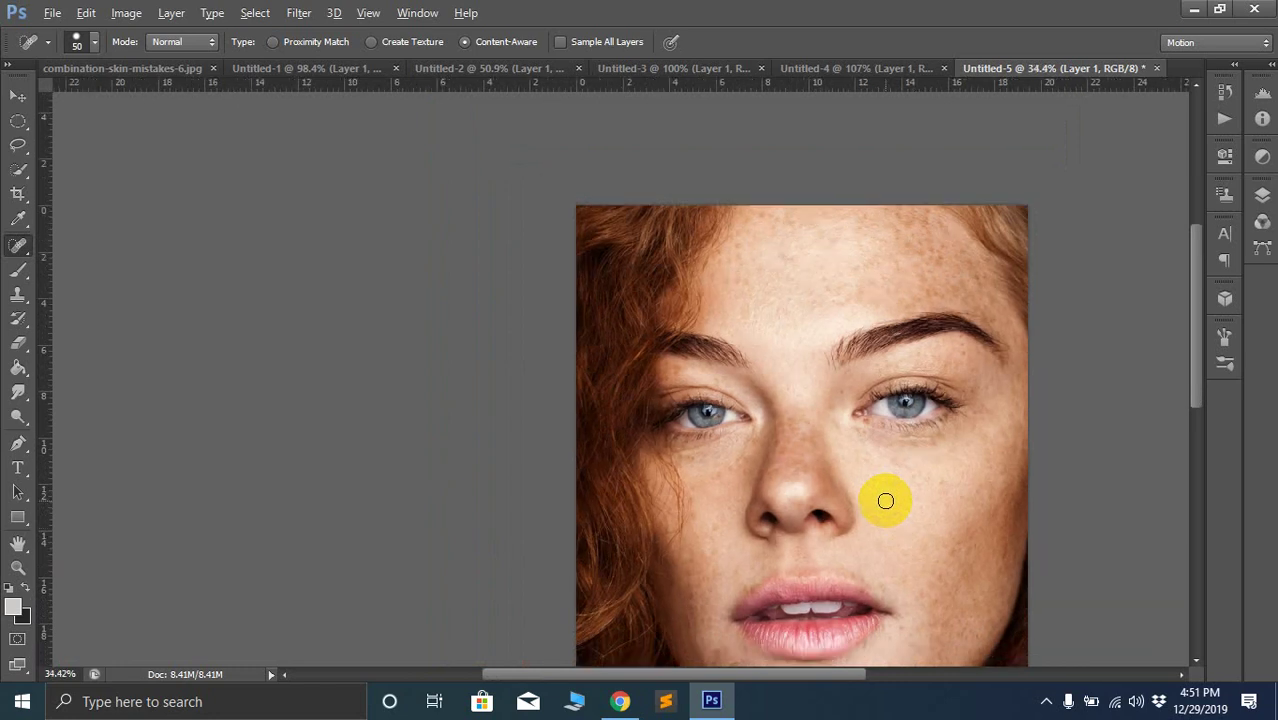
scroll(885, 501, "down", 1)
left_click_drag(936, 519, 856, 419)
left_click_drag(806, 470, 828, 459)
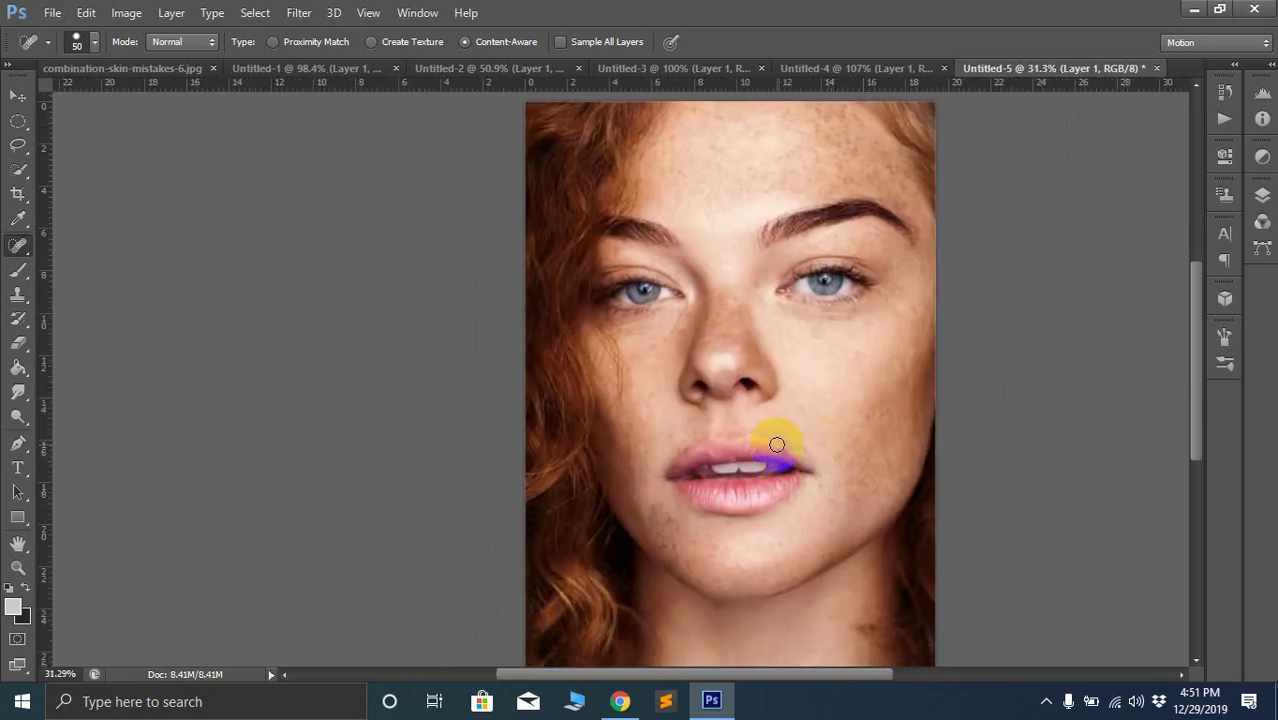
left_click_drag(777, 444, 785, 452)
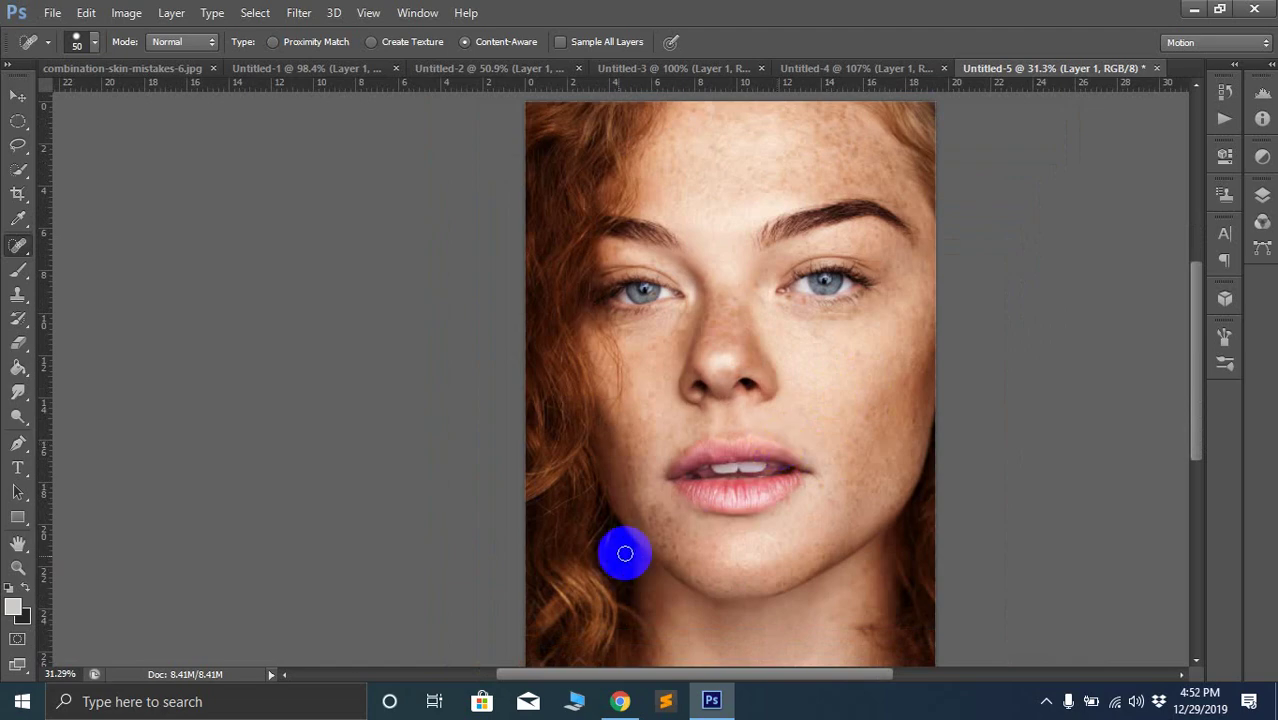
mouse_move(622, 551)
left_mouse_down()
mouse_move(682, 542)
mouse_move(656, 496)
mouse_move(737, 536)
left_mouse_up()
scroll(675, 540, "up", 8)
left_click(657, 495)
mouse_move(625, 480)
left_mouse_down()
mouse_move(562, 425)
mouse_move(571, 437)
left_mouse_up()
mouse_move(662, 572)
left_mouse_down()
mouse_move(673, 570)
mouse_move(608, 563)
left_mouse_up()
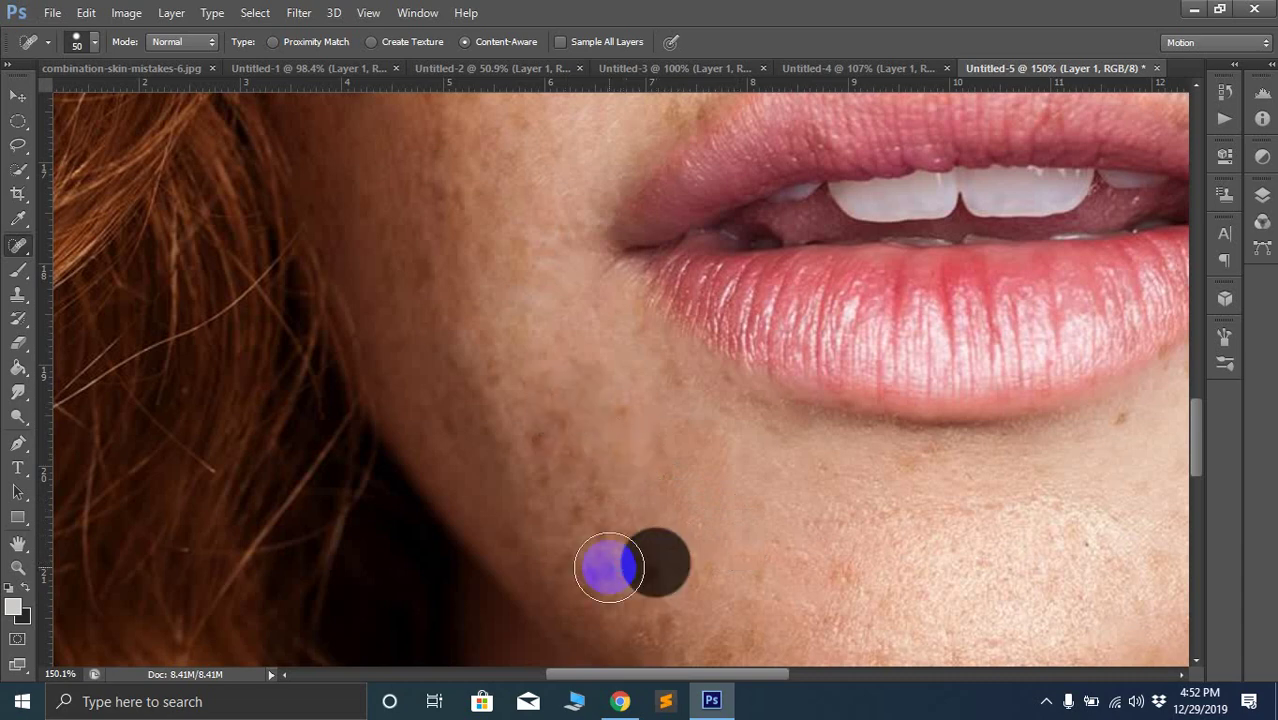
left_click(616, 560)
Touch up the remaining freckles on the nose bridge, and review the full portrait
scroll(688, 540, "down", 4)
scroll(689, 544, "down", 3)
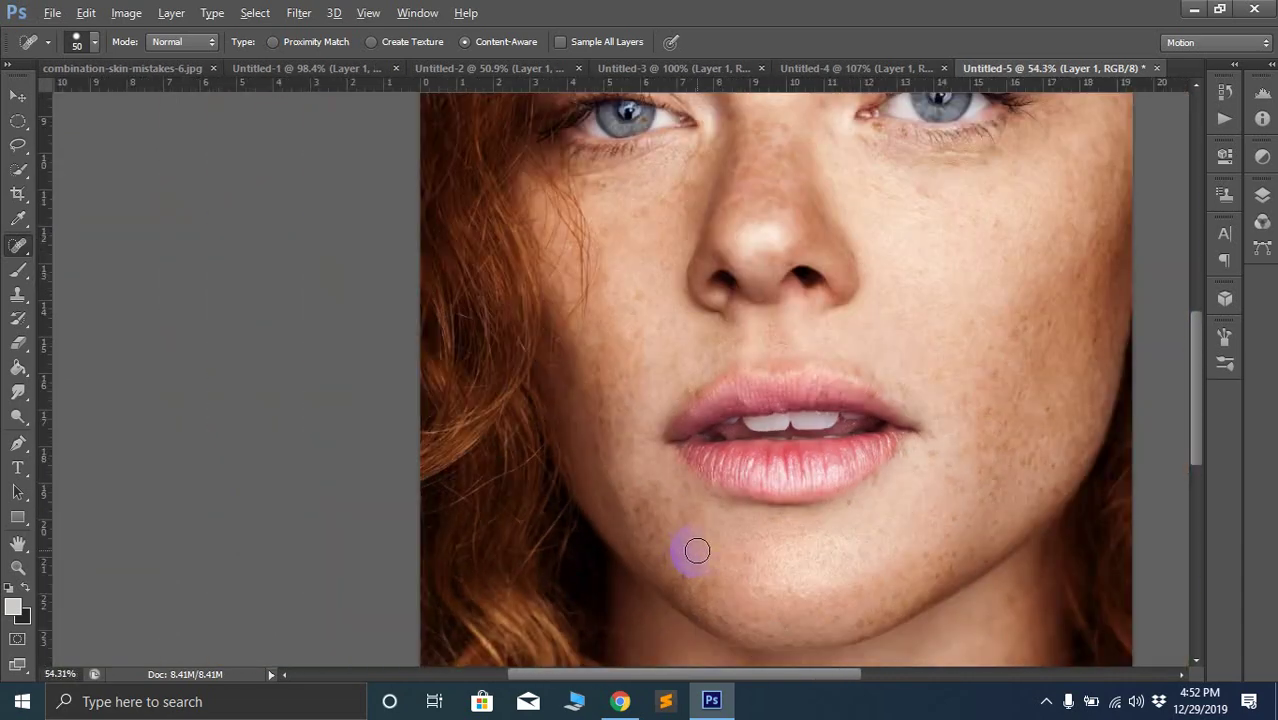
scroll(700, 550, "down", 1)
scroll(701, 551, "up", 2)
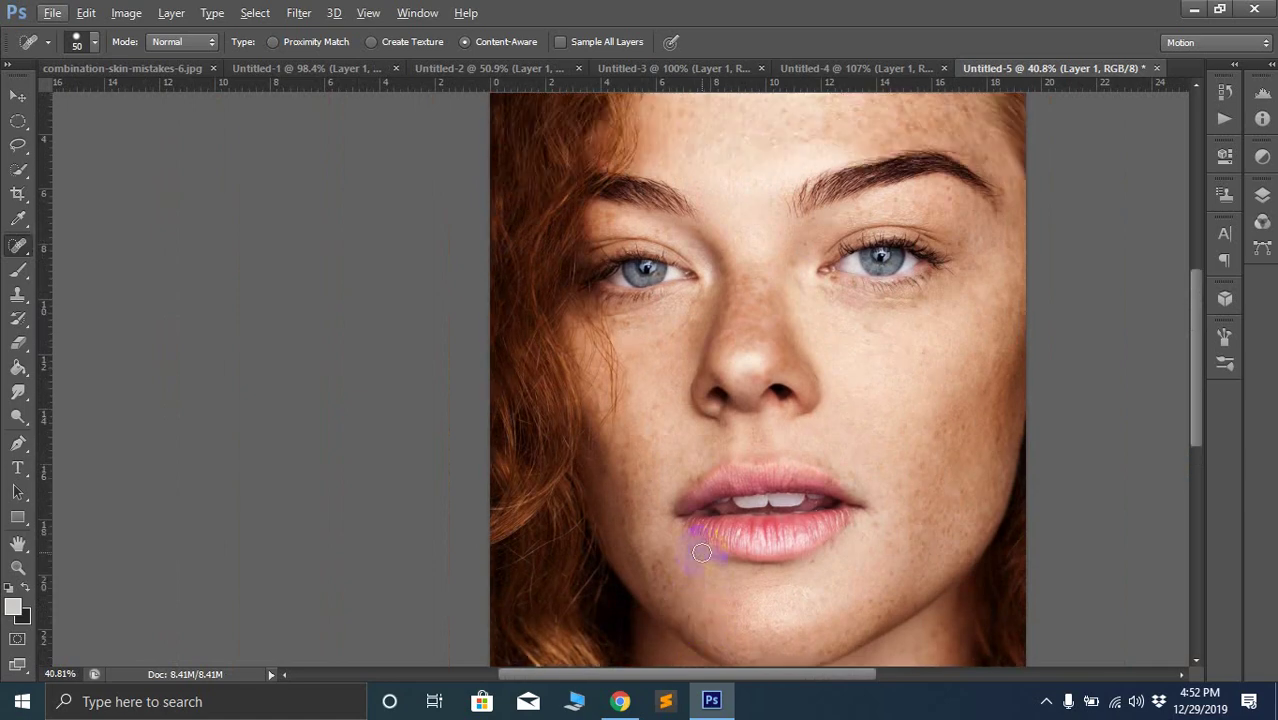
left_click_drag(786, 344, 784, 342)
scroll(745, 330, "up", 3)
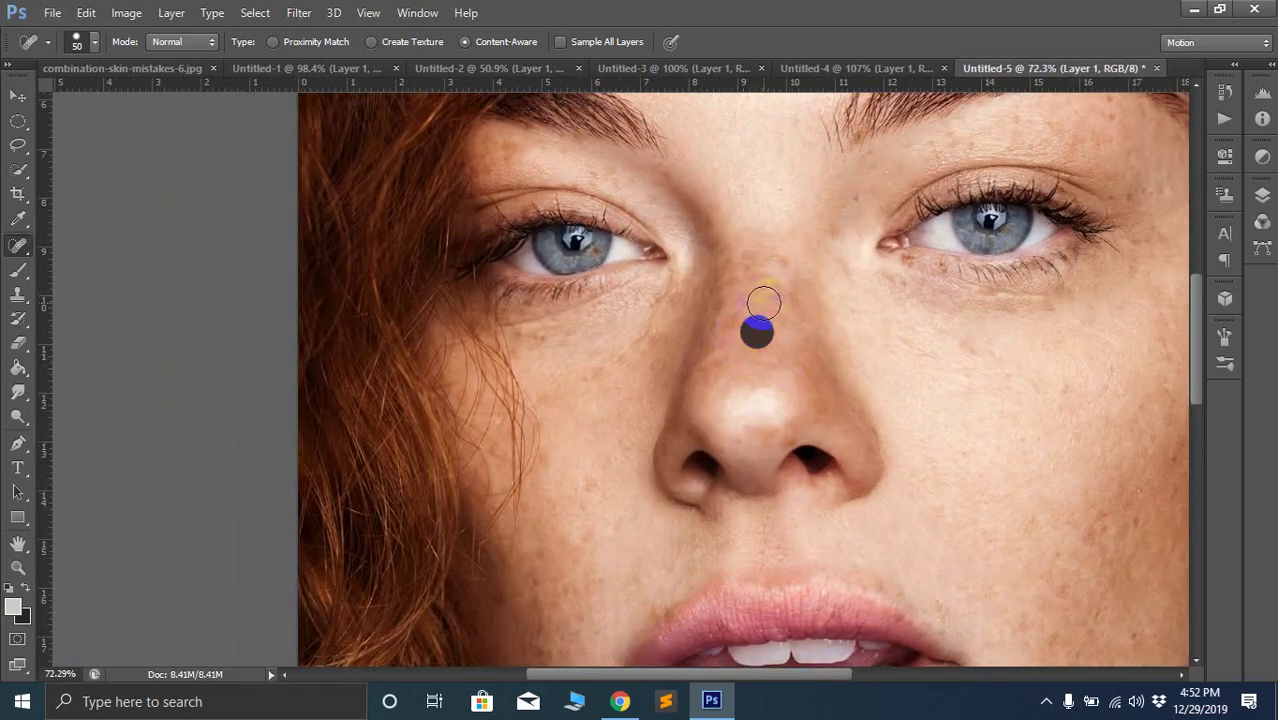
scroll(762, 351, "down", 5)
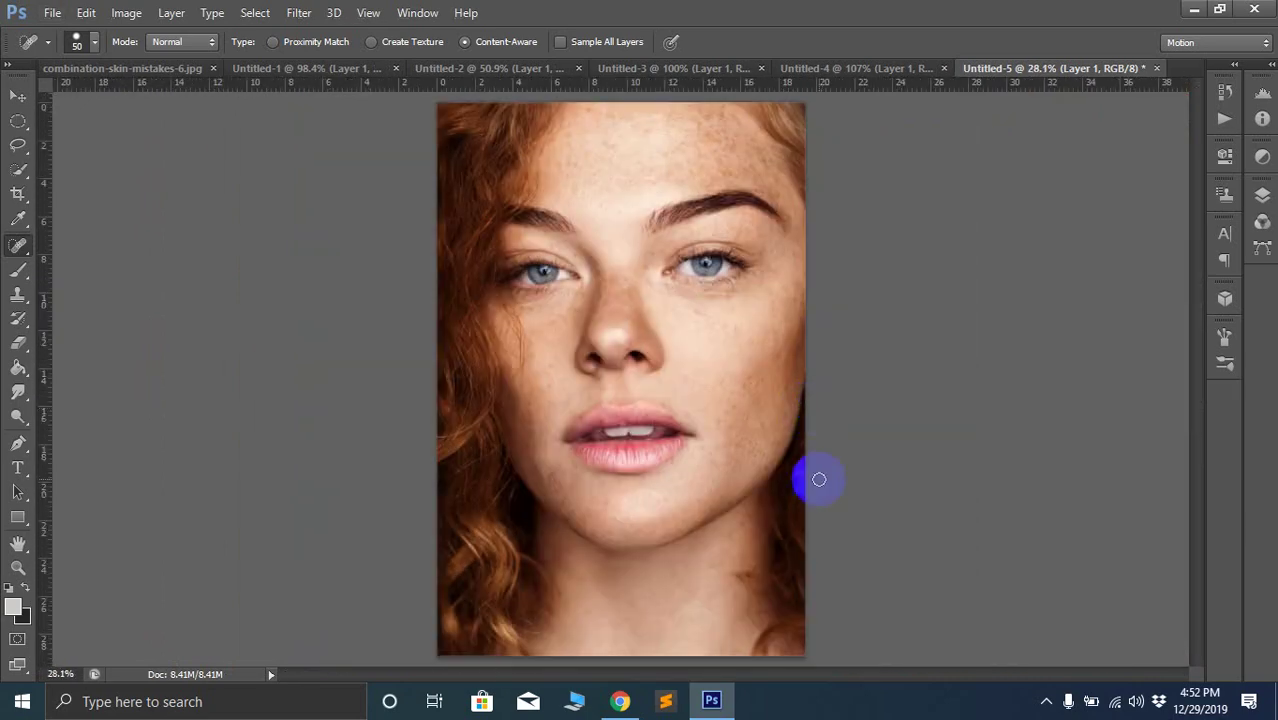
Delete the white Background layer and duplicate Layer 1
left_click(1260, 223)
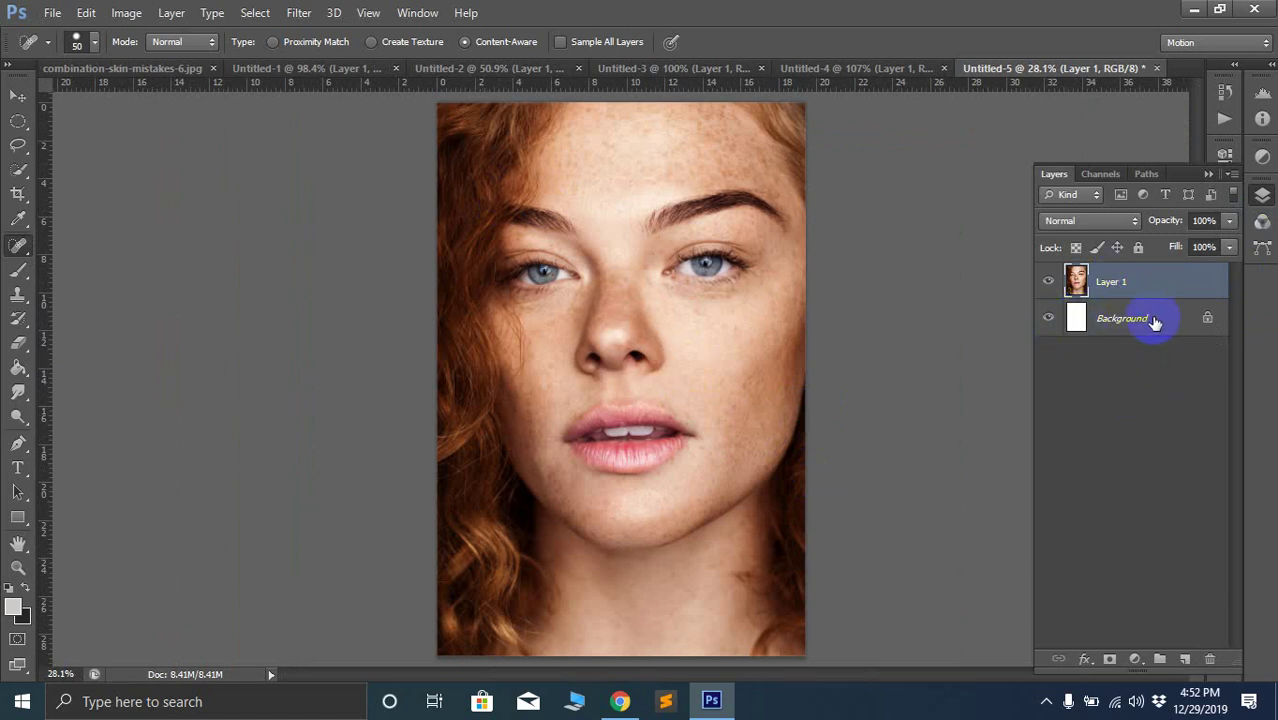
left_click_drag(1147, 320, 1208, 662)
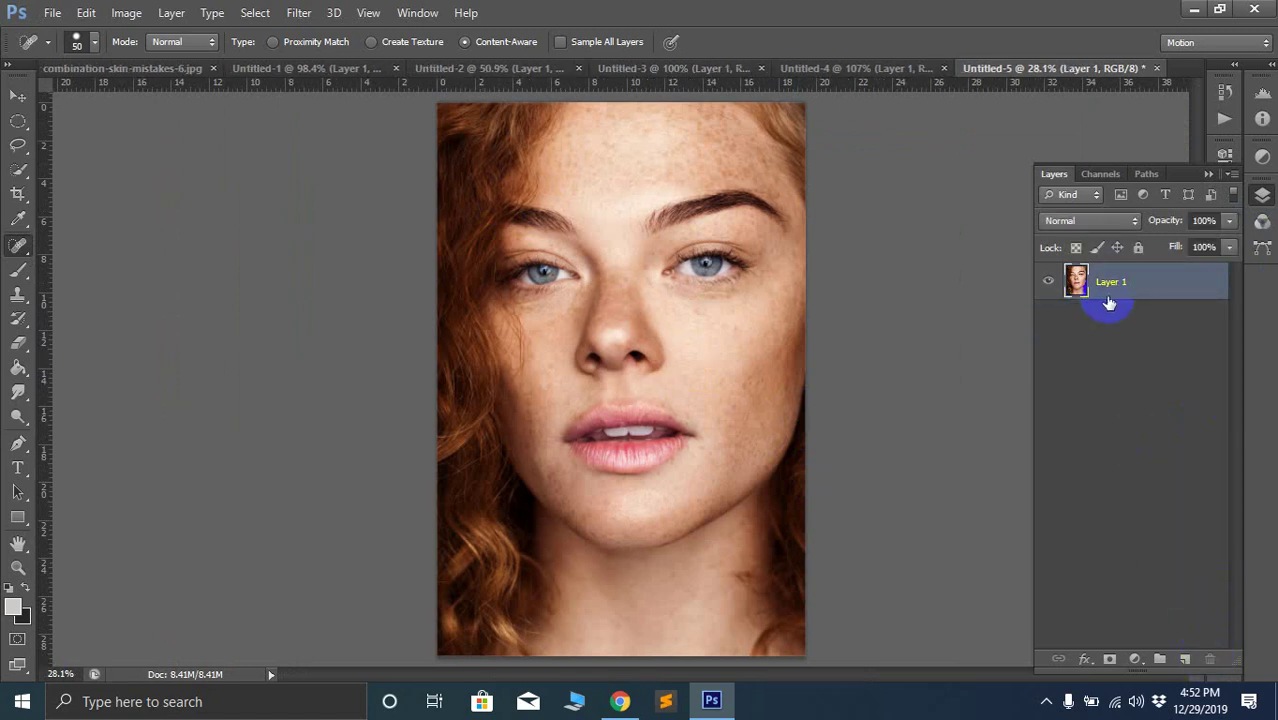
key("ctrl+j")
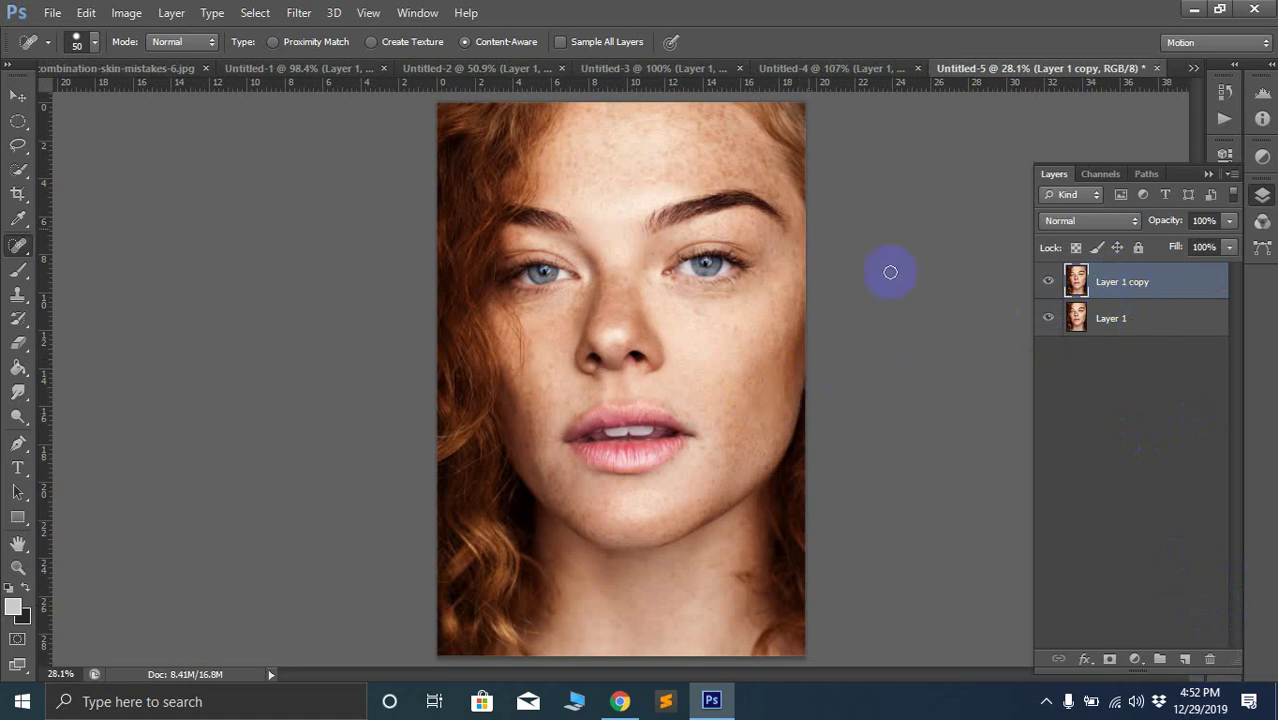
left_click(126, 13)
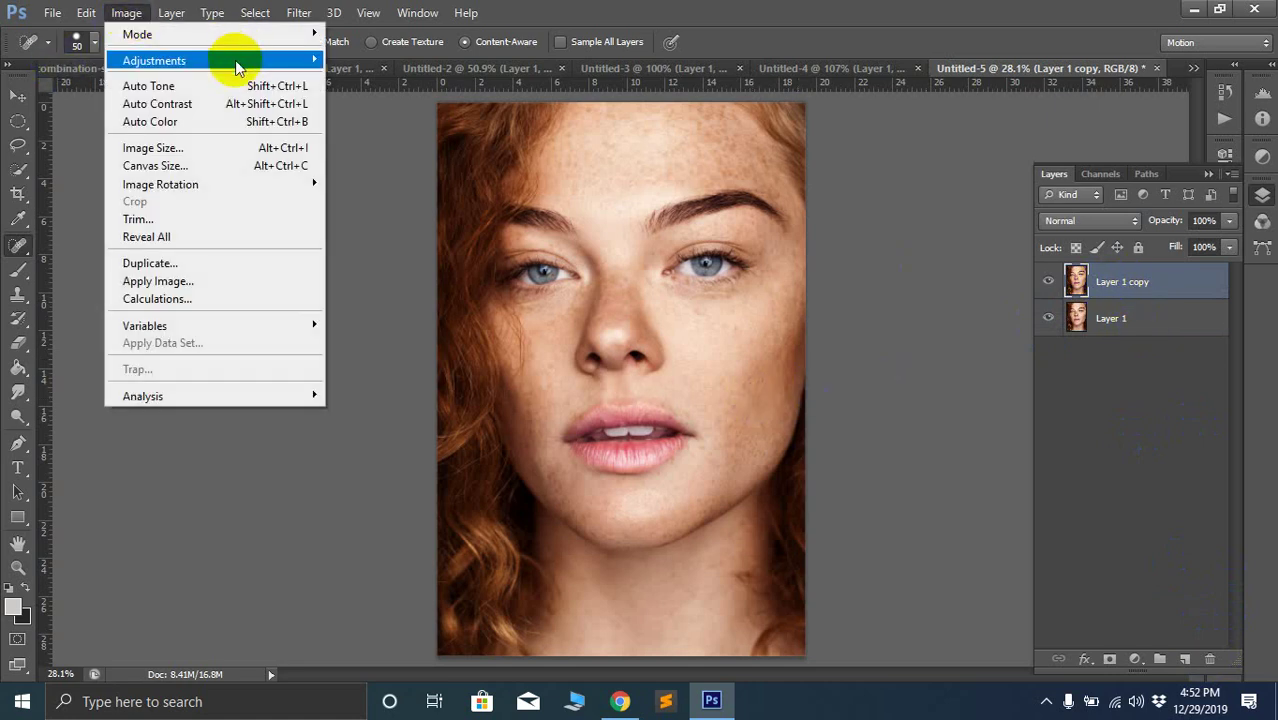
mouse_move(275, 66)
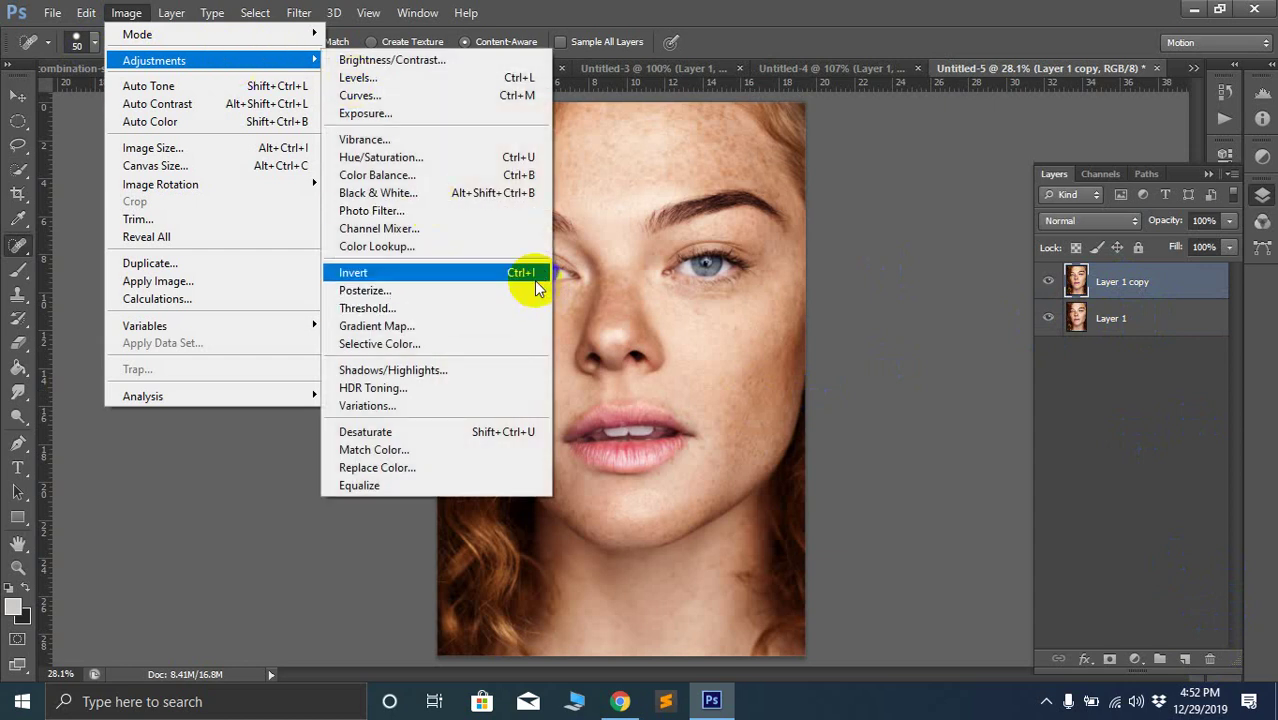
left_click(918, 211)
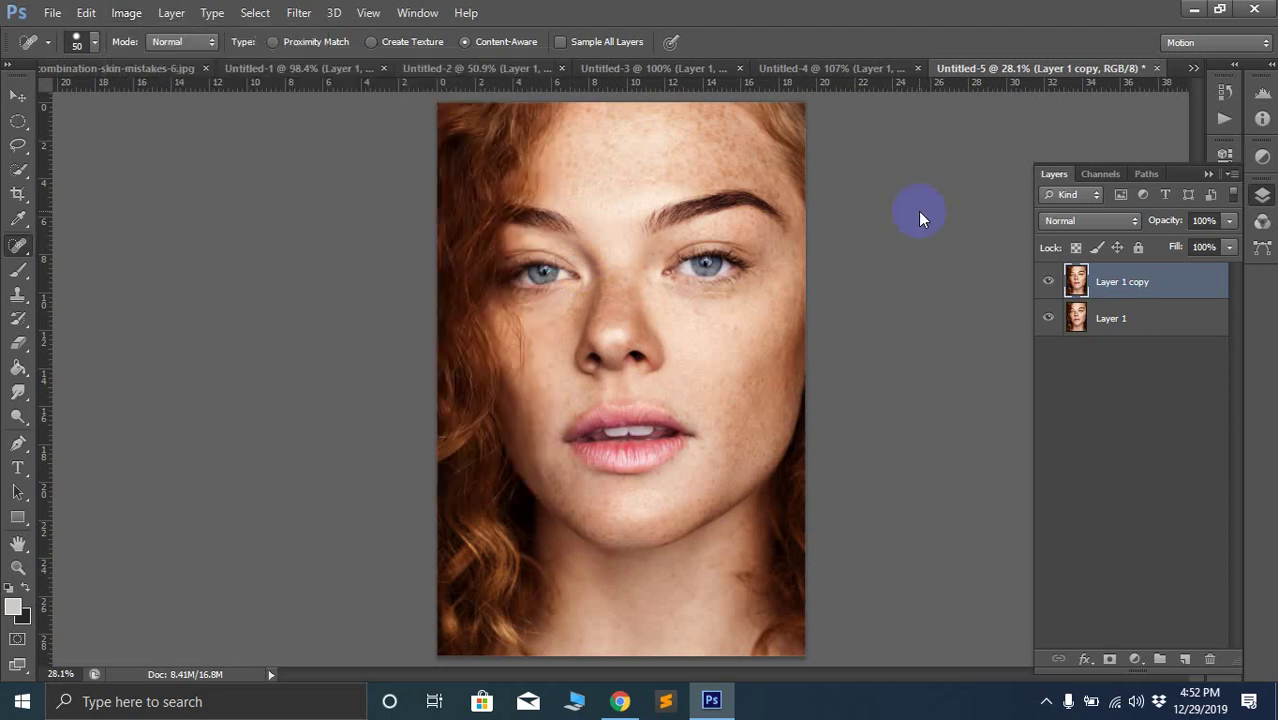
Set the blend mode of Layer 1 copy to Vivid Light and invert the layer's colors
left_click(1081, 224)
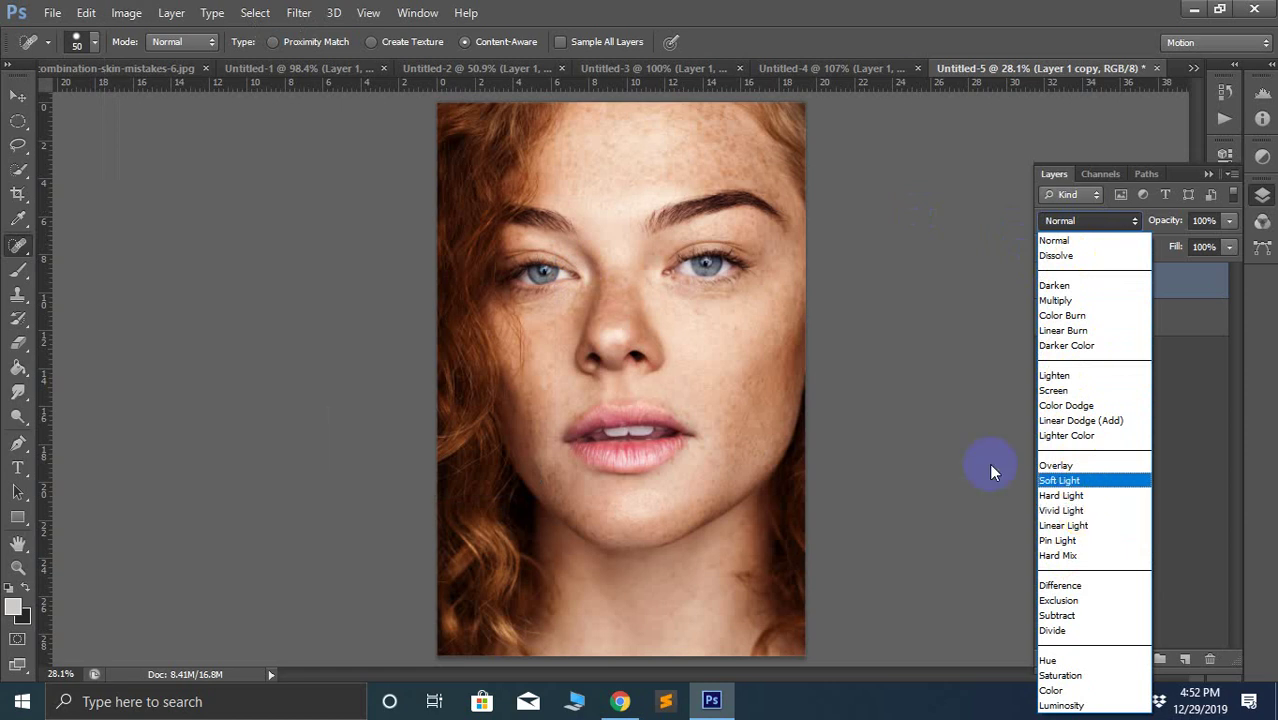
left_click(950, 397)
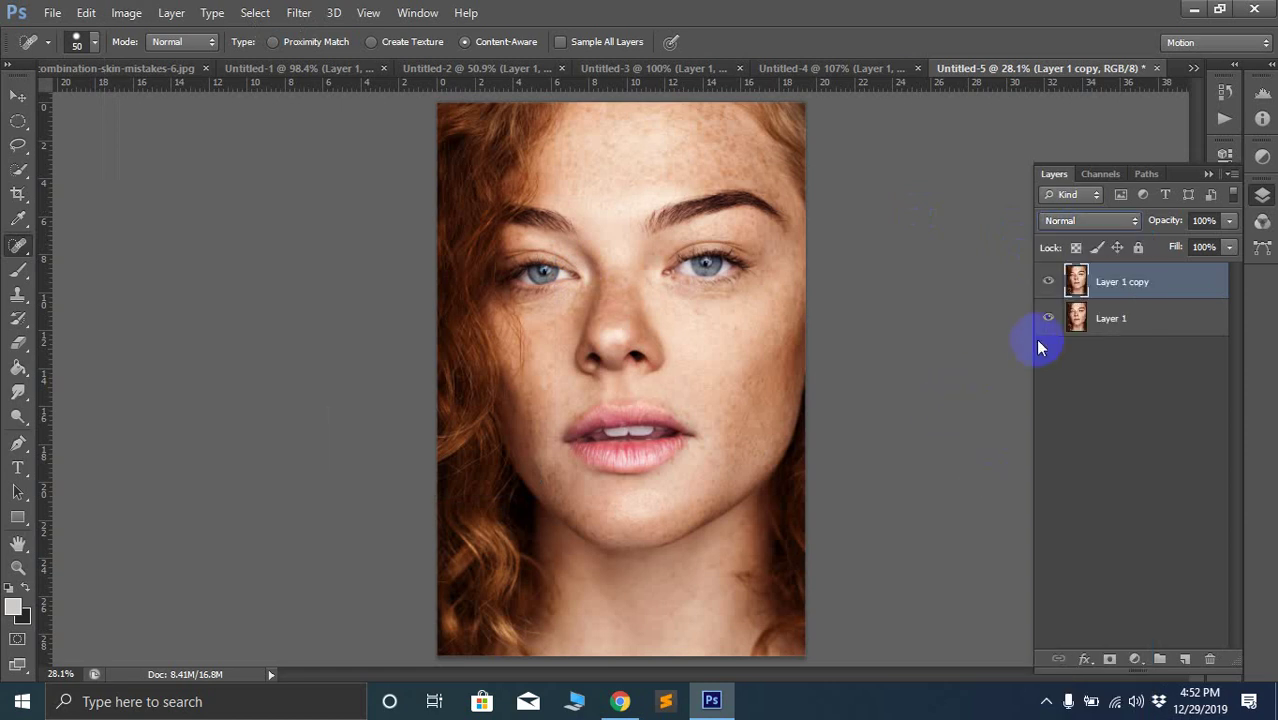
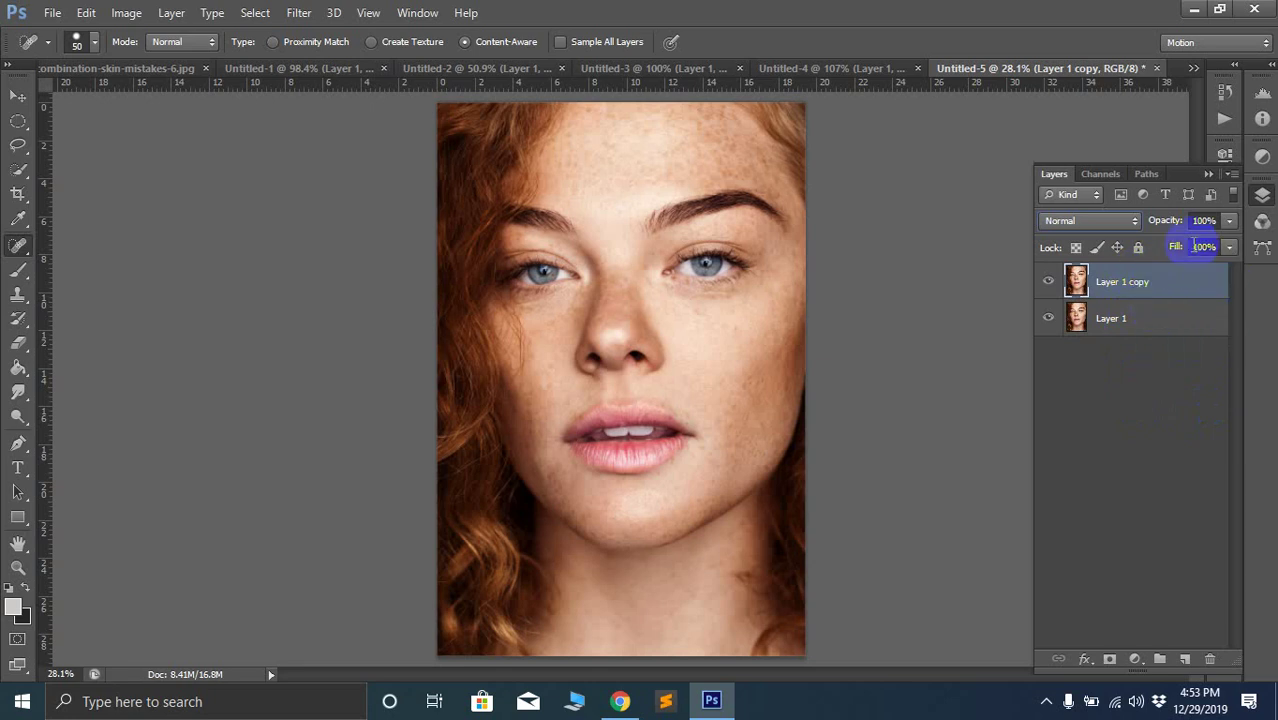
left_click(1087, 222)
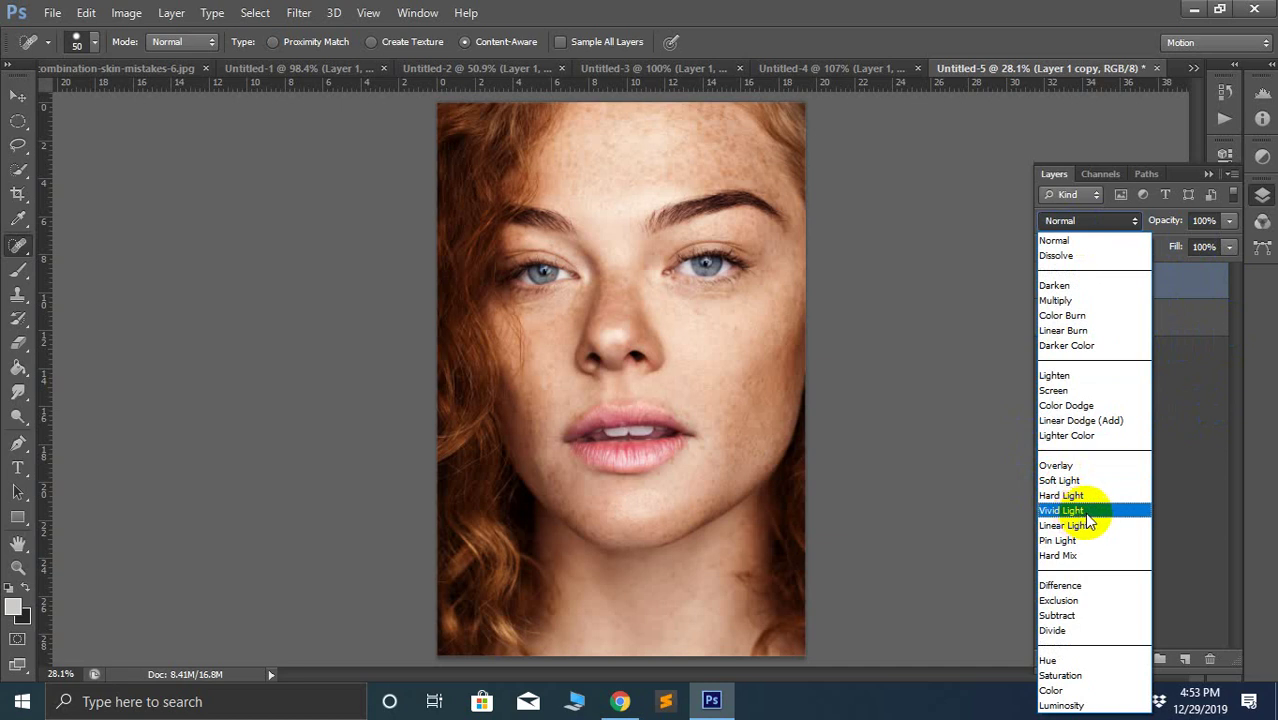
left_click(1086, 511)
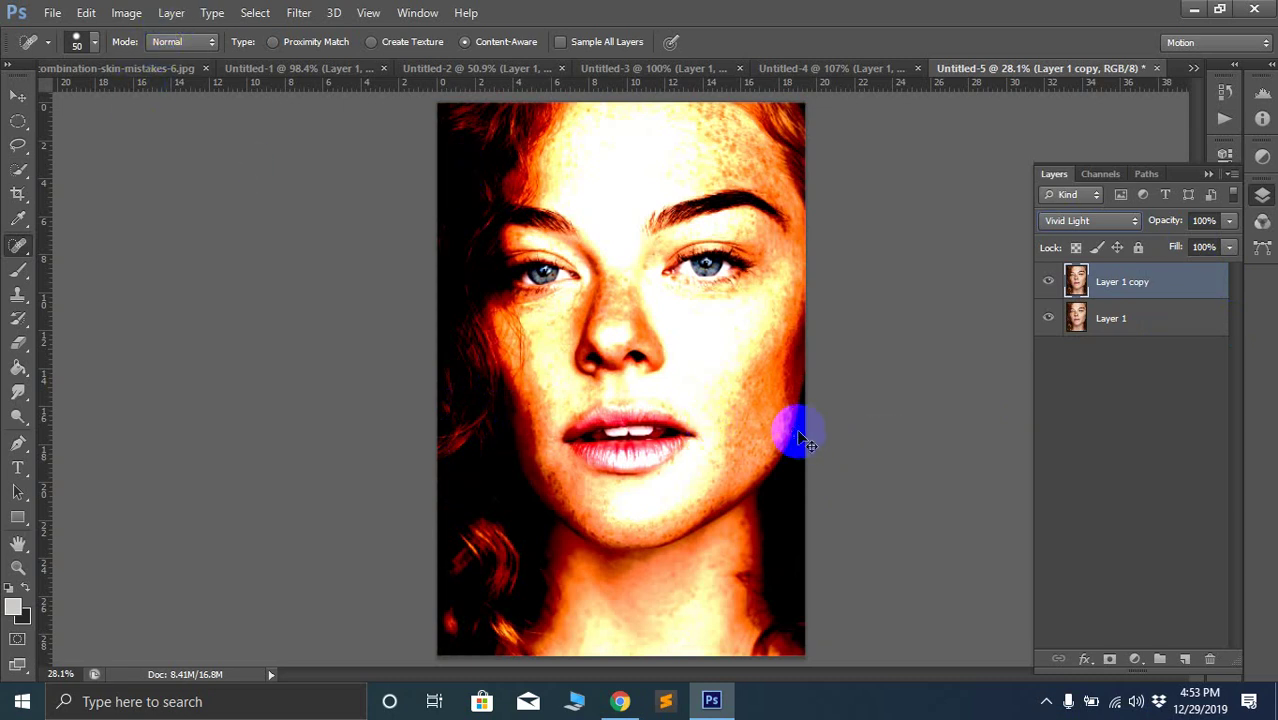
key("ctrl+i")
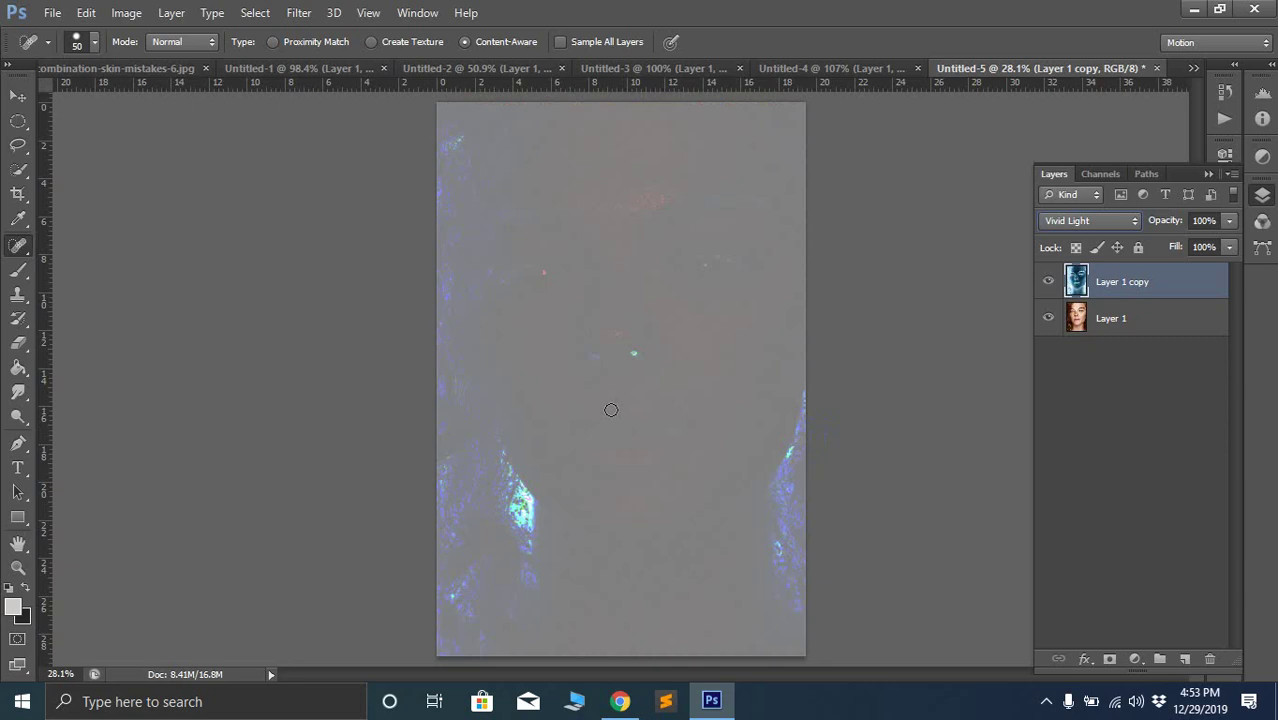
Switch the inverted Layer 1 copy to Normal blending to view its negative, and return it to Vivid Light
left_click(1133, 222)
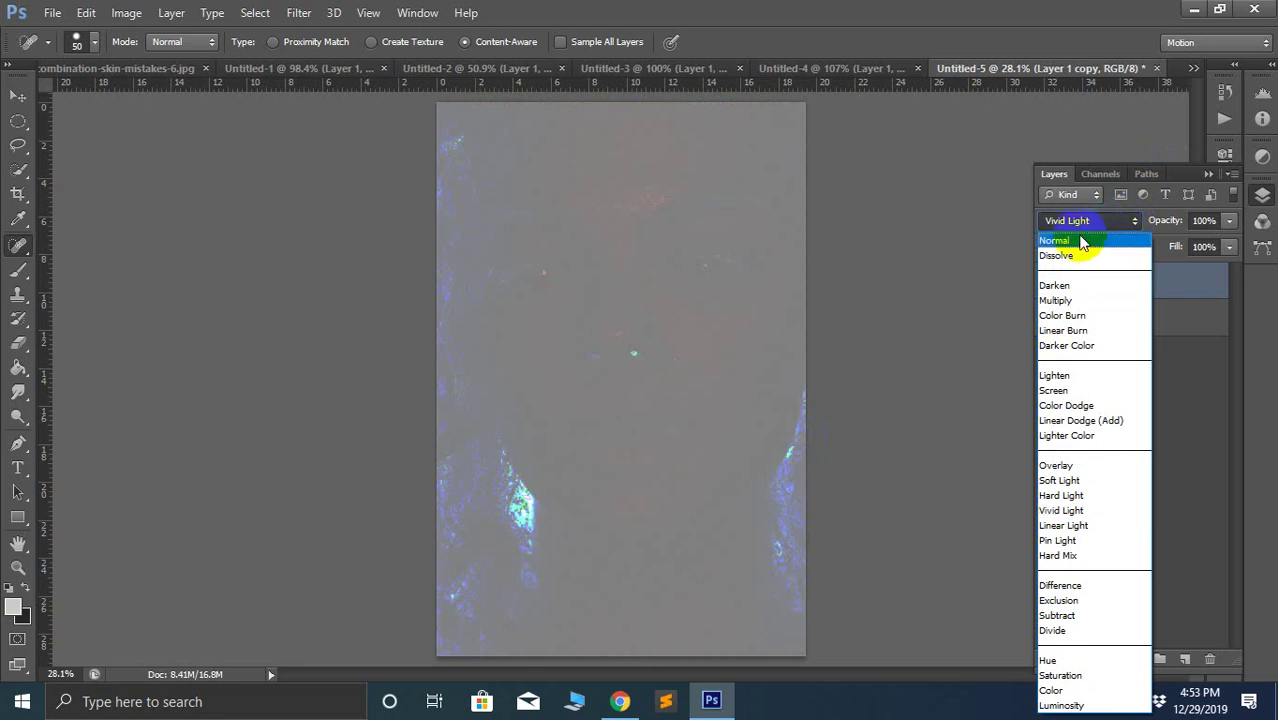
left_click(1105, 240)
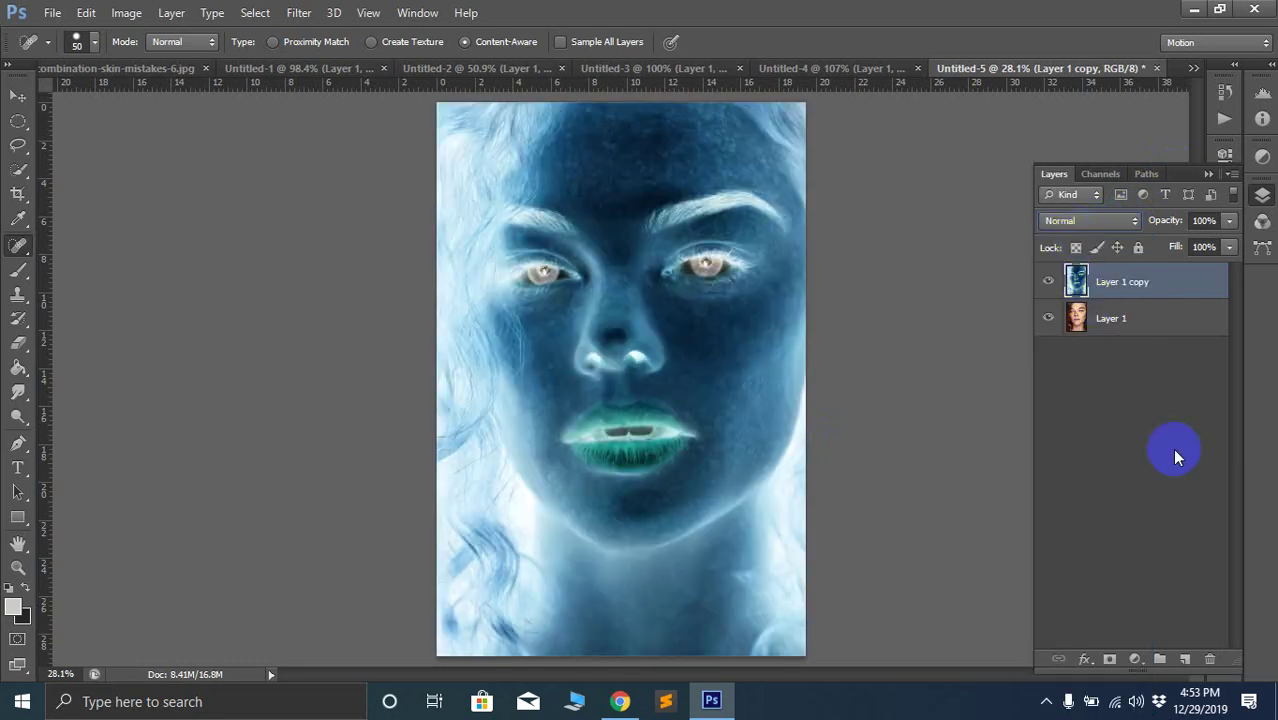
left_click(1088, 221)
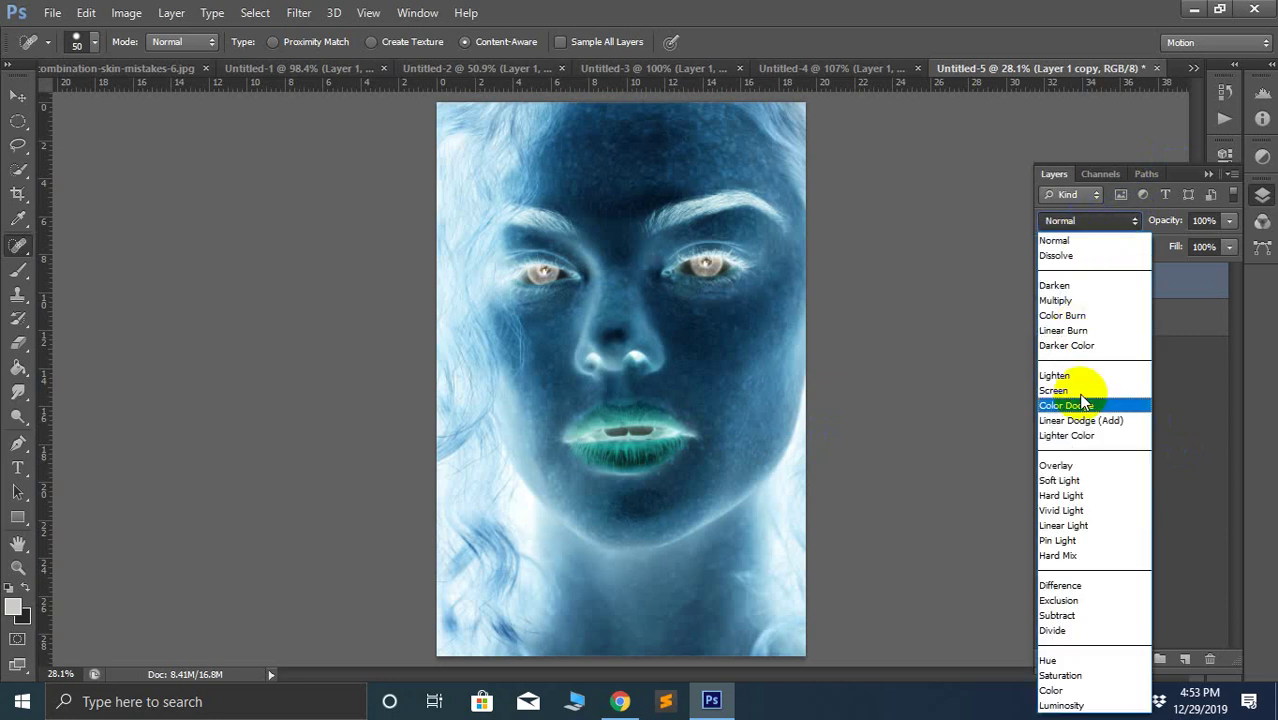
left_click(1065, 510)
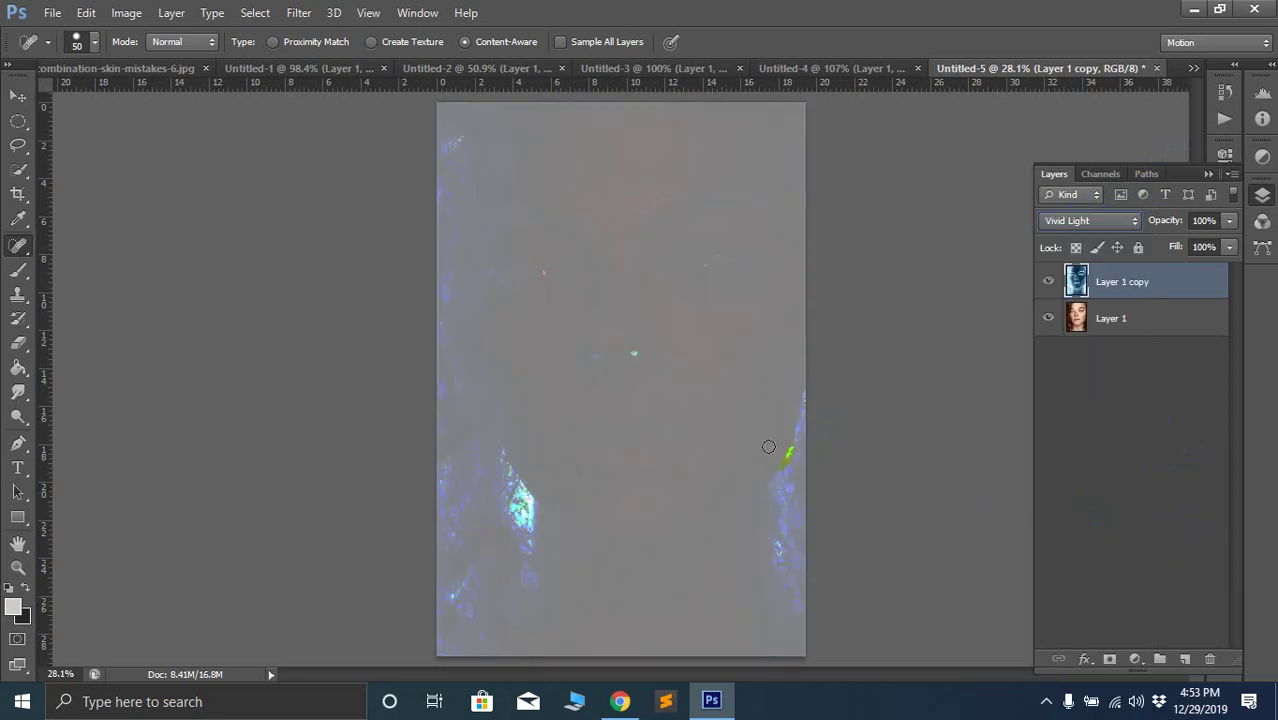
Apply a High Pass filter to Layer 1 copy with a radius of 19.6 pixels, comparing smaller and larger radii in the preview
left_click(297, 14)
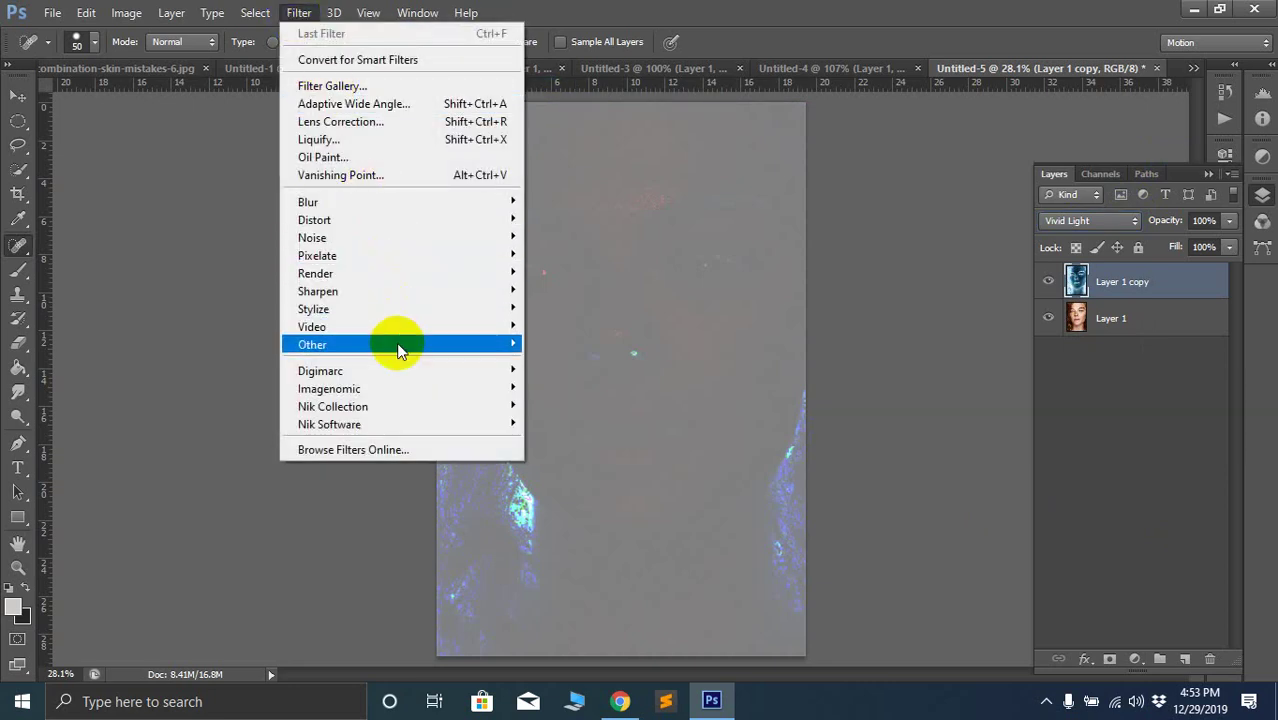
mouse_move(389, 202)
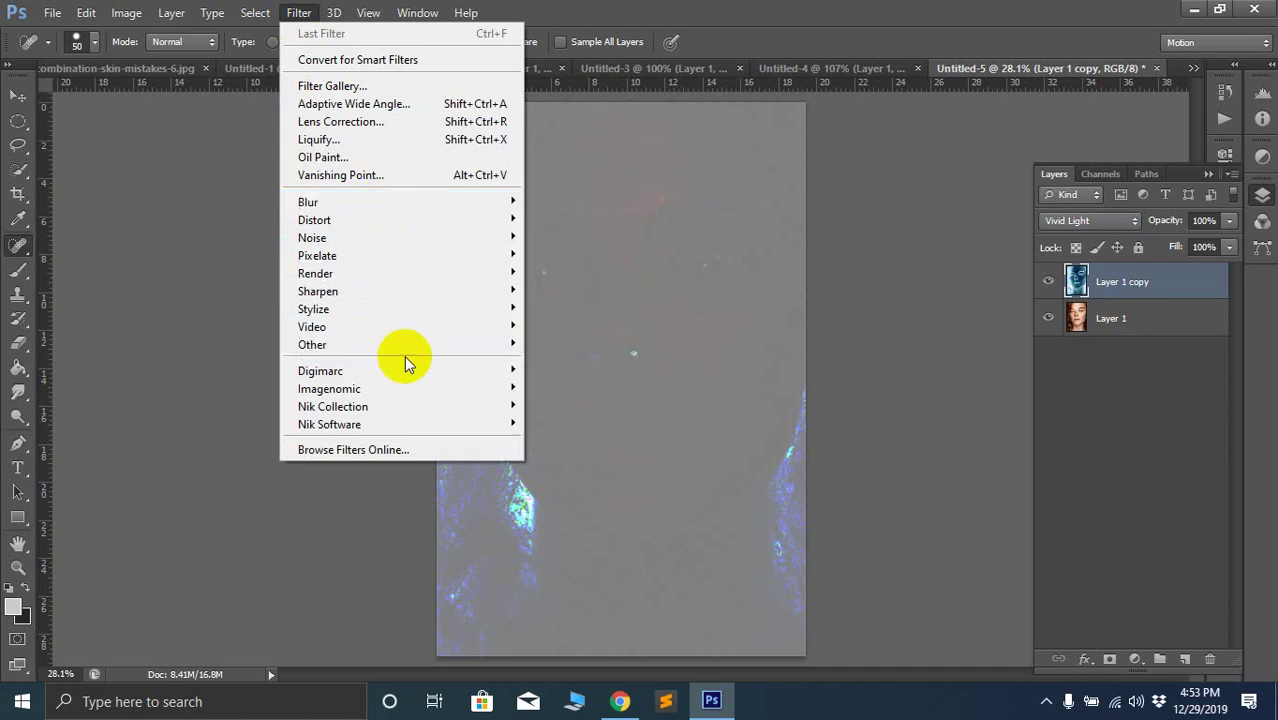
mouse_move(462, 345)
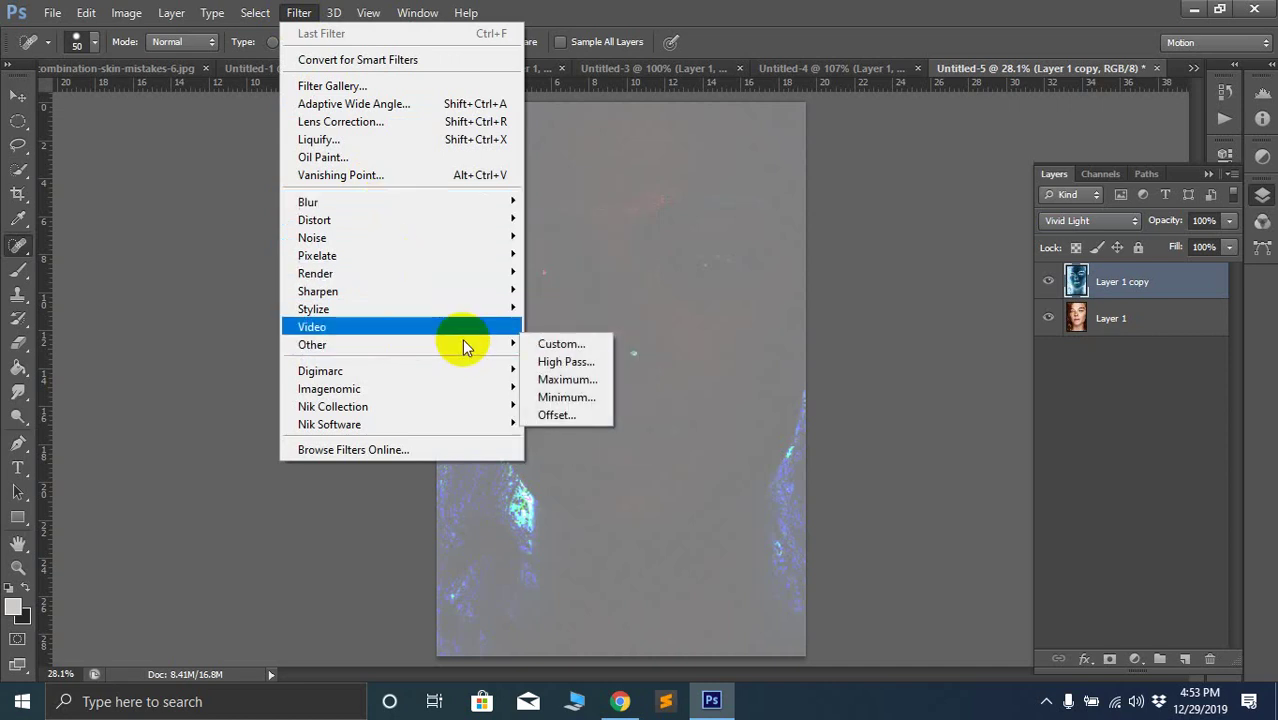
left_click(566, 362)
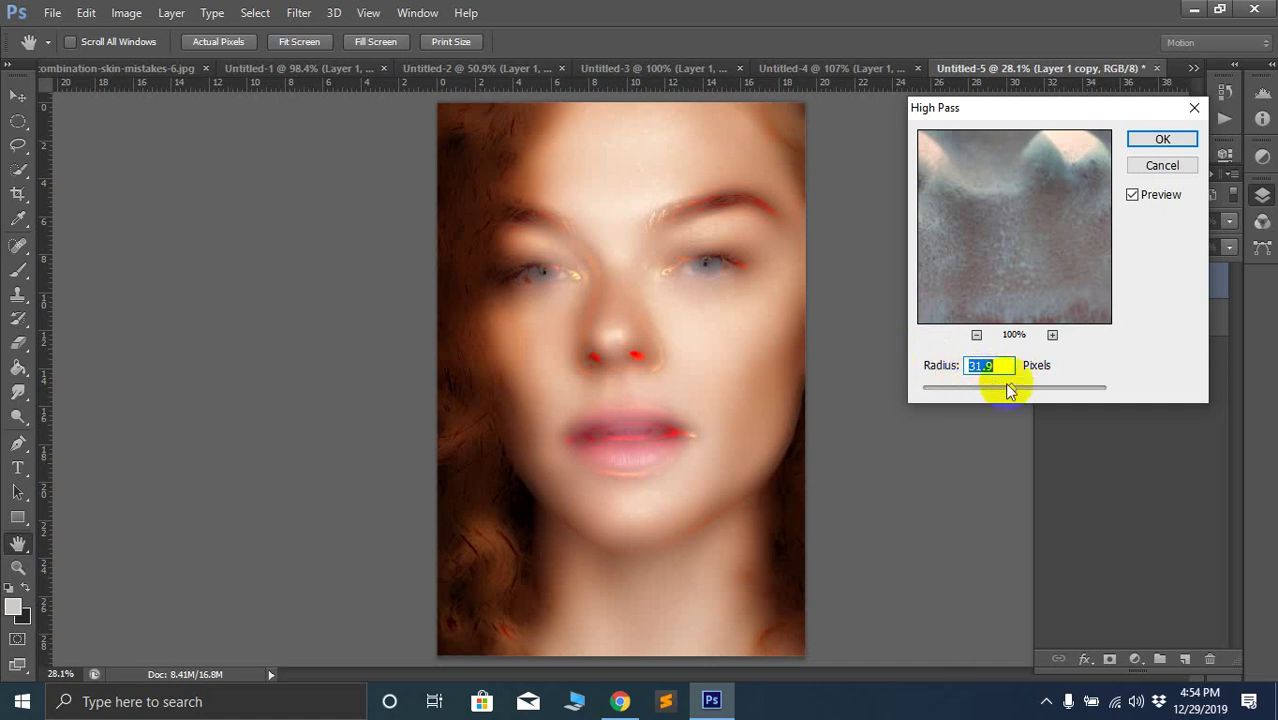
left_click_drag(1002, 393, 994, 391)
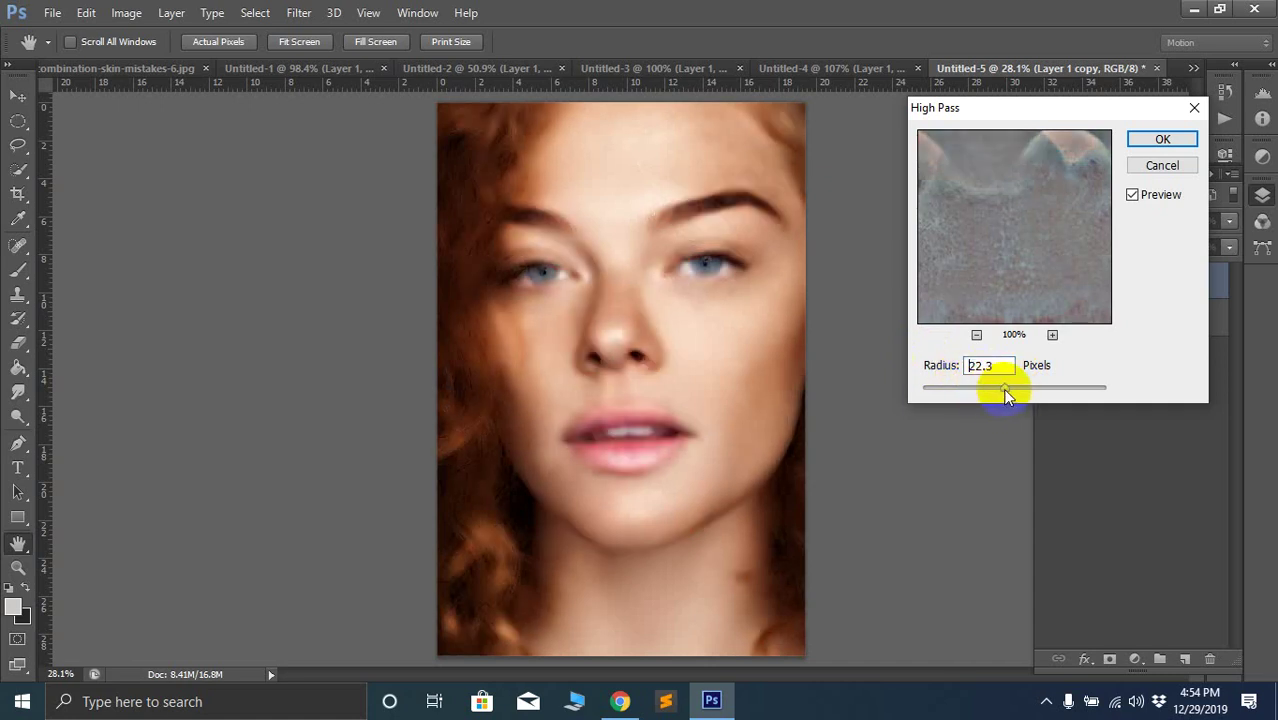
left_click(1006, 393)
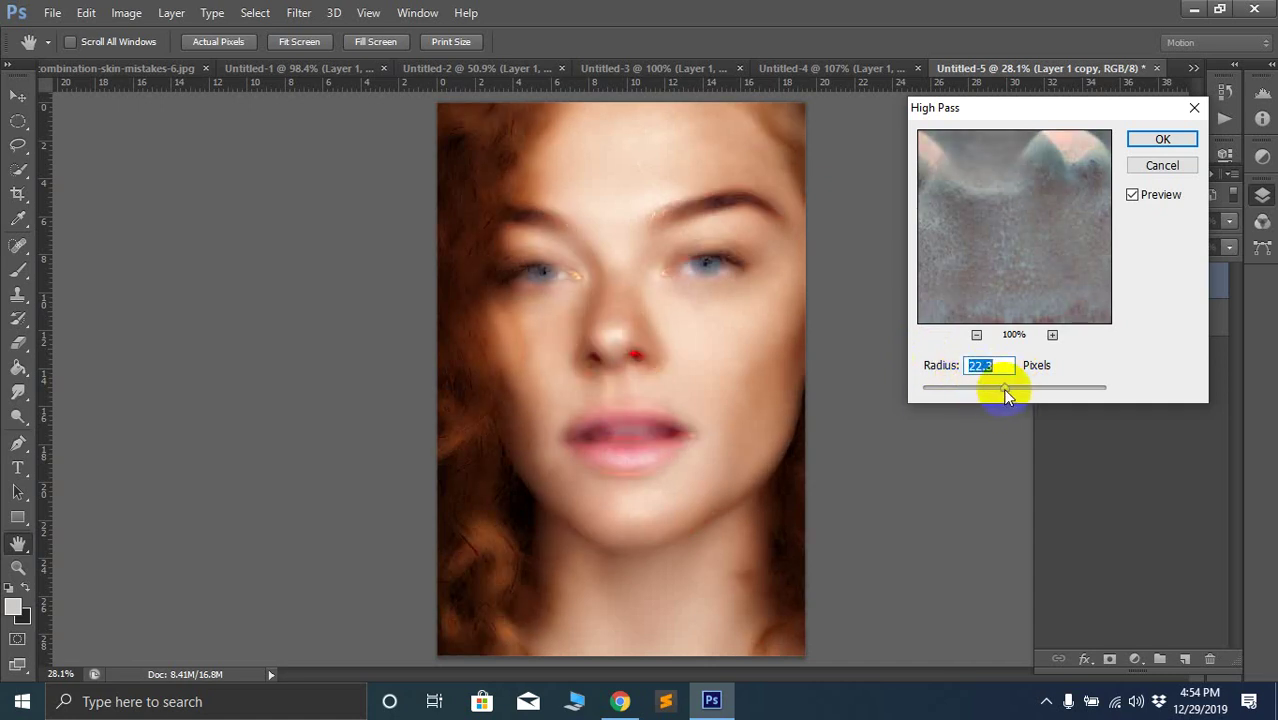
left_click_drag(1006, 391, 1001, 391)
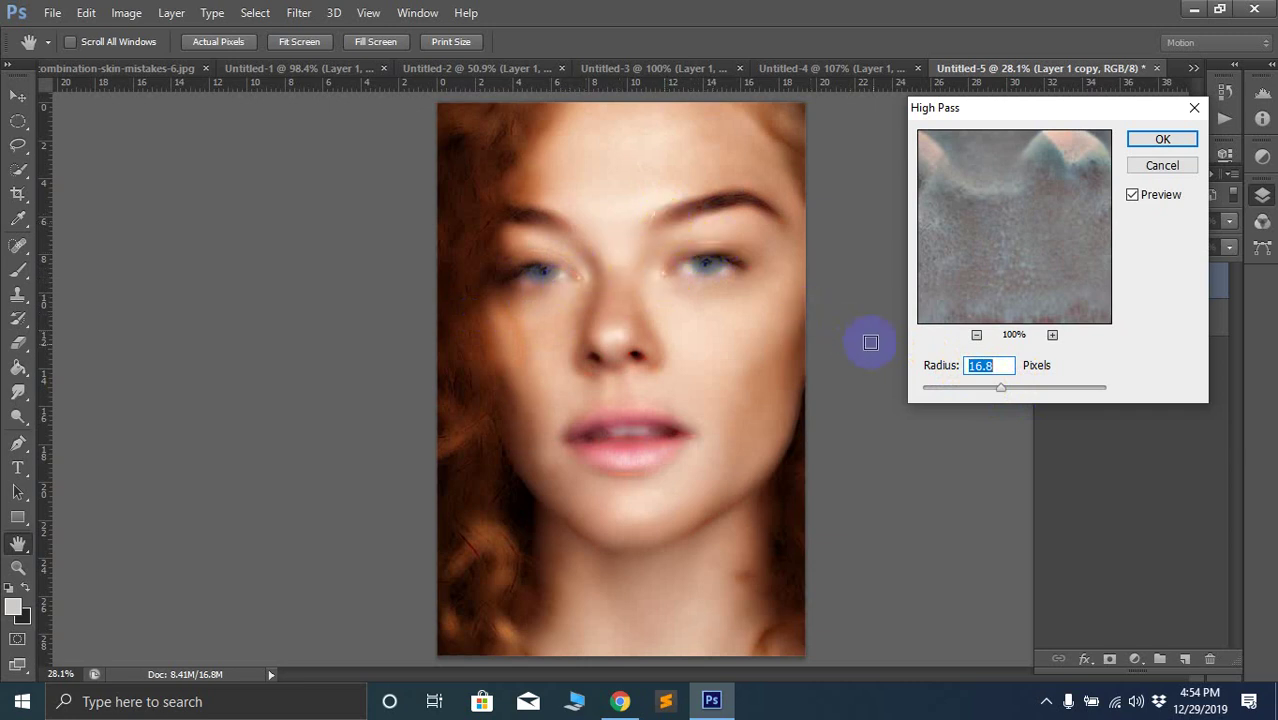
left_click_drag(1001, 387, 1021, 393)
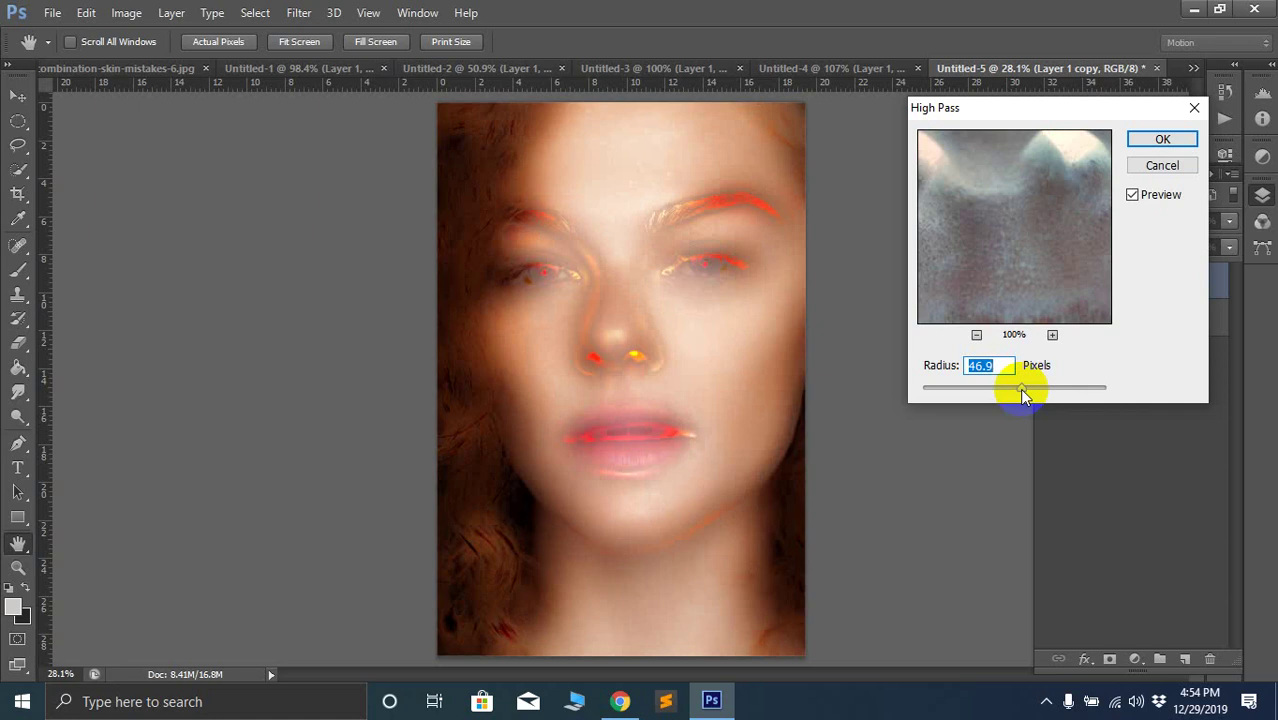
left_click_drag(1021, 390, 1004, 391)
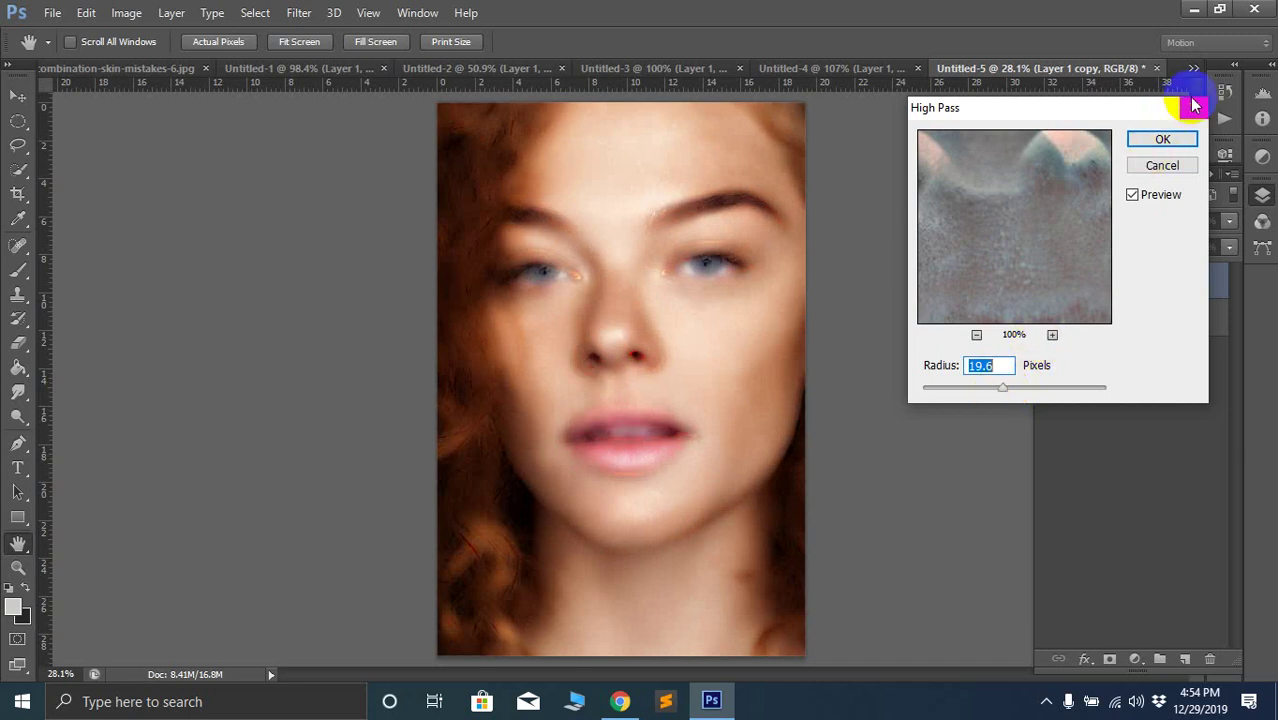
left_click(1162, 139)
key("j")
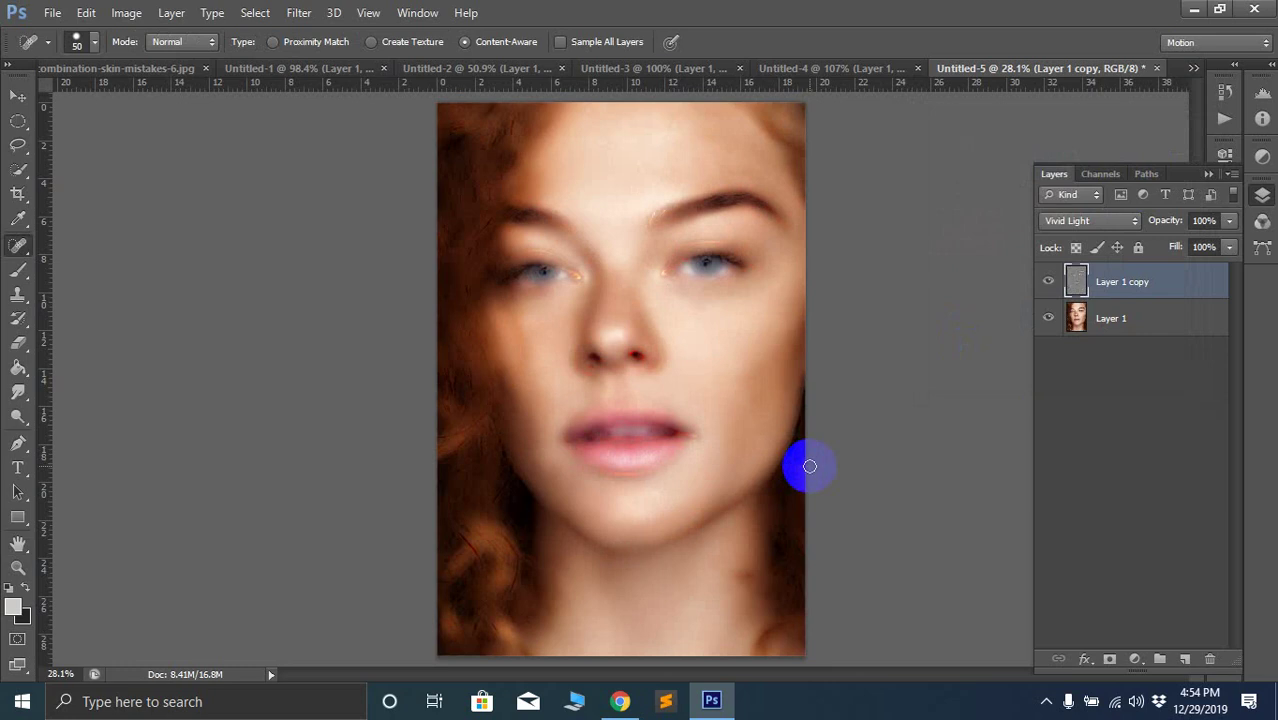
left_click(603, 365)
left_click(548, 263)
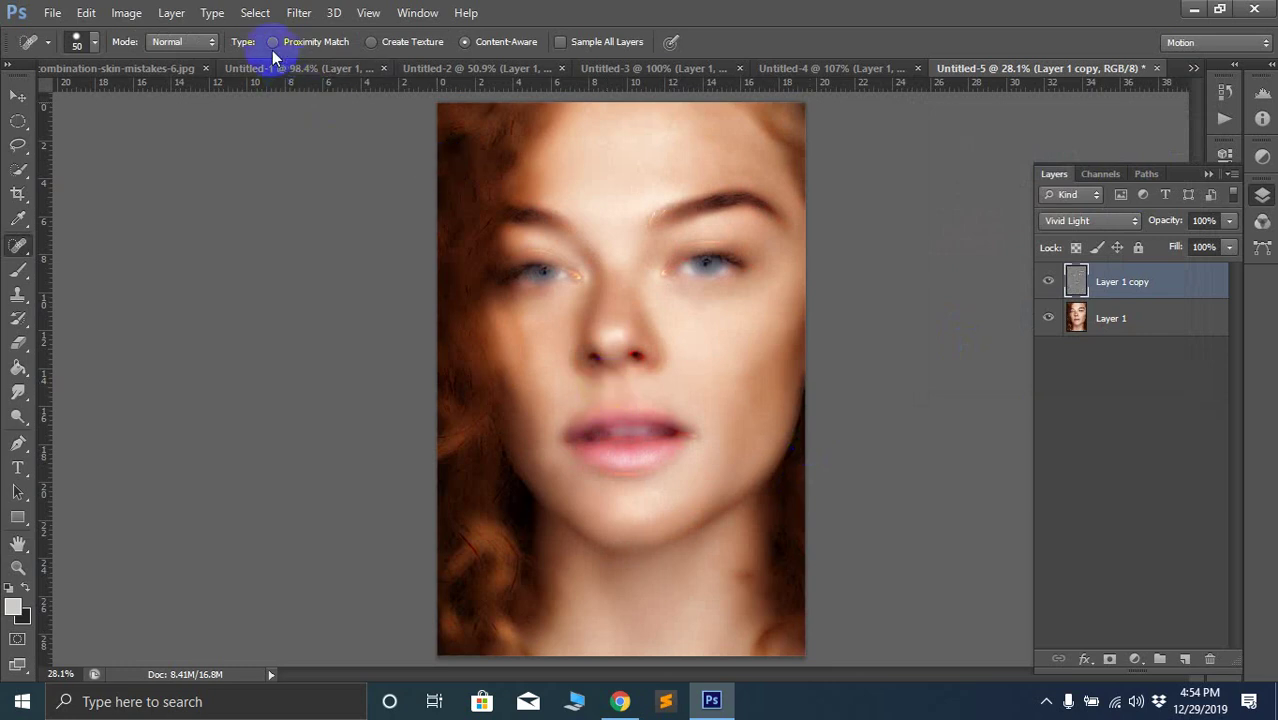
Apply a Gaussian Blur to Layer 1 copy with a radius of 1.4 pixels
left_click(300, 13)
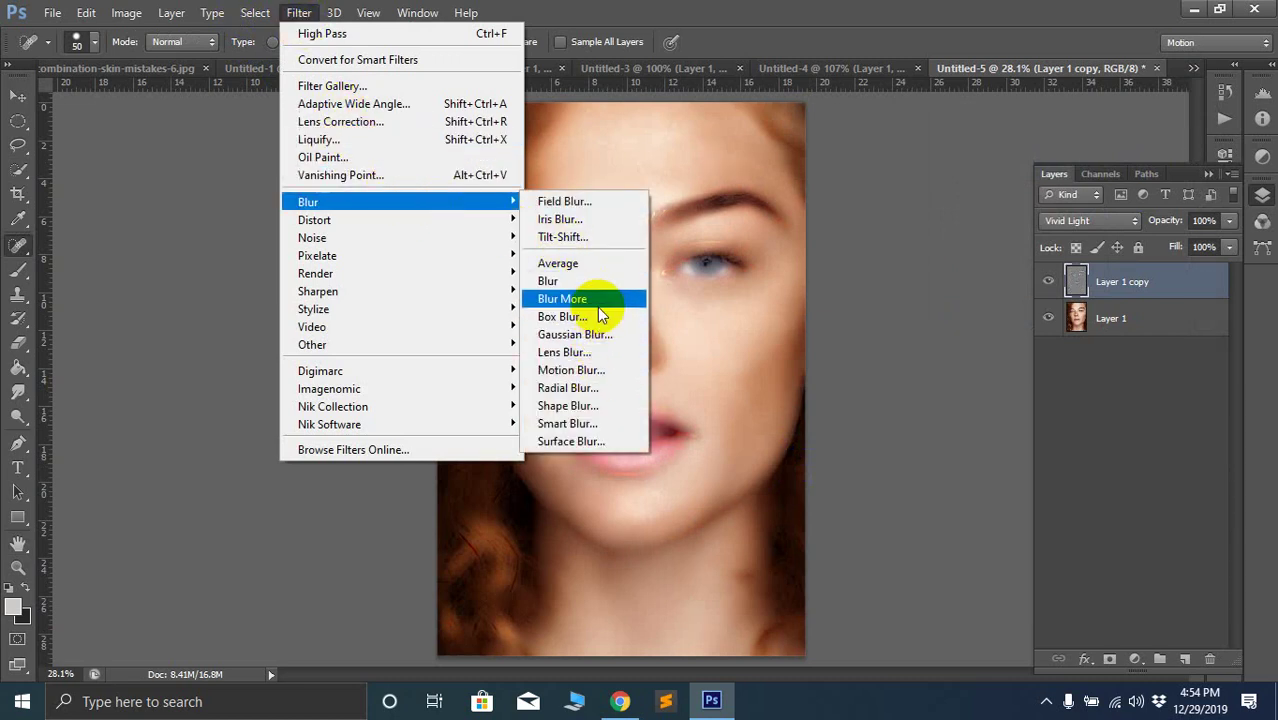
left_click(596, 334)
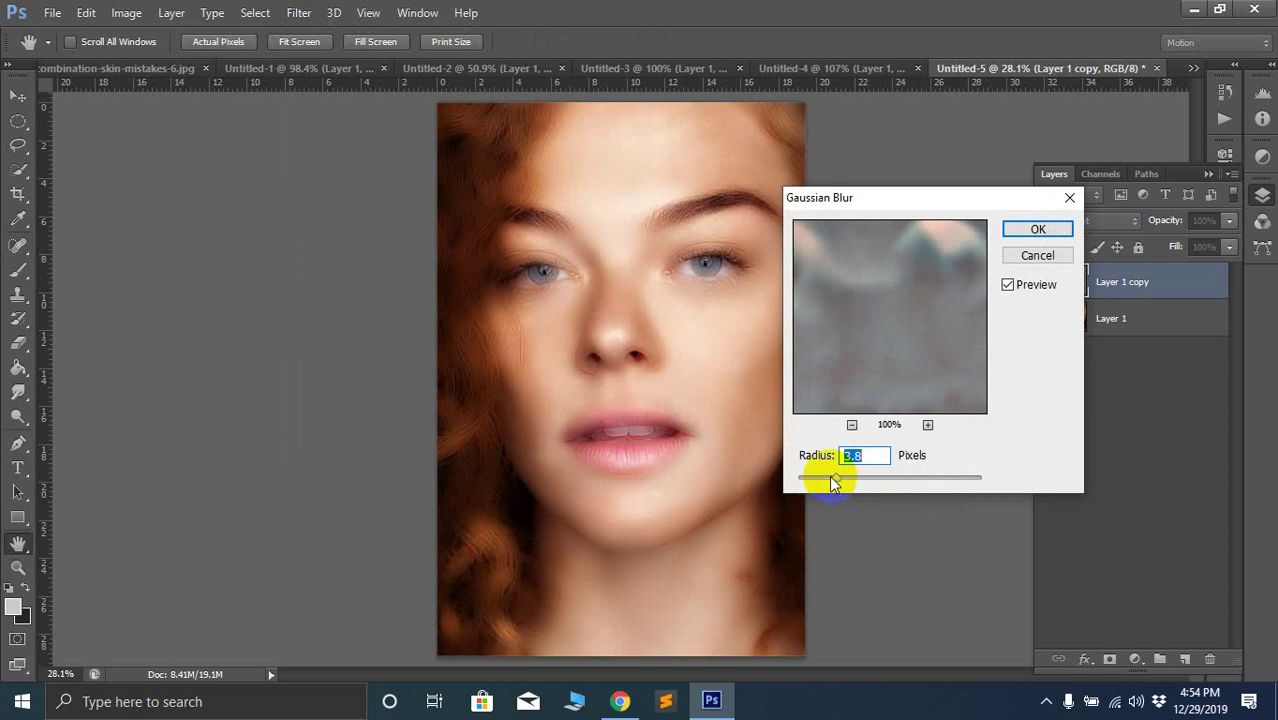
left_click_drag(831, 478, 813, 483)
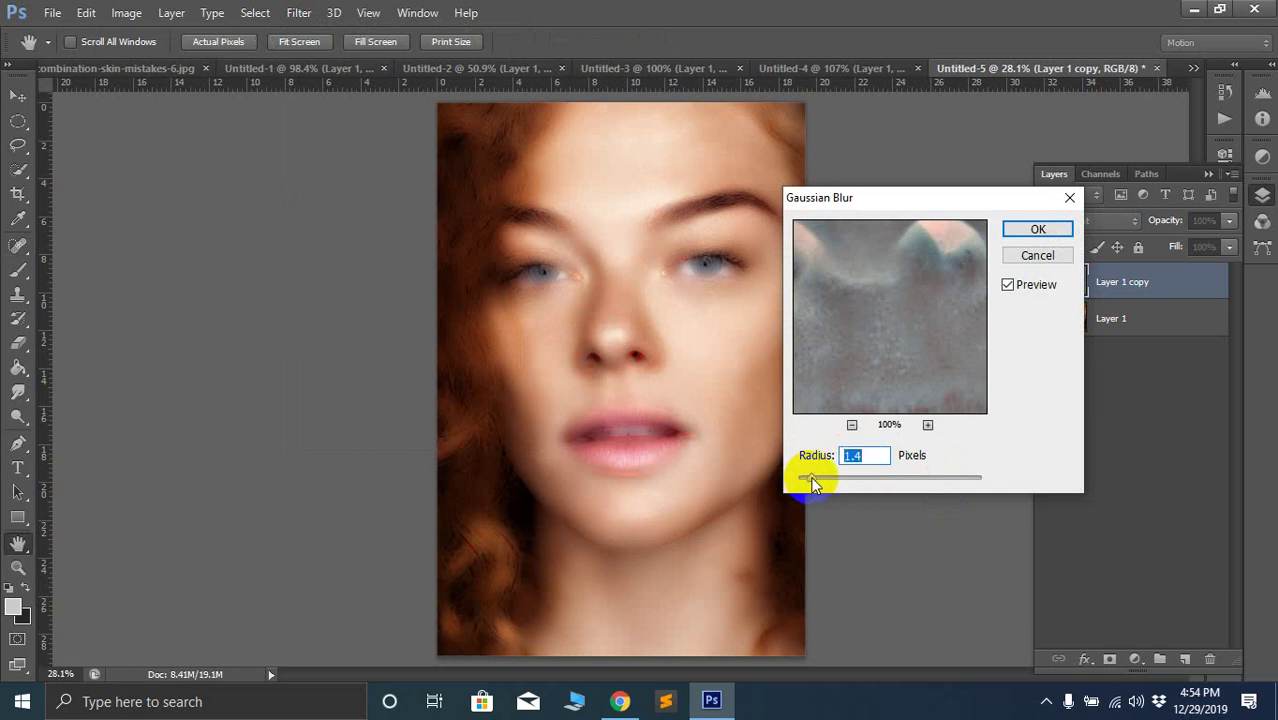
left_click(1037, 229)
key("j")
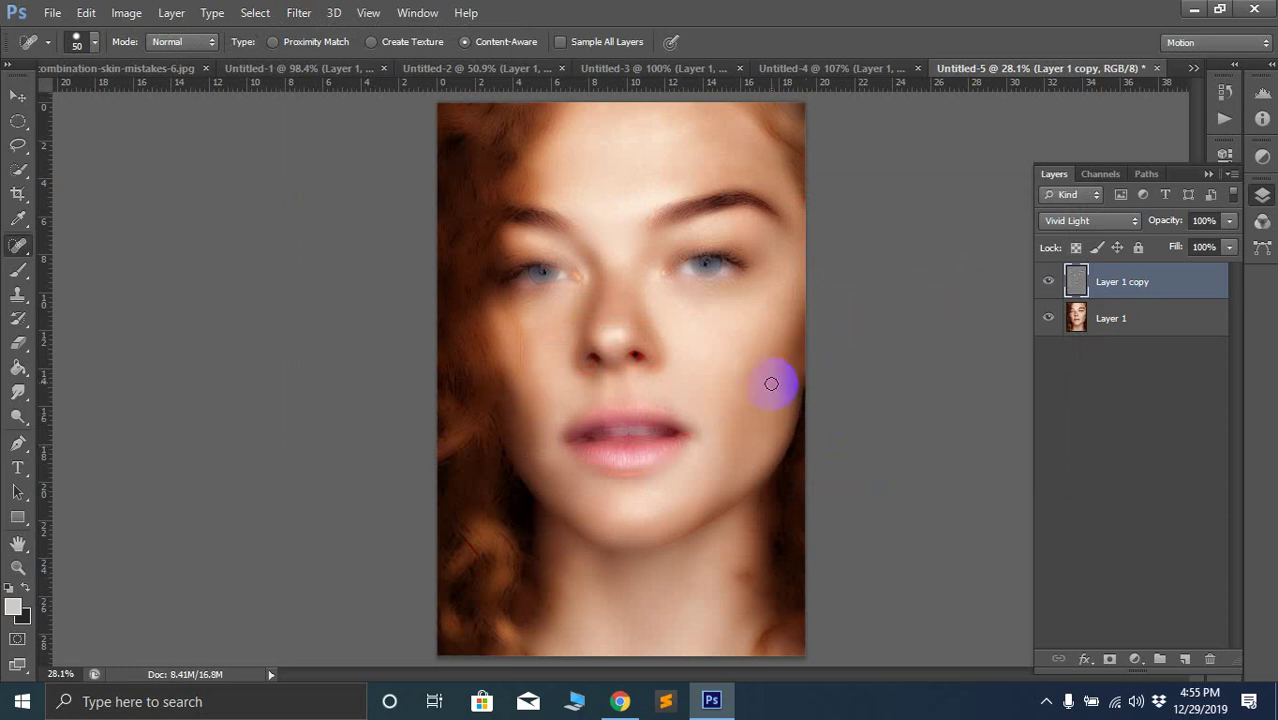
Add a black layer mask to Layer 1 copy, and prepare the Brush tool with default colors and size 80
left_click(1110, 661, "alt")
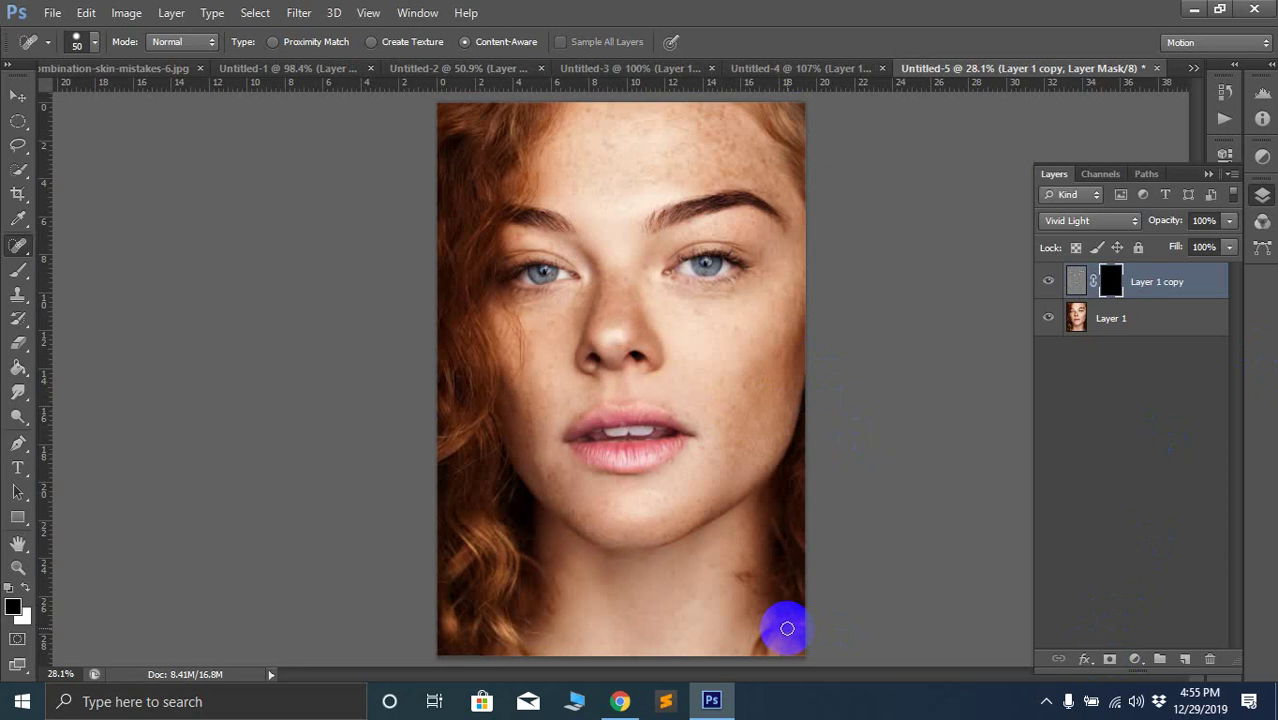
left_click(22, 272)
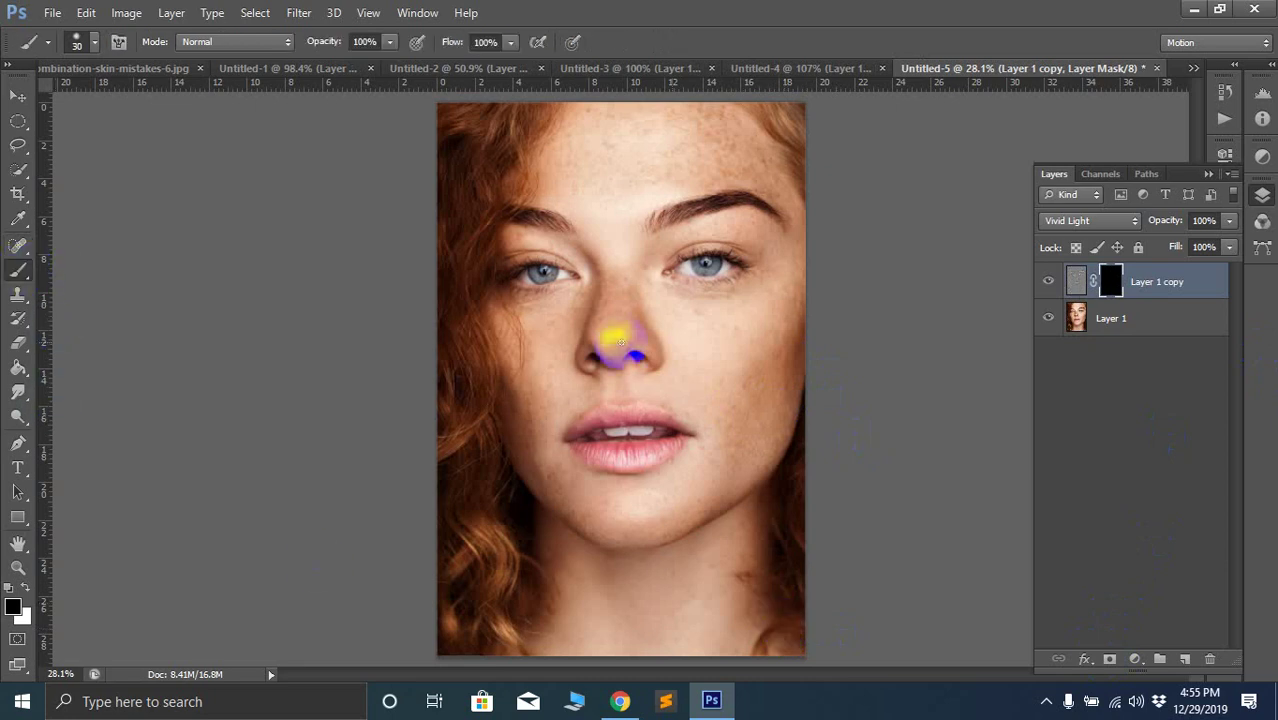
scroll(770, 371, "up", 4)
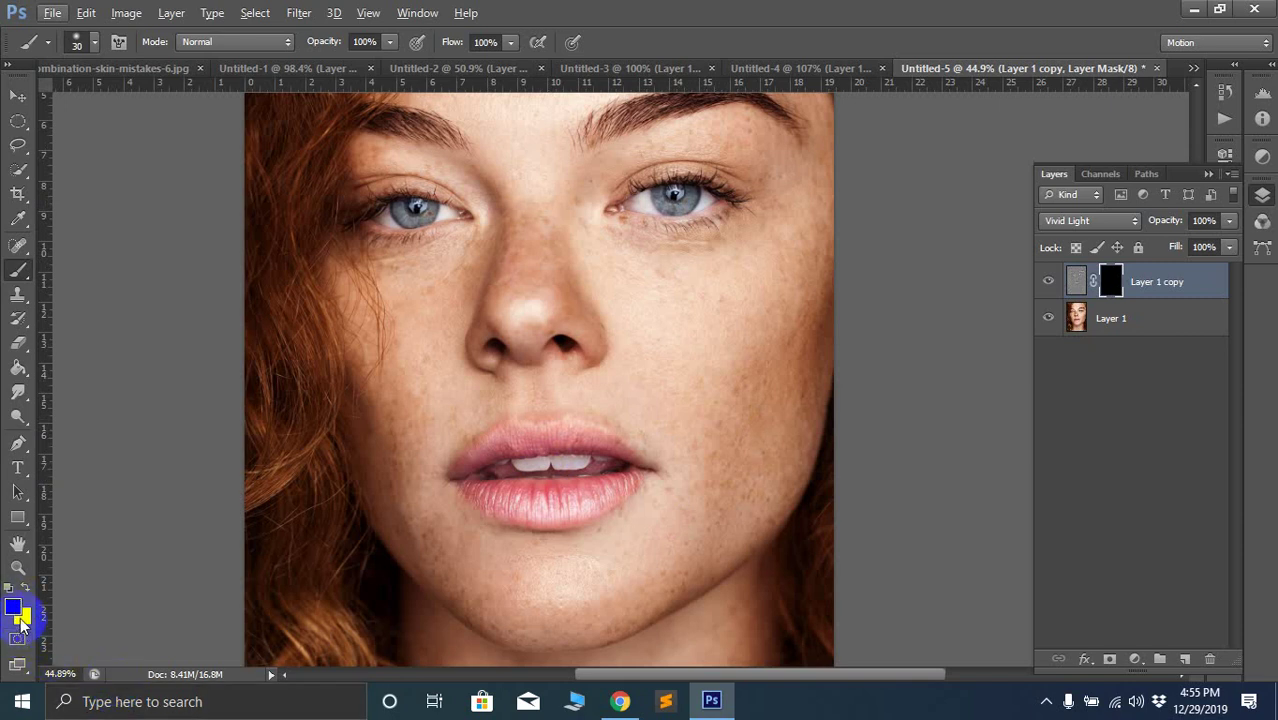
key("d")
key("bracketright")
key("bracketright")
key("bracketright")
key("bracketright")
key("bracketright")
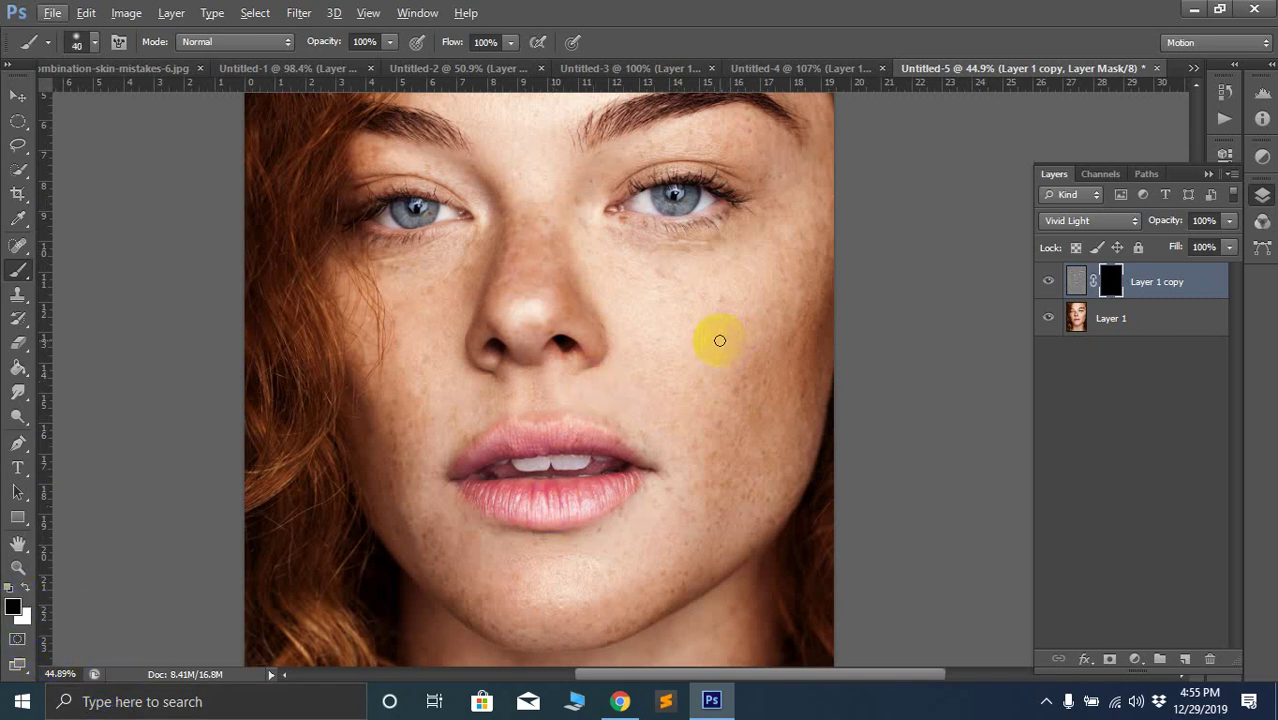
scroll(719, 341, "up", 3)
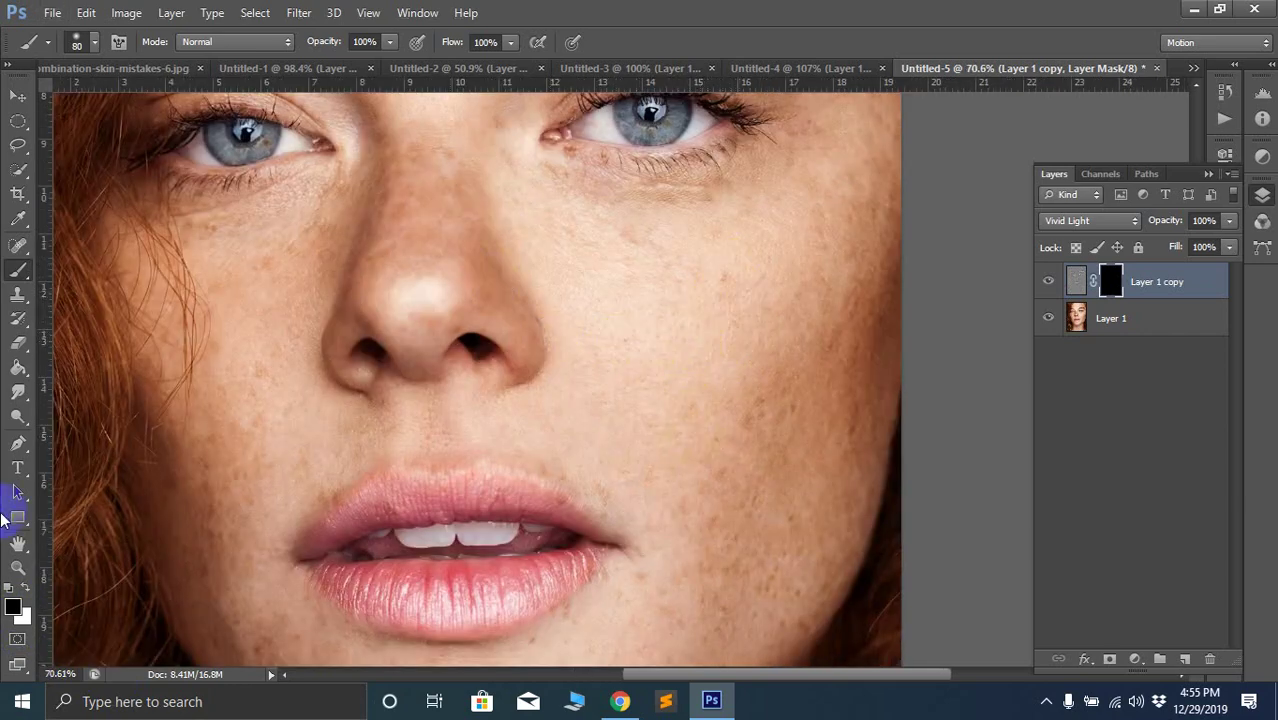
Paint white on the mask over the uncovered cheek, from beside the nose to below the outer eye, to reveal the smoothing
left_click(25, 597)
mouse_move(804, 320)
left_mouse_down()
mouse_move(732, 278)
mouse_move(724, 287)
mouse_move(760, 270)
mouse_move(715, 330)
mouse_move(778, 266)
mouse_move(689, 340)
mouse_move(745, 265)
mouse_move(665, 262)
left_mouse_up()
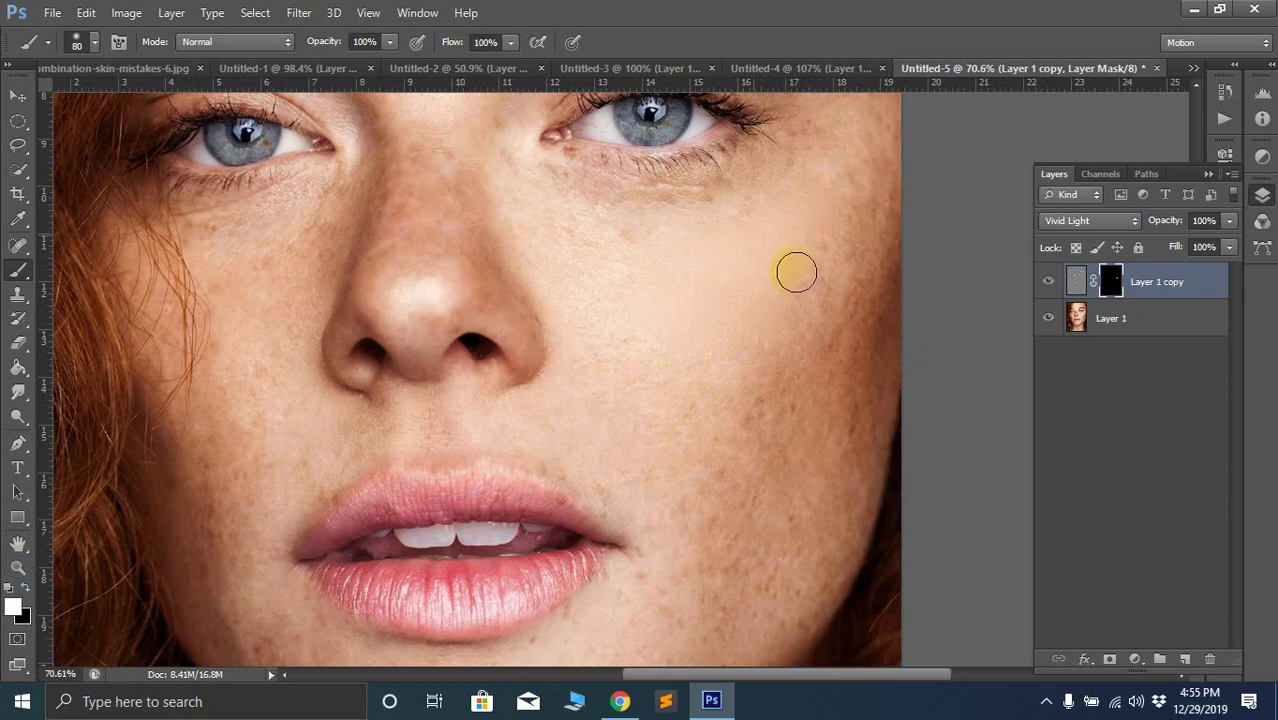
mouse_move(756, 345)
left_mouse_down()
mouse_move(643, 362)
mouse_move(648, 348)
mouse_move(601, 314)
mouse_move(619, 263)
mouse_move(562, 258)
mouse_move(520, 188)
mouse_move(668, 214)
mouse_move(795, 174)
mouse_move(567, 184)
mouse_move(784, 183)
left_mouse_up()
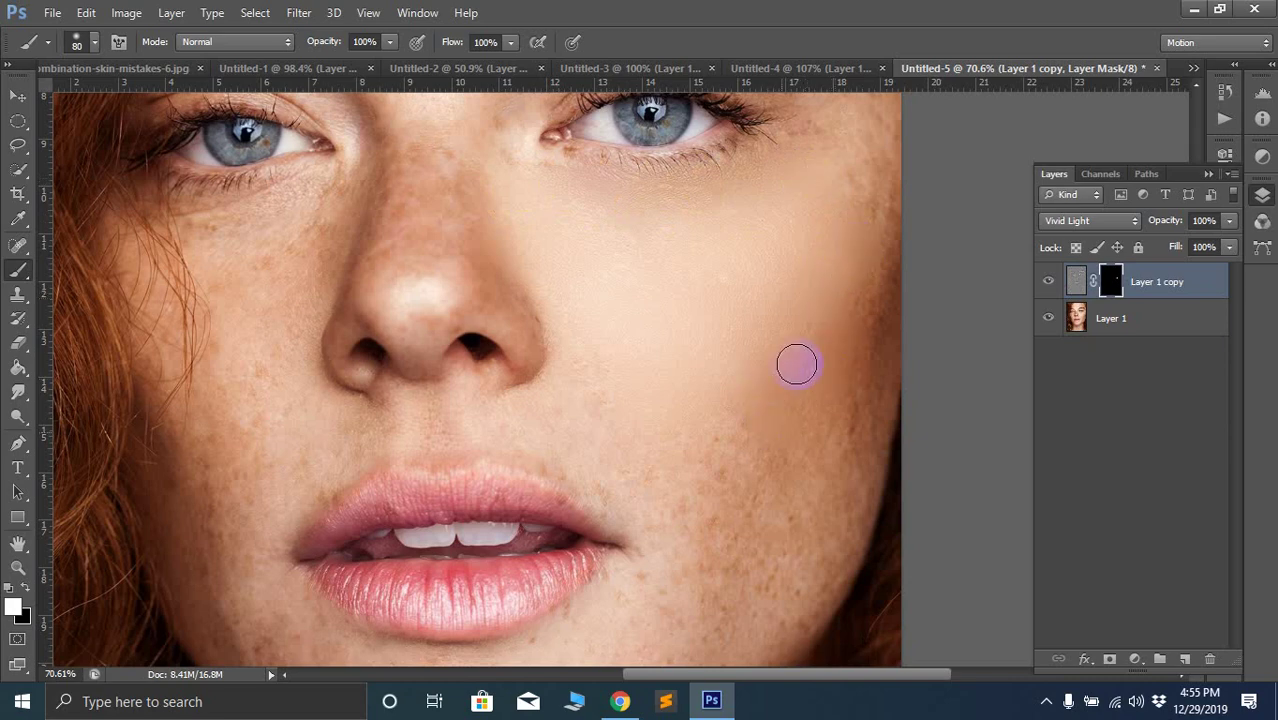
Paint white on the Layer 1 copy mask over the right cheek and beside the mouth to smooth out the freckles
mouse_move(643, 400)
left_mouse_down()
mouse_move(572, 377)
mouse_move(587, 336)
mouse_move(554, 295)
mouse_move(598, 339)
mouse_move(566, 421)
mouse_move(600, 440)
left_mouse_up()
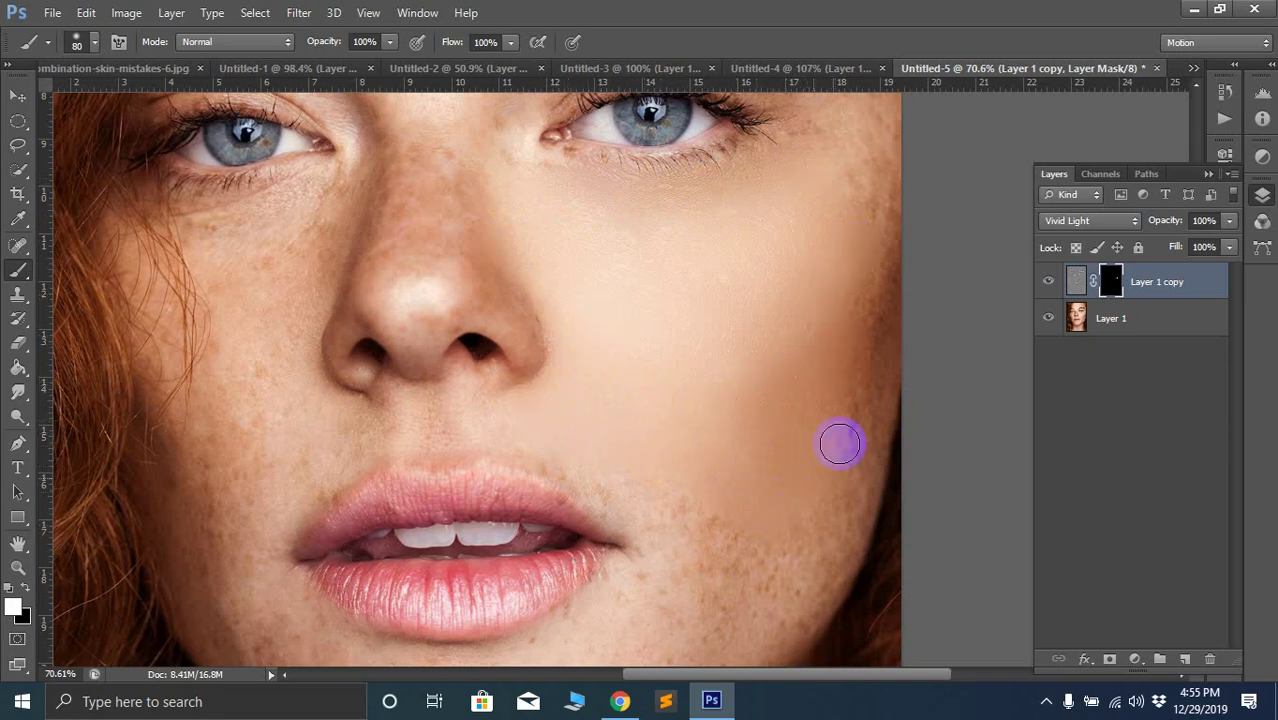
scroll(802, 482, "down", 3)
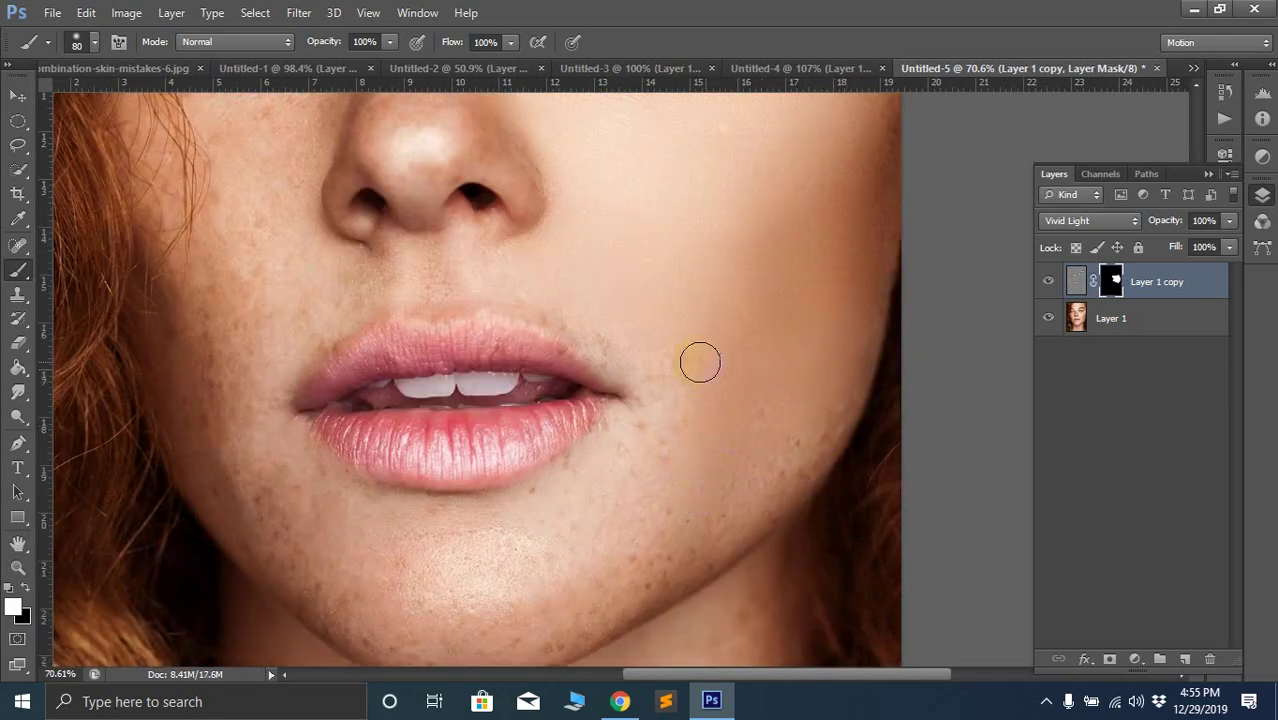
mouse_move(700, 362)
left_mouse_down()
mouse_move(641, 374)
mouse_move(603, 329)
mouse_move(521, 293)
mouse_move(551, 299)
mouse_move(678, 407)
mouse_move(528, 498)
mouse_move(624, 467)
mouse_move(735, 462)
left_mouse_up()
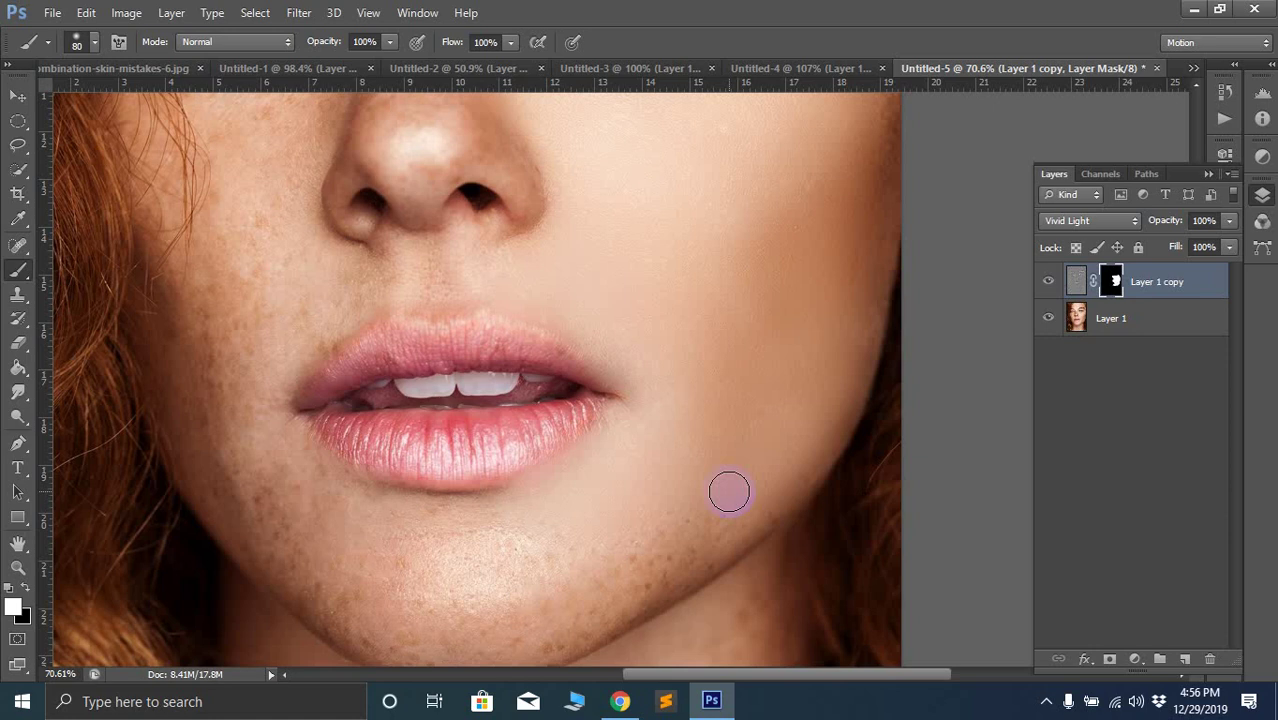
Paint white on the mask along the right jawline and across the chin to smooth the skin there
mouse_move(719, 494)
left_mouse_down()
mouse_move(675, 526)
mouse_move(748, 516)
mouse_move(680, 549)
mouse_move(653, 529)
mouse_move(623, 562)
mouse_move(690, 548)
mouse_move(678, 569)
mouse_move(597, 594)
left_mouse_up()
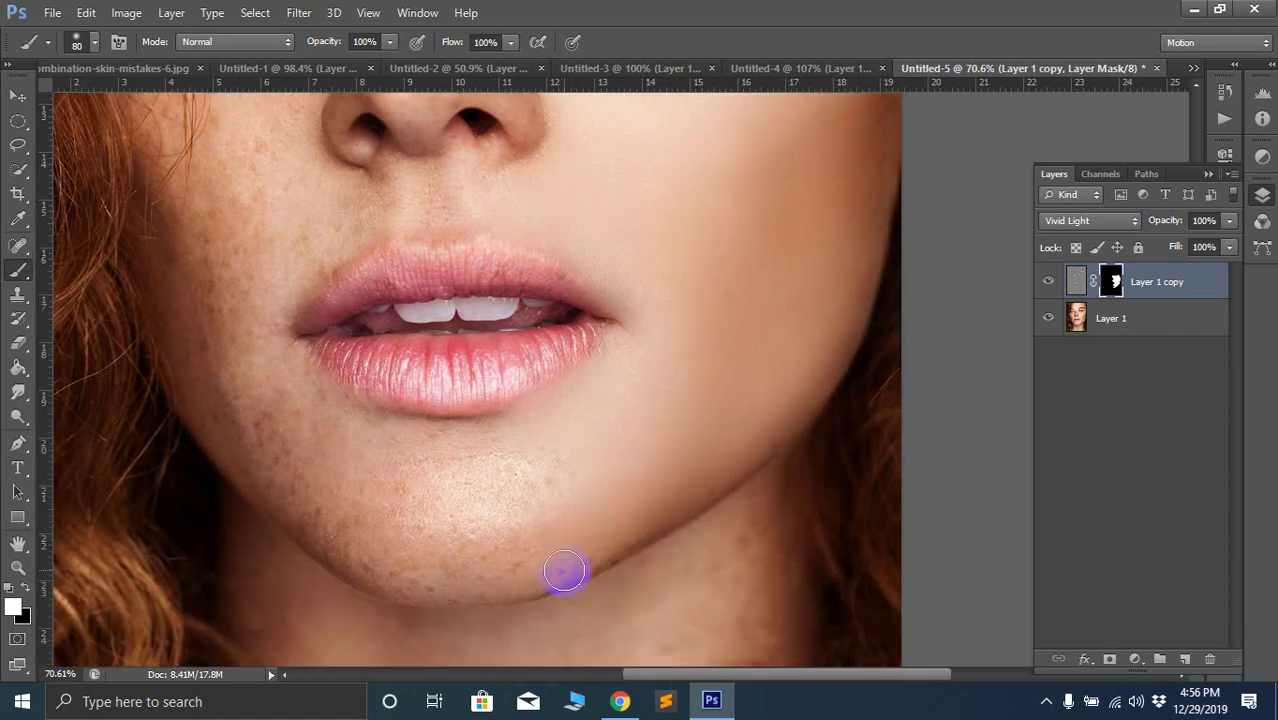
scroll(561, 570, "down", 3)
mouse_move(579, 408)
left_mouse_down()
mouse_move(453, 433)
mouse_move(503, 394)
mouse_move(419, 379)
mouse_move(511, 474)
mouse_move(608, 488)
left_mouse_up()
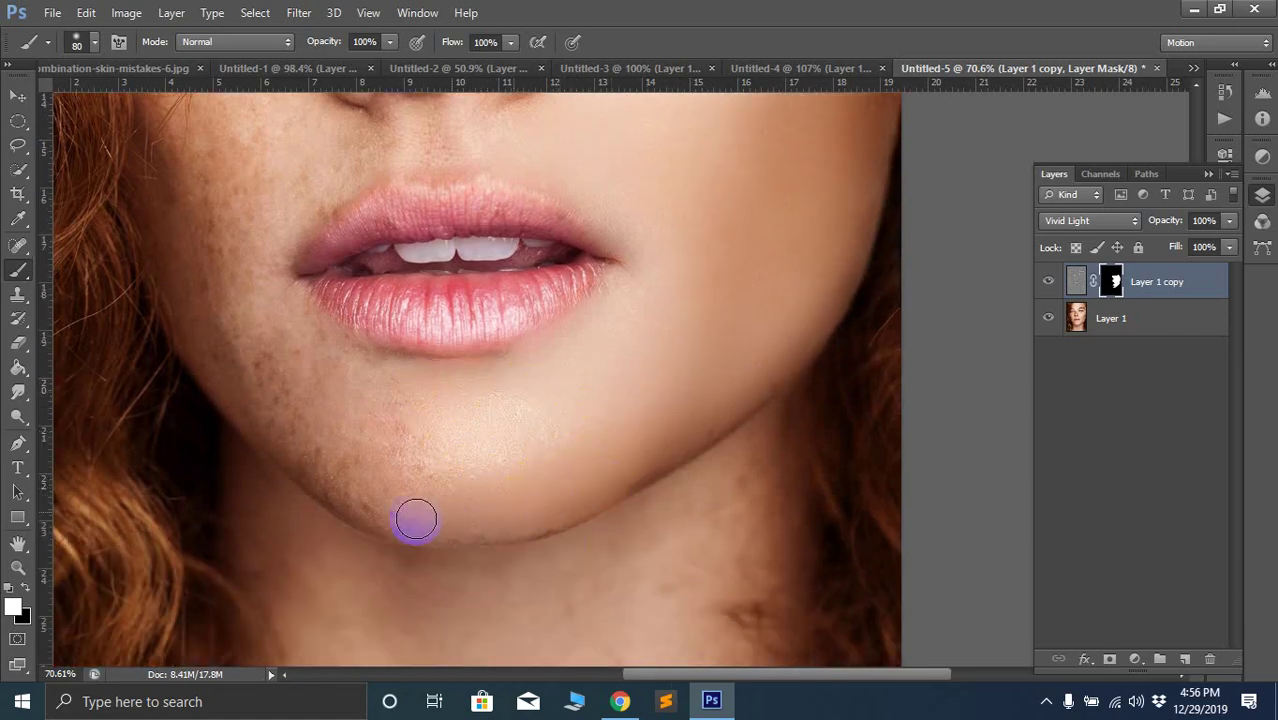
mouse_move(416, 519)
left_mouse_down()
mouse_move(543, 493)
mouse_move(668, 440)
mouse_move(627, 475)
mouse_move(566, 486)
mouse_move(758, 407)
left_mouse_up()
Paint white on the mask around the right eye, covering the temple and the skin below the eyebrow but not the eye
scroll(758, 407, "up", 3)
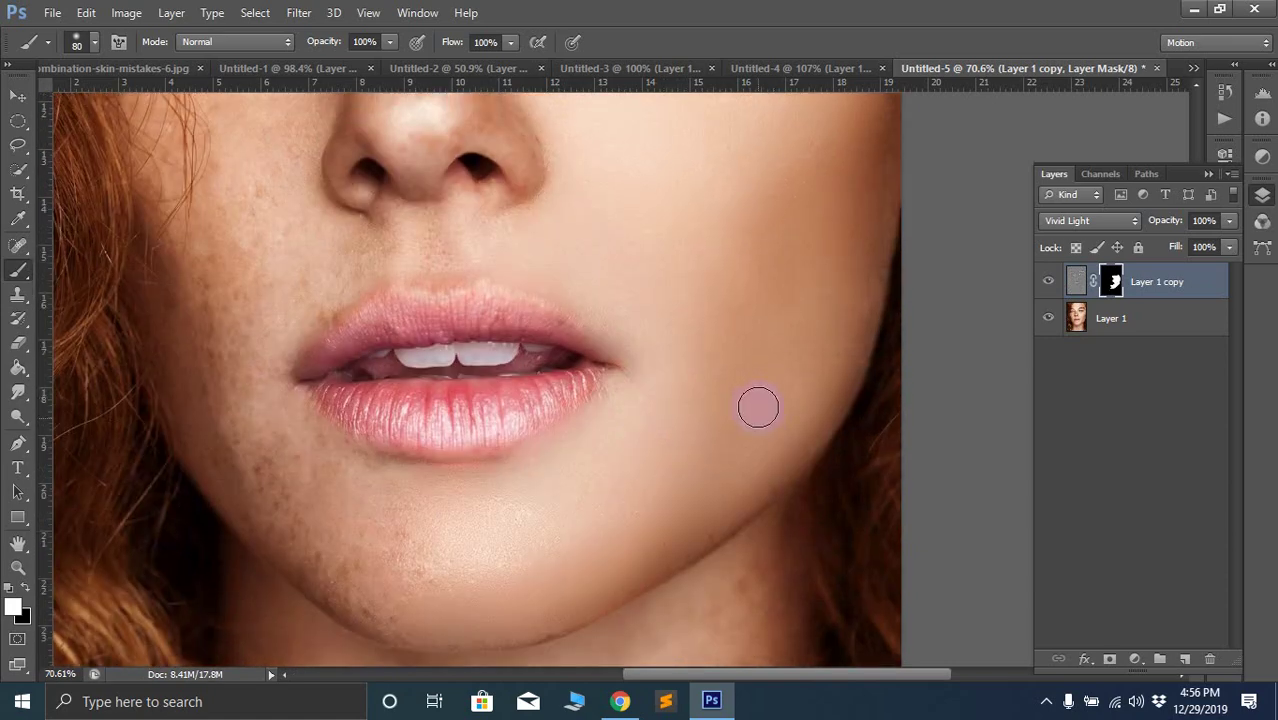
scroll(758, 407, "up", 4)
scroll(891, 415, "up", 3)
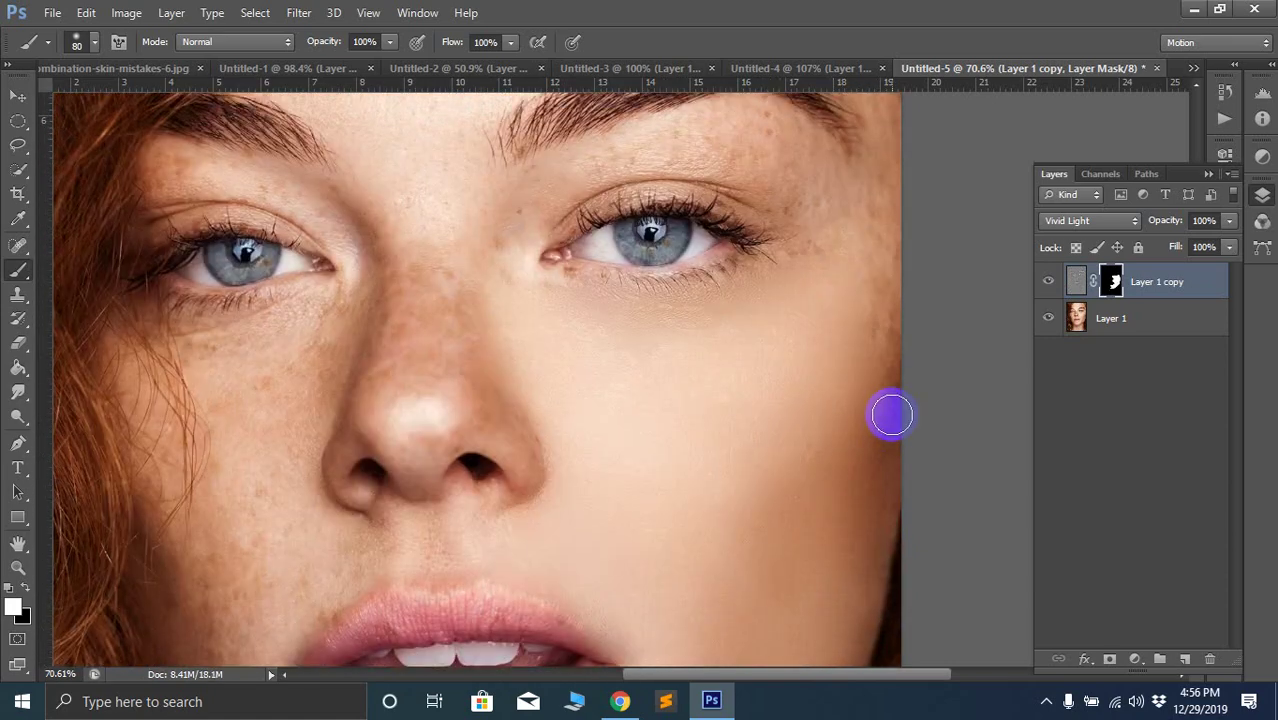
scroll(891, 415, "up", 3)
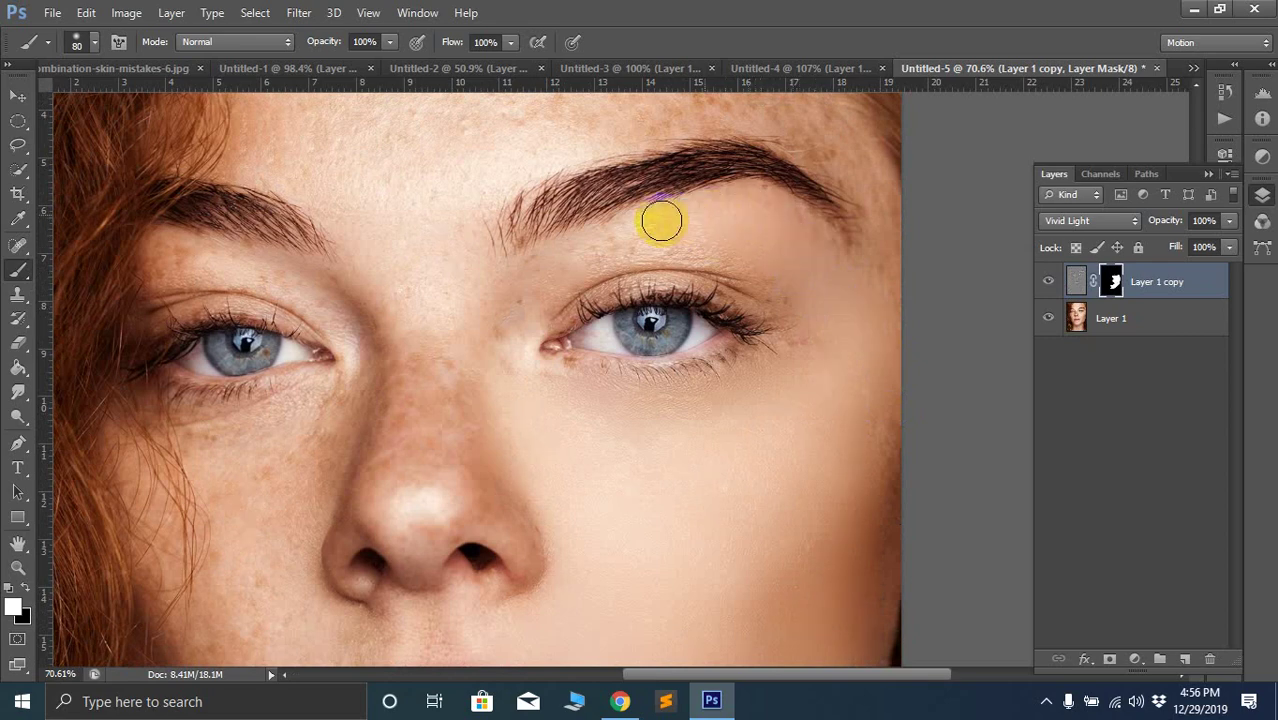
mouse_move(659, 220)
left_mouse_down()
mouse_move(736, 200)
mouse_move(822, 234)
mouse_move(838, 258)
left_mouse_up()
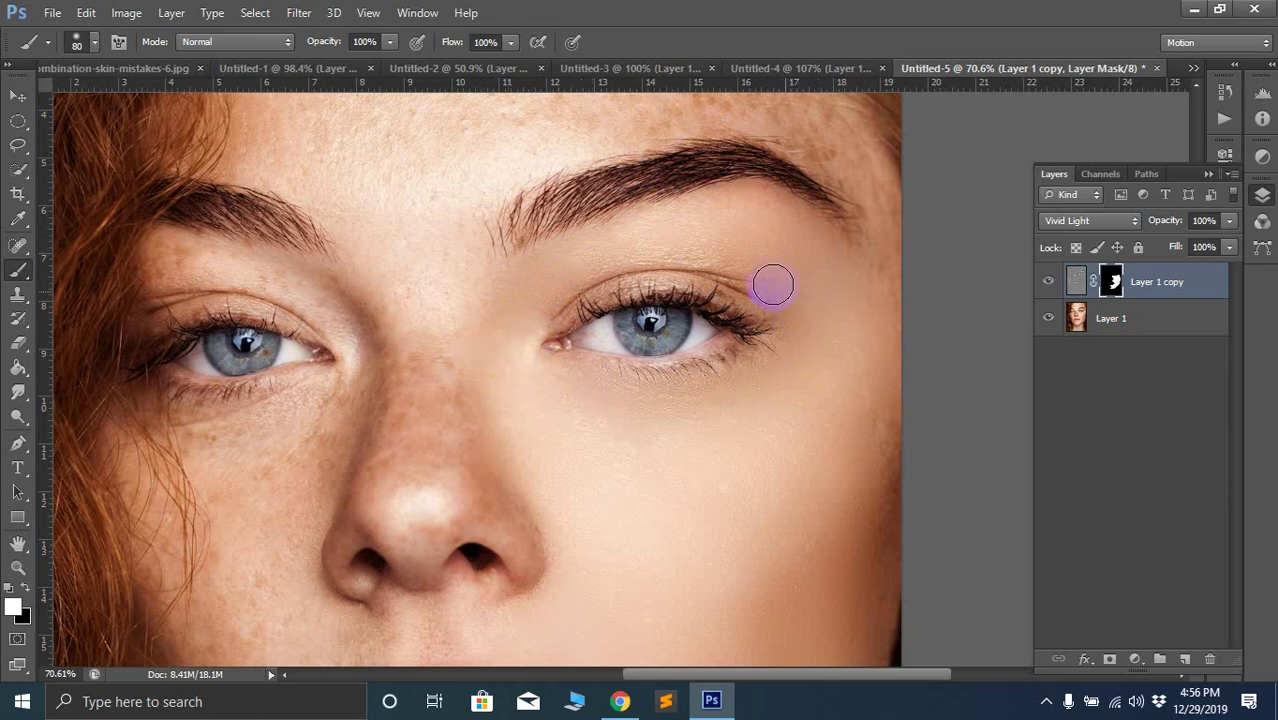
mouse_move(816, 318)
left_mouse_down()
mouse_move(894, 351)
mouse_move(874, 480)
mouse_move(883, 517)
mouse_move(870, 494)
mouse_move(887, 474)
mouse_move(847, 642)
mouse_move(889, 414)
mouse_move(902, 456)
mouse_move(785, 294)
mouse_move(757, 316)
left_mouse_up()
Paint white on the mask over the right half of the forehead, from the eyebrow up to the hairline
scroll(876, 531, "up", 5)
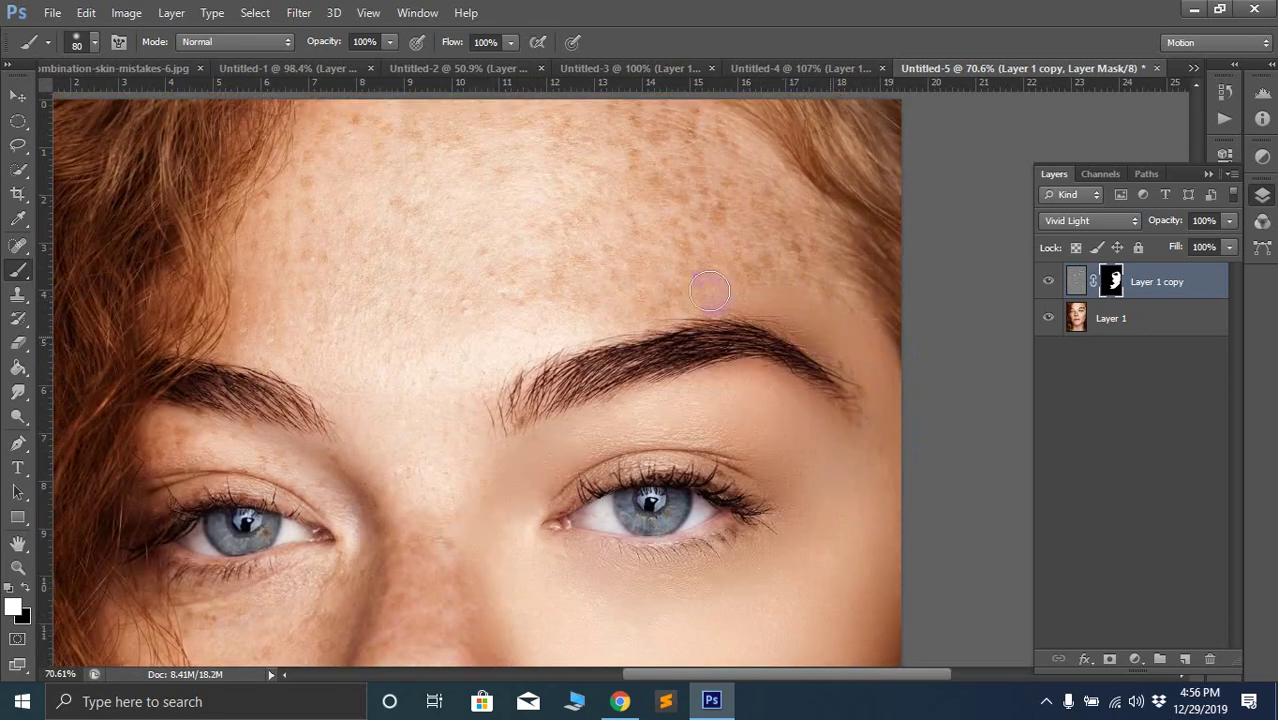
left_click_drag(531, 334, 522, 339)
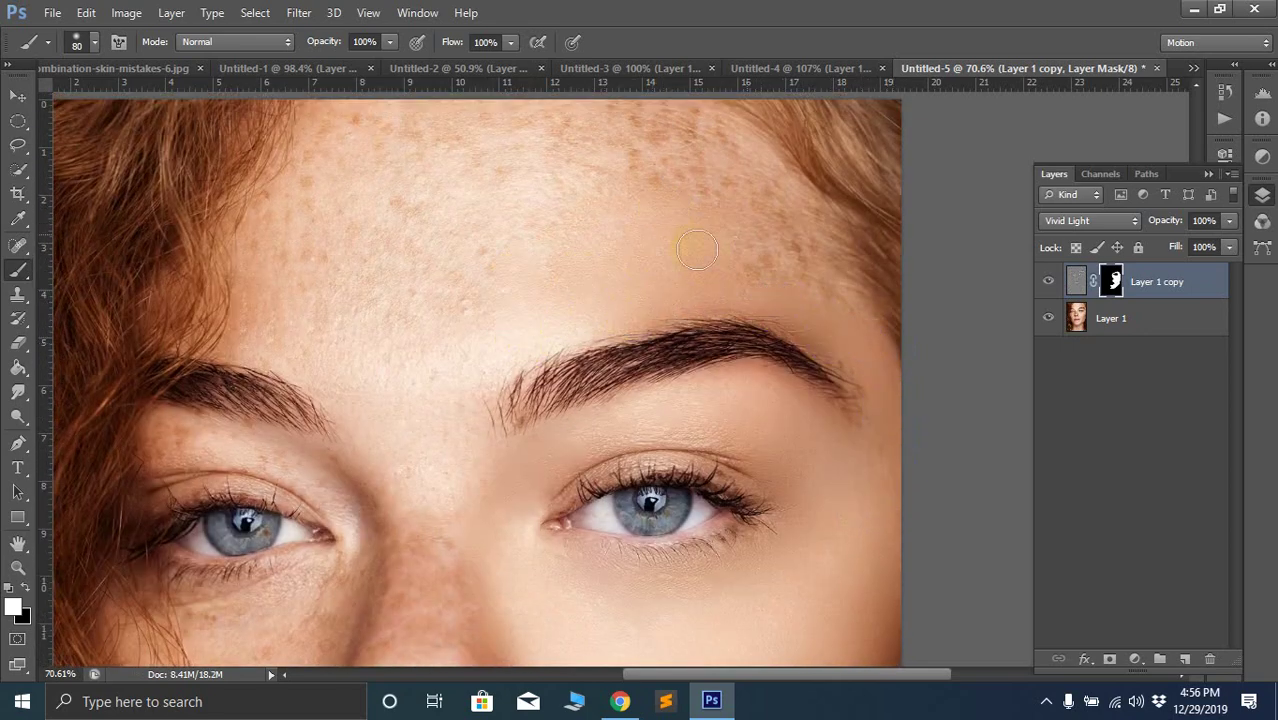
left_click(663, 245)
left_click_drag(804, 262, 812, 237)
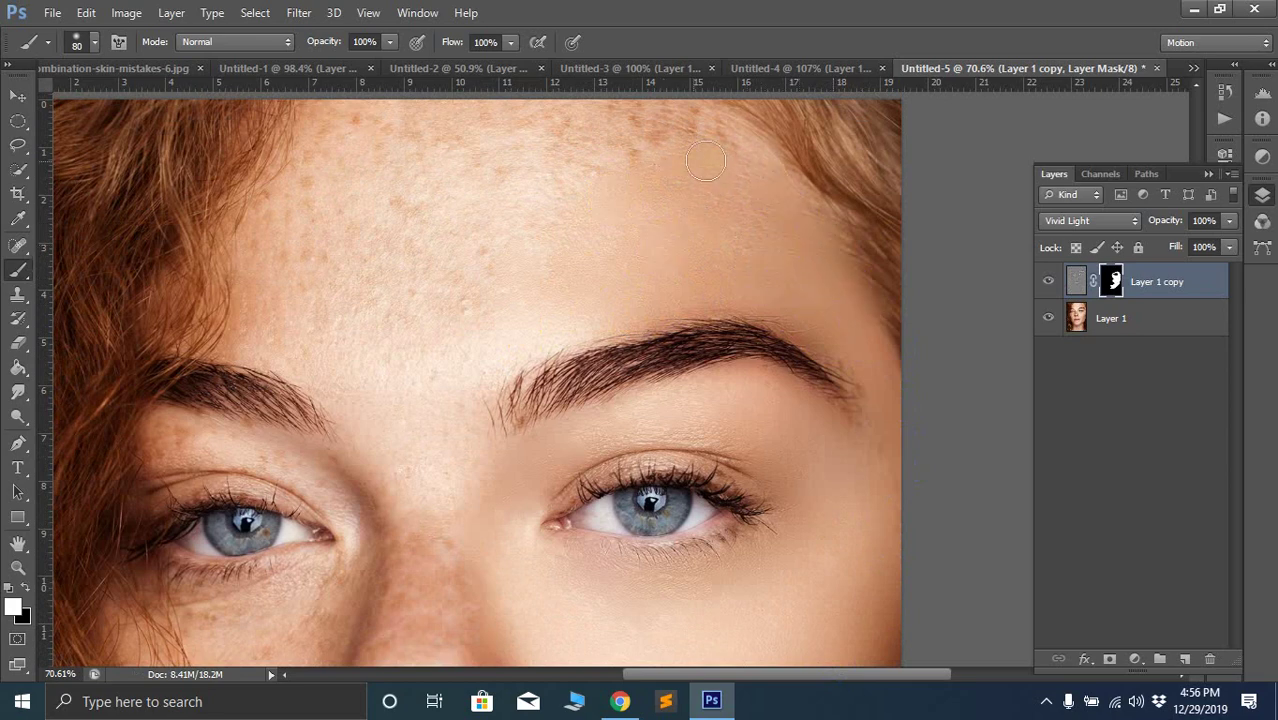
scroll(719, 300, "up", 4)
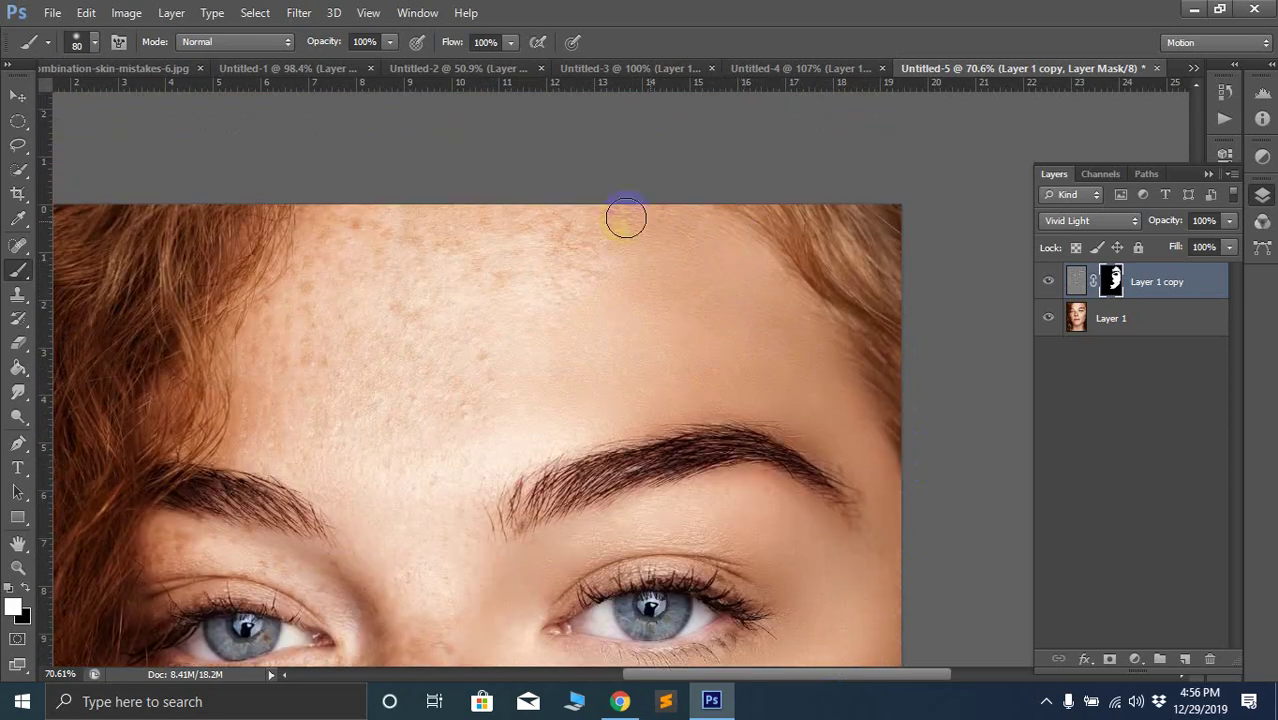
mouse_move(626, 218)
left_mouse_down()
mouse_move(525, 234)
mouse_move(551, 303)
mouse_move(505, 280)
mouse_move(581, 347)
left_mouse_up()
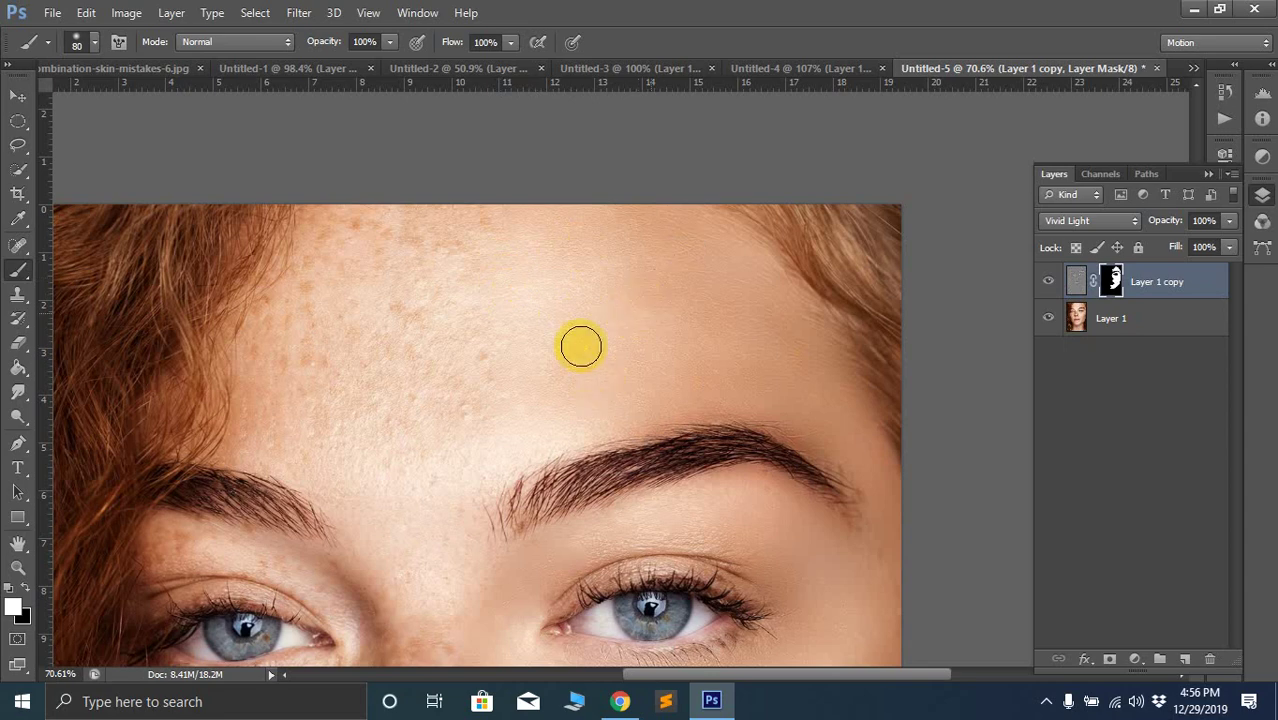
Paint white on the mask down the nose and over the skin between the nose and upper lip
scroll(494, 382, "down", 5)
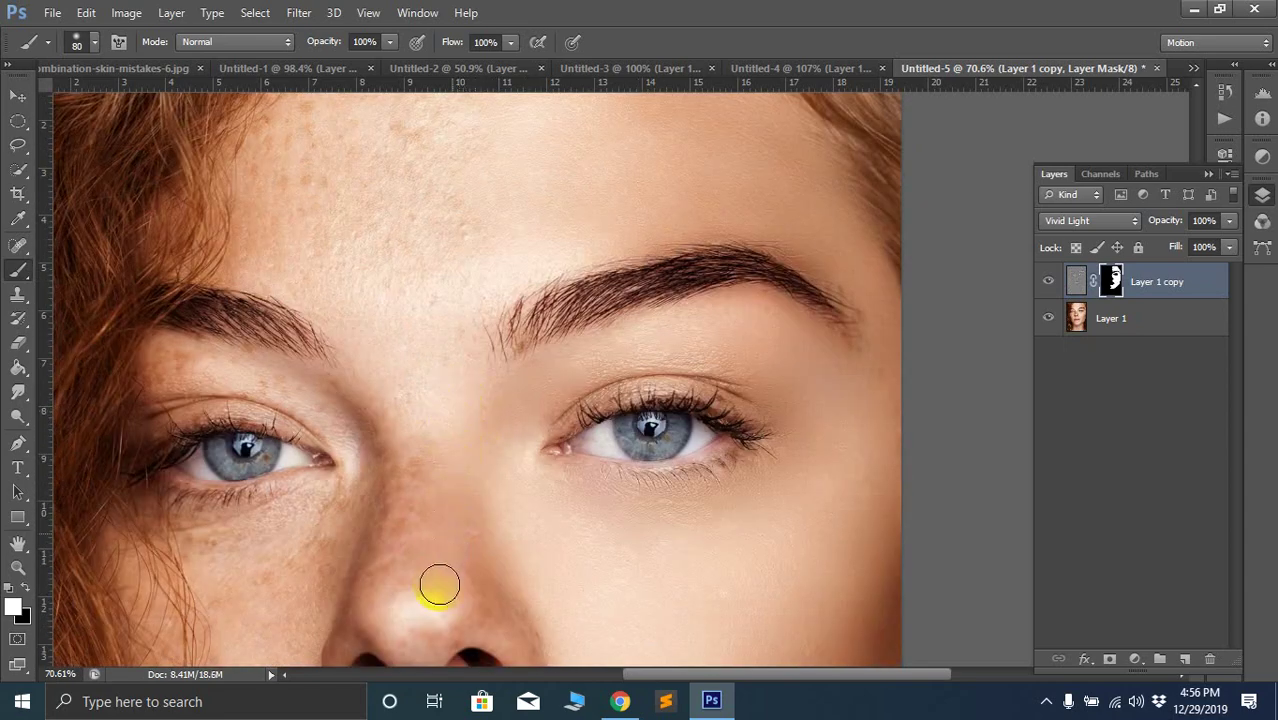
scroll(490, 463, "down", 3)
mouse_move(453, 463)
left_mouse_down()
mouse_move(521, 581)
mouse_move(428, 537)
left_mouse_up()
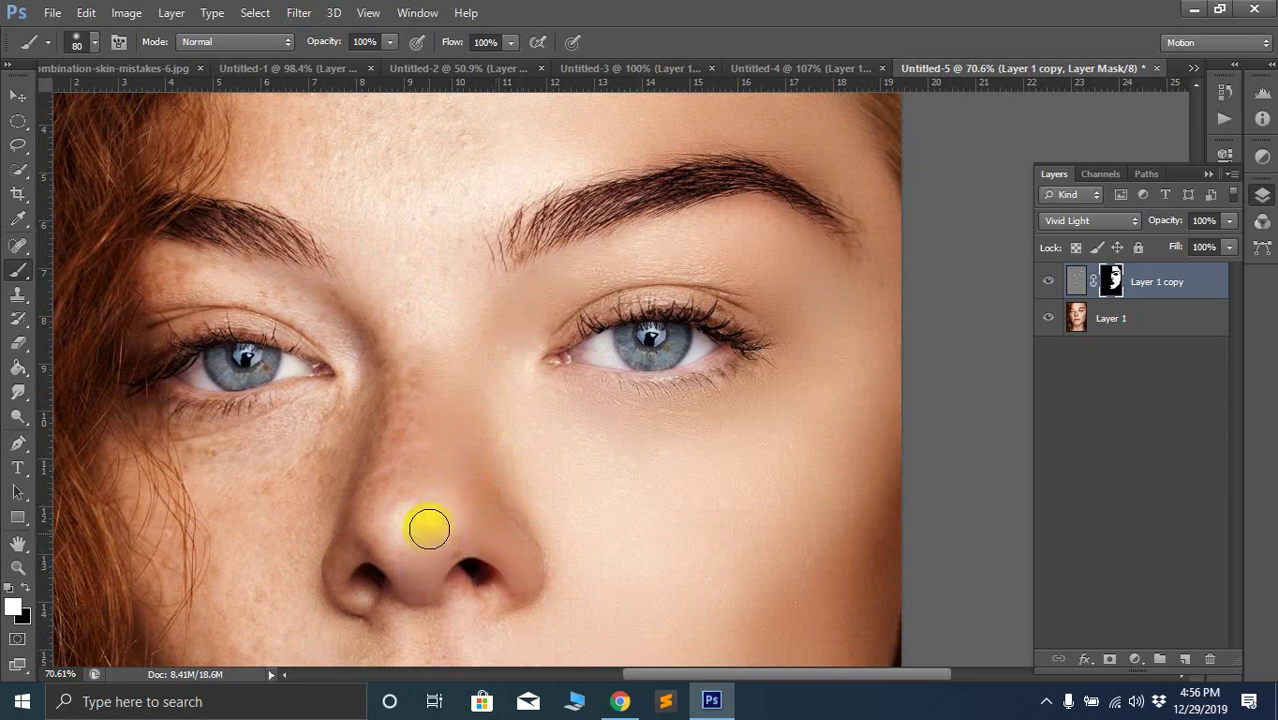
left_click_drag(424, 352, 394, 472)
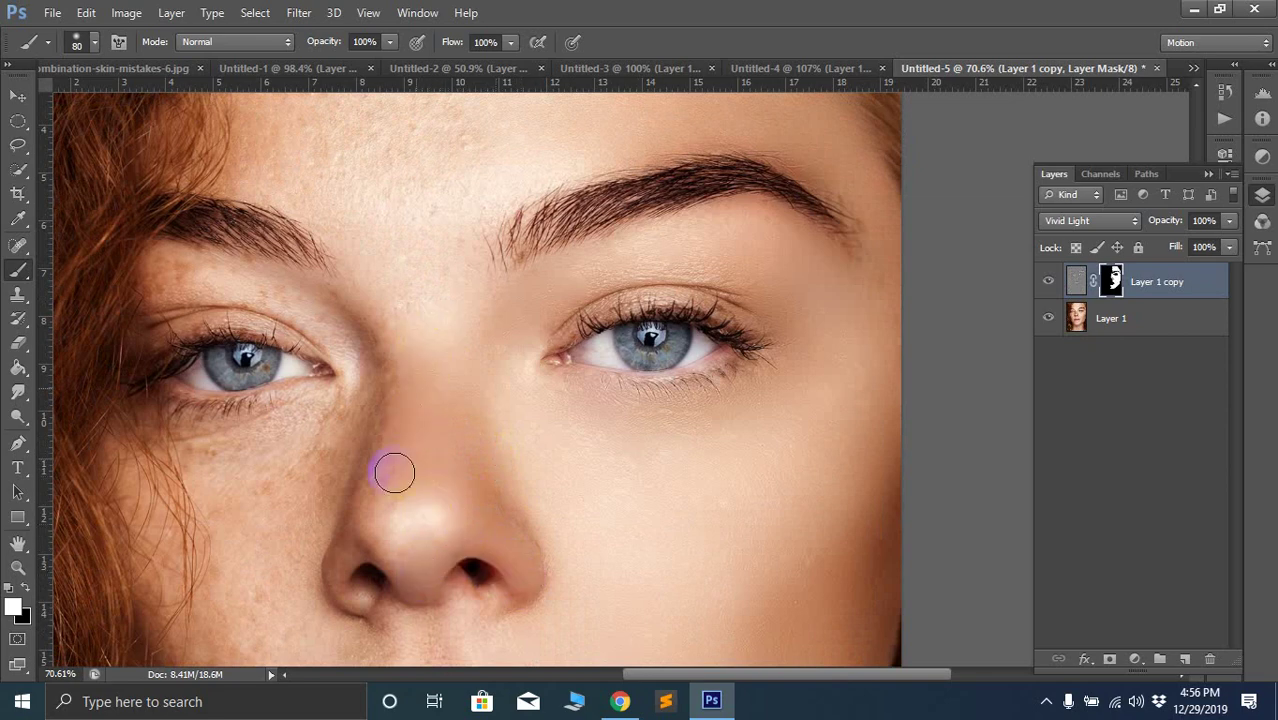
scroll(458, 378, "down", 5)
left_click_drag(488, 388, 437, 448)
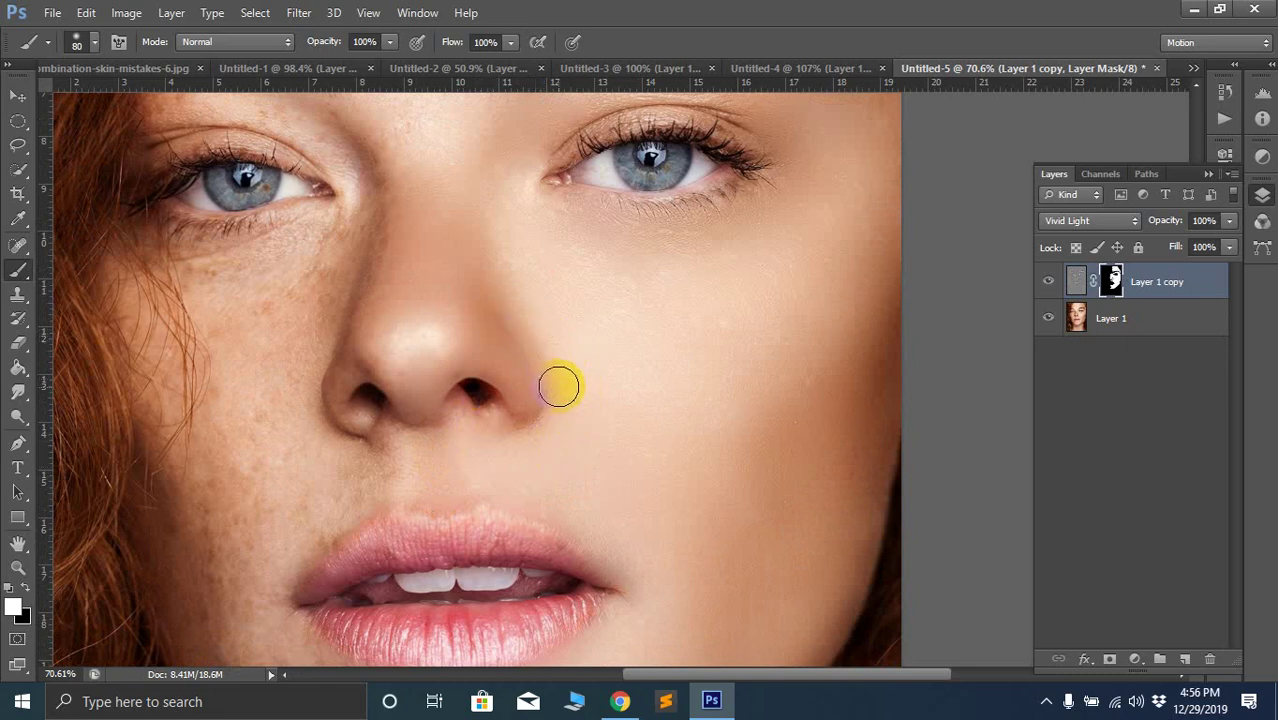
View the whole portrait and examine the smoothed right half of the face and the Layer 1 copy mask
scroll(608, 475, "down", 3)
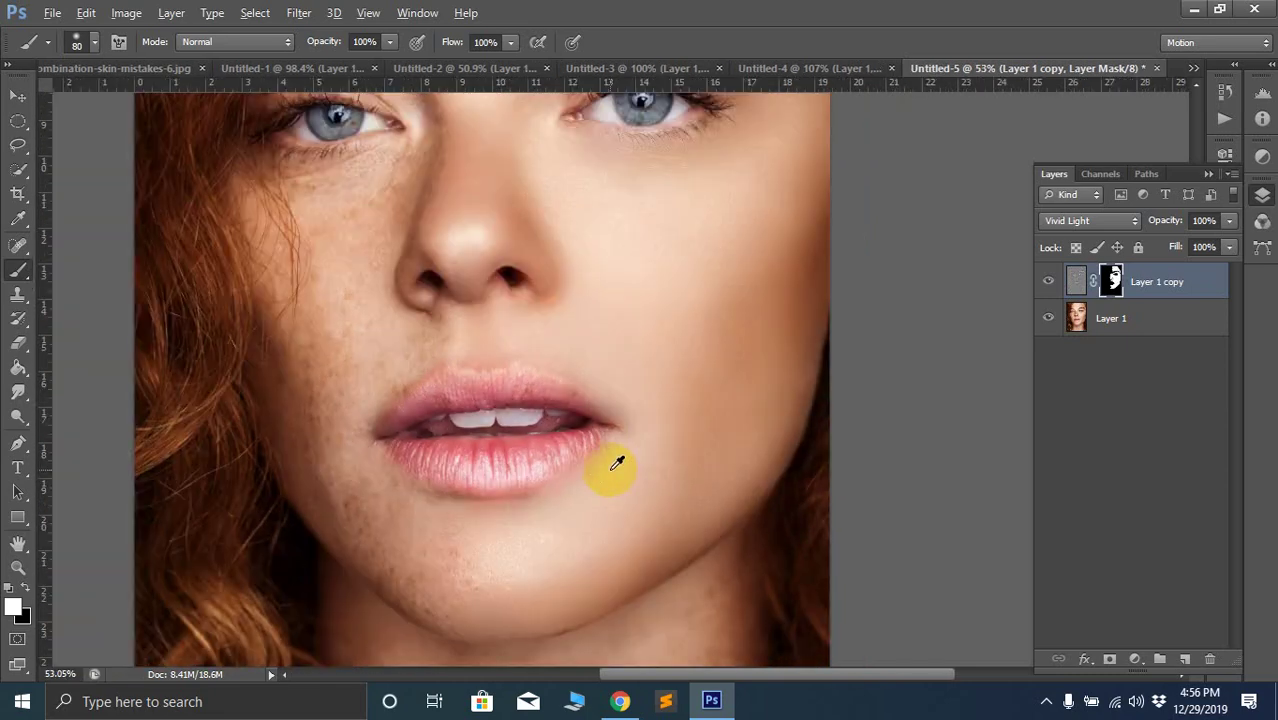
scroll(617, 463, "down", 2)
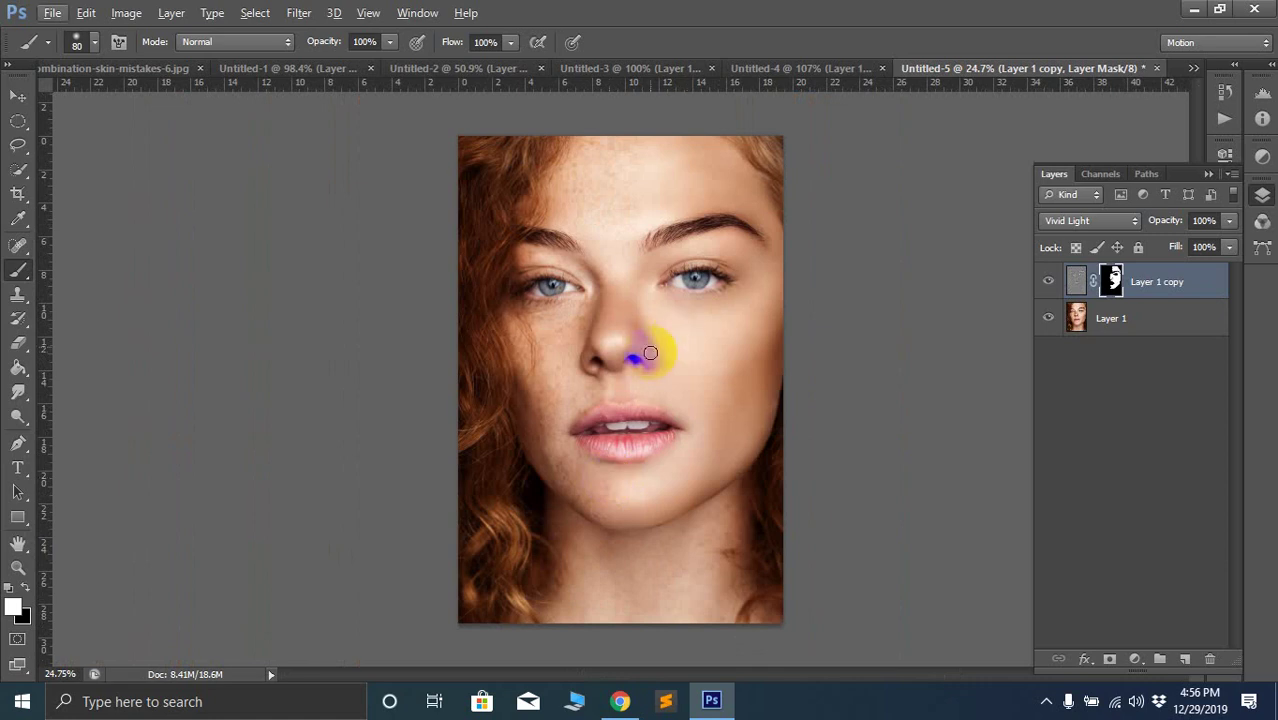
left_click_drag(640, 350, 762, 441)
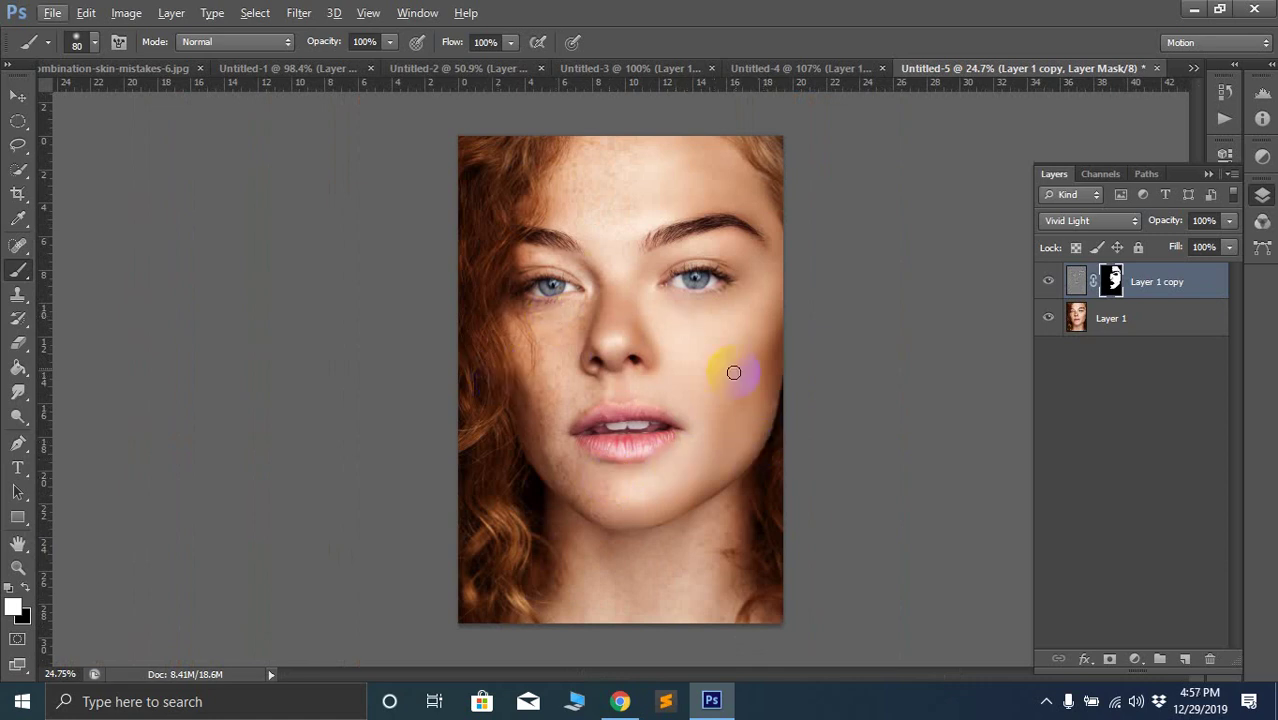
left_click_drag(727, 283, 729, 285)
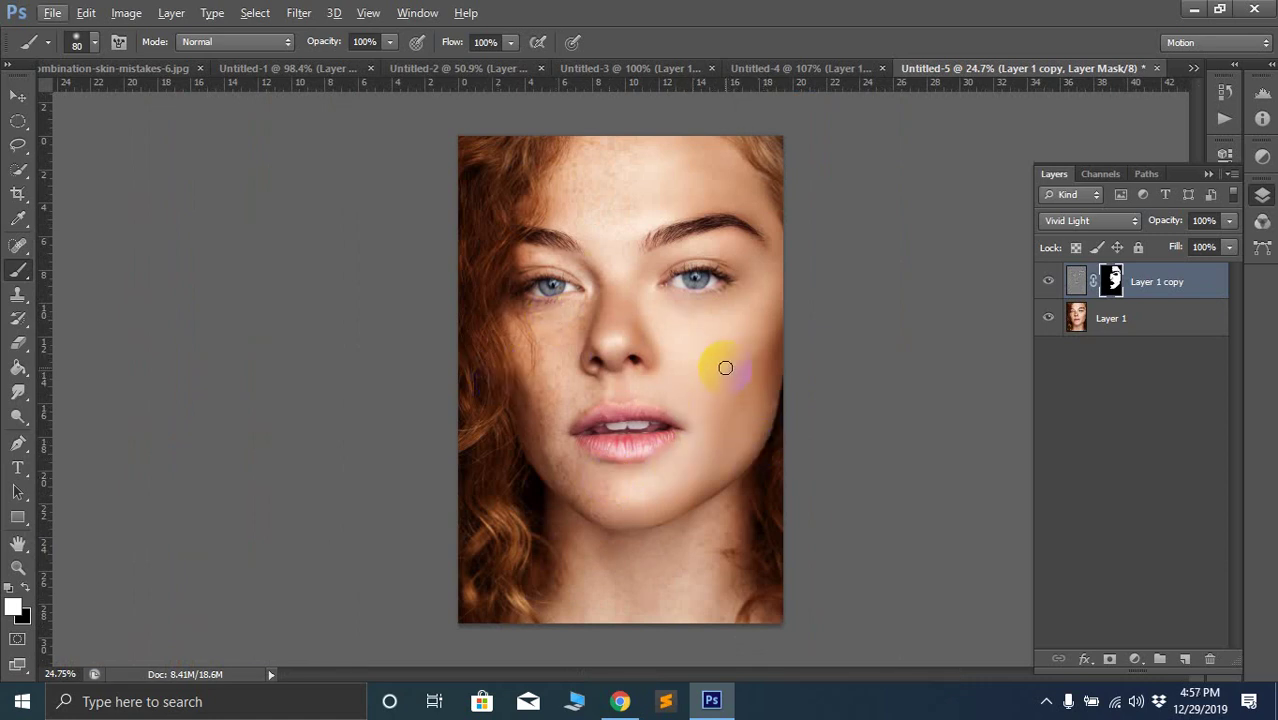
left_click(804, 449)
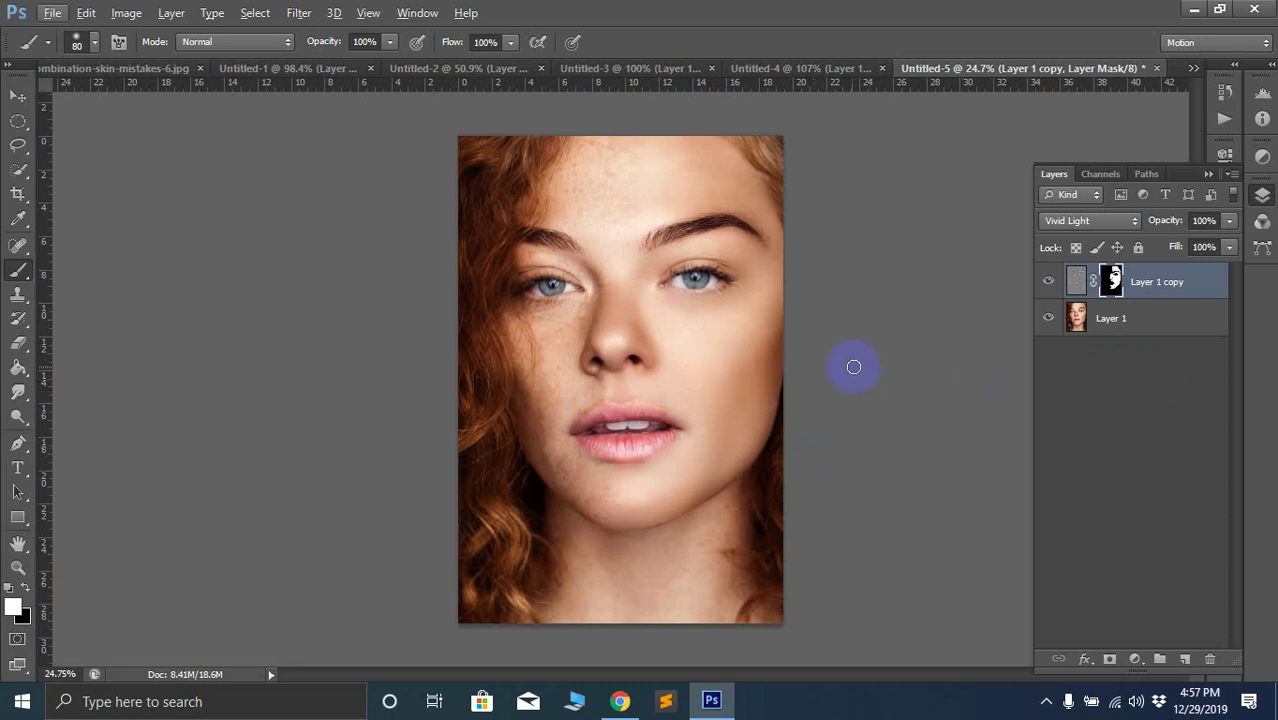
left_click(1118, 282)
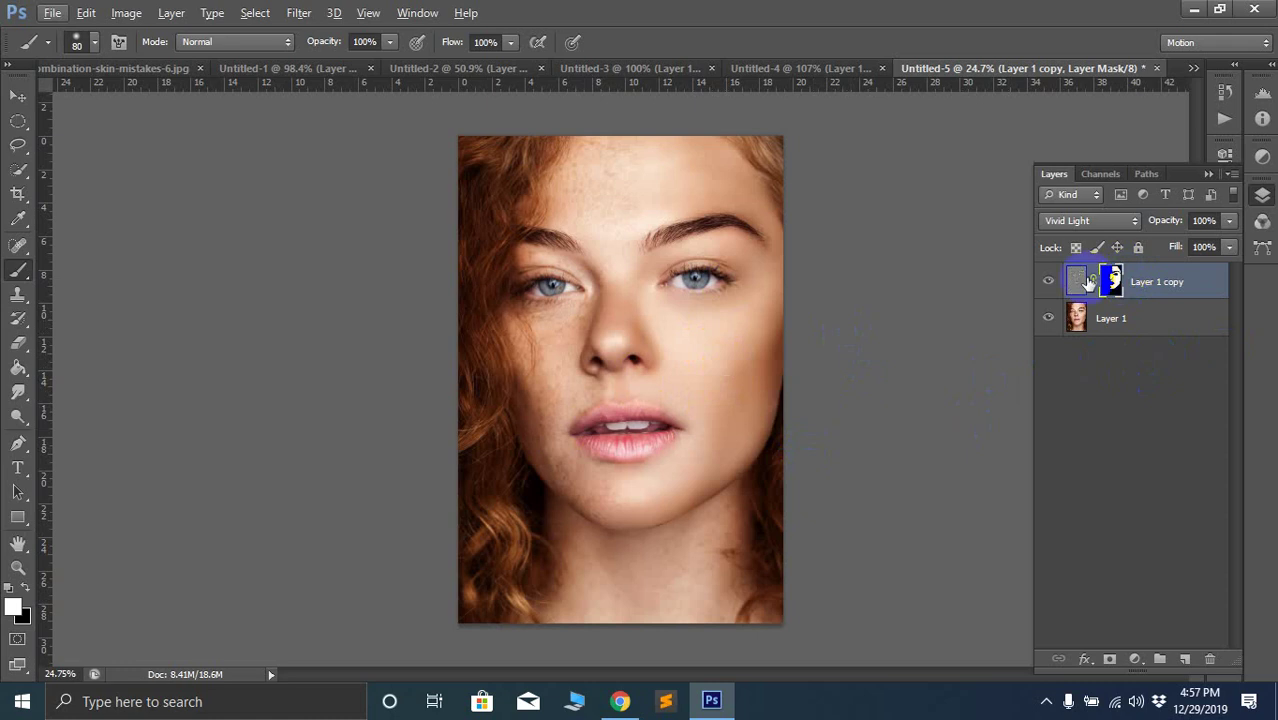
left_click(1172, 162)
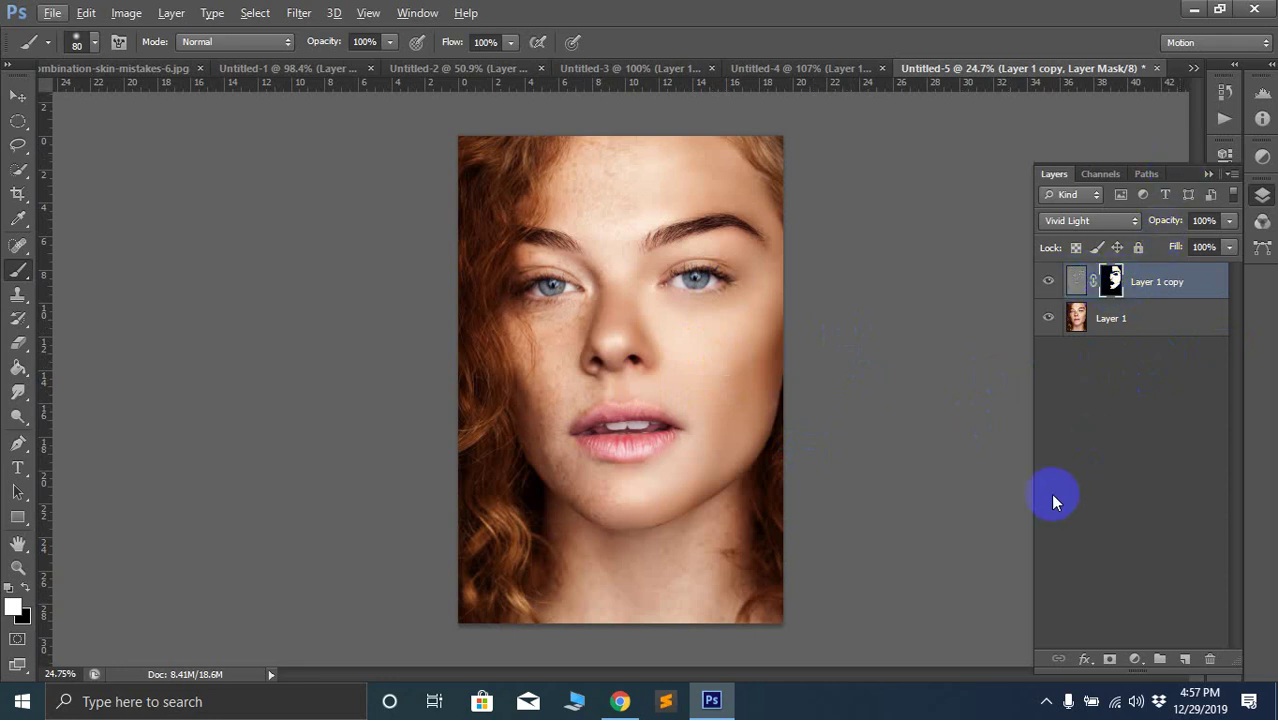
left_click(1118, 295)
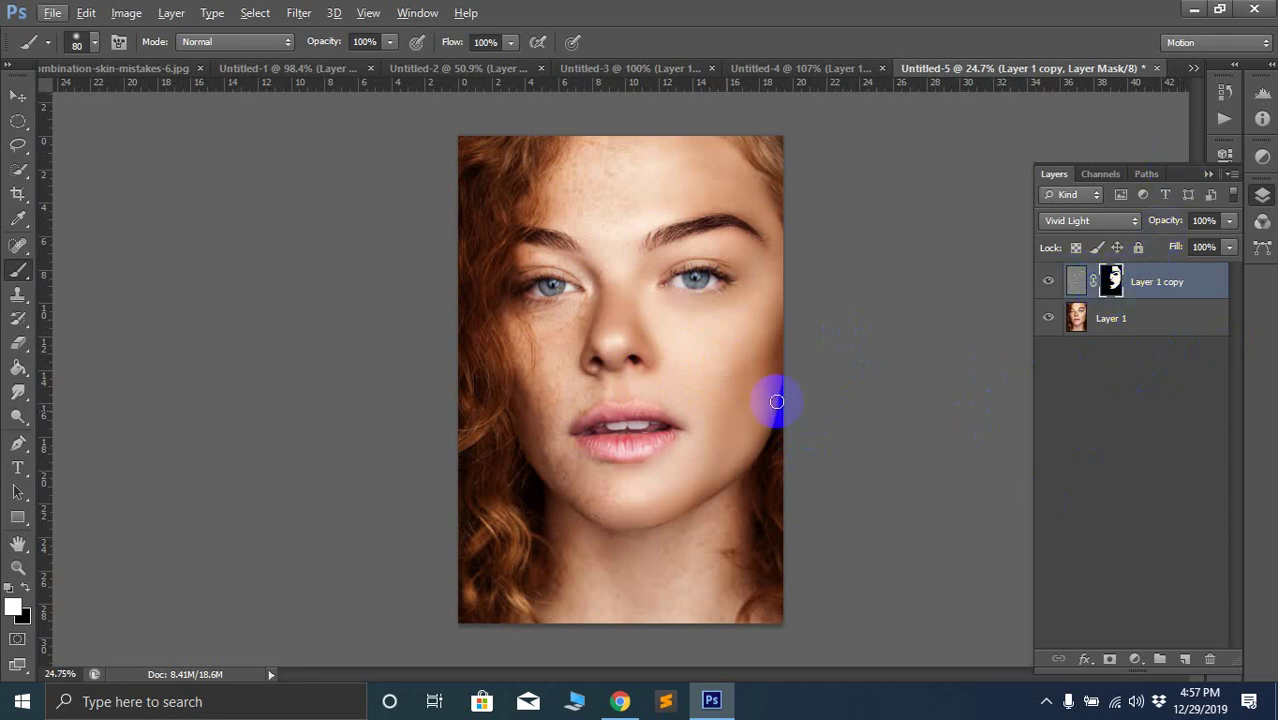
left_click(692, 396)
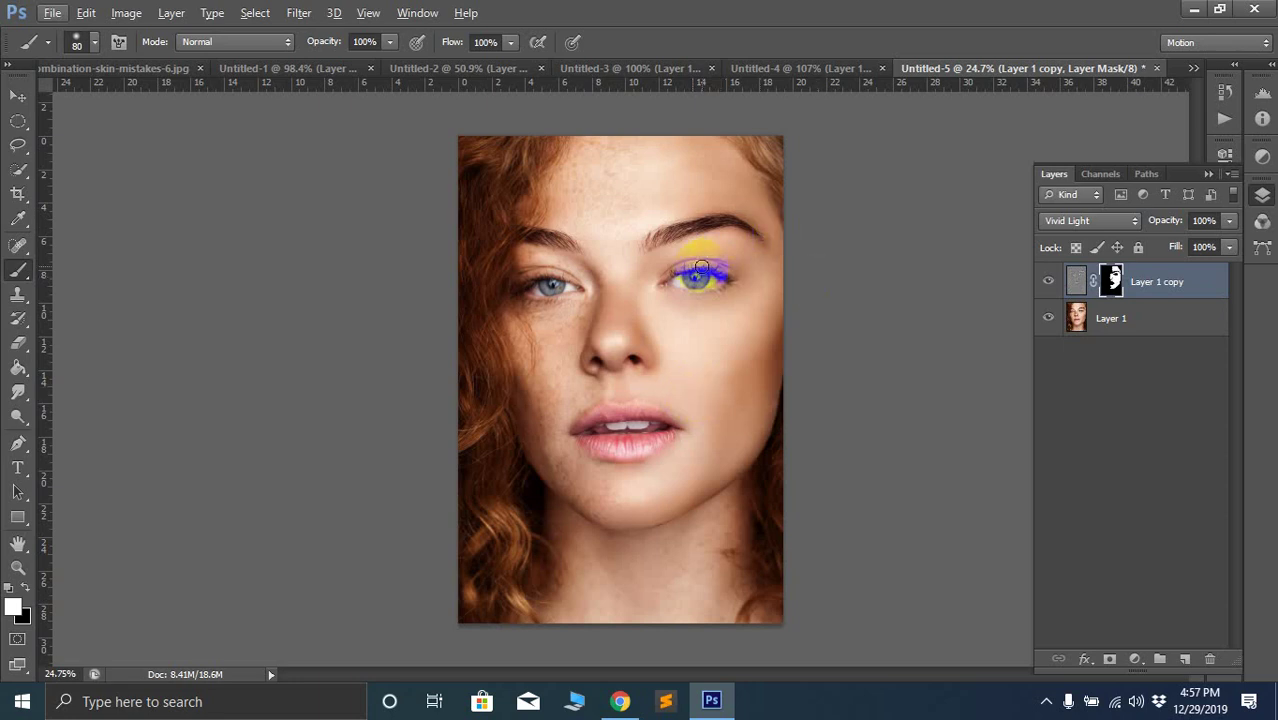
Try painting white on the mask over the right eye, and undo it
left_click(621, 276)
left_click(621, 272)
left_click(685, 292)
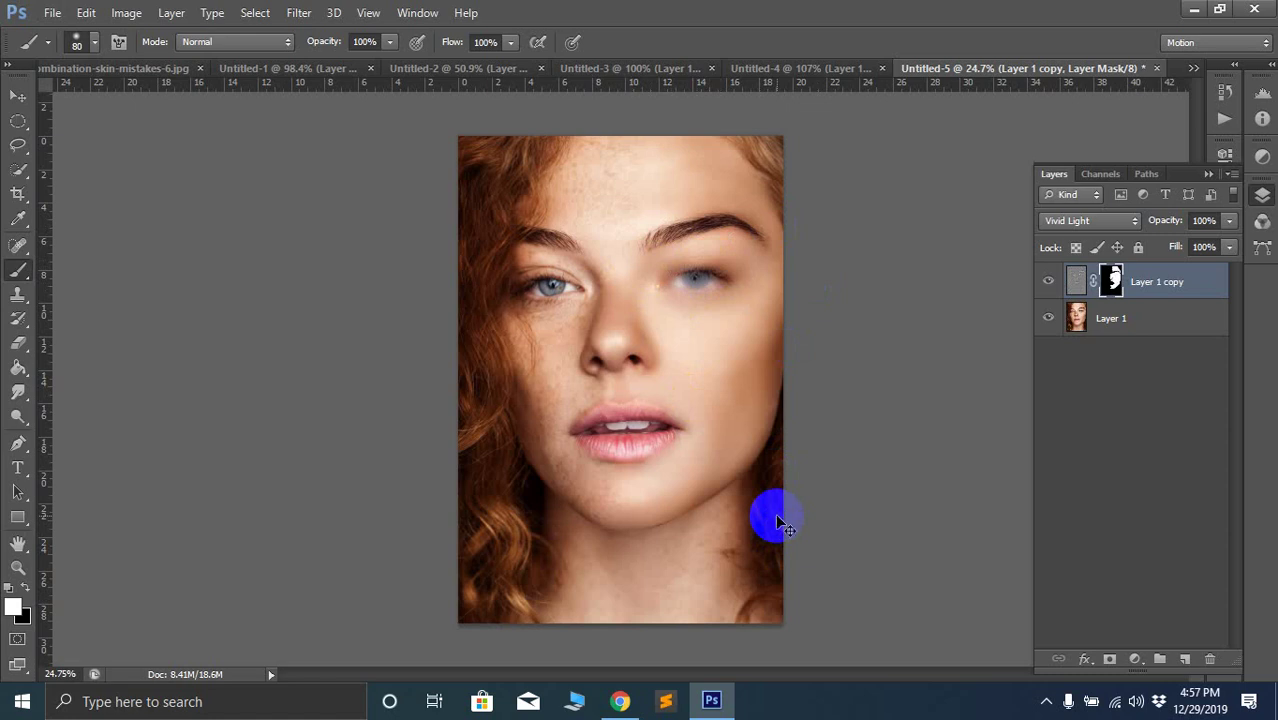
key("ctrl+z")
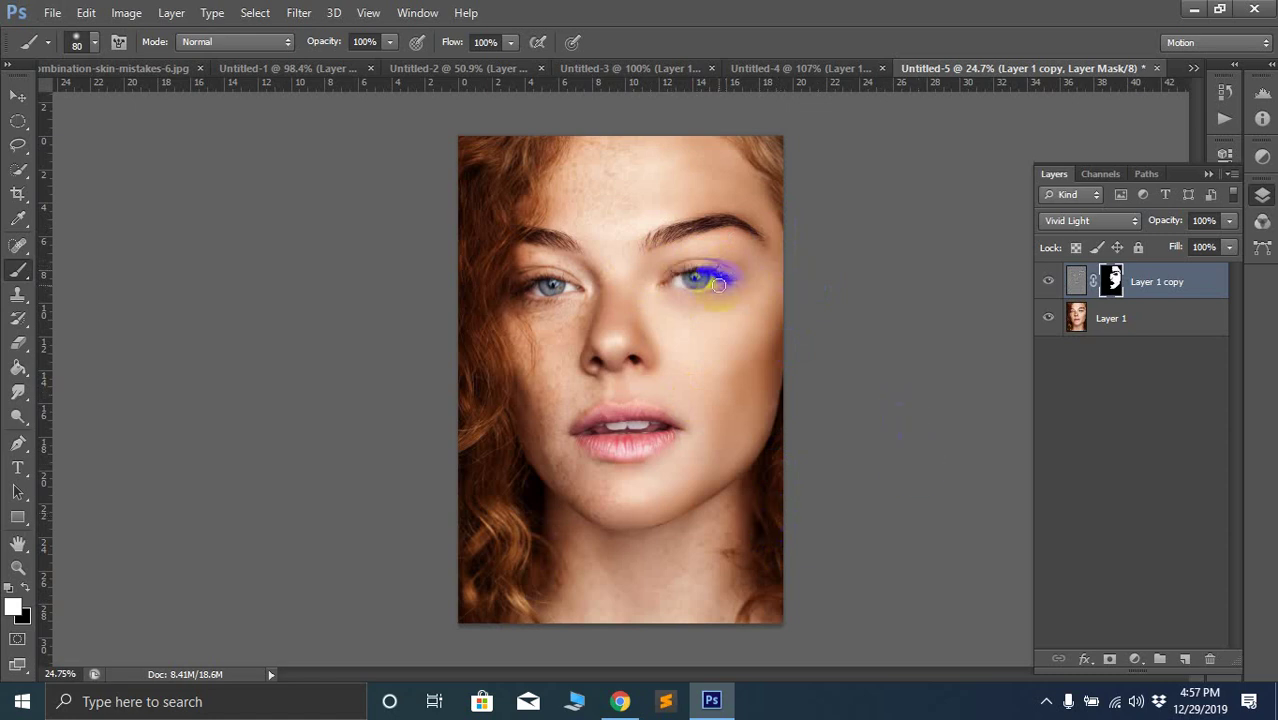
Paint white on the mask over the neck below the chin to smooth its skin
mouse_move(648, 237)
left_mouse_down()
mouse_move(726, 222)
mouse_move(720, 232)
left_mouse_up()
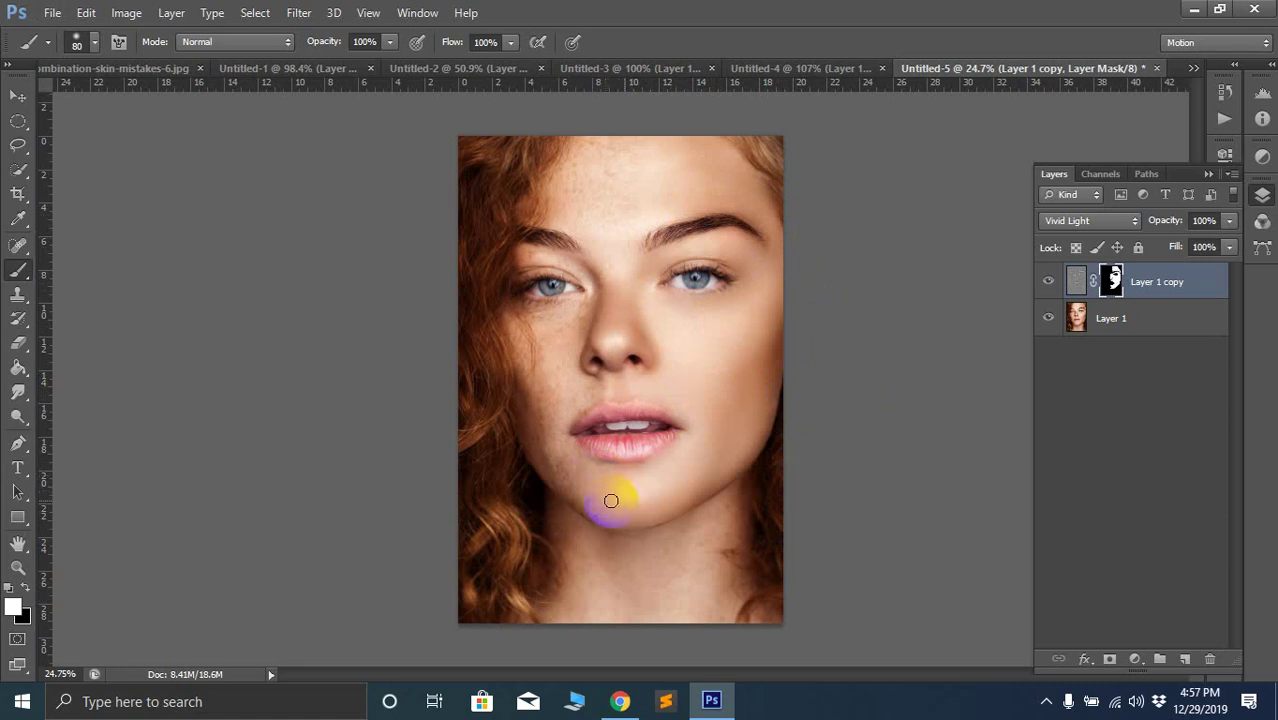
mouse_move(611, 500)
left_mouse_down()
mouse_move(731, 546)
mouse_move(722, 518)
mouse_move(692, 559)
left_mouse_up()
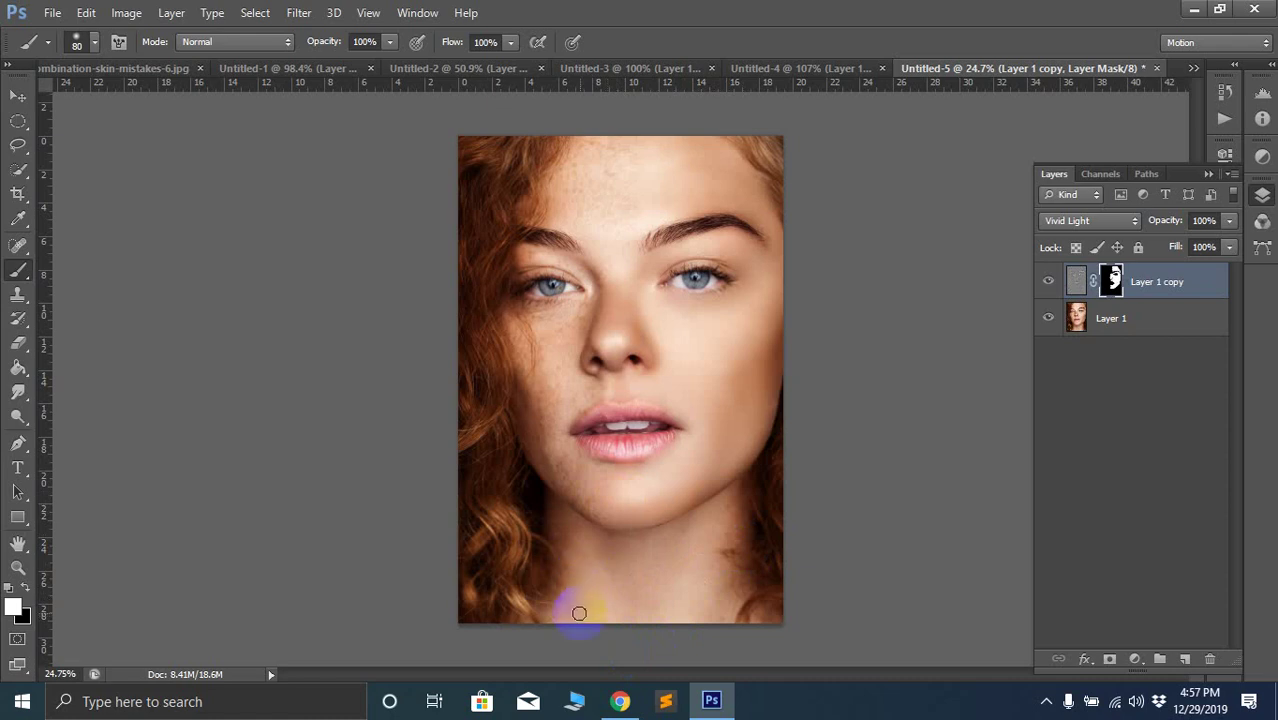
mouse_move(535, 532)
left_mouse_down()
mouse_move(501, 404)
mouse_move(457, 477)
mouse_move(472, 491)
mouse_move(488, 406)
mouse_move(485, 425)
mouse_move(518, 355)
mouse_move(494, 393)
mouse_move(483, 359)
mouse_move(472, 407)
mouse_move(472, 368)
left_mouse_up()
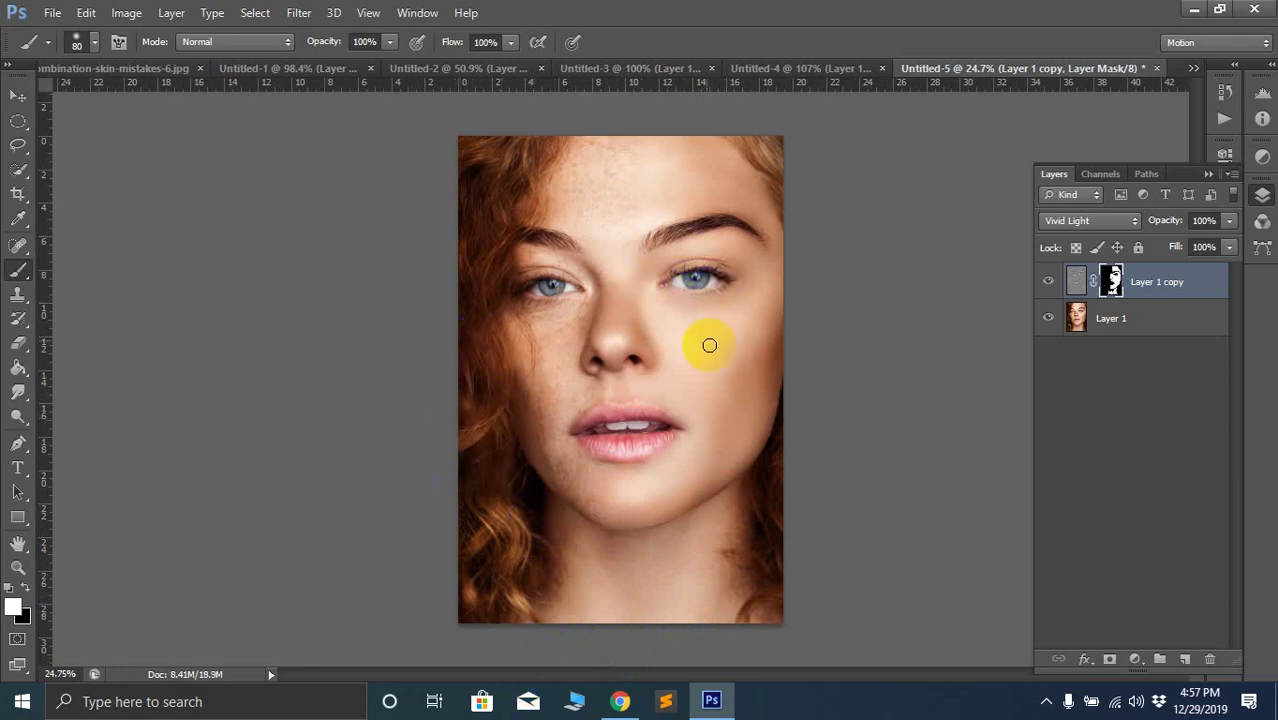
left_click(466, 414)
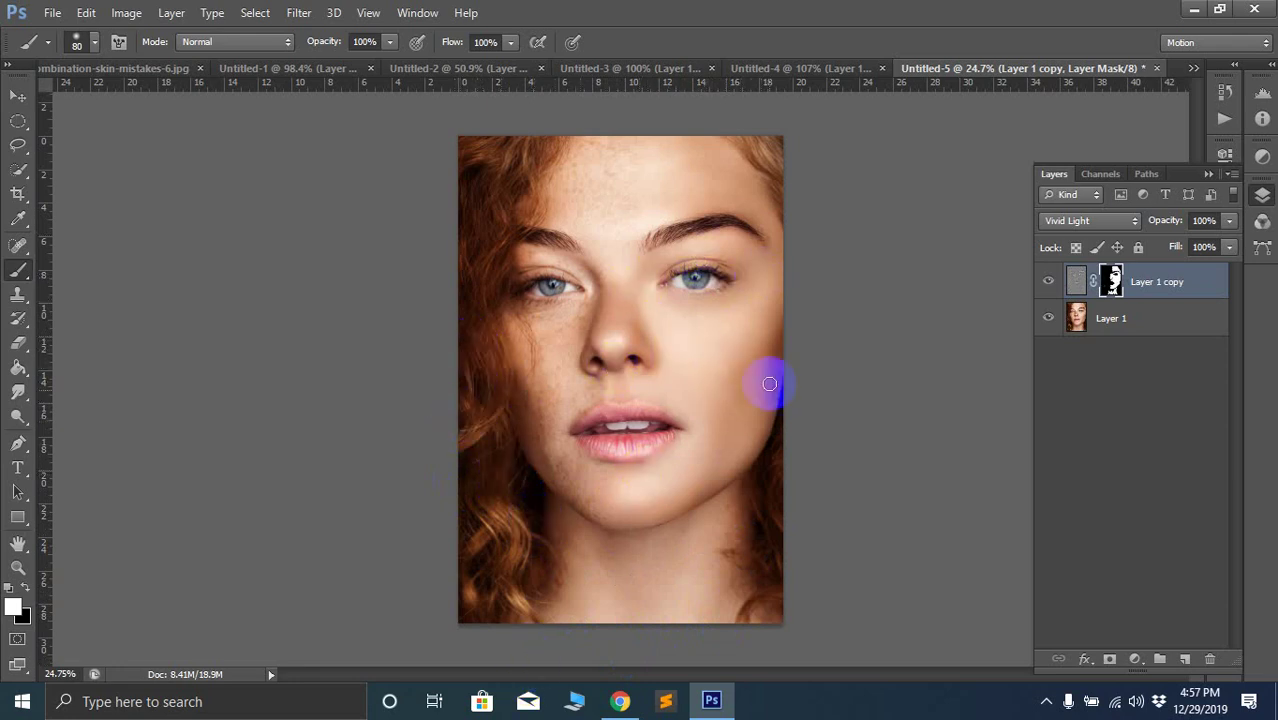
Paint white on the mask over the chin, the left jaw and the skin around the mouth to smooth the freckles
left_click_drag(703, 276, 728, 278)
scroll(620, 480, "up", 3)
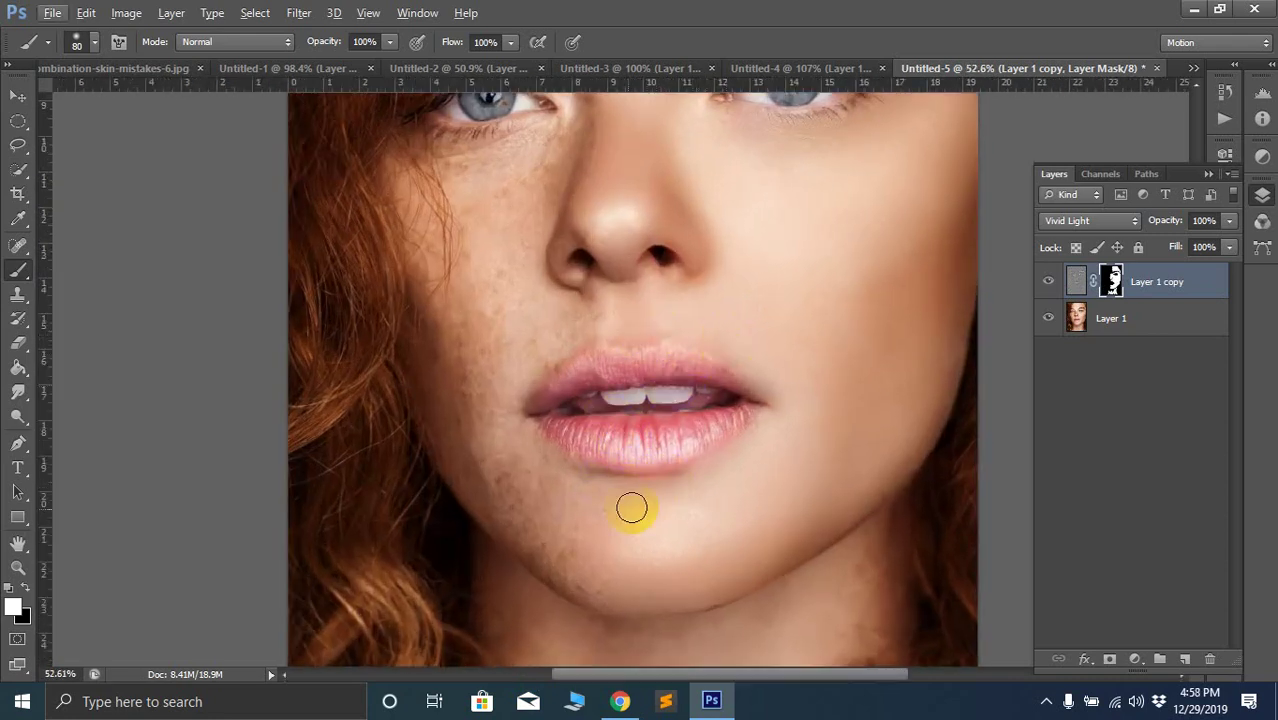
mouse_move(547, 484)
left_mouse_down()
mouse_move(576, 563)
mouse_move(569, 579)
mouse_move(536, 550)
mouse_move(567, 569)
mouse_move(508, 489)
mouse_move(484, 491)
mouse_move(505, 519)
mouse_move(532, 491)
left_mouse_up()
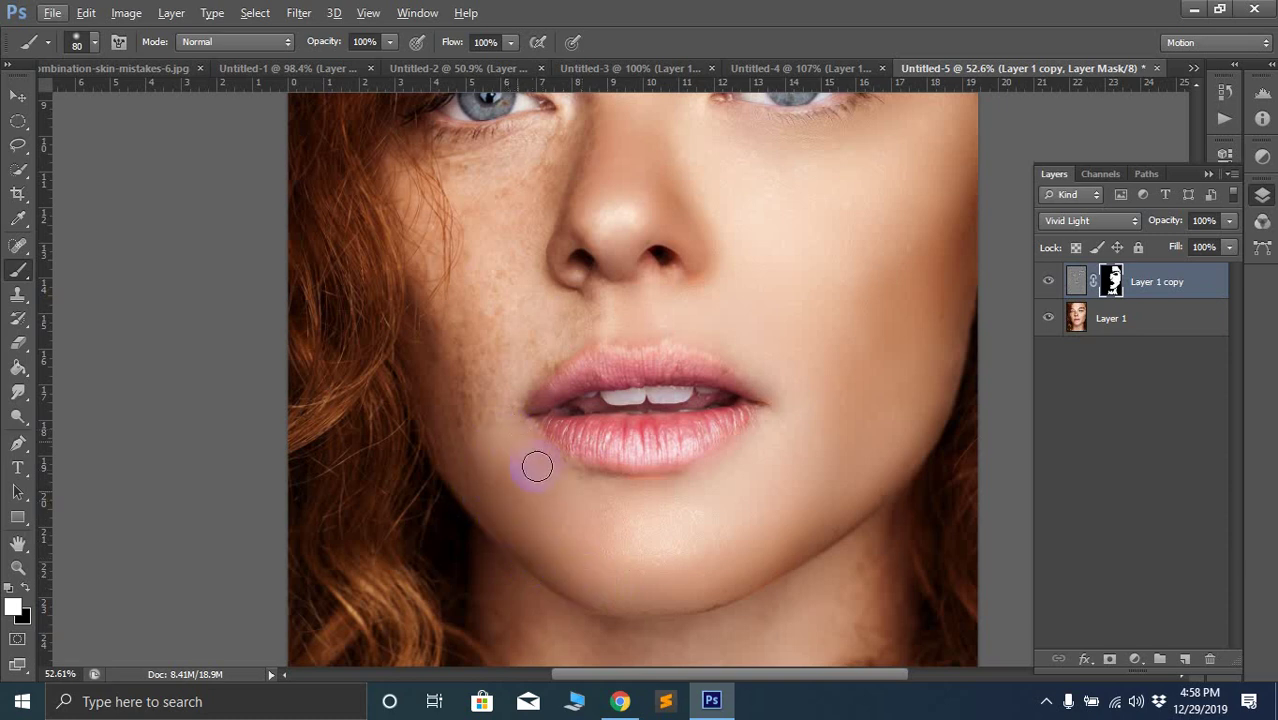
left_click(650, 491)
left_click(526, 361)
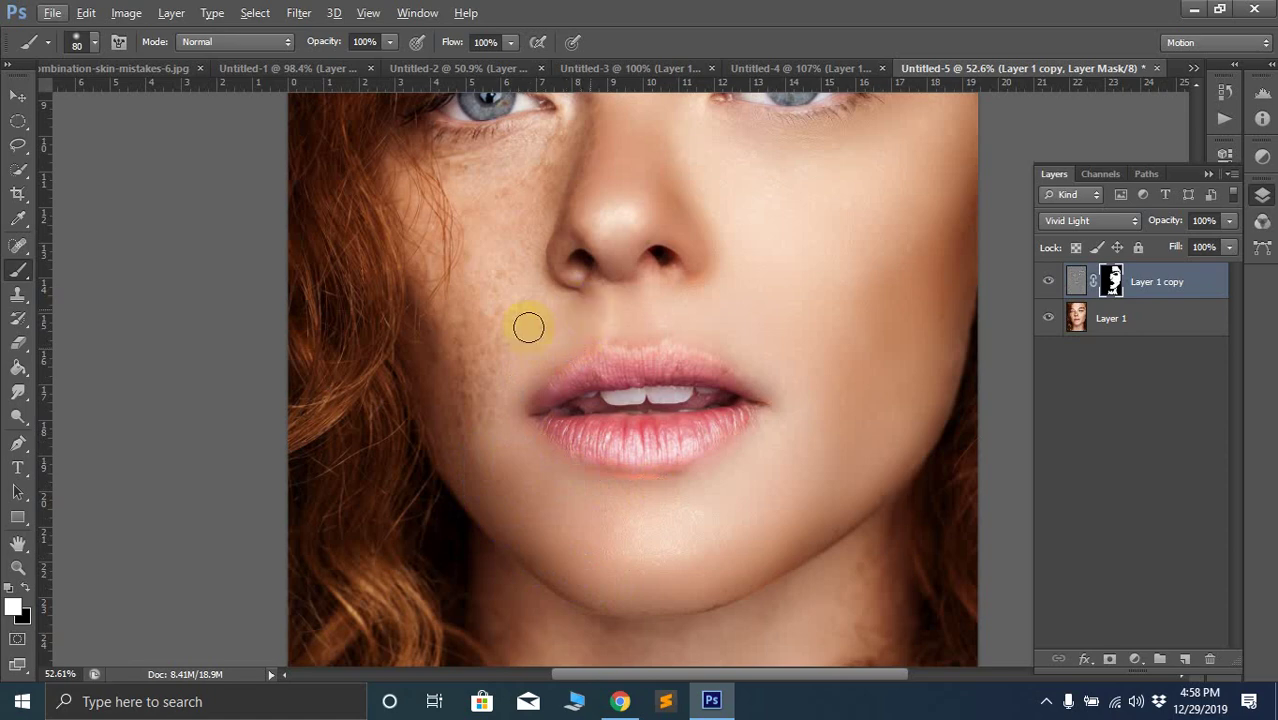
Paint white on the mask over the cheek beside the nose and up the nose bridge to between the eyebrows
mouse_move(532, 199)
left_mouse_down()
mouse_move(514, 259)
mouse_move(536, 214)
left_mouse_up()
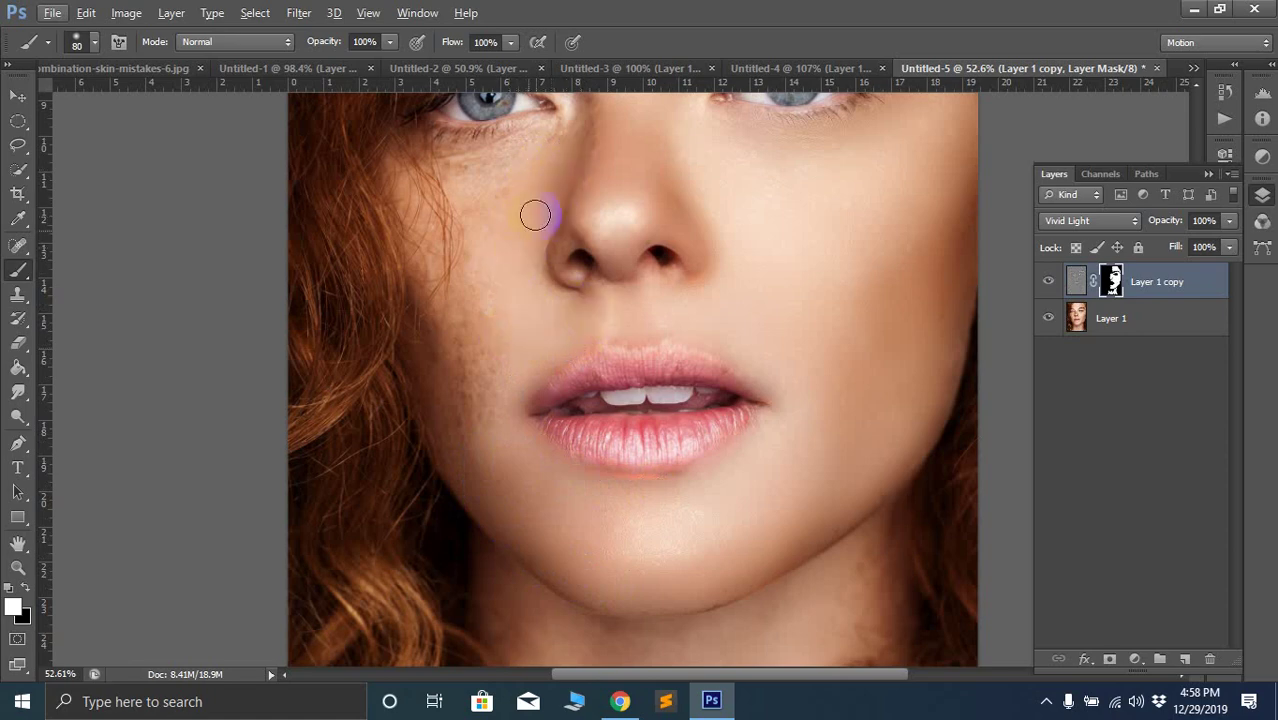
mouse_move(568, 120)
left_mouse_down()
mouse_move(593, 138)
mouse_move(566, 185)
left_mouse_up()
scroll(522, 262, "up", 3)
left_click(588, 257)
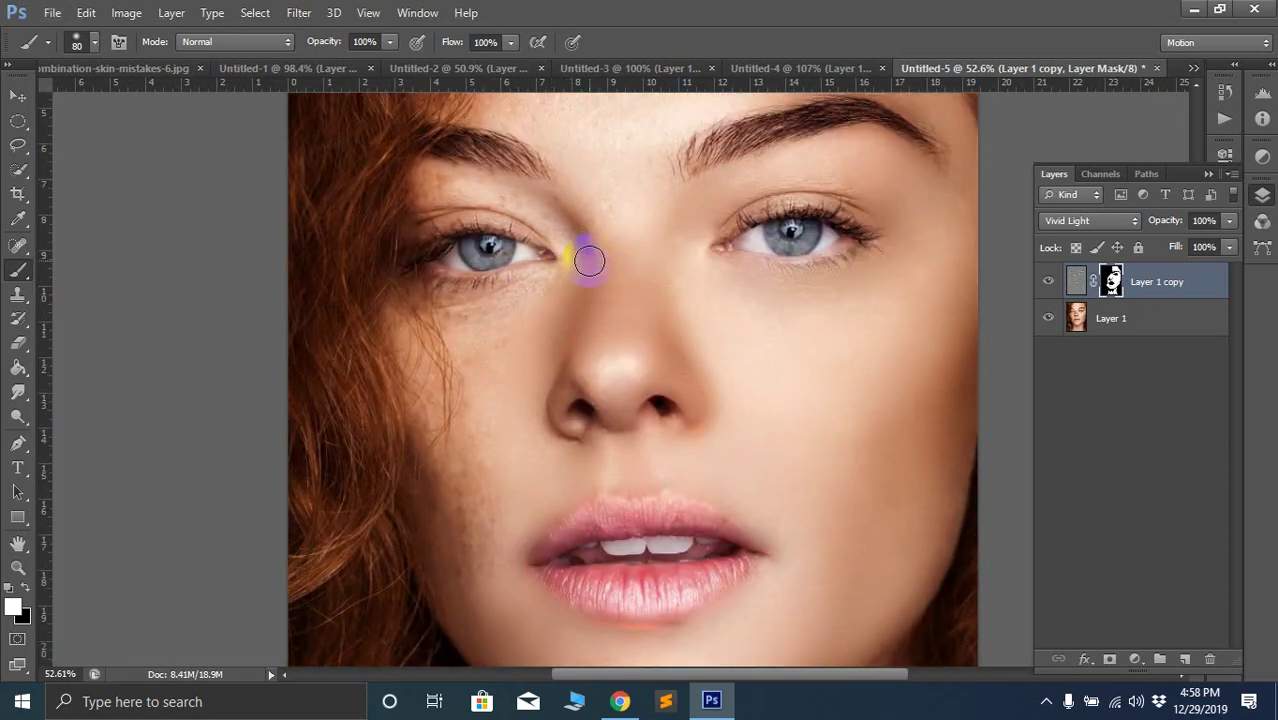
mouse_move(622, 194)
left_mouse_down()
mouse_move(644, 298)
mouse_move(632, 296)
mouse_move(662, 386)
mouse_move(676, 382)
mouse_move(697, 373)
mouse_move(660, 347)
mouse_move(700, 288)
mouse_move(616, 252)
mouse_move(553, 261)
mouse_move(624, 250)
mouse_move(587, 231)
mouse_move(536, 257)
mouse_move(529, 248)
mouse_move(585, 208)
left_mouse_up()
Paint white on the mask over the left part of the forehead and the skin around the left eye
scroll(610, 260, "up", 3)
scroll(636, 315, "up", 2)
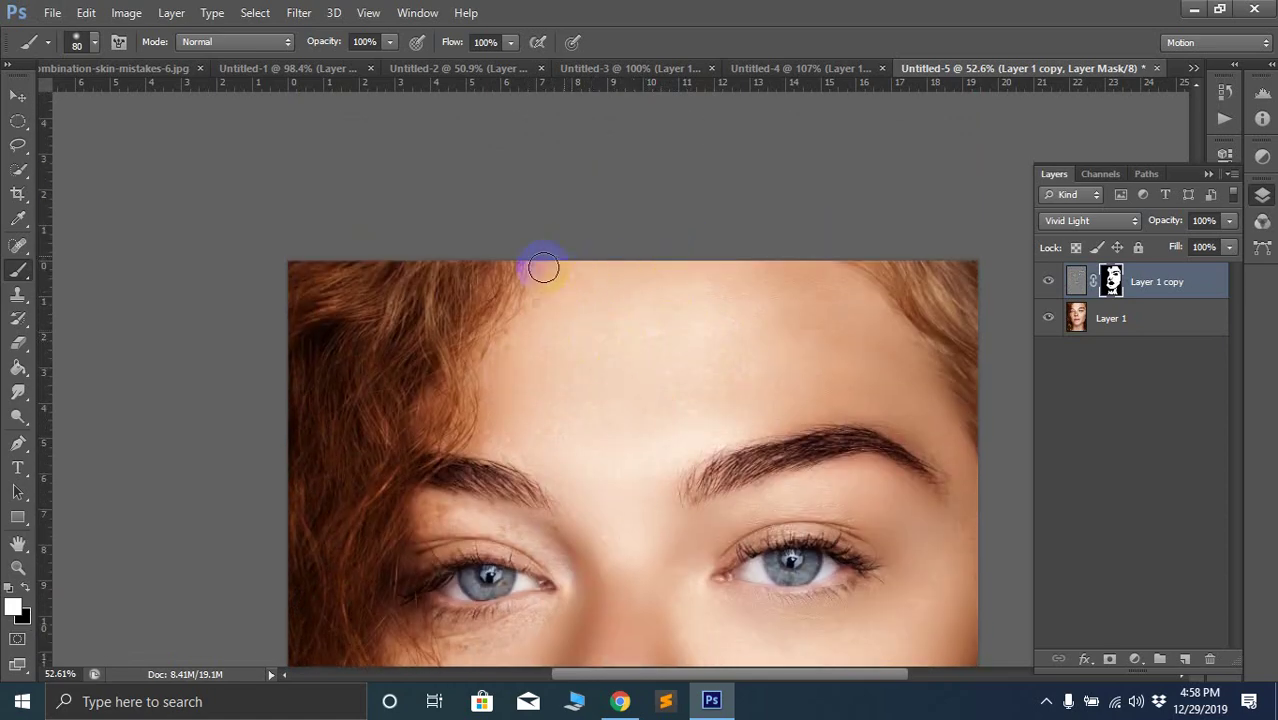
mouse_move(507, 338)
left_mouse_down()
mouse_move(481, 378)
mouse_move(484, 334)
mouse_move(540, 372)
left_mouse_up()
scroll(490, 360, "down", 3)
scroll(540, 372, "down", 2)
mouse_move(522, 328)
left_mouse_down()
mouse_move(593, 345)
mouse_move(563, 347)
mouse_move(472, 289)
mouse_move(431, 281)
mouse_move(542, 316)
mouse_move(527, 302)
mouse_move(539, 298)
mouse_move(585, 326)
mouse_move(556, 398)
mouse_move(553, 346)
mouse_move(480, 371)
mouse_move(530, 336)
mouse_move(473, 356)
left_mouse_up()
Paint white on the mask over the left cheek next to the hair to smooth its freckles
scroll(580, 350, "down", 2)
scroll(551, 391, "down", 2)
scroll(499, 417, "down", 2)
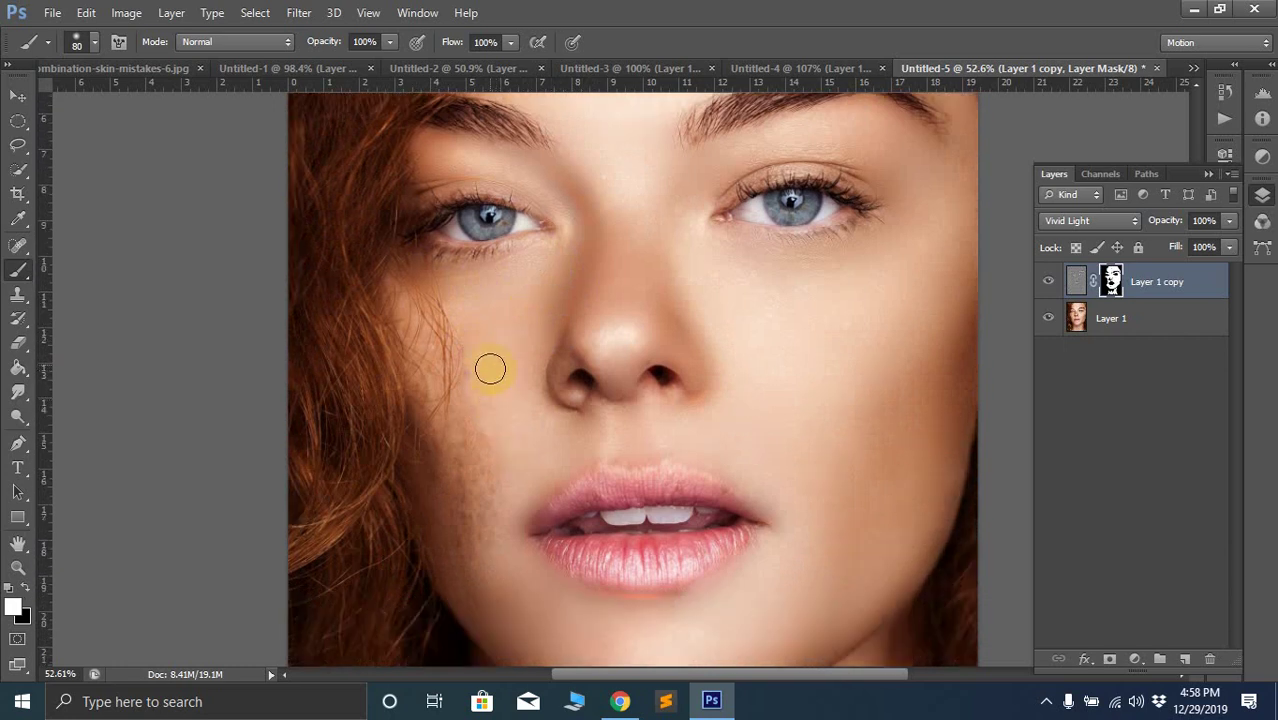
mouse_move(478, 419)
left_mouse_down()
mouse_move(453, 483)
mouse_move(483, 475)
mouse_move(469, 521)
mouse_move(480, 507)
mouse_move(477, 561)
mouse_move(483, 529)
mouse_move(444, 512)
mouse_move(473, 590)
mouse_move(394, 293)
mouse_move(451, 422)
left_mouse_up()
View the whole portrait and compare it with and without the smoothing by hiding and showing Layer 1 copy
scroll(522, 434, "down", 5)
scroll(522, 436, "down", 5)
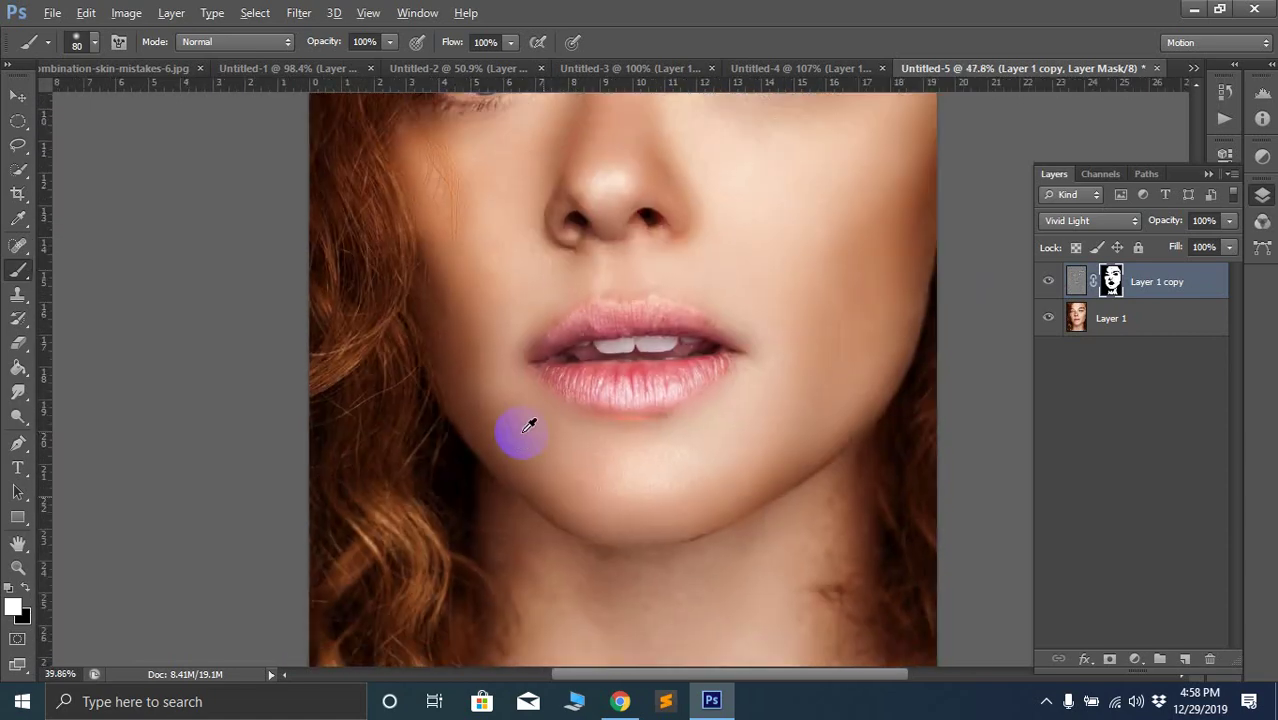
mouse_move(525, 431)
left_mouse_down()
mouse_move(636, 560)
mouse_move(606, 549)
mouse_move(630, 563)
mouse_move(693, 544)
mouse_move(644, 571)
mouse_move(654, 556)
mouse_move(613, 558)
mouse_move(686, 531)
mouse_move(618, 546)
mouse_move(562, 526)
mouse_move(554, 616)
mouse_move(536, 651)
mouse_move(579, 620)
mouse_move(646, 635)
mouse_move(743, 612)
mouse_move(754, 506)
mouse_move(740, 574)
mouse_move(757, 652)
mouse_move(757, 571)
mouse_move(798, 644)
mouse_move(740, 612)
mouse_move(794, 649)
left_mouse_up()
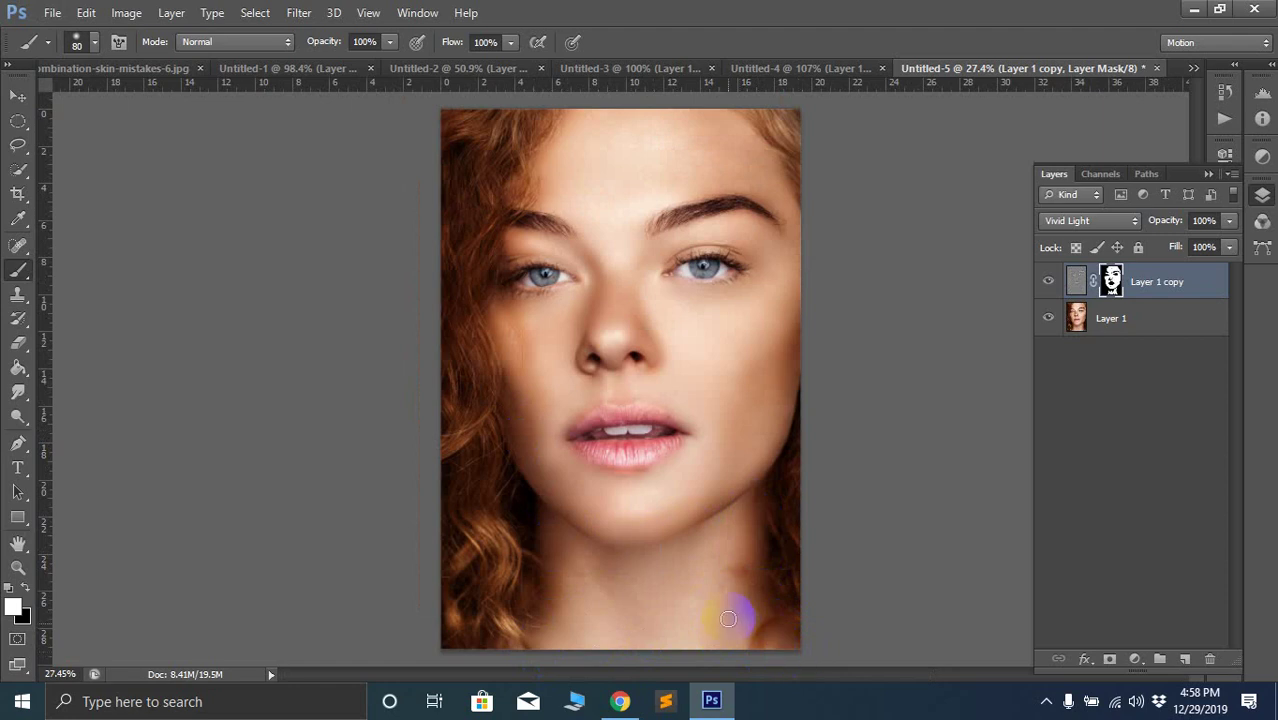
scroll(736, 615, "down", 5)
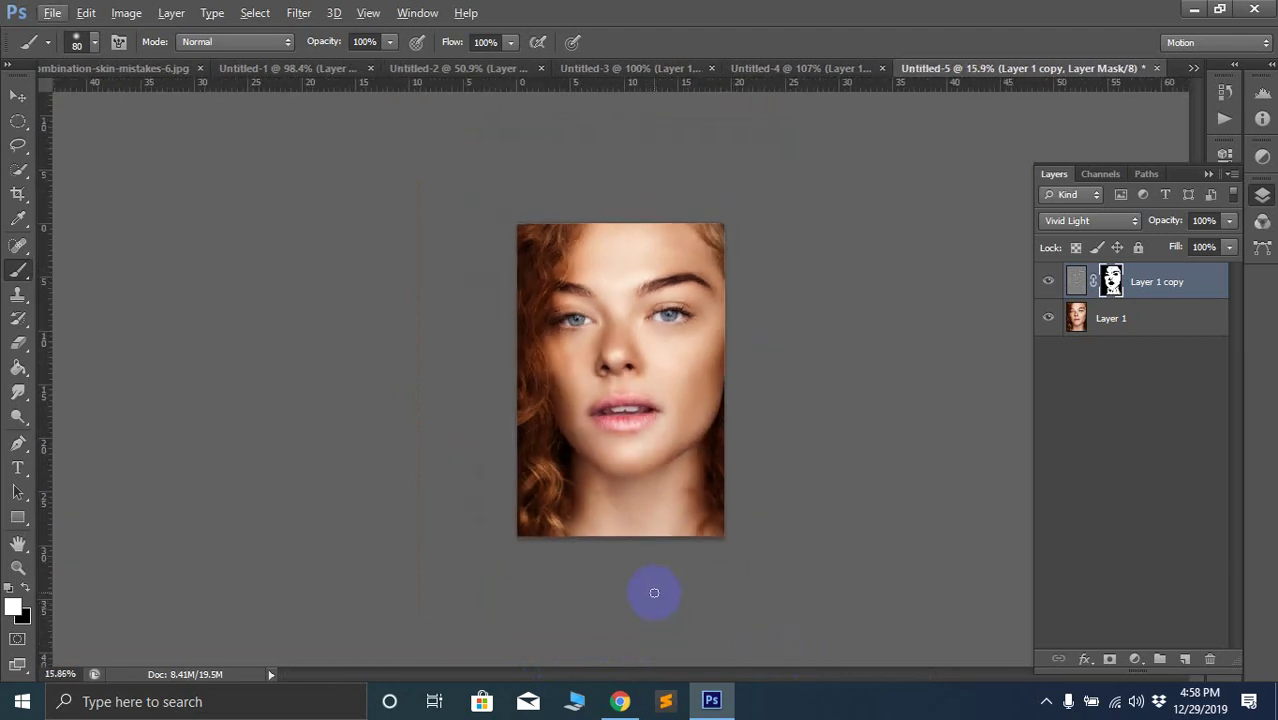
left_click(1051, 282)
left_click(1051, 282)
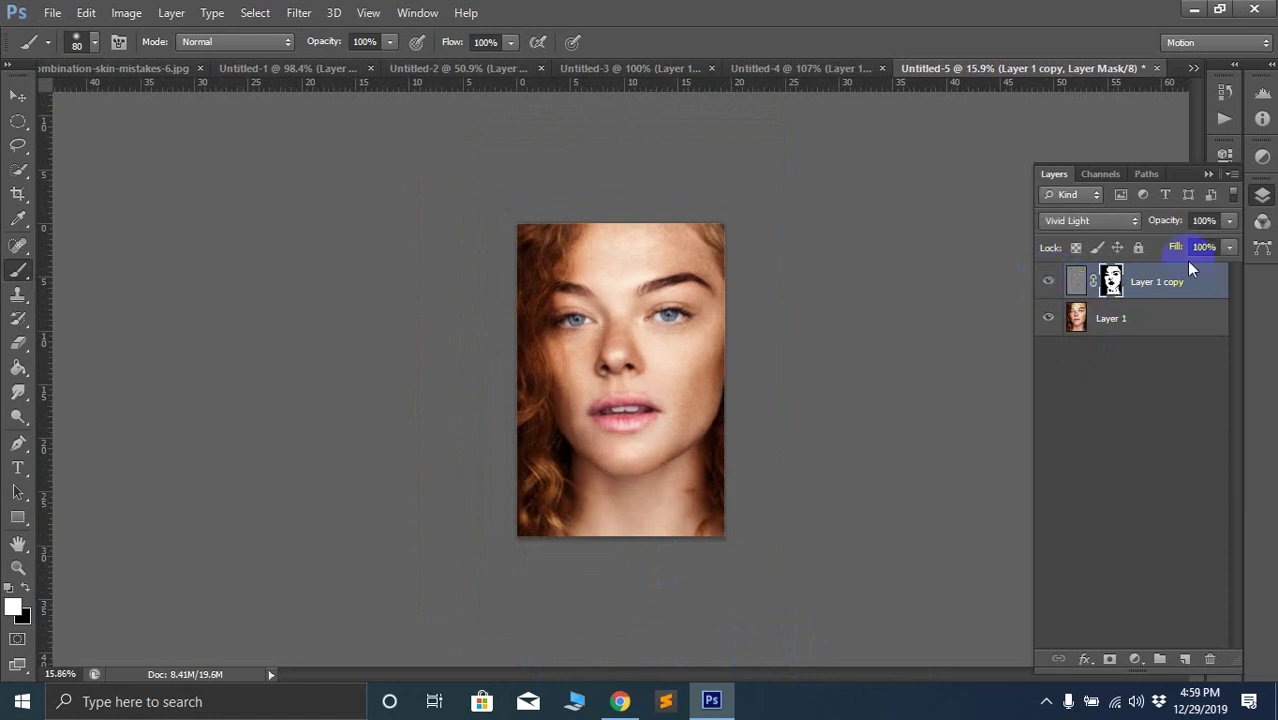
Paint black on the mask over the lips, the mouth corners and the chin to bring back their original detail
scroll(594, 362, "up", 1)
scroll(594, 362, "up", 1)
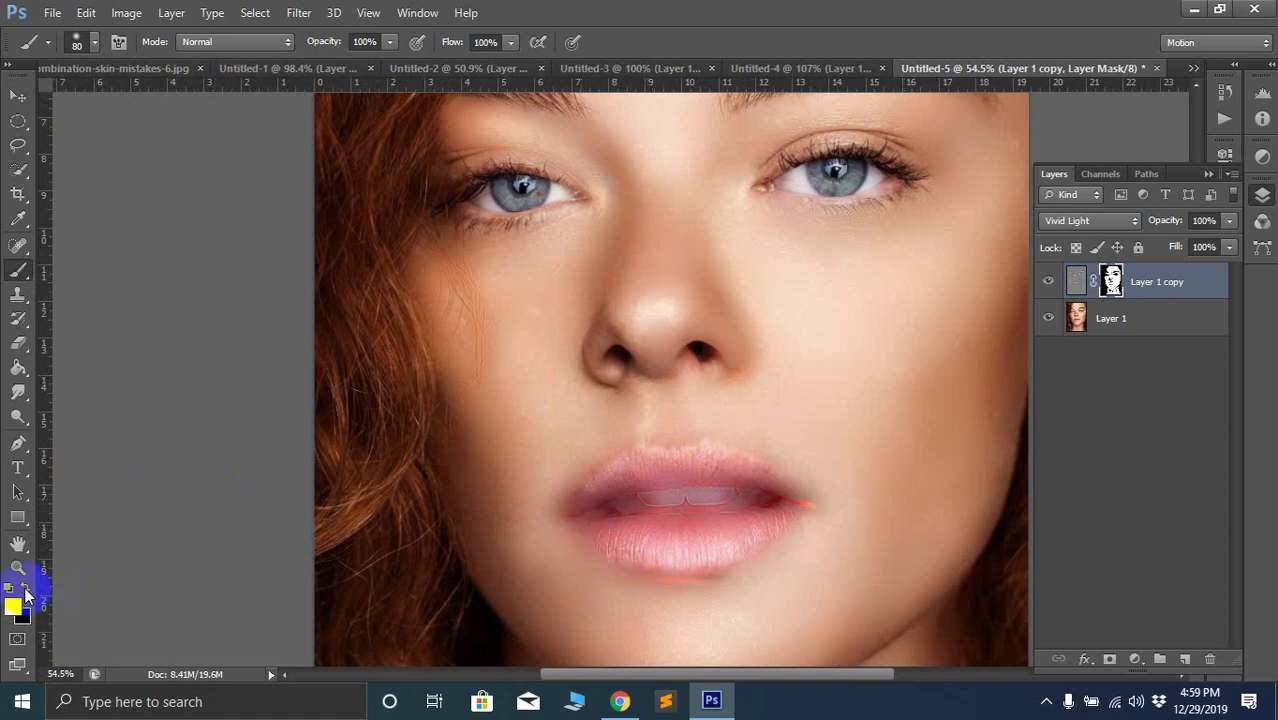
key("d")
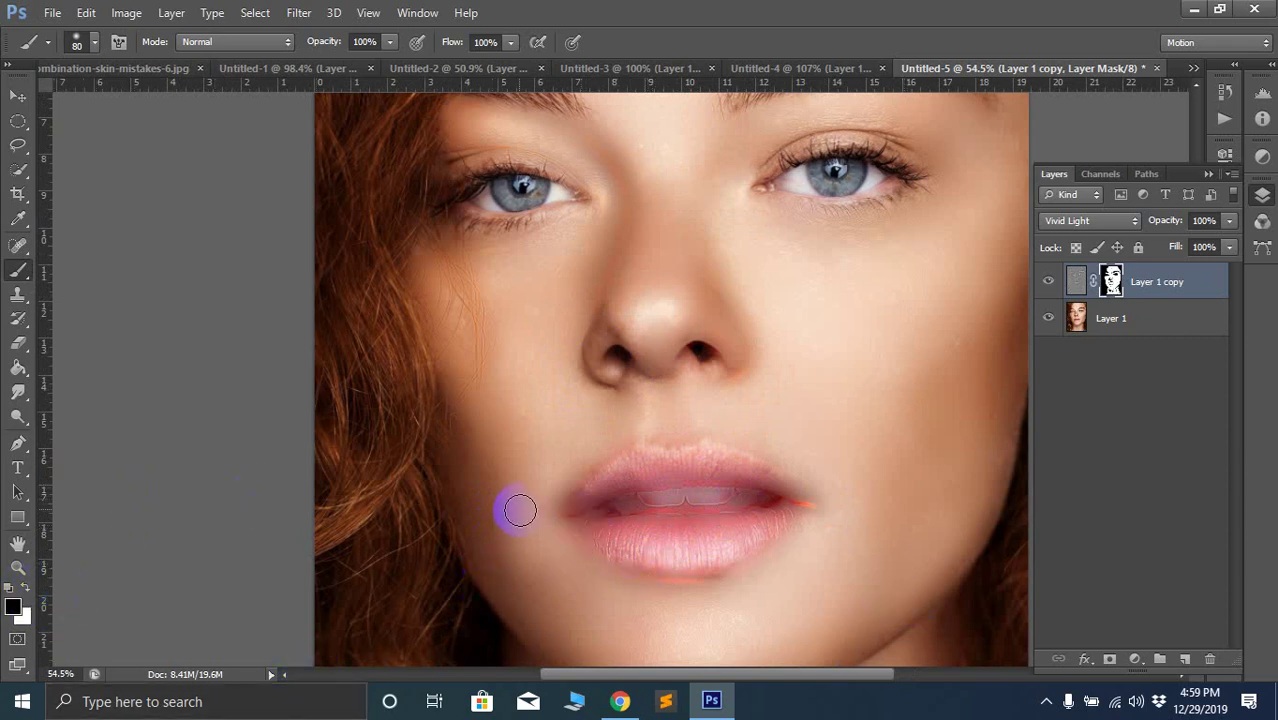
mouse_move(514, 508)
left_mouse_down()
mouse_move(669, 495)
mouse_move(616, 482)
mouse_move(650, 451)
left_mouse_up()
mouse_move(831, 474)
left_mouse_down()
mouse_move(691, 590)
mouse_move(648, 523)
mouse_move(686, 550)
mouse_move(701, 618)
mouse_move(847, 520)
left_mouse_up()
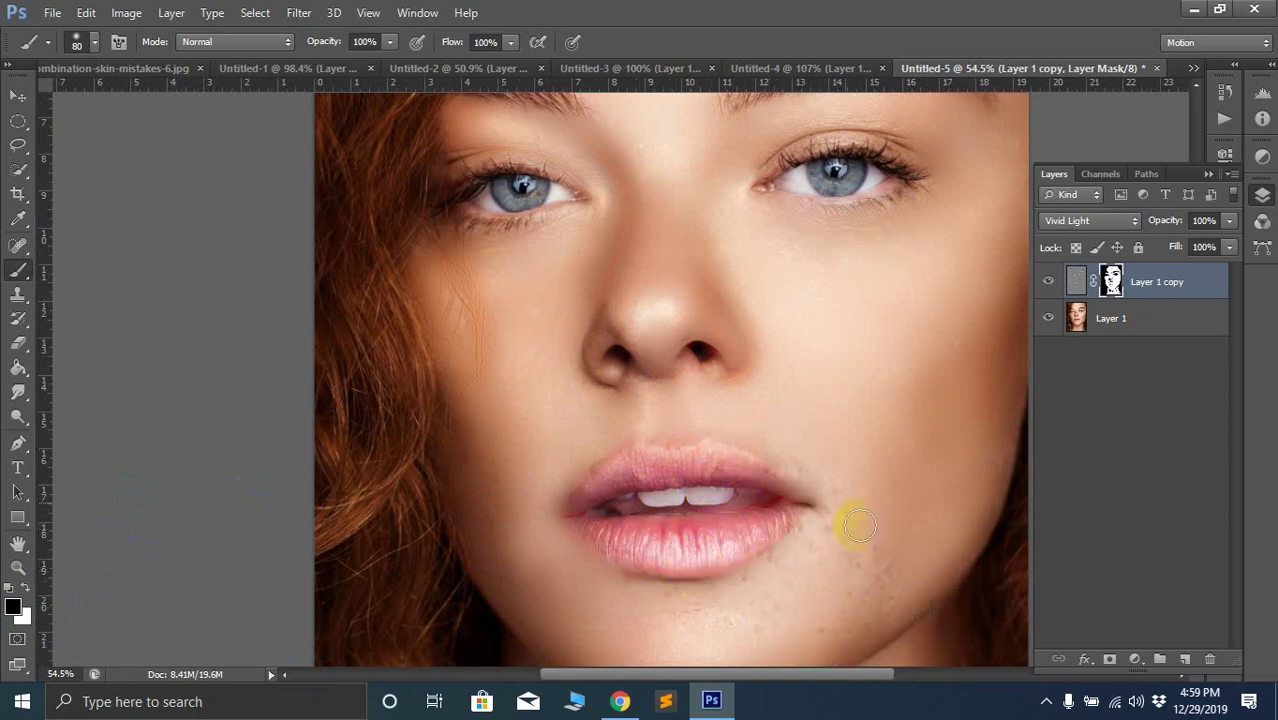
scroll(800, 530, "down", 2)
mouse_move(776, 543)
left_mouse_down()
mouse_move(804, 621)
mouse_move(846, 572)
mouse_move(675, 624)
mouse_move(572, 526)
mouse_move(636, 531)
left_mouse_up()
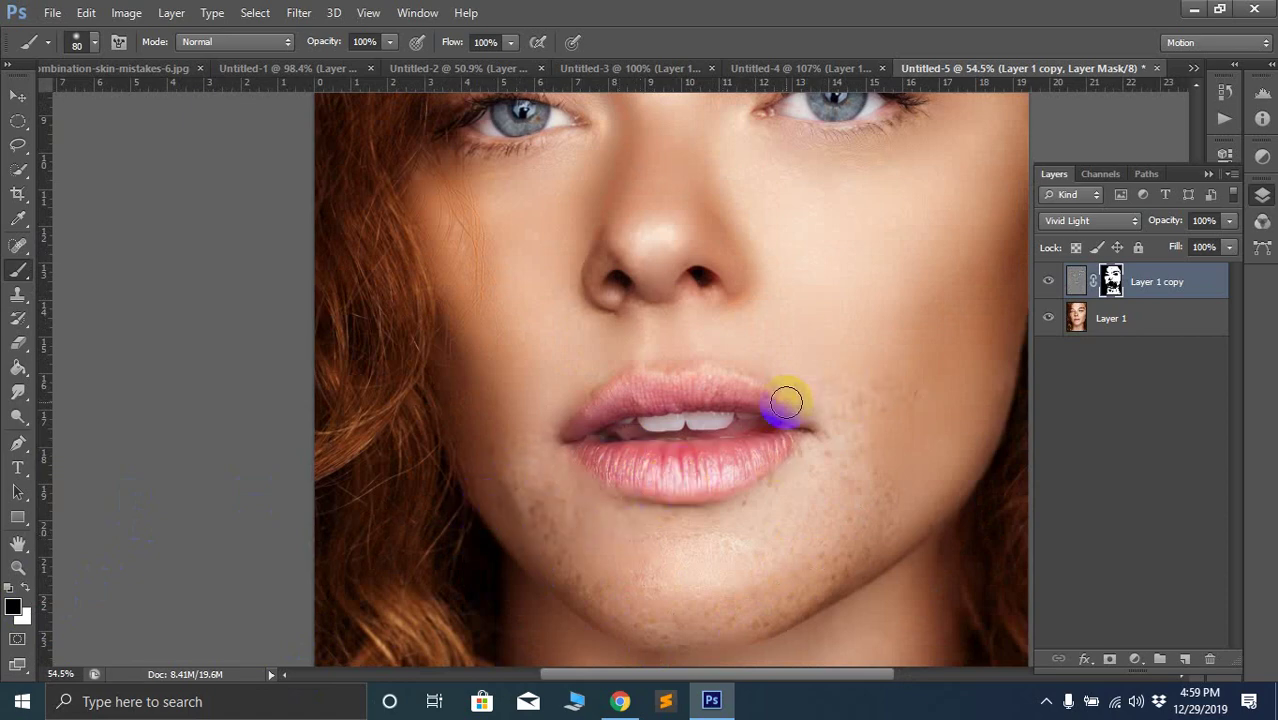
Enlarge the brush to 1500 and paint black on the mask over the whole face and neck to hide the smoothing
key("bracketright")
key("bracketright")
key("bracketright")
key("bracketright")
key("bracketright")
key("bracketright")
key("bracketright")
key("bracketright")
key("bracketright")
key("bracketright")
key("bracketright")
key("bracketright")
key("bracketright")
key("bracketright")
key("bracketright")
key("bracketright")
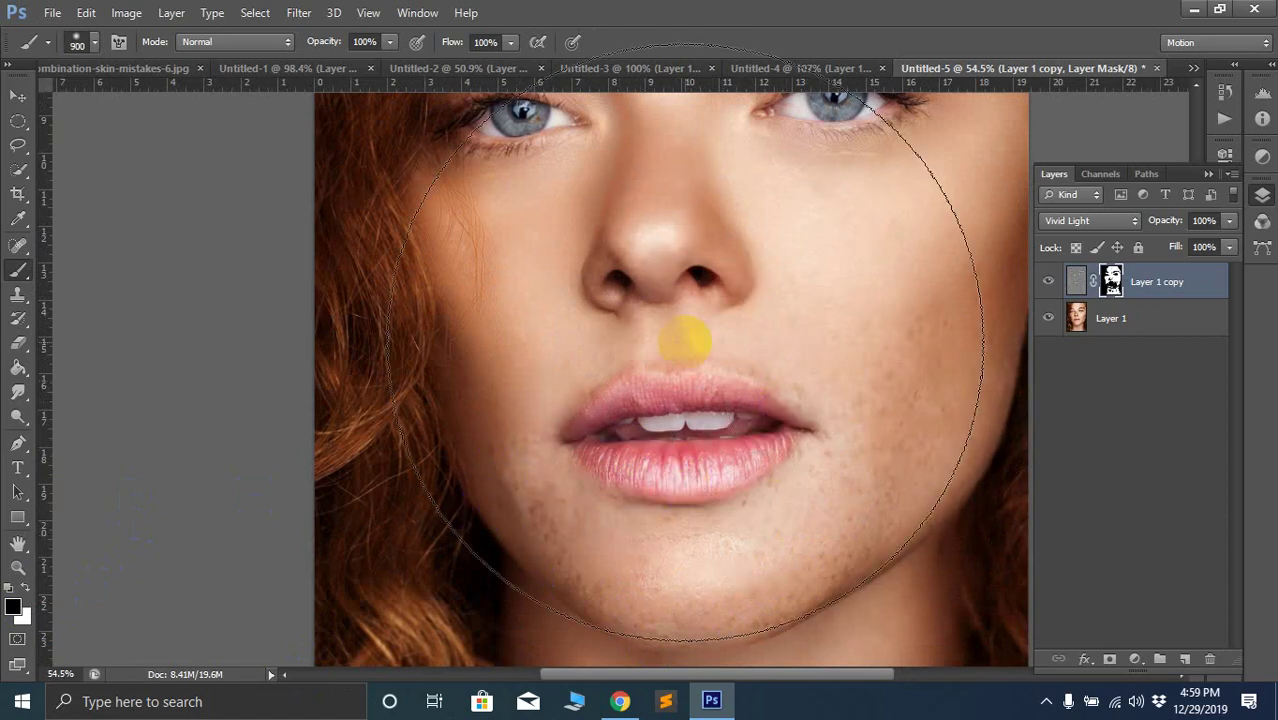
scroll(615, 428, "up", 8)
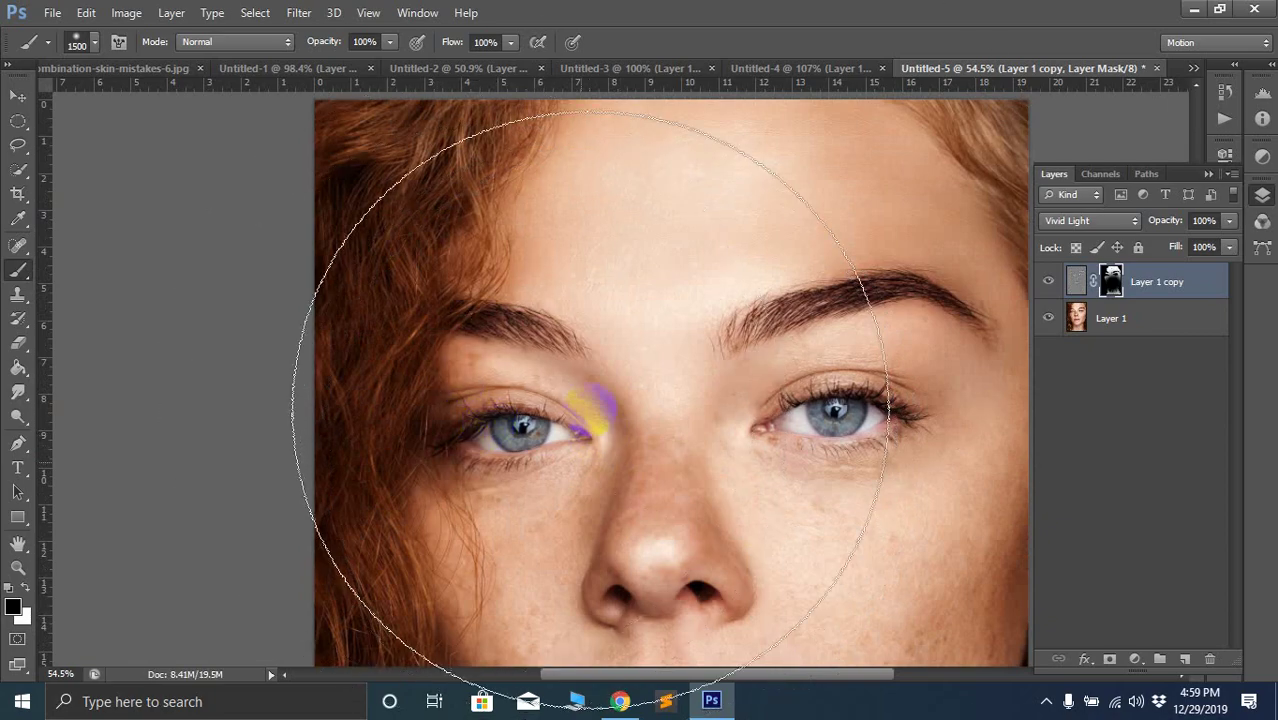
scroll(905, 335, "down", 13)
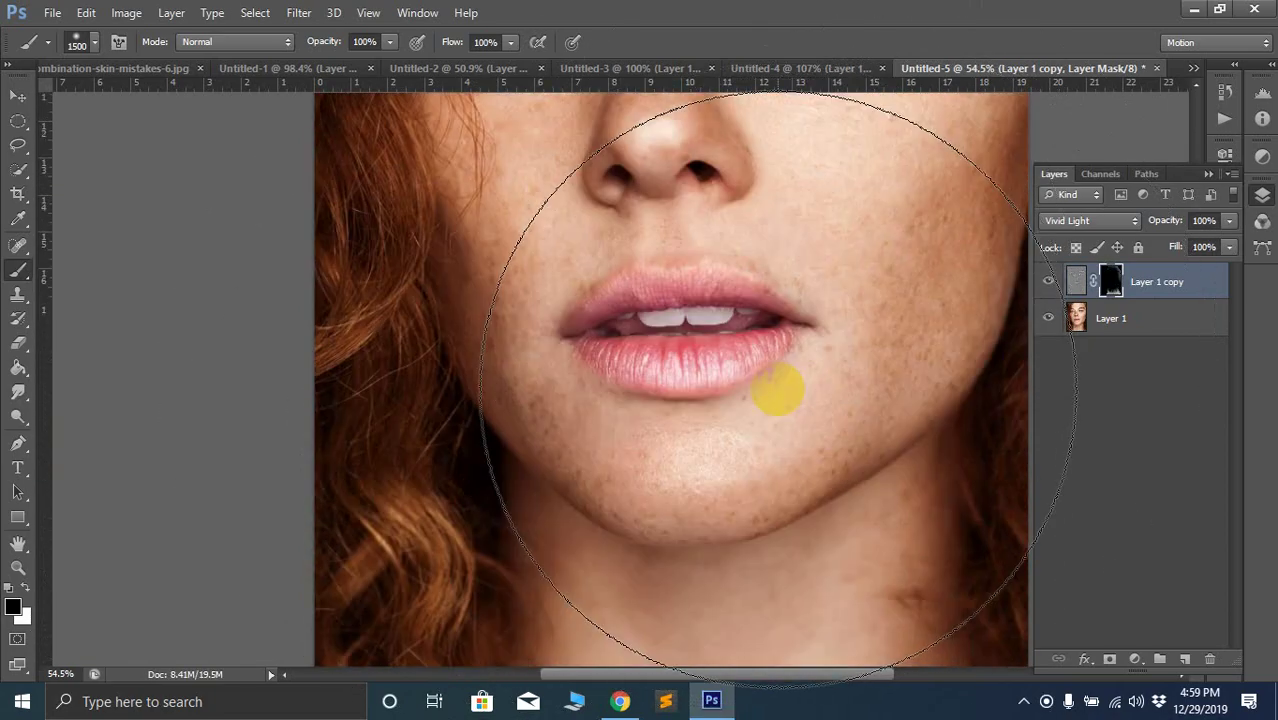
scroll(778, 380, "down", 2)
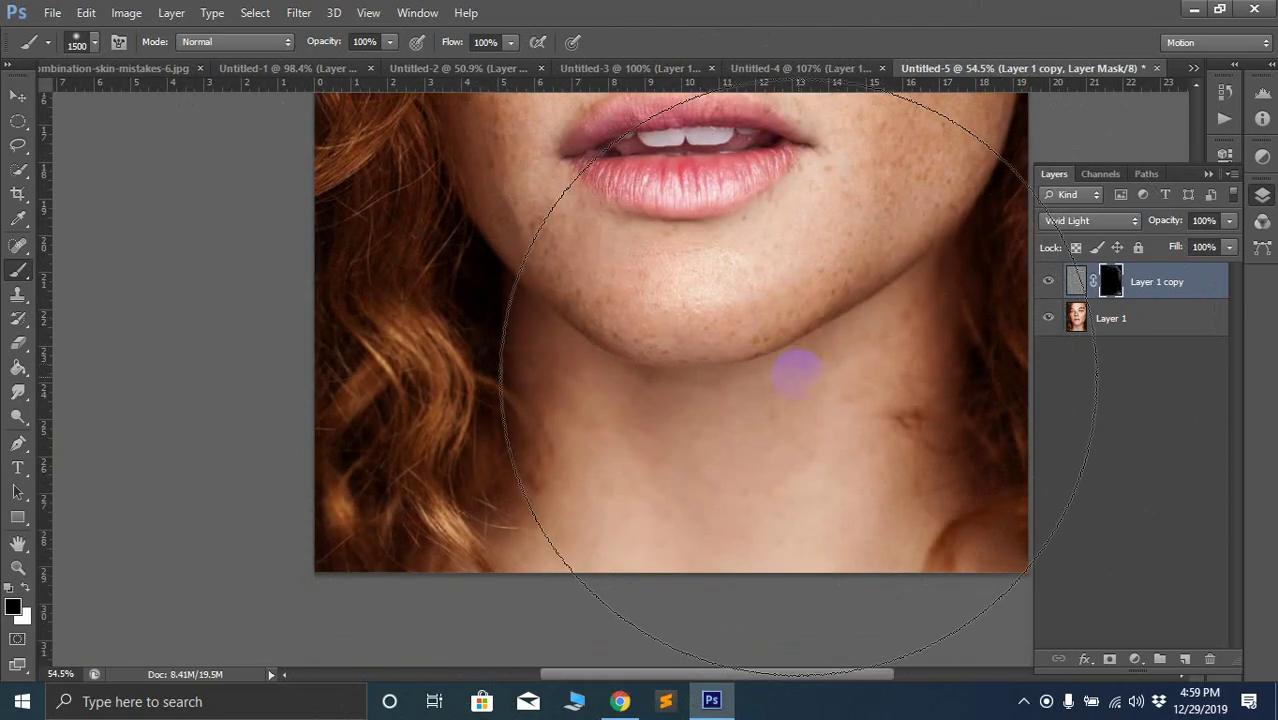
scroll(762, 374, "down", 3)
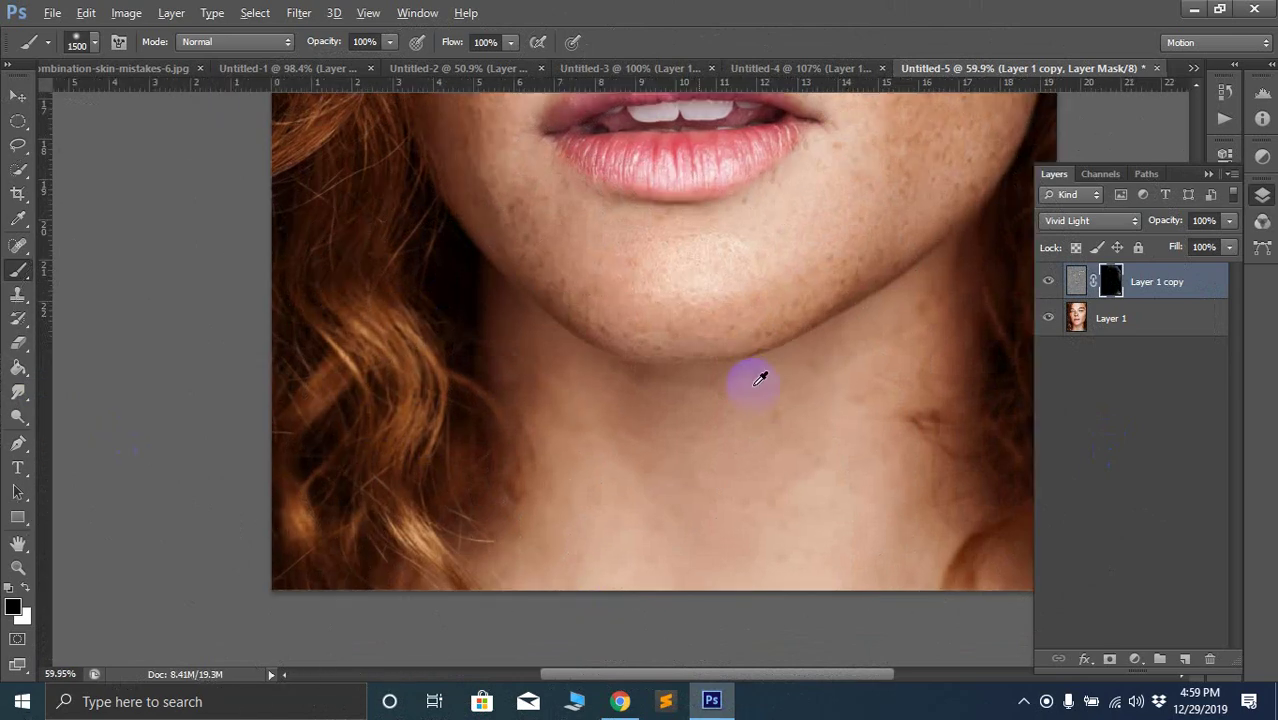
scroll(793, 256, "down", 4)
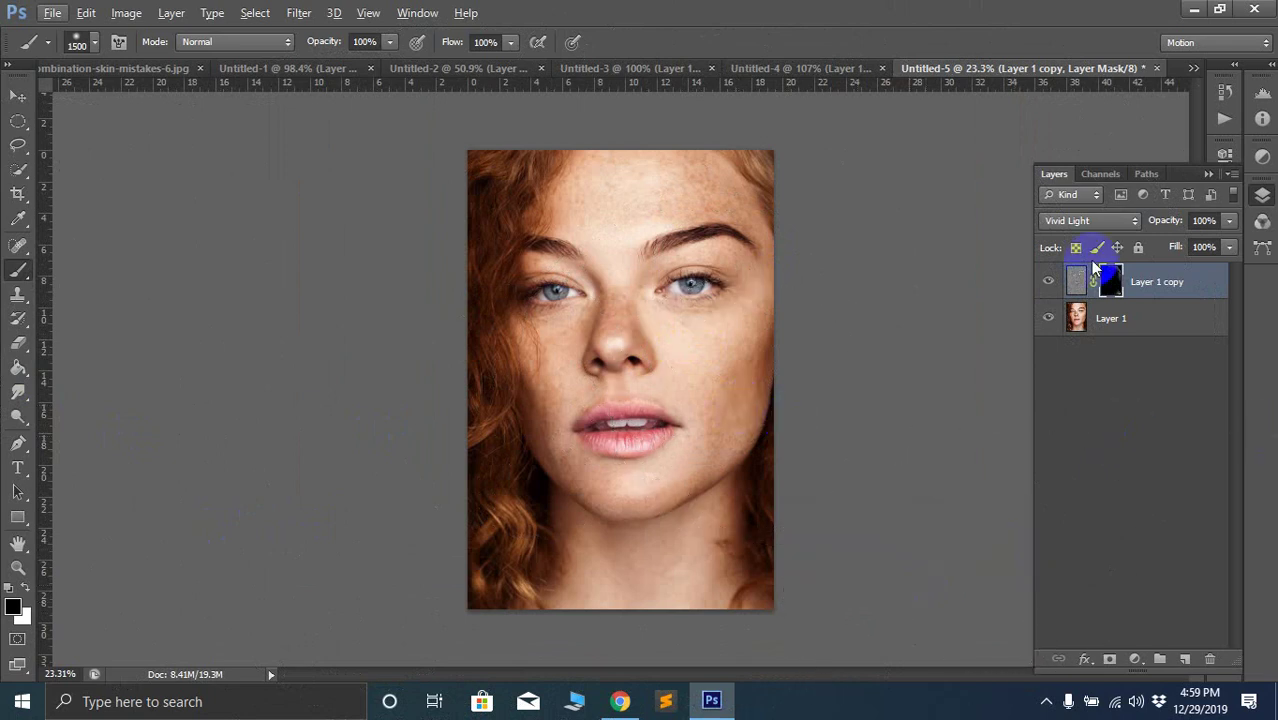
Try removing the Layer 1 copy mask by applying it to the layer, and add a new white mask
left_click(1075, 293)
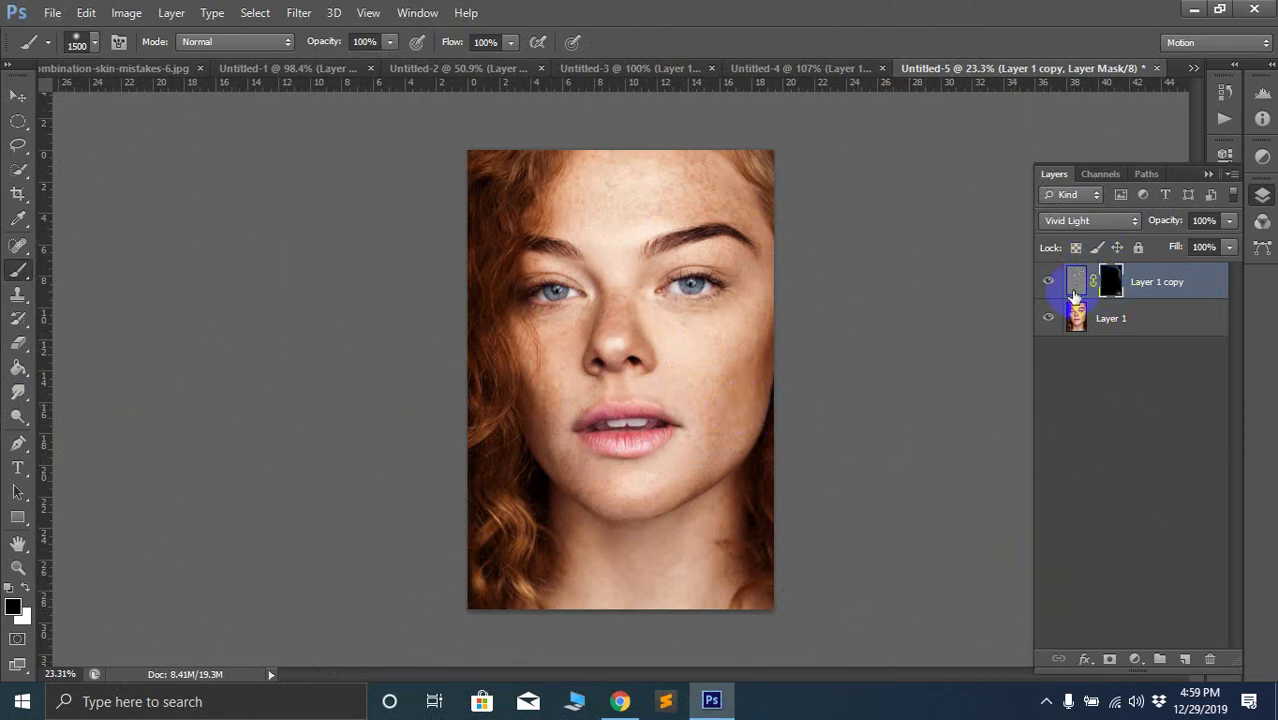
left_click_drag(1090, 288, 1210, 659)
left_click(552, 266)
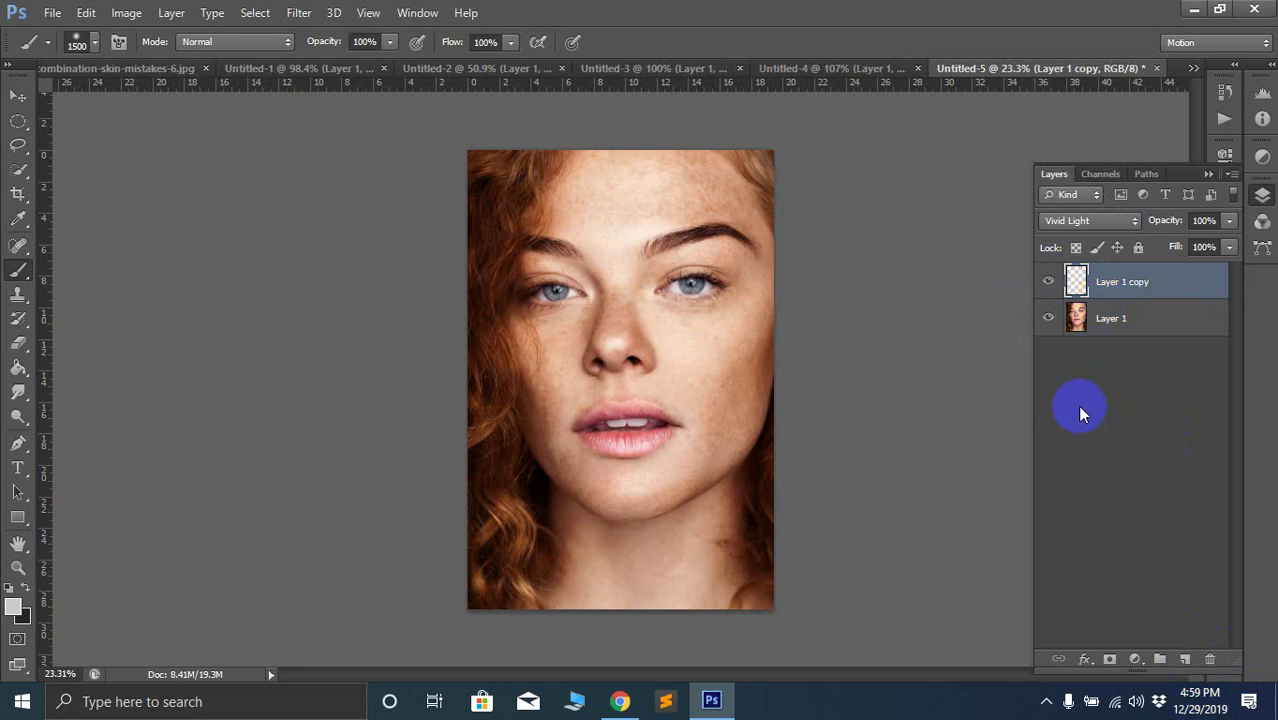
left_click(1110, 659)
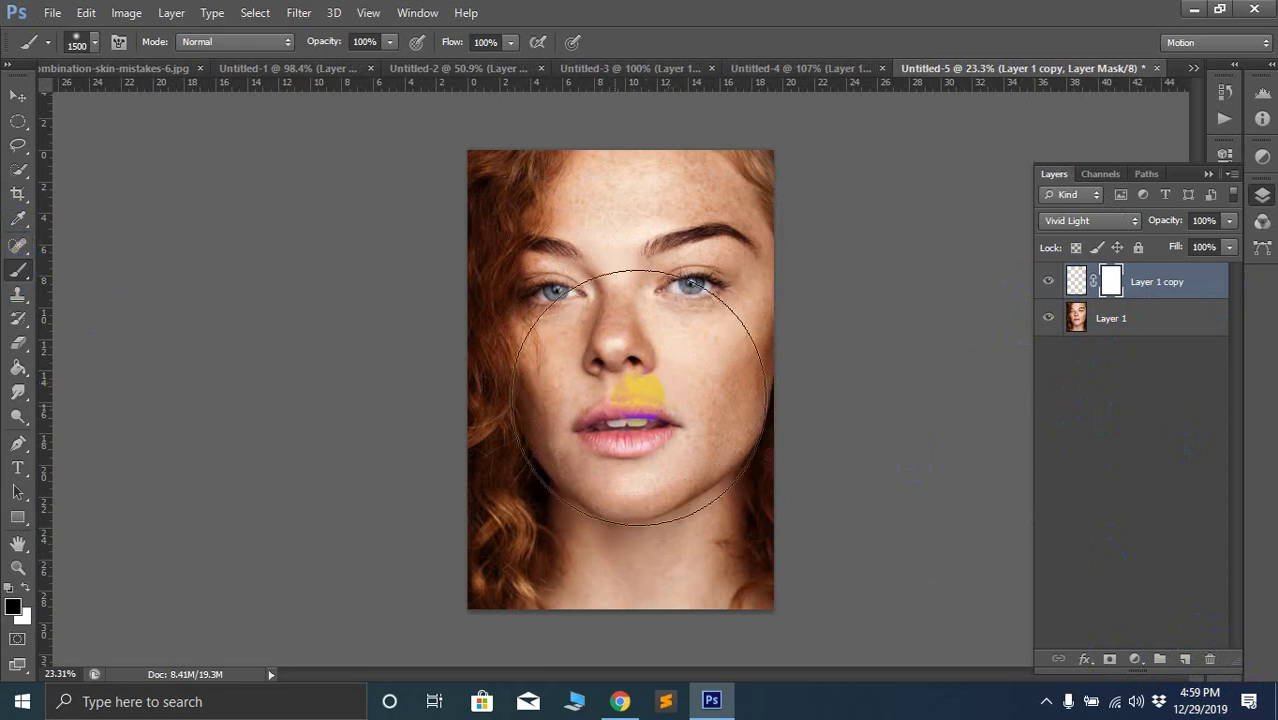
scroll(697, 430, "up", 2)
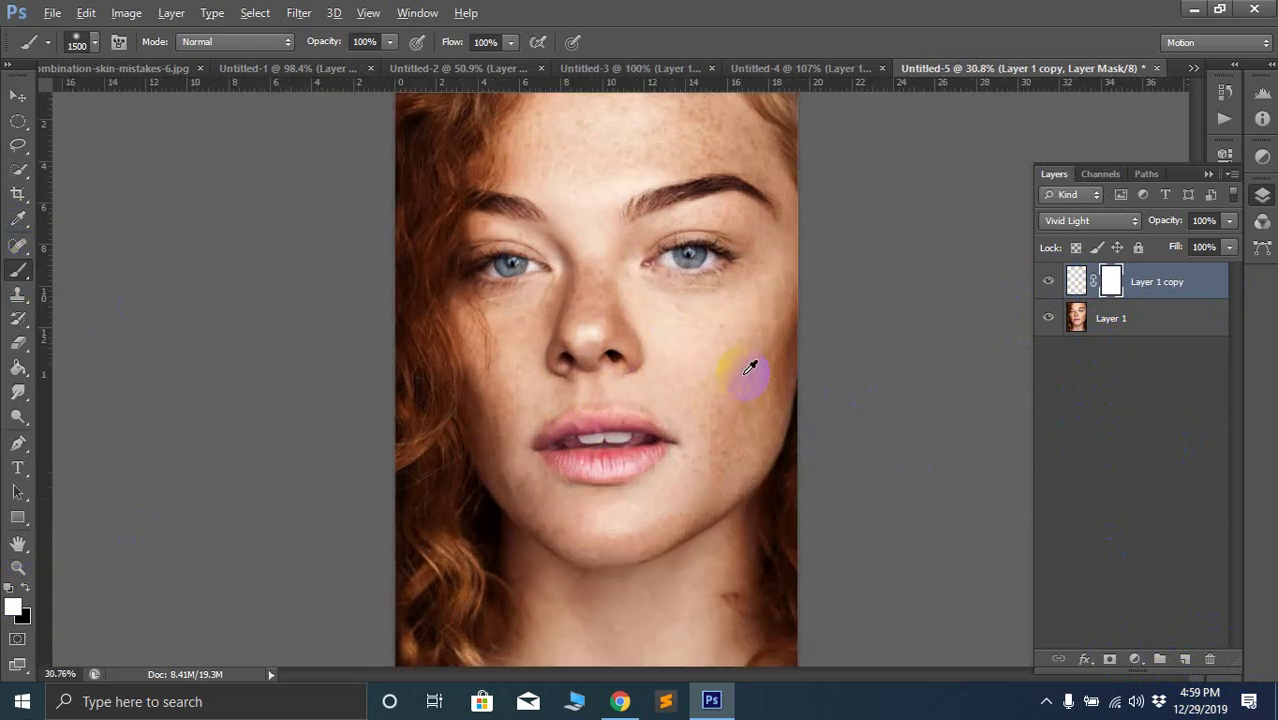
Reduce the brush size to 250
key("[")
key("[")
key("[")
key("[")
key("[")
key("[")
key("[")
key("[")
key("[")
key("[")
key("[")
key("[")
key("[")
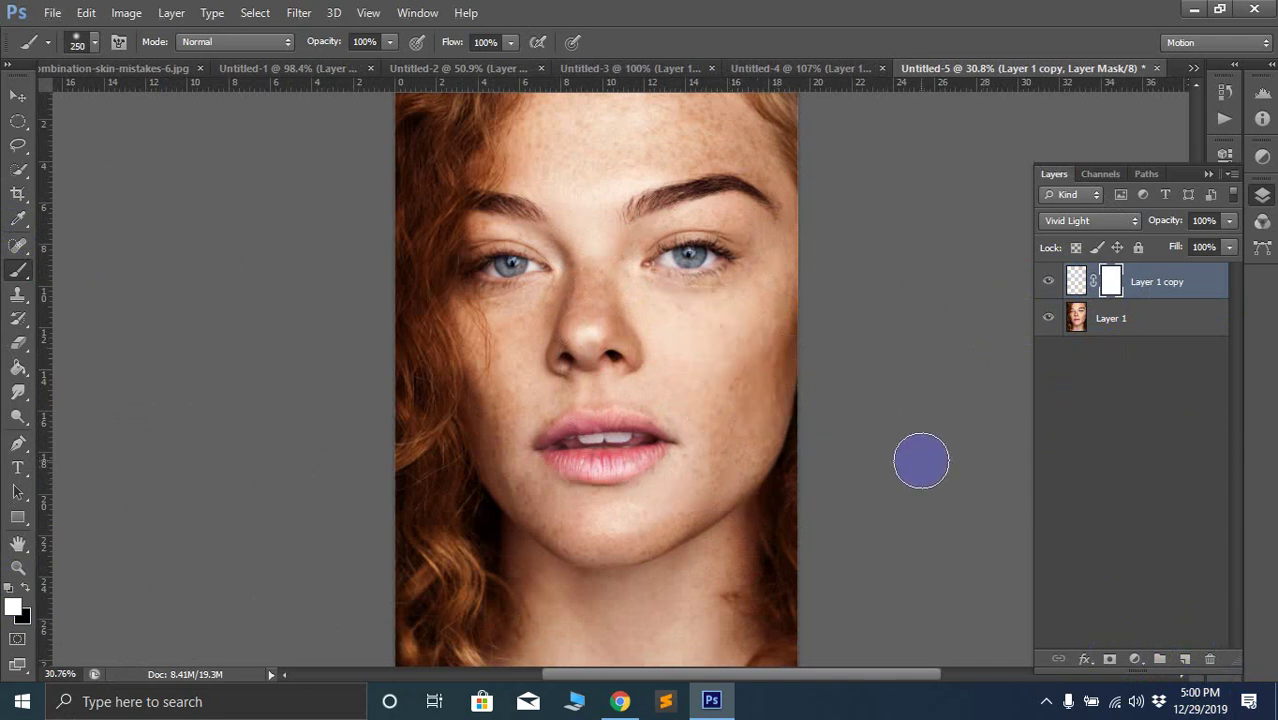
Undo the new mask and the applied mask on Layer 1 copy
left_click(1088, 285)
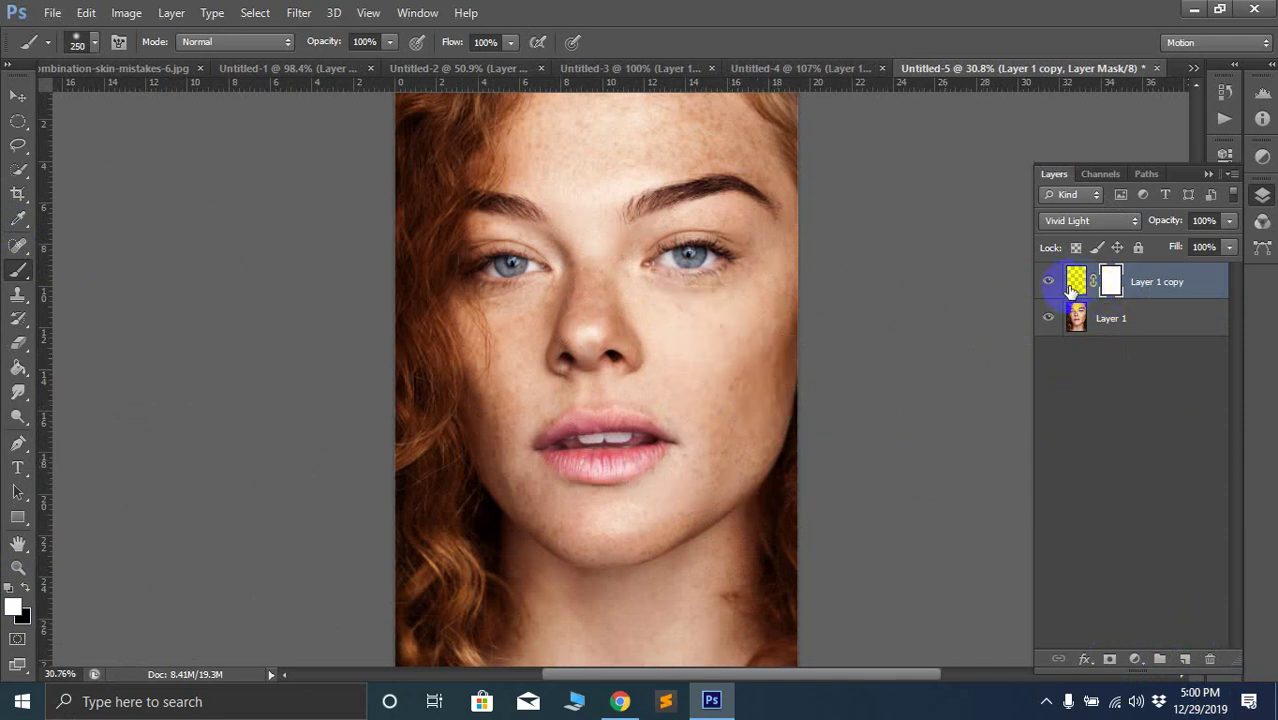
left_click(1072, 285)
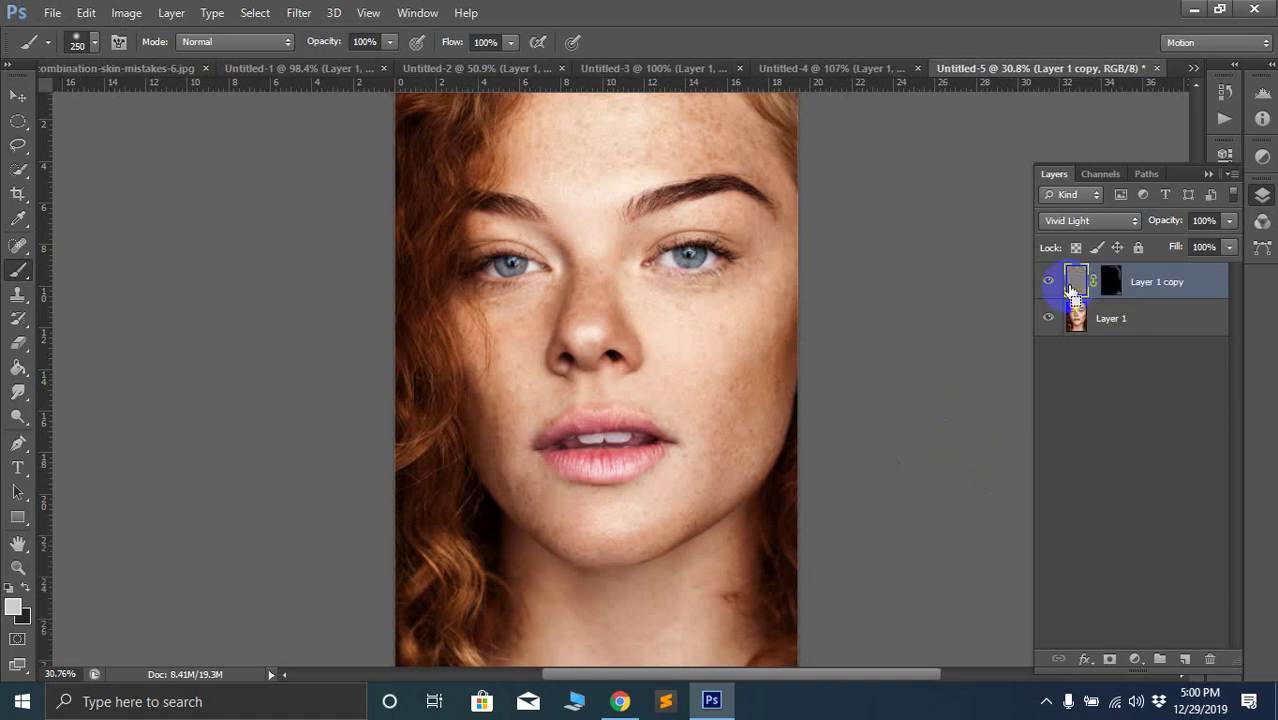
Delete the Layer 1 copy mask without applying it, and add a new white layer mask
left_click(1110, 284)
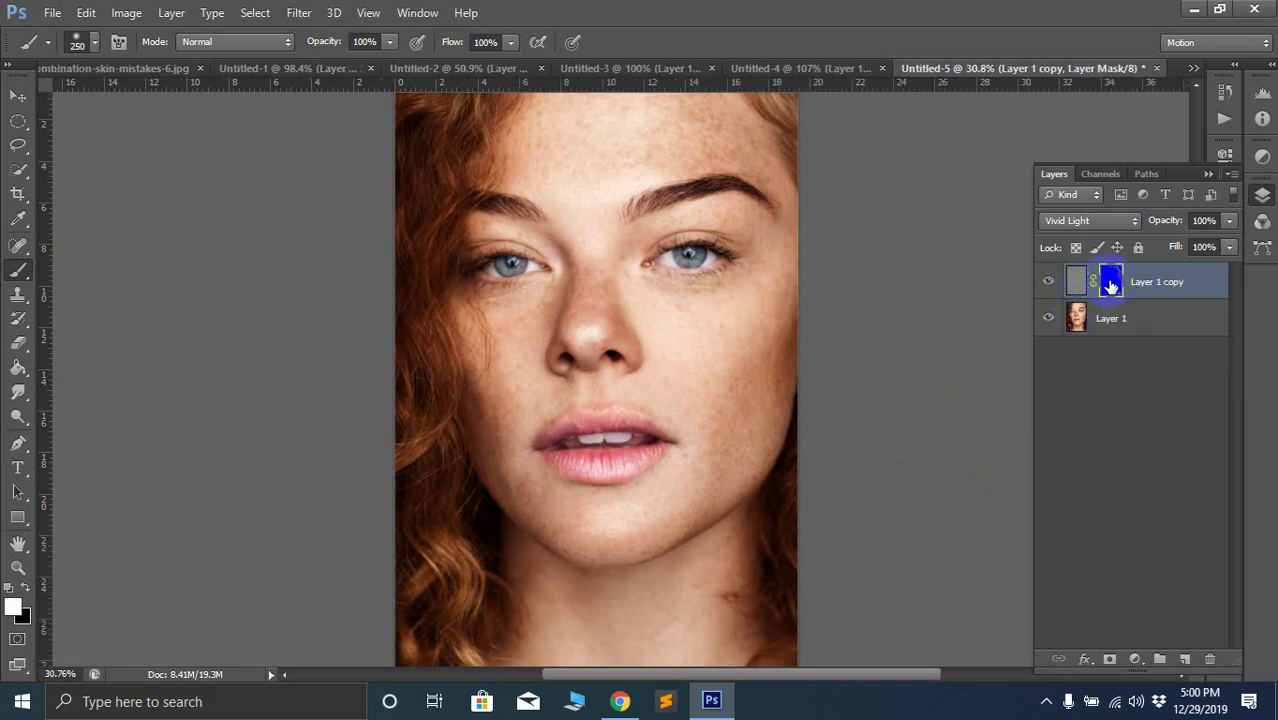
left_click(1207, 661)
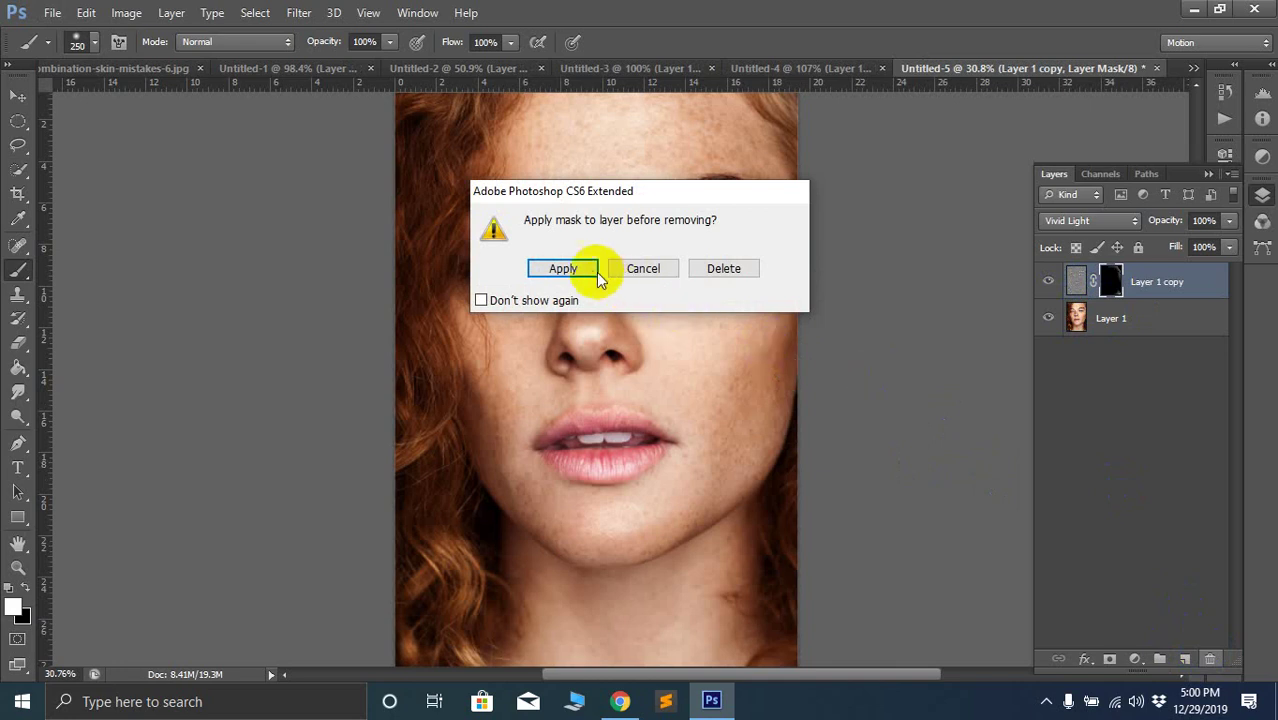
left_click(722, 269)
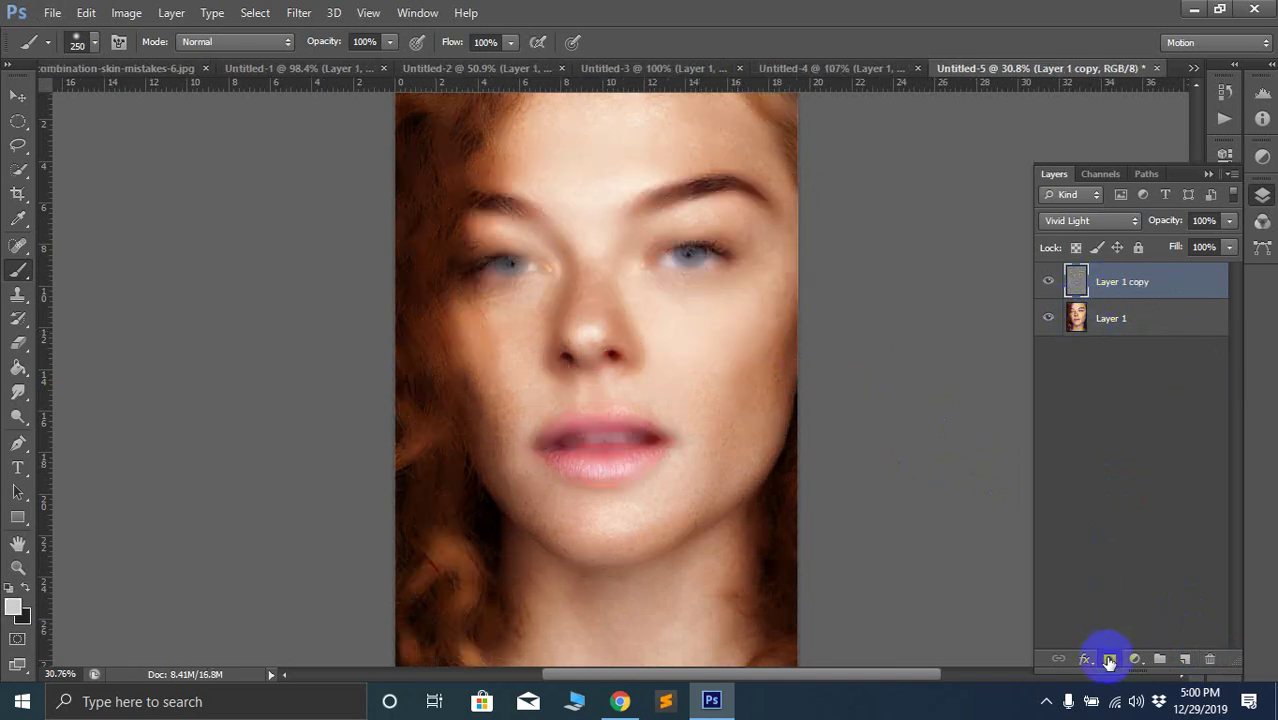
left_click(1109, 661)
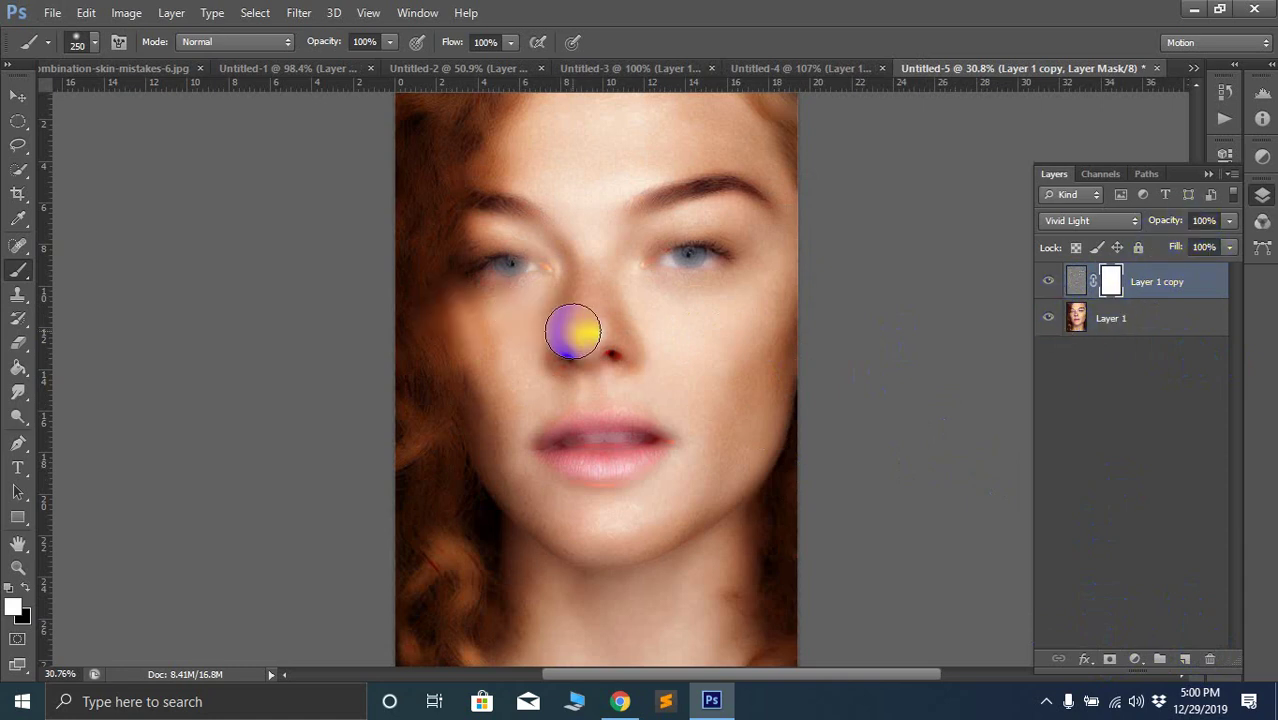
Set the foreground color to black and paint on the Layer 1 copy mask over the hair on both sides of the face
key("d")
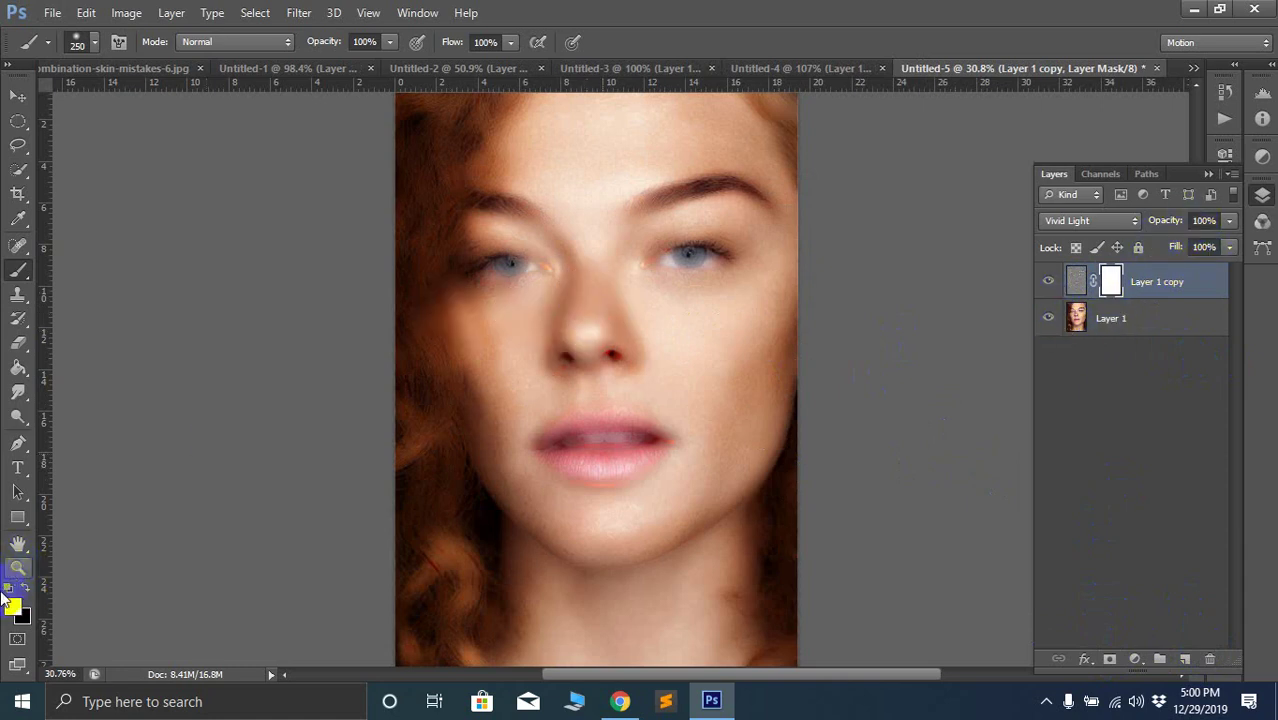
key("d")
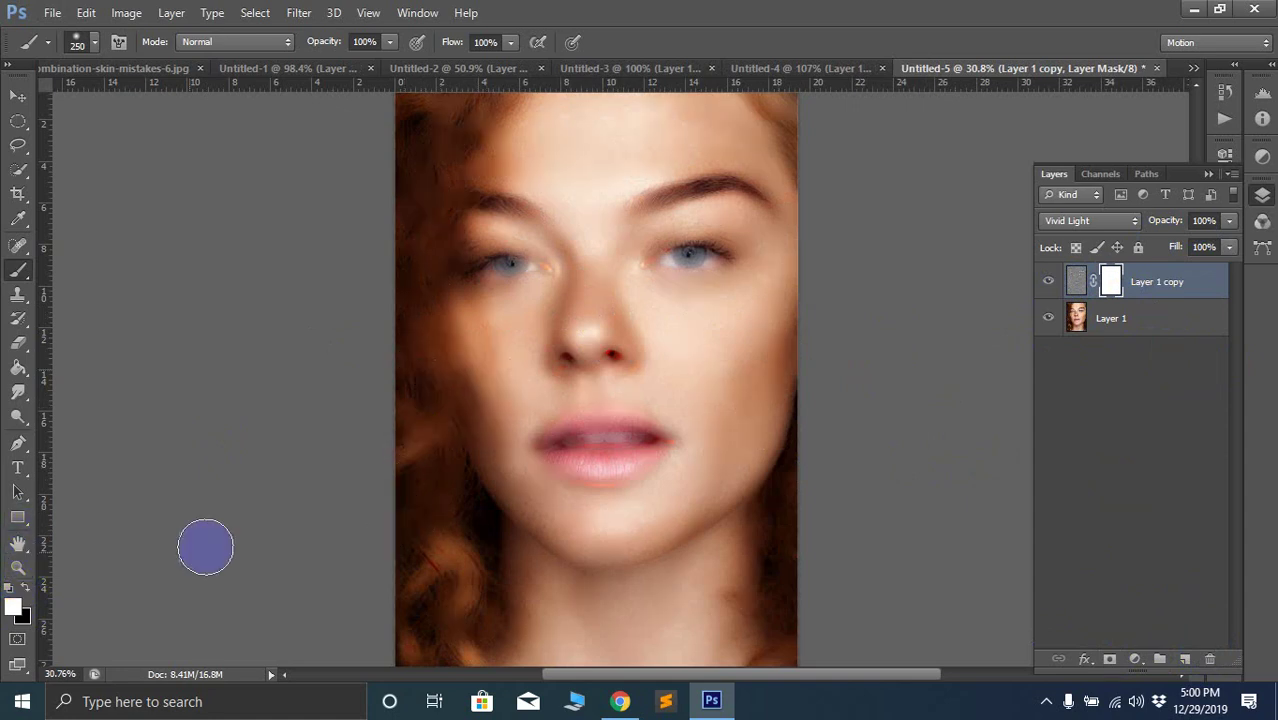
left_click(27, 590)
mouse_move(430, 357)
left_mouse_down()
mouse_move(439, 558)
mouse_move(424, 665)
mouse_move(427, 618)
mouse_move(461, 644)
mouse_move(486, 641)
mouse_move(473, 507)
mouse_move(418, 362)
mouse_move(416, 128)
left_mouse_up()
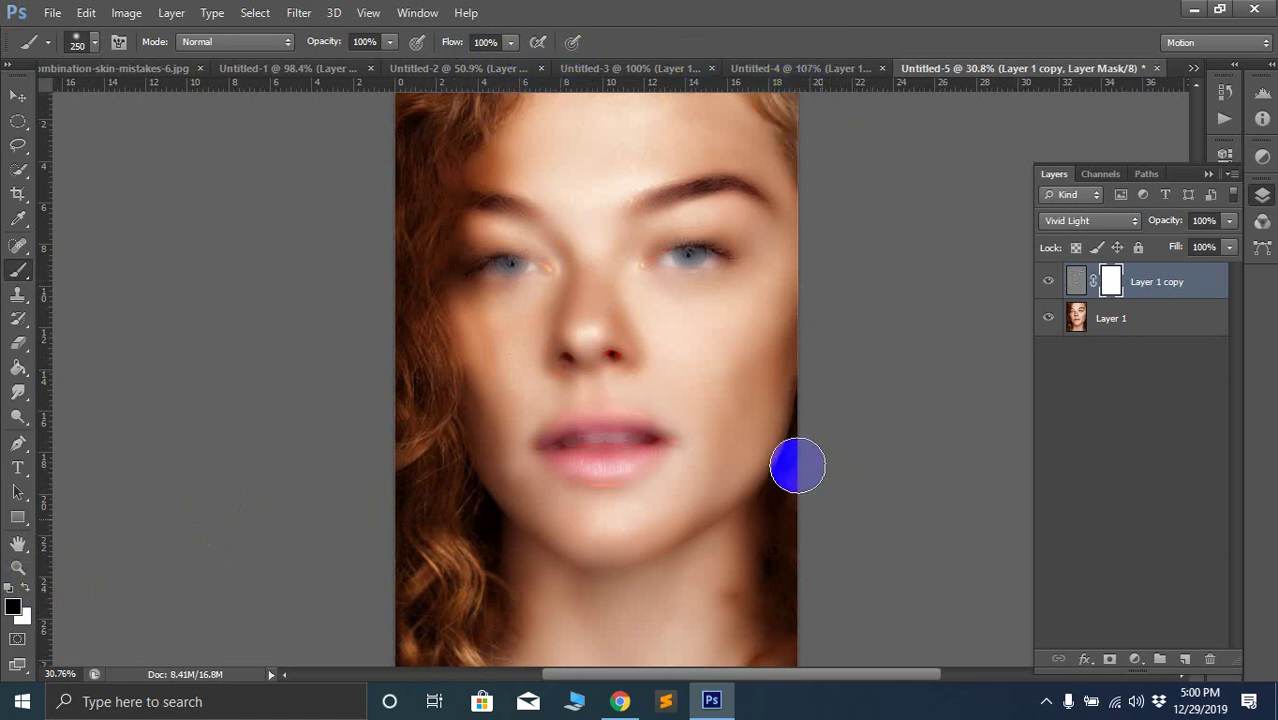
mouse_move(796, 462)
left_mouse_down()
mouse_move(784, 516)
mouse_move(804, 606)
mouse_move(786, 564)
mouse_move(800, 618)
mouse_move(771, 657)
mouse_move(780, 668)
mouse_move(776, 583)
left_mouse_up()
Reduce the brush size to 50 and paint black on the mask over the sharper-lit eye on the viewer's right, including its lashes
key("bracketleft")
left_click(696, 253)
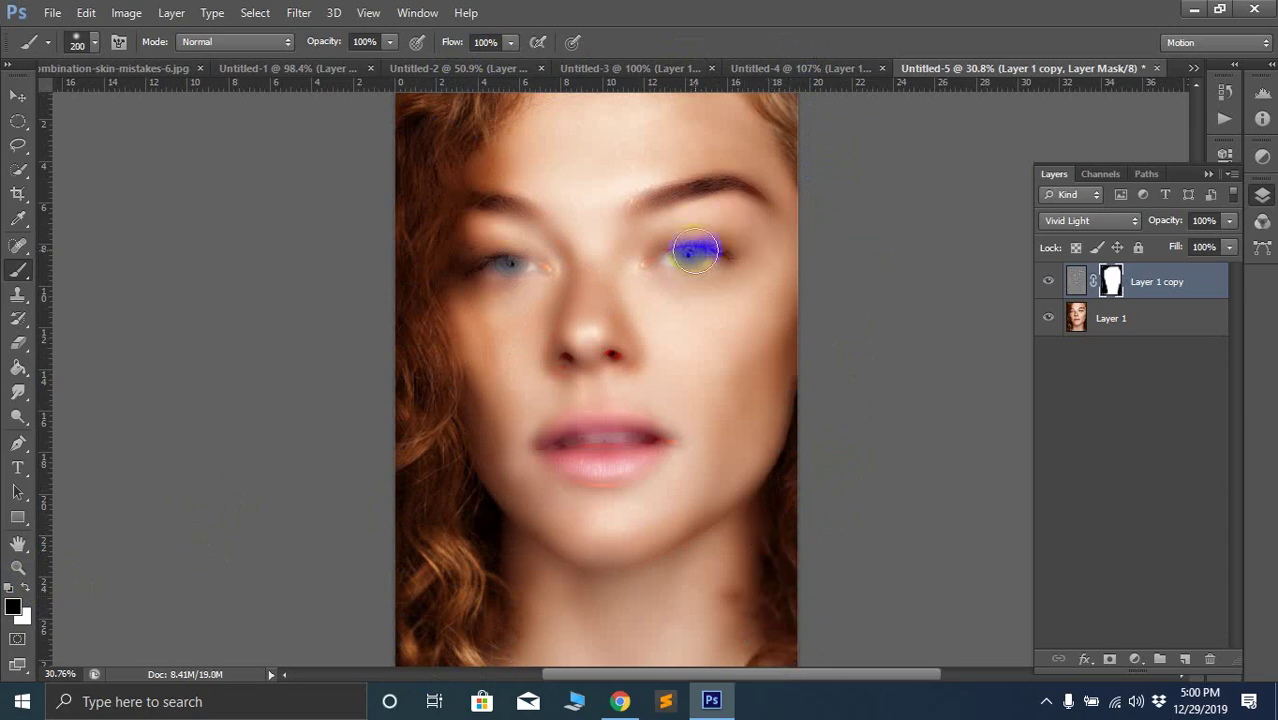
scroll(696, 247, "up", 5)
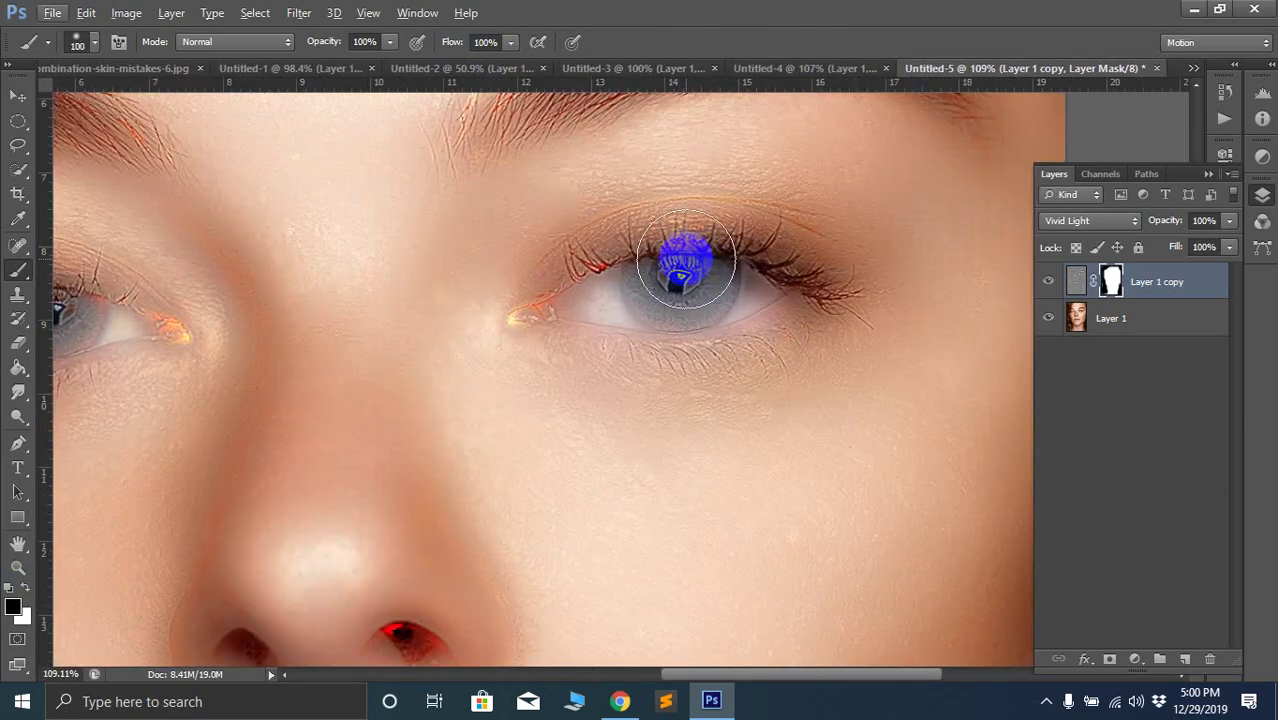
key("bracketleft")
key("bracketleft")
mouse_move(685, 262)
left_mouse_down()
mouse_move(759, 292)
mouse_move(696, 311)
mouse_move(578, 305)
mouse_move(513, 320)
mouse_move(587, 289)
mouse_move(594, 276)
mouse_move(550, 293)
mouse_move(628, 252)
mouse_move(772, 253)
mouse_move(825, 292)
left_mouse_up()
mouse_move(757, 322)
left_mouse_down()
mouse_move(805, 329)
mouse_move(676, 348)
mouse_move(556, 343)
left_mouse_up()
mouse_move(548, 300)
left_mouse_down()
mouse_move(670, 259)
mouse_move(809, 284)
mouse_move(821, 272)
mouse_move(731, 244)
mouse_move(601, 233)
mouse_move(573, 244)
mouse_move(732, 216)
mouse_move(797, 229)
mouse_move(835, 263)
mouse_move(855, 262)
mouse_move(788, 221)
mouse_move(865, 262)
mouse_move(750, 321)
left_mouse_up()
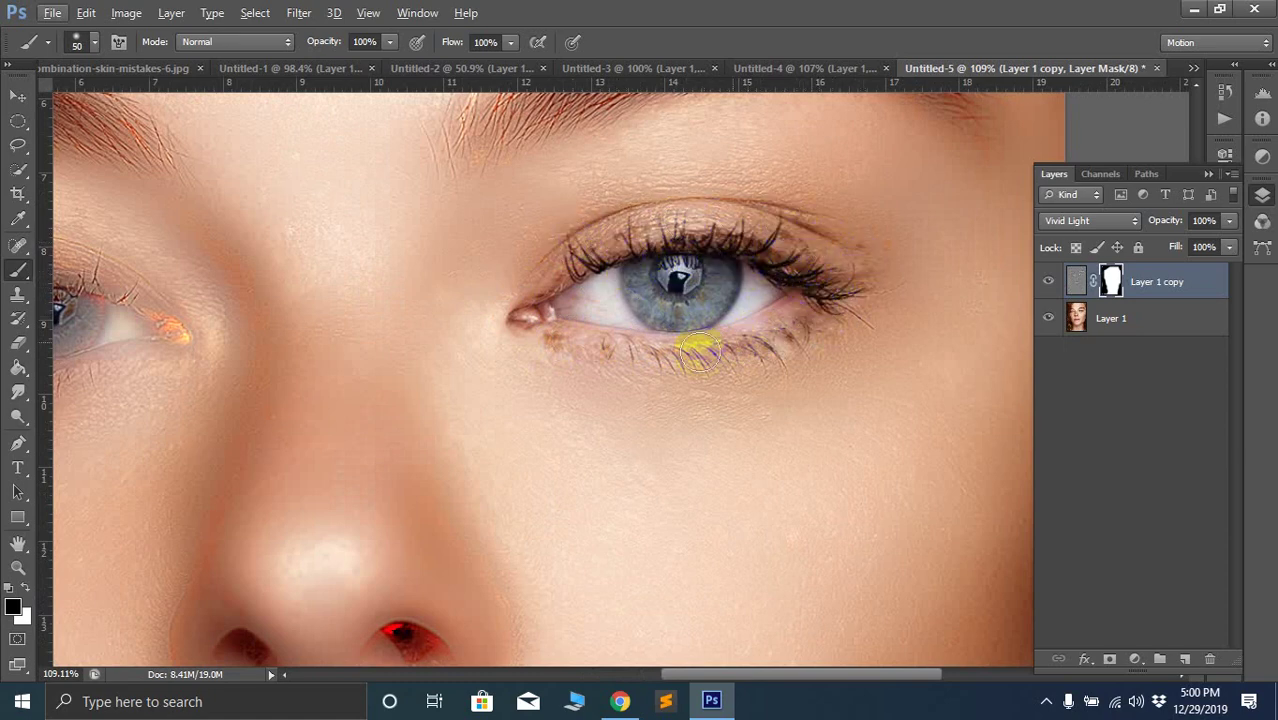
mouse_move(540, 338)
left_mouse_down()
mouse_move(533, 283)
mouse_move(590, 380)
left_mouse_up()
Paint black on the mask over the eyebrow above the restored eye
scroll(596, 383, "up", 4)
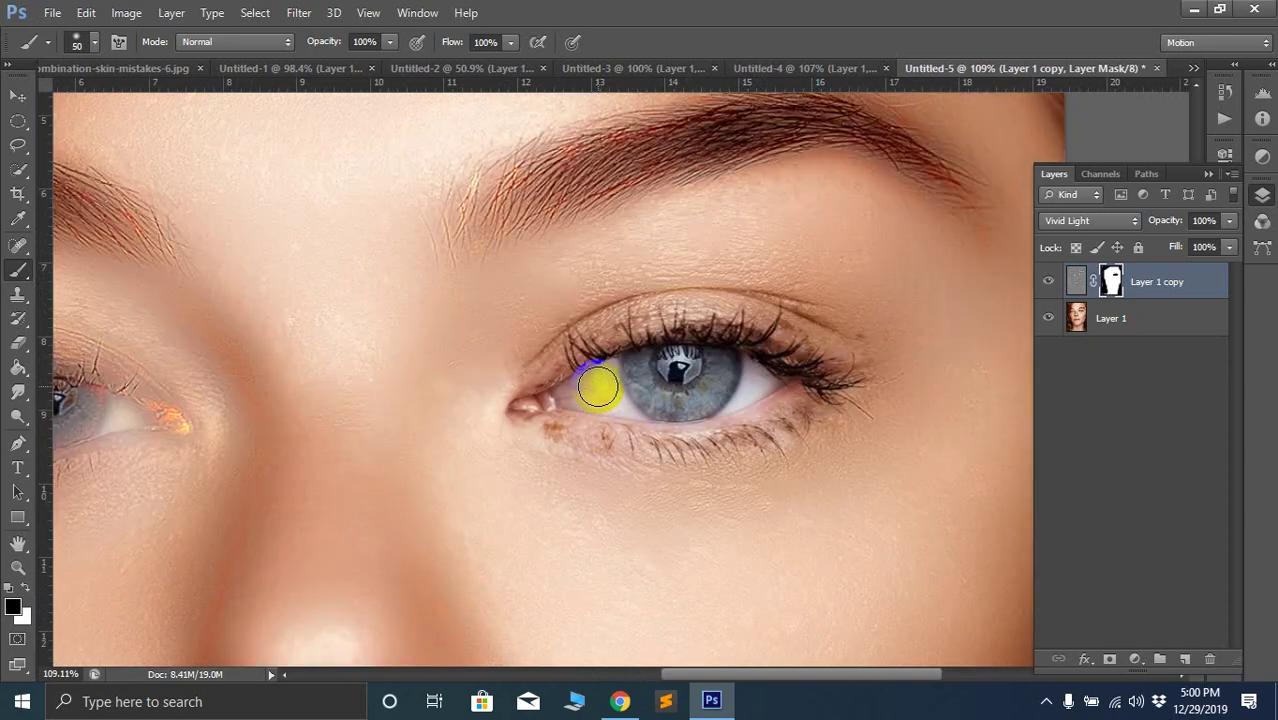
mouse_move(460, 335)
left_mouse_down()
mouse_move(536, 294)
mouse_move(475, 325)
mouse_move(528, 288)
mouse_move(493, 291)
mouse_move(753, 215)
mouse_move(865, 213)
mouse_move(952, 282)
mouse_move(983, 339)
mouse_move(917, 286)
mouse_move(738, 248)
mouse_move(505, 354)
left_mouse_up()
mouse_move(459, 289)
left_mouse_down()
mouse_move(706, 216)
mouse_move(838, 201)
mouse_move(900, 268)
left_mouse_up()
scroll(900, 268, "down", 6)
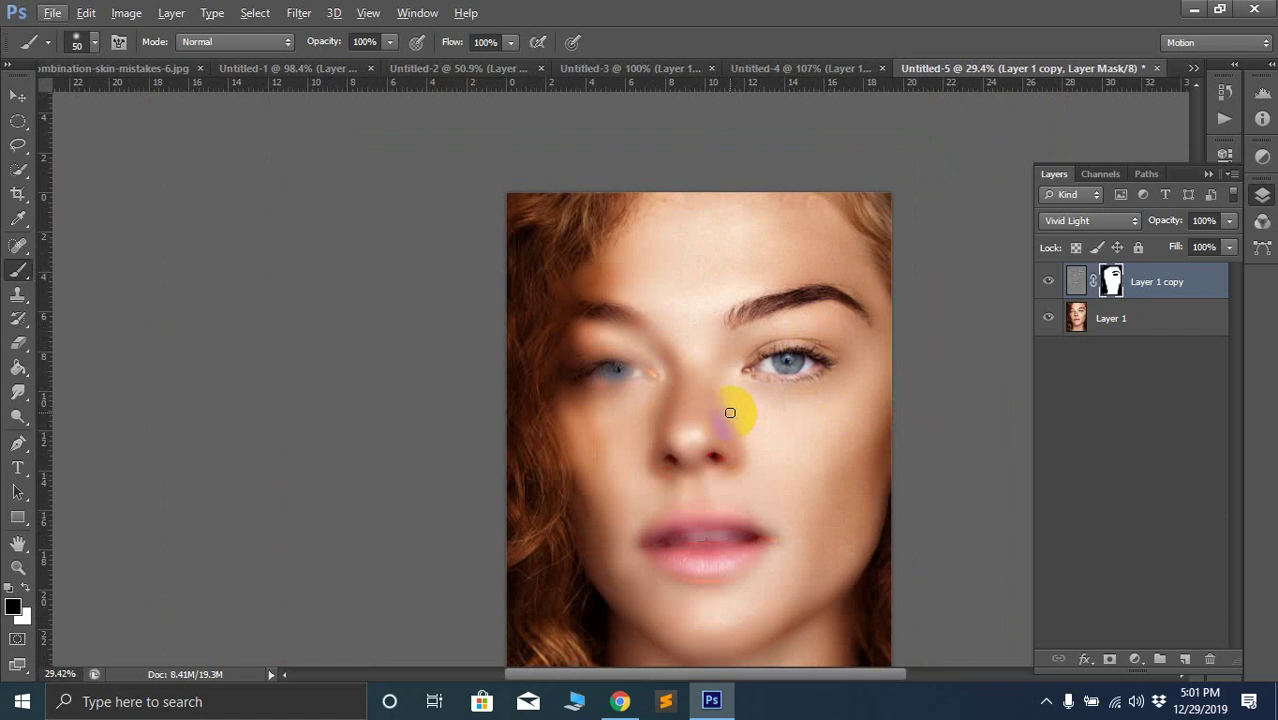
left_click_drag(730, 413, 749, 390)
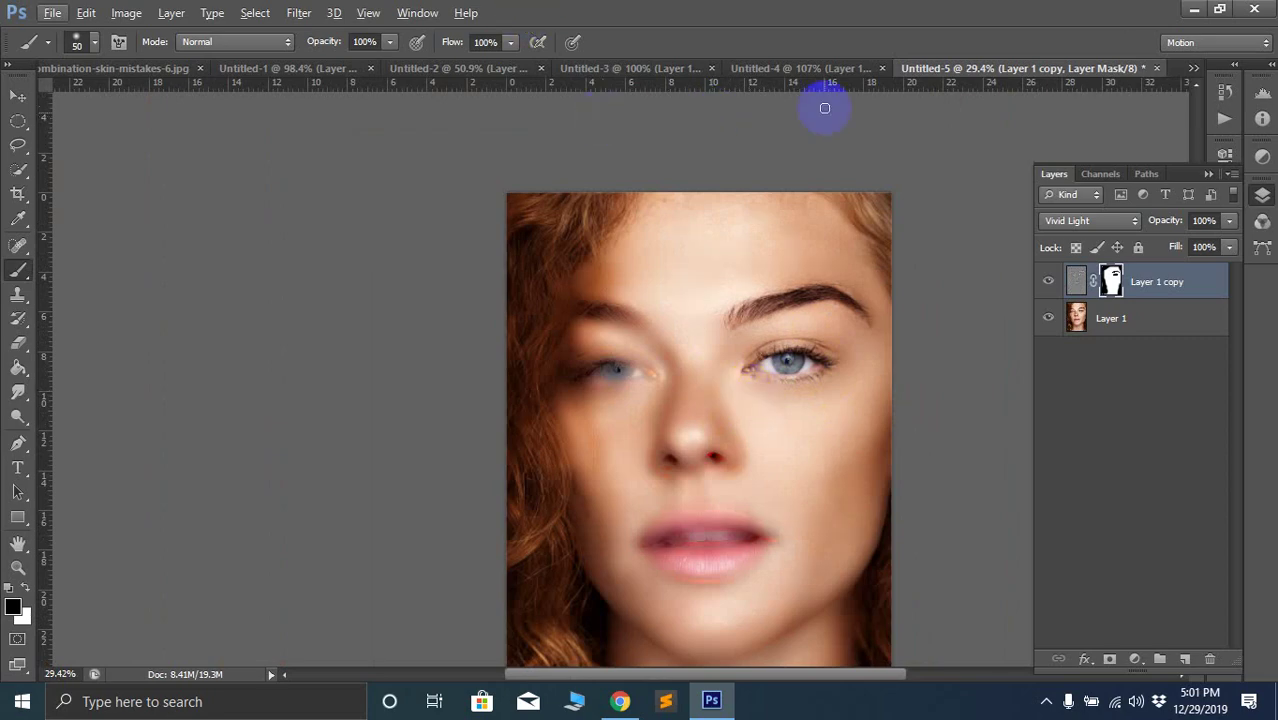
Switch to the Untitled-4 portrait and delete its Background layer
left_click(828, 68)
key("ctrl+0")
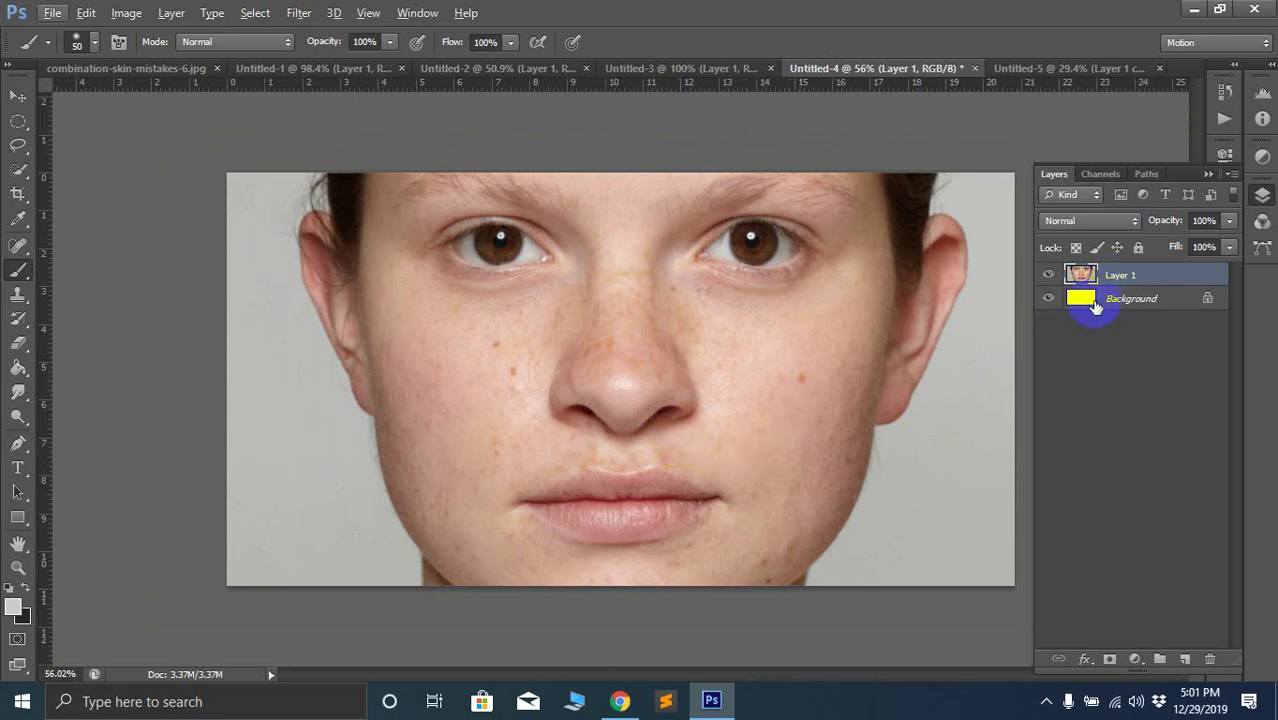
left_click(1095, 300)
key("Delete")
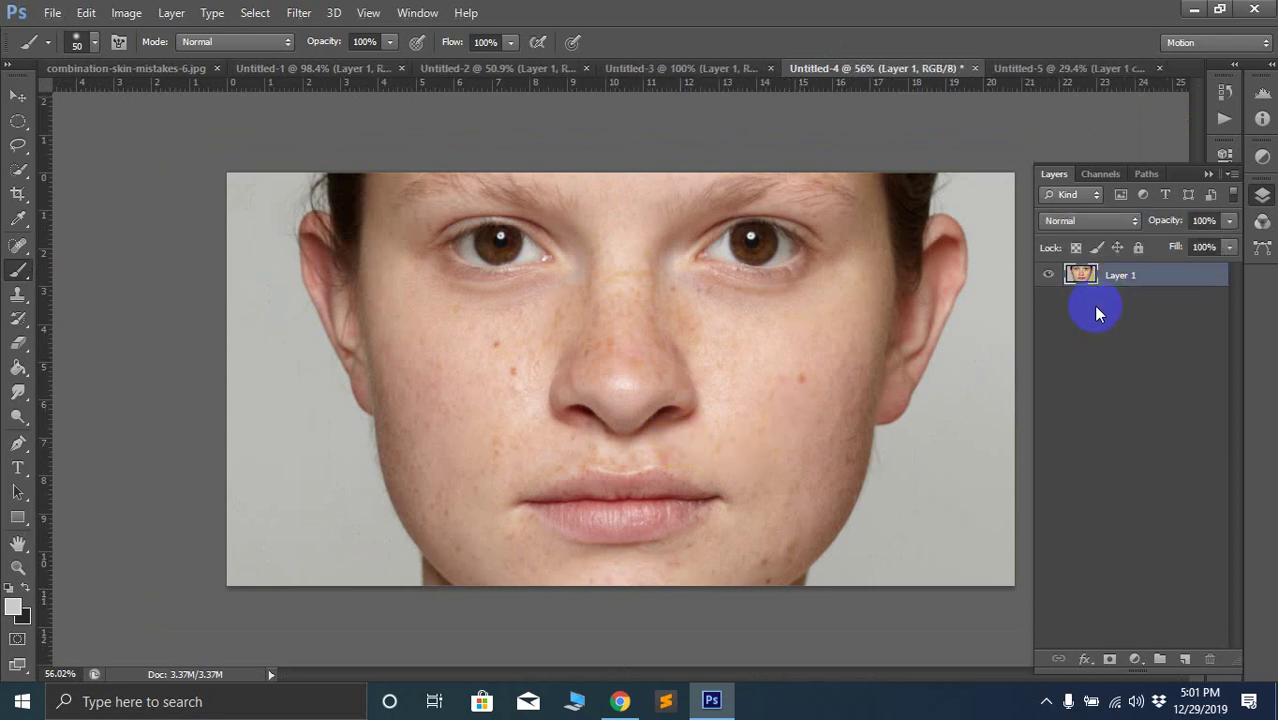
Duplicate Layer 1, then invert the copy's colors and set its blend mode to Vivid Light
key("ctrl+j")
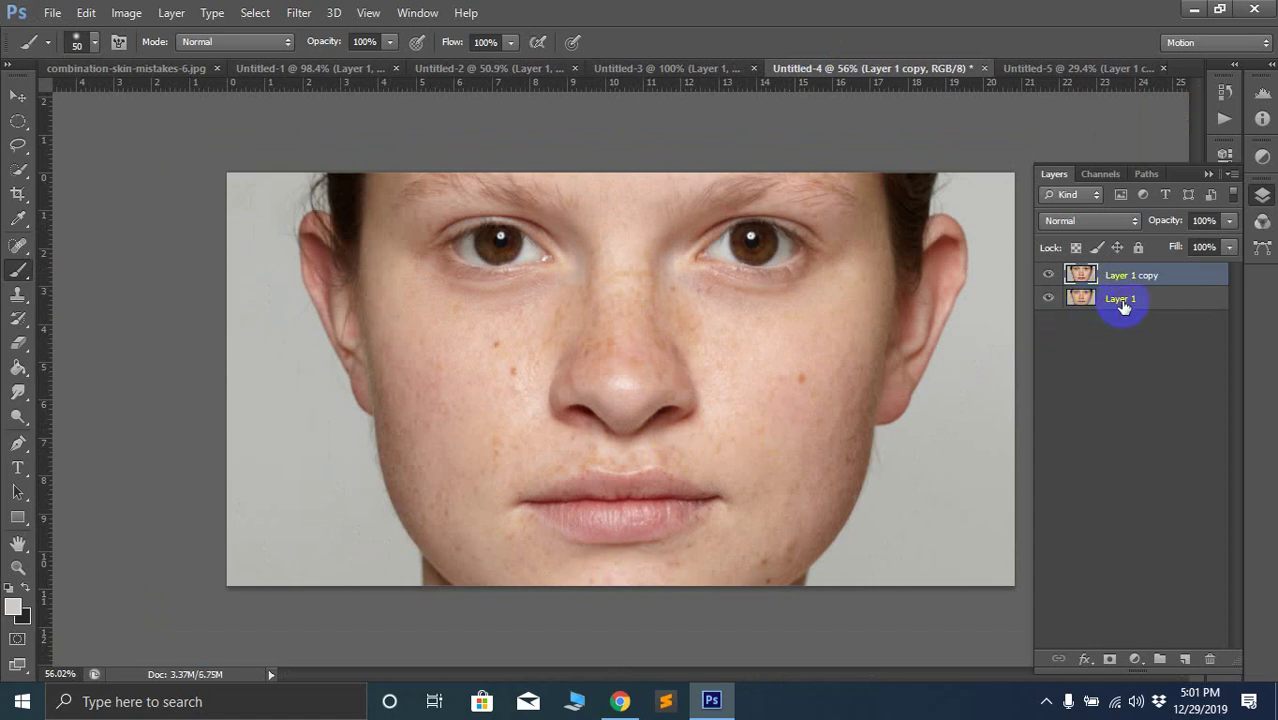
key("ctrl+i")
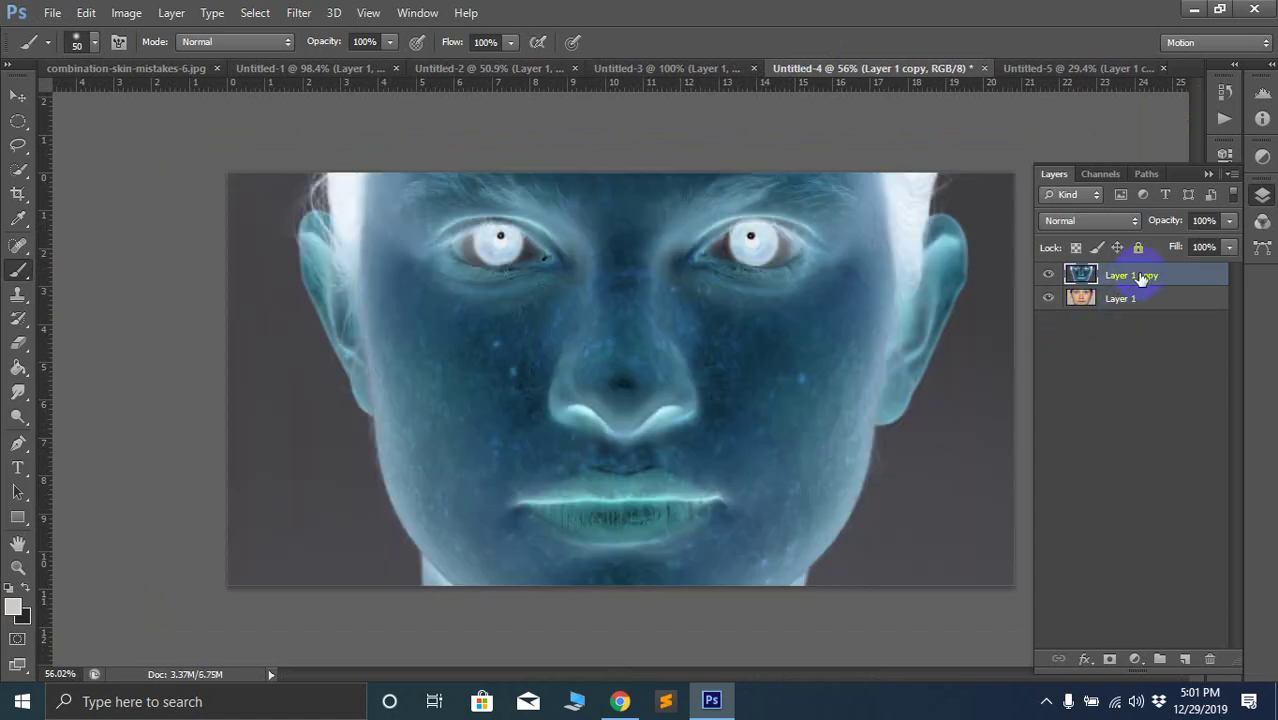
left_click(1104, 224)
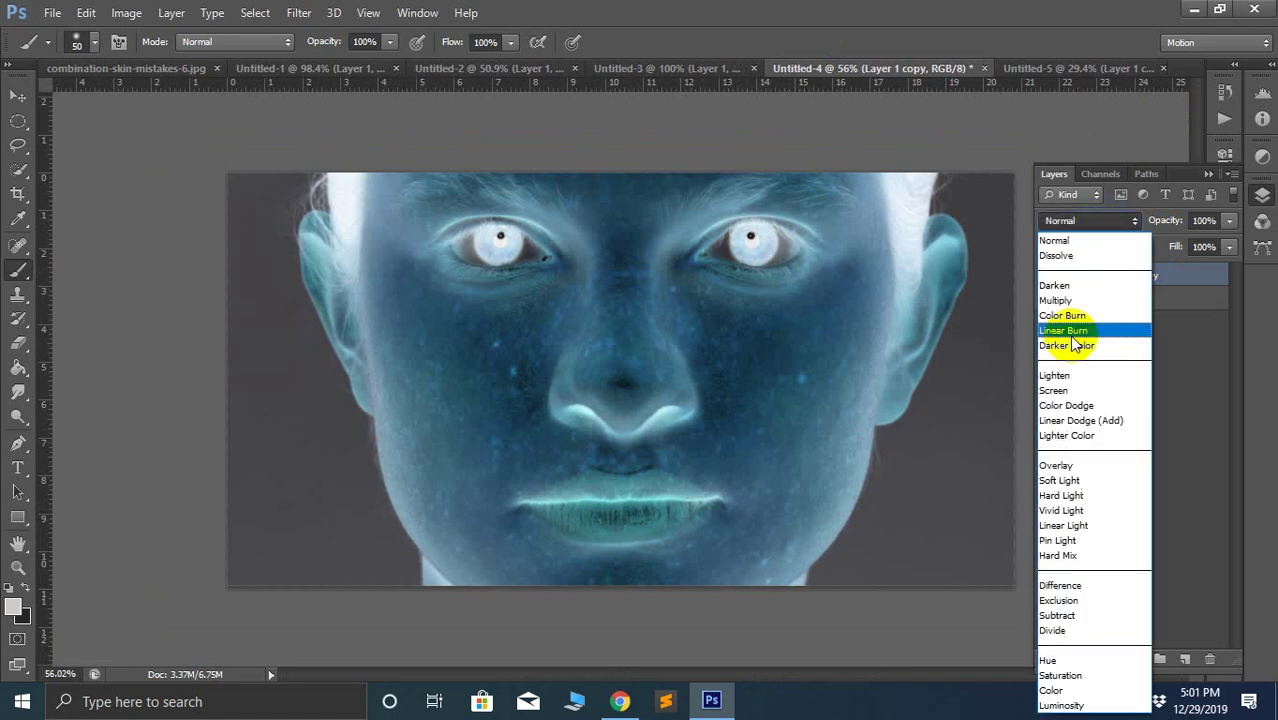
left_click(1085, 510)
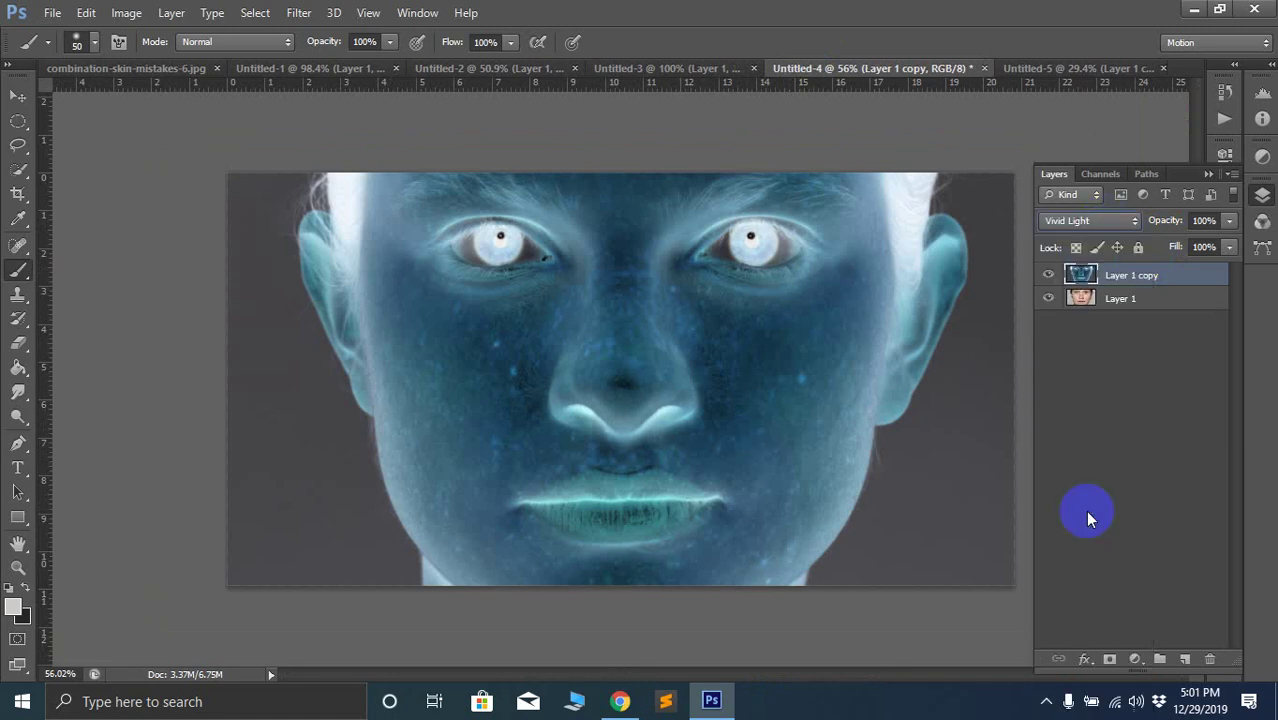
Apply a High Pass filter to Layer 1 copy with a radius of 15.5 pixels
left_click(290, 14)
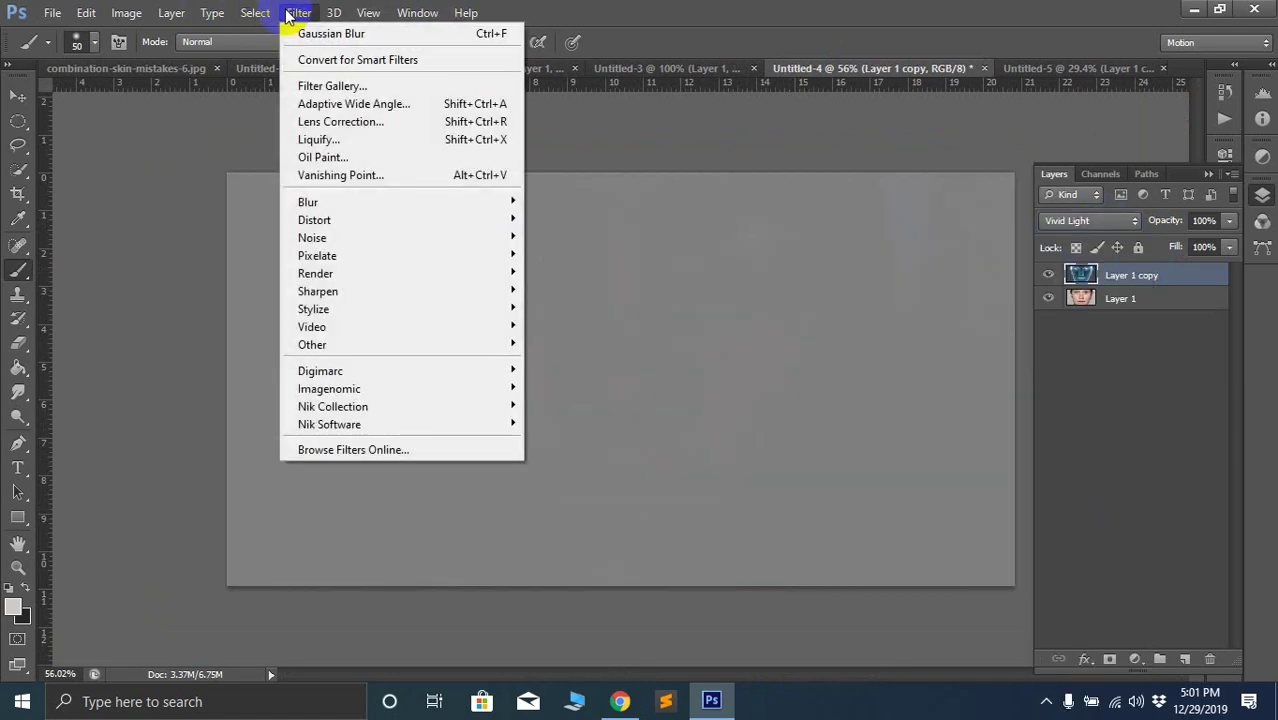
mouse_move(399, 344)
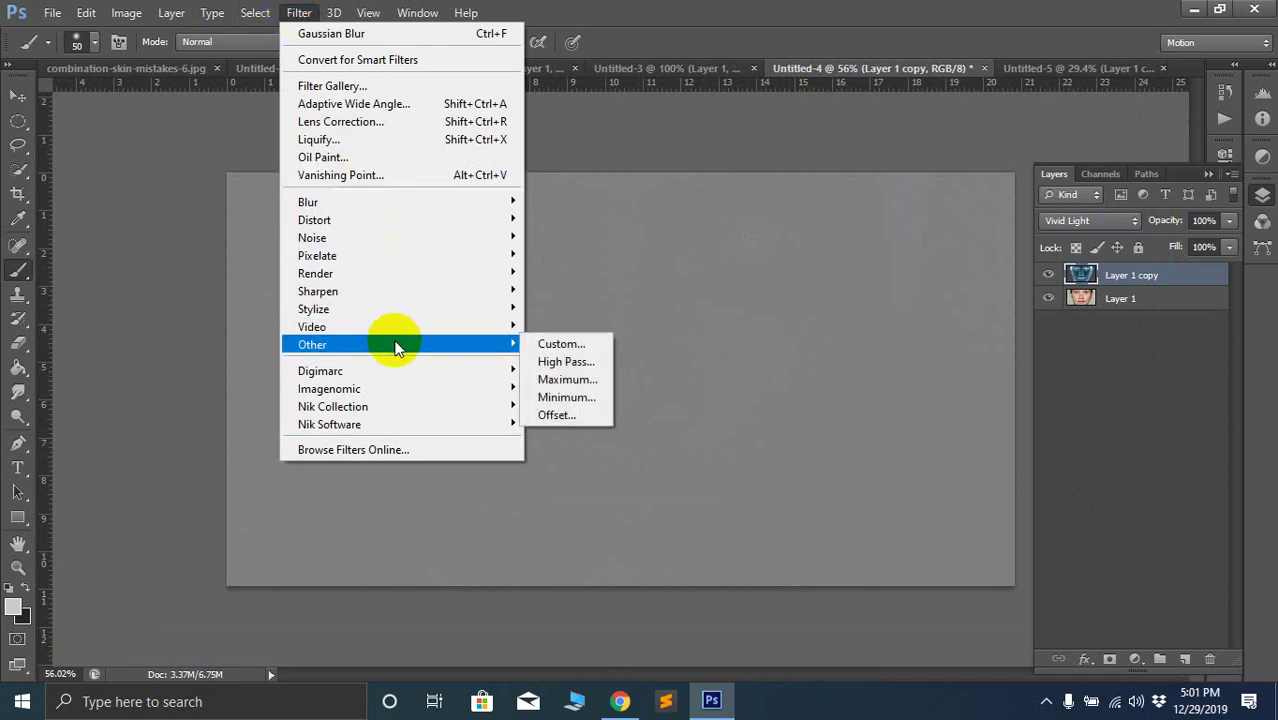
left_click(592, 363)
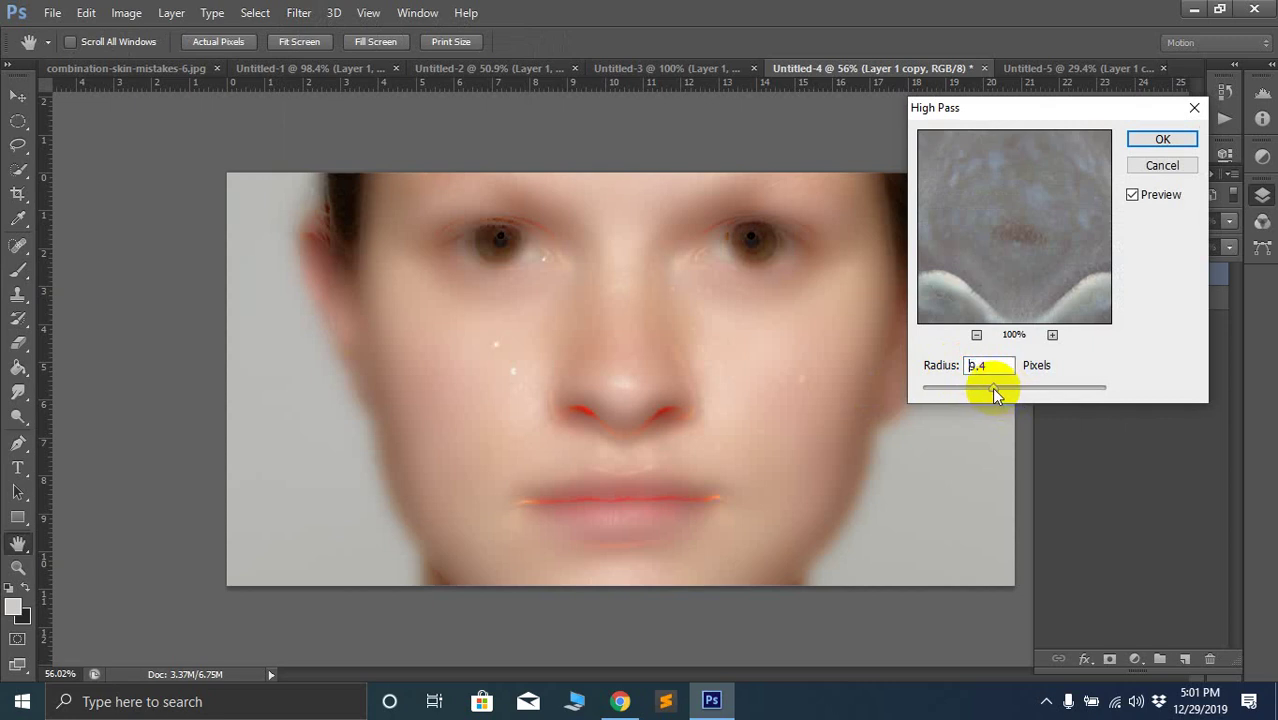
left_click_drag(991, 387, 1002, 392)
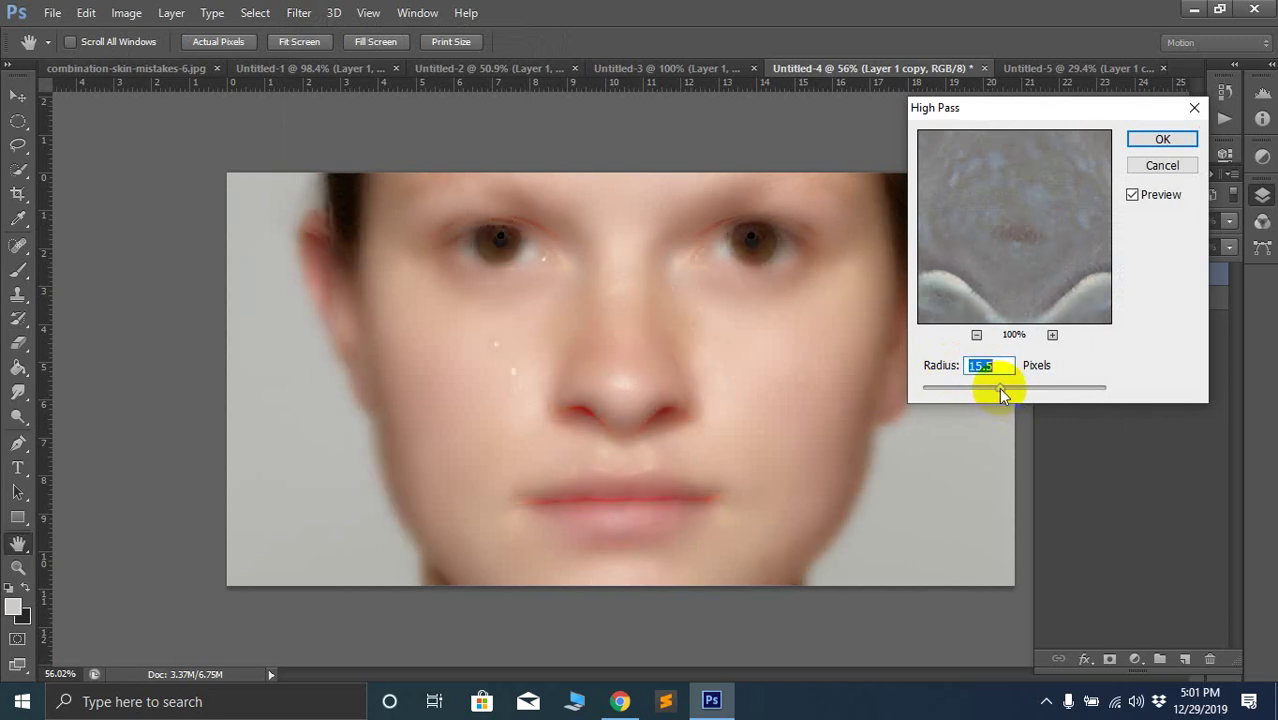
left_click(1152, 139)
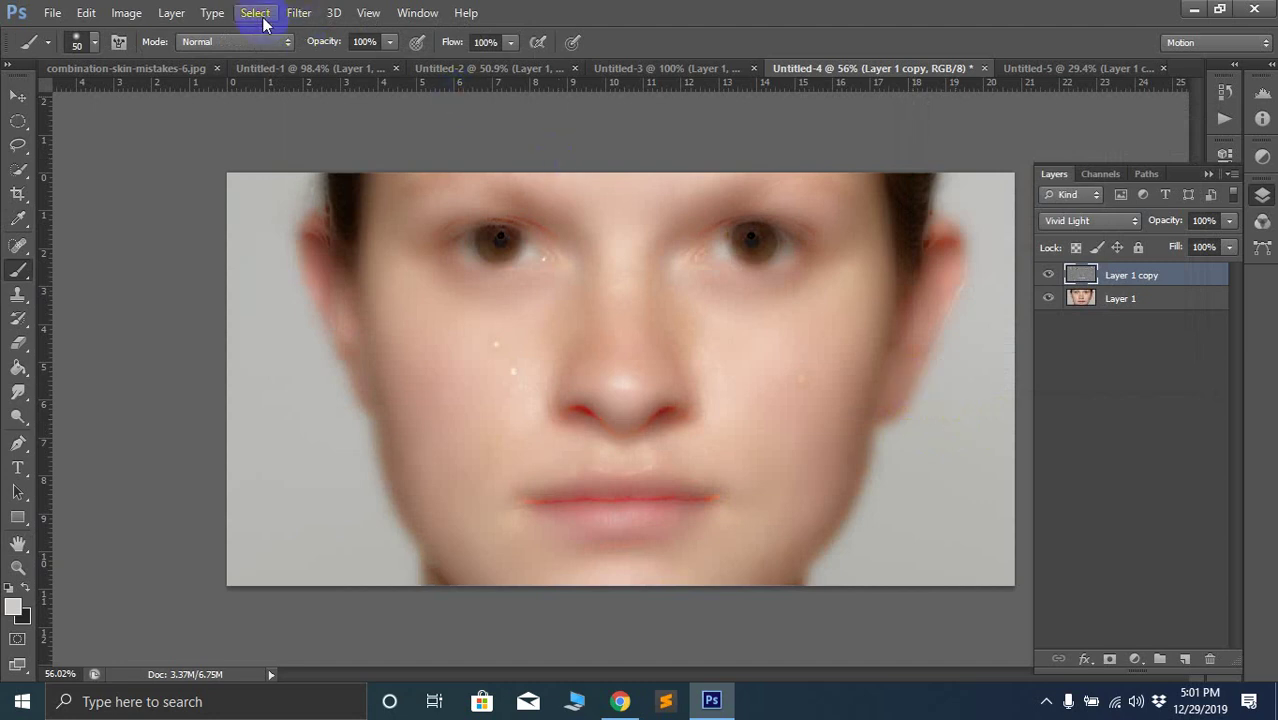
Apply a Gaussian Blur to Layer 1 copy with a radius of 1.0 pixel
left_click(296, 14)
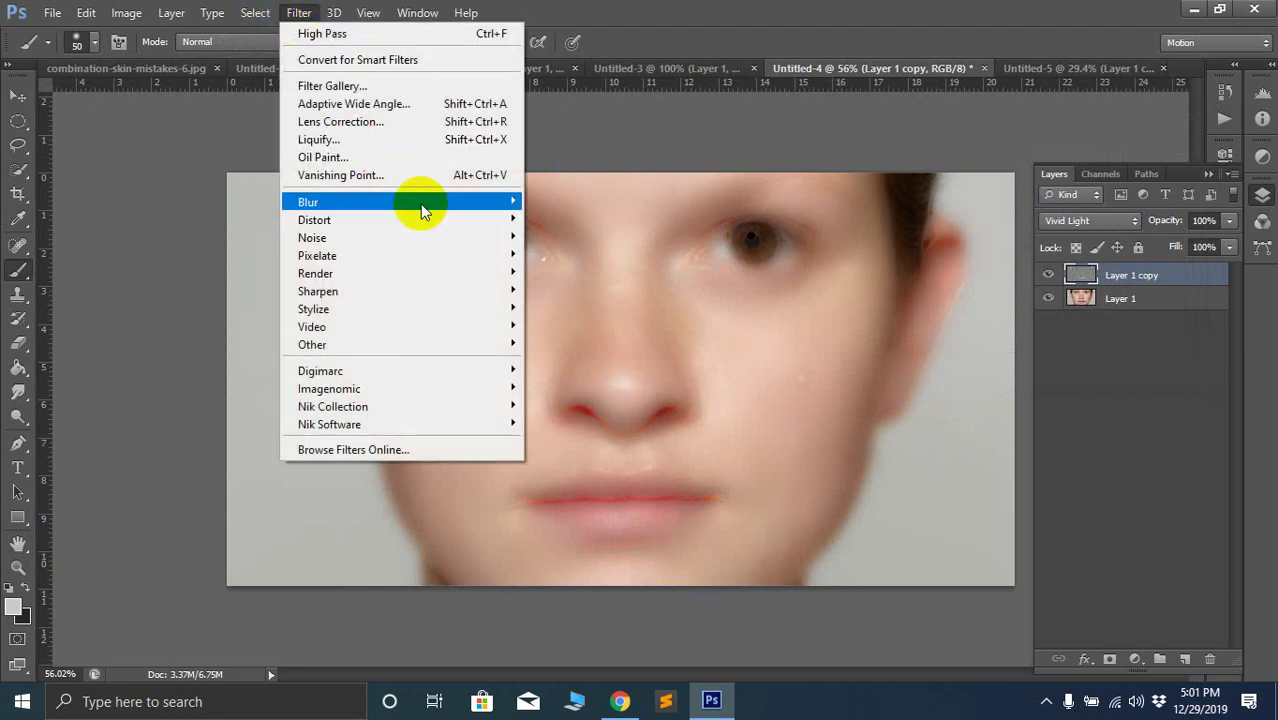
mouse_move(421, 206)
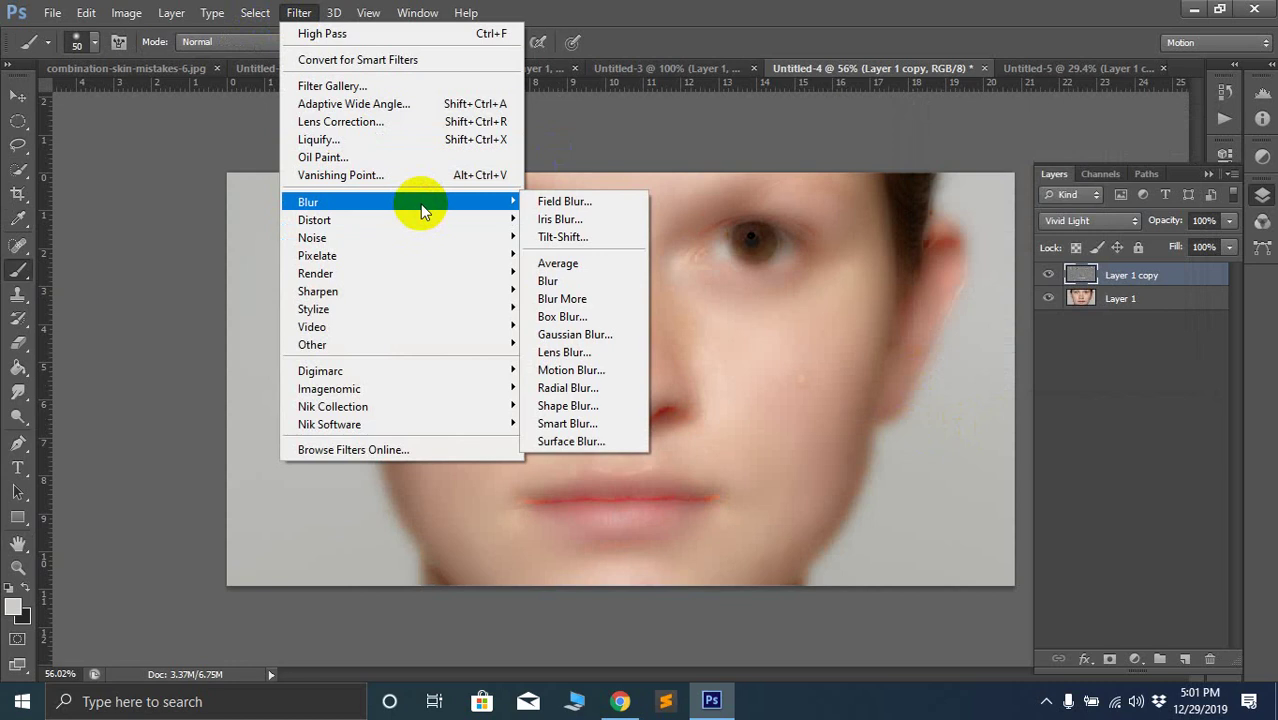
left_click(596, 334)
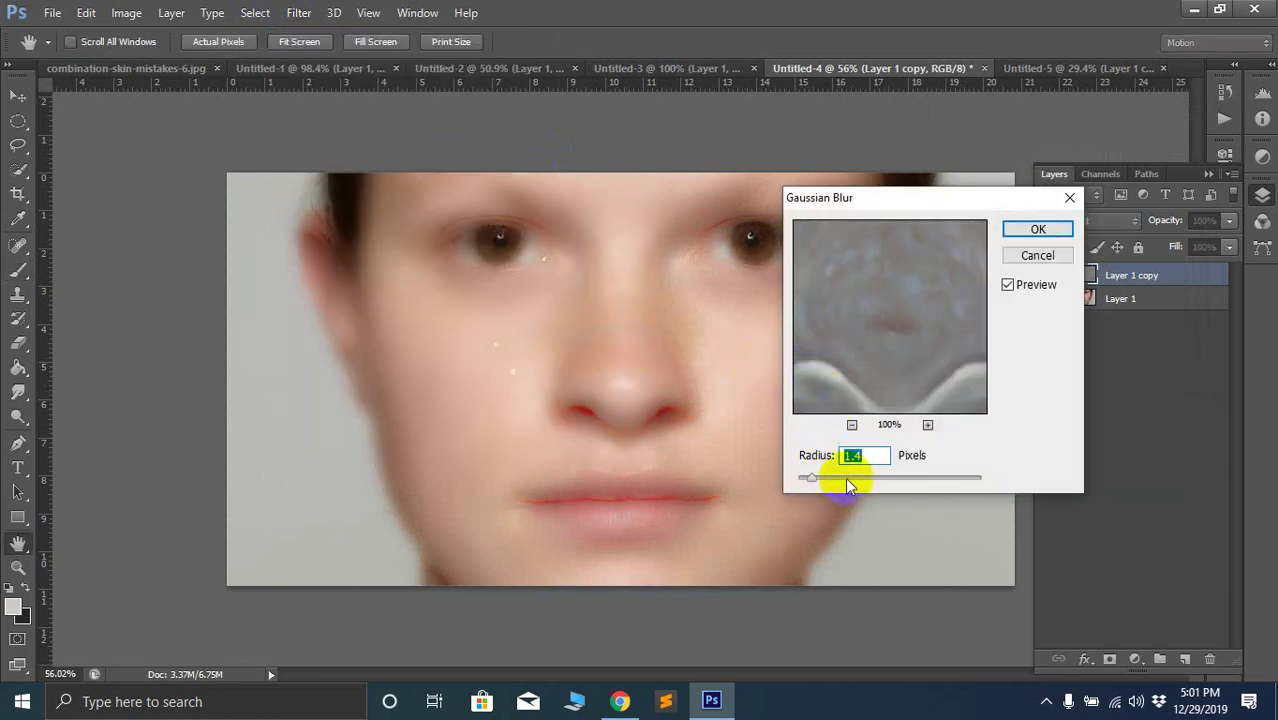
mouse_move(812, 476)
left_mouse_down()
mouse_move(842, 476)
mouse_move(807, 480)
left_mouse_up()
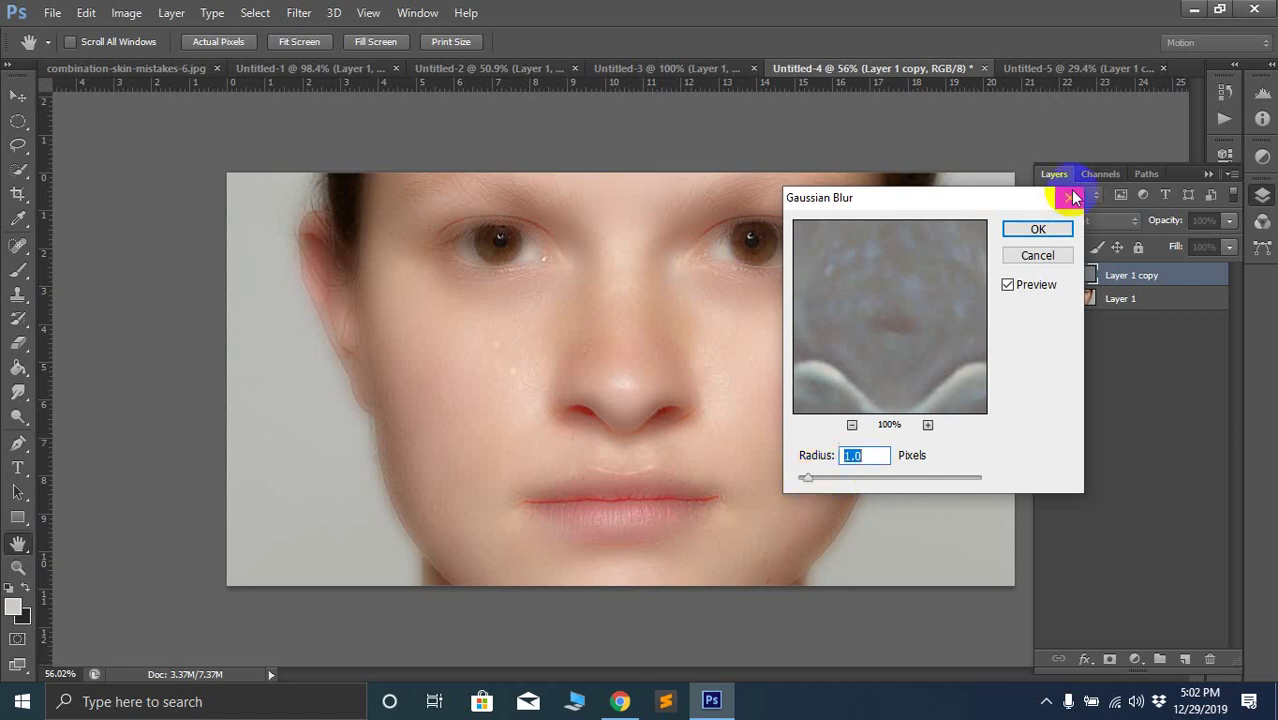
left_click(1038, 229)
Add a black layer mask to Layer 1 copy and set white as the foreground color for the Brush tool
key("b")
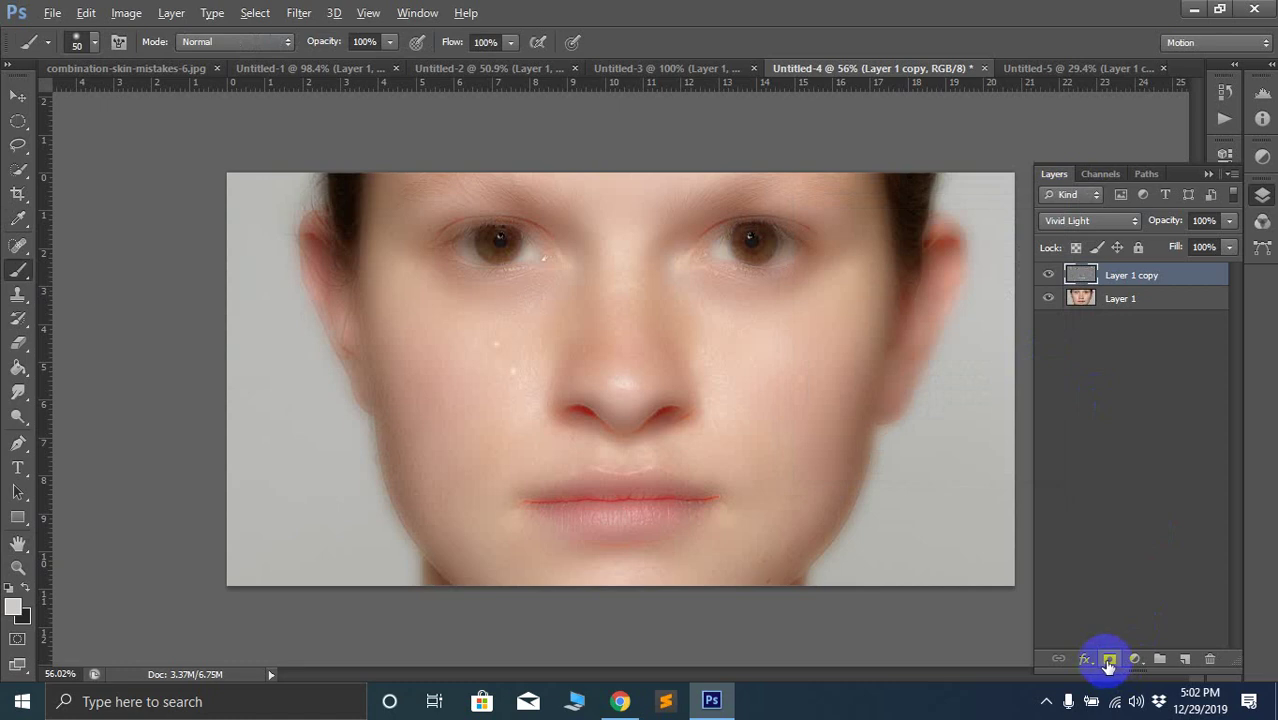
left_click(1108, 663, "alt")
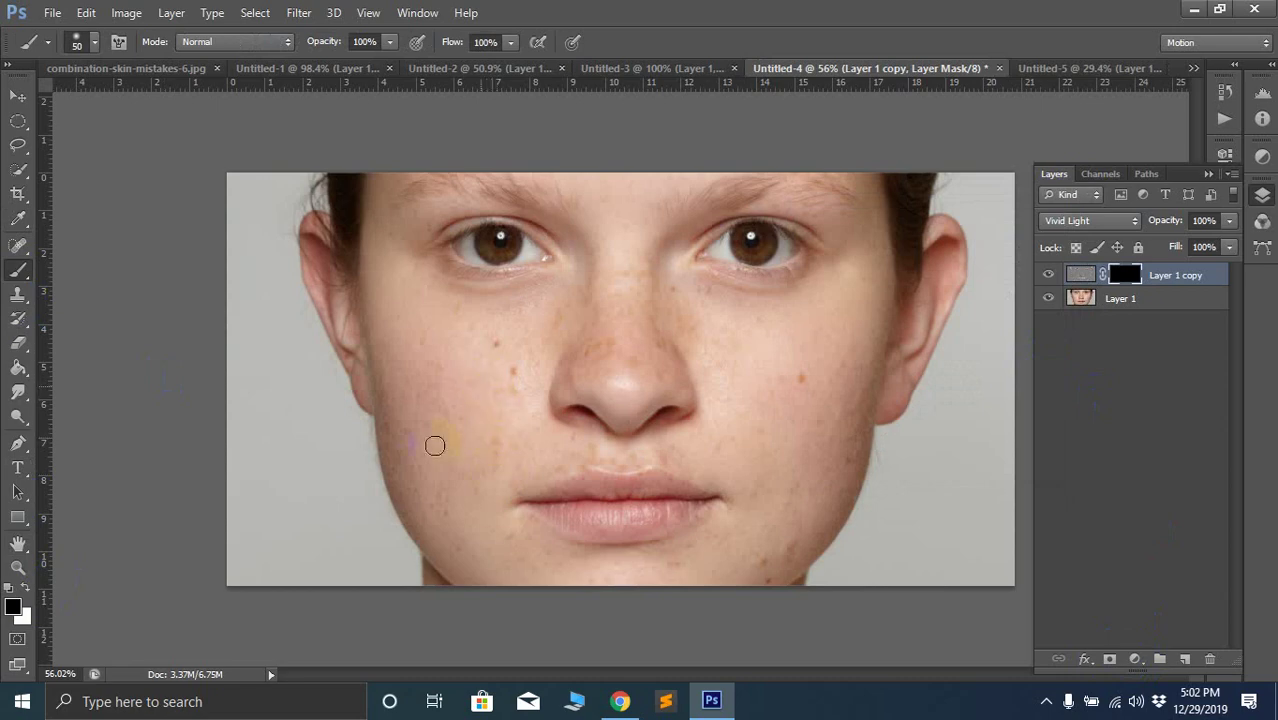
left_click(28, 588)
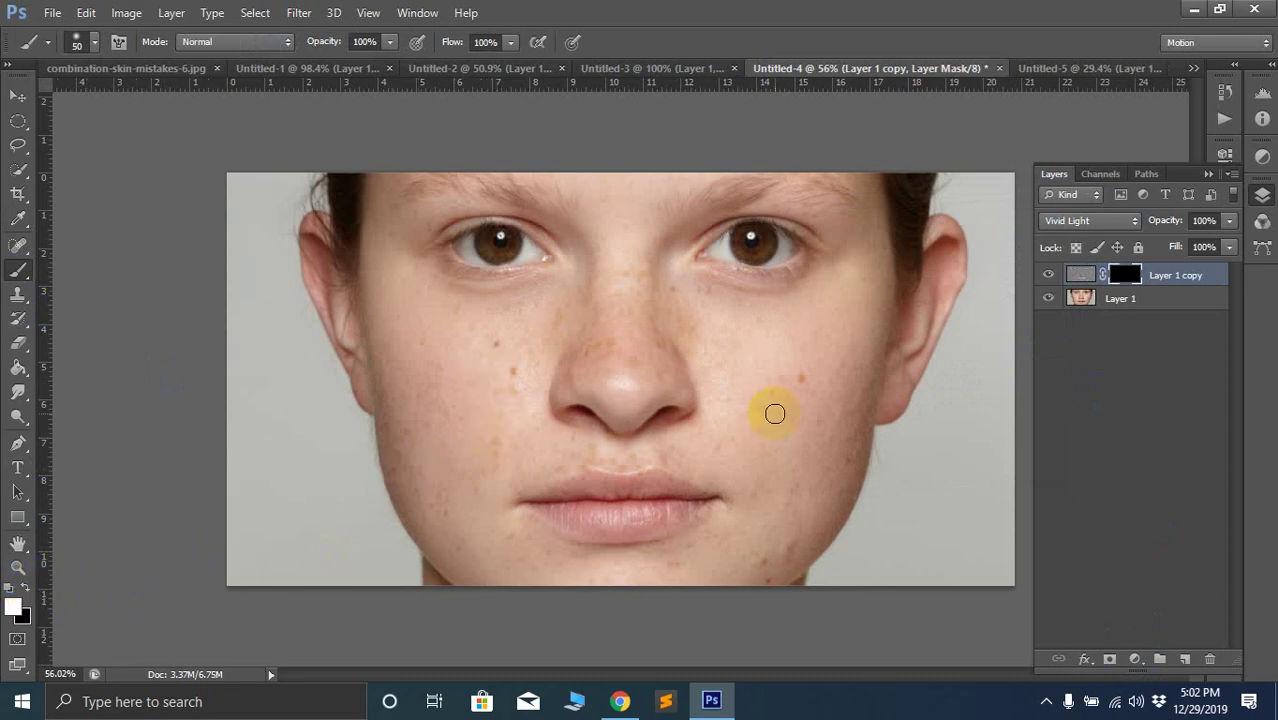
Paint white on the mask over the freckled cheek on the viewer's right, between the nose and the ear
scroll(793, 325, "up", 5)
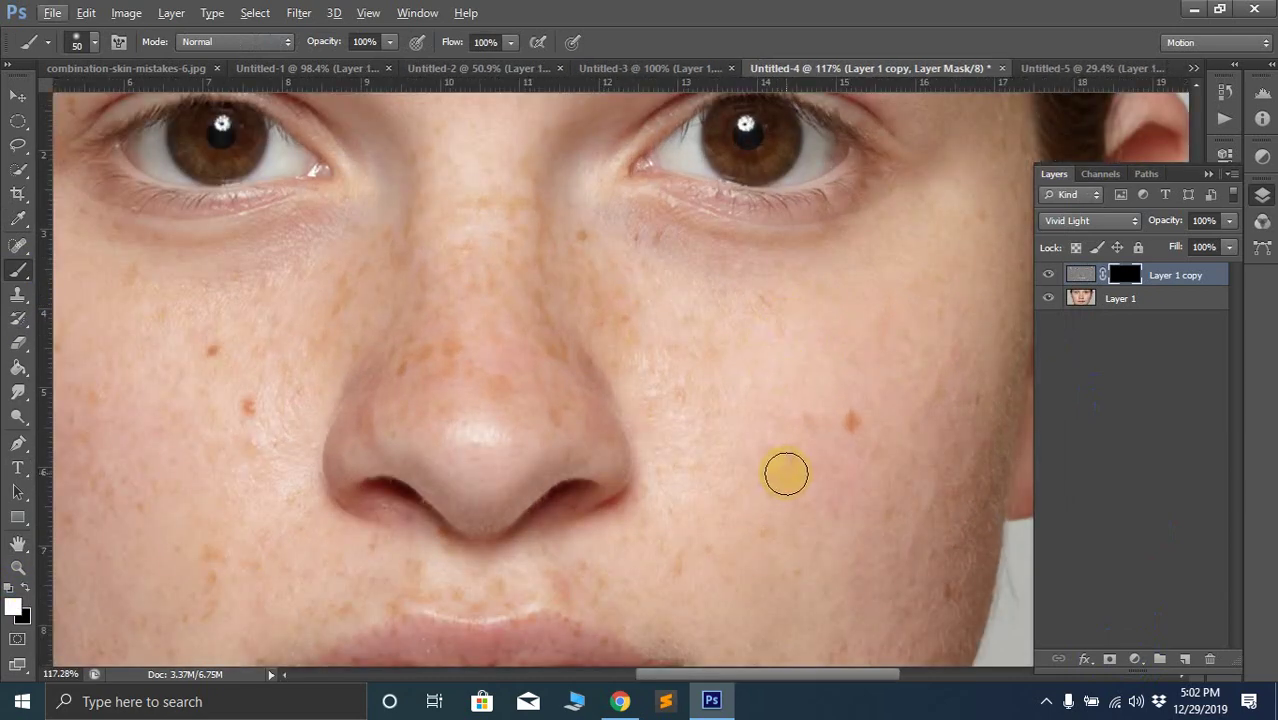
left_click(865, 410)
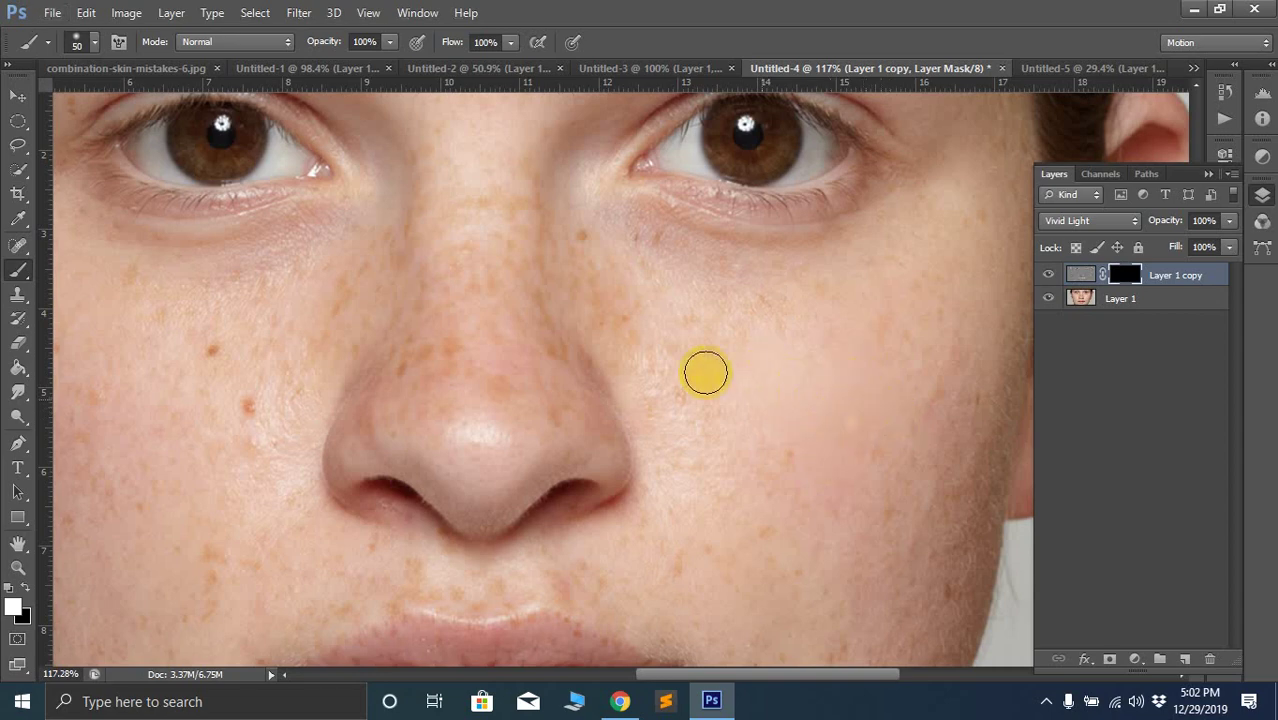
scroll(799, 357, "down", 2)
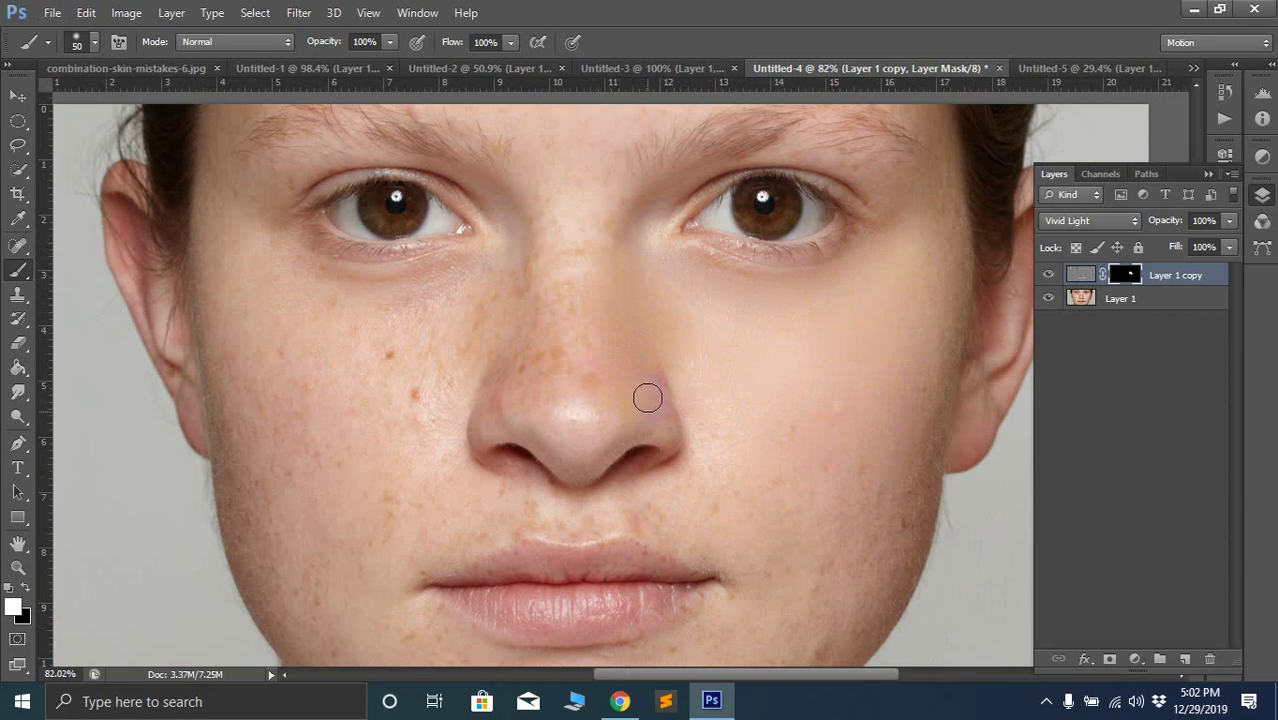
left_click(751, 455)
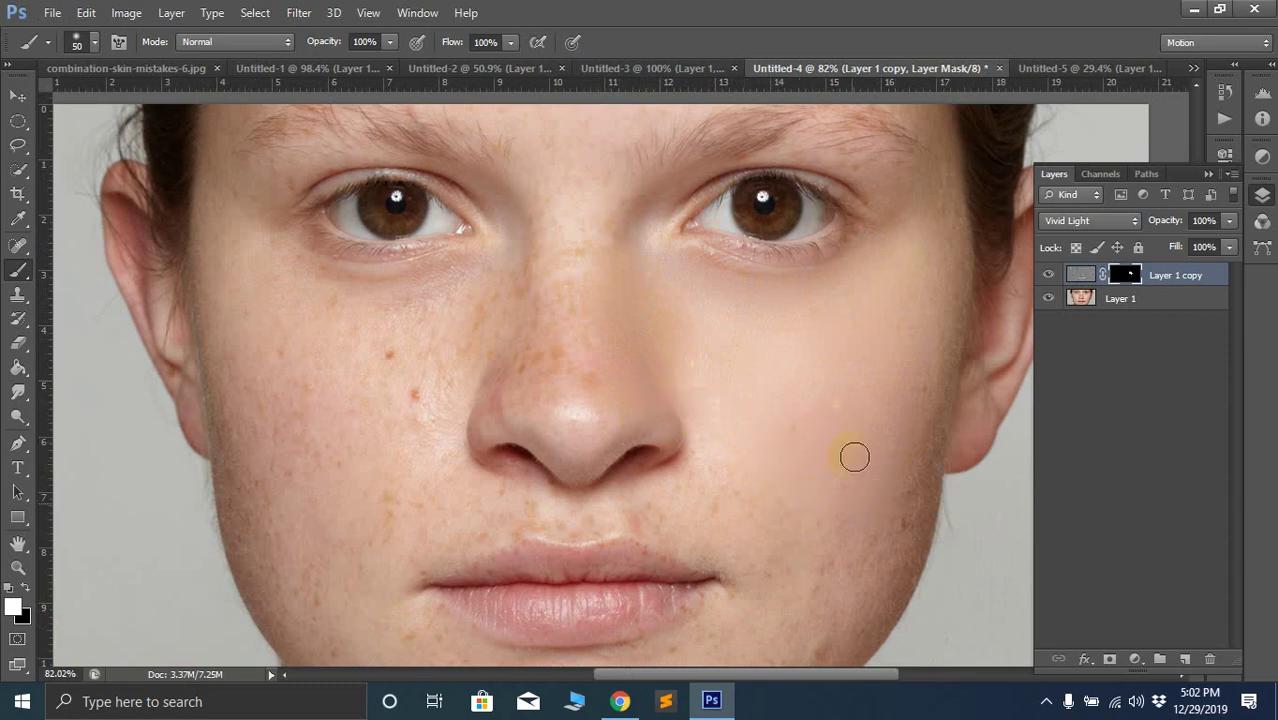
Paint white on the mask over the lower cheek and the skin beside the corner of the mouth
scroll(679, 544, "down", 2)
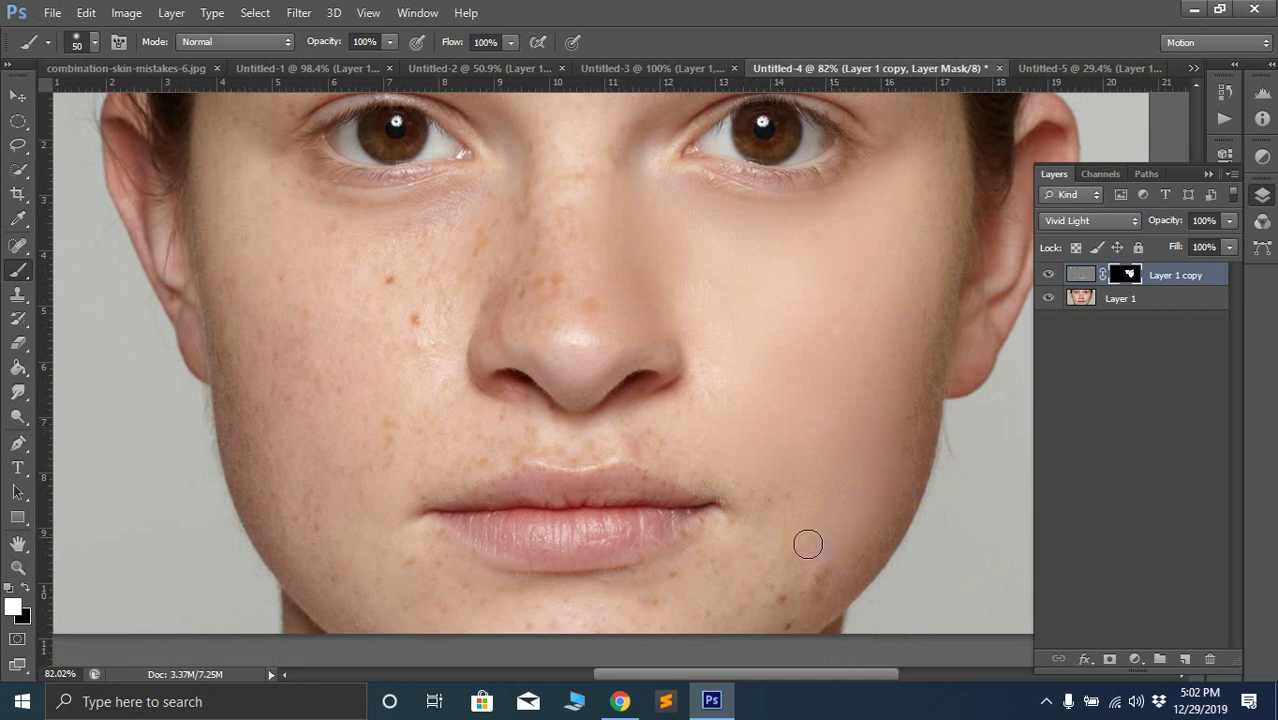
left_click_drag(770, 477, 583, 555)
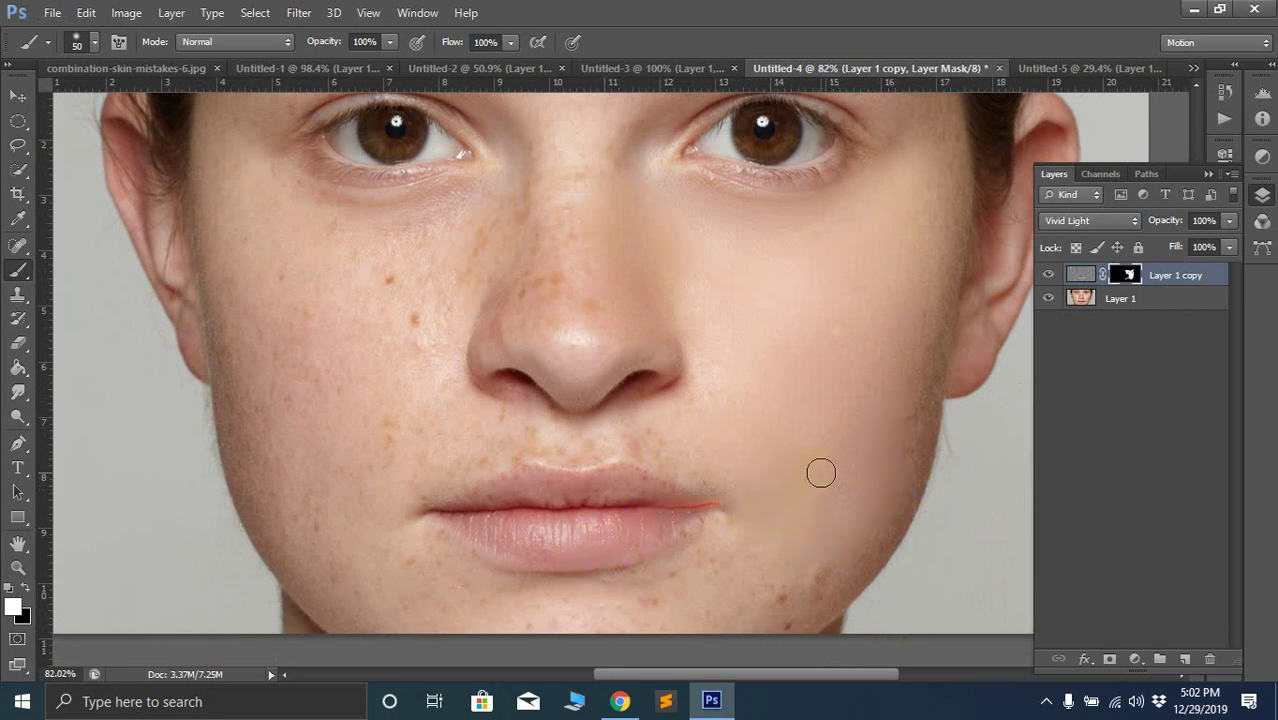
left_click(707, 513)
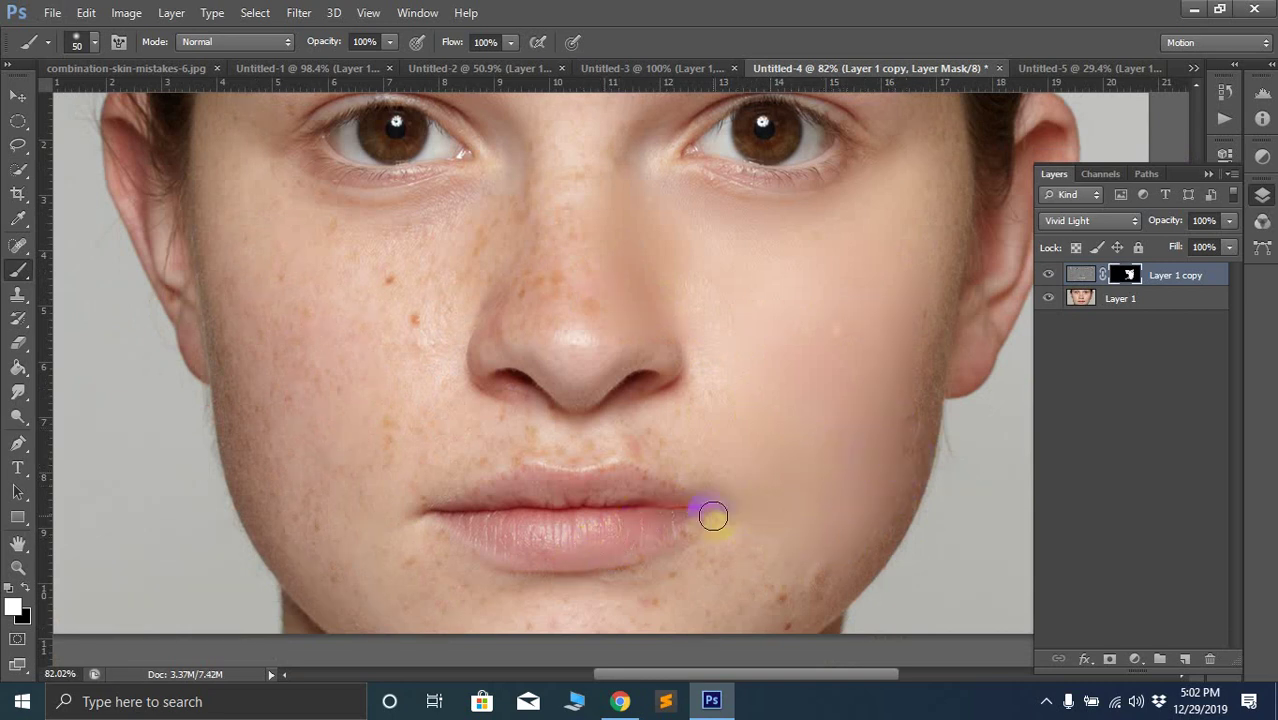
Paint white on the Layer 1 copy mask over the chin and jaw below the mouth corner on the viewer's right
scroll(628, 508, "down", 1)
left_click(251, 471)
left_click(22, 594)
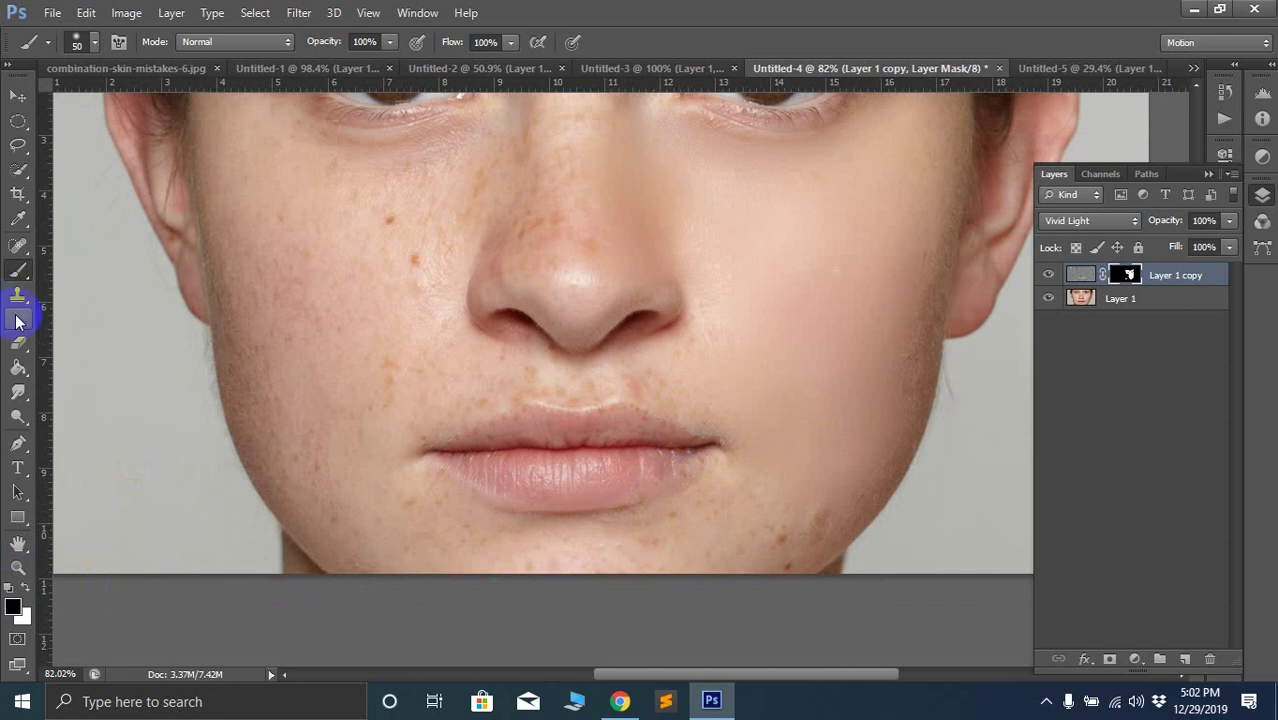
left_click(17, 609)
left_click(24, 591)
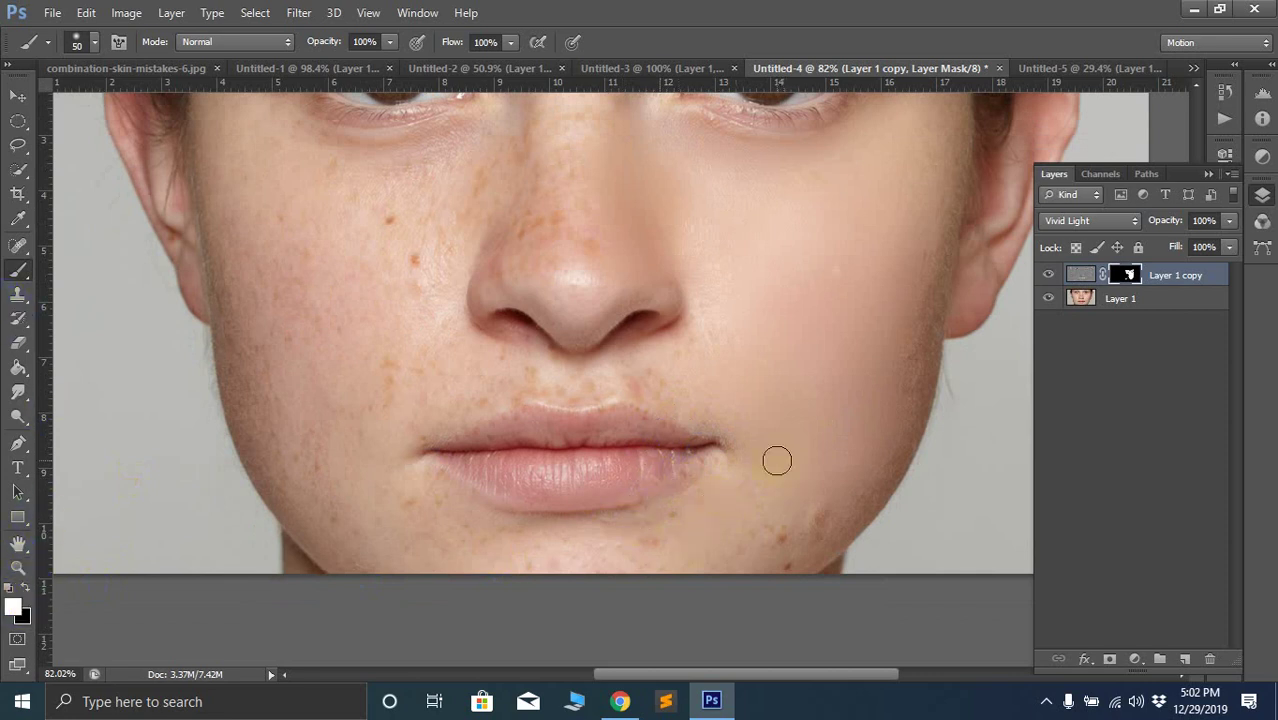
left_click_drag(829, 493, 826, 537)
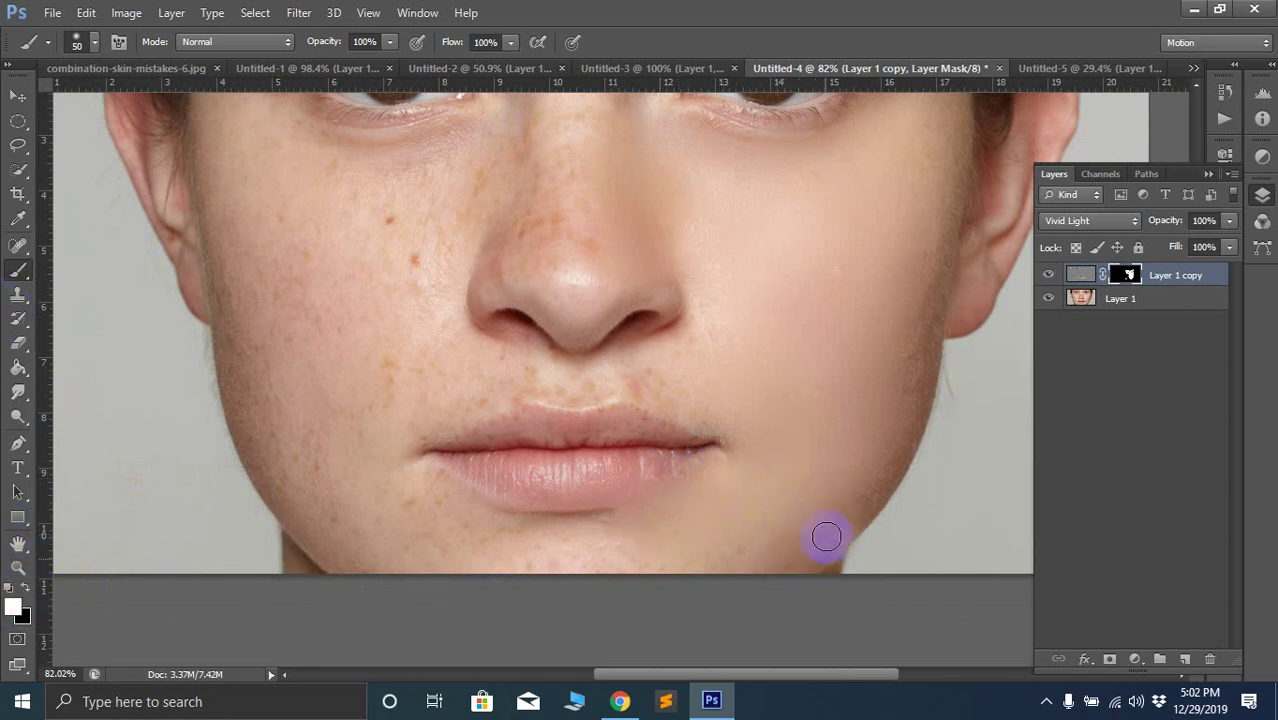
Set the foreground color to red and paint the mask over the freckled cheek on the viewer's left
left_click(17, 618)
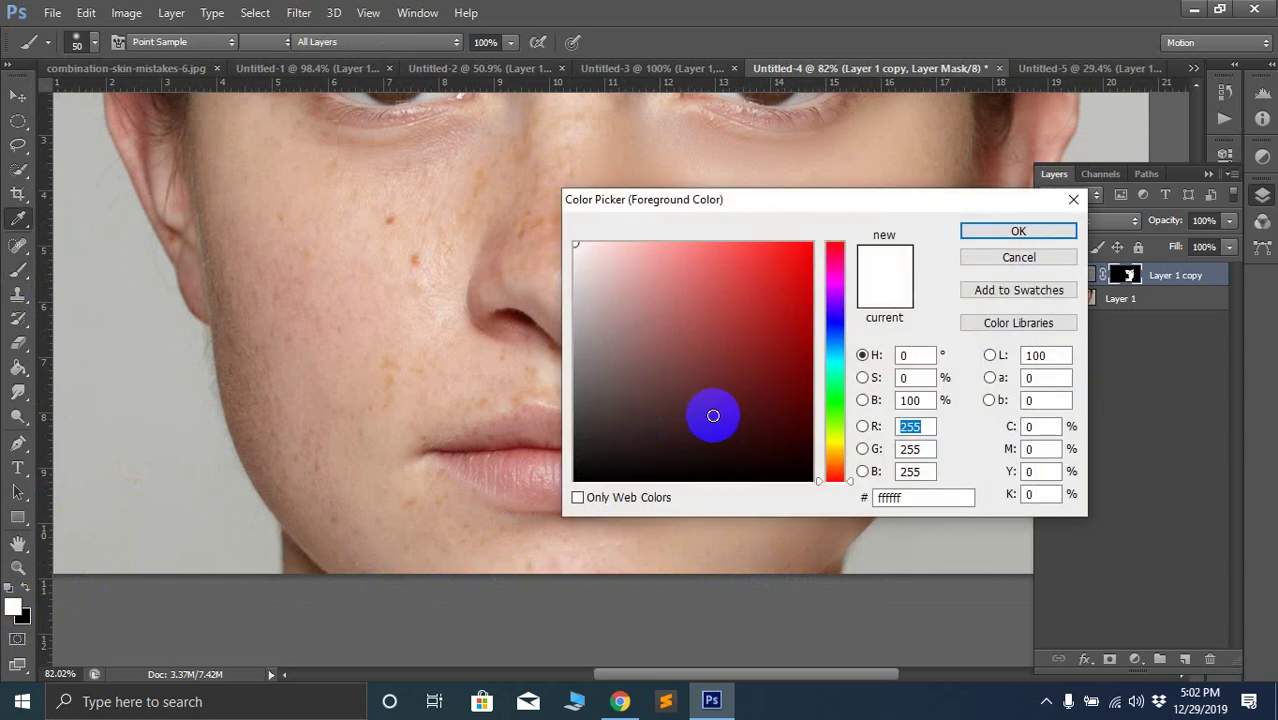
left_click(771, 287)
left_click(1018, 232)
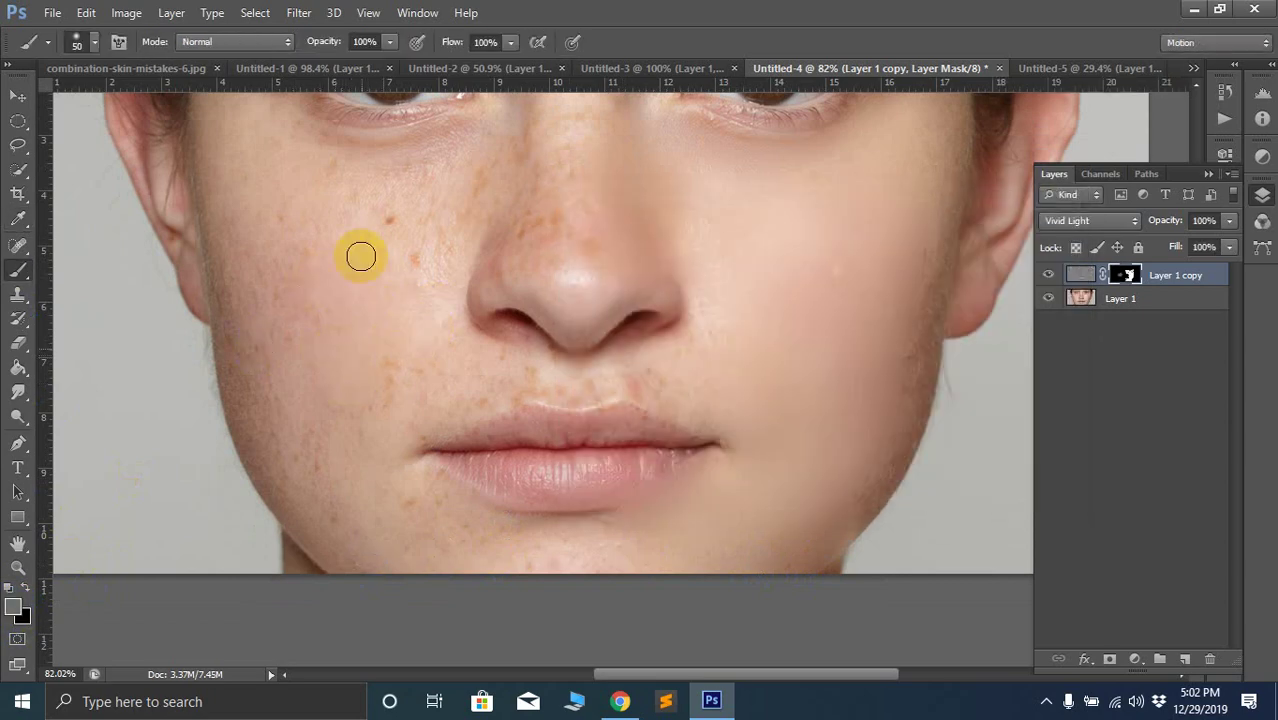
left_click(415, 260)
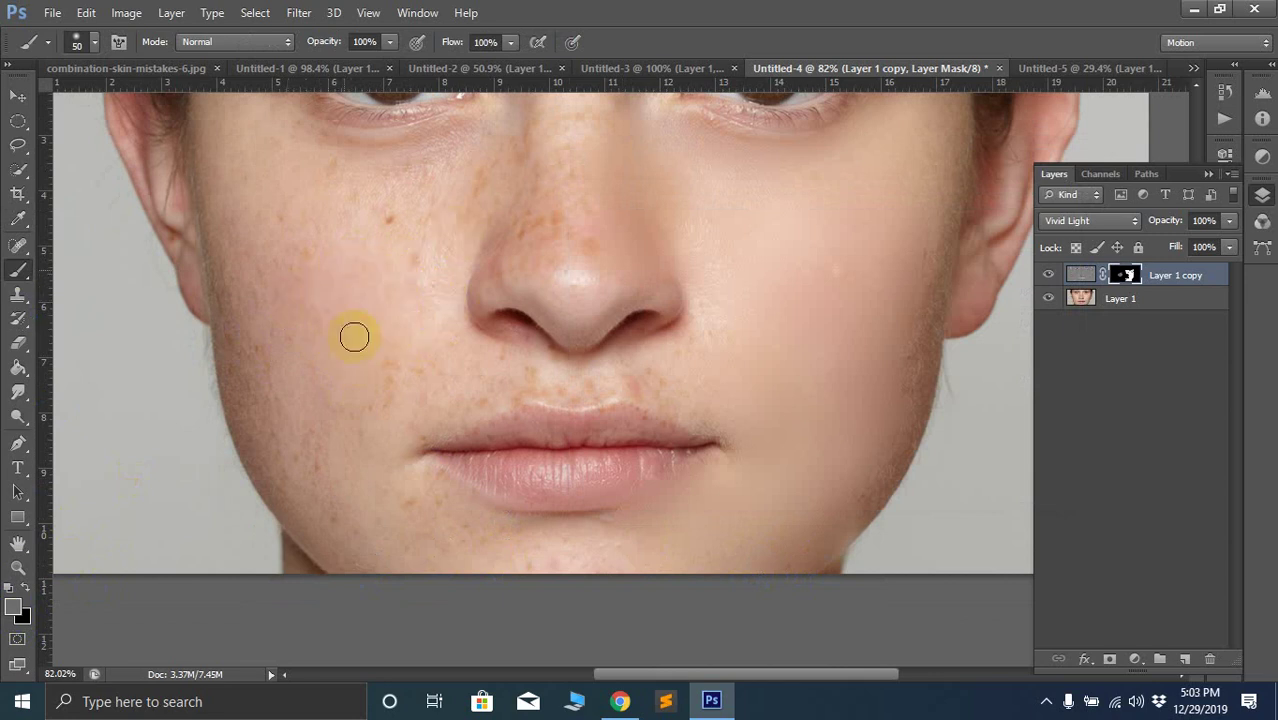
left_click(410, 295)
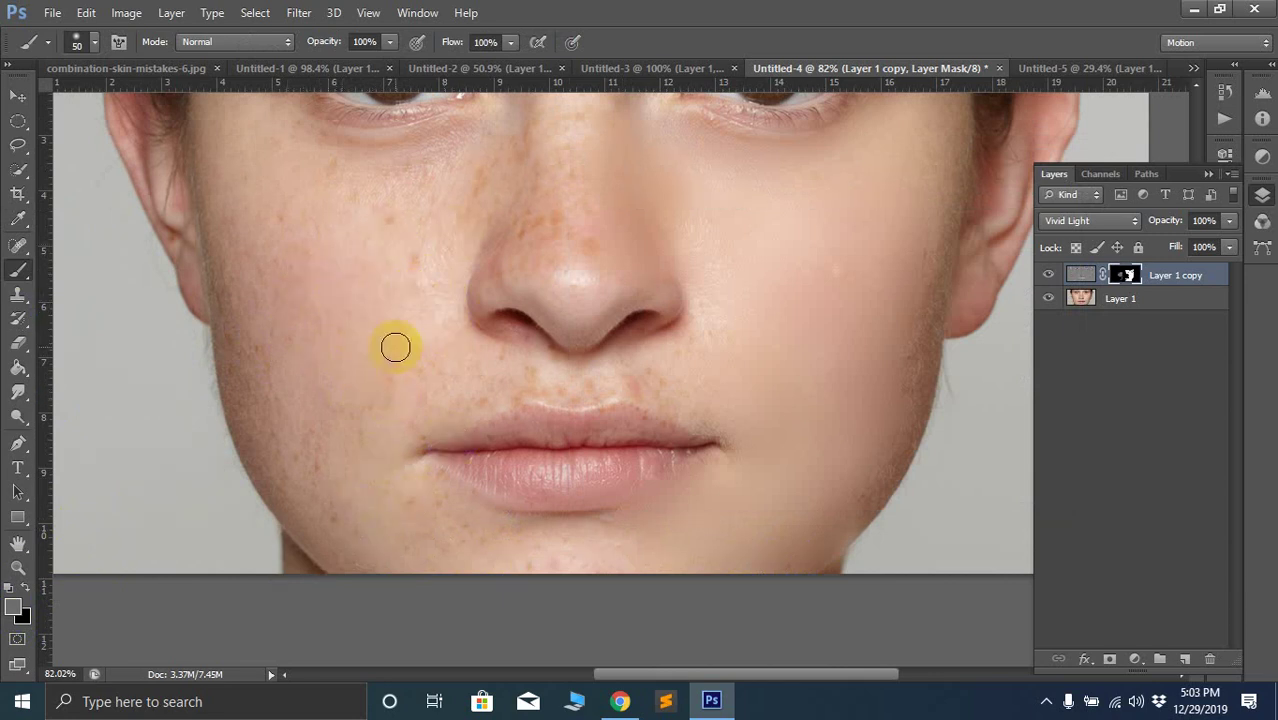
Set the background color to violet #9f08de and brush the mask over the nose and the cheek on the viewer's right
scroll(395, 347, "up", 3)
left_click(24, 618)
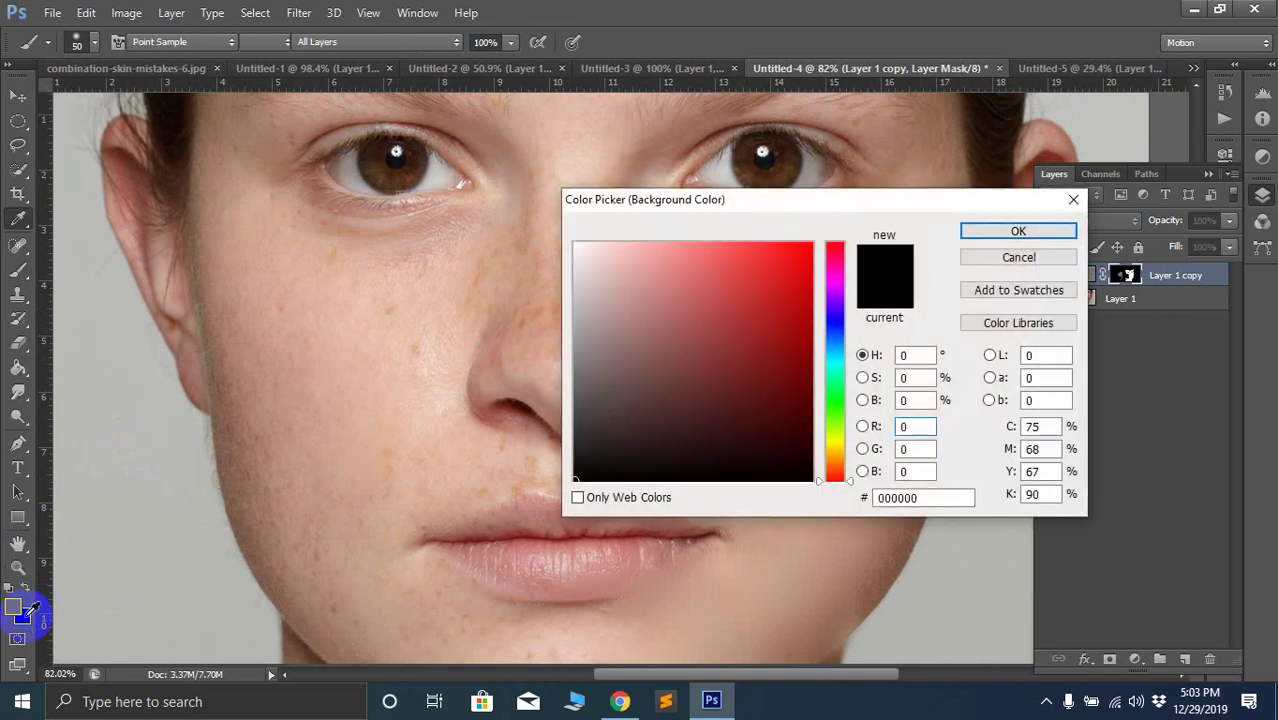
left_click(830, 293)
left_click(990, 231)
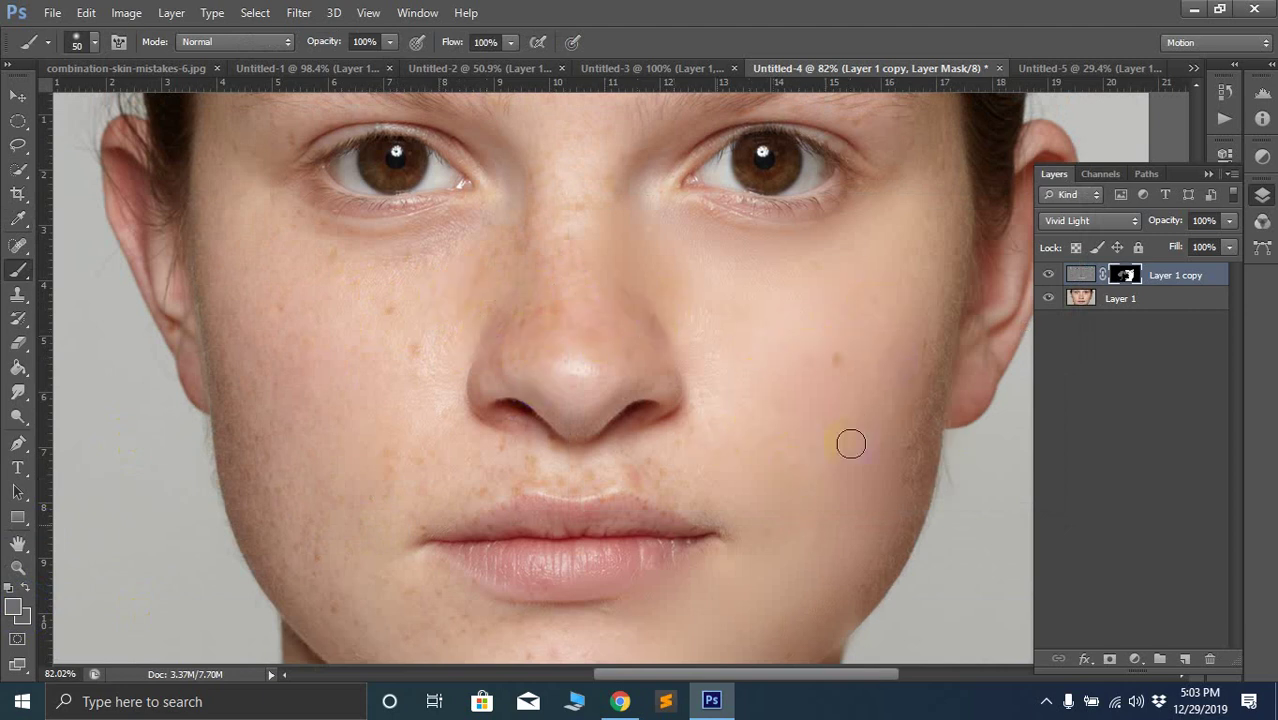
scroll(707, 570, "down", 3)
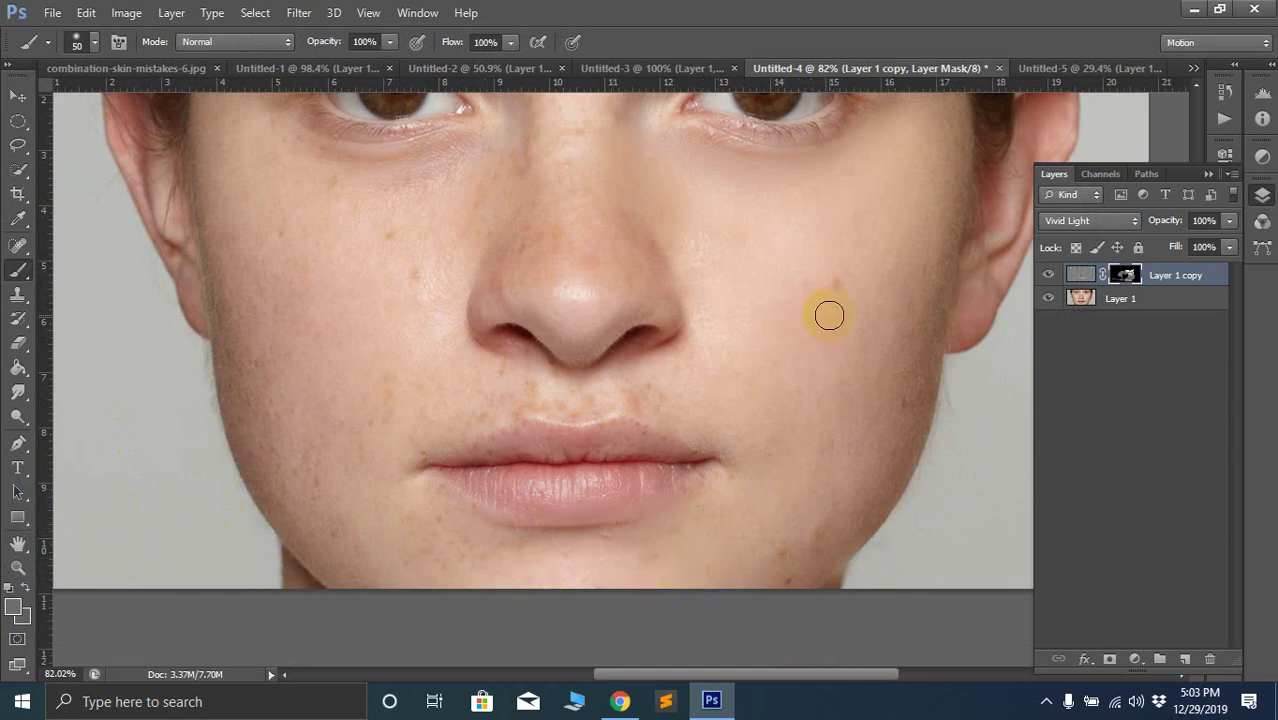
scroll(829, 316, "up", 3)
mouse_move(338, 514)
left_mouse_down()
mouse_move(269, 491)
mouse_move(55, 617)
left_mouse_up()
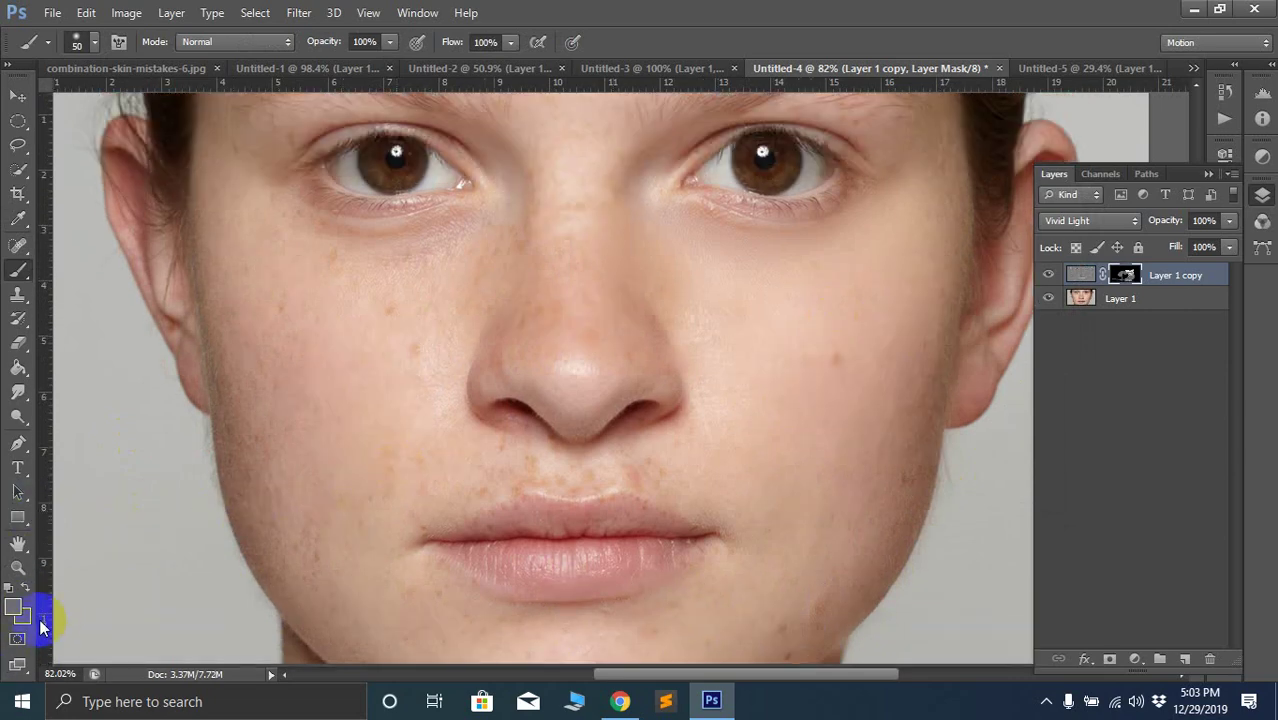
Set the foreground color to white #ffffff and change it again to black #000000
left_click(14, 607)
left_click_drag(673, 291, 518, 213)
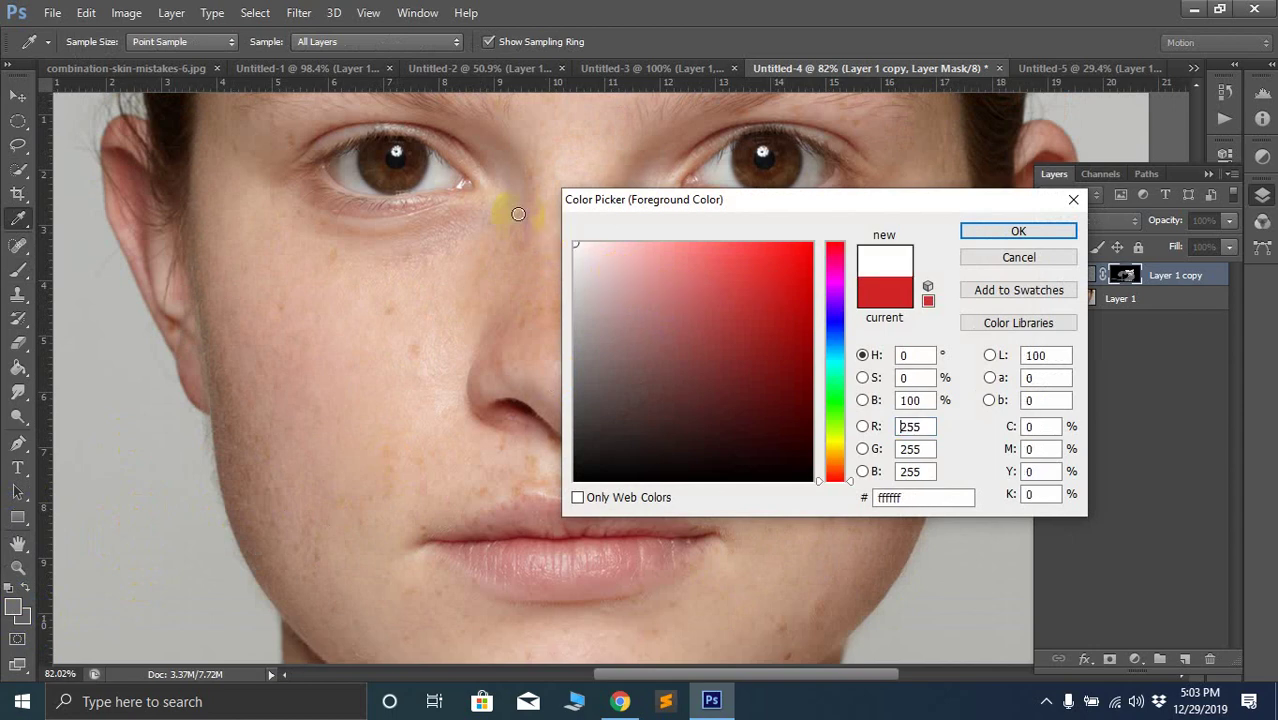
left_click(1010, 233)
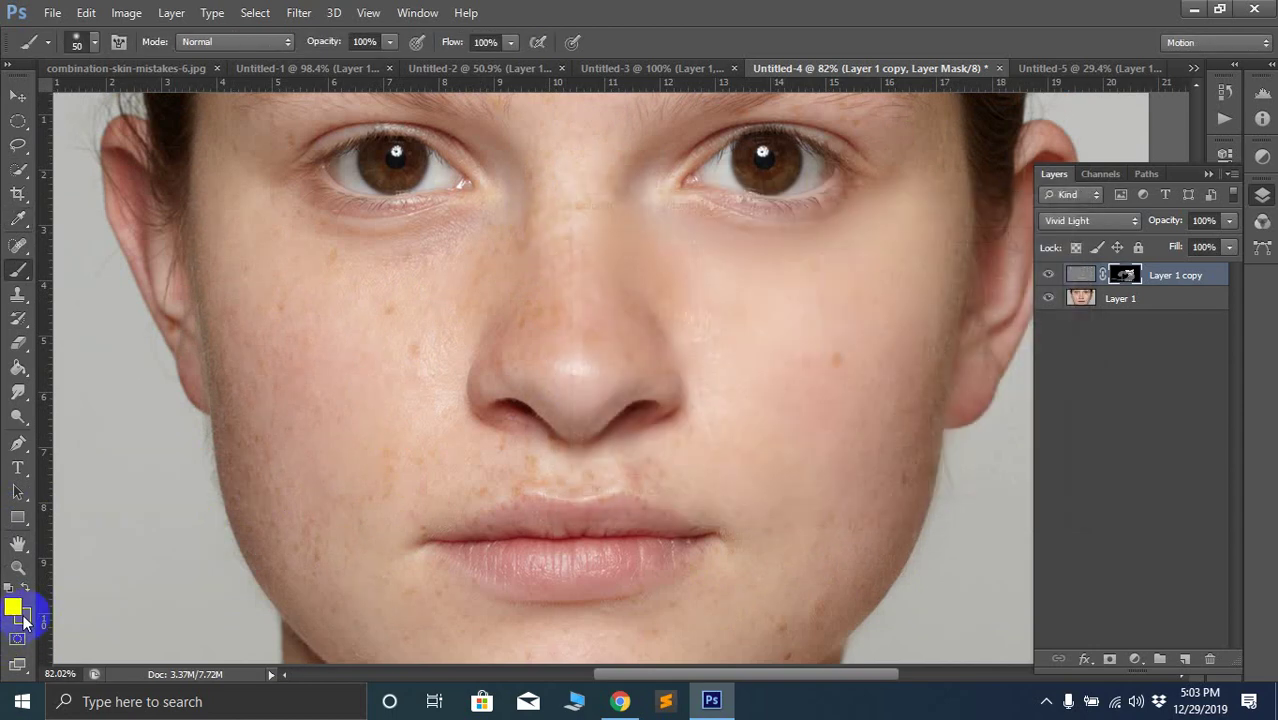
left_click(14, 608)
left_click_drag(776, 434, 807, 491)
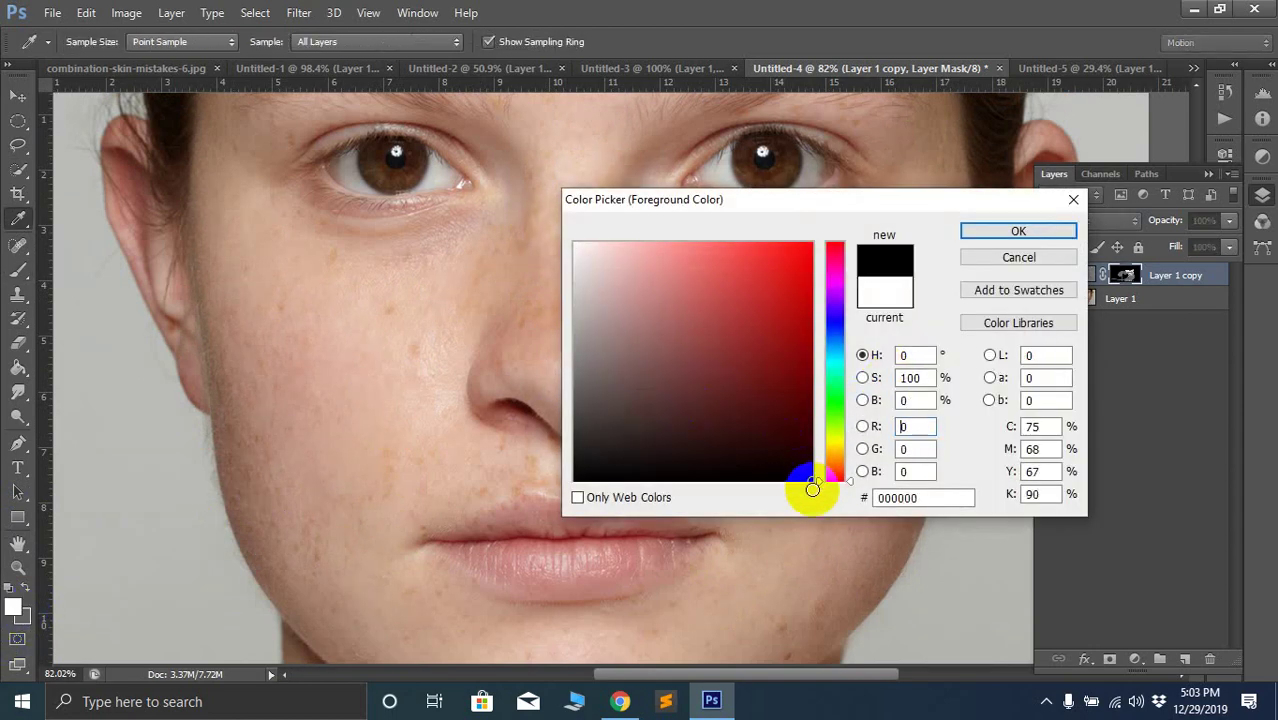
left_click(1035, 231)
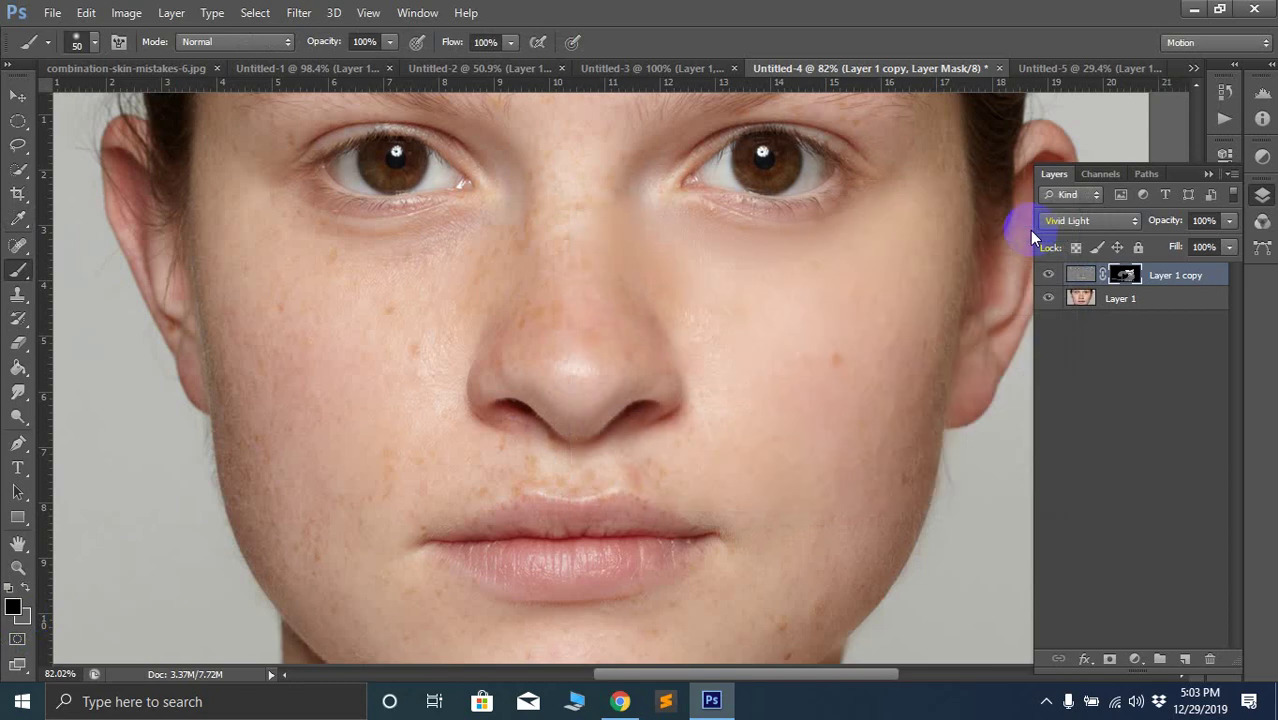
Set the foreground color to white and the background color to black for the Brush tool
left_click(15, 610)
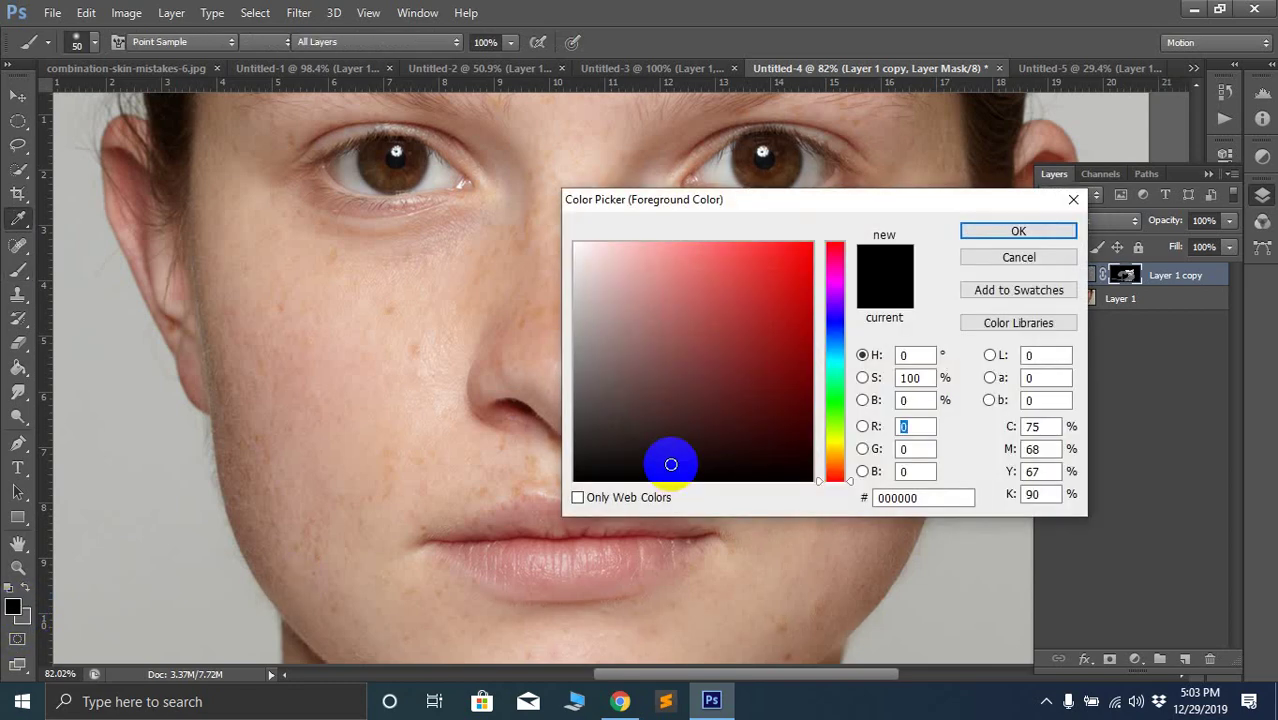
left_click(576, 244)
left_click(970, 235)
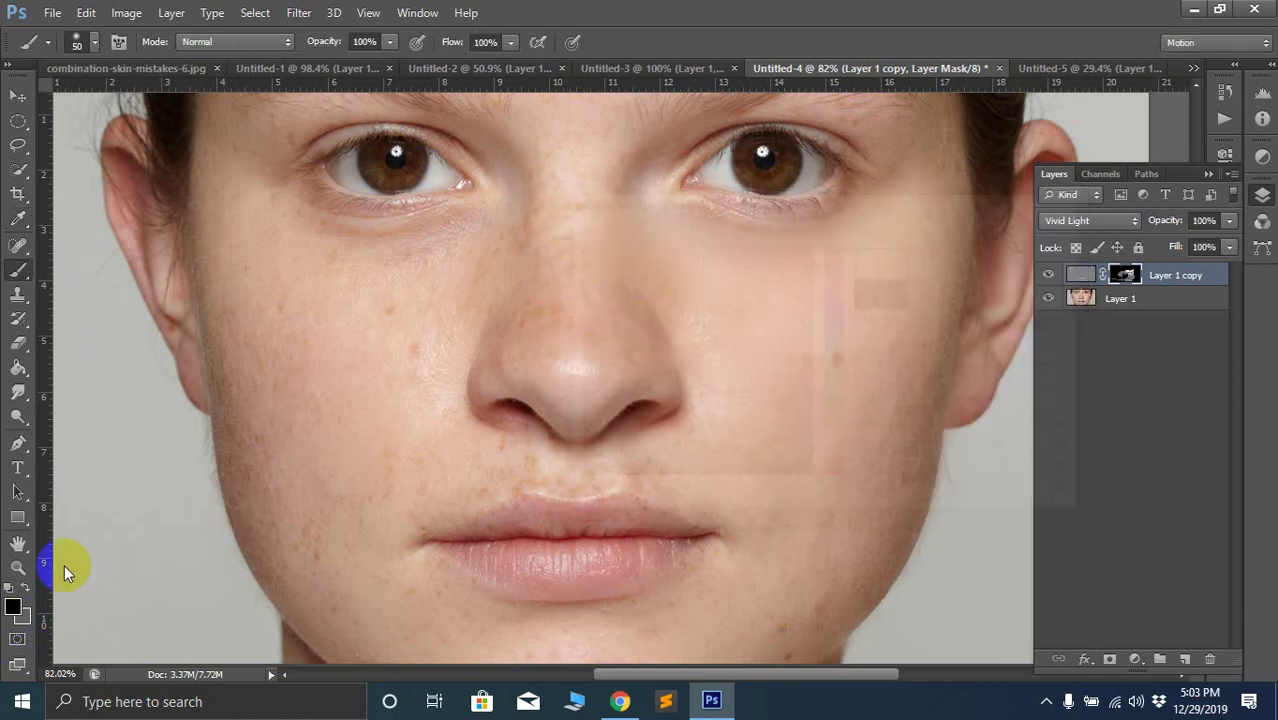
left_click(24, 622)
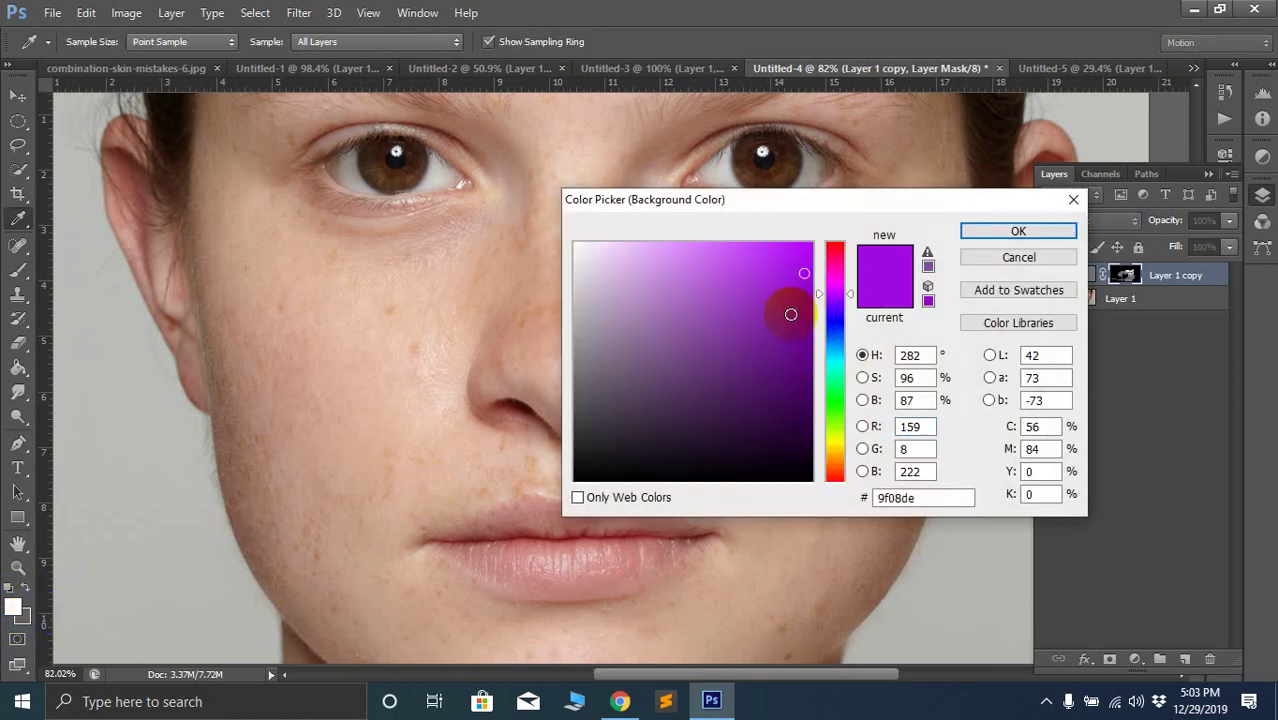
left_click_drag(800, 460, 813, 490)
left_click(1017, 232)
key("b")
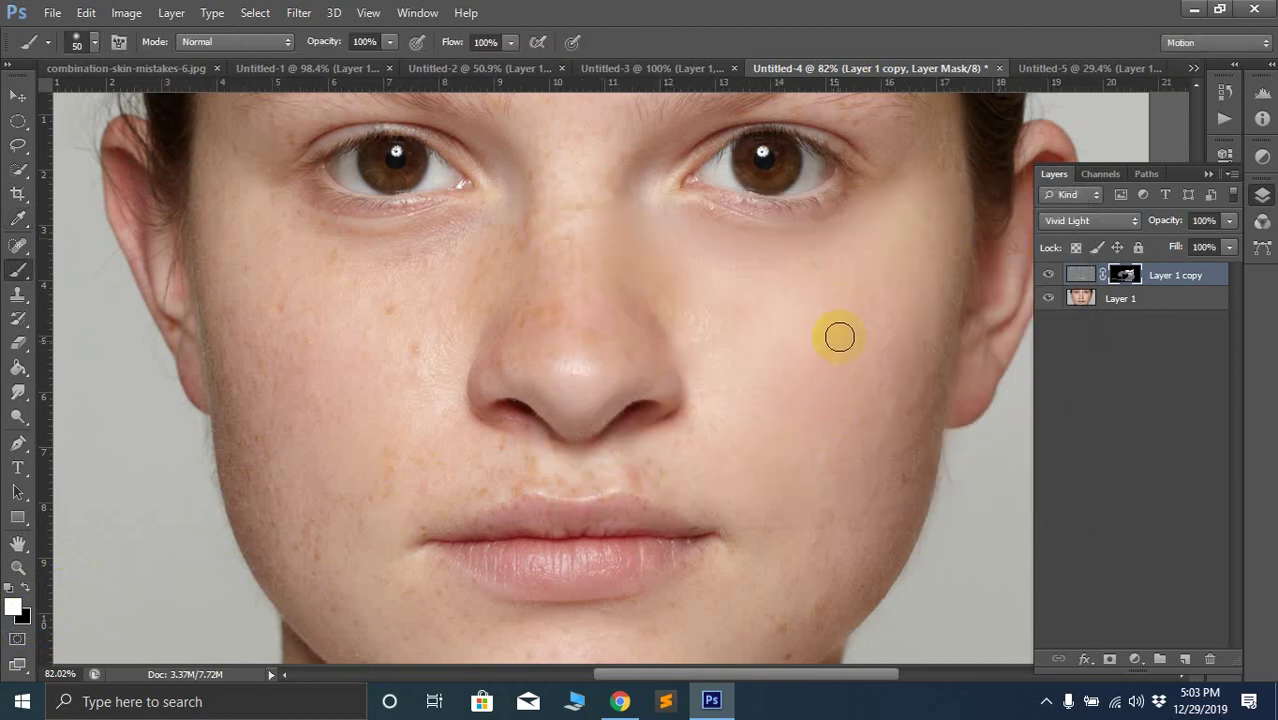
Paint white on the mask over the cheek on the viewer's right and along the opposite ear and jaw edge
mouse_move(839, 336)
left_mouse_down()
mouse_move(752, 392)
mouse_move(781, 334)
mouse_move(832, 346)
mouse_move(881, 324)
left_mouse_up()
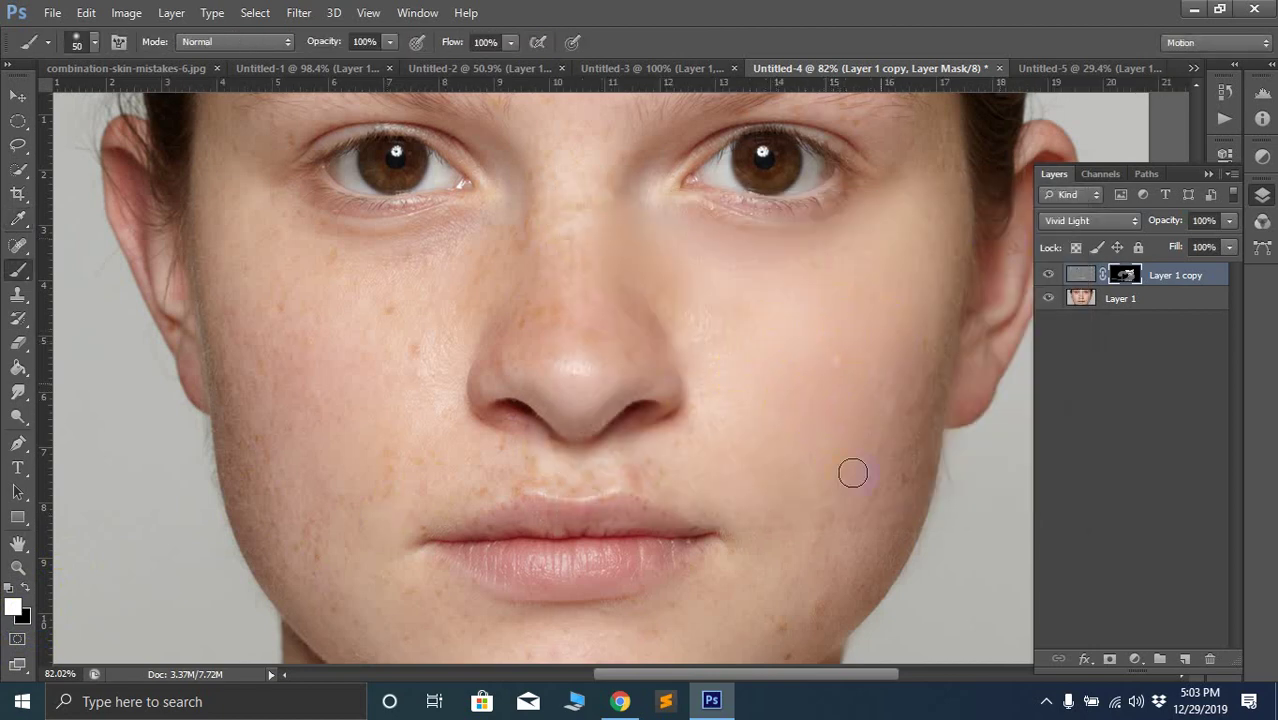
mouse_move(168, 330)
left_mouse_down()
mouse_move(192, 352)
mouse_move(184, 384)
mouse_move(100, 169)
mouse_move(122, 142)
mouse_move(252, 553)
left_mouse_up()
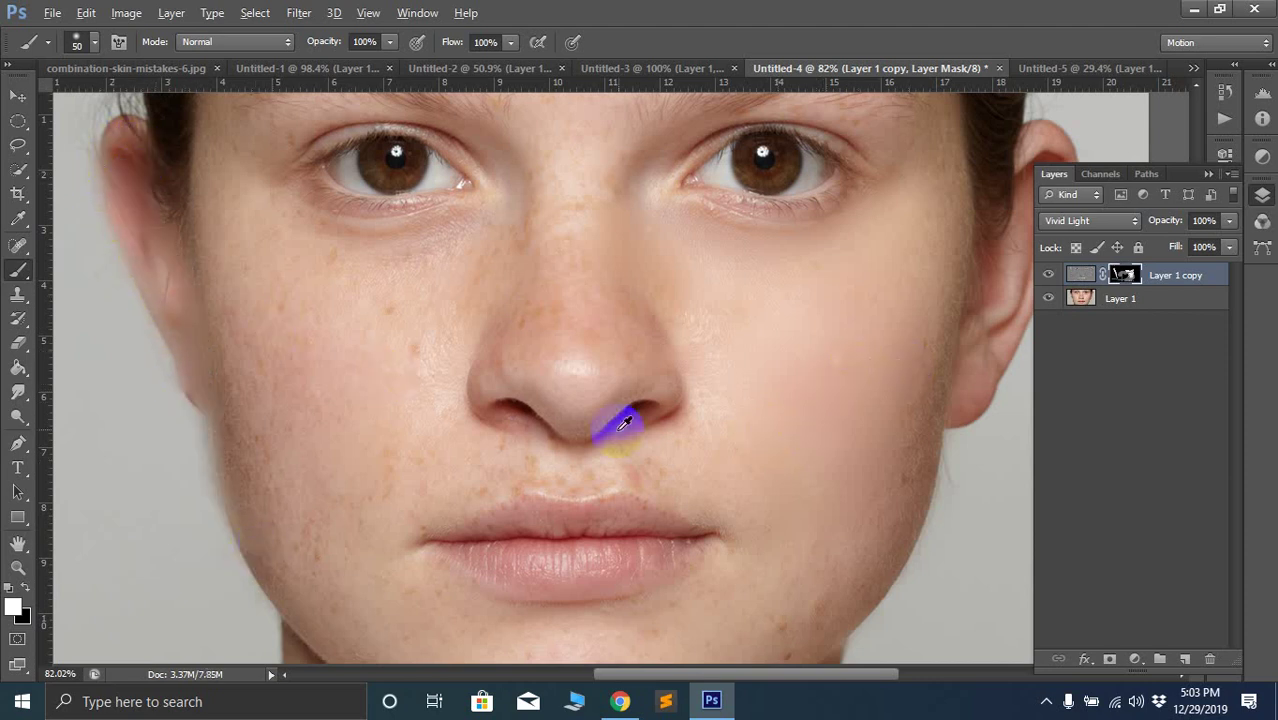
scroll(613, 442, "down", 4)
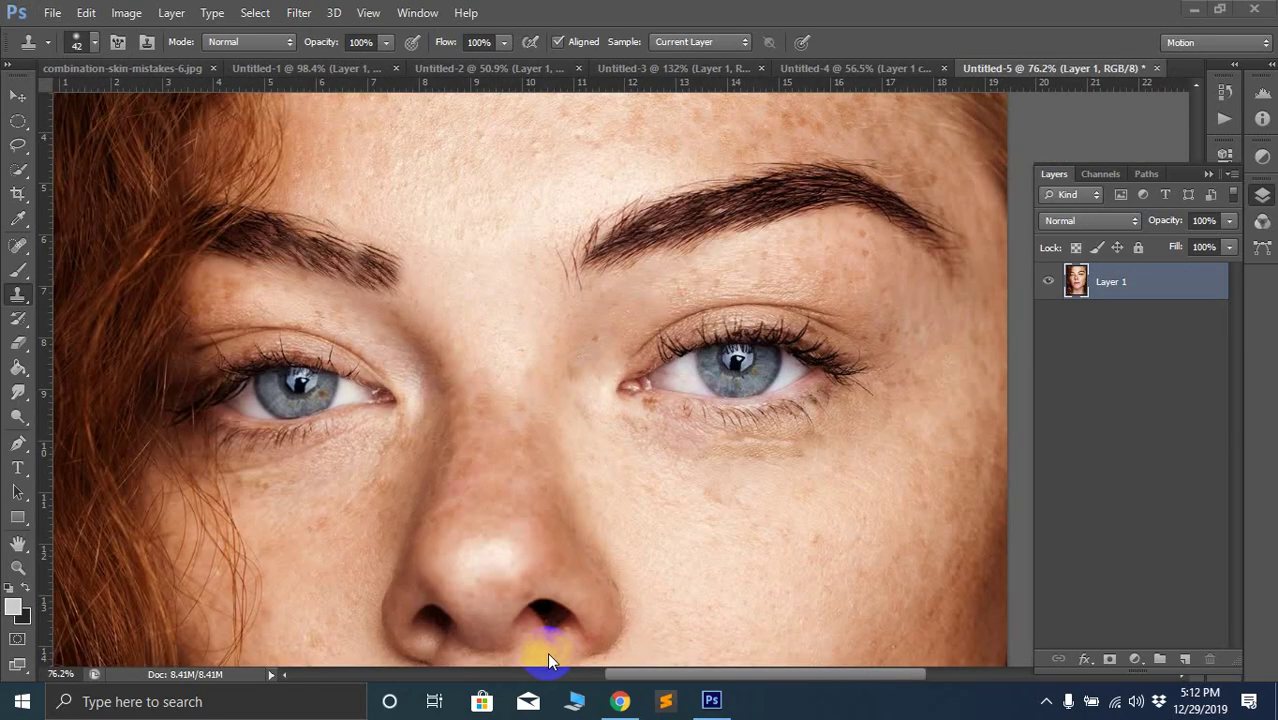
With the Clone Stamp tool in Untitled-5, clone clean skin over the freckles on the cheek on the viewer's right
scroll(556, 630, "down", 1)
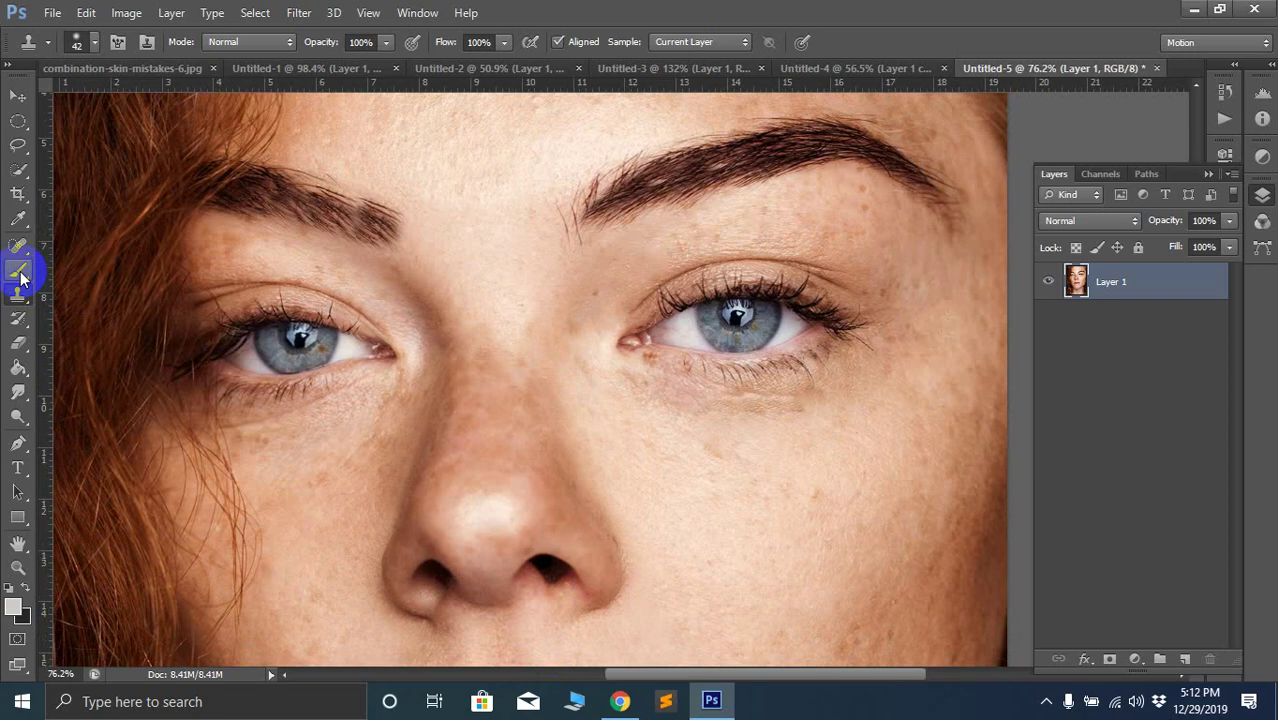
left_click(20, 273)
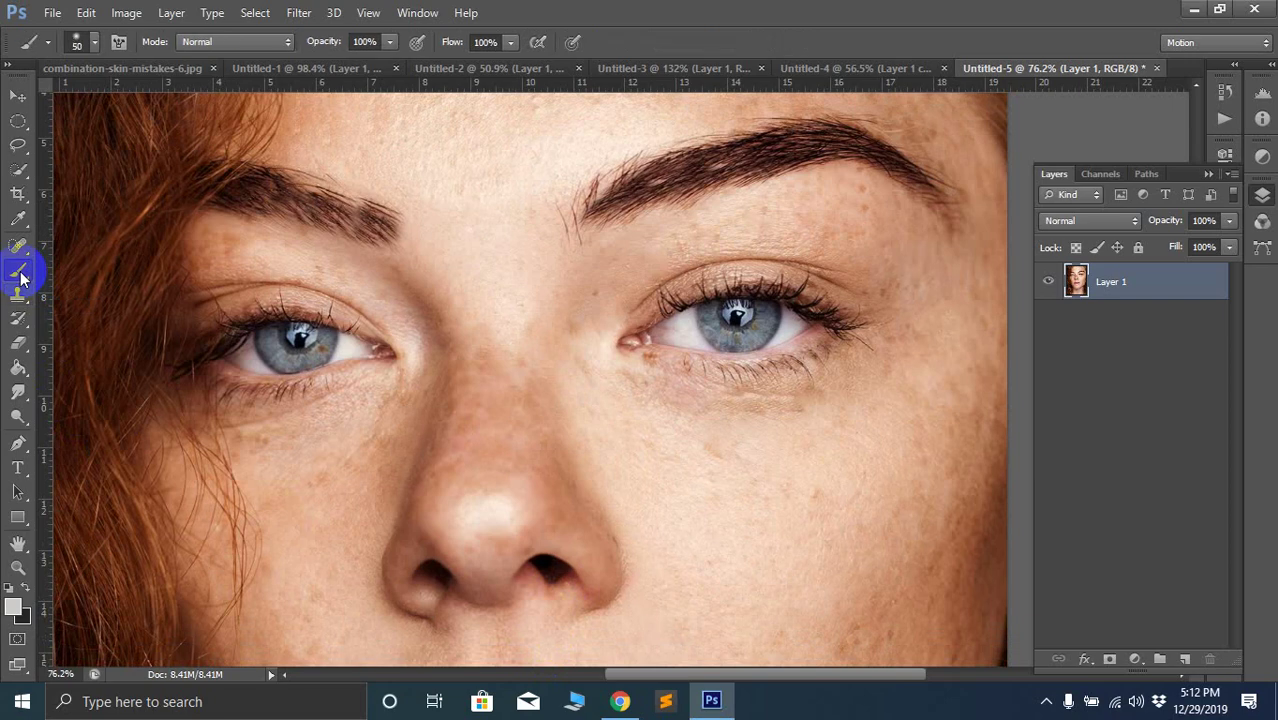
left_click(21, 302)
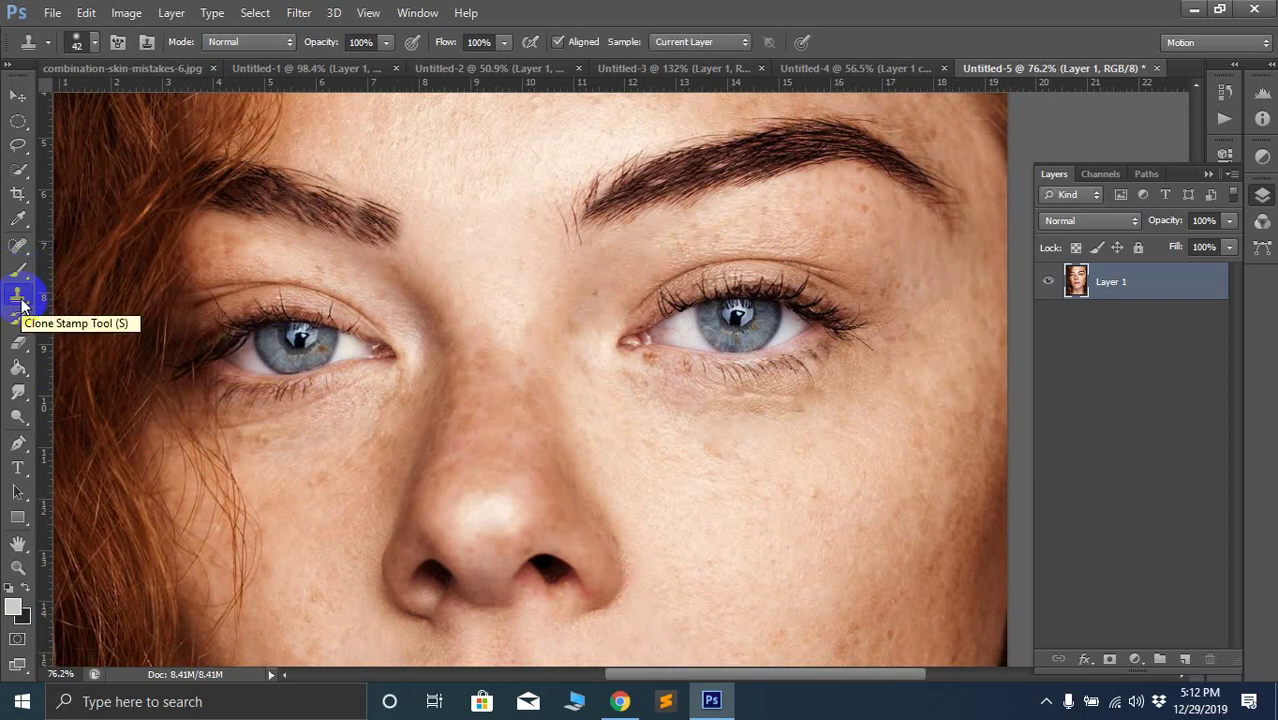
key("ctrl+minus")
scroll(428, 399, "down", 3)
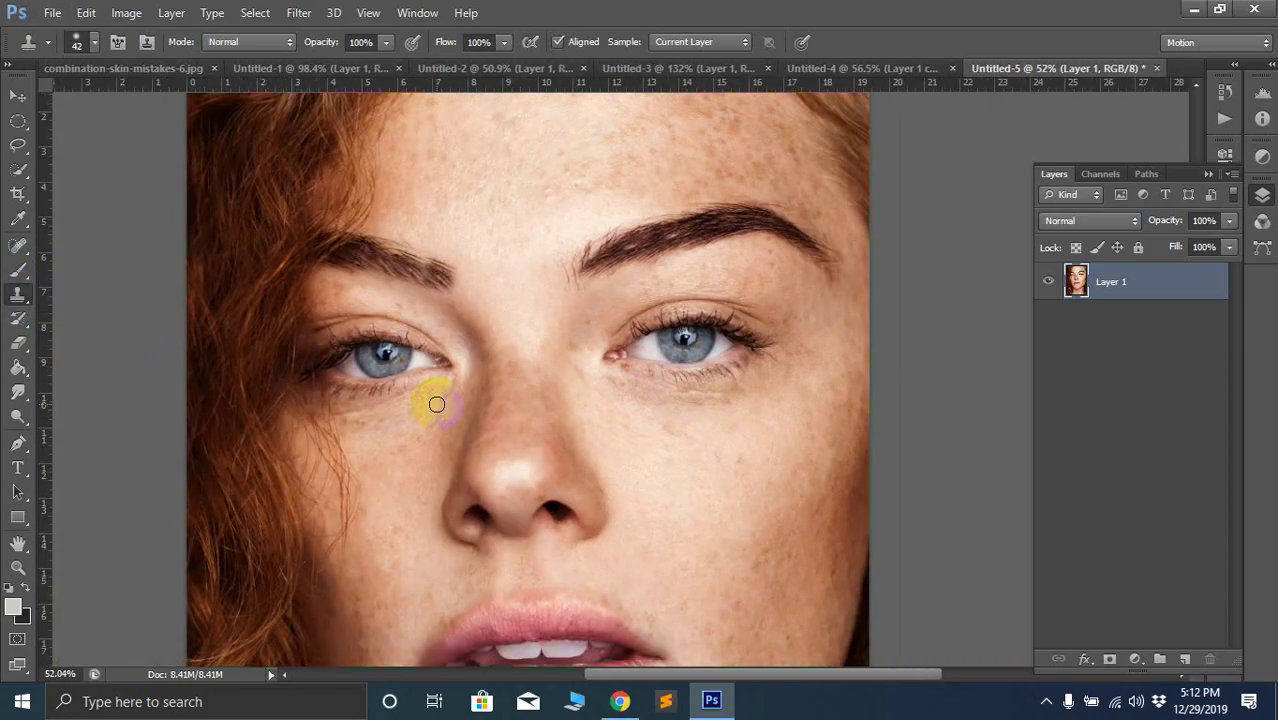
scroll(516, 294, "up", 2)
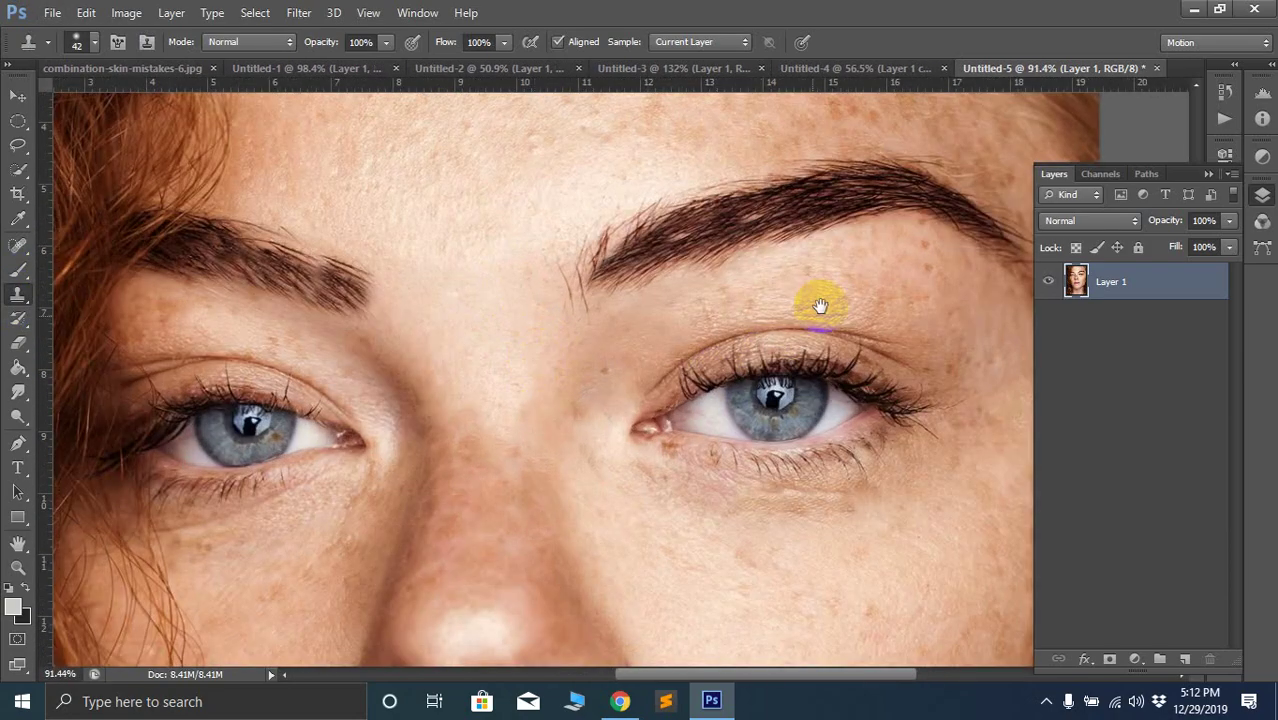
scroll(819, 300, "up", 1)
left_click_drag(819, 300, 542, 120)
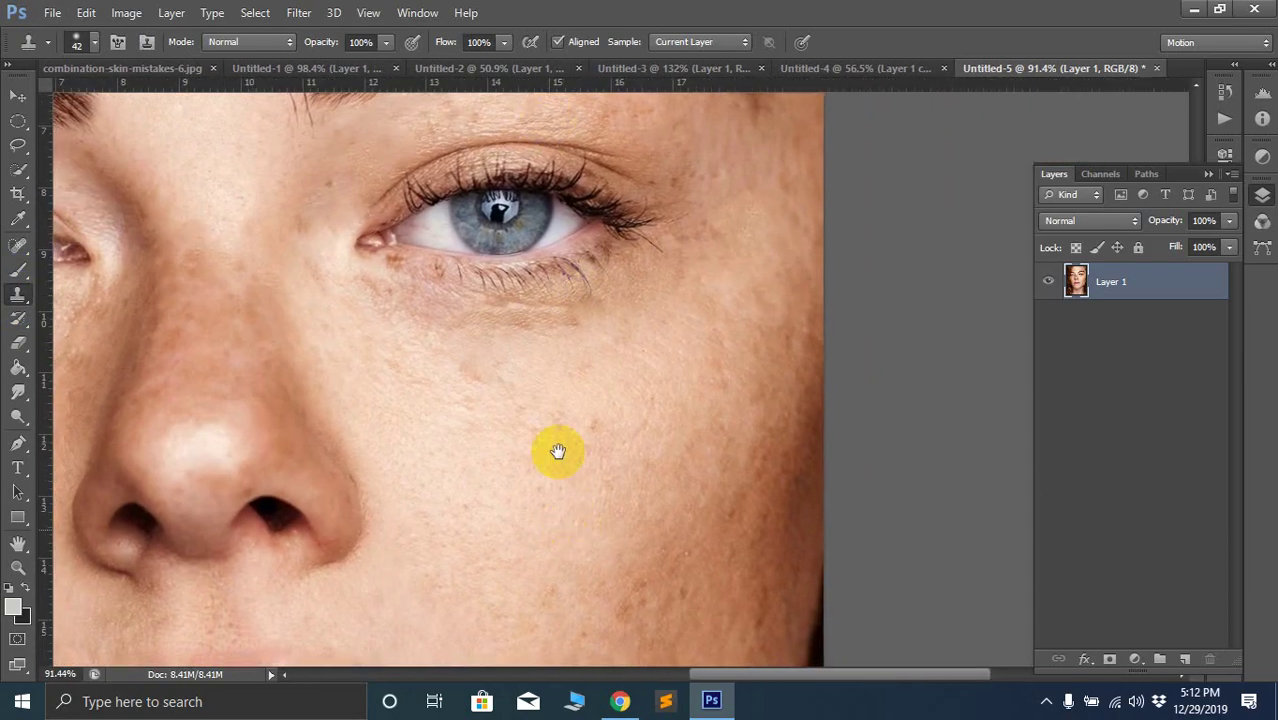
mouse_move(559, 448)
left_mouse_down()
mouse_move(593, 325)
mouse_move(571, 374)
left_mouse_up()
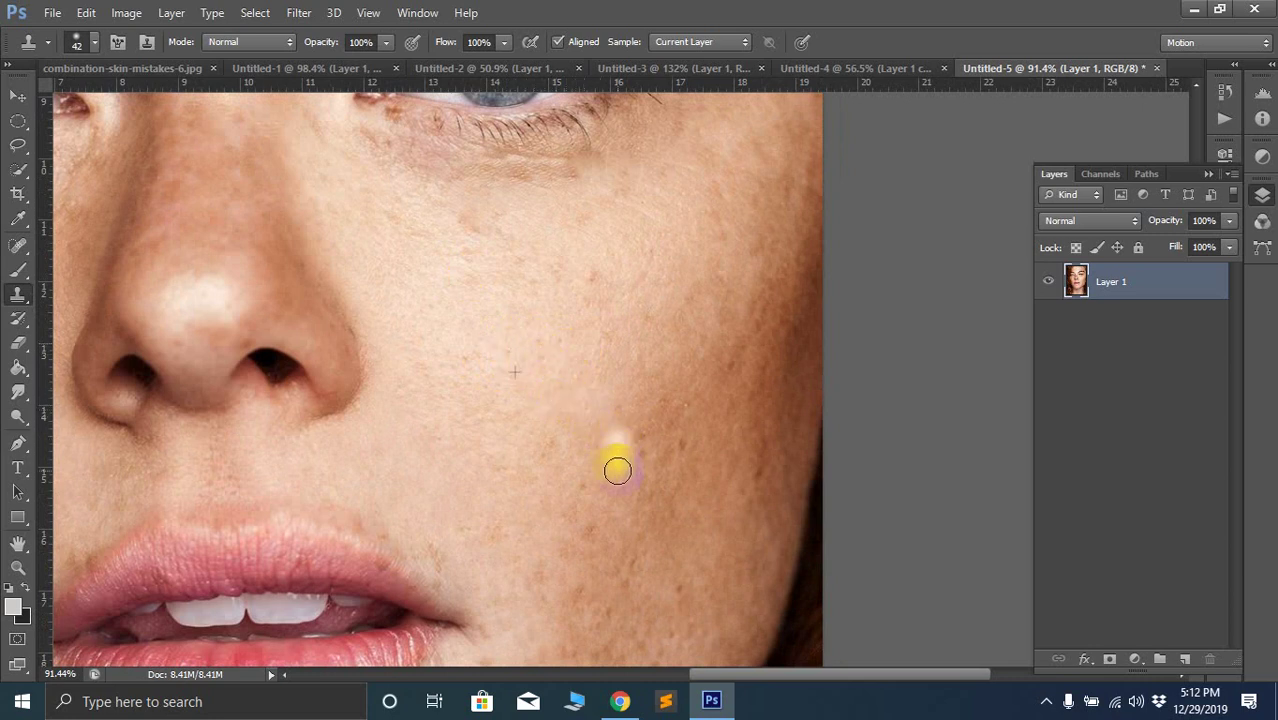
mouse_move(617, 470)
left_mouse_down()
mouse_move(671, 415)
mouse_move(625, 497)
mouse_move(659, 518)
mouse_move(685, 452)
mouse_move(627, 531)
mouse_move(606, 474)
mouse_move(630, 425)
mouse_move(628, 441)
mouse_move(585, 448)
mouse_move(639, 417)
mouse_move(603, 407)
mouse_move(625, 354)
mouse_move(602, 383)
mouse_move(659, 445)
mouse_move(692, 393)
mouse_move(685, 452)
mouse_move(689, 430)
mouse_move(661, 423)
mouse_move(589, 453)
mouse_move(579, 480)
mouse_move(533, 449)
mouse_move(548, 417)
mouse_move(527, 365)
mouse_move(562, 368)
mouse_move(555, 330)
mouse_move(540, 324)
mouse_move(602, 290)
mouse_move(609, 317)
mouse_move(589, 370)
mouse_move(584, 317)
mouse_move(570, 368)
mouse_move(546, 308)
mouse_move(545, 297)
mouse_move(647, 413)
mouse_move(564, 428)
mouse_move(556, 369)
left_mouse_up()
Clone clean forehead skin over the freckles above the eyebrow on the viewer's right
left_click_drag(331, 229, 685, 591)
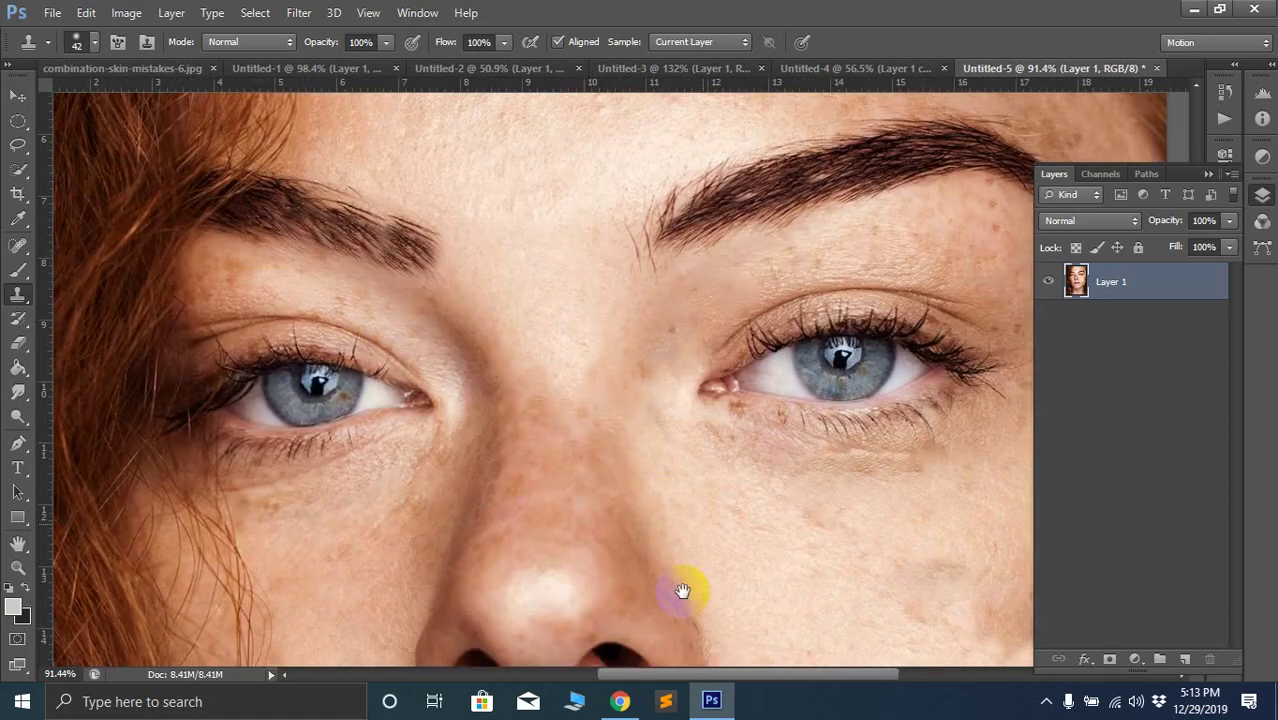
scroll(550, 355, "up", 2)
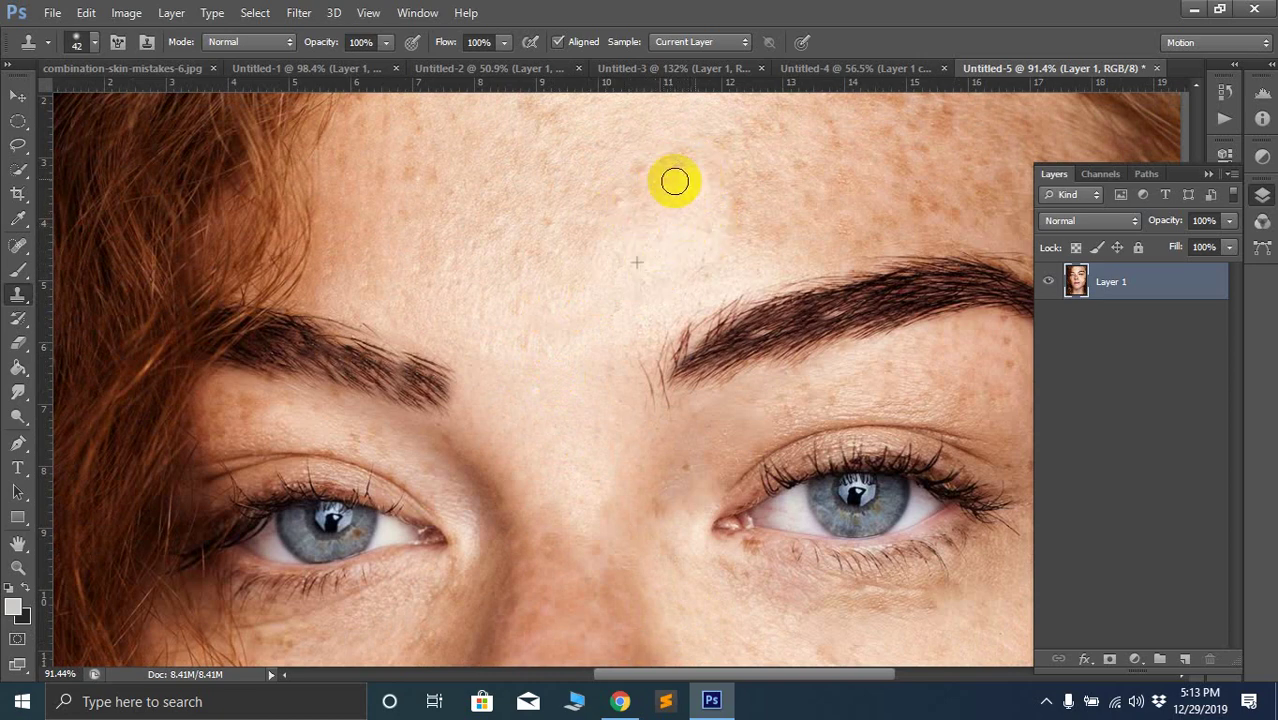
left_click_drag(668, 165, 673, 168)
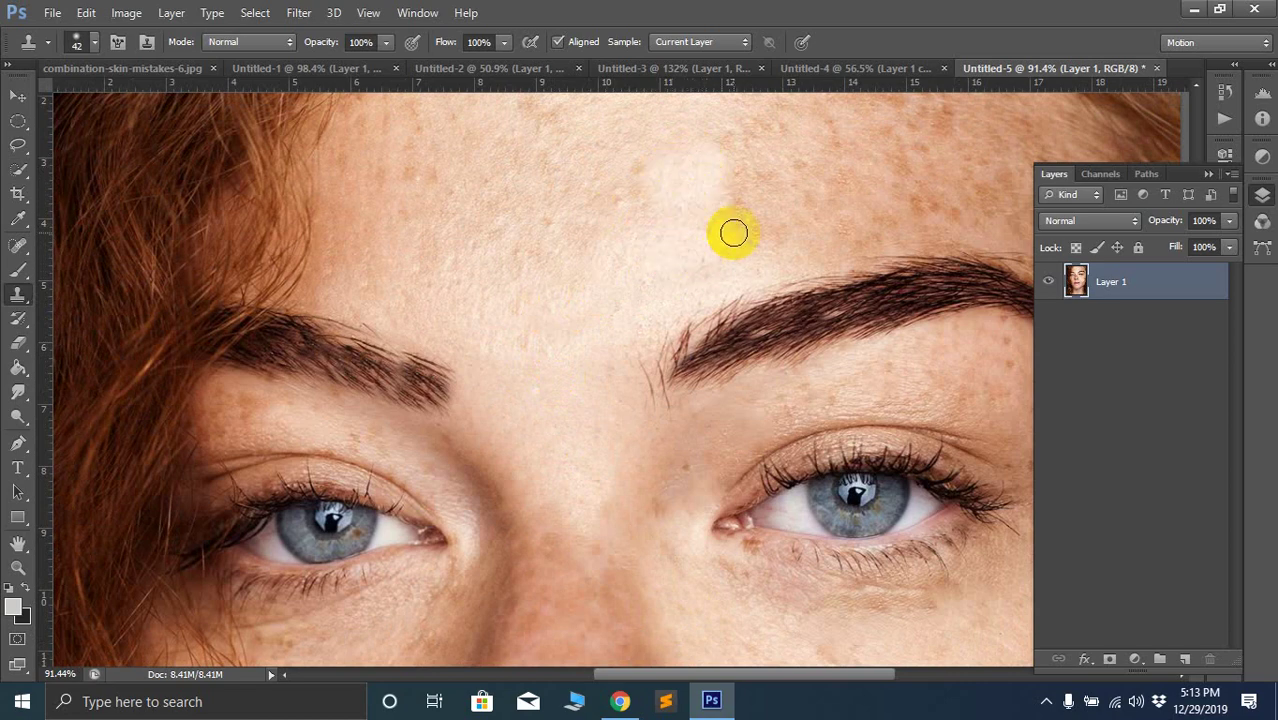
left_click_drag(773, 227, 759, 200)
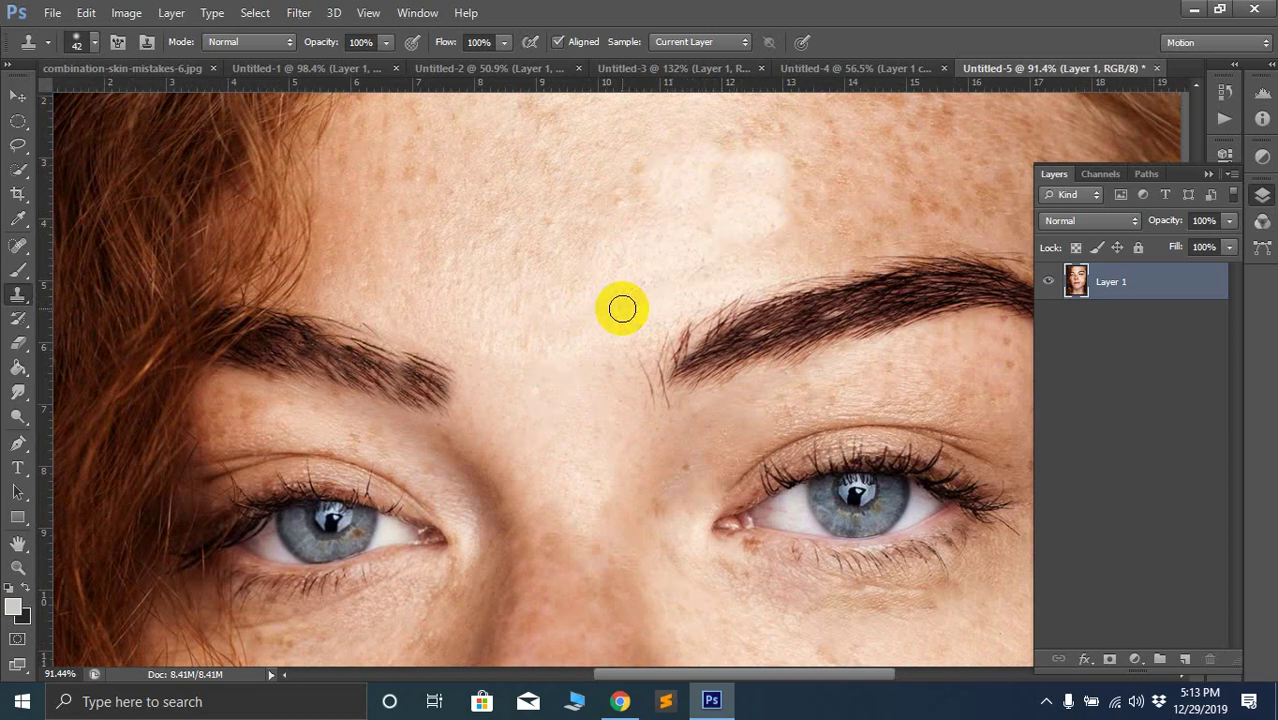
Clone dark brow hairs over the light gaps in the eyebrow on the viewer's right
left_click_drag(831, 323, 622, 320)
left_click_drag(813, 337, 551, 320)
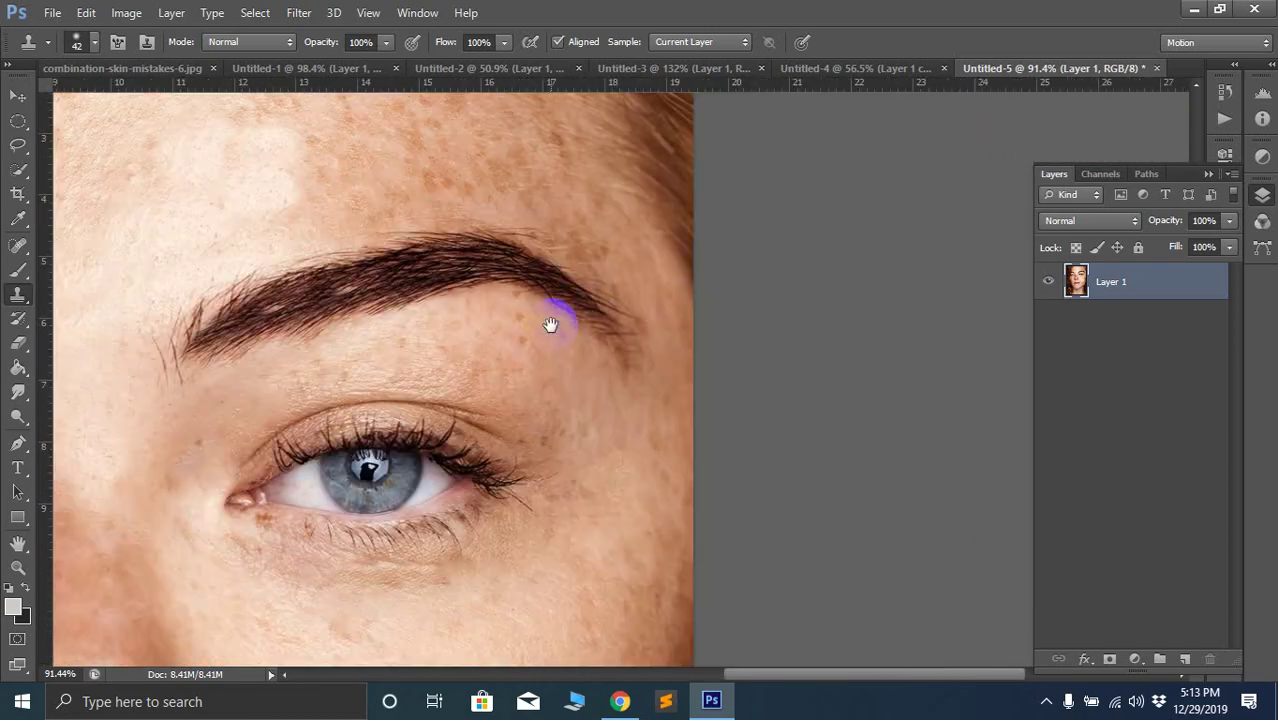
left_click_drag(421, 298, 576, 322)
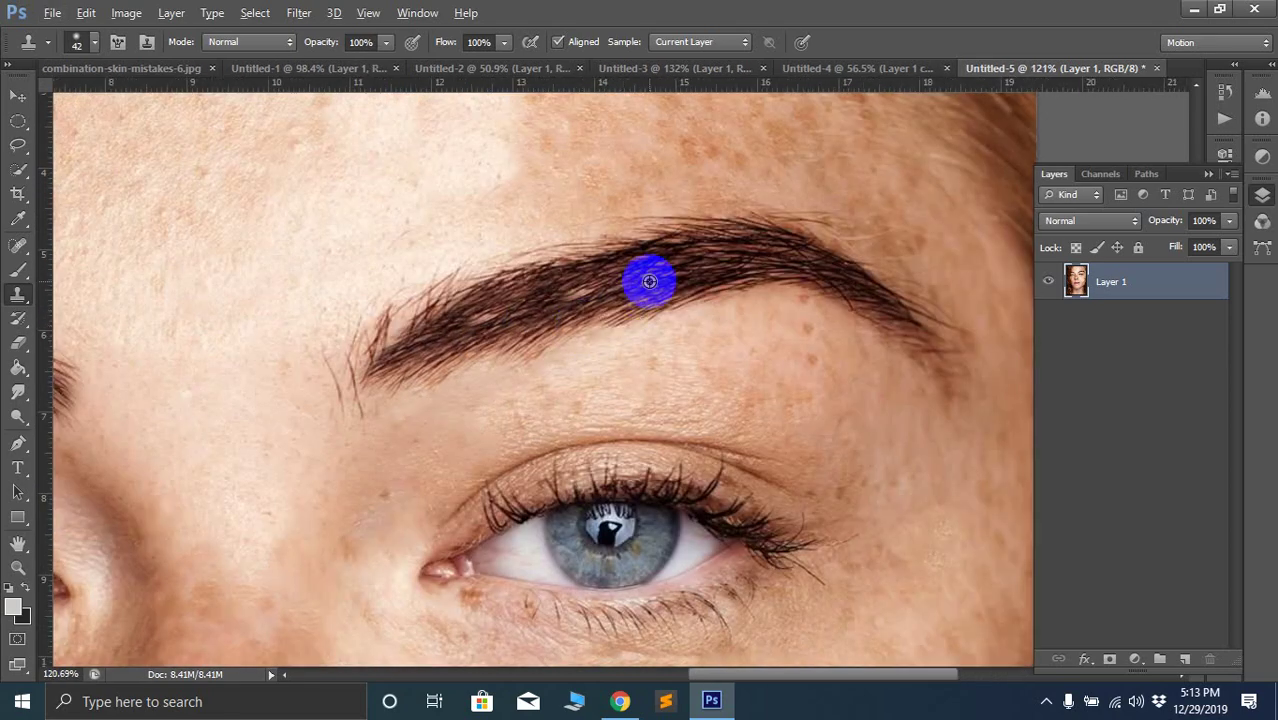
mouse_move(663, 275)
left_mouse_down()
mouse_move(458, 321)
mouse_move(592, 294)
mouse_move(589, 283)
mouse_move(542, 322)
left_mouse_up()
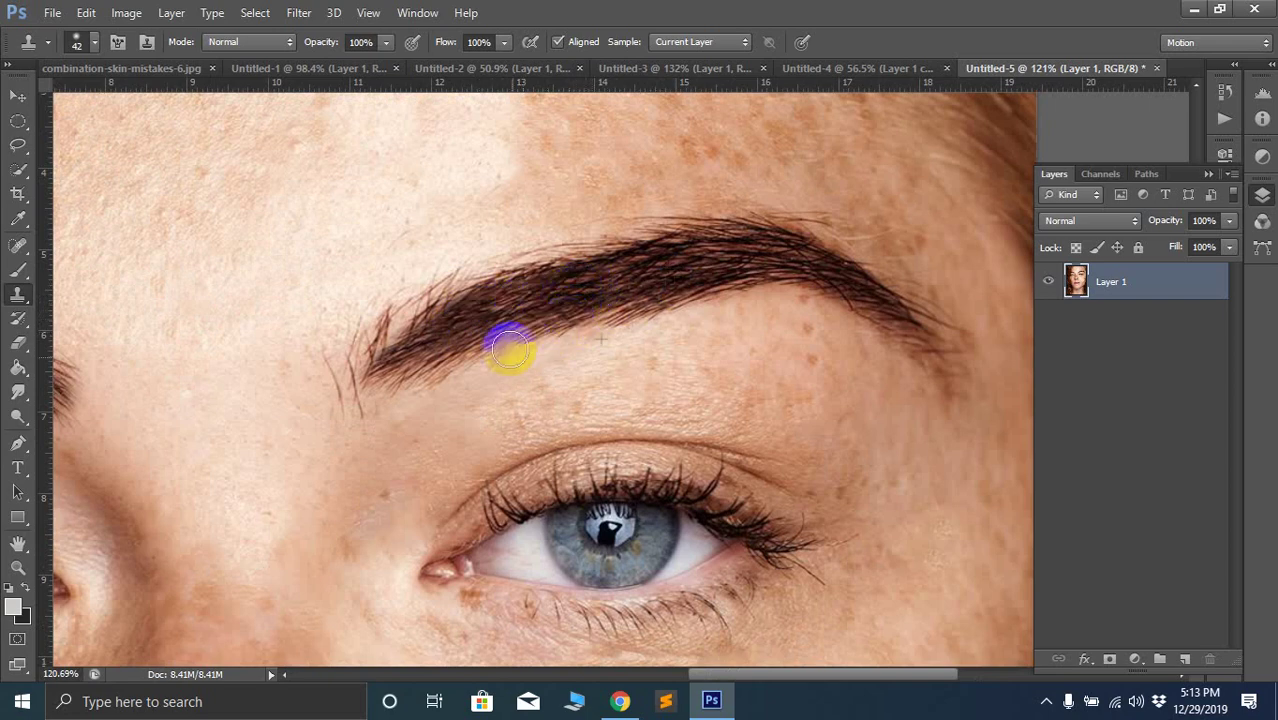
Clone a copy of the eyebrow on the viewer's right, shifted toward the middle of the forehead
mouse_move(655, 320)
left_mouse_down()
mouse_move(622, 338)
mouse_move(729, 307)
mouse_move(666, 317)
mouse_move(871, 307)
mouse_move(922, 344)
left_mouse_up()
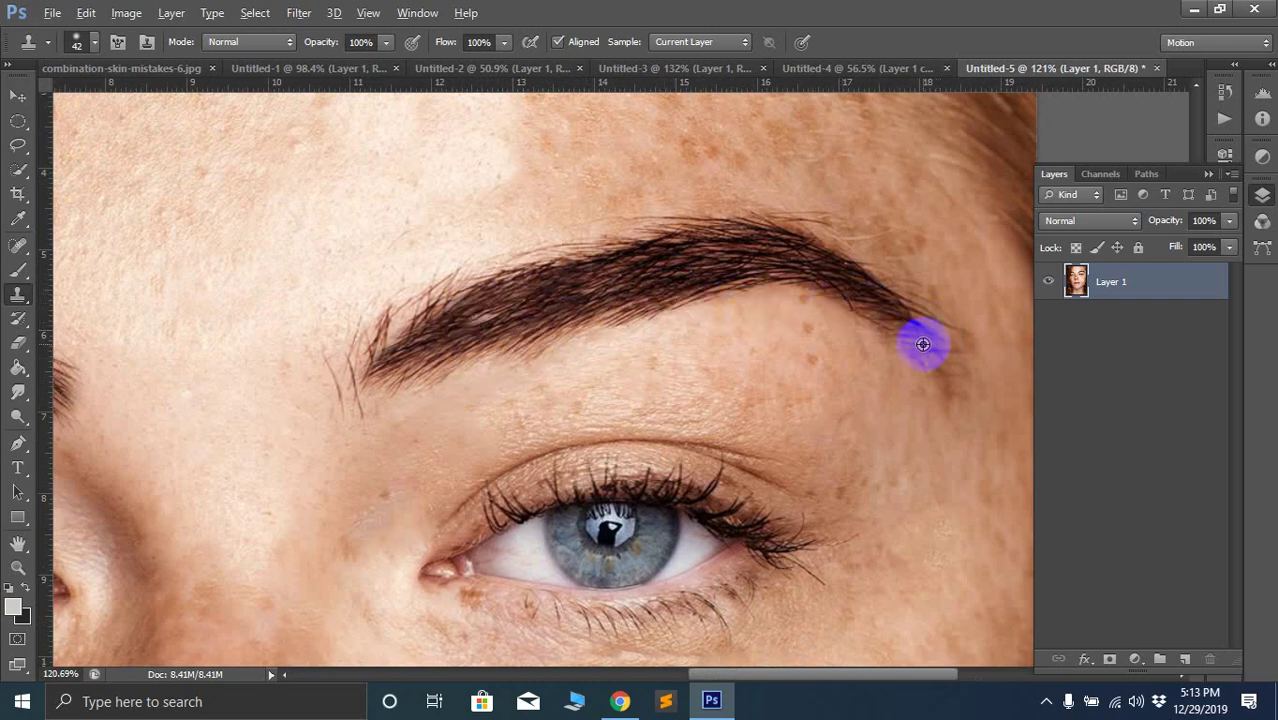
mouse_move(699, 334)
left_mouse_down()
mouse_move(784, 400)
mouse_move(730, 365)
mouse_move(583, 326)
mouse_move(644, 333)
mouse_move(487, 315)
mouse_move(630, 323)
mouse_move(594, 291)
mouse_move(529, 270)
mouse_move(586, 272)
mouse_move(537, 247)
mouse_move(597, 242)
mouse_move(517, 234)
mouse_move(542, 236)
mouse_move(471, 208)
mouse_move(408, 217)
mouse_move(445, 238)
mouse_move(411, 262)
mouse_move(461, 256)
mouse_move(348, 233)
mouse_move(366, 273)
mouse_move(354, 280)
mouse_move(423, 298)
mouse_move(363, 293)
mouse_move(425, 274)
mouse_move(459, 288)
mouse_move(327, 302)
mouse_move(340, 336)
mouse_move(298, 342)
mouse_move(312, 334)
mouse_move(256, 325)
mouse_move(327, 276)
mouse_move(210, 327)
mouse_move(290, 334)
mouse_move(158, 376)
mouse_move(185, 305)
left_mouse_up()
mouse_move(124, 362)
left_mouse_down()
mouse_move(170, 403)
mouse_move(108, 408)
mouse_move(324, 338)
left_mouse_up()
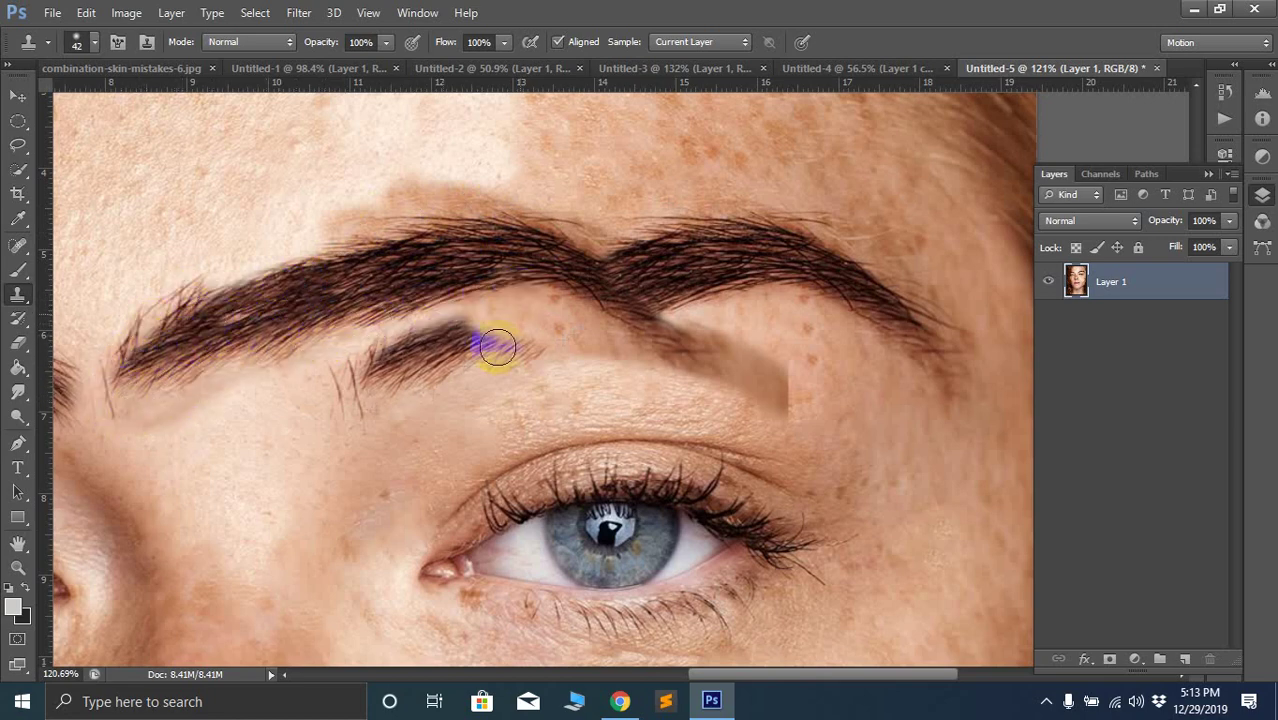
Clone the eye on the viewer's right onto the cheek directly below it
scroll(480, 380, "down", 5)
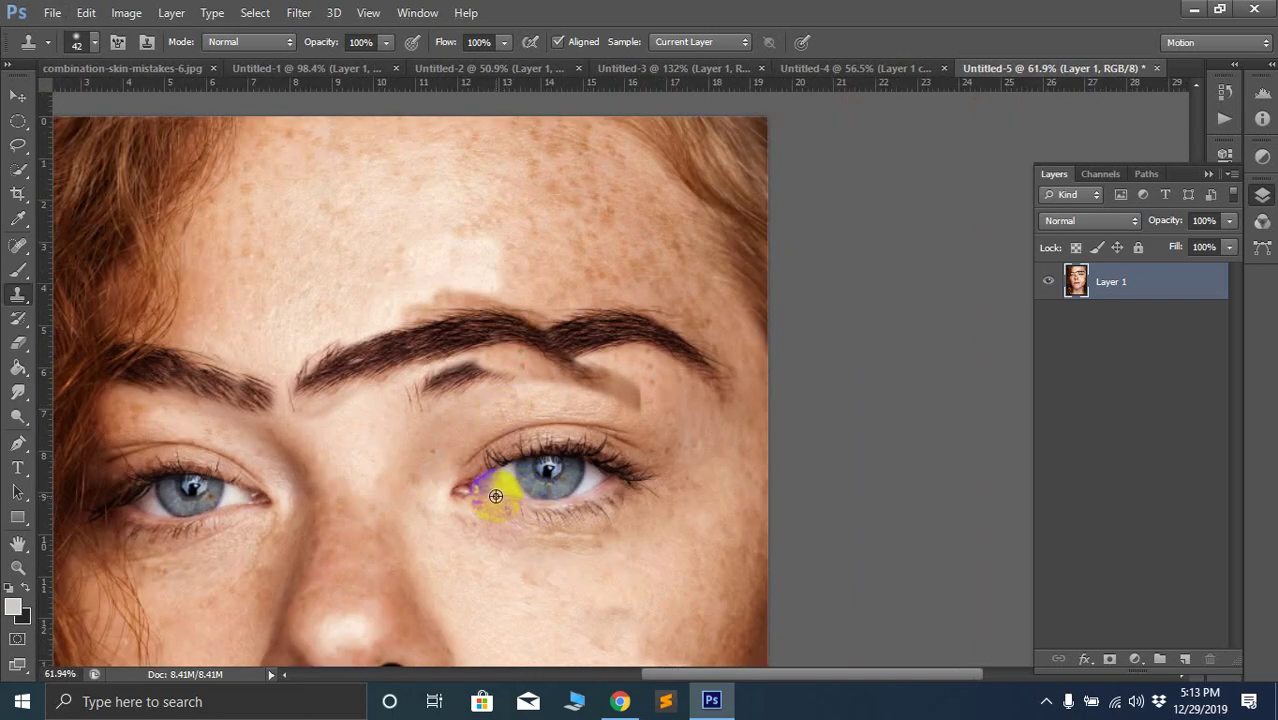
scroll(509, 494, "down", 2)
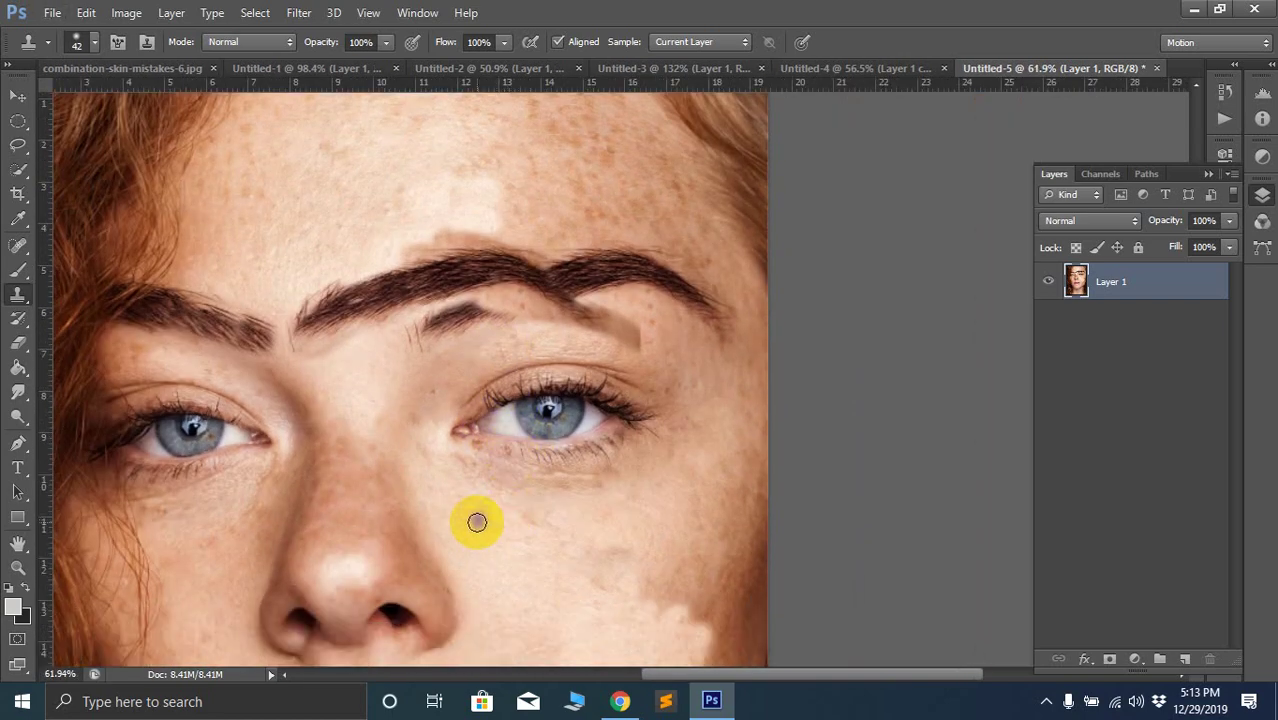
mouse_move(483, 562)
left_mouse_down()
mouse_move(507, 542)
mouse_move(552, 564)
mouse_move(552, 528)
mouse_move(575, 534)
mouse_move(590, 519)
mouse_move(591, 550)
mouse_move(588, 536)
mouse_move(609, 530)
mouse_move(595, 541)
mouse_move(591, 507)
mouse_move(546, 496)
mouse_move(467, 510)
mouse_move(453, 538)
mouse_move(469, 544)
mouse_move(466, 565)
mouse_move(463, 552)
mouse_move(567, 574)
mouse_move(650, 520)
mouse_move(602, 527)
mouse_move(597, 507)
mouse_move(568, 503)
mouse_move(592, 503)
mouse_move(564, 488)
mouse_move(496, 489)
left_mouse_up()
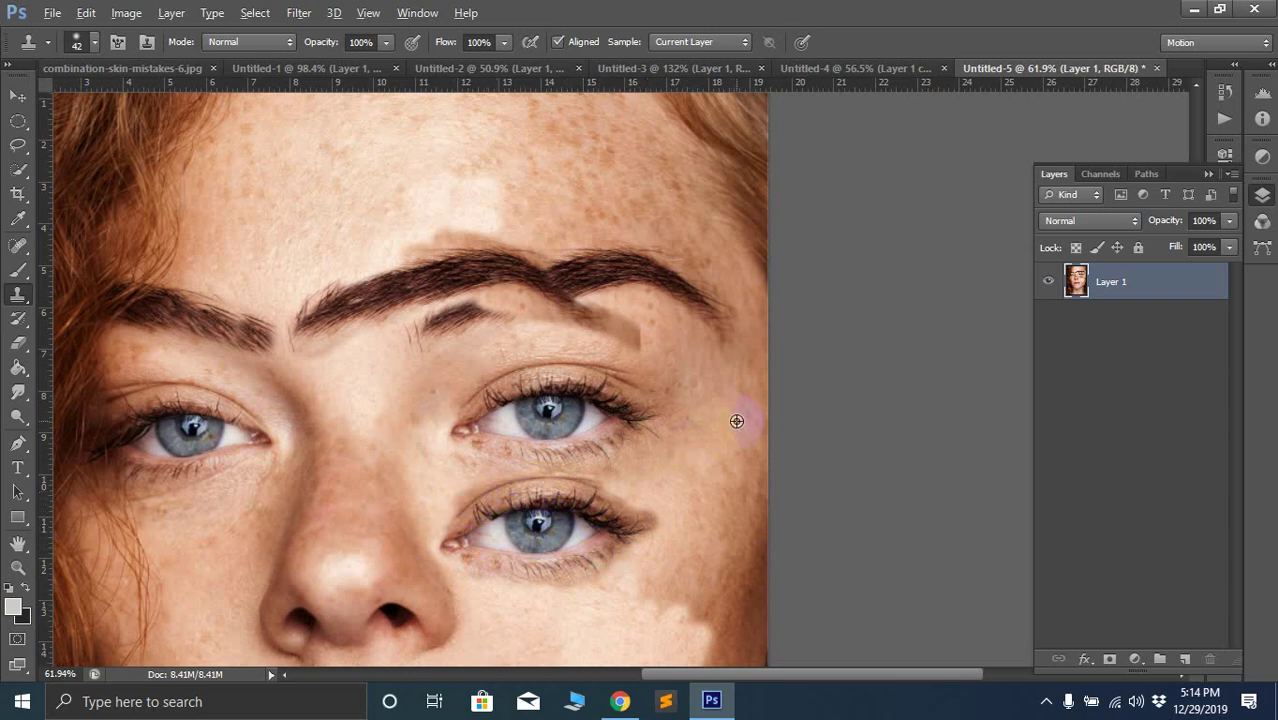
Clone skin over the original eye on the viewer's right, leaving only the copy below it
left_click_drag(645, 427, 605, 399)
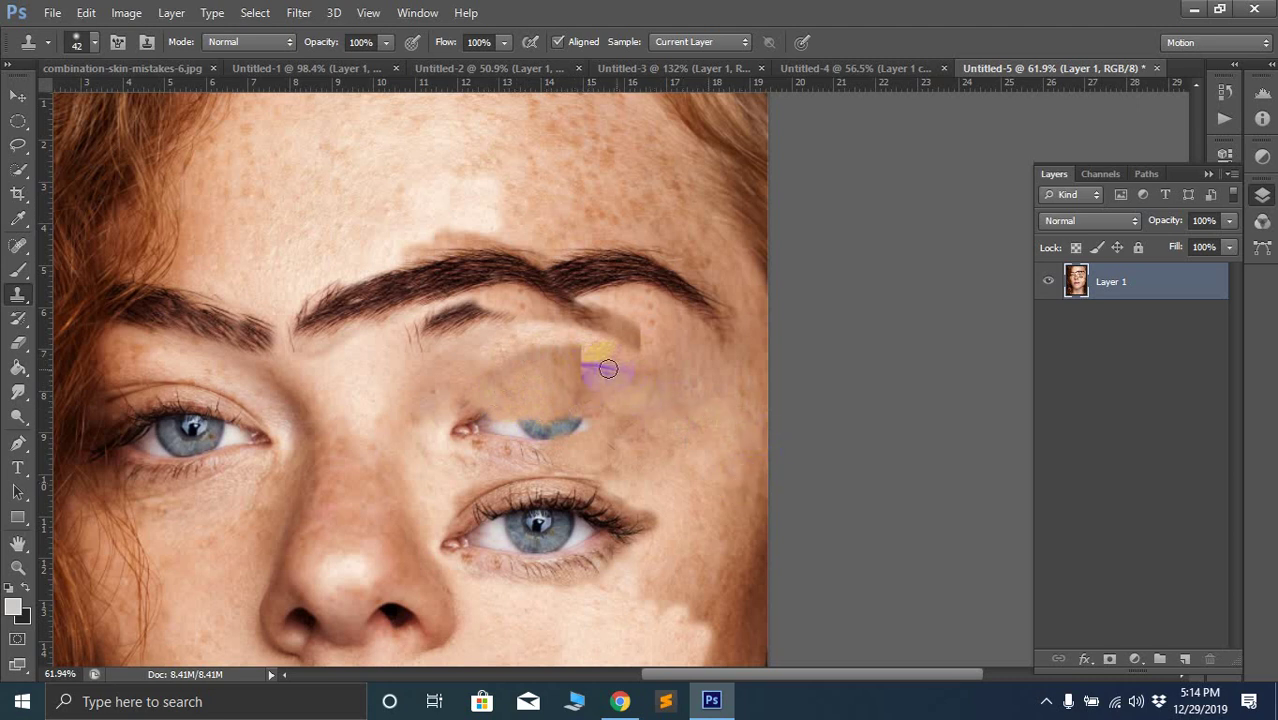
mouse_move(606, 387)
left_mouse_down()
mouse_move(537, 422)
mouse_move(592, 428)
mouse_move(697, 491)
mouse_move(754, 488)
mouse_move(699, 488)
mouse_move(578, 447)
mouse_move(518, 449)
left_mouse_up()
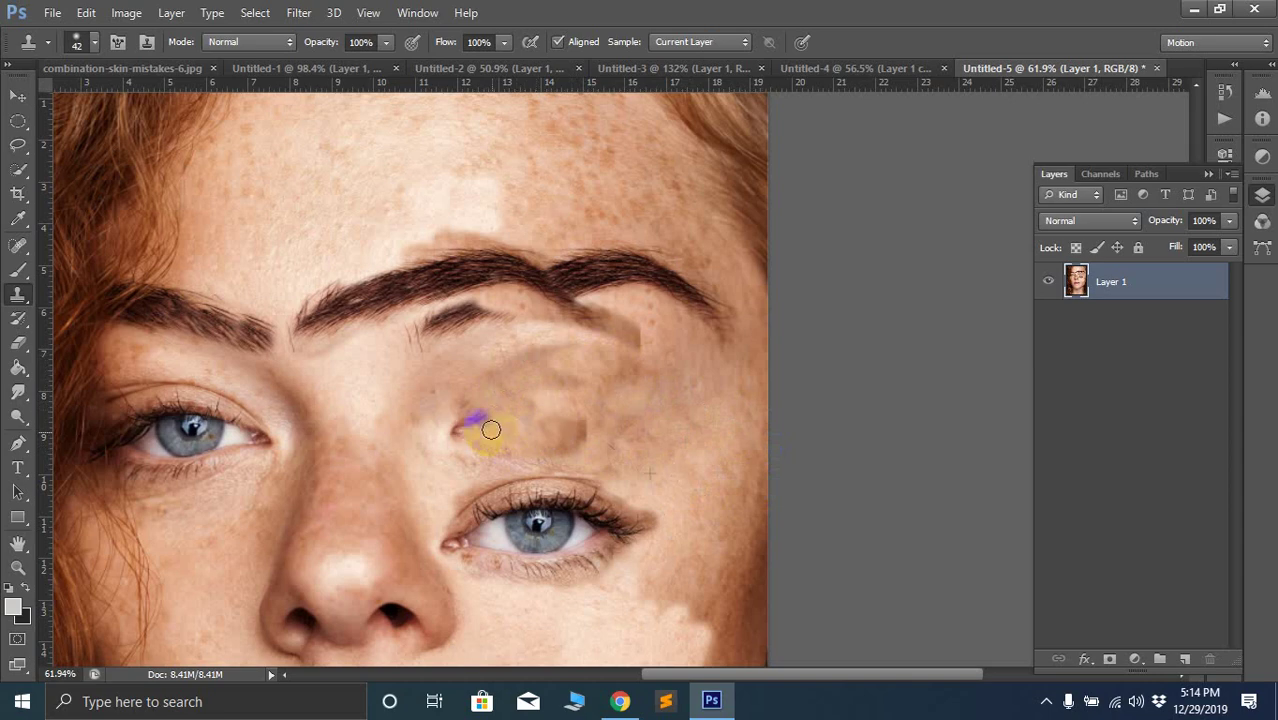
scroll(529, 465, "down", 5)
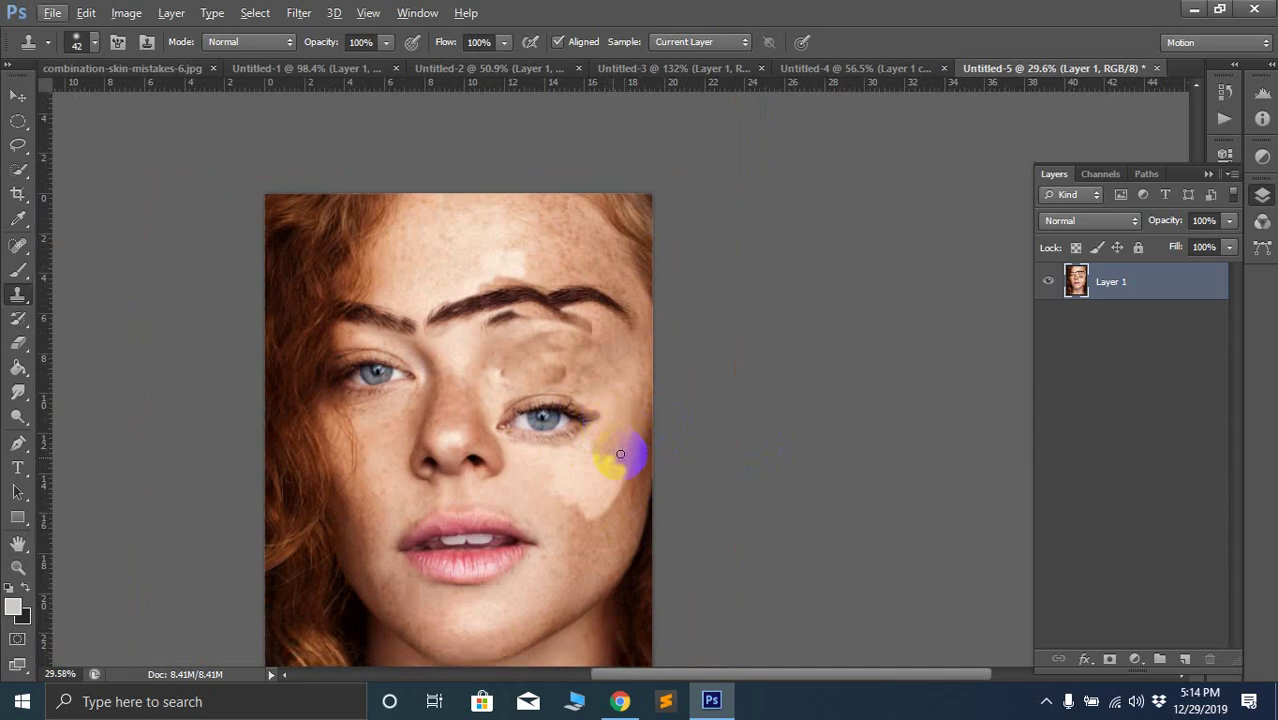
Clone a front tooth into the dark gap at the mouth corner on the viewer's right
scroll(432, 403, "up", 2)
scroll(440, 430, "up", 3)
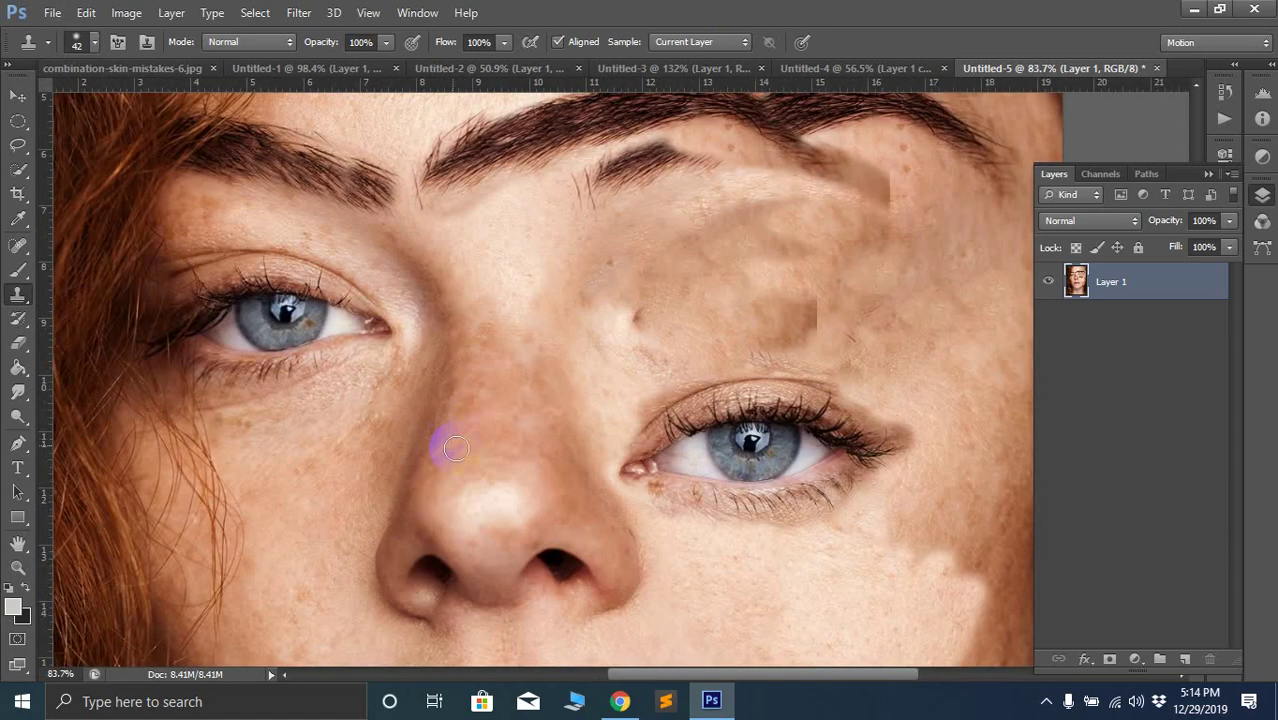
scroll(530, 463, "up", 2)
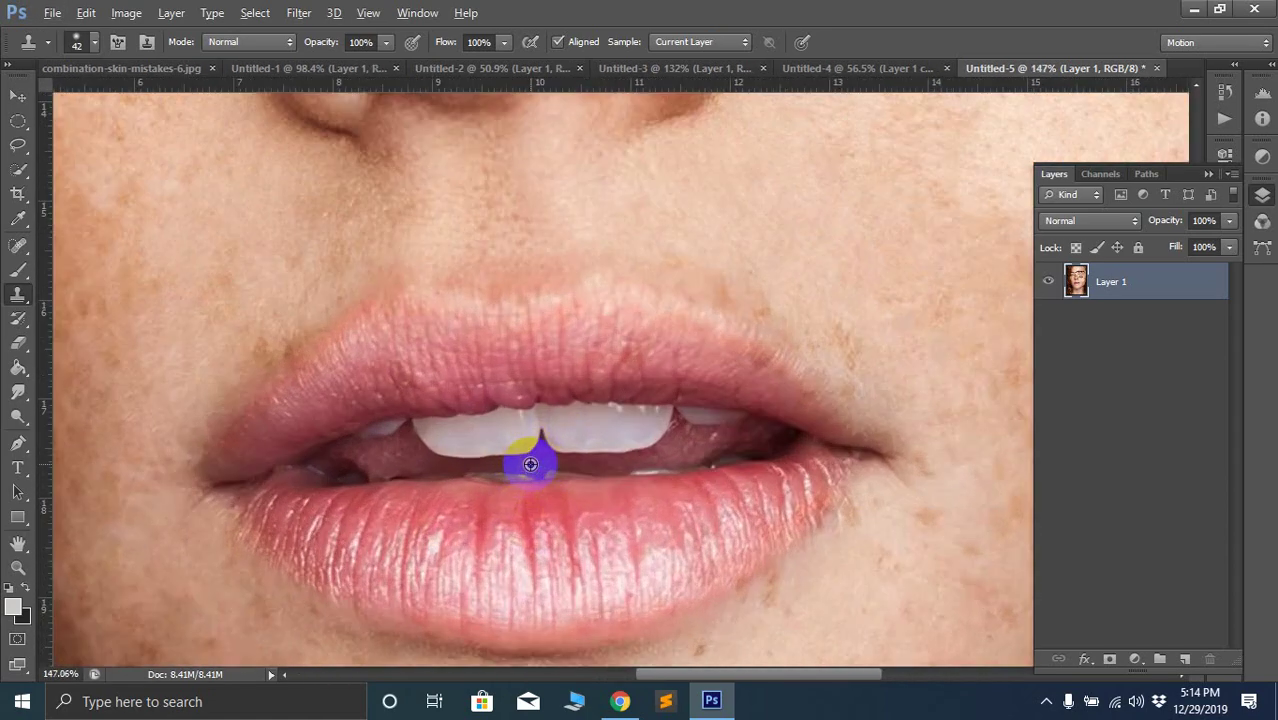
mouse_move(430, 431)
left_mouse_down()
mouse_move(683, 419)
mouse_move(770, 428)
left_mouse_up()
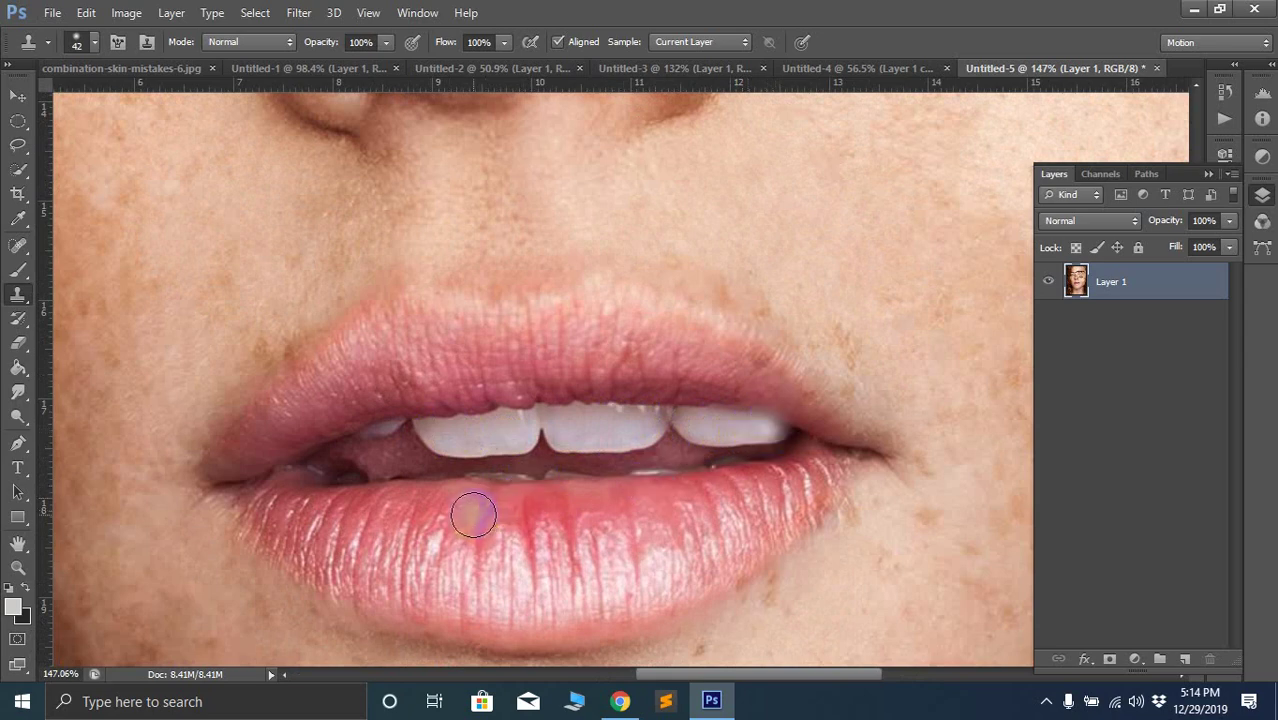
Clone a tooth into the dark gap at the mouth corner on the viewer's left
scroll(473, 515, "down", 5)
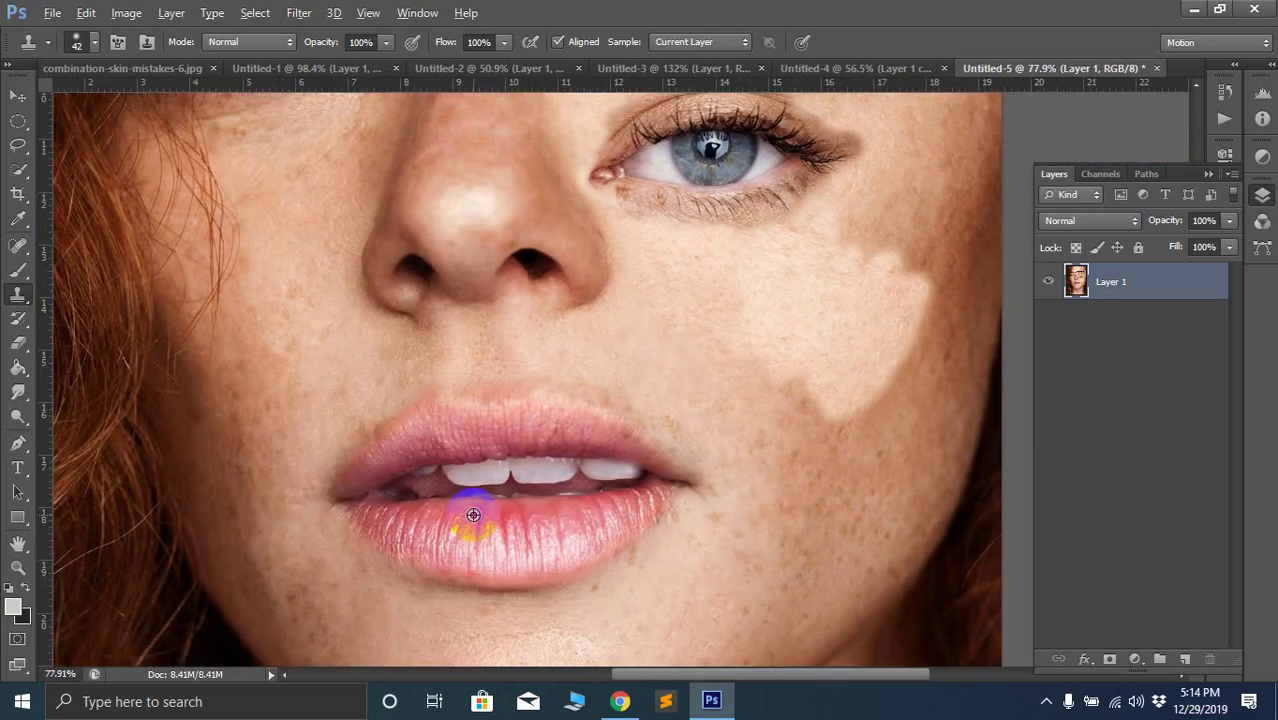
scroll(473, 515, "up", 3)
left_click(598, 480)
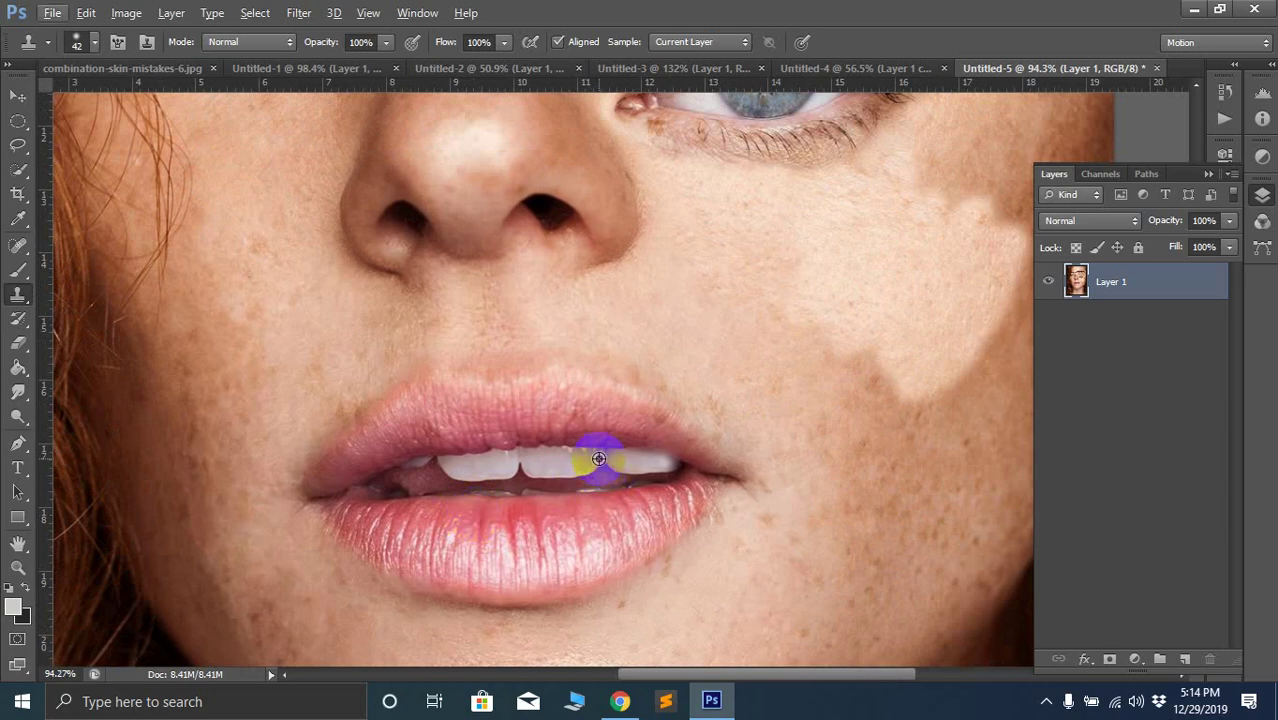
left_click_drag(590, 459, 384, 475)
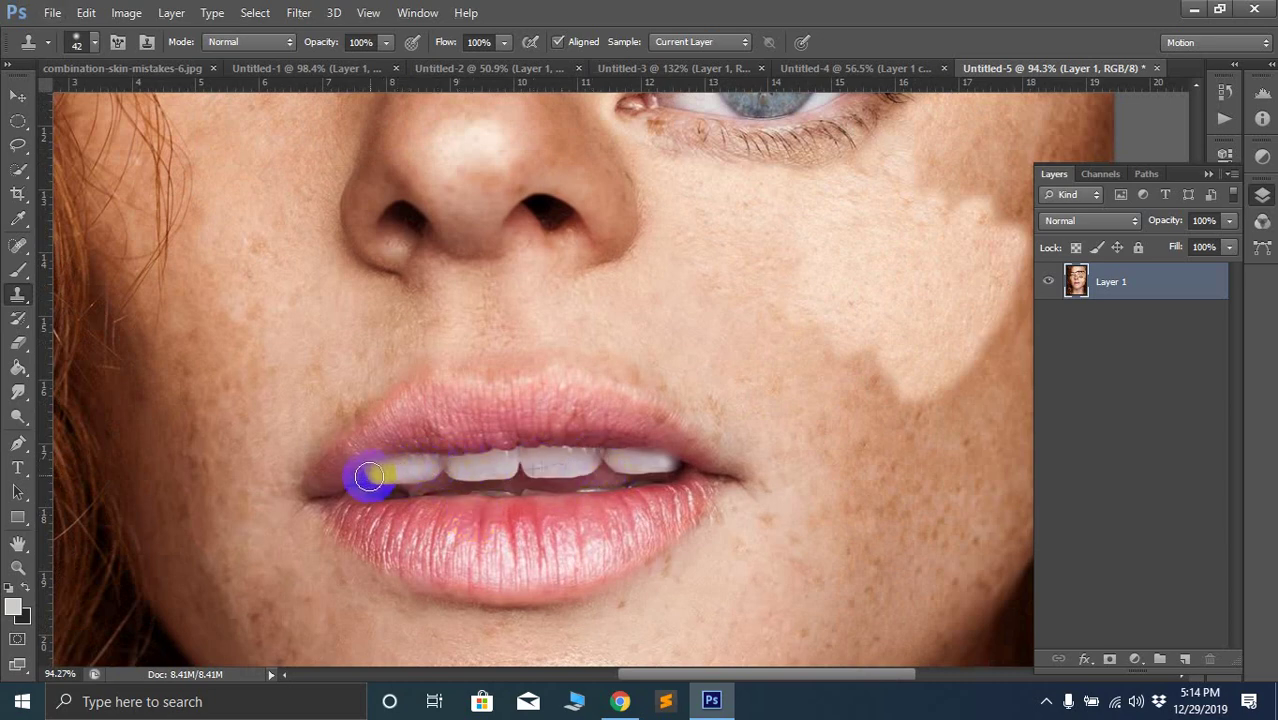
scroll(495, 592, "down", 3)
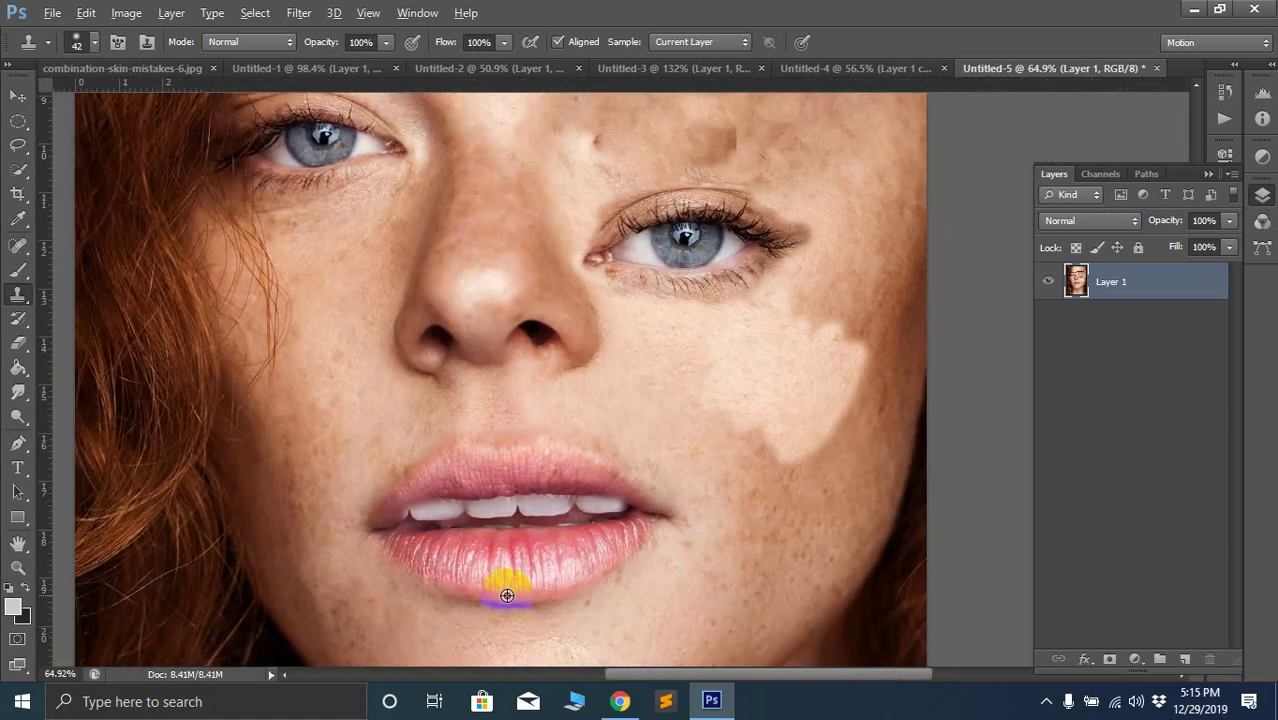
Clone the upper lip and teeth sideways toward the mouth corner on the viewer's right
scroll(507, 595, "down", 5)
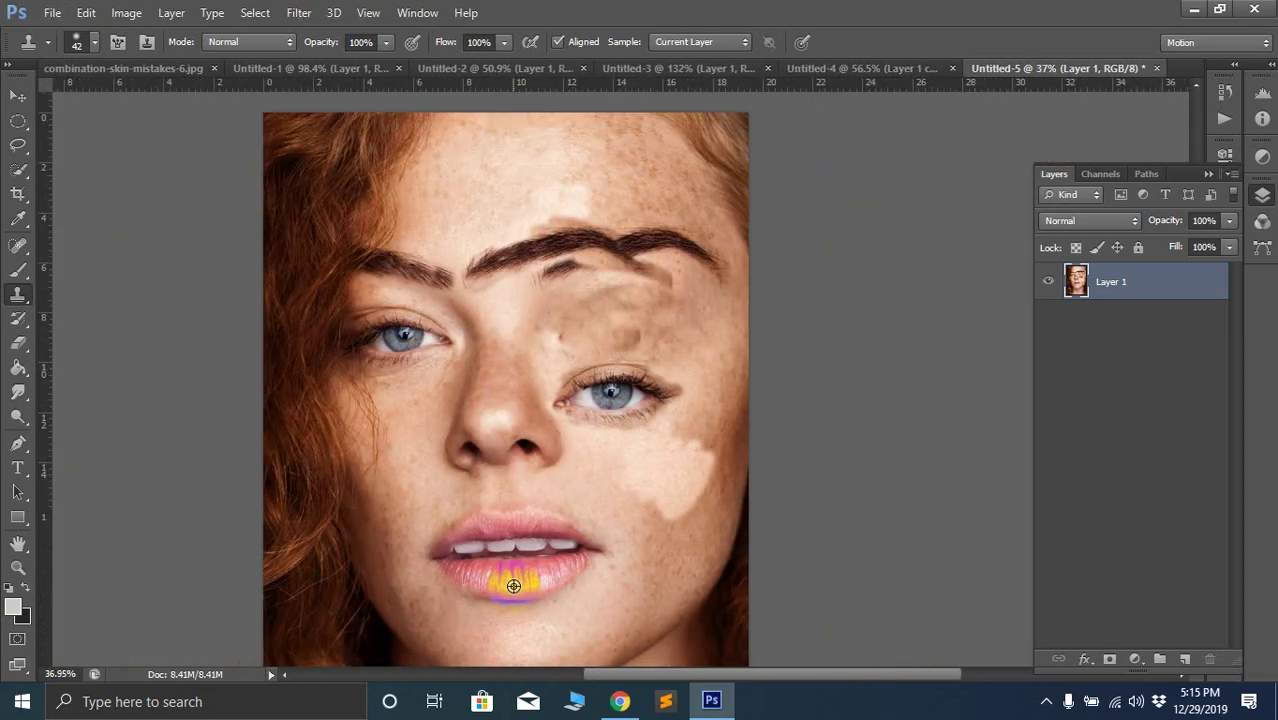
scroll(513, 586, "down", 1)
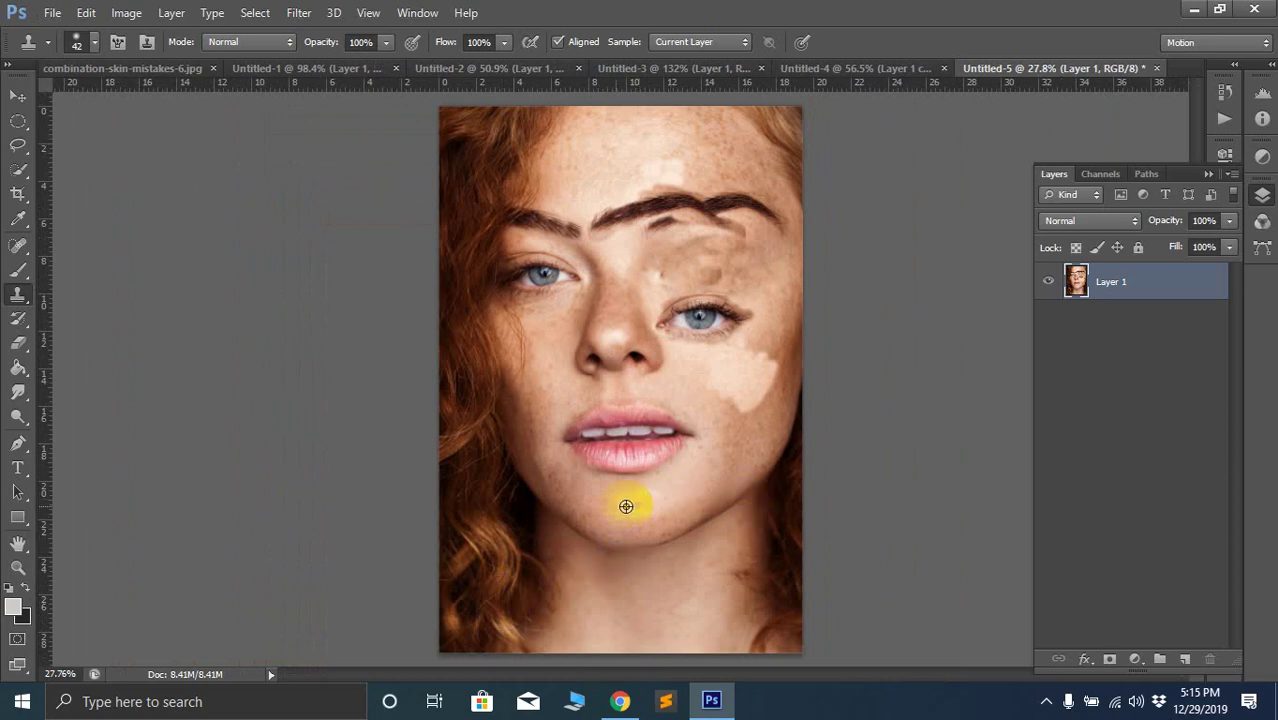
scroll(709, 445, "up", 6)
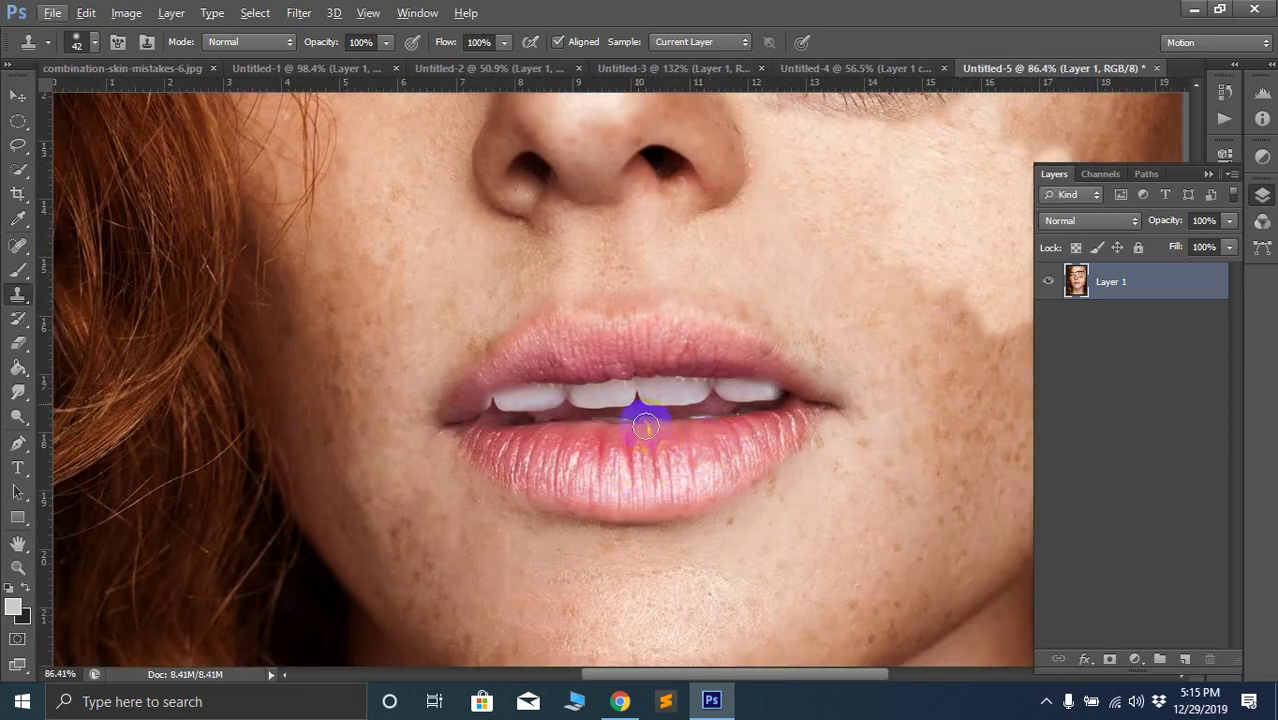
left_click(579, 345)
scroll(600, 448, "up", 3)
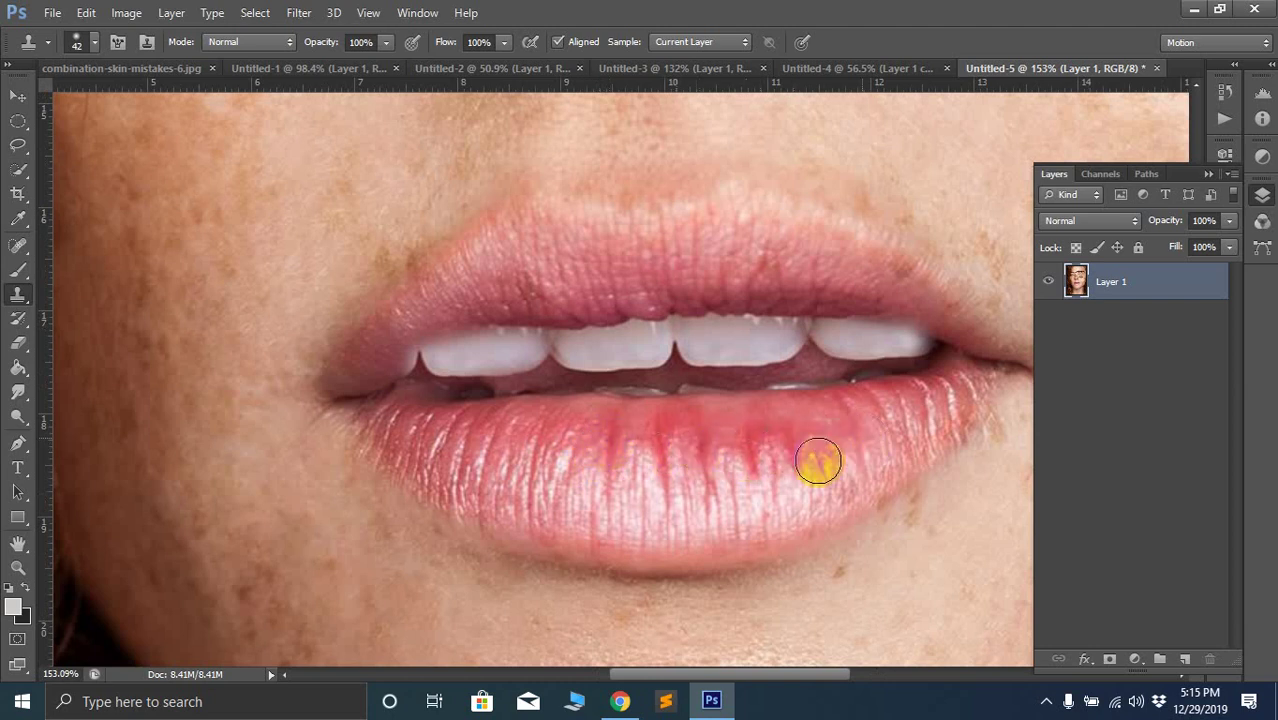
mouse_move(819, 456)
left_mouse_down()
mouse_move(740, 498)
mouse_move(673, 505)
mouse_move(761, 447)
mouse_move(747, 421)
mouse_move(763, 422)
mouse_move(578, 425)
mouse_move(468, 410)
mouse_move(839, 415)
mouse_move(902, 402)
mouse_move(937, 378)
mouse_move(687, 395)
mouse_move(461, 373)
mouse_move(853, 361)
mouse_move(521, 382)
mouse_move(551, 358)
mouse_move(649, 363)
mouse_move(436, 371)
mouse_move(666, 347)
mouse_move(584, 336)
mouse_move(725, 336)
mouse_move(426, 358)
mouse_move(370, 343)
mouse_move(327, 417)
mouse_move(504, 235)
mouse_move(464, 265)
mouse_move(603, 214)
mouse_move(724, 256)
mouse_move(740, 239)
mouse_move(916, 271)
mouse_move(1042, 361)
mouse_move(998, 321)
left_mouse_up()
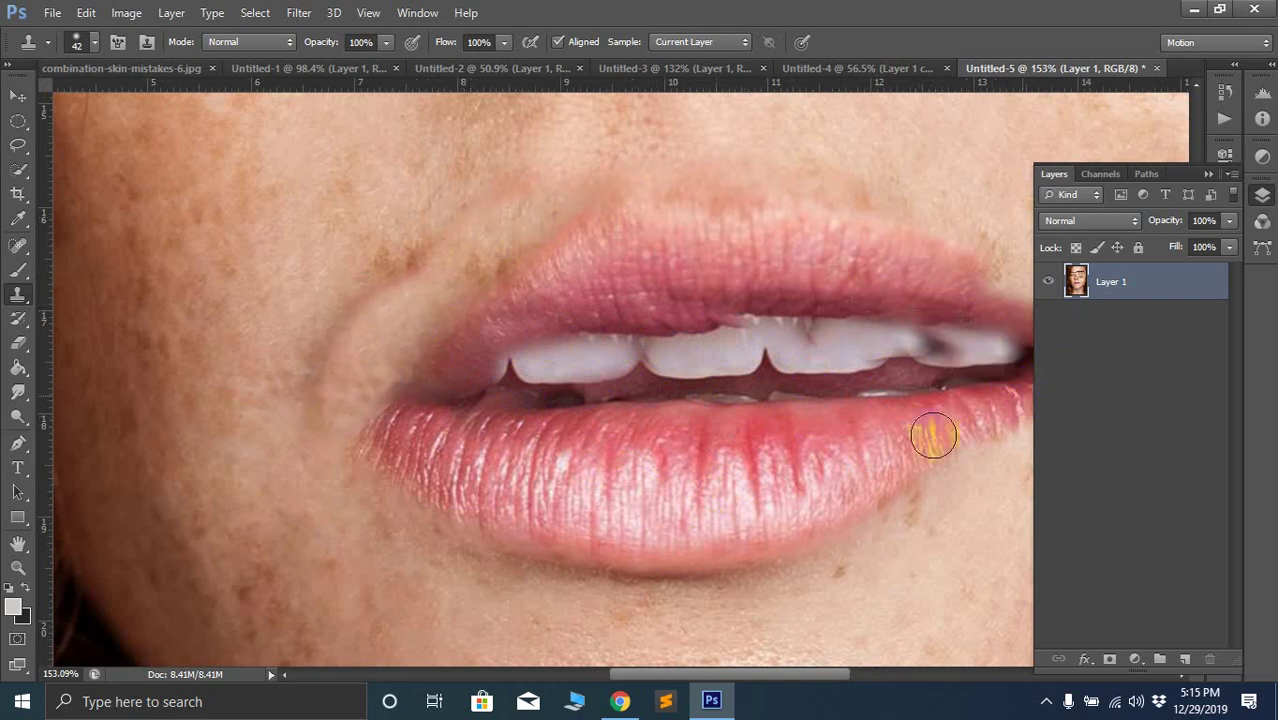
scroll(516, 500, "down", 1)
scroll(516, 500, "down", 10)
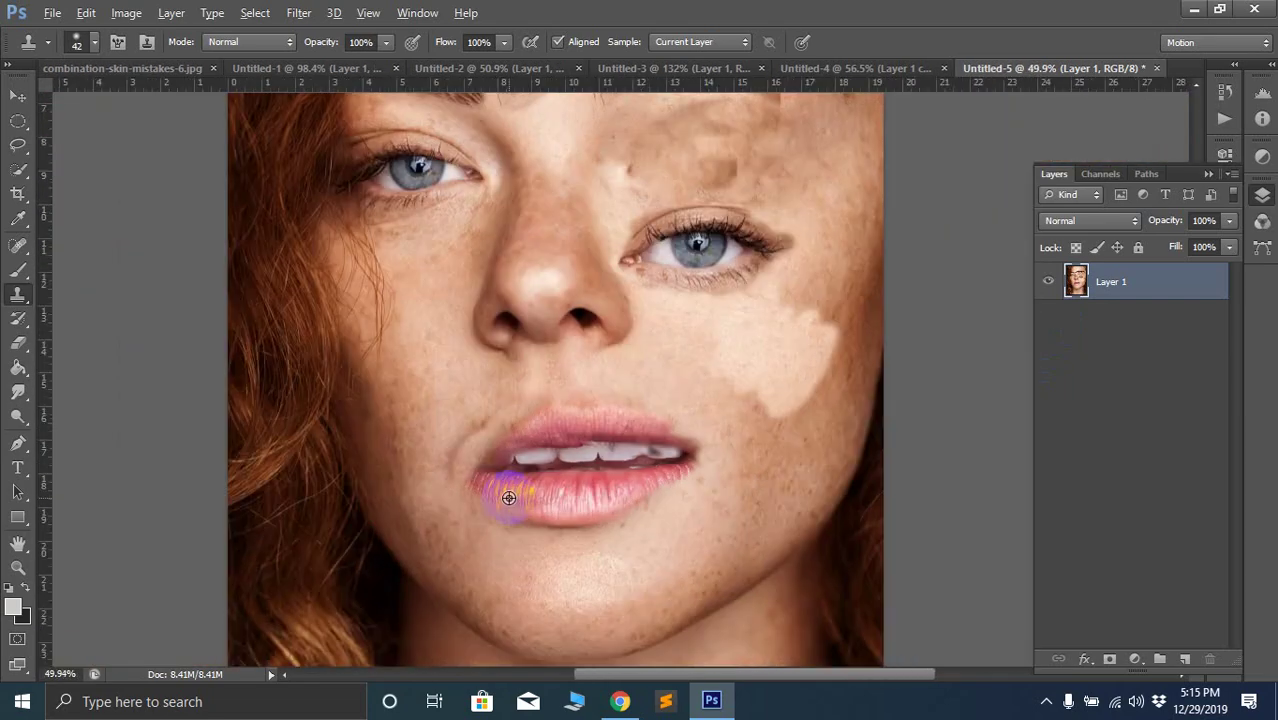
scroll(580, 525, "up", 3)
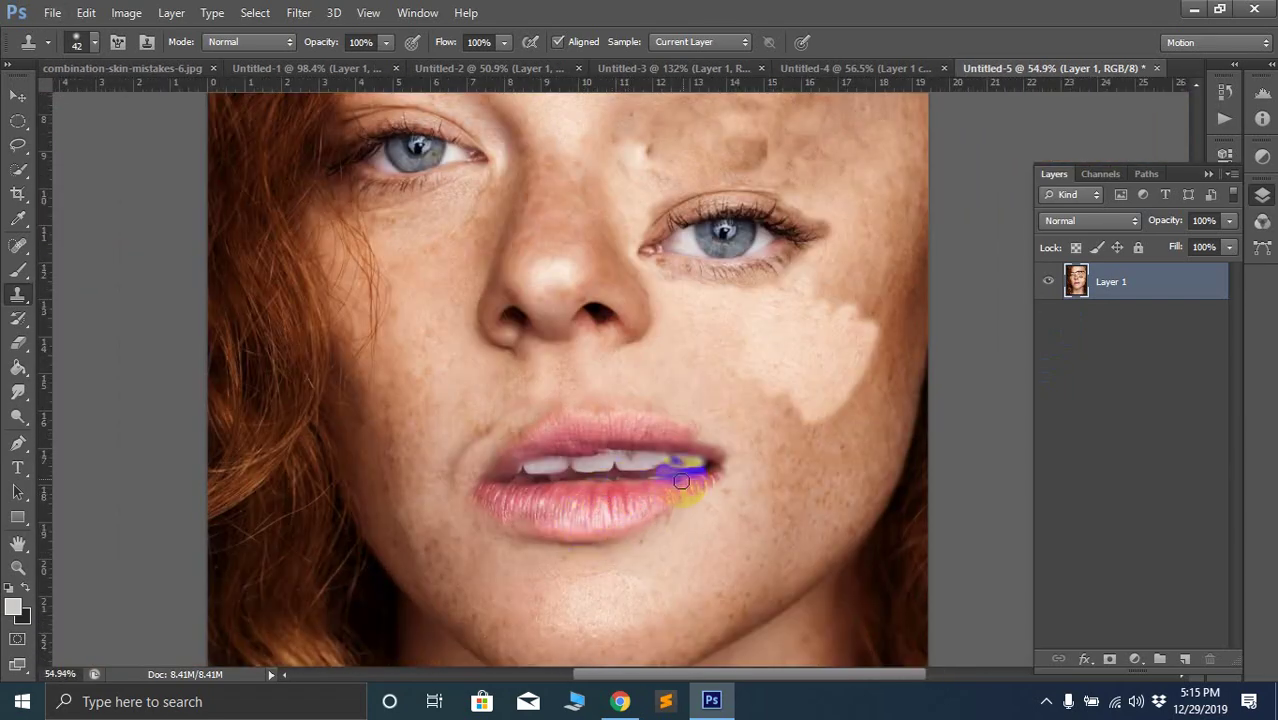
mouse_move(655, 455)
left_mouse_down()
mouse_move(574, 464)
mouse_move(535, 494)
mouse_move(394, 462)
mouse_move(409, 531)
mouse_move(447, 550)
mouse_move(433, 554)
mouse_move(418, 477)
left_mouse_up()
Undo the cloning on the mouth, eye, eyebrow, cheek and forehead until the face is back to its earlier look
scroll(418, 477, "down", 5)
key("ctrl+alt+z")
key("ctrl+alt+z")
key("ctrl+alt+z")
key("ctrl+alt+z")
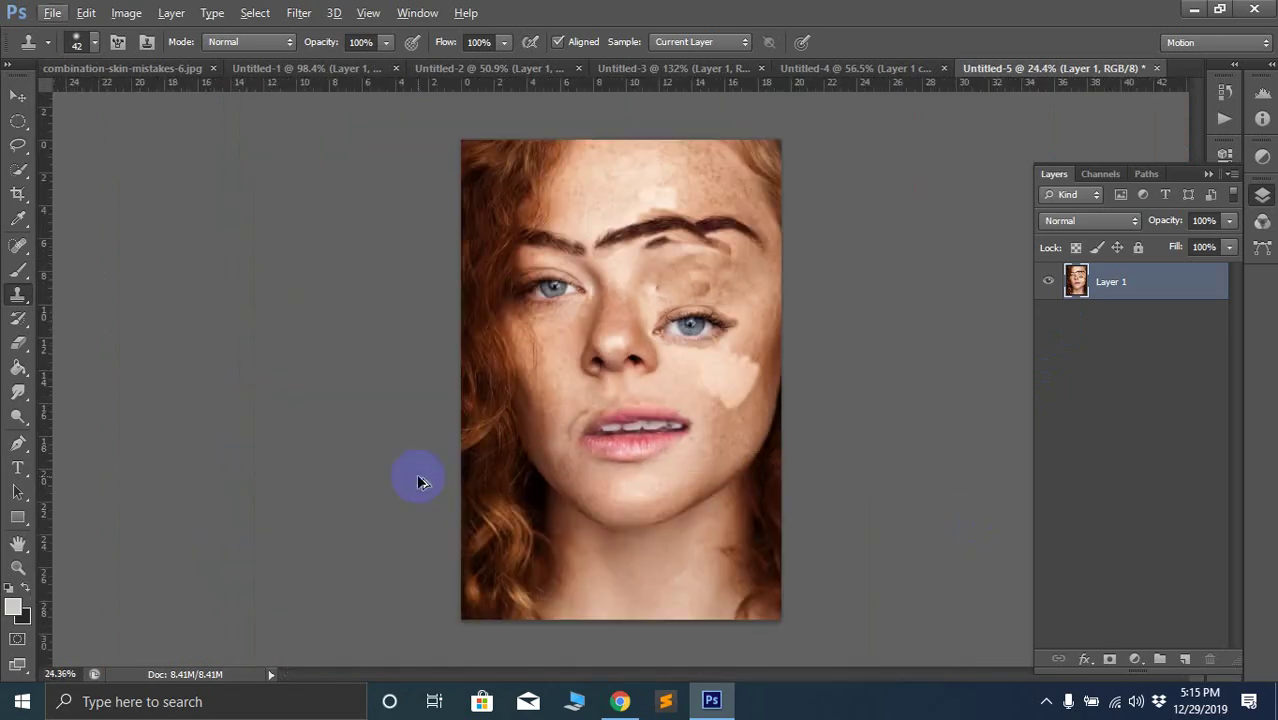
key("ctrl+alt+z")
key("ctrl+alt+z")
key("ctrl+alt+z")
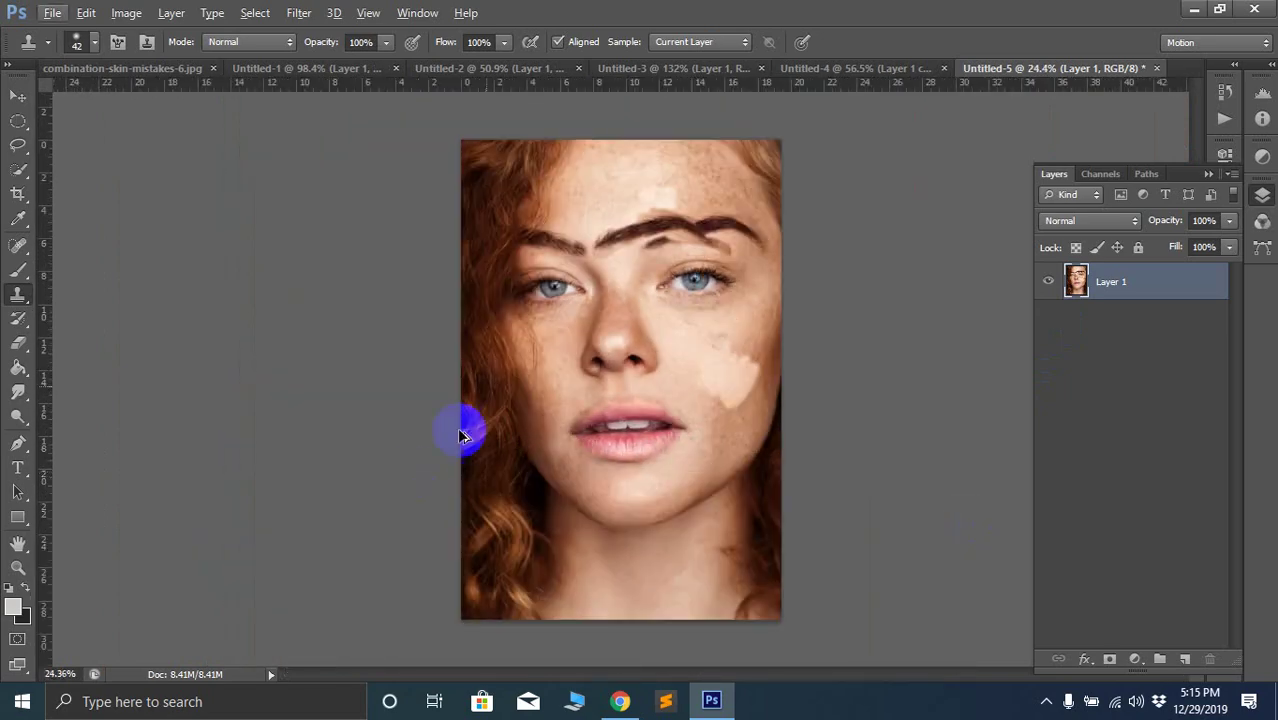
key("ctrl+alt+z")
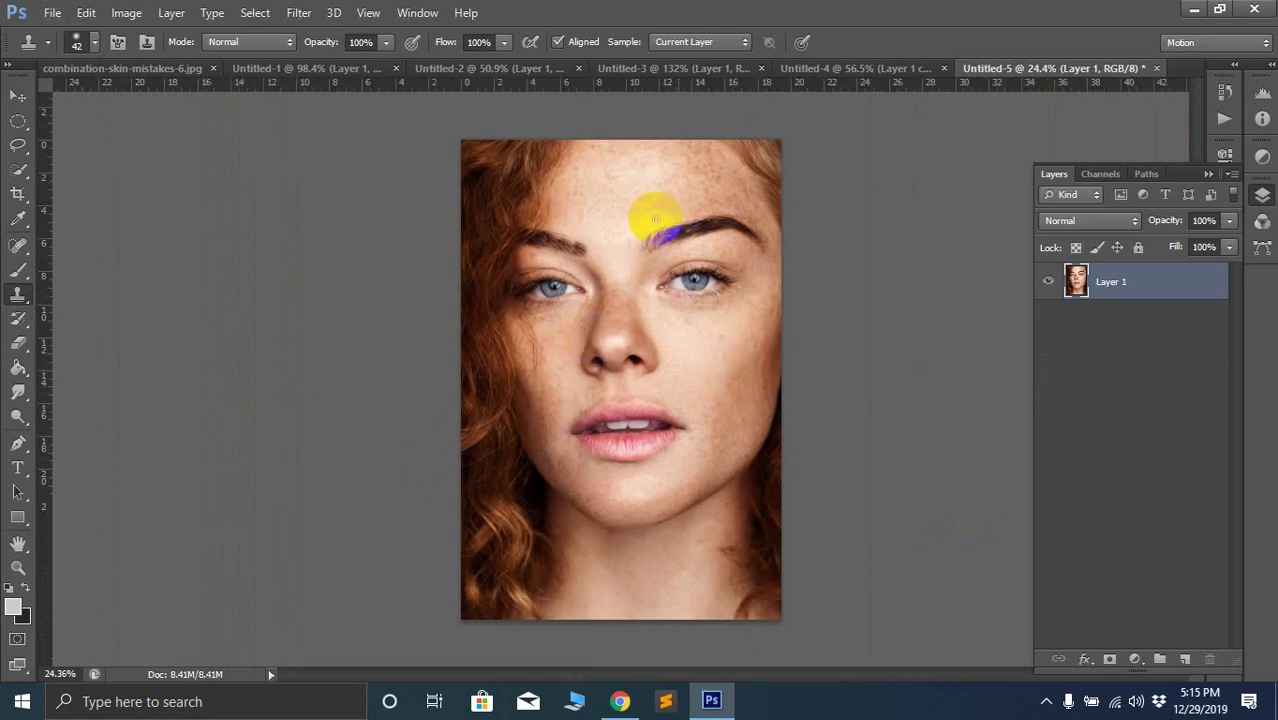
Clone clean skin from between the brows over the inner part of the eyebrow on the viewer's left
scroll(647, 278, "up", 5)
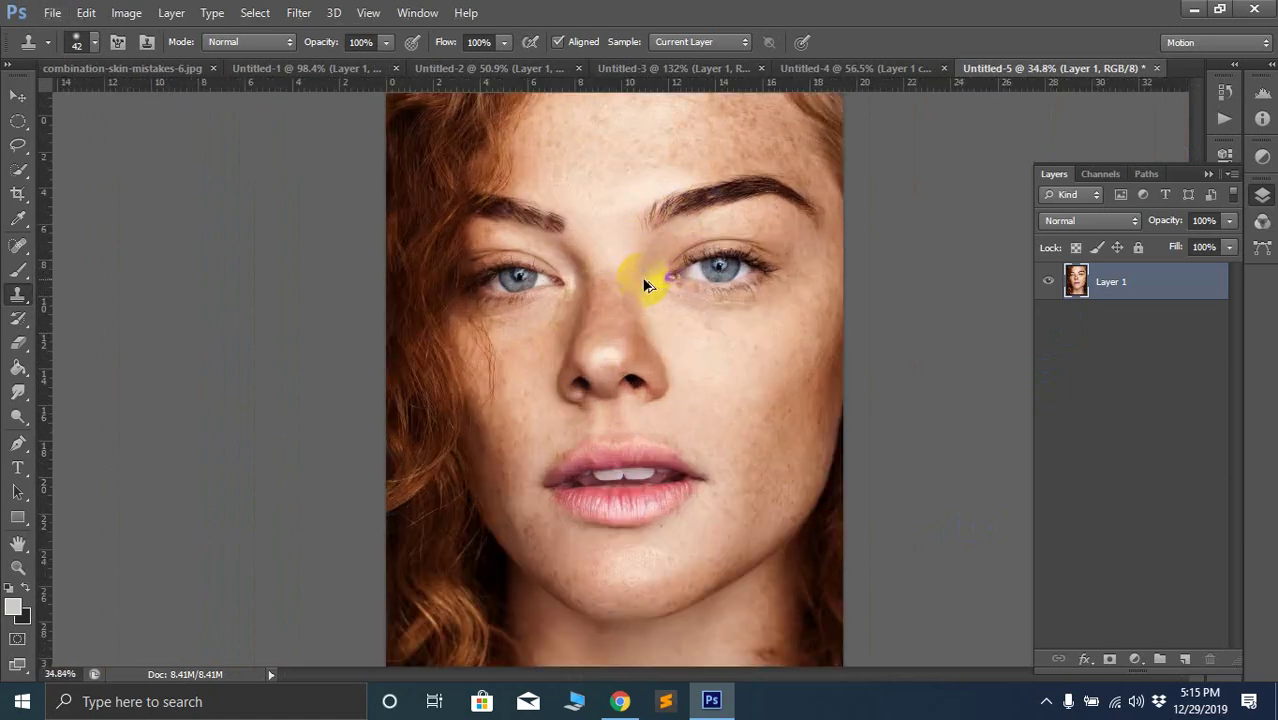
scroll(647, 285, "up", 3)
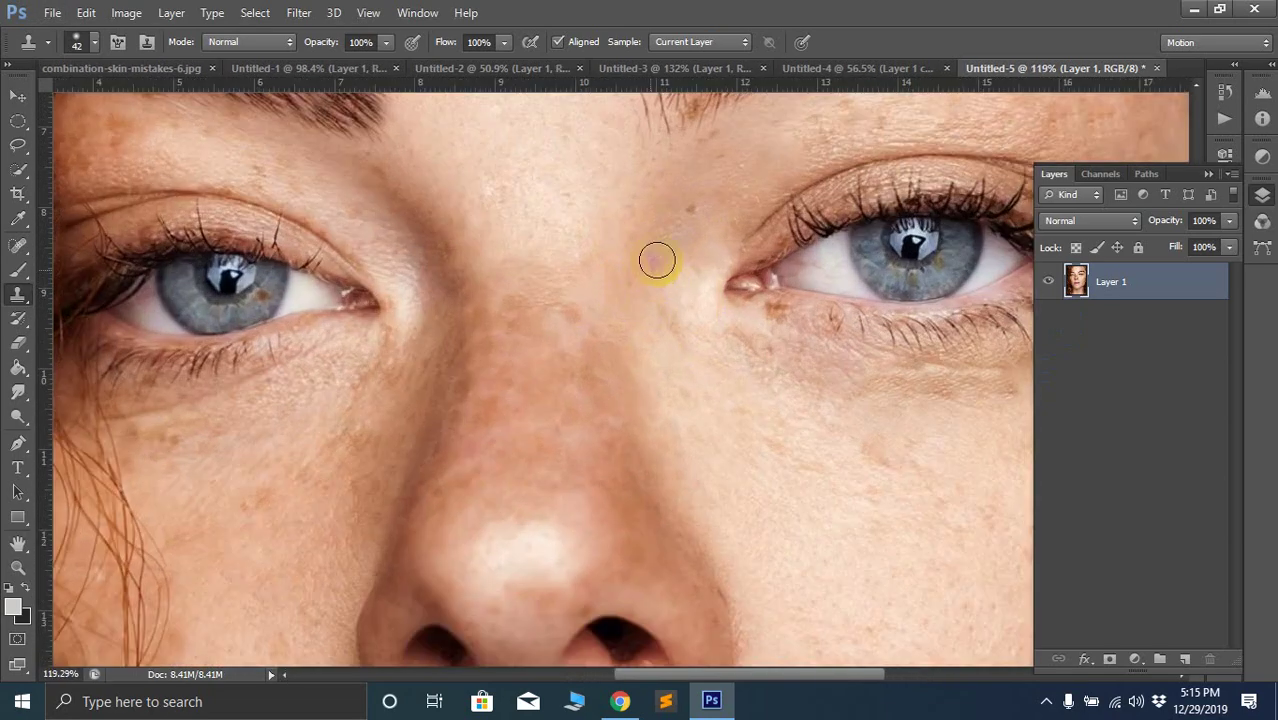
left_click_drag(653, 260, 713, 421)
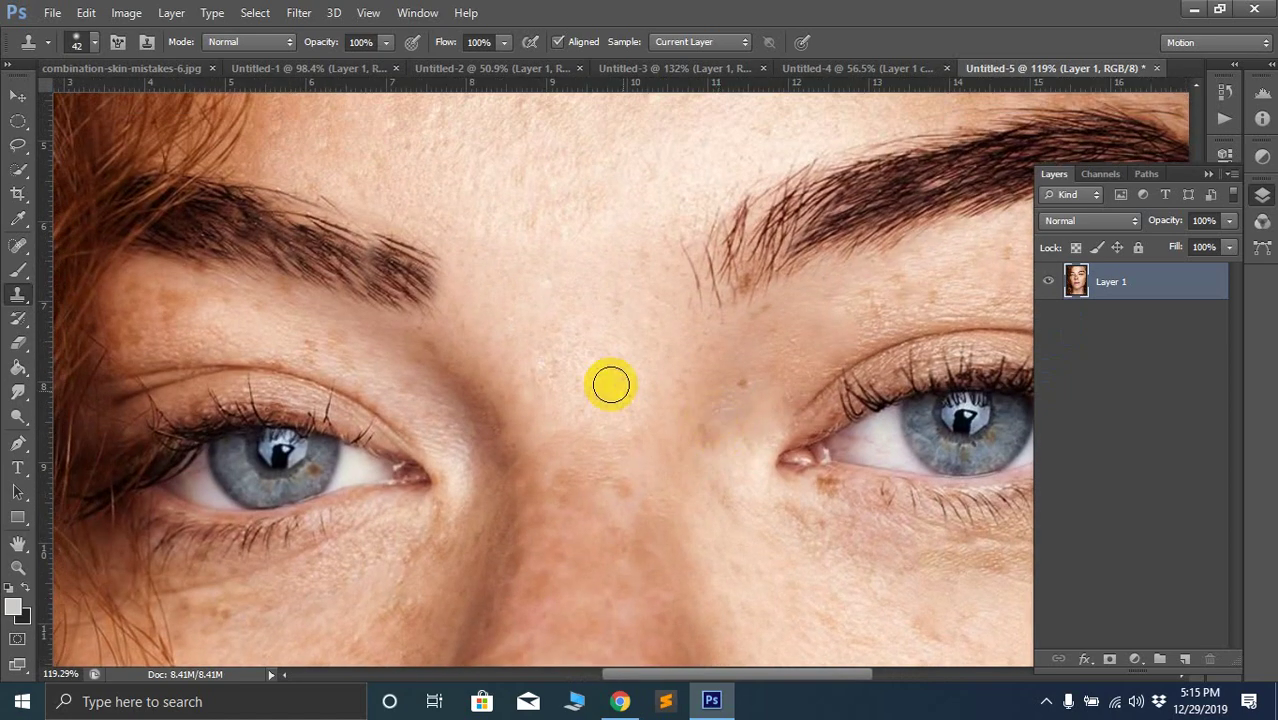
left_click(550, 305, "alt")
mouse_move(470, 277)
left_mouse_down()
mouse_move(415, 262)
mouse_move(408, 278)
mouse_move(466, 300)
mouse_move(440, 318)
mouse_move(422, 292)
mouse_move(425, 260)
mouse_move(396, 250)
mouse_move(437, 259)
mouse_move(382, 297)
mouse_move(343, 282)
mouse_move(358, 264)
mouse_move(337, 253)
mouse_move(366, 257)
mouse_move(344, 243)
mouse_move(326, 240)
mouse_move(324, 264)
mouse_move(343, 265)
mouse_move(260, 236)
mouse_move(288, 255)
mouse_move(341, 255)
mouse_move(291, 251)
left_mouse_up()
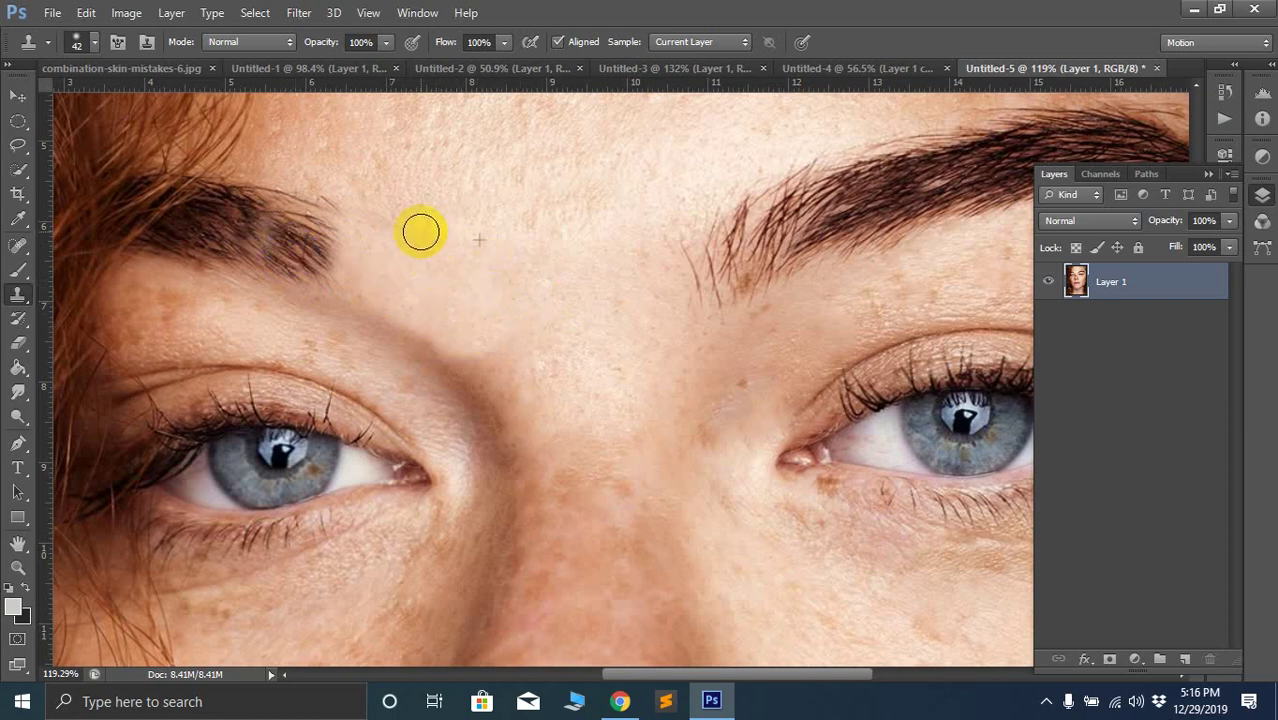
mouse_move(320, 238)
left_mouse_down()
mouse_move(336, 232)
mouse_move(294, 245)
mouse_move(253, 227)
mouse_move(270, 210)
left_mouse_up()
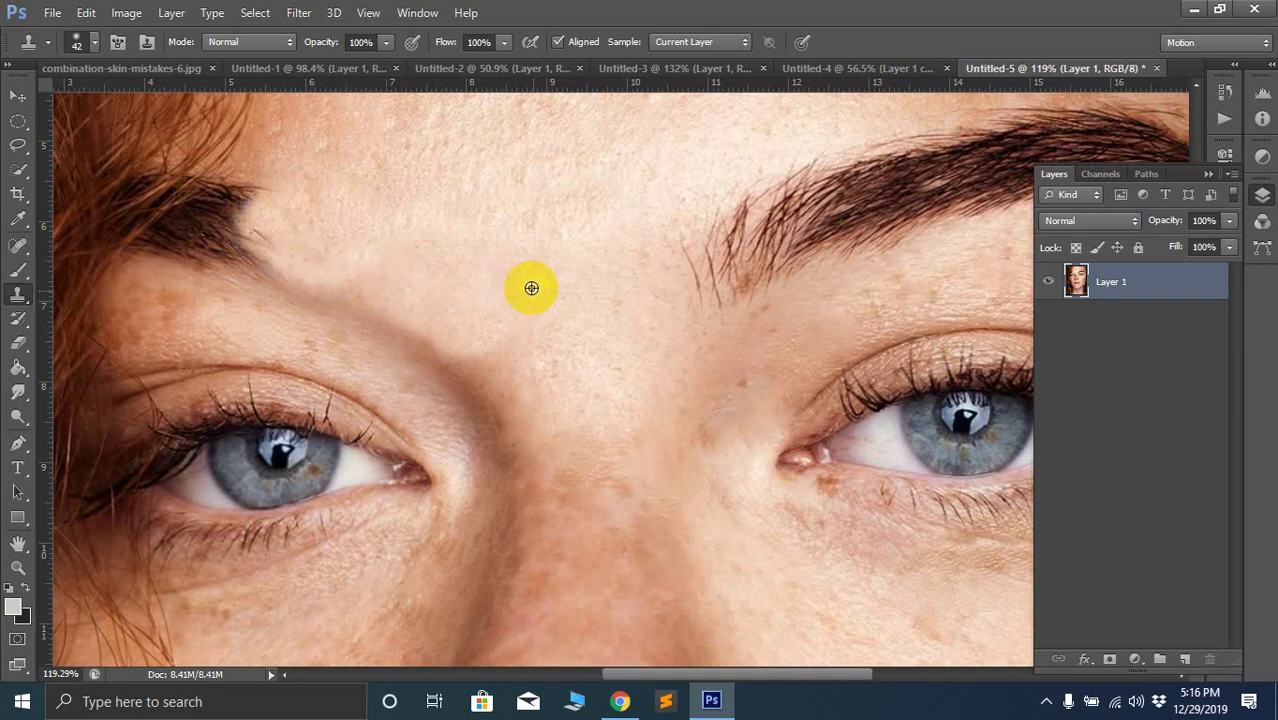
Clone bare skin from between the brows over the inner and middle parts of the eyebrow on the viewer's right
scroll(531, 285, "down", 3)
mouse_move(628, 271)
left_mouse_down()
mouse_move(665, 228)
mouse_move(618, 278)
mouse_move(645, 303)
mouse_move(691, 235)
left_mouse_up()
left_click(625, 287, "alt")
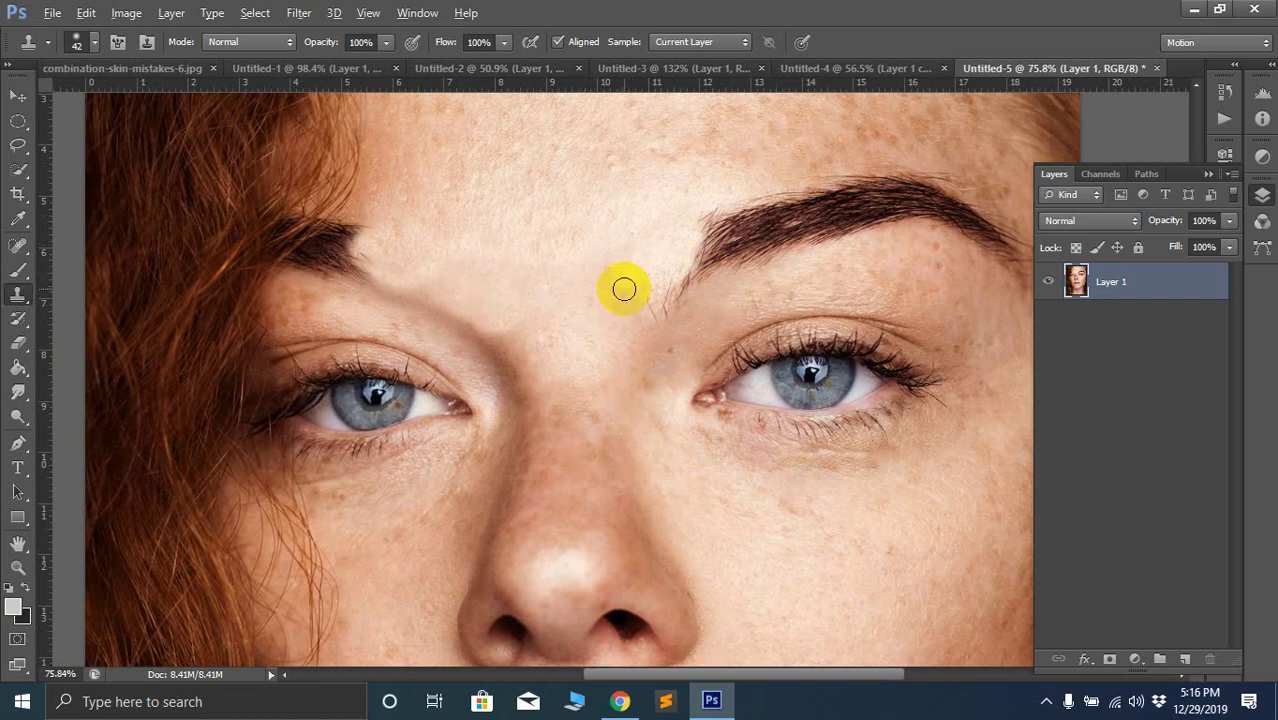
mouse_move(662, 298)
left_mouse_down()
mouse_move(676, 251)
mouse_move(710, 212)
left_mouse_up()
left_click(602, 285, "alt")
left_click(656, 300, "alt")
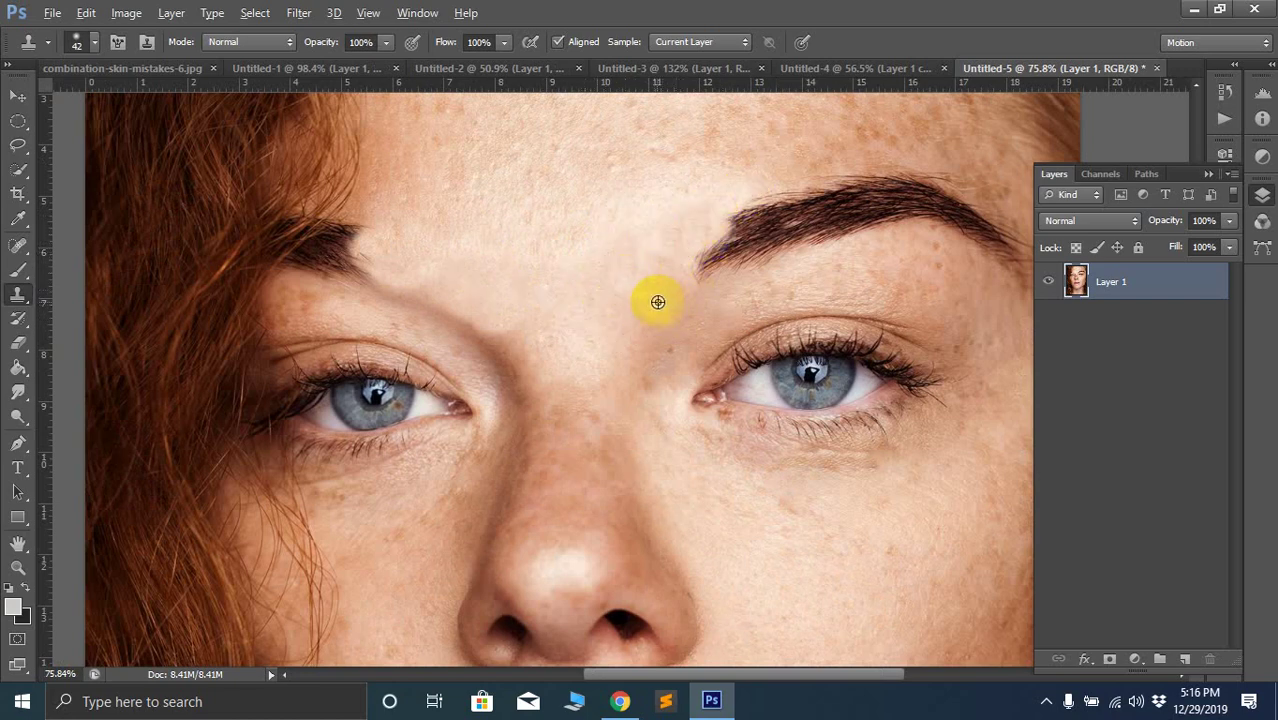
mouse_move(690, 288)
left_mouse_down()
mouse_move(733, 231)
mouse_move(713, 234)
mouse_move(720, 264)
mouse_move(765, 222)
mouse_move(736, 228)
mouse_move(756, 205)
mouse_move(798, 196)
mouse_move(890, 191)
mouse_move(813, 205)
mouse_move(763, 262)
mouse_move(793, 248)
mouse_move(693, 277)
mouse_move(723, 308)
mouse_move(836, 214)
mouse_move(753, 254)
mouse_move(756, 234)
mouse_move(788, 252)
mouse_move(873, 200)
mouse_move(803, 260)
mouse_move(901, 245)
left_mouse_up()
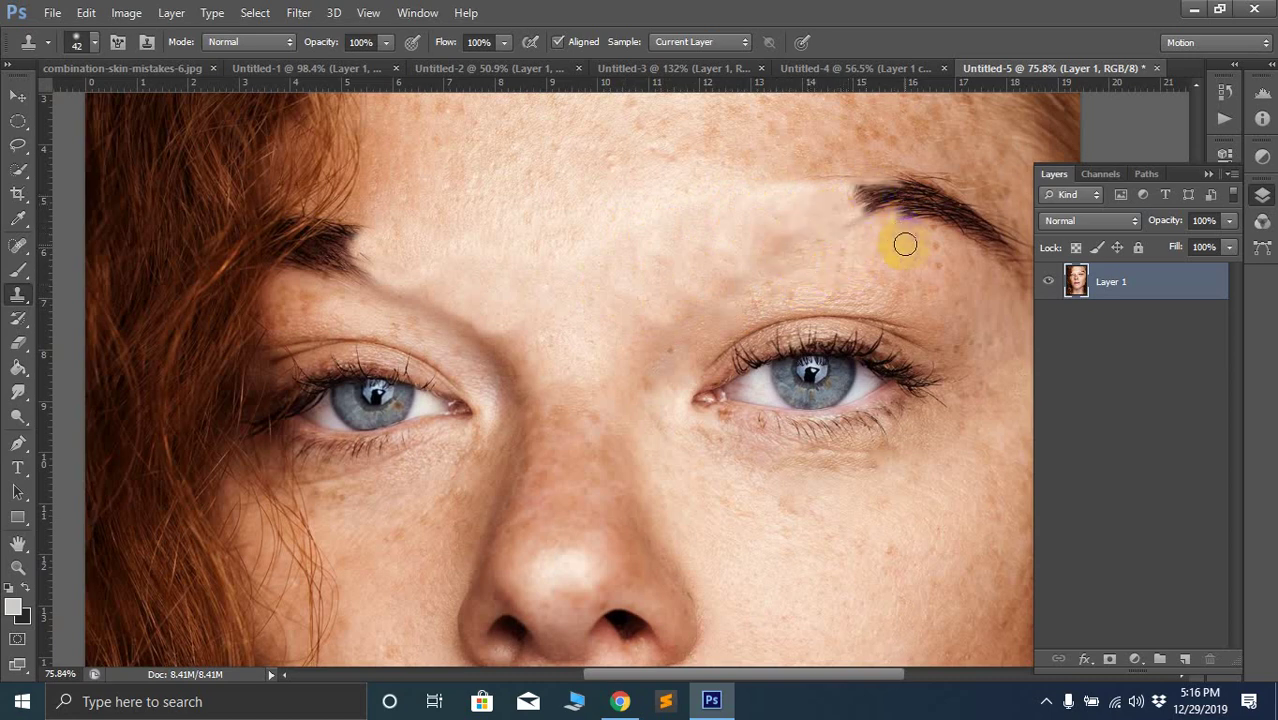
Clone nearby skin over the outer tail of the eyebrow on the viewer's right and the hard edge along its upper side
scroll(822, 265, "right", 2)
mouse_move(822, 265)
left_mouse_down()
mouse_move(901, 265)
mouse_move(845, 194)
mouse_move(779, 200)
mouse_move(755, 180)
mouse_move(868, 275)
left_mouse_up()
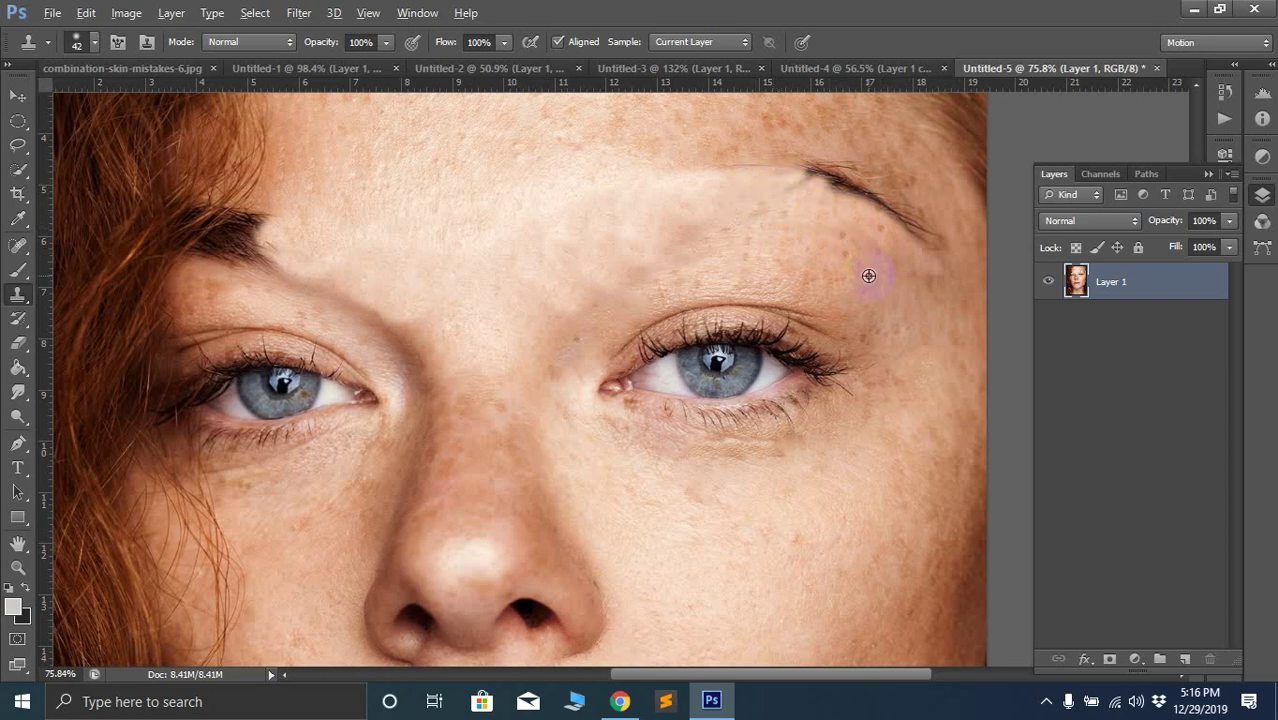
mouse_move(937, 249)
left_mouse_down()
mouse_move(807, 171)
mouse_move(753, 180)
mouse_move(727, 165)
mouse_move(827, 188)
mouse_move(728, 218)
mouse_move(845, 258)
left_mouse_up()
mouse_move(708, 236)
left_mouse_down()
mouse_move(747, 219)
mouse_move(662, 239)
mouse_move(679, 205)
mouse_move(744, 198)
mouse_move(716, 169)
left_mouse_up()
mouse_move(790, 225)
left_mouse_down()
mouse_move(784, 179)
mouse_move(826, 145)
mouse_move(751, 146)
mouse_move(733, 160)
mouse_move(573, 112)
mouse_move(683, 153)
mouse_move(612, 182)
mouse_move(640, 201)
mouse_move(578, 211)
mouse_move(739, 144)
mouse_move(693, 176)
mouse_move(701, 156)
mouse_move(809, 147)
left_mouse_up()
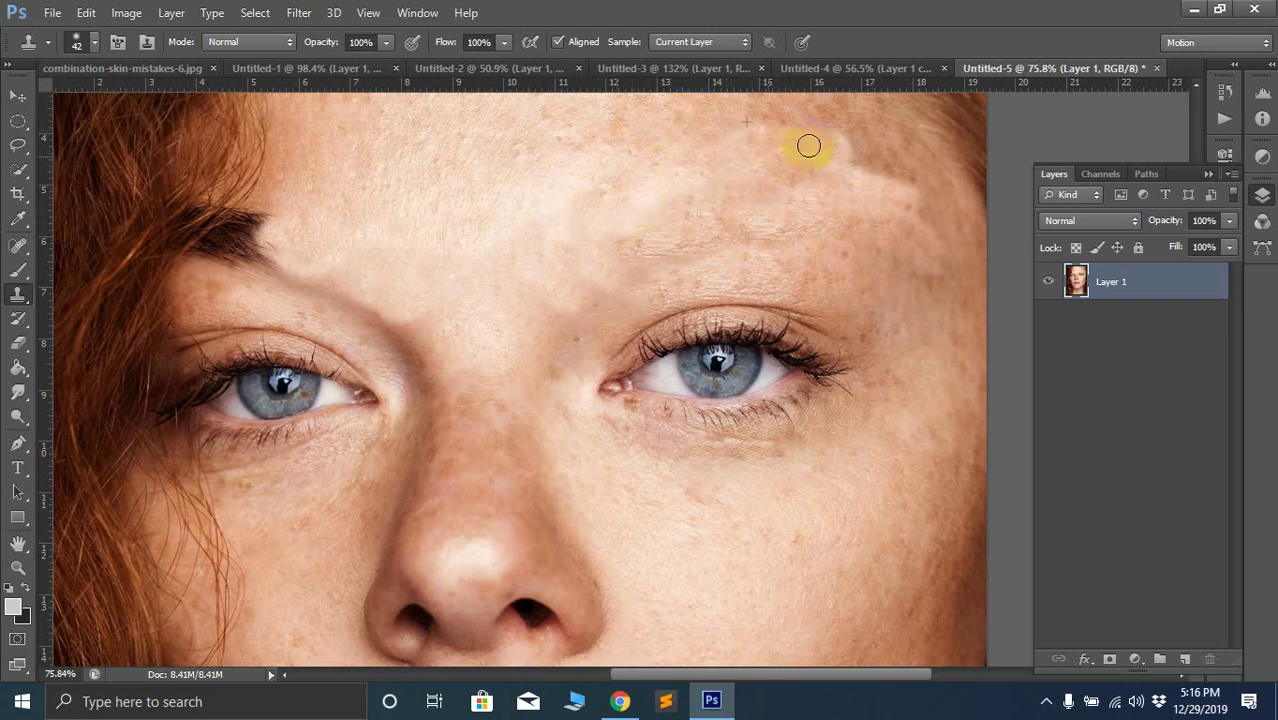
Clone freckled forehead skin over the smeared band above the covered eyebrow on the viewer's right
scroll(808, 245, "up", 2)
mouse_move(747, 195)
left_mouse_down()
mouse_move(659, 234)
mouse_move(668, 265)
mouse_move(578, 270)
mouse_move(636, 254)
mouse_move(539, 325)
mouse_move(788, 302)
mouse_move(738, 224)
left_mouse_up()
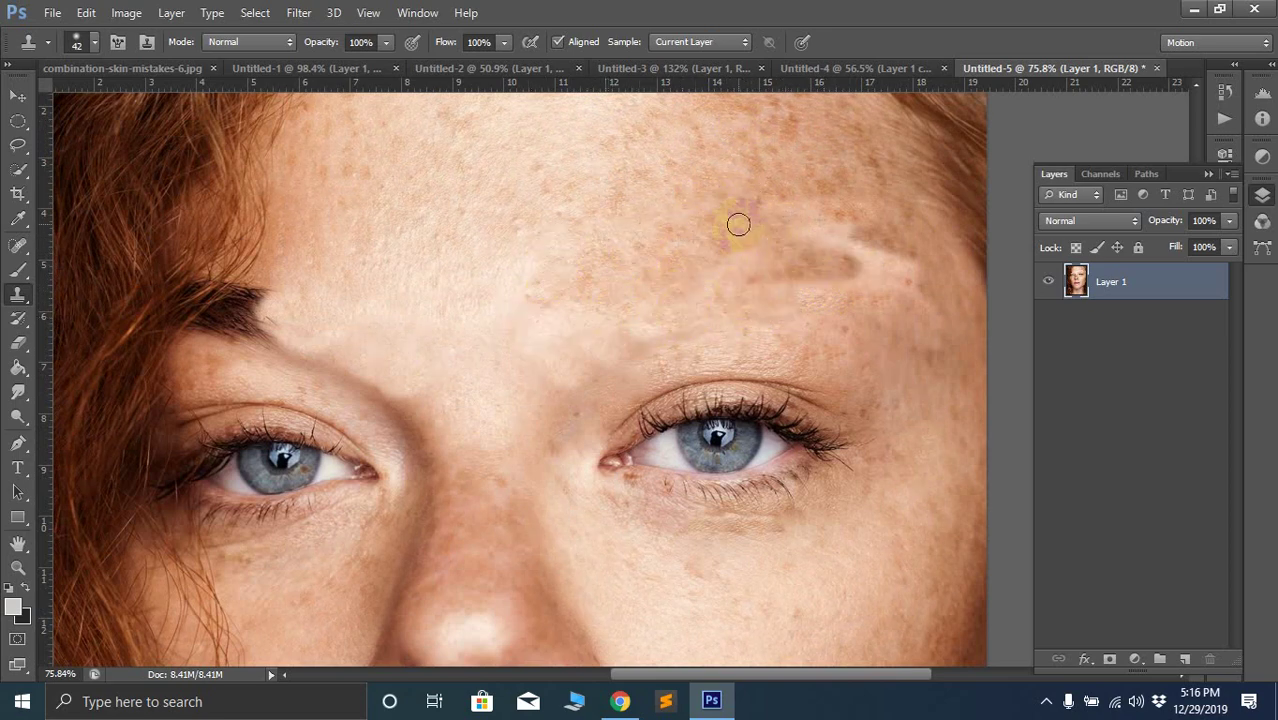
mouse_move(812, 202)
left_mouse_down()
mouse_move(808, 234)
mouse_move(826, 239)
mouse_move(753, 172)
mouse_move(724, 208)
mouse_move(801, 192)
mouse_move(759, 210)
mouse_move(791, 225)
mouse_move(771, 238)
mouse_move(876, 265)
left_mouse_up()
left_click(554, 192)
mouse_move(554, 192)
left_mouse_down()
mouse_move(645, 137)
mouse_move(706, 208)
mouse_move(845, 214)
left_mouse_up()
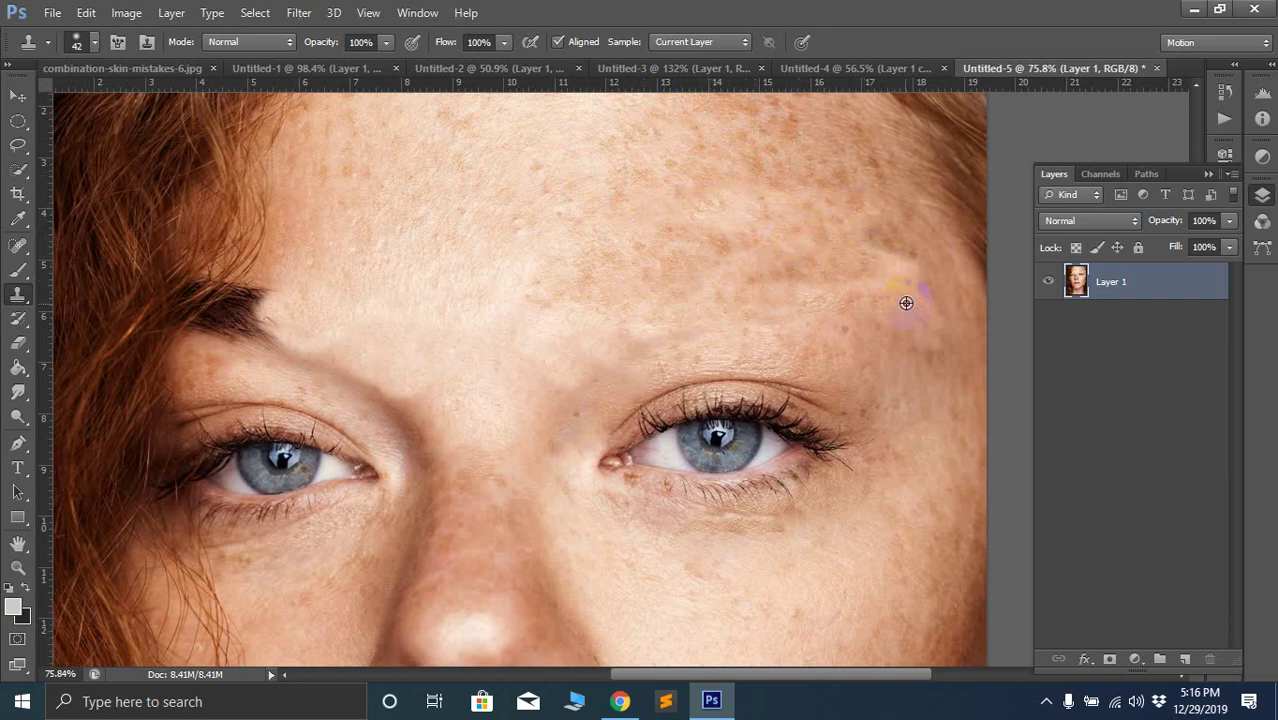
Undo a dab cloned at the temple on the viewer's right and clone freckled skin across the pale streak there instead
left_click(602, 216)
left_click(903, 273)
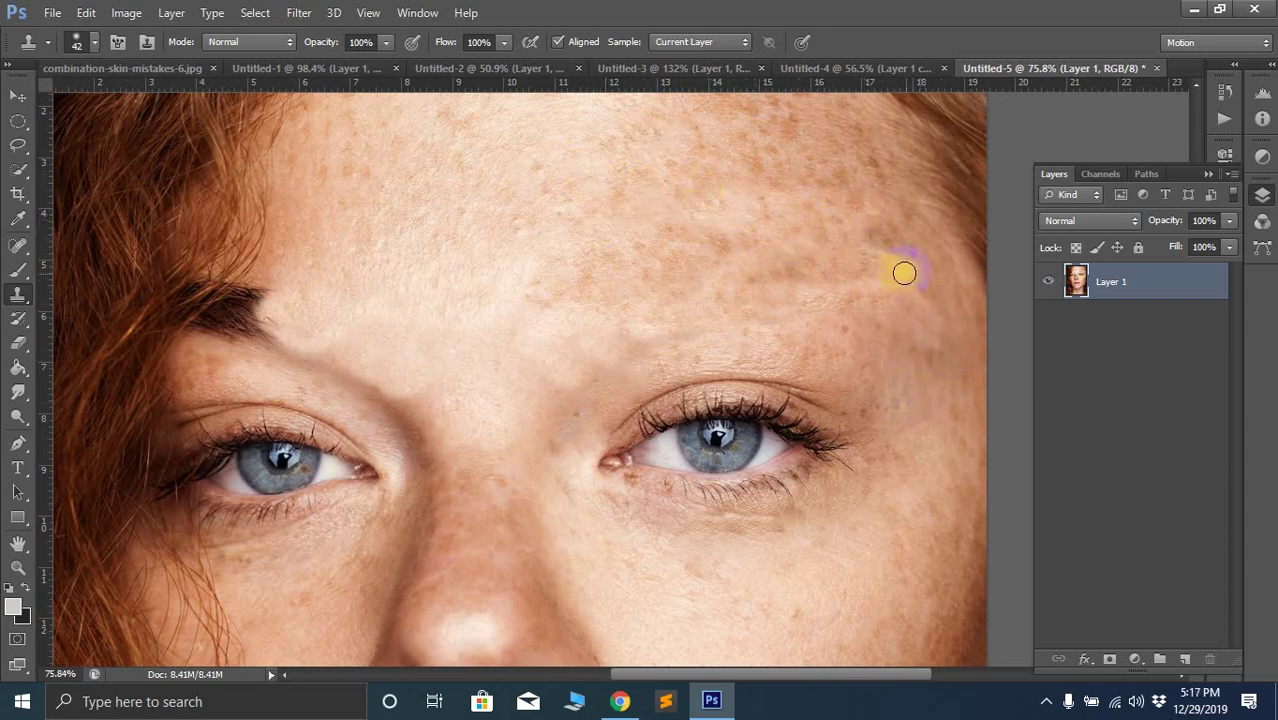
key("ctrl+z")
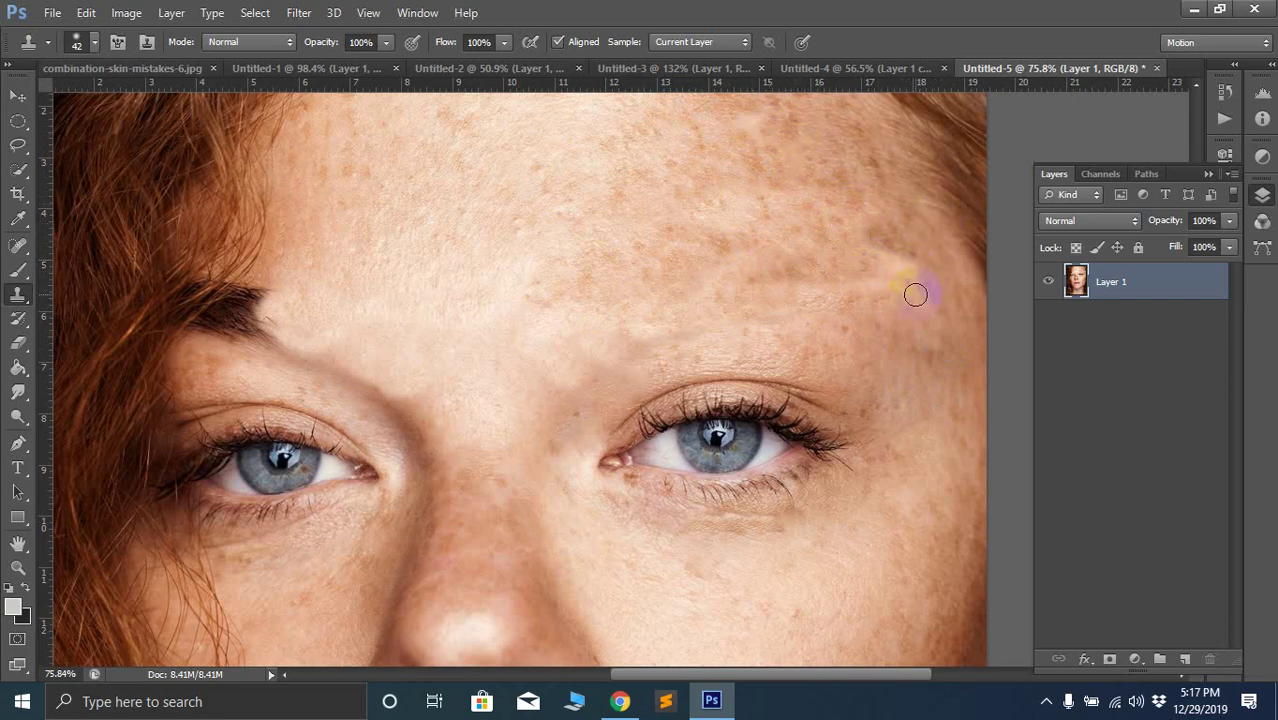
left_click_drag(915, 294, 852, 290)
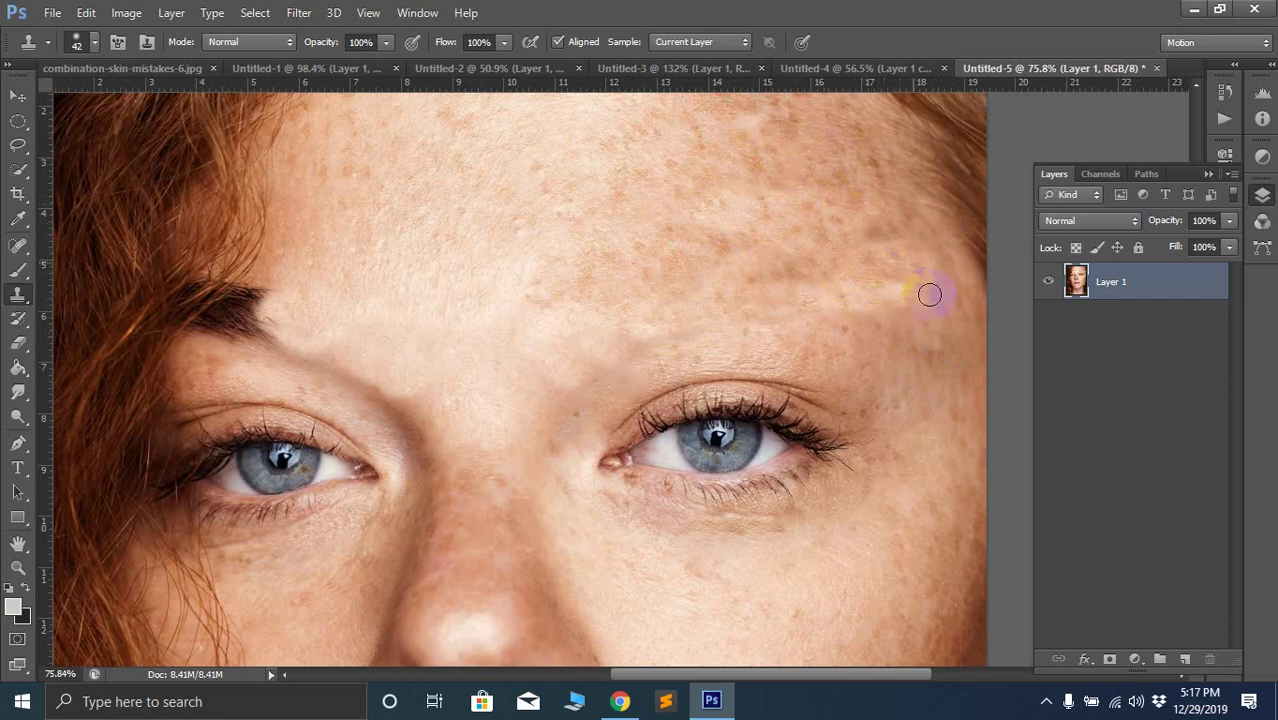
mouse_move(828, 308)
left_mouse_down()
mouse_move(630, 292)
mouse_move(762, 291)
mouse_move(769, 246)
left_mouse_up()
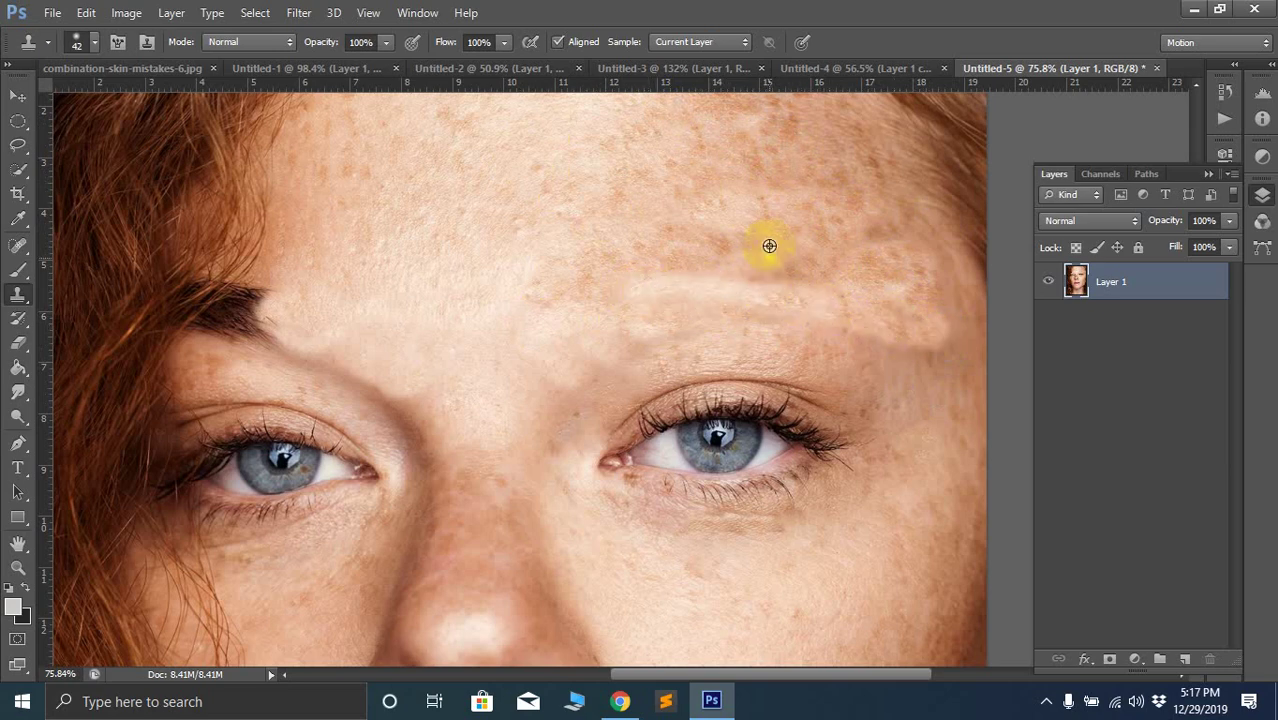
Clone skin from beside the outer eye corner over the mismatched patches between the covered eyebrow and the temple
left_click_drag(868, 331, 764, 293)
left_click(876, 356, "alt")
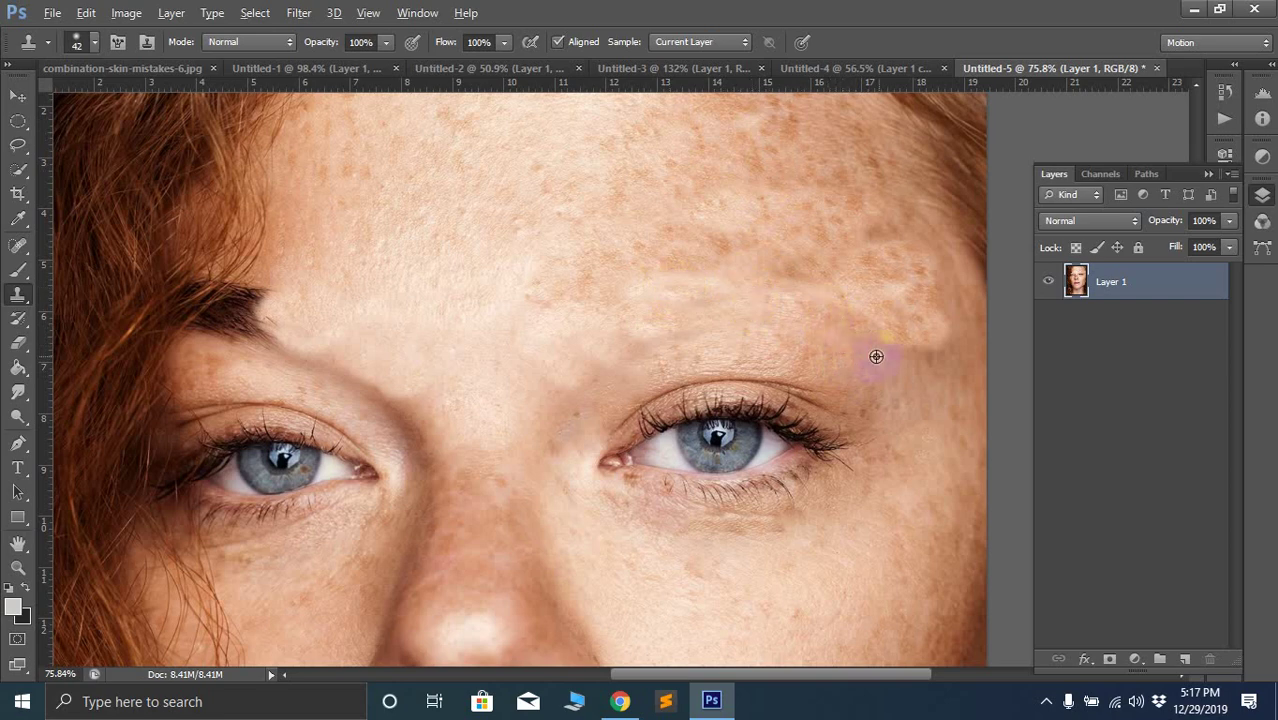
left_click_drag(925, 357, 898, 333)
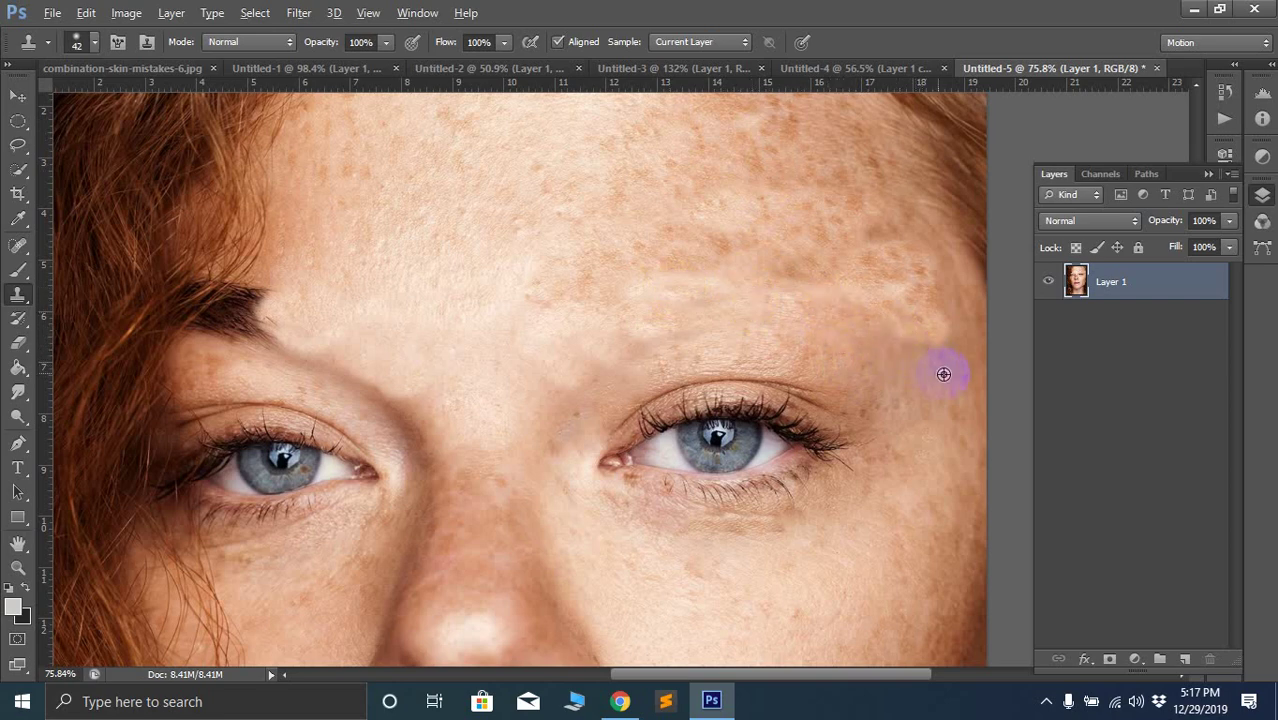
left_click(839, 286)
left_click(918, 328, "alt")
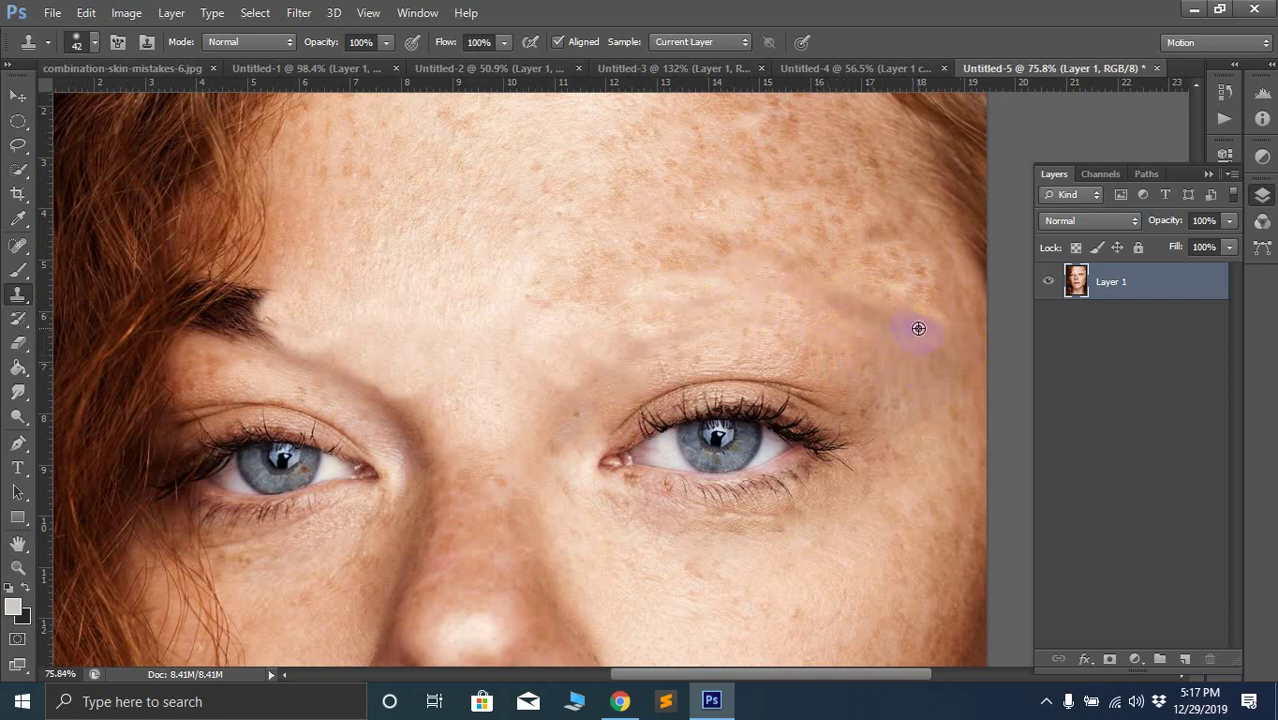
left_click(843, 286)
left_click(880, 268)
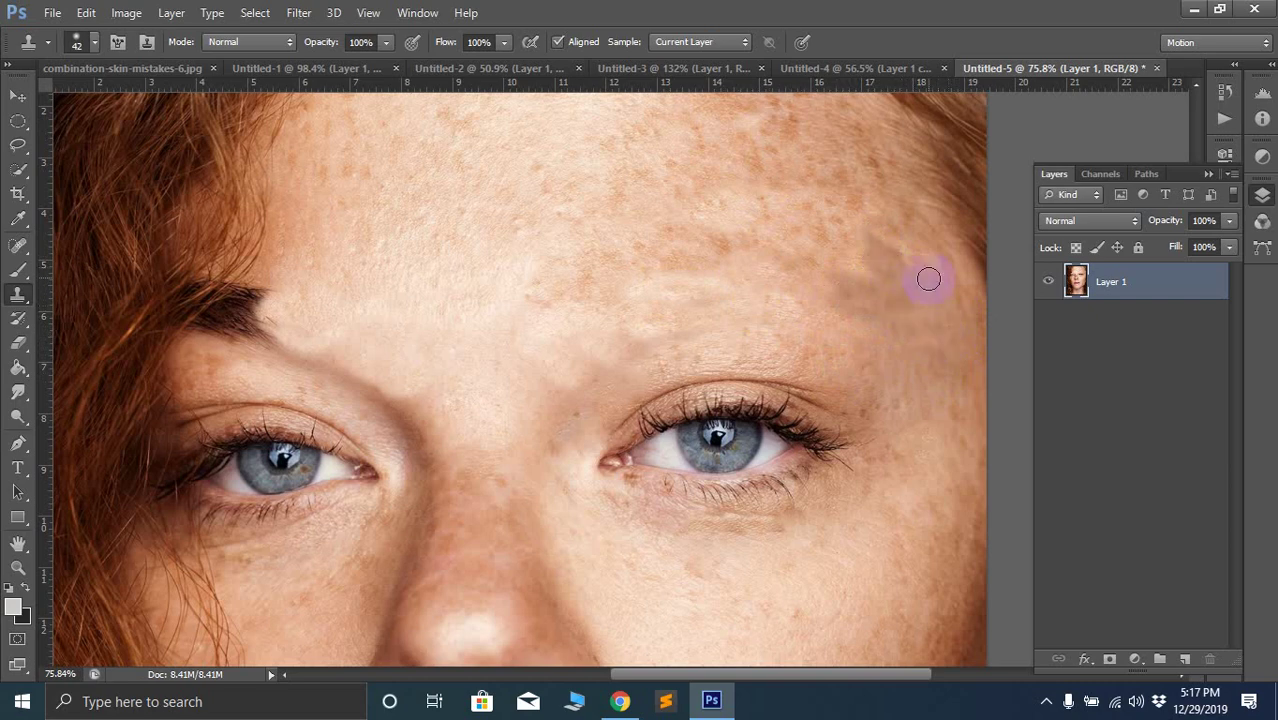
Clone a dab of skin from between the brows above the inner corner of the eye on the viewer's right
scroll(859, 304, "down", 5)
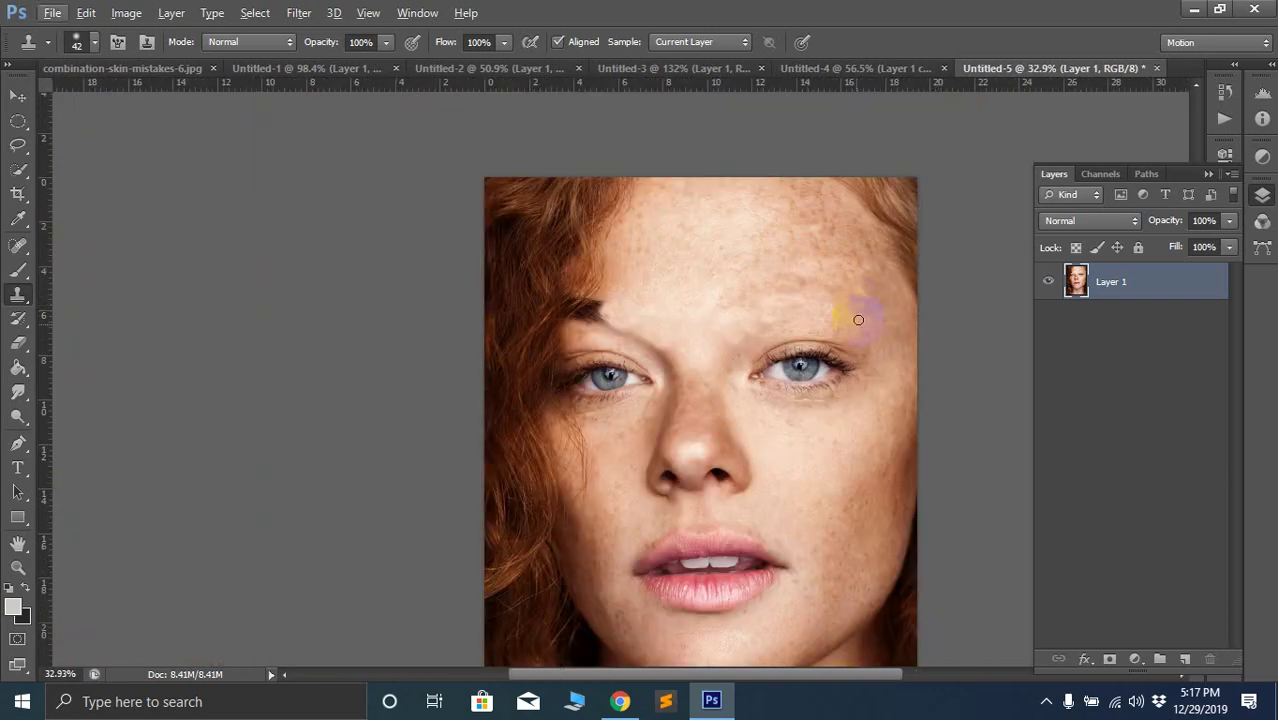
scroll(685, 234, "up", 4)
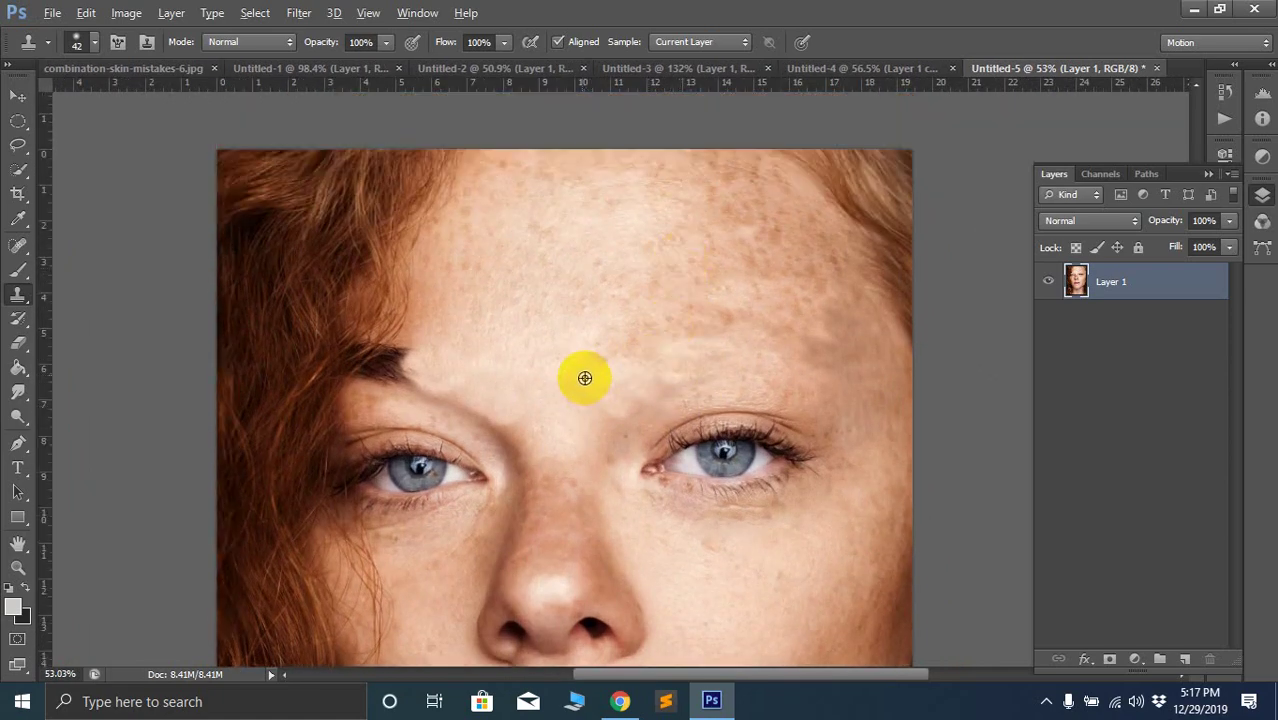
left_click(585, 378, "alt")
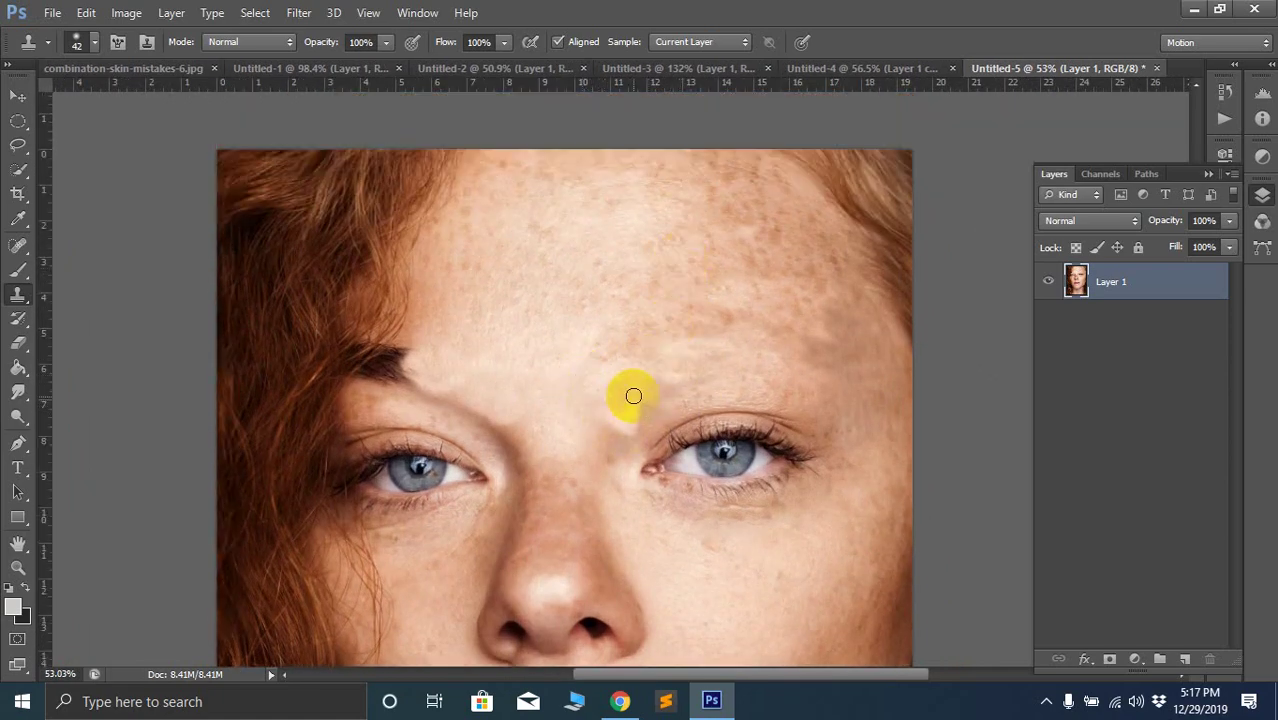
left_click(633, 396)
With the Spot Healing Brush, blend the skin beside the nose bridge and a diagonal strip across the covered inner eyebrow
left_click(15, 271)
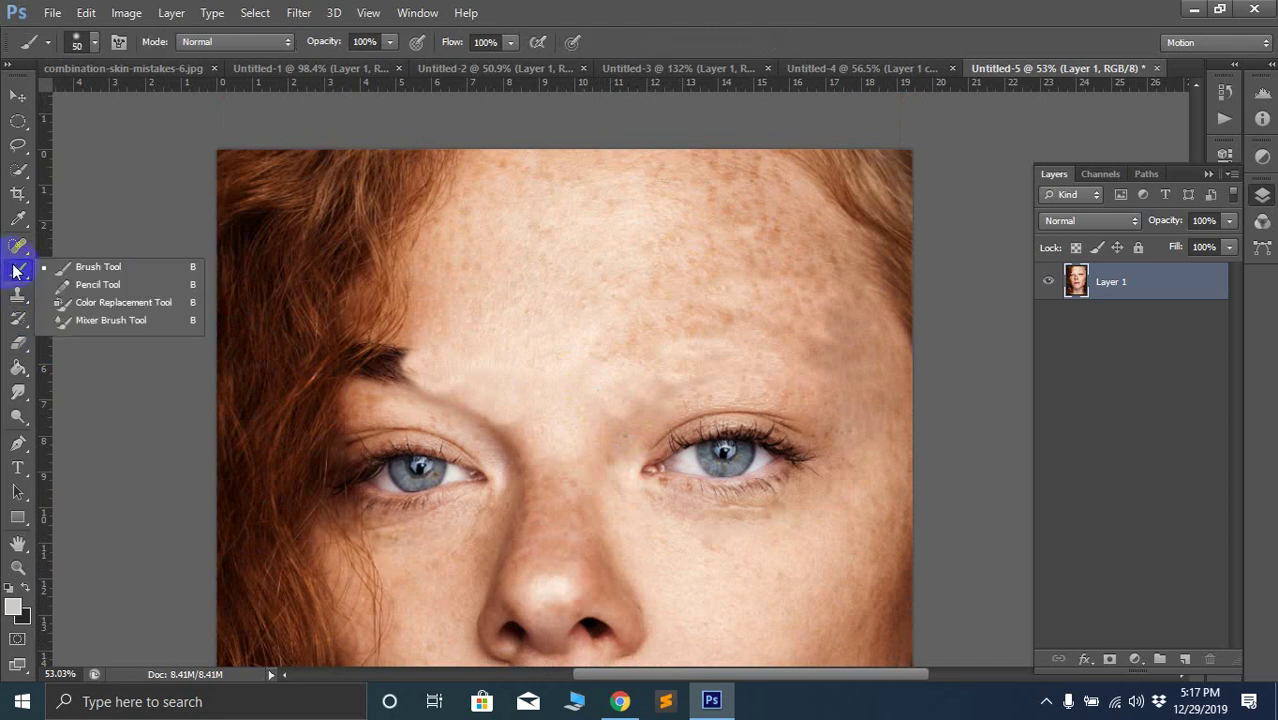
left_click(18, 245)
left_click(63, 240)
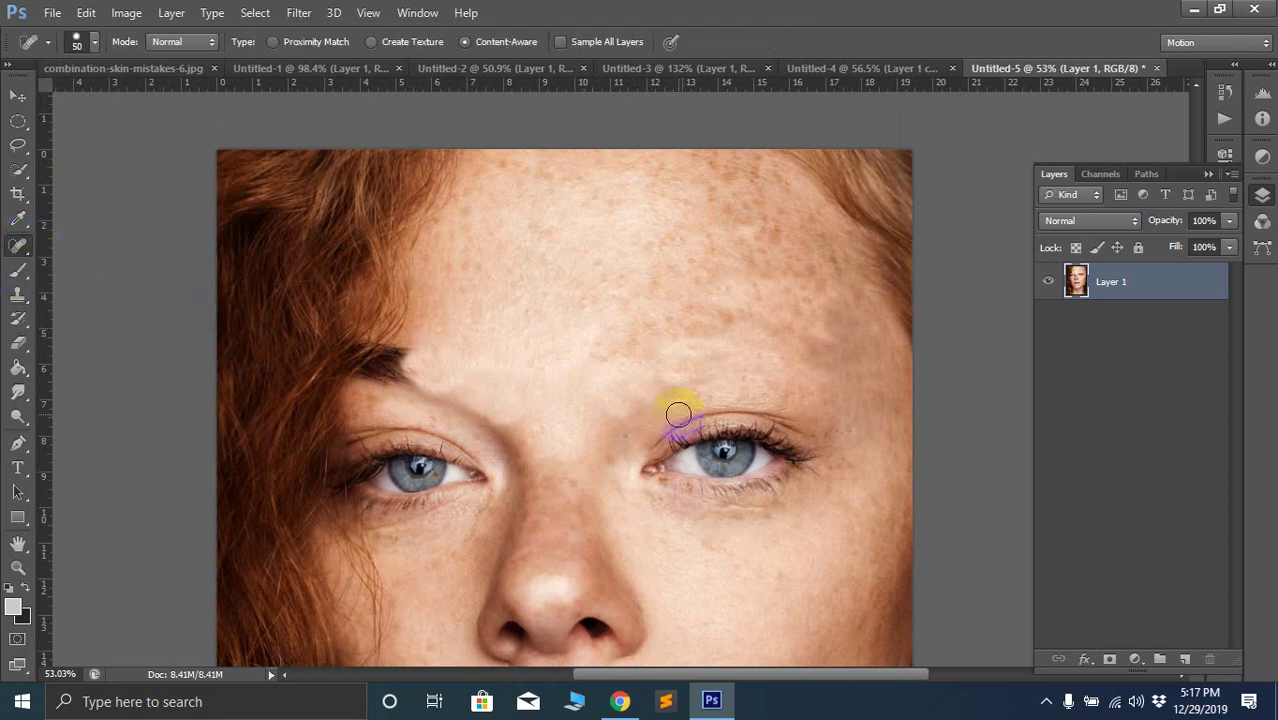
left_click(616, 399)
mouse_move(616, 399)
left_mouse_down()
mouse_move(603, 402)
mouse_move(606, 426)
left_mouse_up()
mouse_move(613, 414)
left_mouse_down()
mouse_move(622, 400)
mouse_move(604, 405)
left_mouse_up()
mouse_move(733, 314)
left_mouse_down()
mouse_move(620, 395)
mouse_move(664, 390)
left_mouse_up()
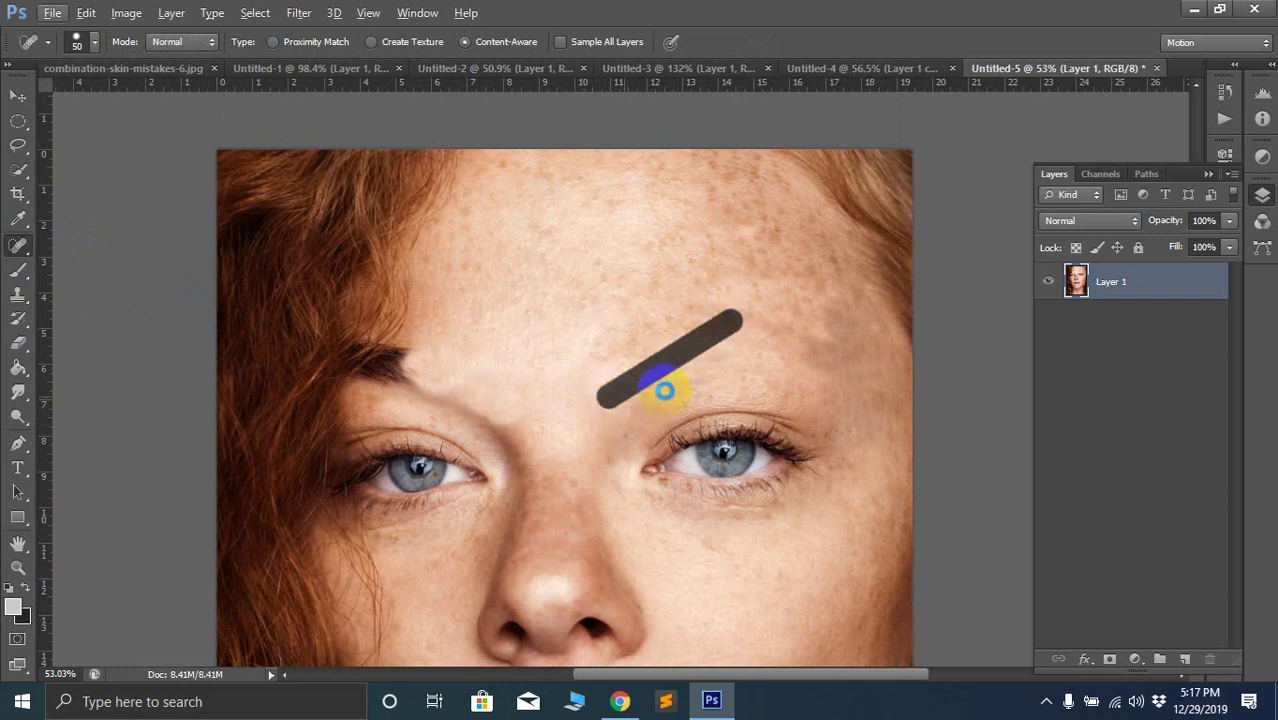
Heal the uneven skin over the outer part of the covered eyebrow and toward the temple on the viewer's right
mouse_move(784, 336)
left_mouse_down()
mouse_move(859, 364)
mouse_move(815, 360)
mouse_move(869, 380)
left_mouse_up()
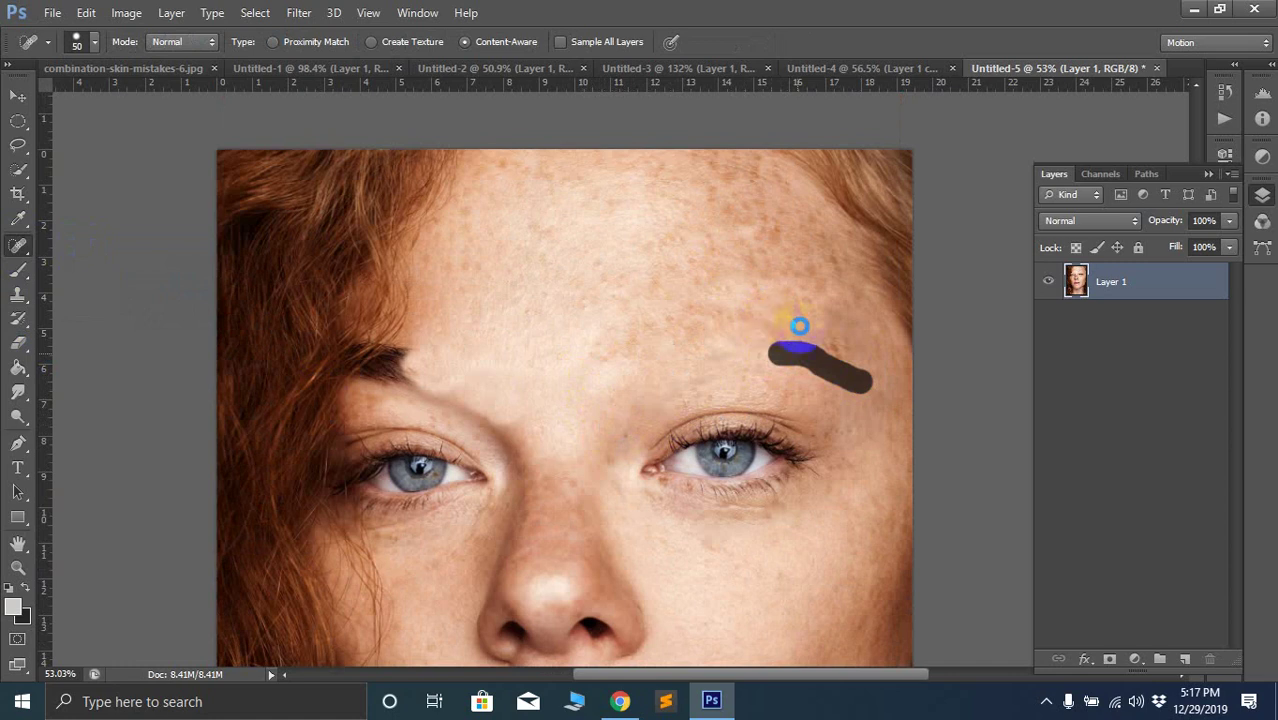
left_click_drag(799, 326, 853, 364)
left_click_drag(793, 300, 885, 335)
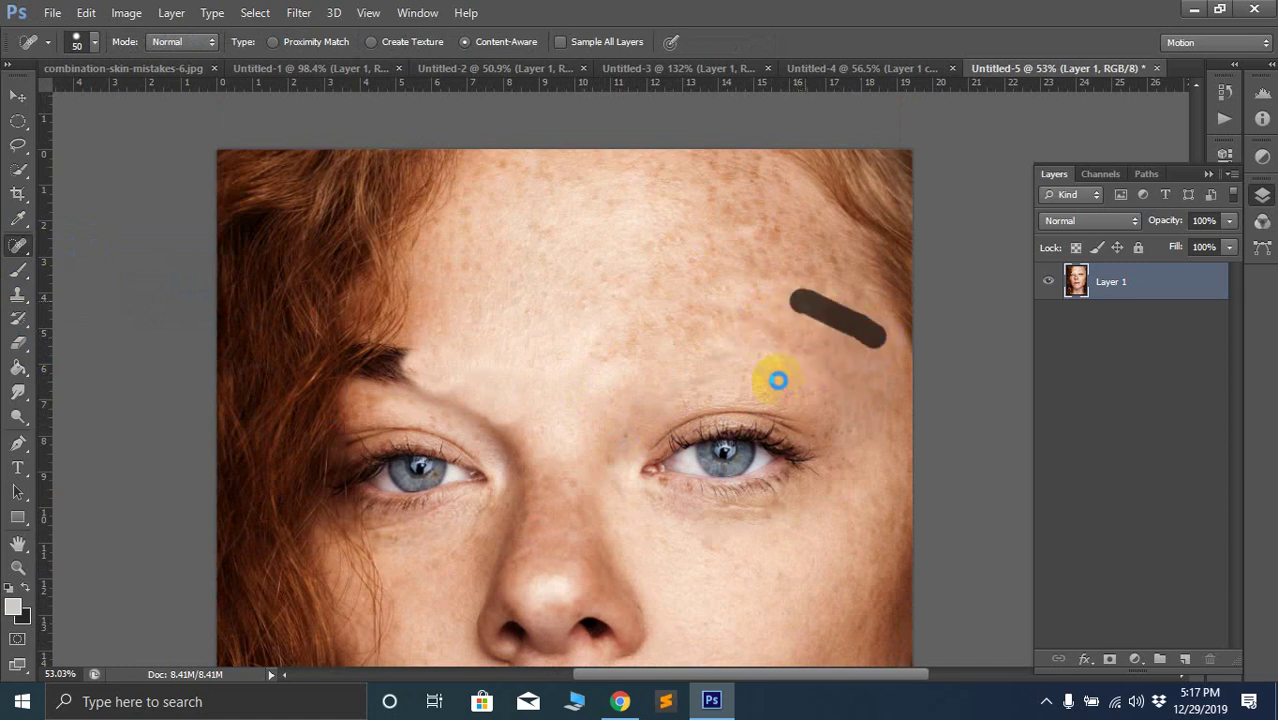
left_click_drag(748, 365, 860, 385)
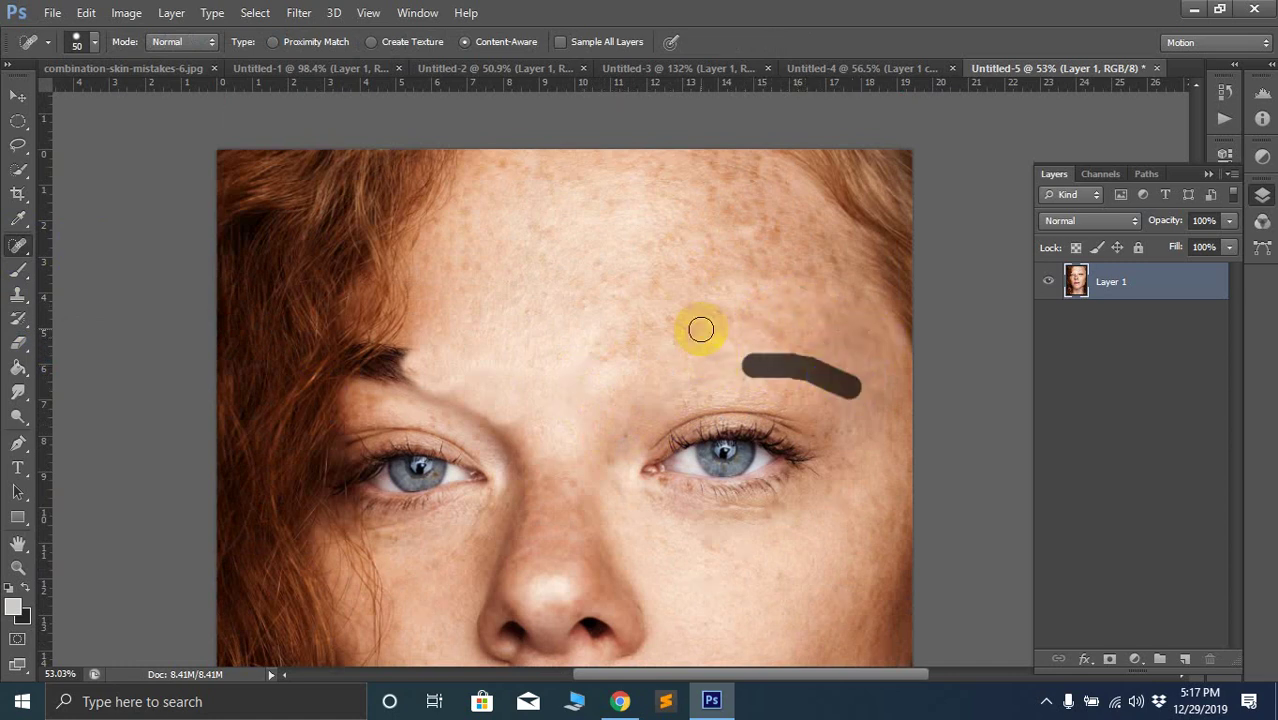
left_click_drag(700, 330, 790, 336)
Heal the shaded skin above the inner corner of the eye on the viewer's right and the strip above its eyelid
mouse_move(641, 367)
left_mouse_down()
mouse_move(615, 397)
mouse_move(615, 427)
left_mouse_up()
left_click_drag(625, 425, 612, 455)
mouse_move(713, 376)
left_mouse_down()
mouse_move(780, 366)
mouse_move(704, 359)
mouse_move(784, 348)
mouse_move(816, 370)
left_mouse_up()
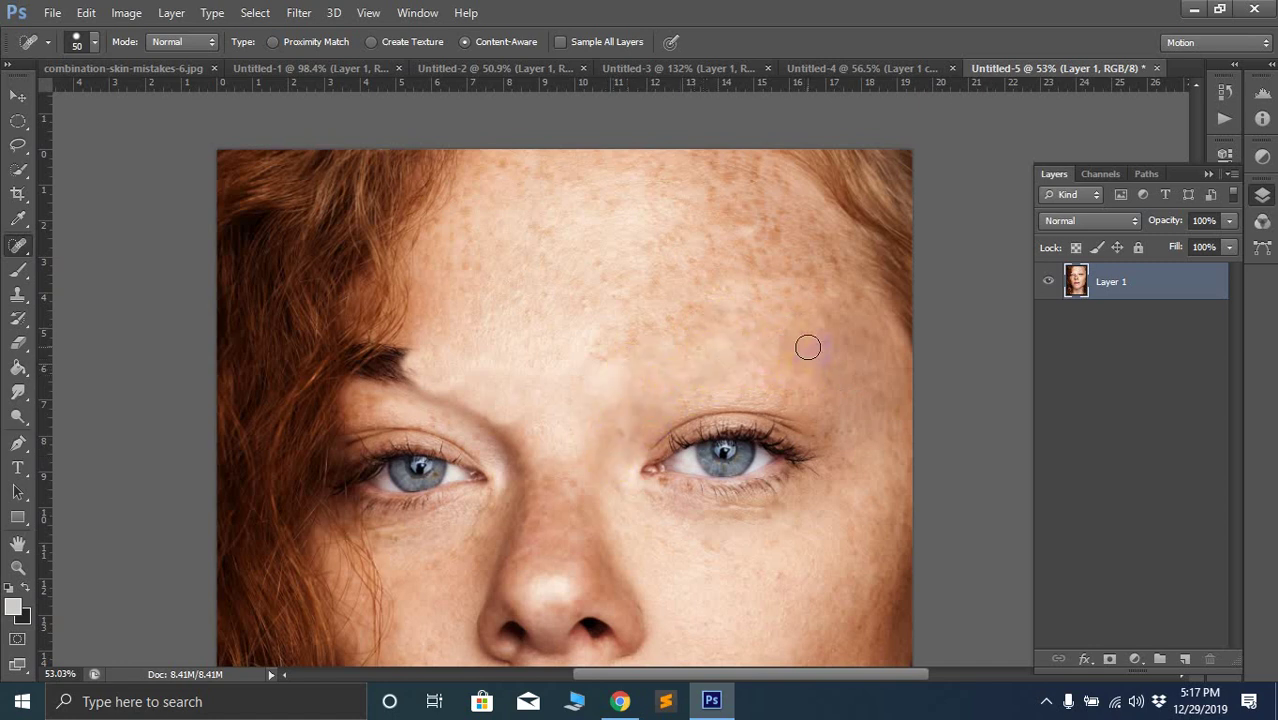
left_click_drag(590, 352, 680, 374)
left_click_drag(617, 424, 610, 440)
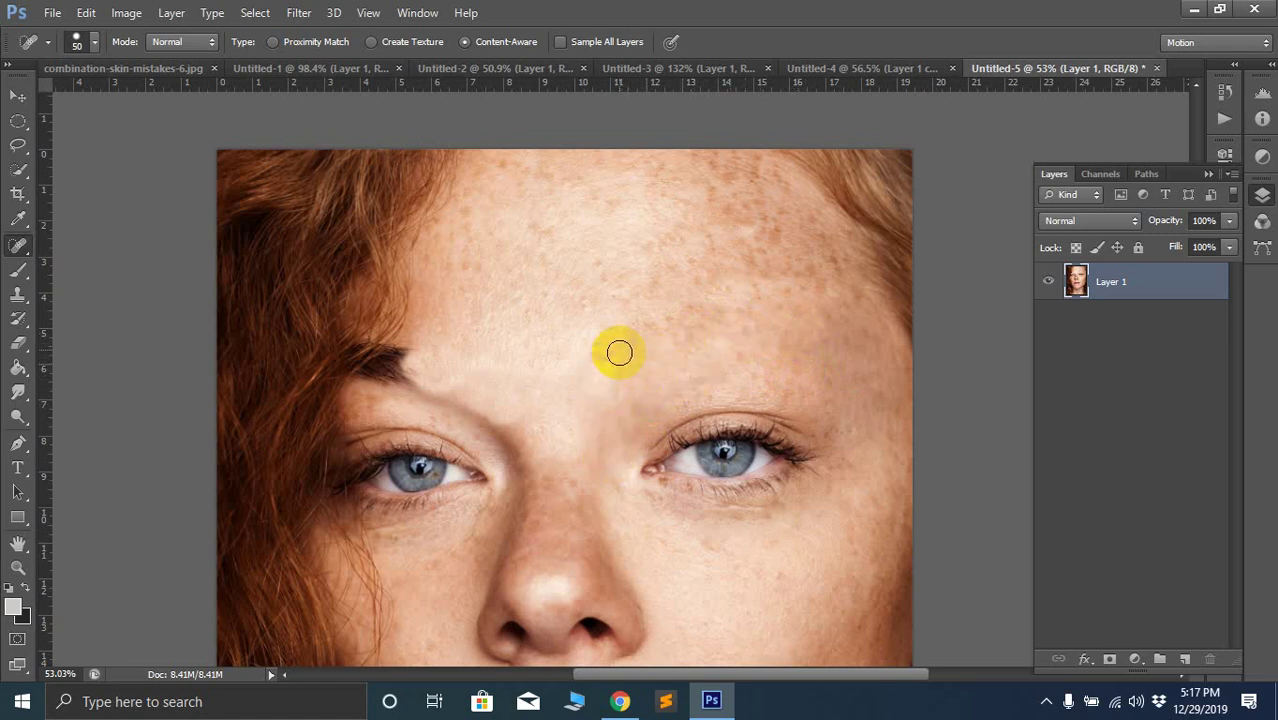
Heal the band above the eye on the viewer's right, the skin beside its outer corner and the temple edge
mouse_move(616, 348)
left_mouse_down()
mouse_move(748, 320)
mouse_move(771, 366)
left_mouse_up()
mouse_move(848, 368)
left_mouse_down()
mouse_move(850, 351)
mouse_move(816, 382)
mouse_move(855, 438)
mouse_move(852, 458)
left_mouse_up()
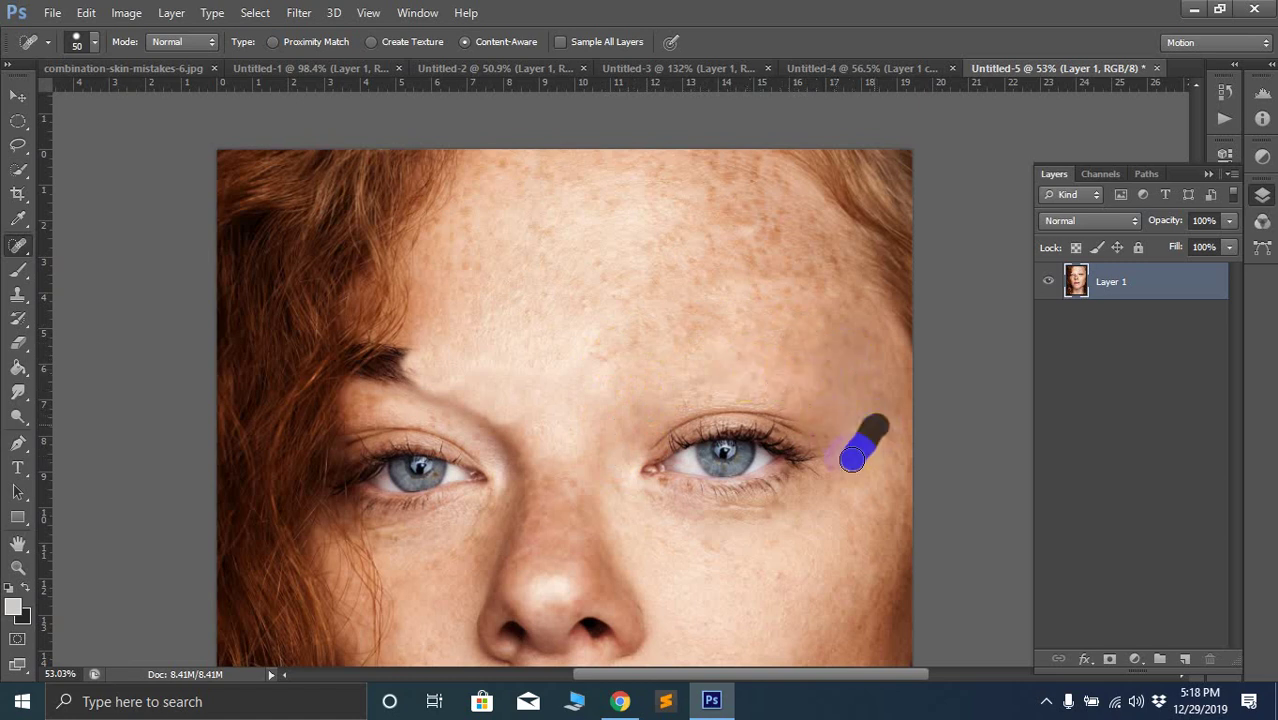
left_click_drag(797, 289, 841, 318)
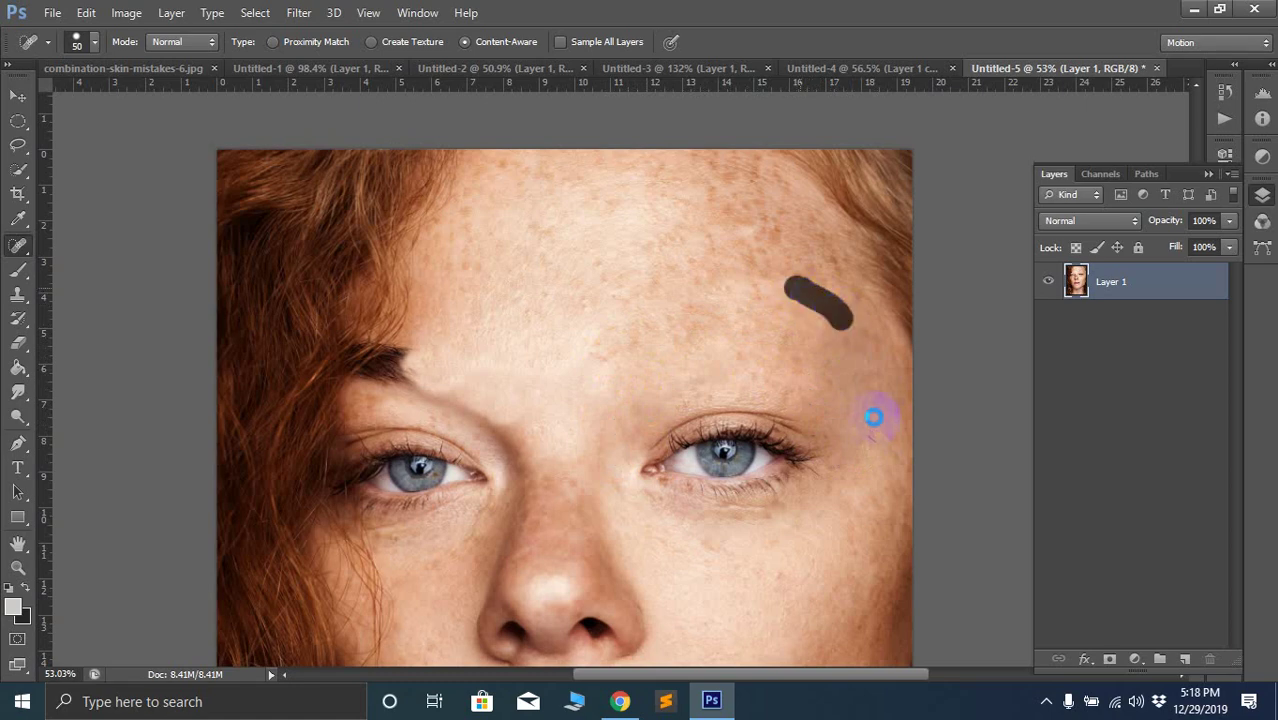
Heal the skin between the brows and down the shaded side of the nose bridge
scroll(873, 418, "down", 3)
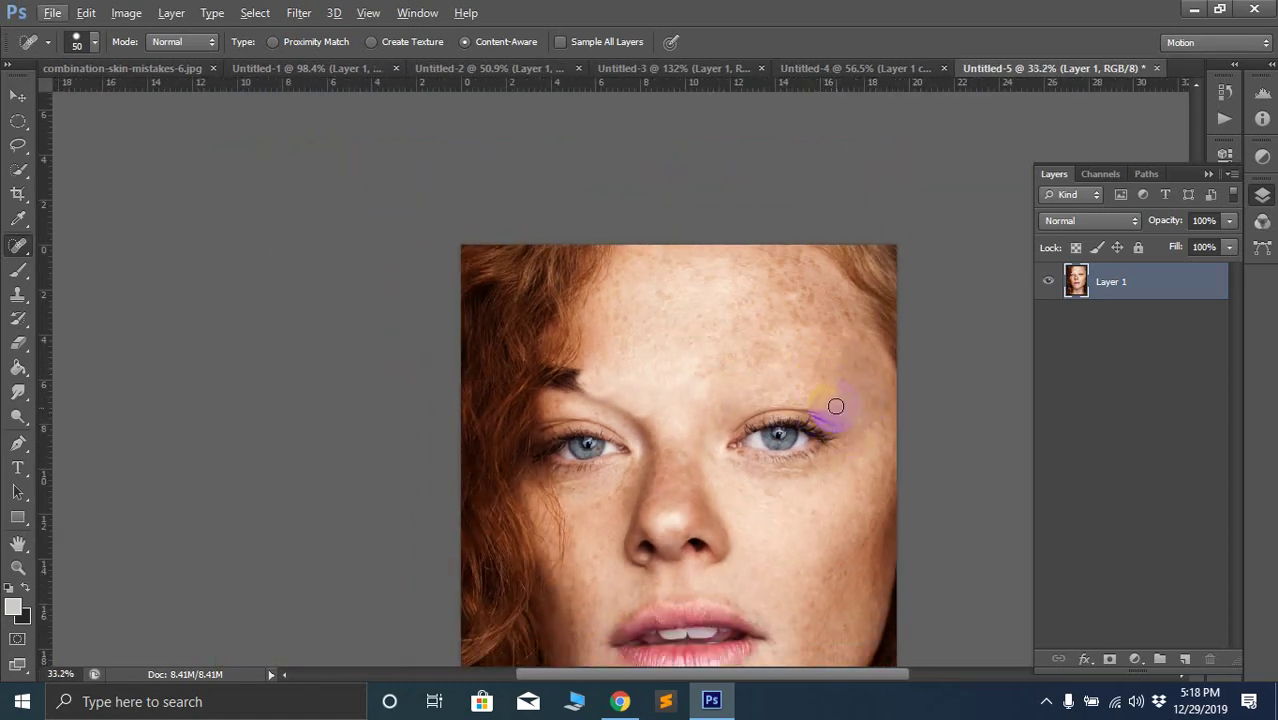
left_click(808, 528)
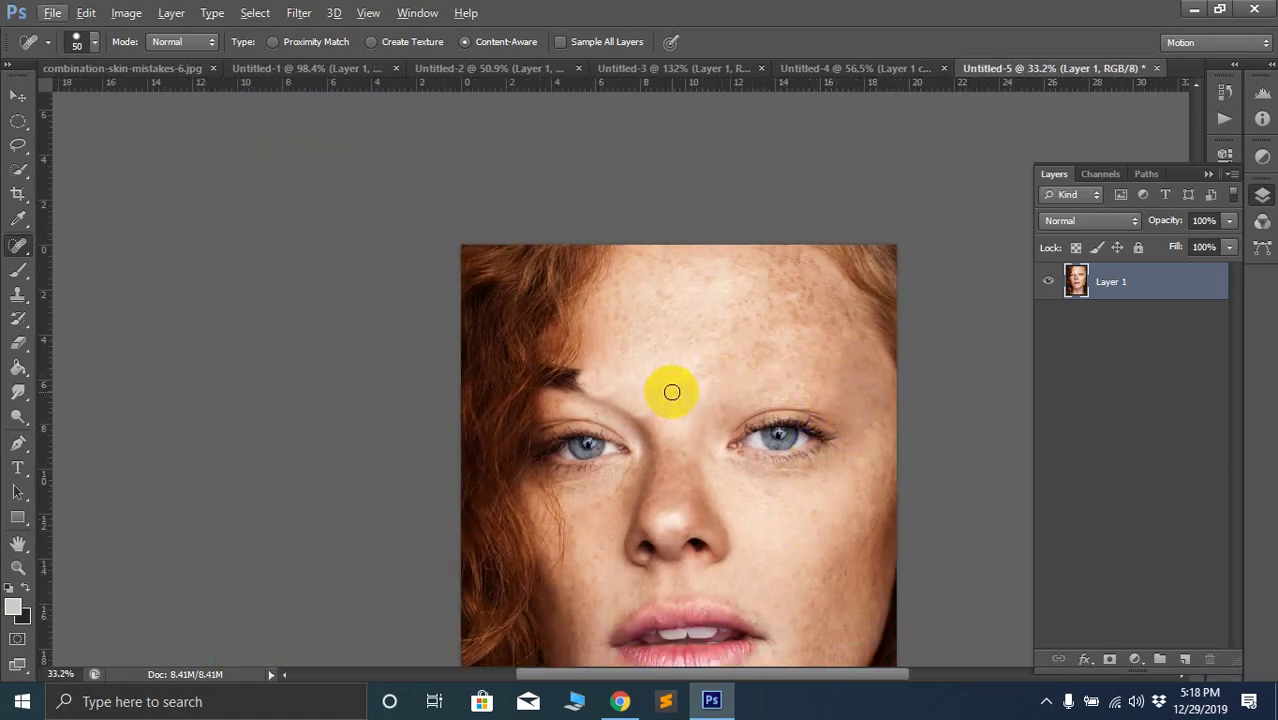
mouse_move(670, 388)
left_mouse_down()
mouse_move(646, 428)
mouse_move(650, 395)
mouse_move(632, 415)
mouse_move(620, 395)
mouse_move(651, 426)
mouse_move(614, 381)
mouse_move(629, 402)
mouse_move(585, 387)
mouse_move(619, 388)
mouse_move(599, 372)
mouse_move(626, 404)
left_mouse_up()
mouse_move(649, 446)
left_mouse_down()
mouse_move(639, 427)
mouse_move(657, 451)
left_mouse_up()
left_click(666, 440)
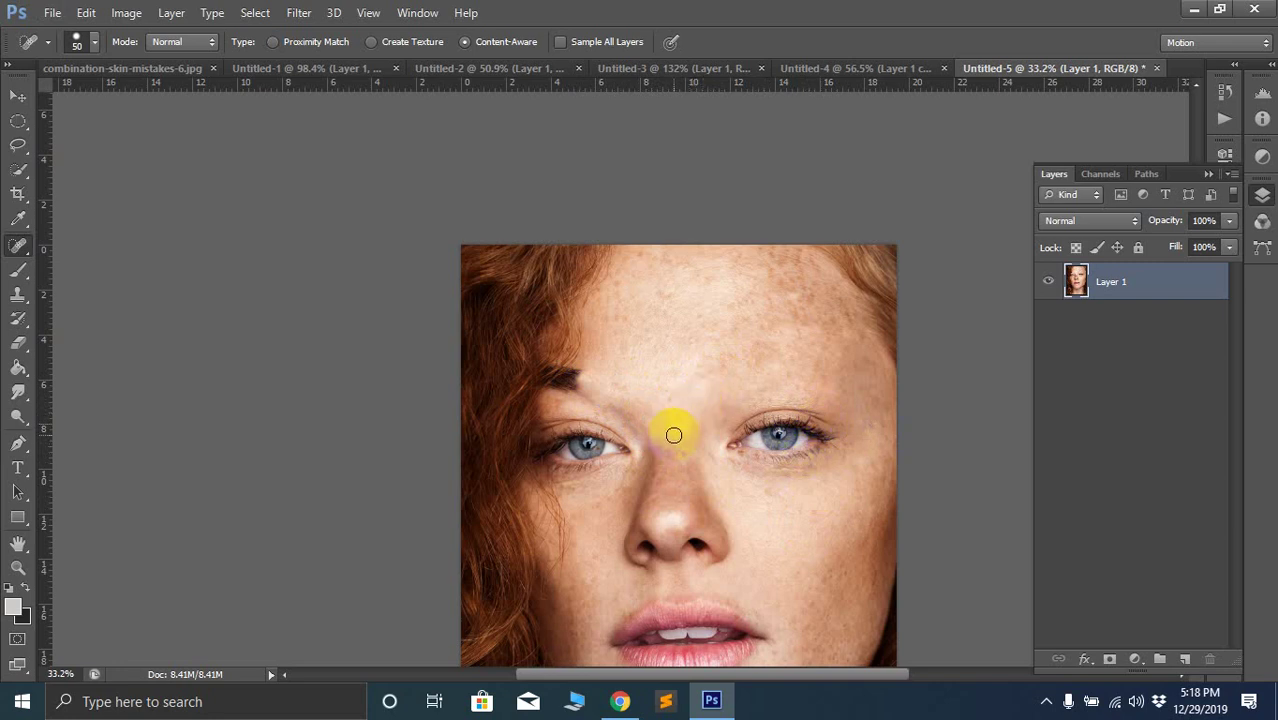
mouse_move(673, 431)
left_mouse_down()
mouse_move(668, 495)
mouse_move(668, 428)
mouse_move(660, 485)
left_mouse_up()
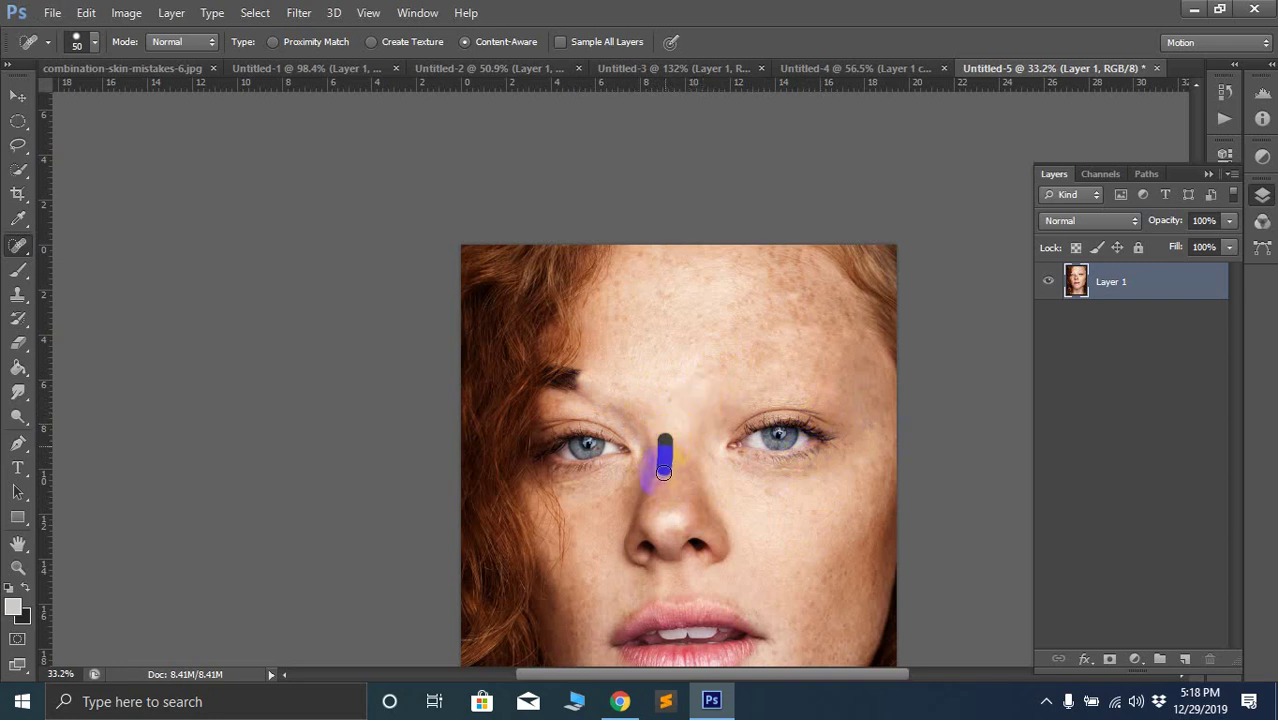
Heal a curved strip along the line of the covered eyebrow on the viewer's right
mouse_move(690, 400)
left_mouse_down()
mouse_move(711, 359)
mouse_move(703, 409)
mouse_move(769, 329)
mouse_move(719, 404)
mouse_move(744, 371)
mouse_move(803, 365)
left_mouse_up()
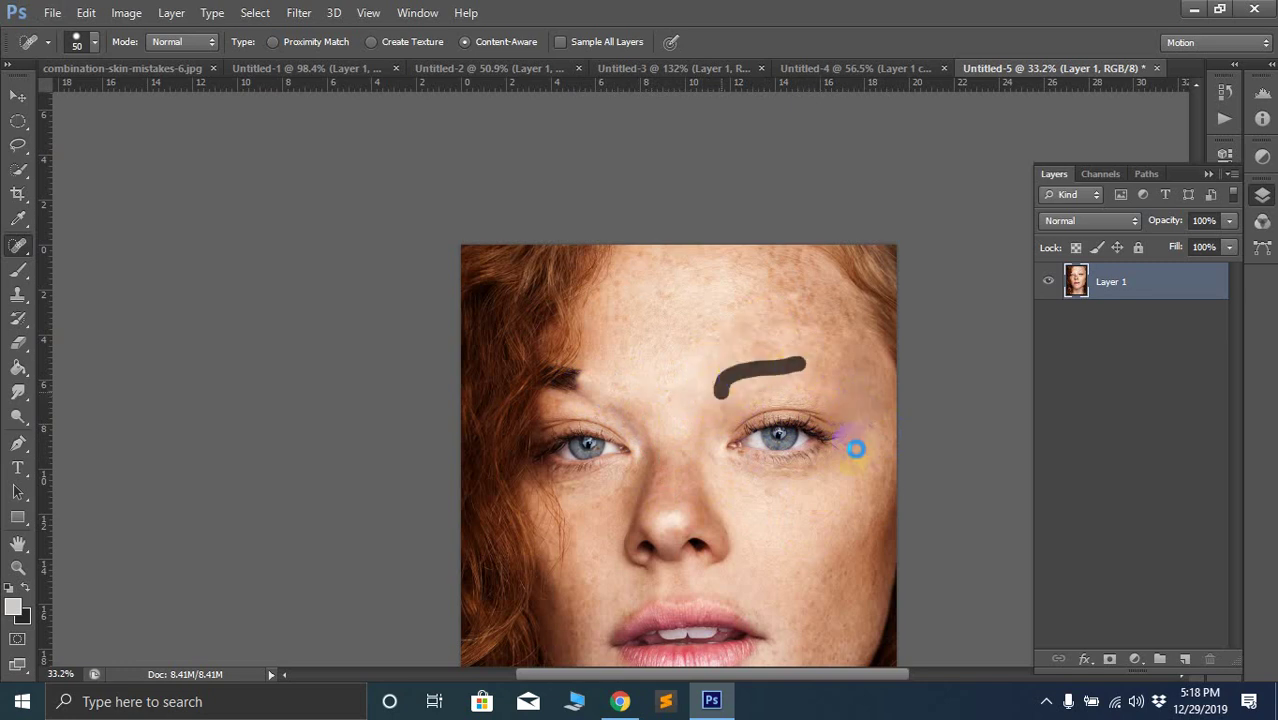
scroll(866, 492, "down", 5)
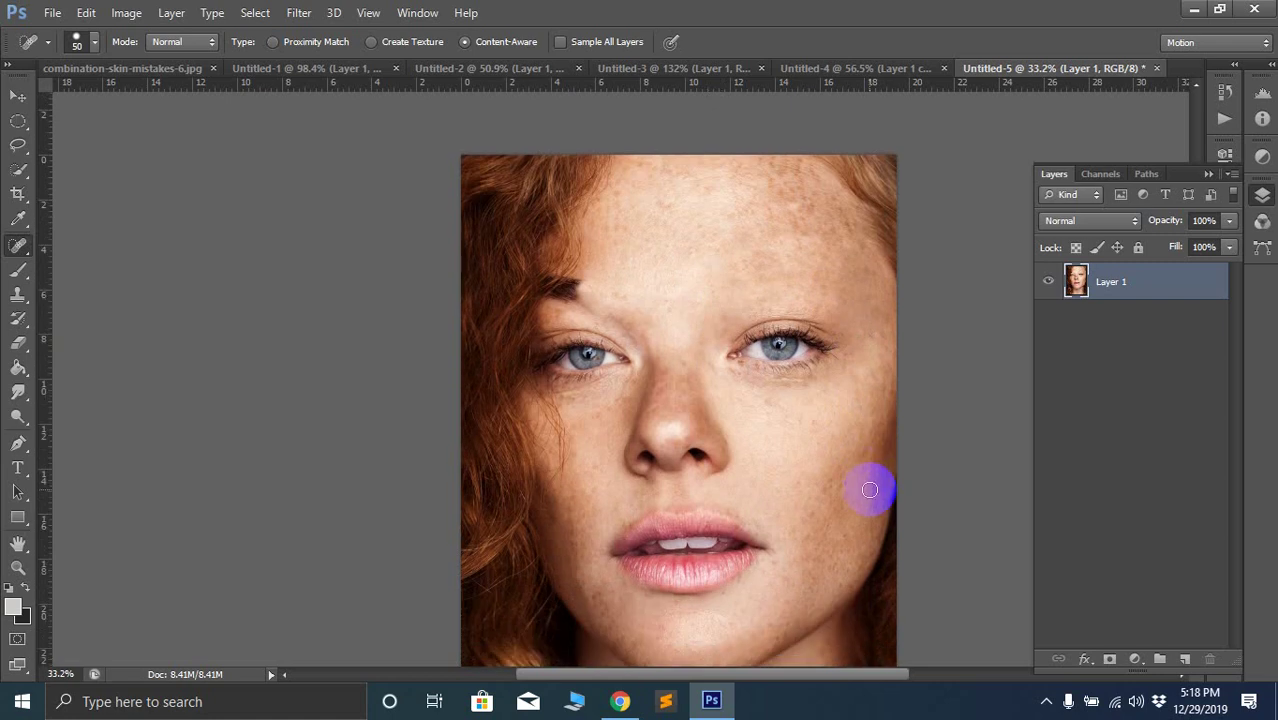
scroll(869, 495, "up", 1)
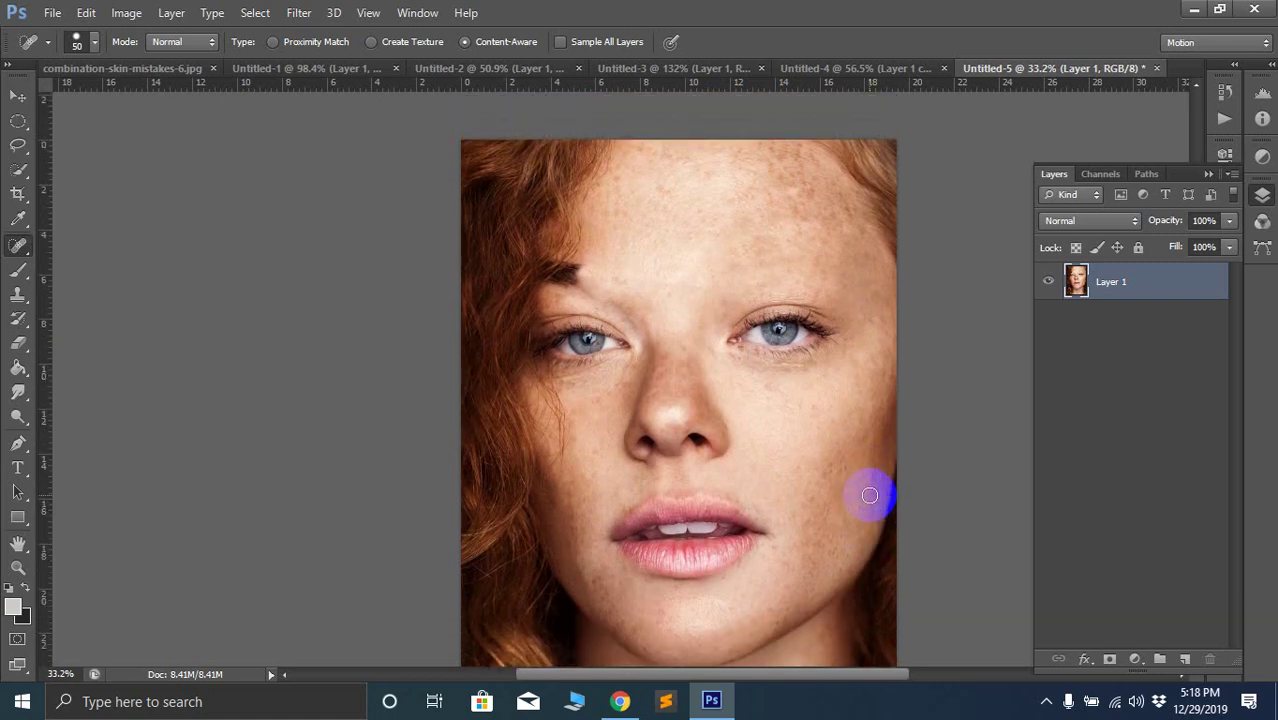
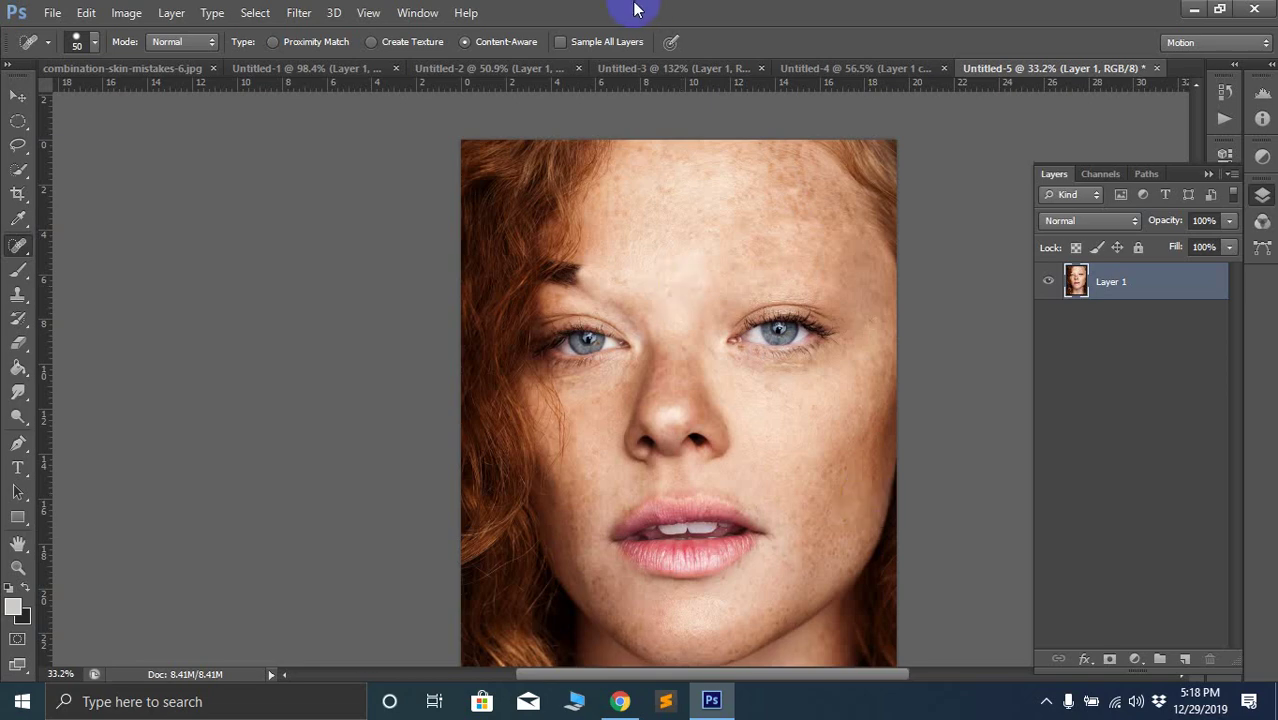
Heal the skin beside the remaining brow end and above the inner half of the eye on the viewer's left
scroll(616, 292, "up", 3)
mouse_move(510, 205)
left_mouse_down()
mouse_move(468, 223)
mouse_move(470, 240)
left_mouse_up()
left_click_drag(587, 234, 658, 256)
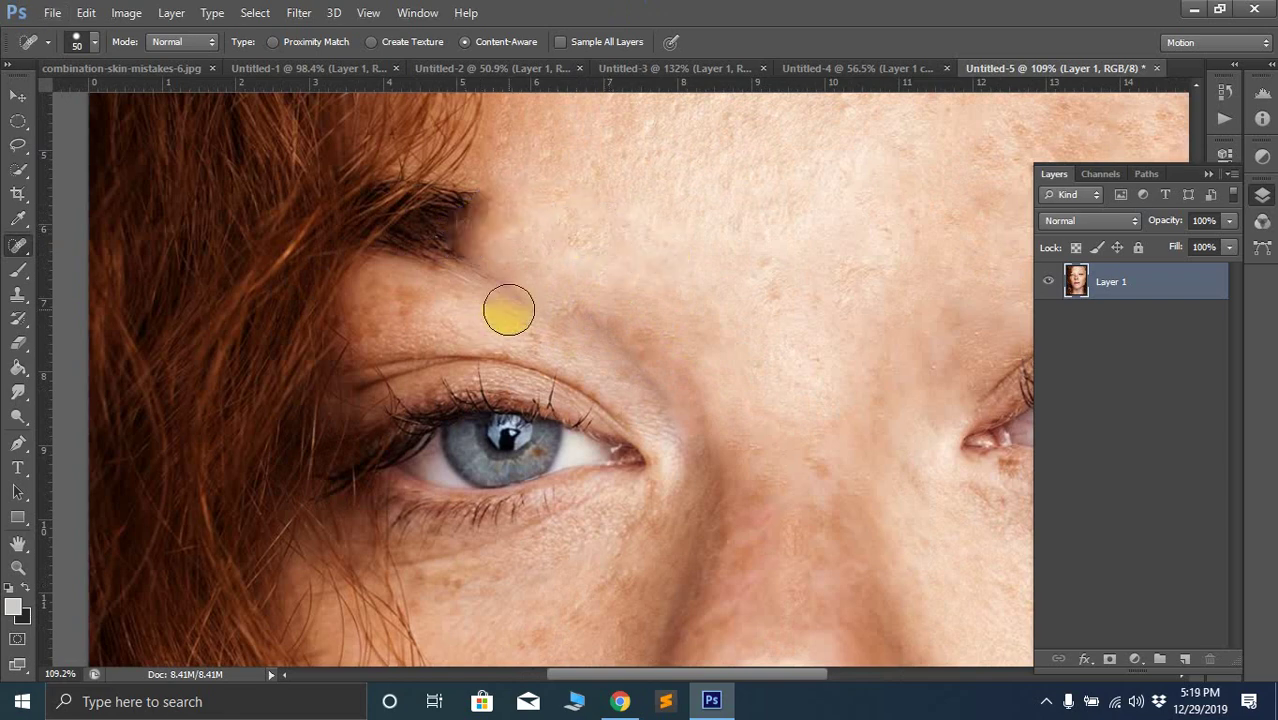
mouse_move(518, 277)
left_mouse_down()
mouse_move(642, 331)
mouse_move(575, 298)
mouse_move(593, 308)
left_mouse_up()
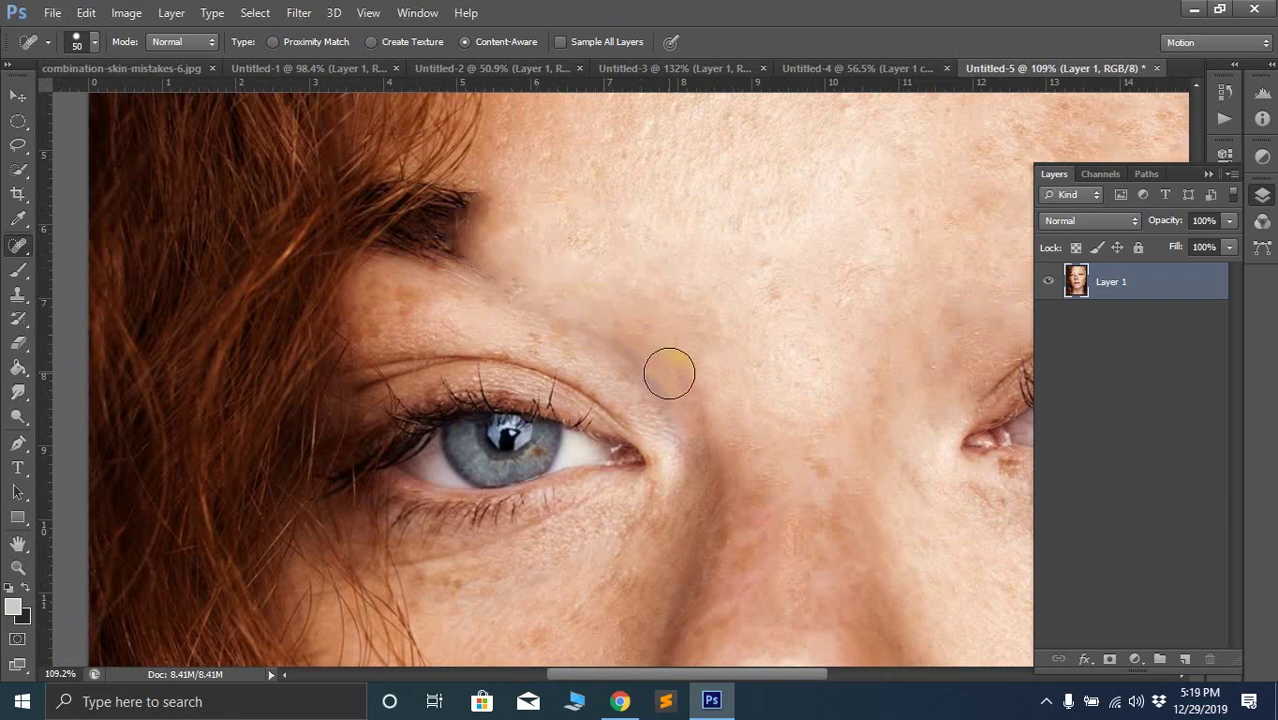
mouse_move(669, 374)
left_mouse_down()
mouse_move(537, 299)
mouse_move(555, 291)
mouse_move(502, 279)
mouse_move(438, 321)
mouse_move(499, 268)
mouse_move(402, 330)
left_mouse_up()
left_click(551, 291)
scroll(531, 280, "up", 2)
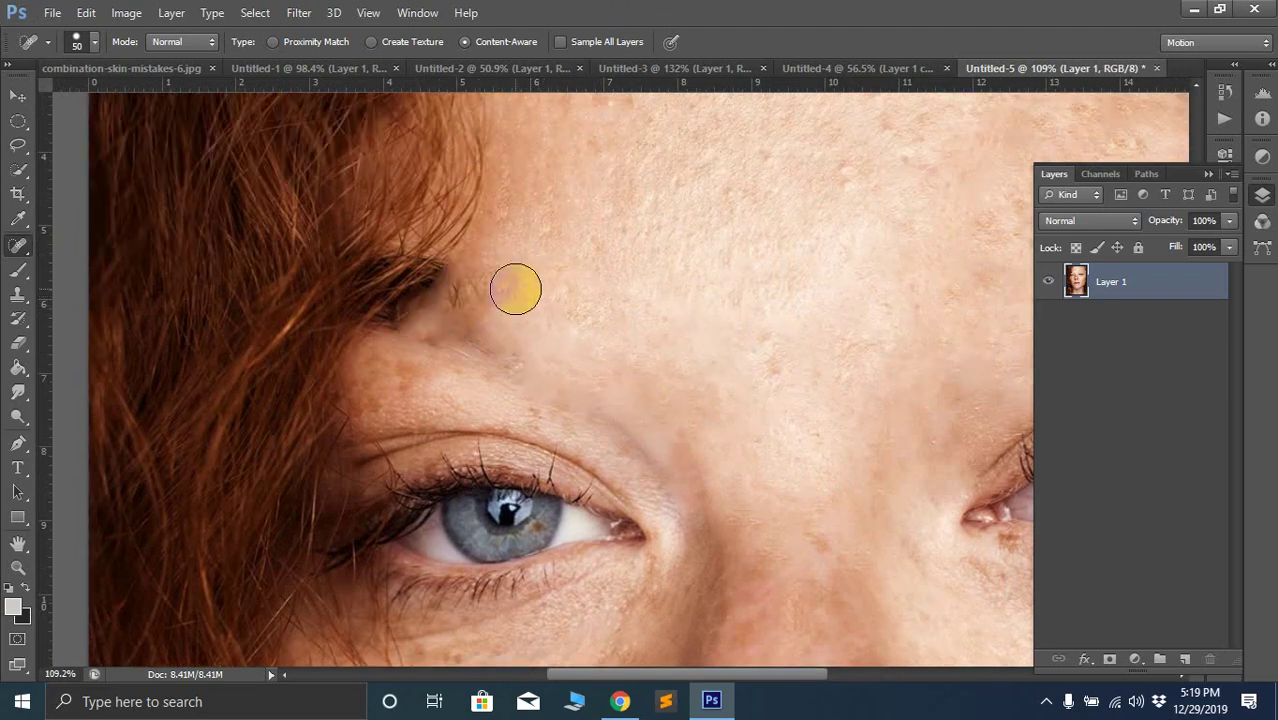
Heal the inner tip and underside of the dark brow remnant on the viewer's left
mouse_move(515, 289)
left_mouse_down()
mouse_move(459, 320)
mouse_move(491, 317)
mouse_move(422, 345)
left_mouse_up()
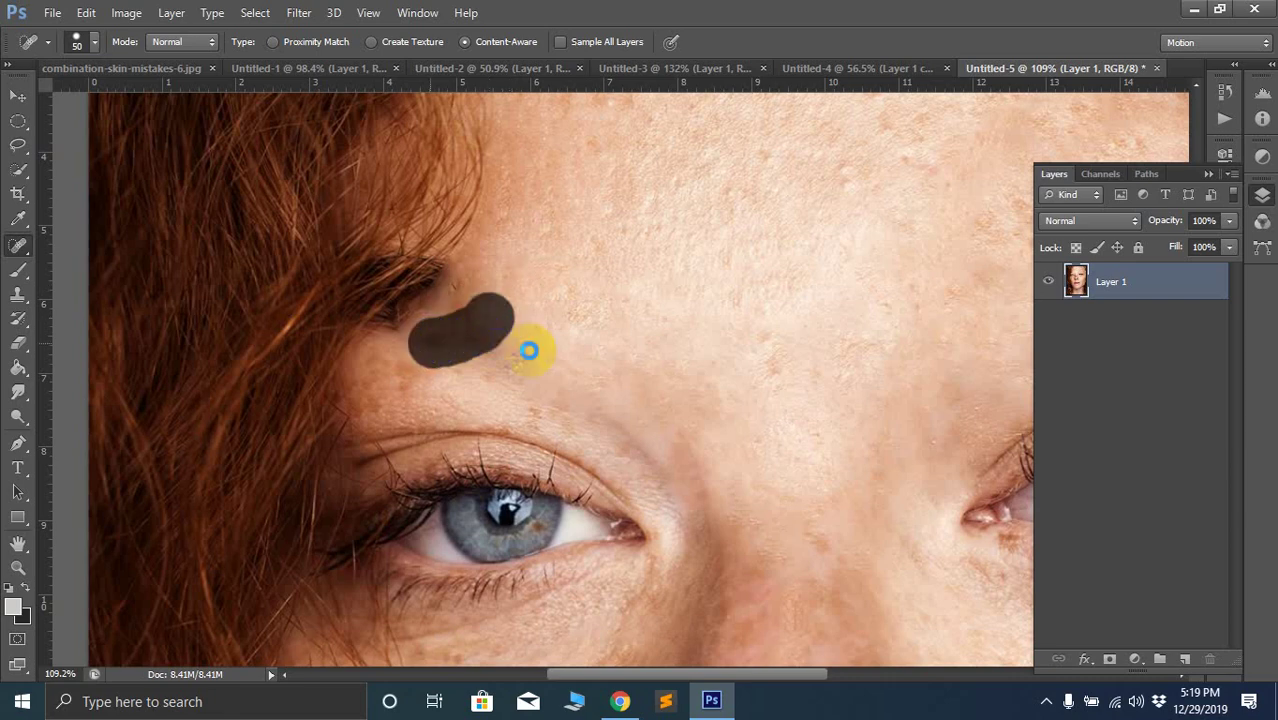
left_click(470, 271)
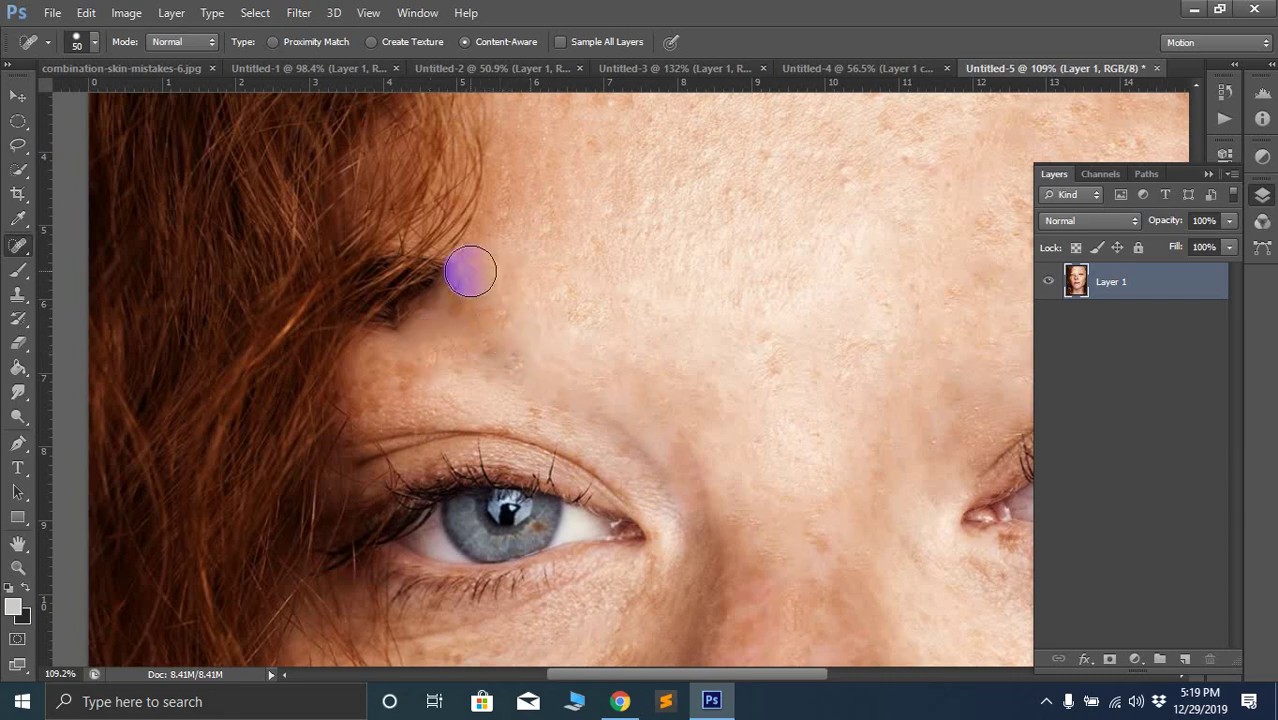
left_click_drag(458, 272, 392, 340)
left_click(440, 298)
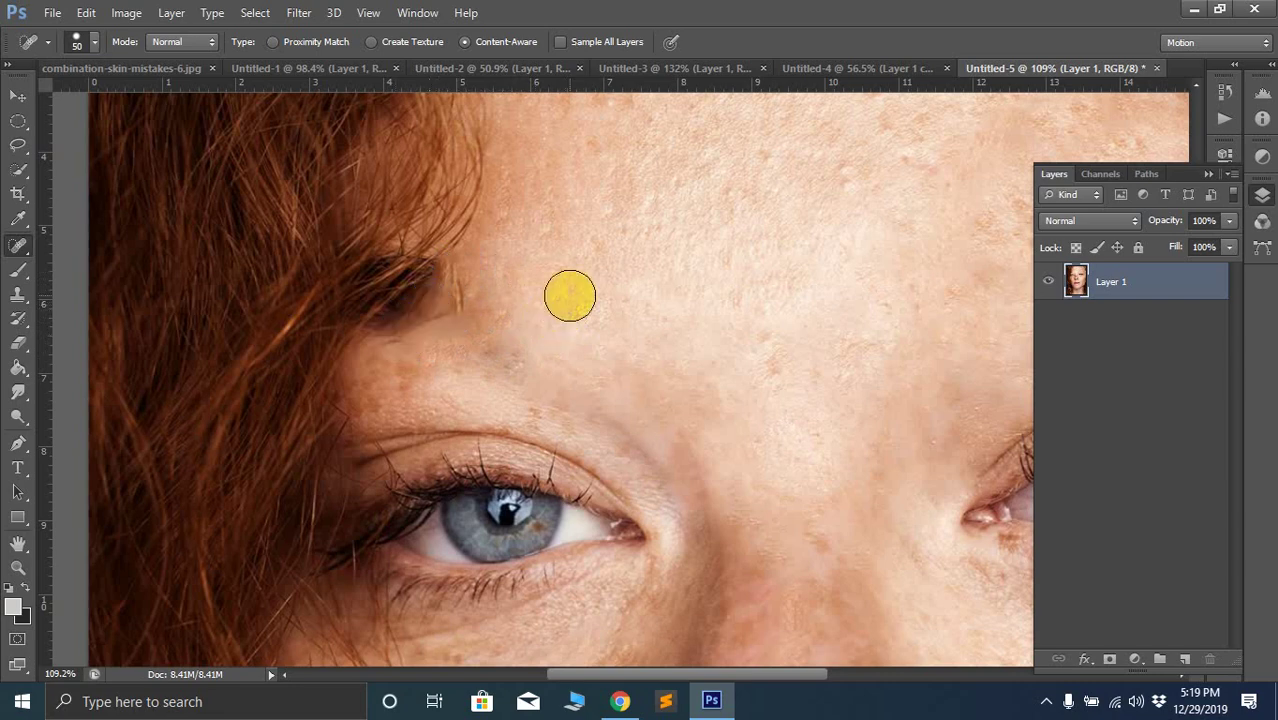
Heal the shaded strip running from below the brow remnant towards the inner eye corner on the viewer's left
scroll(568, 296, "down", 2)
left_click_drag(515, 325, 641, 420)
scroll(612, 312, "down", 2)
mouse_move(598, 276)
left_mouse_down()
mouse_move(633, 288)
mouse_move(693, 388)
mouse_move(622, 285)
mouse_move(514, 294)
mouse_move(558, 283)
mouse_move(508, 277)
mouse_move(480, 294)
left_mouse_up()
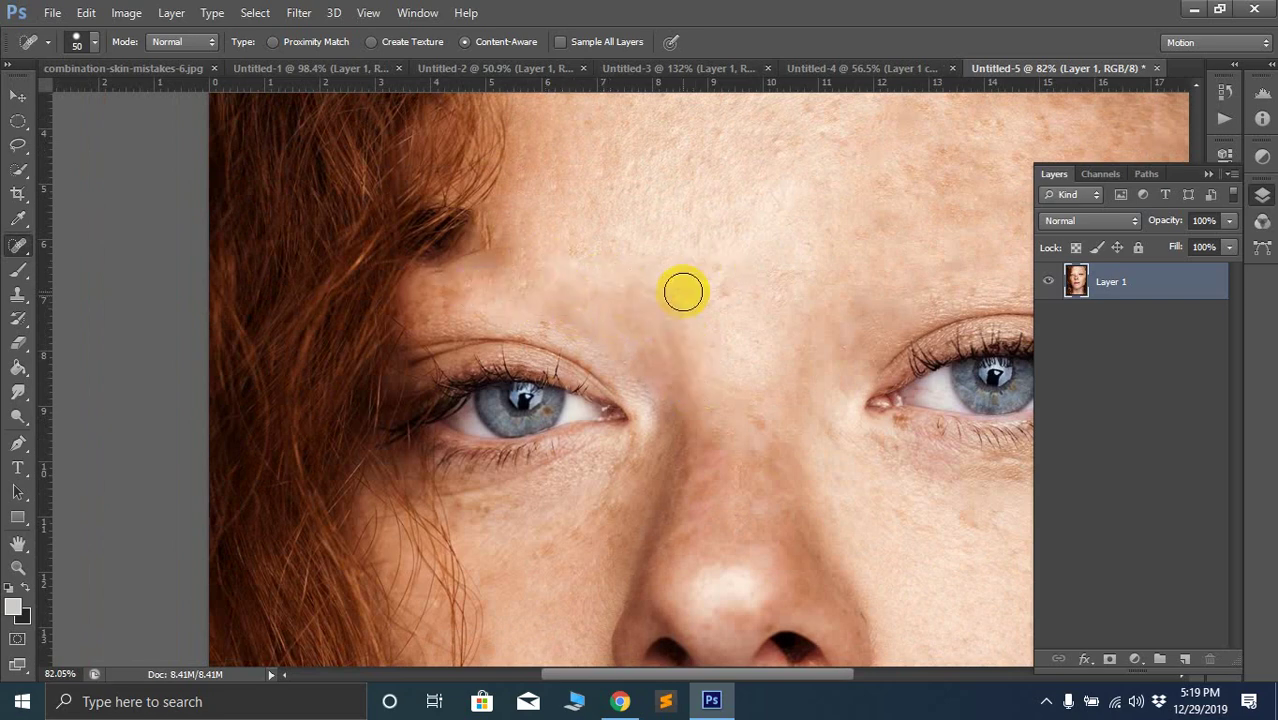
Heal over the dark brow remnant where it meets the hairline on the viewer's left
scroll(685, 288, "down", 2)
scroll(864, 243, "down", 2)
scroll(542, 185, "up", 2)
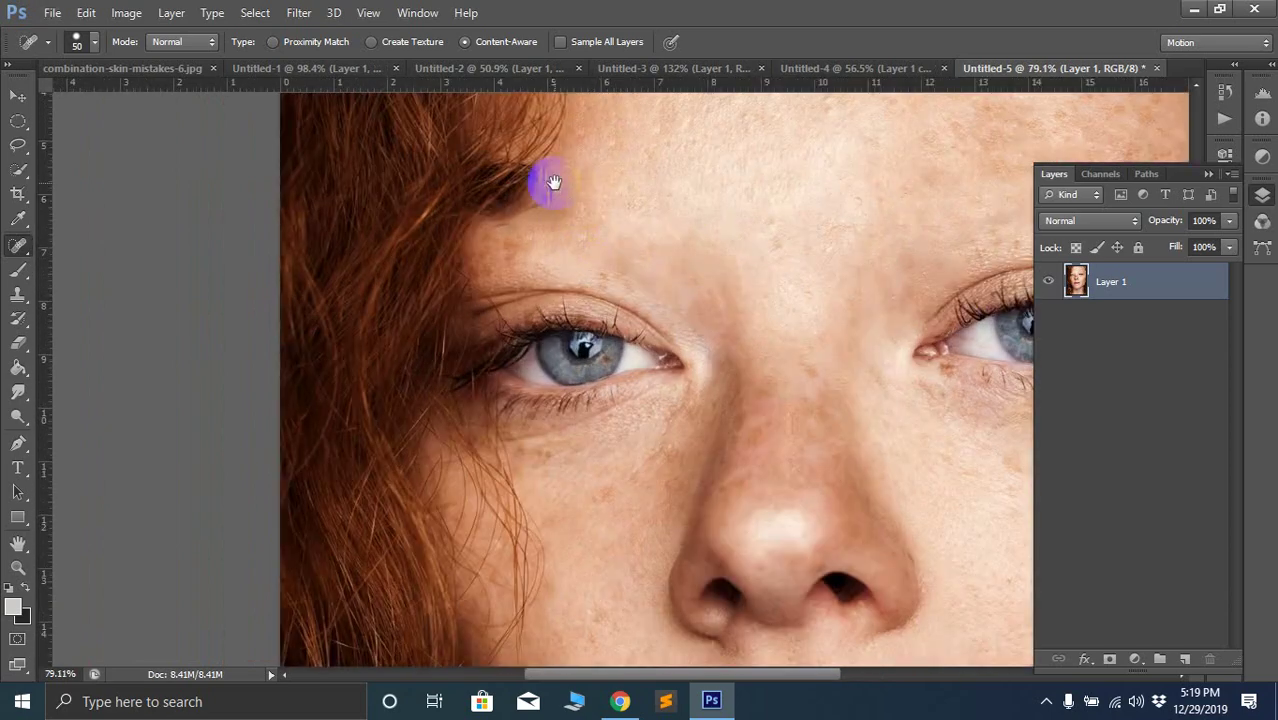
left_click_drag(542, 185, 712, 328)
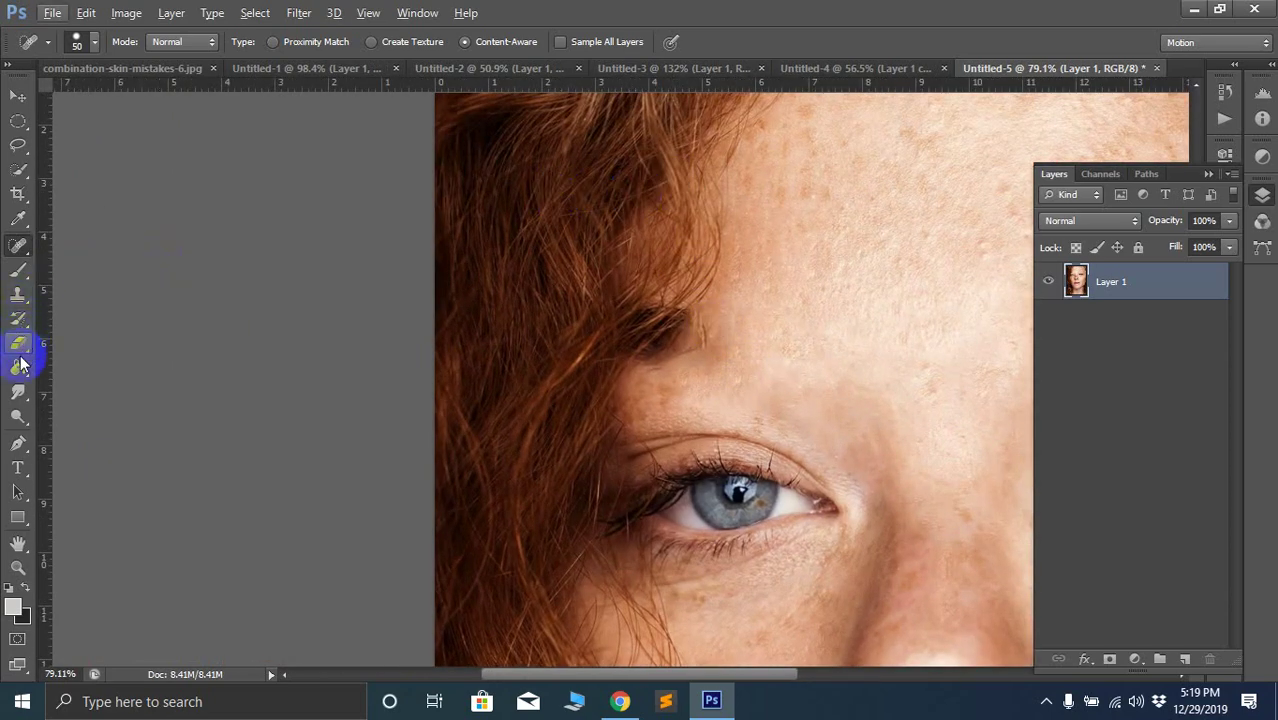
mouse_move(712, 331)
left_mouse_down()
mouse_move(618, 327)
mouse_move(714, 334)
mouse_move(608, 345)
left_mouse_up()
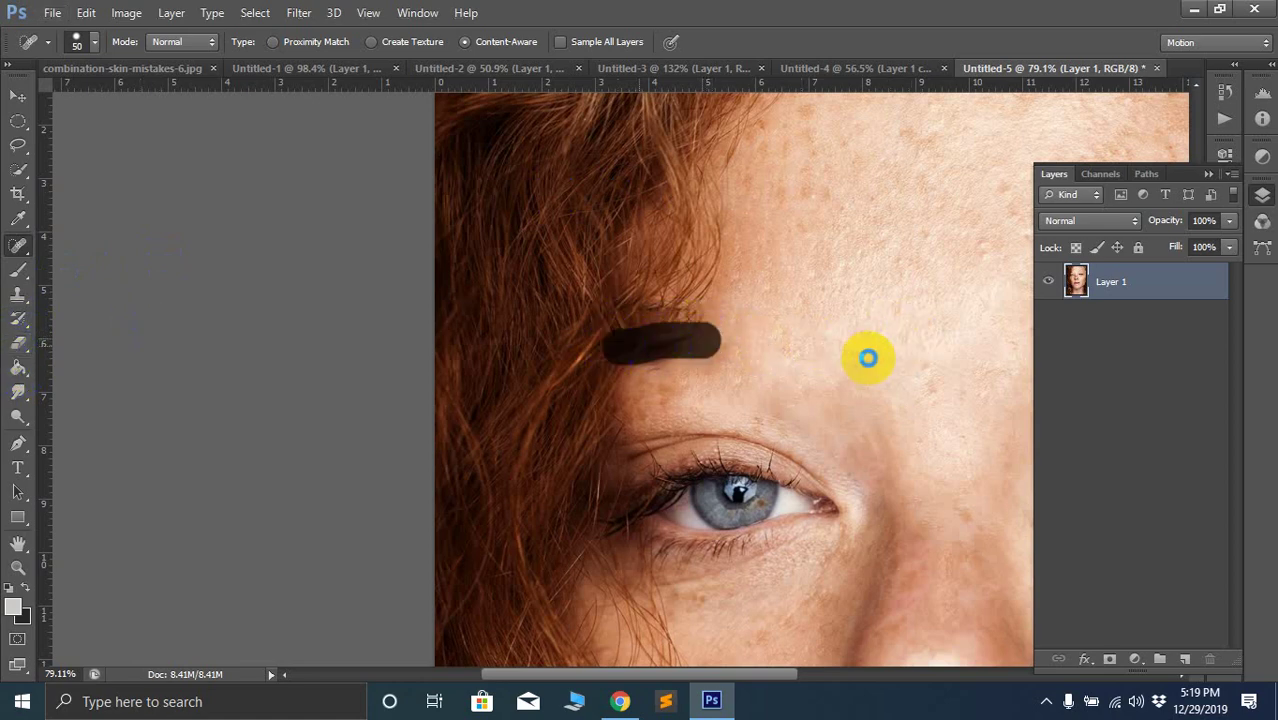
left_click_drag(690, 364, 602, 362)
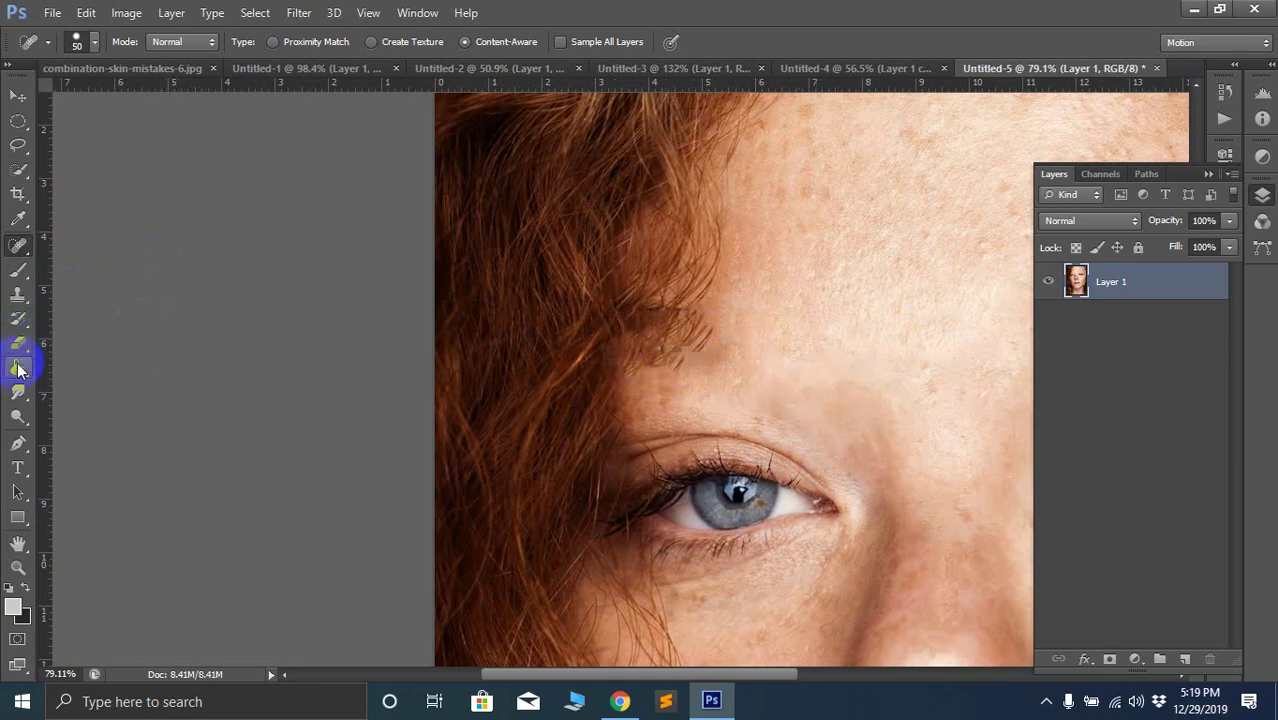
Use the Clone Stamp to copy hair from above over the healed brow remnant at the hairline
left_click(19, 299)
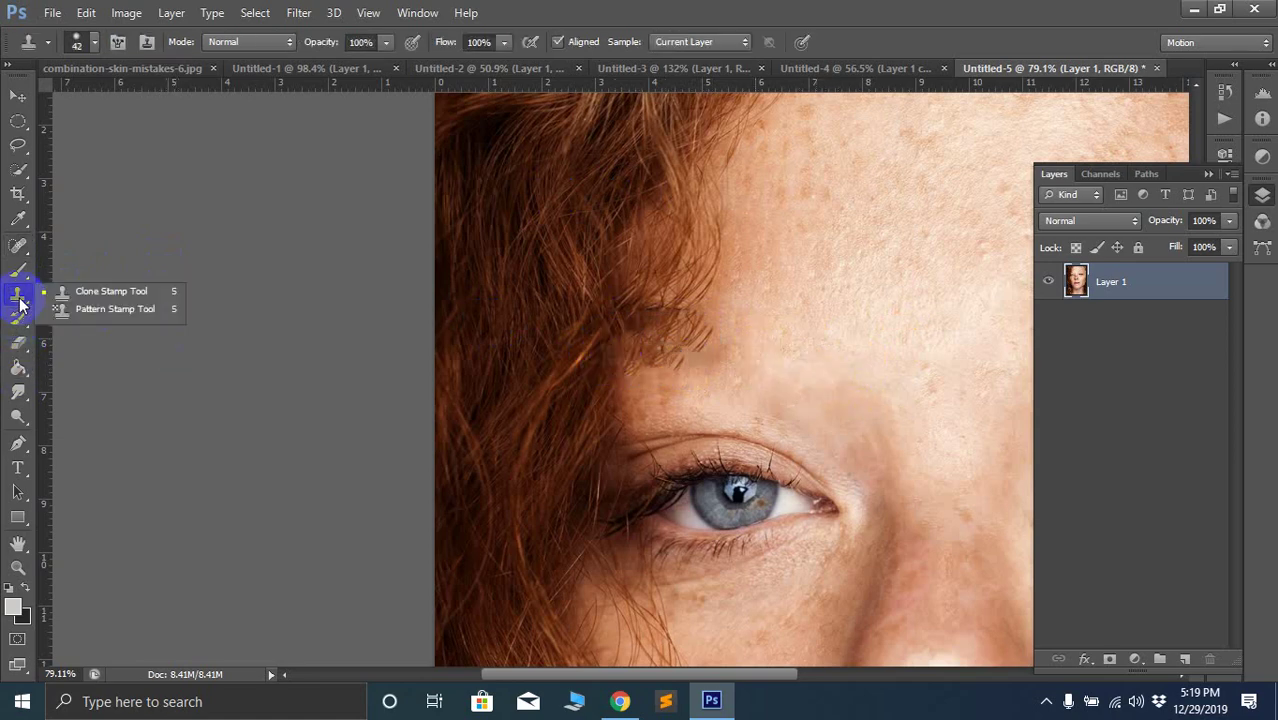
left_click(83, 292)
left_click(676, 228, "alt")
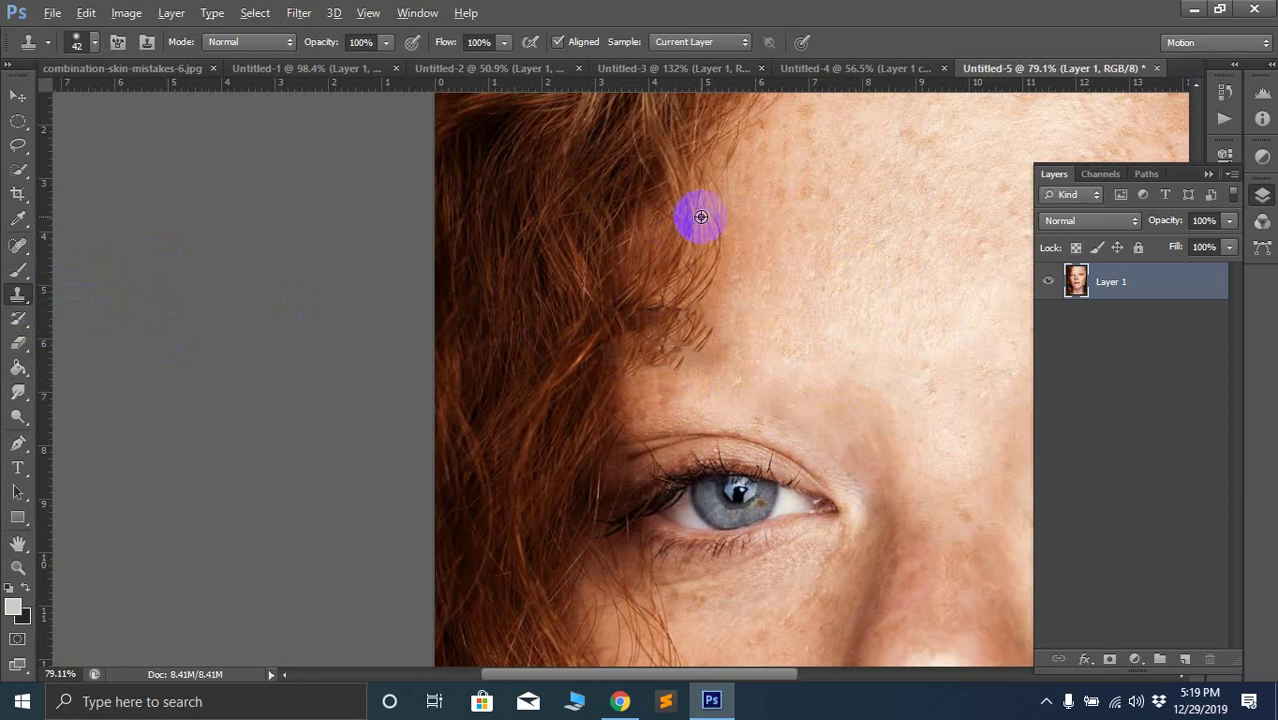
left_click(656, 280)
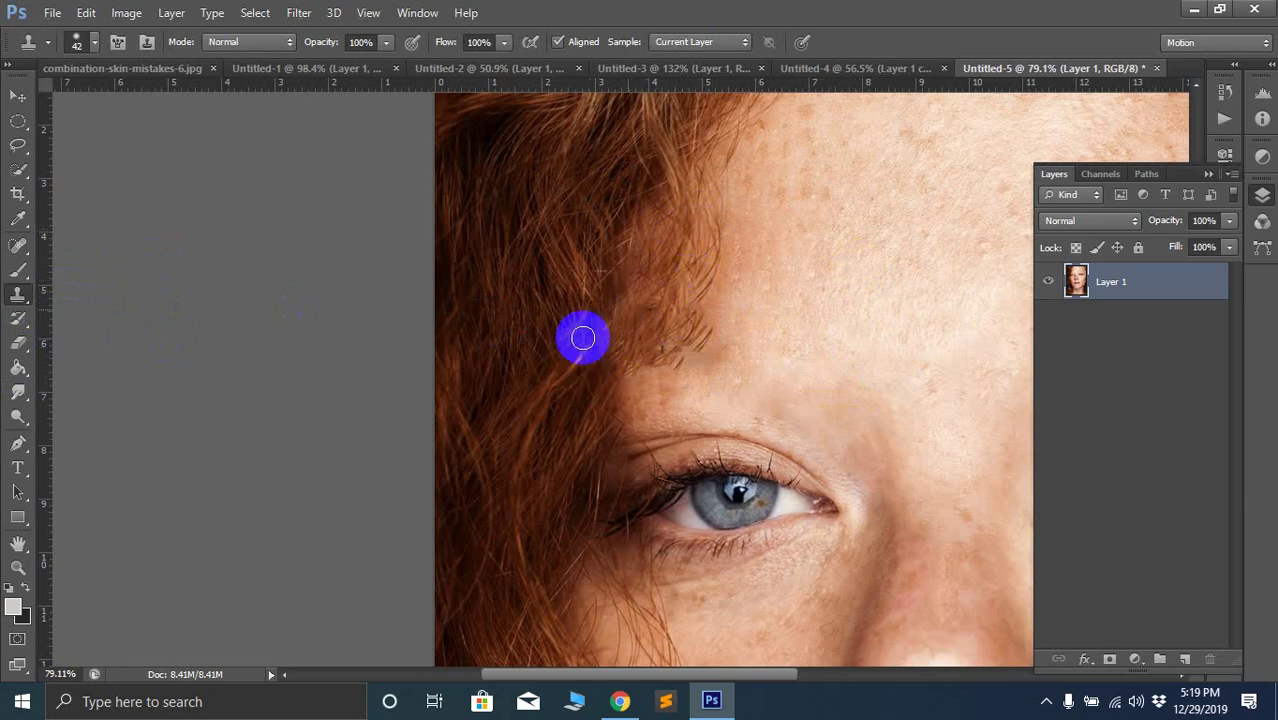
left_click(695, 291)
mouse_move(695, 291)
left_mouse_down()
mouse_move(684, 339)
mouse_move(635, 370)
mouse_move(708, 314)
mouse_move(716, 265)
mouse_move(695, 337)
mouse_move(667, 370)
mouse_move(632, 381)
mouse_move(702, 345)
mouse_move(697, 249)
mouse_move(641, 334)
mouse_move(630, 381)
mouse_move(582, 402)
mouse_move(648, 251)
mouse_move(582, 170)
mouse_move(680, 231)
mouse_move(649, 315)
mouse_move(603, 368)
mouse_move(646, 309)
mouse_move(679, 187)
mouse_move(601, 318)
mouse_move(667, 225)
mouse_move(613, 317)
mouse_move(664, 220)
mouse_move(664, 179)
mouse_move(590, 313)
mouse_move(673, 124)
mouse_move(641, 289)
mouse_move(662, 266)
mouse_move(687, 111)
mouse_move(665, 309)
mouse_move(685, 232)
mouse_move(651, 360)
mouse_move(689, 325)
mouse_move(623, 392)
mouse_move(630, 372)
mouse_move(610, 384)
mouse_move(656, 367)
mouse_move(634, 396)
mouse_move(690, 336)
mouse_move(693, 165)
left_mouse_up()
left_click(581, 170, "alt")
scroll(796, 341, "down", 5)
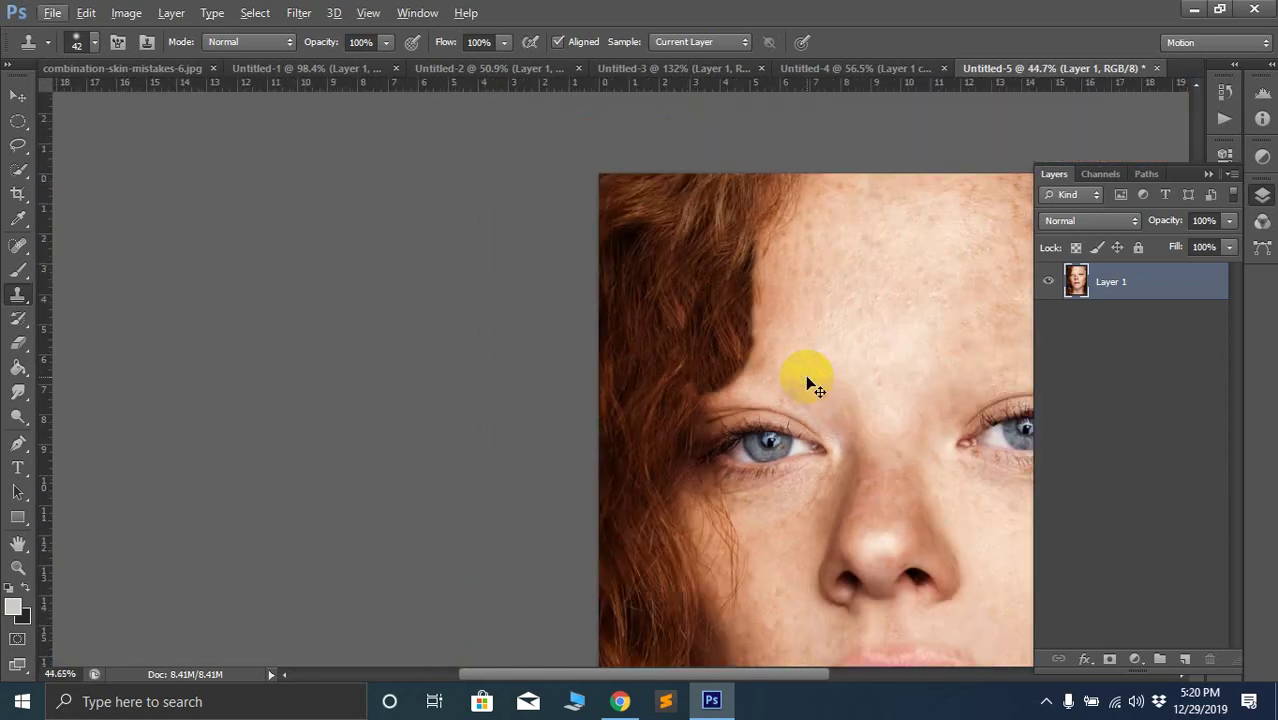
key("ctrl+z")
Resample the hair strands higher up and clone them down over the brow remnant and the hair edge above the eye
scroll(763, 322, "up", 5)
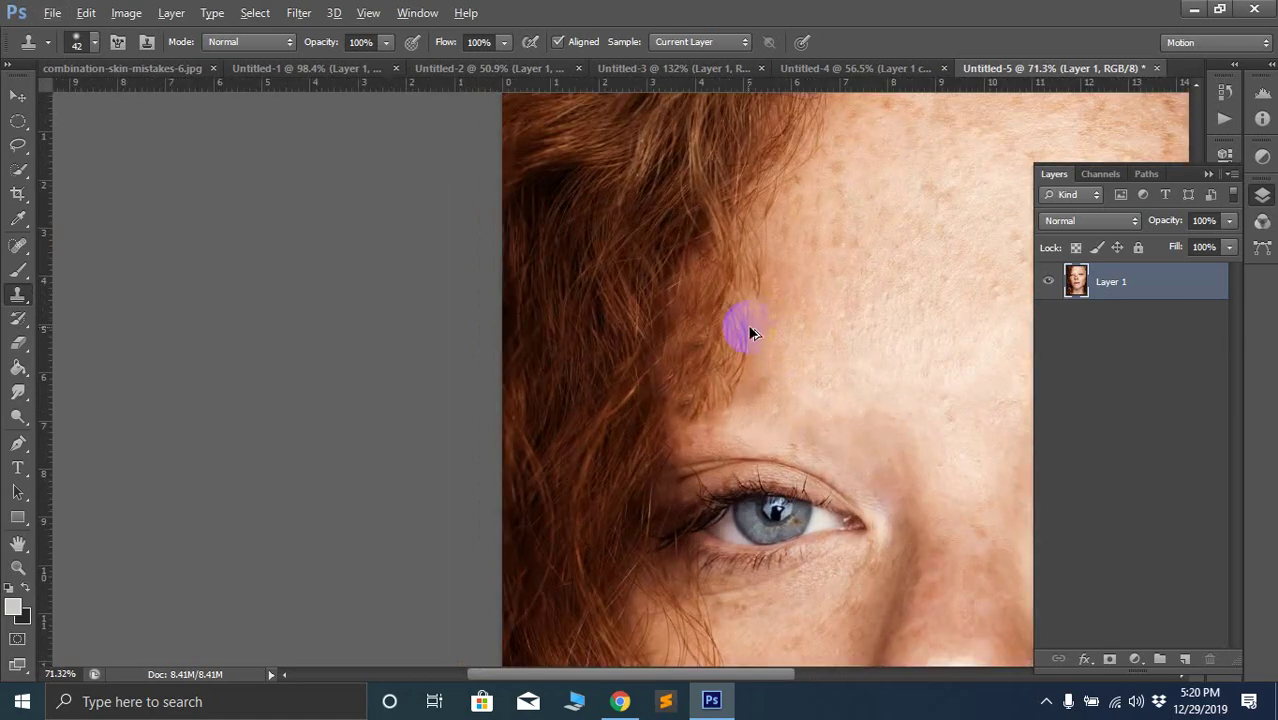
scroll(752, 333, "up", 4)
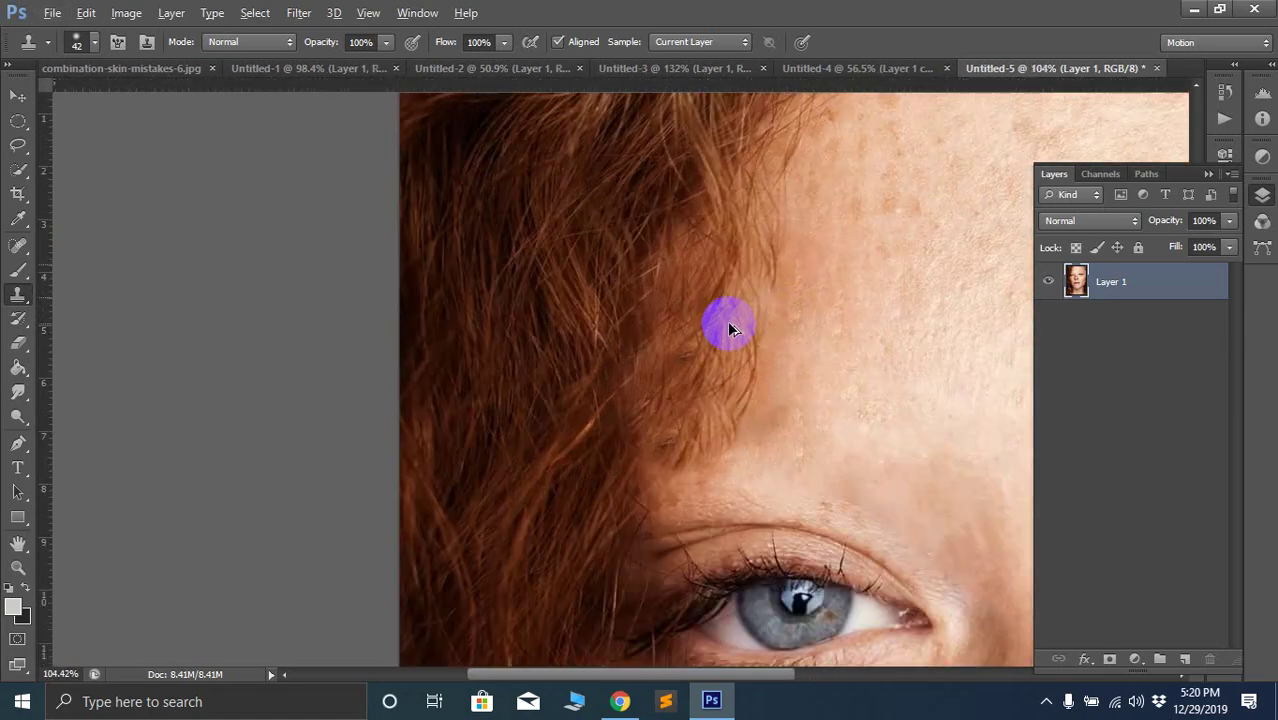
left_click(728, 201, "alt")
mouse_move(724, 251)
left_mouse_down()
mouse_move(685, 362)
mouse_move(600, 448)
left_mouse_up()
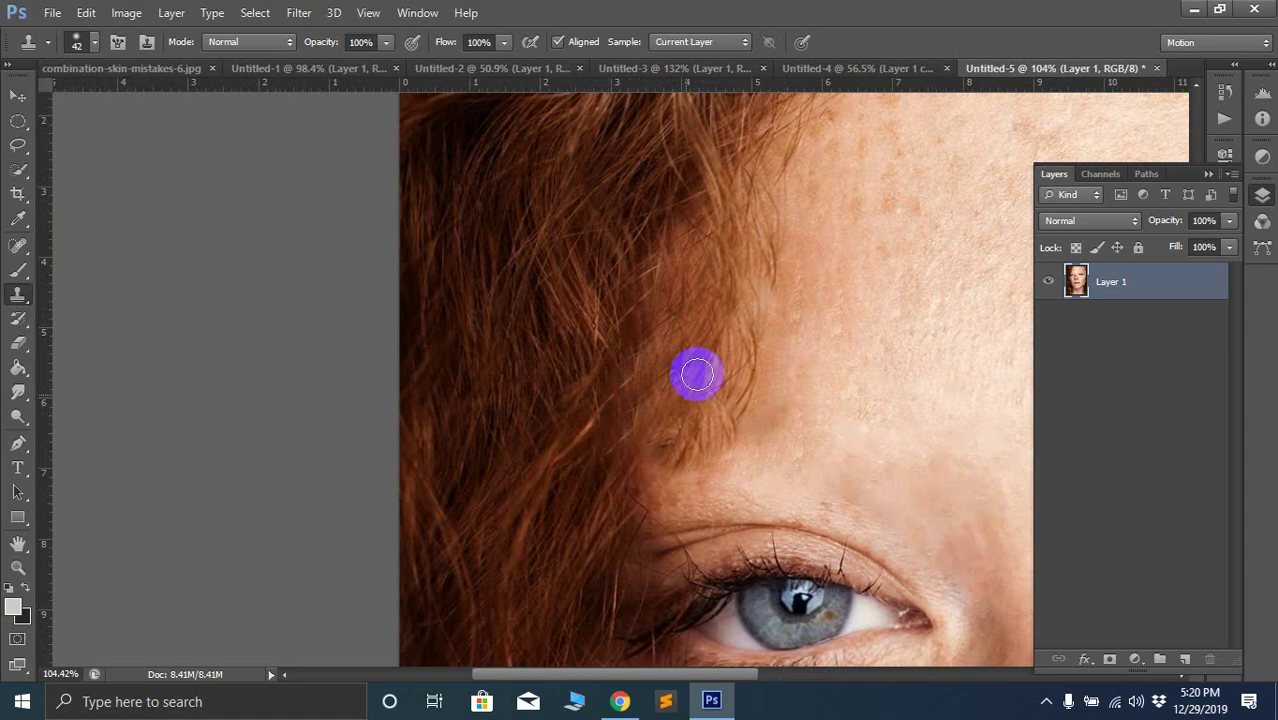
left_click_drag(700, 400, 622, 465)
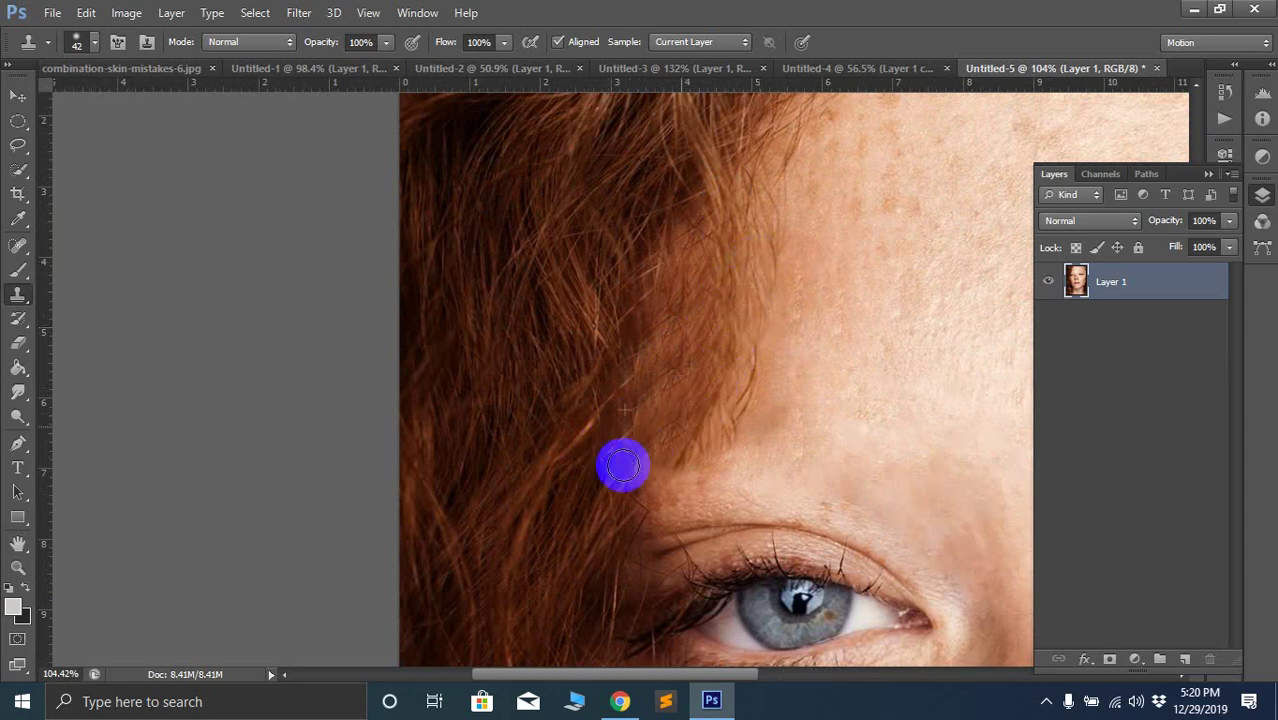
left_click_drag(719, 423, 590, 505)
scroll(681, 314, "down", 3)
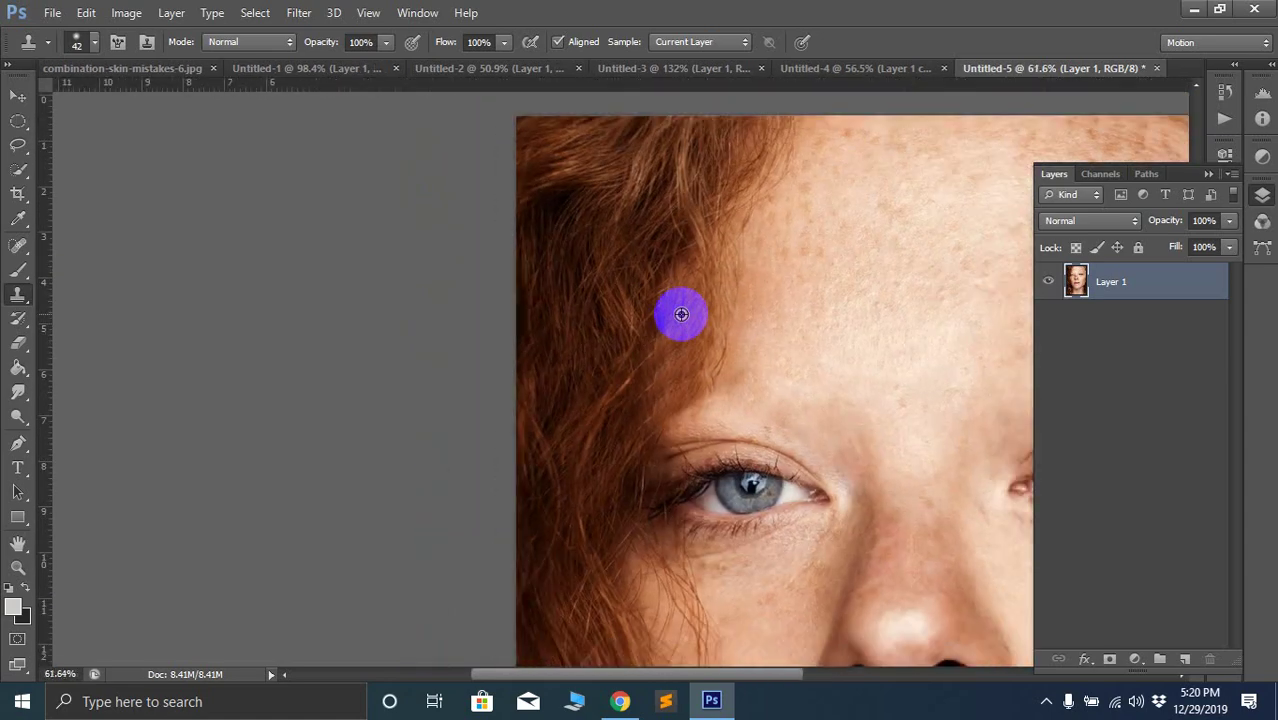
scroll(681, 314, "down", 5)
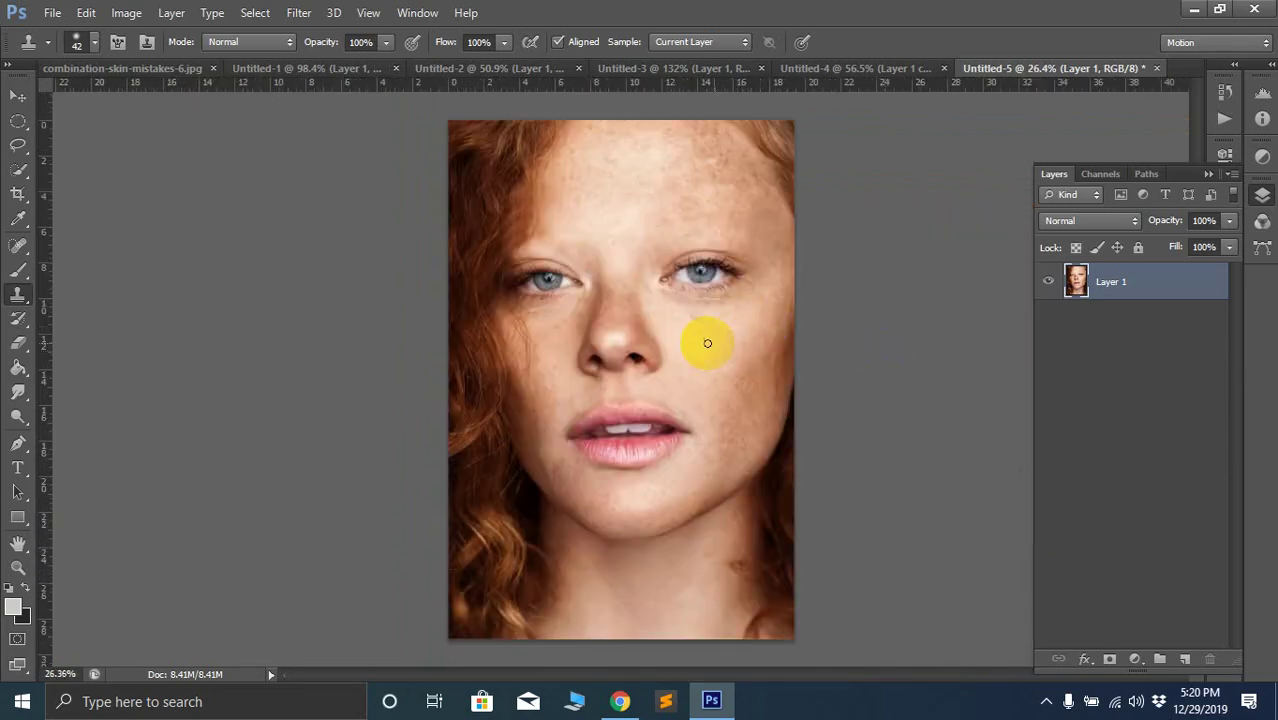
Clone forehead skin onto the area above the inner corner of the eye on the viewer's right
scroll(642, 244, "up", 4)
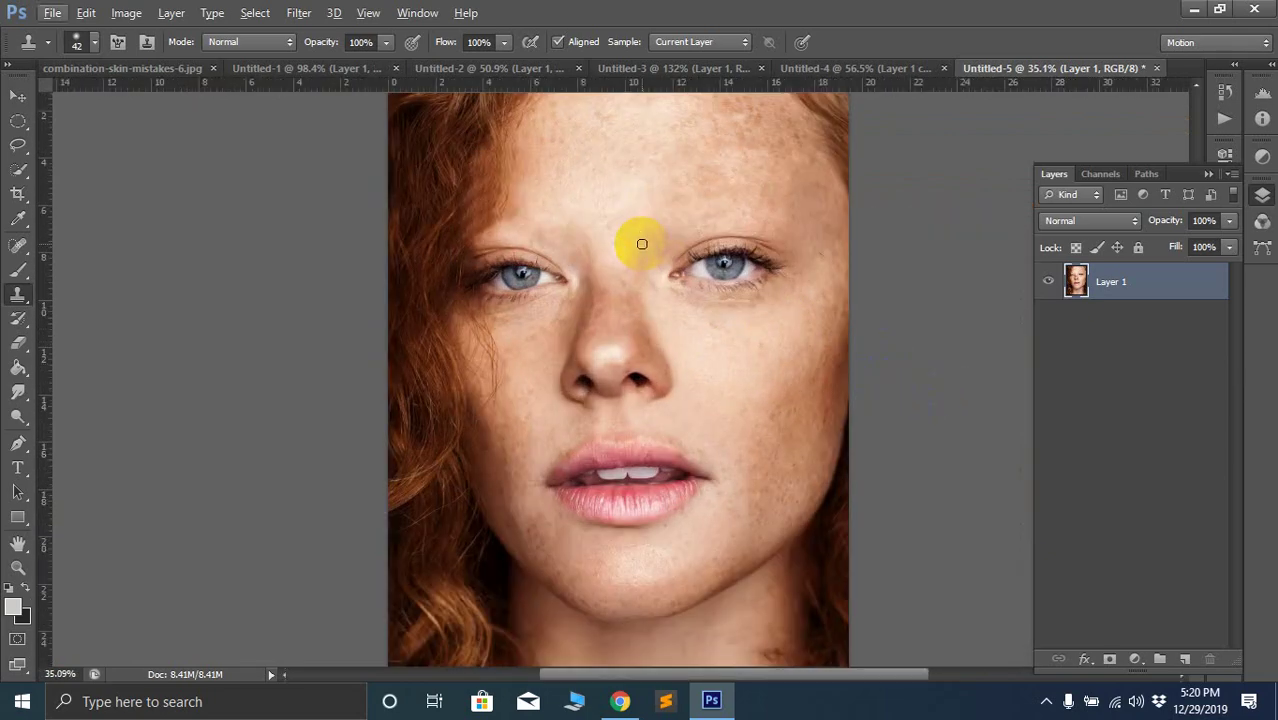
scroll(660, 234, "up", 1)
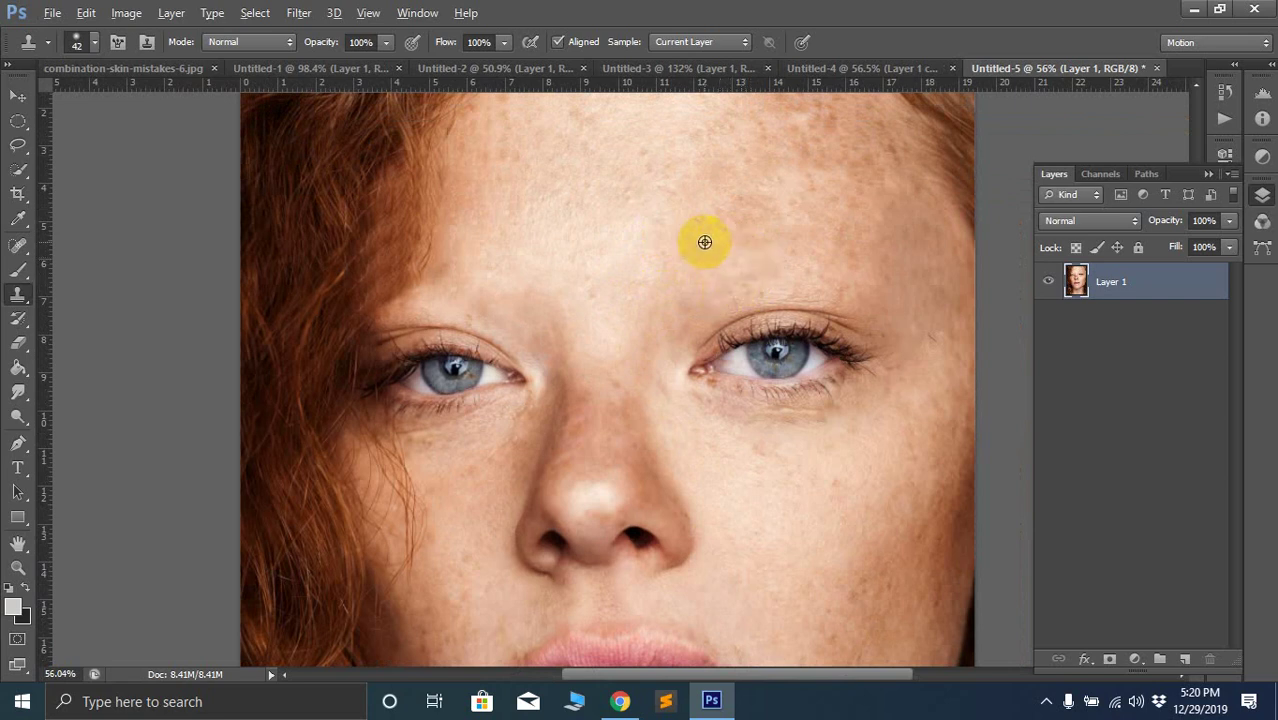
left_click(704, 242, "alt")
left_click(704, 292)
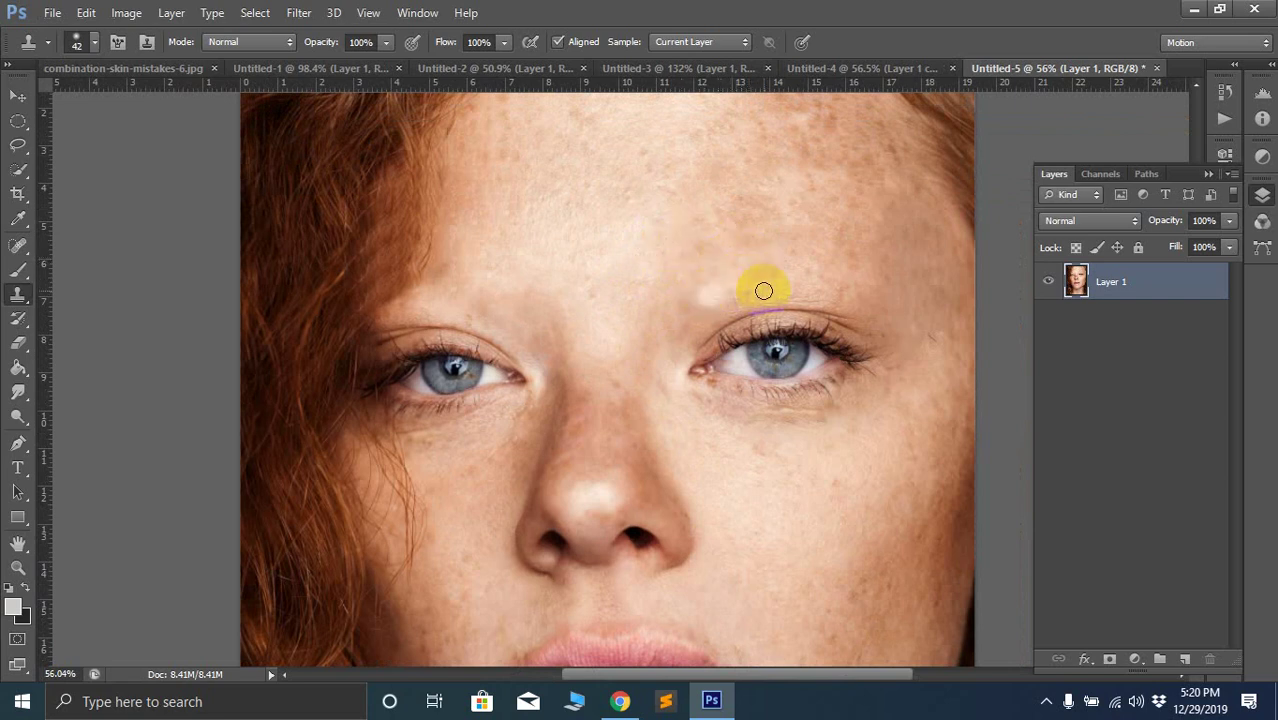
scroll(734, 291, "down", 2)
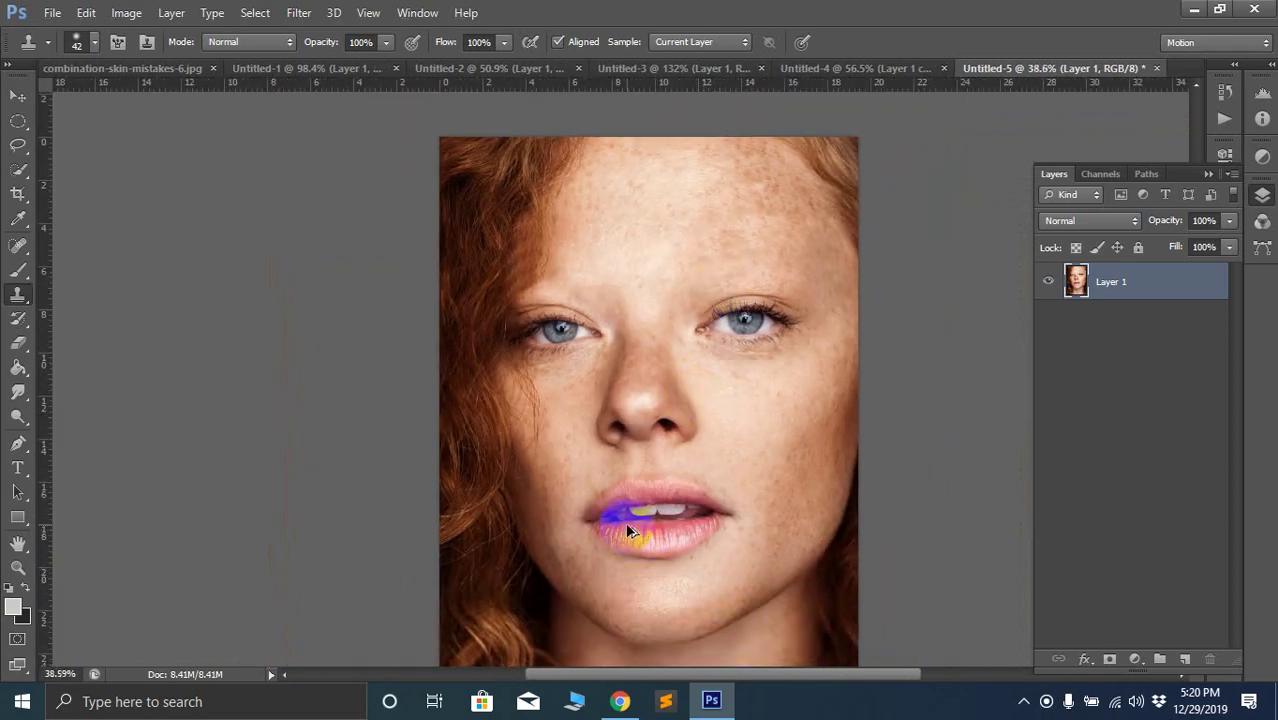
Paint the two upper front teeth light grey with the Brush at size 10, and undo the last stroke
scroll(651, 490, "up", 4)
scroll(652, 490, "up", 7)
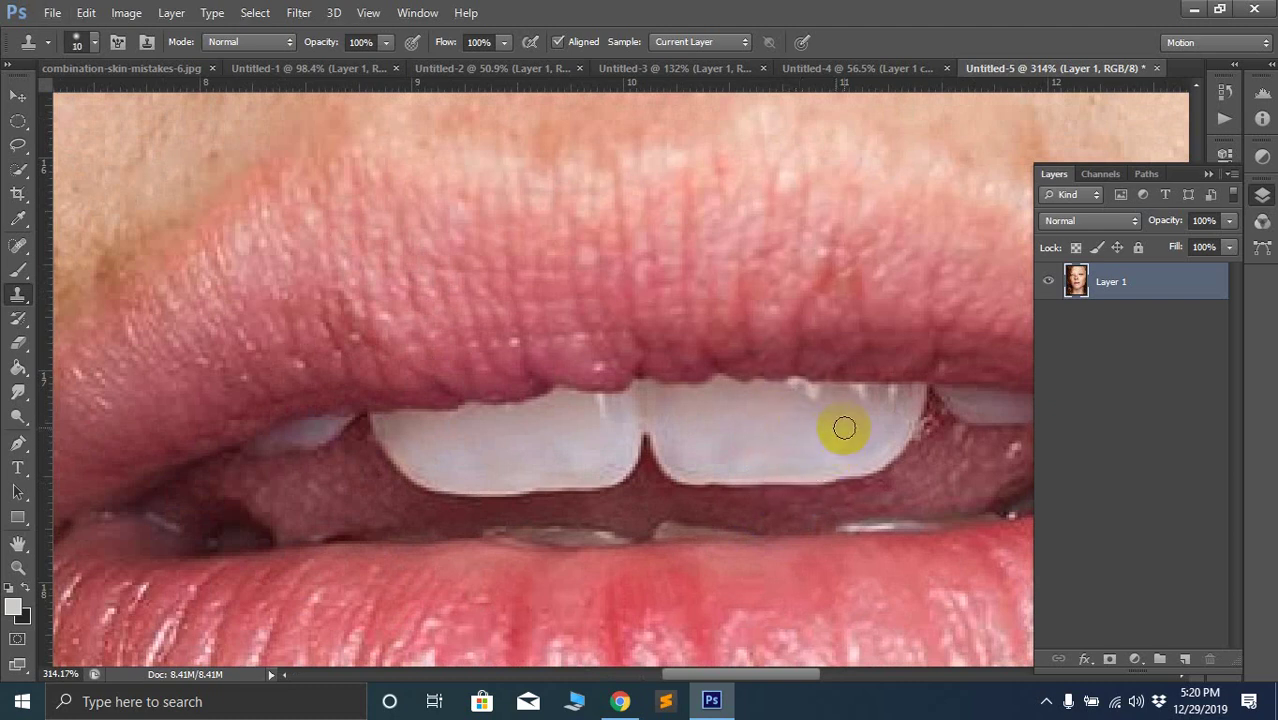
left_click(253, 445, "alt")
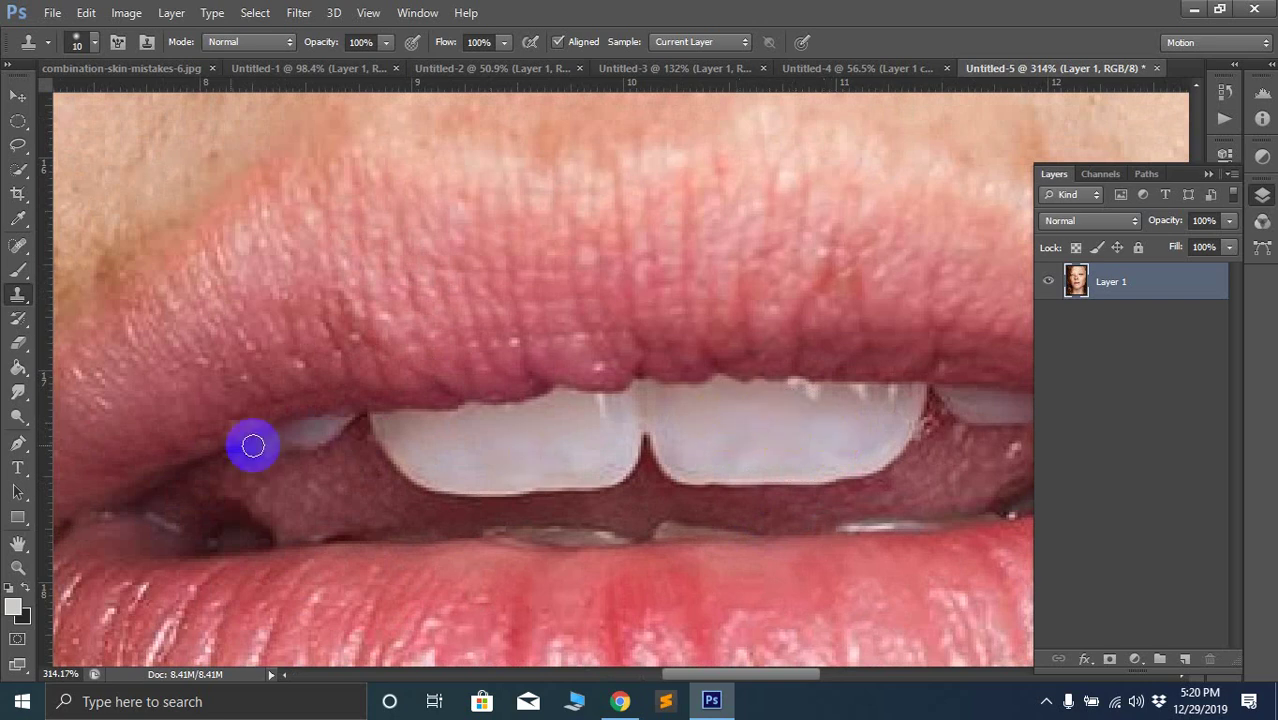
left_click(18, 270)
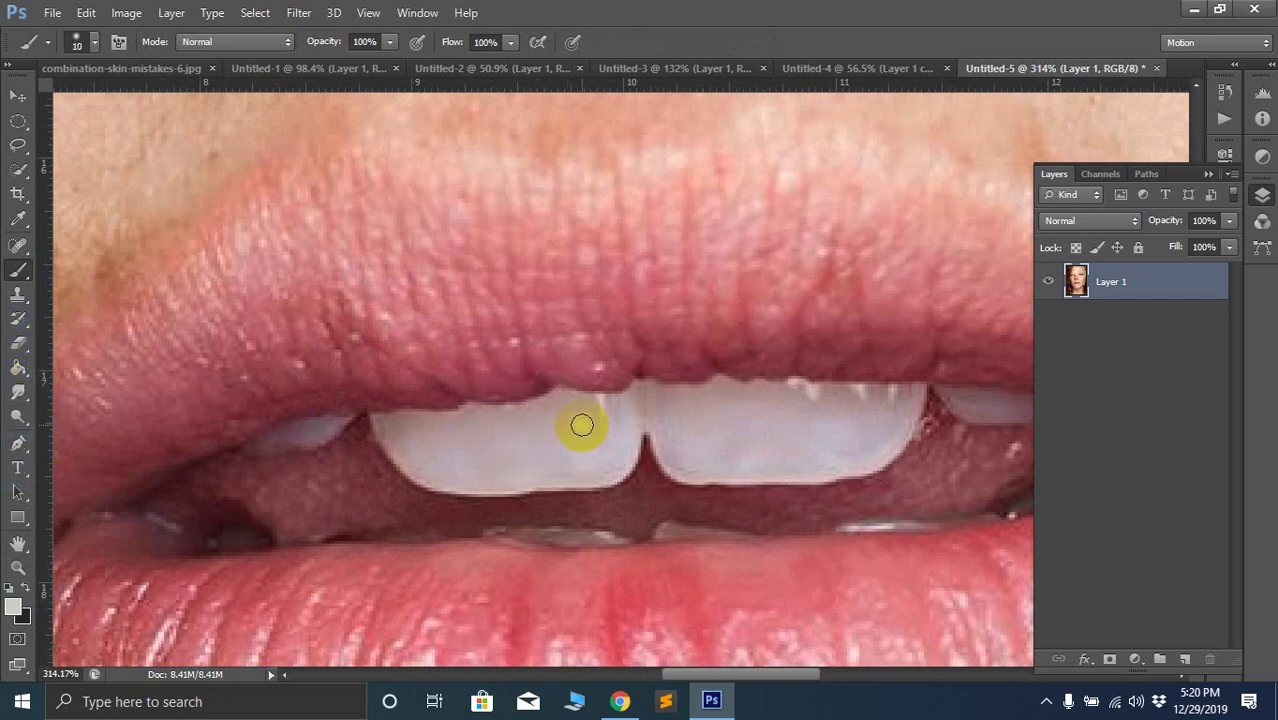
mouse_move(582, 425)
left_mouse_down()
mouse_move(522, 441)
mouse_move(594, 438)
mouse_move(565, 457)
mouse_move(602, 451)
mouse_move(615, 414)
mouse_move(380, 422)
mouse_move(511, 428)
mouse_move(417, 454)
mouse_move(398, 451)
mouse_move(424, 443)
mouse_move(407, 430)
mouse_move(384, 438)
mouse_move(431, 475)
mouse_move(491, 484)
mouse_move(601, 468)
mouse_move(631, 426)
mouse_move(466, 470)
mouse_move(545, 447)
mouse_move(534, 436)
mouse_move(572, 422)
mouse_move(557, 409)
mouse_move(472, 410)
mouse_move(482, 417)
mouse_move(405, 442)
mouse_move(486, 467)
mouse_move(494, 449)
mouse_move(639, 390)
mouse_move(626, 426)
mouse_move(647, 401)
mouse_move(916, 384)
mouse_move(901, 427)
mouse_move(867, 460)
mouse_move(754, 479)
mouse_move(671, 446)
mouse_move(655, 423)
mouse_move(670, 455)
mouse_move(716, 465)
mouse_move(730, 416)
mouse_move(790, 414)
mouse_move(739, 437)
mouse_move(887, 391)
mouse_move(786, 437)
mouse_move(810, 442)
mouse_move(884, 414)
mouse_move(725, 451)
mouse_move(871, 443)
mouse_move(861, 420)
mouse_move(685, 440)
mouse_move(824, 394)
mouse_move(670, 407)
mouse_move(590, 437)
mouse_move(622, 434)
mouse_move(593, 477)
mouse_move(633, 448)
mouse_move(573, 476)
left_mouse_up()
scroll(573, 476, "down", 3)
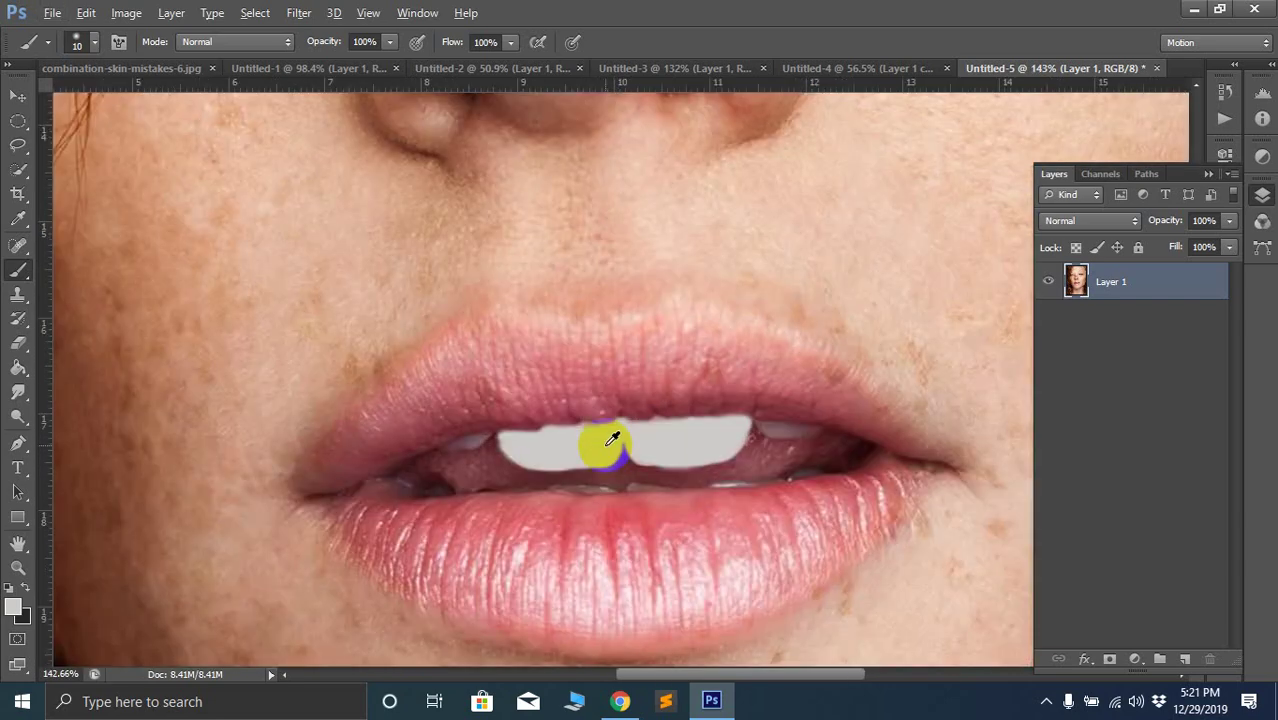
scroll(612, 438, "down", 5)
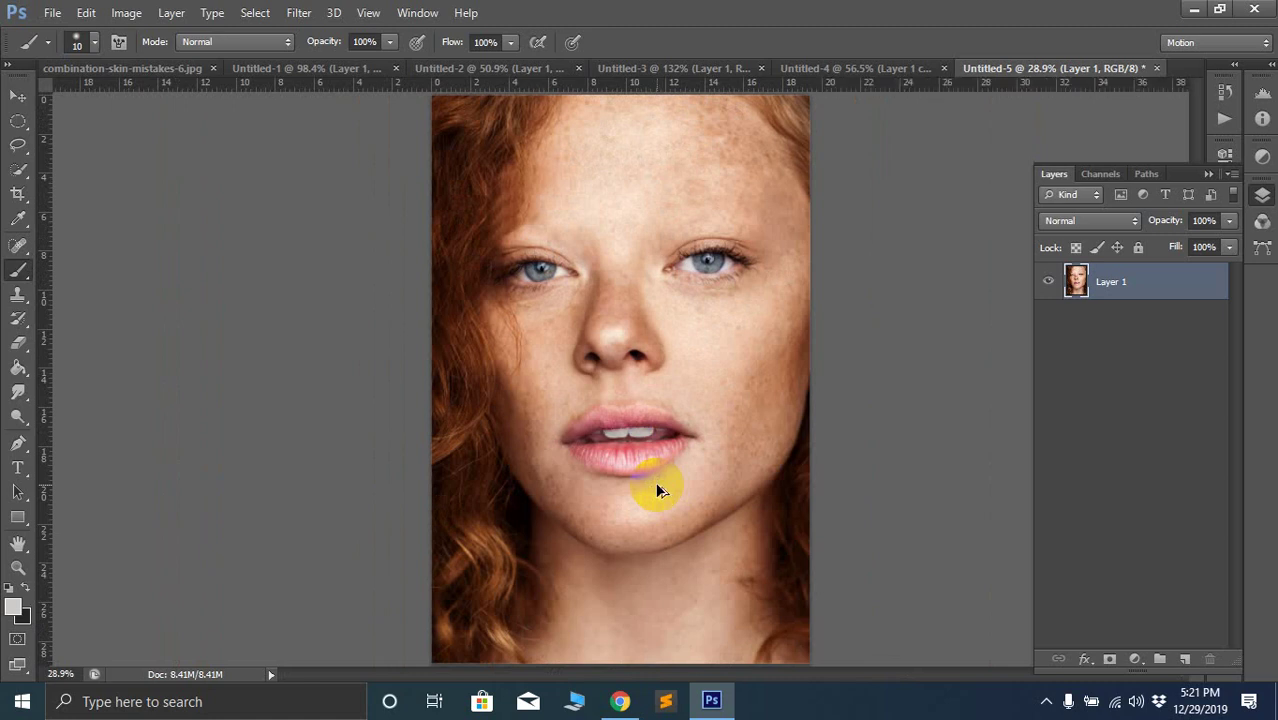
key("ctrl+z")
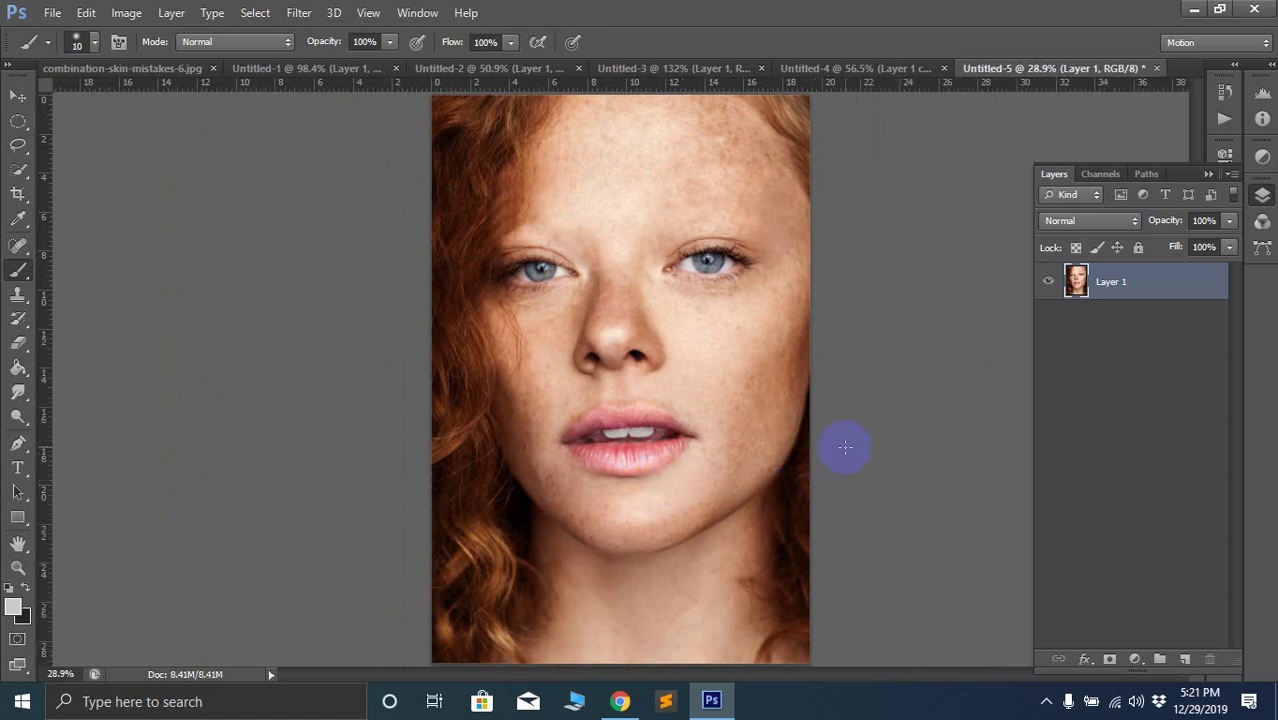
left_click(779, 505)
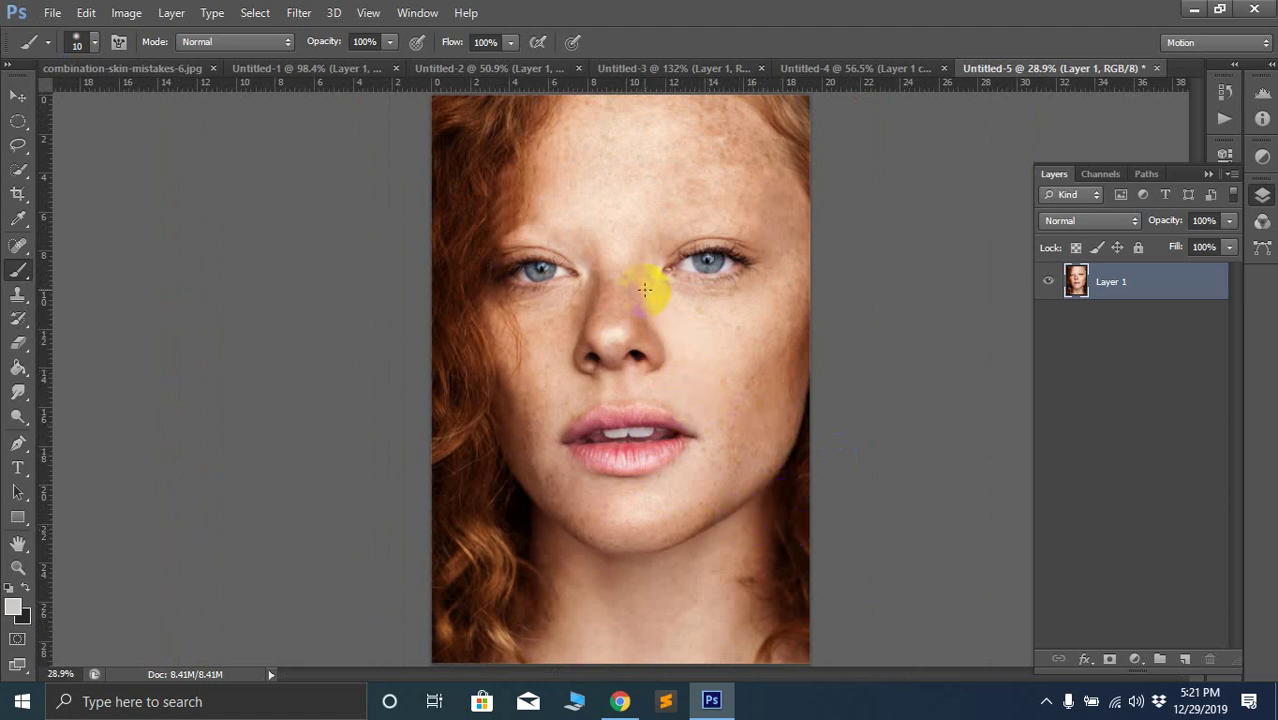
Switch to the Untitled-3 document with the freckled portrait
left_click(816, 64)
left_click(681, 82)
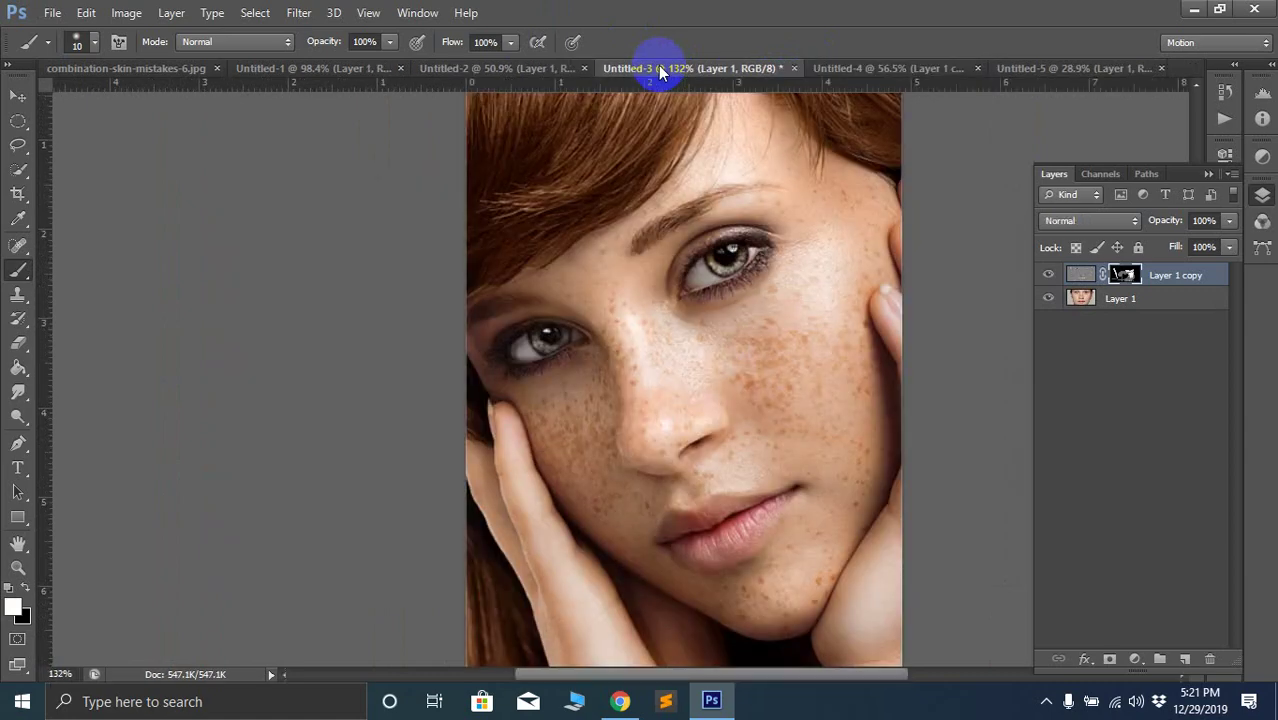
left_click(686, 288)
left_click(709, 228)
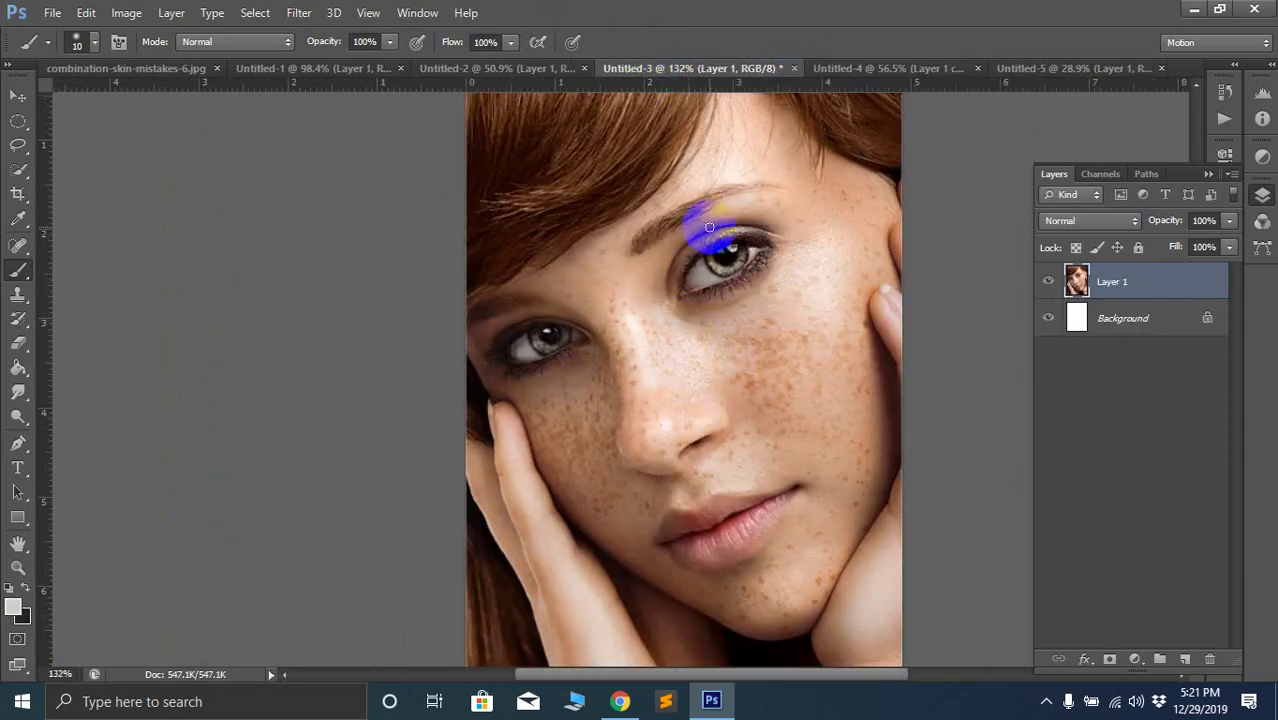
Try to paint over the cheek freckles with a skin tone sampled beside them, and undo the painting
scroll(767, 421, "up", 2)
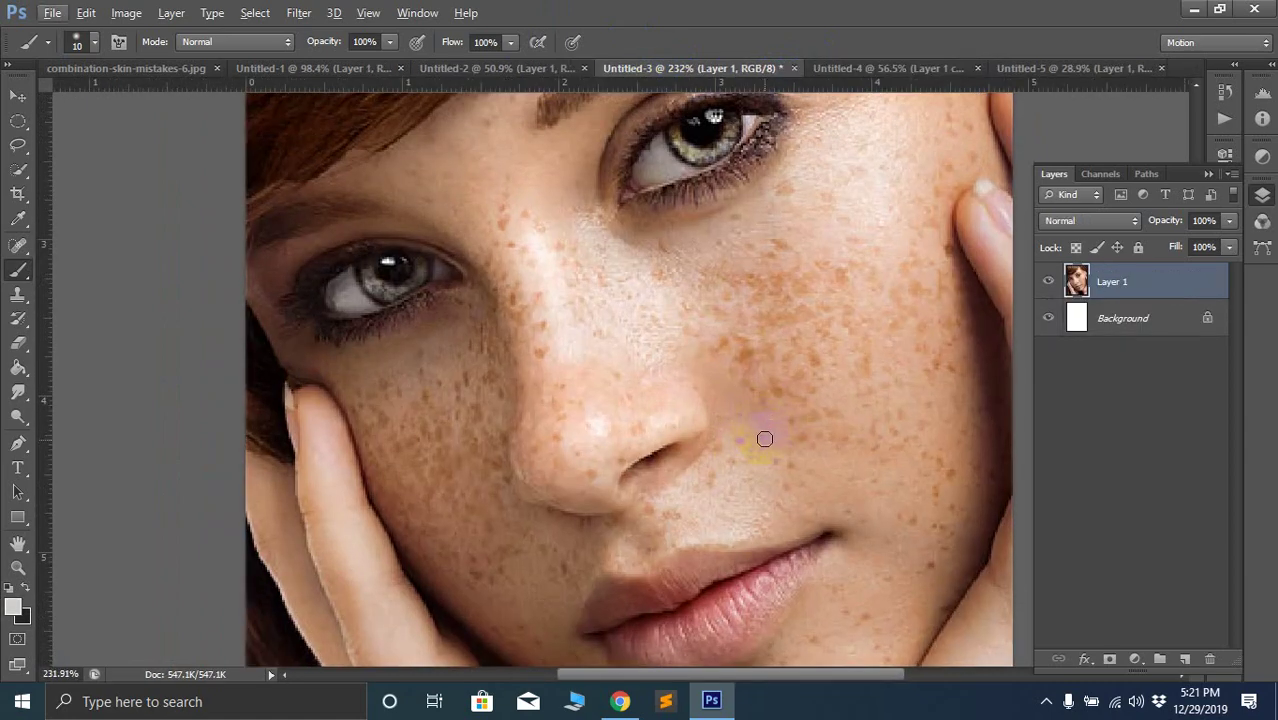
left_click(856, 400, "alt")
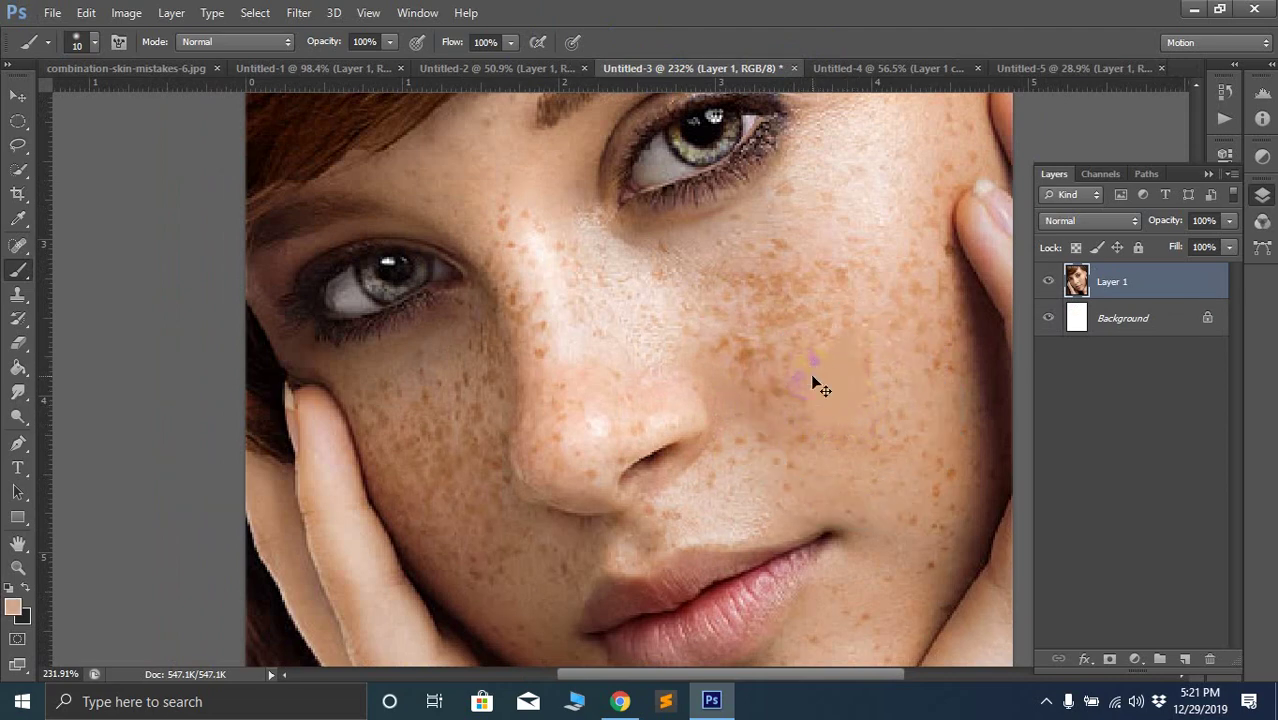
key("ctrl+z")
Clone clear skin over the freckles beside the corner of the mouth with the Clone Stamp
left_click(18, 295)
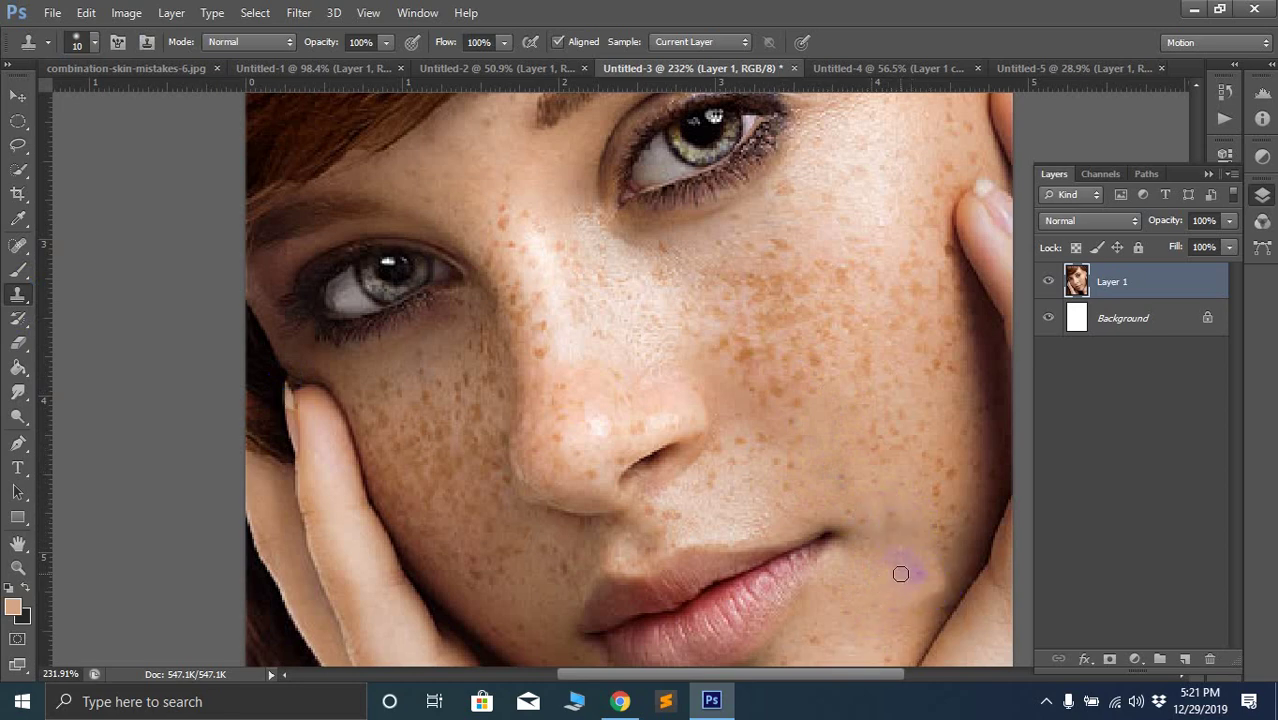
mouse_move(556, 420)
left_mouse_down()
mouse_move(667, 469)
mouse_move(602, 448)
mouse_move(603, 432)
mouse_move(644, 409)
mouse_move(619, 445)
mouse_move(558, 445)
mouse_move(587, 449)
mouse_move(536, 462)
mouse_move(561, 420)
mouse_move(548, 385)
mouse_move(568, 456)
left_mouse_up()
scroll(568, 456, "down", 5)
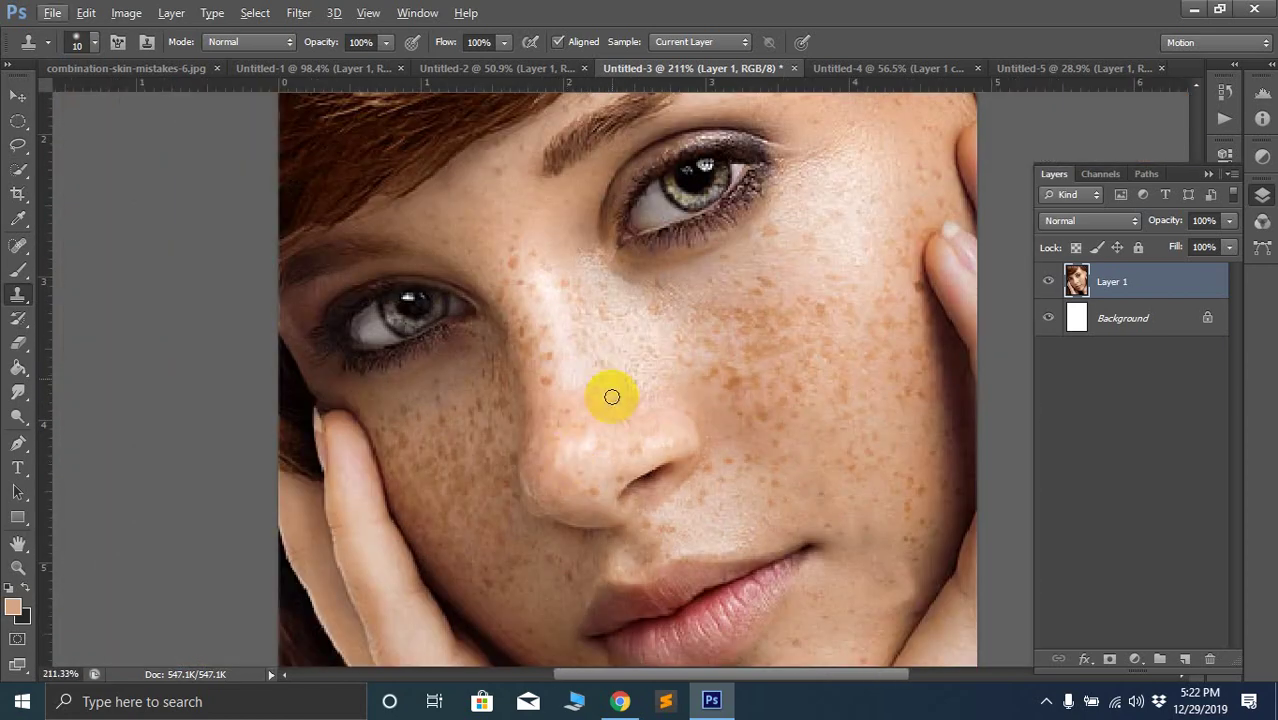
Try to clone the white of the eye on the viewer's right over its iris and pupil
scroll(664, 147, "up", 3)
scroll(680, 200, "up", 2)
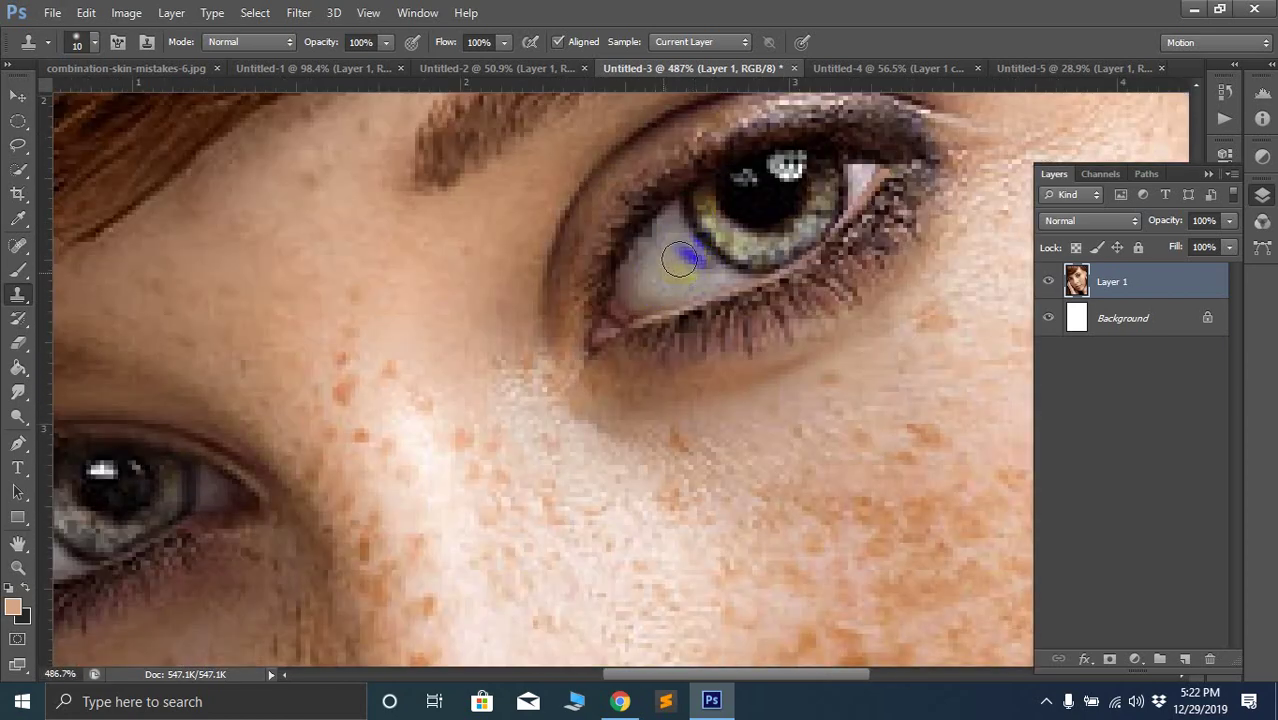
mouse_move(679, 259)
left_mouse_down()
mouse_move(667, 226)
mouse_move(745, 257)
mouse_move(705, 256)
mouse_move(778, 238)
mouse_move(823, 199)
mouse_move(780, 247)
mouse_move(830, 196)
mouse_move(742, 223)
mouse_move(805, 180)
mouse_move(694, 227)
mouse_move(716, 224)
mouse_move(699, 227)
mouse_move(692, 210)
mouse_move(800, 203)
mouse_move(867, 175)
mouse_move(843, 175)
mouse_move(834, 204)
mouse_move(783, 241)
mouse_move(870, 165)
mouse_move(815, 231)
mouse_move(719, 302)
mouse_move(870, 198)
mouse_move(758, 271)
mouse_move(678, 297)
mouse_move(713, 295)
mouse_move(818, 252)
mouse_move(597, 327)
mouse_move(840, 215)
mouse_move(573, 319)
mouse_move(770, 208)
mouse_move(798, 154)
mouse_move(825, 228)
mouse_move(727, 163)
left_mouse_up()
scroll(656, 320, "down", 4)
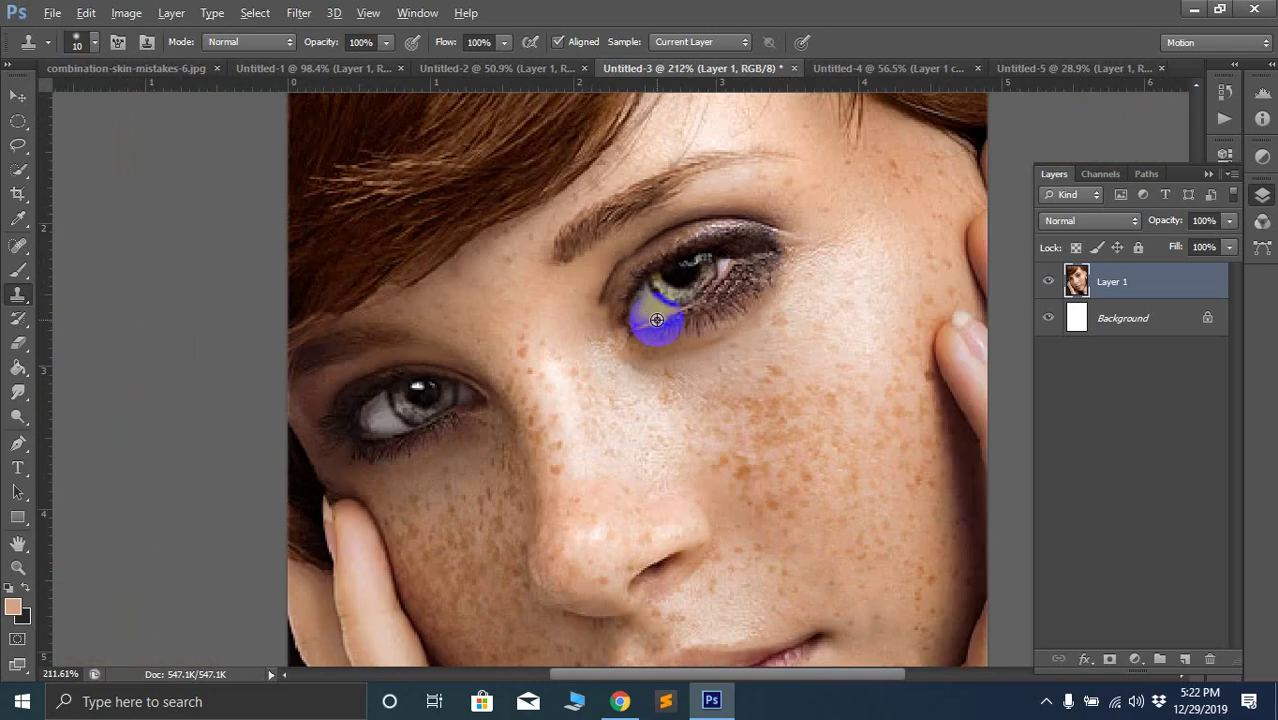
Try to clone the eye on the viewer's left over the inner part of the other eye, and undo it
mouse_move(441, 383)
left_mouse_down()
mouse_move(405, 398)
mouse_move(392, 441)
mouse_move(478, 411)
left_mouse_up()
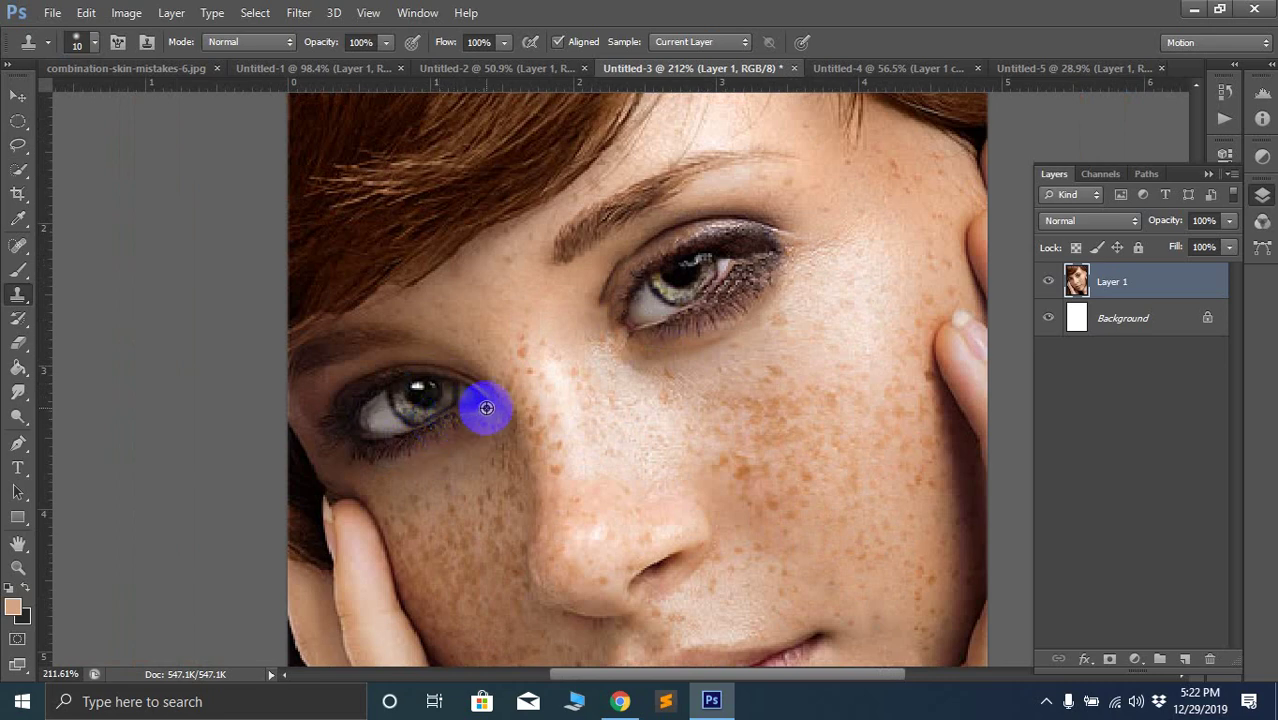
mouse_move(688, 272)
left_mouse_down()
mouse_move(655, 337)
mouse_move(622, 290)
mouse_move(636, 310)
mouse_move(641, 299)
mouse_move(667, 358)
mouse_move(660, 313)
mouse_move(679, 315)
mouse_move(636, 326)
mouse_move(627, 368)
mouse_move(614, 369)
mouse_move(598, 367)
mouse_move(576, 285)
left_mouse_up()
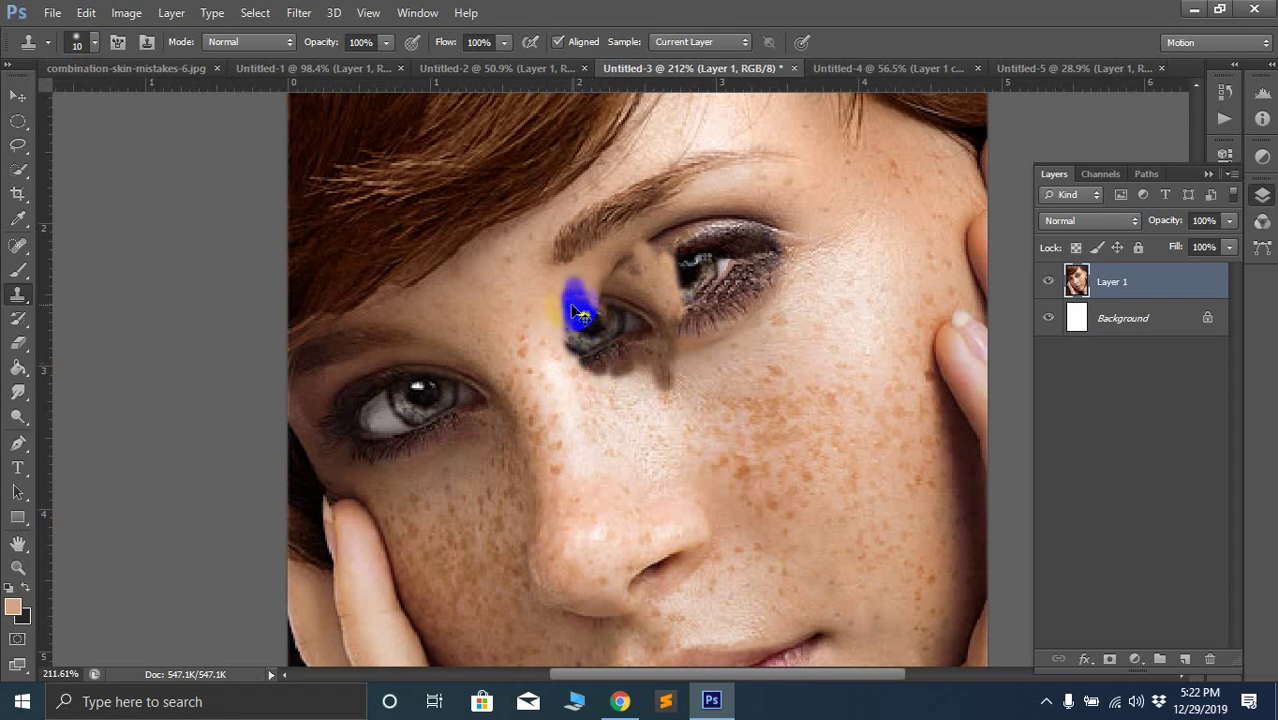
key("ctrl+z")
Try to clone the eye on the viewer's left onto the outer corner of the other eye, and undo the strokes
left_click(504, 392)
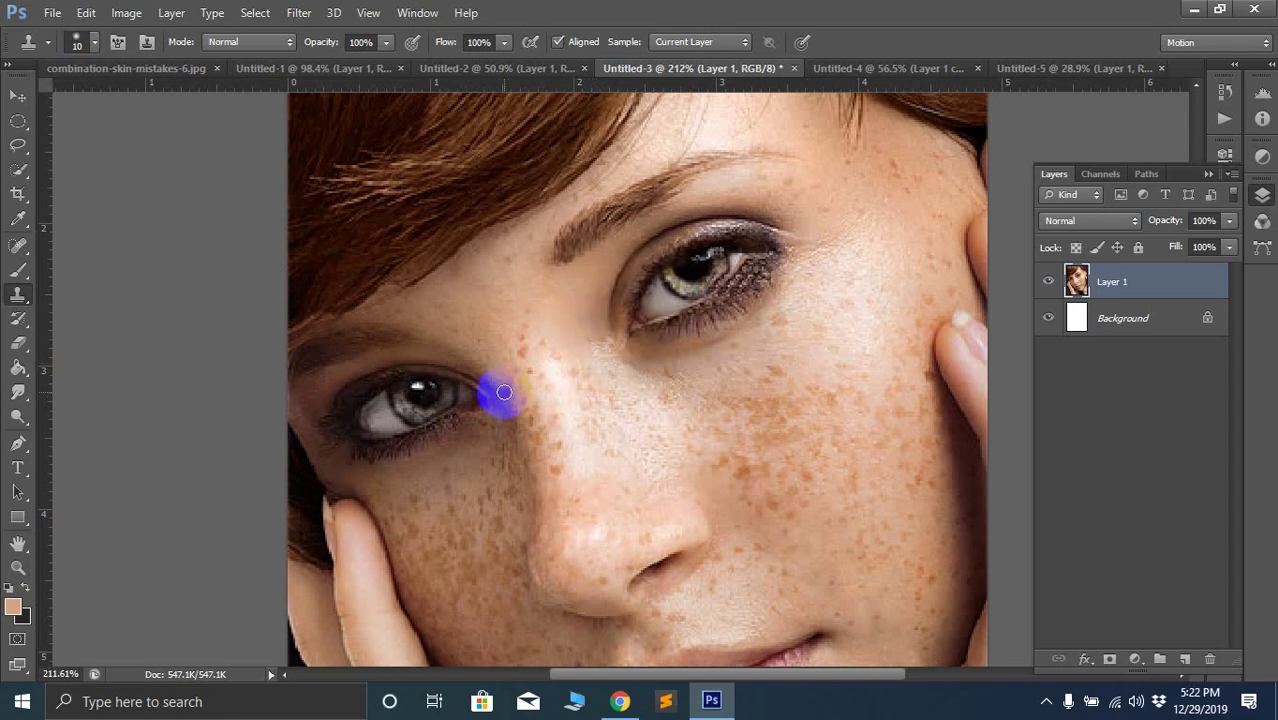
left_click(469, 402)
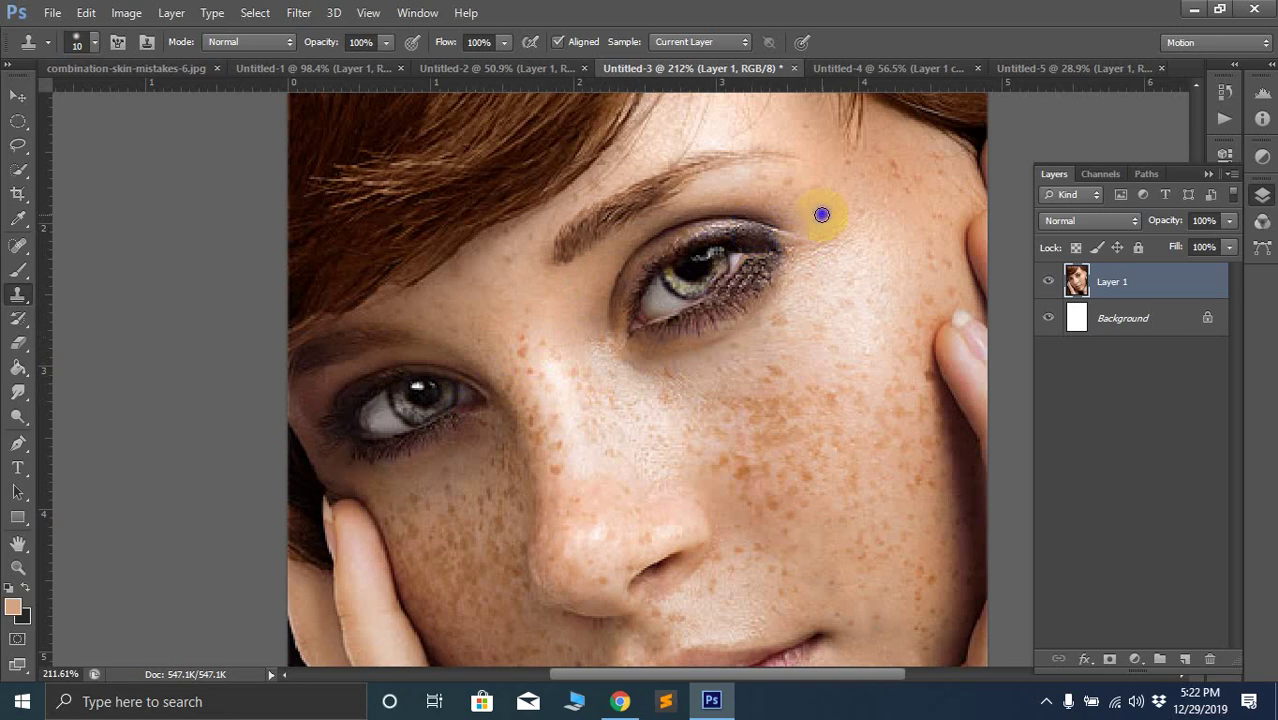
mouse_move(819, 214)
left_mouse_down()
mouse_move(829, 254)
mouse_move(801, 240)
mouse_move(794, 209)
mouse_move(794, 226)
mouse_move(766, 204)
mouse_move(762, 230)
mouse_move(736, 186)
mouse_move(737, 242)
left_mouse_up()
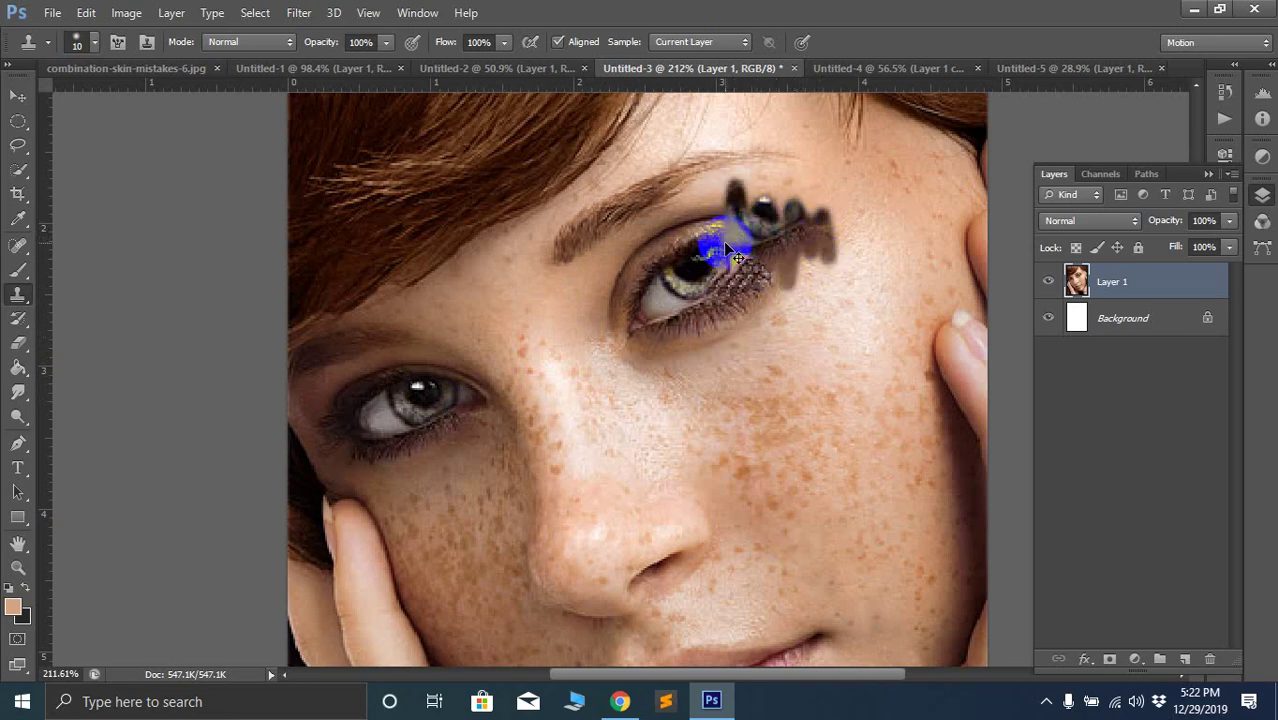
key("ctrl+alt+z")
key("ctrl+alt+z")
key("ctrl+alt+z")
Try further clone strokes around the eye and cheek on the viewer's right, and undo them
mouse_move(813, 285)
left_mouse_down()
mouse_move(807, 236)
mouse_move(792, 296)
mouse_move(792, 266)
mouse_move(771, 289)
mouse_move(761, 254)
mouse_move(773, 246)
mouse_move(738, 241)
left_mouse_up()
key("ctrl+alt+z")
key("ctrl+alt+z")
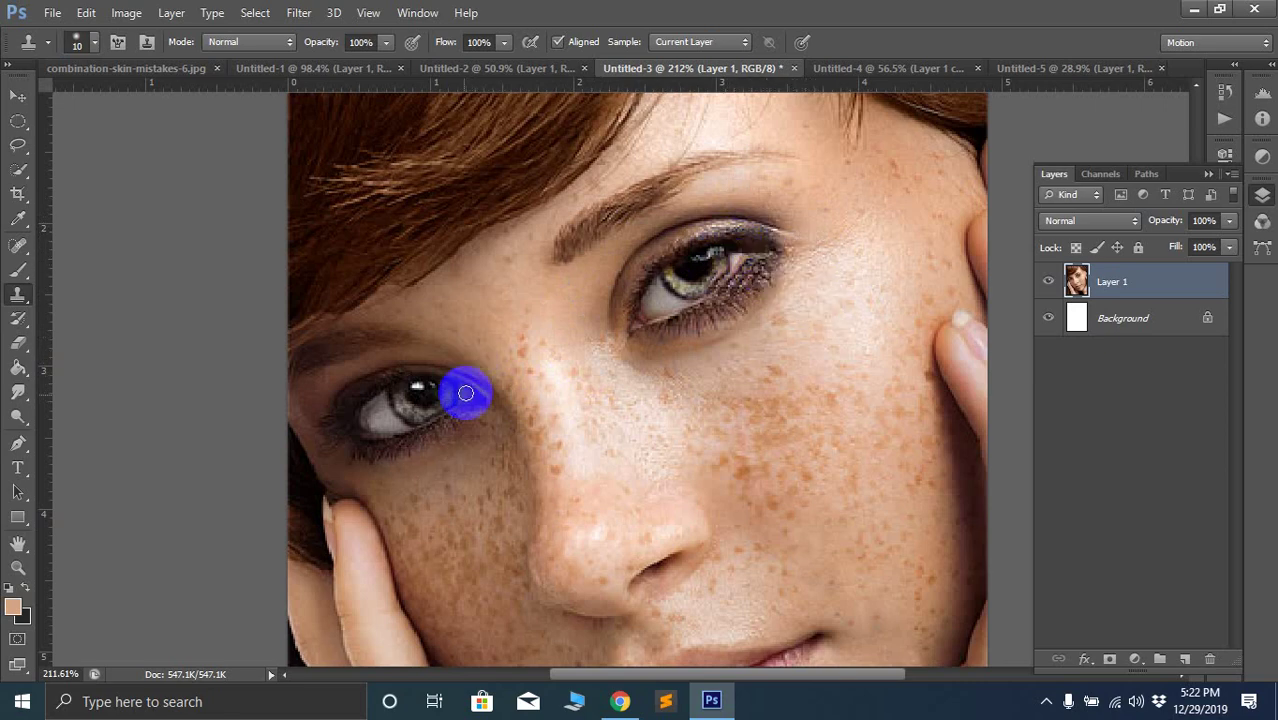
mouse_move(779, 196)
left_mouse_down()
mouse_move(789, 254)
mouse_move(763, 265)
mouse_move(731, 222)
mouse_move(711, 256)
mouse_move(710, 214)
mouse_move(704, 257)
mouse_move(703, 222)
mouse_move(727, 178)
mouse_move(727, 207)
mouse_move(721, 180)
mouse_move(679, 192)
mouse_move(723, 158)
mouse_move(692, 176)
mouse_move(630, 177)
mouse_move(581, 269)
mouse_move(578, 251)
mouse_move(562, 251)
mouse_move(586, 246)
mouse_move(567, 279)
mouse_move(594, 218)
mouse_move(570, 262)
mouse_move(781, 228)
mouse_move(754, 227)
mouse_move(721, 153)
mouse_move(687, 162)
mouse_move(632, 142)
mouse_move(693, 171)
mouse_move(633, 268)
mouse_move(700, 290)
mouse_move(612, 304)
mouse_move(677, 343)
mouse_move(669, 328)
mouse_move(689, 308)
mouse_move(584, 308)
mouse_move(681, 391)
mouse_move(652, 408)
mouse_move(724, 452)
mouse_move(563, 356)
mouse_move(661, 351)
mouse_move(716, 373)
mouse_move(684, 417)
mouse_move(708, 440)
left_mouse_up()
key("ctrl+z")
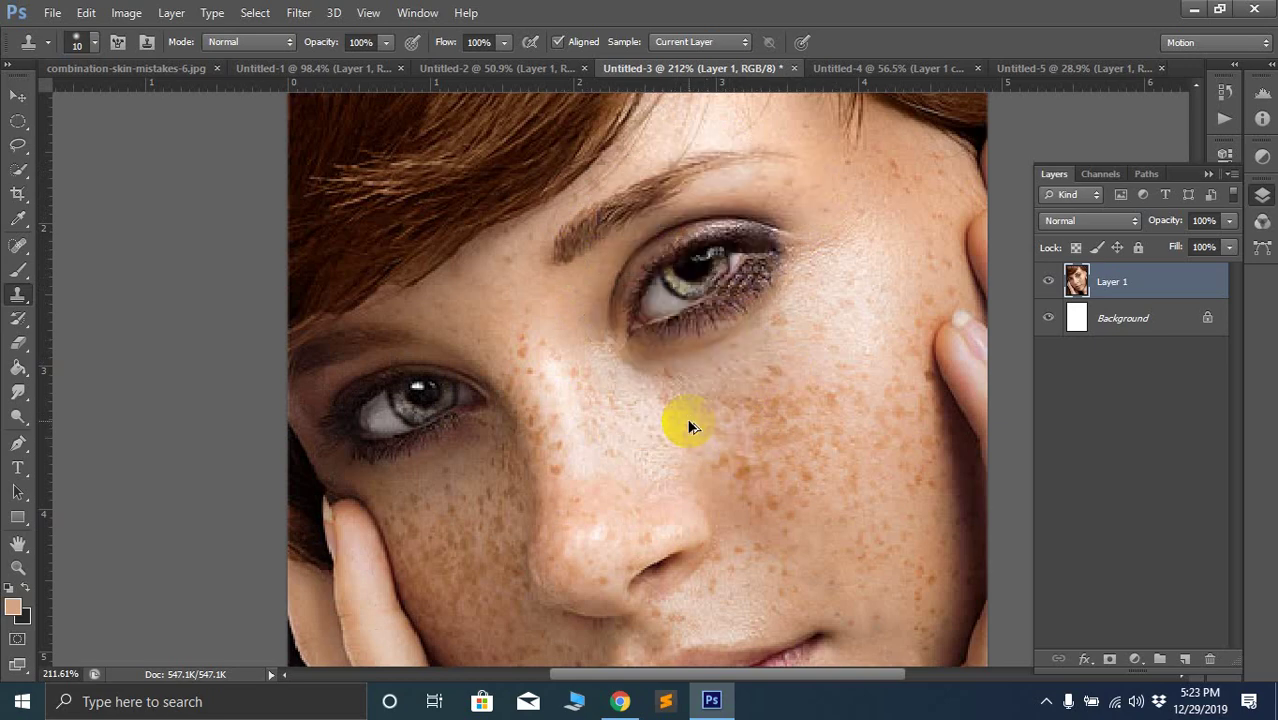
Try to clone the eye on the viewer's right over the other eye and its surrounding skin, and undo the strokes
left_click(767, 242, "alt")
mouse_move(472, 378)
left_mouse_down()
mouse_move(479, 417)
mouse_move(464, 369)
mouse_move(461, 404)
mouse_move(405, 366)
mouse_move(405, 409)
mouse_move(425, 349)
mouse_move(381, 404)
mouse_move(391, 366)
mouse_move(338, 399)
mouse_move(351, 413)
mouse_move(336, 434)
mouse_move(345, 396)
mouse_move(334, 407)
mouse_move(369, 390)
mouse_move(356, 447)
mouse_move(395, 437)
mouse_move(348, 469)
mouse_move(334, 448)
mouse_move(350, 451)
mouse_move(349, 483)
mouse_move(354, 445)
mouse_move(384, 425)
mouse_move(393, 395)
mouse_move(492, 374)
mouse_move(471, 366)
mouse_move(495, 405)
mouse_move(486, 371)
mouse_move(523, 387)
mouse_move(514, 375)
mouse_move(522, 386)
mouse_move(416, 431)
mouse_move(411, 446)
mouse_move(471, 417)
mouse_move(388, 481)
mouse_move(469, 408)
mouse_move(392, 466)
mouse_move(359, 470)
mouse_move(464, 426)
mouse_move(418, 450)
left_mouse_up()
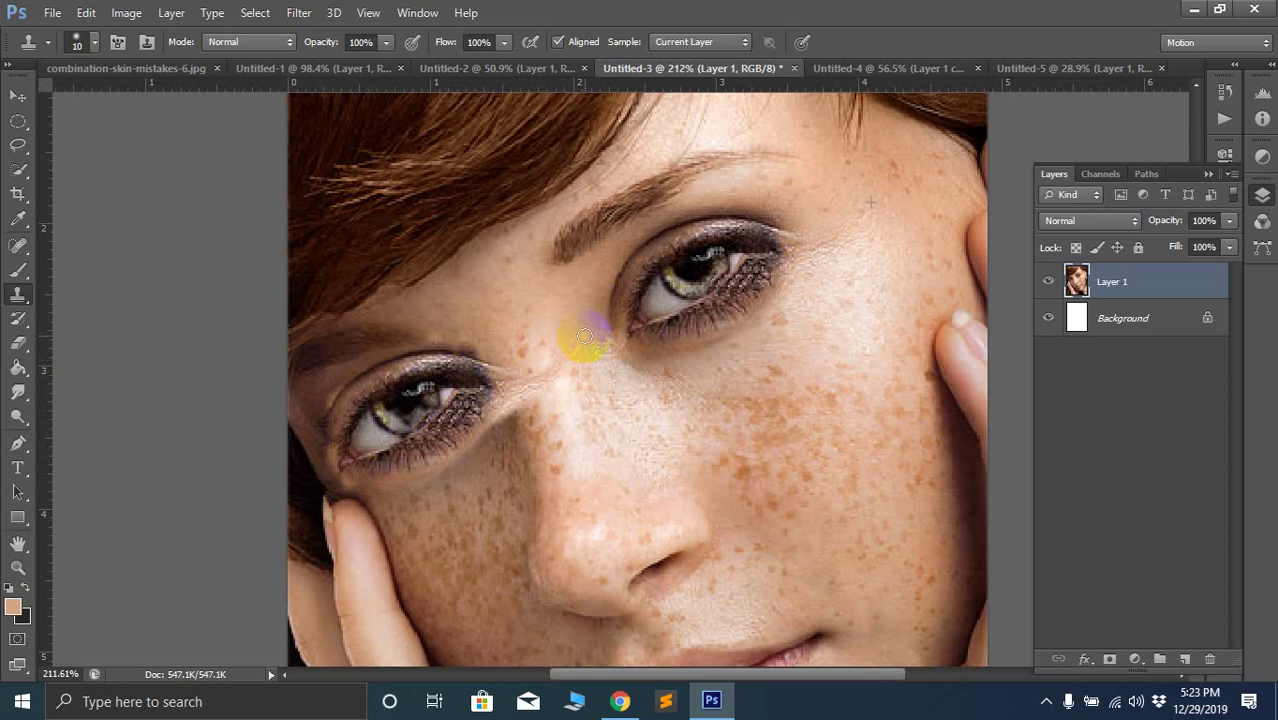
left_click(475, 380)
mouse_move(528, 360)
left_mouse_down()
mouse_move(388, 346)
mouse_move(337, 366)
mouse_move(300, 410)
left_mouse_up()
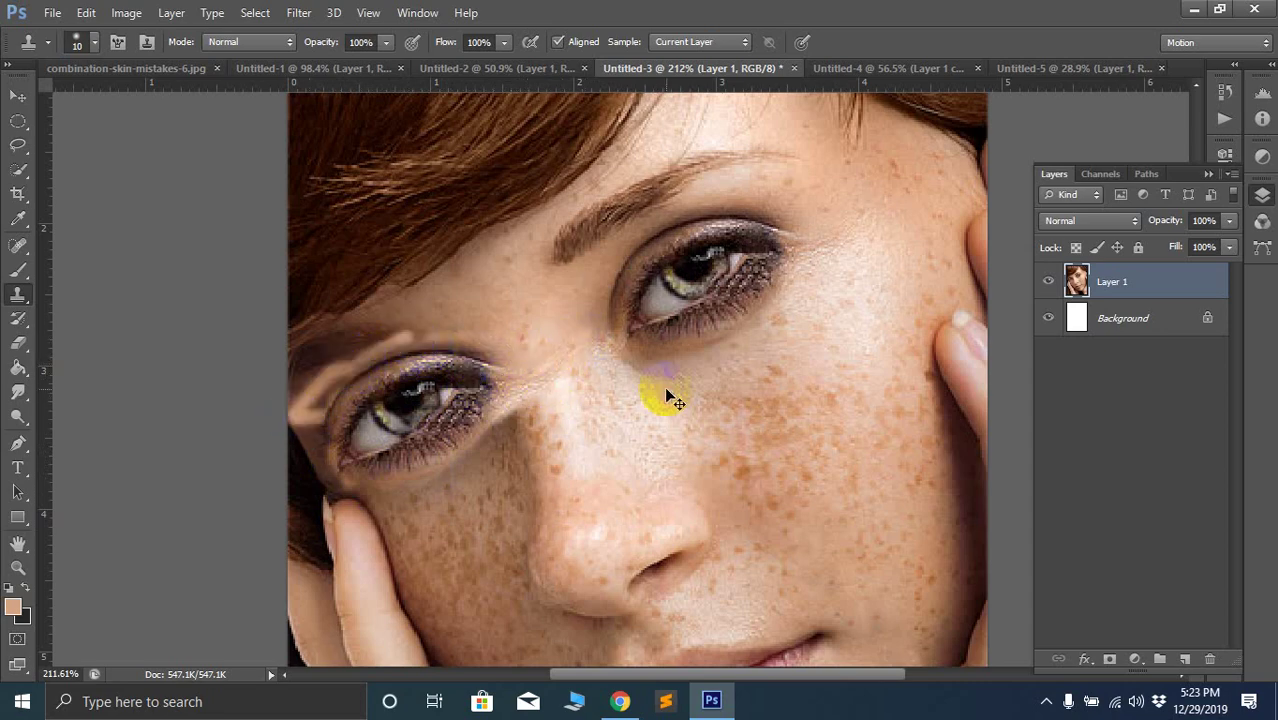
key("ctrl+alt+z")
key("ctrl+alt+z")
key("ctrl+alt+z")
left_click(690, 336)
scroll(717, 357, "down", 2)
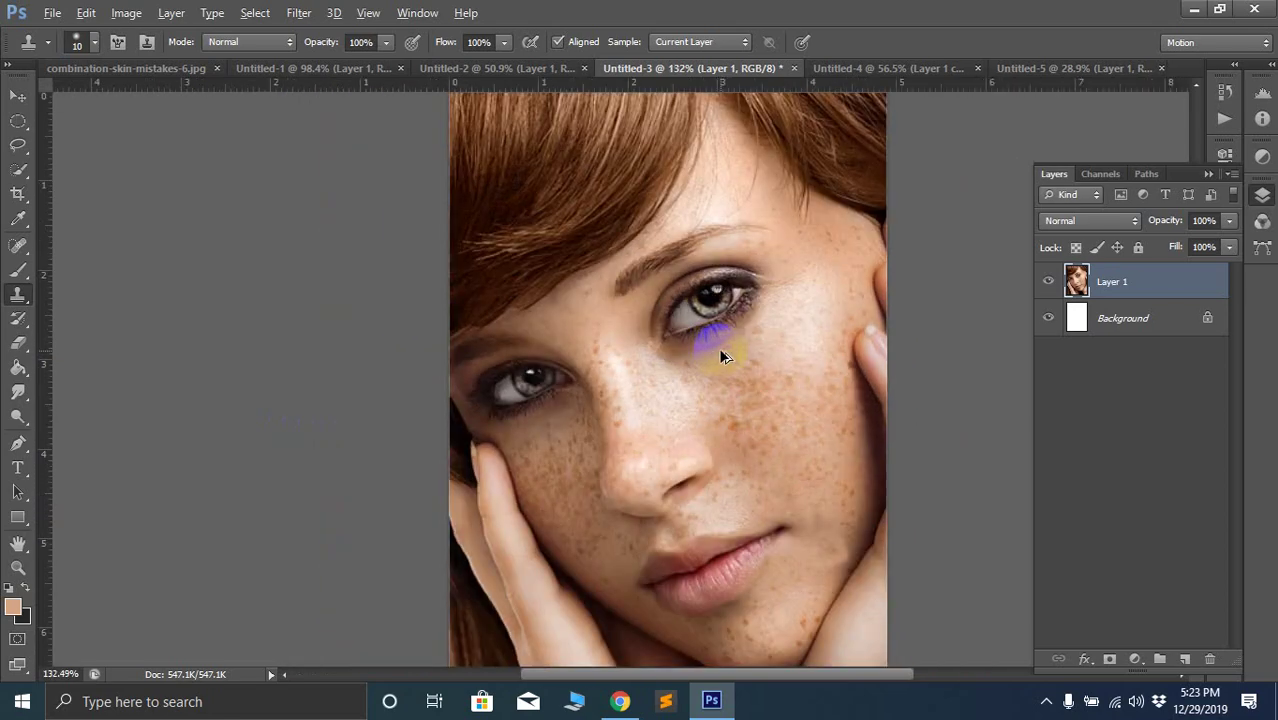
scroll(720, 342, "down", 3)
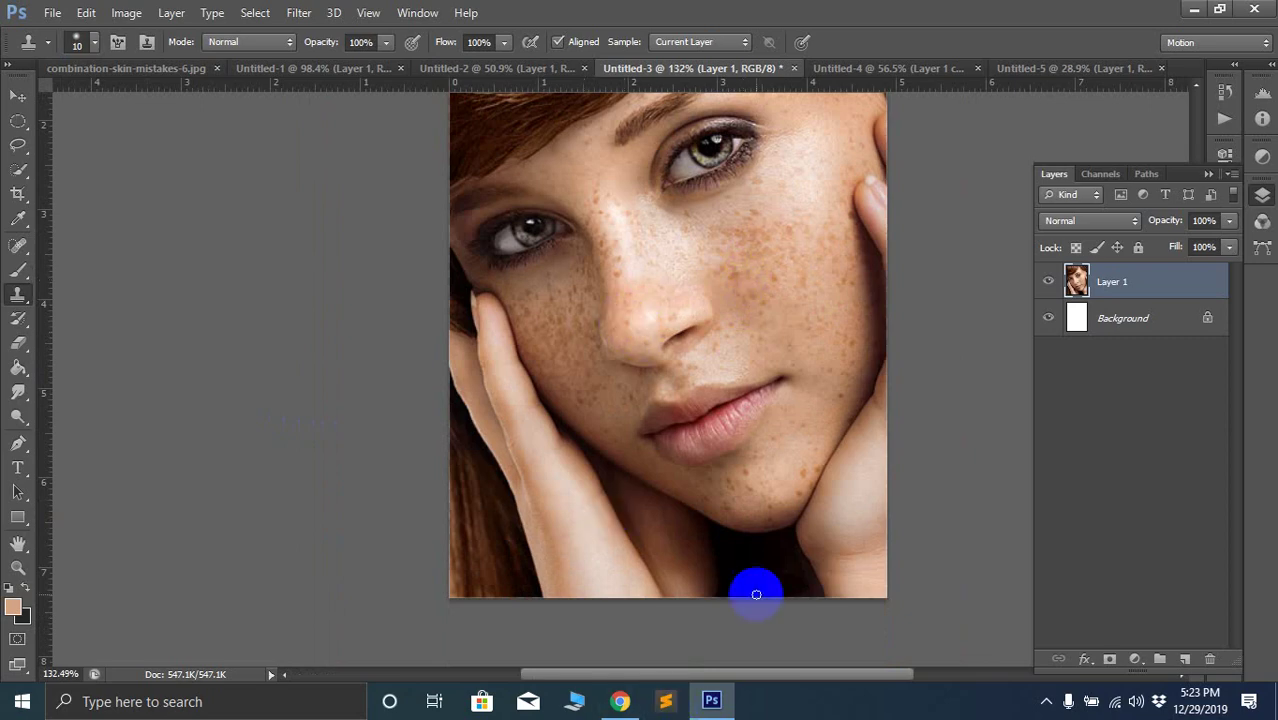
scroll(703, 450, "up", 5)
scroll(827, 251, "up", 3)
scroll(860, 277, "down", 3)
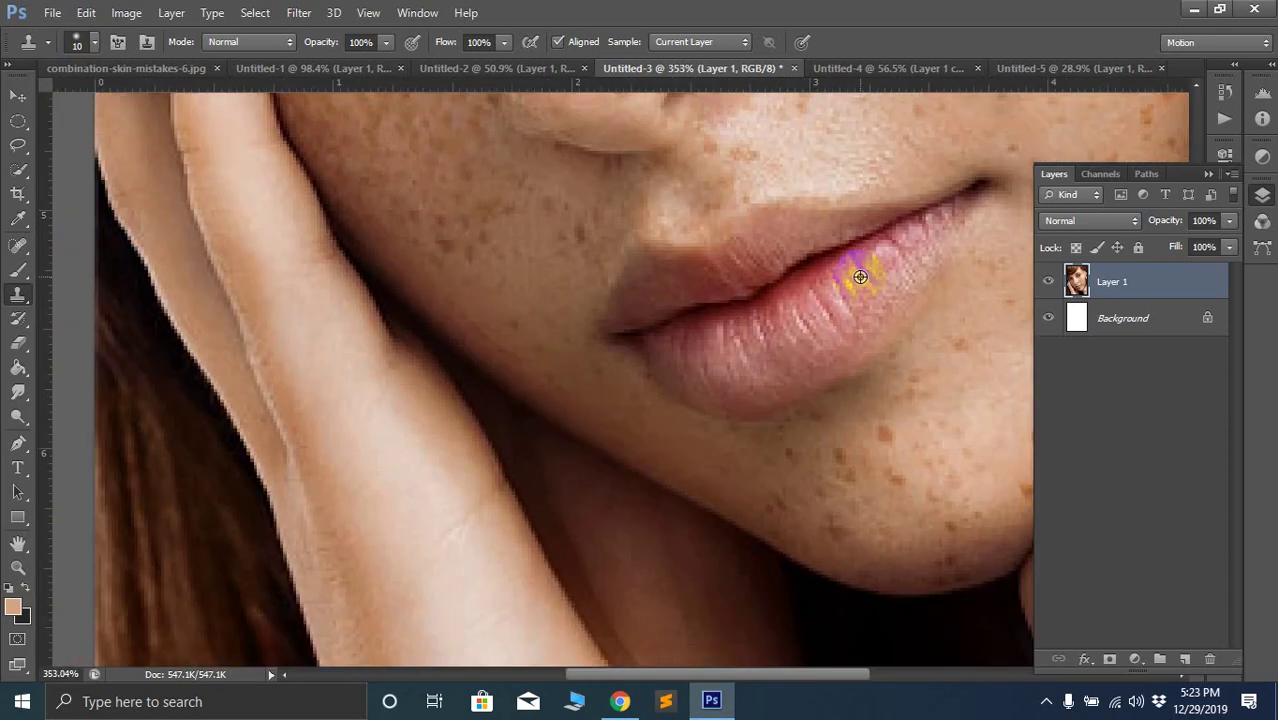
Switch to the Untitled-4 document with the face close-up
left_click(882, 65)
left_click(1033, 64)
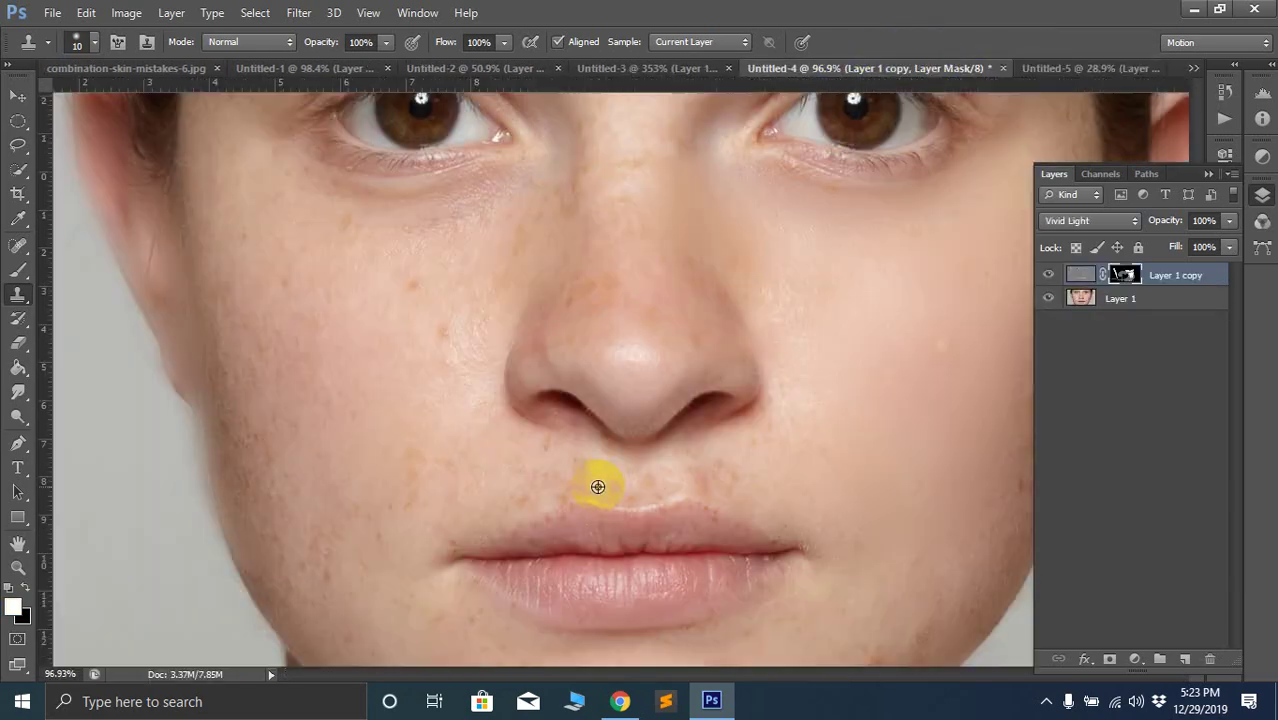
left_click(628, 543, "alt")
Trace a closed path around the upper and lower lips with the Pen tool and convert it to a selection
scroll(714, 582, "up", 2)
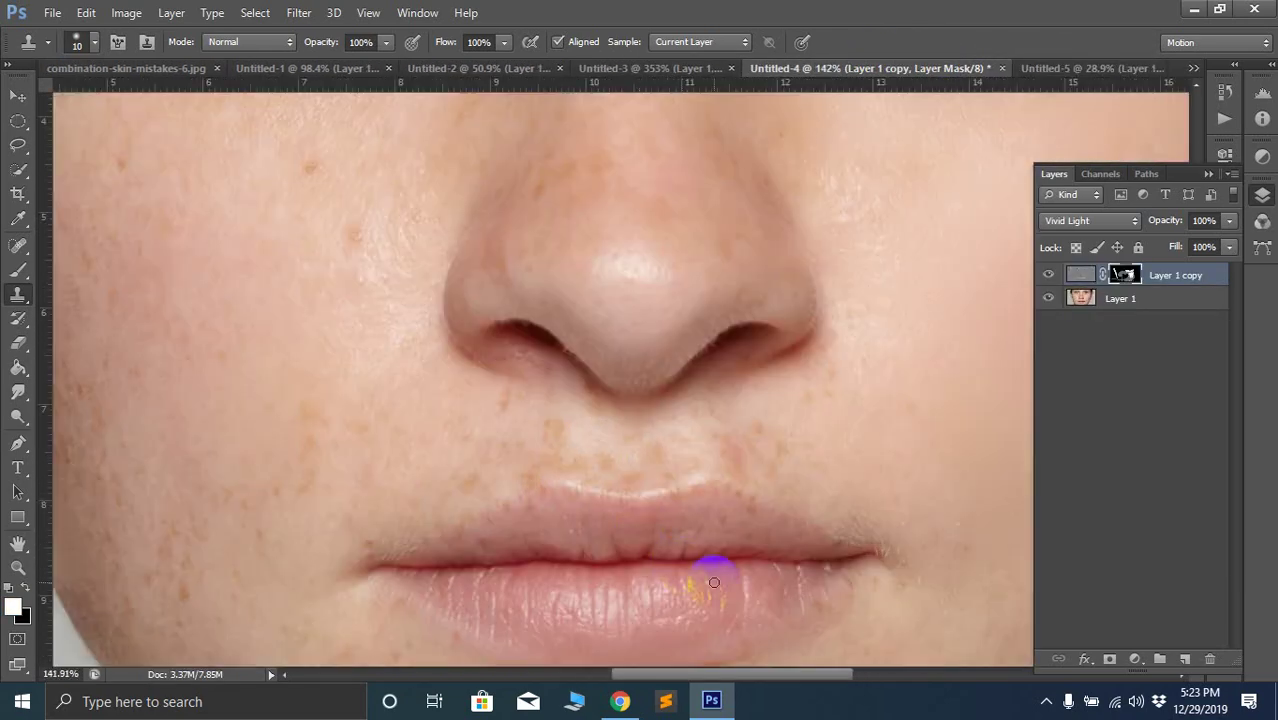
scroll(671, 543, "down", 2)
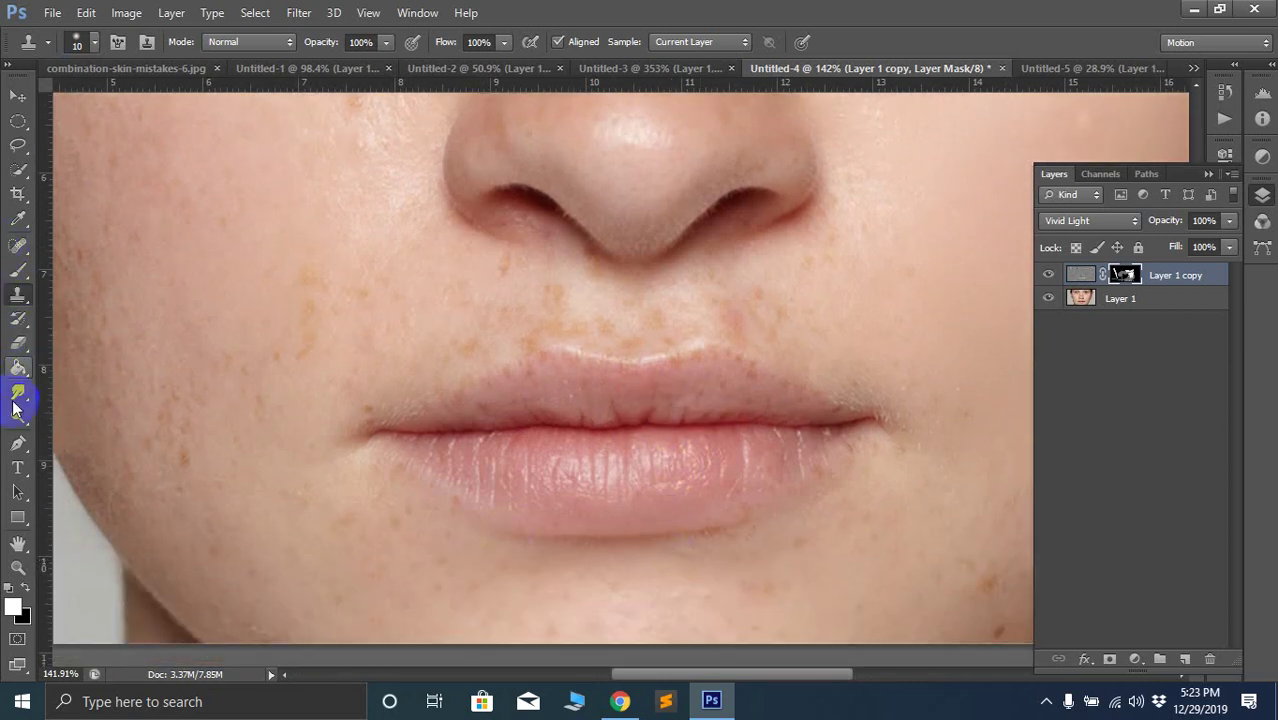
left_click(18, 443)
left_click(375, 433)
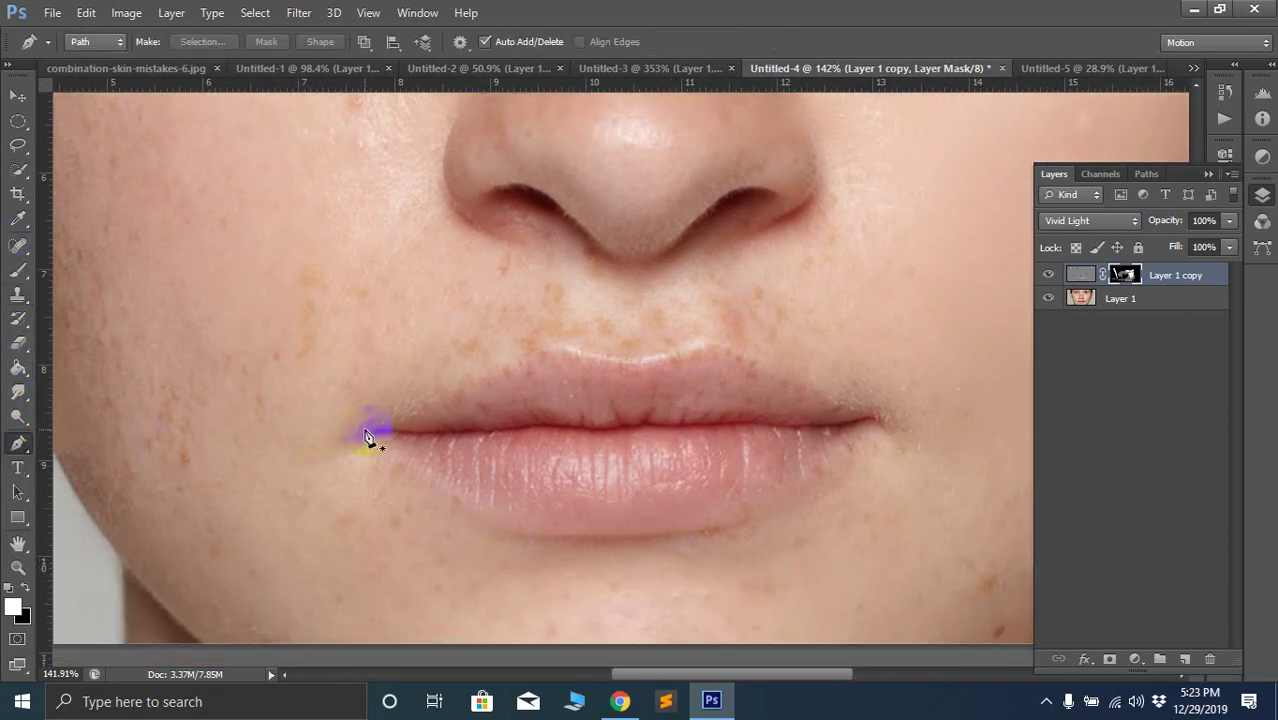
left_click(432, 415)
left_click_drag(457, 378, 477, 375)
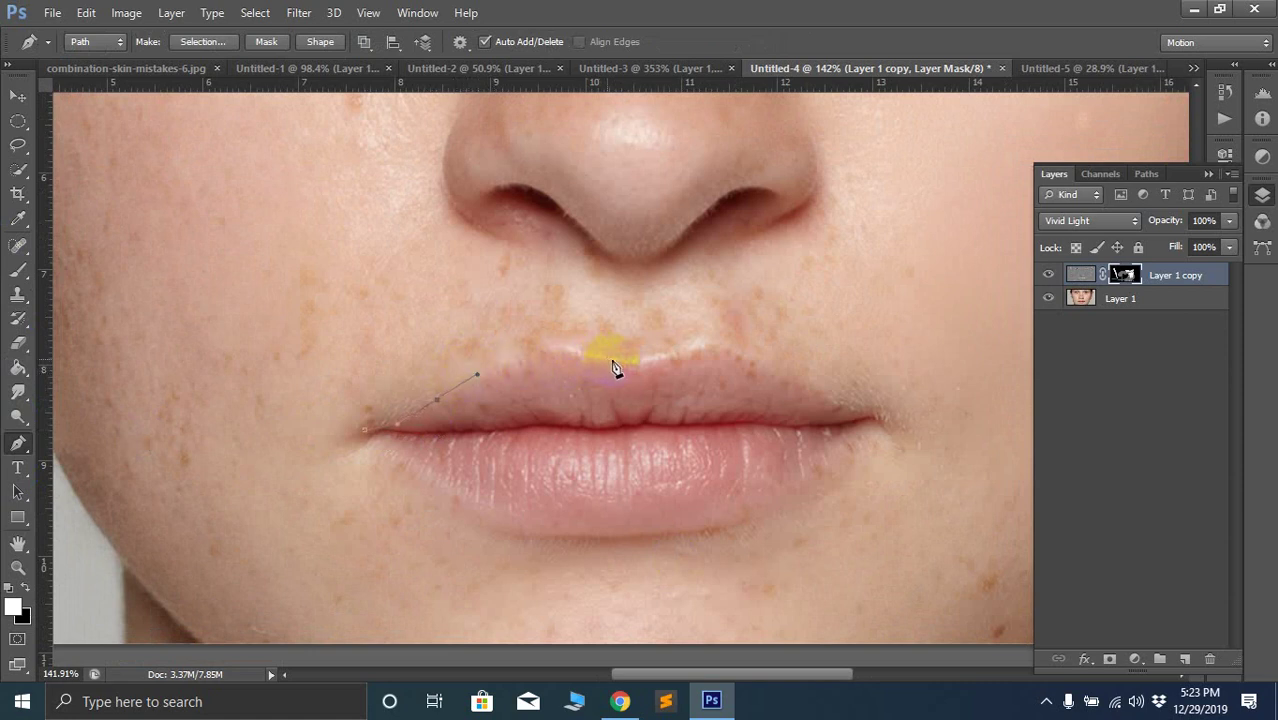
left_click_drag(607, 358, 660, 388)
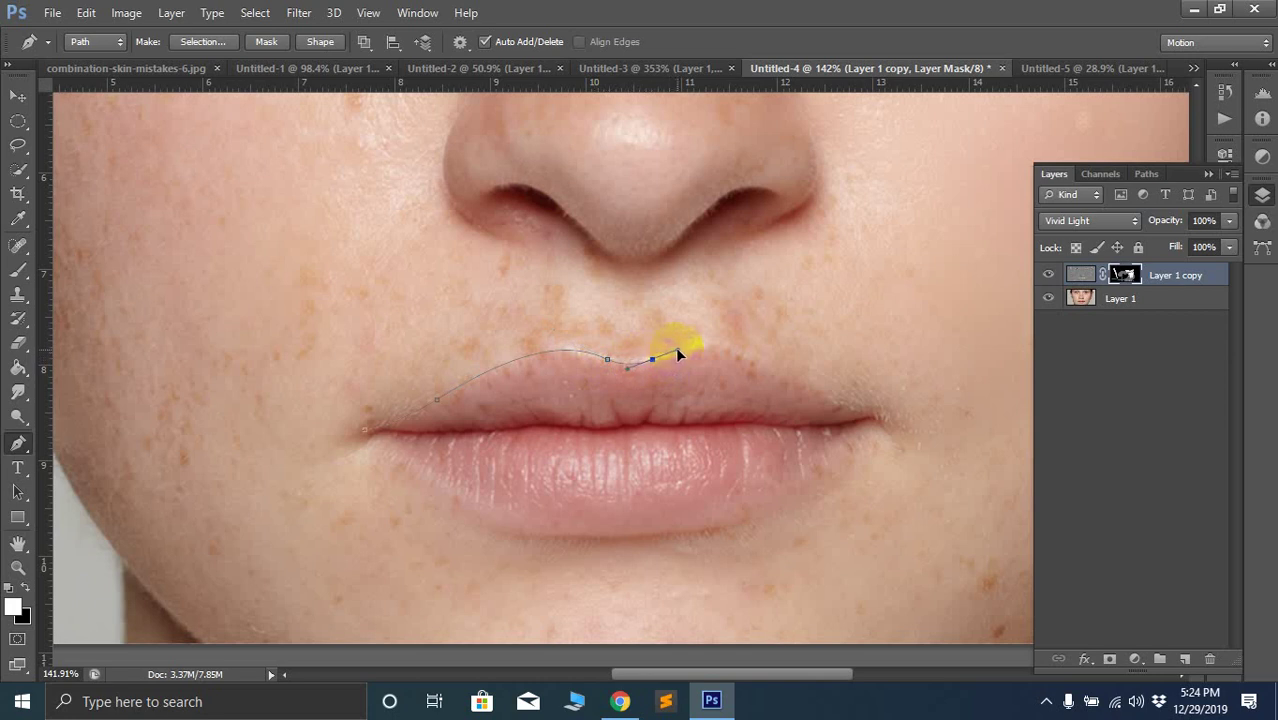
left_click_drag(678, 354, 678, 354)
left_click_drag(812, 403, 840, 412)
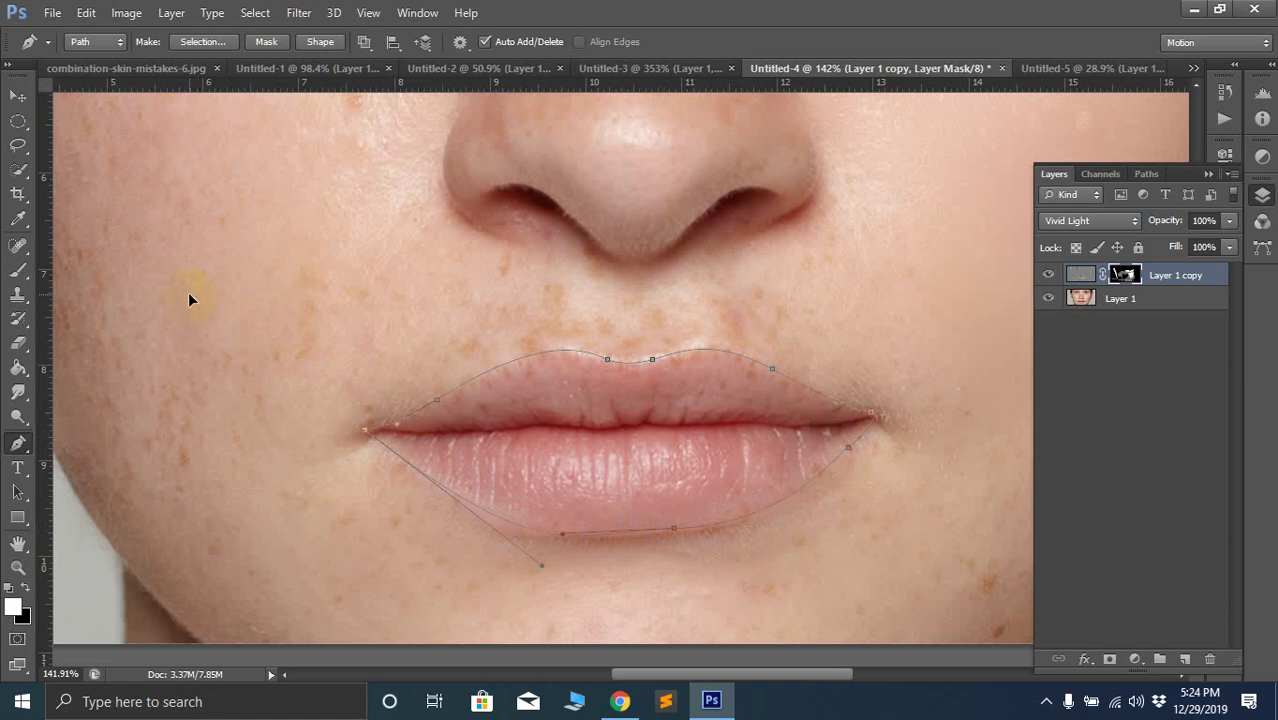
left_click(274, 337, "ctrl")
key("ctrl+Return")
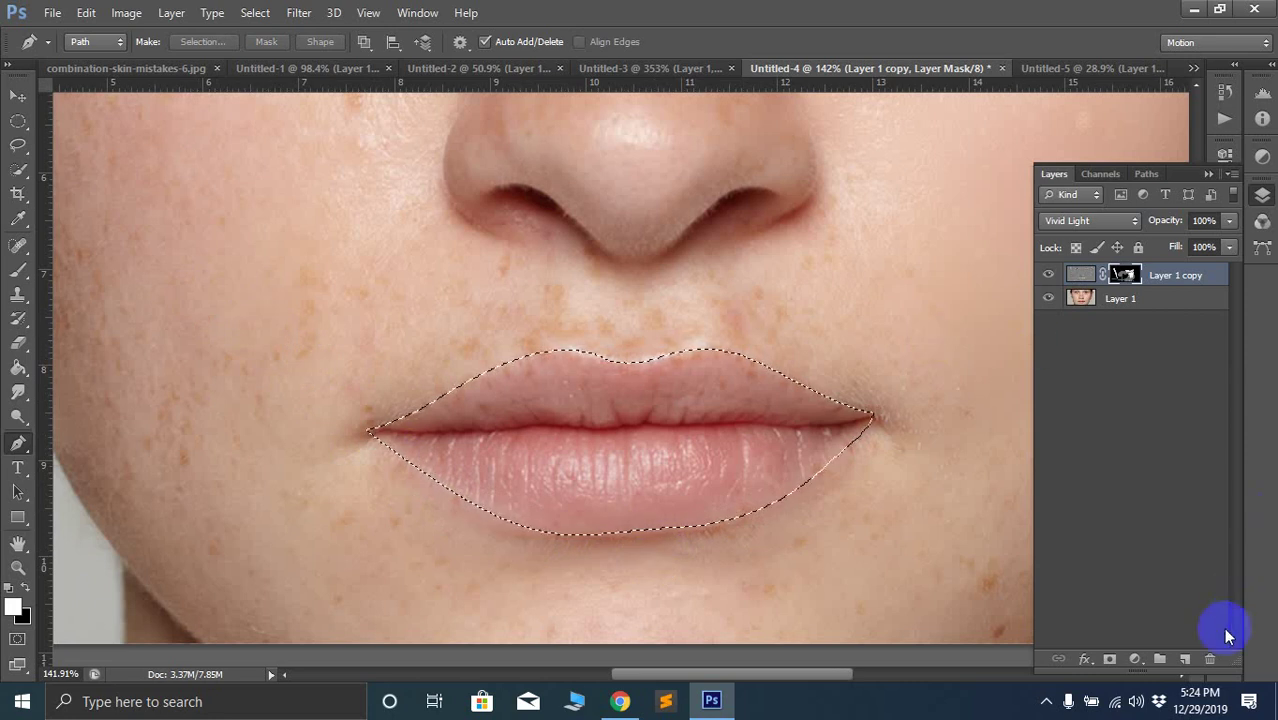
Add a new layer above Layer 1 copy and hide Layer 1 copy
left_click(1184, 659)
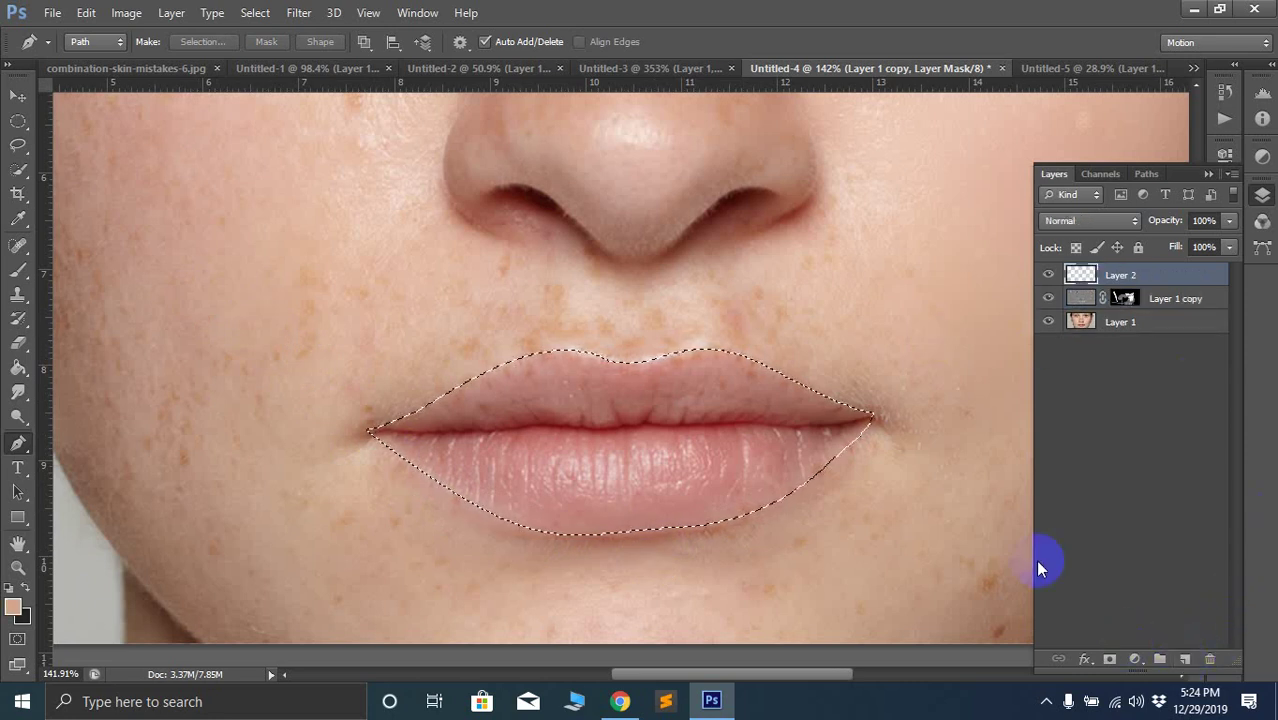
left_click(1048, 298)
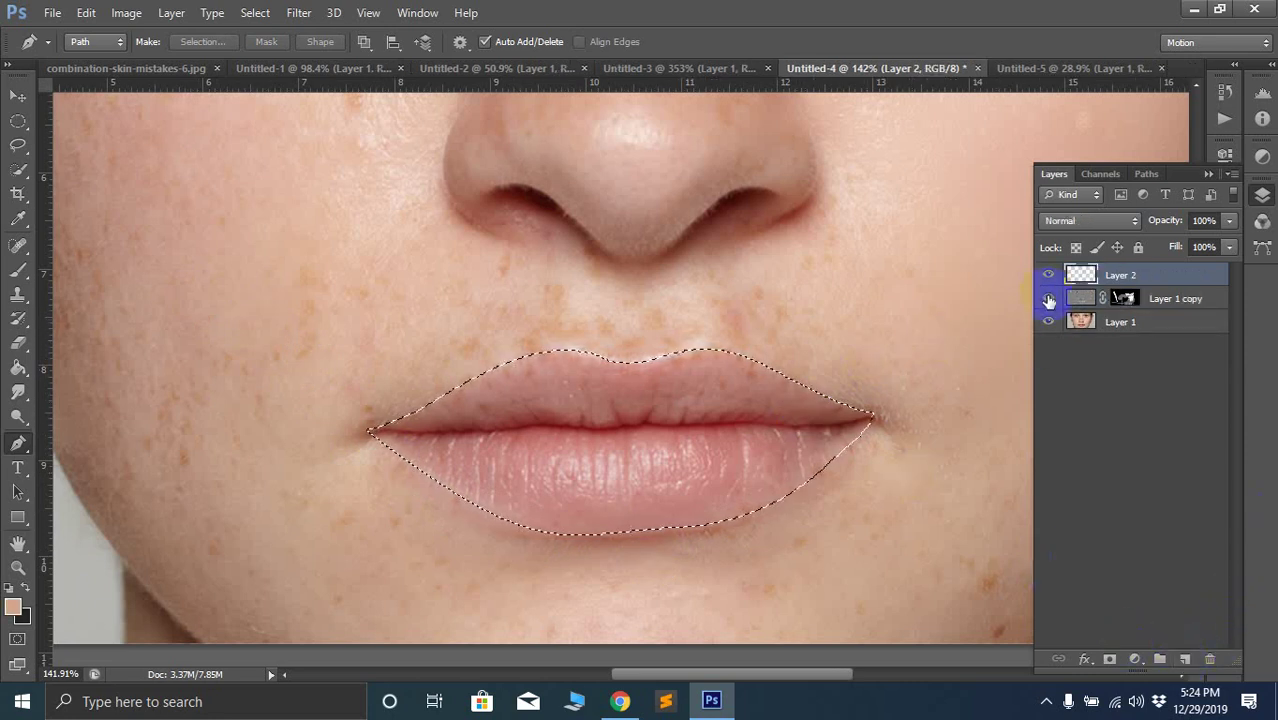
Try filling the lip selection on the new layer with the dark background colour and with the tan foreground colour
left_click(18, 348)
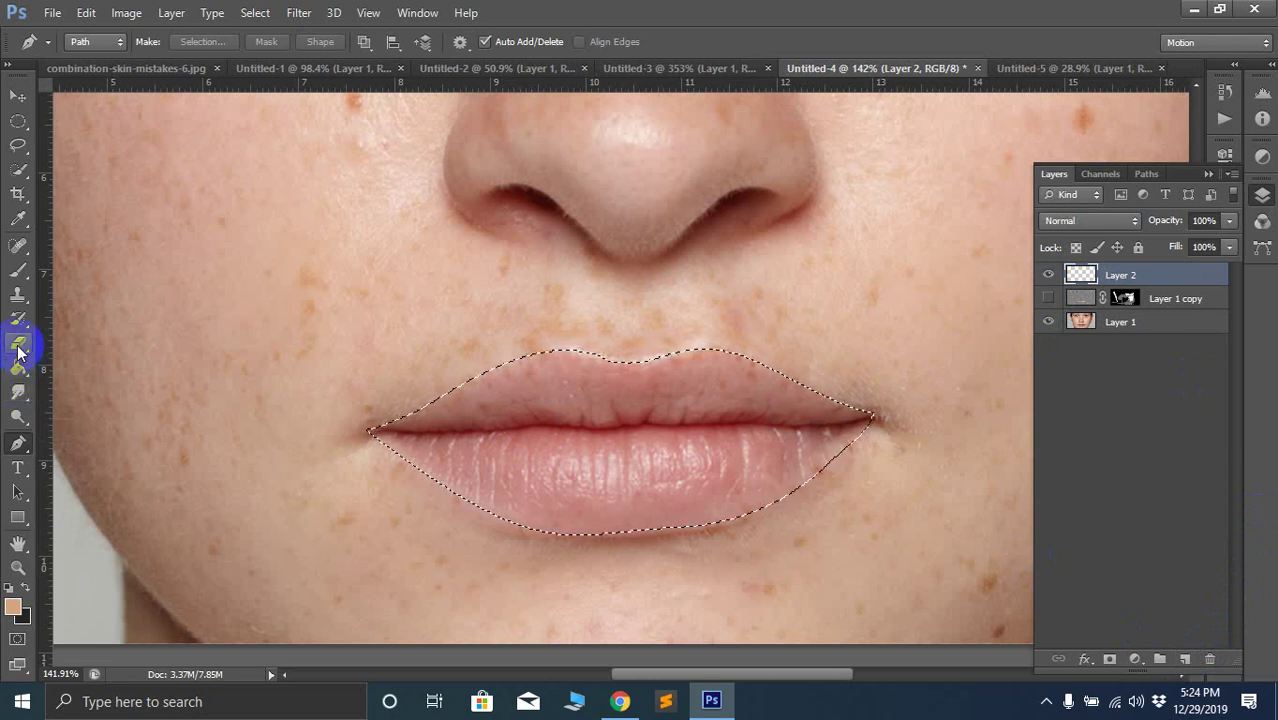
key("ctrl+BackSpace")
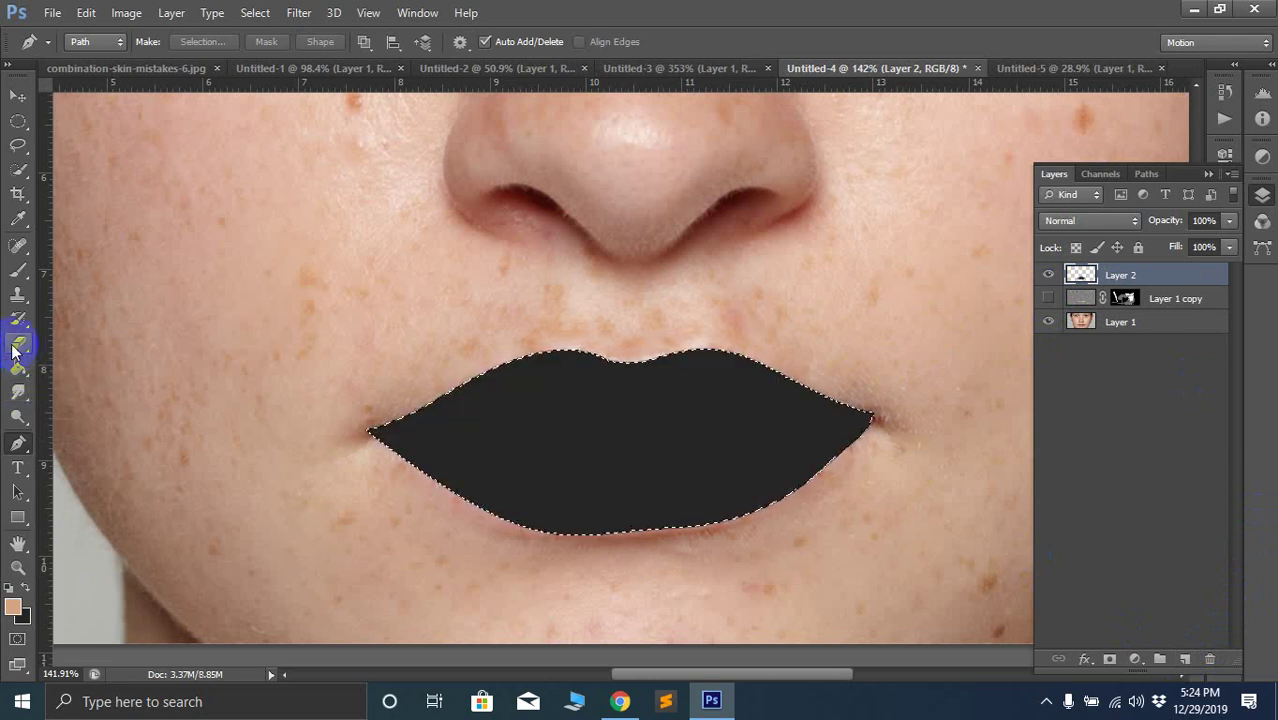
key("alt+BackSpace")
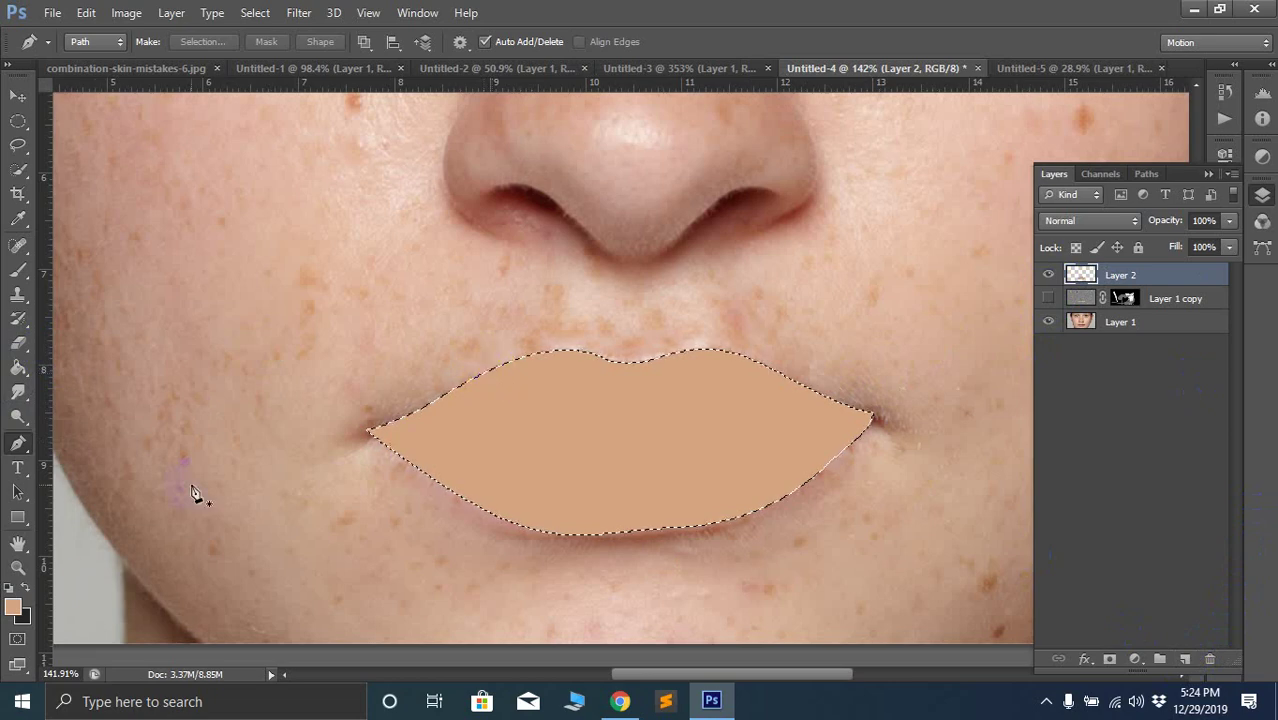
Set the foreground colour to a fully saturated bright orange and fill the lip selection with it
left_click(14, 606)
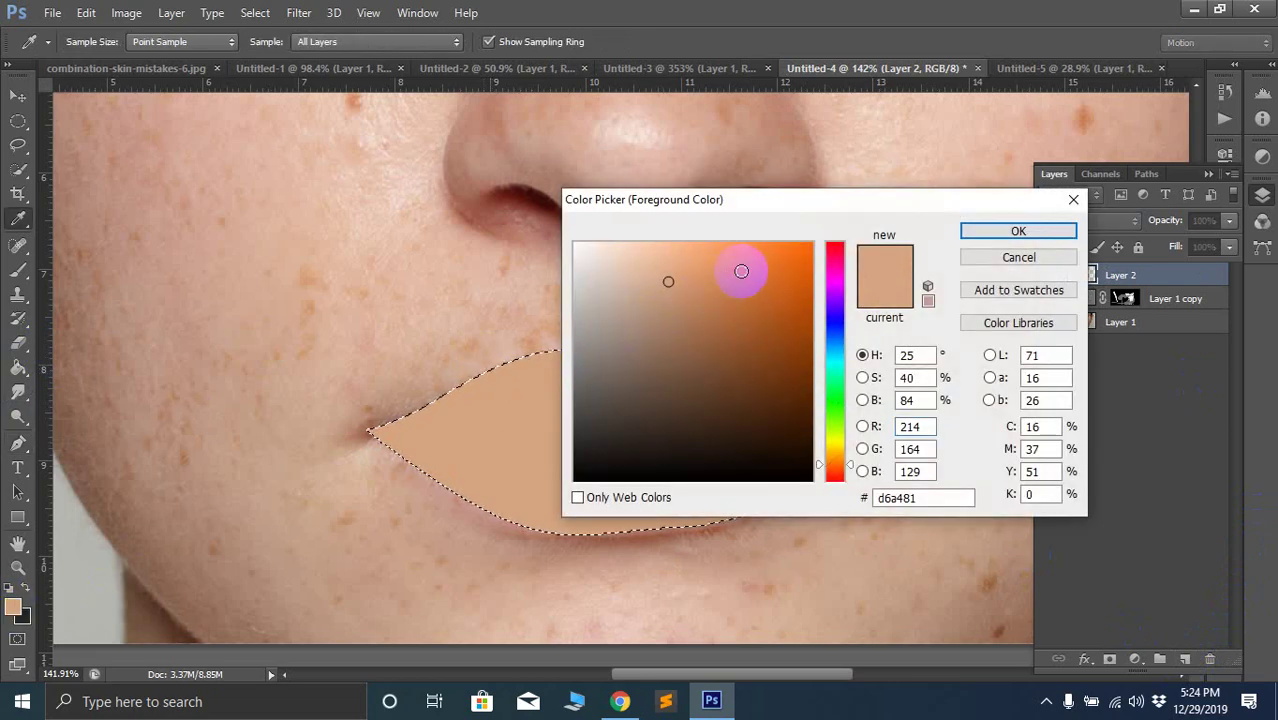
left_click_drag(742, 271, 834, 232)
left_click(1018, 231)
key("p")
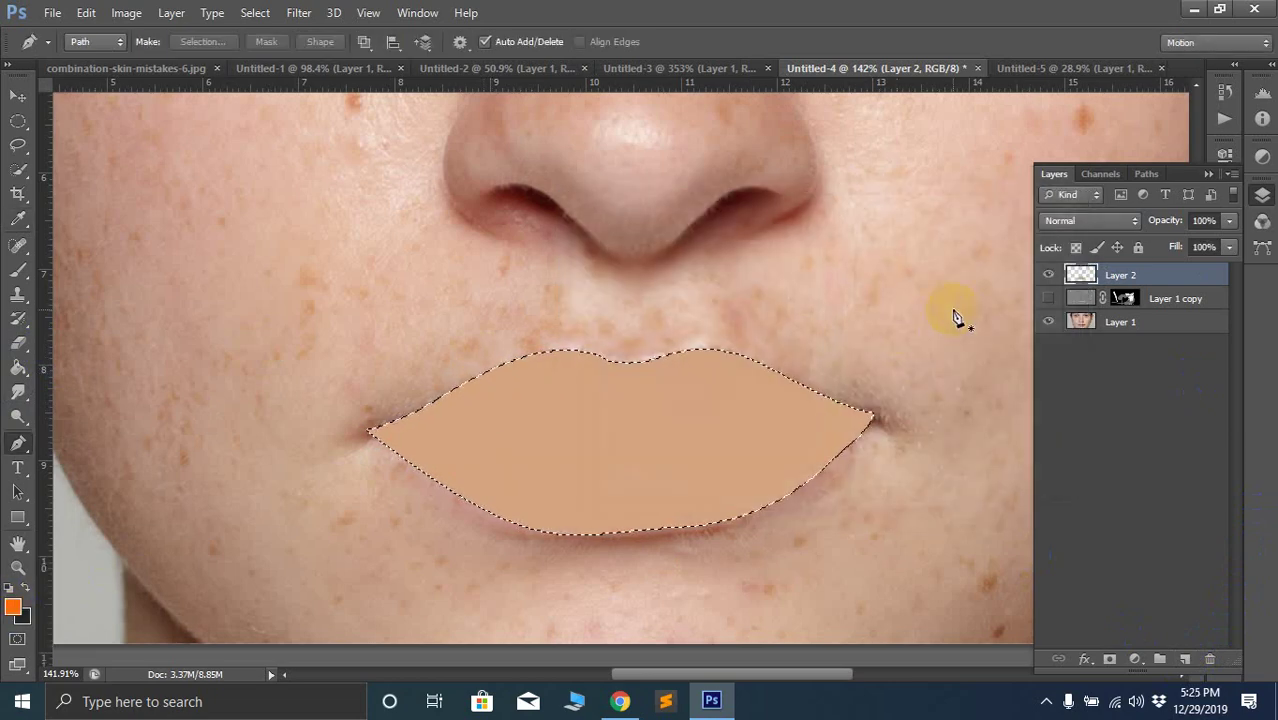
key("alt+BackSpace")
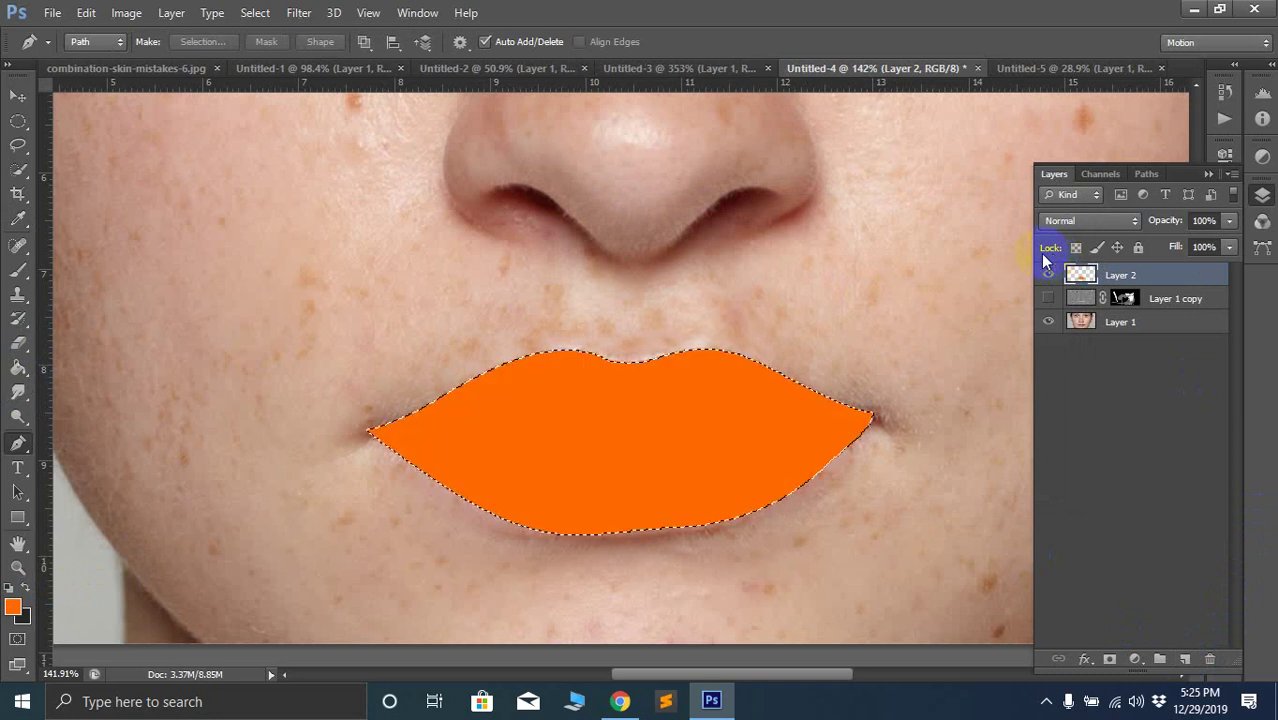
Blend the orange lip layer with Multiply and remove the lip selection
left_click(1091, 219)
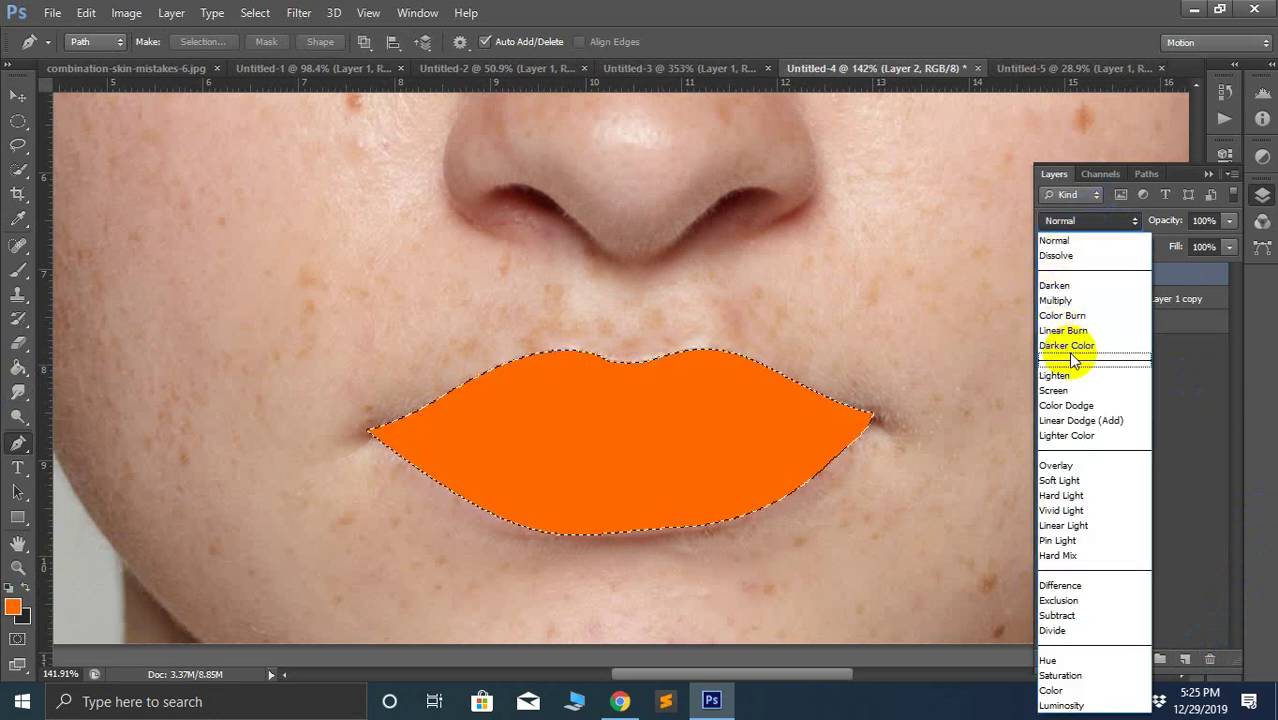
left_click(1065, 300)
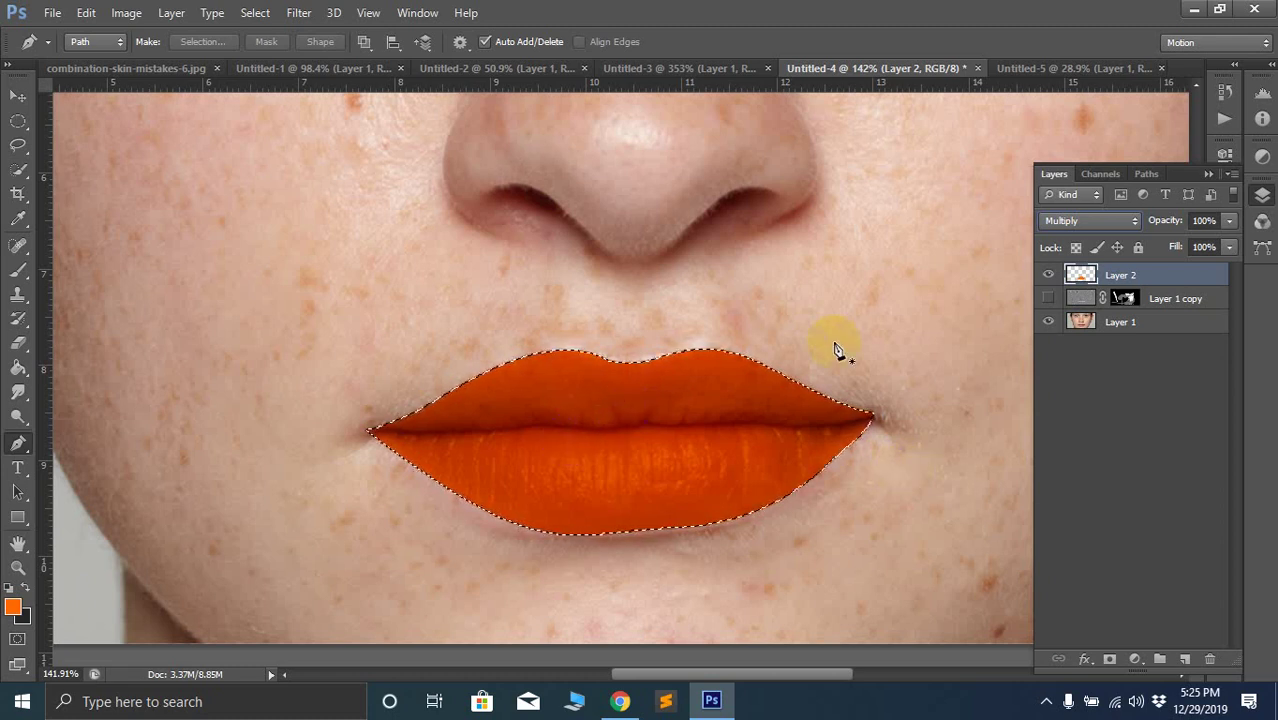
left_click(18, 96)
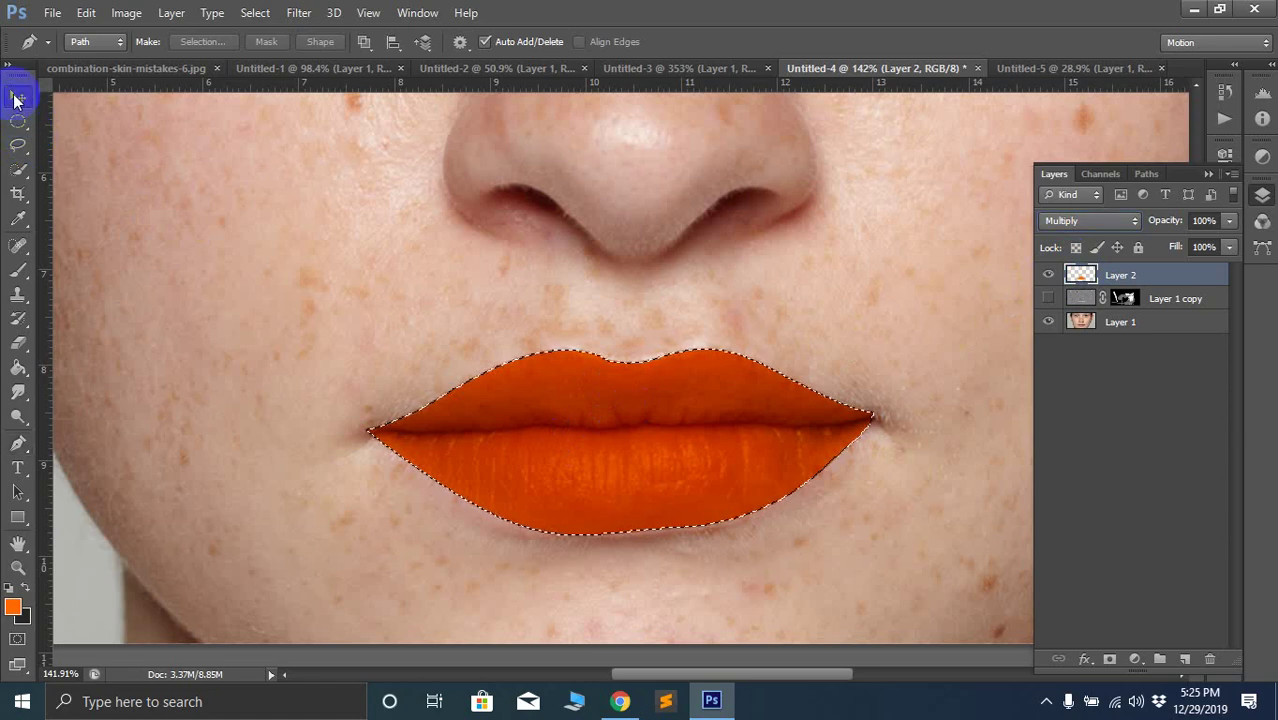
key("ctrl+d")
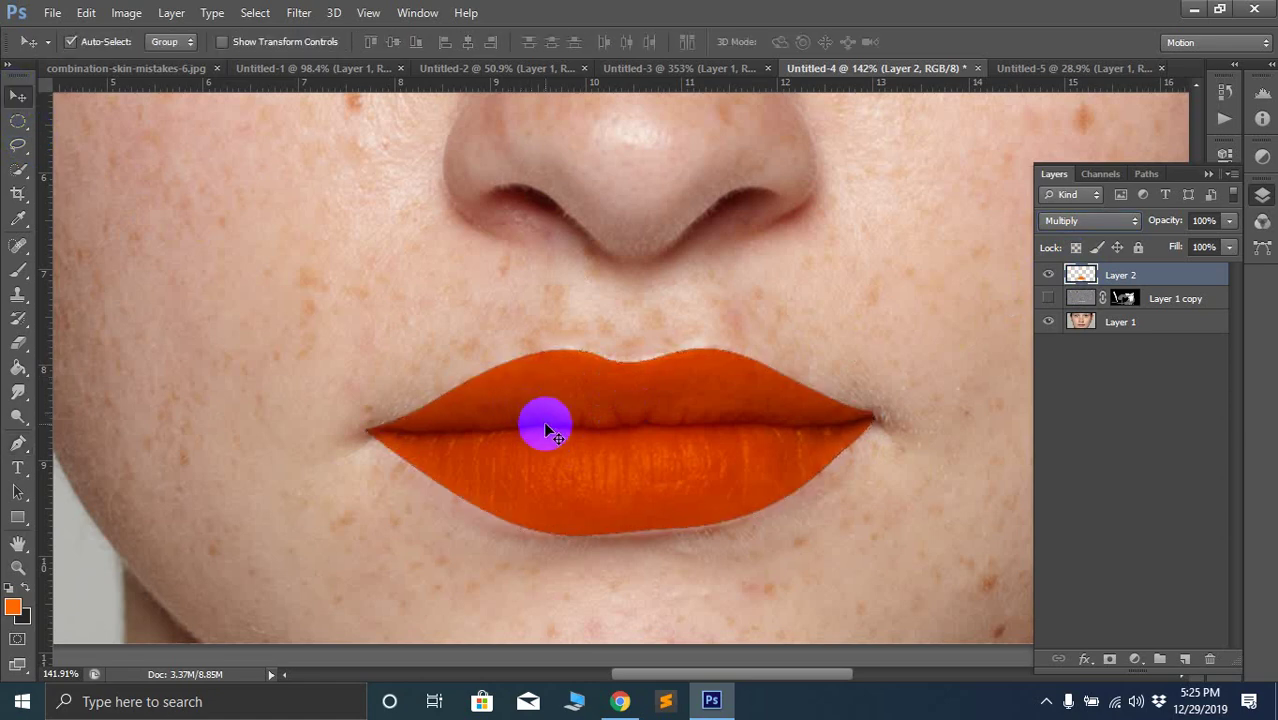
Examine the edges and texture of the orange lips up close and within the face
scroll(713, 533, "up", 5)
scroll(305, 391, "up", 2)
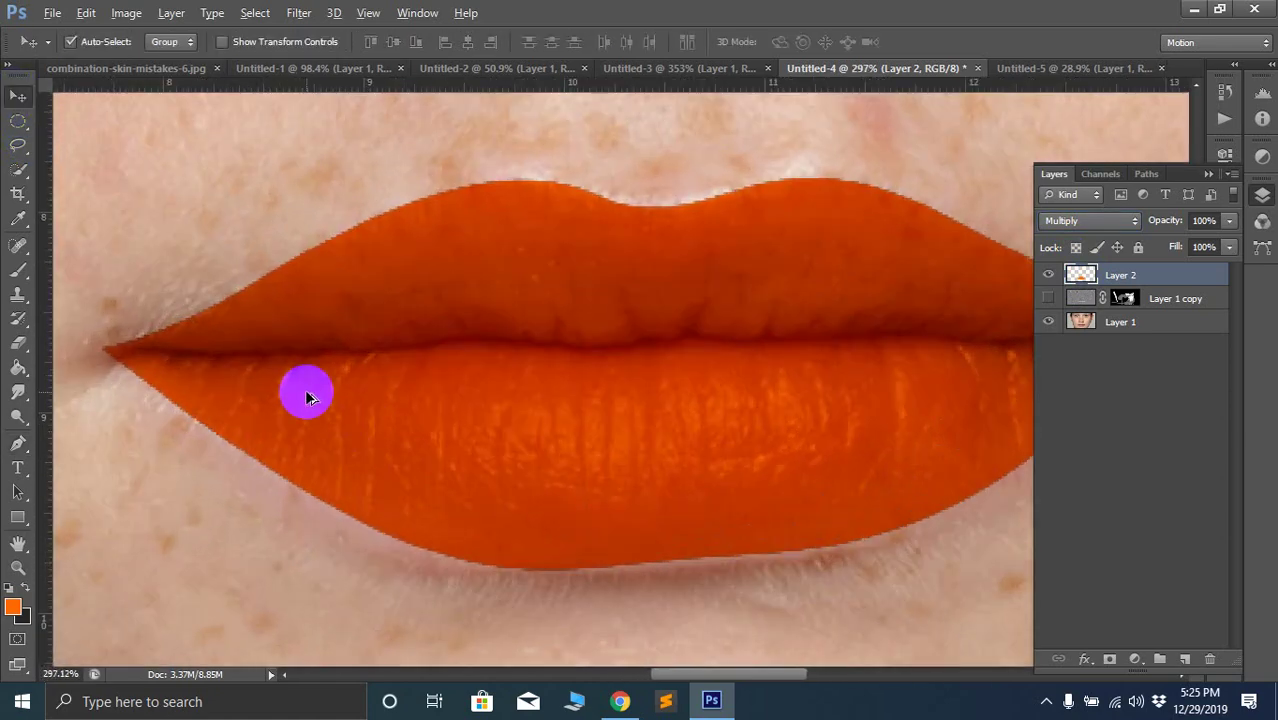
scroll(494, 402, "down", 5)
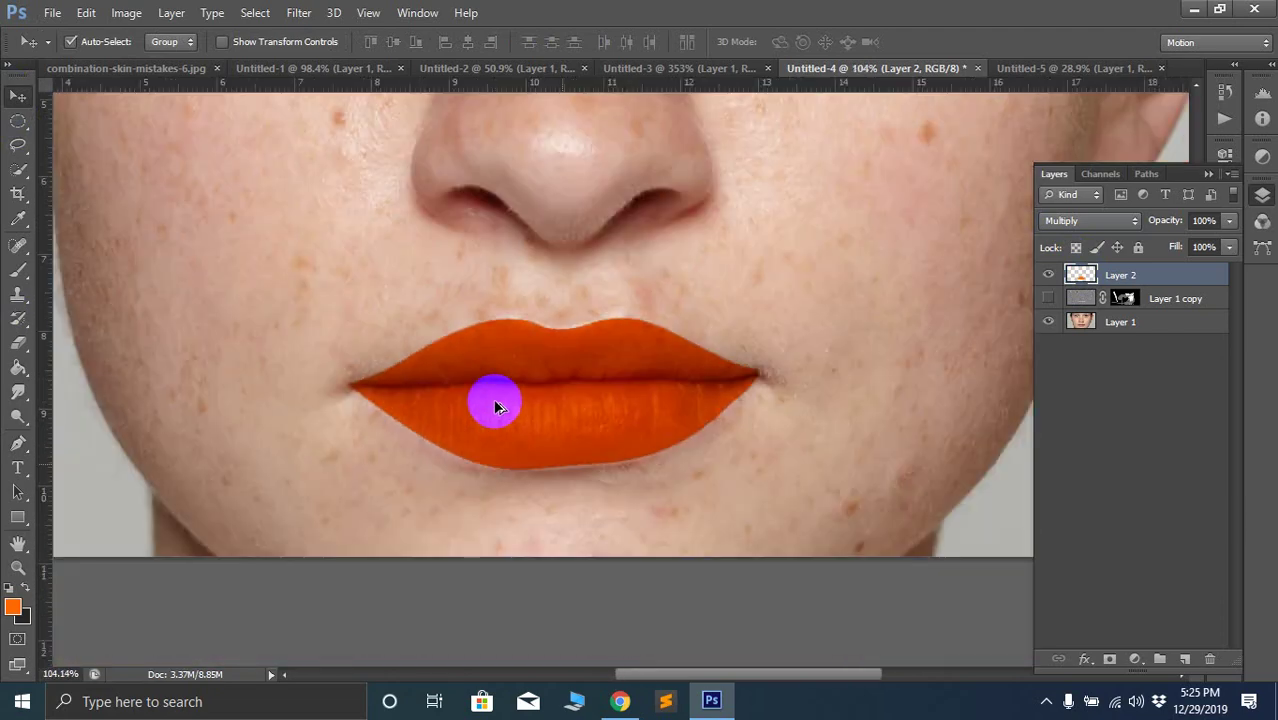
scroll(491, 406, "down", 3)
scroll(571, 566, "up", 3)
scroll(748, 607, "up", 2)
scroll(599, 380, "down", 2)
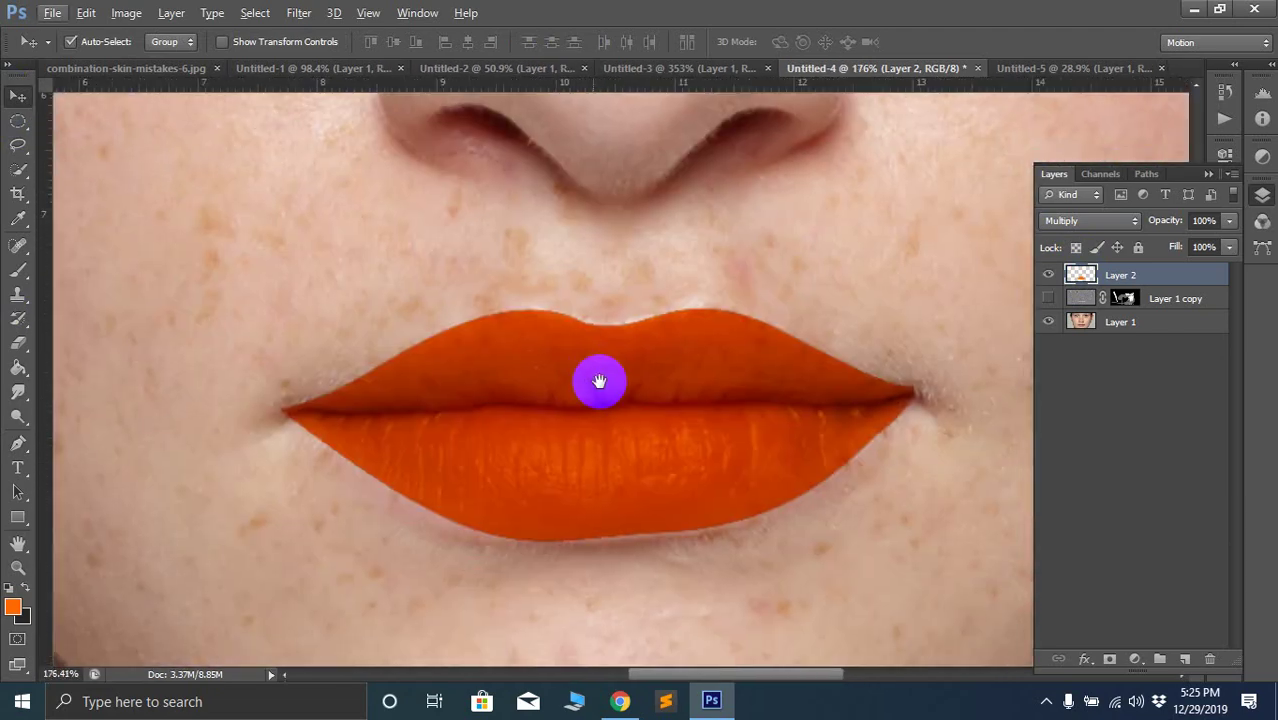
scroll(456, 385, "up", 4)
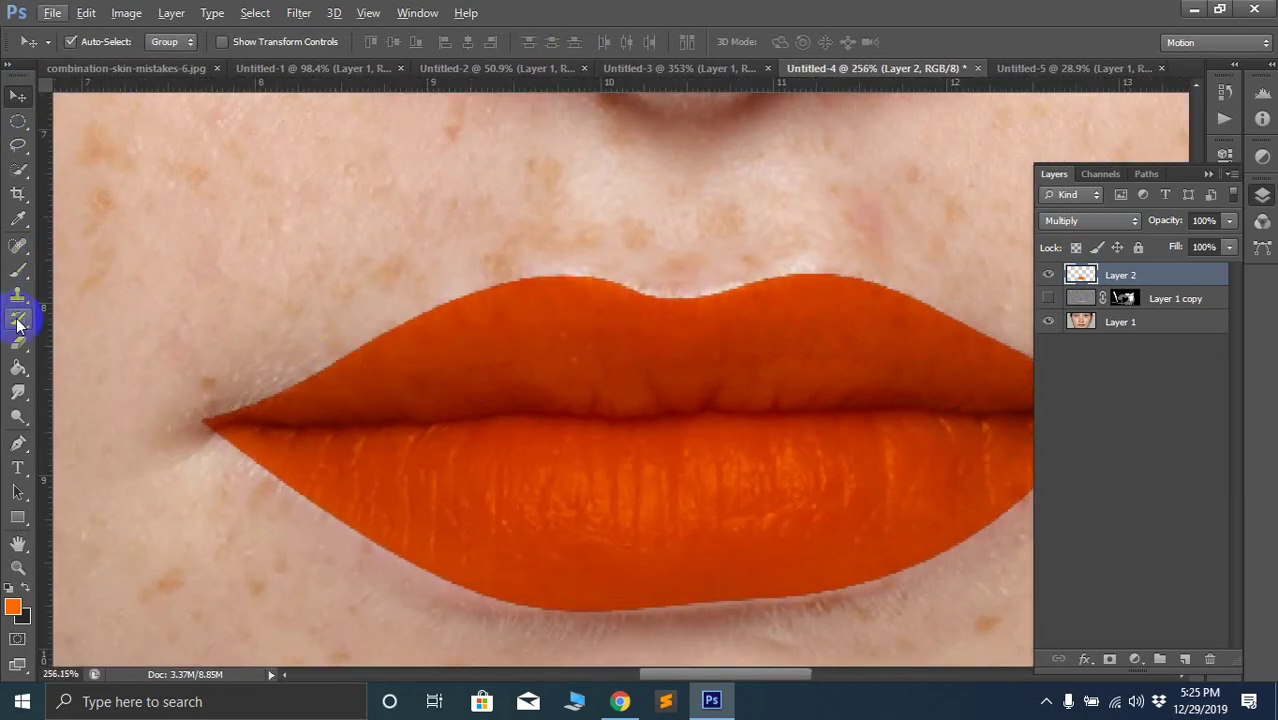
Soften the colour edges around the upper and lower lips with the Smudge tool at size 50 and 25% strength
left_click(19, 393)
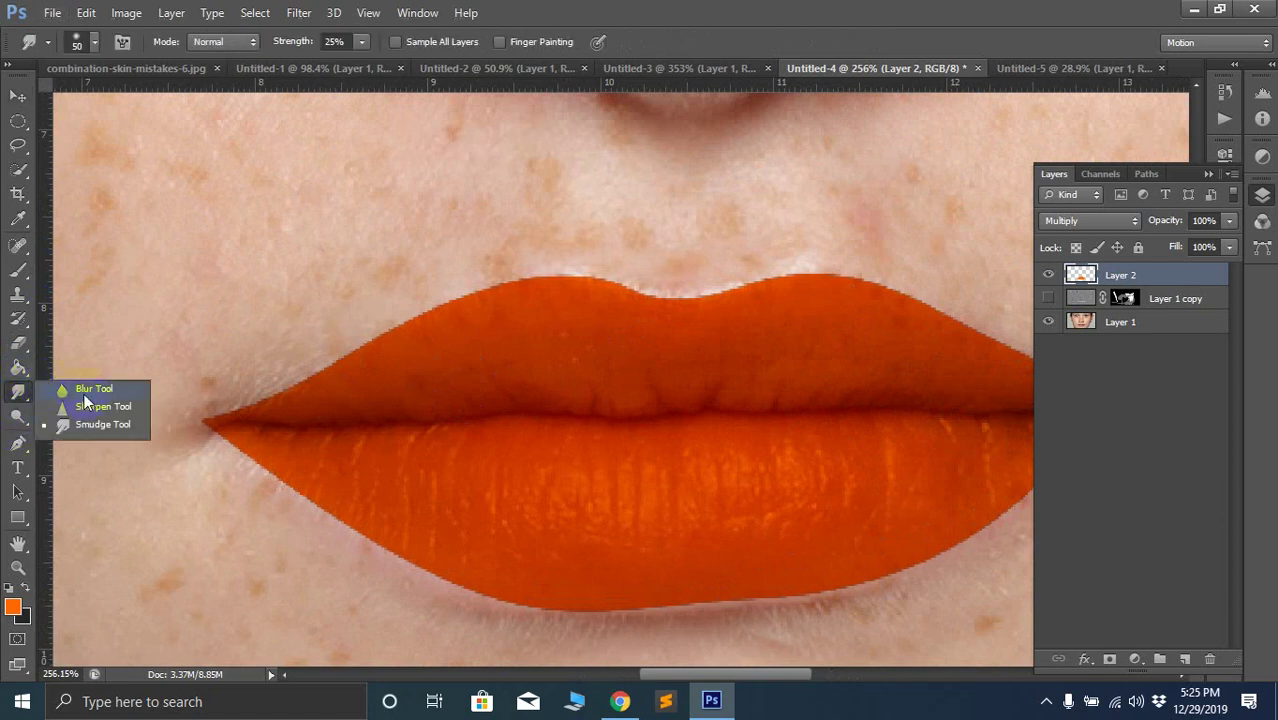
left_click(106, 395)
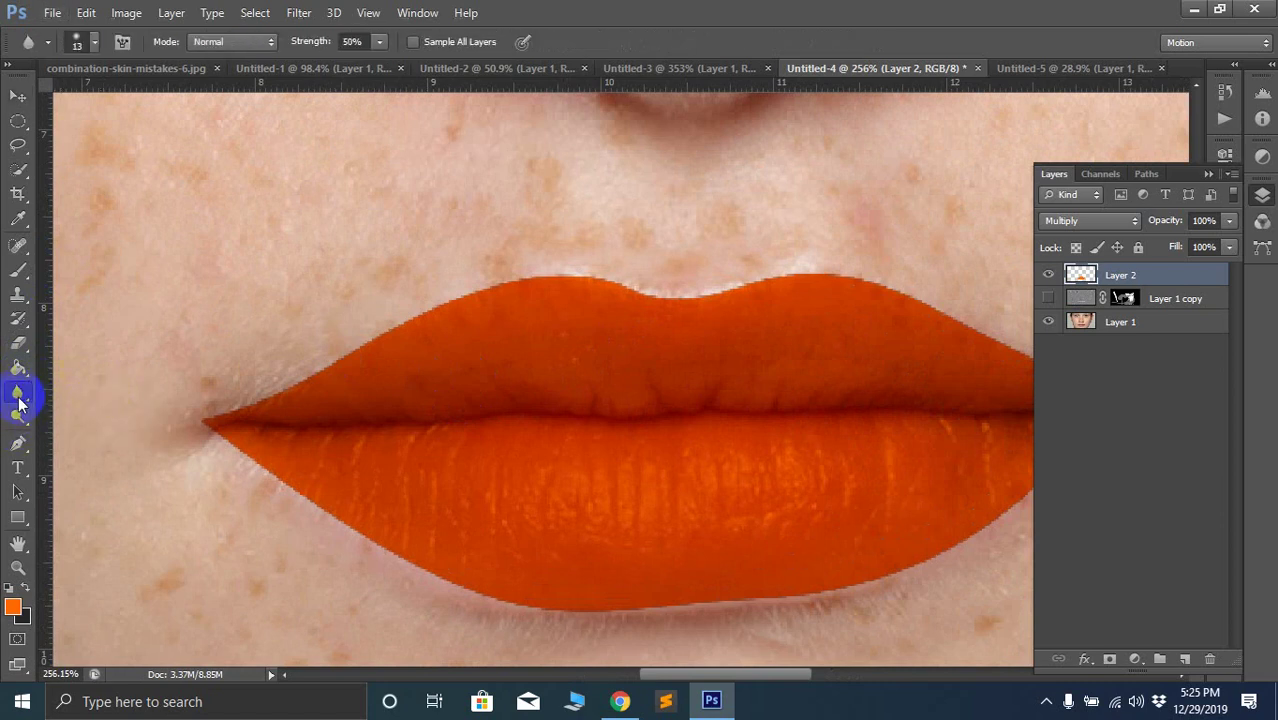
left_click(19, 398)
left_click(80, 425)
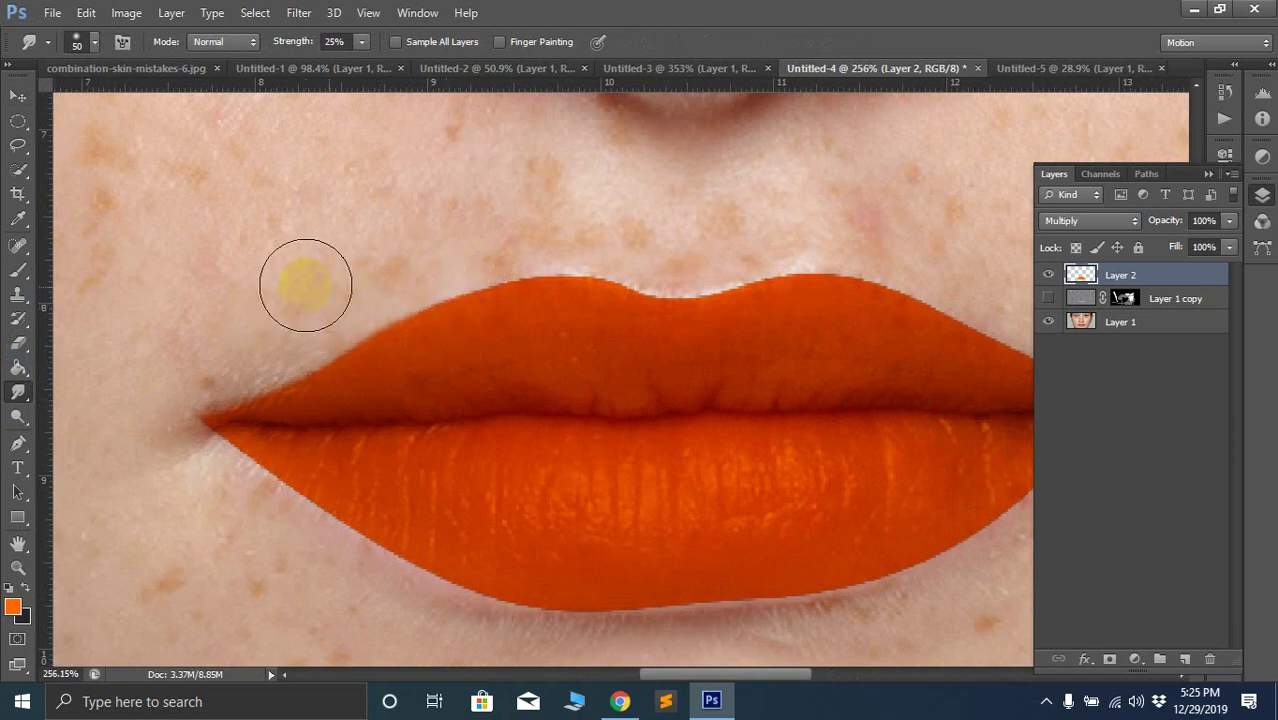
mouse_move(505, 257)
left_mouse_down()
mouse_move(609, 260)
mouse_move(672, 277)
mouse_move(767, 262)
mouse_move(650, 262)
left_mouse_up()
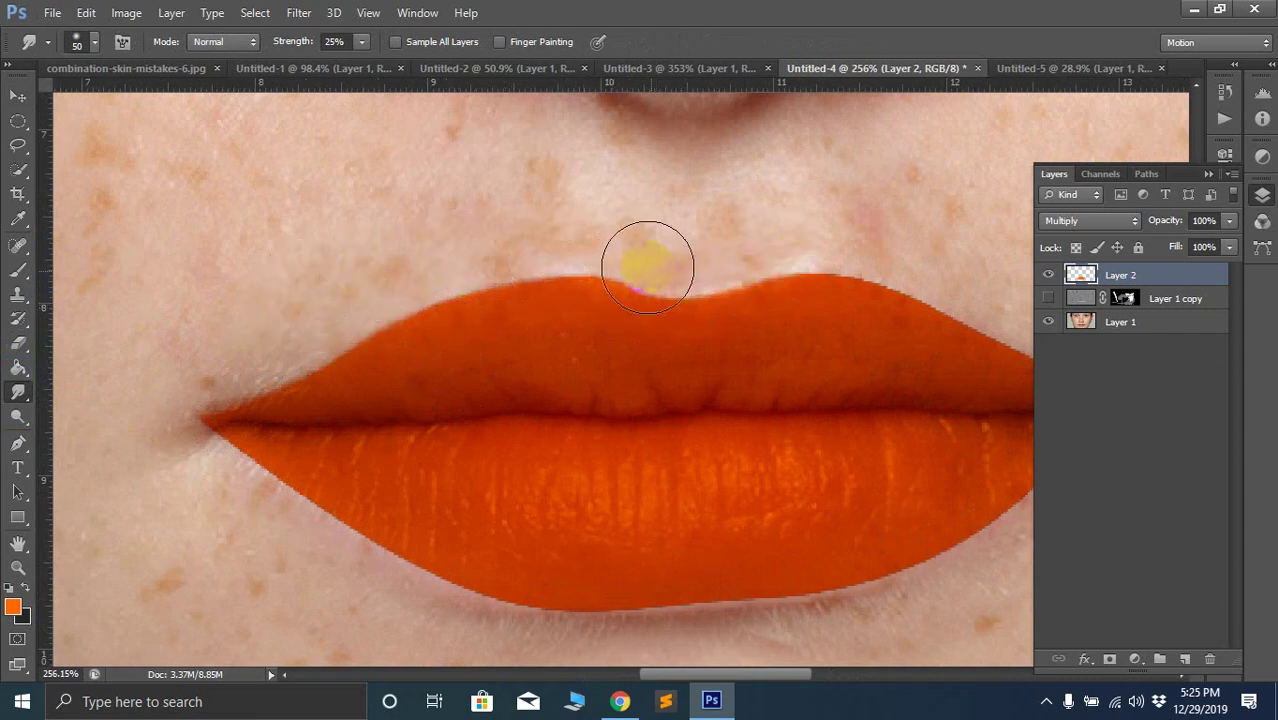
mouse_move(713, 351)
left_mouse_down()
mouse_move(640, 337)
mouse_move(616, 254)
mouse_move(706, 242)
mouse_move(903, 296)
mouse_move(903, 330)
mouse_move(981, 322)
mouse_move(926, 321)
mouse_move(975, 328)
mouse_move(993, 363)
mouse_move(944, 352)
mouse_move(1007, 409)
mouse_move(977, 382)
mouse_move(993, 418)
mouse_move(926, 428)
mouse_move(861, 503)
mouse_move(936, 440)
mouse_move(819, 544)
mouse_move(876, 470)
mouse_move(729, 584)
mouse_move(800, 495)
mouse_move(727, 565)
mouse_move(574, 609)
mouse_move(853, 450)
mouse_move(894, 448)
mouse_move(890, 462)
mouse_move(749, 505)
mouse_move(822, 466)
mouse_move(670, 502)
mouse_move(793, 460)
mouse_move(698, 474)
mouse_move(838, 453)
mouse_move(652, 477)
mouse_move(479, 472)
mouse_move(603, 480)
mouse_move(569, 453)
mouse_move(439, 422)
mouse_move(508, 436)
mouse_move(464, 443)
mouse_move(583, 471)
mouse_move(541, 467)
mouse_move(334, 340)
mouse_move(397, 367)
mouse_move(328, 320)
mouse_move(365, 348)
mouse_move(240, 285)
mouse_move(317, 328)
mouse_move(228, 342)
mouse_move(265, 311)
mouse_move(419, 442)
mouse_move(471, 446)
mouse_move(500, 428)
mouse_move(568, 451)
mouse_move(514, 451)
mouse_move(536, 434)
mouse_move(559, 476)
mouse_move(521, 460)
mouse_move(585, 479)
left_mouse_up()
scroll(591, 479, "down", 2)
left_click_drag(698, 392, 900, 386)
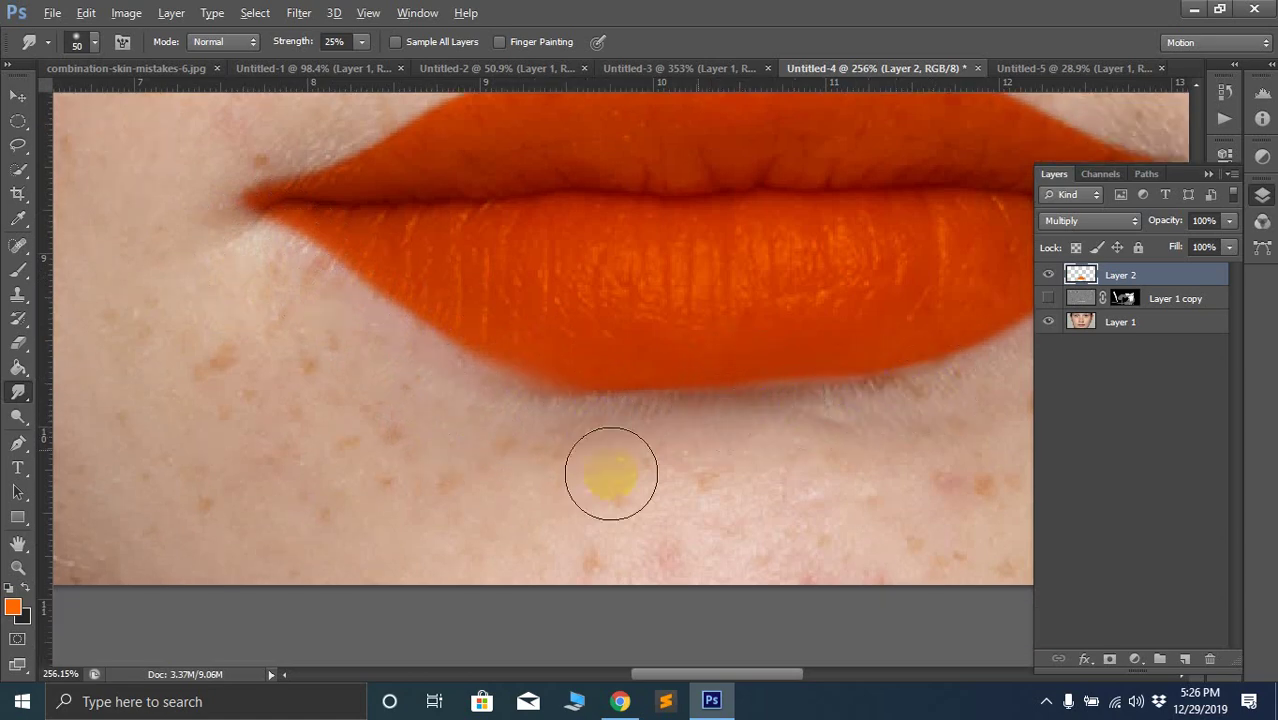
Adjust the lip colour on Layer 2 with Hue/Saturation, setting hue to +11 and saturation to -20
scroll(611, 474, "down", 10)
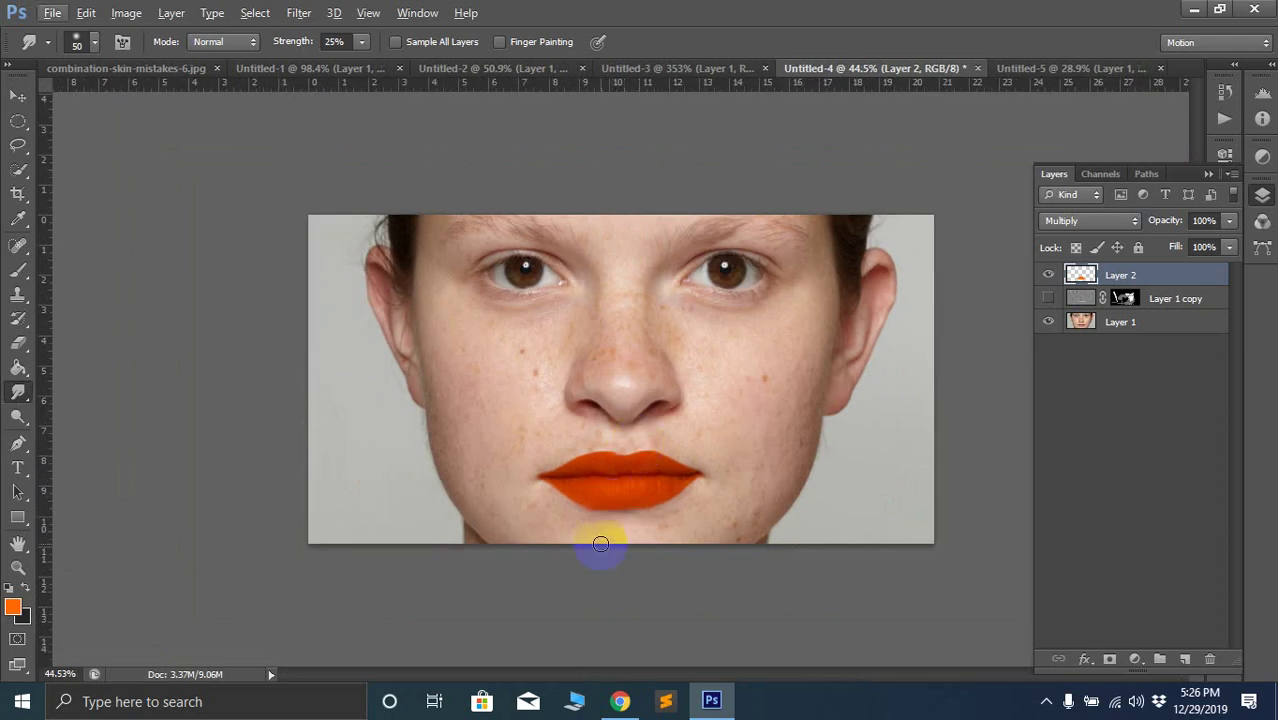
scroll(622, 491, "down", 1)
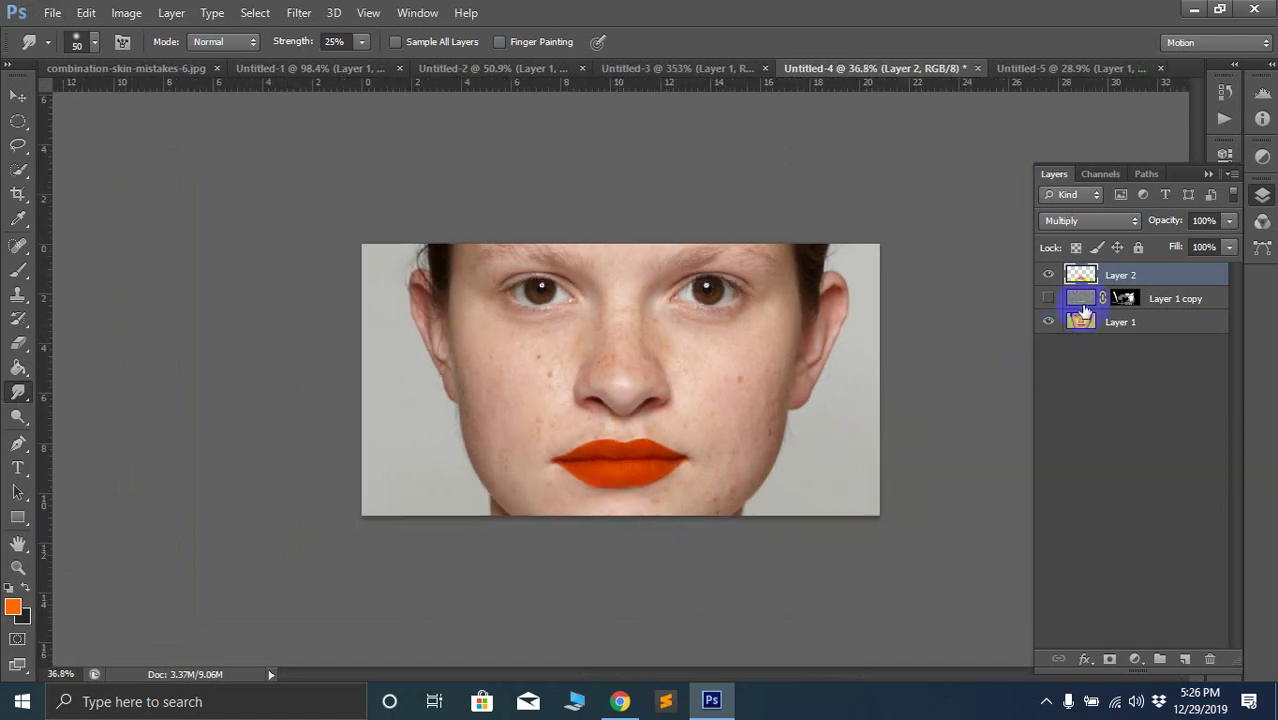
key("ctrl+u")
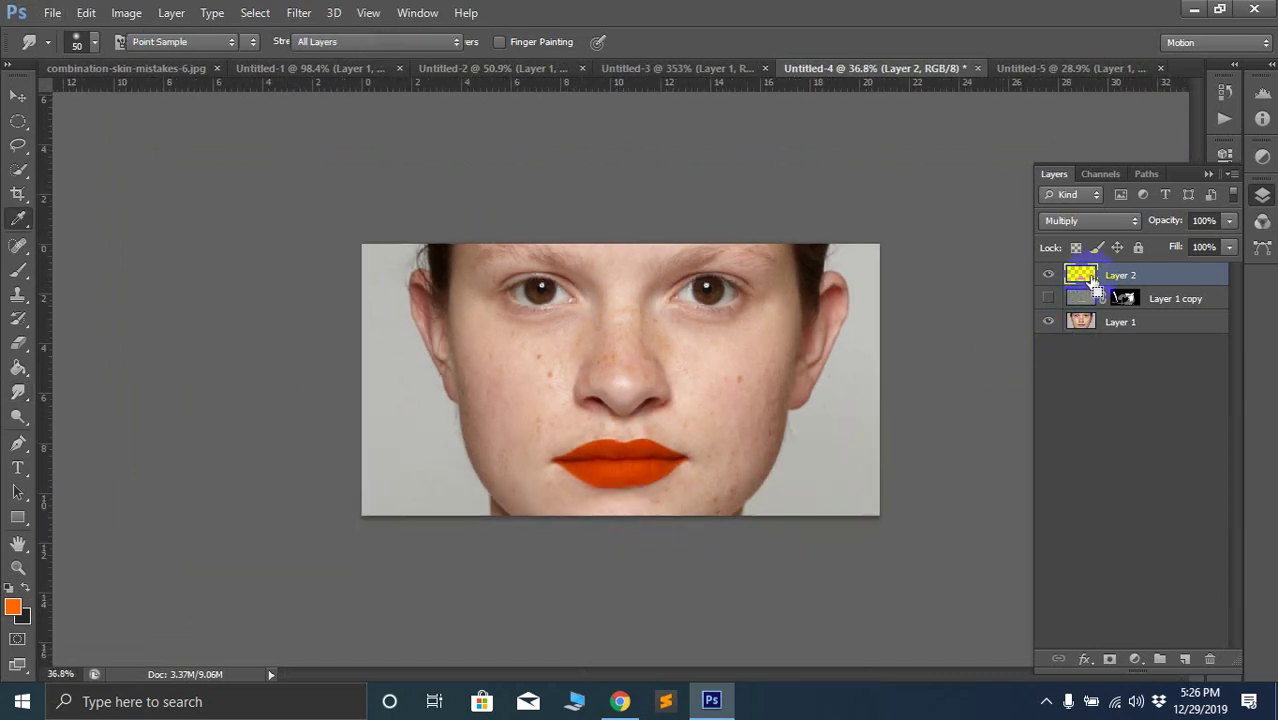
mouse_move(204, 268)
left_mouse_down()
mouse_move(240, 256)
mouse_move(185, 264)
left_mouse_up()
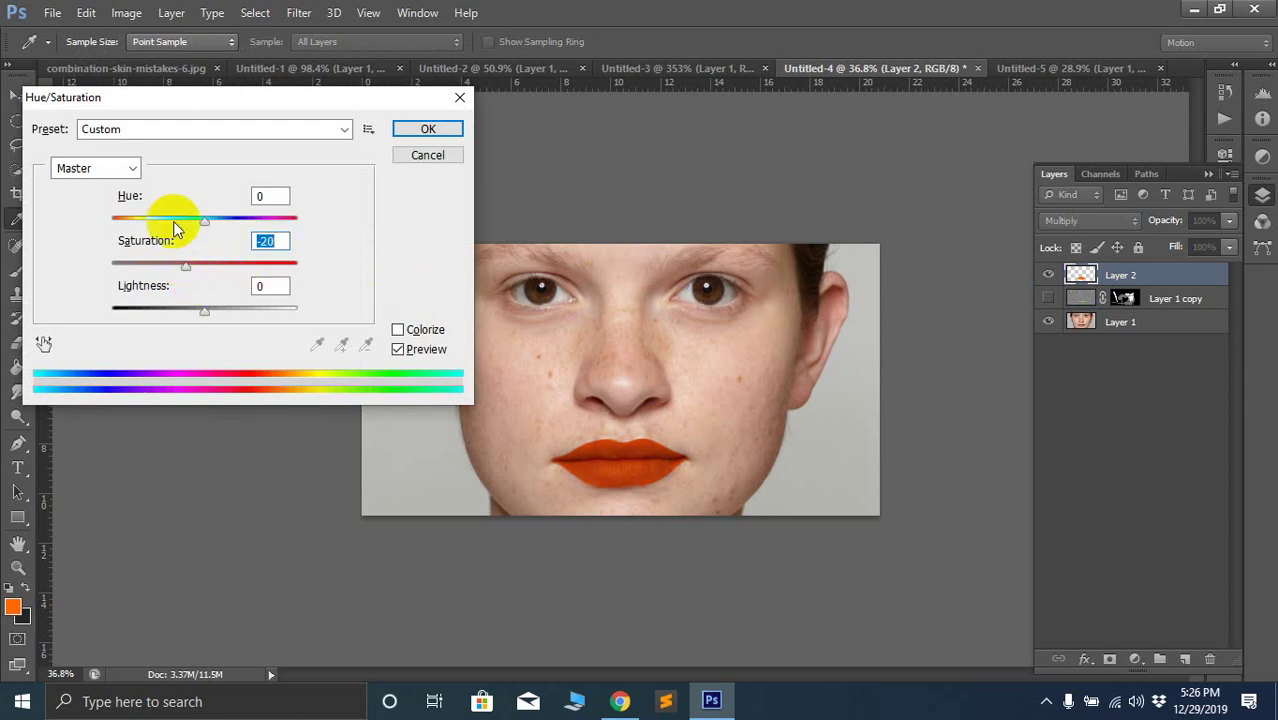
mouse_move(207, 216)
left_mouse_down()
mouse_move(128, 214)
mouse_move(294, 220)
mouse_move(93, 229)
mouse_move(248, 228)
mouse_move(219, 230)
left_mouse_up()
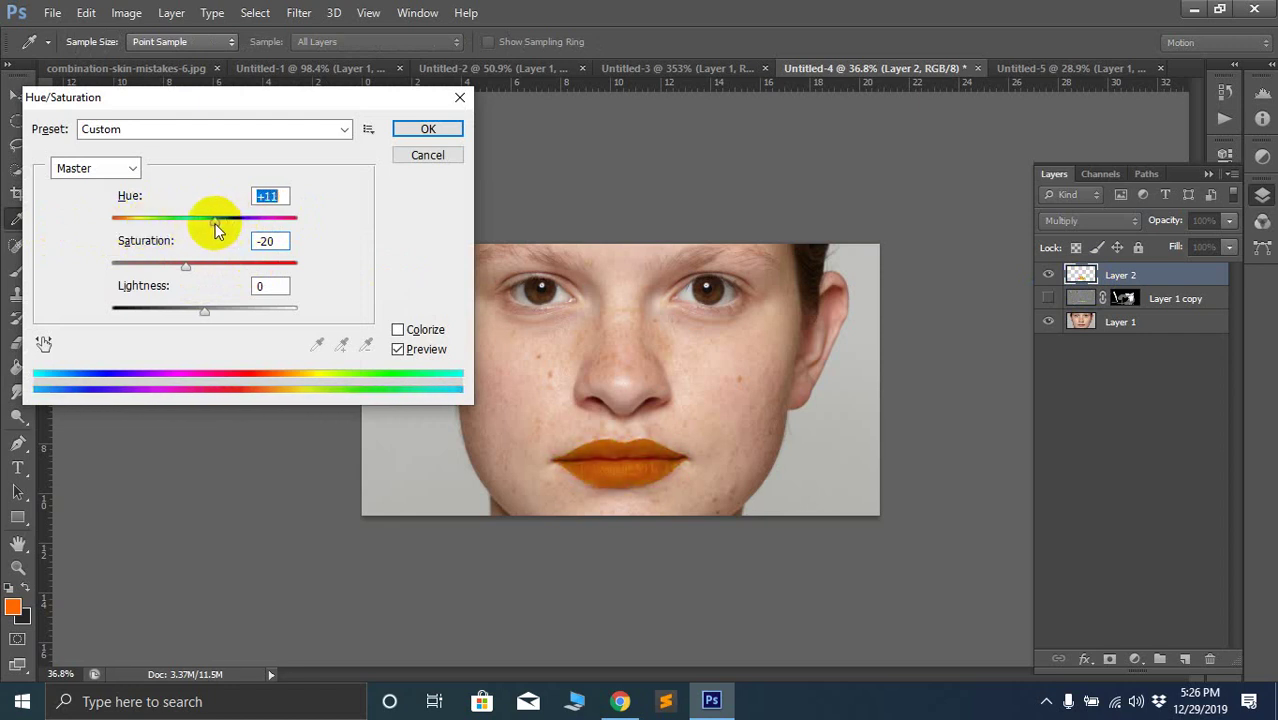
left_click(430, 130)
Set up the Eraser with a soft 46 px brush at the lips
key("r")
scroll(562, 457, "up", 5)
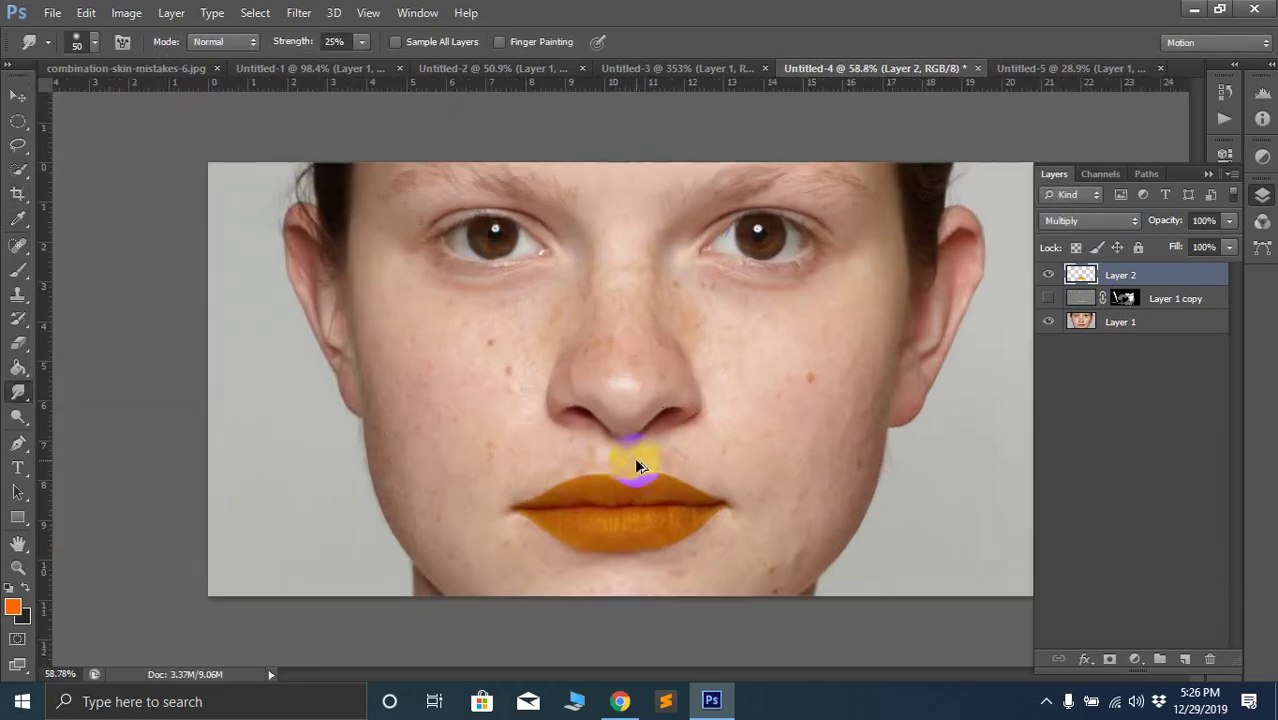
scroll(670, 581, "up", 2)
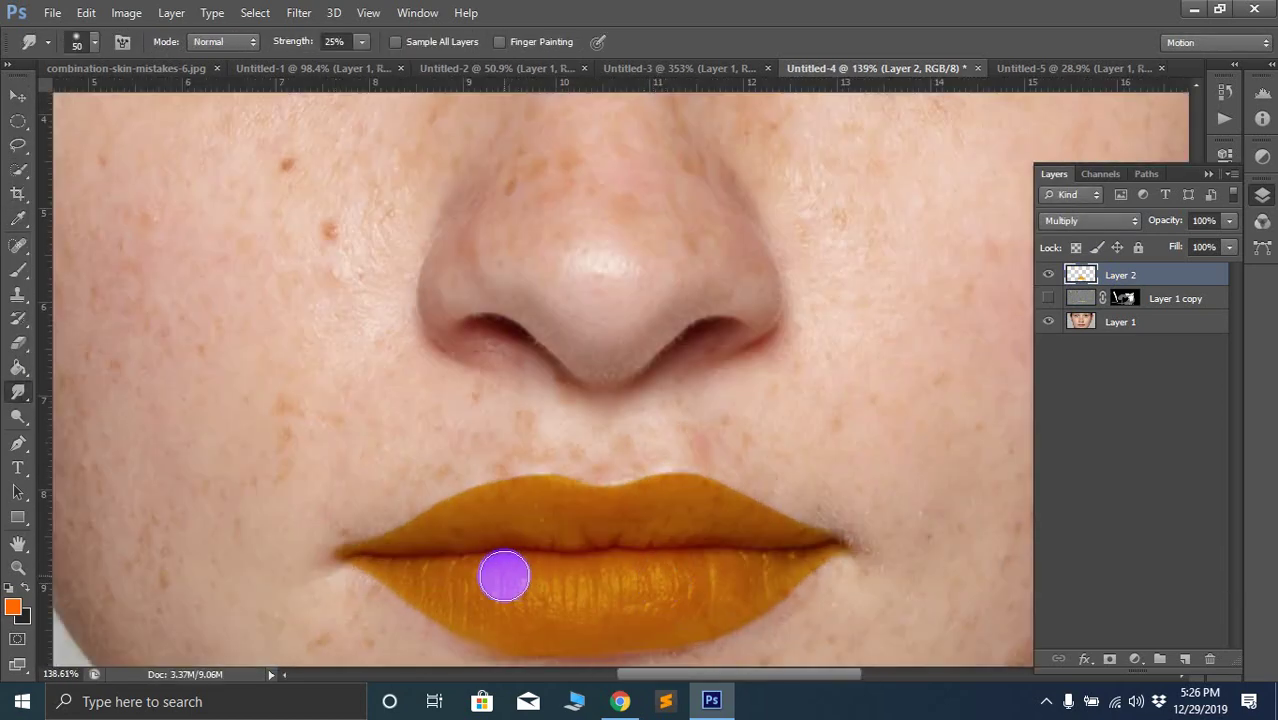
scroll(505, 571, "up", 2)
scroll(388, 528, "up", 2)
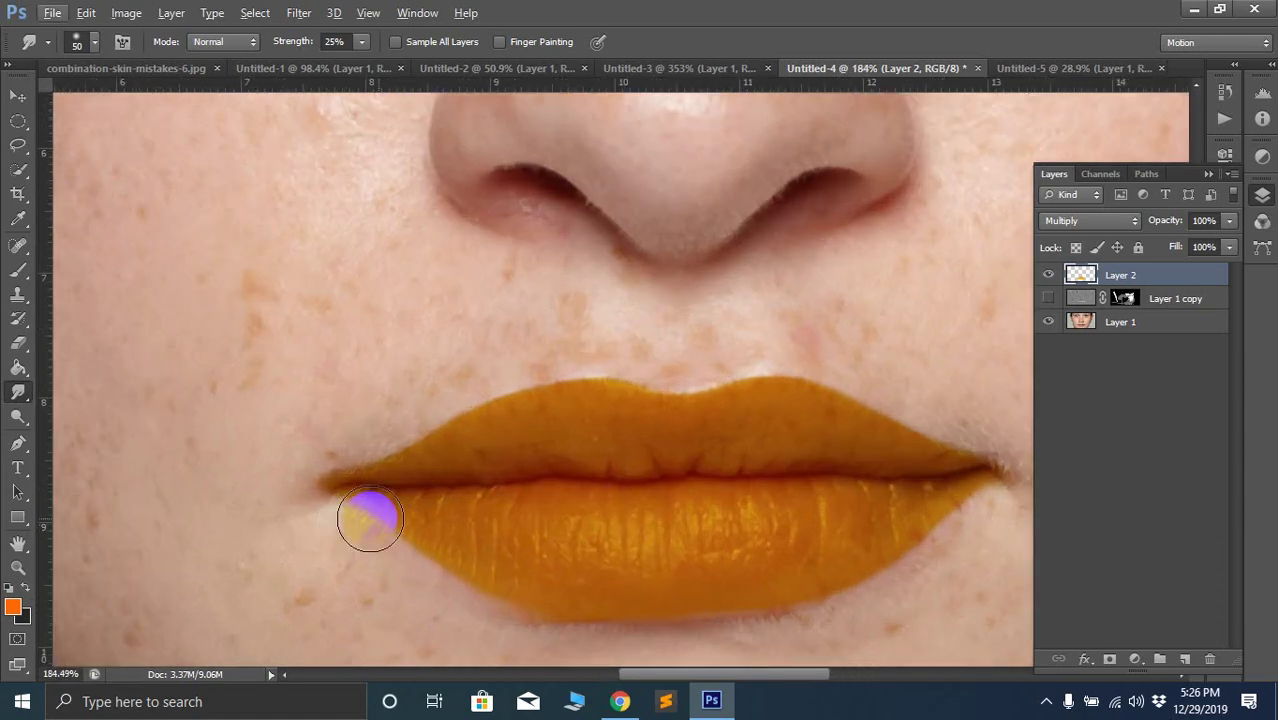
left_click(17, 342)
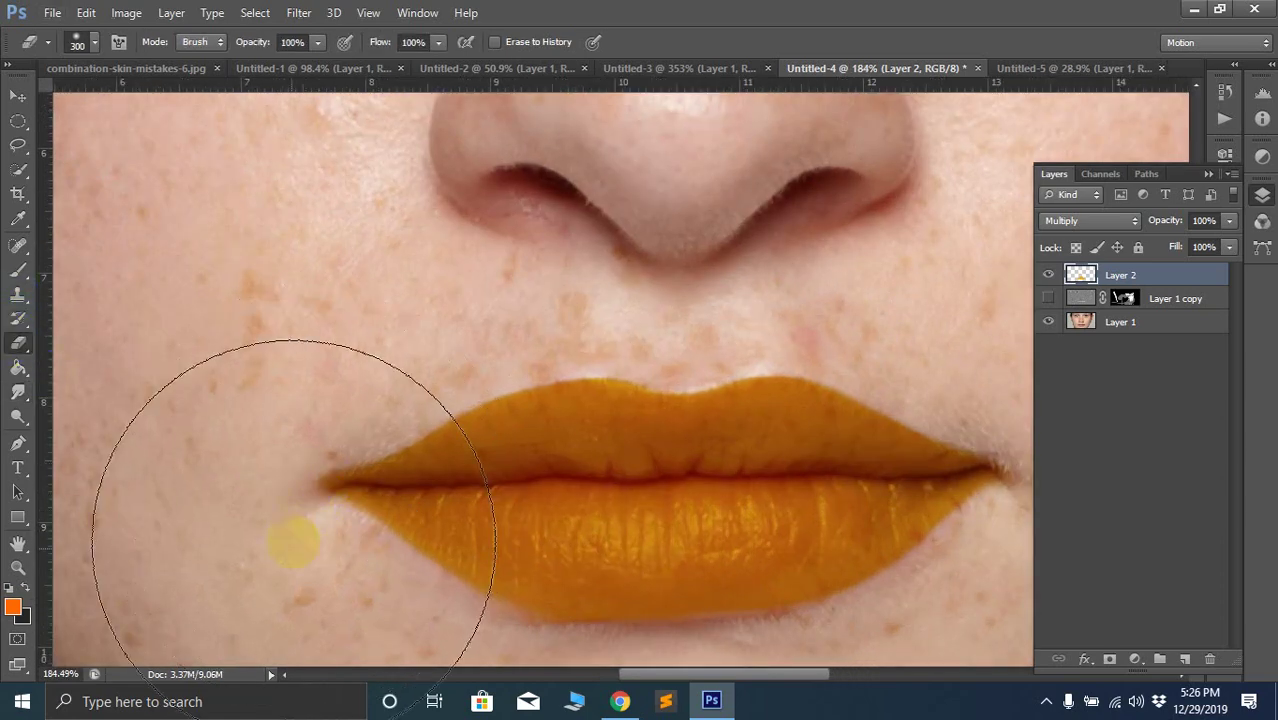
right_click(430, 405)
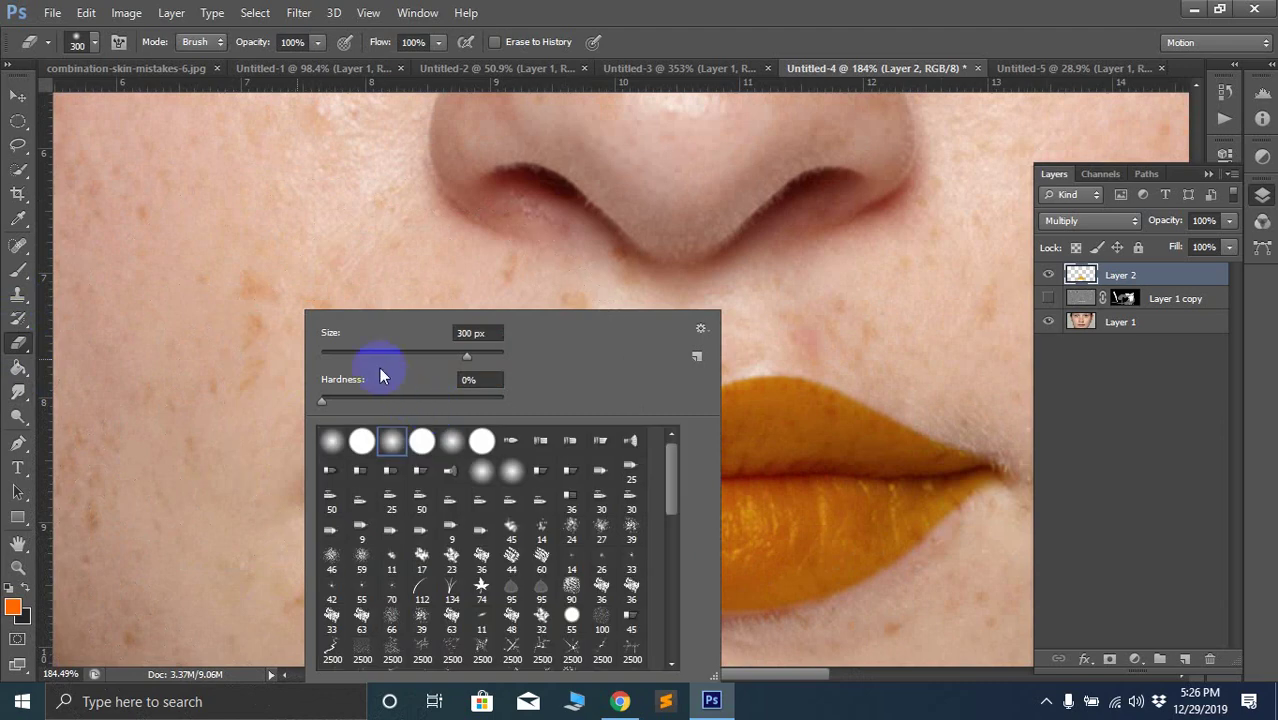
left_click_drag(384, 356, 362, 358)
left_click(206, 492, "ctrl")
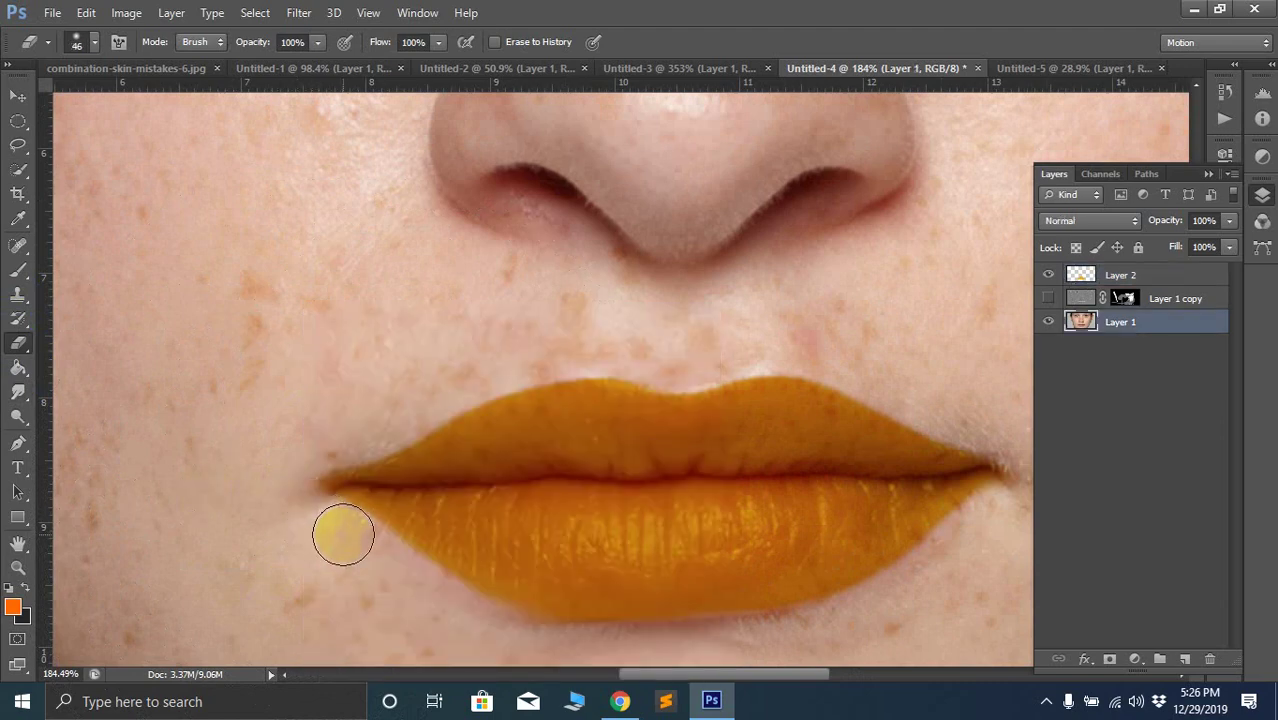
left_click_drag(343, 534, 305, 522)
key("ctrl+z")
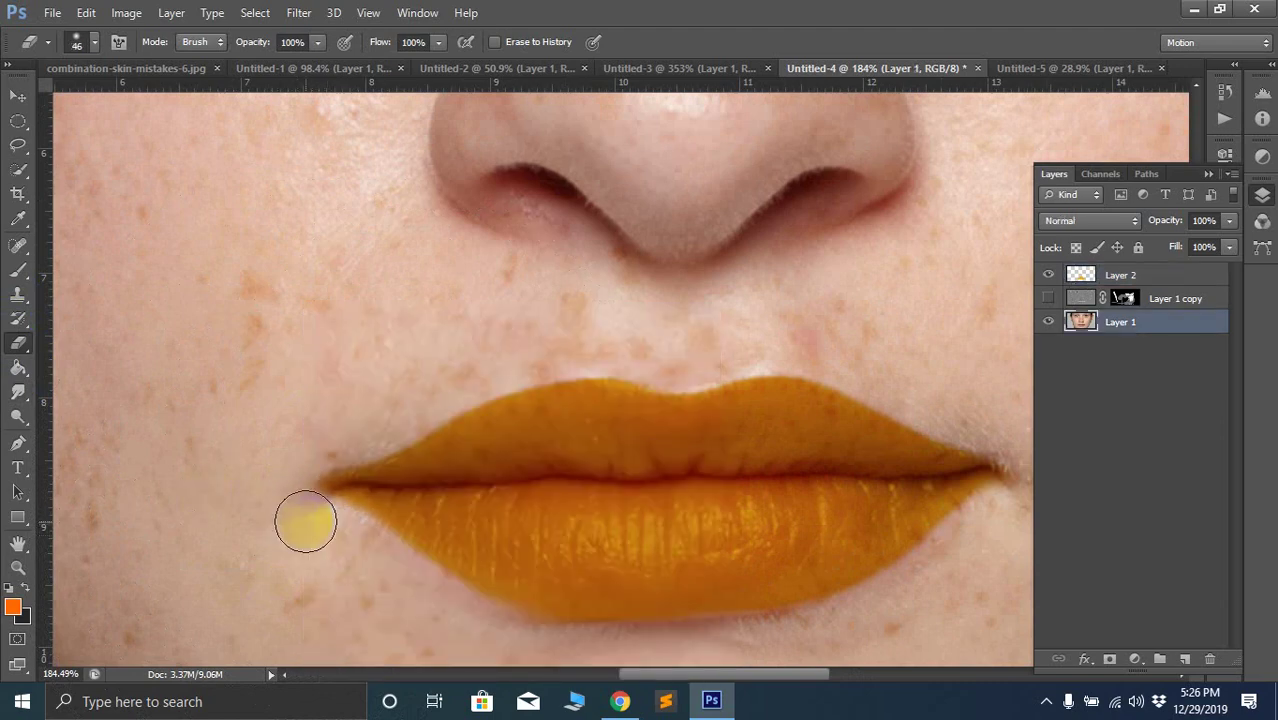
left_click(431, 522, "ctrl")
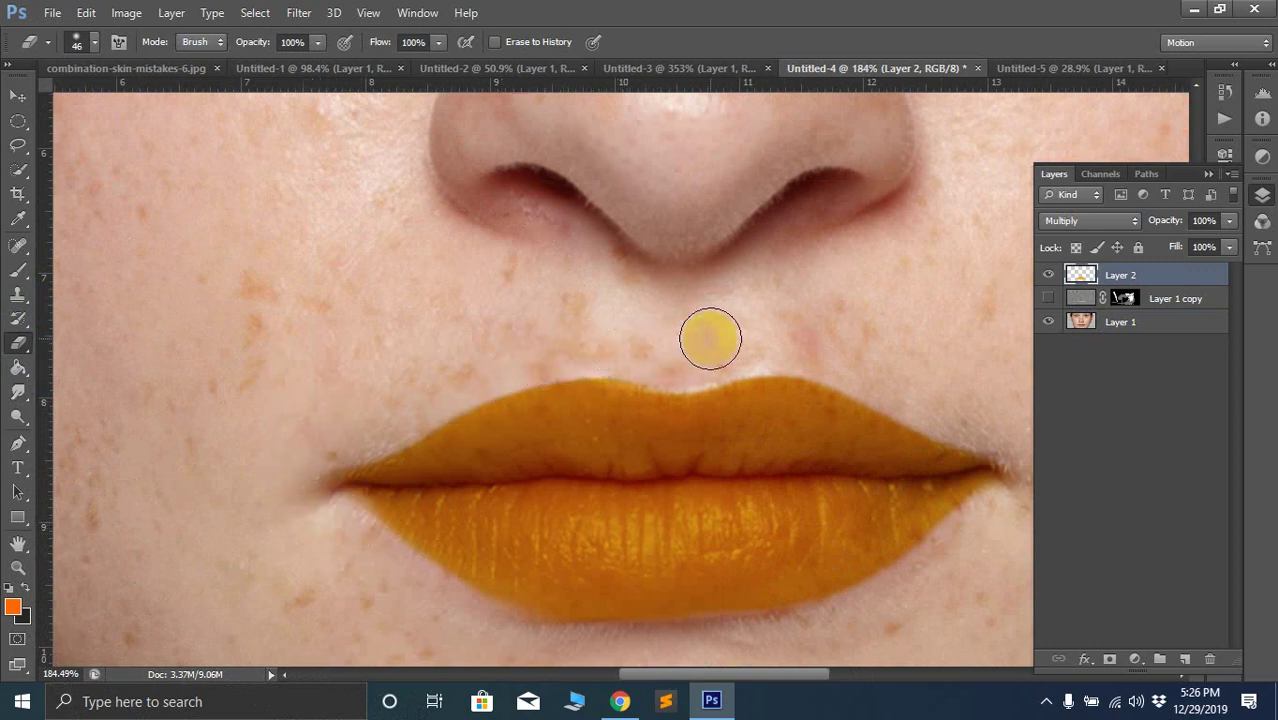
Erase the excess colour on Layer 2 along the mouth corners, the lower lip edge and the upper lip edge
scroll(990, 400, "down", 2)
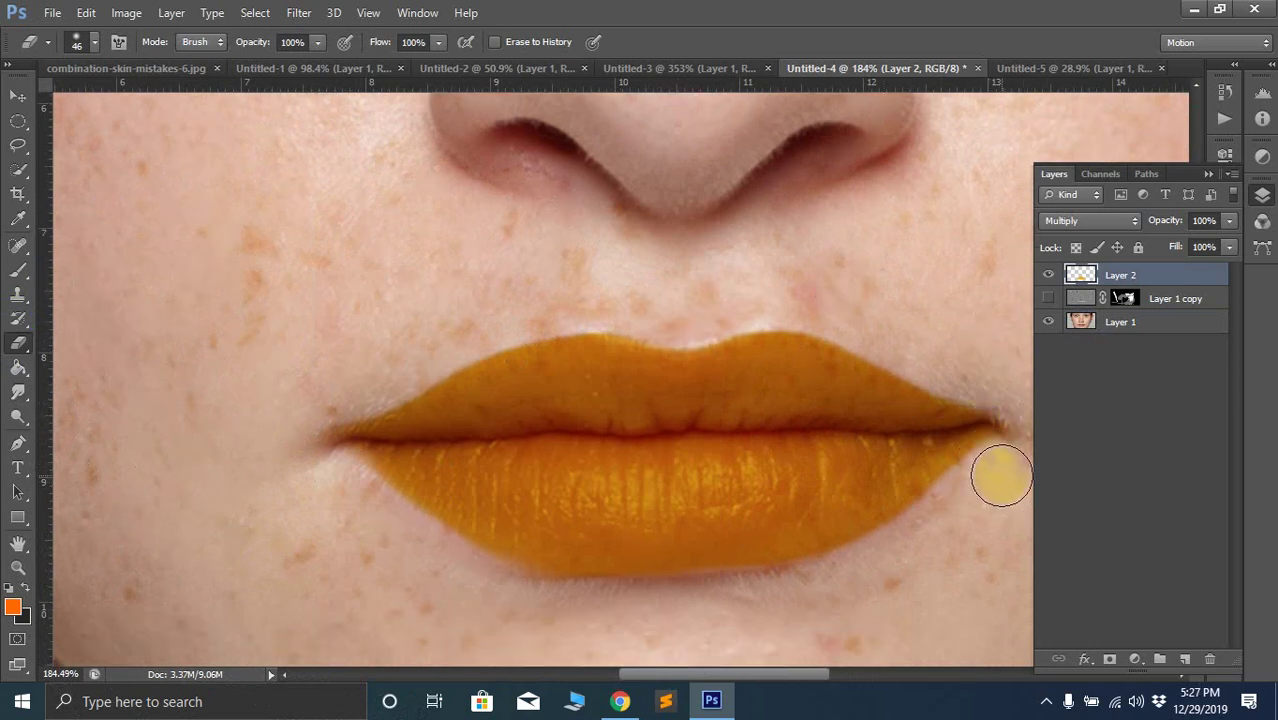
mouse_move(980, 493)
left_mouse_down()
mouse_move(849, 567)
mouse_move(731, 592)
mouse_move(582, 604)
mouse_move(366, 557)
left_mouse_up()
scroll(542, 551, "down", 8)
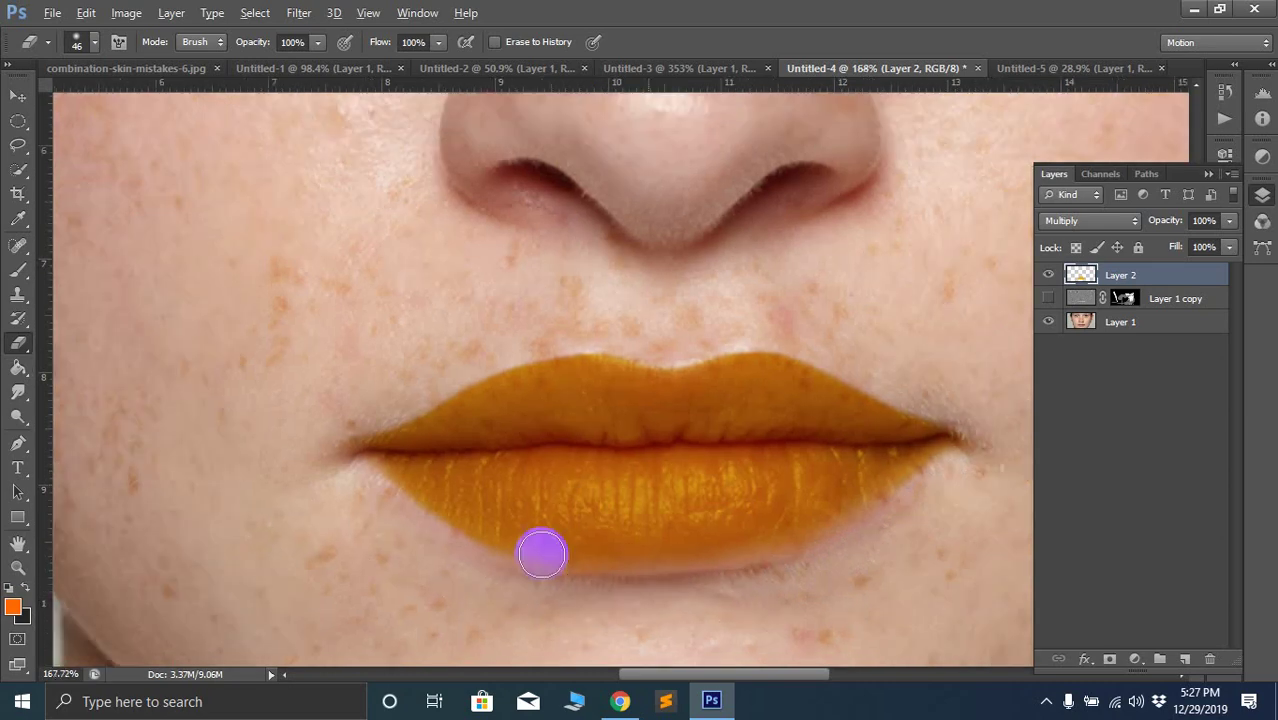
scroll(538, 459, "up", 4)
scroll(538, 459, "up", 2)
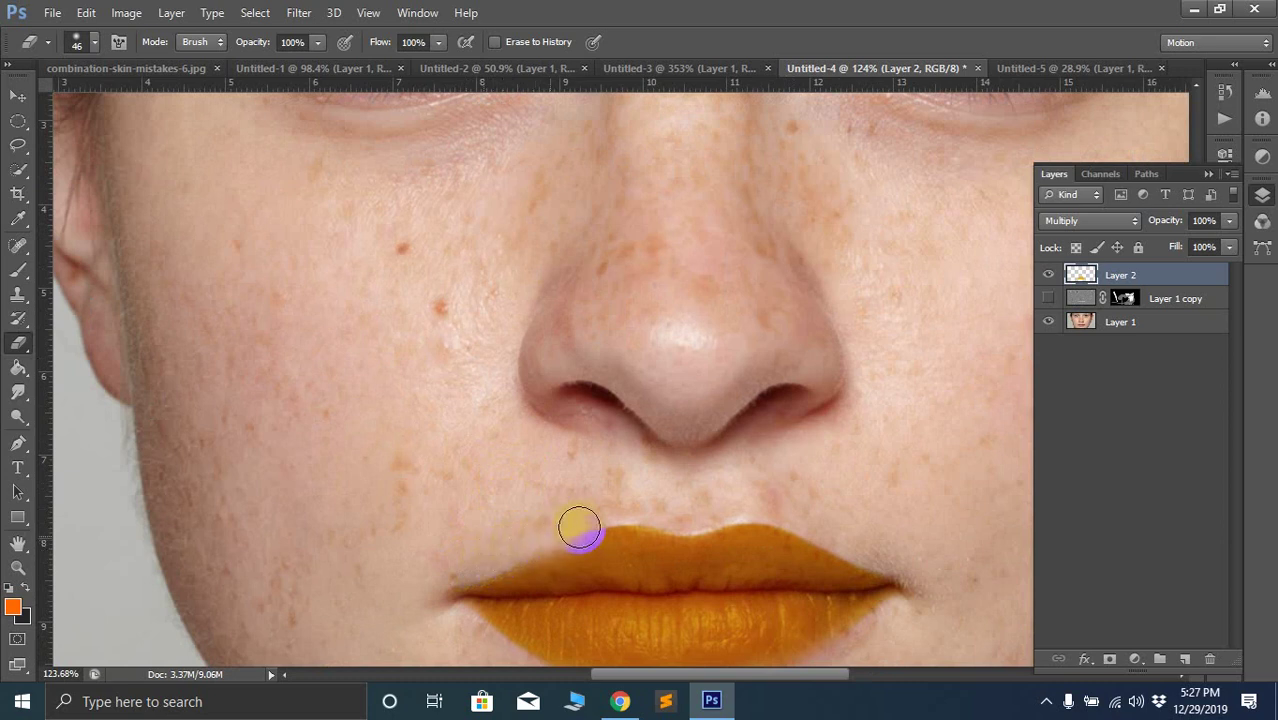
mouse_move(703, 514)
left_mouse_down()
mouse_move(769, 512)
mouse_move(863, 555)
left_mouse_up()
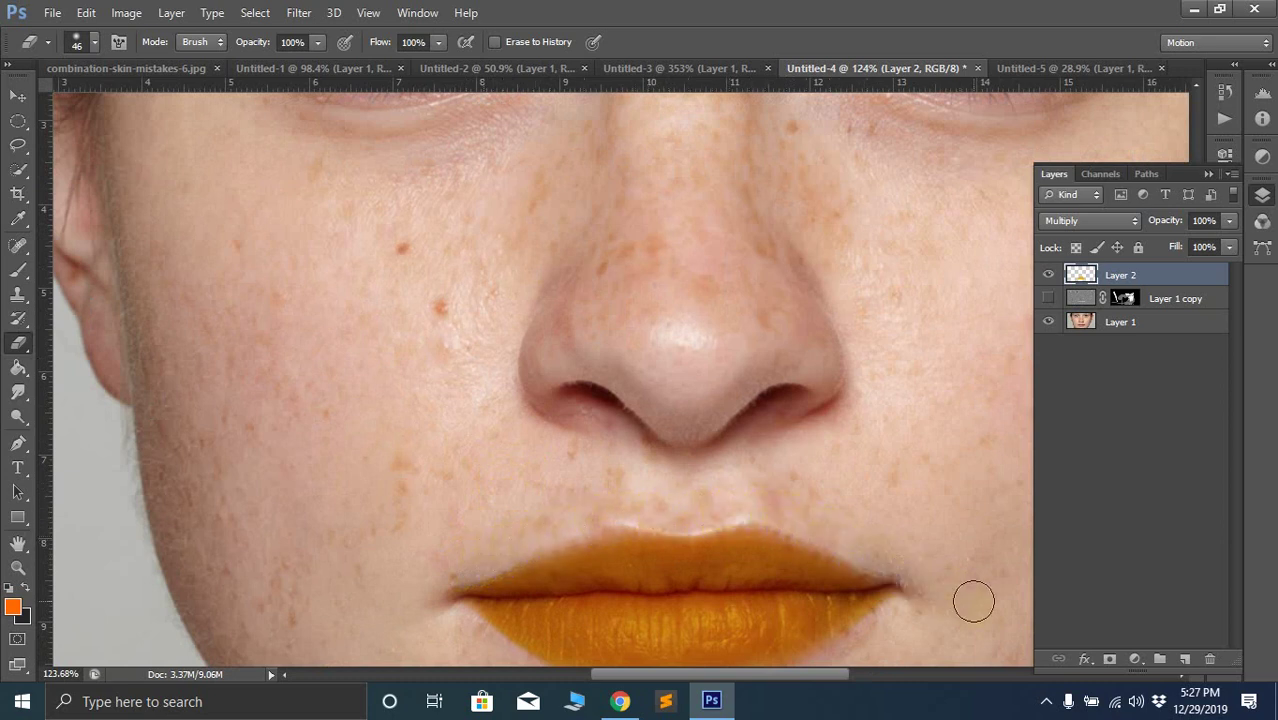
Show Layer 1 copy, select its layer mask and swap the foreground and background colours to black and white
scroll(973, 599, "down", 5)
scroll(735, 528, "down", 3)
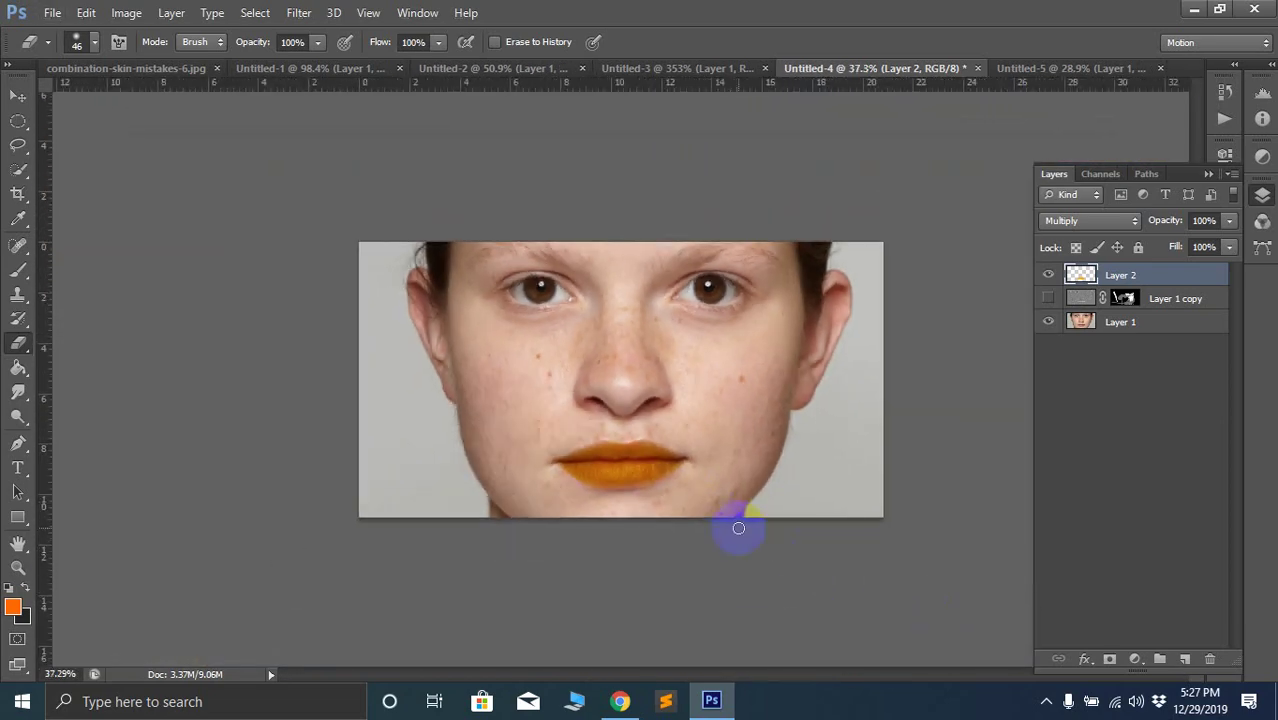
scroll(640, 440, "up", 5)
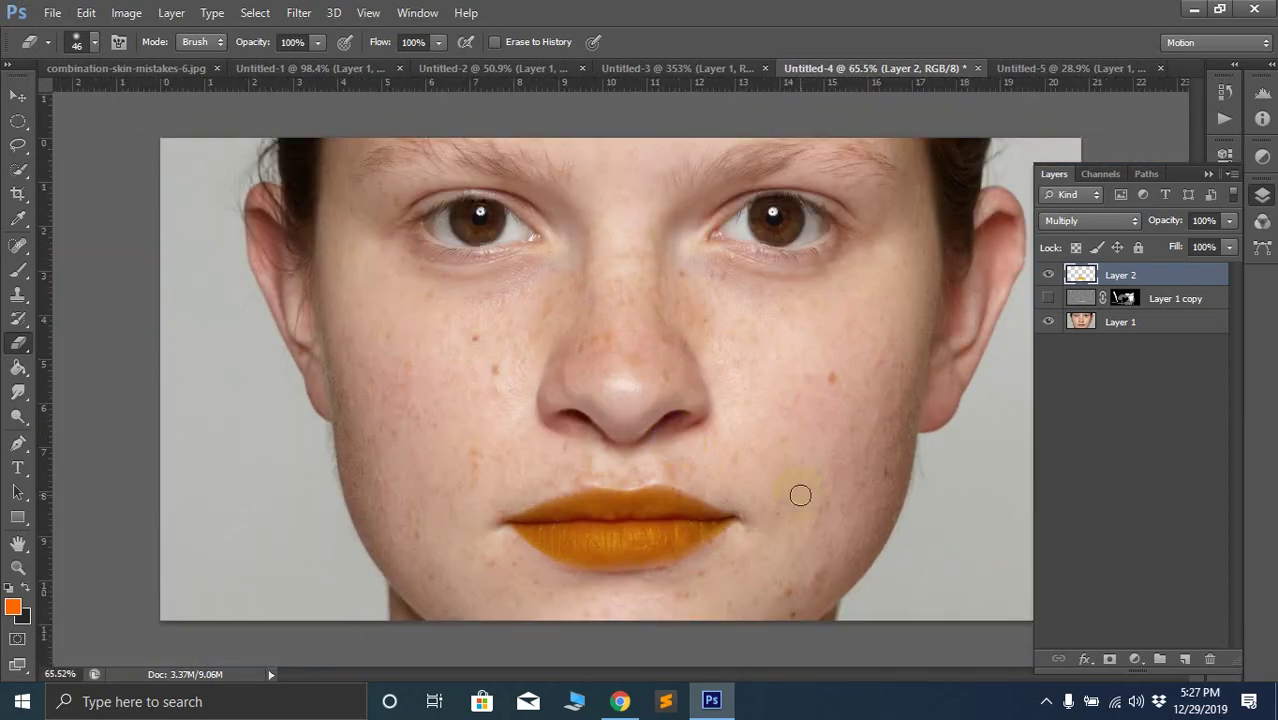
scroll(810, 476, "up", 3)
scroll(810, 476, "down", 1)
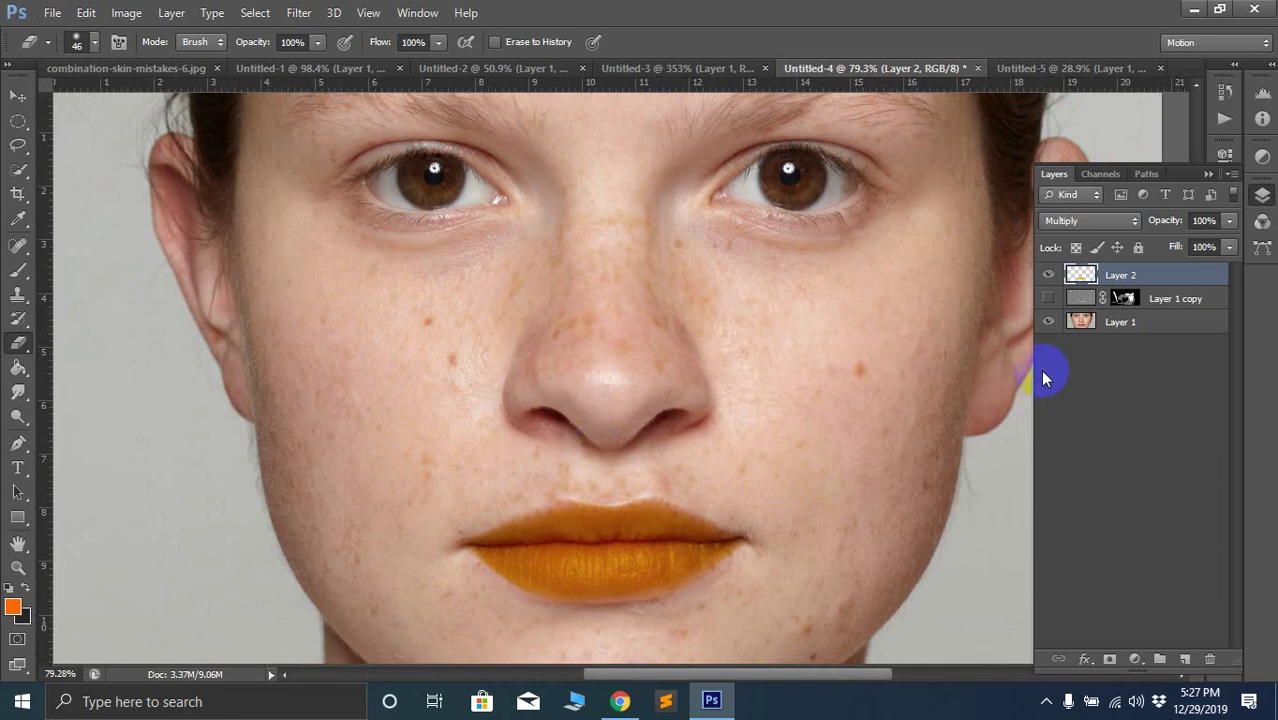
left_click(1048, 298)
left_click(1121, 300)
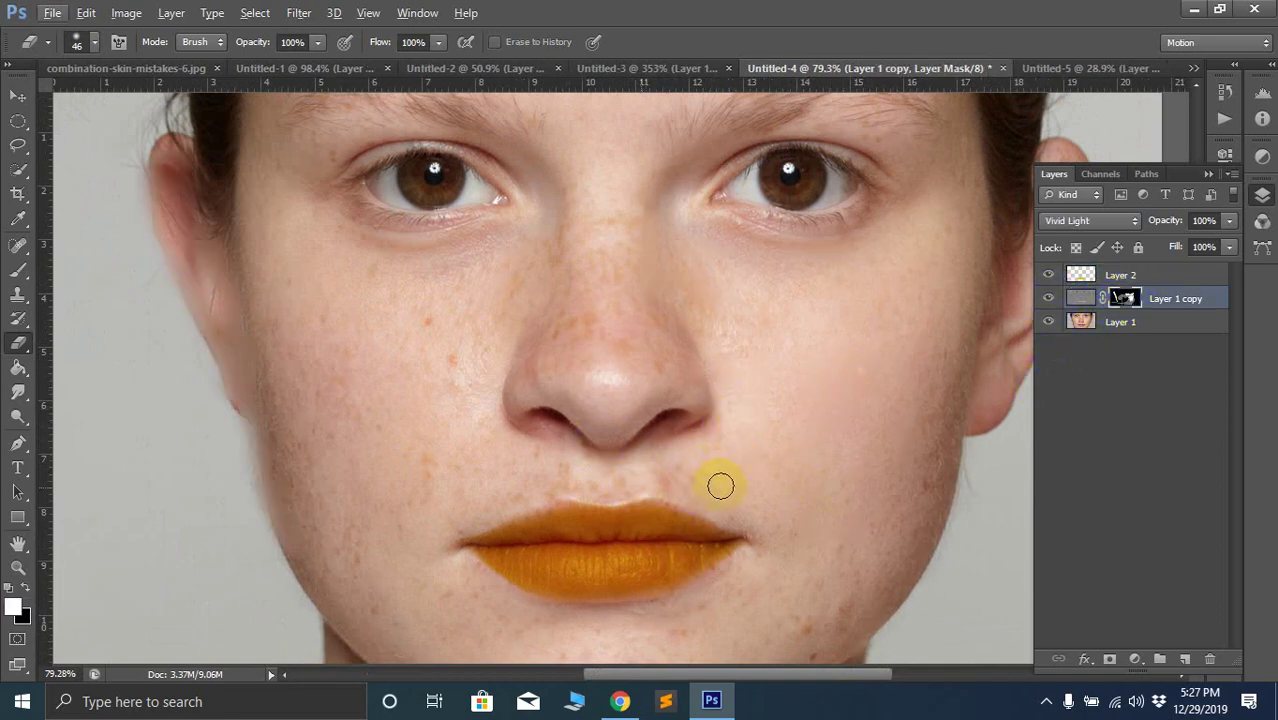
left_click(25, 587)
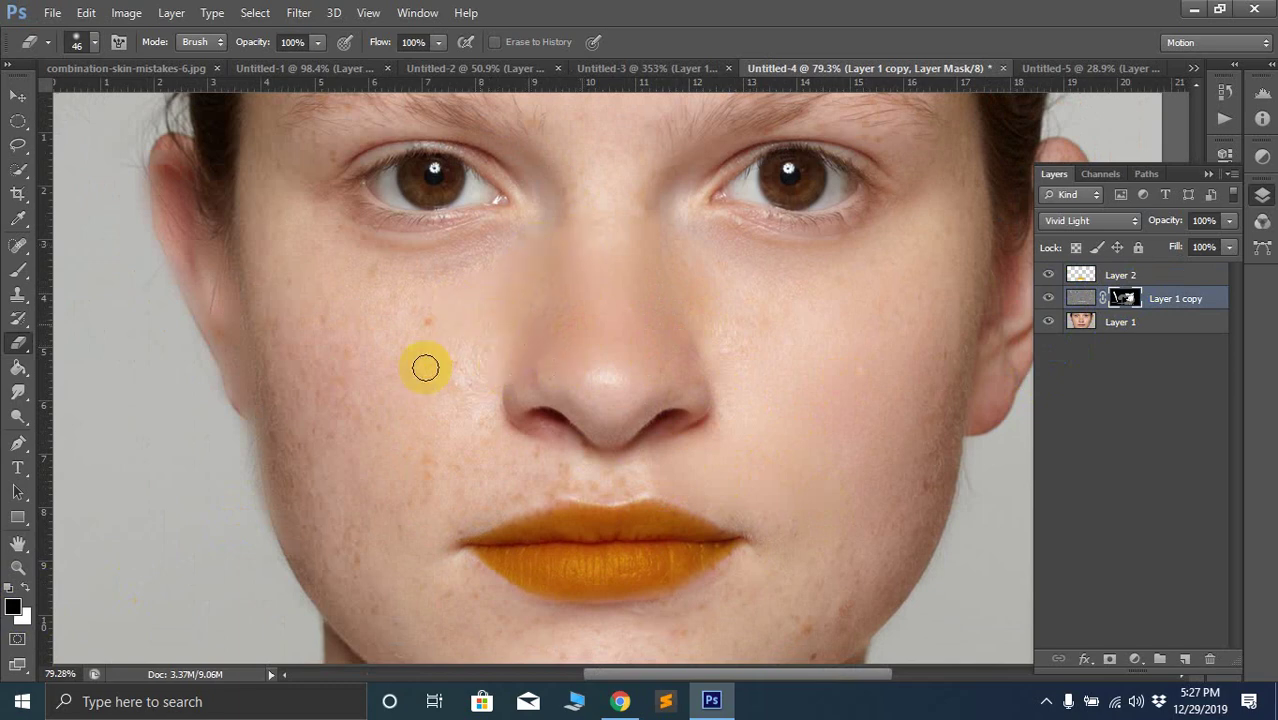
Erase on the Layer 1 copy mask over the freckled cheek, jaw, chin and area around the mouth to reveal the smoothing
mouse_move(422, 365)
left_mouse_down()
mouse_move(442, 334)
mouse_move(439, 348)
left_mouse_up()
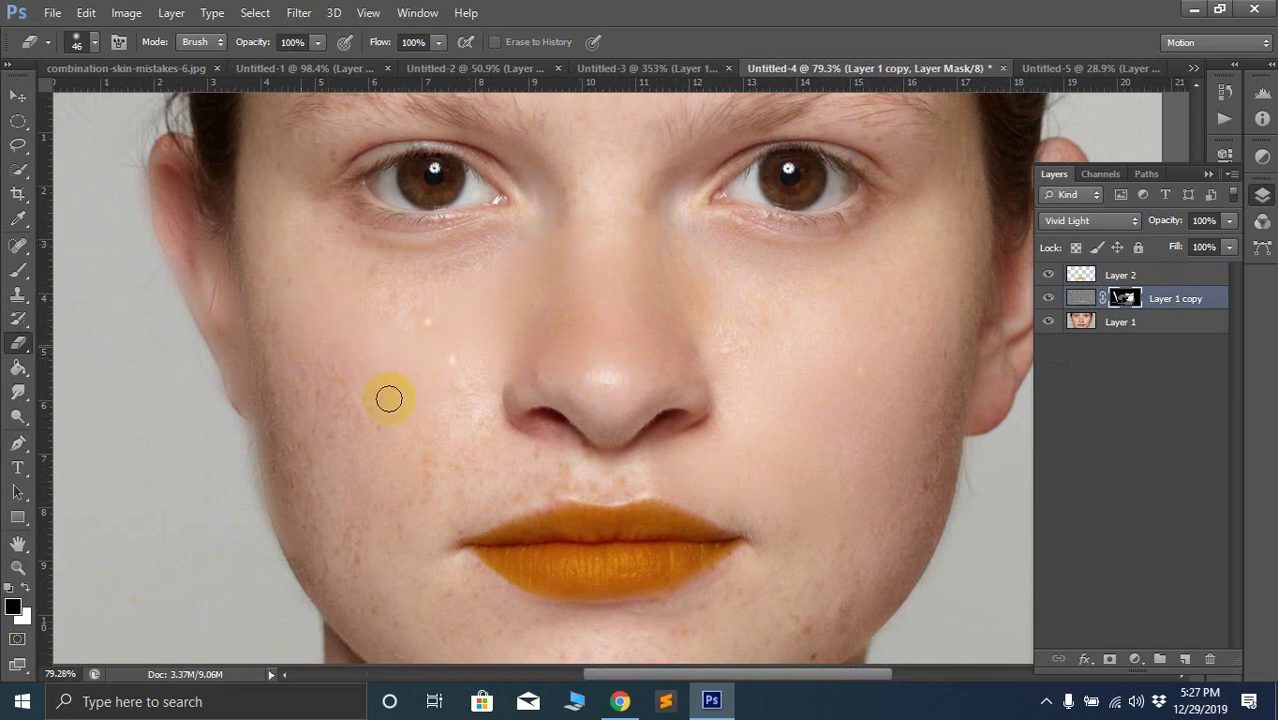
mouse_move(389, 399)
left_mouse_down()
mouse_move(367, 327)
mouse_move(283, 411)
mouse_move(284, 283)
left_mouse_up()
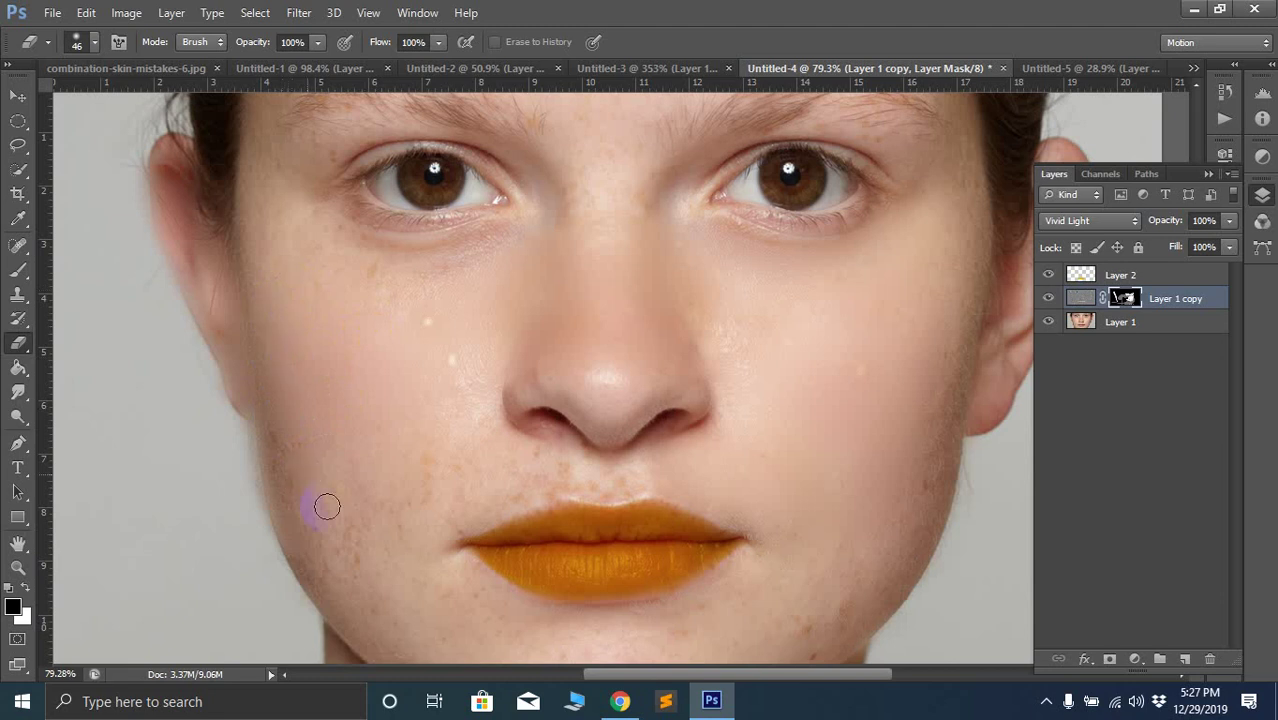
mouse_move(327, 507)
left_mouse_down()
mouse_move(466, 429)
mouse_move(447, 466)
mouse_move(655, 480)
mouse_move(502, 498)
mouse_move(440, 531)
mouse_move(481, 516)
mouse_move(467, 492)
mouse_move(499, 491)
mouse_move(440, 559)
mouse_move(518, 602)
mouse_move(603, 615)
mouse_move(695, 609)
mouse_move(791, 551)
mouse_move(600, 622)
mouse_move(782, 622)
left_mouse_up()
scroll(699, 601, "down", 2)
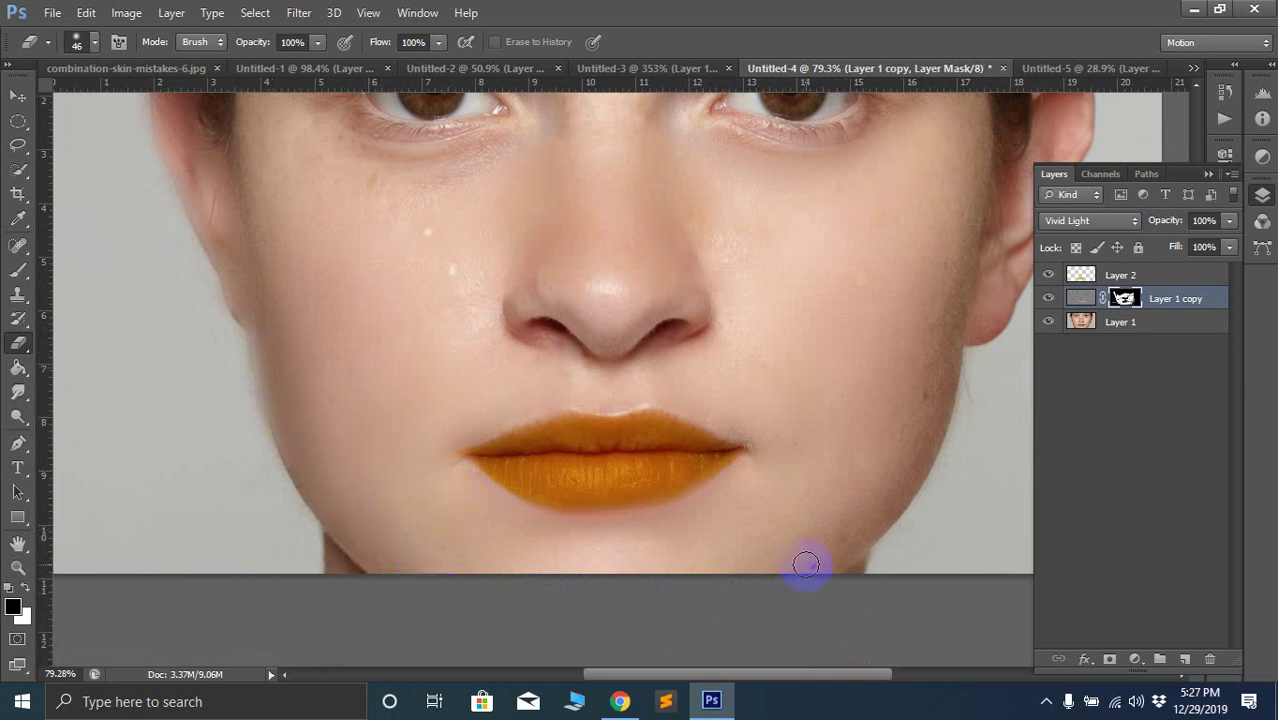
Erase on the Layer 1 copy mask over the cheek on the right of the portrait and across the nose to extend the skin smoothing
mouse_move(819, 448)
left_mouse_down()
mouse_move(908, 406)
mouse_move(941, 352)
mouse_move(887, 469)
mouse_move(862, 452)
mouse_move(934, 413)
mouse_move(892, 471)
mouse_move(945, 234)
mouse_move(981, 256)
mouse_move(945, 357)
mouse_move(933, 345)
mouse_move(965, 246)
left_mouse_up()
scroll(722, 348, "up", 2)
left_click_drag(645, 405, 616, 365)
mouse_move(545, 398)
left_mouse_down()
mouse_move(587, 464)
mouse_move(626, 455)
mouse_move(704, 402)
mouse_move(695, 383)
mouse_move(663, 386)
mouse_move(632, 411)
mouse_move(668, 374)
left_mouse_up()
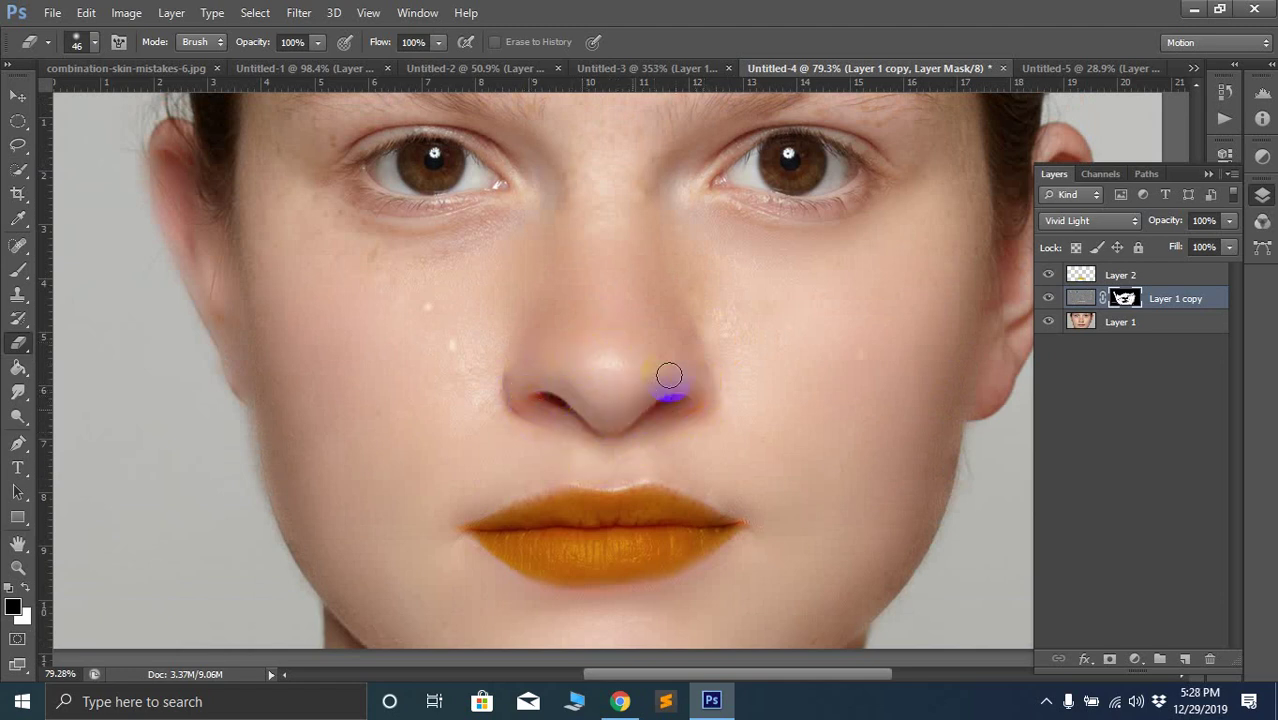
Restore the original detail on the left-hand ear by erasing its mask area with swapped colors, and reset black as foreground
scroll(606, 240, "up", 2)
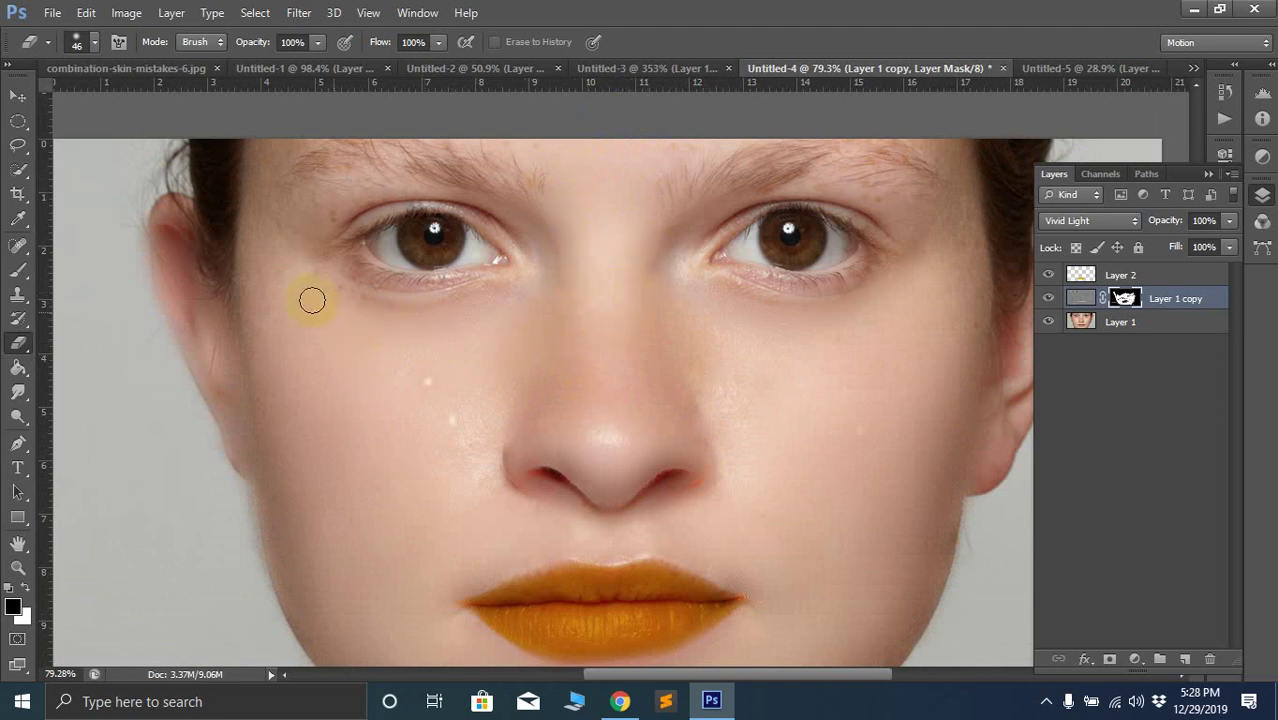
left_click(25, 588)
mouse_move(167, 261)
left_mouse_down()
mouse_move(203, 295)
mouse_move(167, 246)
mouse_move(218, 389)
mouse_move(215, 304)
mouse_move(215, 420)
left_mouse_up()
mouse_move(210, 464)
left_mouse_down()
mouse_move(226, 424)
mouse_move(230, 445)
left_mouse_up()
mouse_move(232, 515)
left_mouse_down()
mouse_move(230, 472)
mouse_move(157, 280)
mouse_move(194, 185)
left_mouse_up()
left_click(29, 593)
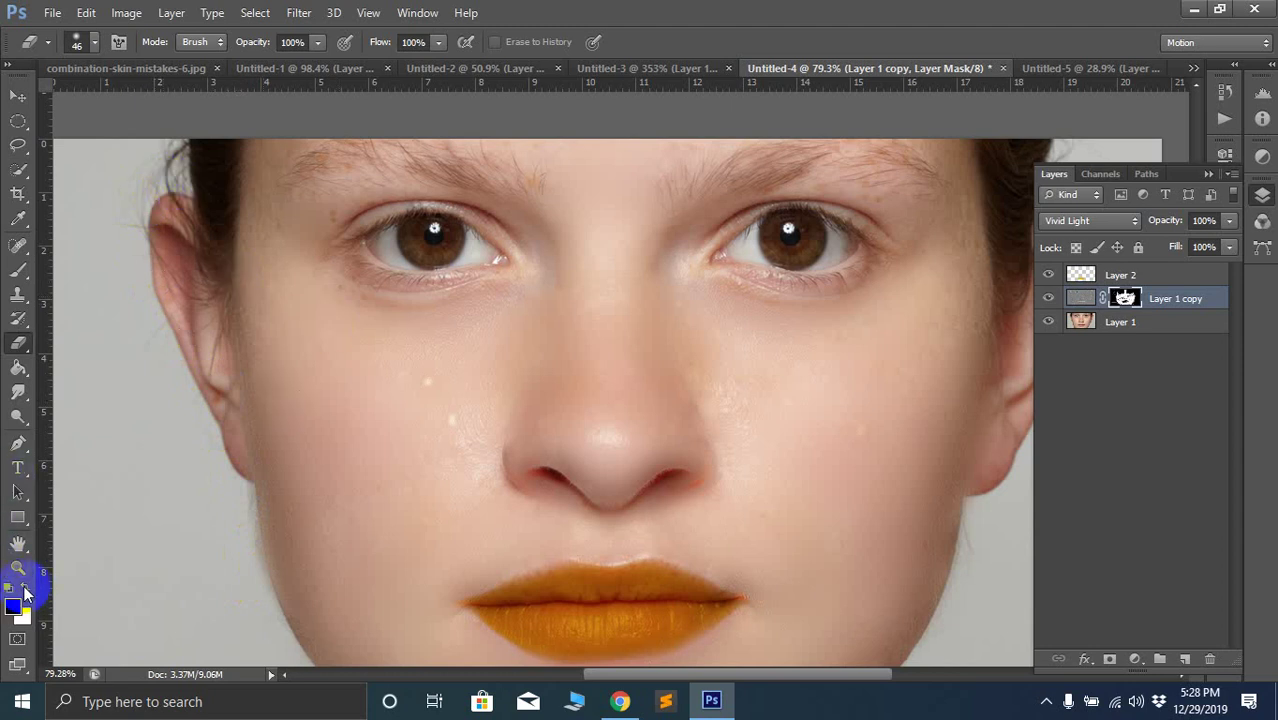
left_click(26, 590)
Erase on the layer mask around the temple, between the brows and over both eyebrows to smooth those areas
left_click(311, 245)
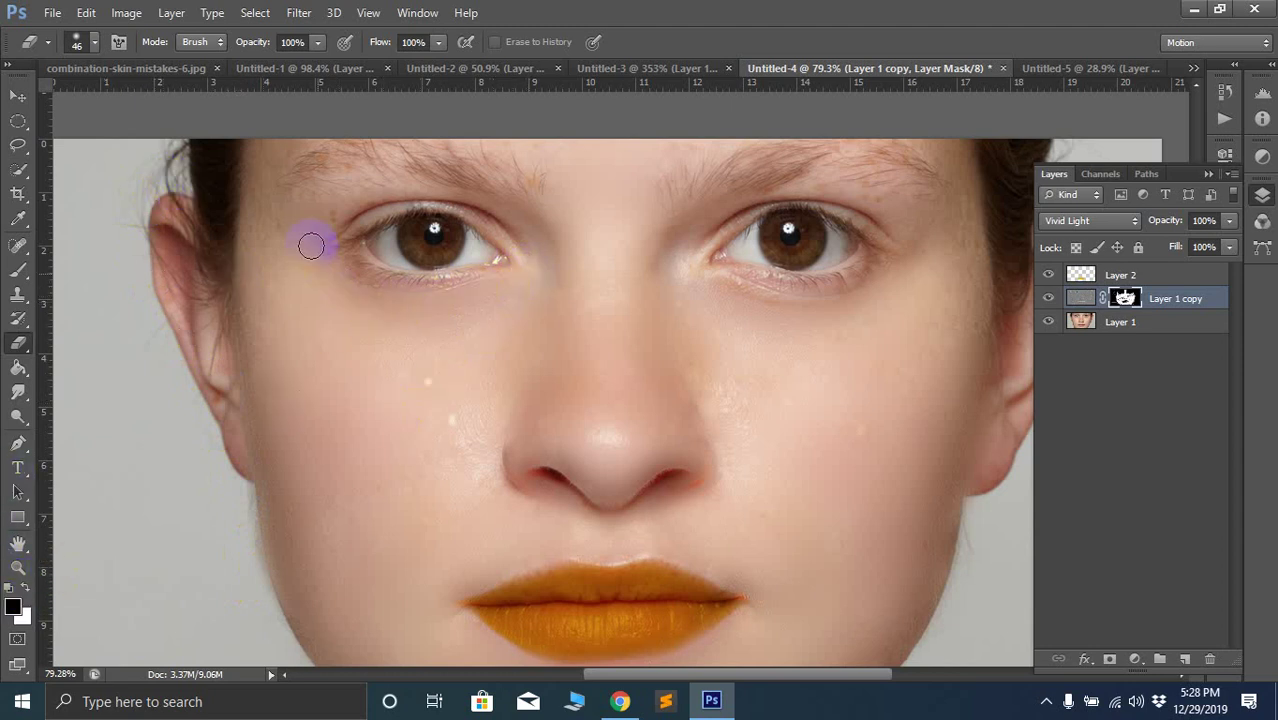
mouse_move(284, 198)
left_mouse_down()
mouse_move(331, 208)
mouse_move(288, 231)
left_mouse_up()
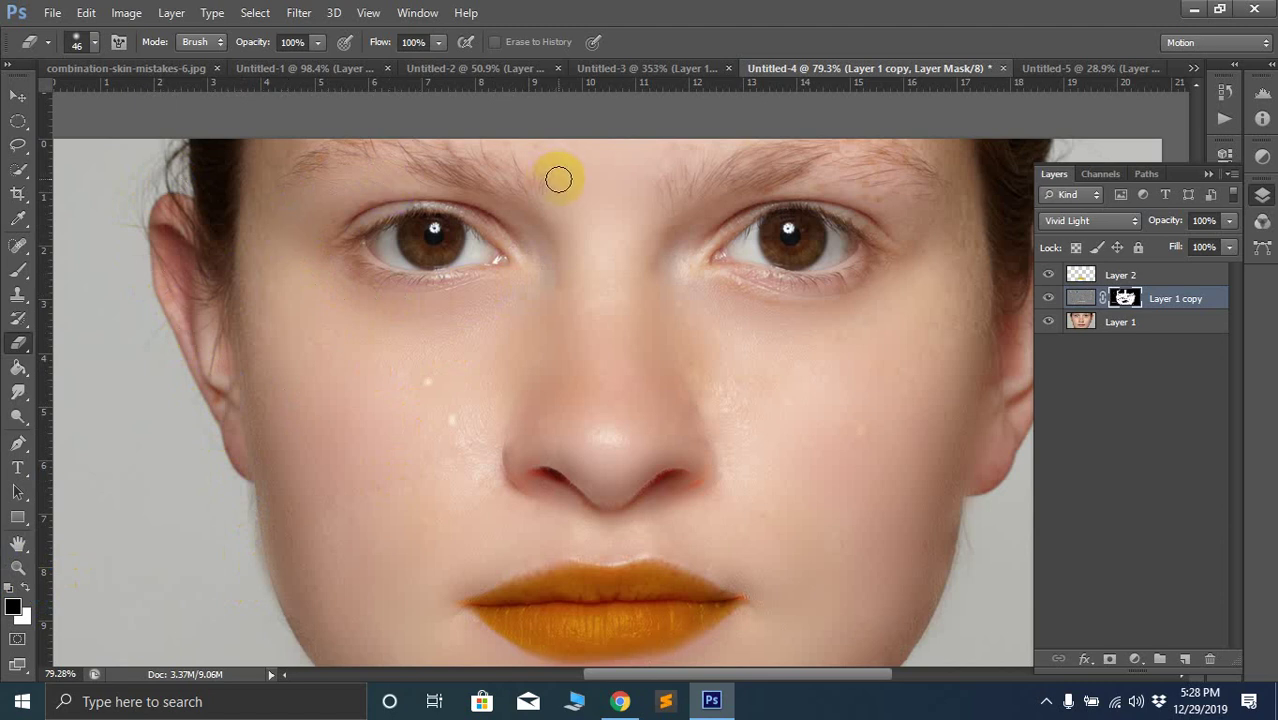
left_click(456, 114)
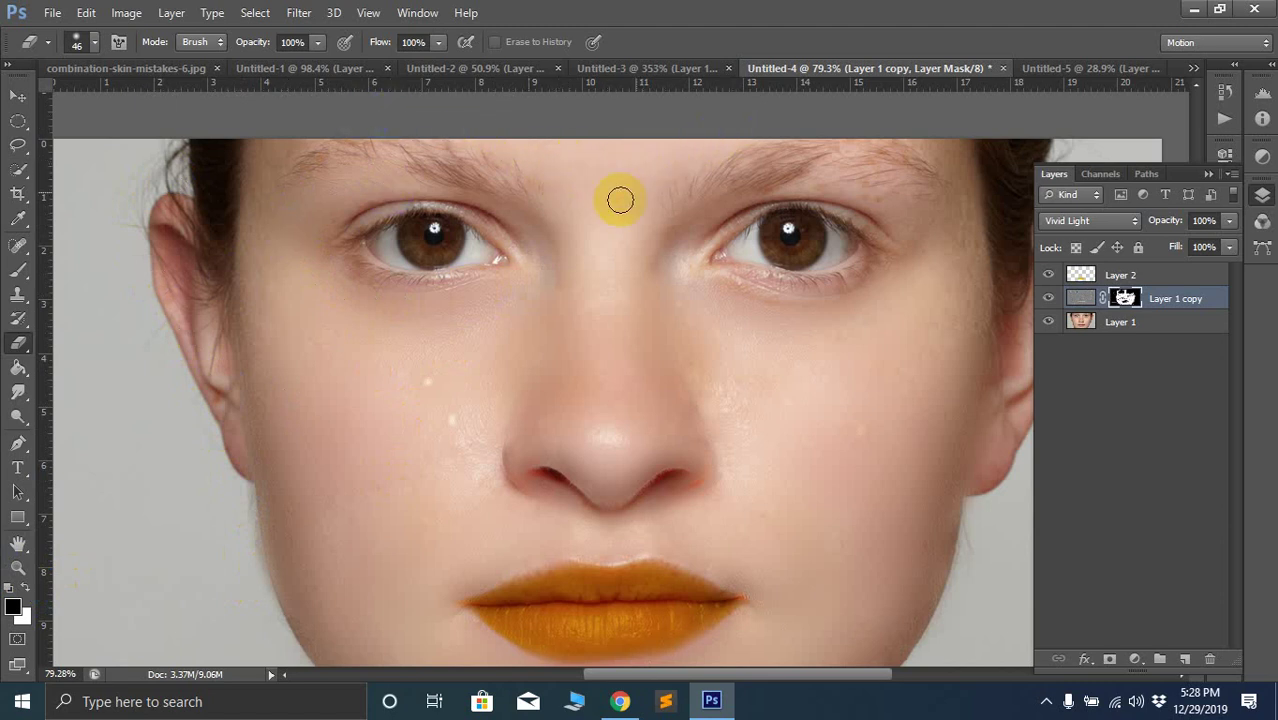
mouse_move(812, 195)
left_mouse_down()
mouse_move(936, 217)
mouse_move(762, 200)
mouse_move(934, 217)
mouse_move(966, 320)
mouse_move(958, 162)
mouse_move(866, 123)
left_mouse_up()
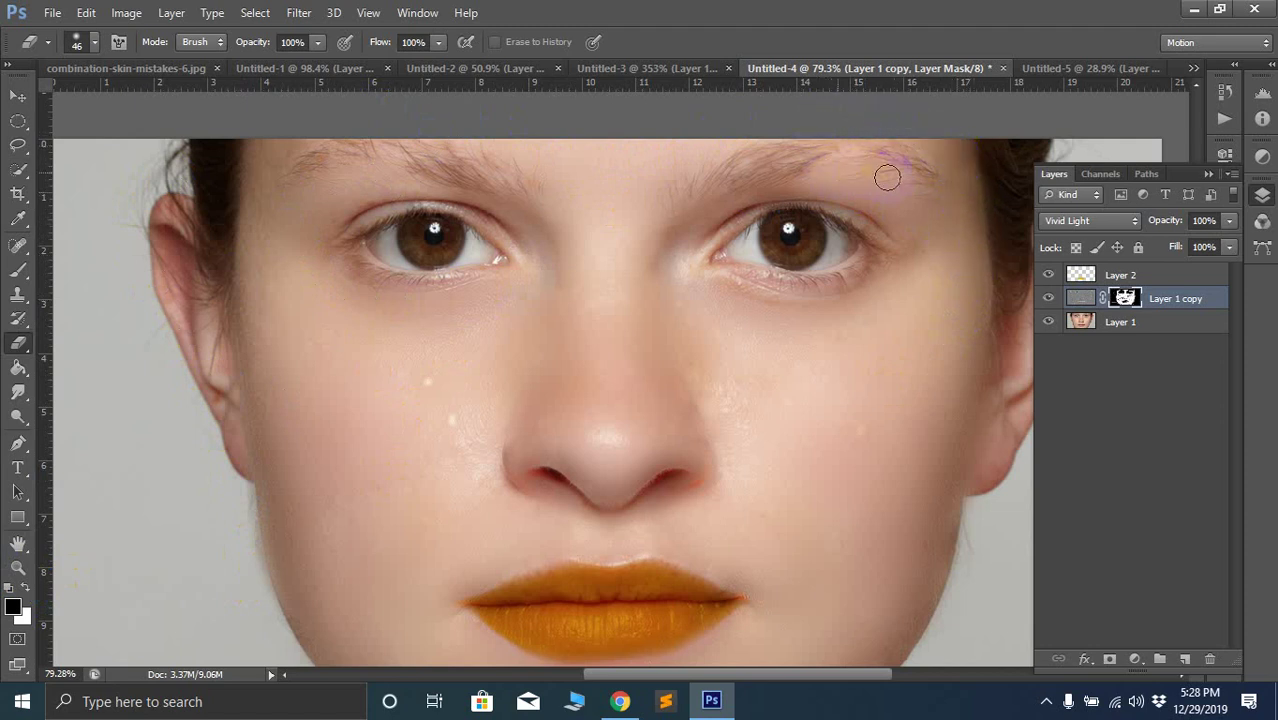
mouse_move(887, 177)
left_mouse_down()
mouse_move(936, 216)
mouse_move(954, 172)
mouse_move(906, 142)
mouse_move(790, 128)
mouse_move(843, 156)
mouse_move(916, 166)
mouse_move(955, 206)
mouse_move(929, 224)
mouse_move(466, 201)
mouse_move(377, 173)
mouse_move(300, 176)
left_mouse_up()
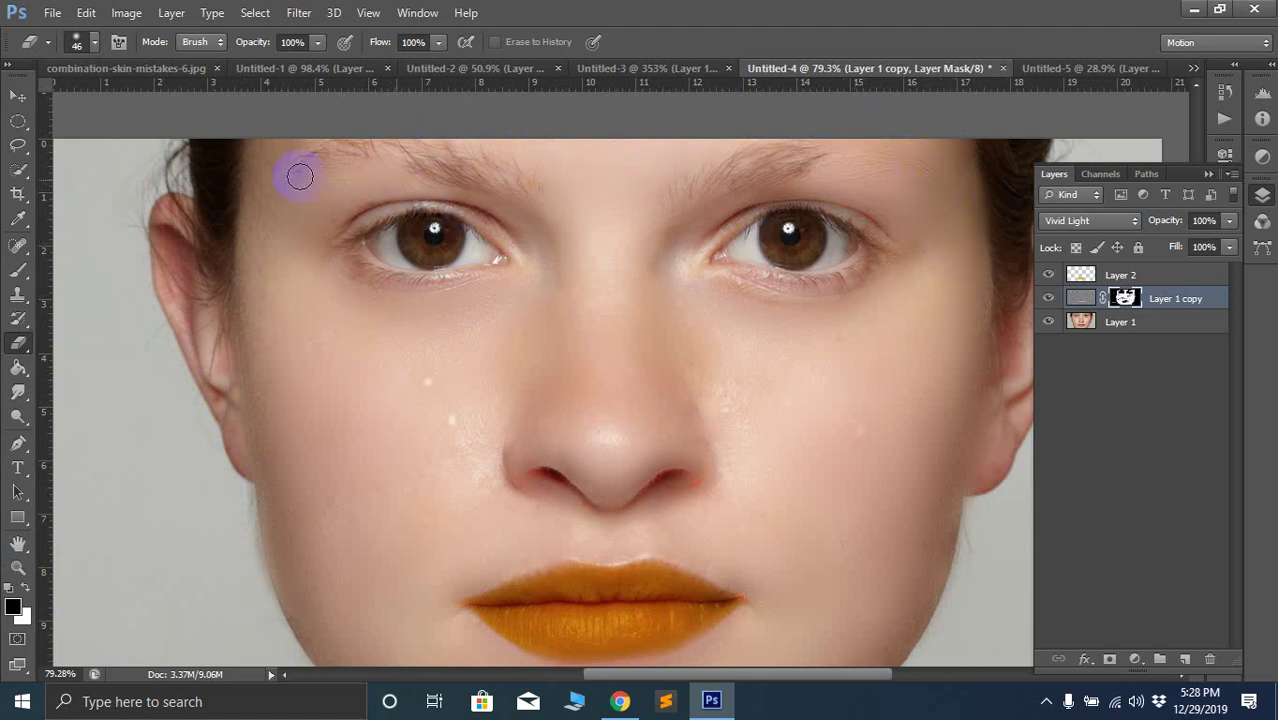
mouse_move(386, 148)
left_mouse_down()
mouse_move(259, 164)
mouse_move(435, 158)
mouse_move(562, 191)
mouse_move(459, 129)
mouse_move(432, 178)
mouse_move(501, 185)
mouse_move(405, 145)
mouse_move(482, 175)
left_mouse_up()
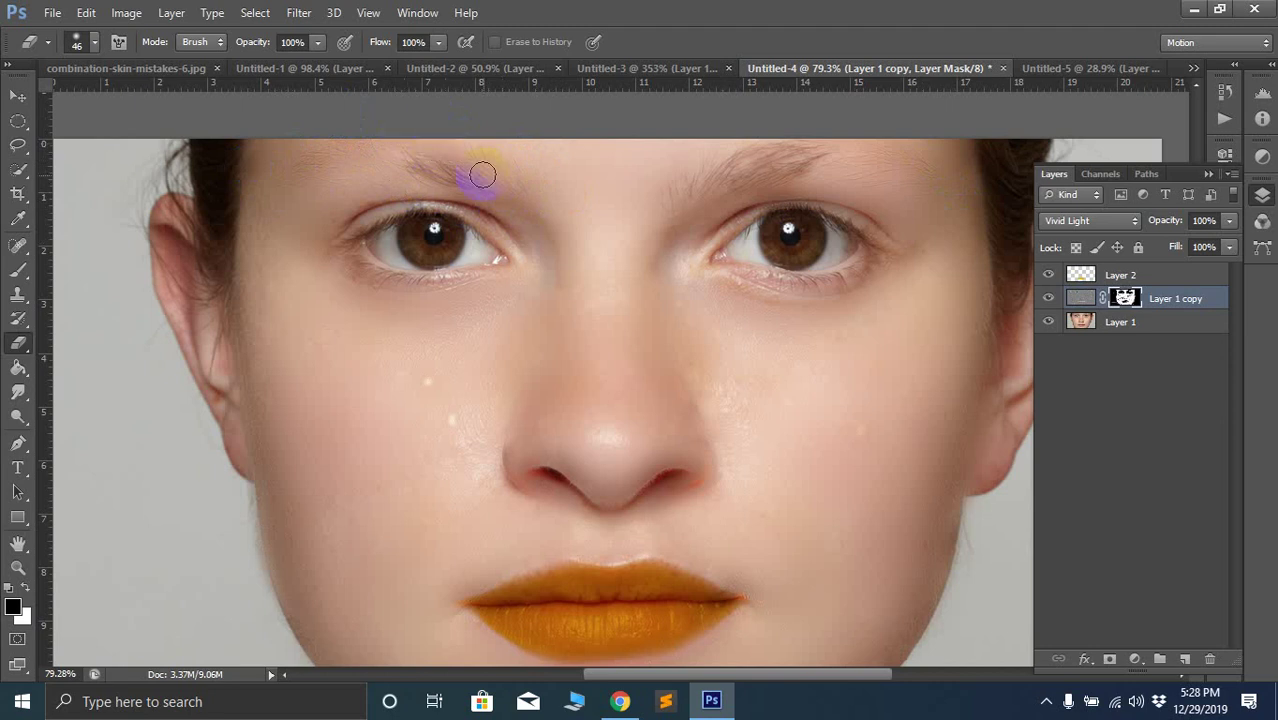
mouse_move(745, 195)
left_mouse_down()
mouse_move(805, 205)
mouse_move(685, 200)
mouse_move(822, 157)
mouse_move(822, 174)
mouse_move(704, 173)
left_mouse_up()
Extend the mask smoothing over the cheek beside the nose, around both nostrils and along the side of the nose
scroll(742, 340, "down", 2)
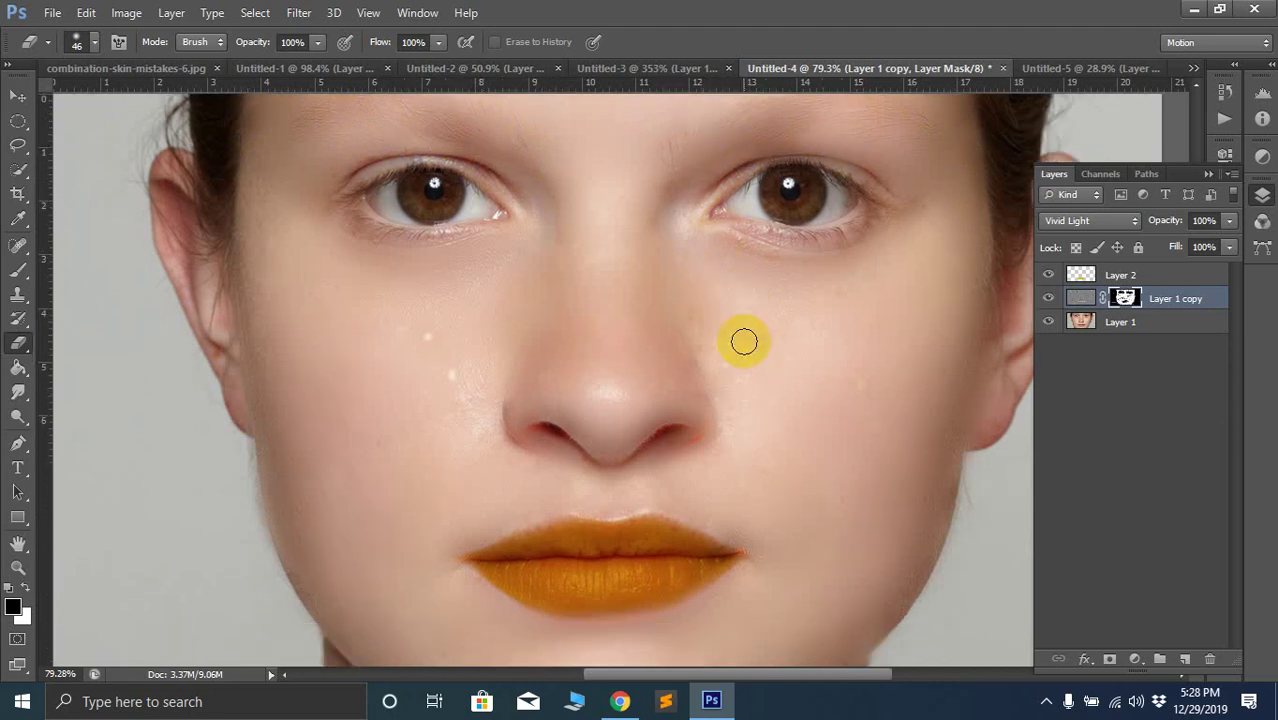
scroll(722, 294, "down", 1)
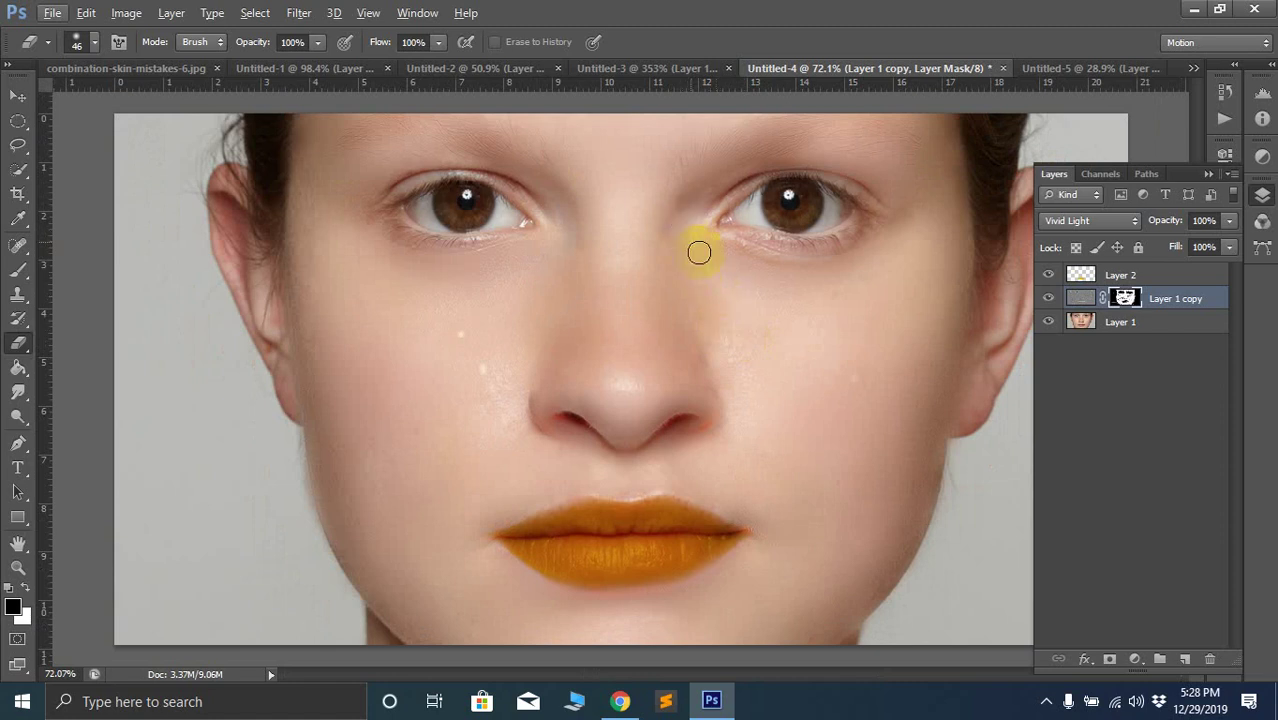
mouse_move(812, 297)
left_mouse_down()
mouse_move(765, 313)
mouse_move(742, 344)
left_mouse_up()
mouse_move(712, 405)
left_mouse_down()
mouse_move(685, 428)
mouse_move(628, 437)
mouse_move(515, 420)
mouse_move(608, 437)
mouse_move(690, 420)
mouse_move(628, 440)
left_mouse_up()
left_click(528, 422)
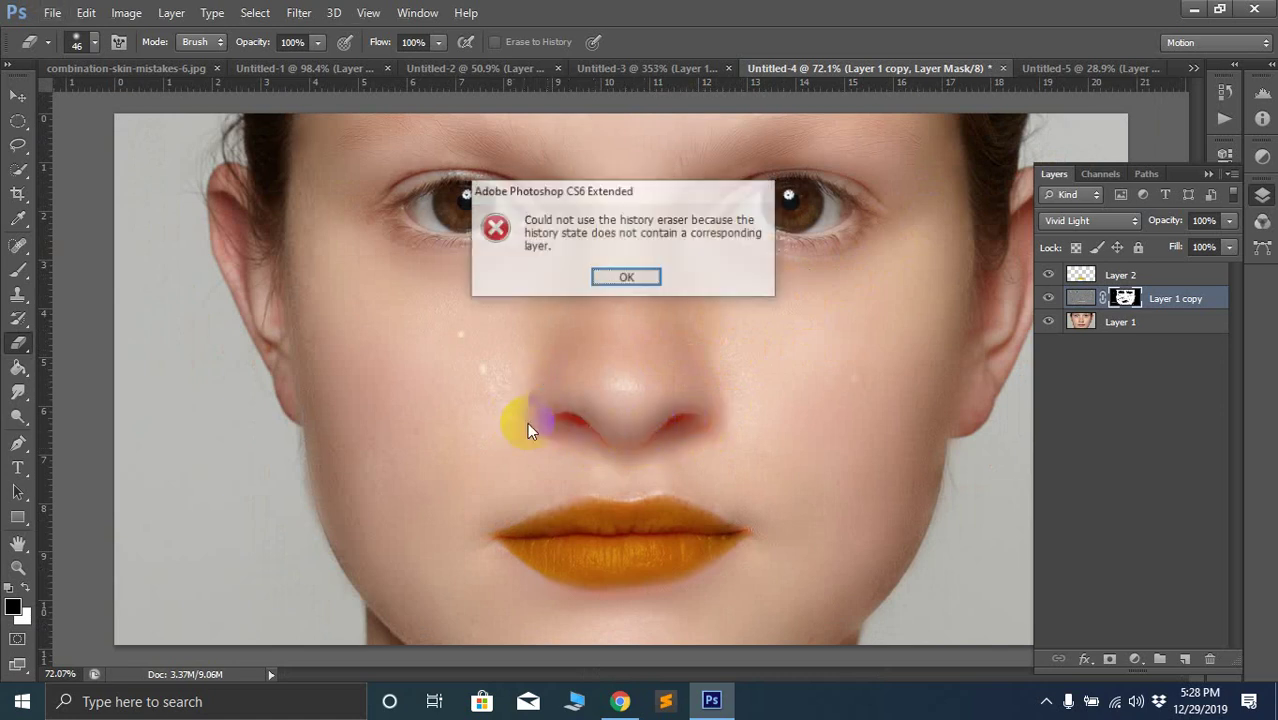
left_click(612, 277)
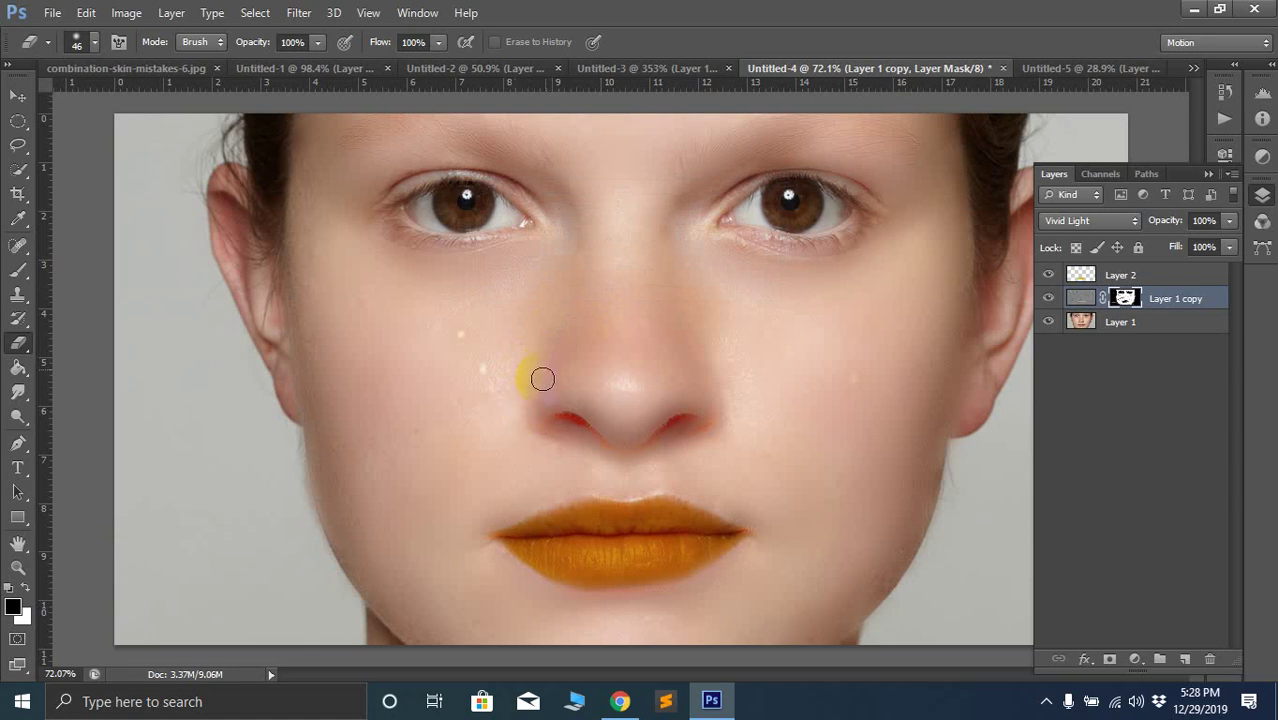
mouse_move(539, 374)
left_mouse_down()
mouse_move(520, 427)
mouse_move(562, 408)
left_mouse_up()
Hide Layer 1 copy to view the whole face without the skin smoothing
scroll(590, 391, "down", 3)
scroll(778, 455, "down", 1)
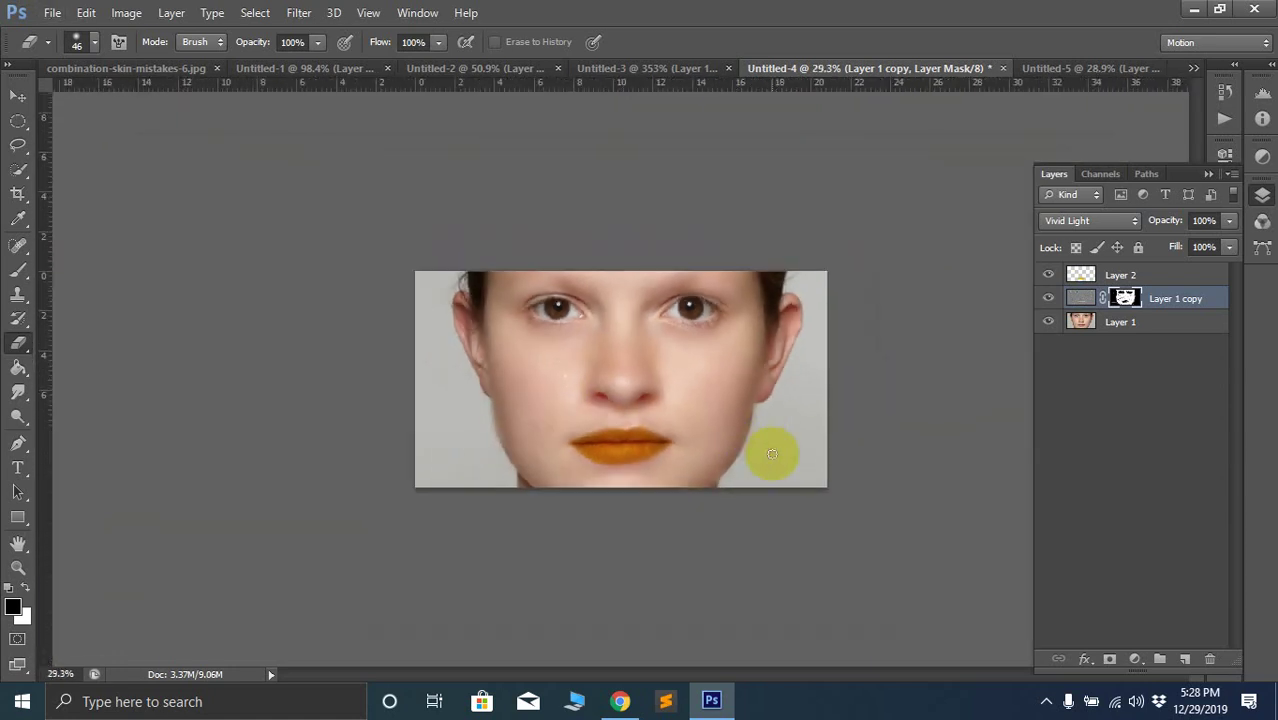
left_click(1048, 299)
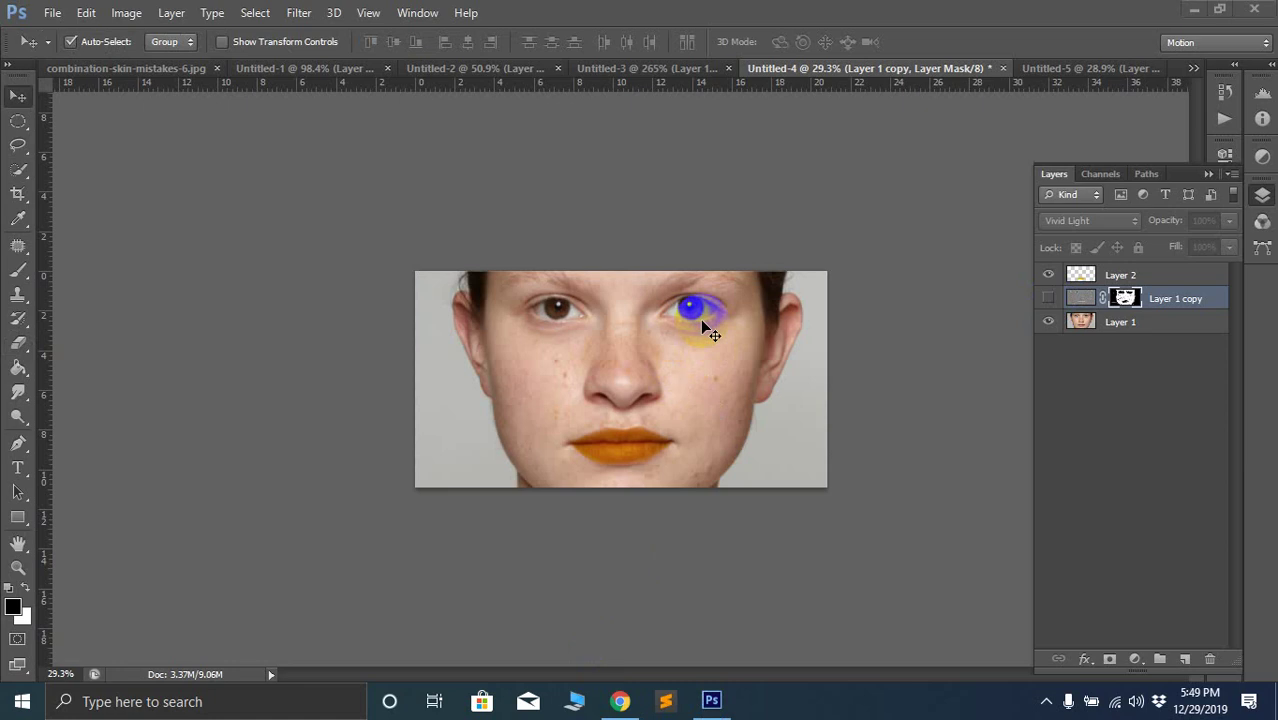
left_click_drag(702, 321, 725, 271)
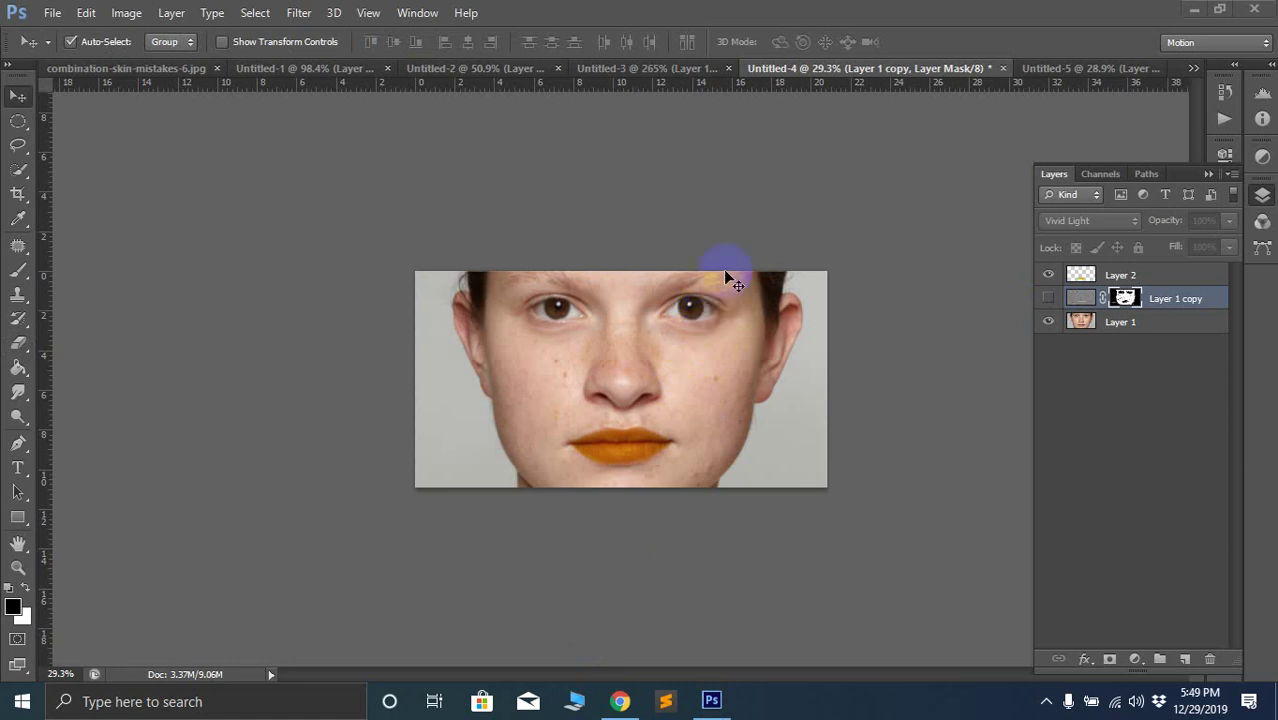
Try to reopen the combination-skin-mistakes-6 image while its edited version is still open
left_click(110, 69)
left_click(52, 12)
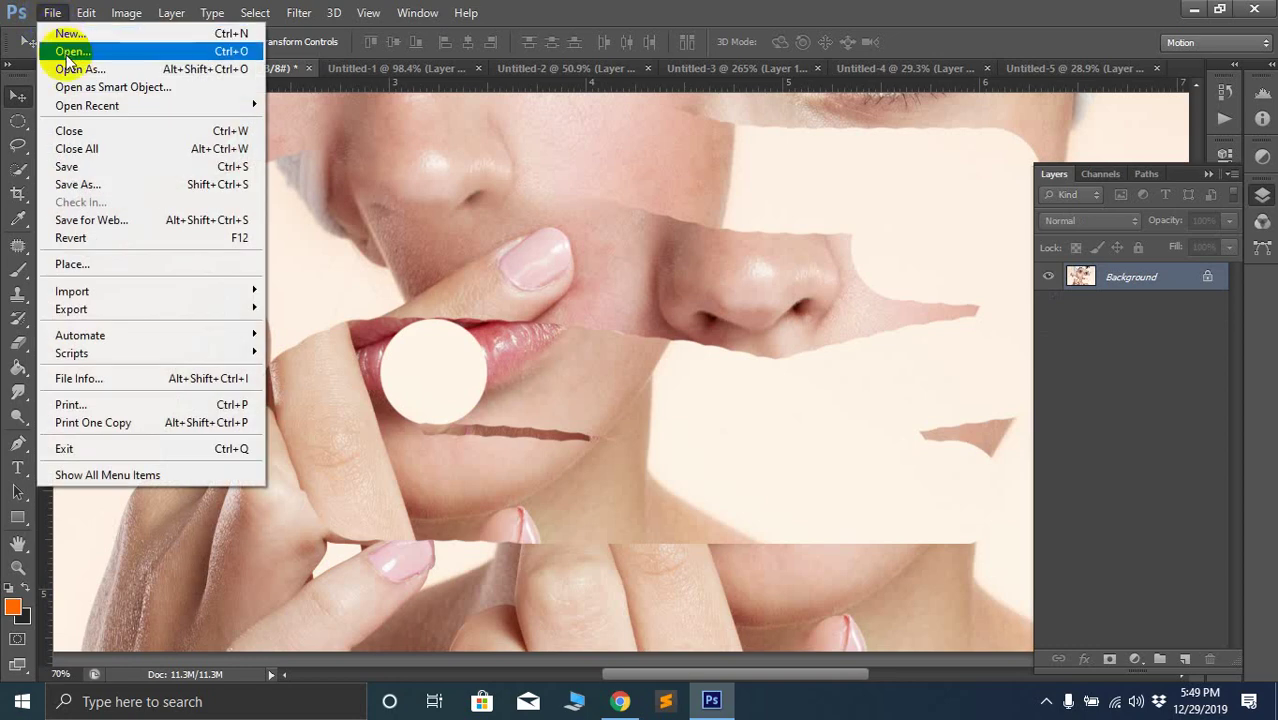
left_click(70, 54)
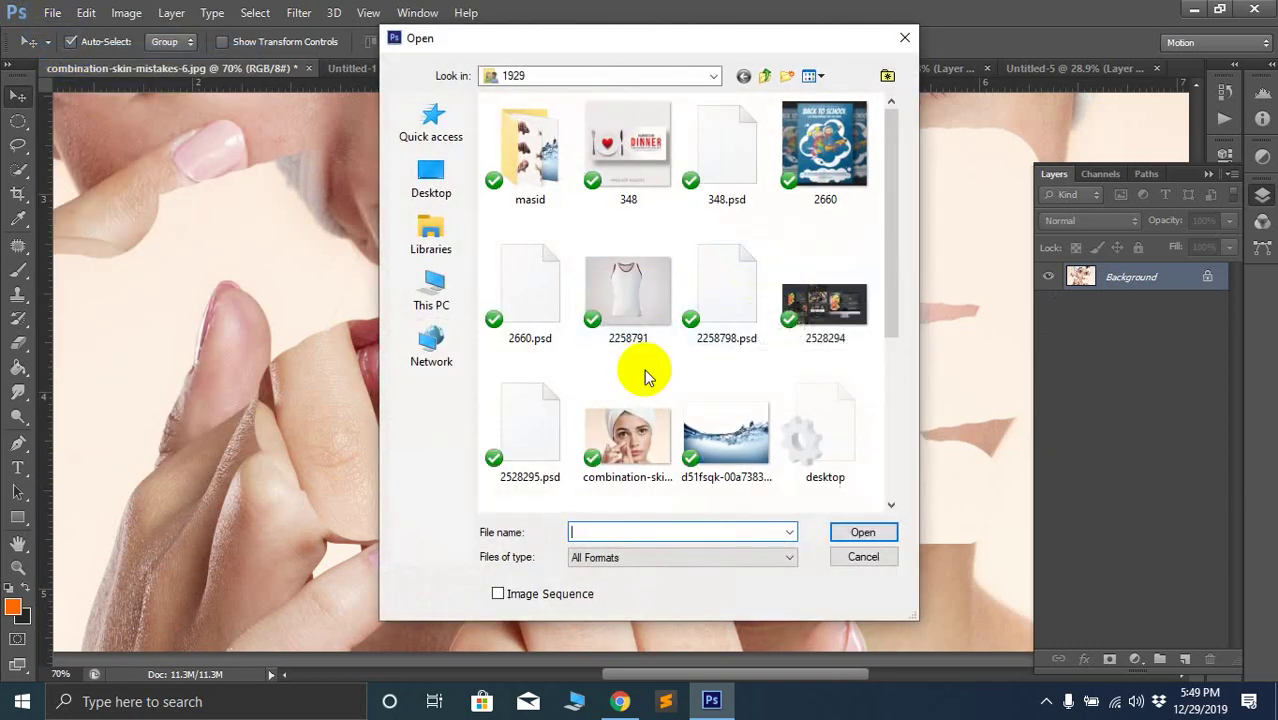
left_click(630, 440)
left_click(863, 534)
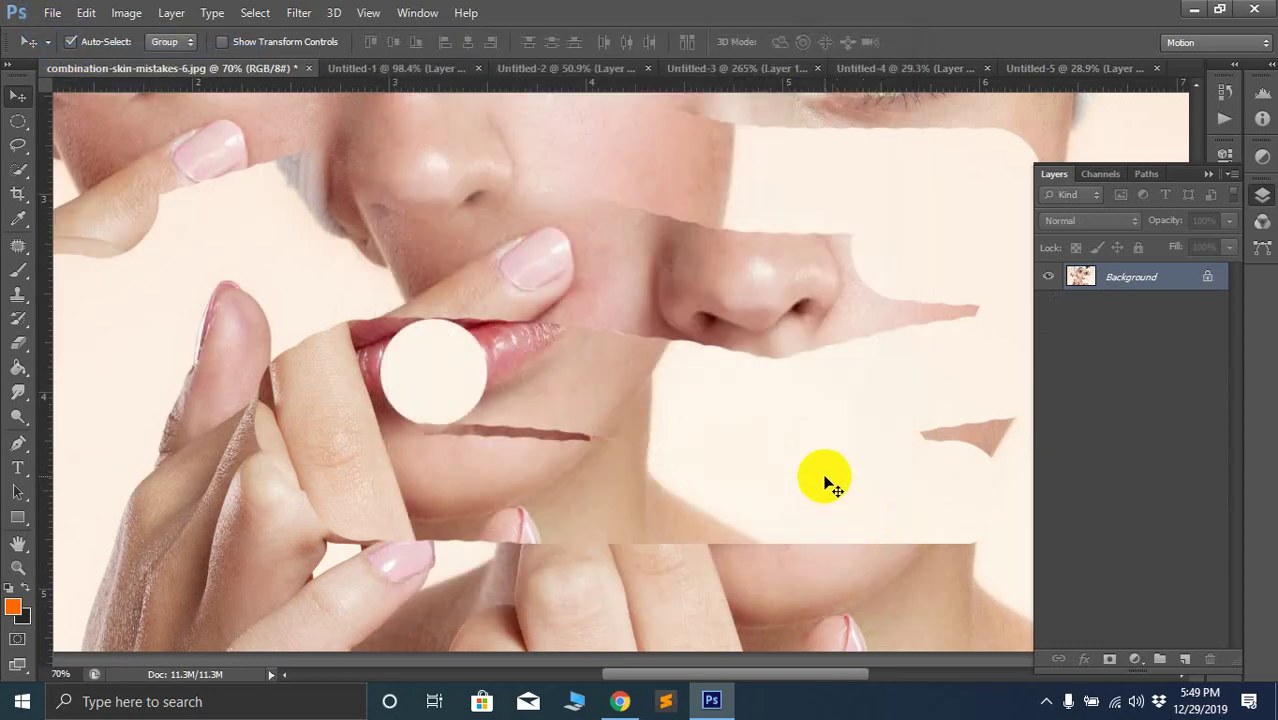
Close combination-skin-mistakes-6.jpg and Untitled-1 without saving their changes
left_click(313, 75)
left_click(649, 268)
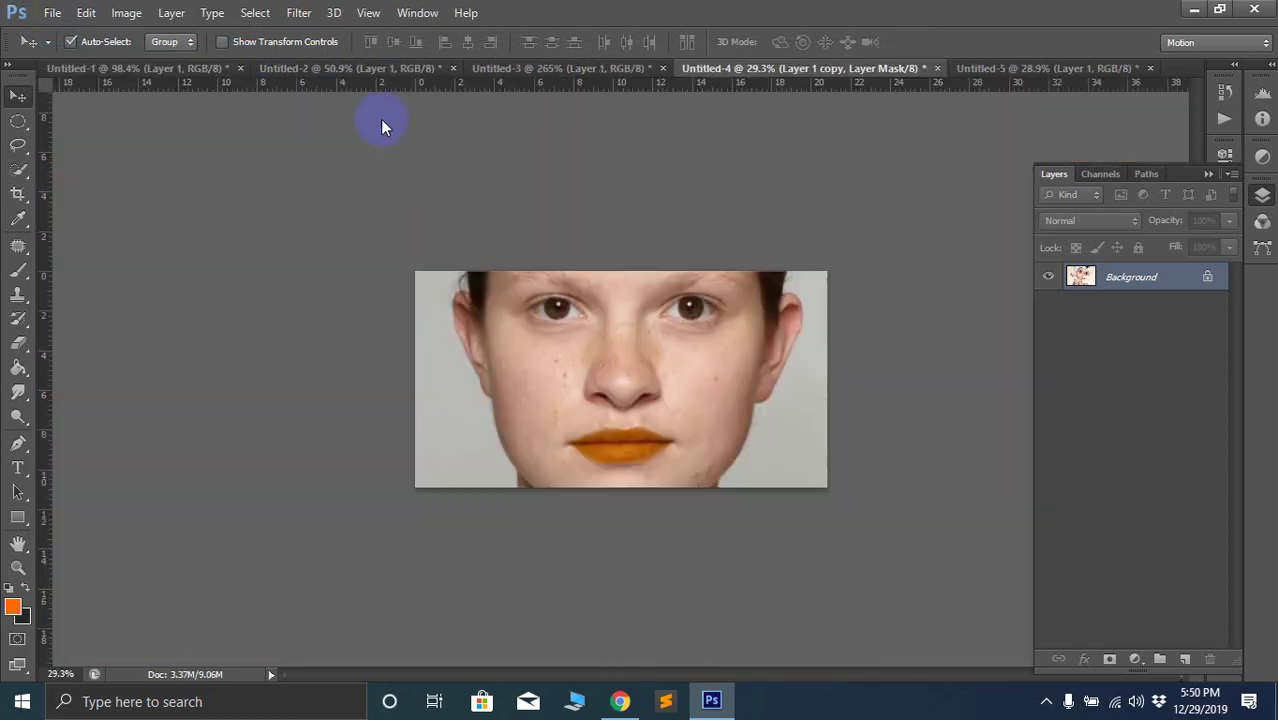
left_click(240, 69)
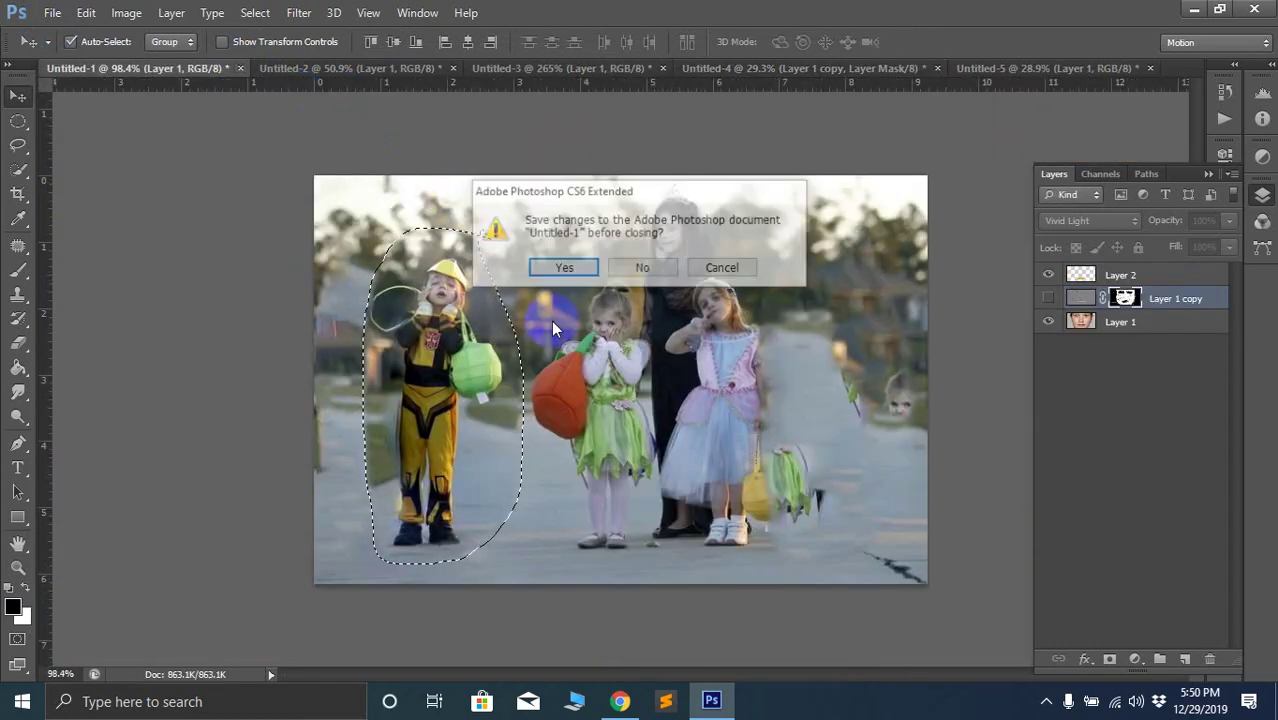
left_click(611, 262)
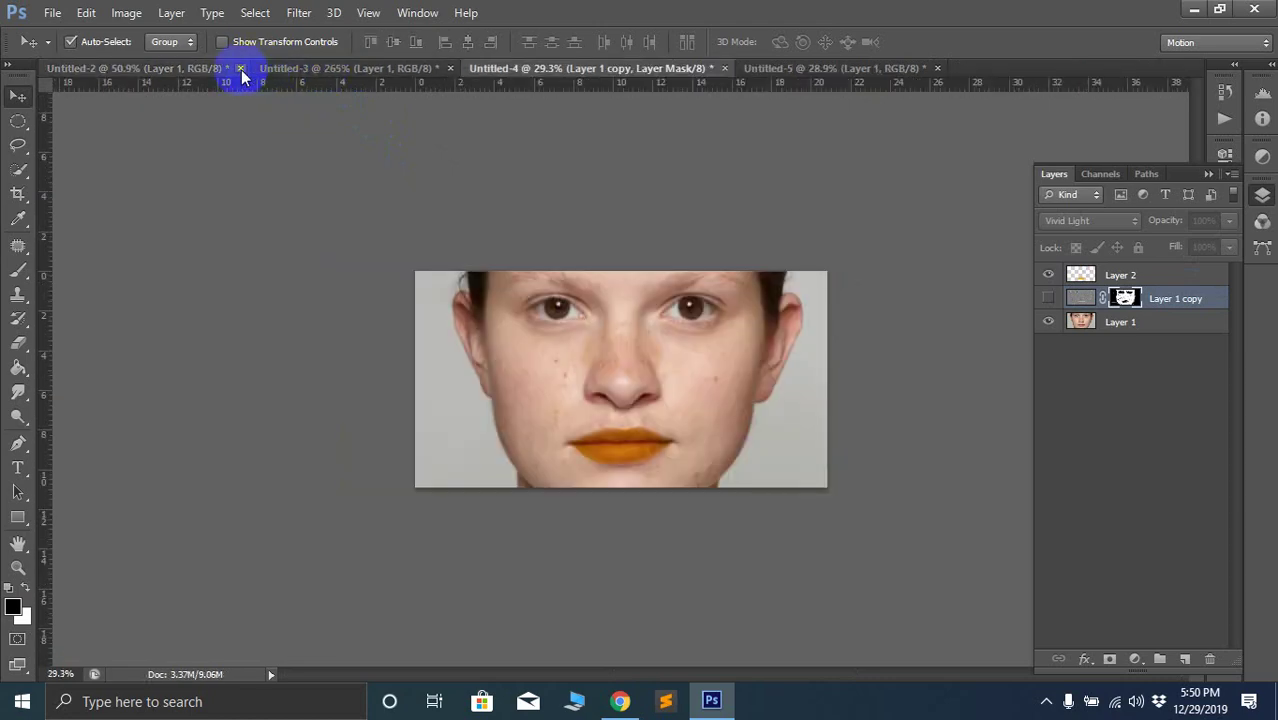
Open the original combination-skin-mistakes-6 image from the 1929 folder
left_click(52, 12)
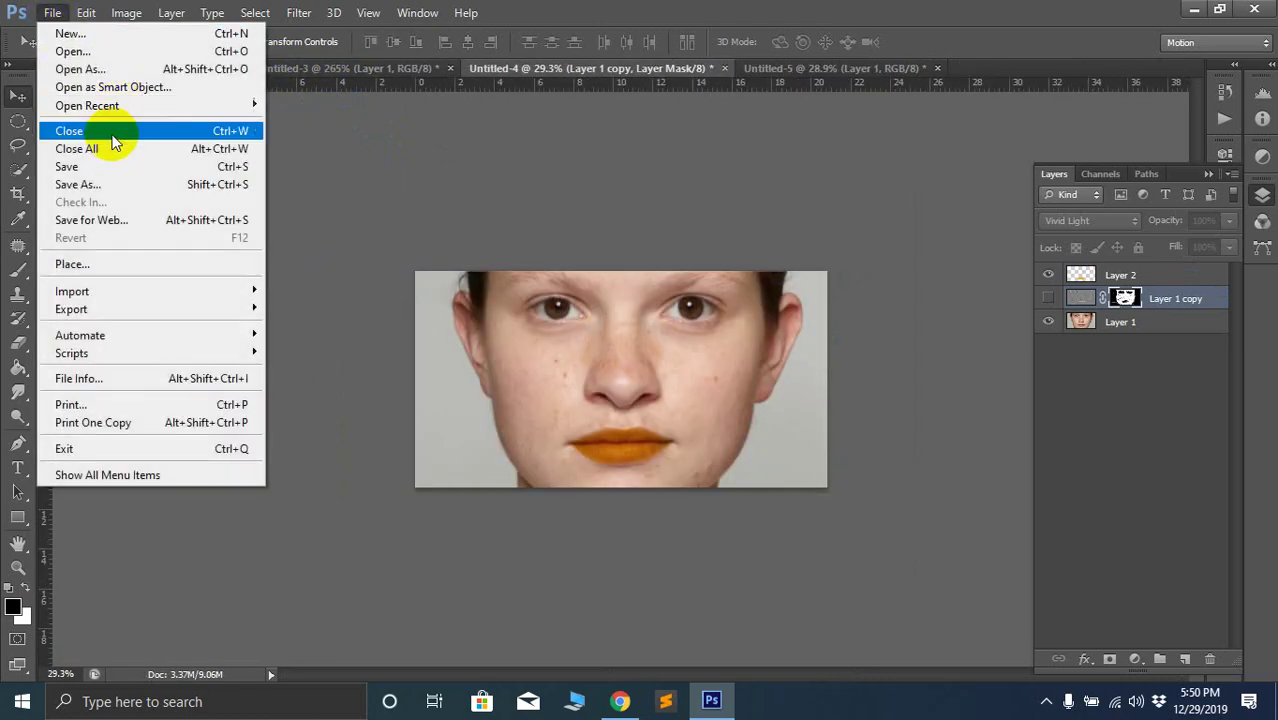
left_click(70, 51)
left_click(628, 438)
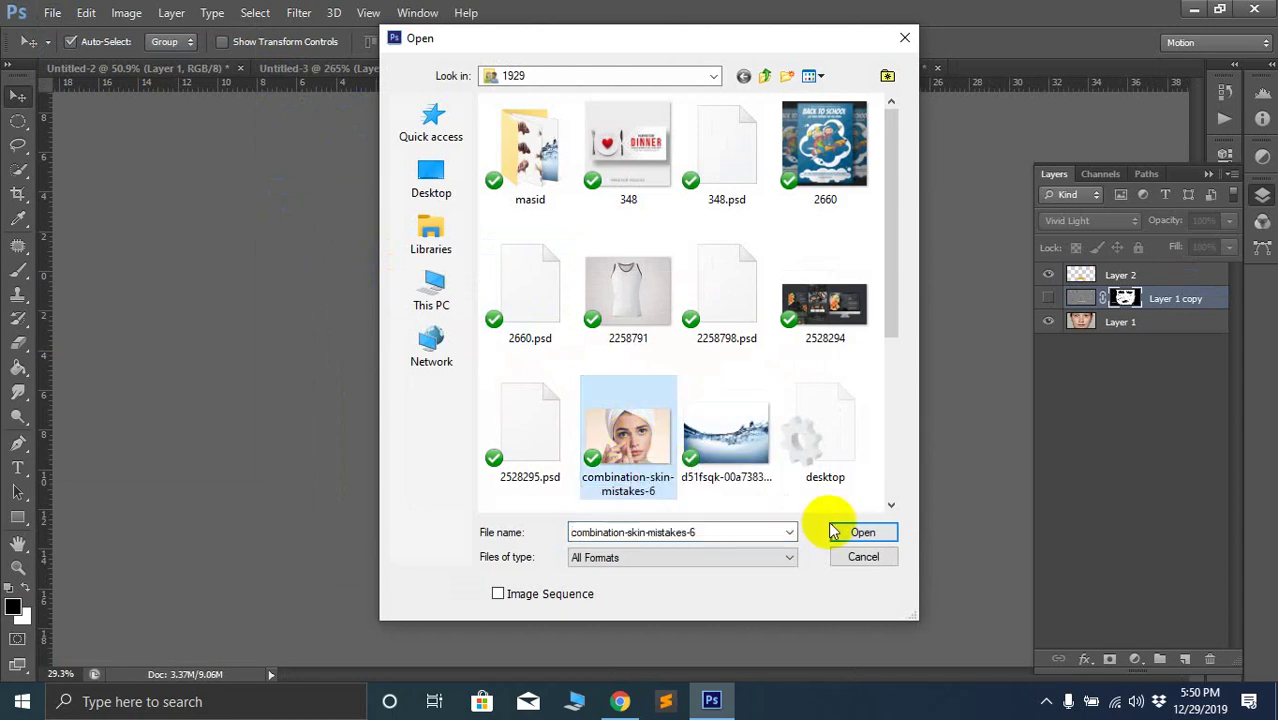
left_click(857, 532)
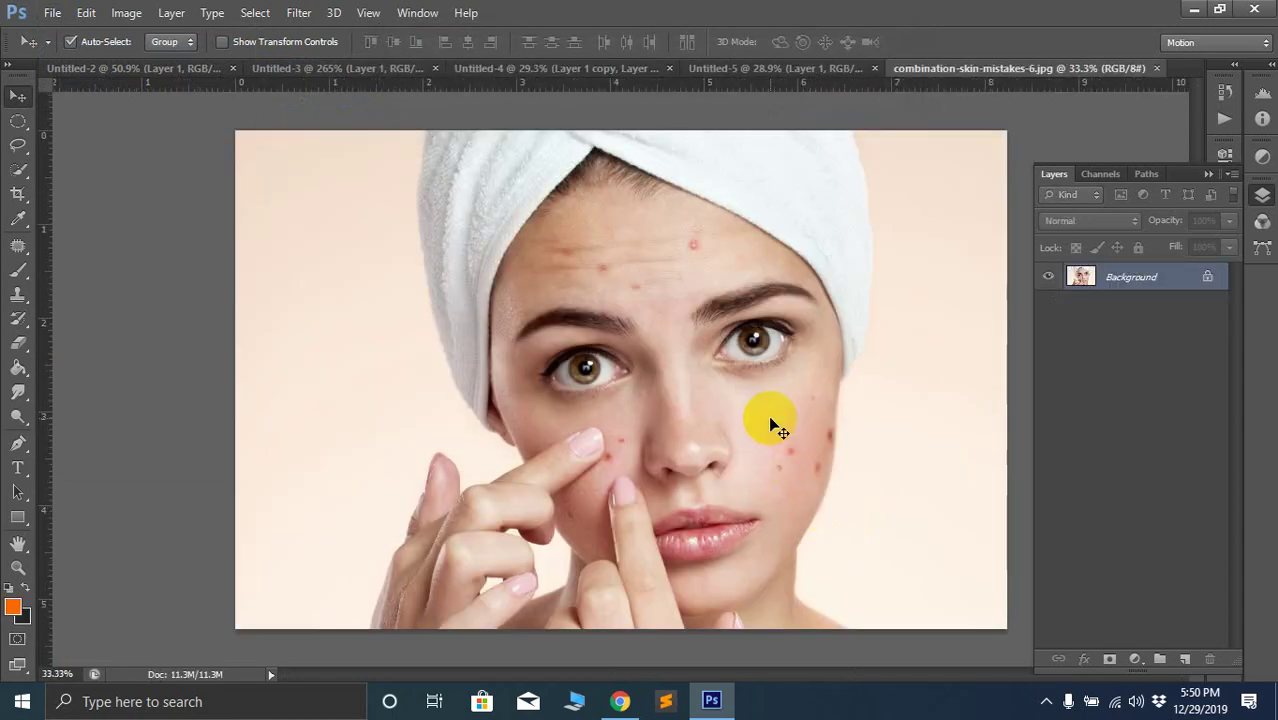
Draw a circular selection around the iris of the right-hand eye and nudge it into alignment
left_click(758, 338, "ctrl")
left_click_drag(765, 347, 763, 343)
left_click(763, 343, "ctrl")
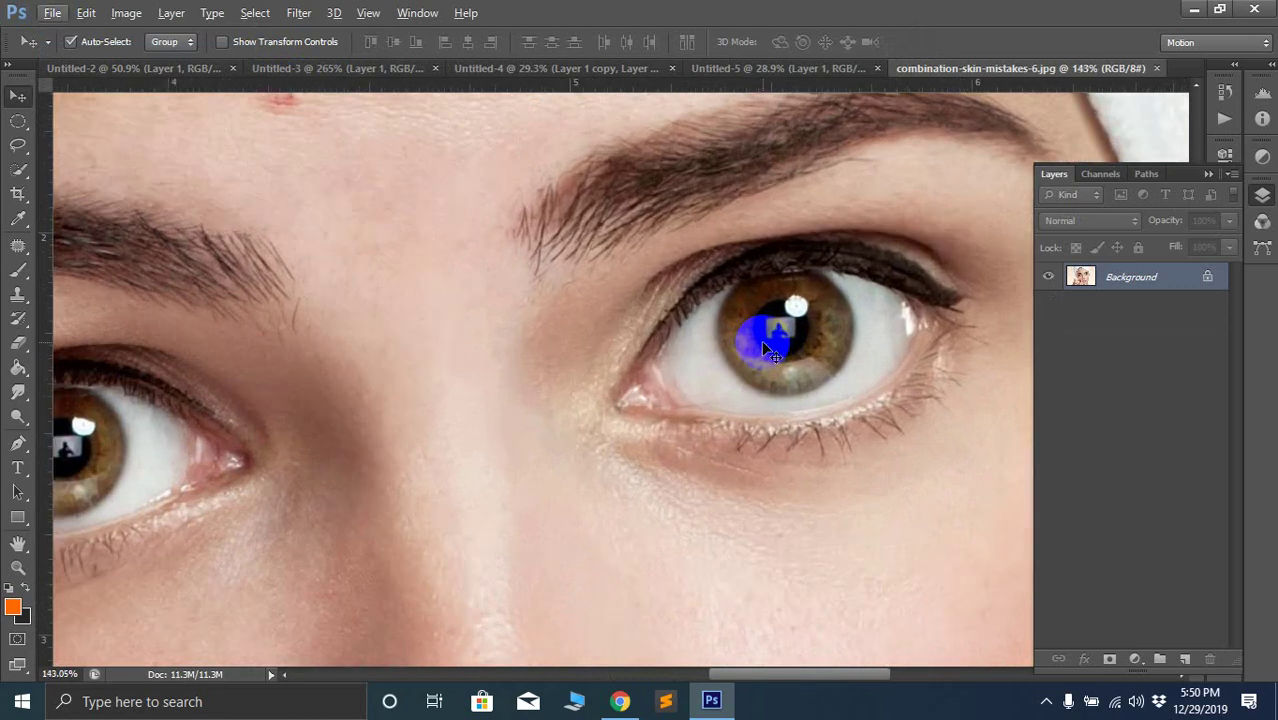
left_click(18, 121)
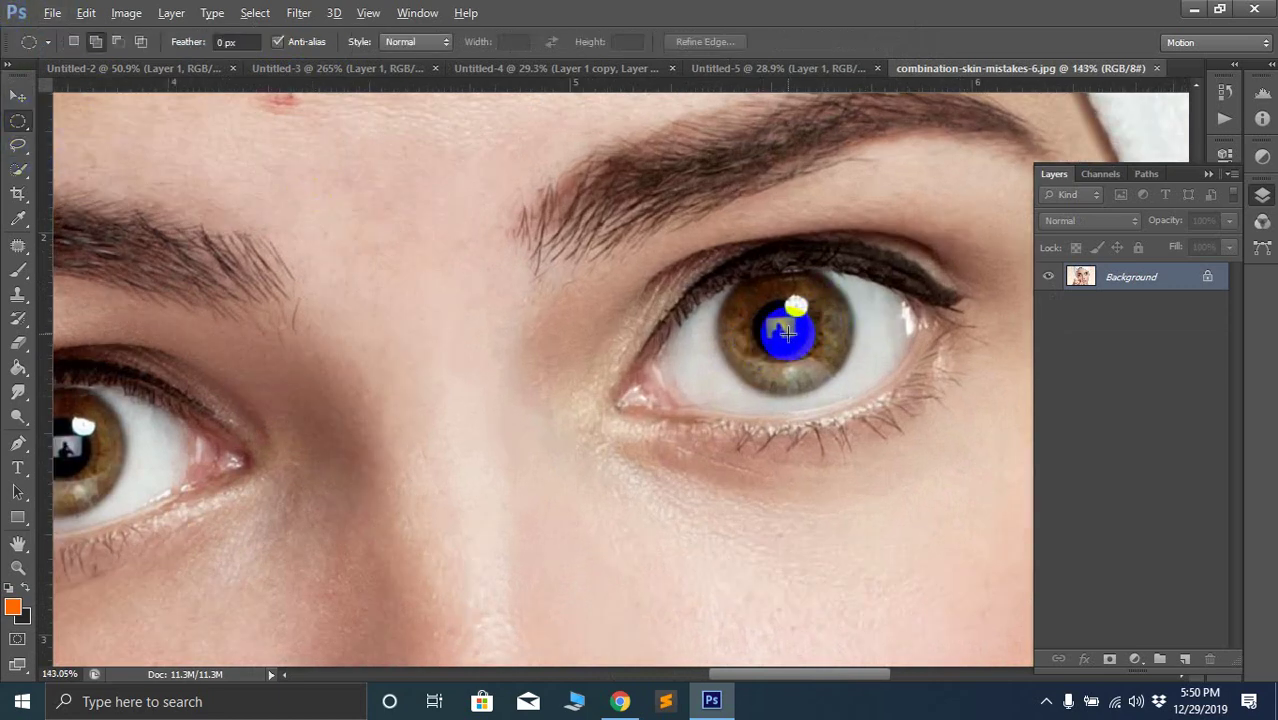
left_click_drag(787, 333, 845, 404)
key("Right")
key("Right")
key("Right")
key("Right")
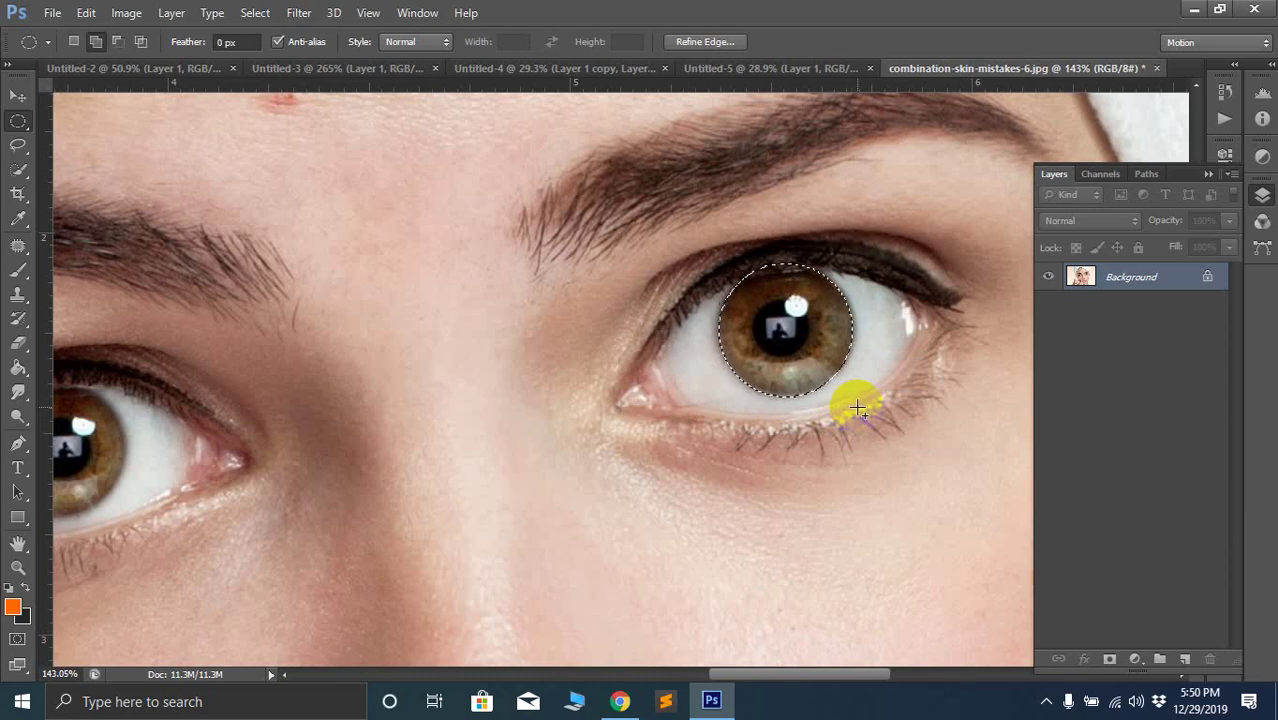
Add a new layer and fill the iris selection with the orange foreground color
scroll(858, 407, "down", 1)
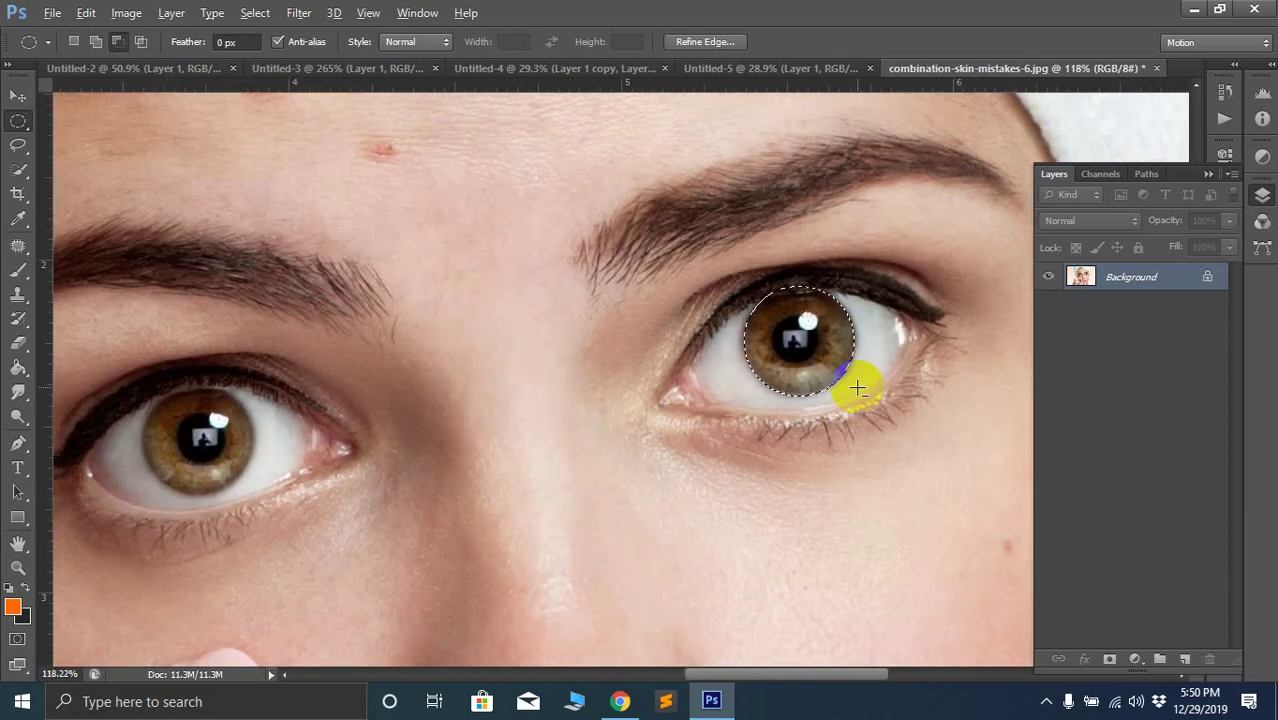
left_click(1185, 659)
scroll(727, 379, "down", 3)
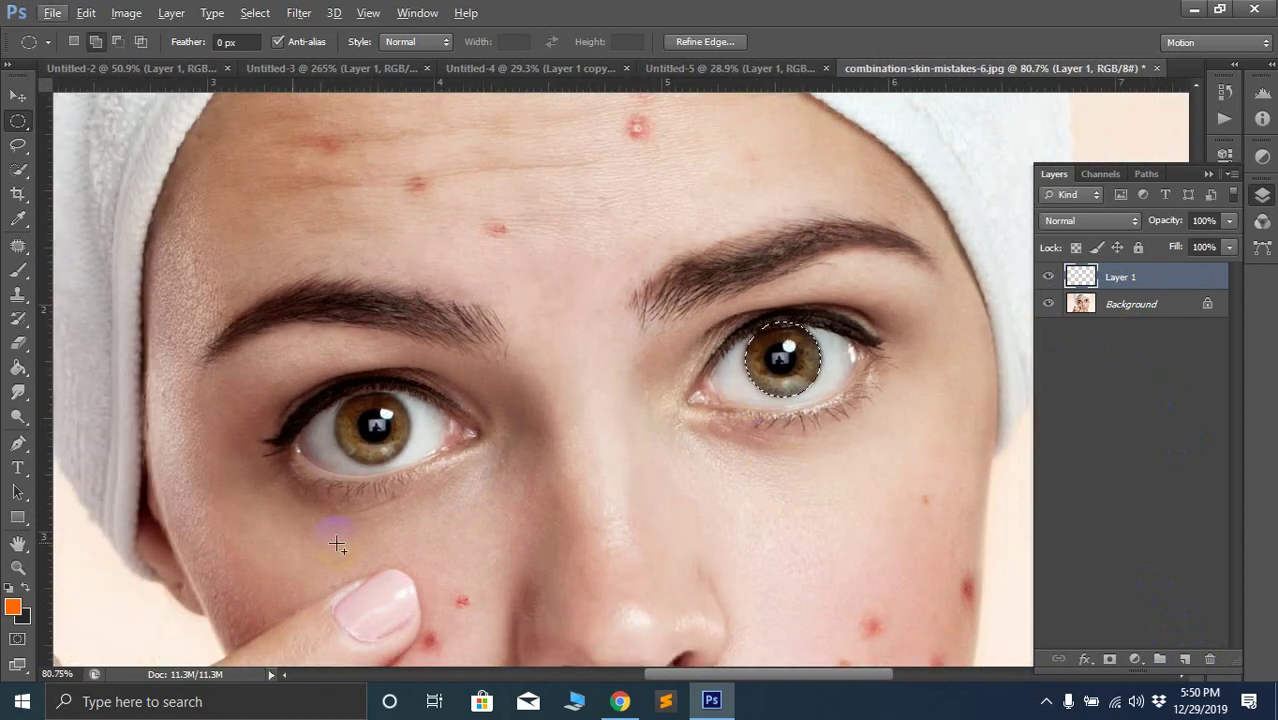
left_click(14, 610)
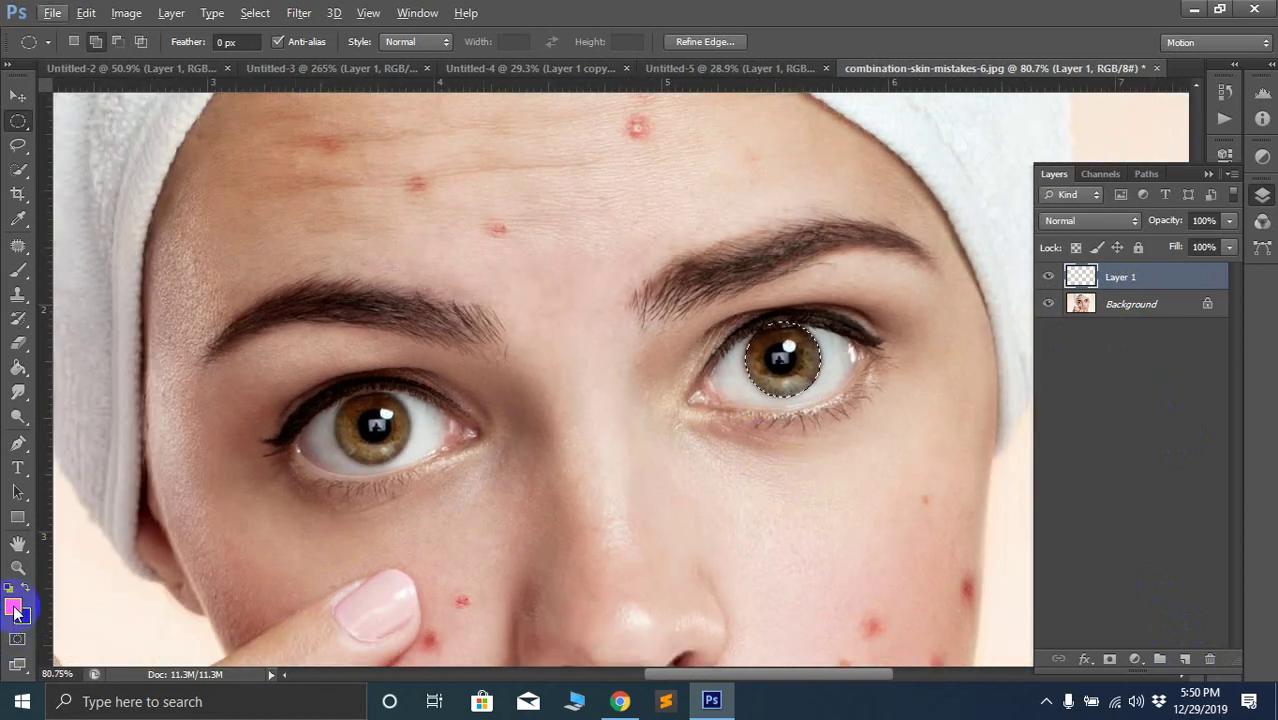
key("alt+BackSpace")
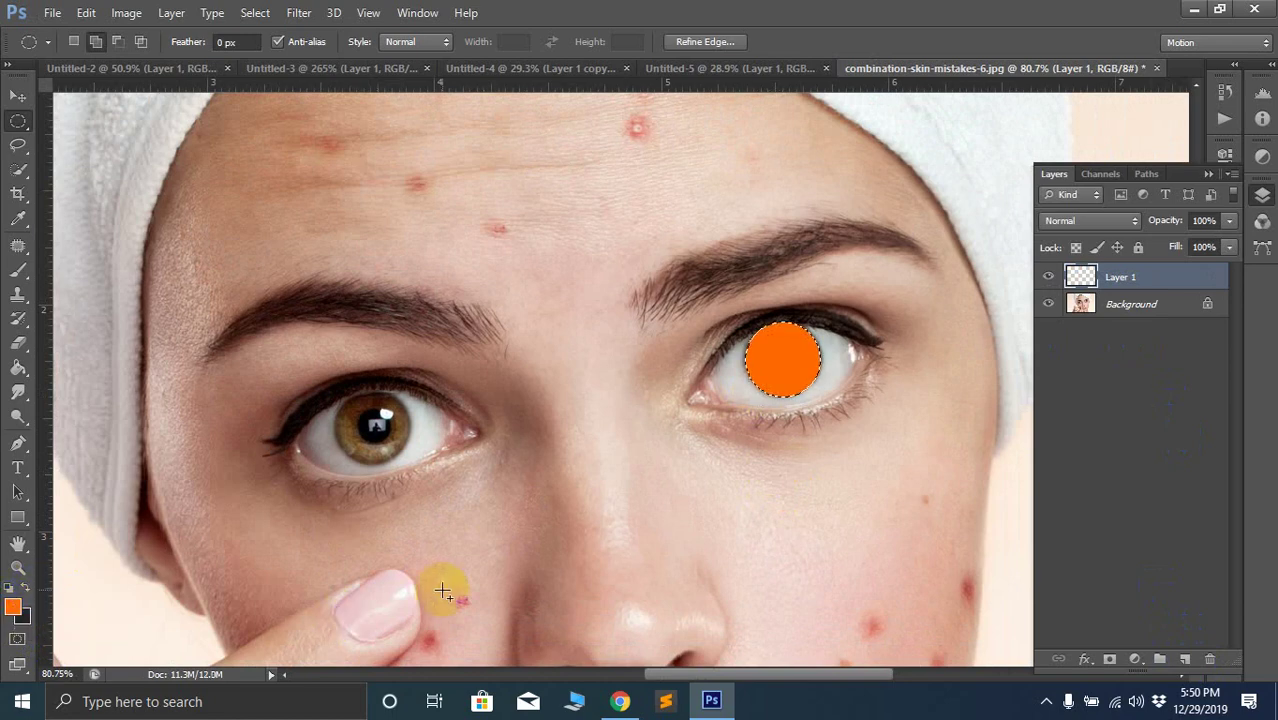
Copy the orange circle onto the iris of the other eye, deselect it, and undo any stray move of the circles
left_click(18, 95)
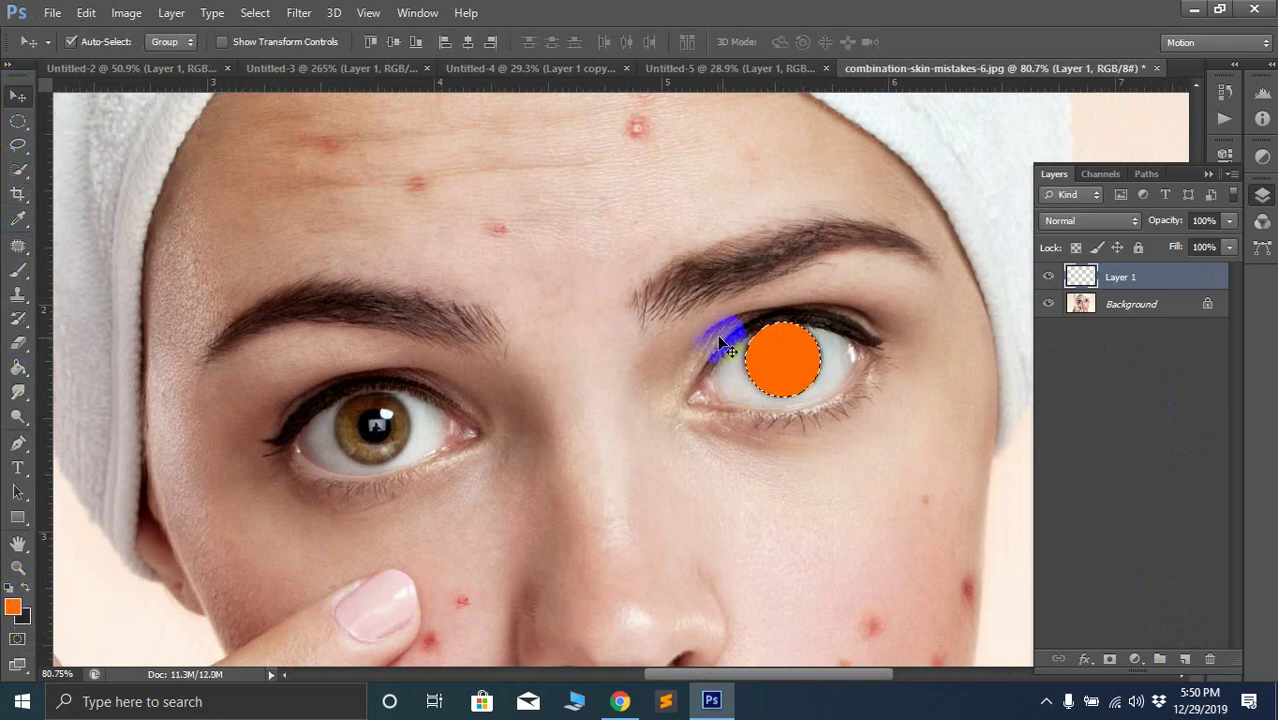
left_click_drag(780, 368, 421, 433)
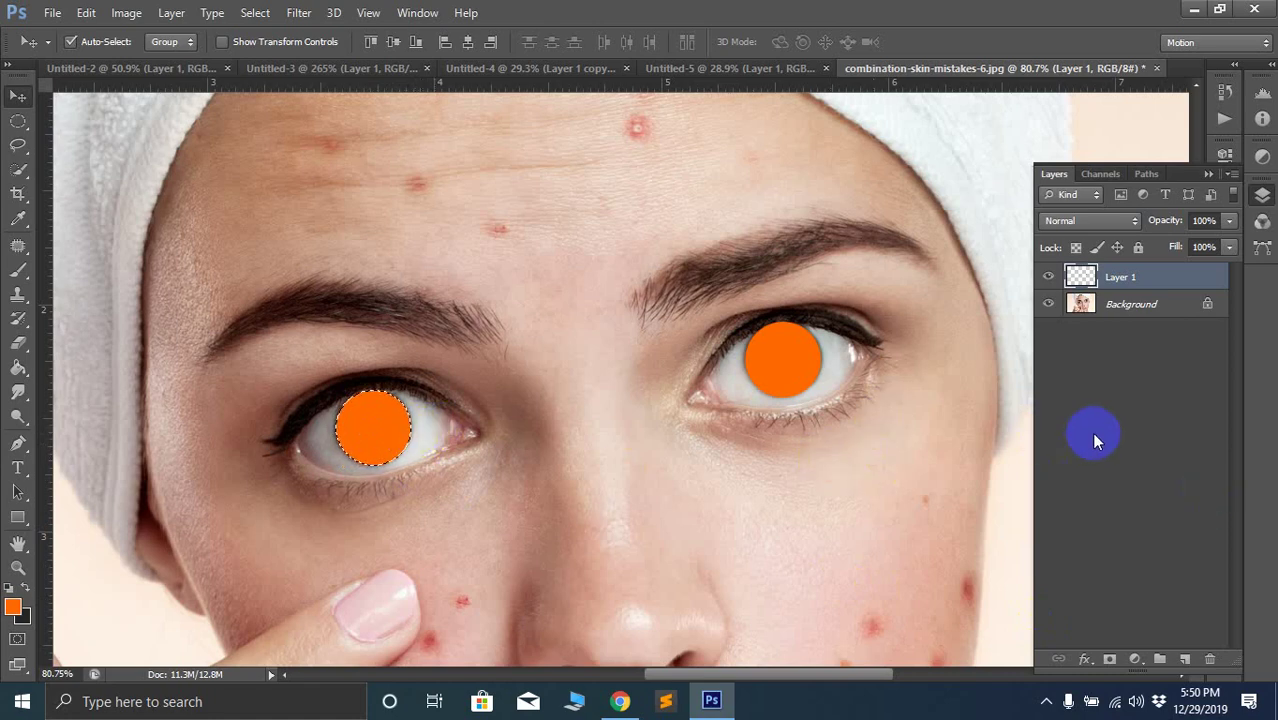
key("ctrl+d")
left_click_drag(752, 372, 783, 460)
key("ctrl+z")
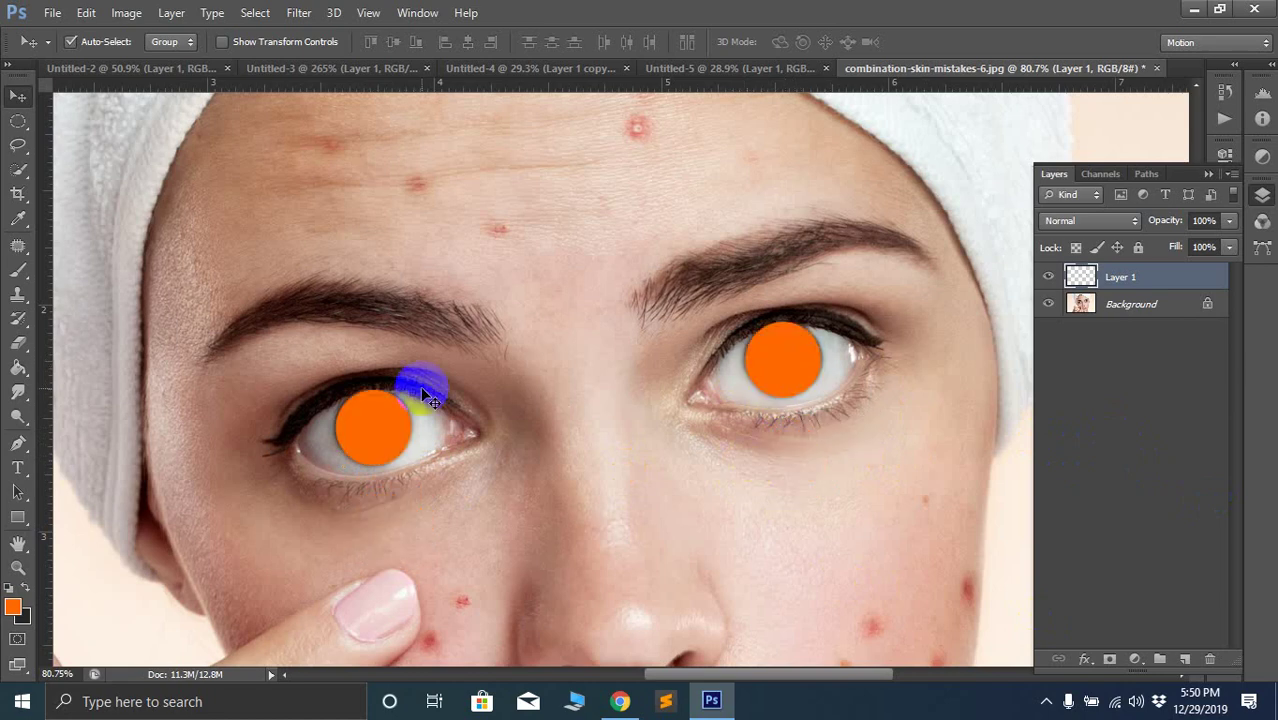
left_click(765, 371)
left_click(783, 378)
left_click(760, 368)
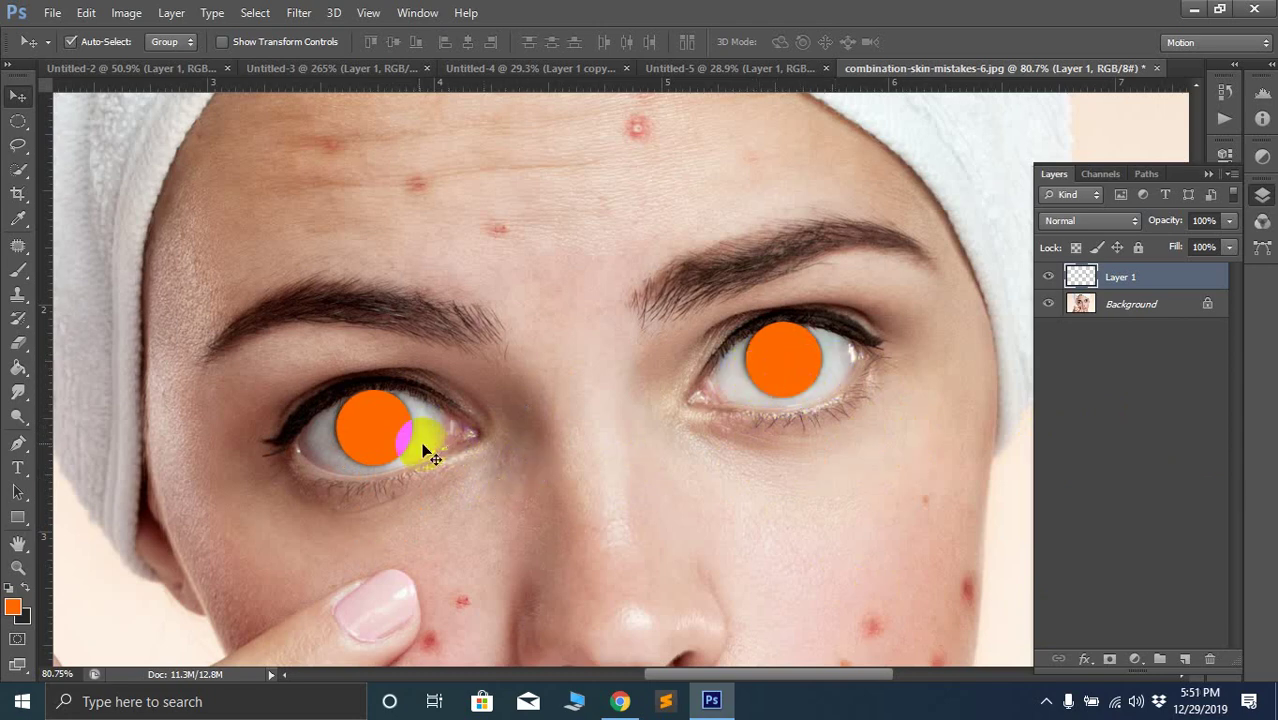
Try the Lighter Color, Luminosity and Color blend modes on the layer holding the orange circles
left_click(1165, 284)
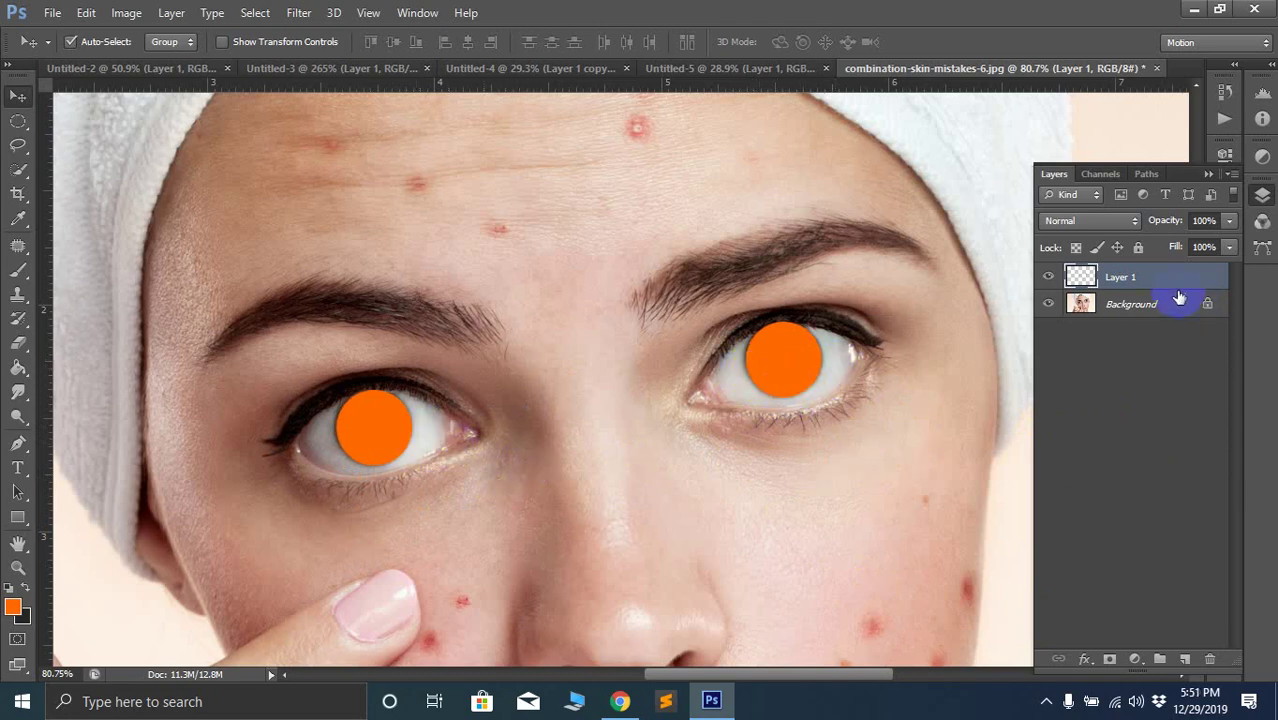
left_click(1087, 222)
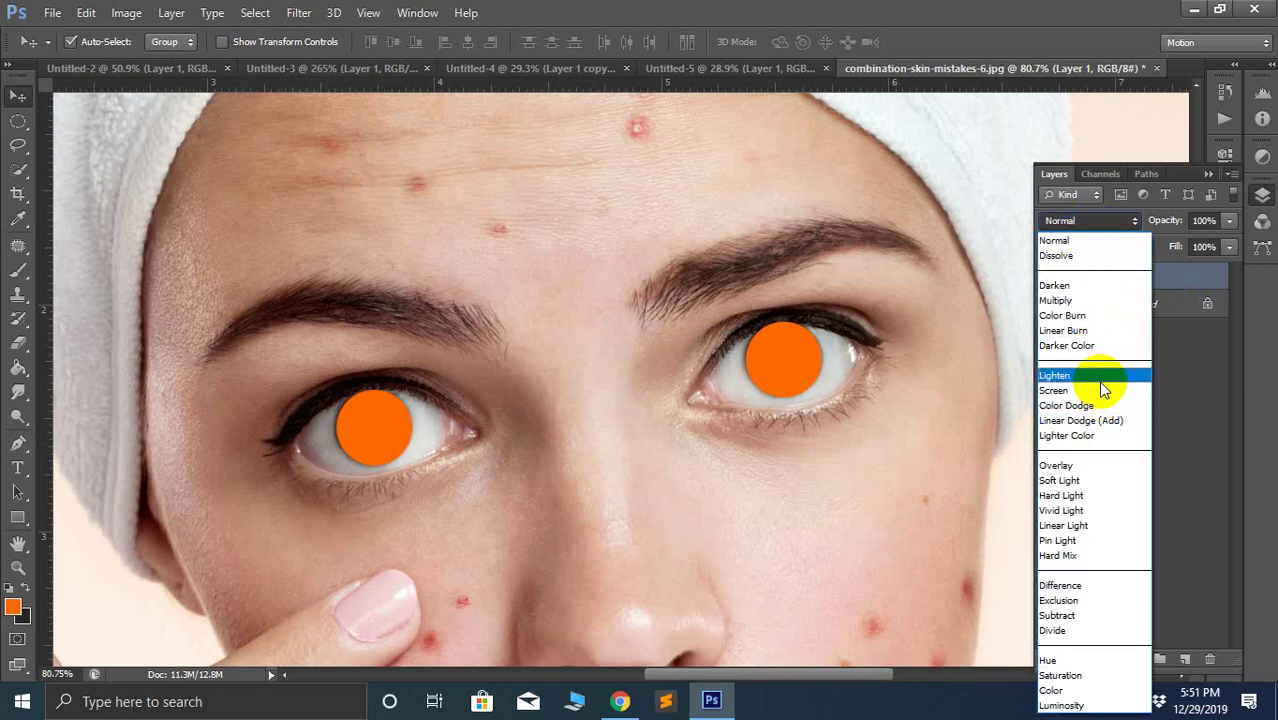
left_click(1098, 473)
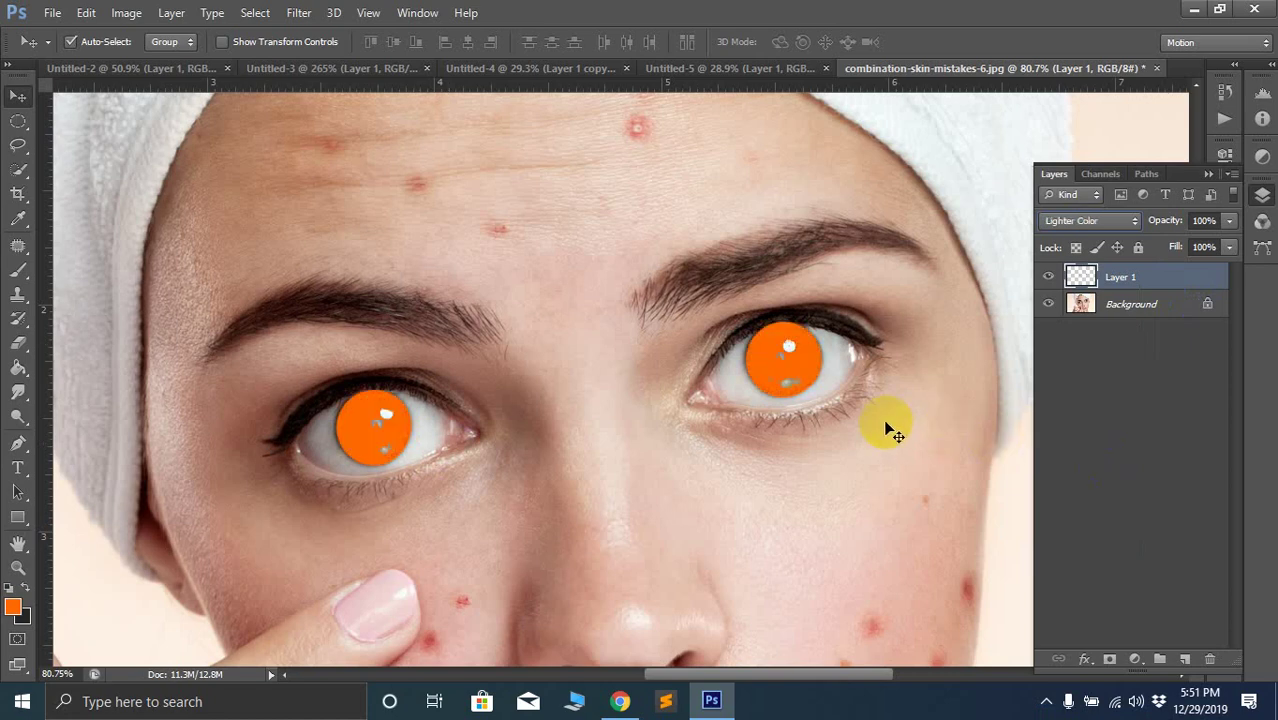
key("shift+alt+y")
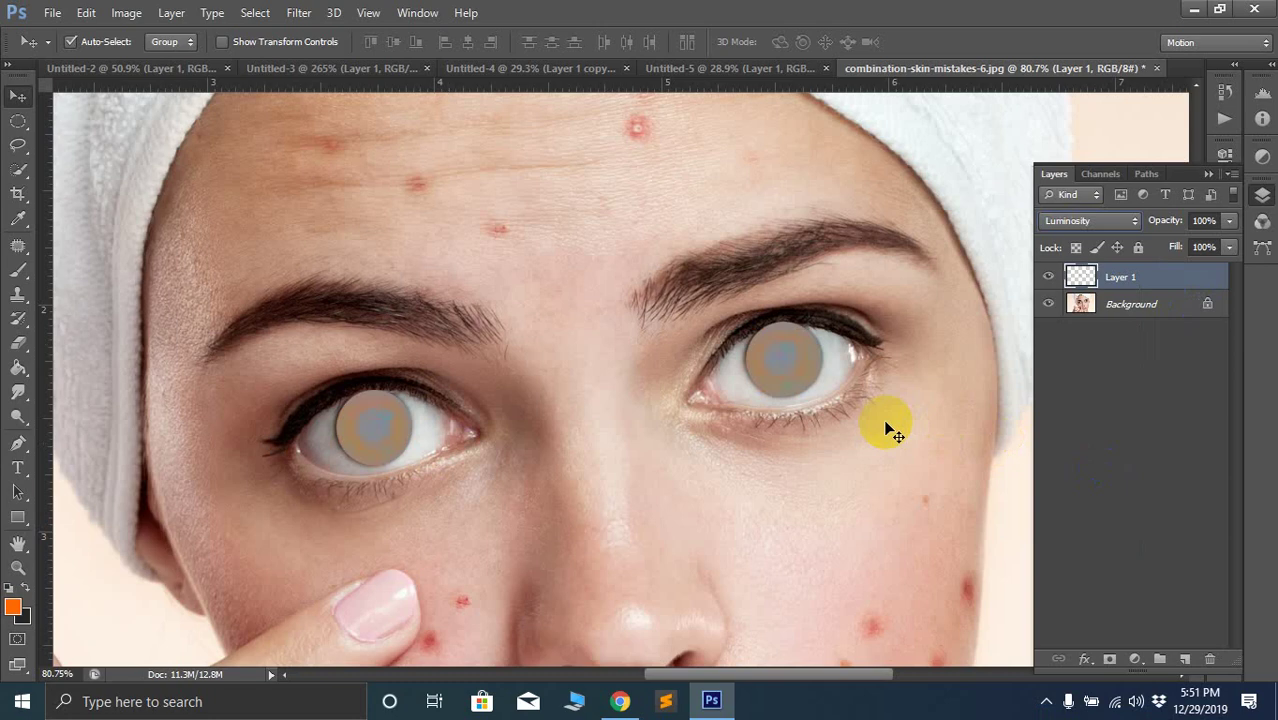
key("shift+alt+c")
Set the blend mode of the orange circles' layer to Overlay and keep that layer selected
left_click(1072, 221)
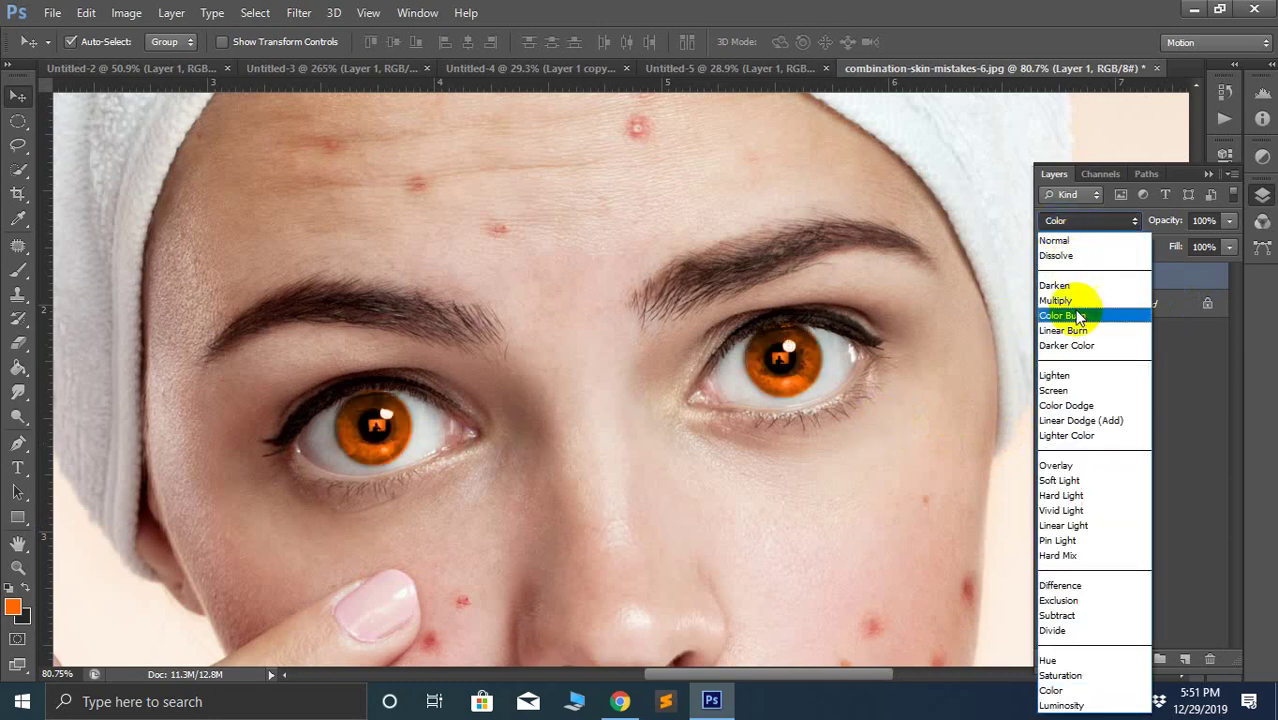
left_click(1064, 465)
left_click(958, 458)
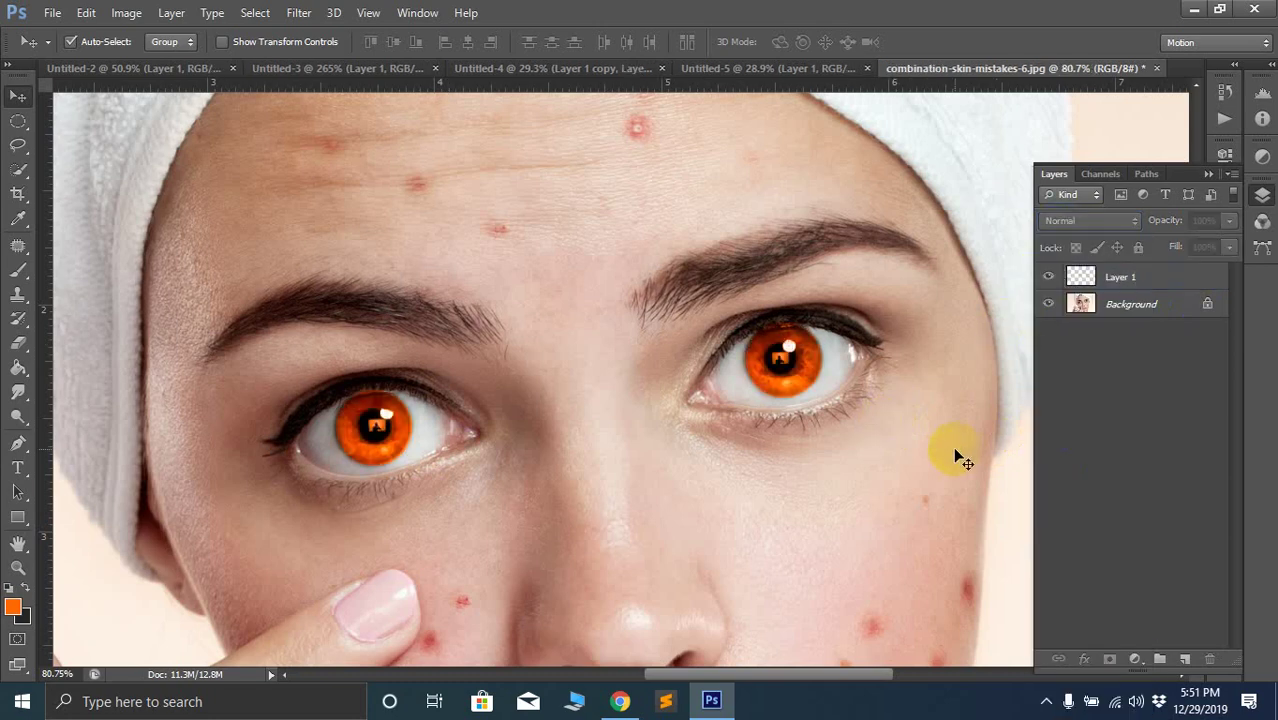
left_click(784, 355)
left_click(815, 302)
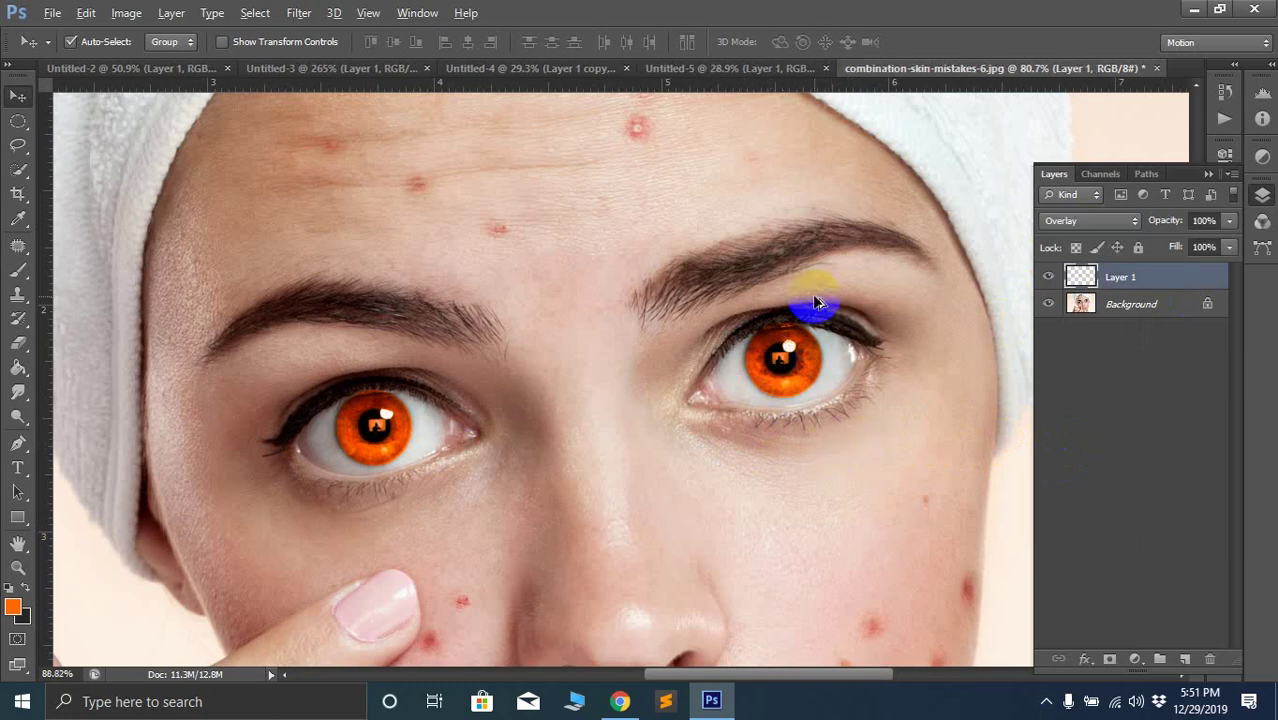
Erase the orange that spills over the upper eyelid and lashes of both eyes with the Eraser tool
scroll(815, 302, "up", 3)
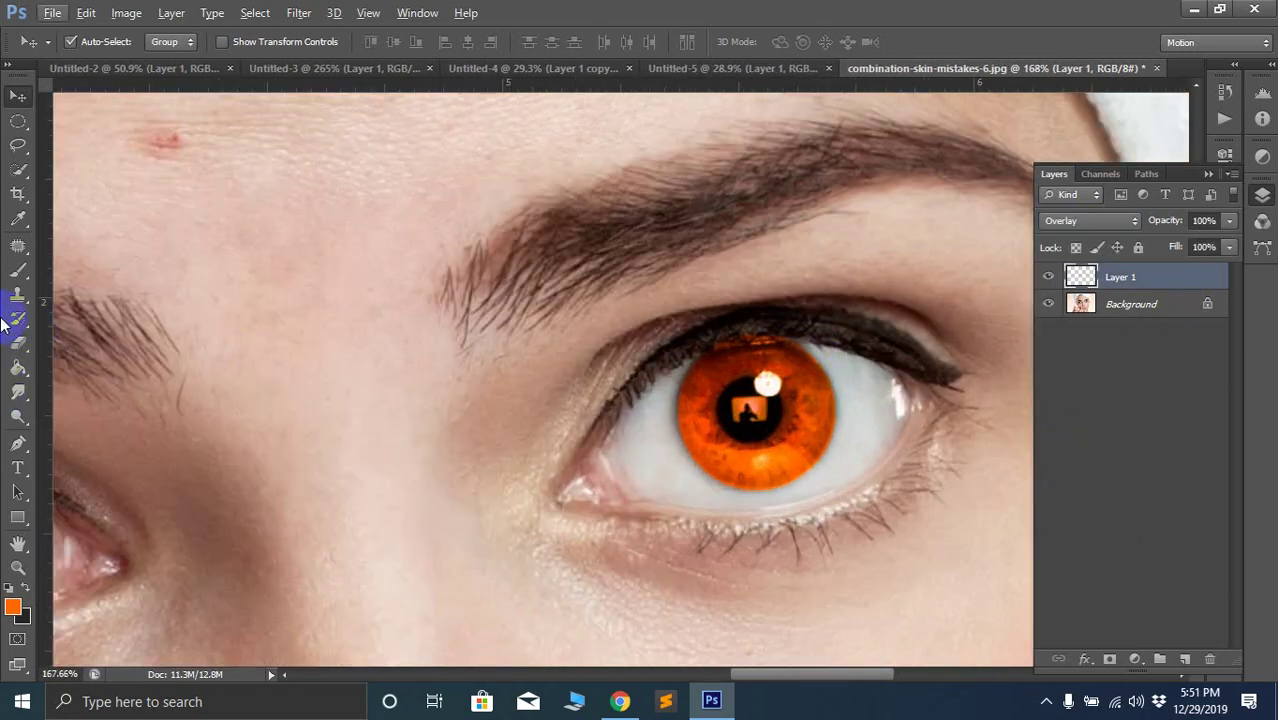
left_click(18, 343)
mouse_move(807, 321)
left_mouse_down()
mouse_move(690, 316)
mouse_move(770, 311)
mouse_move(785, 313)
mouse_move(662, 328)
mouse_move(803, 321)
mouse_move(773, 297)
mouse_move(688, 328)
mouse_move(600, 315)
left_mouse_up()
left_click_drag(417, 371, 864, 293)
mouse_move(391, 340)
left_mouse_down()
mouse_move(417, 356)
mouse_move(319, 359)
mouse_move(442, 353)
mouse_move(327, 355)
mouse_move(382, 366)
left_mouse_up()
scroll(370, 365, "down", 1)
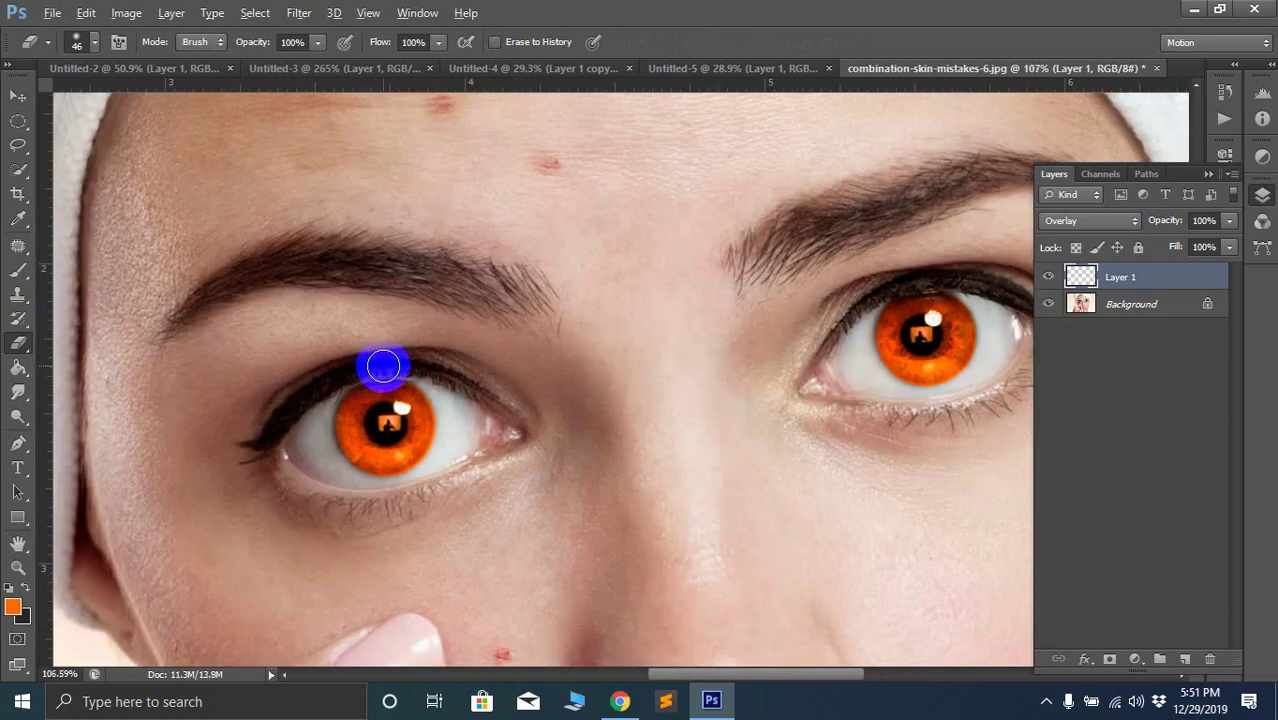
Apply a Hue/Saturation adjustment to the iris color layer with hue +20, saturation +15 and lightness +57
scroll(385, 368, "down", 1)
scroll(821, 484, "down", 1)
scroll(707, 391, "down", 3)
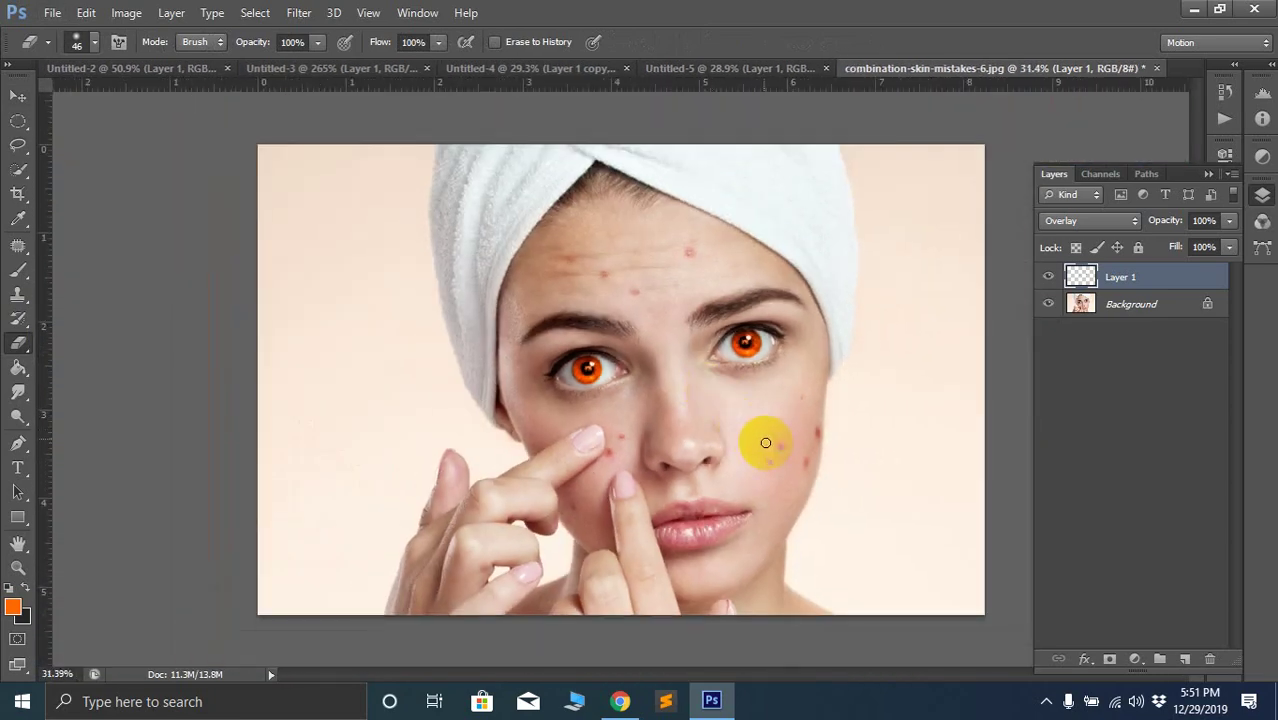
scroll(762, 437, "up", 1)
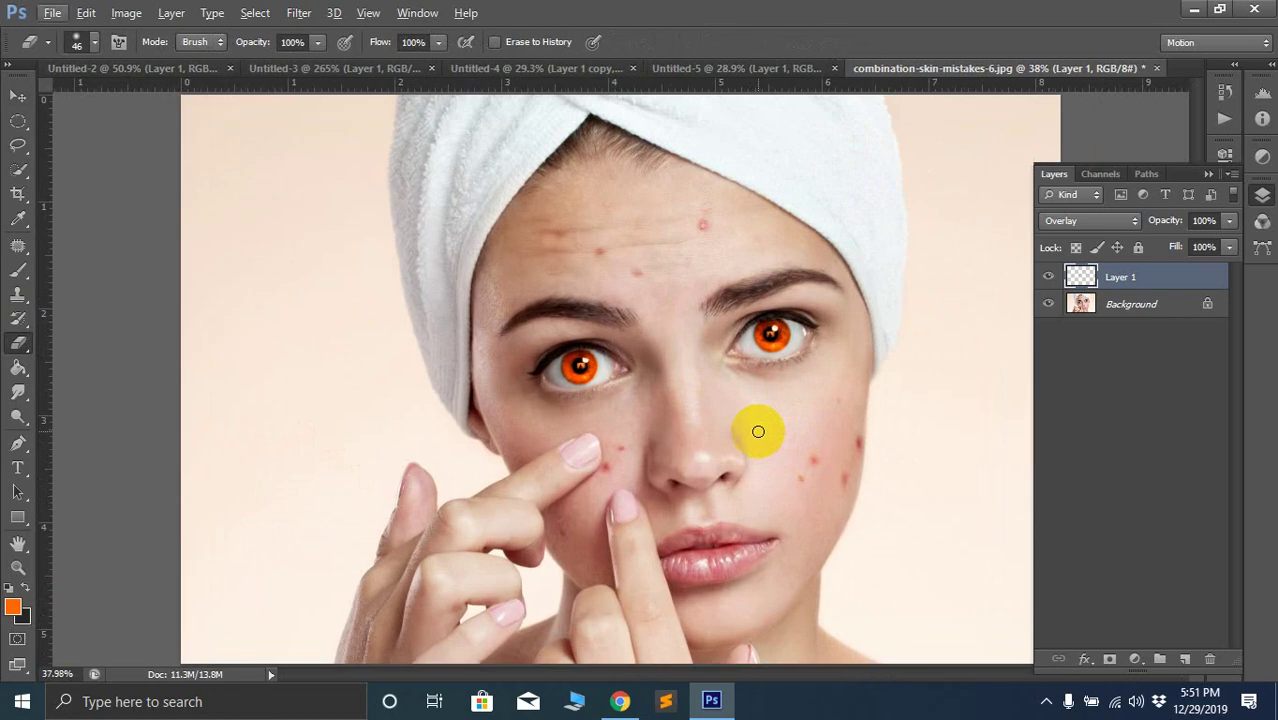
left_click(126, 13)
mouse_move(171, 13)
mouse_move(126, 13)
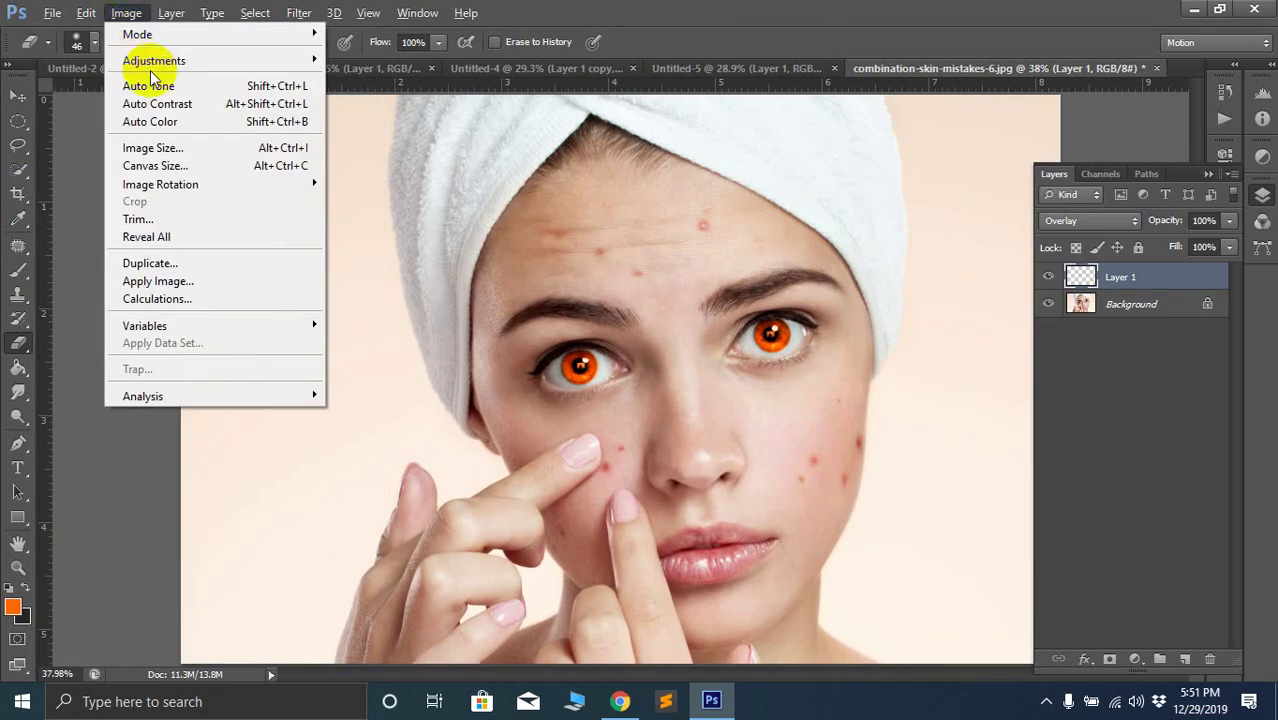
mouse_move(171, 60)
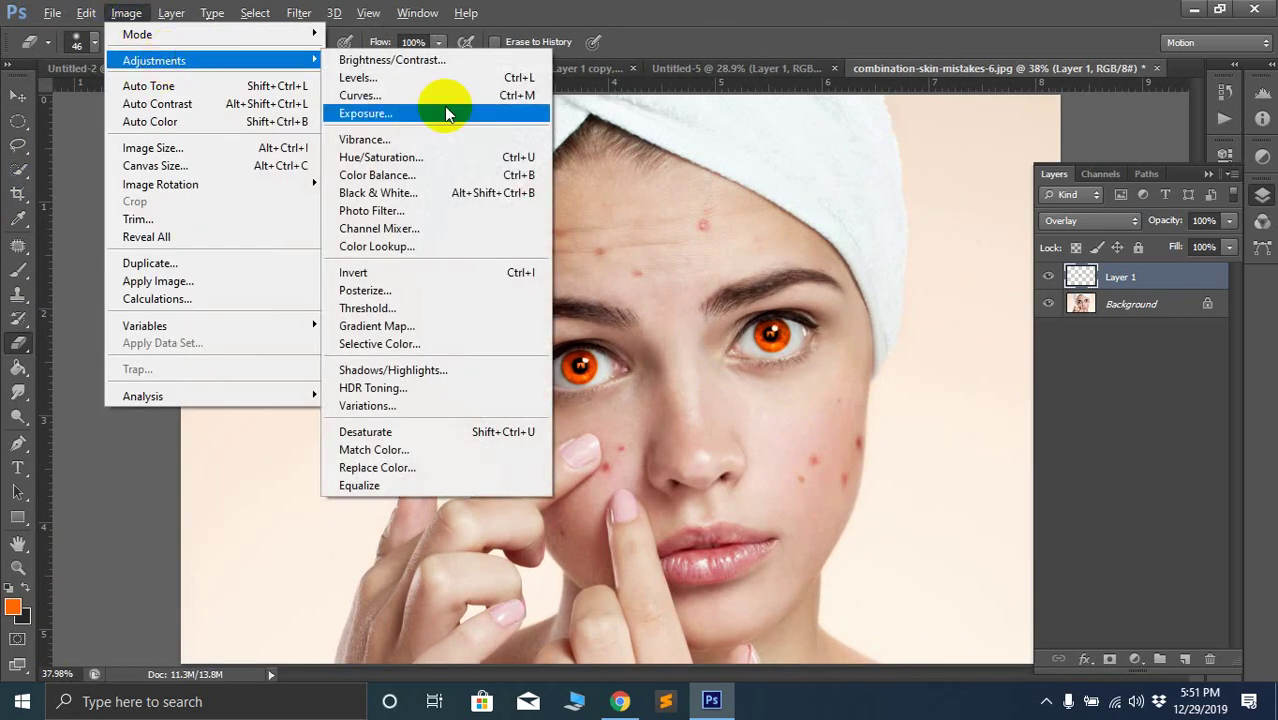
left_click(371, 160)
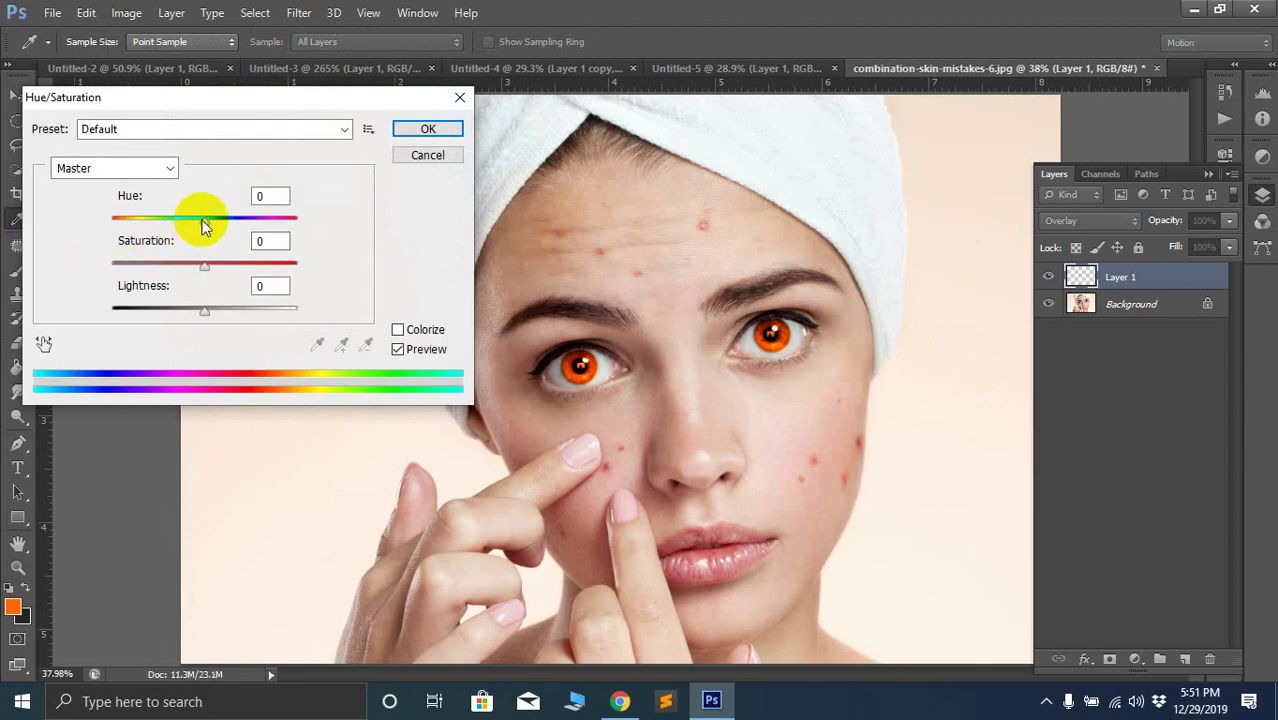
left_click_drag(203, 226, 223, 243)
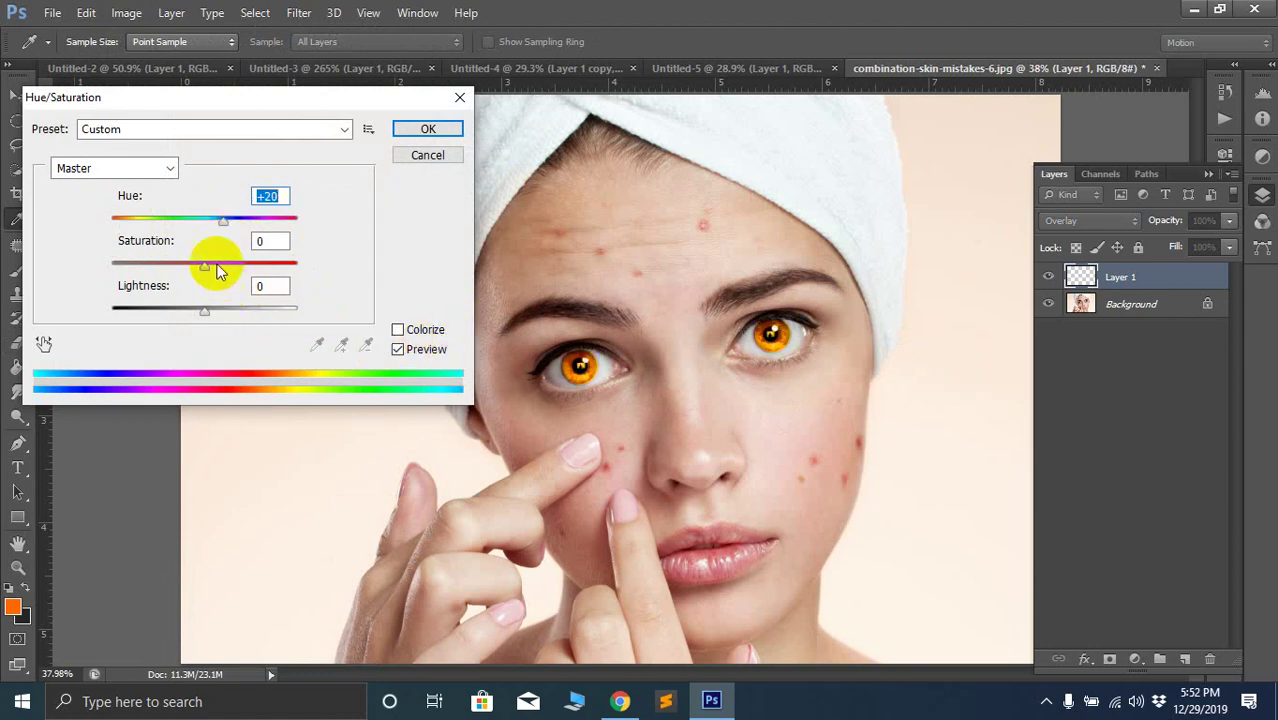
left_click_drag(231, 268, 258, 308)
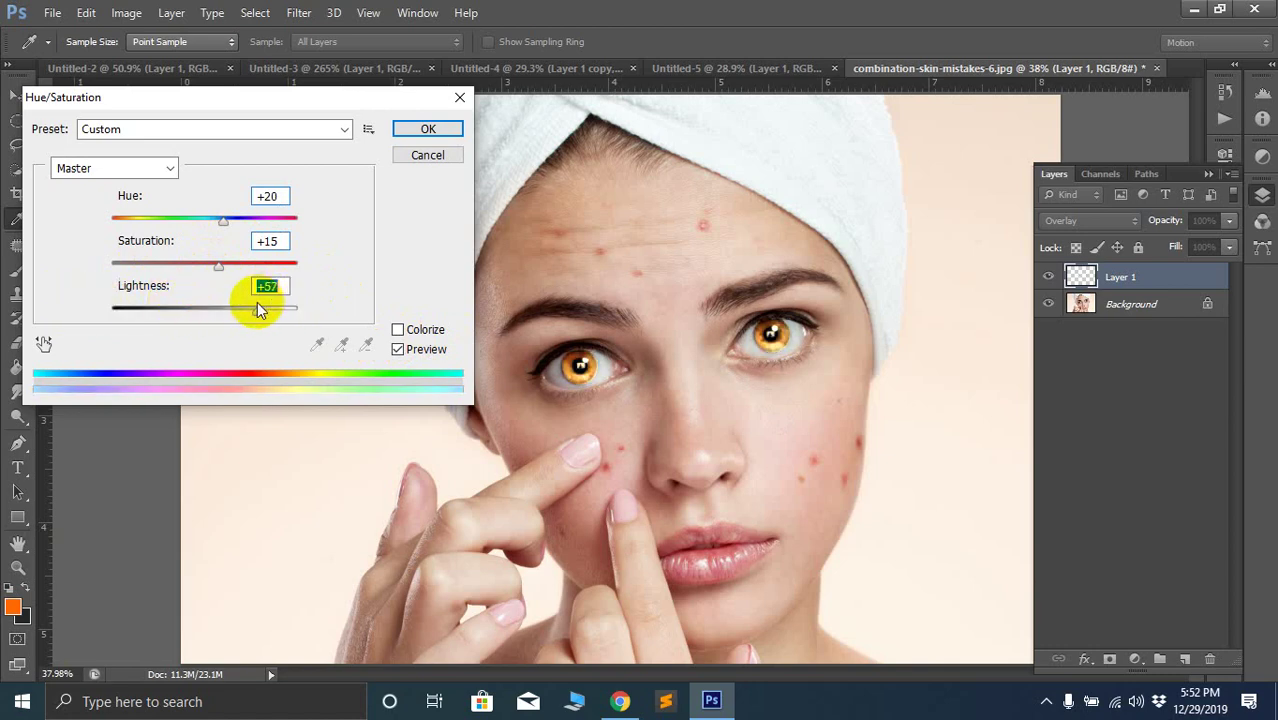
left_click(447, 137)
Clean up the edges of the iris color on both eyes with the Eraser tool
key("e")
scroll(740, 310, "up", 5)
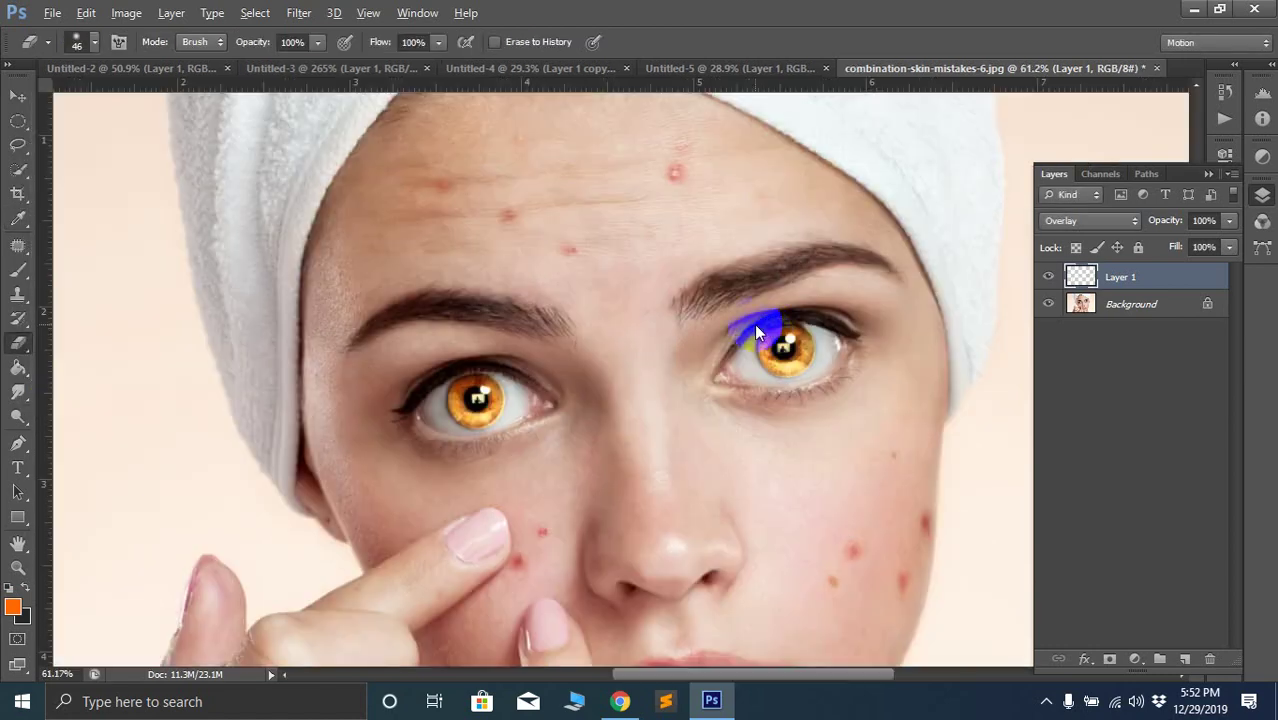
scroll(866, 412, "up", 3)
mouse_move(827, 391)
left_mouse_down()
mouse_move(845, 358)
mouse_move(784, 374)
mouse_move(822, 348)
left_mouse_up()
scroll(822, 348, "down", 4)
scroll(820, 360, "down", 5)
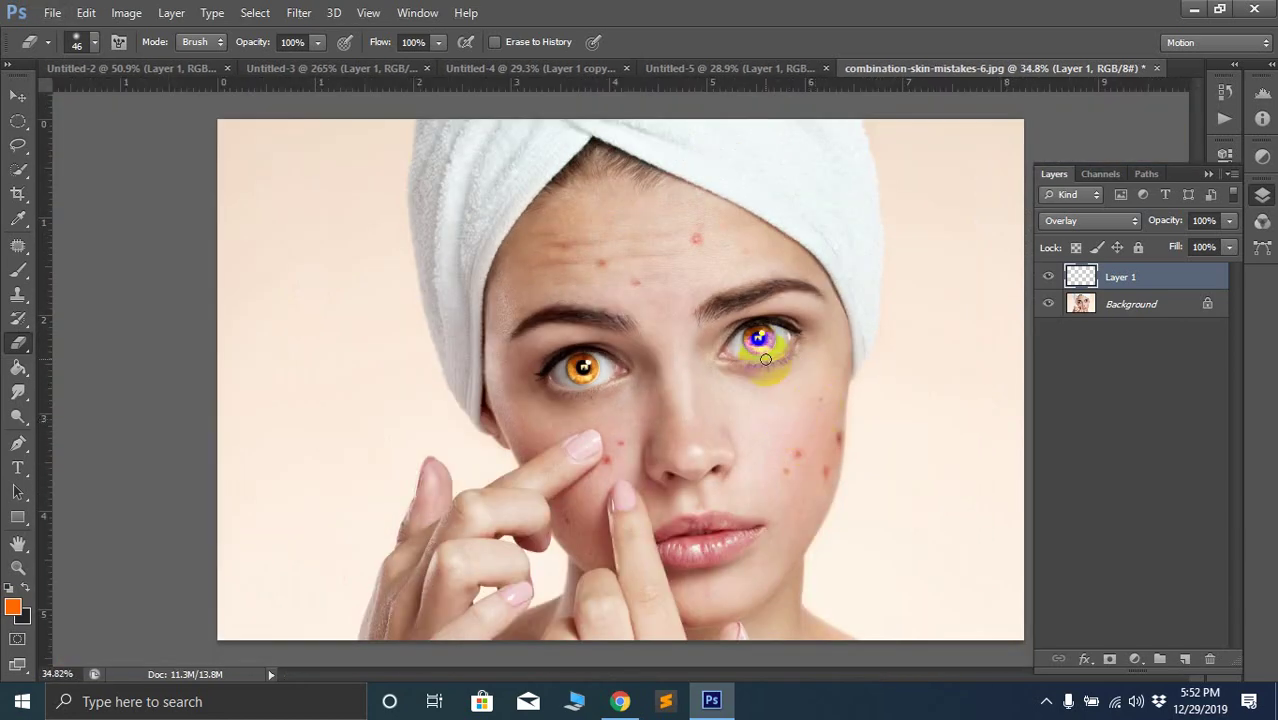
mouse_move(757, 357)
left_mouse_down()
mouse_move(770, 443)
mouse_move(750, 340)
mouse_move(284, 411)
left_mouse_up()
scroll(744, 338, "up", 5)
scroll(588, 481, "down", 2)
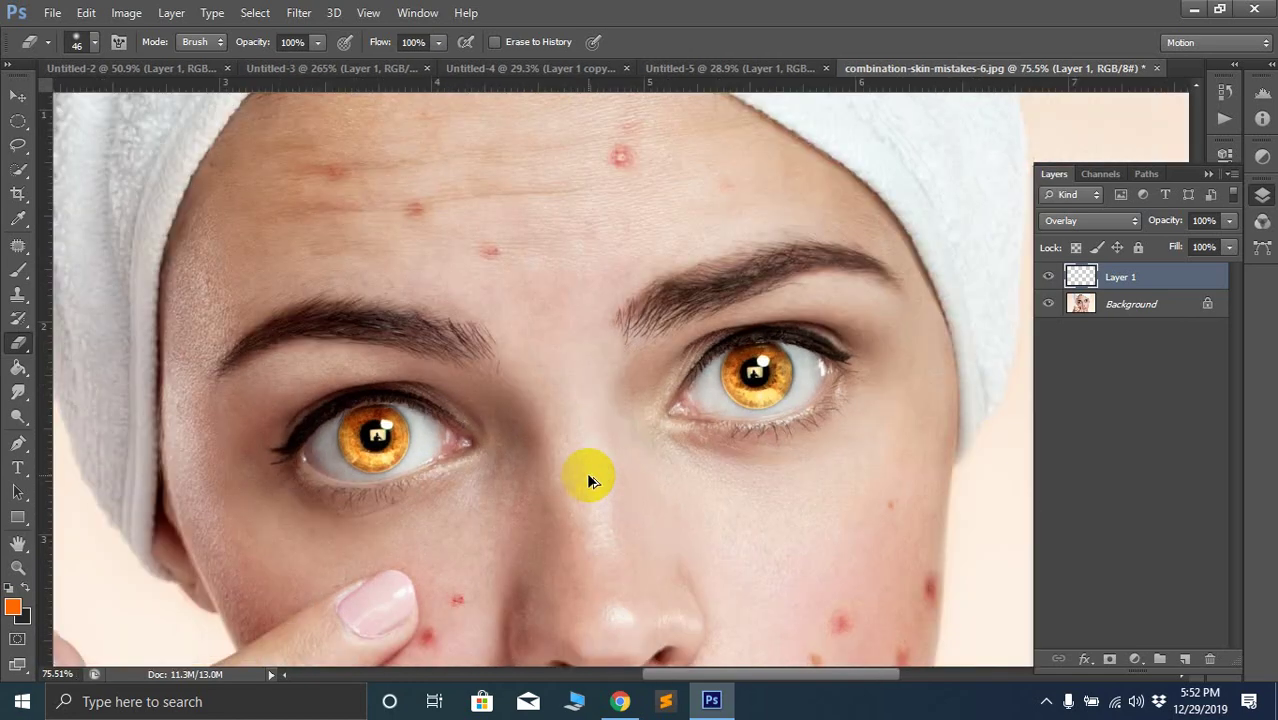
scroll(588, 481, "down", 2)
Switch to the Untitled-5 portrait and add a new empty layer above it for working on the lips
left_click(778, 66)
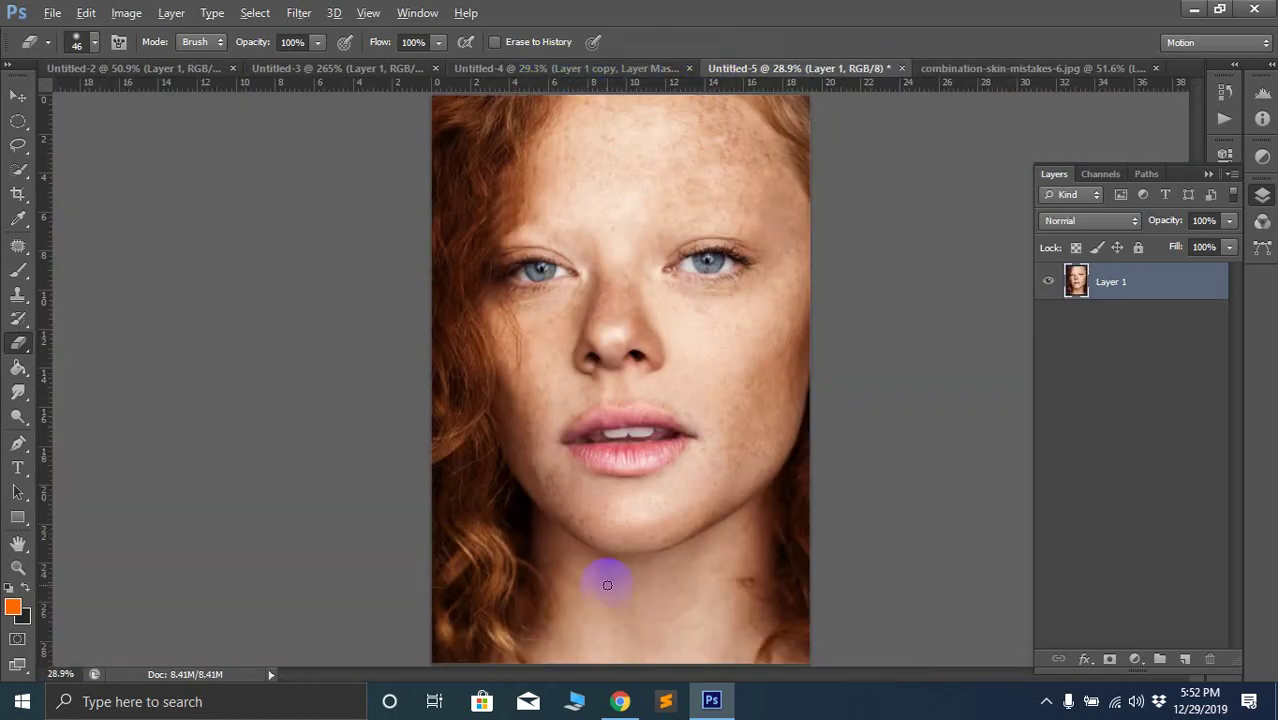
scroll(620, 570, "up", 5)
scroll(647, 323, "up", 1)
scroll(647, 323, "up", 2)
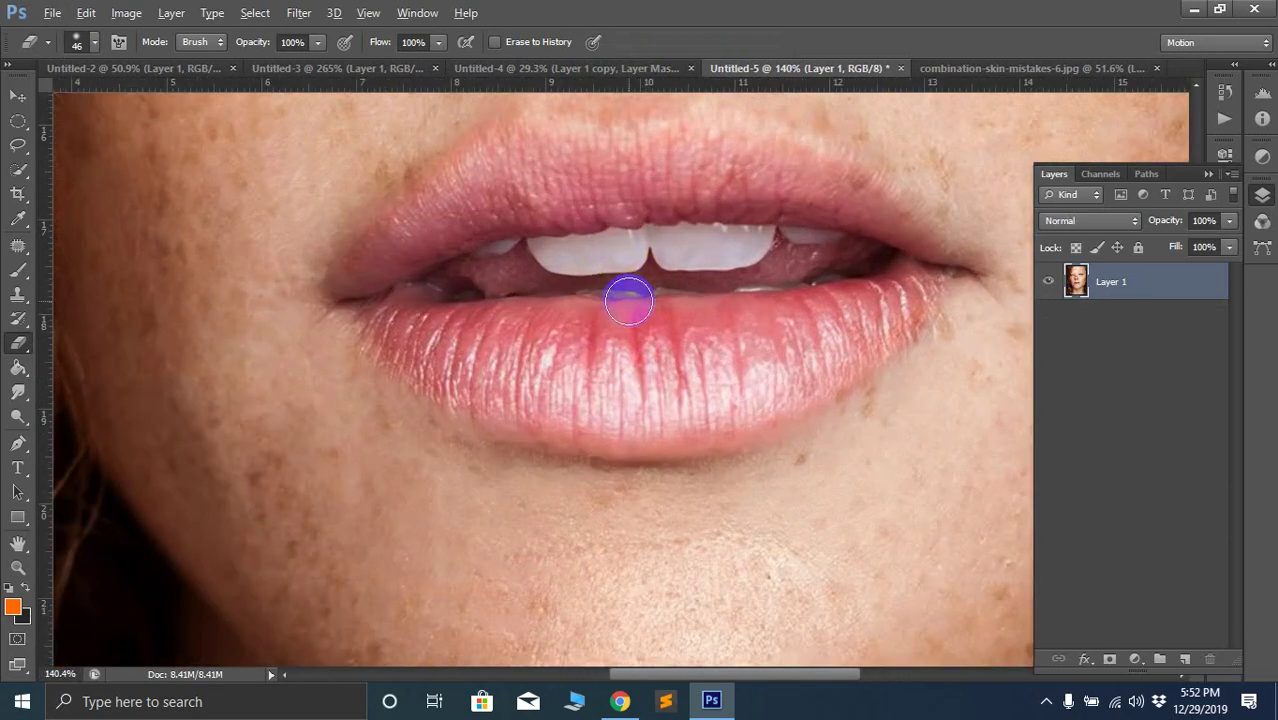
scroll(640, 330, "up", 3)
left_click_drag(650, 350, 628, 363)
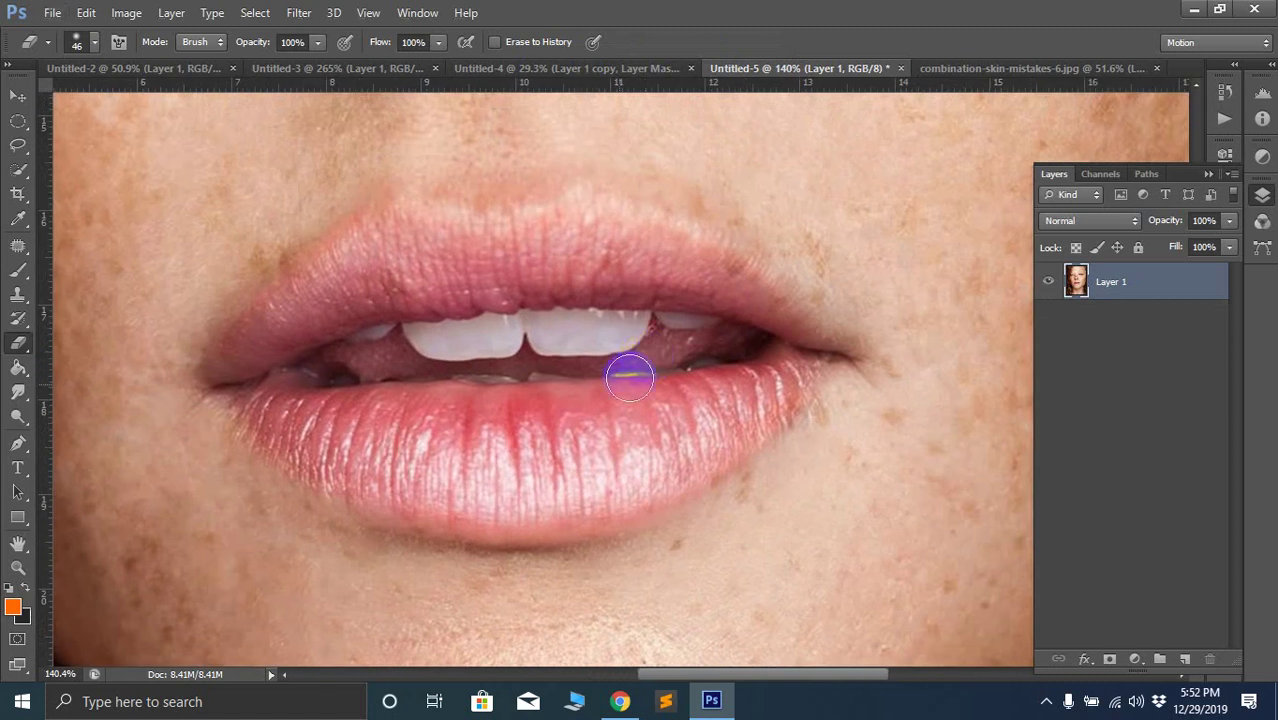
left_click(1184, 659)
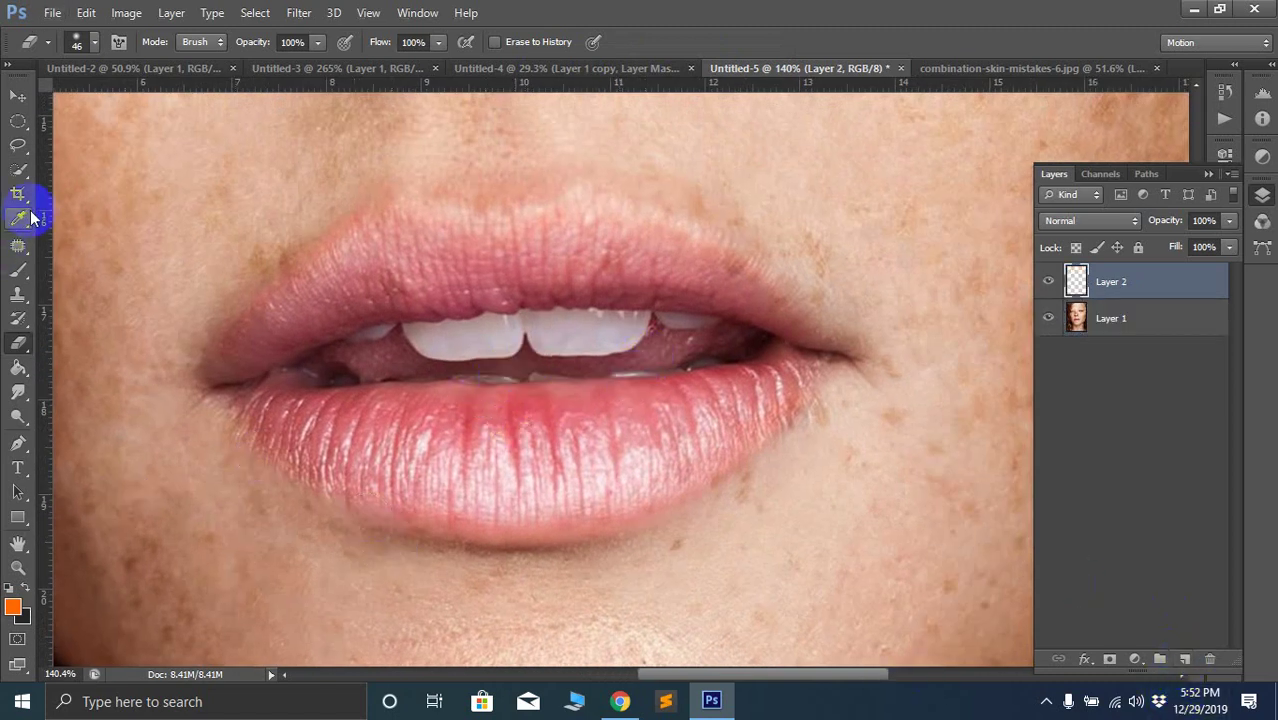
Trace the outer edge of the lower lip with a curved Pen tool path, from one mouth corner almost to the other
left_click(19, 444)
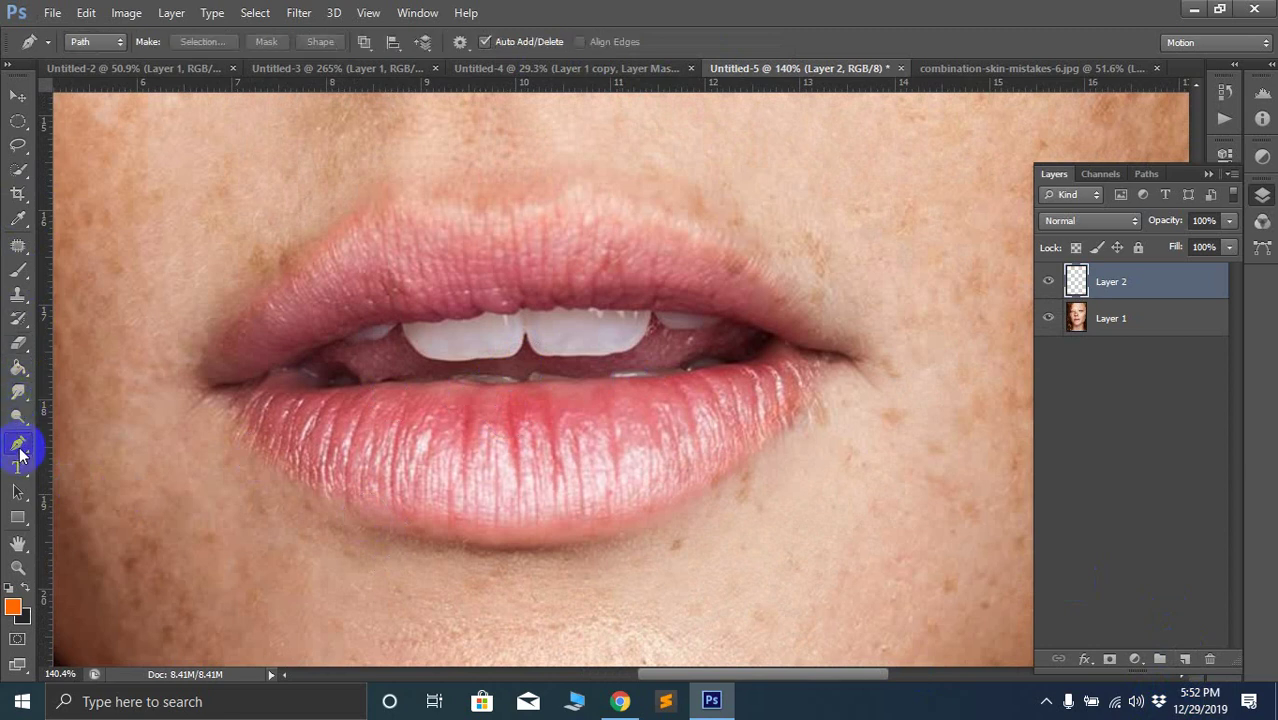
left_click(204, 392)
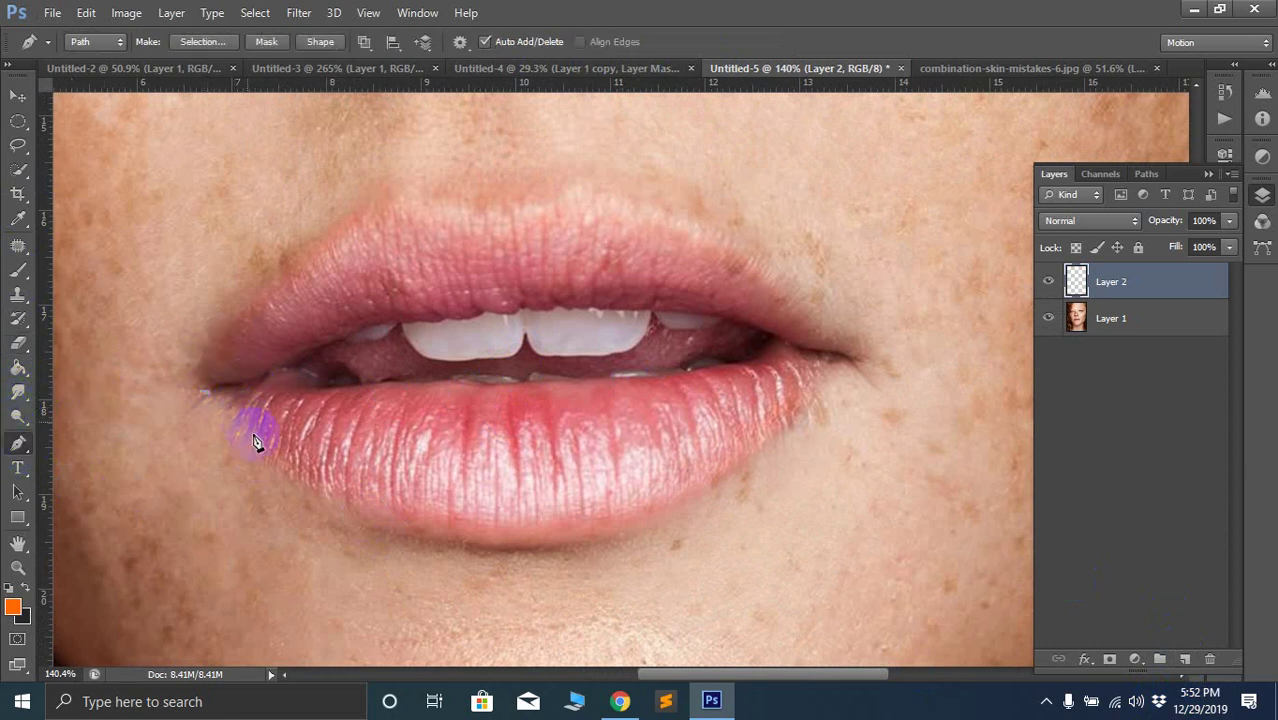
left_click_drag(247, 422, 260, 452)
left_click_drag(525, 541, 583, 540)
mouse_move(669, 522)
left_mouse_down()
mouse_move(689, 522)
mouse_move(685, 537)
left_mouse_up()
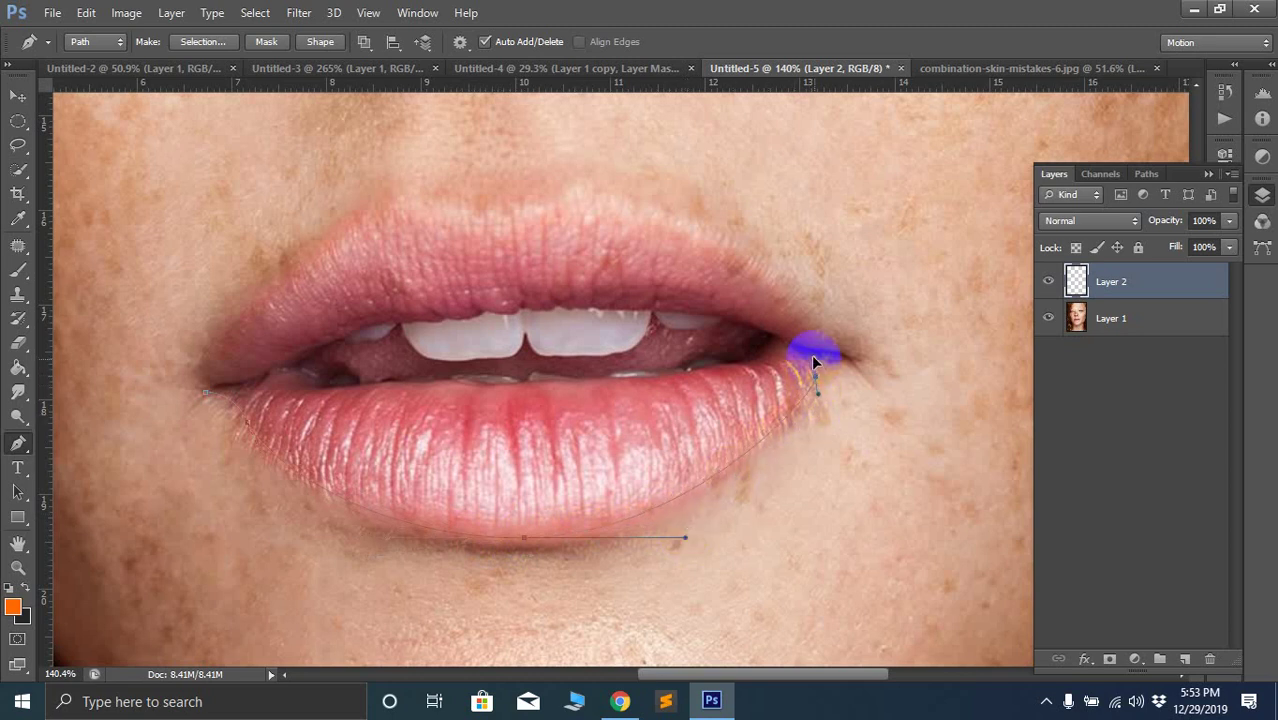
left_click_drag(813, 362, 838, 330)
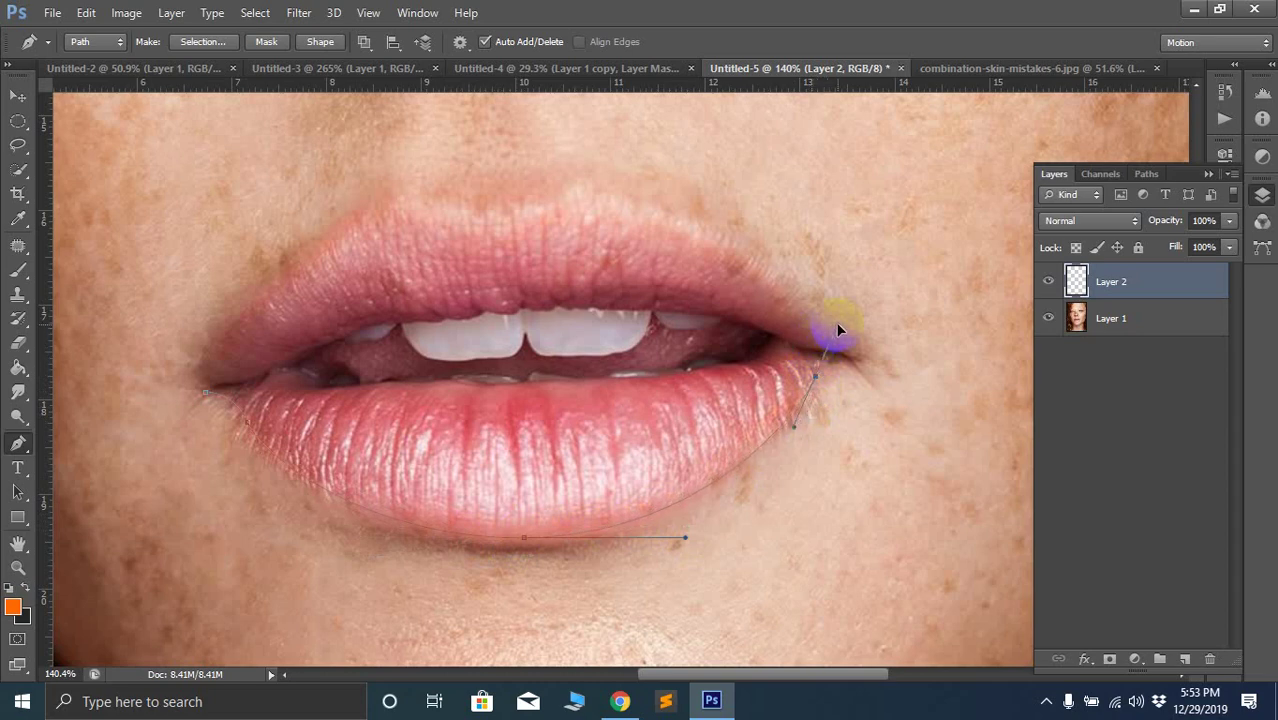
Remove the outgoing handle of the last anchor and extend the path with a curved point at the mouth corner
scroll(838, 340, "up", 5)
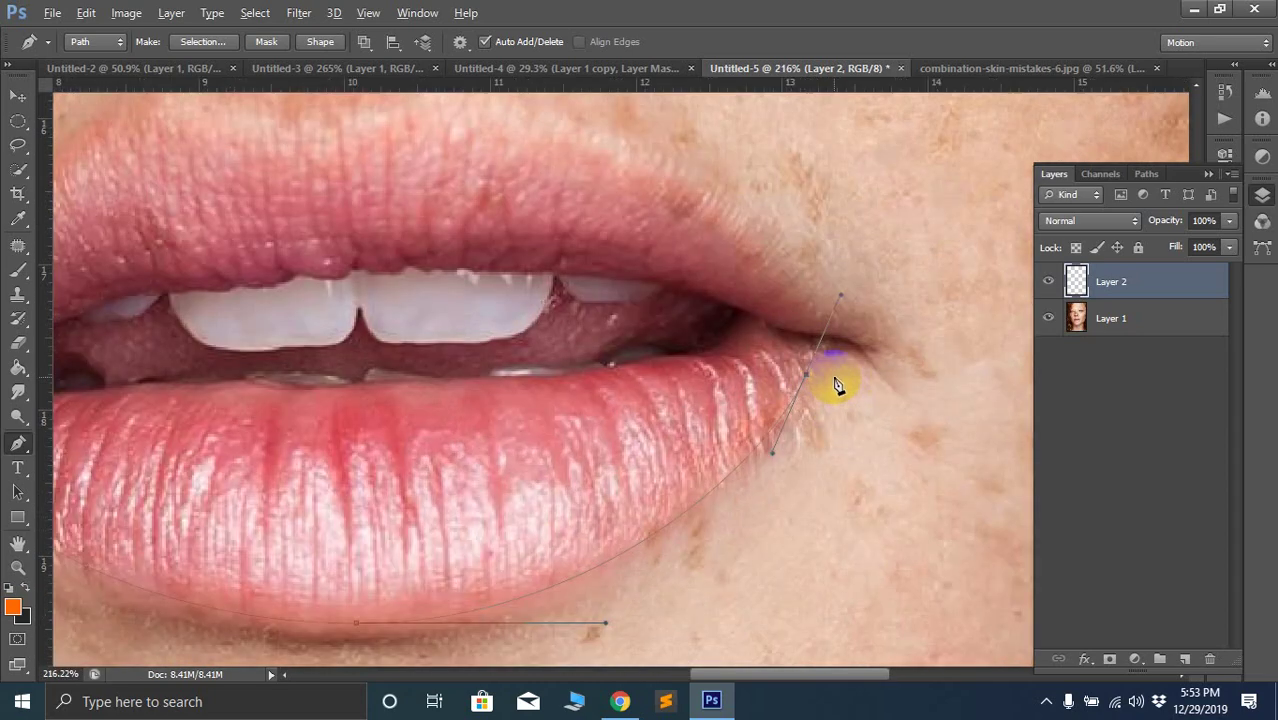
scroll(770, 400, "down", 2)
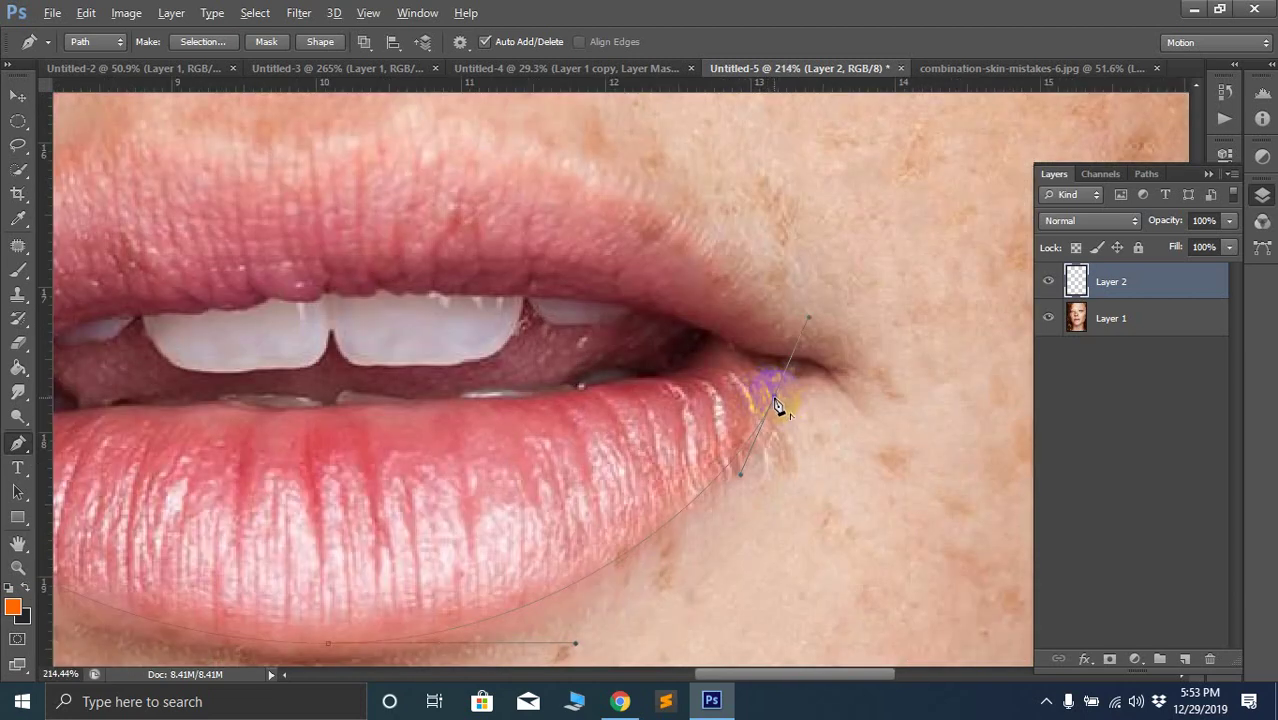
left_click(775, 396, "alt")
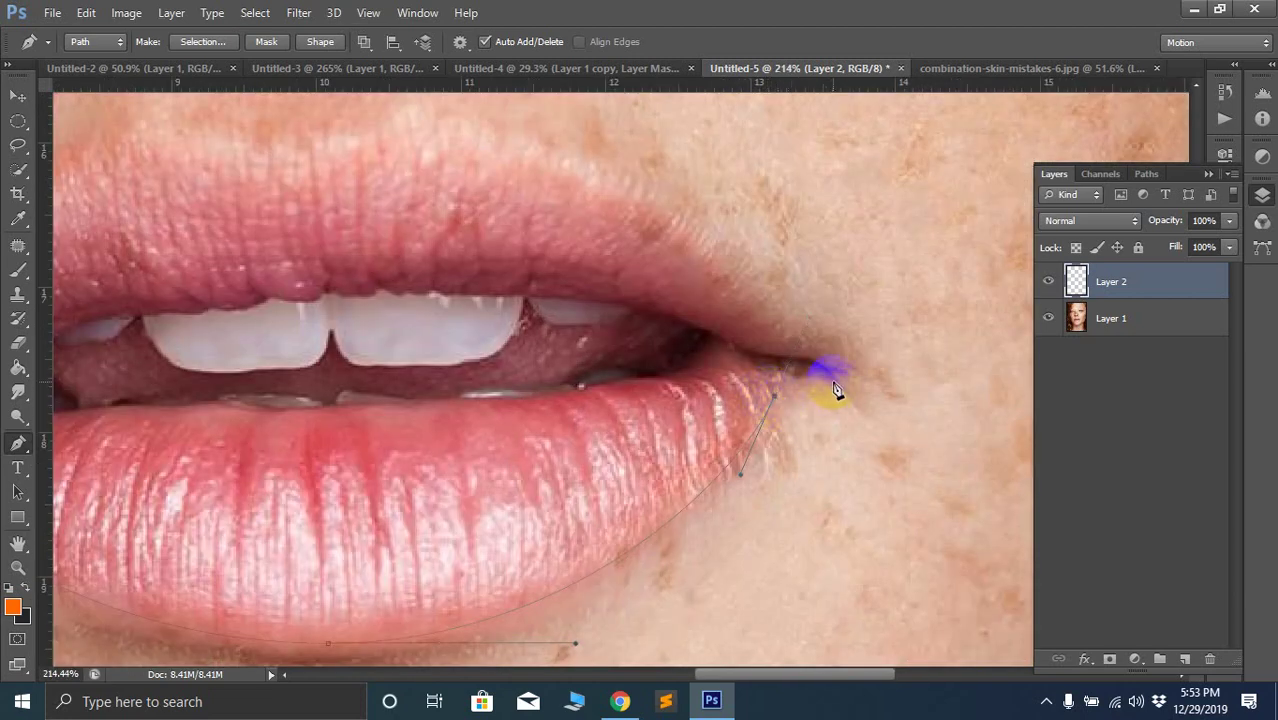
left_click_drag(812, 357, 868, 403)
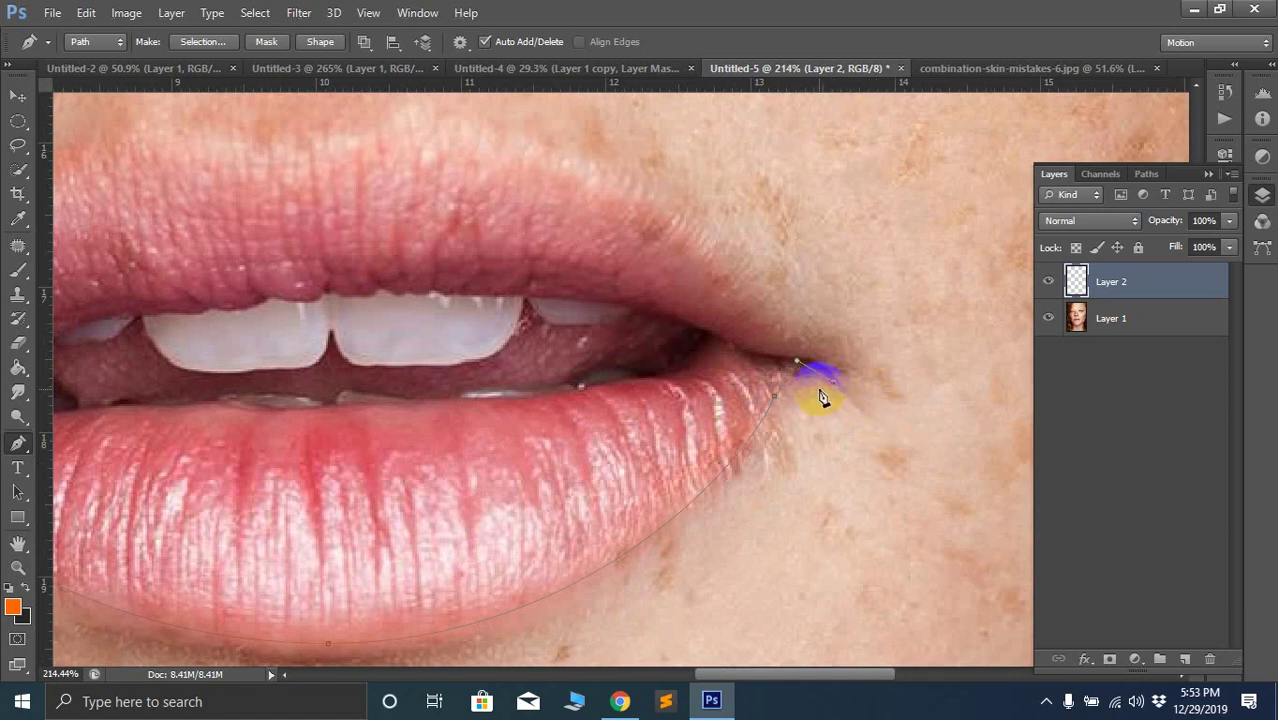
Trace the outer edge of the upper lip from one mouth corner to the other with curved anchors and close the path
scroll(819, 393, "down", 3)
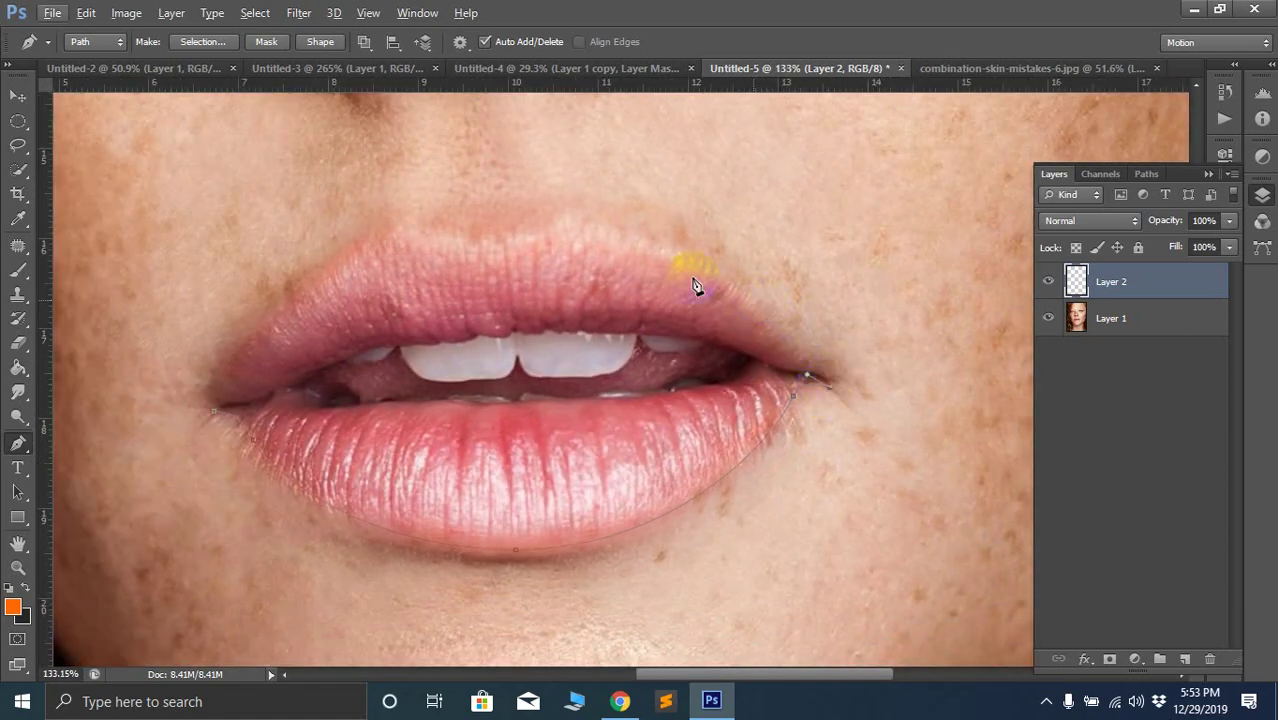
left_click_drag(697, 287, 709, 255)
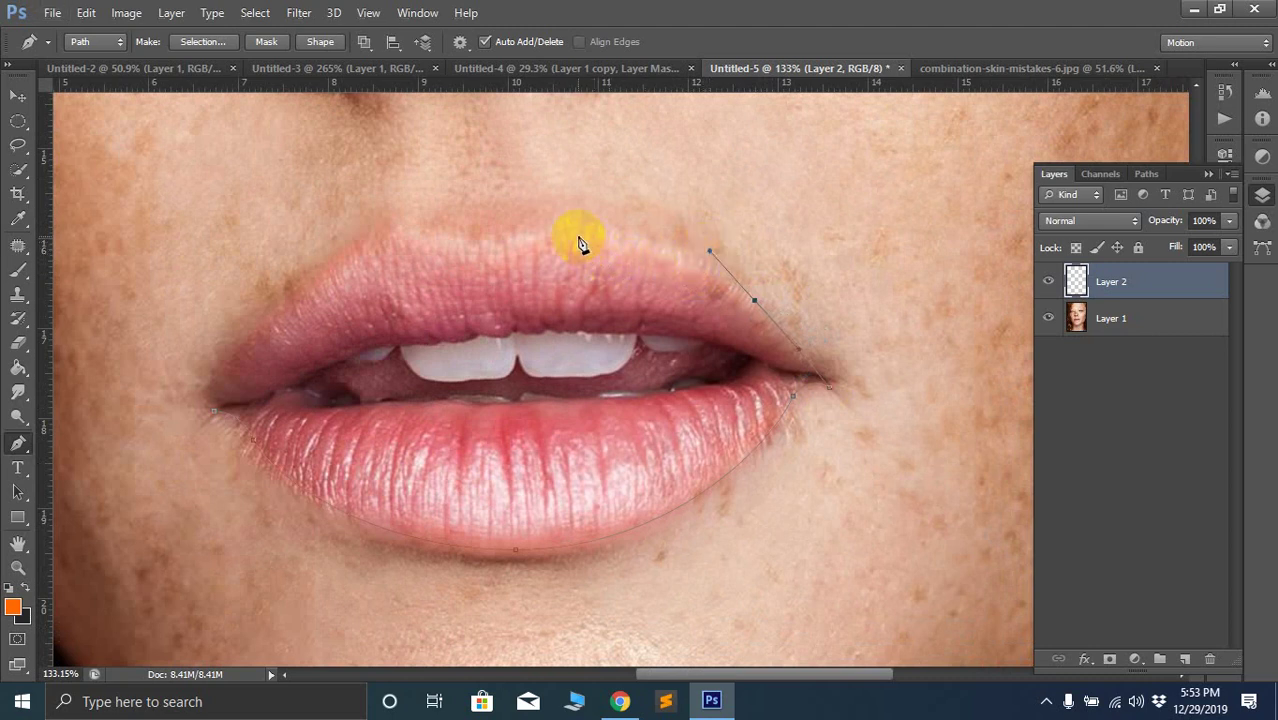
left_click_drag(572, 234, 491, 252)
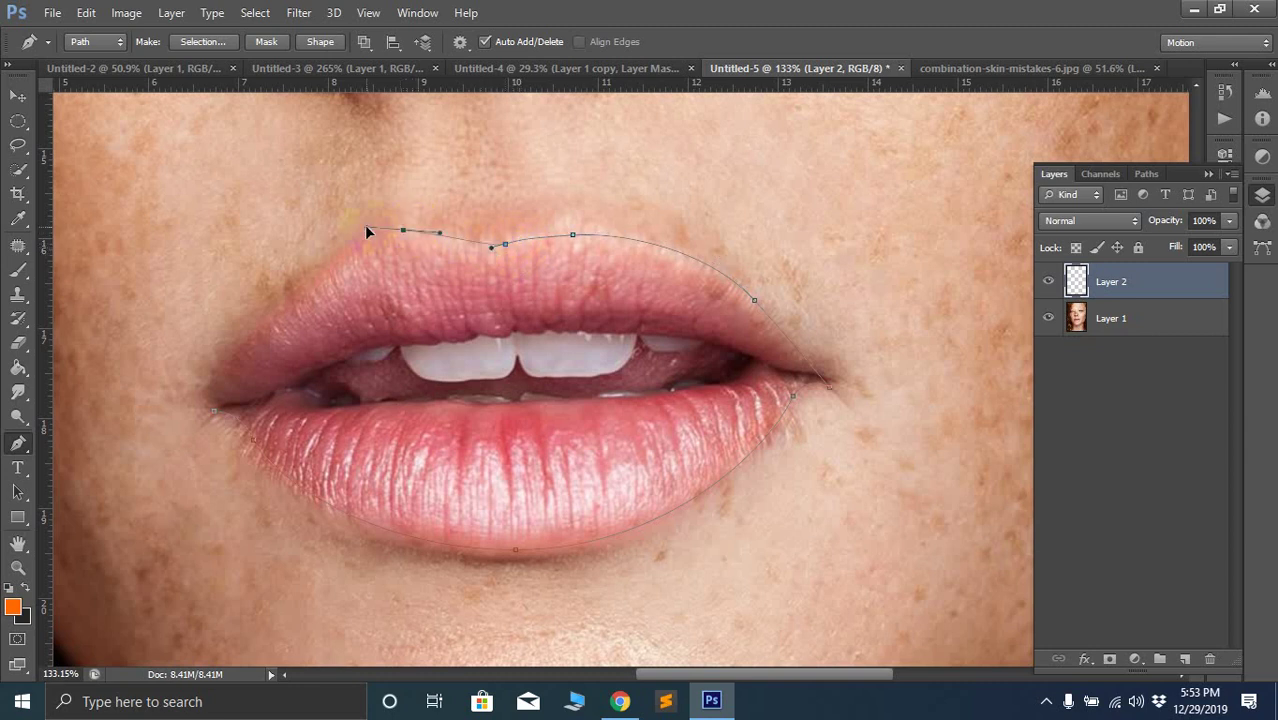
left_click_drag(365, 226, 334, 203)
left_click_drag(275, 317, 259, 333)
left_click_drag(213, 416, 242, 443)
scroll(428, 337, "down", 4)
scroll(437, 457, "up", 2)
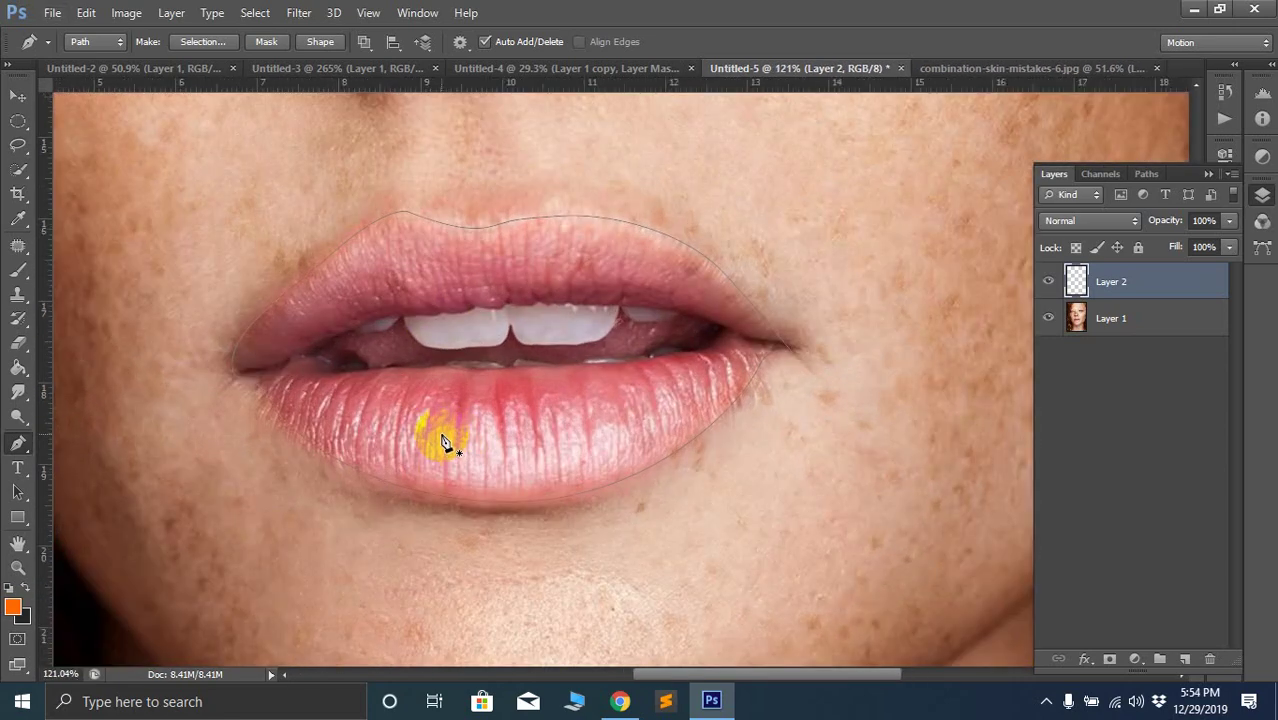
Start a second path along the inner edge of the upper lip to the opposite inner mouth corner, removing that corner anchor's outgoing handle
scroll(422, 328, "up", 2)
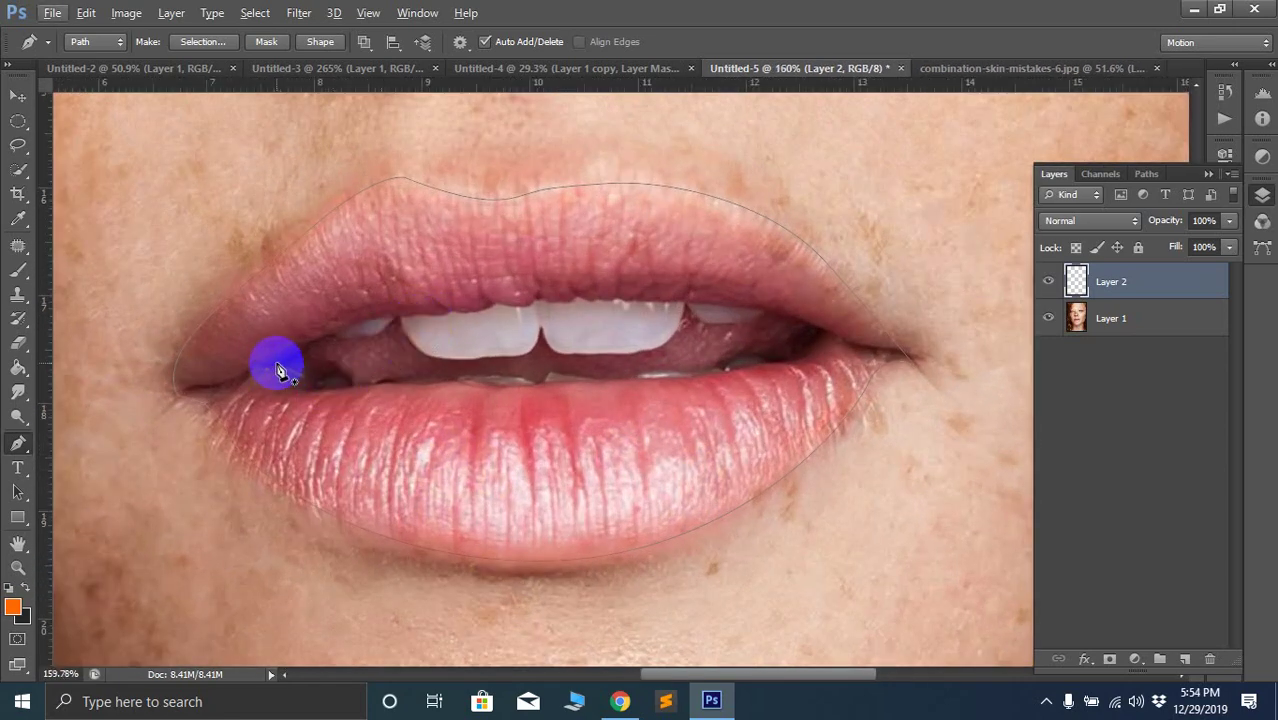
scroll(322, 348, "up", 2)
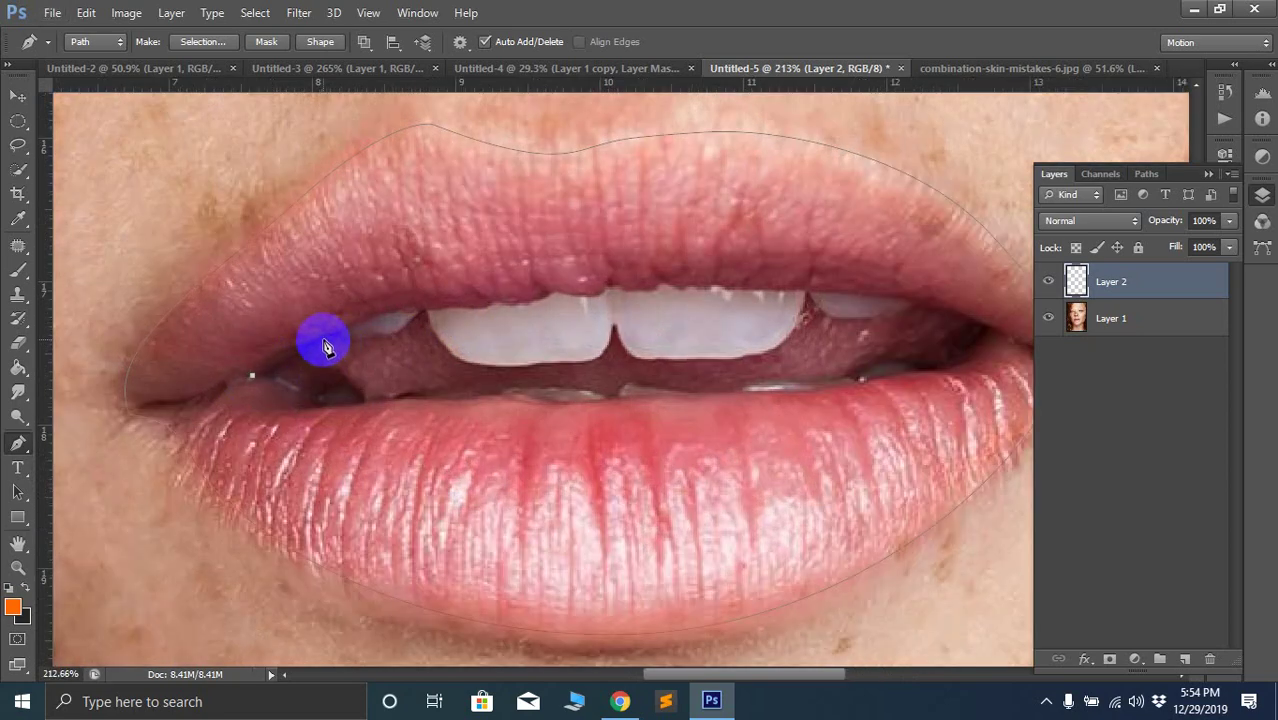
left_click_drag(324, 341, 373, 324)
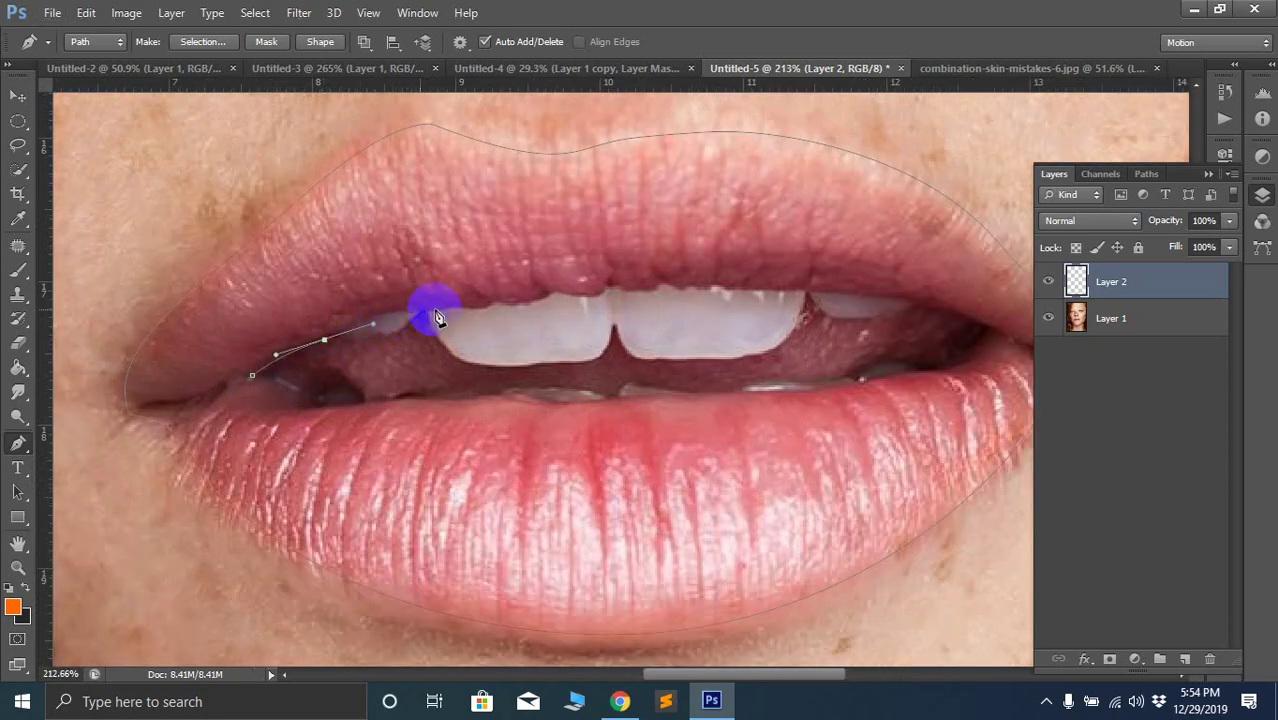
left_click_drag(538, 295, 652, 286)
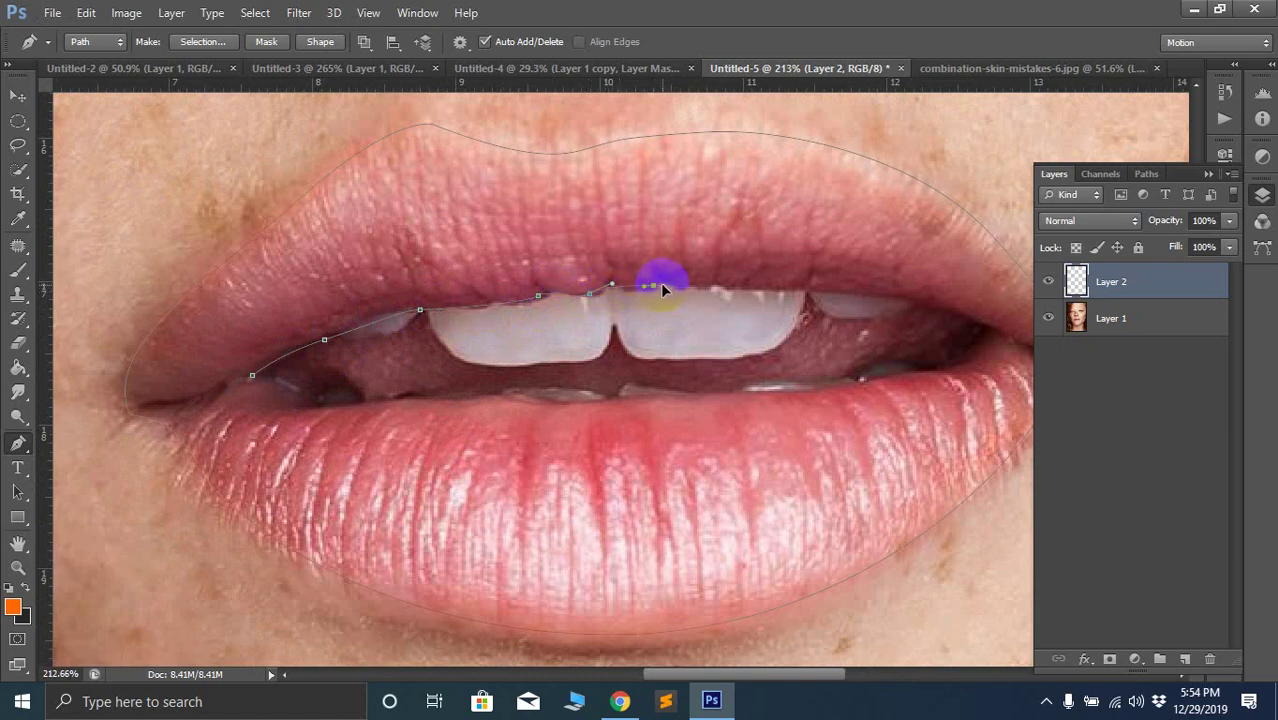
left_click_drag(810, 292, 843, 291)
left_click(930, 297)
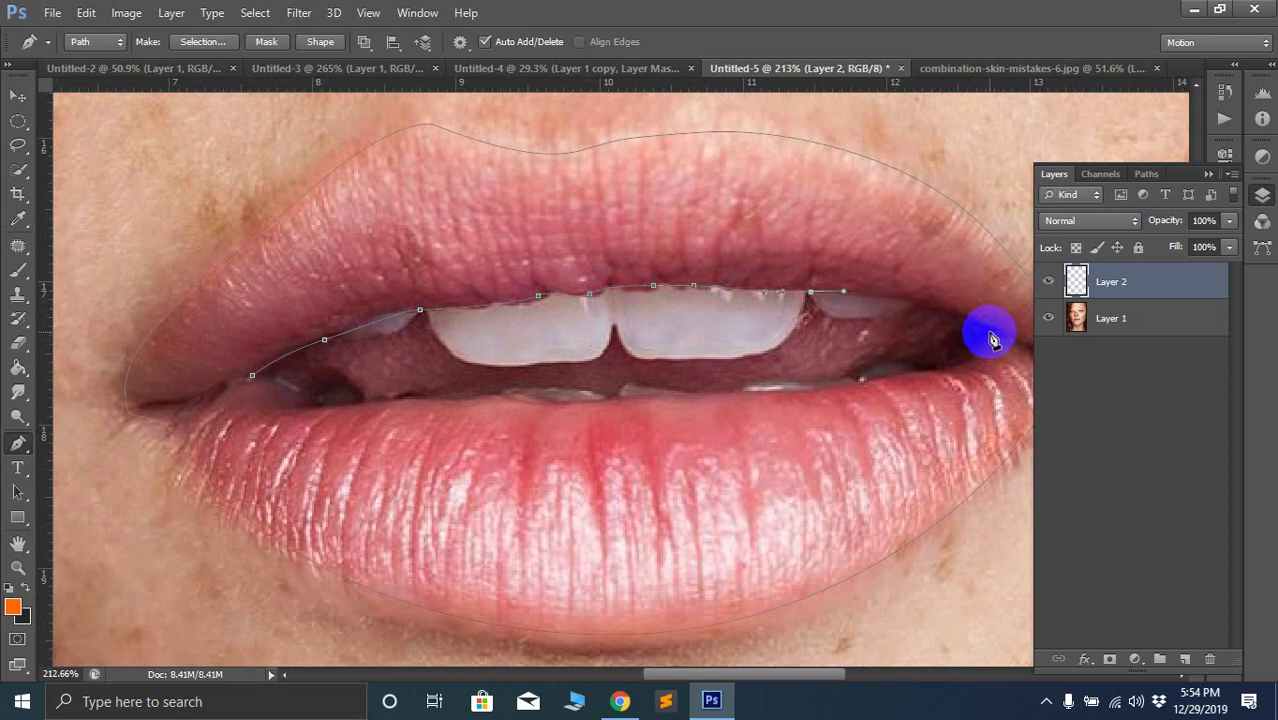
left_click_drag(997, 328, 1008, 350)
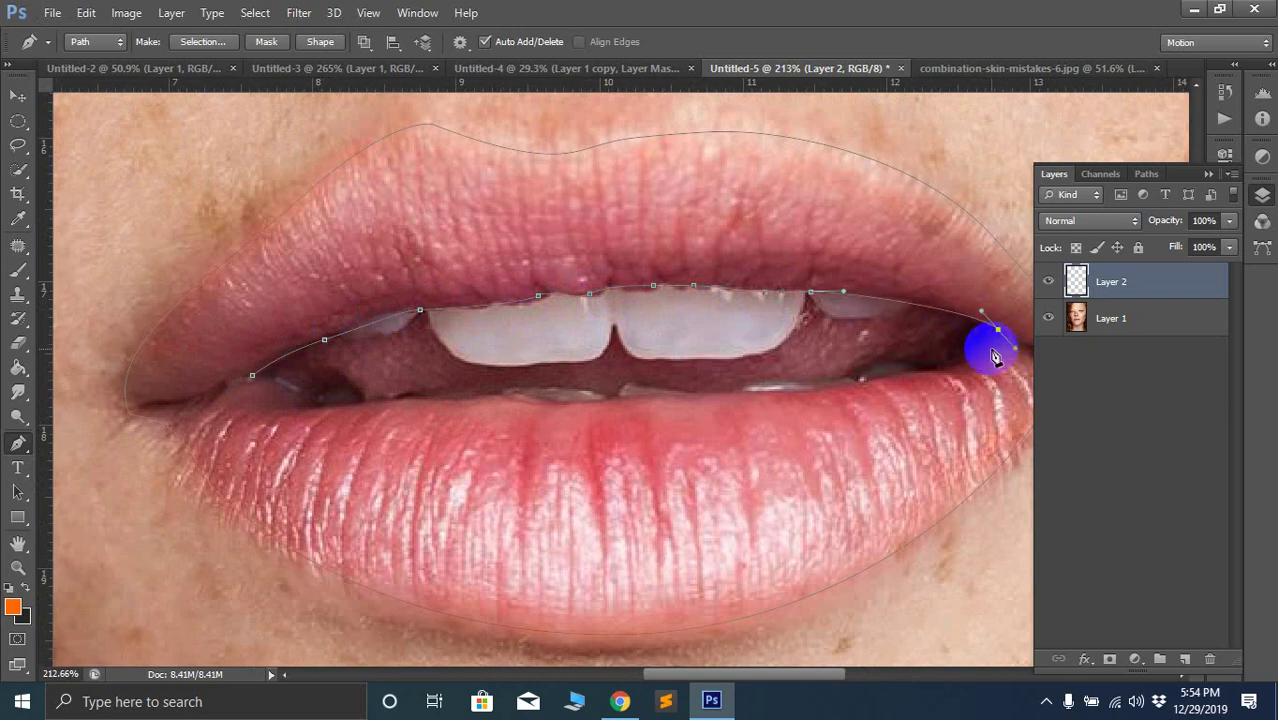
left_click(997, 328, "alt")
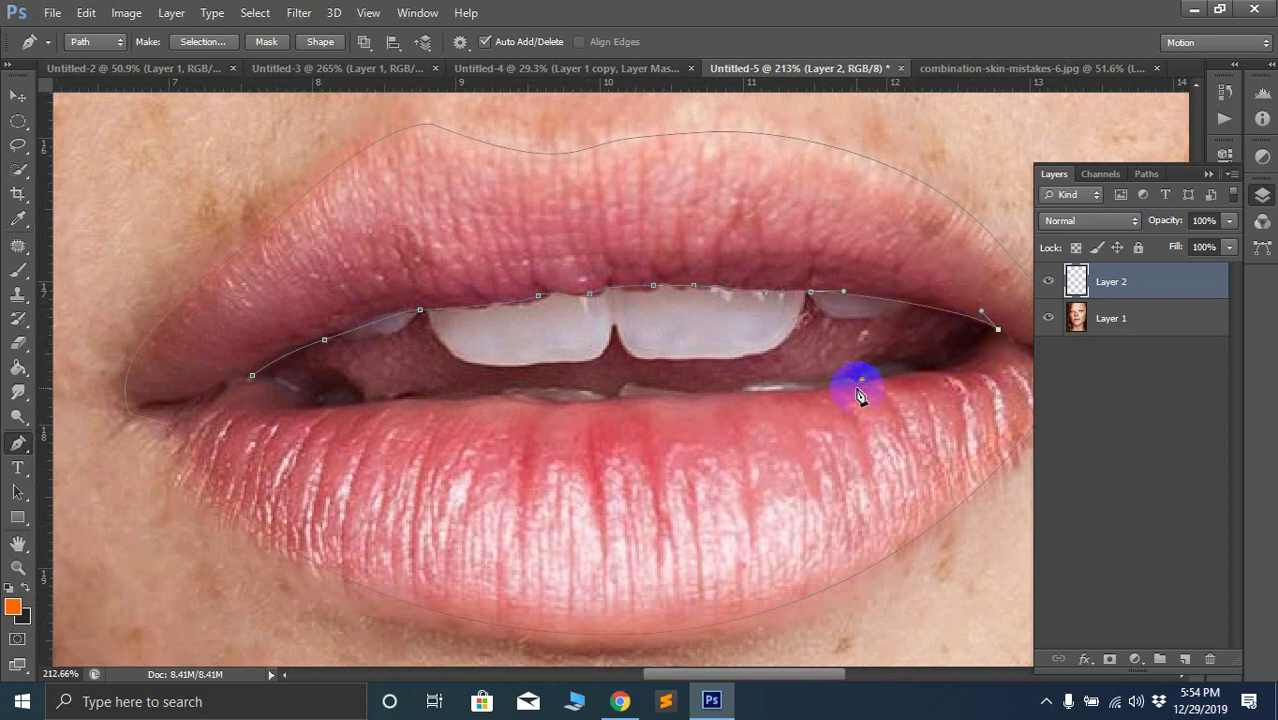
left_click_drag(857, 386, 737, 403)
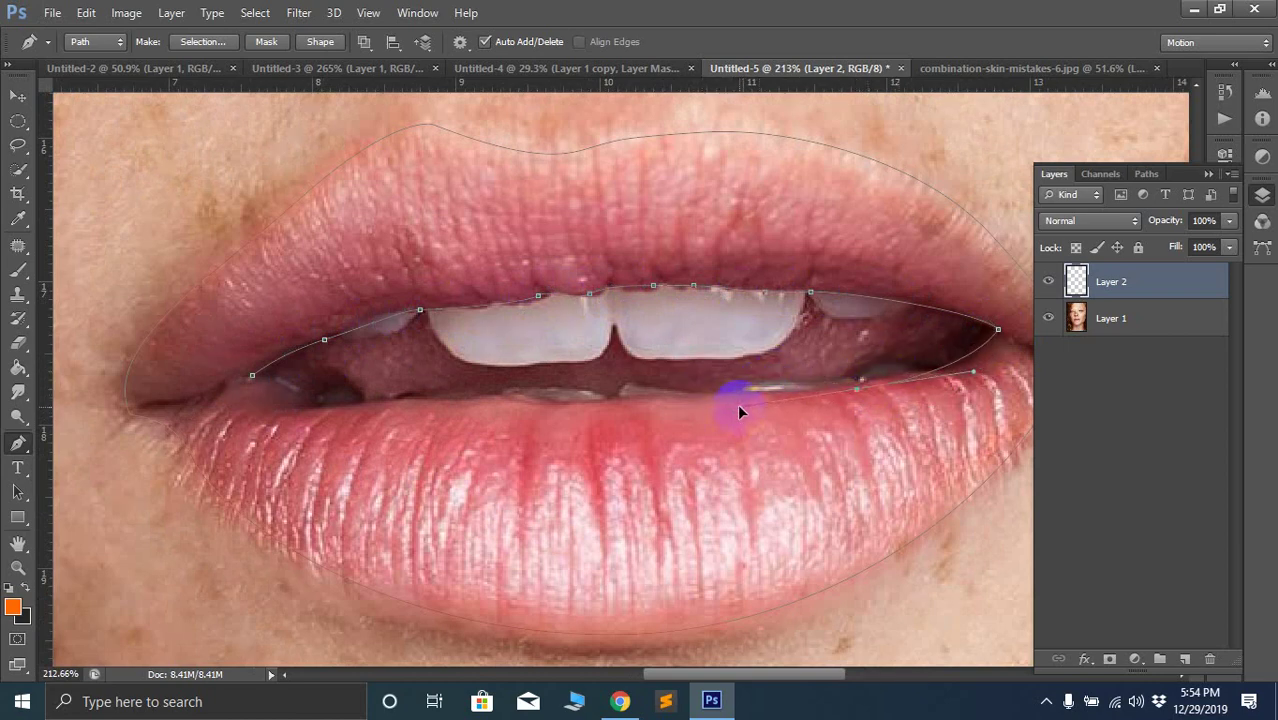
left_click(622, 398)
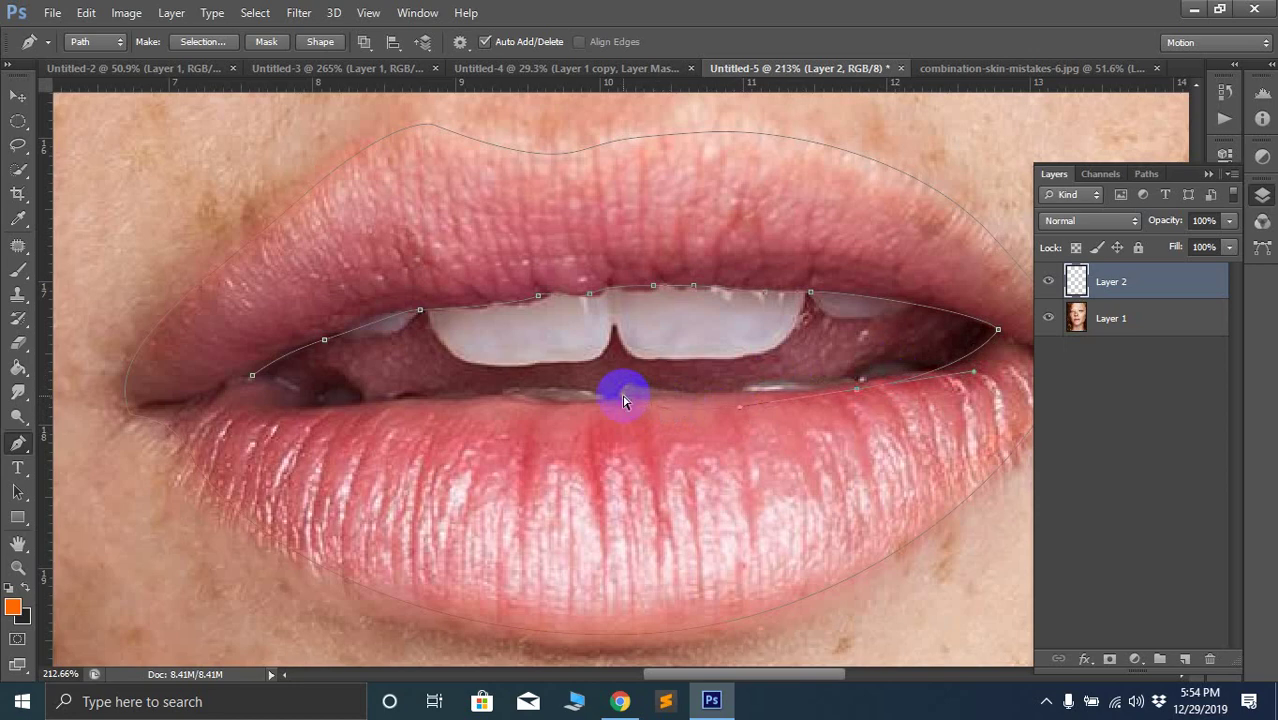
key("ctrl+z")
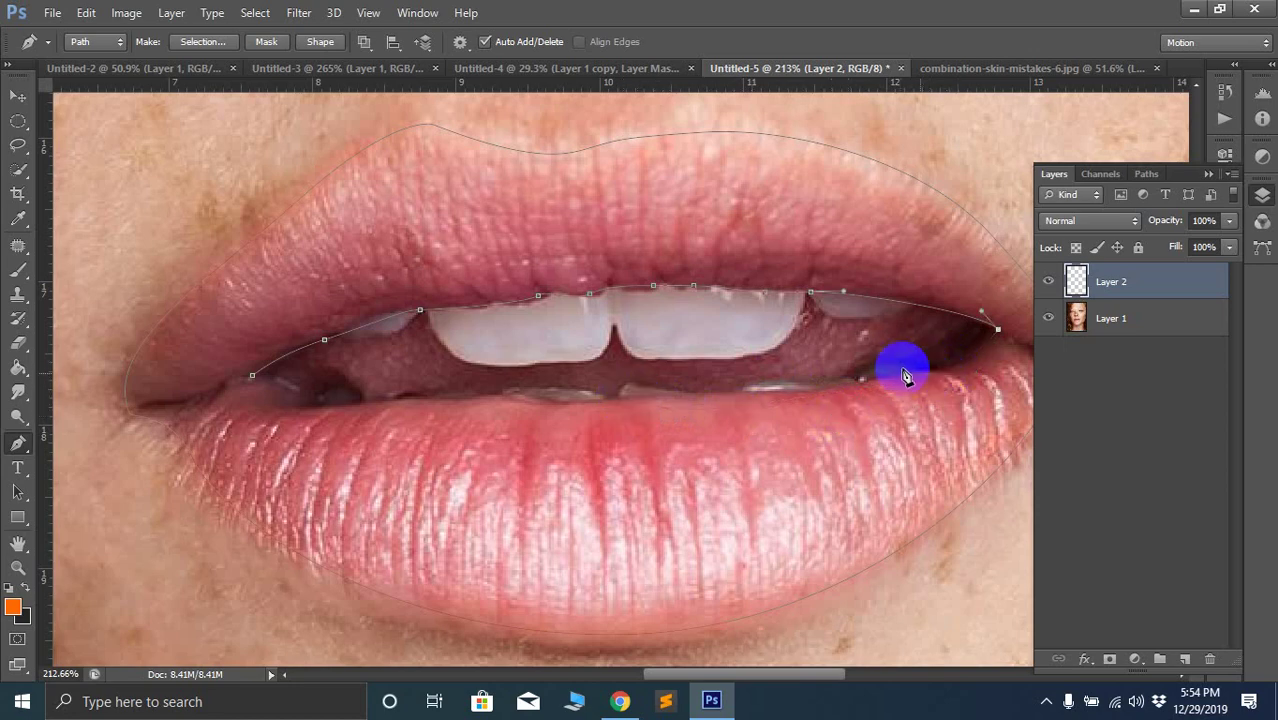
Continue the path back along the inner edge of the lower lip with curved anchors and close it at its starting point
left_click_drag(920, 373, 877, 379)
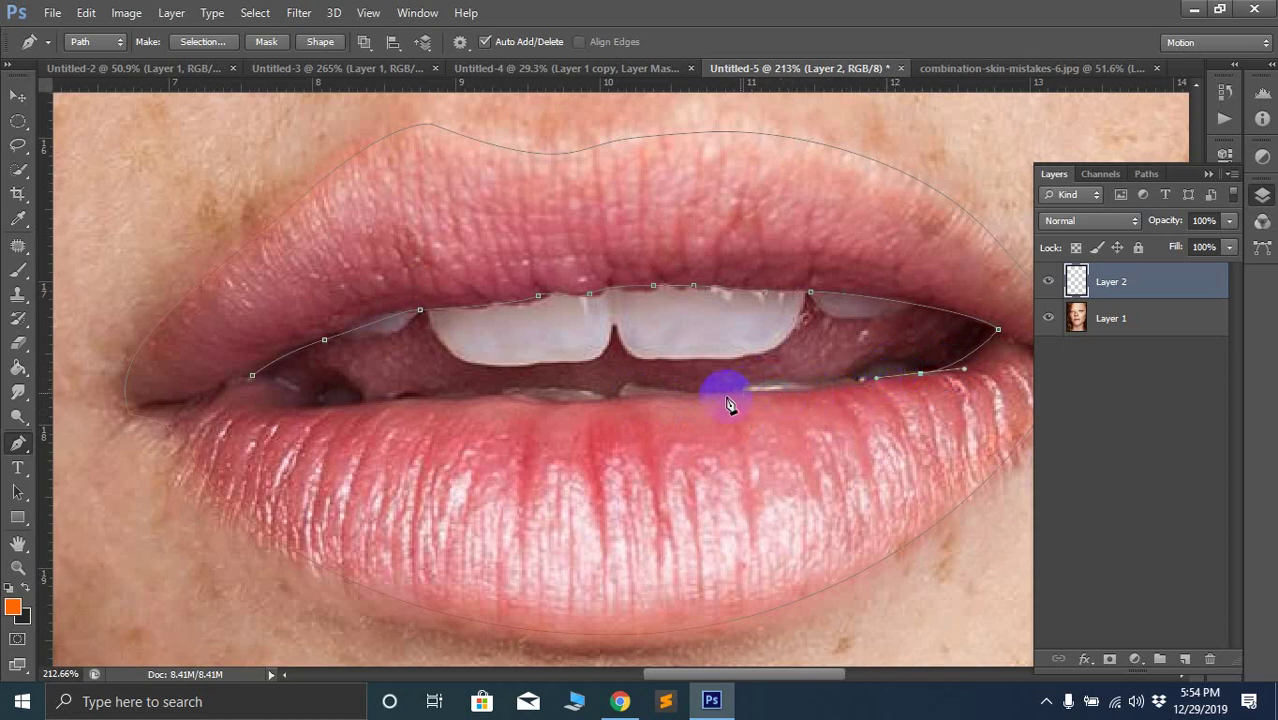
left_click_drag(741, 392, 665, 391)
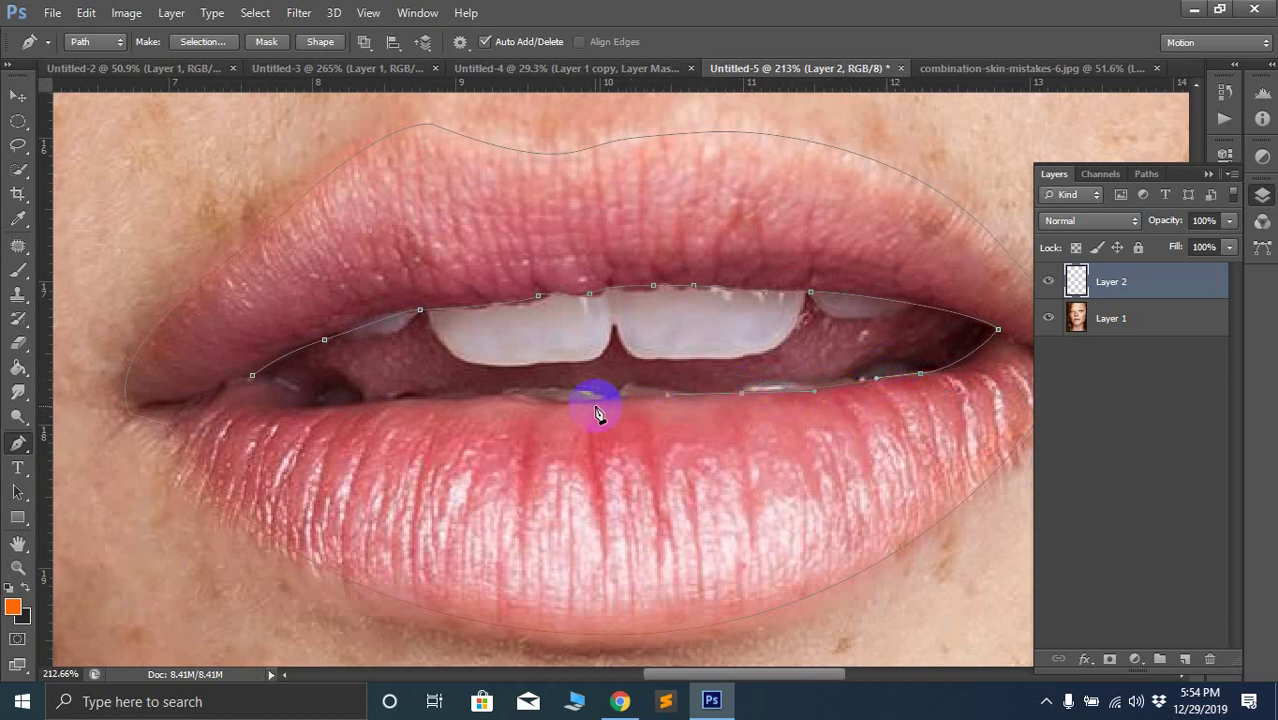
left_click_drag(595, 413, 467, 394)
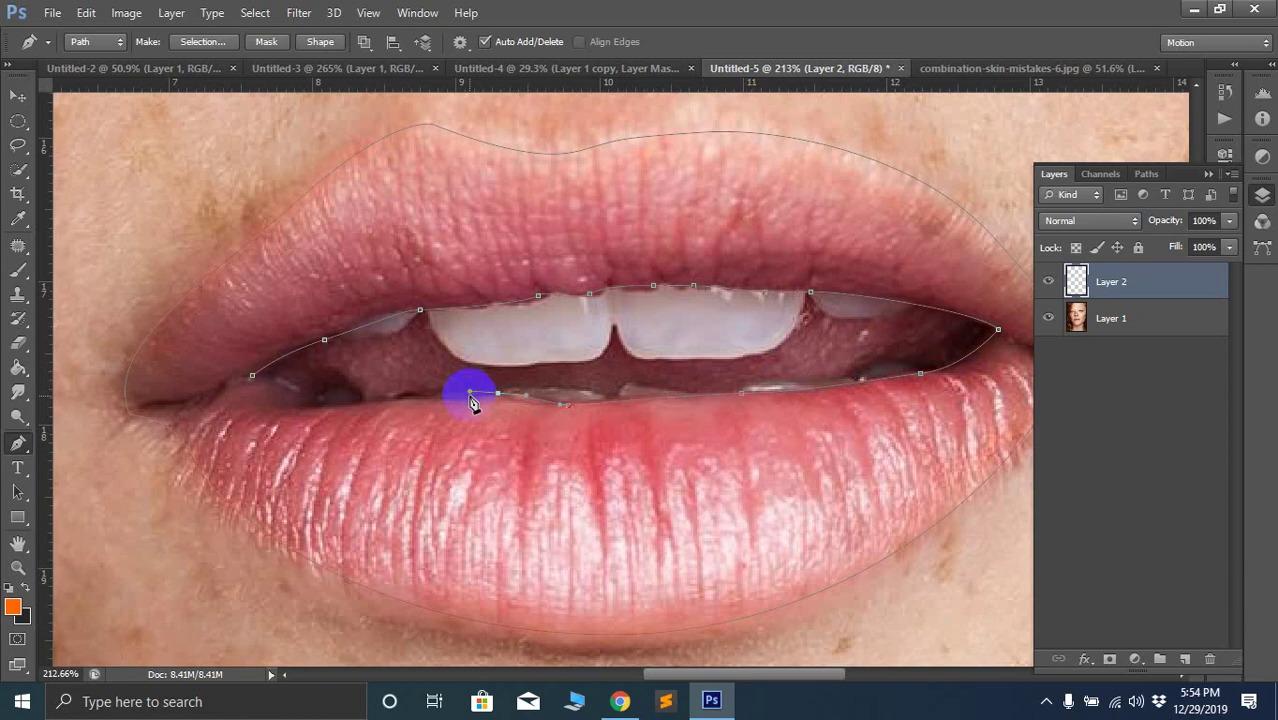
left_click_drag(473, 402, 470, 396)
left_click_drag(451, 399, 304, 411)
left_click(370, 415)
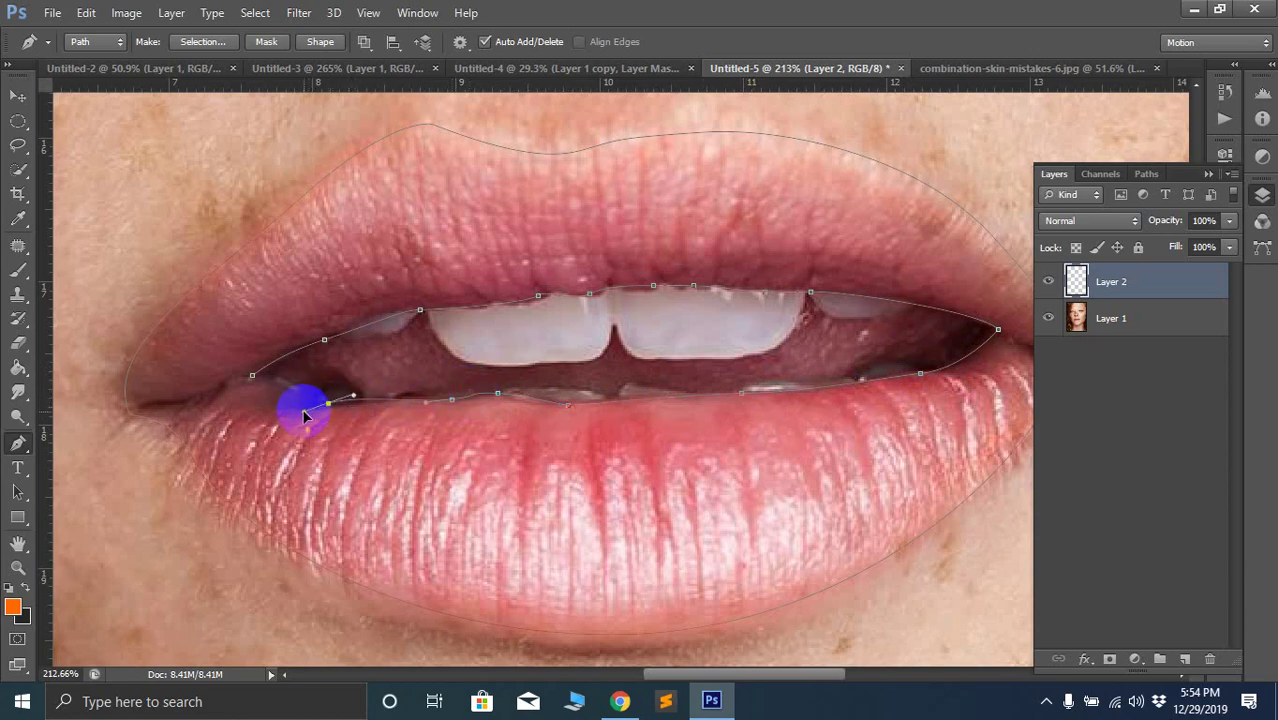
left_click_drag(251, 376, 211, 352)
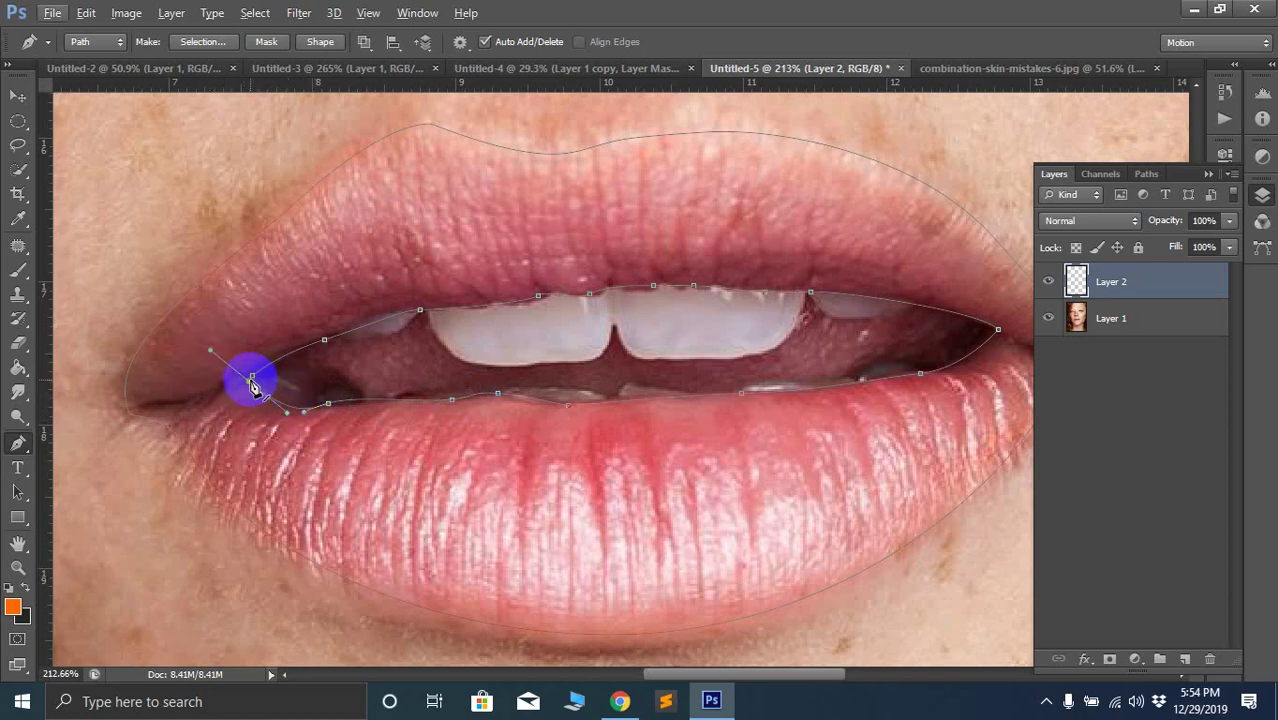
Convert the lip paths into a selection, fill it with the orange foreground color on Layer 2, and deselect
scroll(422, 430, "down", 5)
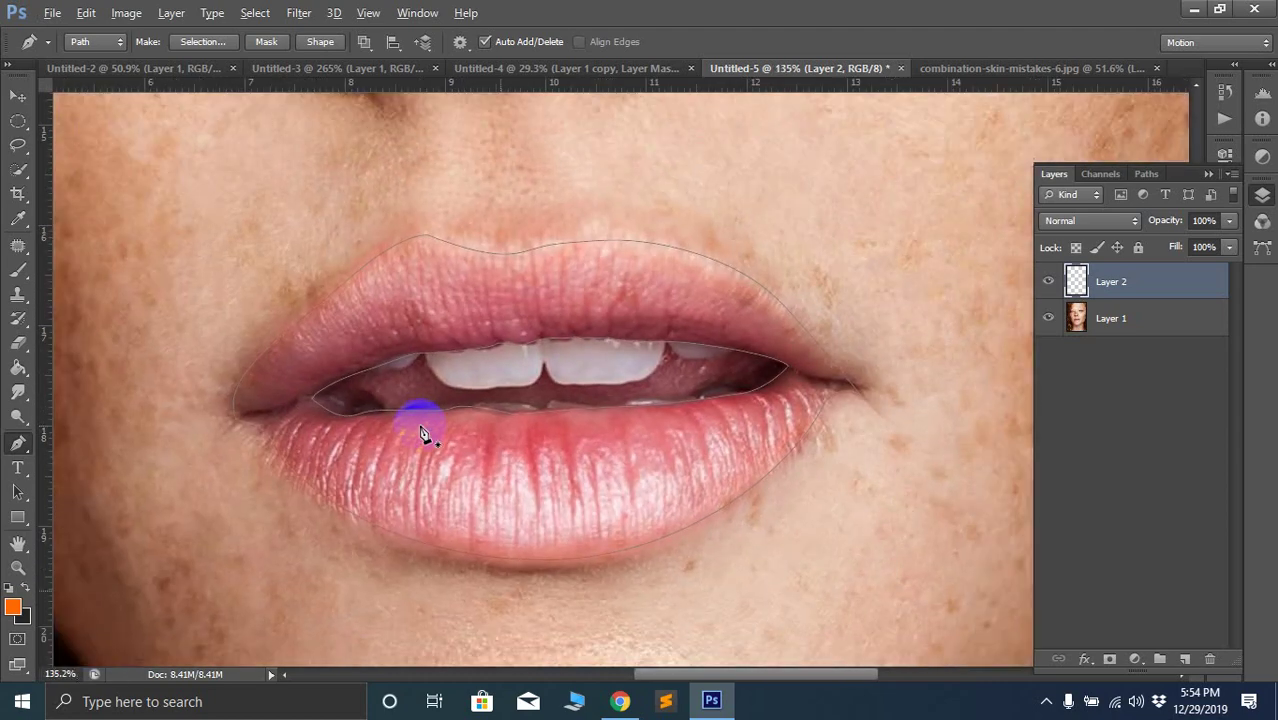
key("ctrl+Return")
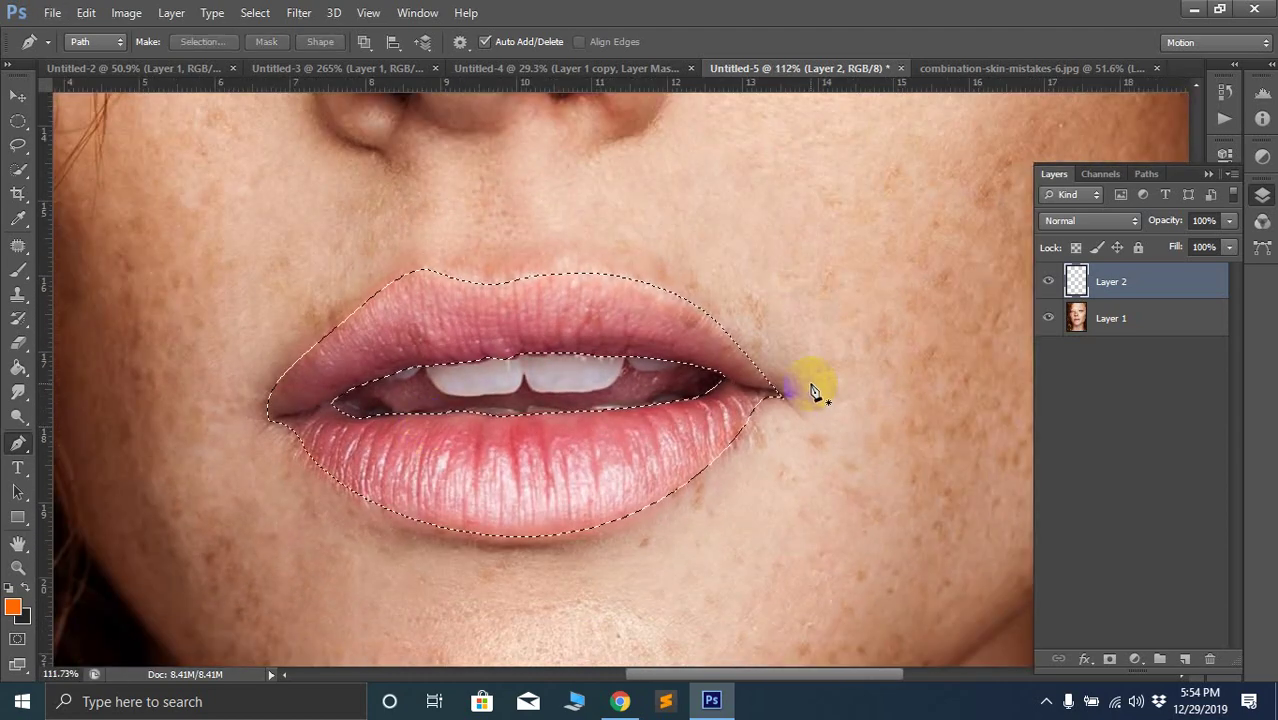
scroll(604, 478, "up", 2)
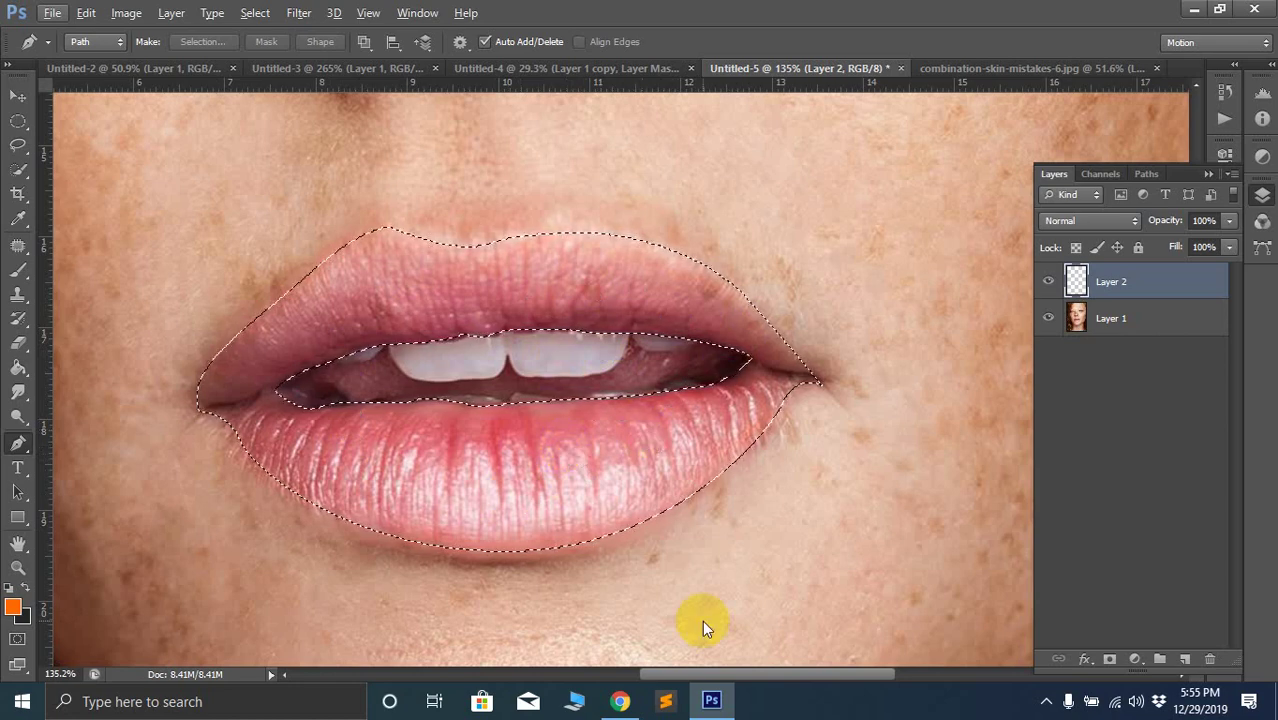
left_click(390, 358)
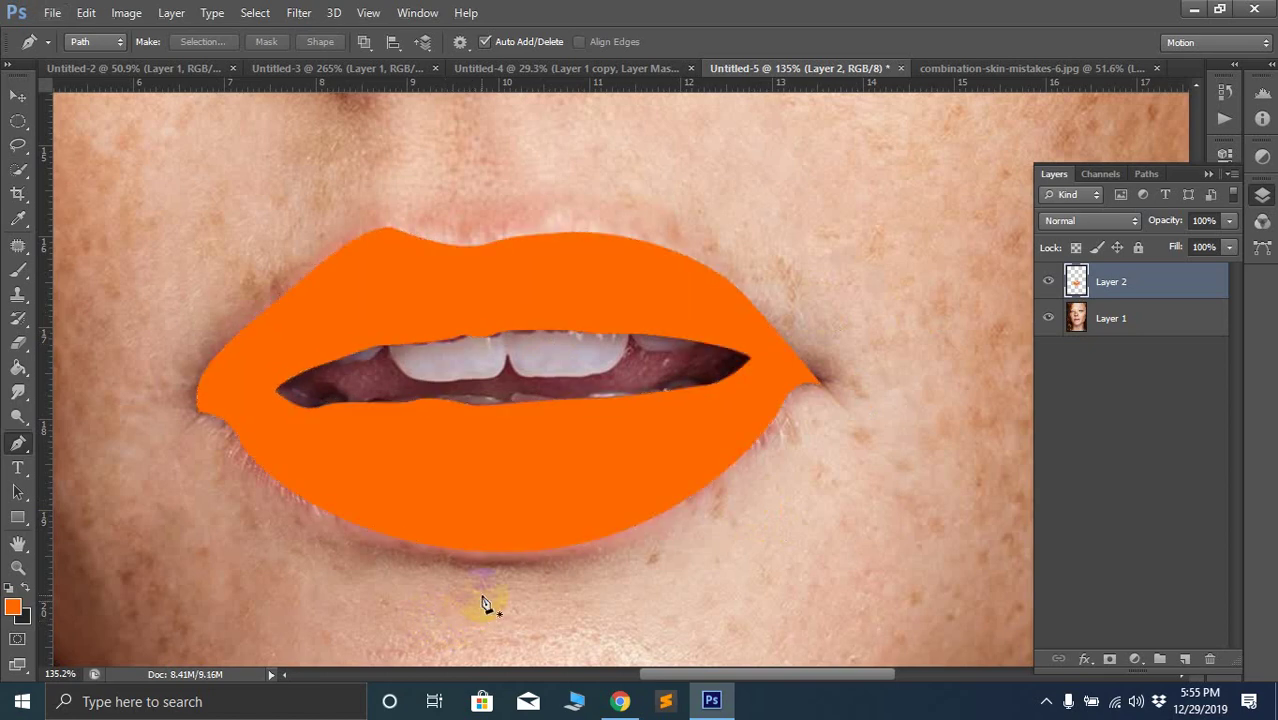
Set the blend mode of the orange lip layer to Multiply and check the result on the whole portrait
left_click(1118, 223)
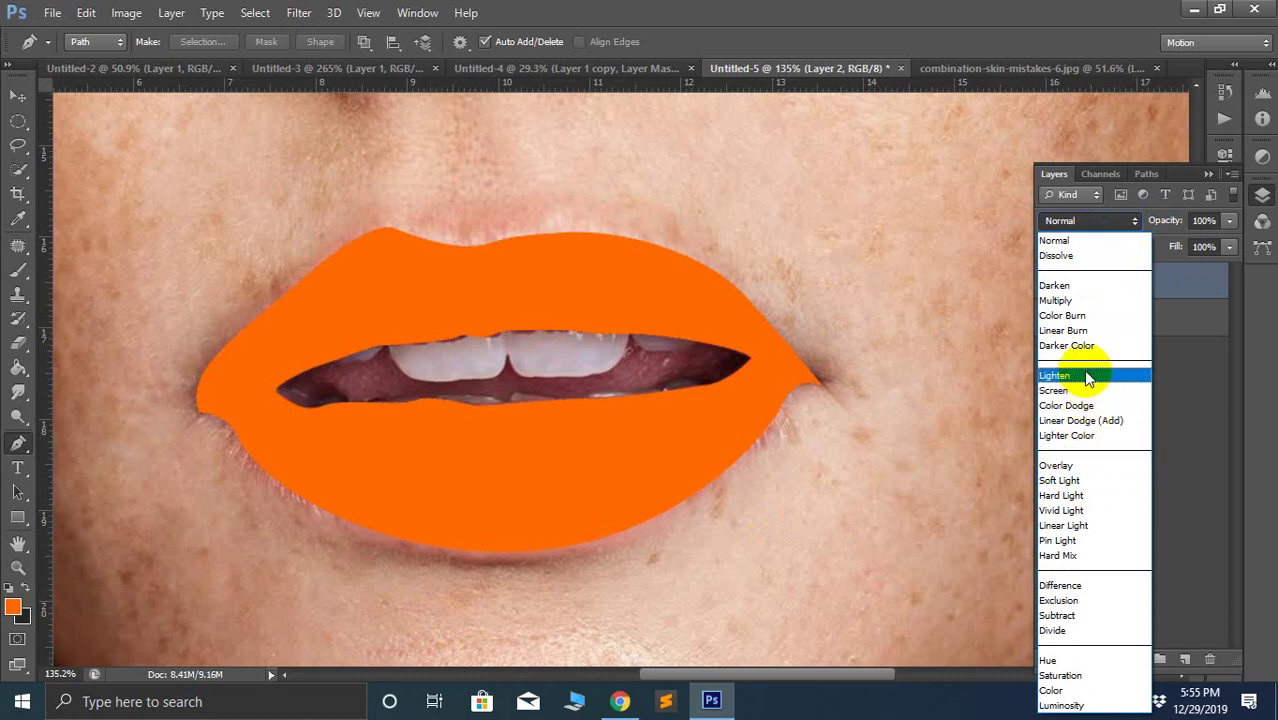
left_click(1088, 310)
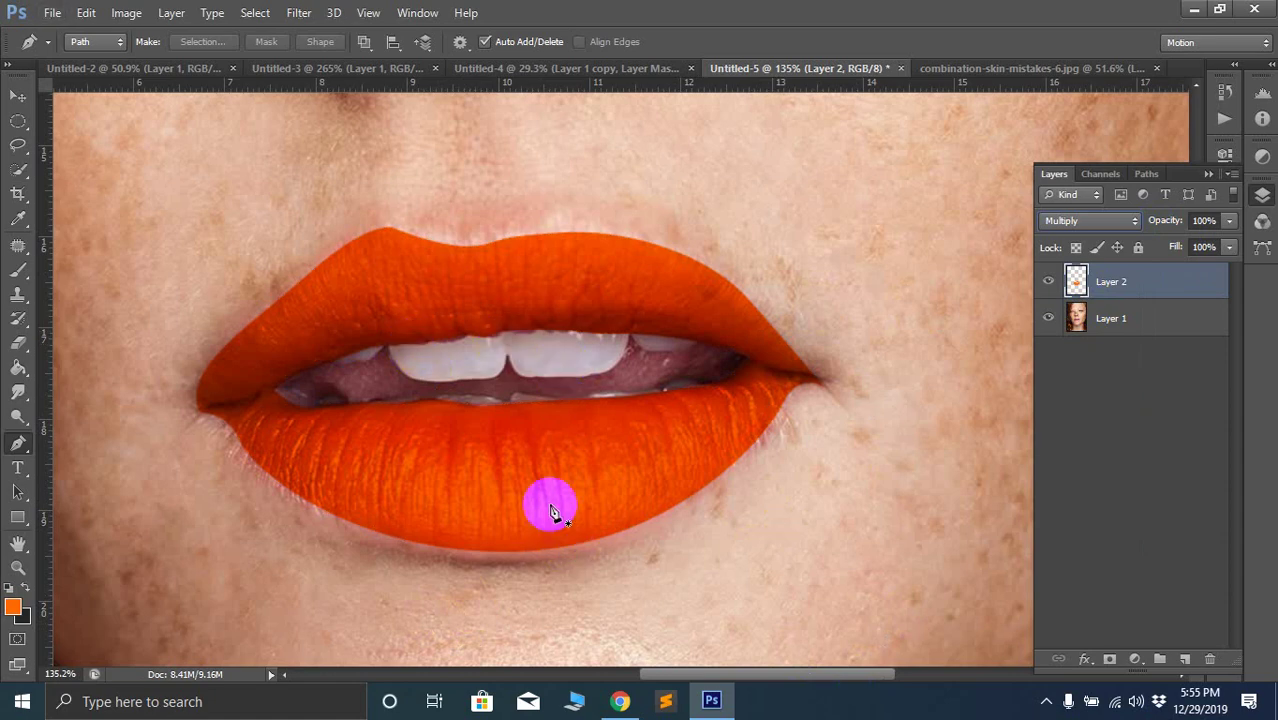
left_click(18, 95)
left_click(643, 190)
scroll(643, 190, "down", 5)
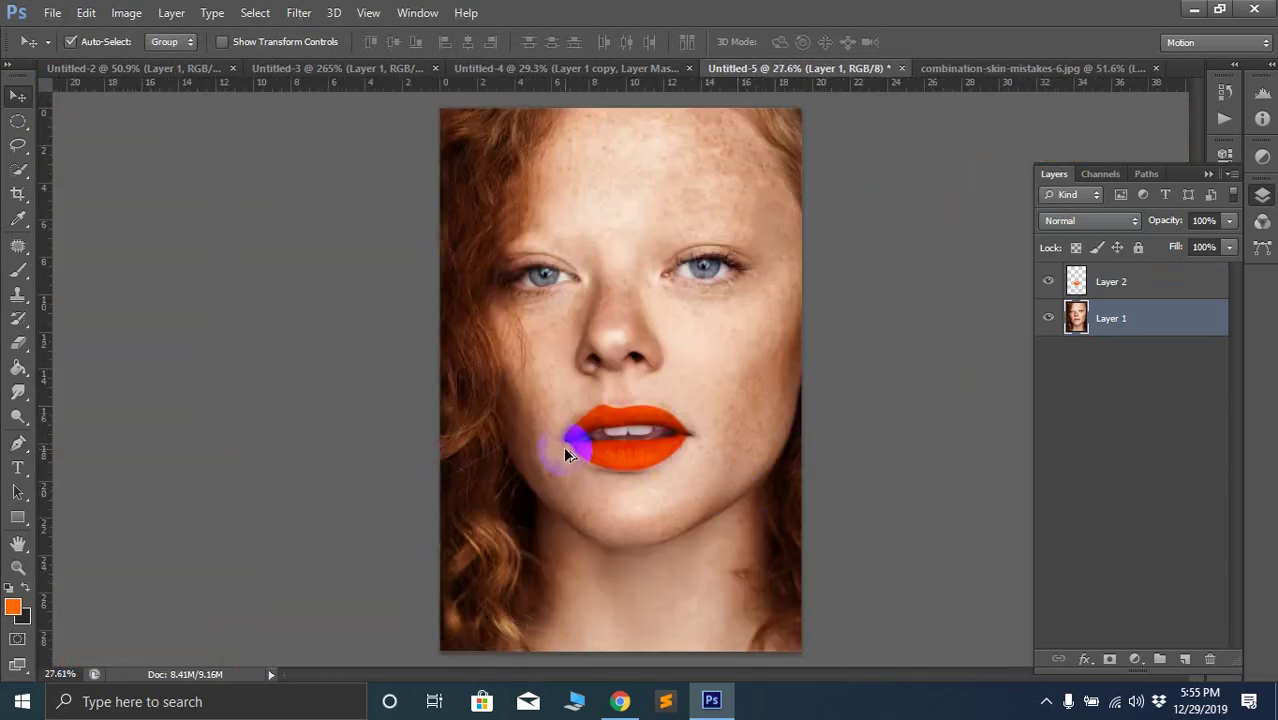
Make Layer 2 active and soften the lip color's edge at the left mouth corner with a soft Eraser brush
scroll(570, 434, "up", 5)
scroll(613, 416, "up", 2)
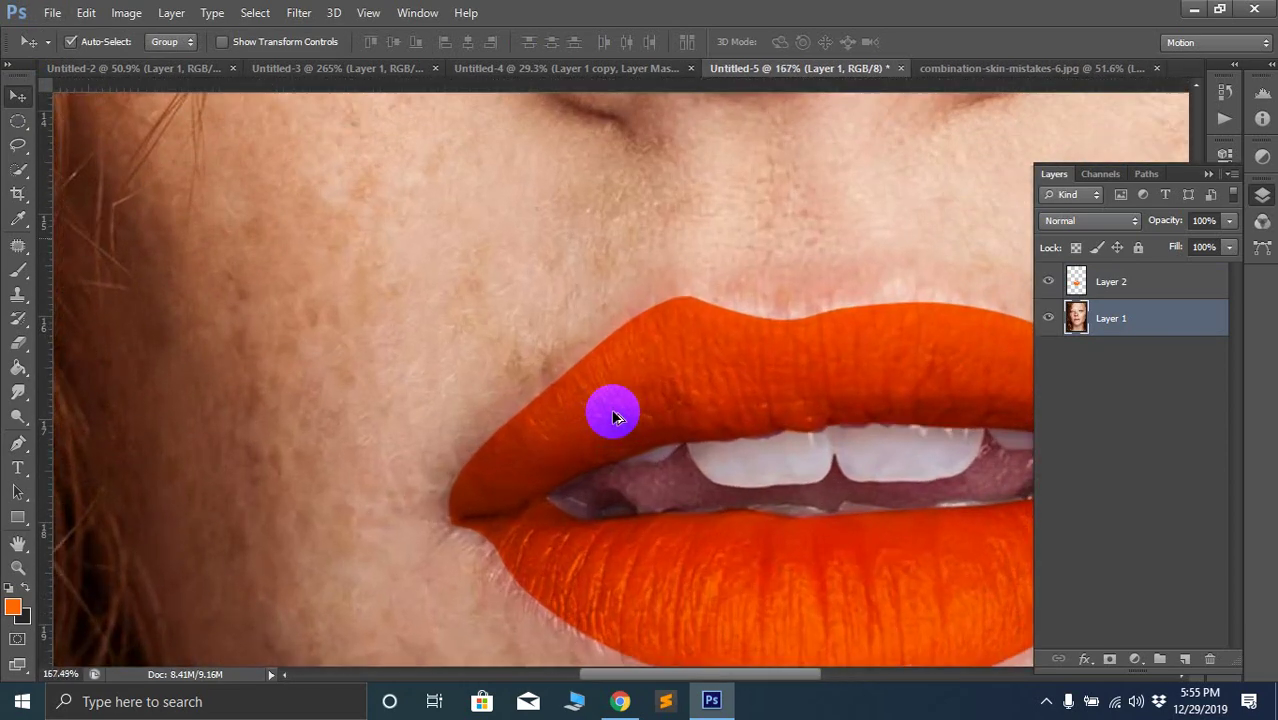
scroll(468, 470, "up", 1)
left_click_drag(456, 396, 374, 354)
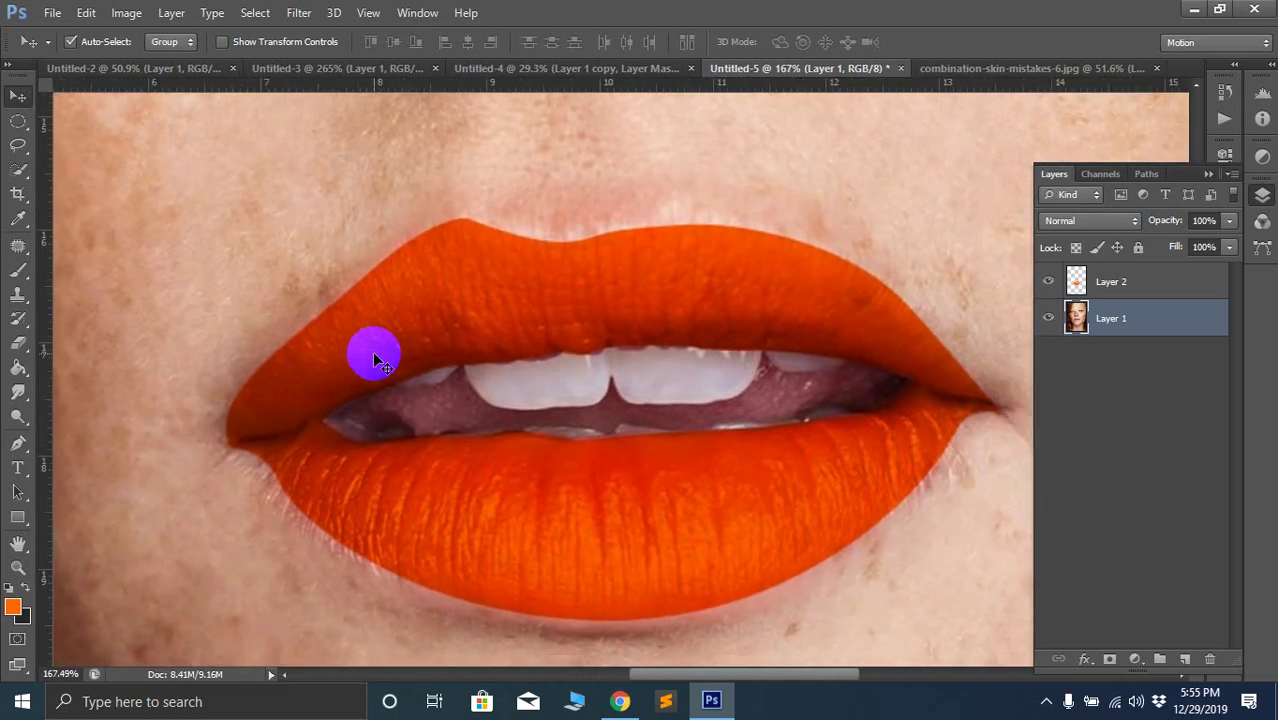
left_click(18, 343)
left_click(84, 340)
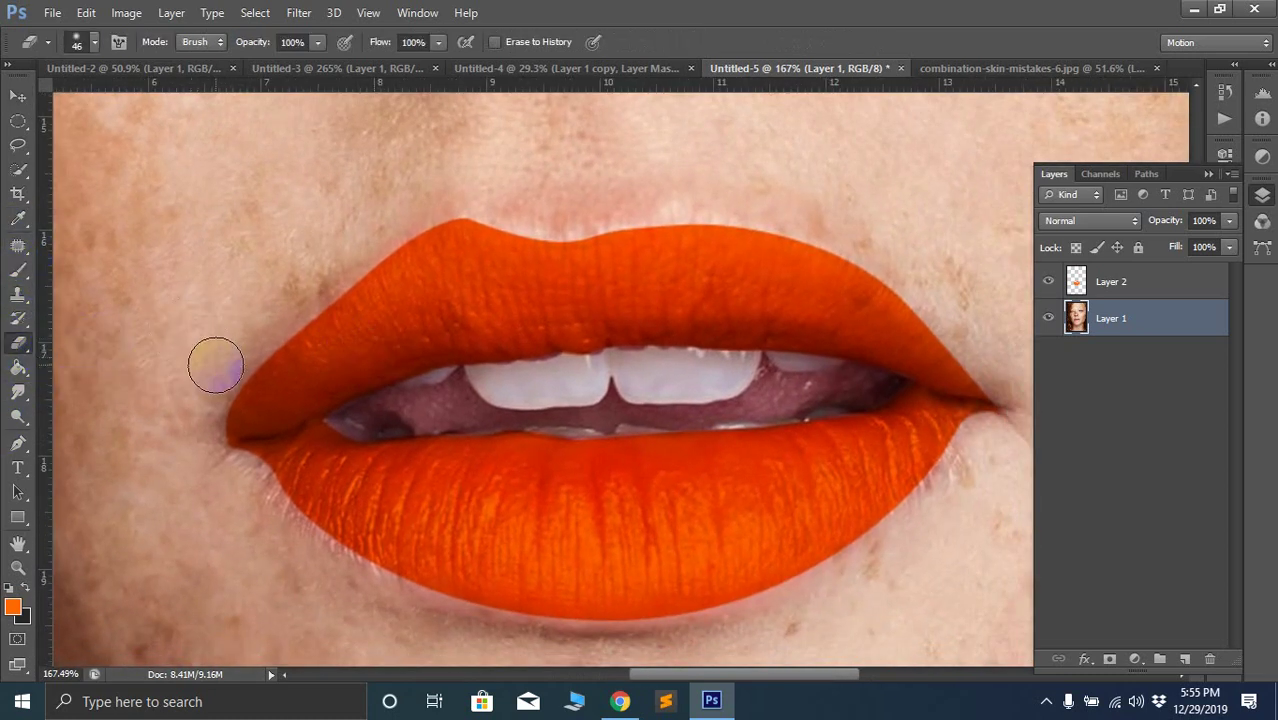
right_click(214, 285)
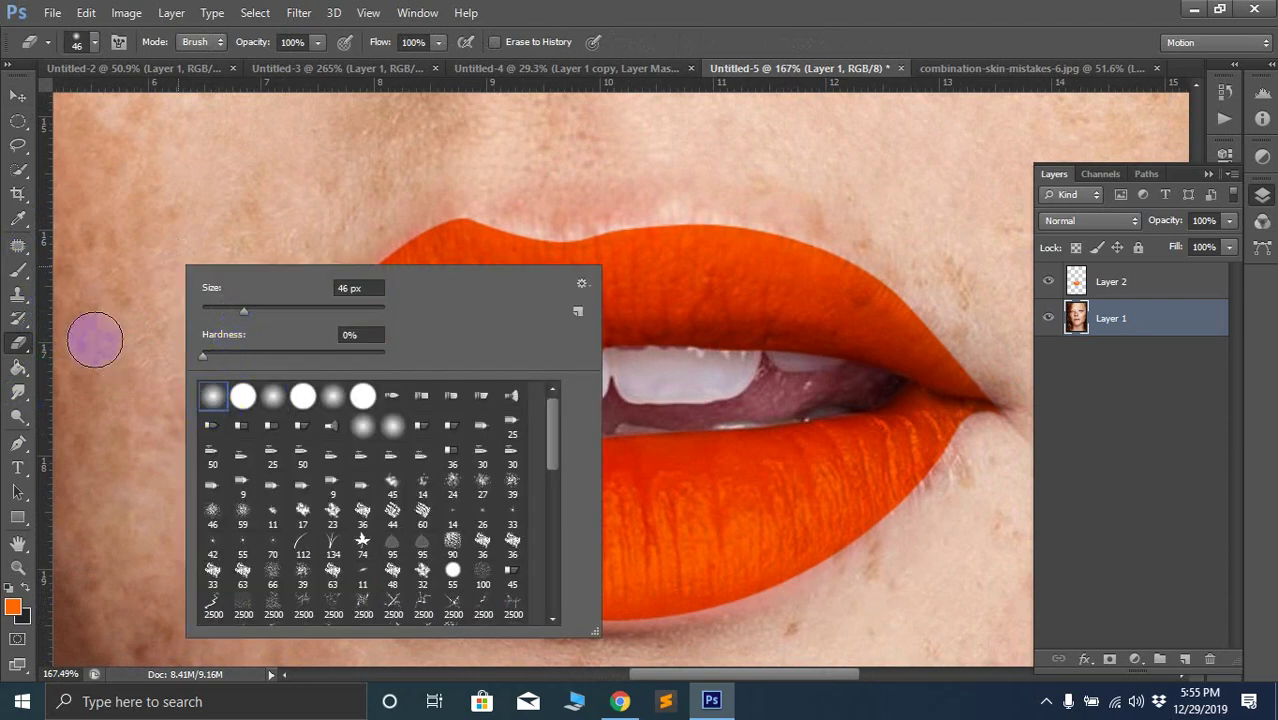
left_click(94, 340)
key("ctrl+z")
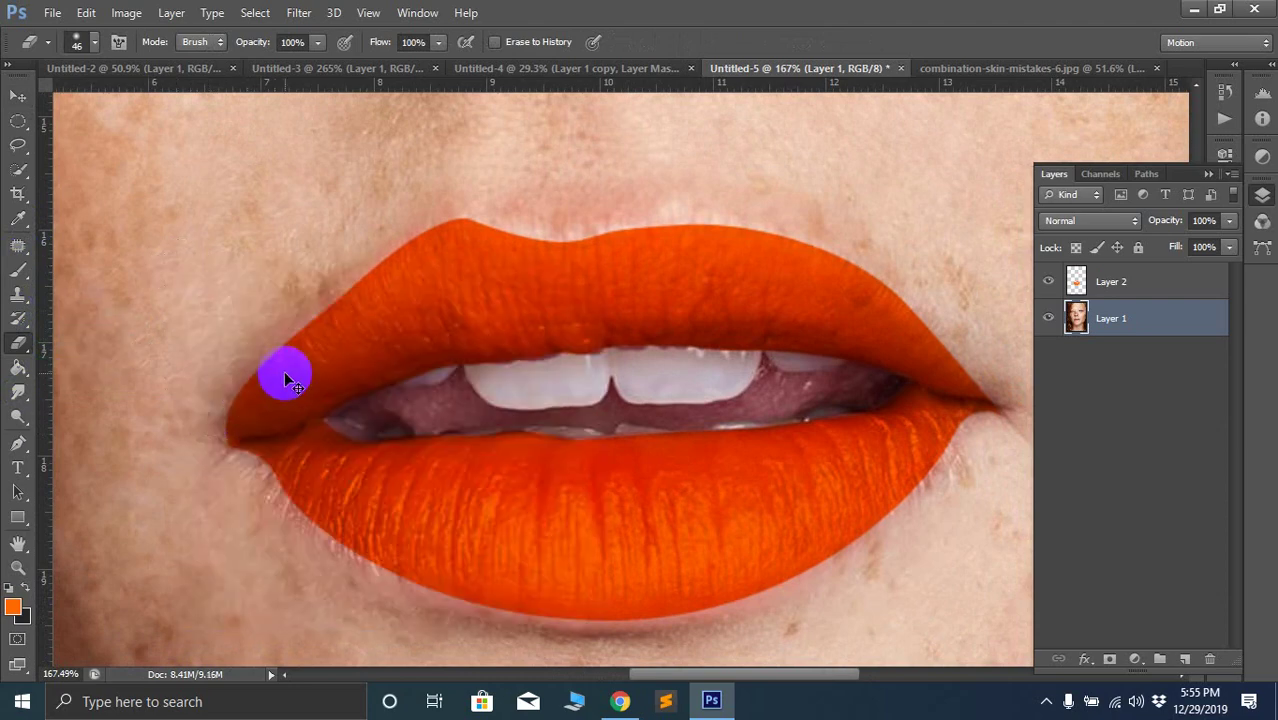
left_click(1163, 287)
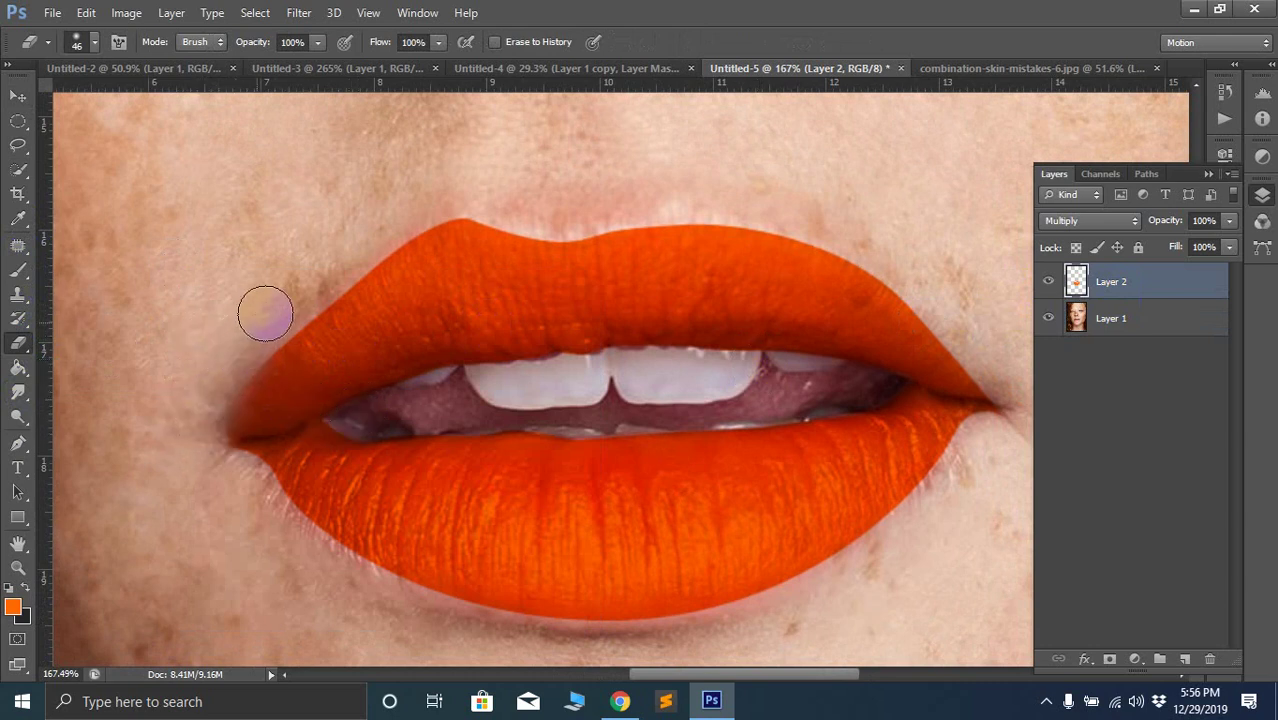
Try to fade the lip color along the outer edge of the upper lip with the Eraser, and undo that erasing
mouse_move(269, 327)
left_mouse_down()
mouse_move(253, 361)
mouse_move(293, 310)
mouse_move(425, 210)
mouse_move(704, 204)
mouse_move(872, 248)
mouse_move(931, 292)
mouse_move(1000, 386)
mouse_move(827, 268)
mouse_move(738, 250)
mouse_move(514, 241)
mouse_move(352, 279)
mouse_move(205, 410)
left_mouse_up()
scroll(205, 410, "down", 10)
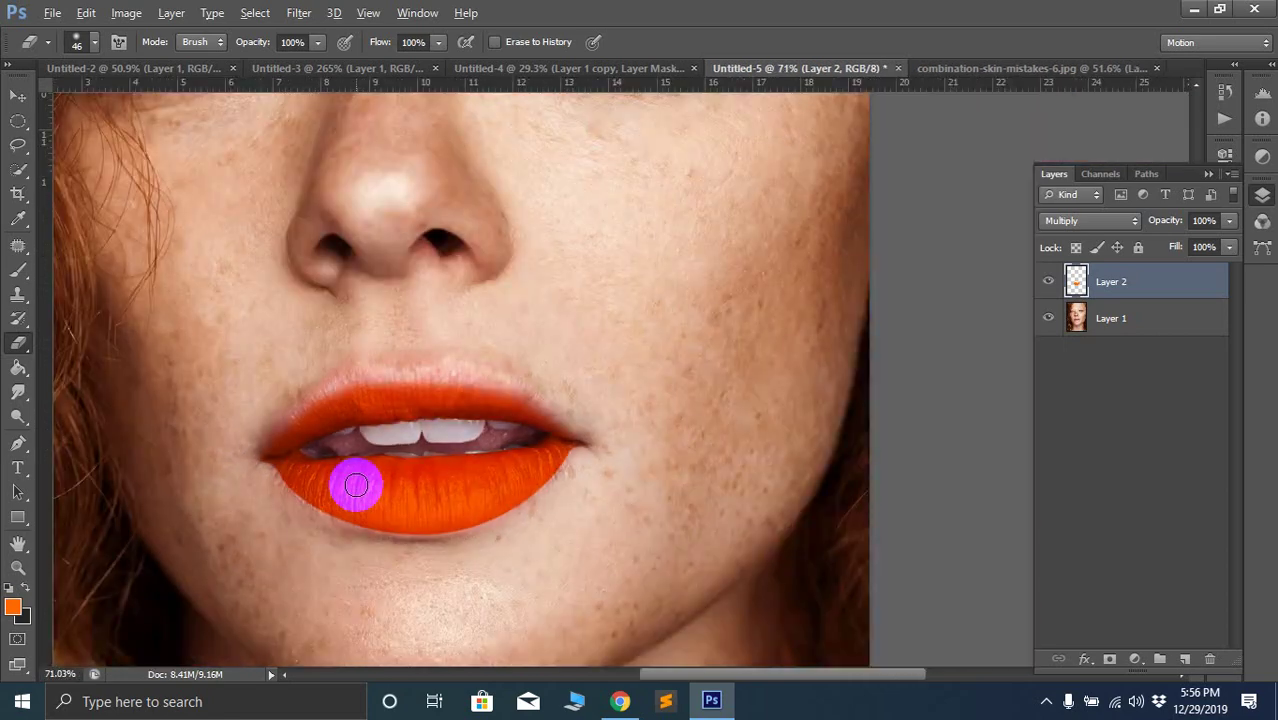
scroll(690, 428, "up", 10)
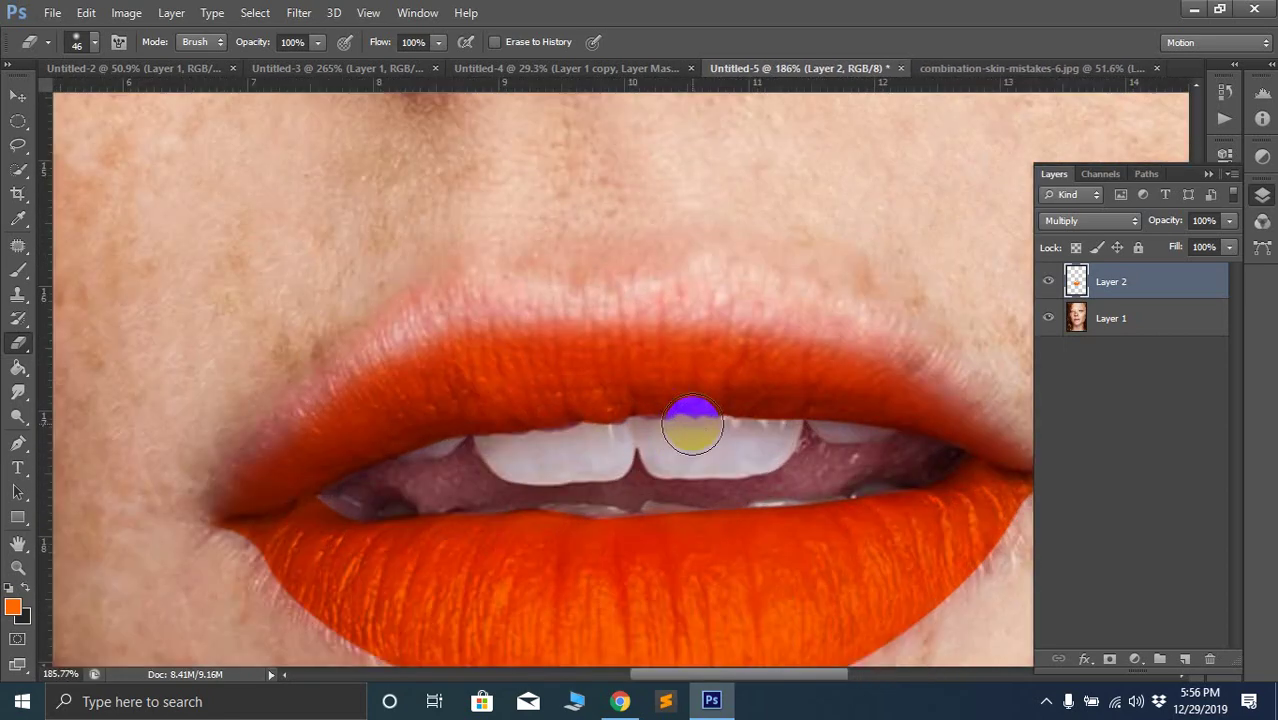
key("ctrl+z")
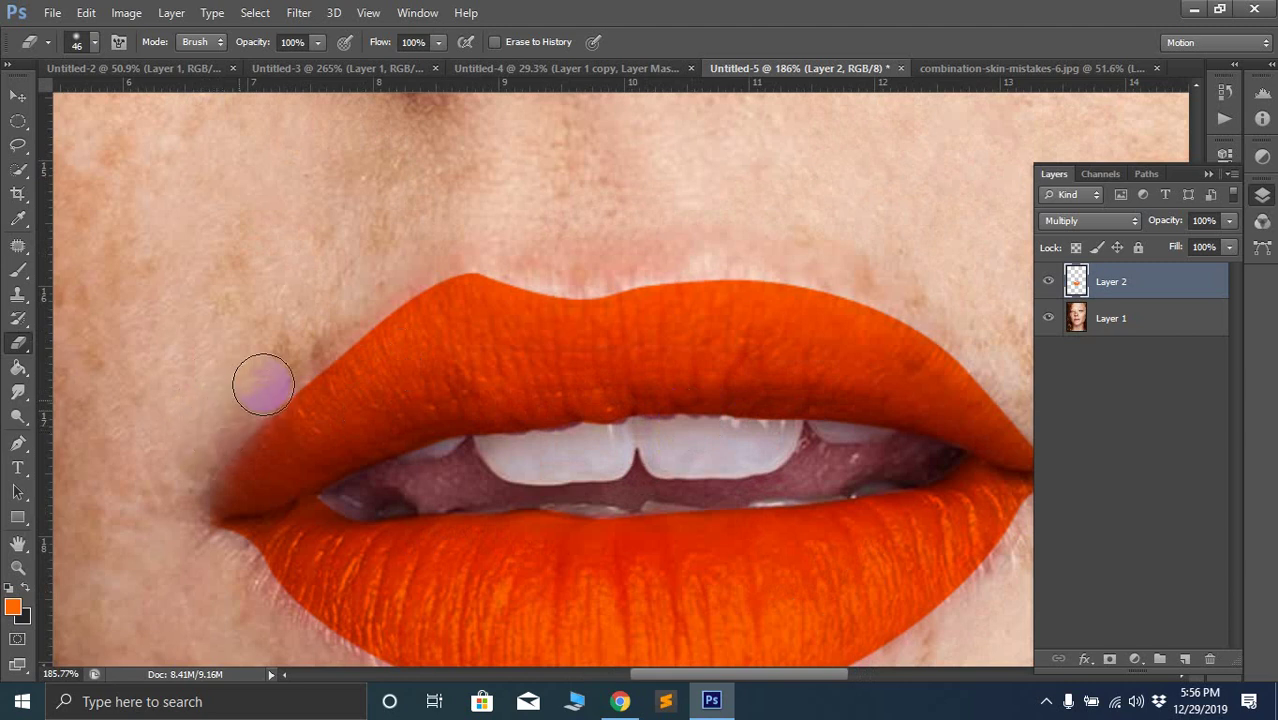
Try softening the whole upper-lip contour from corner to corner with the Eraser, check it on the face, and undo the strokes
mouse_move(263, 385)
left_mouse_down()
mouse_move(242, 416)
mouse_move(432, 278)
mouse_move(503, 255)
mouse_move(597, 273)
mouse_move(522, 273)
mouse_move(592, 278)
mouse_move(724, 261)
mouse_move(848, 270)
mouse_move(932, 307)
mouse_move(1005, 400)
left_mouse_up()
scroll(776, 297, "down", 2)
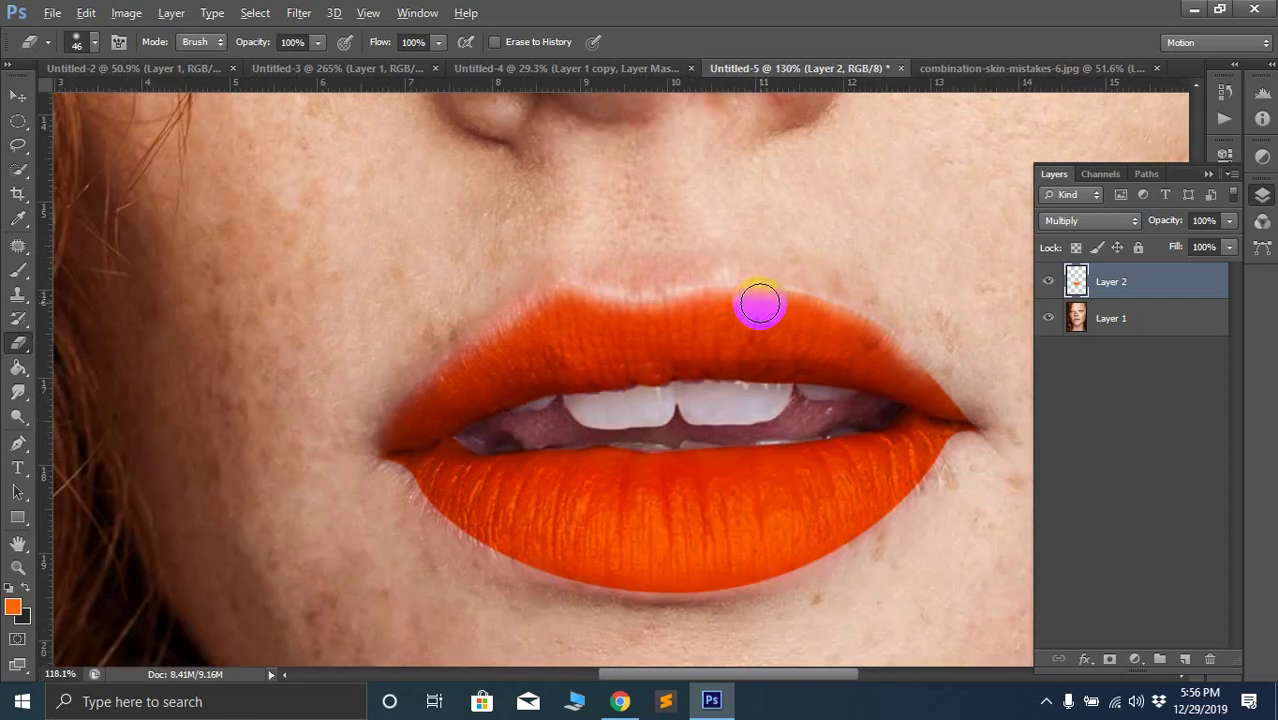
scroll(760, 304, "down", 3)
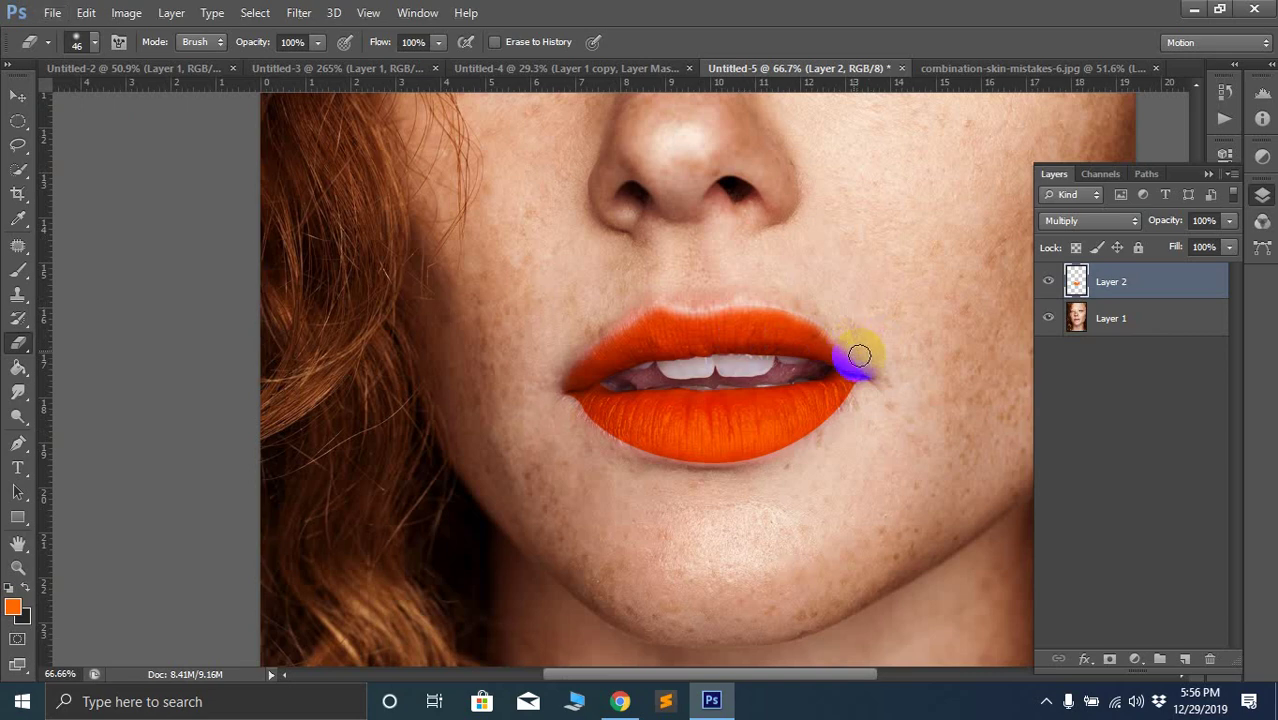
mouse_move(859, 355)
left_mouse_down()
mouse_move(884, 375)
mouse_move(809, 318)
mouse_move(722, 302)
left_mouse_up()
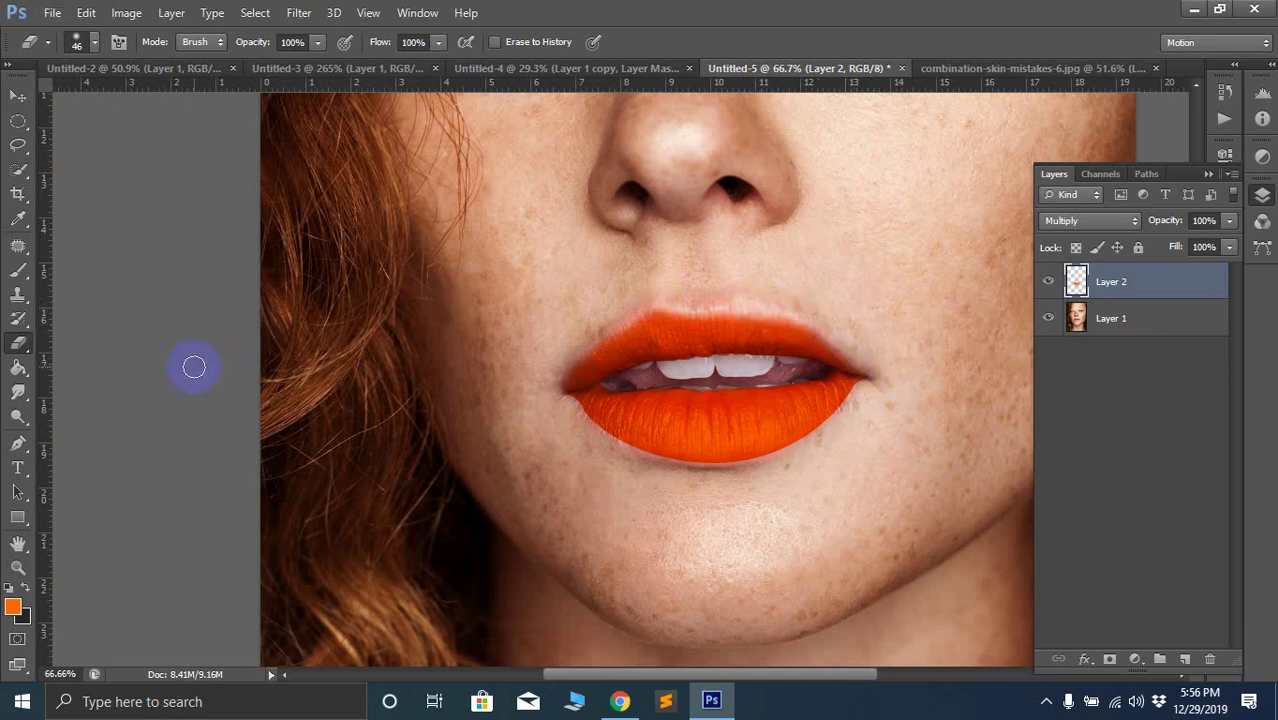
scroll(652, 355, "up", 3)
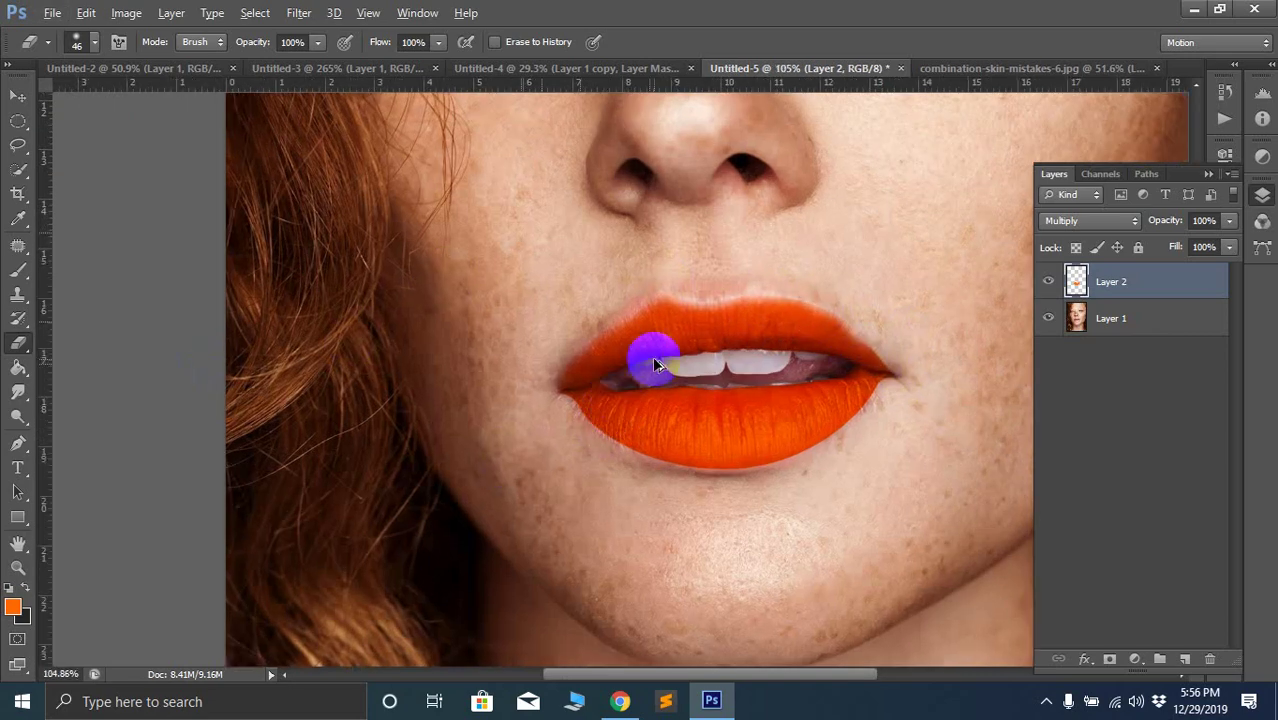
left_click_drag(660, 360, 640, 320)
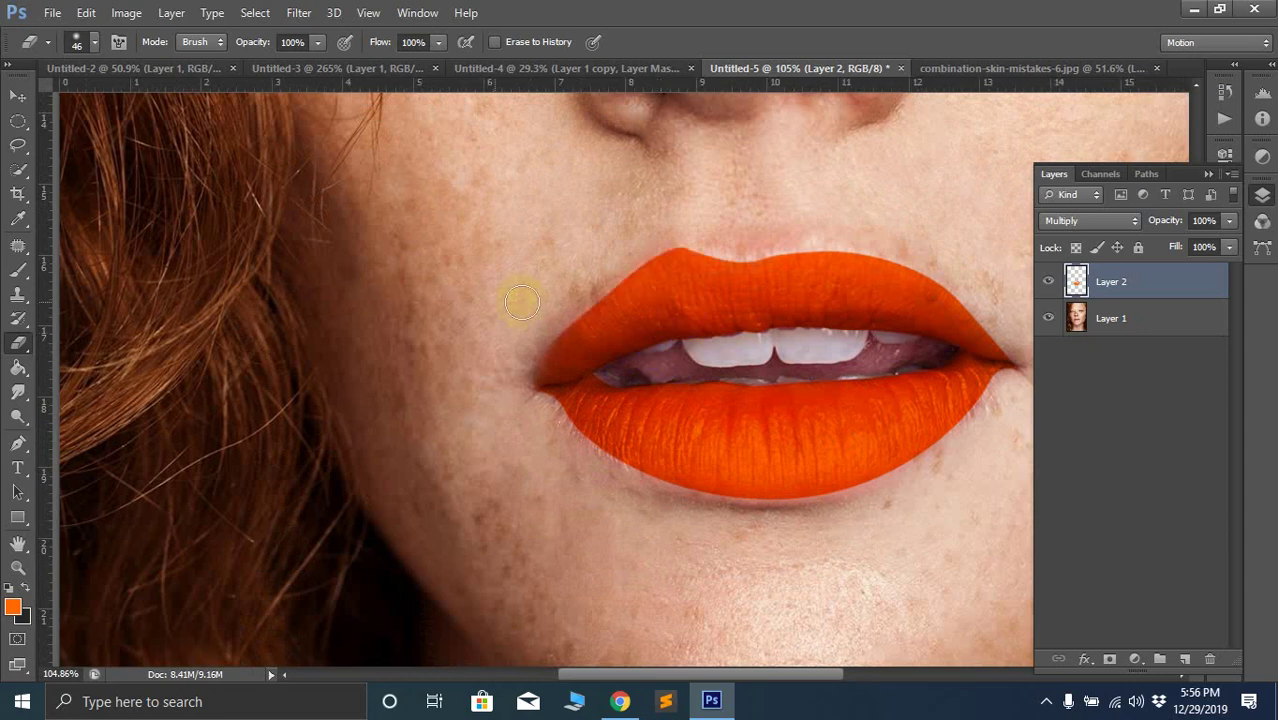
left_click(18, 367)
left_click(18, 392)
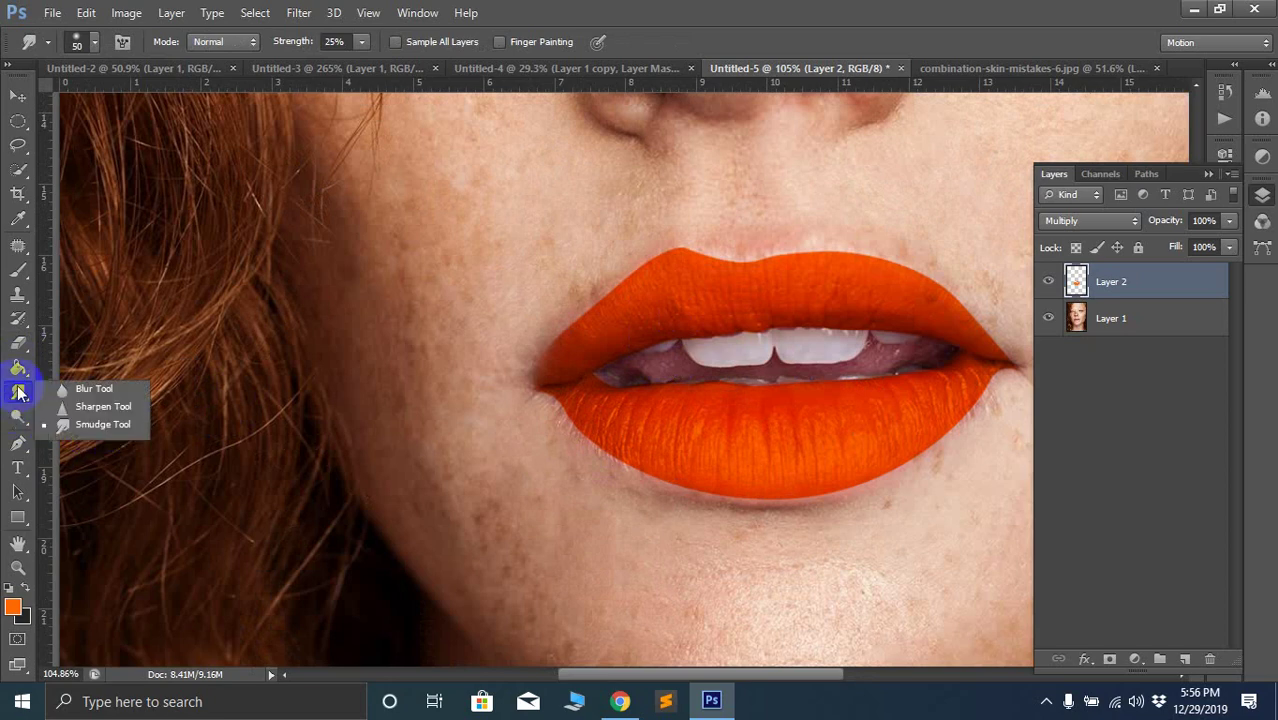
left_click(18, 392)
right_click(18, 392)
left_click(94, 388)
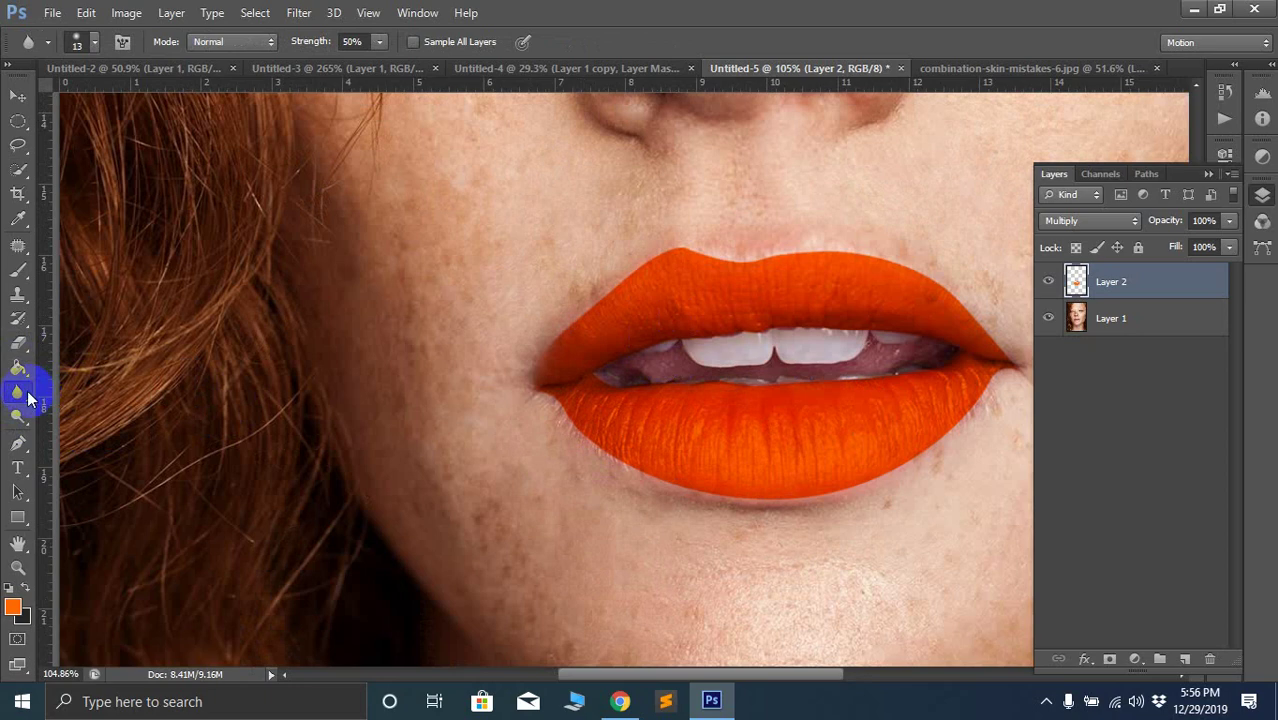
left_click(20, 372)
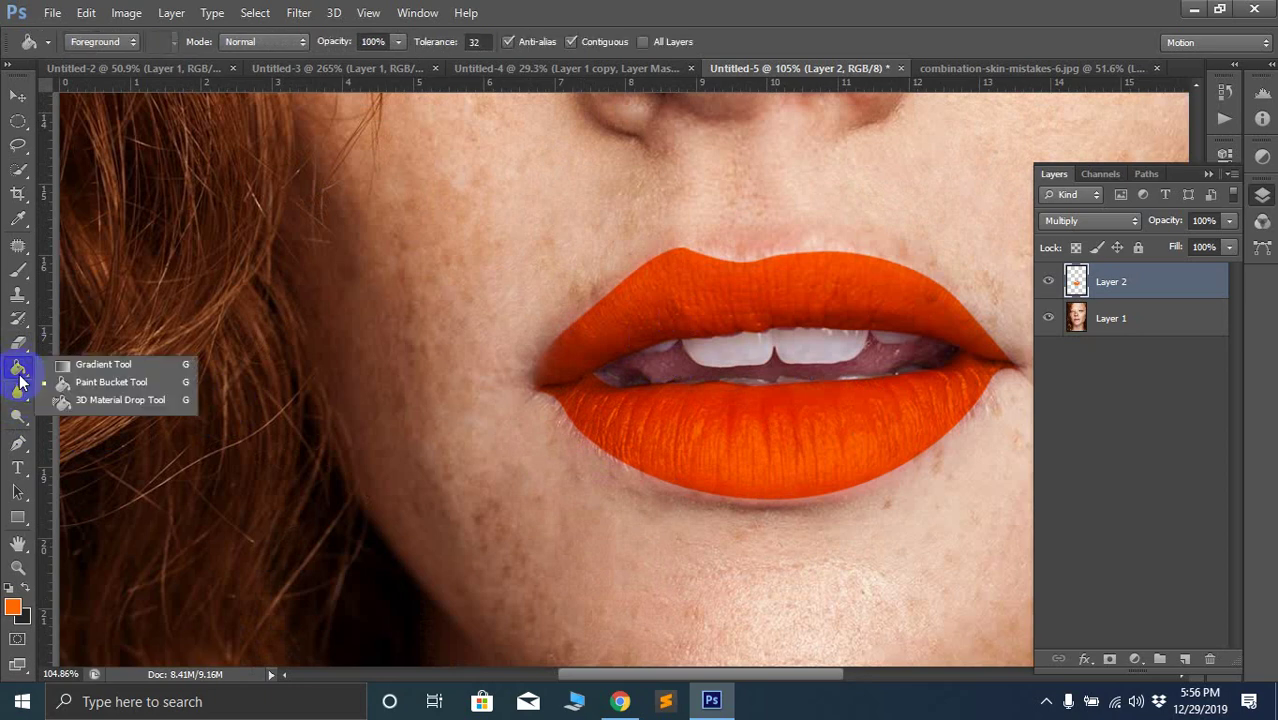
left_click(70, 349)
left_click(20, 395)
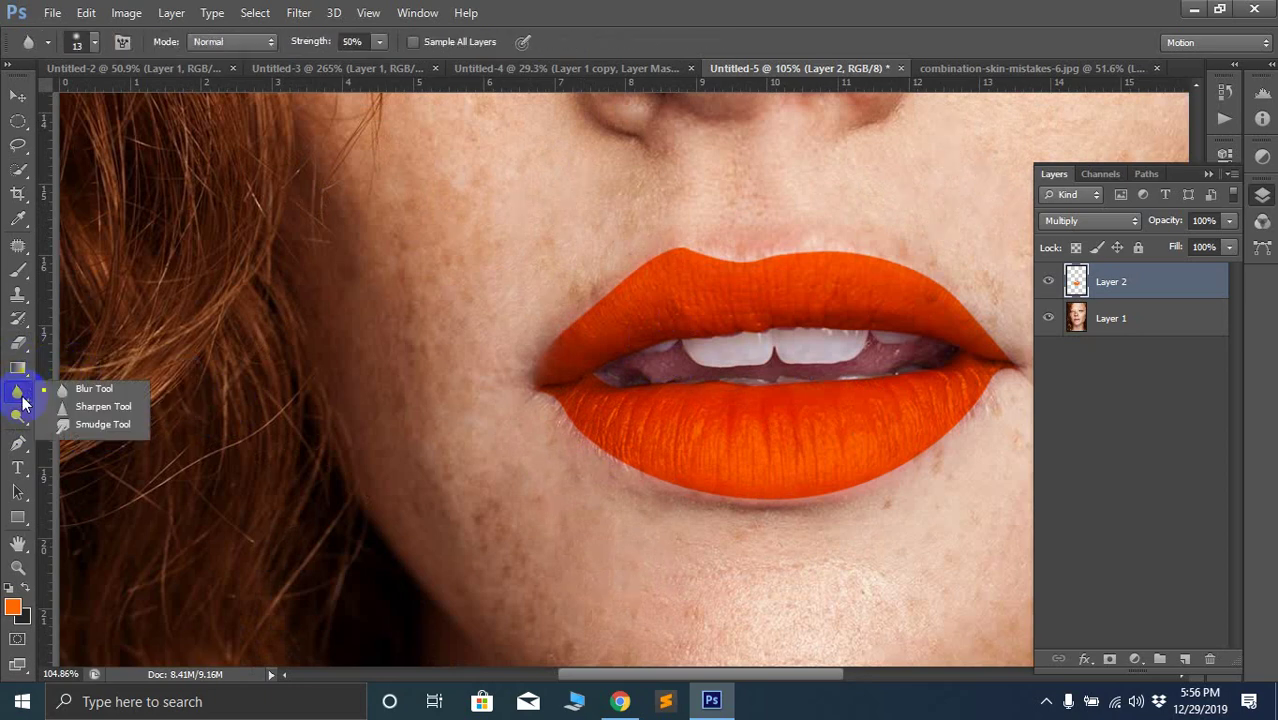
With the Smudge tool at 41% strength, soften the orange edge along the left half of the upper lip
left_click(100, 425)
scroll(650, 300, "up", 4)
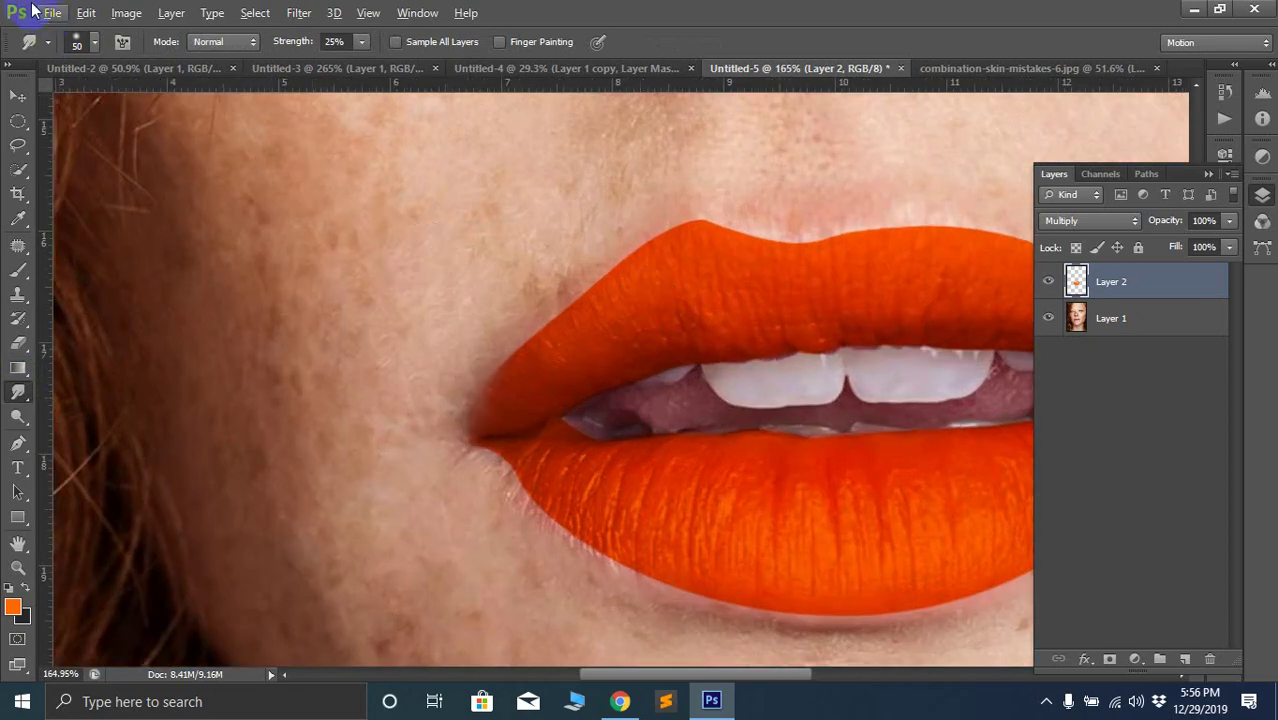
left_click(361, 42)
left_click_drag(373, 65, 378, 64)
scroll(518, 400, "up", 3)
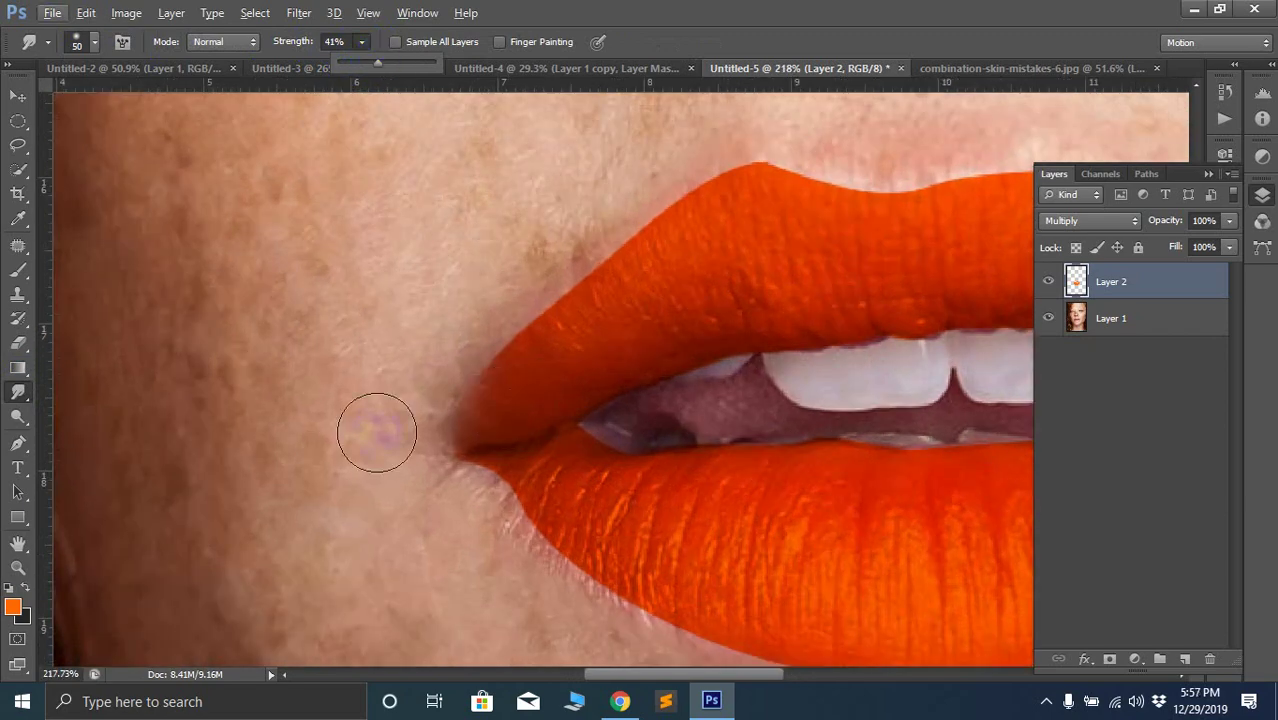
mouse_move(493, 318)
left_mouse_down()
mouse_move(524, 314)
mouse_move(511, 323)
mouse_move(525, 294)
mouse_move(526, 316)
mouse_move(563, 290)
left_mouse_up()
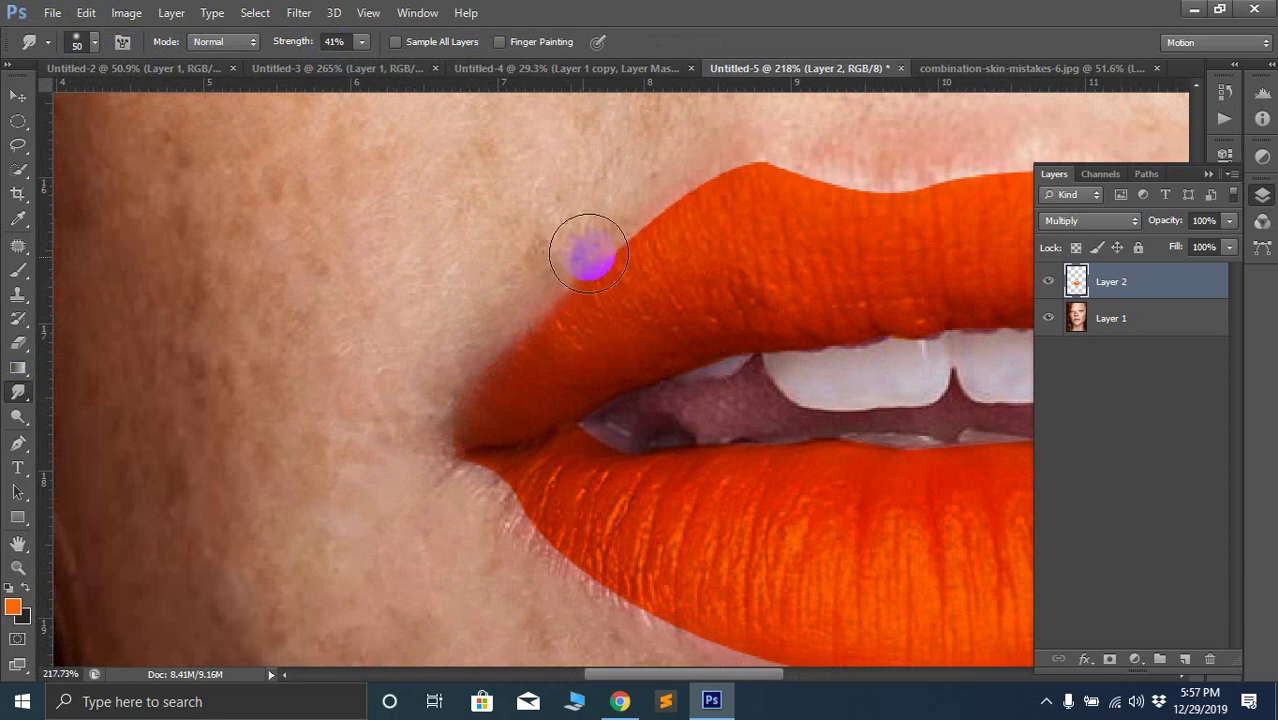
mouse_move(589, 254)
left_mouse_down()
mouse_move(630, 217)
mouse_move(620, 256)
mouse_move(660, 212)
mouse_move(769, 182)
mouse_move(768, 169)
mouse_move(790, 187)
mouse_move(924, 191)
left_mouse_up()
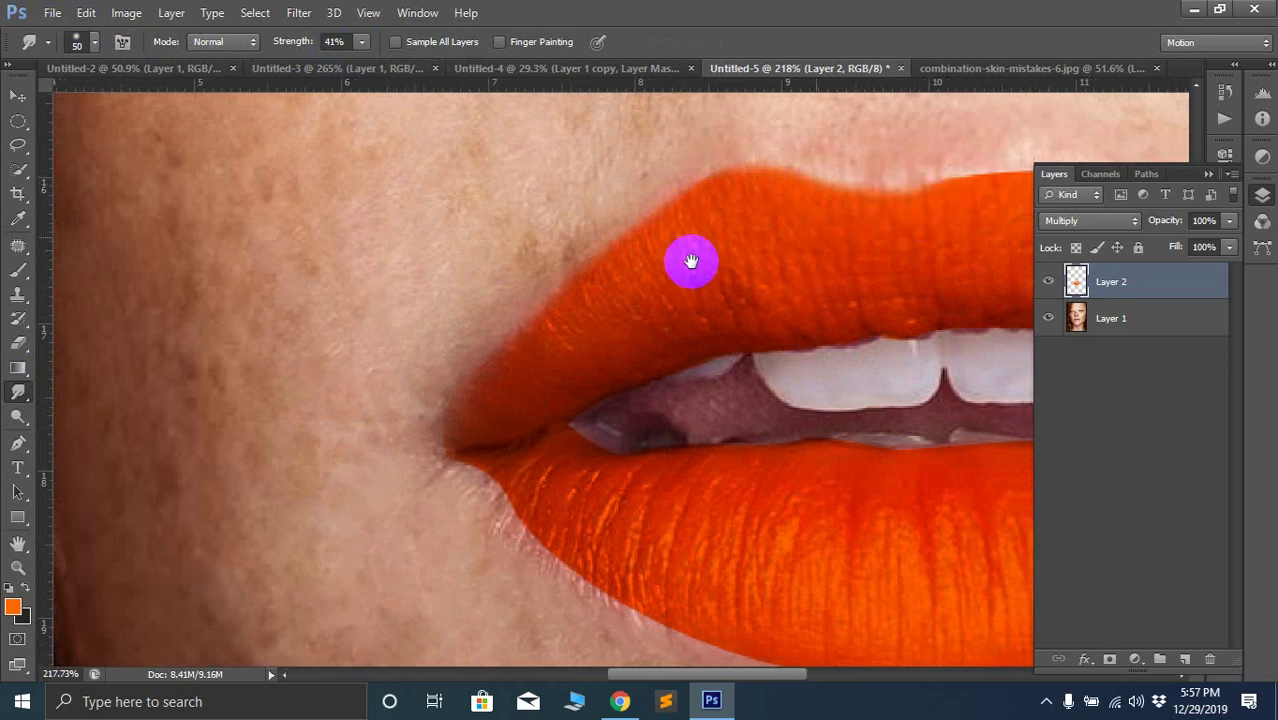
Smudge the orange edge along the right half of the upper lip down to the right mouth corner
left_click_drag(690, 260, 370, 280)
mouse_move(470, 247)
left_mouse_down()
mouse_move(576, 206)
mouse_move(669, 204)
mouse_move(613, 211)
mouse_move(624, 197)
mouse_move(670, 202)
mouse_move(627, 222)
mouse_move(798, 242)
mouse_move(758, 216)
mouse_move(827, 274)
mouse_move(777, 240)
mouse_move(839, 265)
mouse_move(798, 256)
left_mouse_up()
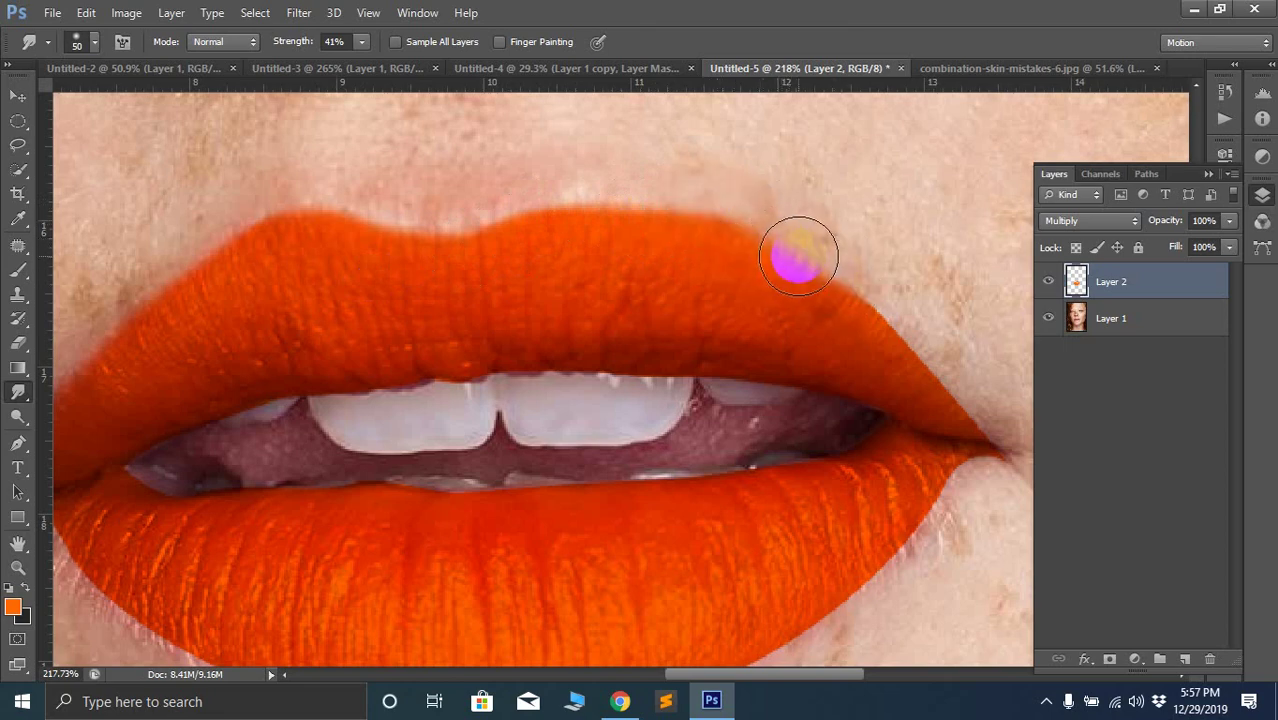
mouse_move(889, 364)
left_mouse_down()
mouse_move(767, 309)
mouse_move(815, 292)
mouse_move(865, 345)
mouse_move(957, 394)
mouse_move(884, 389)
mouse_move(952, 399)
mouse_move(945, 429)
mouse_move(838, 446)
left_mouse_up()
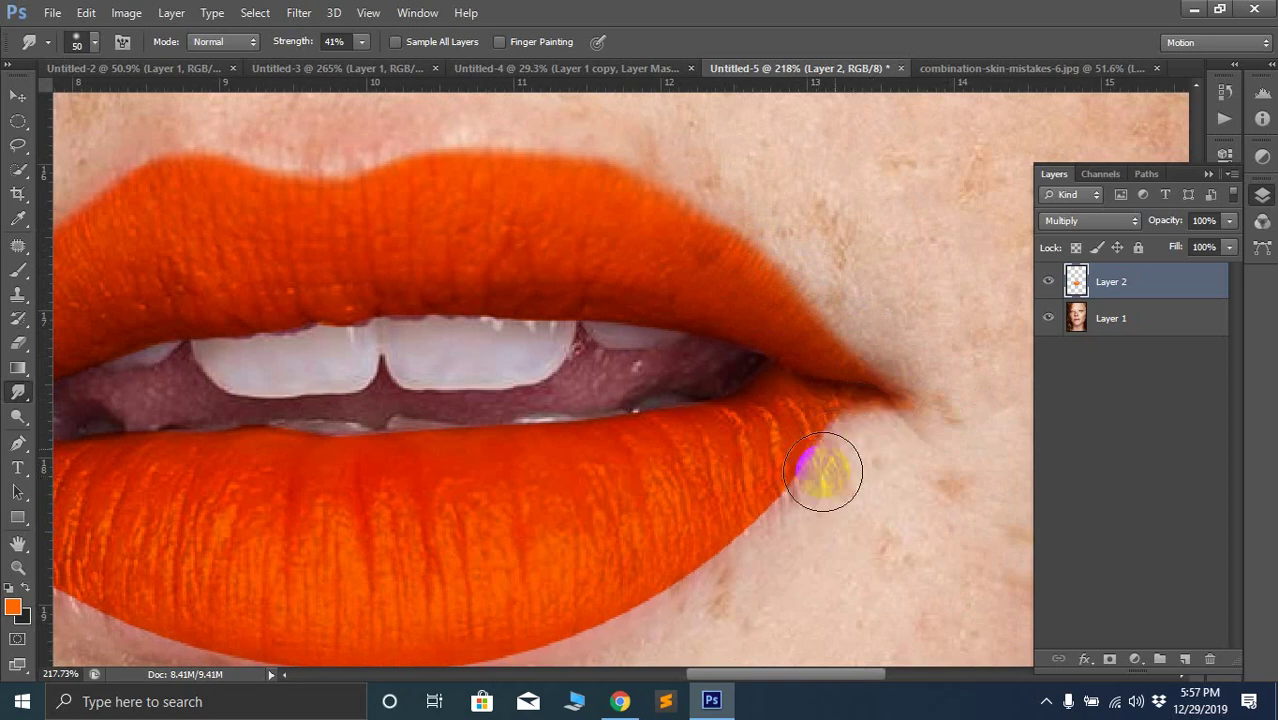
Smudge the outer edge of the lower lip from the right mouth corner across to the left one
left_click_drag(797, 500, 790, 491)
scroll(790, 468, "down", 2)
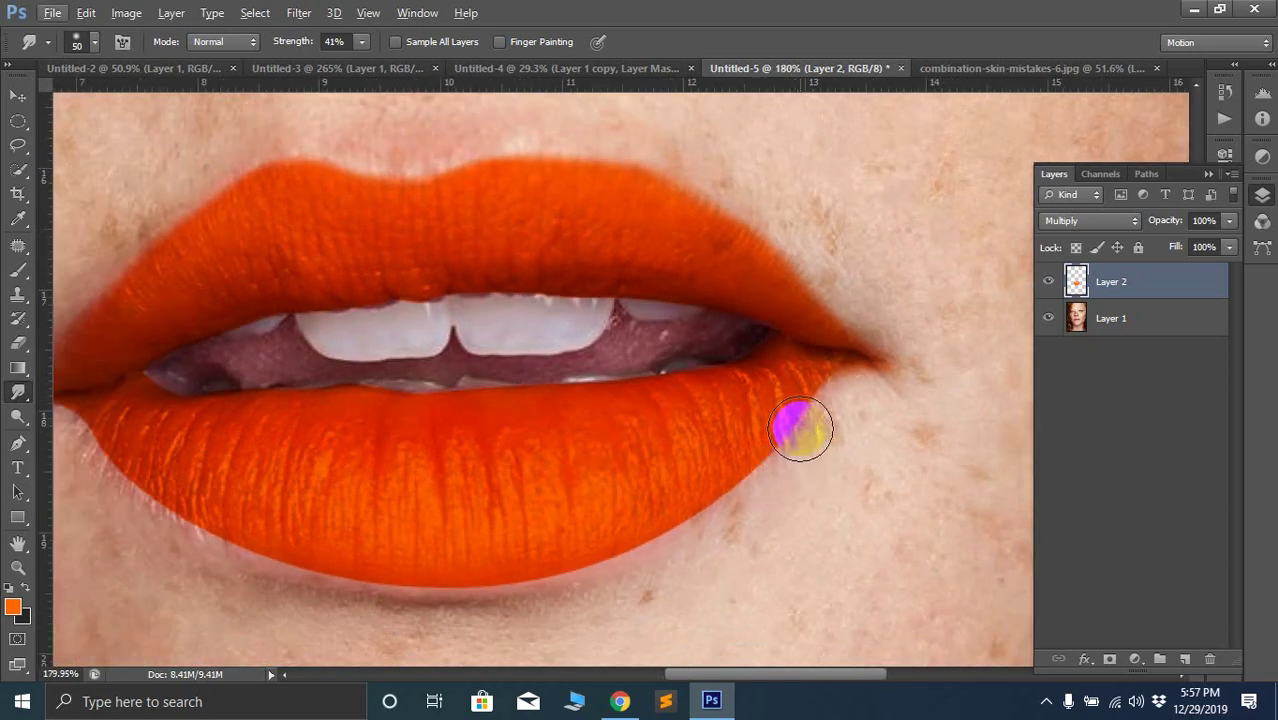
mouse_move(776, 435)
left_mouse_down()
mouse_move(820, 395)
mouse_move(743, 478)
mouse_move(545, 597)
mouse_move(576, 585)
mouse_move(415, 605)
mouse_move(778, 503)
mouse_move(645, 509)
mouse_move(677, 504)
mouse_move(503, 482)
mouse_move(670, 503)
mouse_move(605, 496)
mouse_move(401, 426)
mouse_move(451, 430)
mouse_move(376, 415)
mouse_move(358, 402)
mouse_move(419, 410)
mouse_move(330, 358)
left_mouse_up()
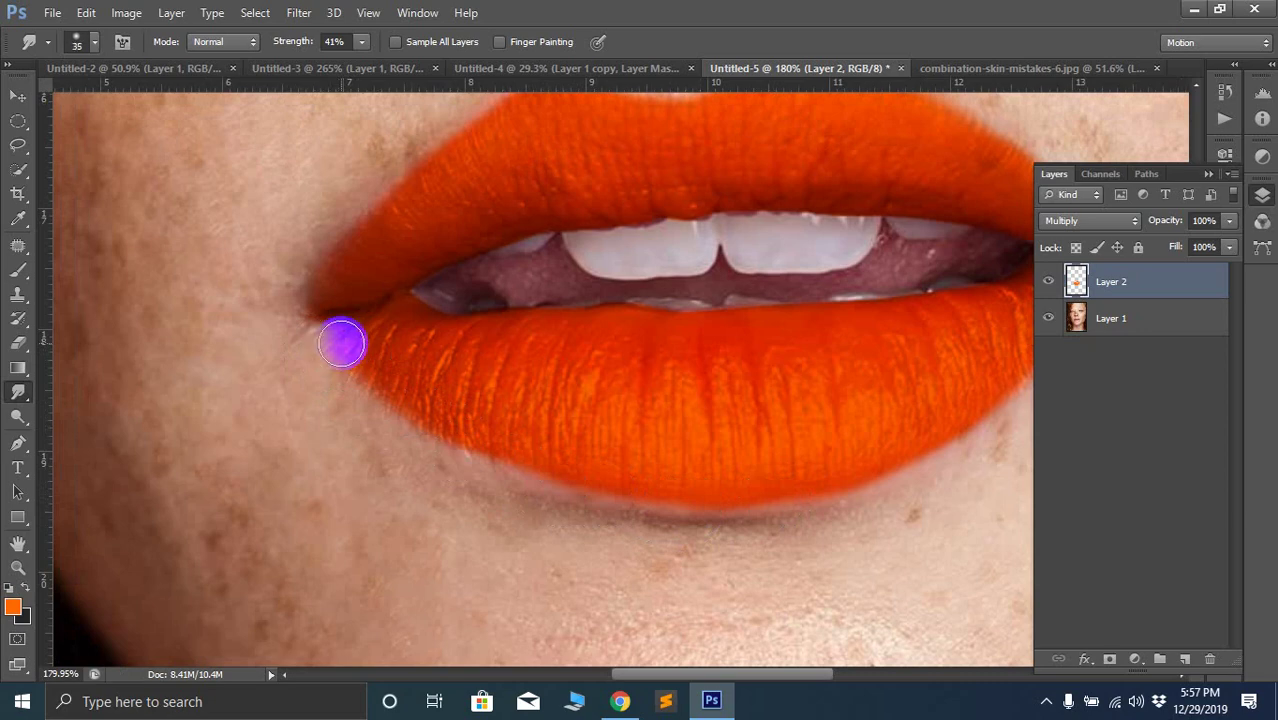
Refine the orange edge around the left mouth corner using the Smudge tool with a 20 px brush
scroll(342, 340, "up", 3)
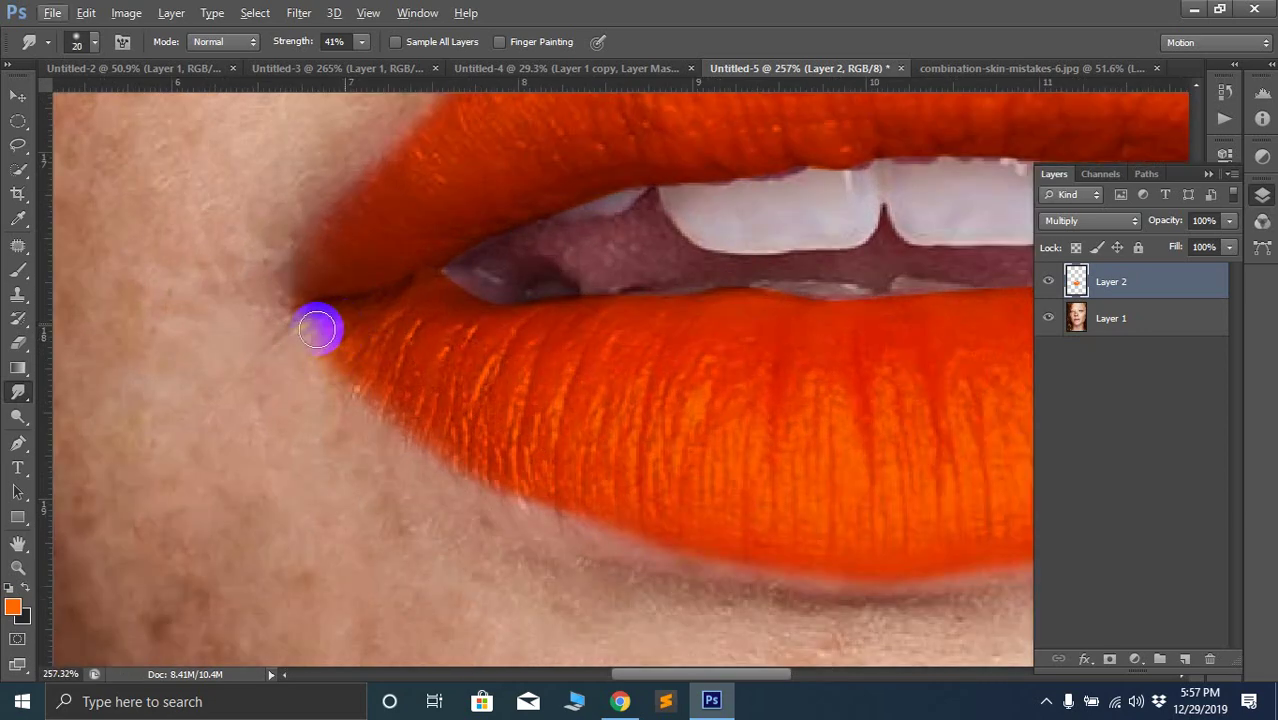
mouse_move(324, 331)
left_mouse_down()
mouse_move(267, 305)
mouse_move(313, 299)
mouse_move(267, 293)
mouse_move(306, 265)
mouse_move(285, 267)
mouse_move(265, 298)
mouse_move(308, 300)
mouse_move(308, 325)
mouse_move(390, 311)
mouse_move(443, 280)
mouse_move(515, 300)
mouse_move(473, 284)
mouse_move(585, 214)
left_mouse_up()
left_click_drag(705, 214, 284, 277)
mouse_move(388, 230)
left_mouse_down()
mouse_move(626, 213)
mouse_move(749, 224)
mouse_move(905, 264)
mouse_move(893, 284)
mouse_move(734, 336)
mouse_move(403, 358)
mouse_move(44, 357)
left_mouse_up()
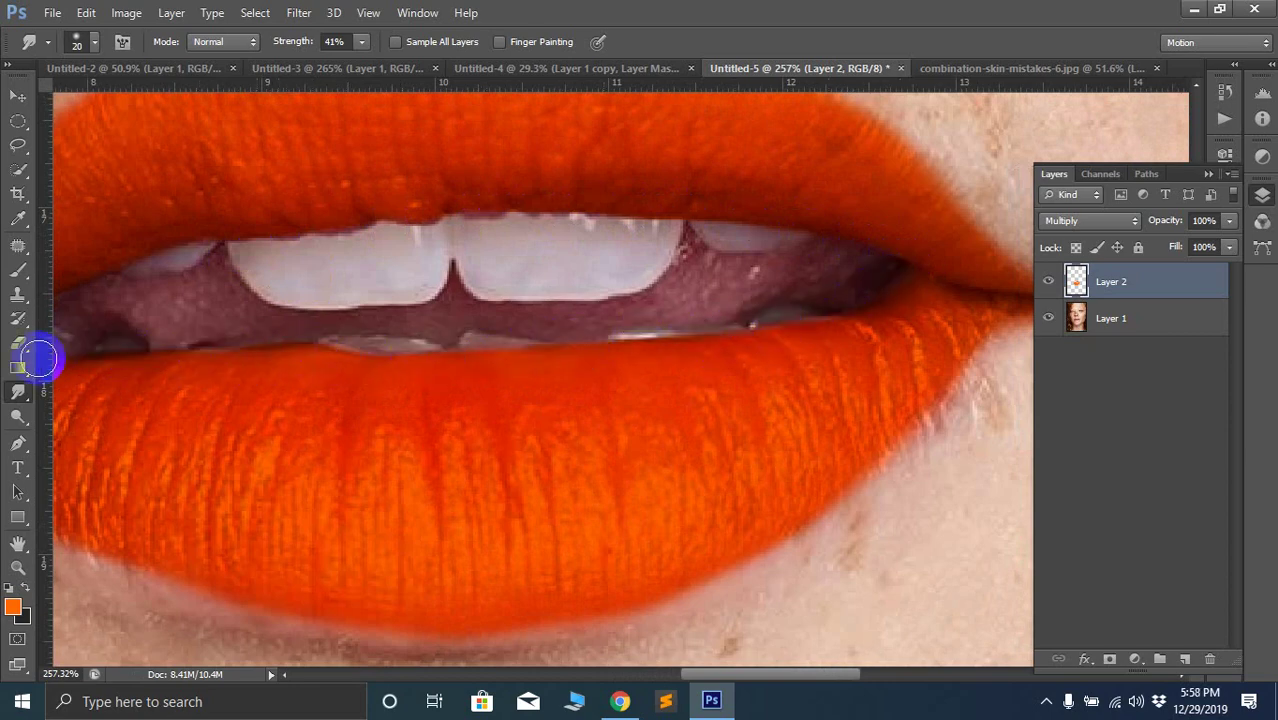
Lower the opacity of the orange lip layer, Layer 2, to 71%
scroll(745, 522, "down", 5)
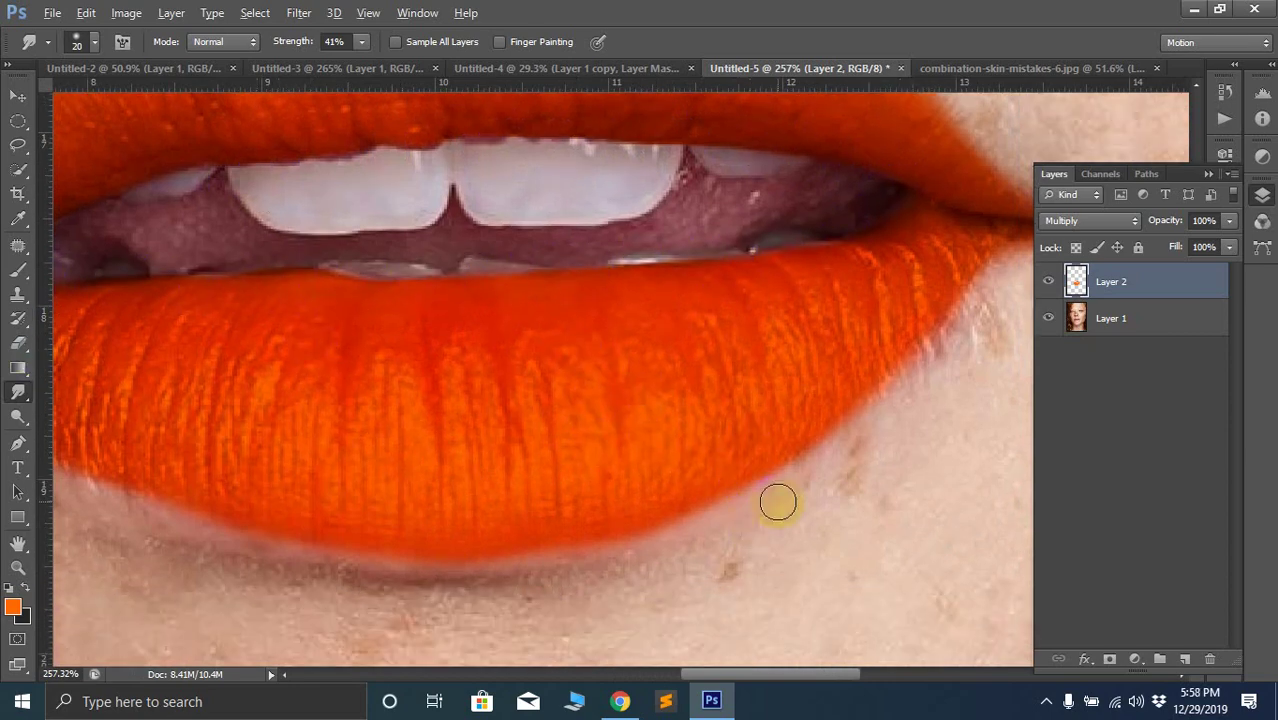
scroll(778, 501, "down", 6)
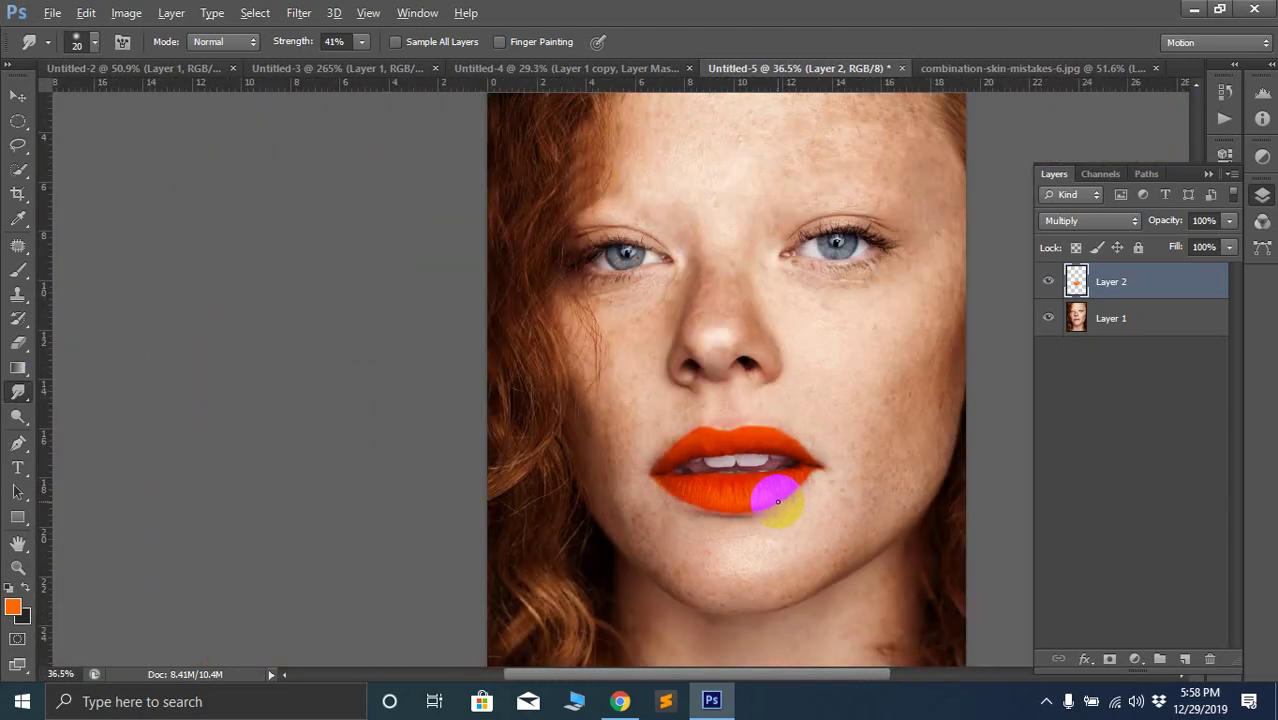
scroll(778, 501, "up", 1)
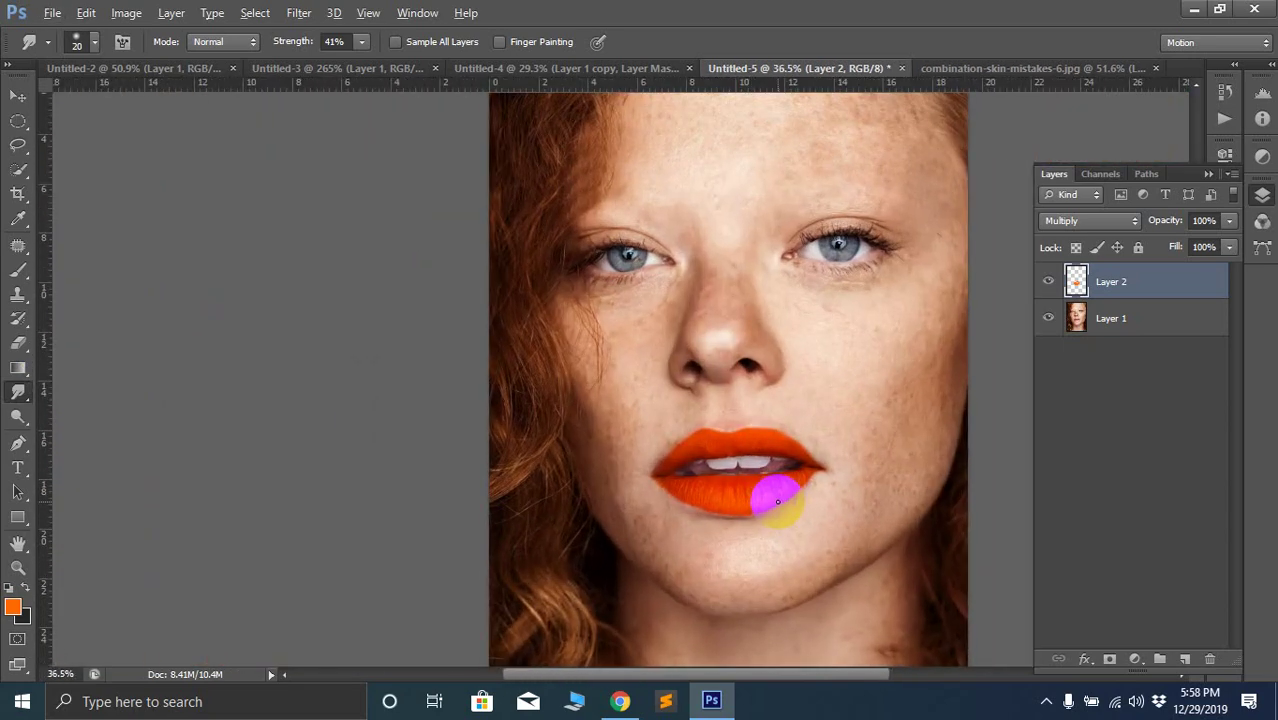
scroll(778, 501, "up", 1)
left_click(1230, 221)
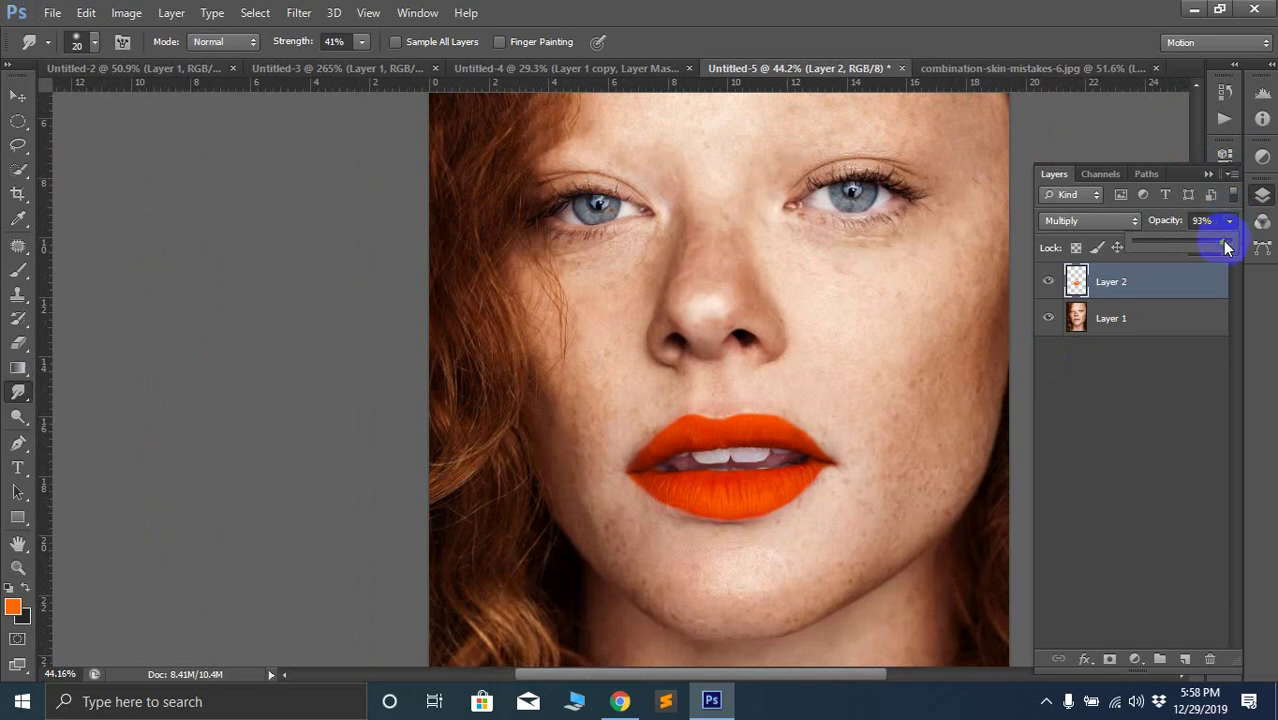
left_click_drag(1199, 247, 1201, 246)
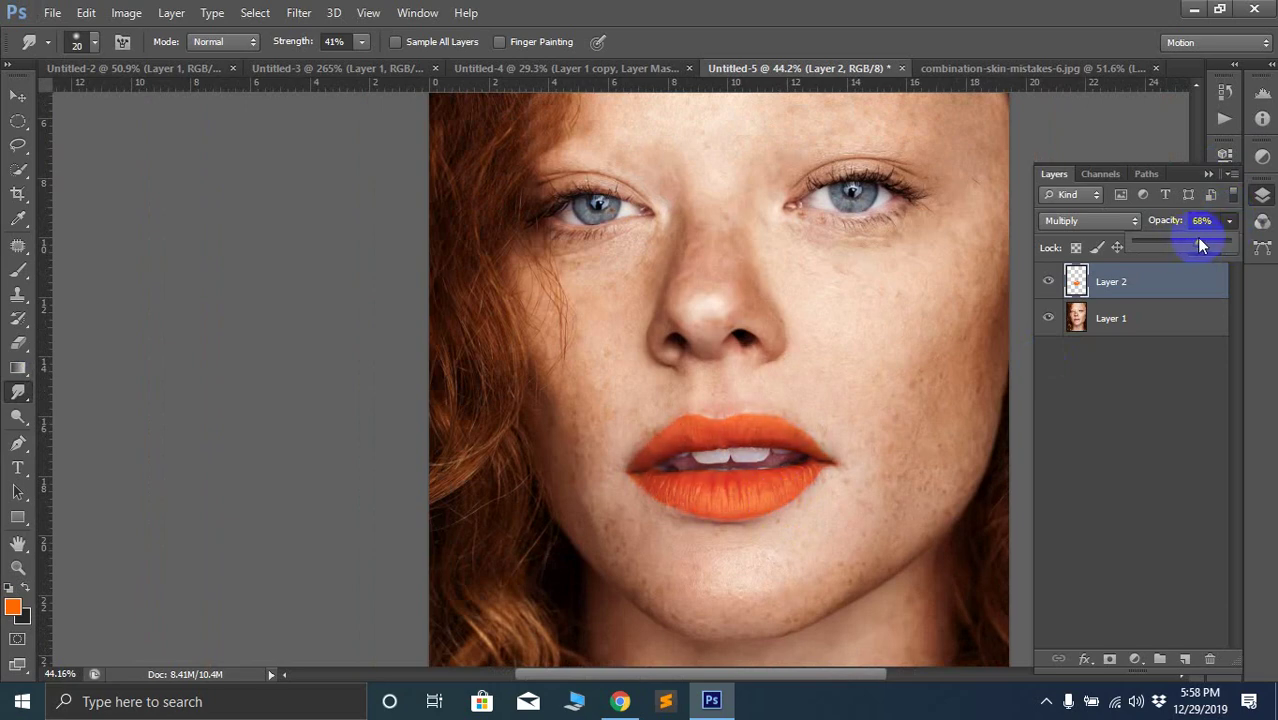
left_click(757, 434)
Examine the blended lip edges up close and the lip color against the whole portrait
scroll(760, 437, "down", 1)
scroll(760, 437, "down", 1)
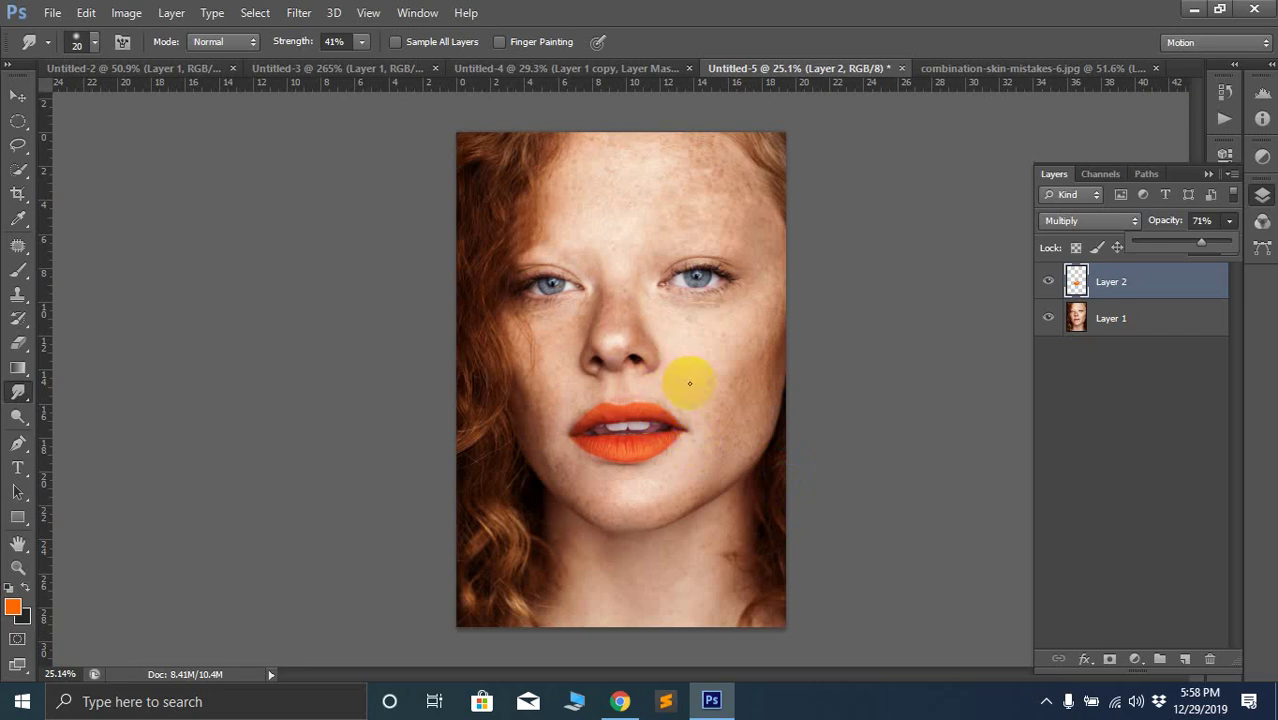
scroll(723, 388, "up", 4)
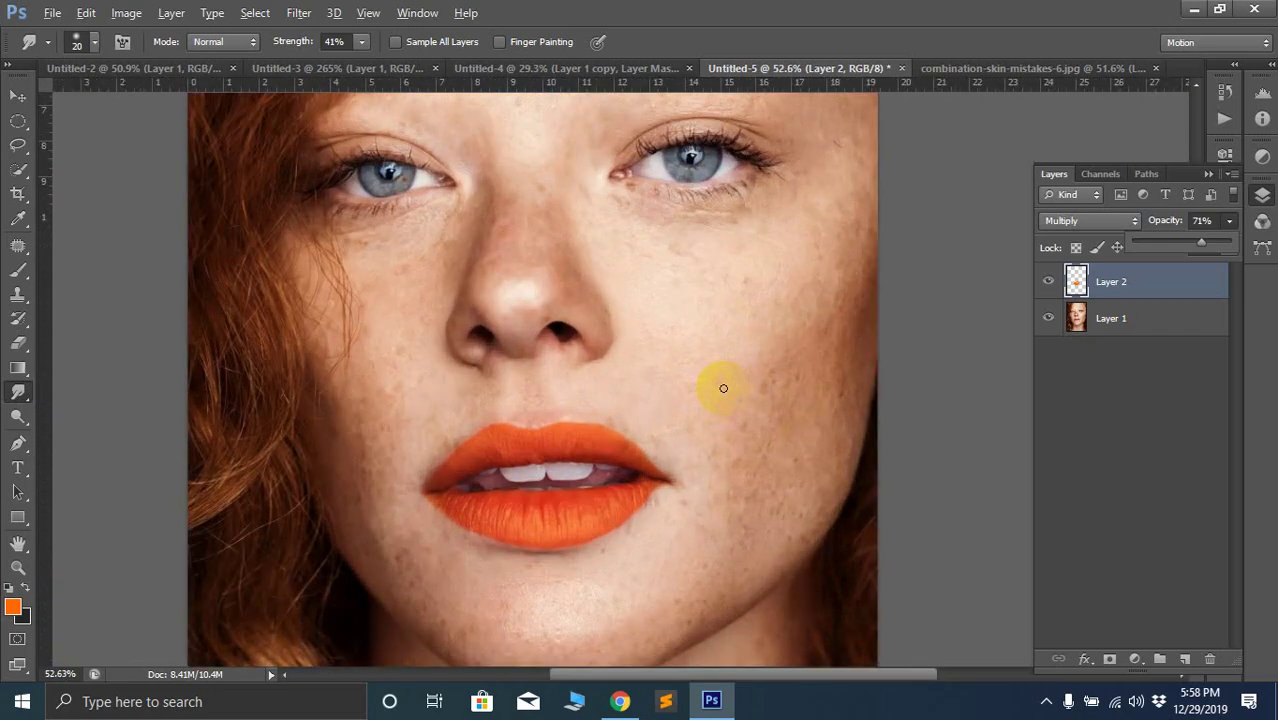
scroll(508, 459, "up", 2)
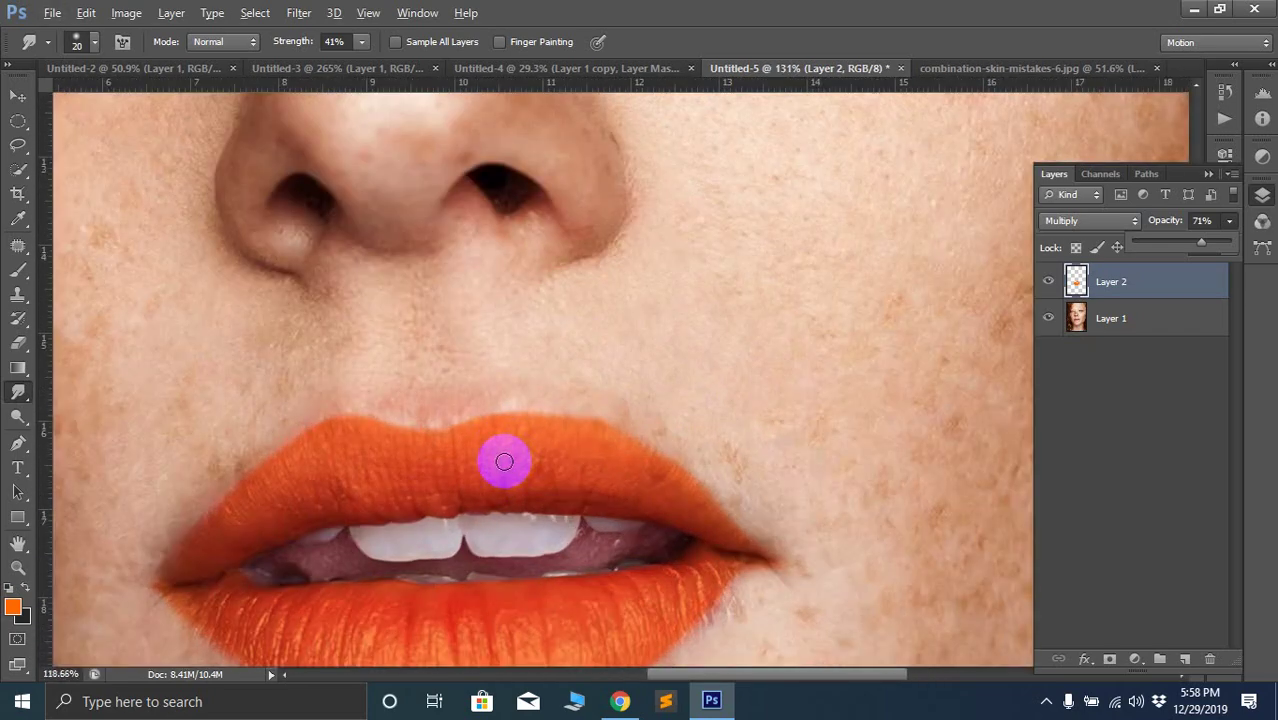
scroll(504, 461, "down", 2)
scroll(485, 455, "up", 2)
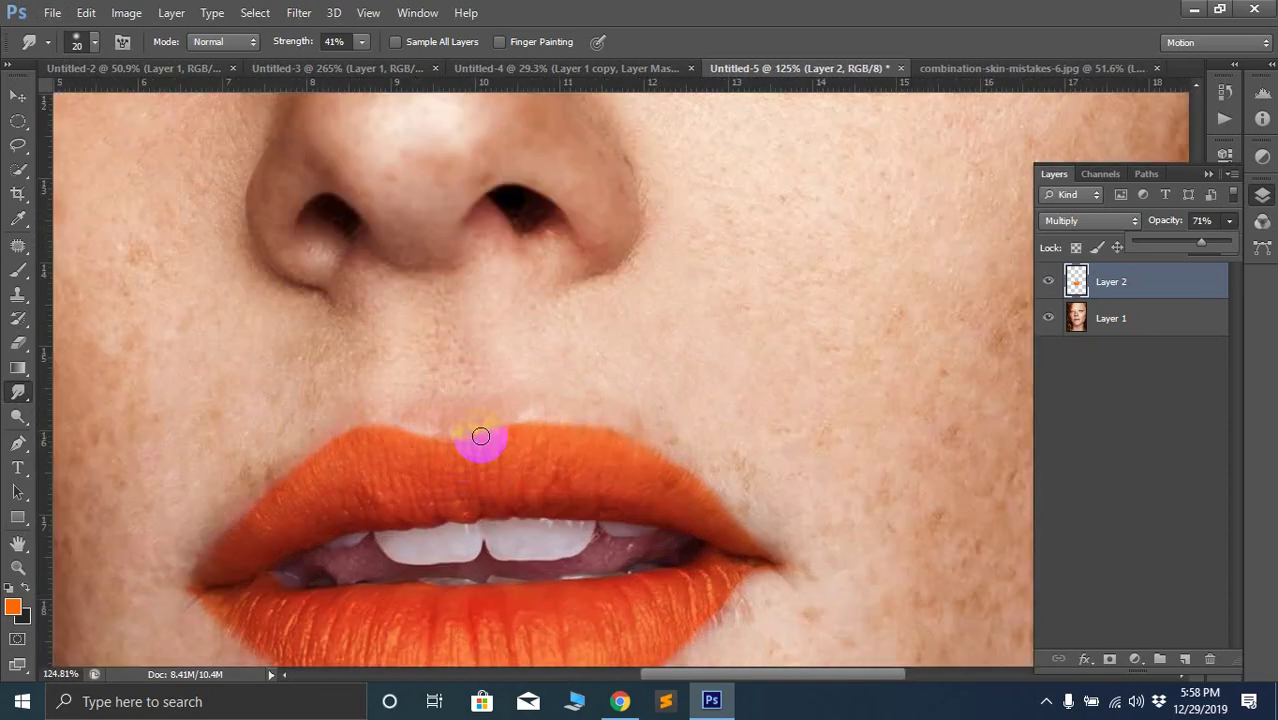
scroll(480, 437, "up", 2)
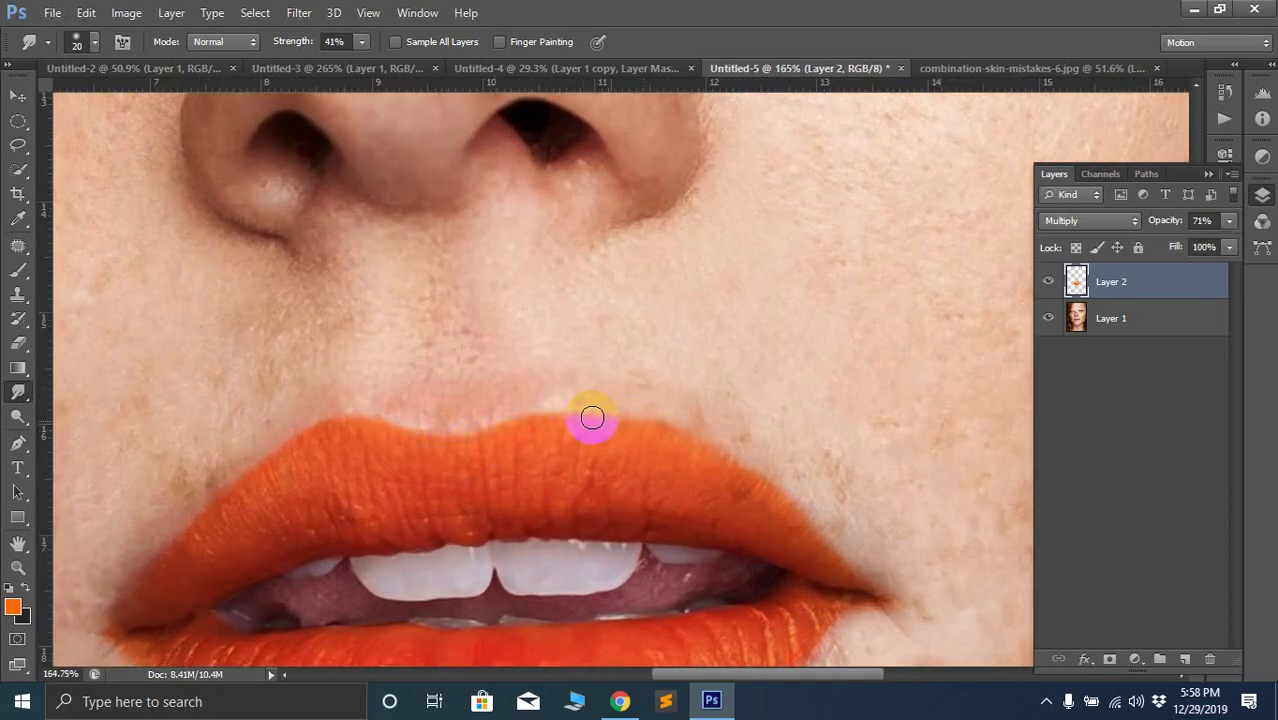
scroll(447, 440, "down", 5)
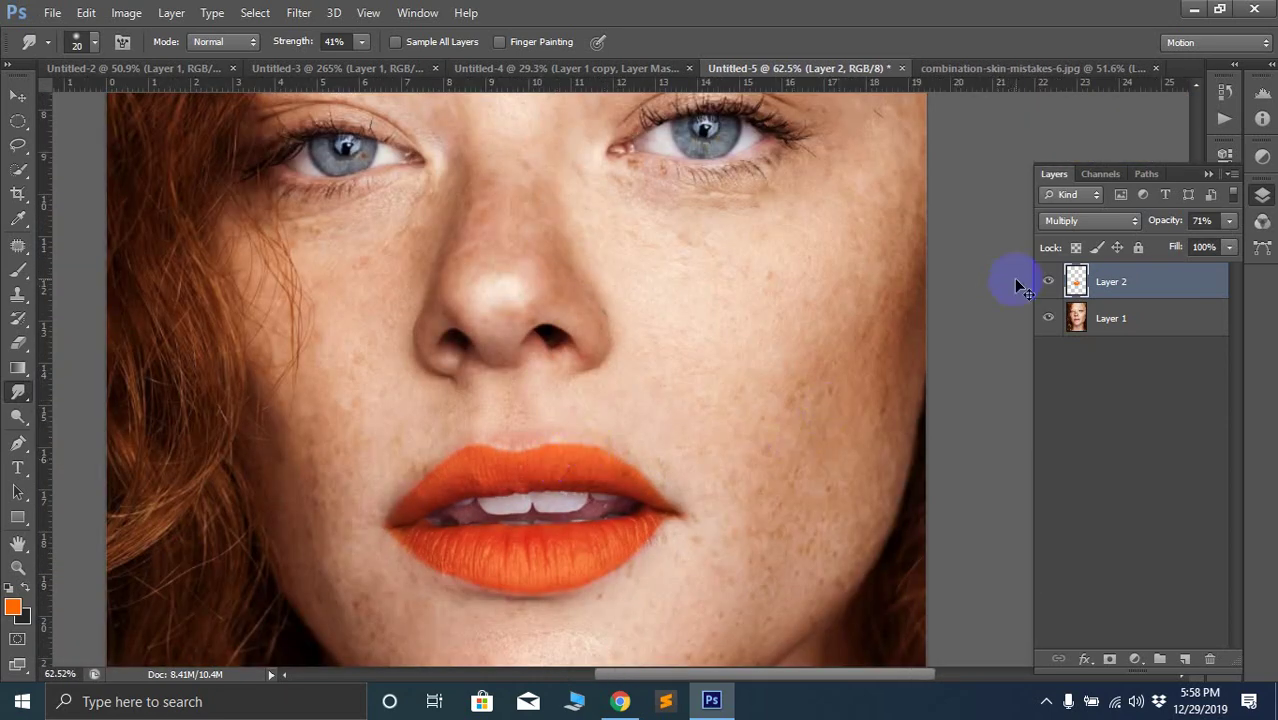
Darken the lip color on Layer 2 using Hue/Saturation with Hue -180, Saturation -100 and Lightness -100
key("ctrl+u")
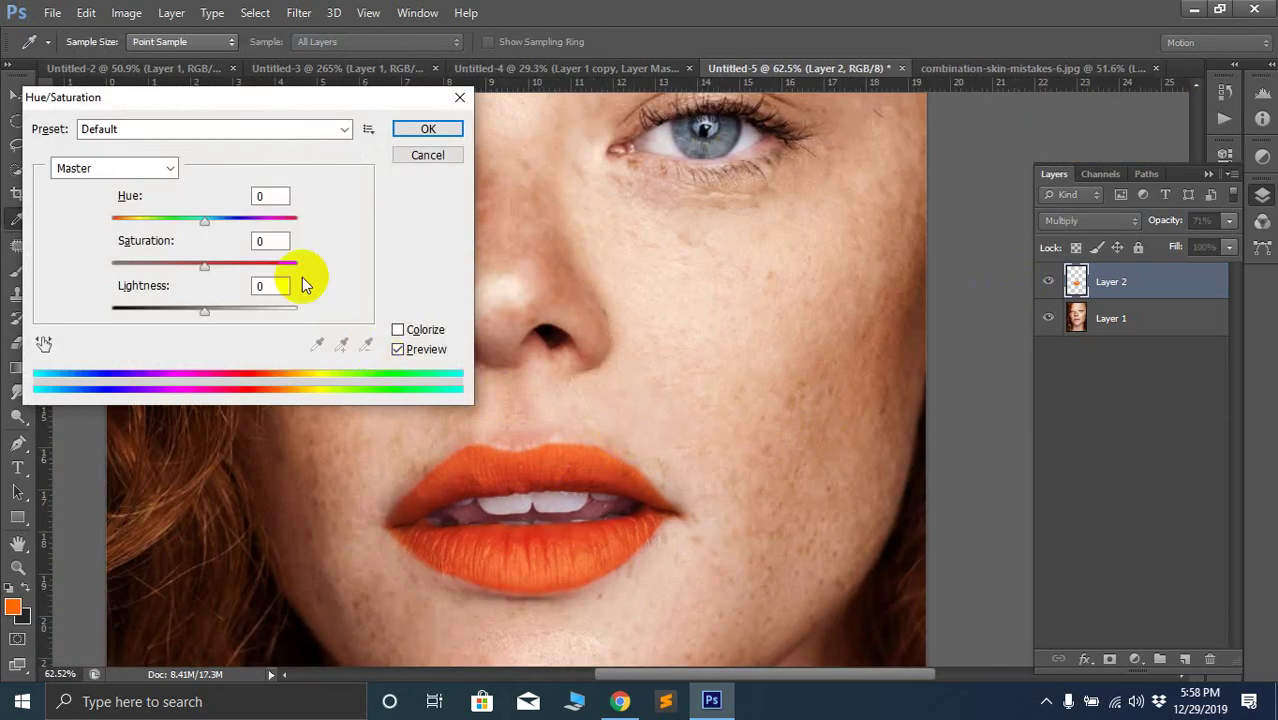
left_click_drag(203, 222, 305, 209)
left_click_drag(188, 222, 127, 228)
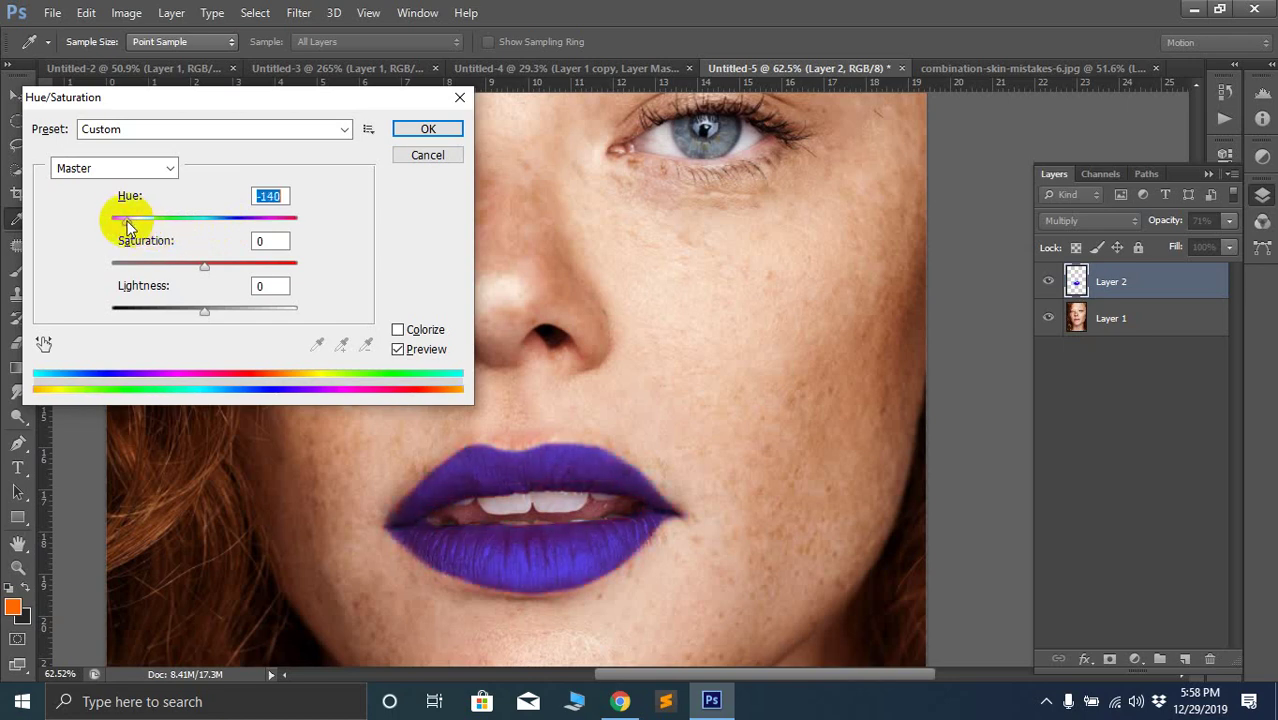
mouse_move(226, 268)
left_mouse_down()
mouse_move(293, 268)
mouse_move(105, 261)
mouse_move(232, 264)
left_mouse_up()
left_click_drag(204, 315, 63, 307)
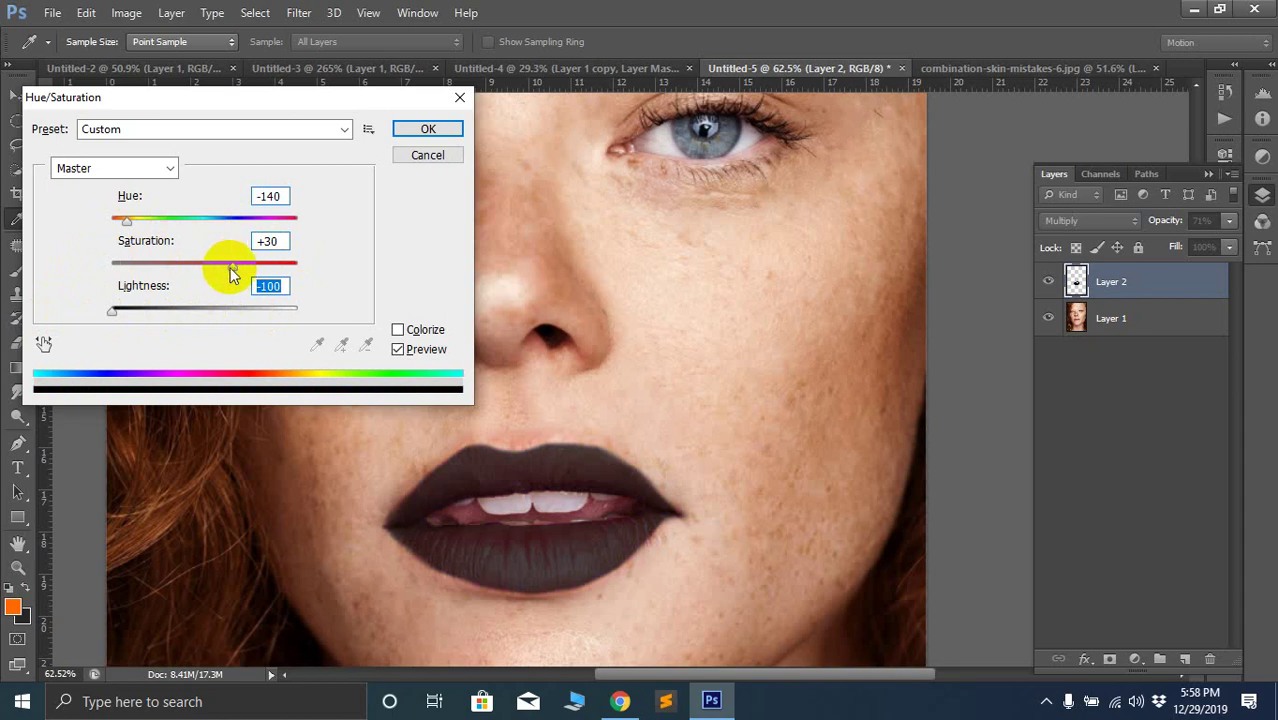
left_click_drag(230, 271, 100, 228)
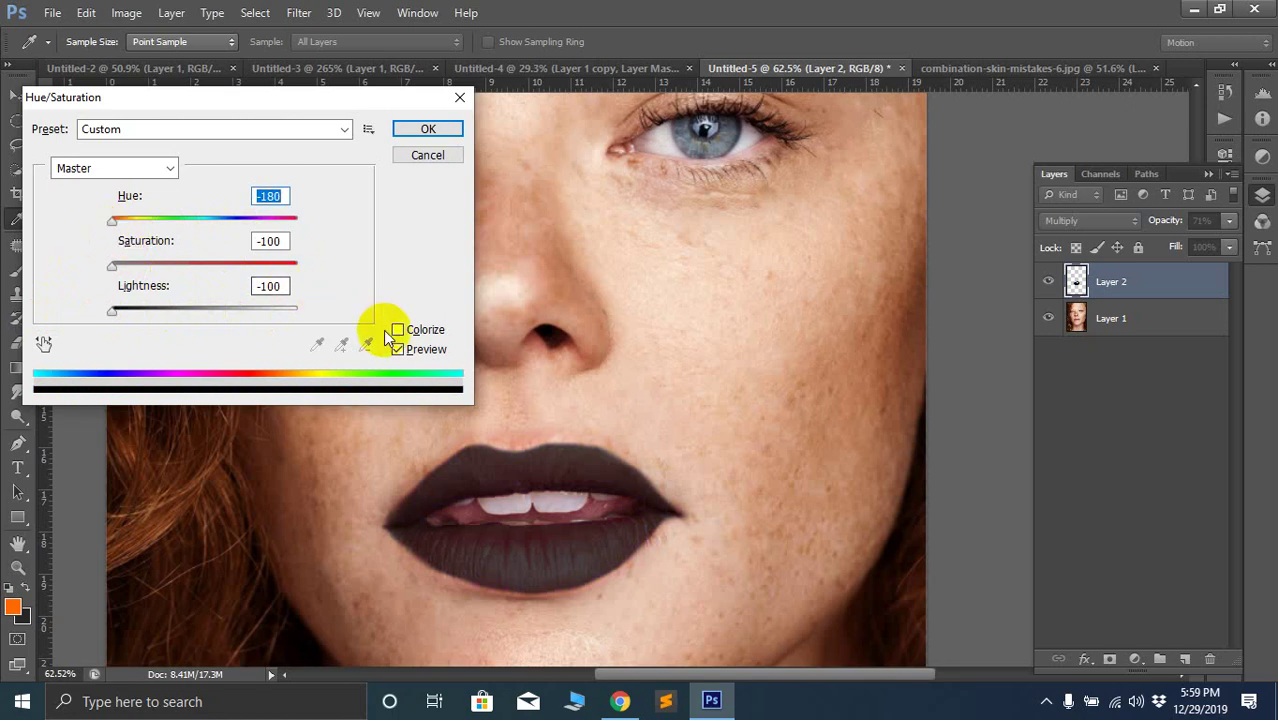
left_click(428, 128)
key("r")
scroll(640, 364, "down", 3)
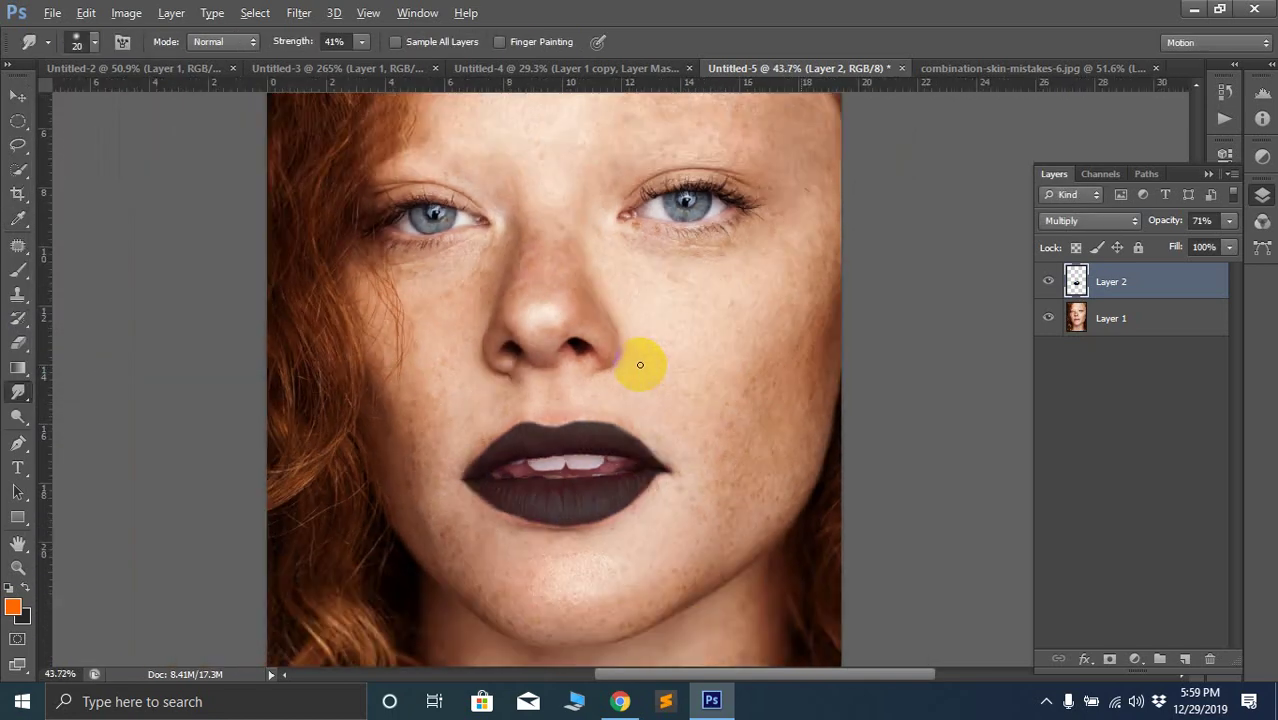
Raise the opacity of the lip color layer, Layer 2, to 100%
scroll(640, 364, "down", 4)
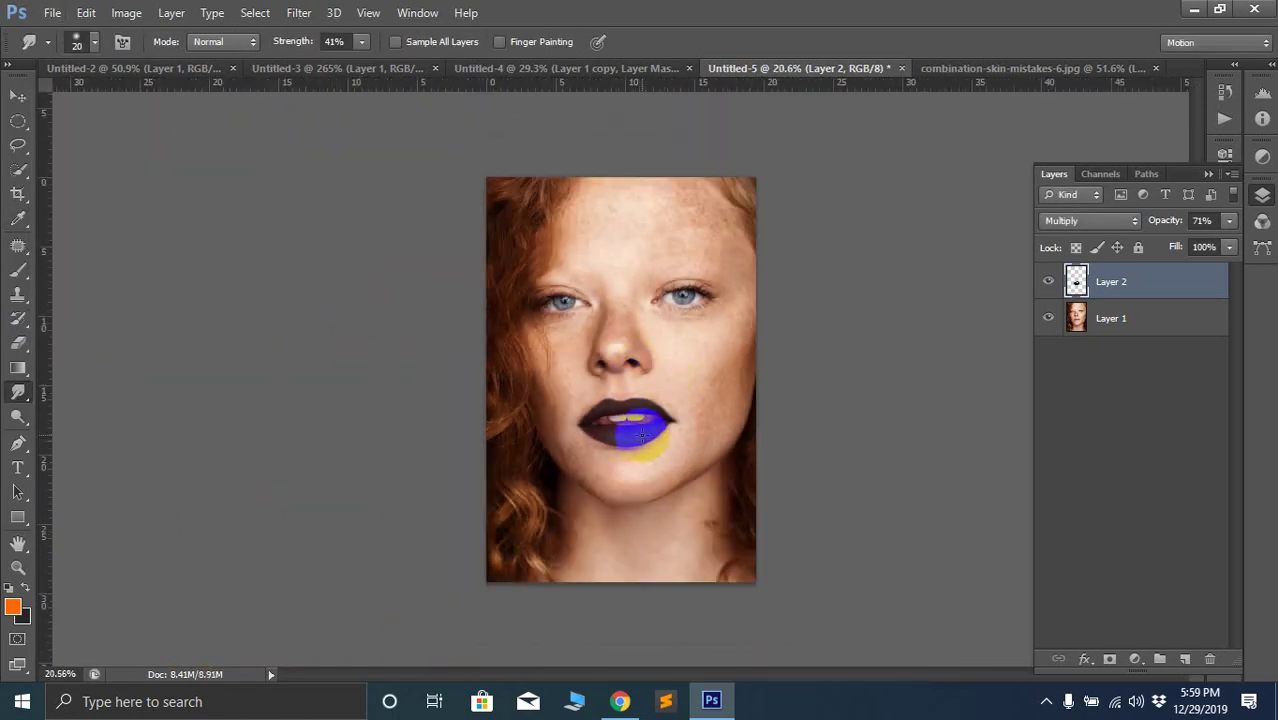
scroll(643, 445, "up", 6)
scroll(680, 453, "up", 3)
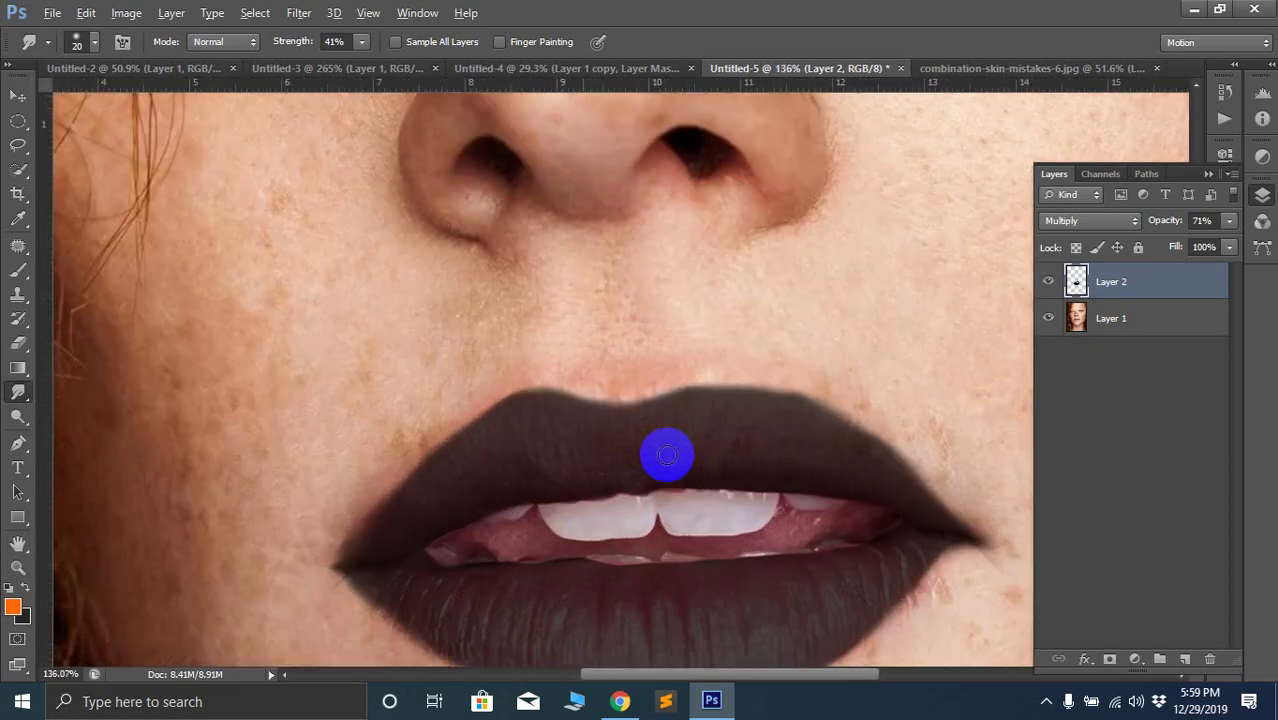
left_click(689, 379)
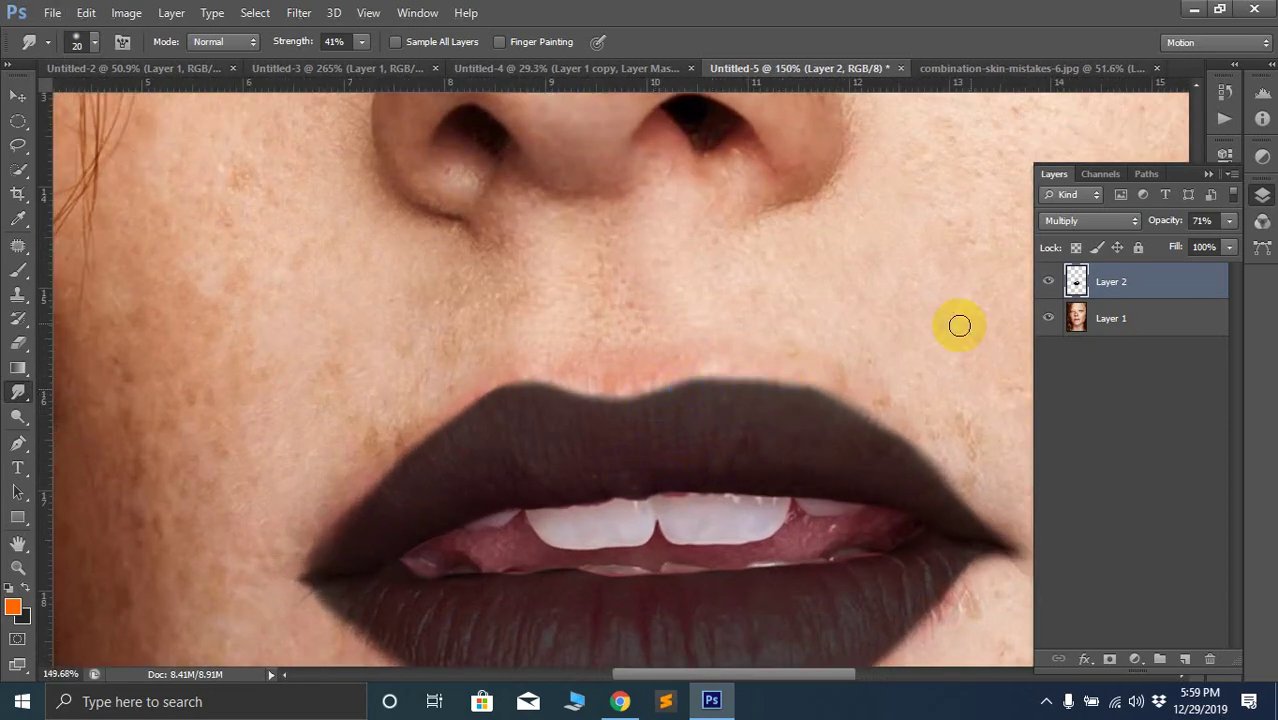
left_click_drag(1212, 250, 1270, 247)
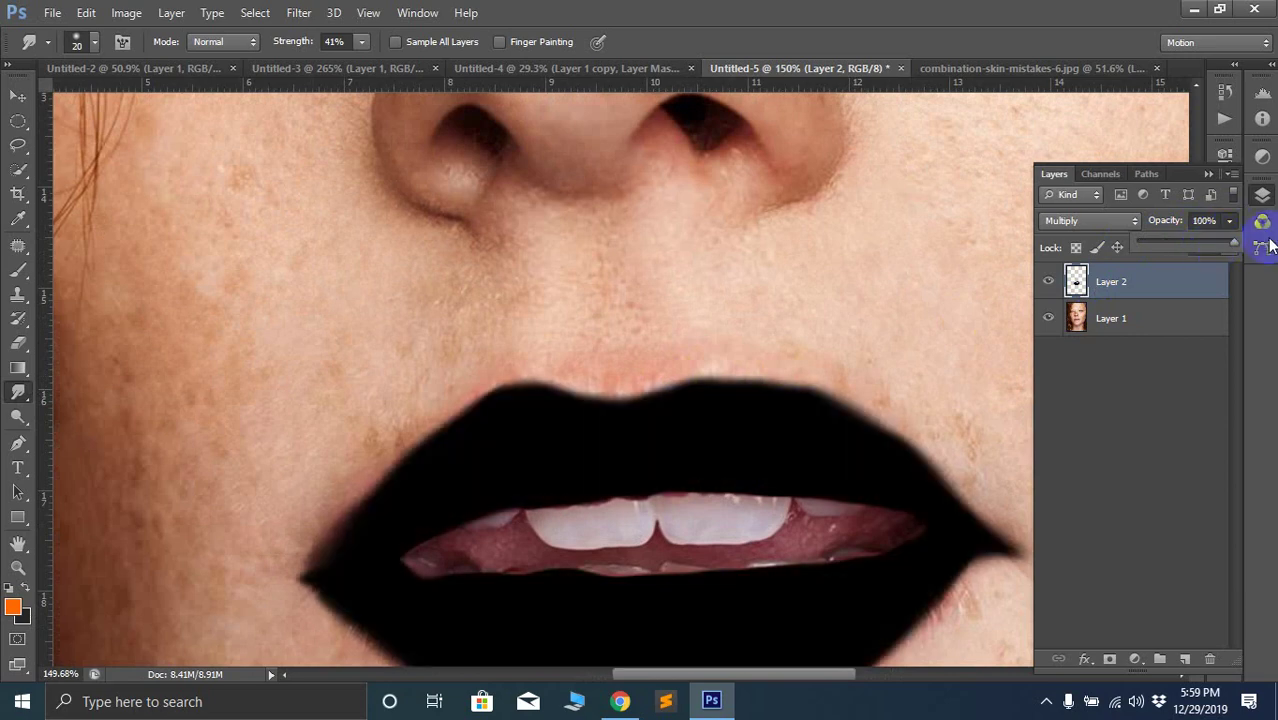
scroll(853, 367, "down", 2)
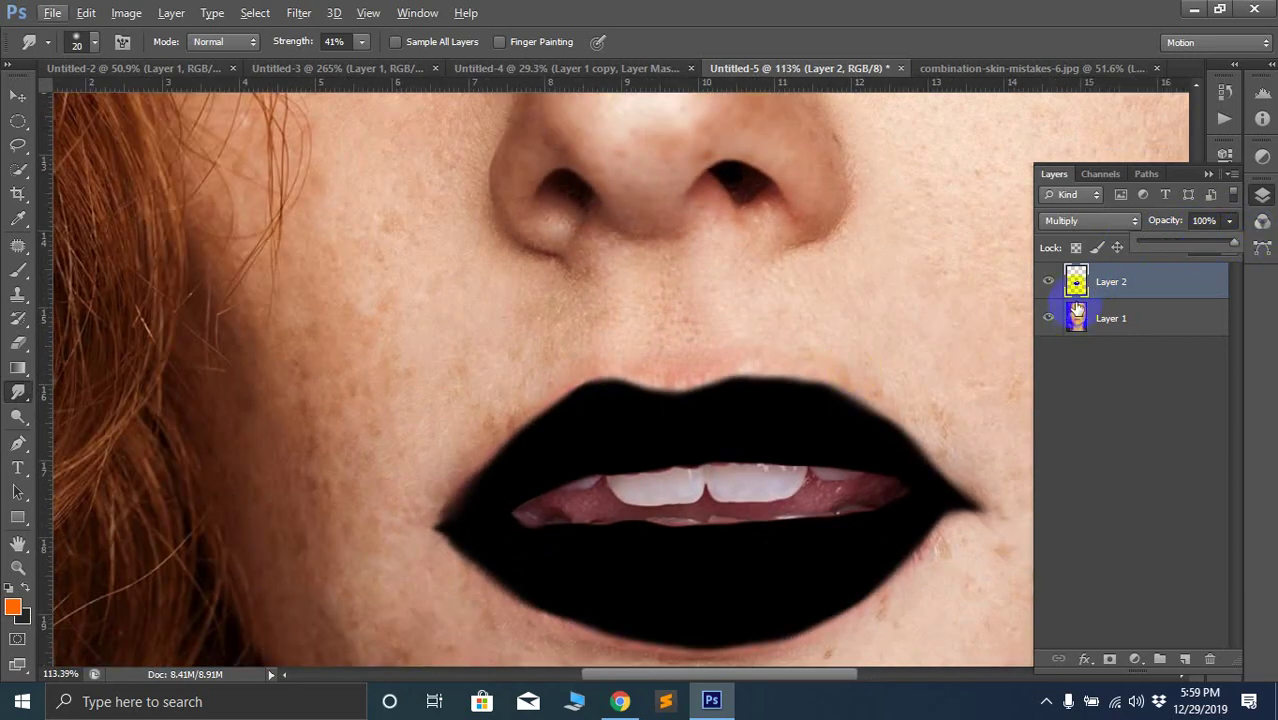
Reduce the fill of Layer 2 and set its opacity to 85% to soften the dark lip color
left_click(1236, 248)
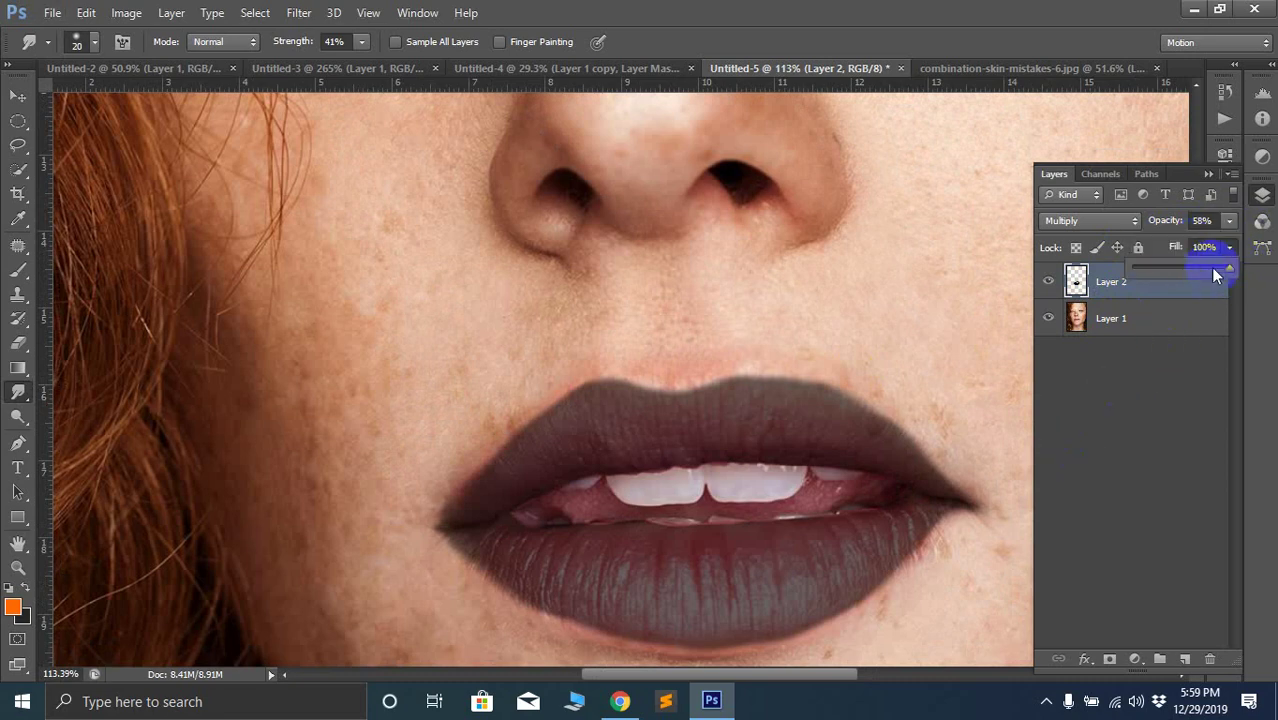
left_click_drag(1213, 272, 1189, 267)
left_click(1224, 220)
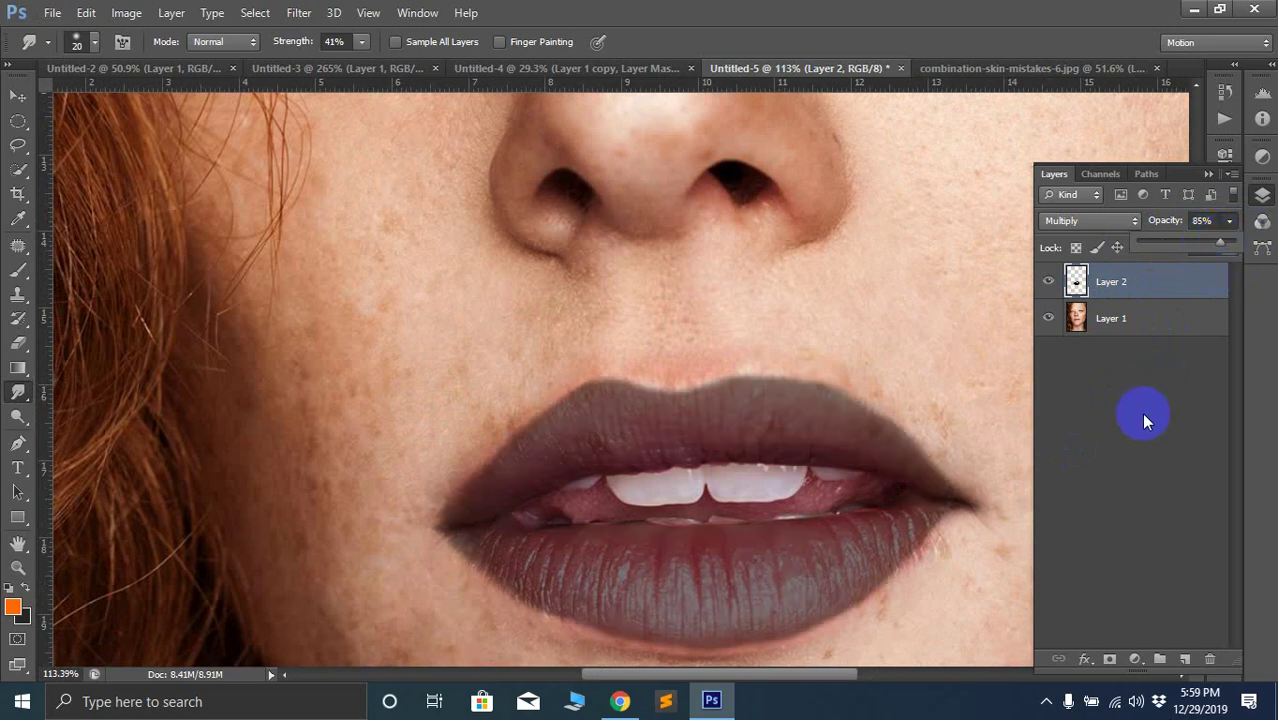
left_click(1208, 175)
Examine the softened dark lip color up close and against the whole face
scroll(862, 359, "down", 5)
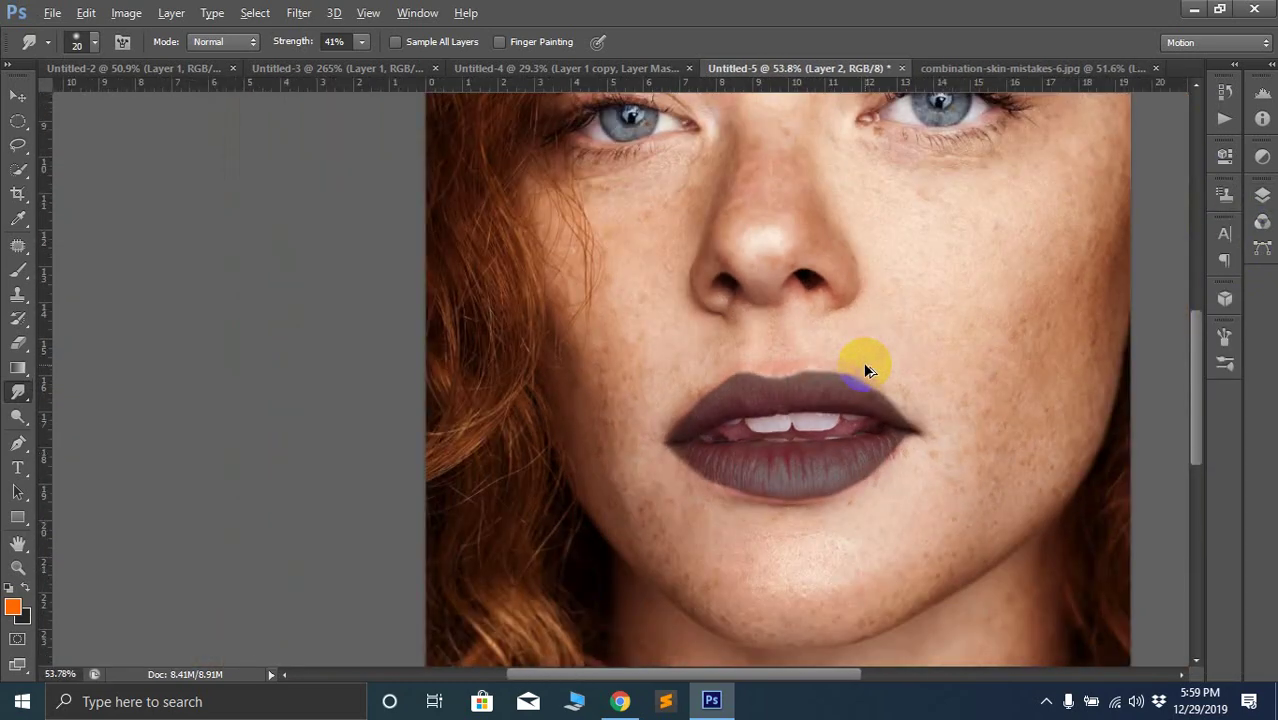
scroll(950, 355, "up", 3)
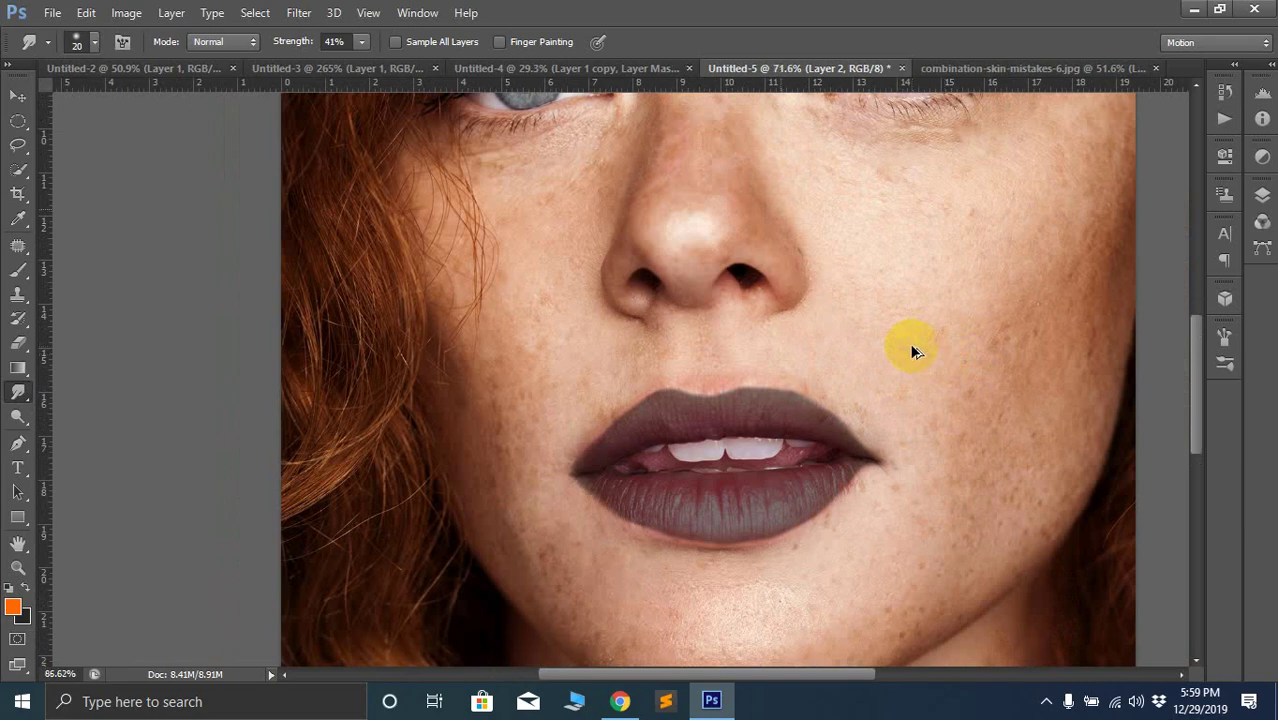
scroll(912, 352, "down", 2)
scroll(912, 348, "down", 2)
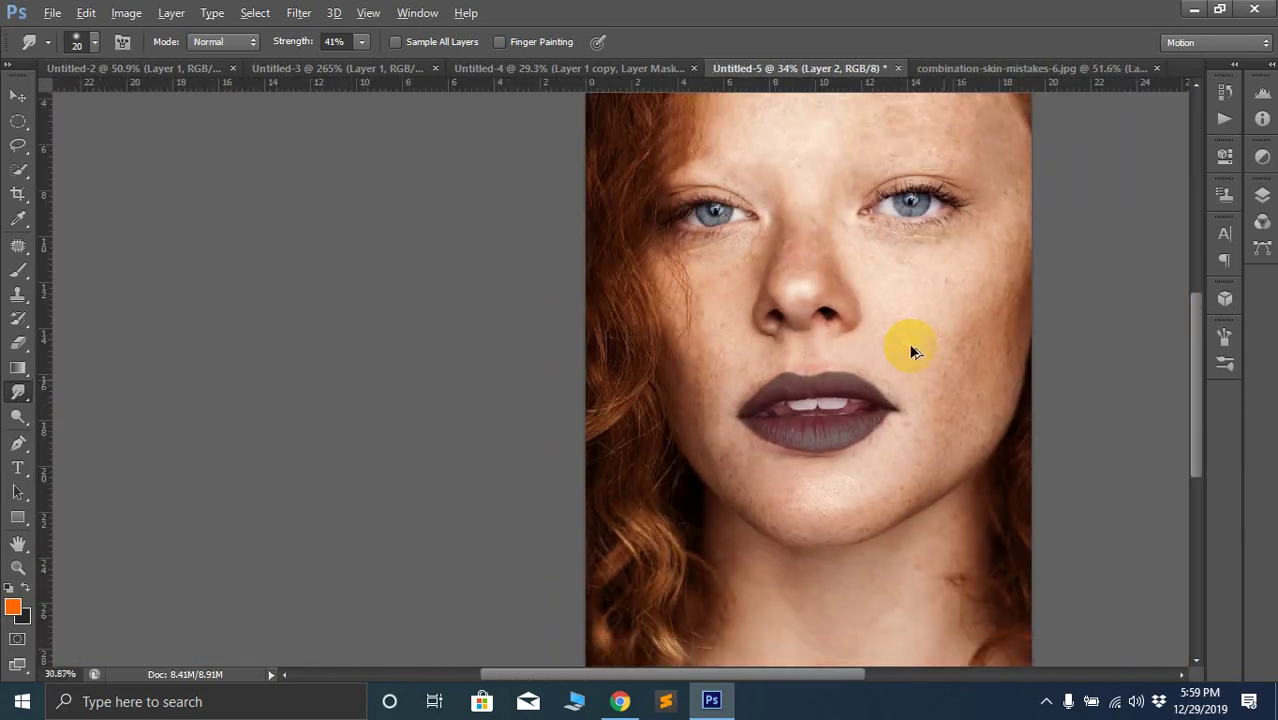
left_click(818, 420)
scroll(927, 378, "up", 4)
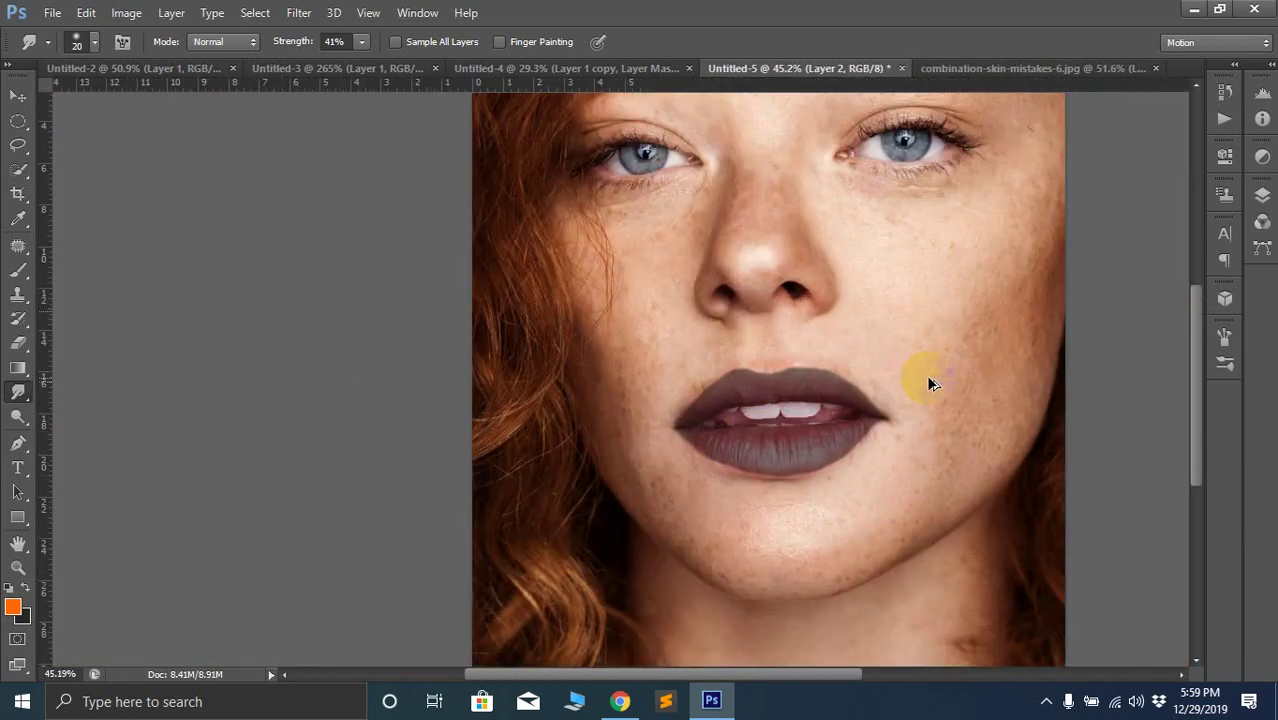
left_click_drag(961, 257, 825, 363)
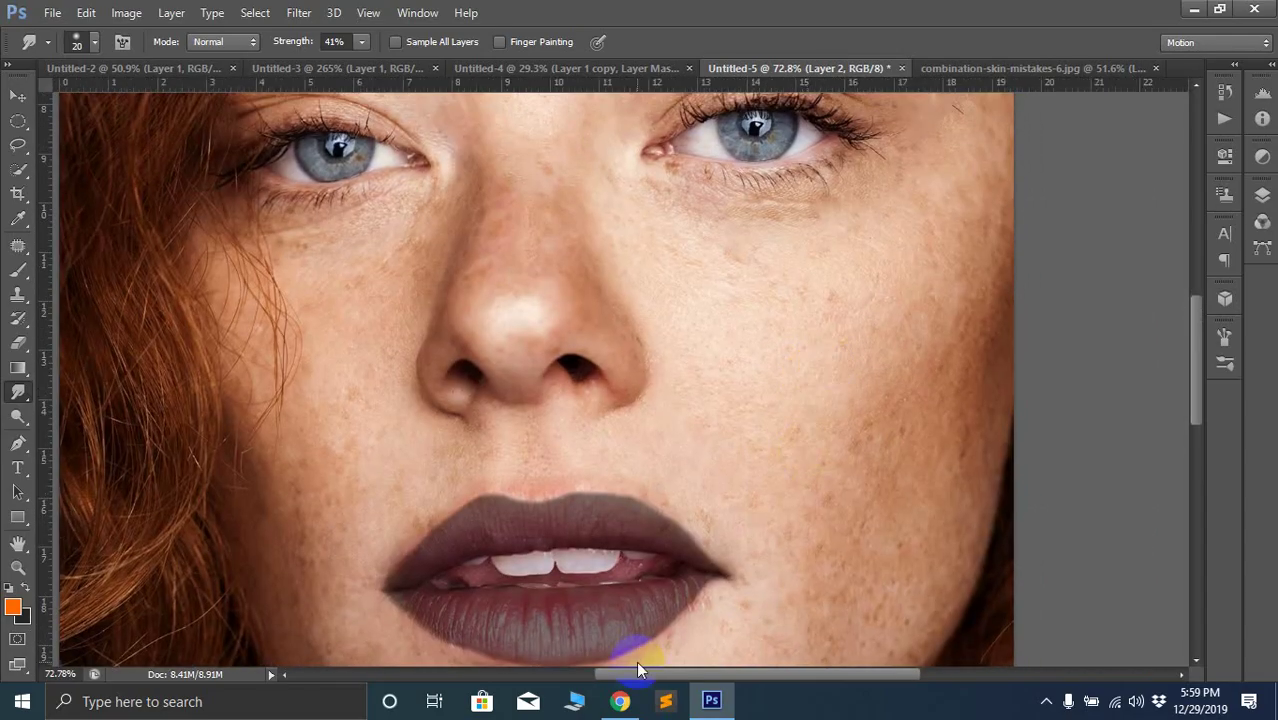
Switch to Chrome, search Google for face tattoos, and return to Photoshop
left_click(620, 701)
left_click(160, 14)
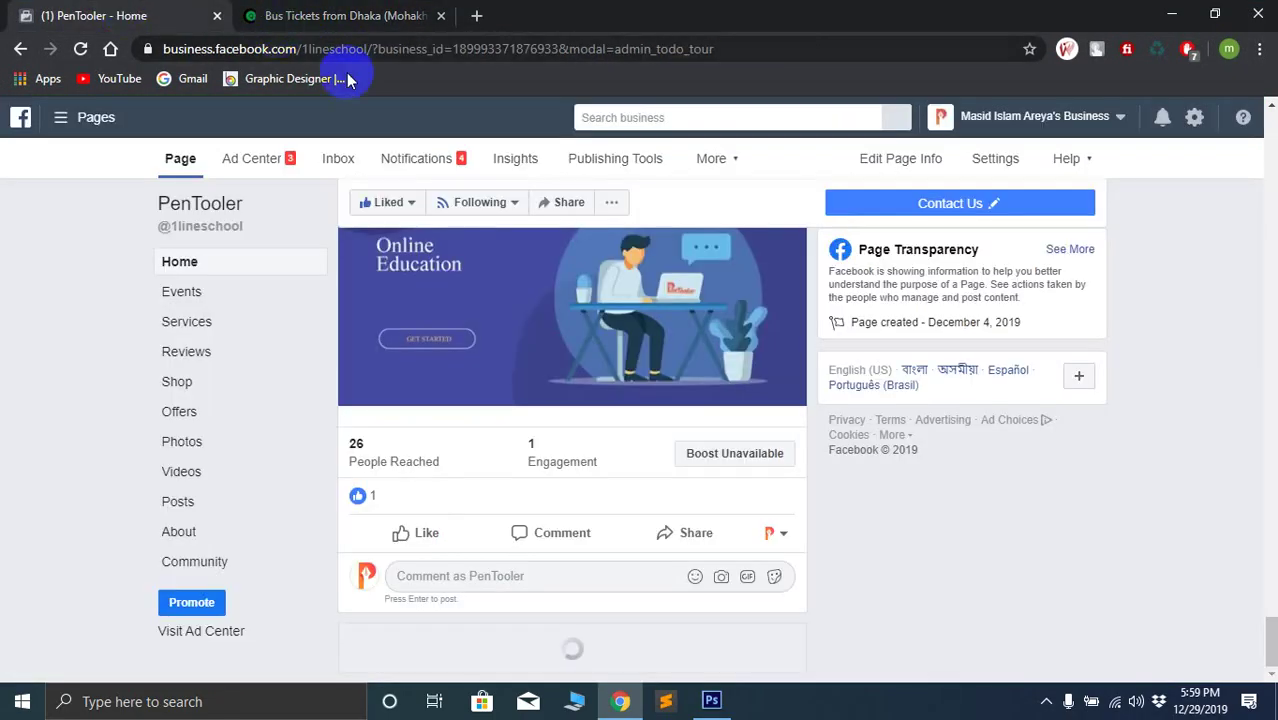
left_click(418, 49)
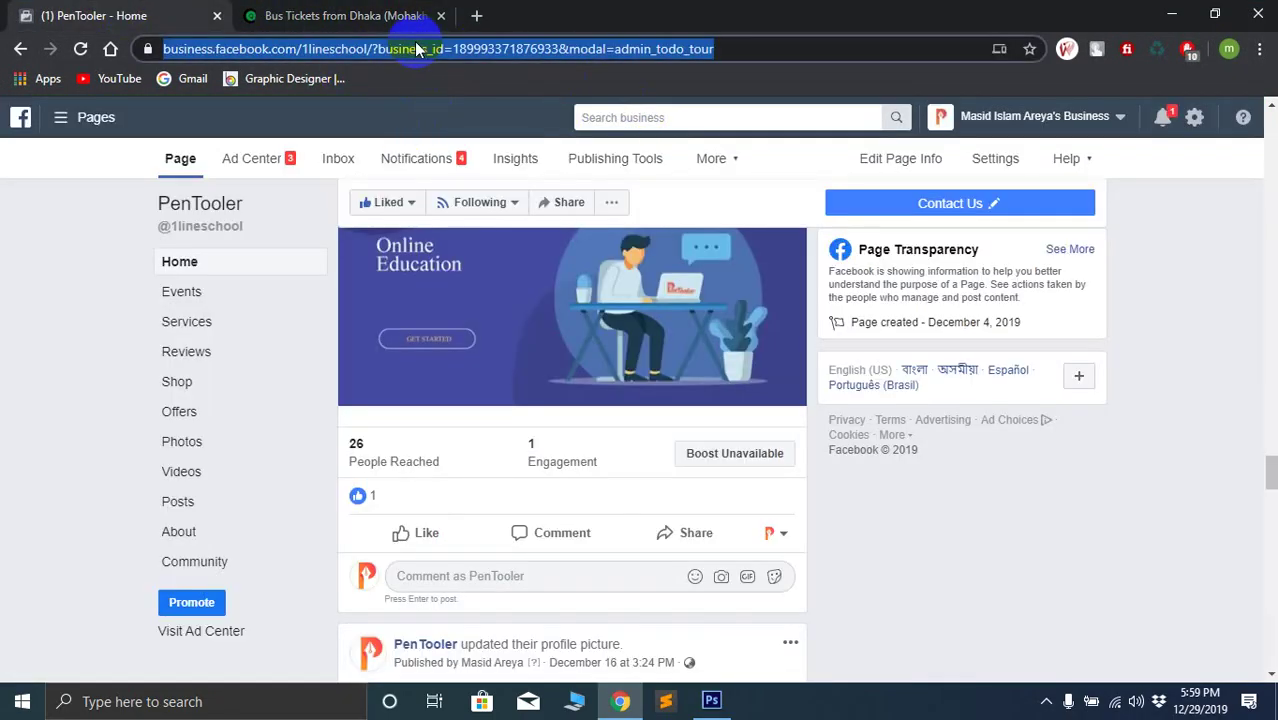
type("facr")
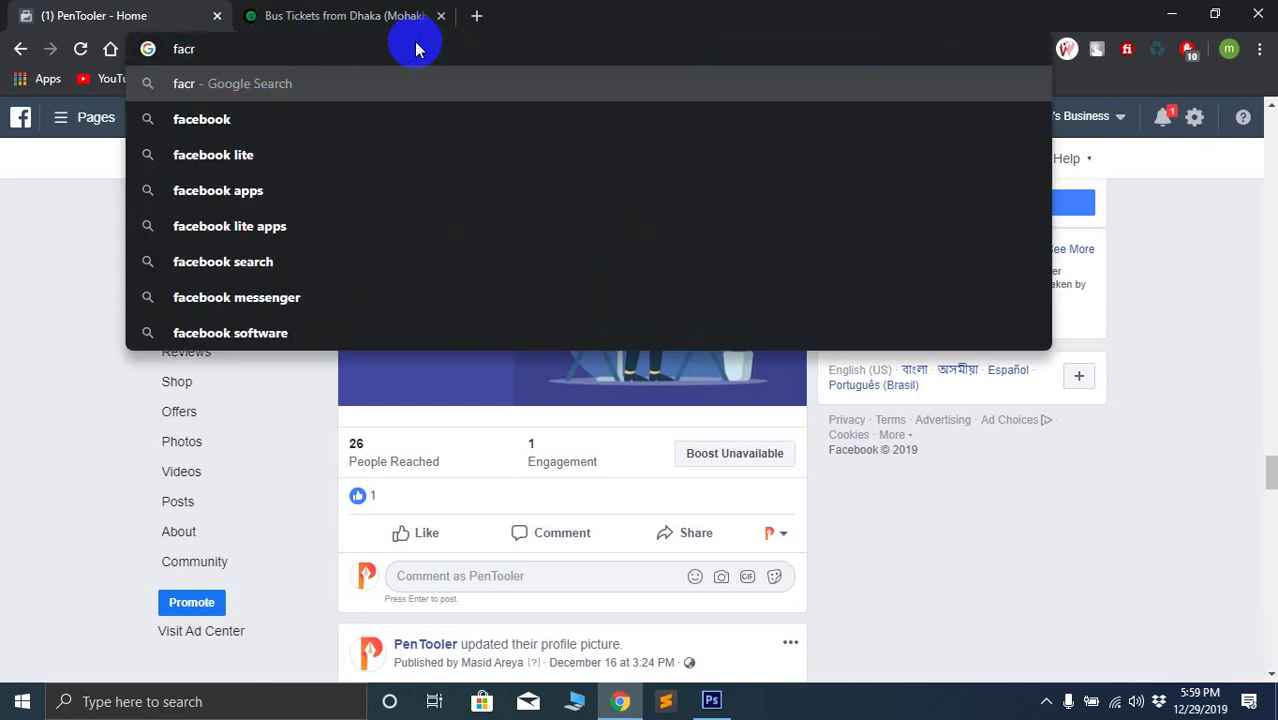
type(" tat")
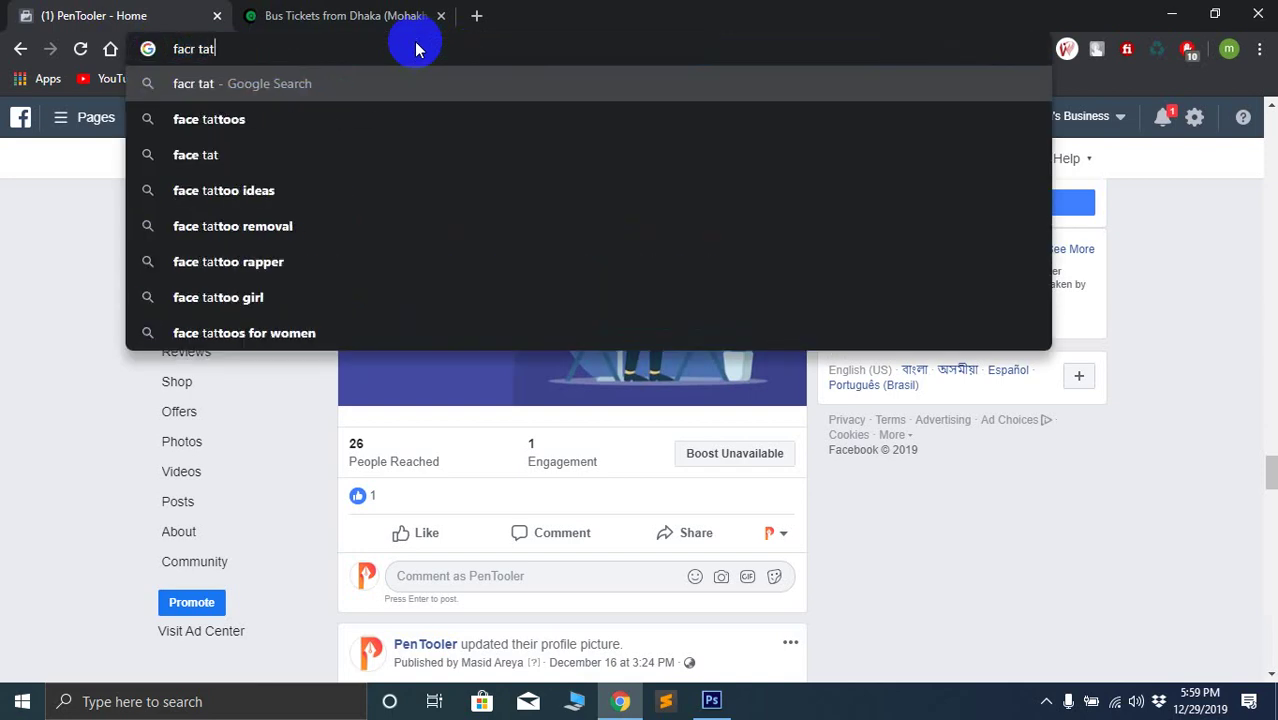
left_click(338, 110)
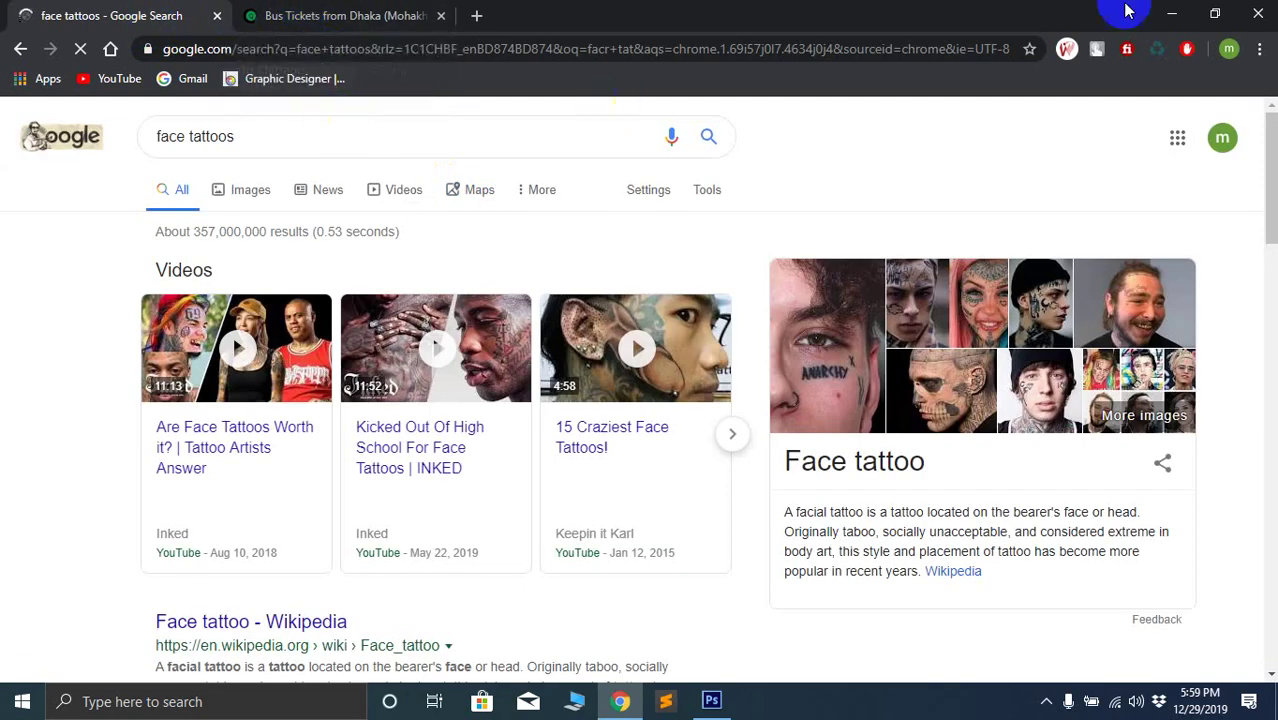
left_click(1172, 12)
Remove the Layer 2 lip color from the portrait to restore the natural lips
scroll(613, 385, "down", 3)
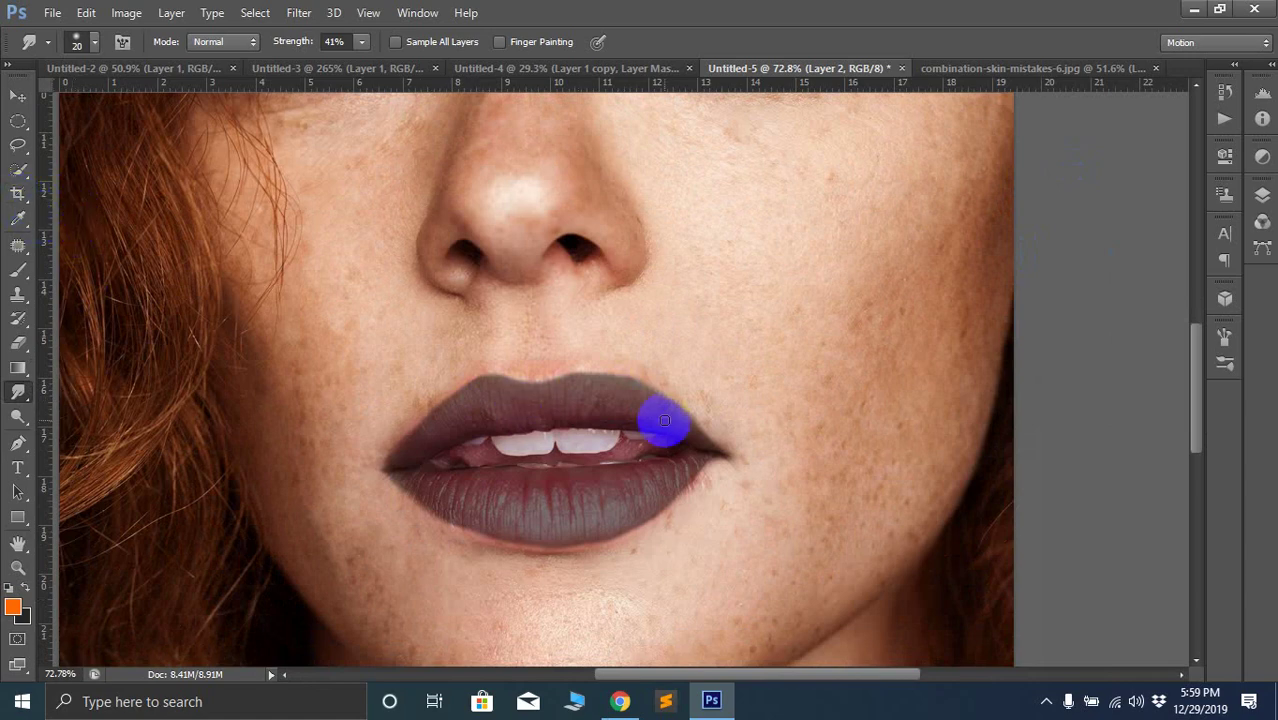
left_click_drag(570, 446, 564, 457)
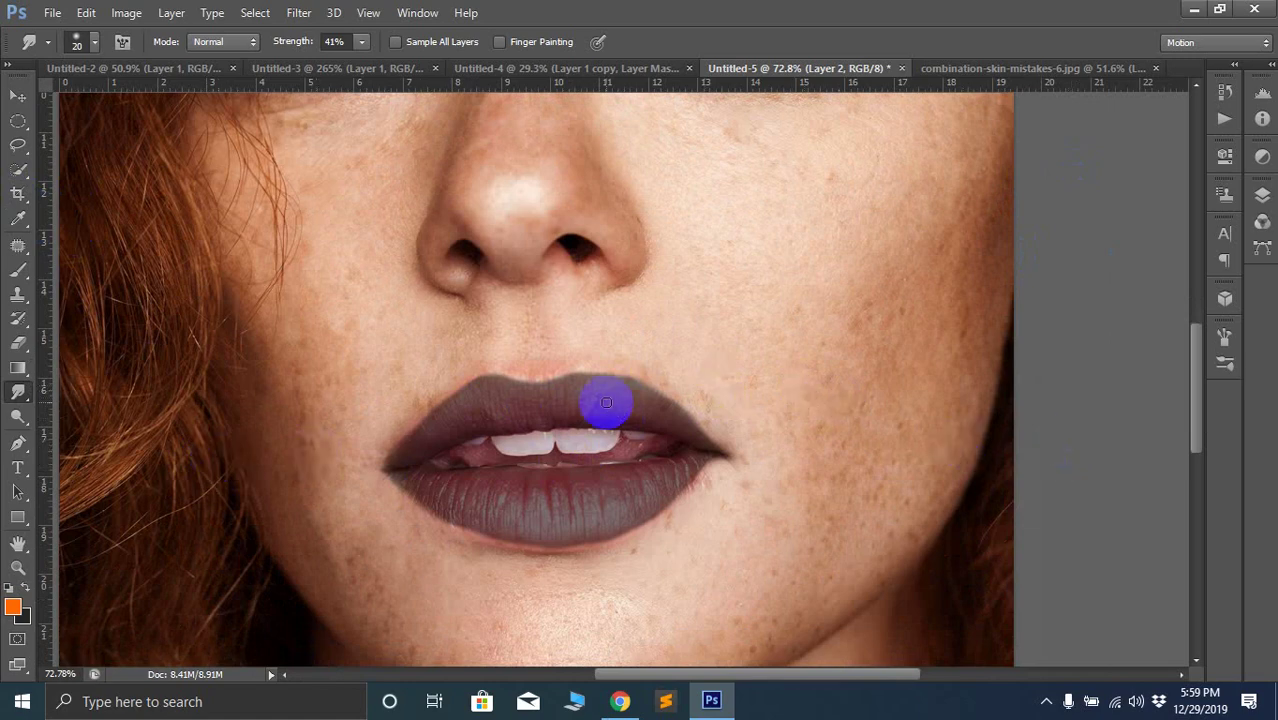
key("ctrl+z")
scroll(559, 407, "up", 3)
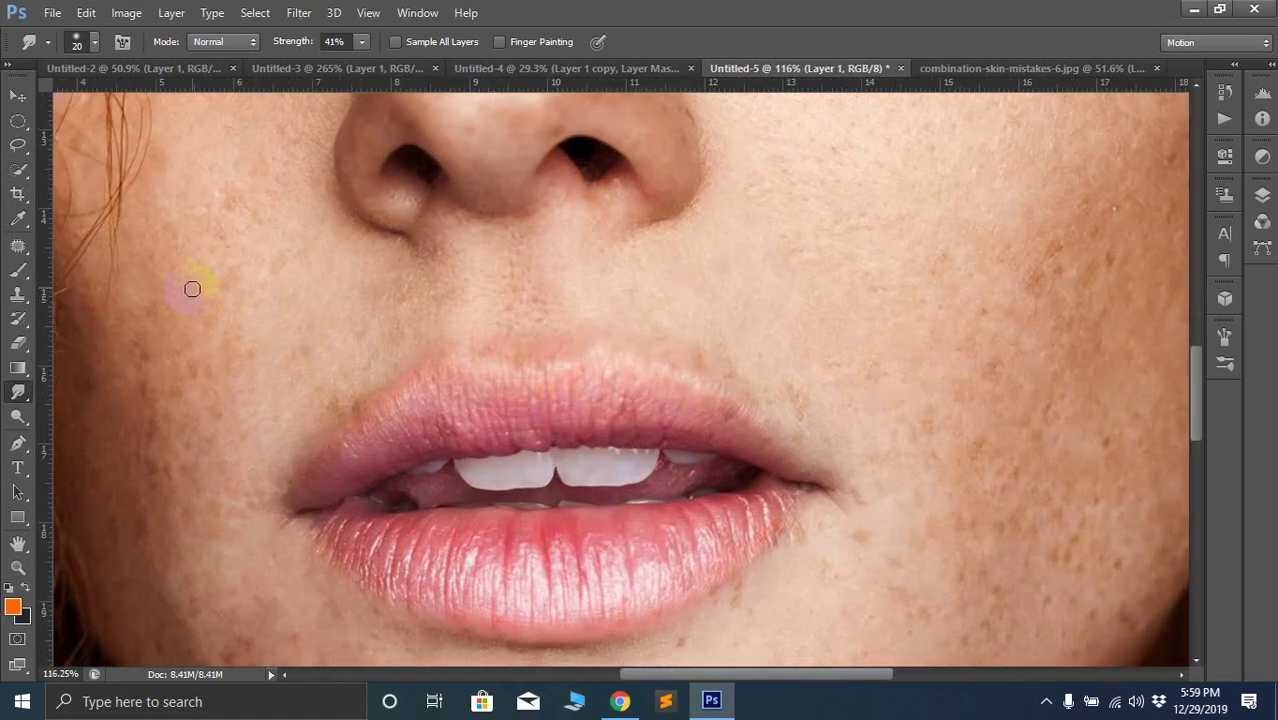
Select the left half of the upper and lower lips using the Quick Selection tool with a 25 px brush
left_click(20, 177)
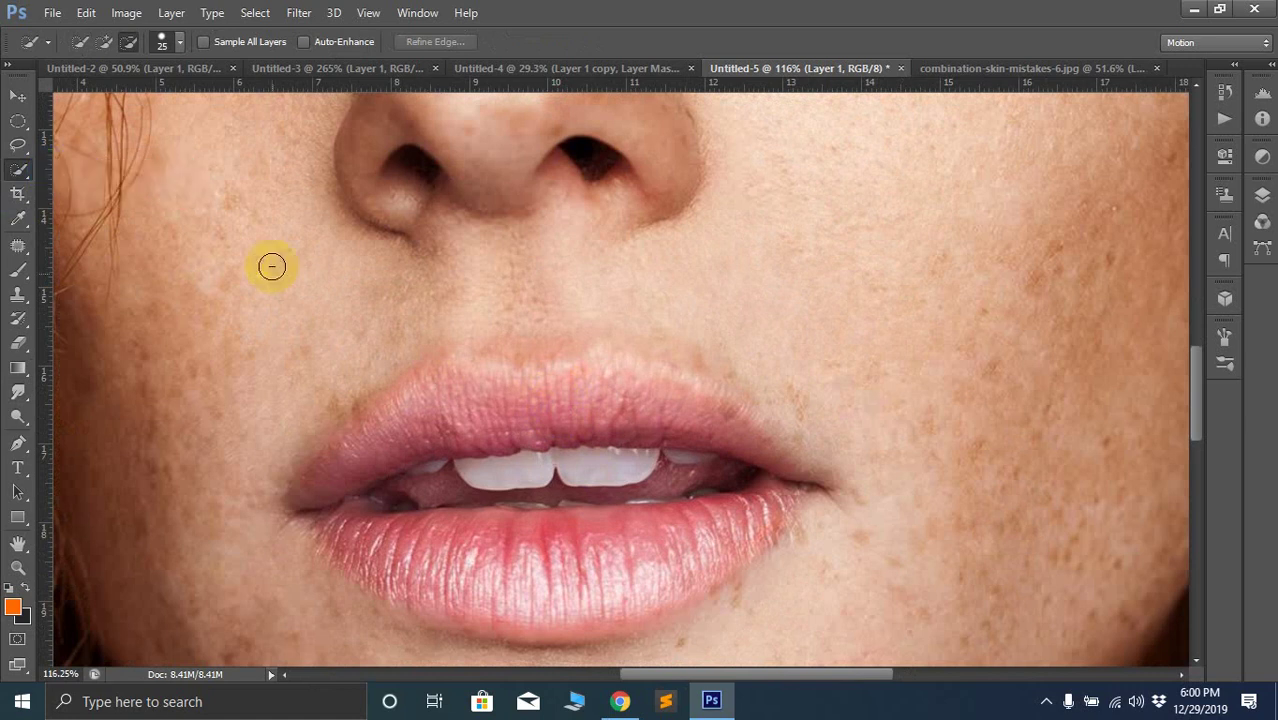
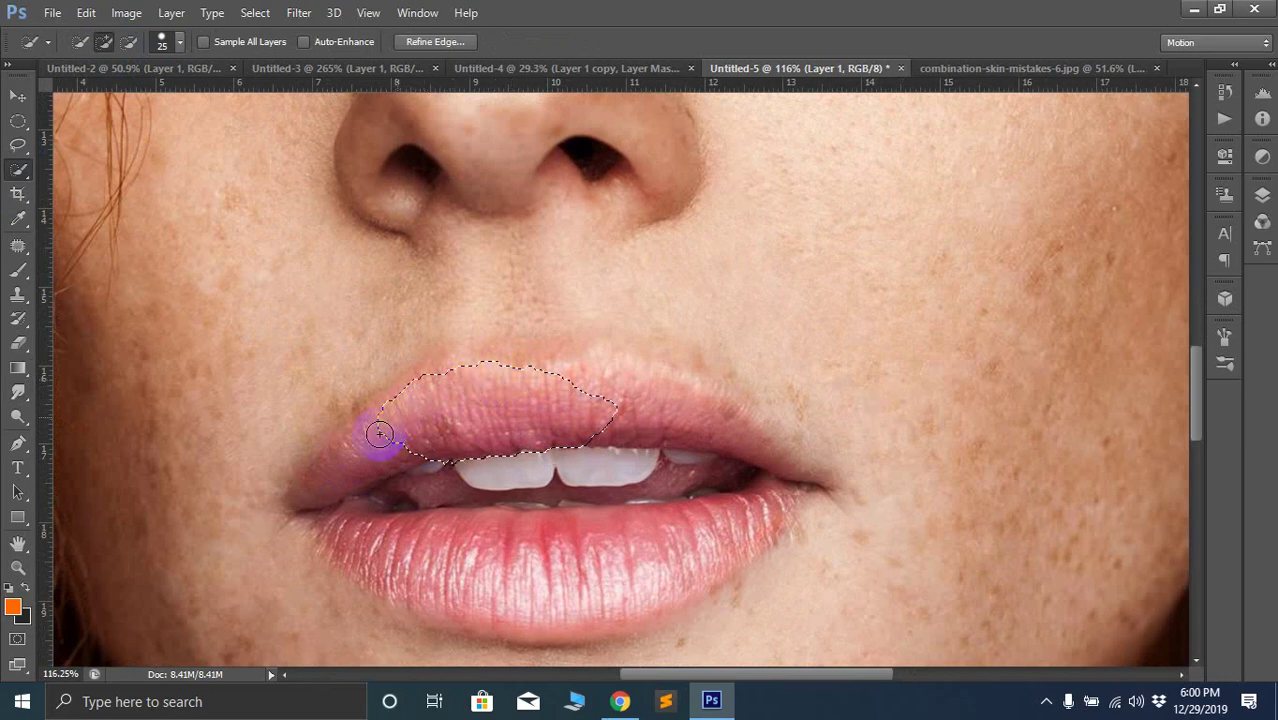
mouse_move(380, 433)
left_mouse_down()
mouse_move(326, 490)
mouse_move(332, 507)
mouse_move(425, 553)
mouse_move(530, 586)
left_mouse_up()
scroll(479, 606, "up", 6)
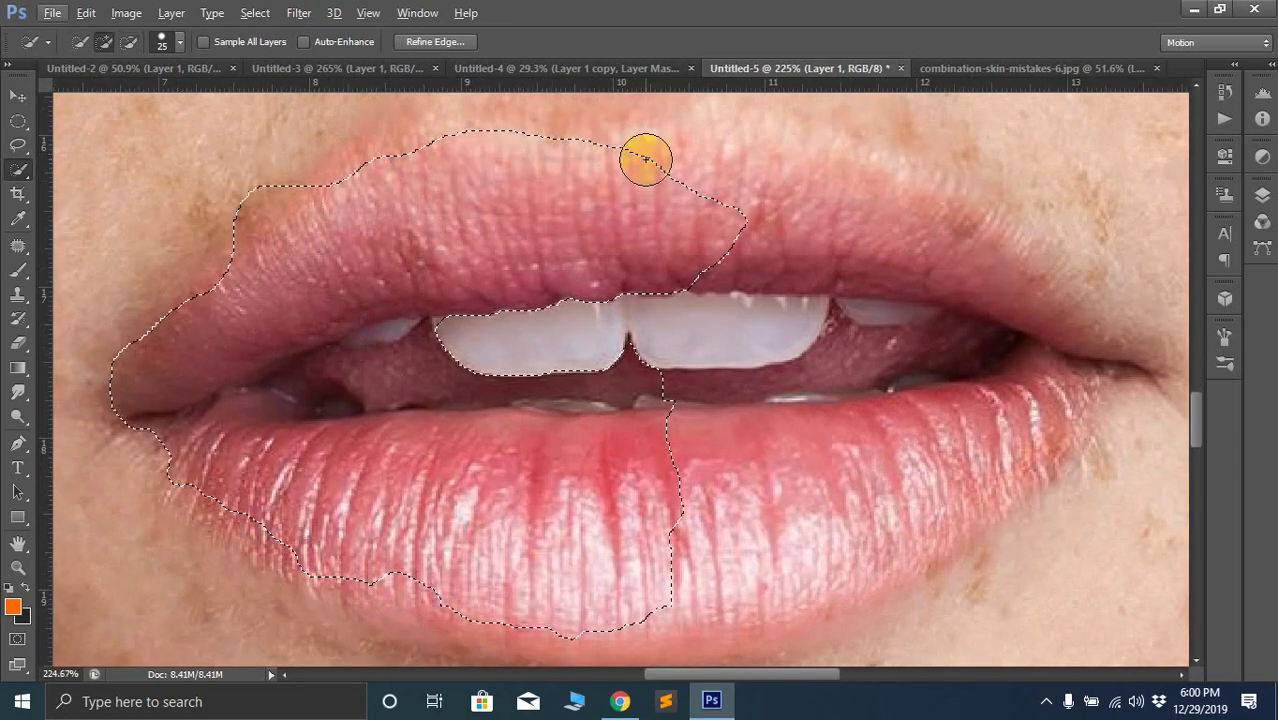
Extend the quick selection over the right half of both lips to enclose the whole mouth
mouse_move(793, 211)
left_mouse_down()
mouse_move(948, 273)
mouse_move(1055, 337)
mouse_move(1062, 357)
mouse_move(1036, 394)
mouse_move(859, 482)
mouse_move(756, 512)
mouse_move(807, 524)
mouse_move(990, 454)
mouse_move(803, 556)
mouse_move(719, 585)
mouse_move(935, 548)
mouse_move(838, 557)
mouse_move(1064, 464)
left_mouse_up()
mouse_move(980, 470)
left_mouse_down()
mouse_move(884, 348)
mouse_move(893, 419)
mouse_move(968, 412)
left_mouse_up()
mouse_move(1031, 374)
left_mouse_down()
mouse_move(1018, 310)
mouse_move(950, 256)
mouse_move(781, 191)
left_mouse_up()
mouse_move(1033, 373)
left_mouse_down()
mouse_move(1038, 429)
mouse_move(985, 469)
mouse_move(793, 539)
mouse_move(920, 516)
mouse_move(792, 556)
mouse_move(662, 620)
mouse_move(748, 613)
left_mouse_up()
scroll(792, 556, "down", 3)
scroll(748, 613, "up", 2)
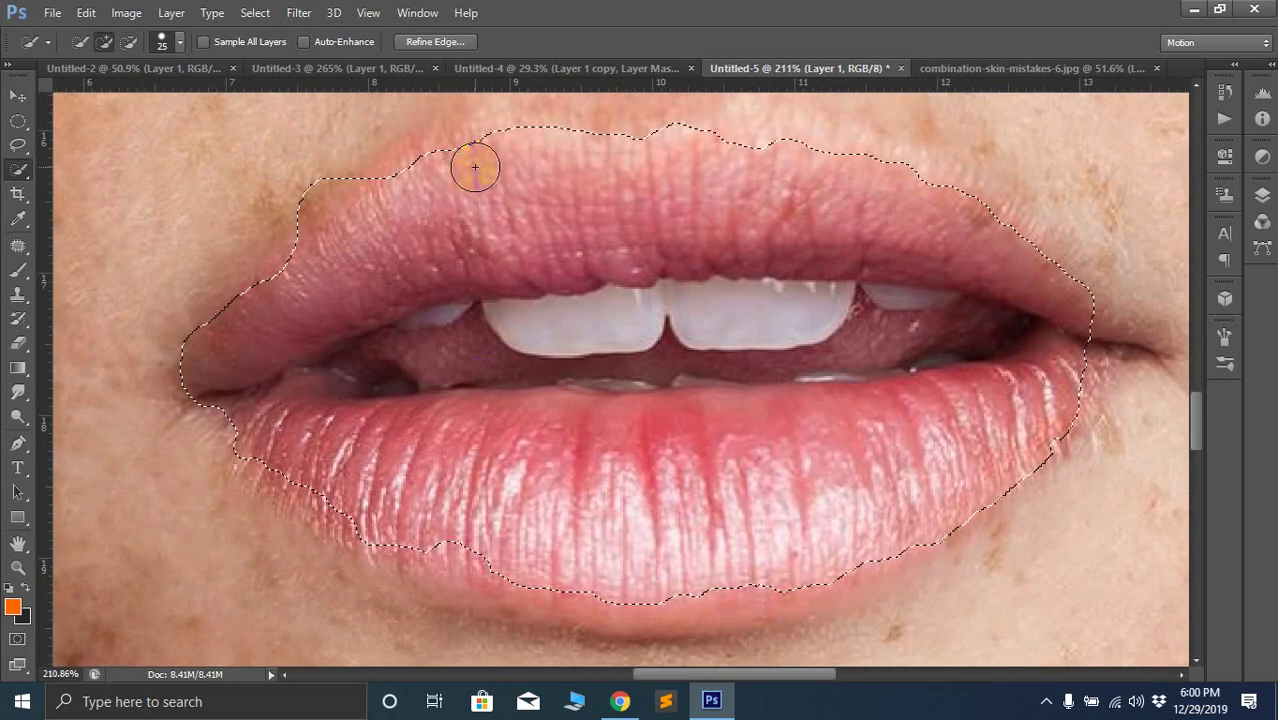
scroll(979, 274, "down", 3)
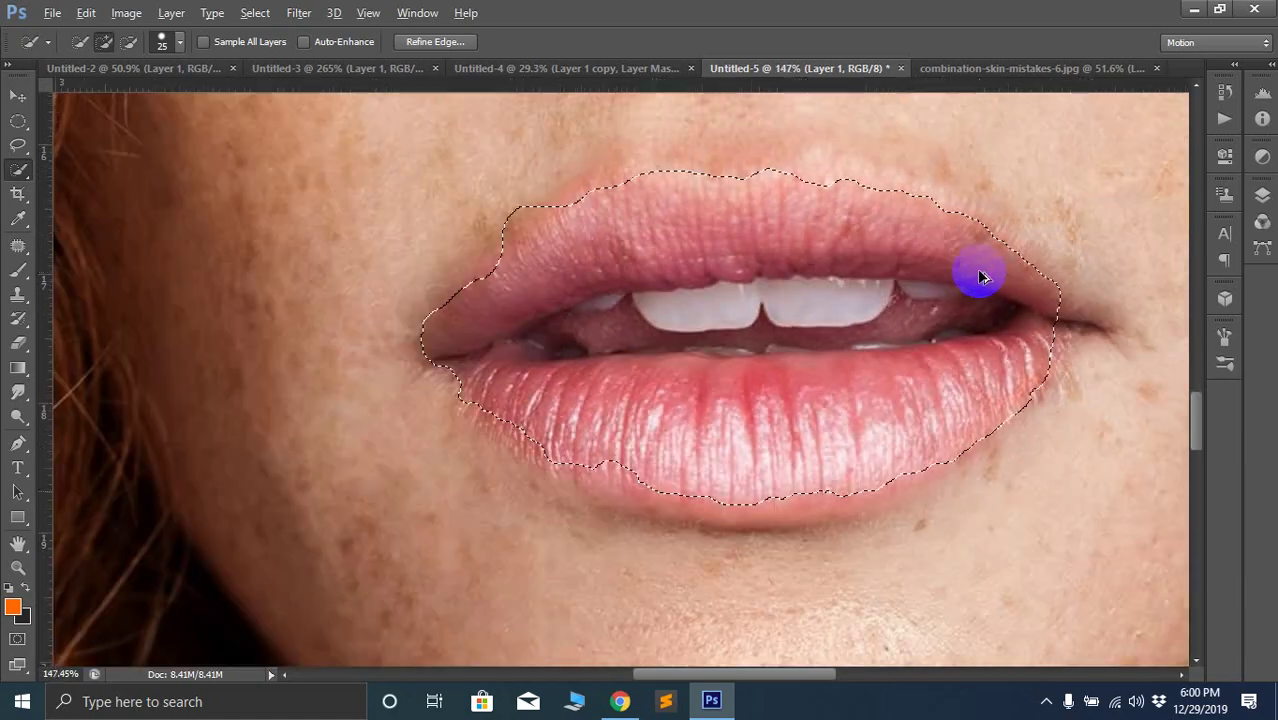
scroll(797, 357, "down", 3)
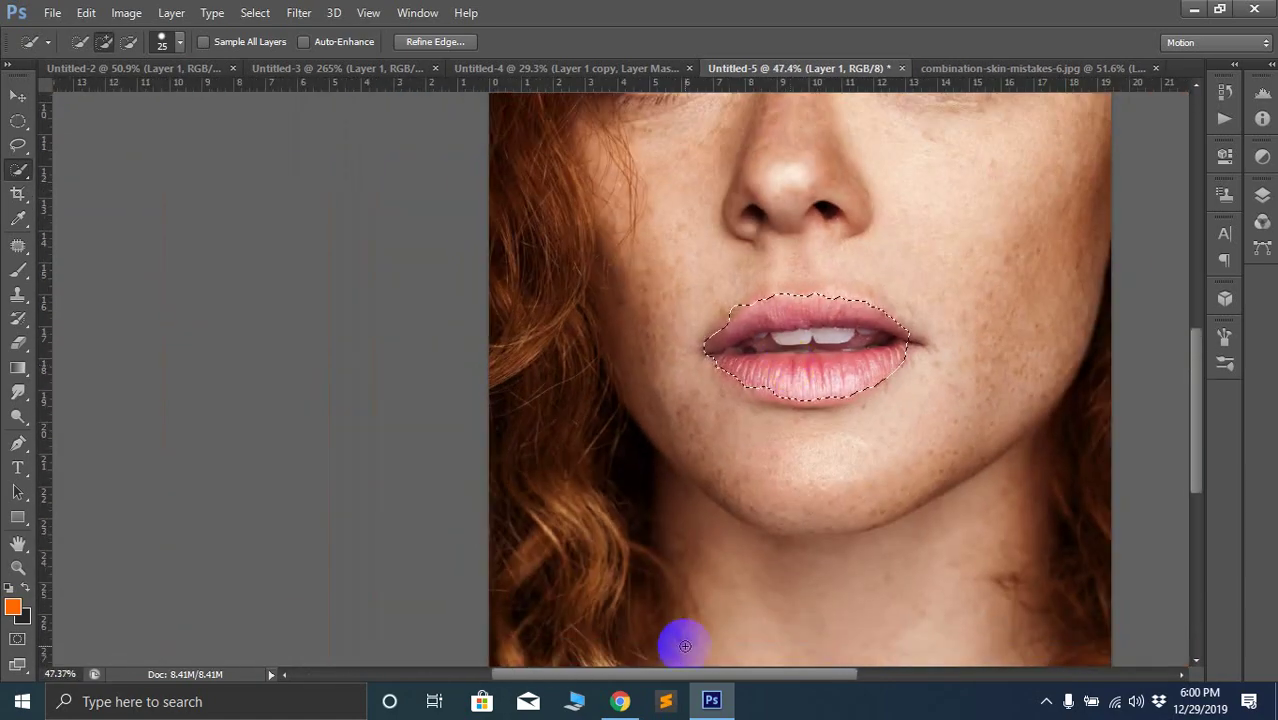
Switch to Chrome and browse the image results for face tattoos
left_click(620, 701)
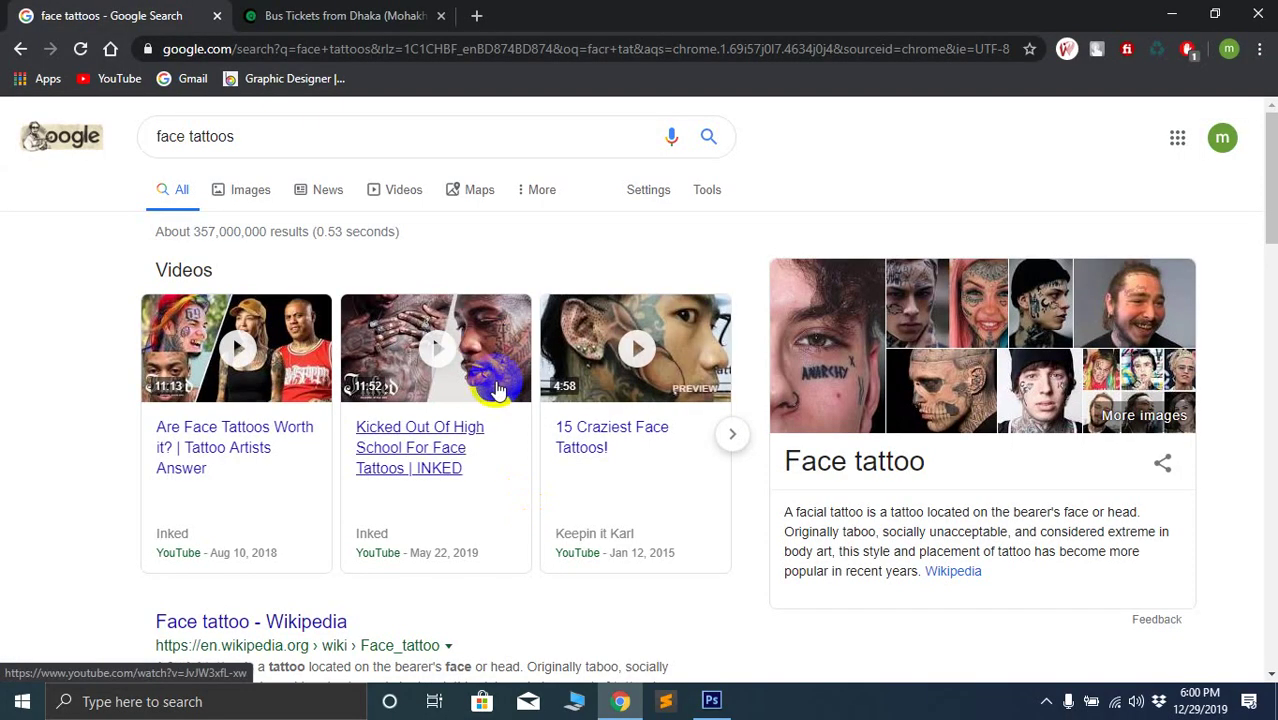
left_click(256, 197)
scroll(380, 260, "down", 3)
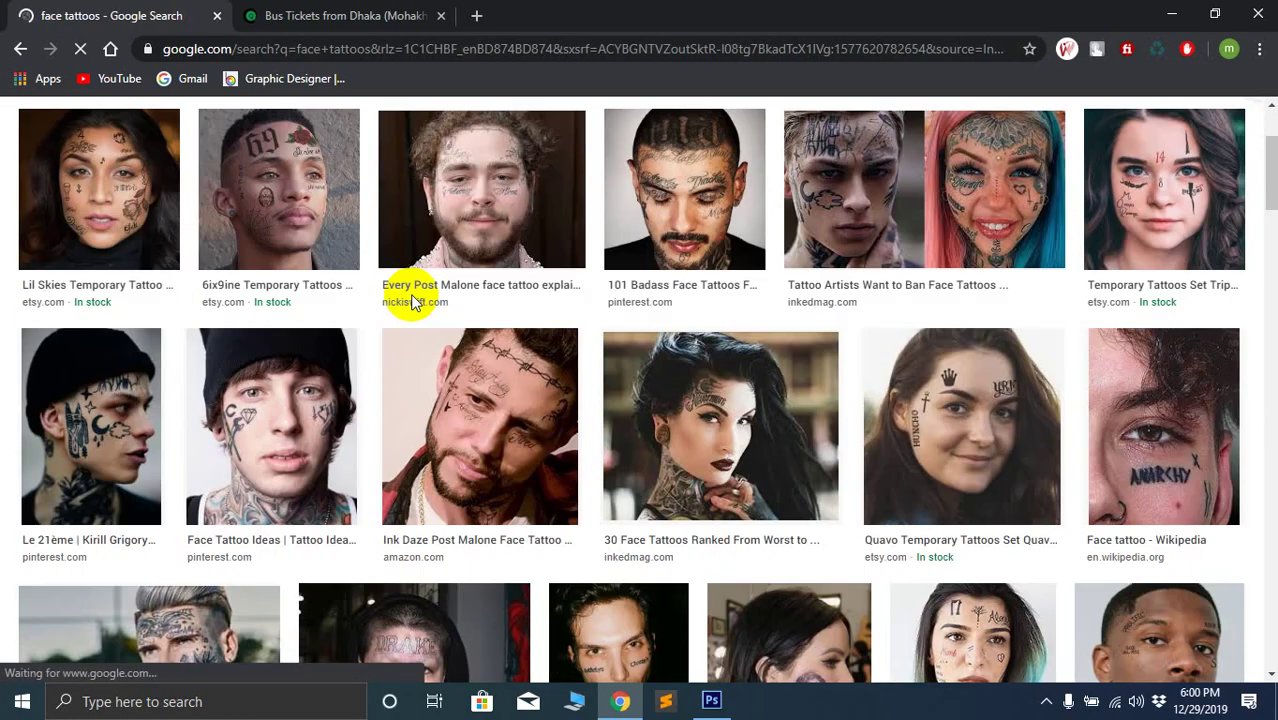
scroll(415, 300, "up", 3)
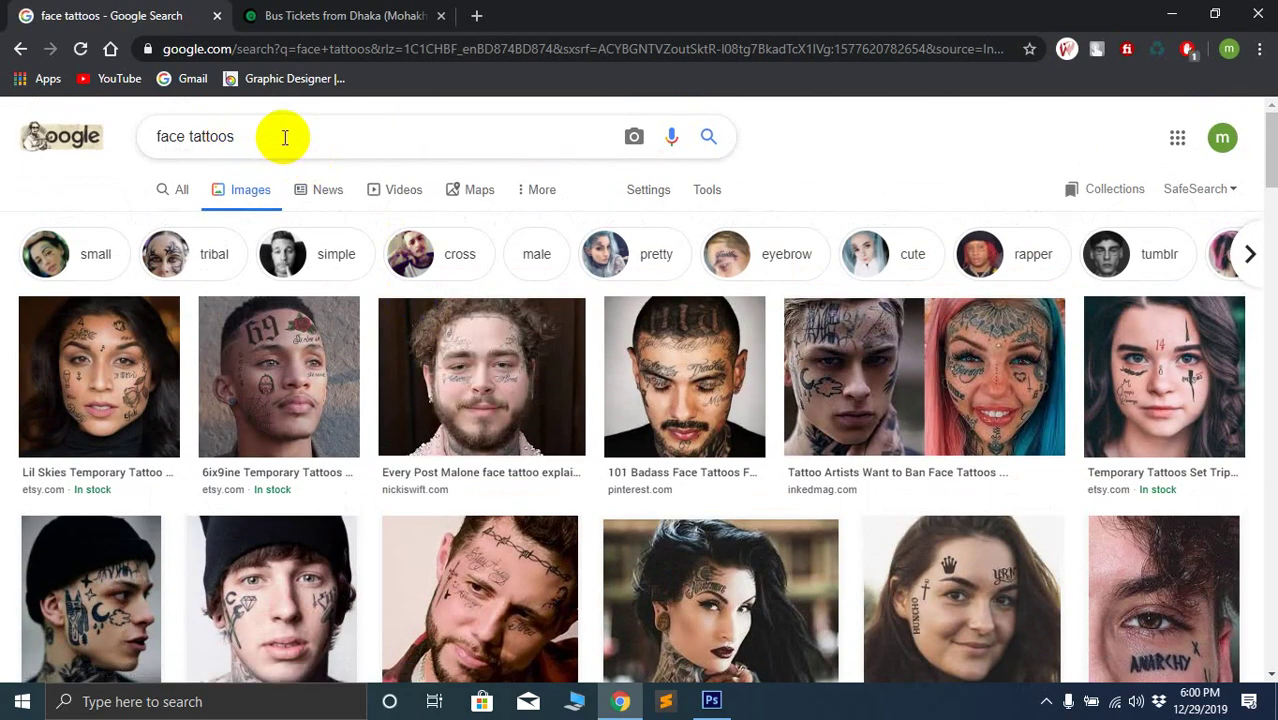
Search Google Images for tattoos and refine the query to tattoos designs
left_click_drag(184, 136, 36, 136)
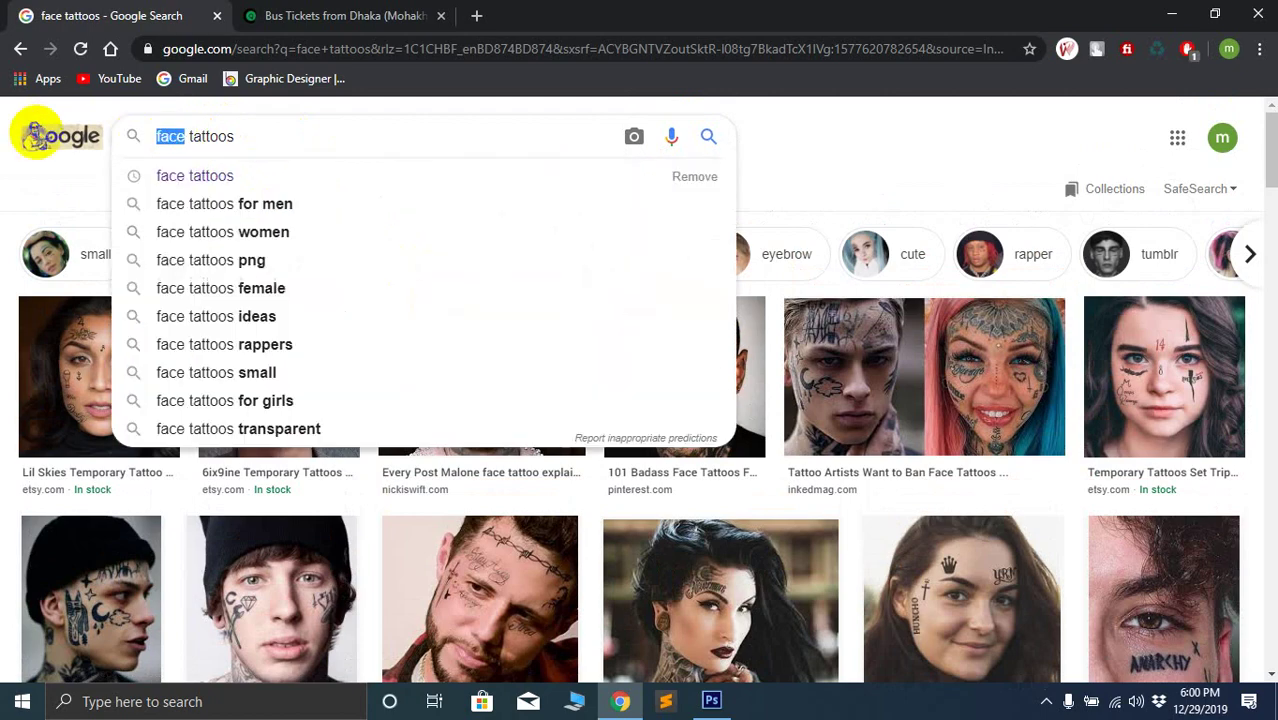
key("BackSpace")
key("Return")
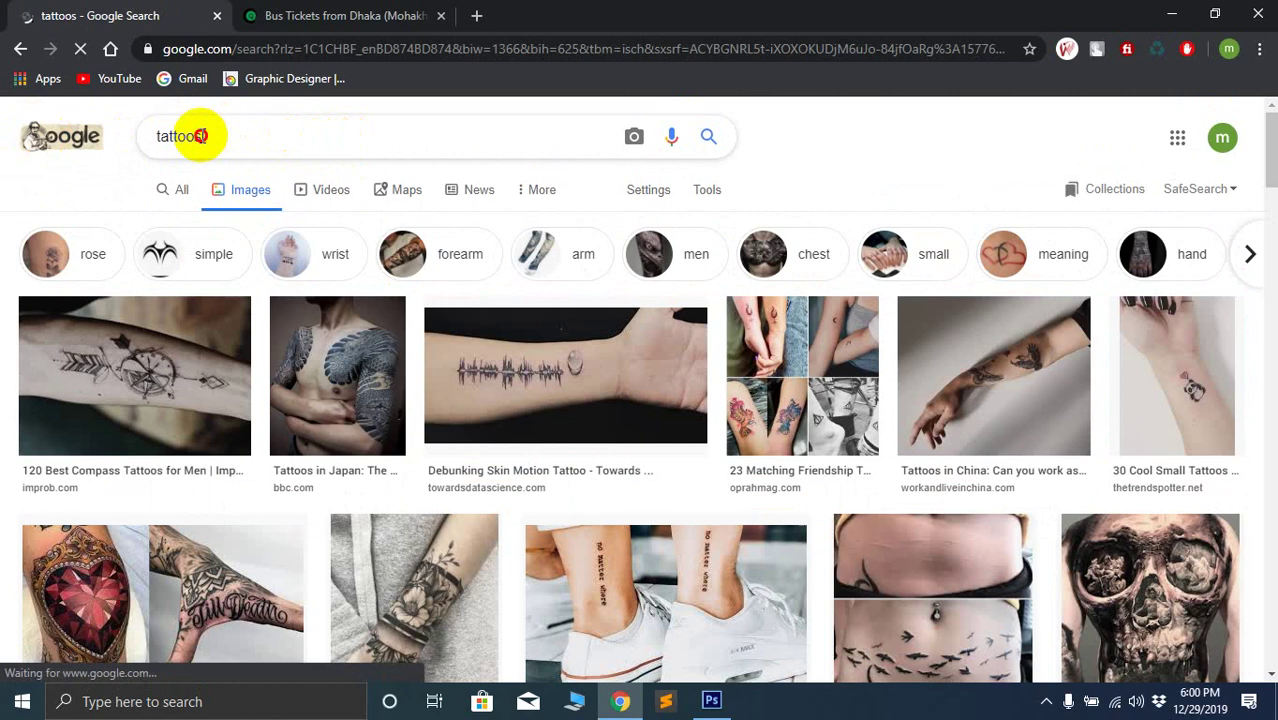
left_click(200, 136)
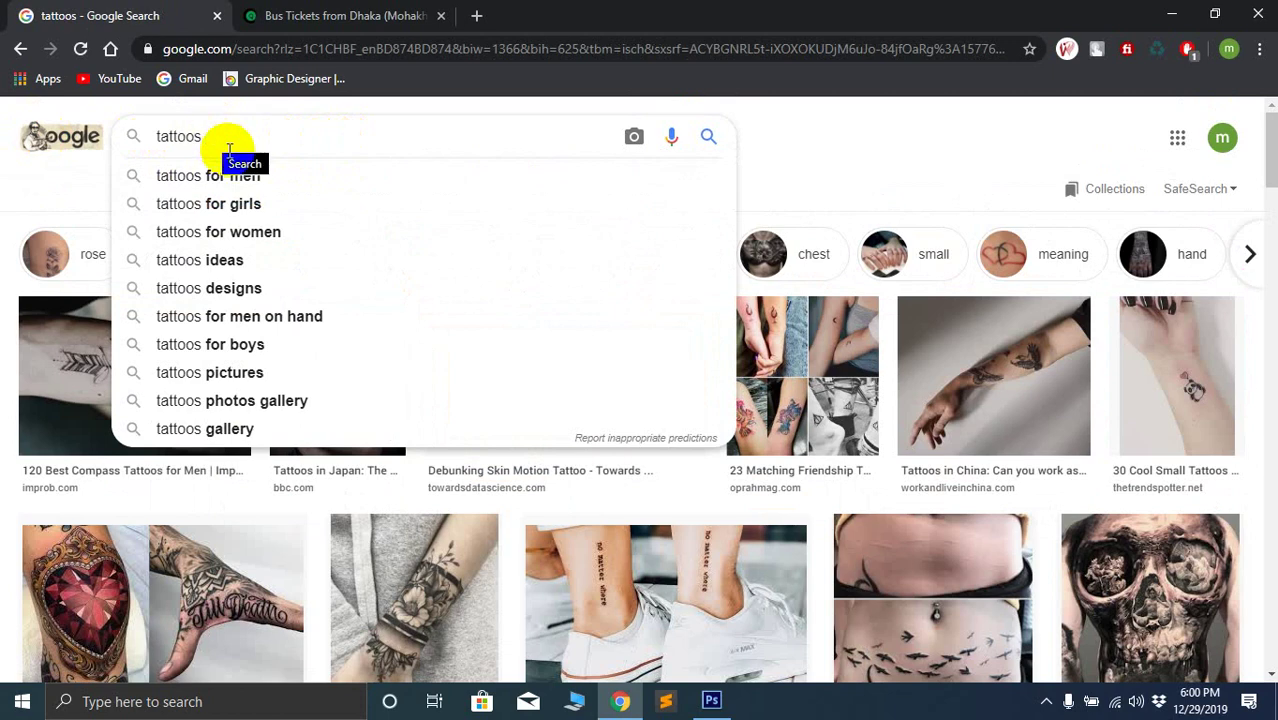
type("designs")
key("Return")
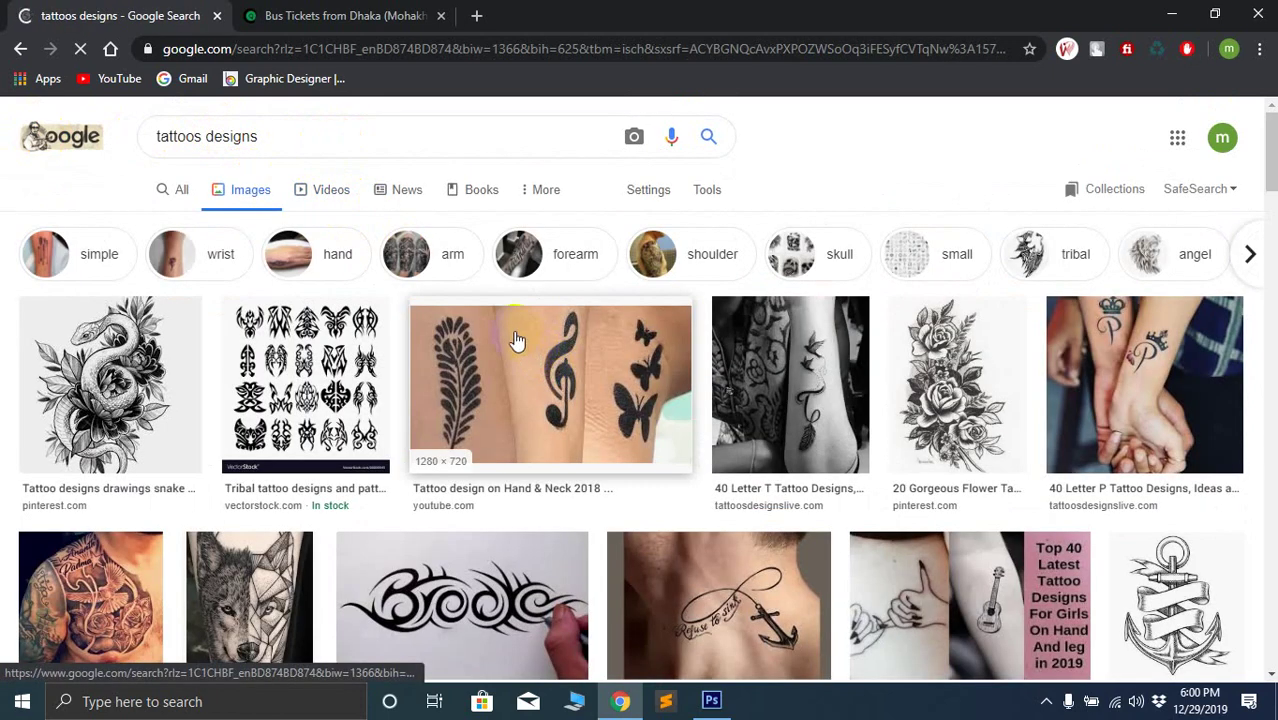
Open the first tattoo result, the snake wrapped in flowers, copy its image and browse the related designs
left_click(742, 402)
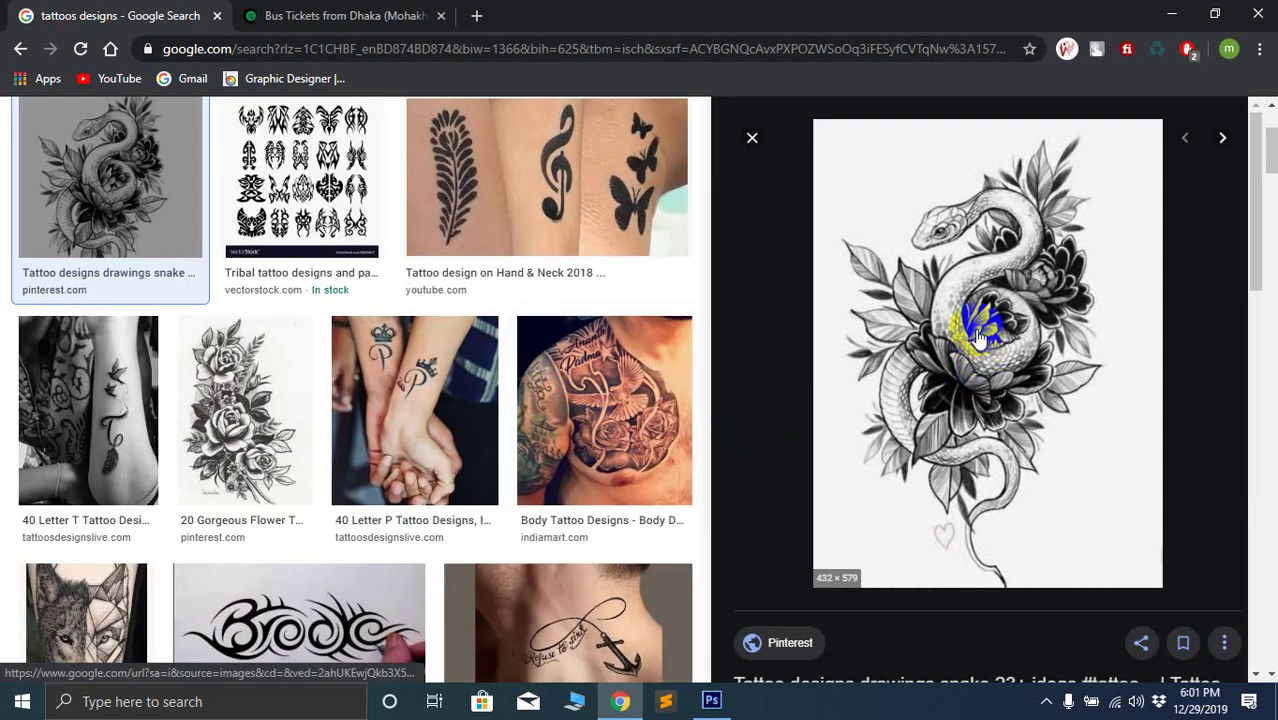
right_click(957, 303)
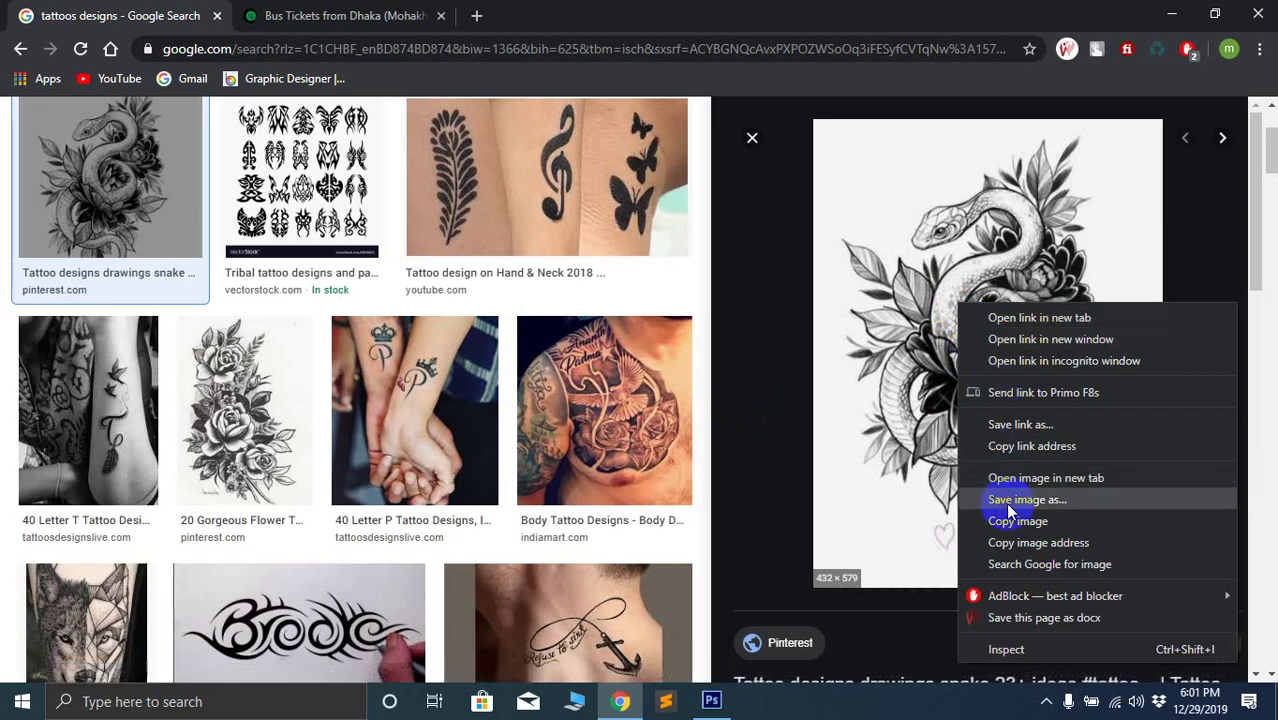
left_click(824, 400)
scroll(812, 368, "down", 7)
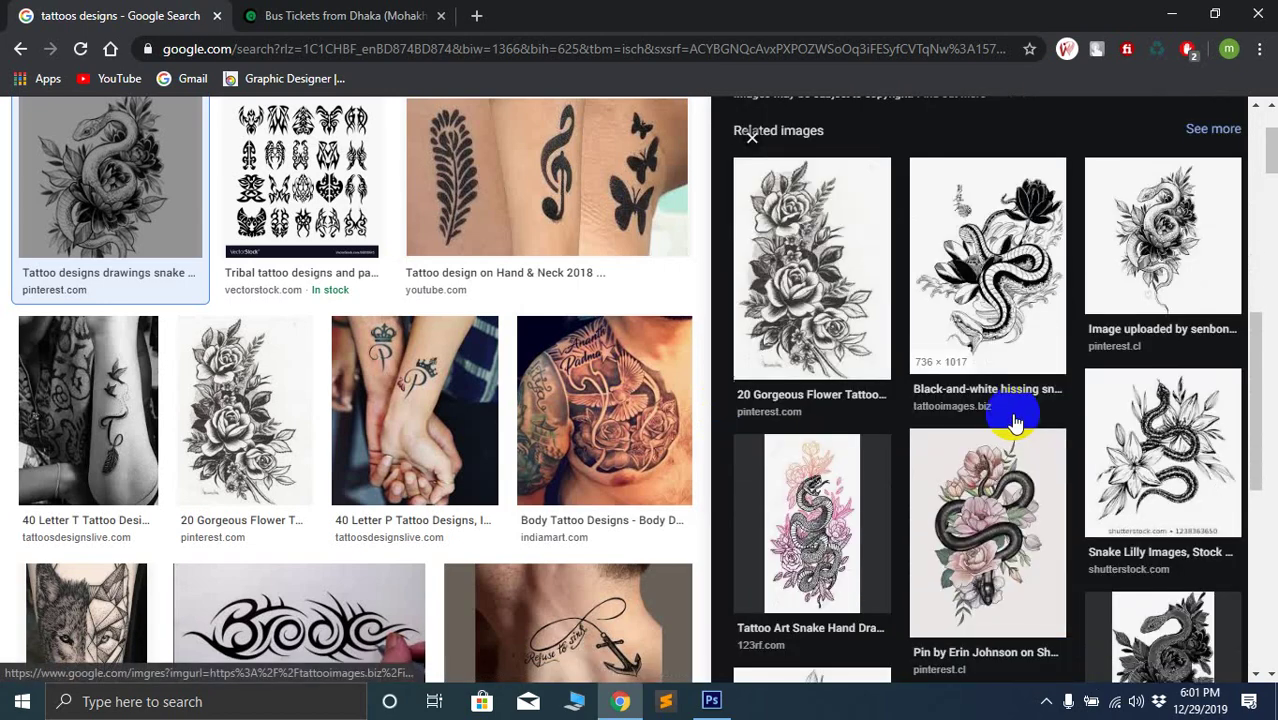
scroll(1011, 413, "down", 8)
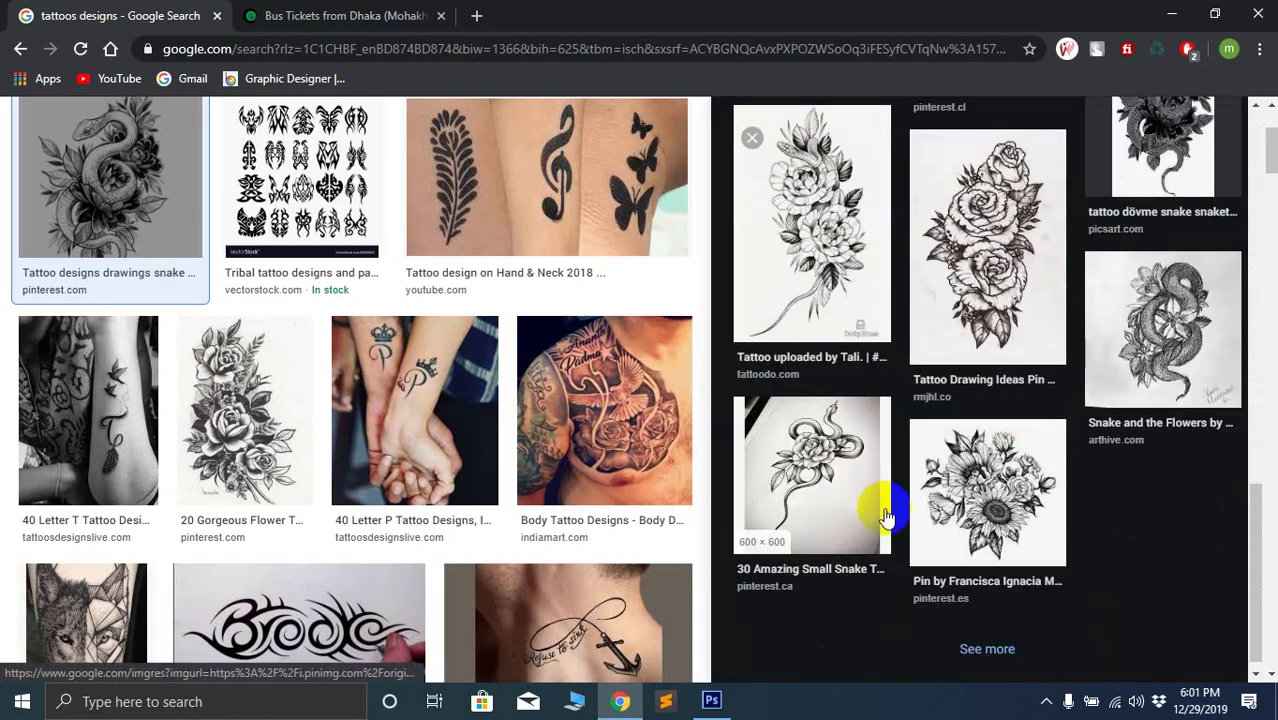
Switch to Photoshop and paste the copied snake tattoo image into the Untitled-5 portrait
left_click(711, 701)
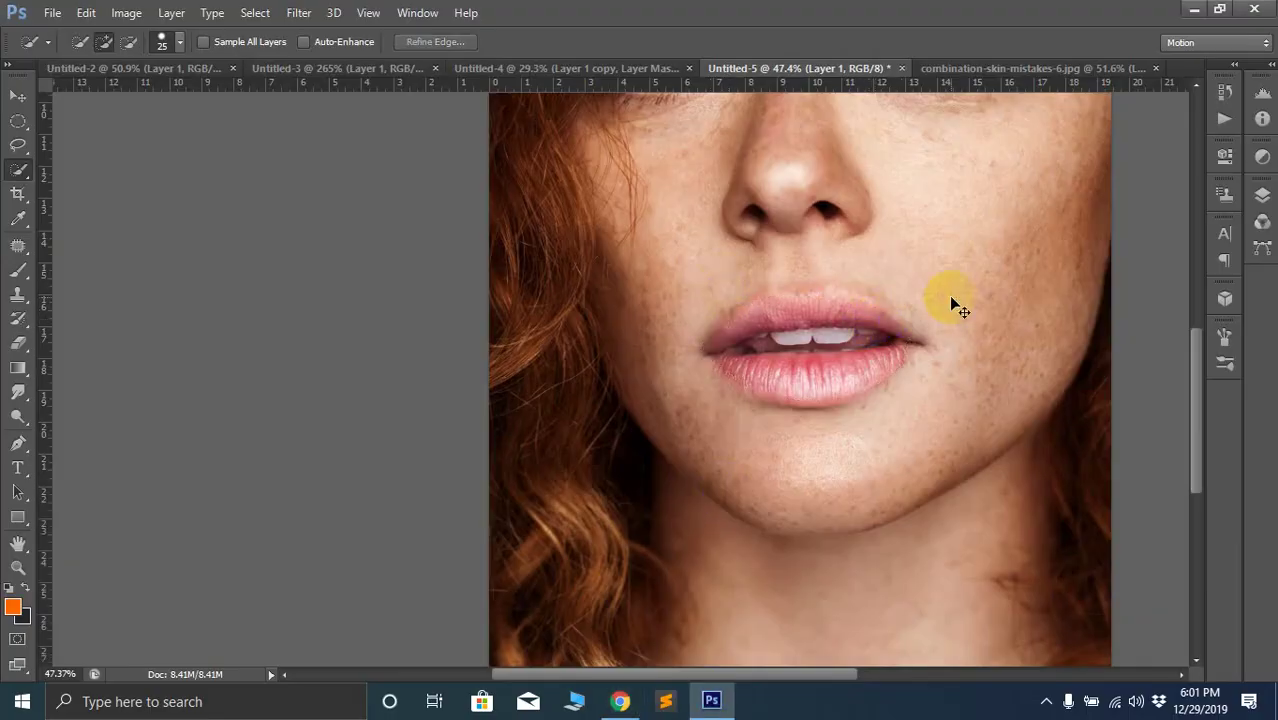
scroll(951, 300, "up", 2)
scroll(955, 290, "down", 3)
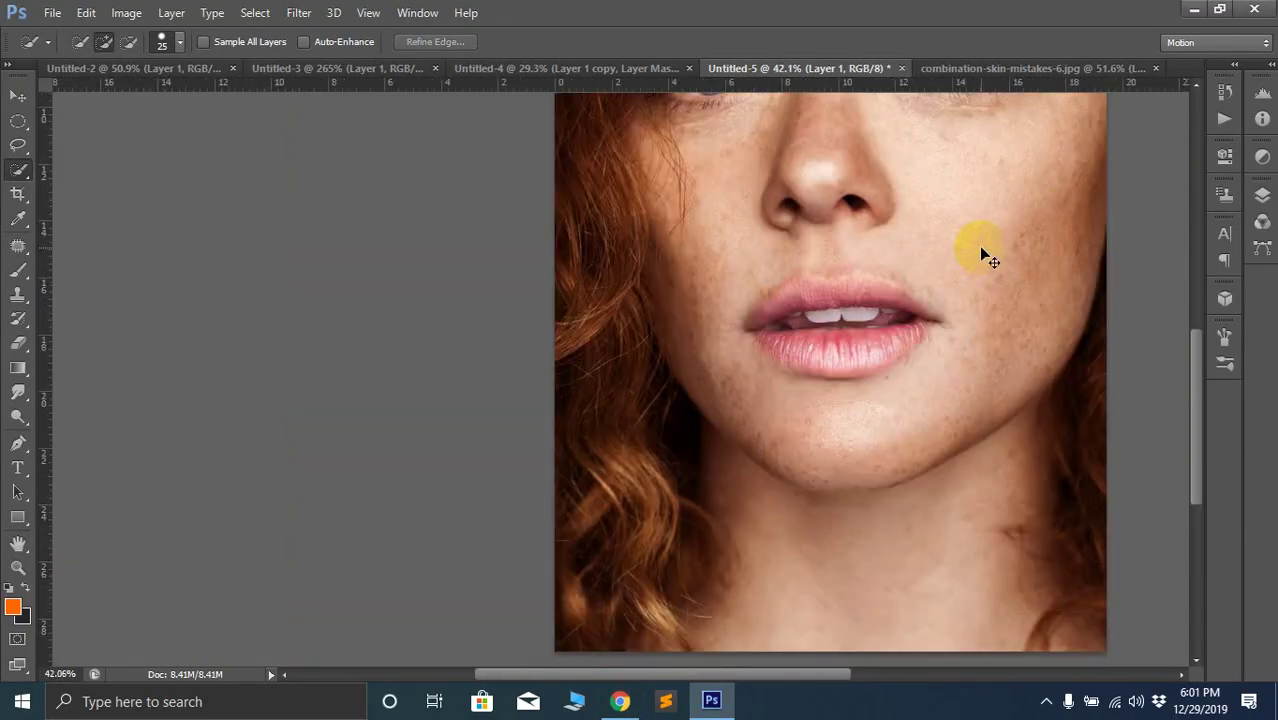
key("ctrl+v")
scroll(856, 285, "up", 4)
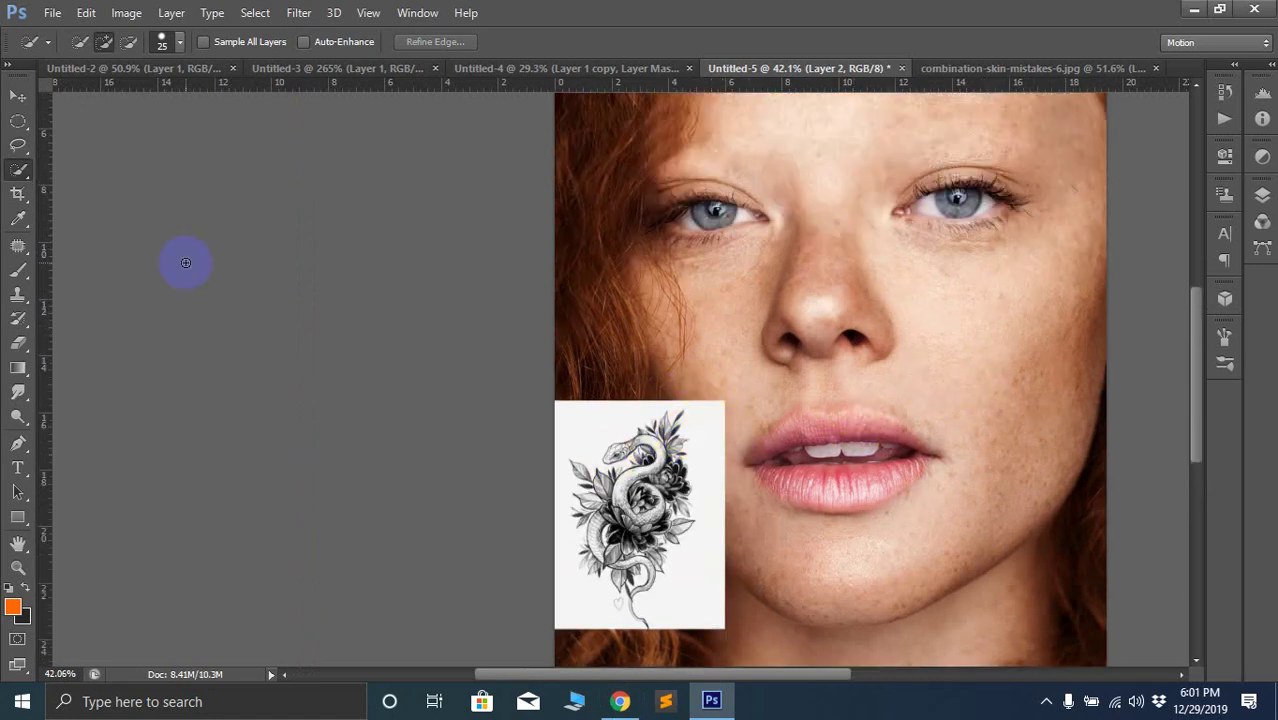
Select the tattoo image's white background with the Magic Wand at tolerance 32, delete it and clear the selection
right_click(18, 177)
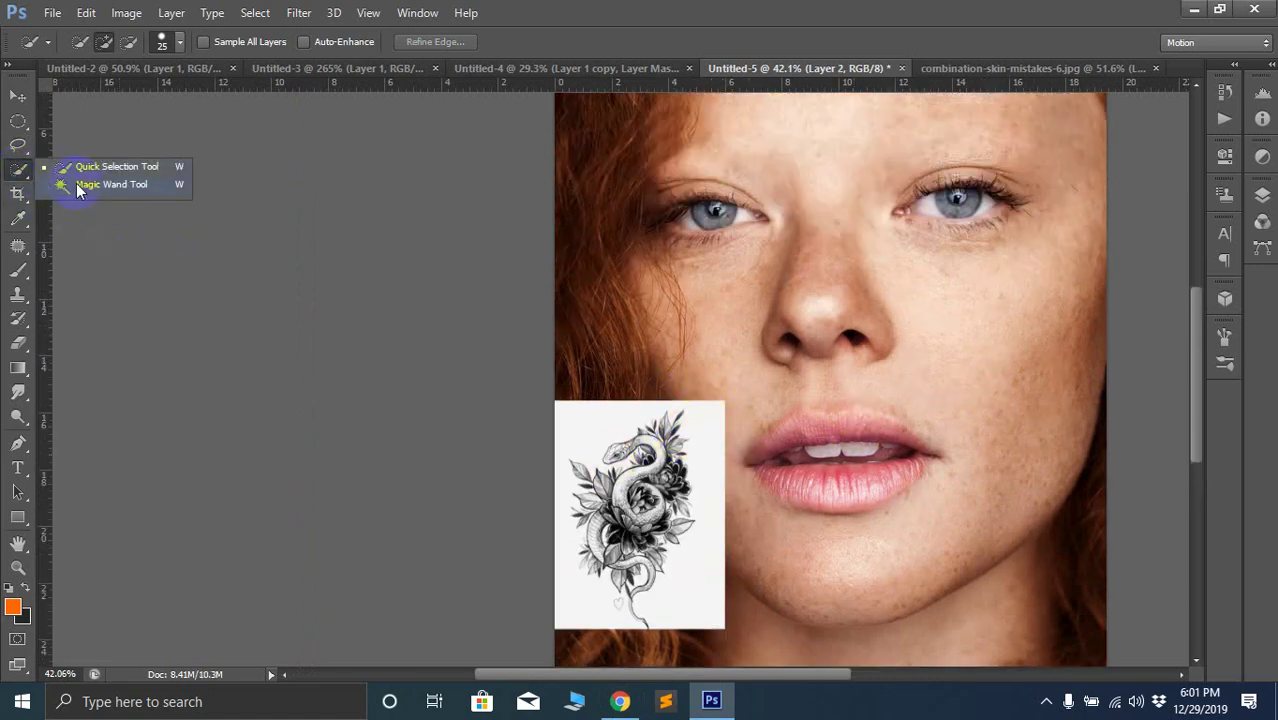
left_click(90, 184)
left_click(585, 428)
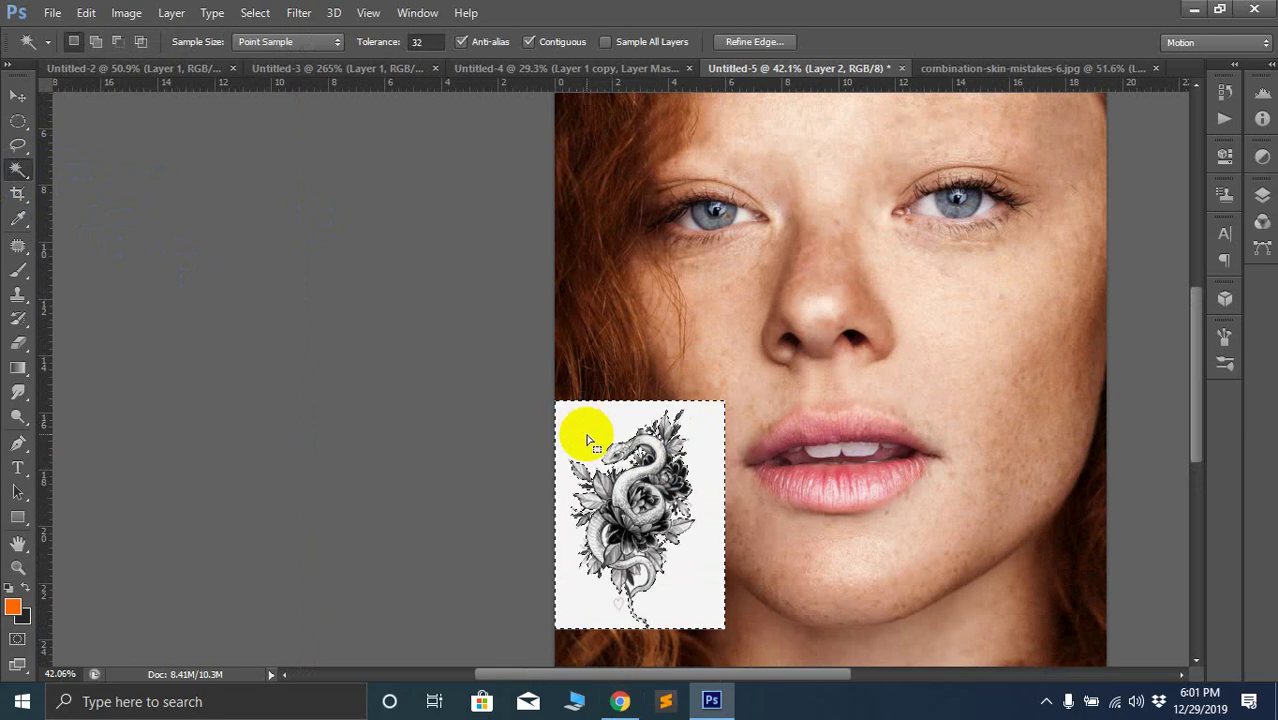
key("Delete")
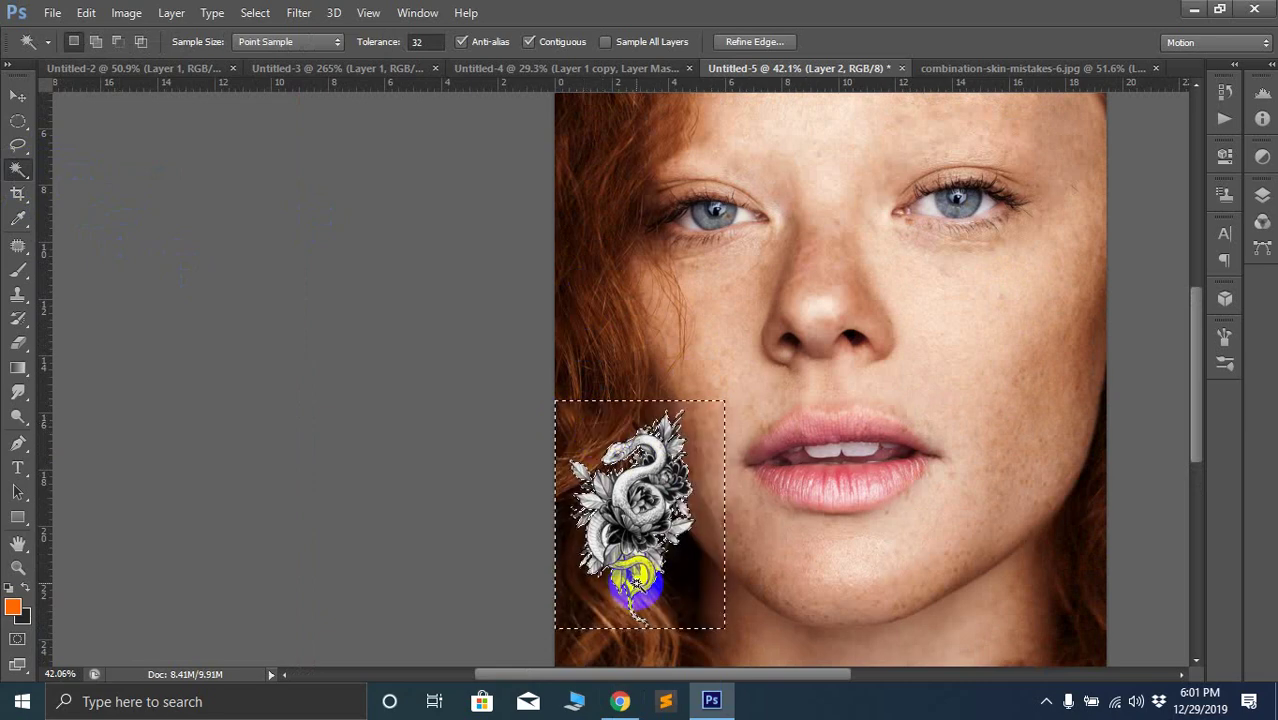
key("ctrl+d")
scroll(650, 582, "up", 5)
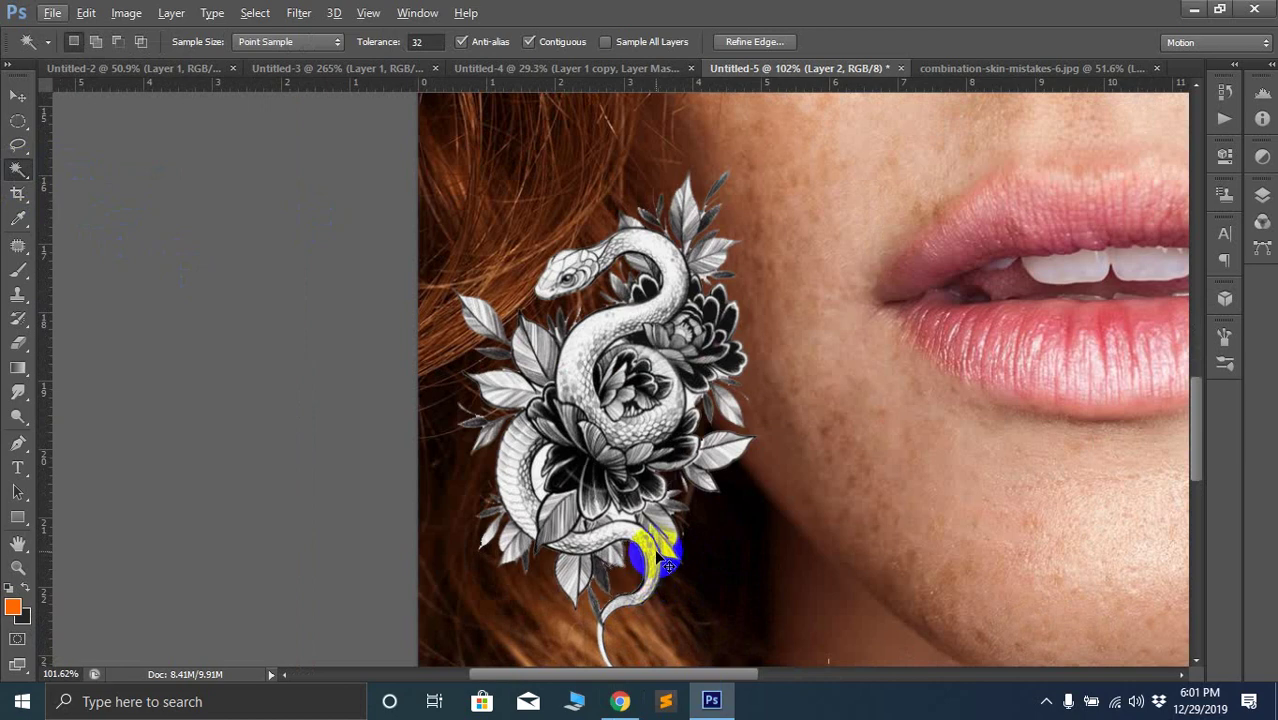
scroll(662, 548, "down", 5)
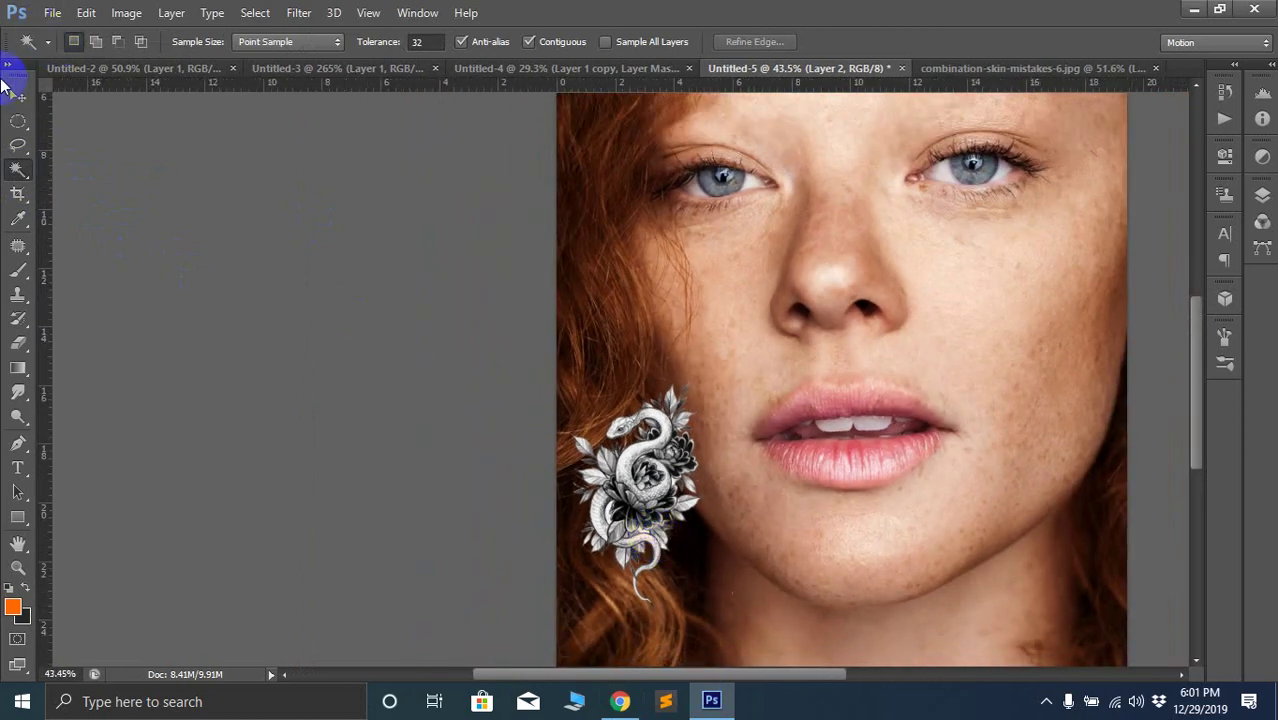
Move the cut-out snake tattoo from the hair onto the cheek on the right side of the portrait
left_click(16, 98)
left_click_drag(650, 483, 876, 266)
scroll(1037, 328, "down", 2)
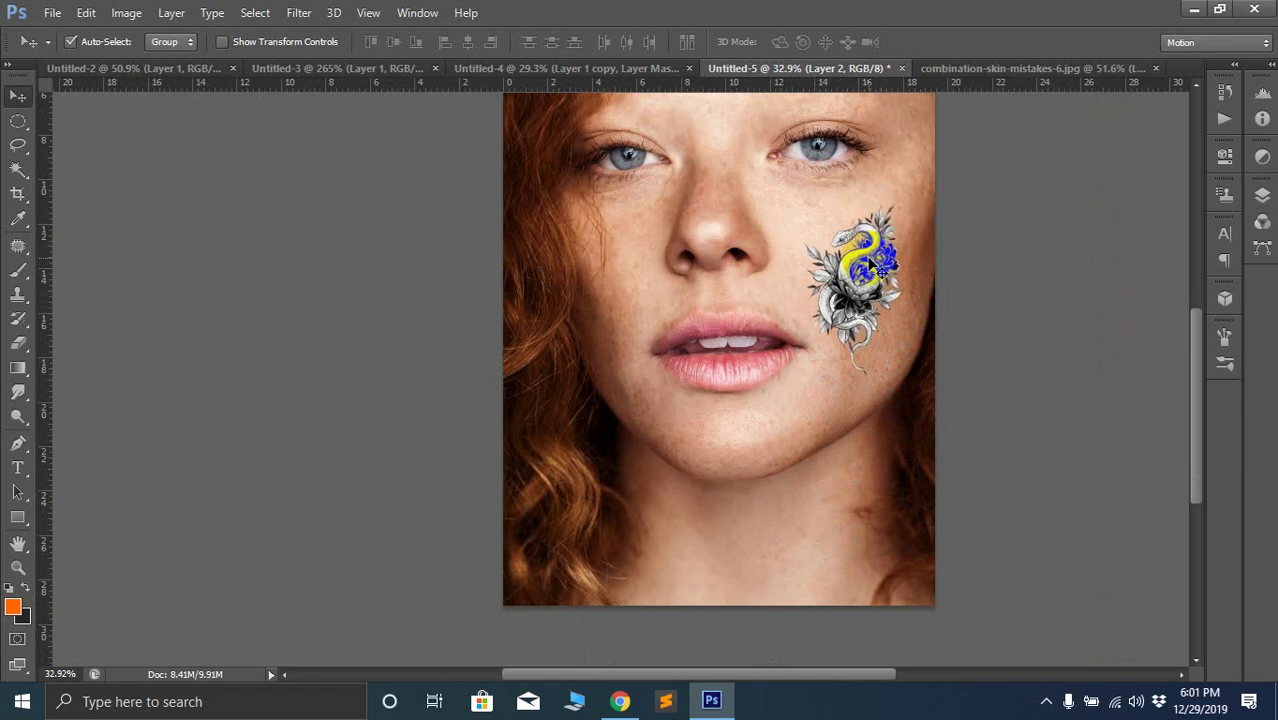
Set the tattoo layer's blend mode to Multiply and check how it blends into the cheek
left_click(1263, 197)
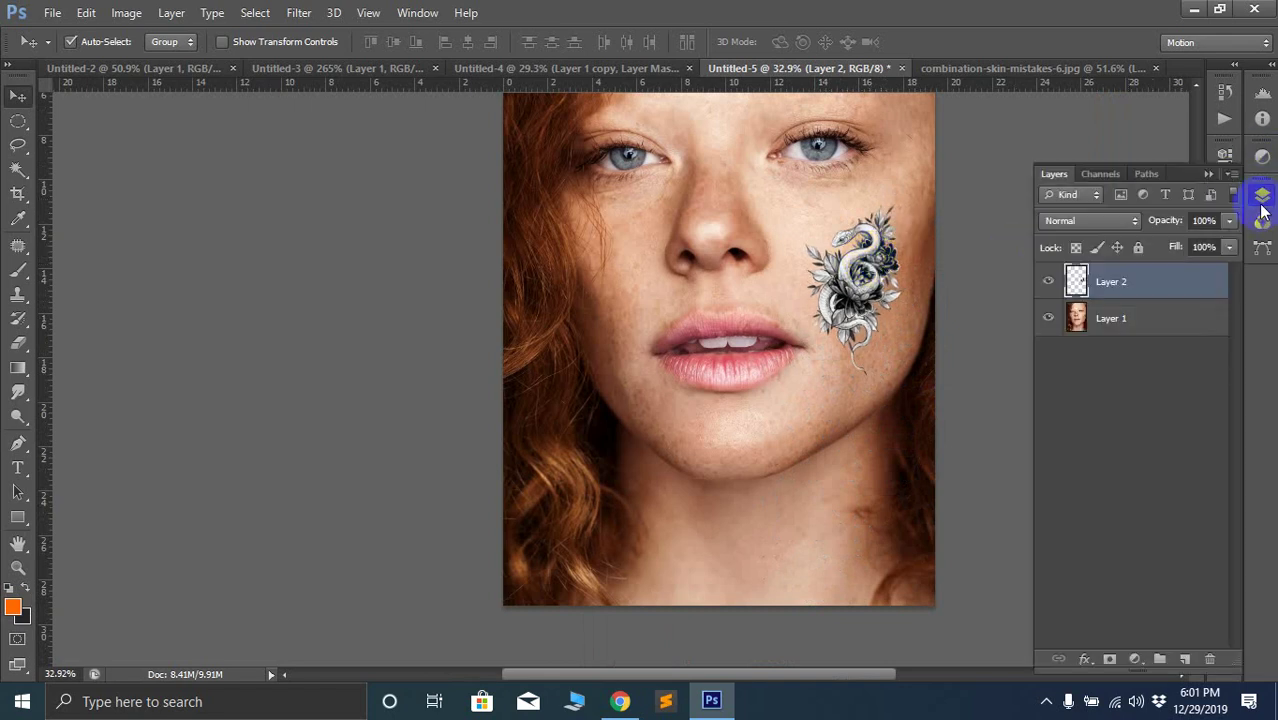
left_click(1108, 221)
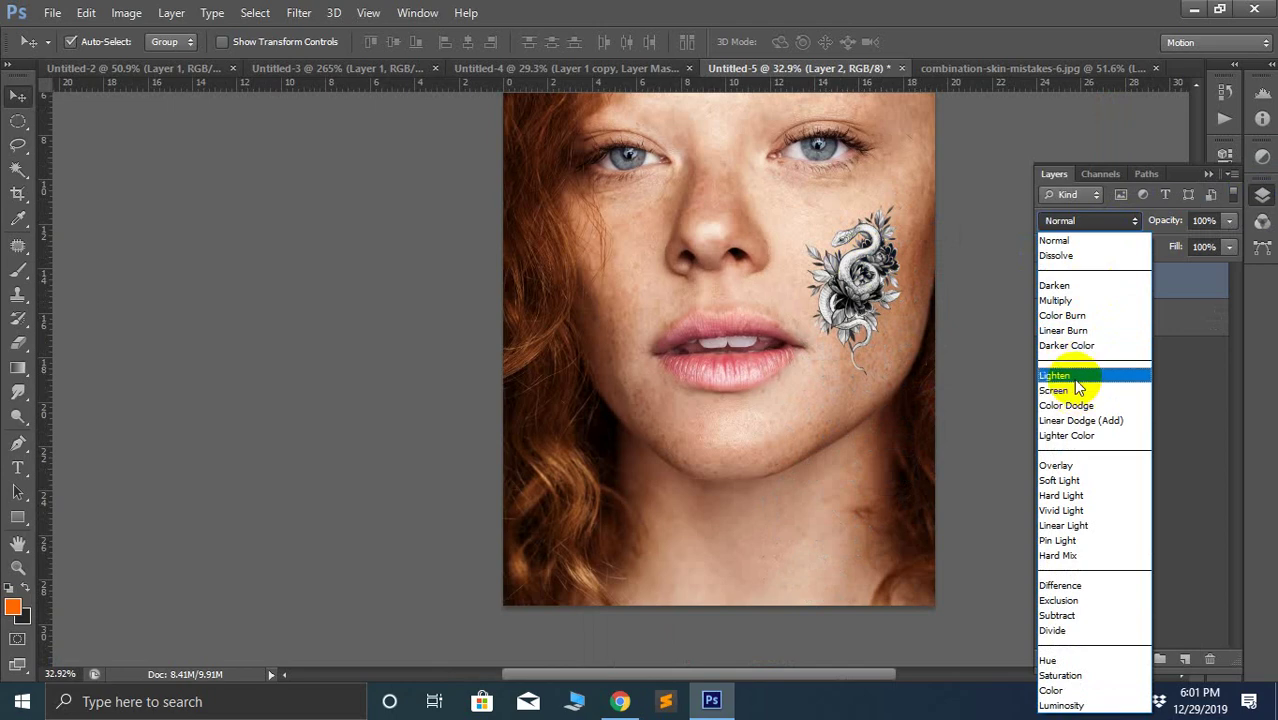
left_click(1058, 300)
left_click(1206, 175)
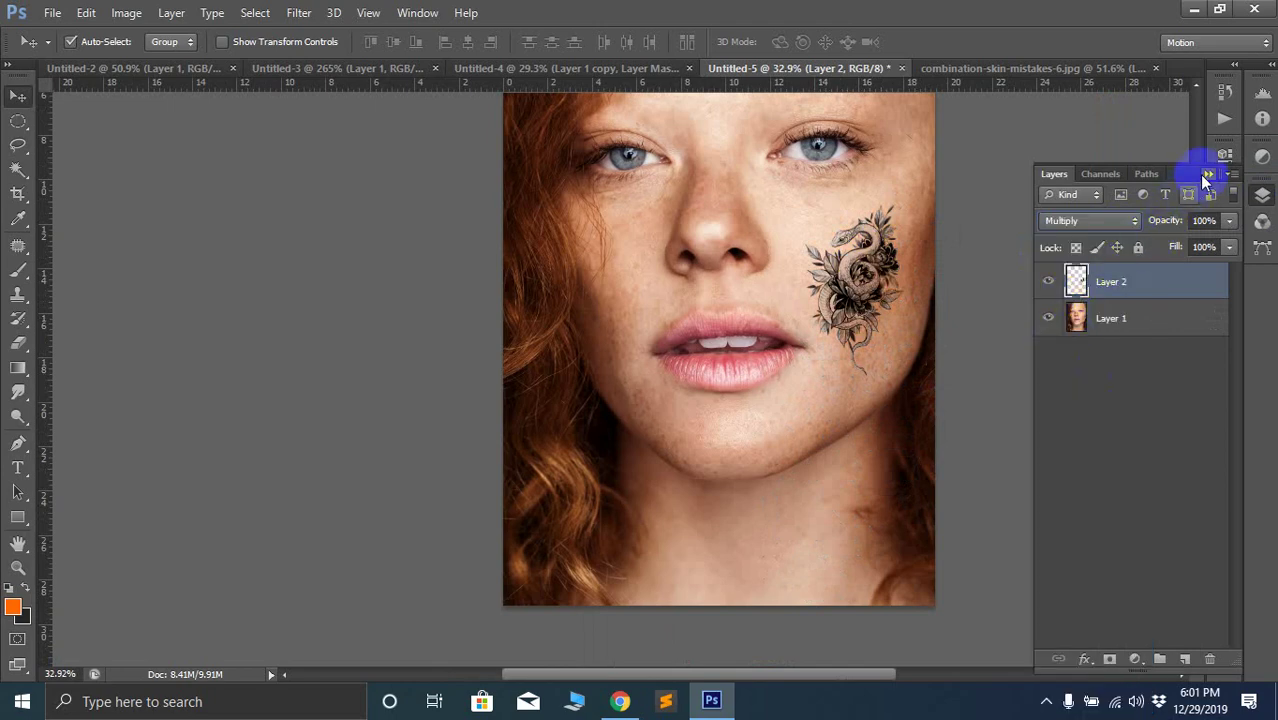
left_click(1061, 268)
scroll(870, 234, "up", 3)
scroll(1098, 316, "up", 3)
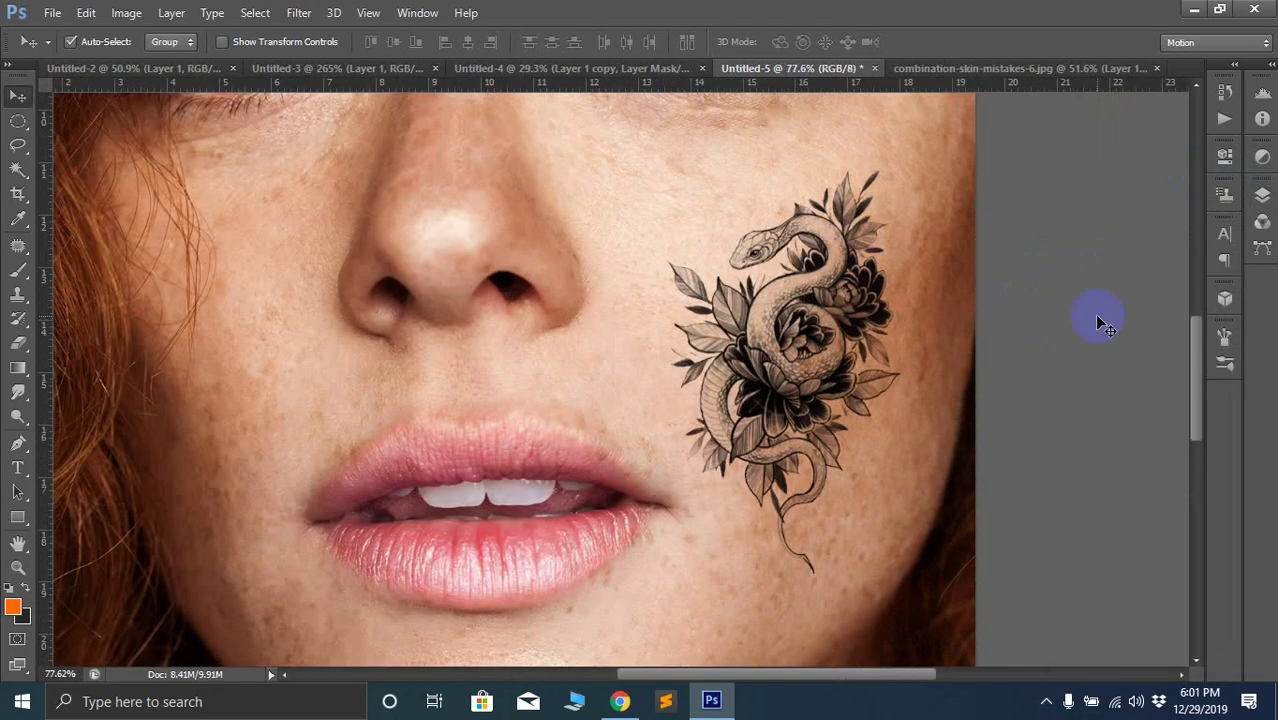
scroll(1098, 318, "down", 5)
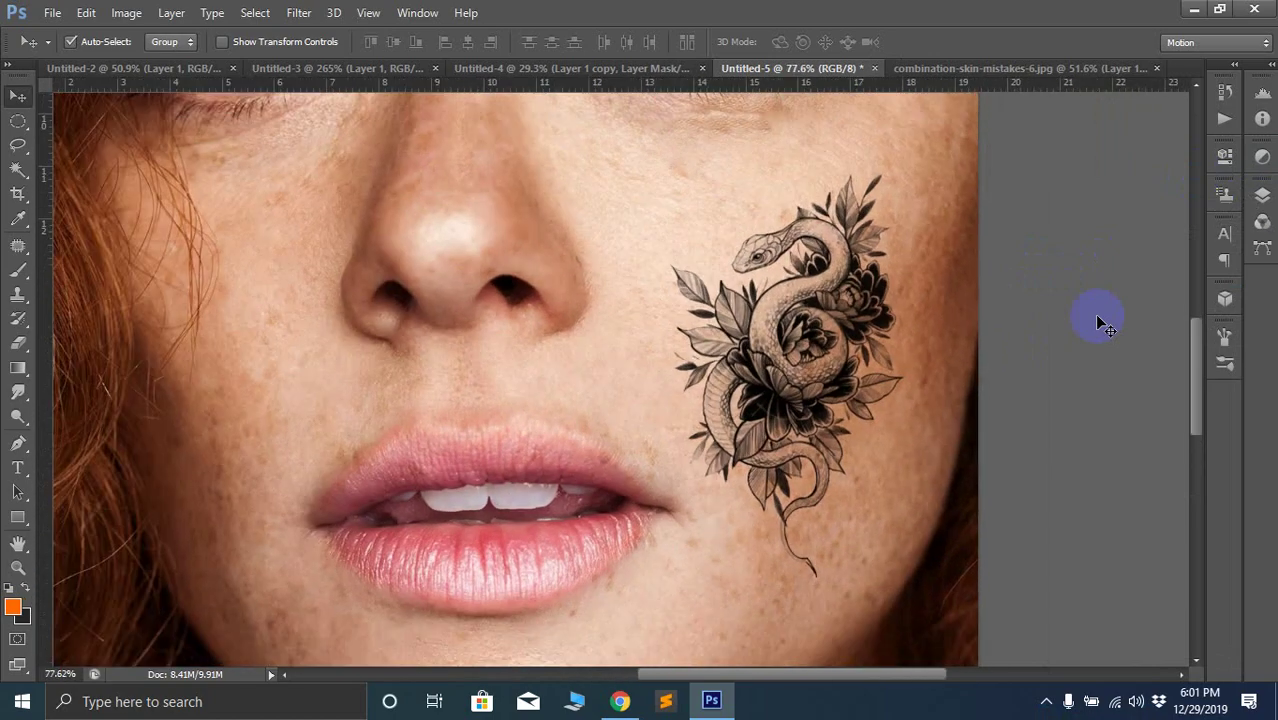
scroll(1096, 320, "up", 2)
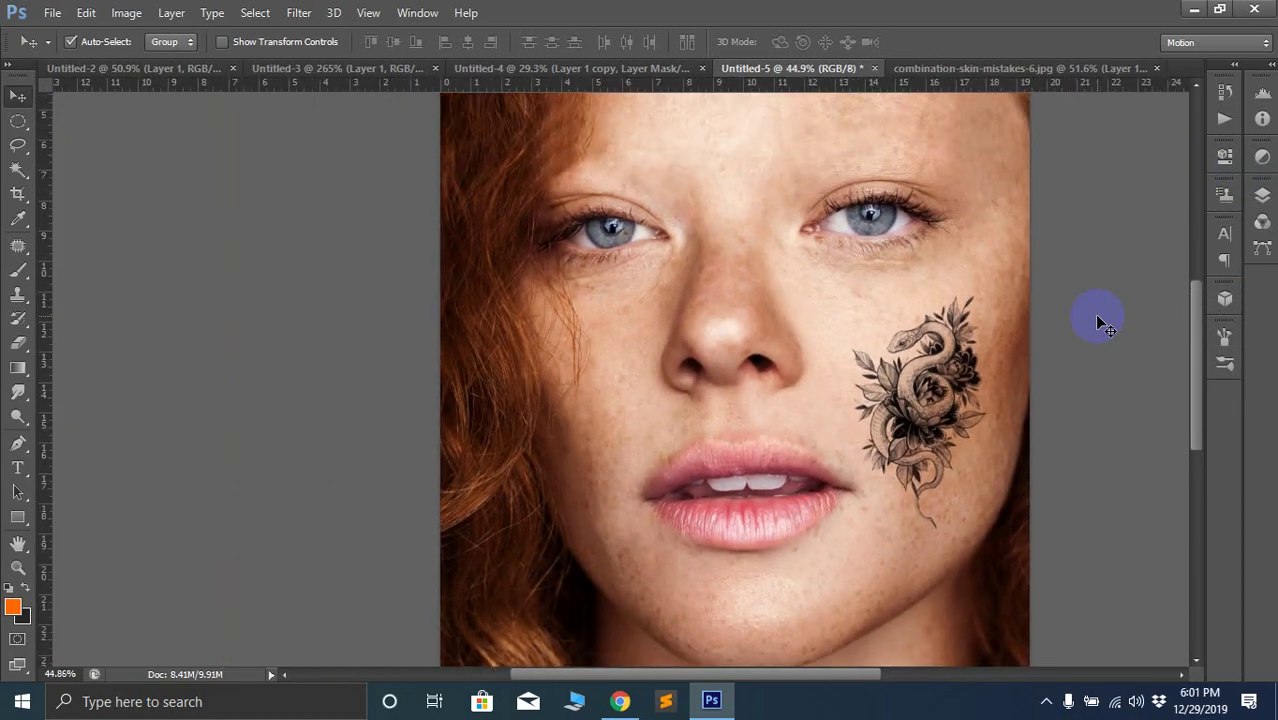
Lower the tattoo layer's opacity to 80% and its fill to about 58%
left_click(948, 385)
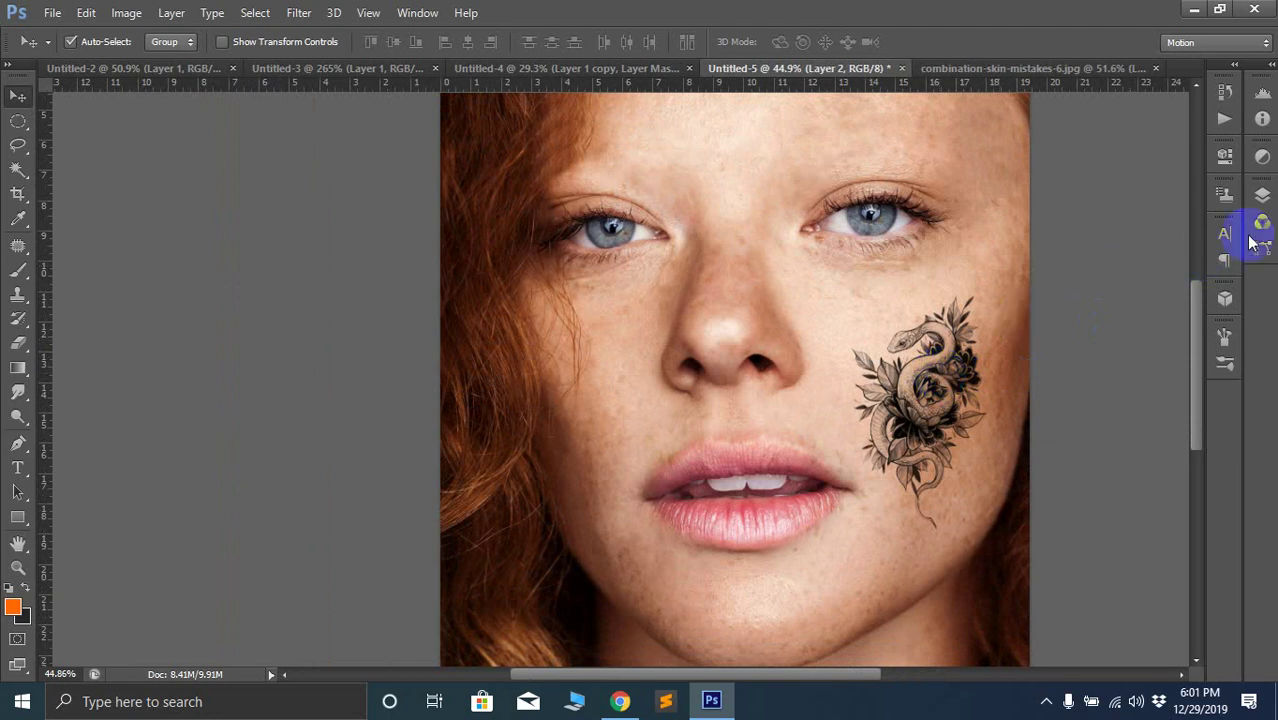
left_click(1263, 200)
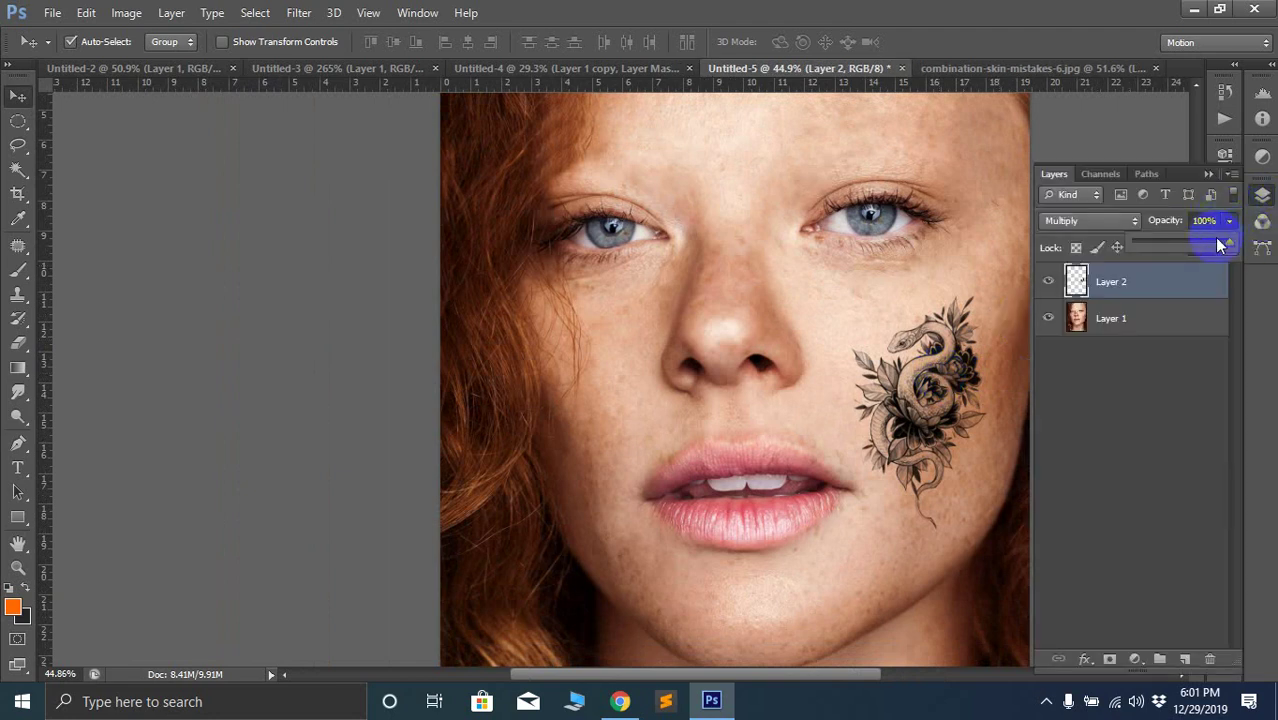
left_click_drag(1216, 238, 1195, 238)
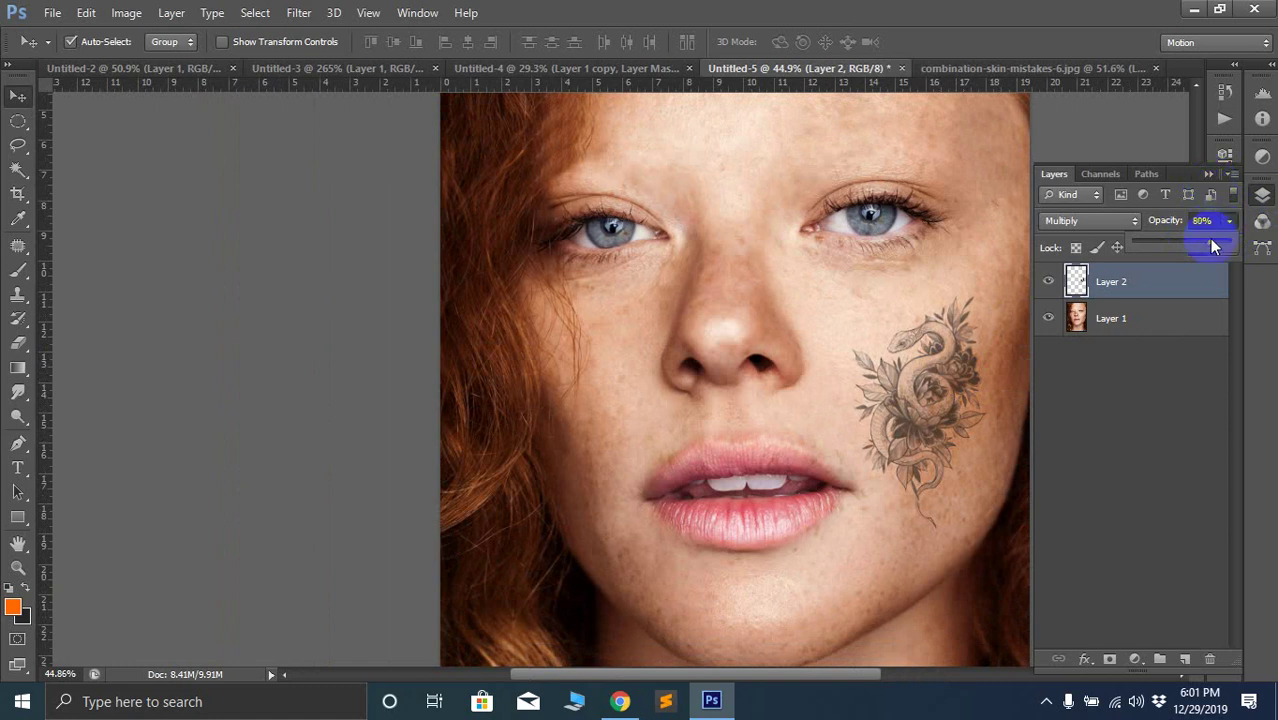
left_click(1234, 228)
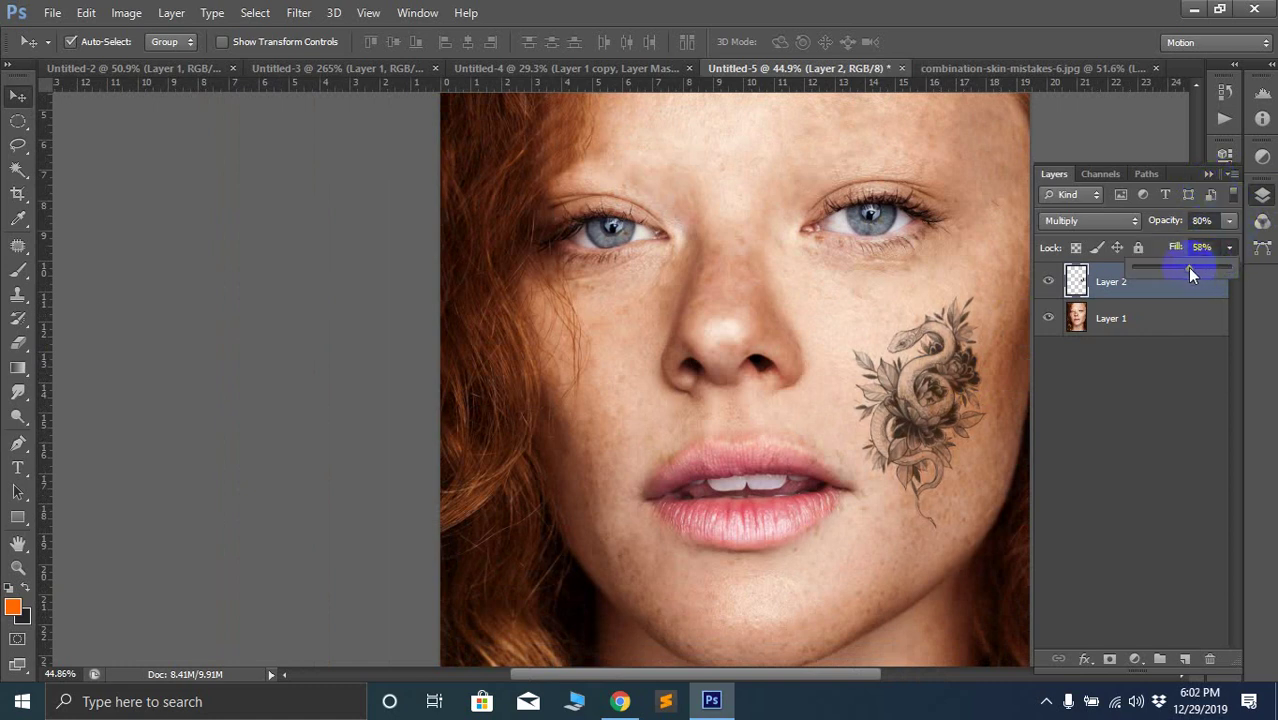
left_click(1208, 174)
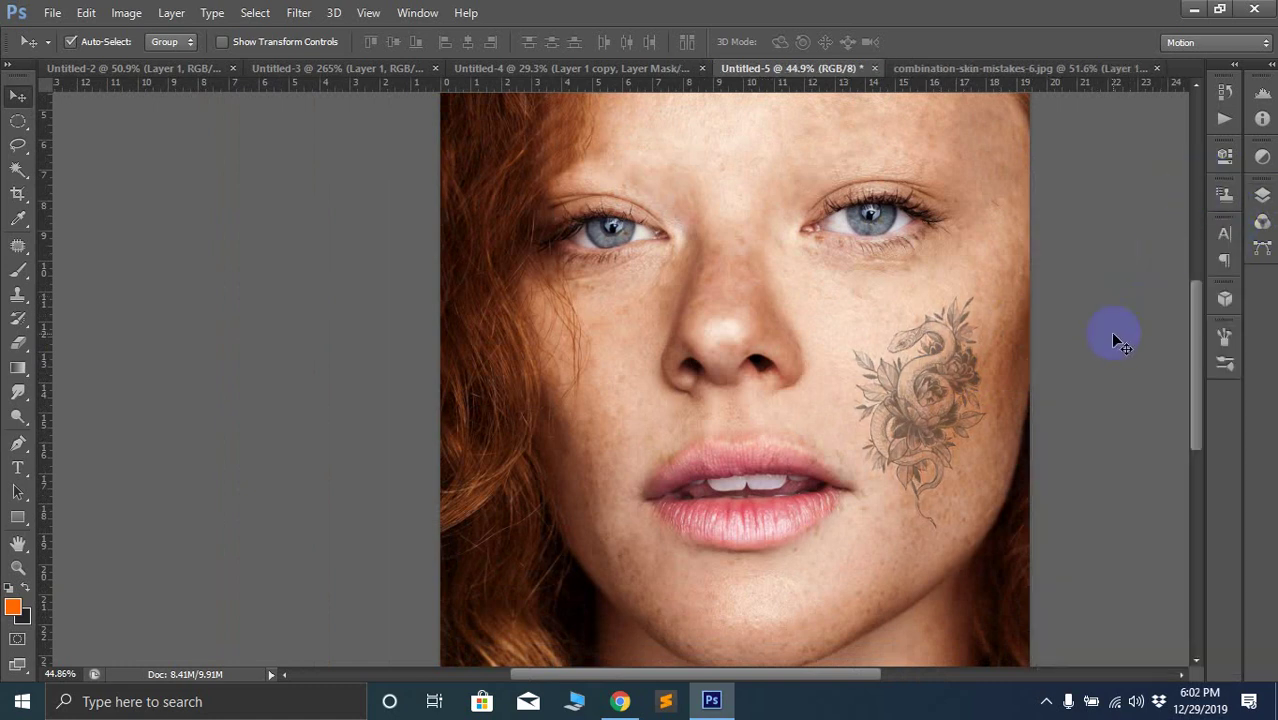
Examine how the faded tattoo blends with the cheek's skin texture, both in close-up and across the whole portrait
scroll(1112, 340, "down", 3)
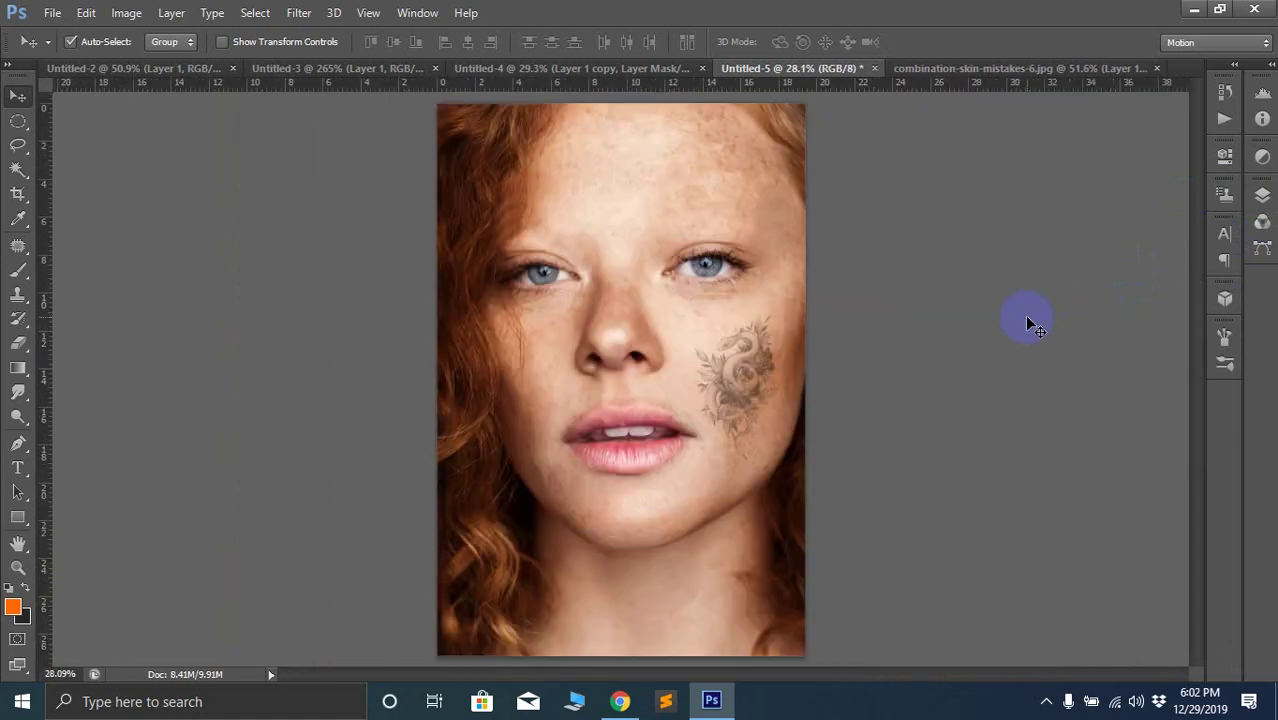
scroll(763, 400, "up", 10)
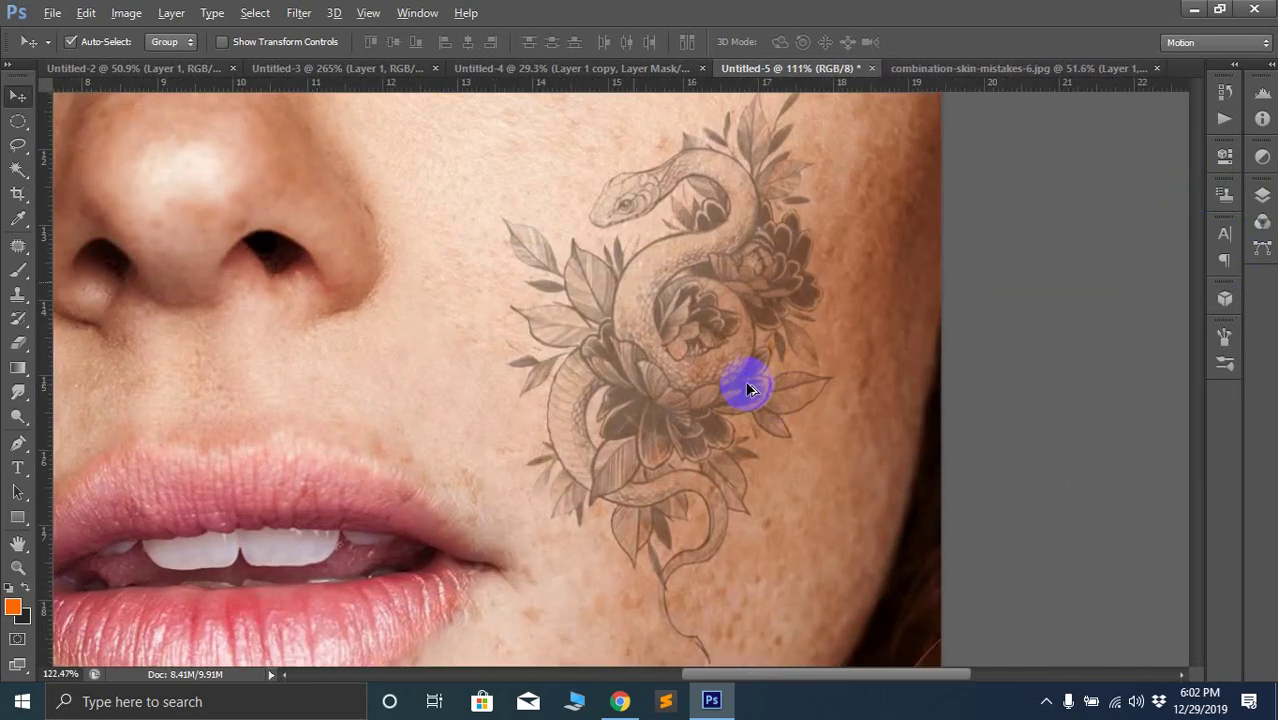
scroll(562, 362, "up", 3)
scroll(570, 311, "up", 3)
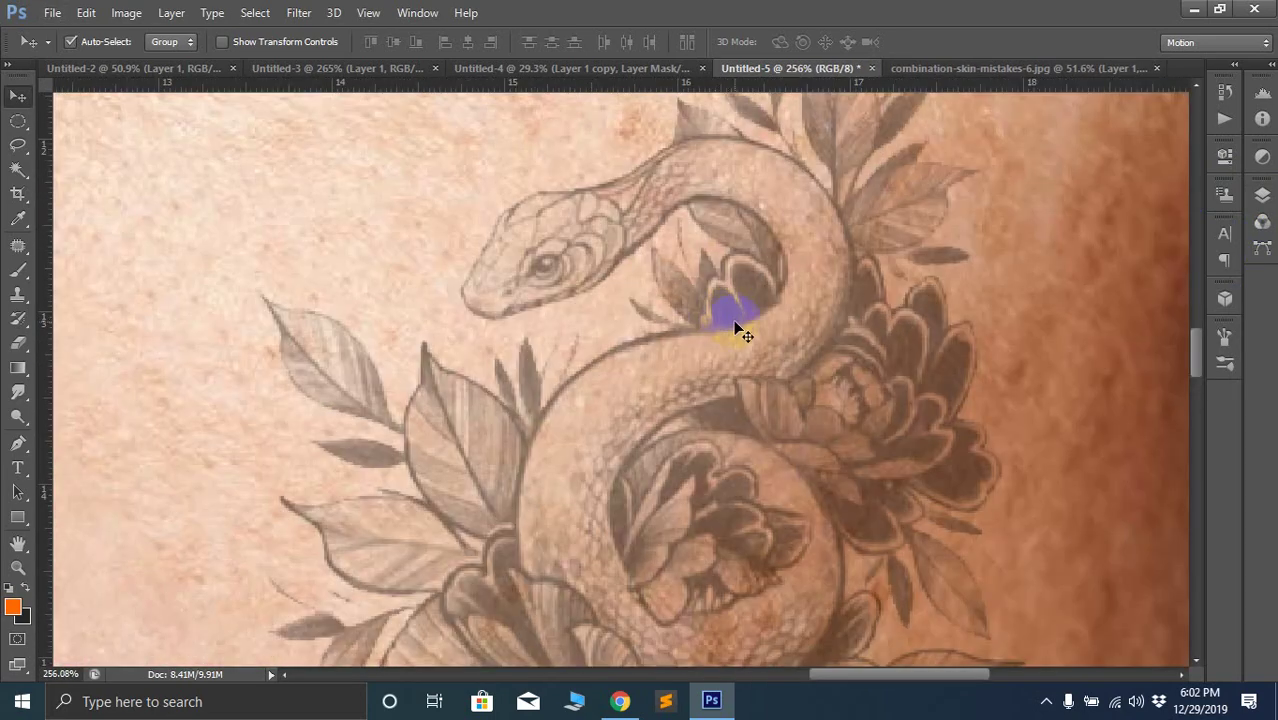
scroll(875, 210, "down", 5)
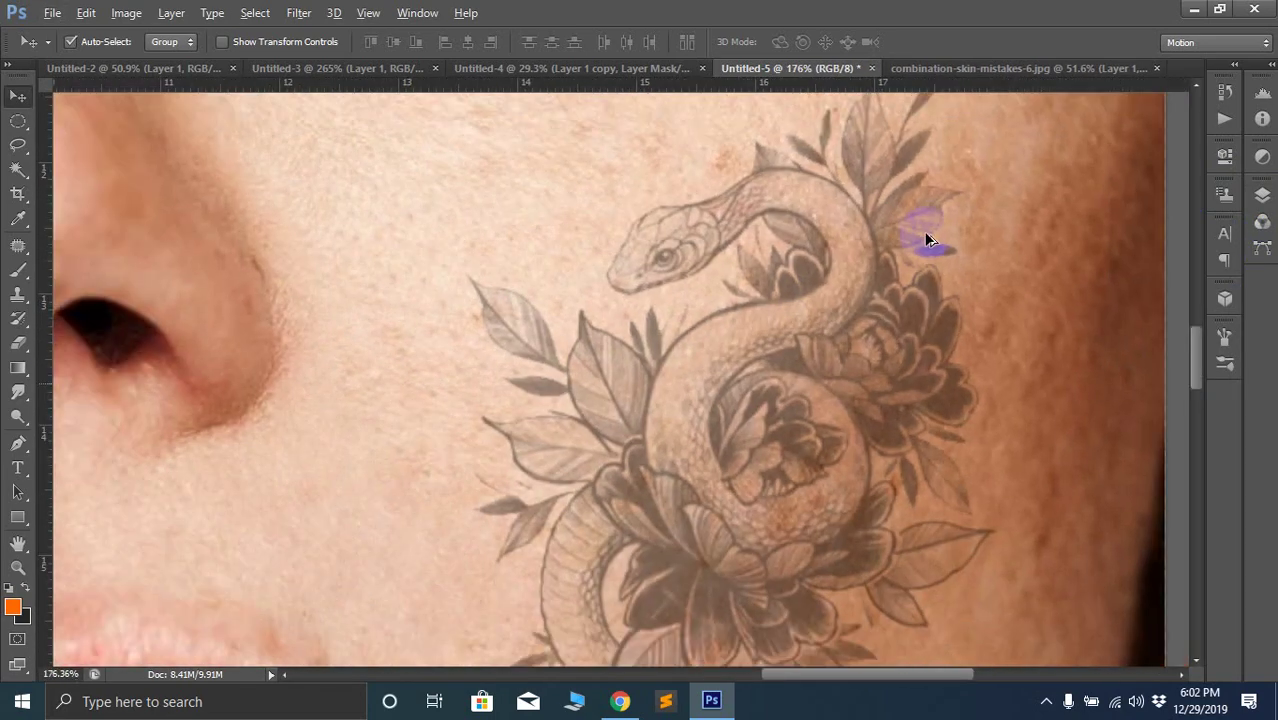
scroll(925, 240, "down", 4)
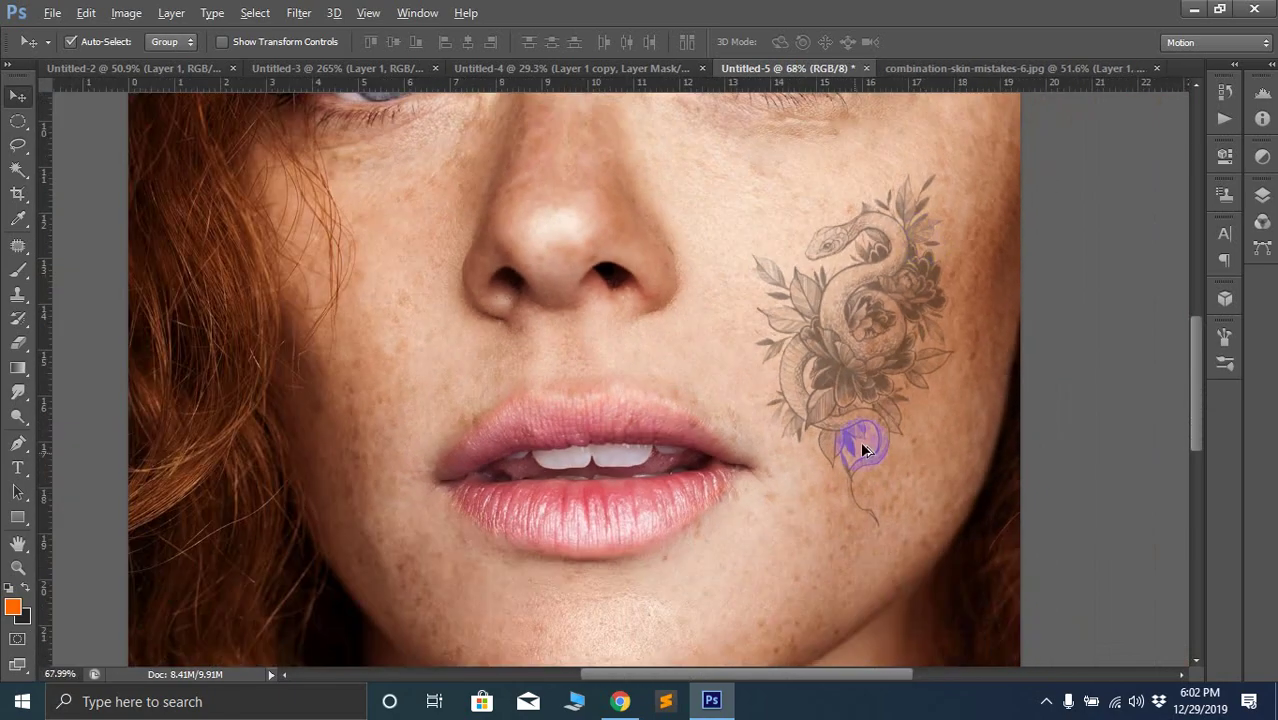
scroll(857, 499, "up", 5)
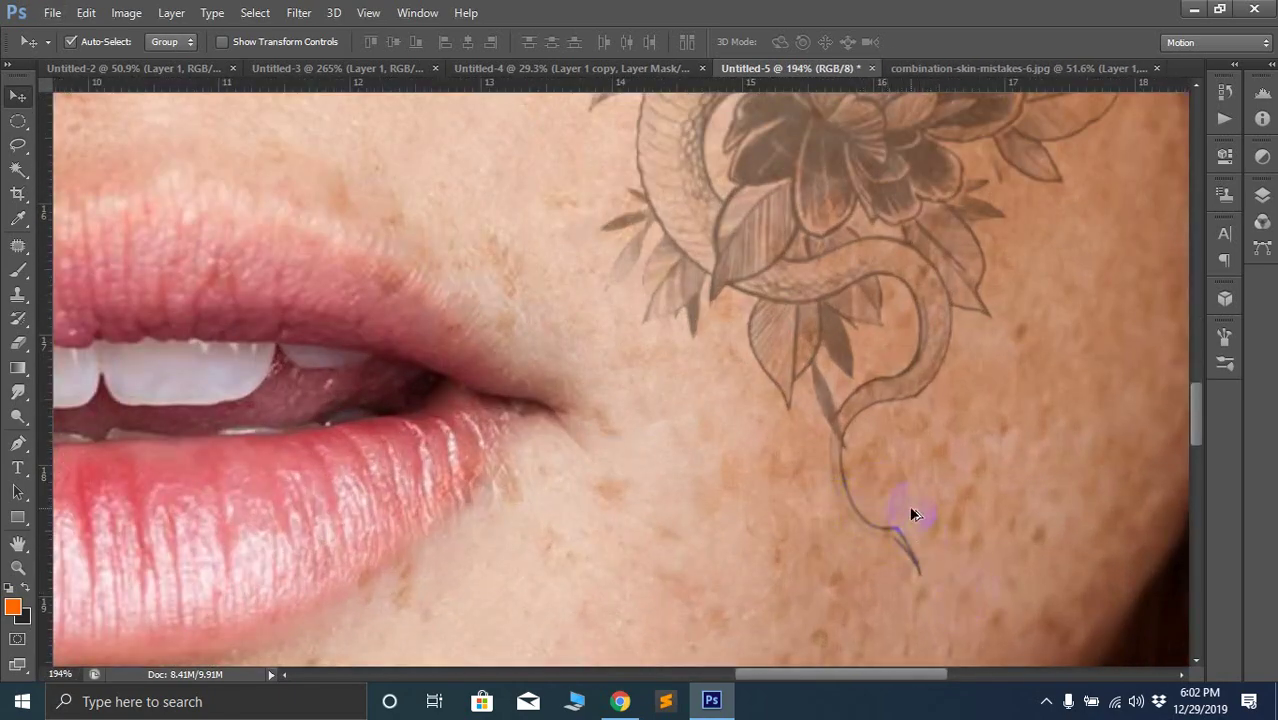
scroll(909, 505, "down", 4)
scroll(909, 503, "down", 4)
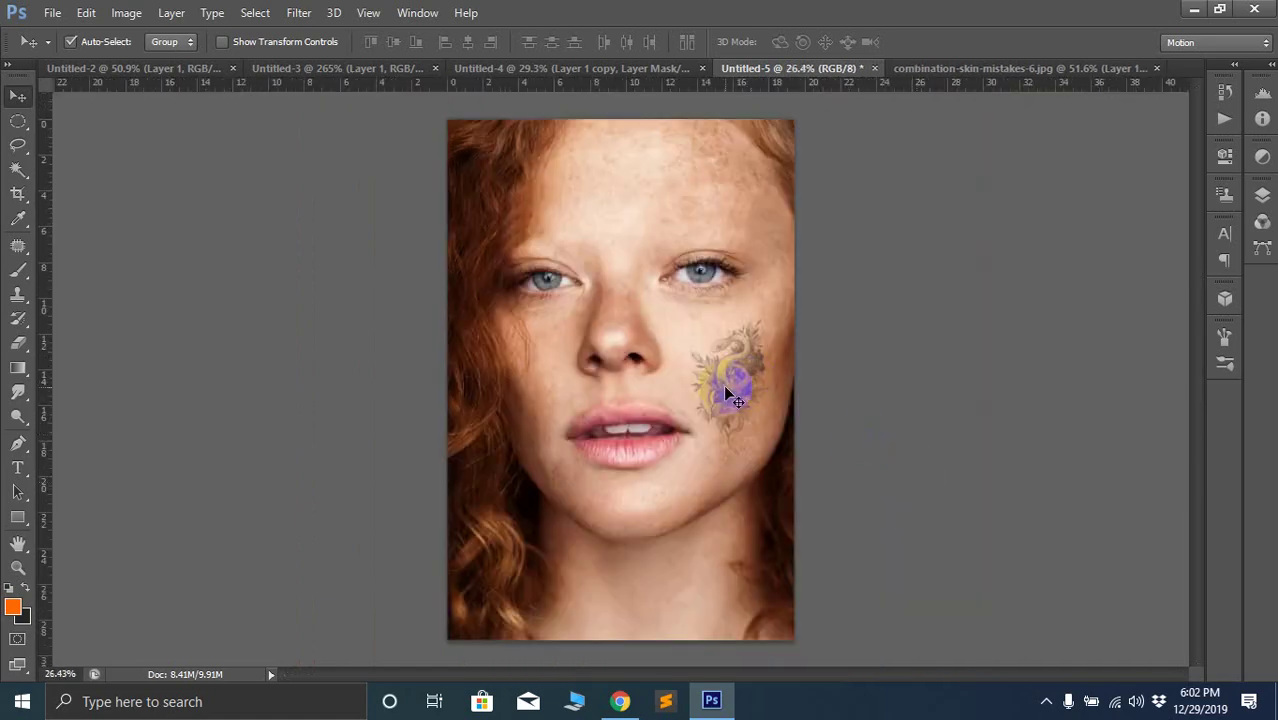
Move the tattoo off the cheek to the right side of the mouth, extending from beside the nostril down across the lips
left_click_drag(735, 398, 645, 423)
scroll(648, 430, "up", 1)
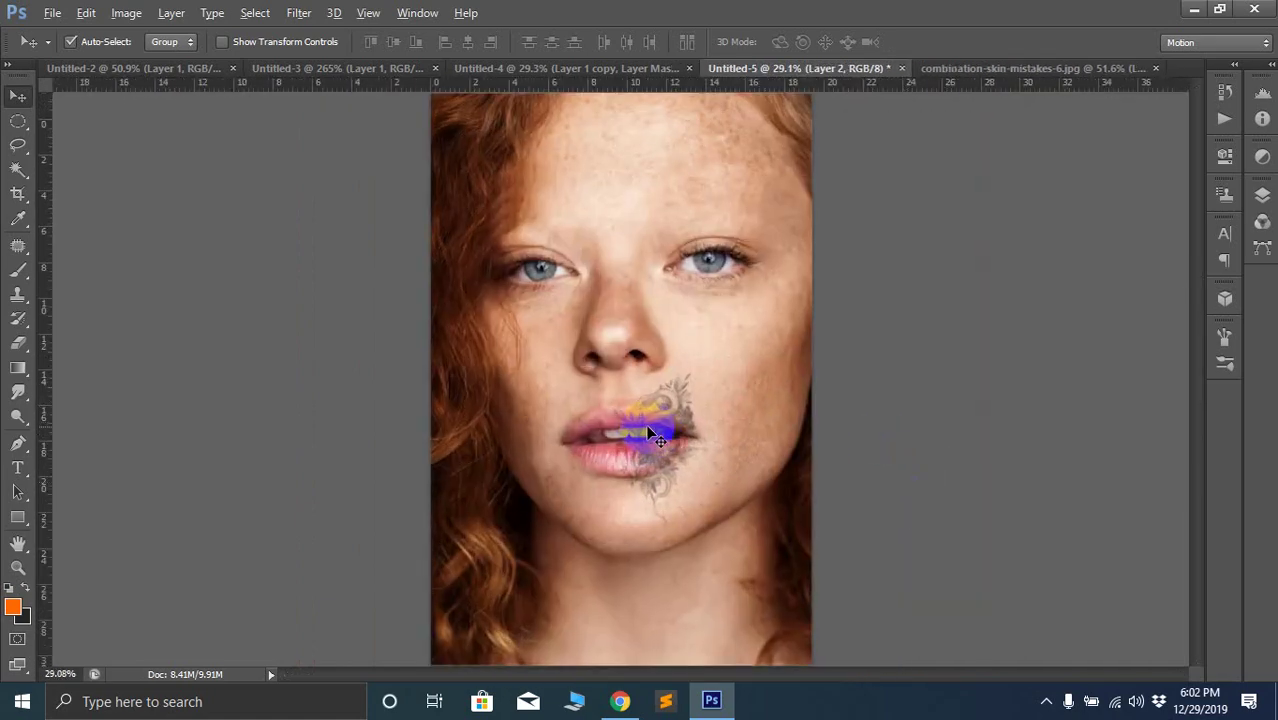
scroll(648, 432, "up", 6)
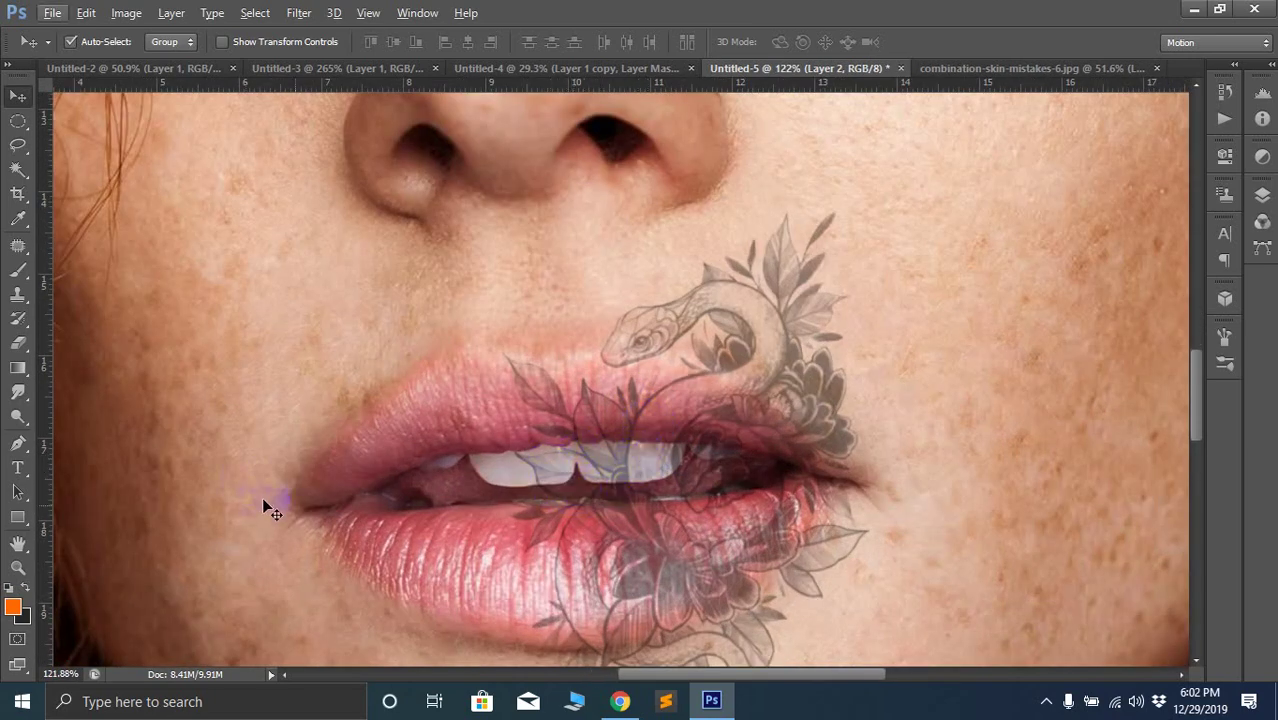
scroll(605, 485, "down", 1)
left_click_drag(620, 397, 765, 362)
scroll(760, 362, "up", 2)
scroll(754, 361, "down", 1)
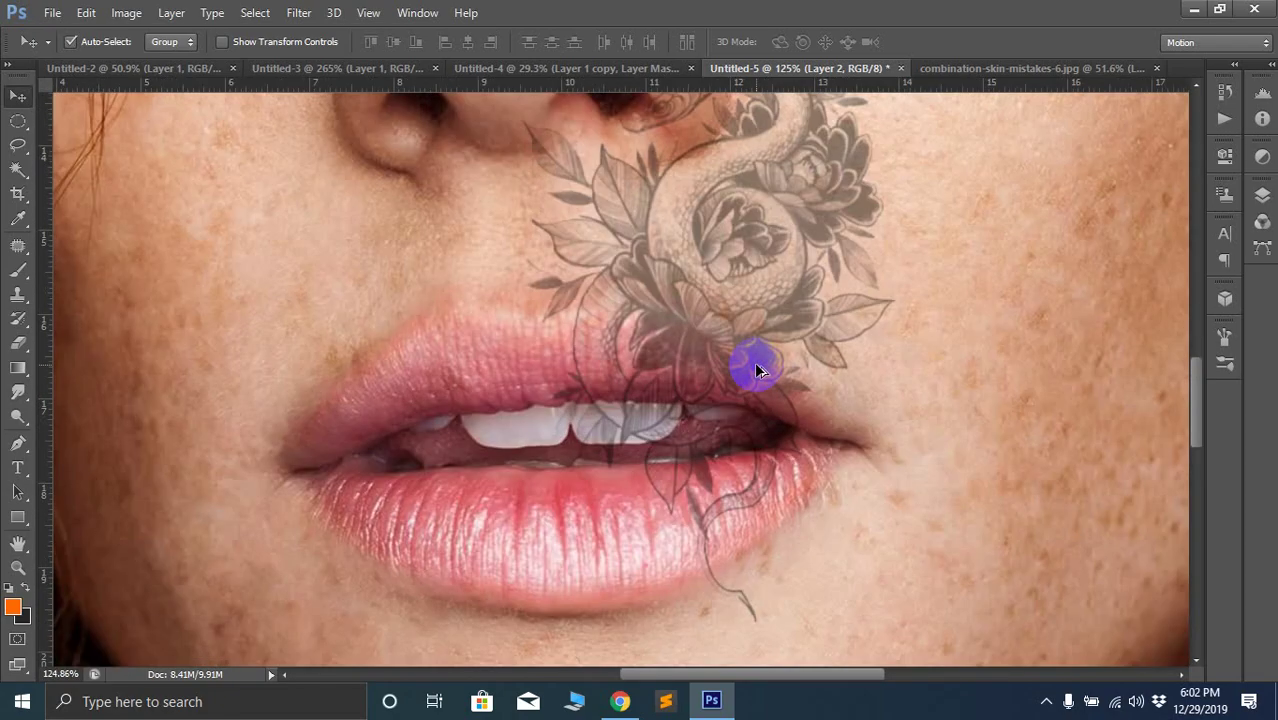
scroll(754, 361, "down", 4)
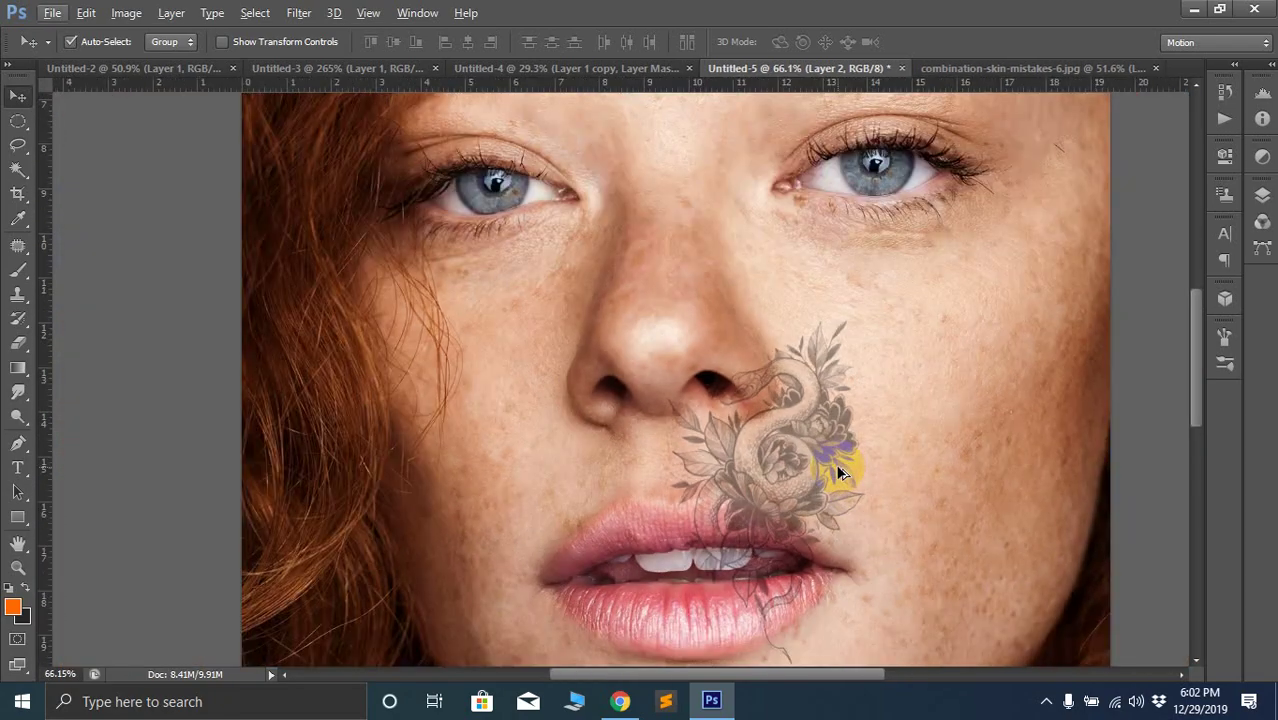
Move the snake tattoo from the mouth up over the nose to the middle of the forehead
left_click_drag(796, 437, 730, 231)
scroll(770, 326, "down", 2)
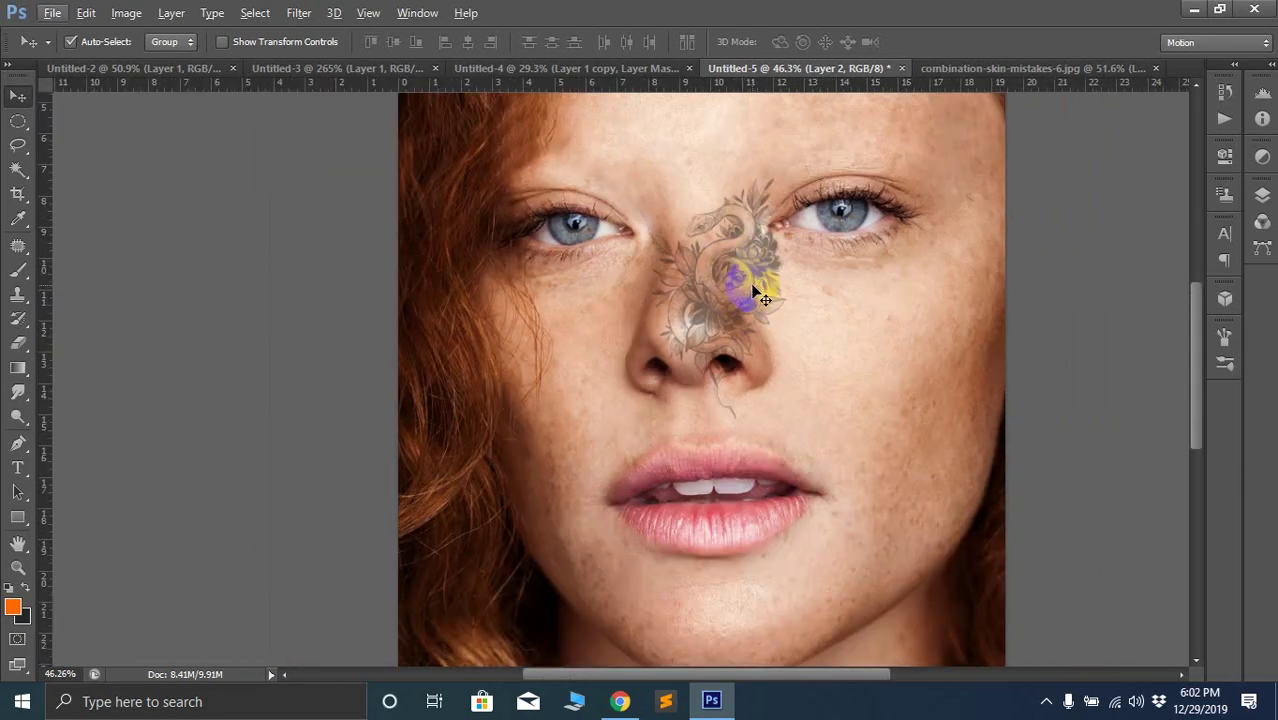
left_click_drag(756, 285, 745, 203)
scroll(745, 203, "up", 5)
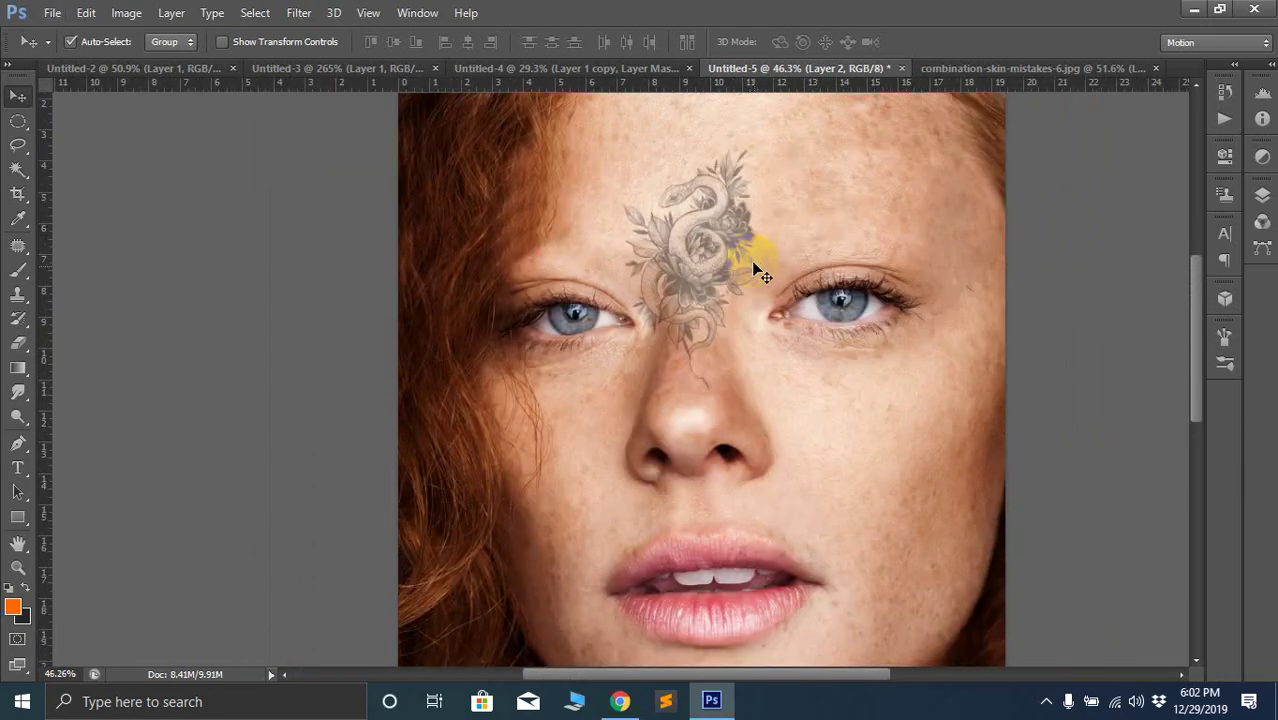
left_click_drag(667, 337, 703, 244)
scroll(760, 362, "down", 3)
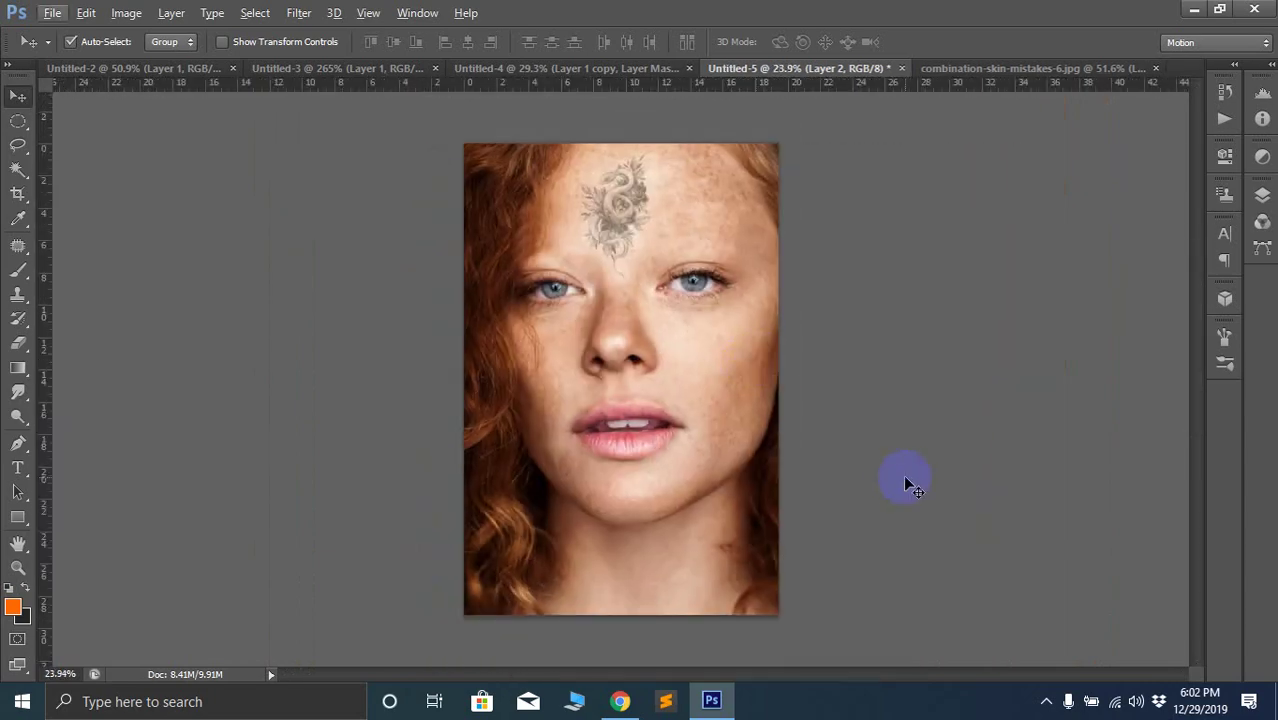
left_click(907, 482)
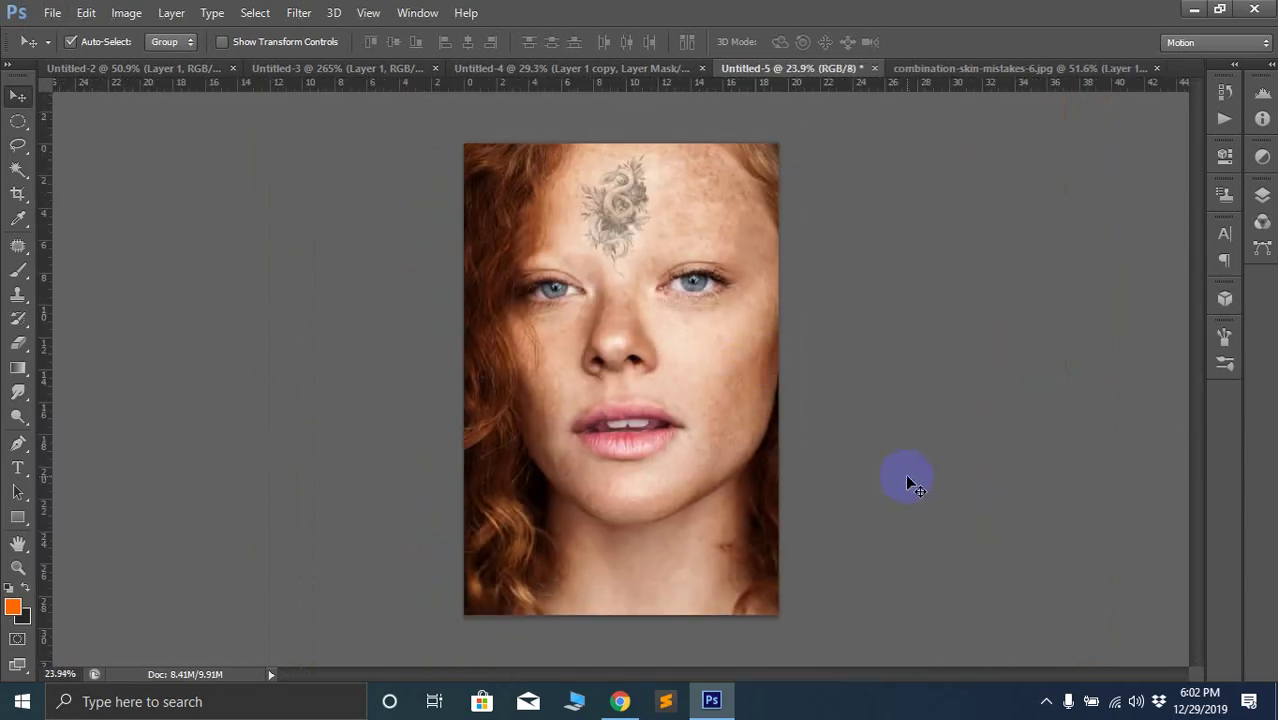
Shift the snake tattoo slightly down the forehead so its tail reaches the bridge of the nose
scroll(615, 260, "up", 4)
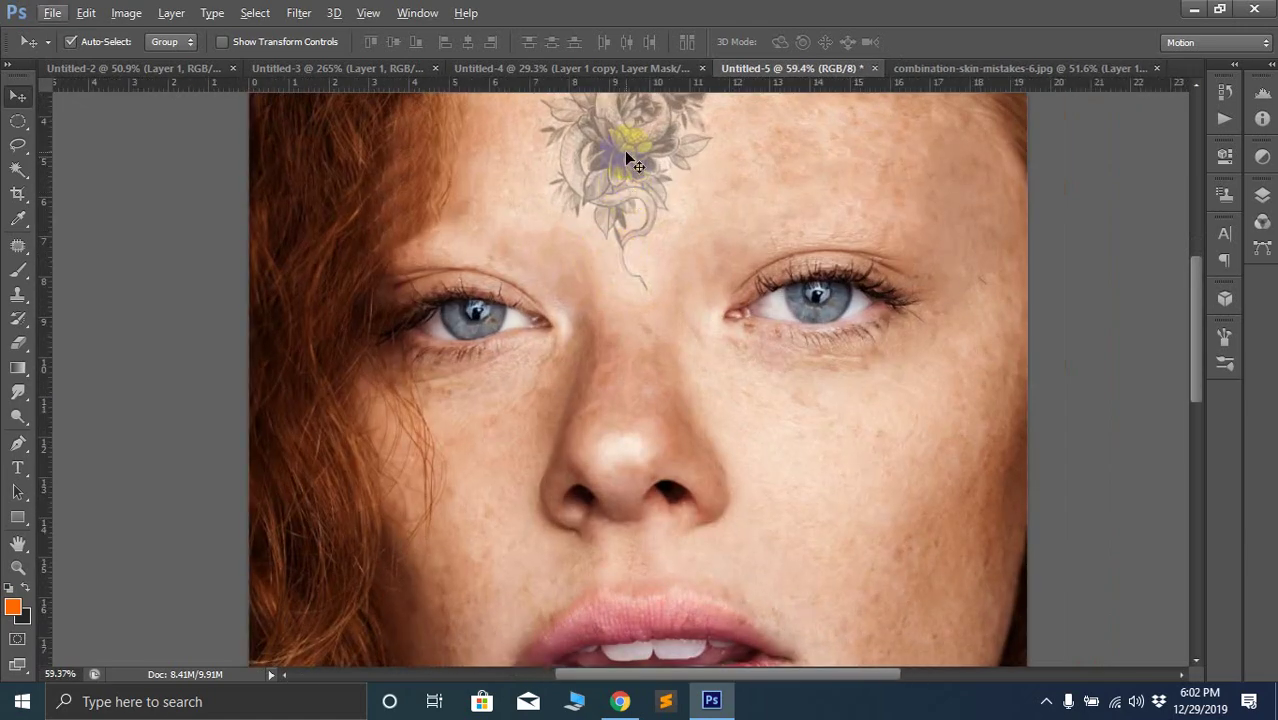
left_click_drag(627, 158, 622, 193)
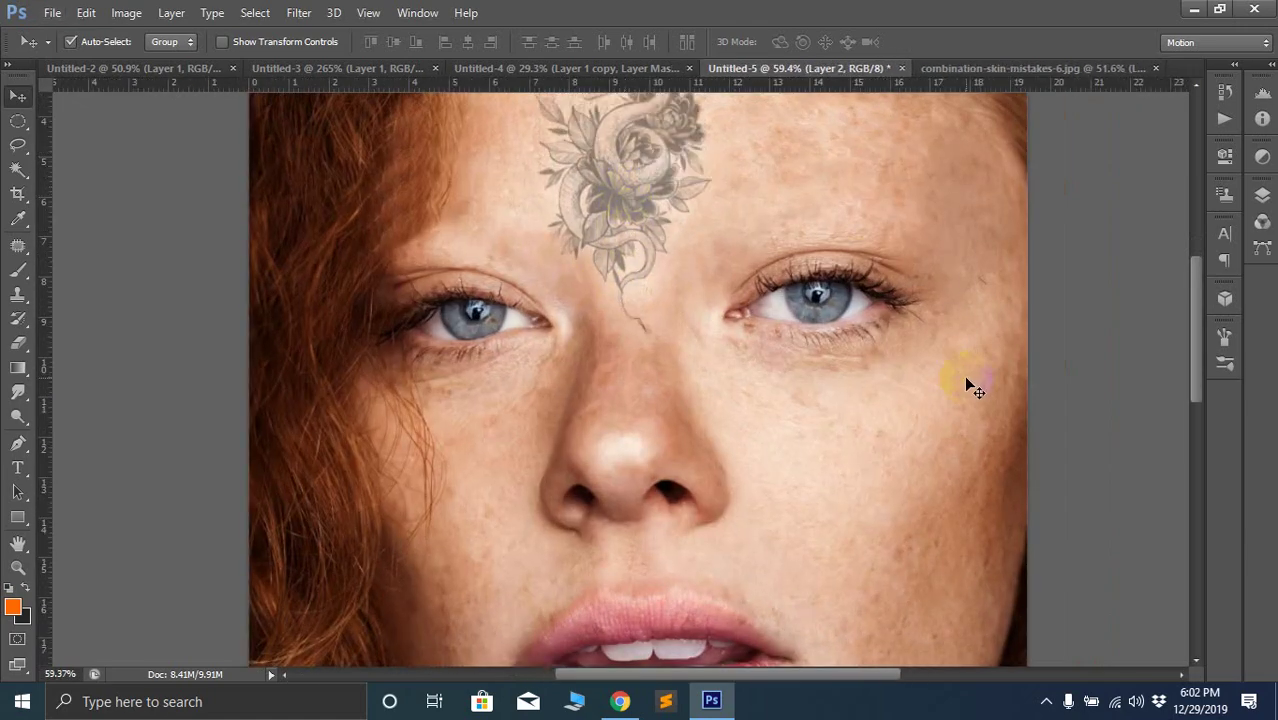
scroll(966, 379, "down", 3)
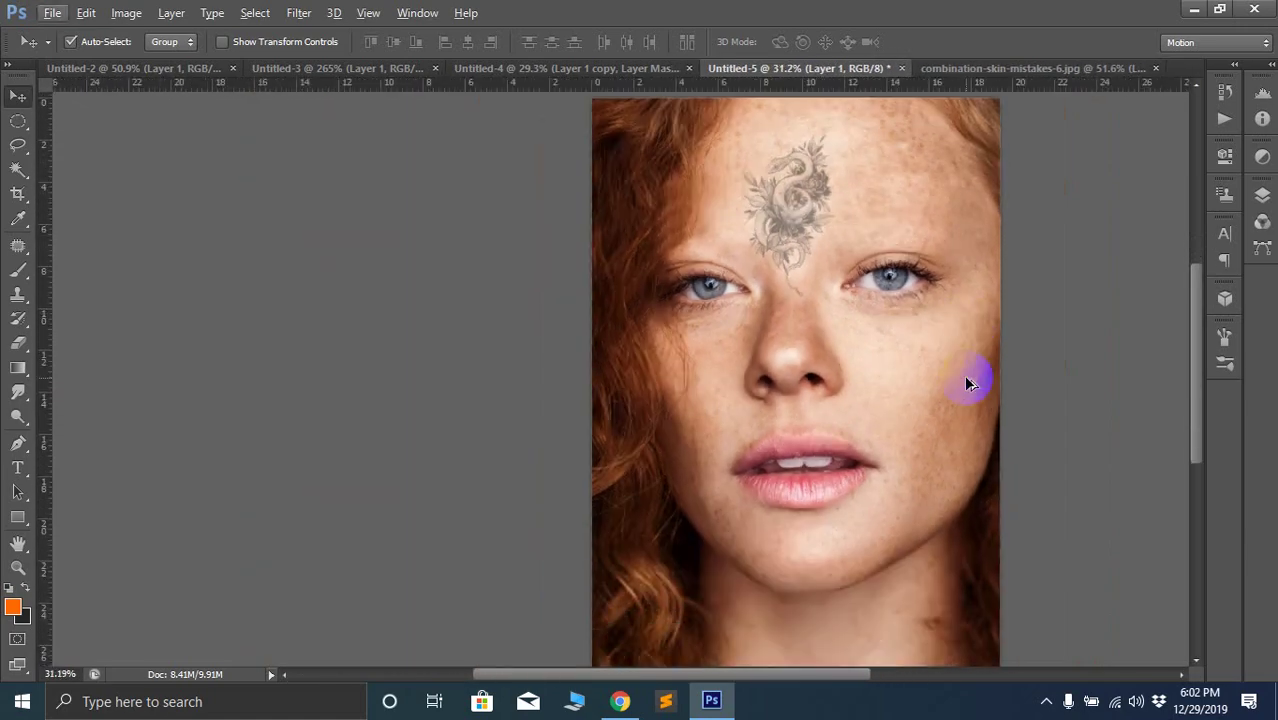
Switch to Chrome, find the anchor scroll tattoo design from stylecraze.com in the image results and copy the image
left_click(620, 701)
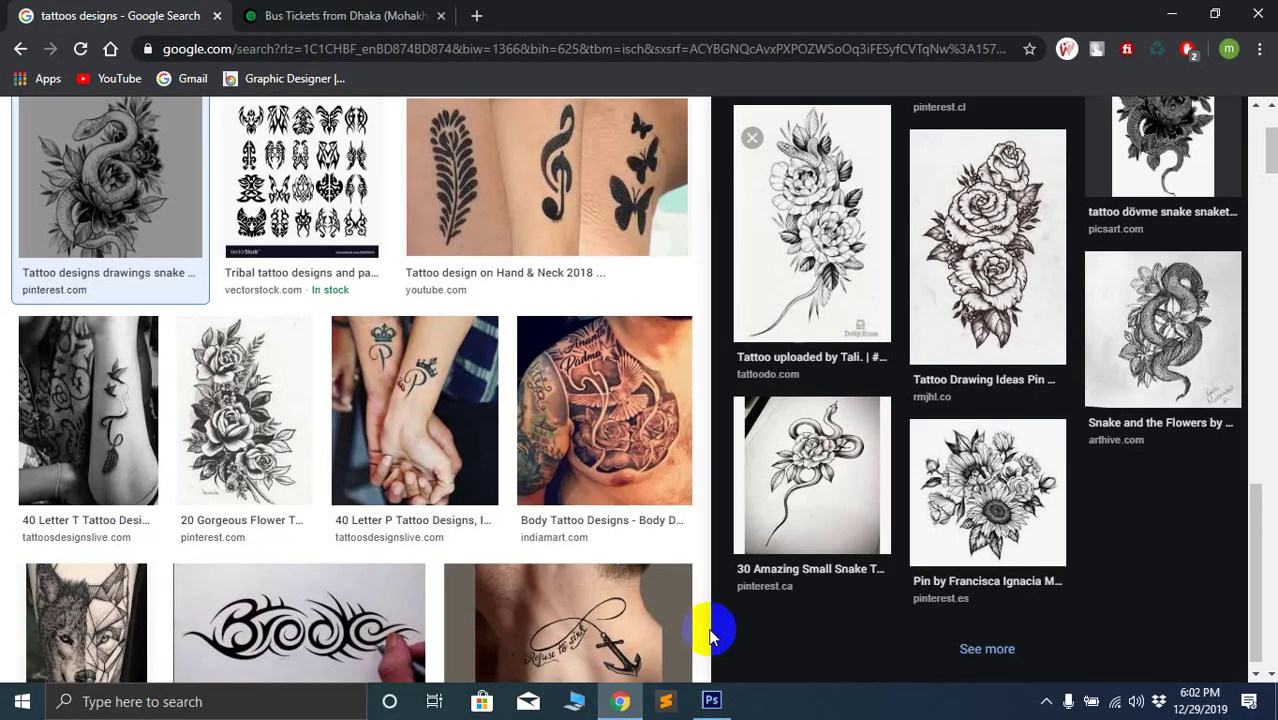
scroll(604, 528, "down", 4)
scroll(400, 400, "up", 1)
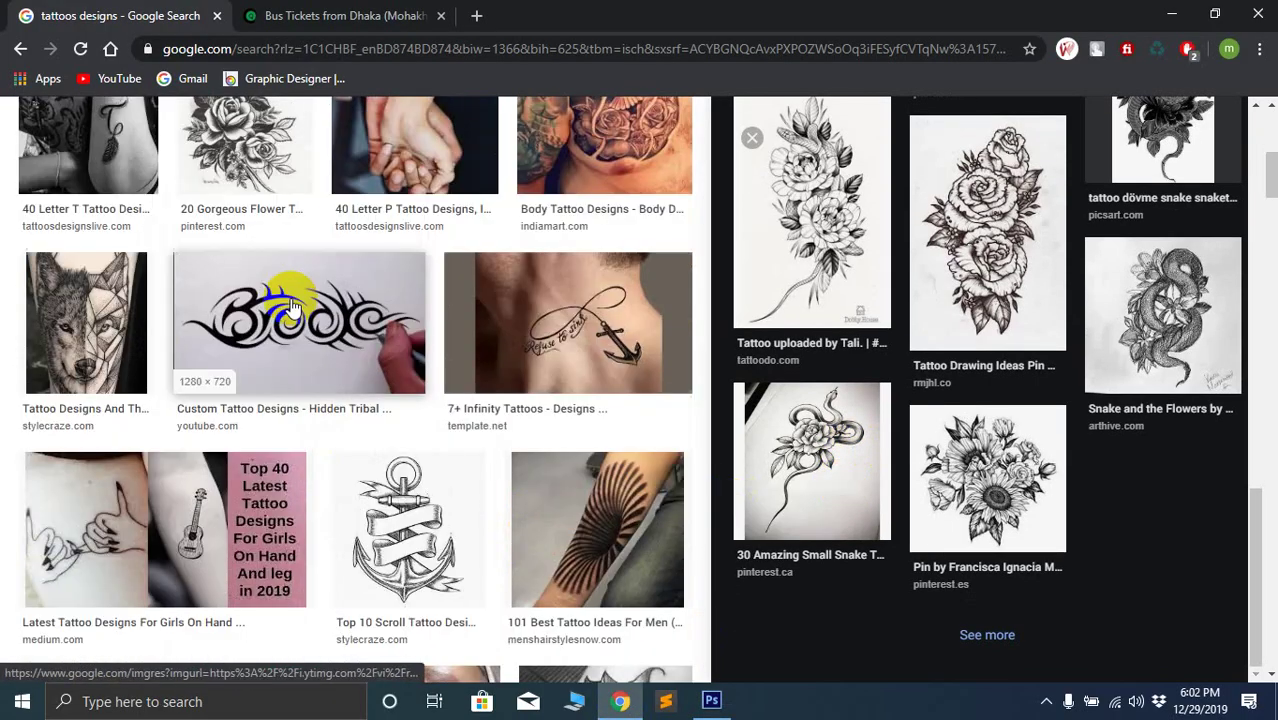
scroll(294, 285, "down", 2)
left_click(437, 413)
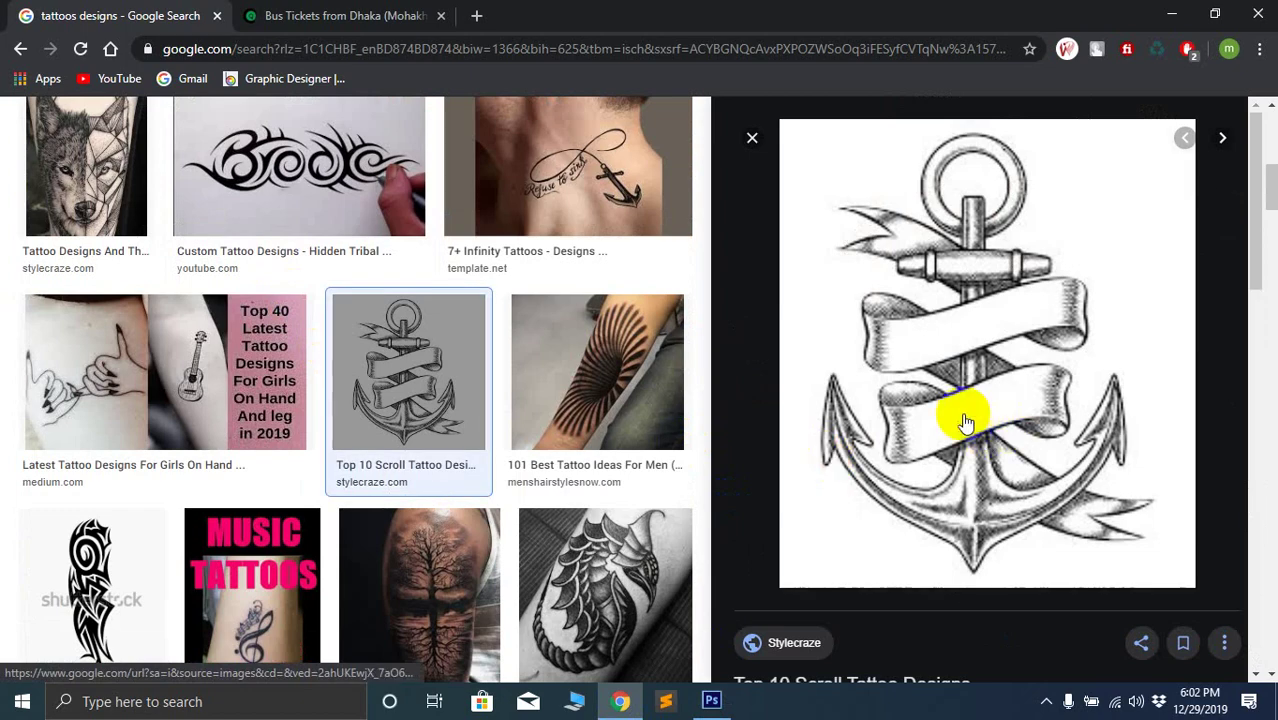
right_click(938, 316)
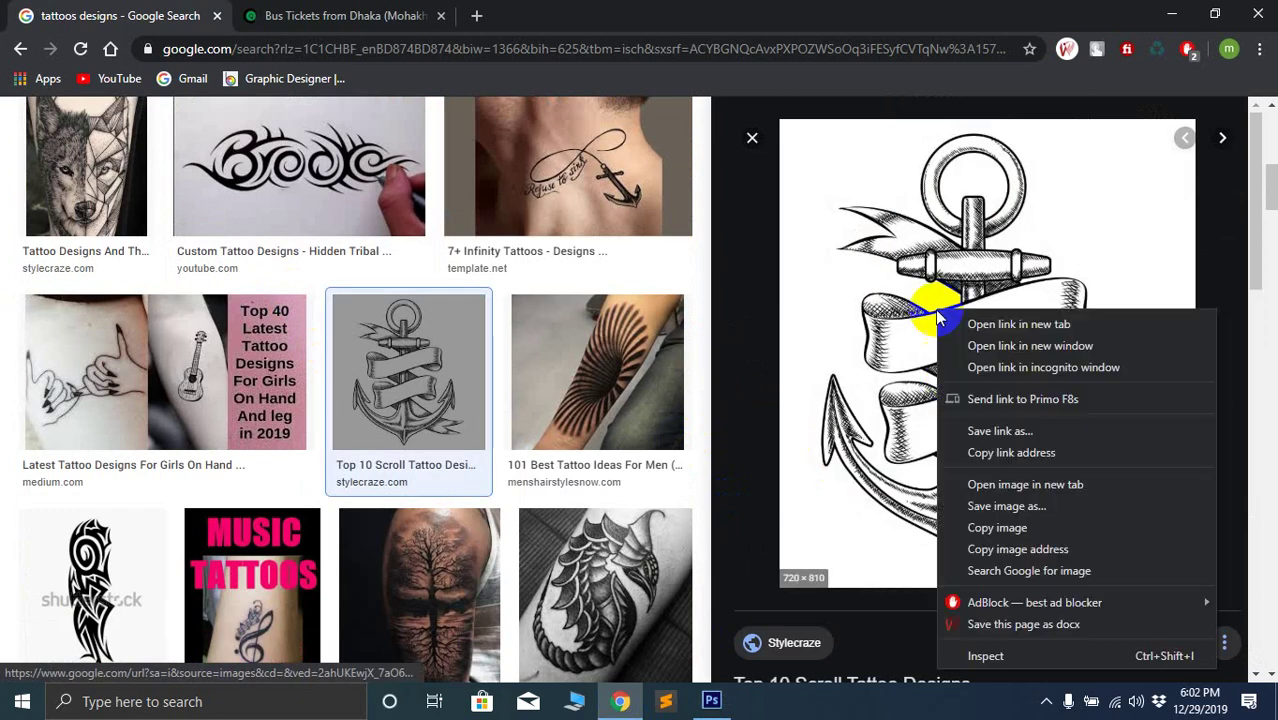
left_click(1026, 528)
Return to Photoshop, paste the anchor image into the portrait and place it over the right side of the face
left_click(722, 706)
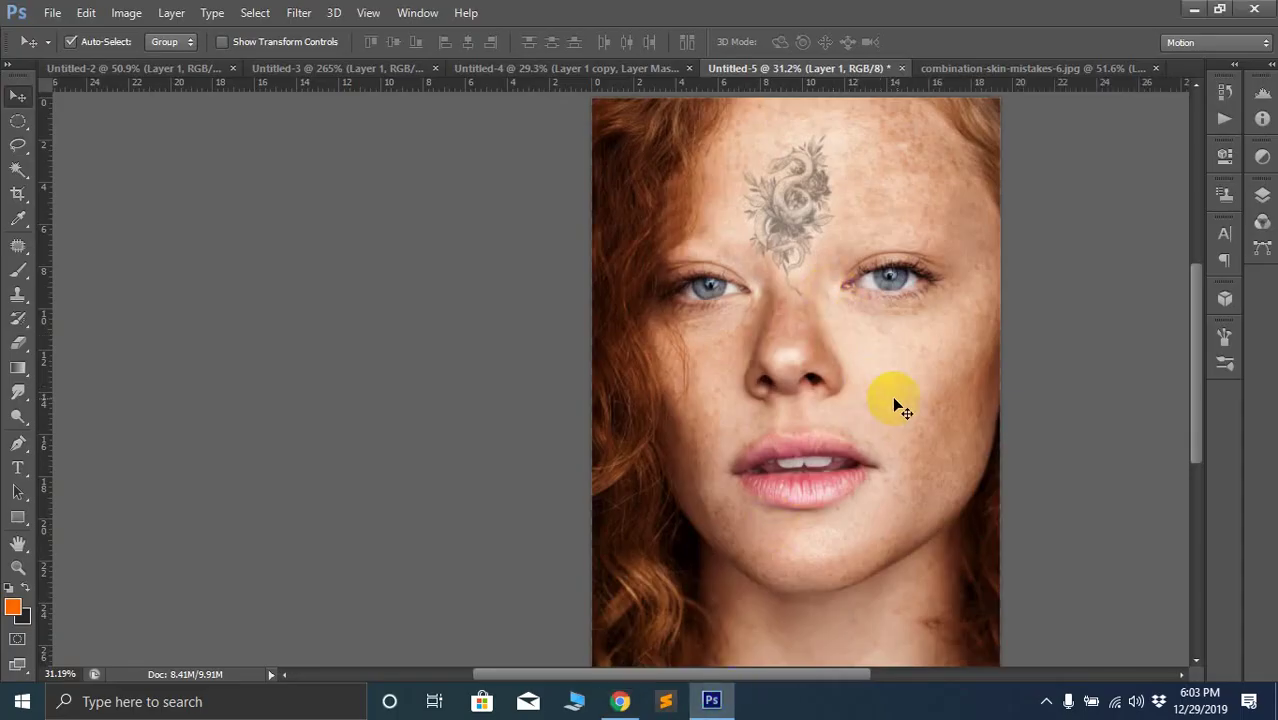
key("ctrl+v")
left_click_drag(677, 388, 858, 380)
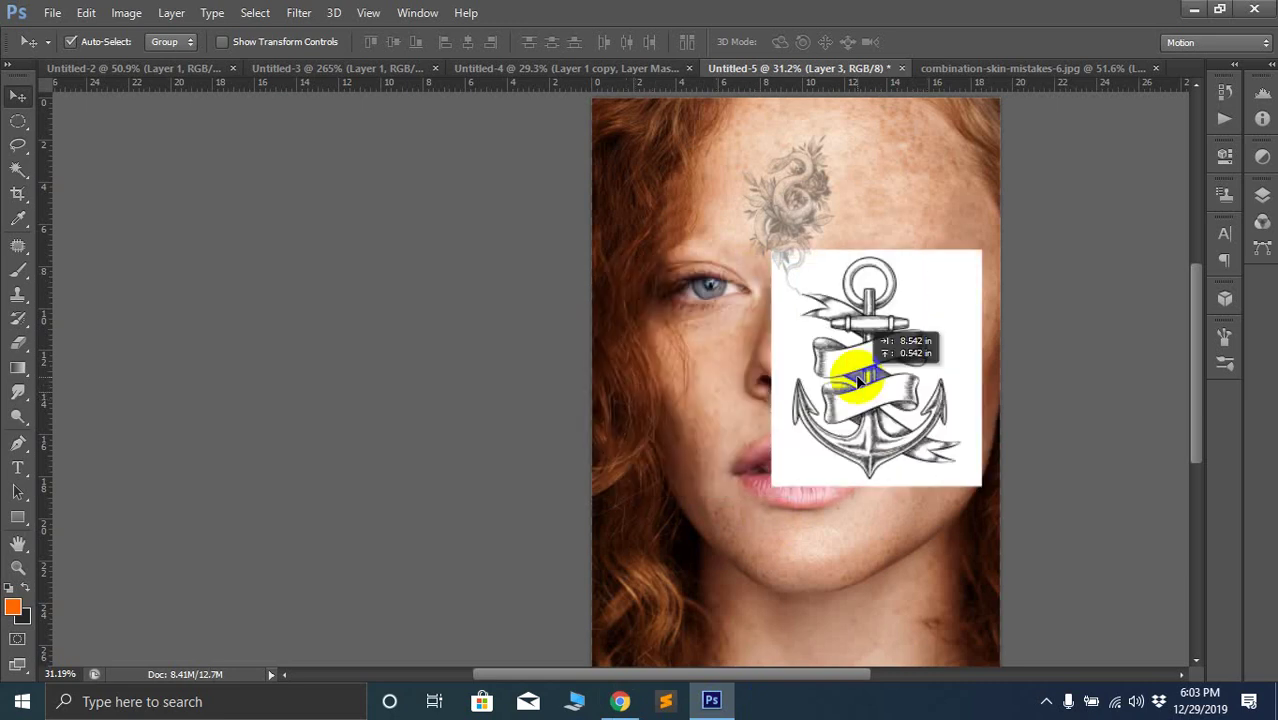
Set the anchor layer's blend mode to Multiply and move the anchor over the side of the nose and mouth
left_click(1262, 198)
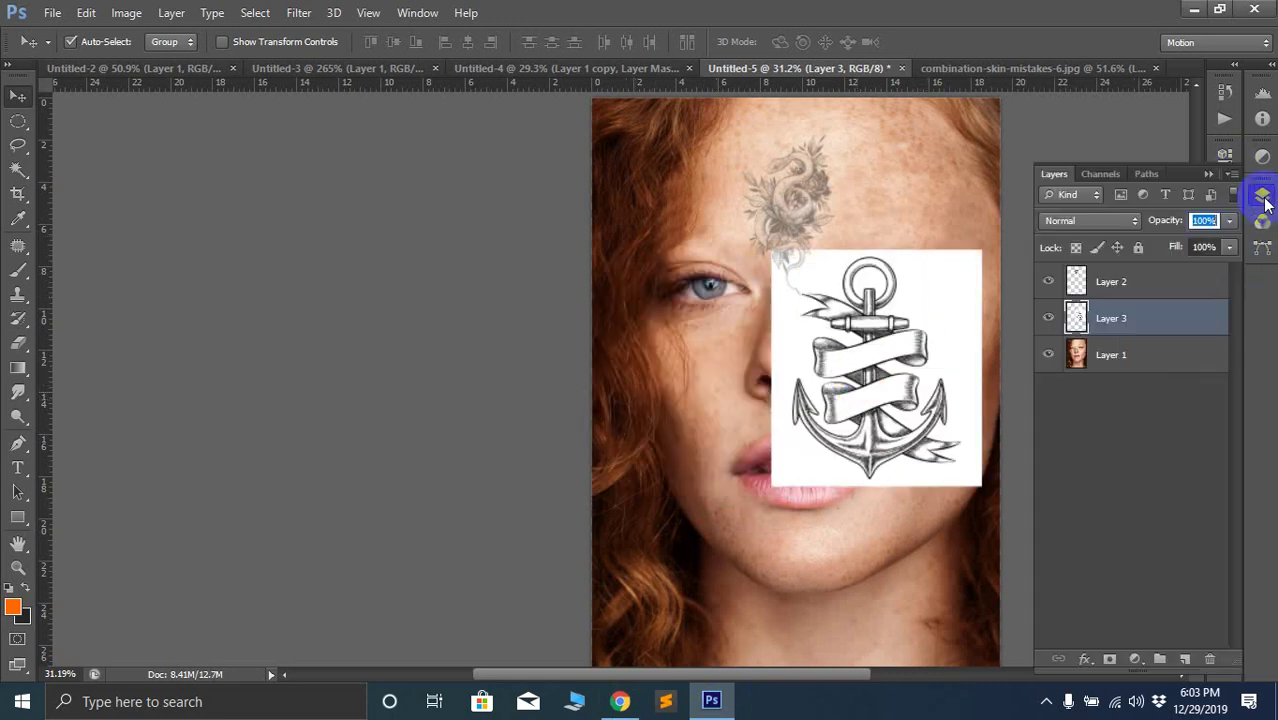
left_click(1090, 221)
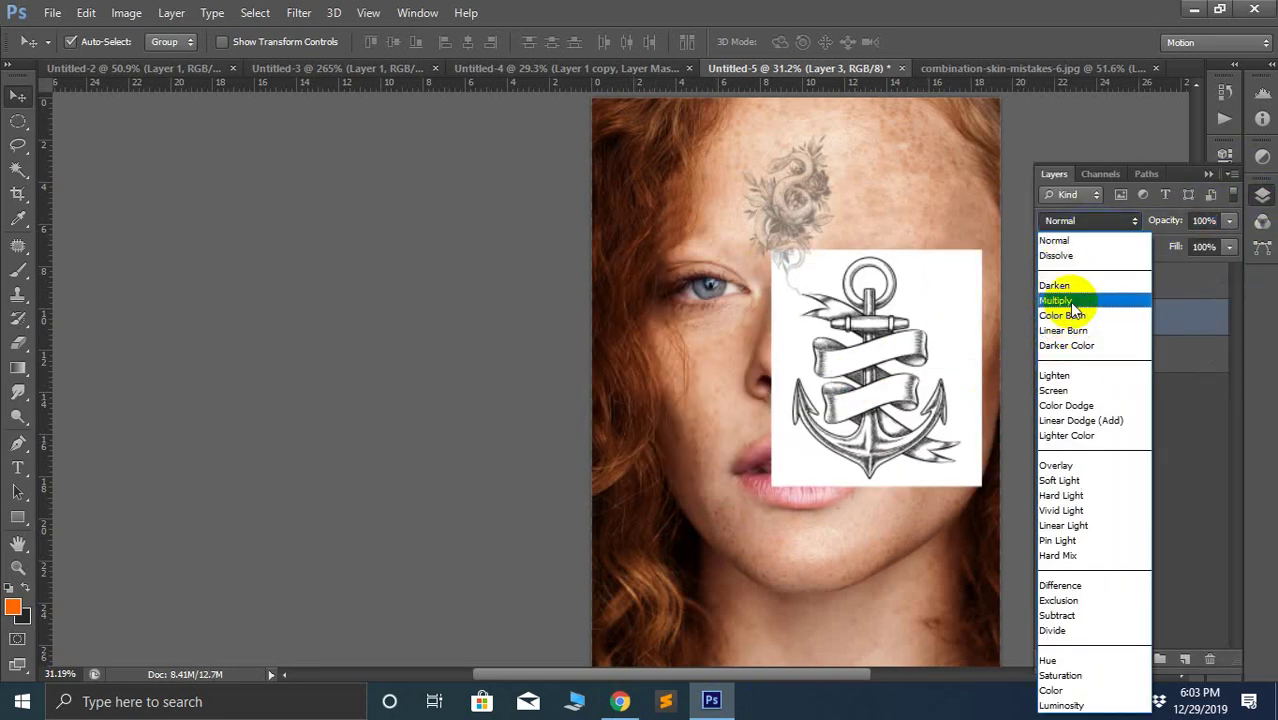
left_click(1070, 294)
left_click_drag(889, 397, 812, 343)
scroll(939, 369, "up", 4)
scroll(820, 347, "down", 2)
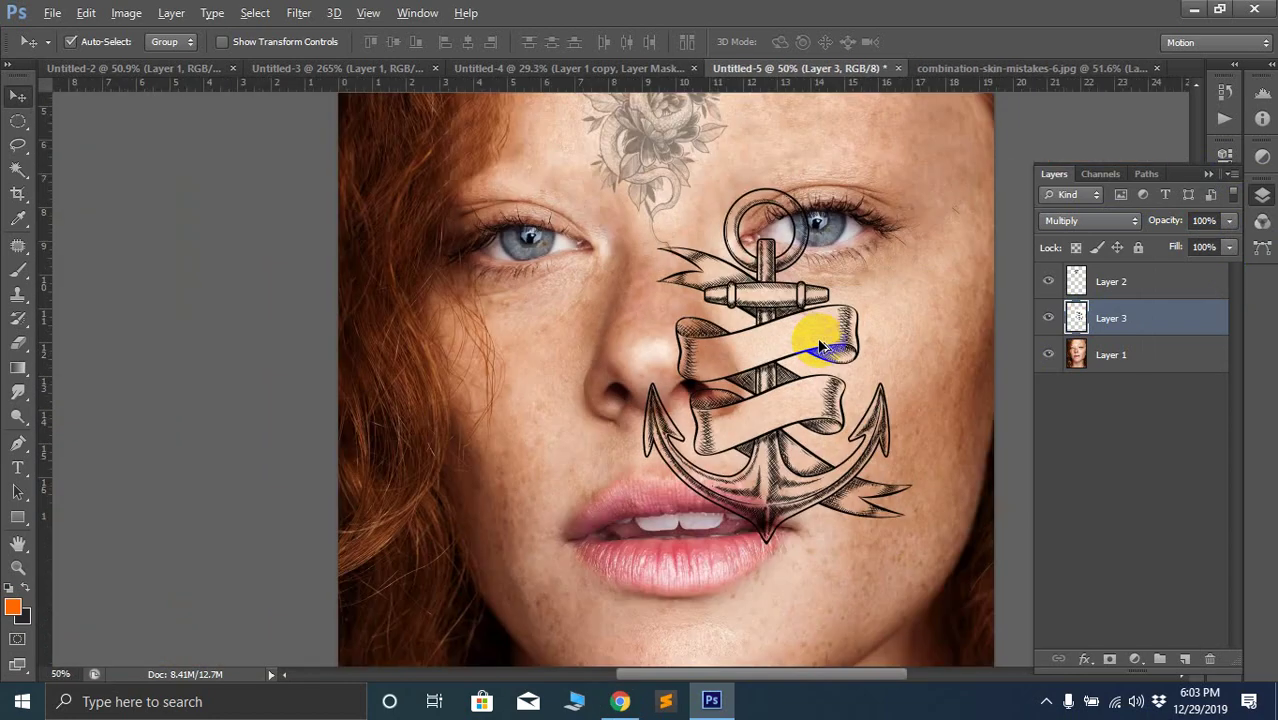
Scale the anchor tattoo down to about 32.5% and position it centrally on the nose
key("ctrl+t")
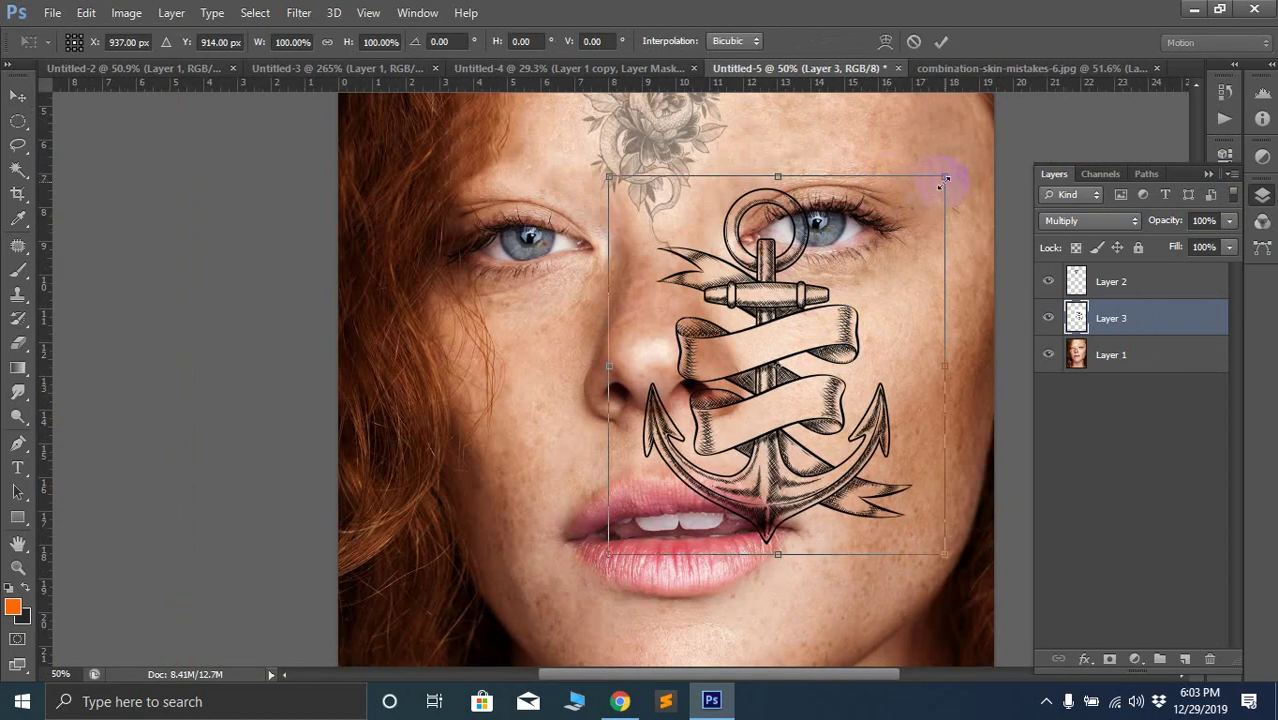
left_click_drag(946, 180, 856, 277)
left_click_drag(819, 348, 680, 305)
left_click_drag(743, 217, 636, 364)
left_click_drag(727, 357, 676, 328)
scroll(676, 328, "up", 3)
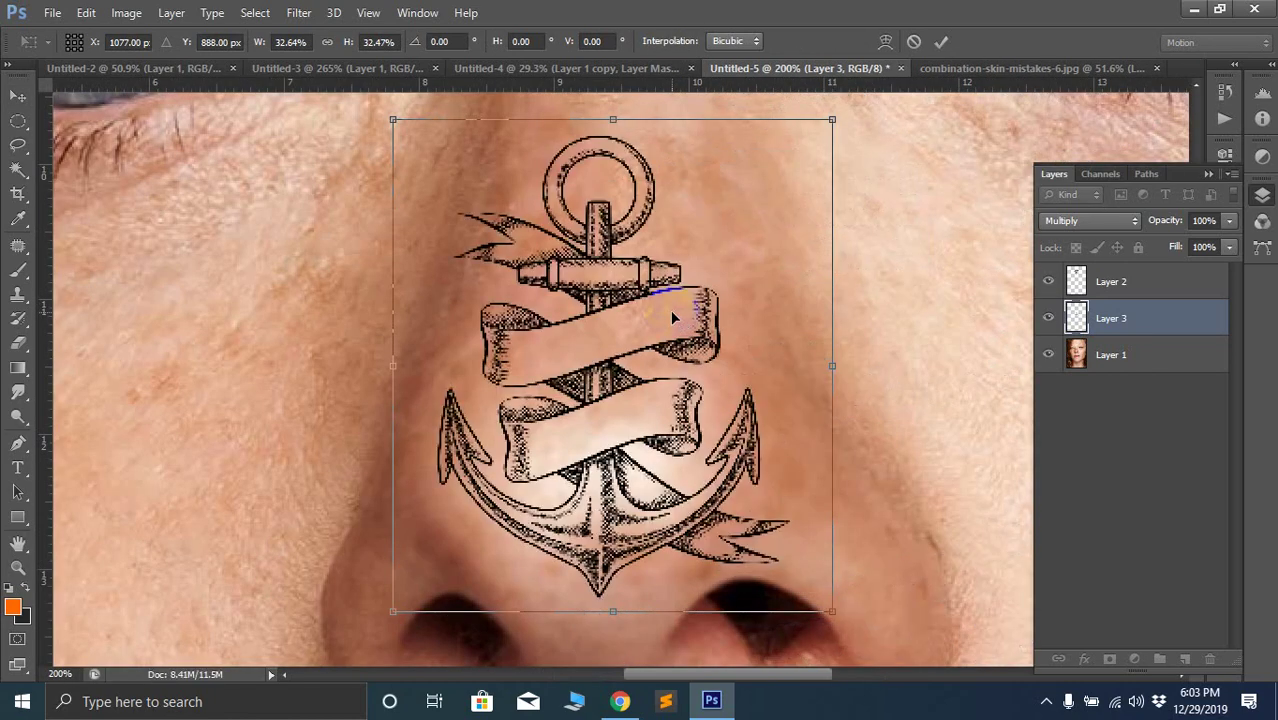
key("Return")
mouse_move(660, 338)
left_mouse_down()
mouse_move(662, 322)
mouse_move(662, 380)
mouse_move(661, 280)
mouse_move(667, 358)
left_mouse_up()
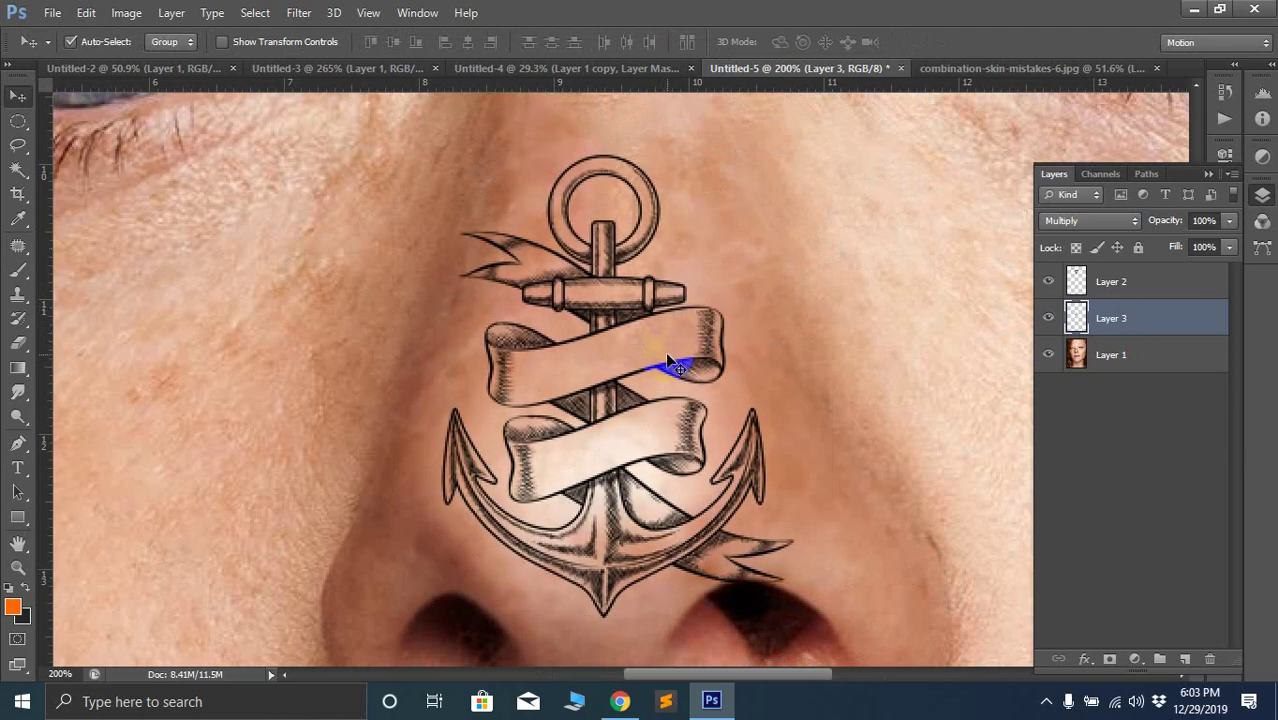
Lower the anchor tattoo layer's opacity to 34% and check the effect on the nose
scroll(670, 362, "down", 2)
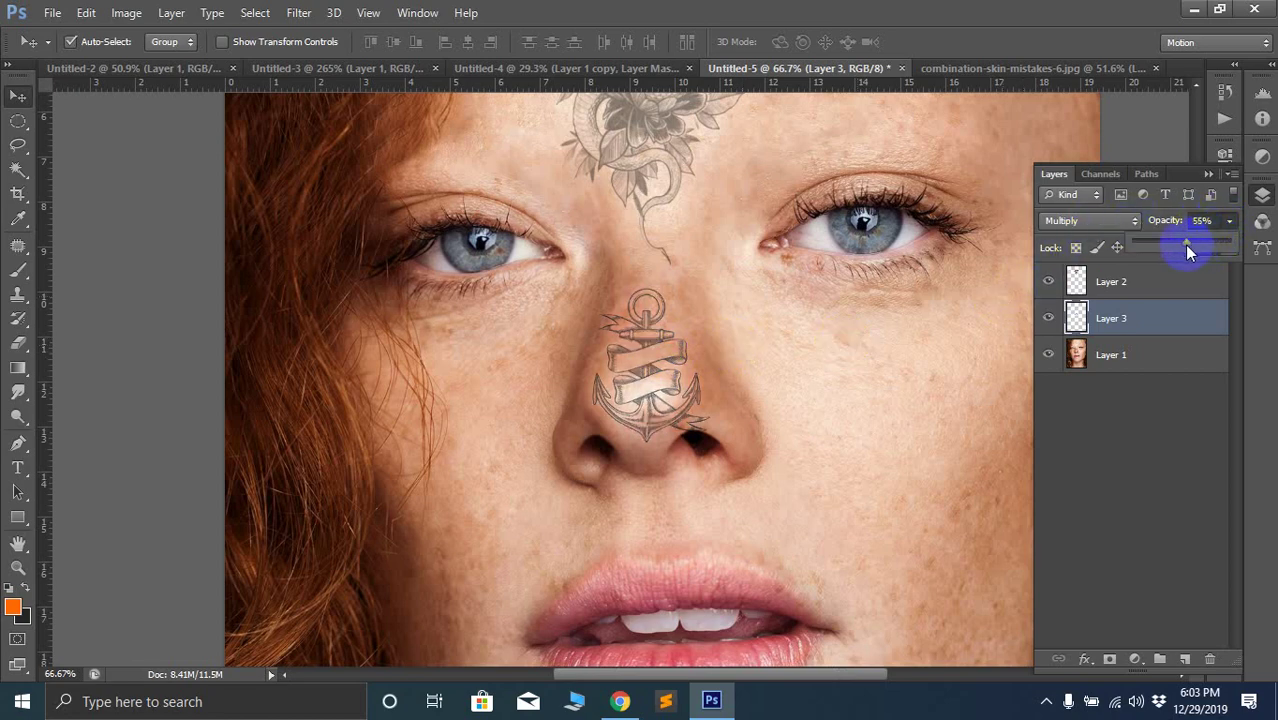
left_click_drag(1186, 245, 1164, 246)
left_click(964, 378)
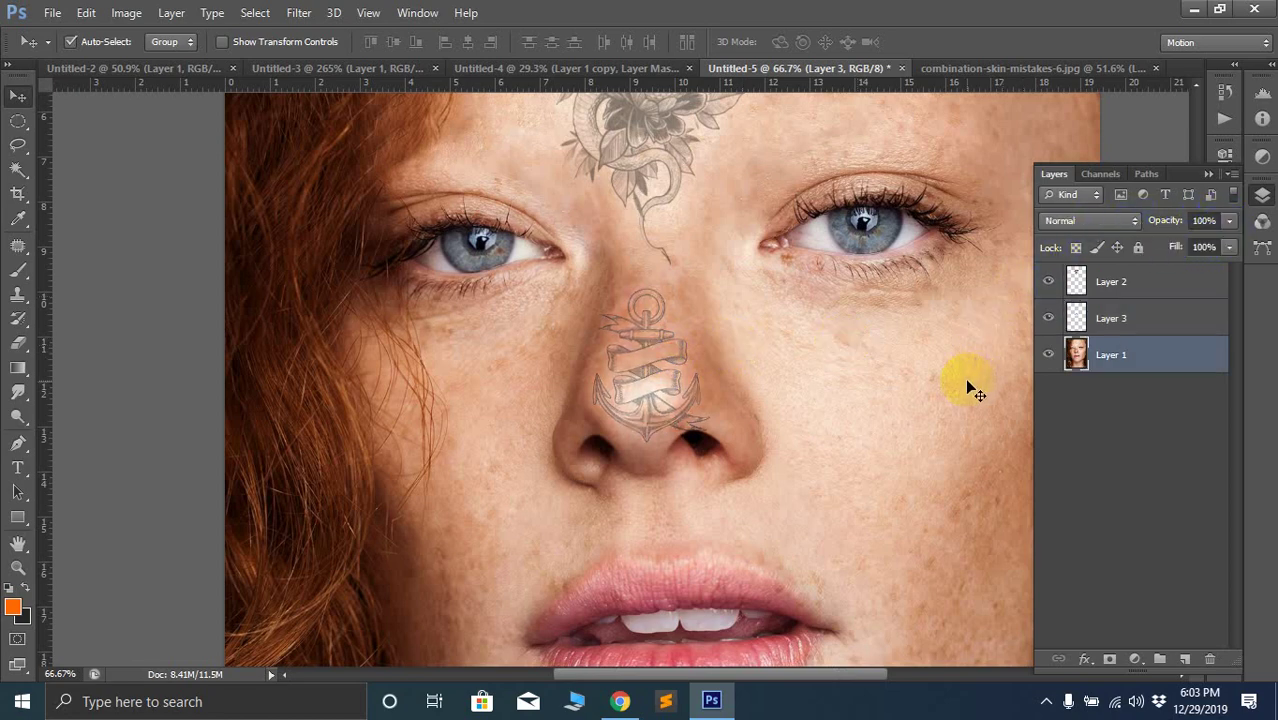
scroll(964, 377, "down", 1)
scroll(964, 377, "down", 2)
Compare with the snake layer's fill, and set the anchor layer's fill to 70% and opacity to 69%
left_click(1076, 318)
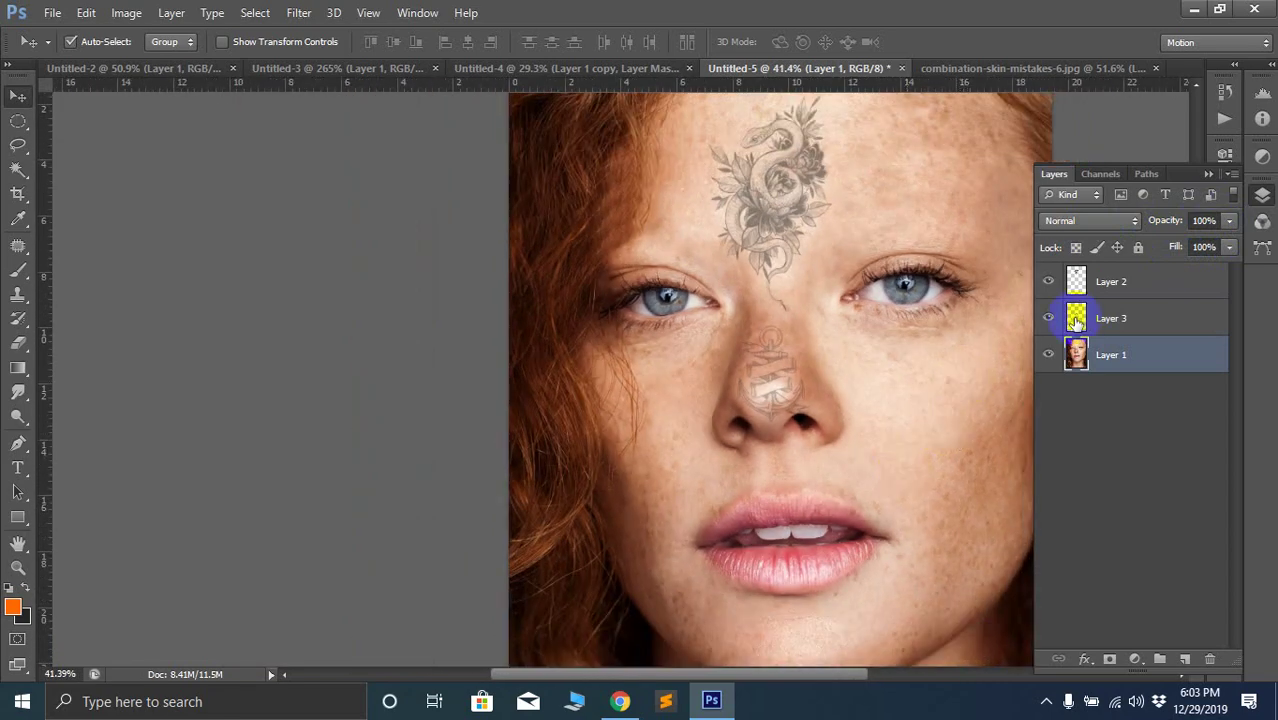
left_click(1222, 253)
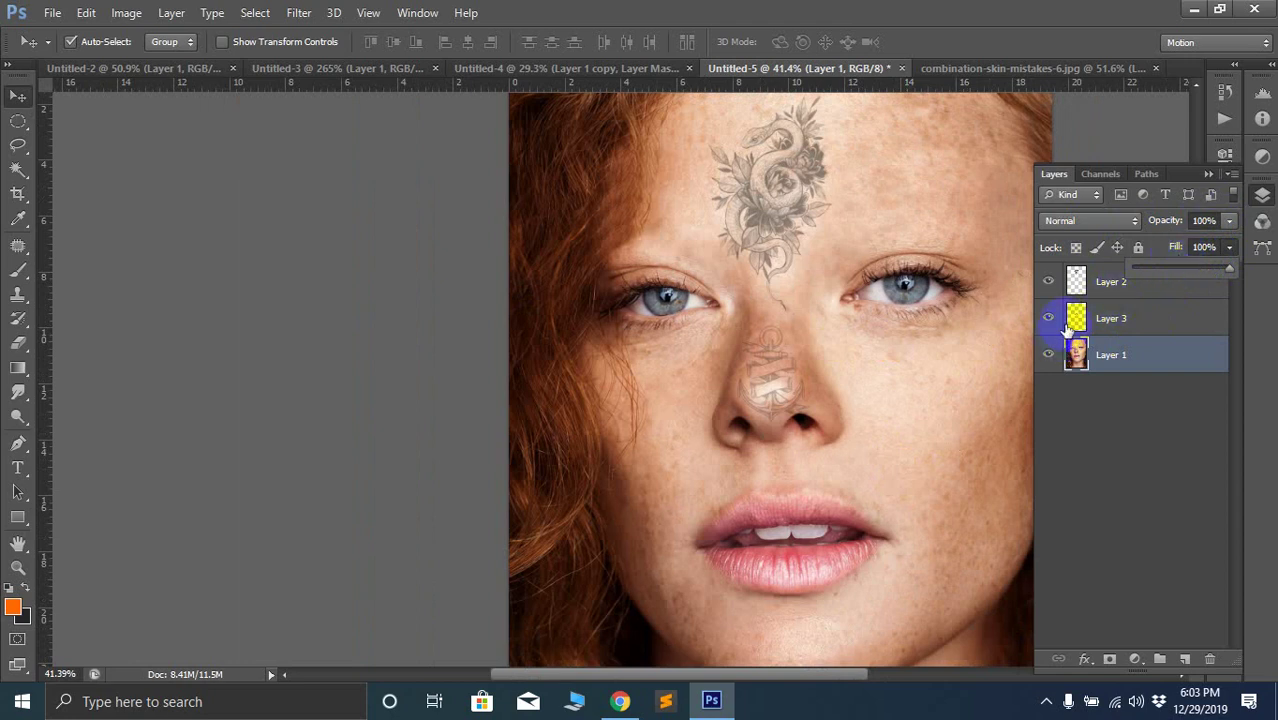
left_click(1135, 281)
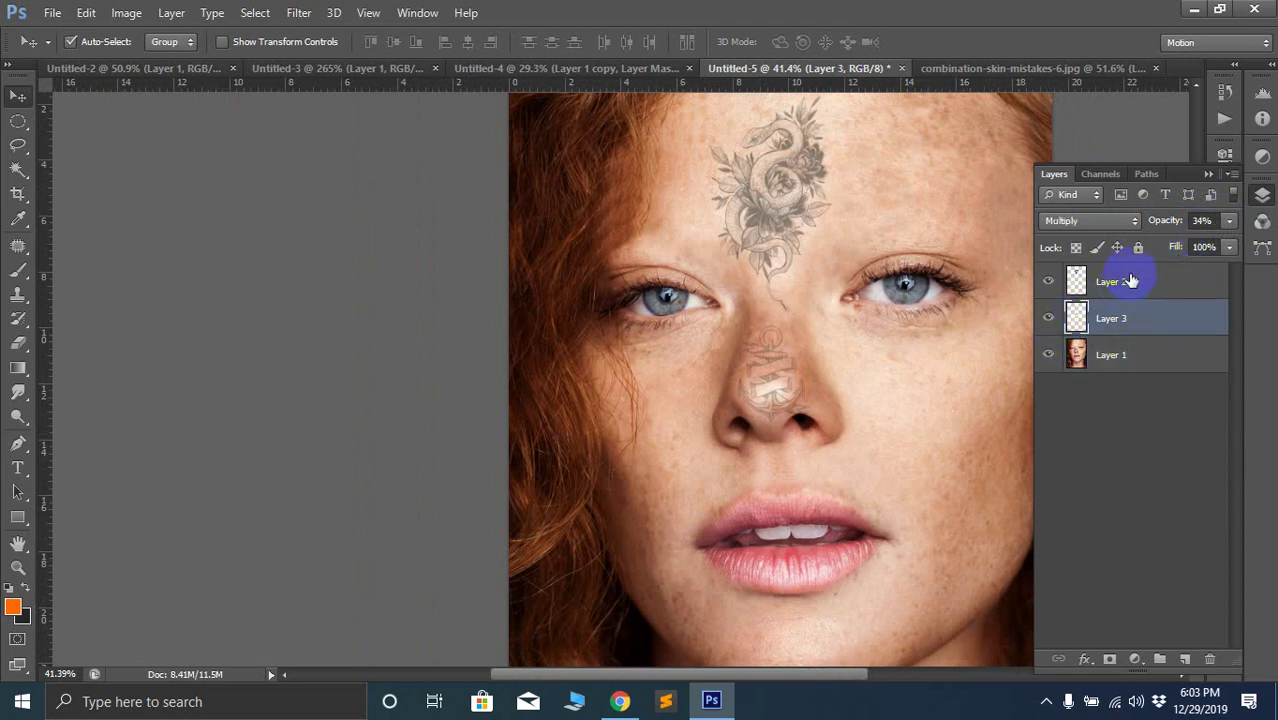
left_click(1203, 247)
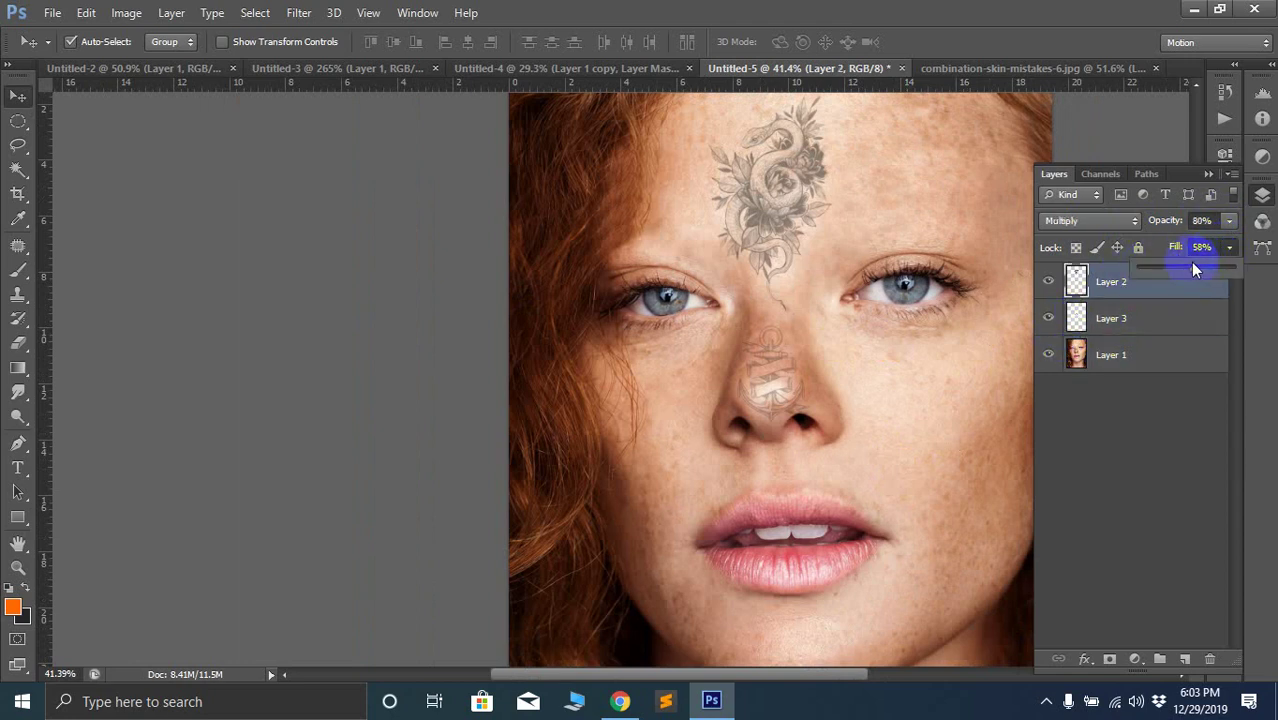
left_click(1147, 315)
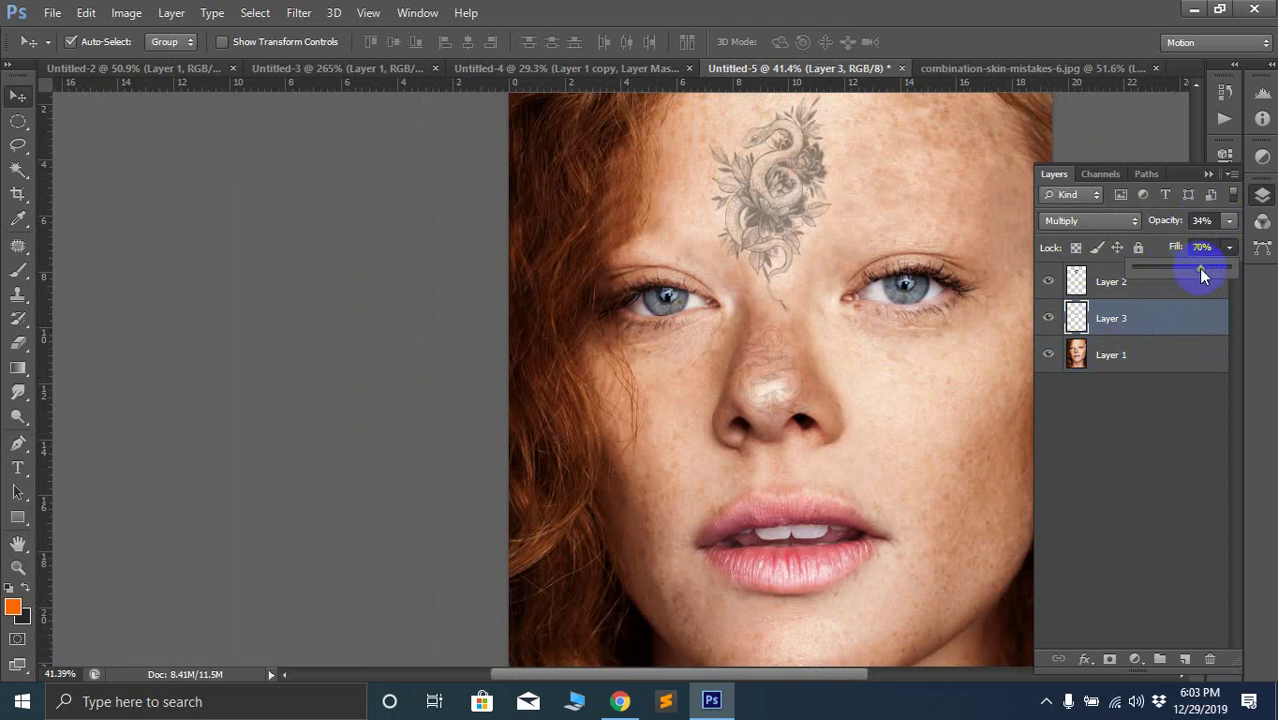
left_click(1205, 220)
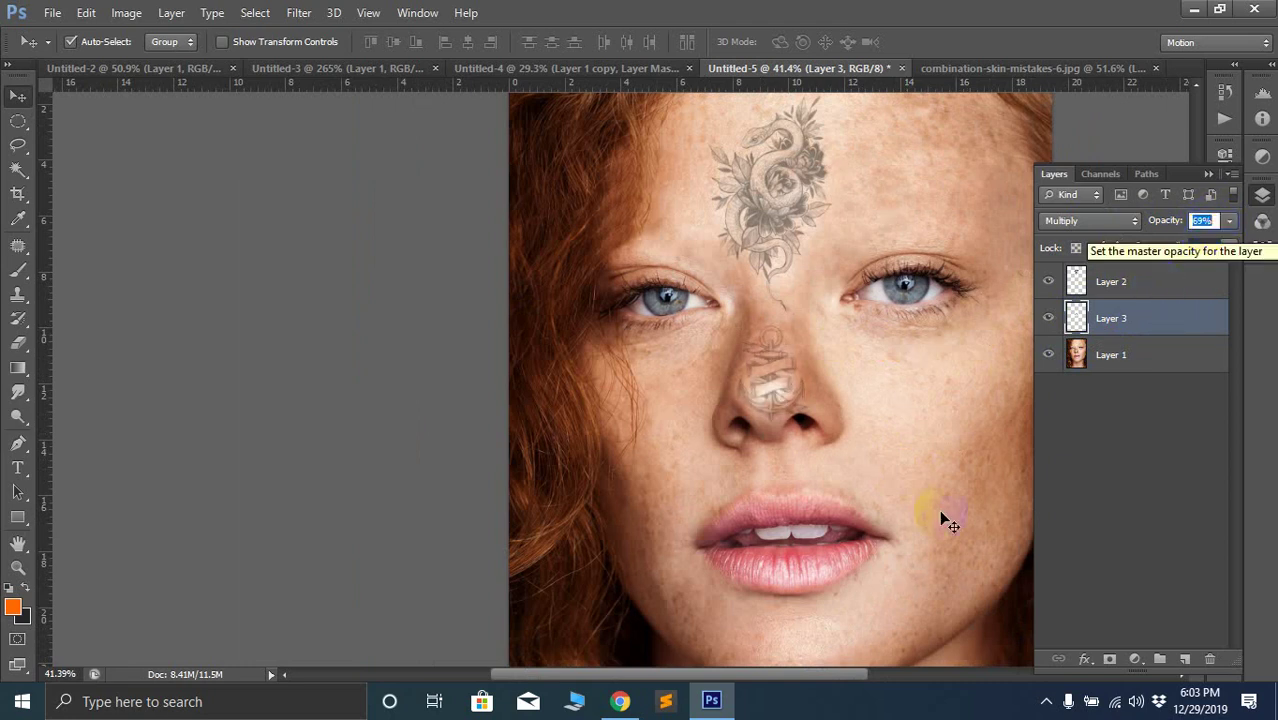
left_click(918, 456)
Move the anchor tattoo down the nose so that its lower end sits between the nostrils
left_click(790, 398)
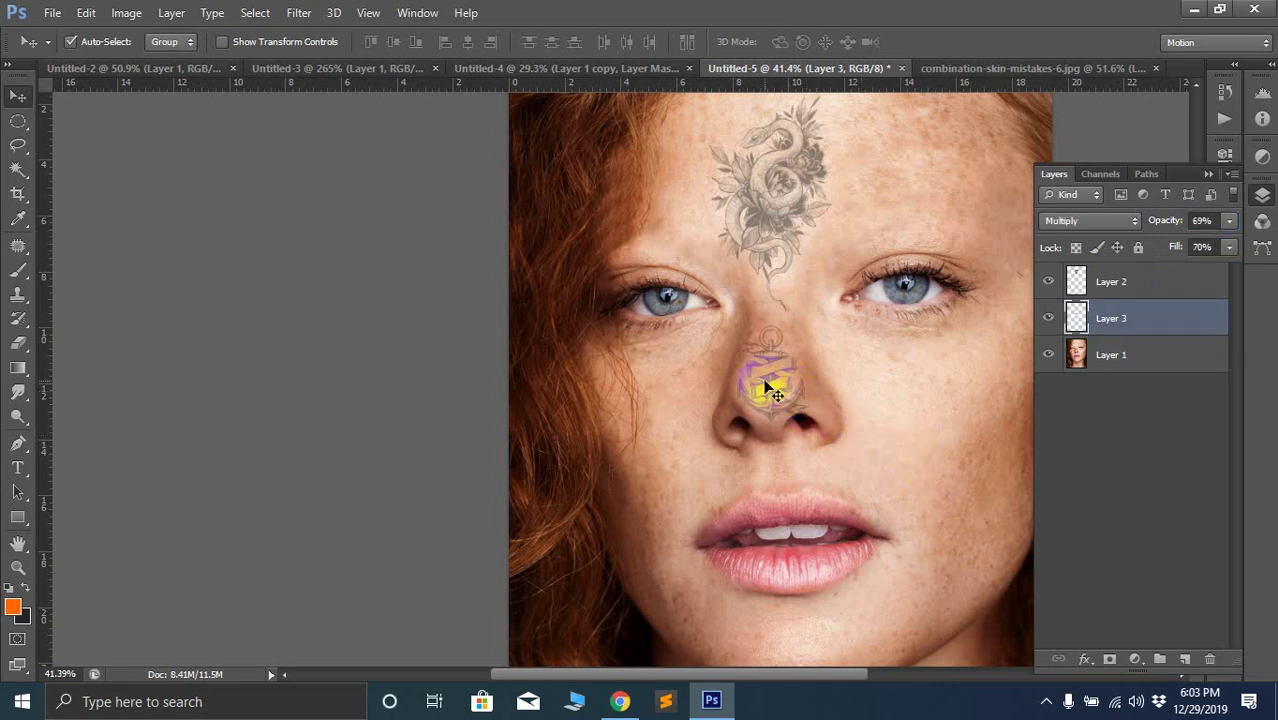
left_click_drag(765, 386, 761, 391)
left_click(893, 402)
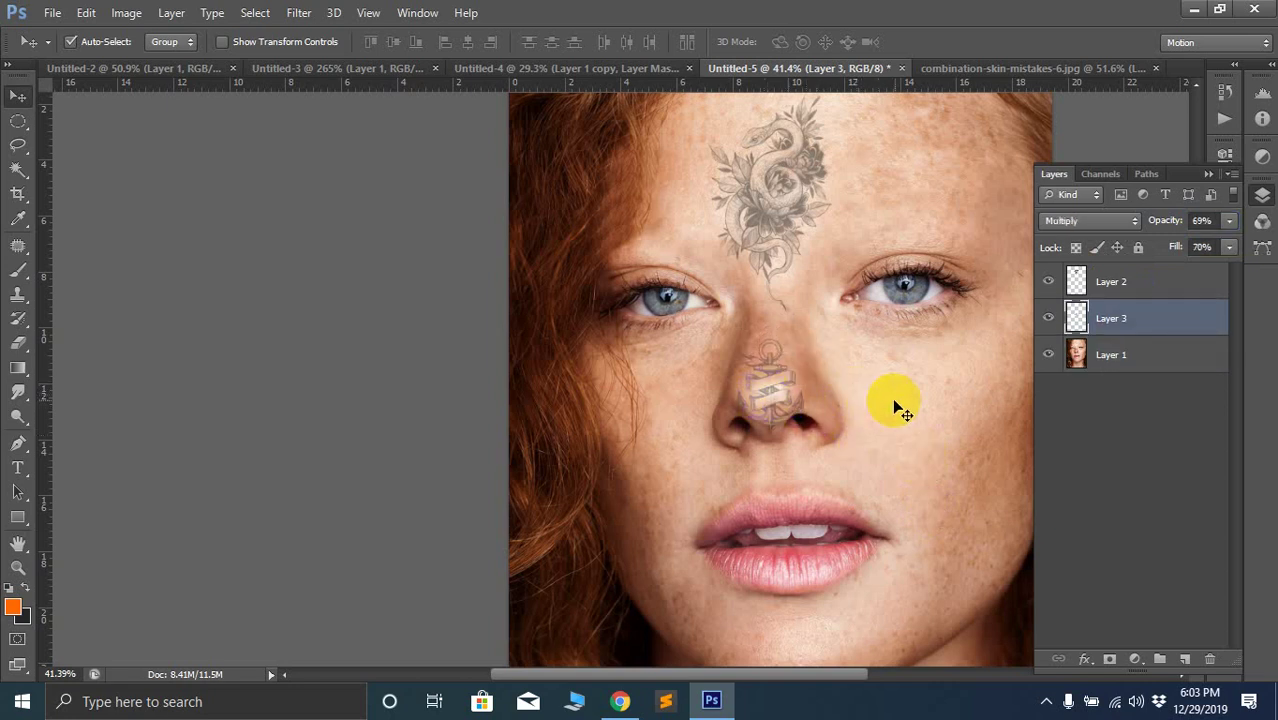
scroll(975, 440, "down", 3)
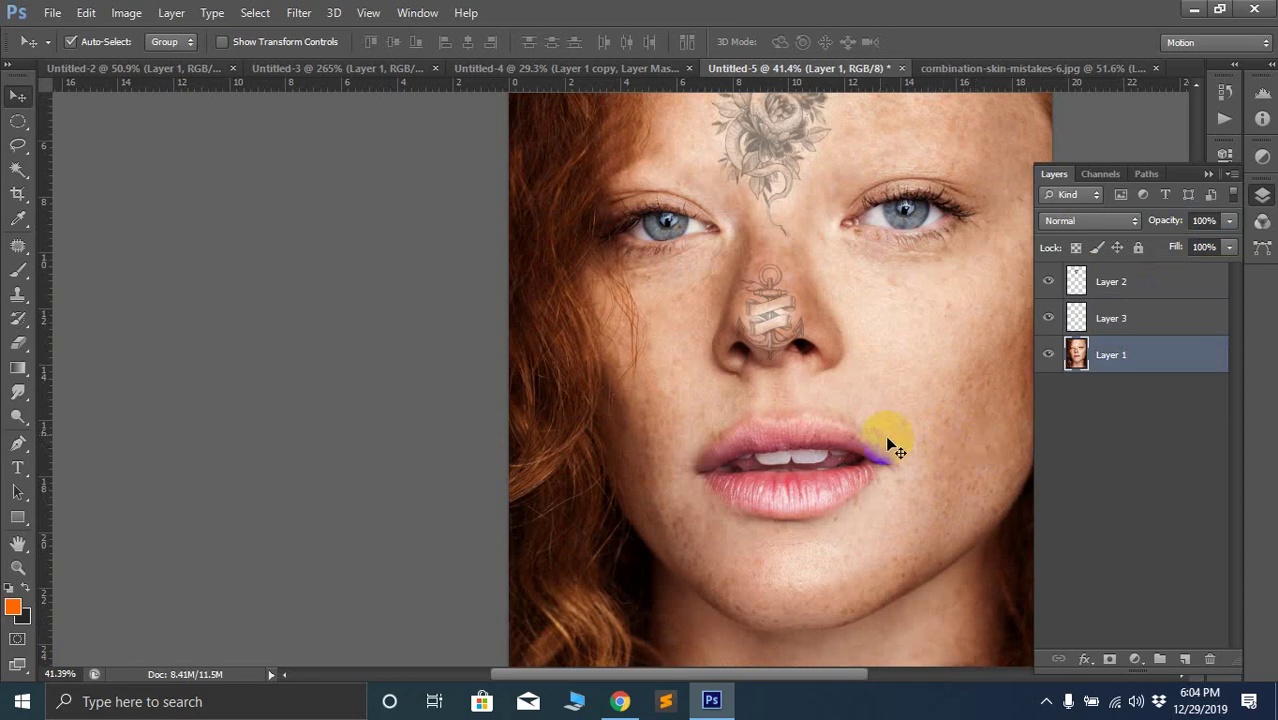
scroll(768, 362, "up", 5)
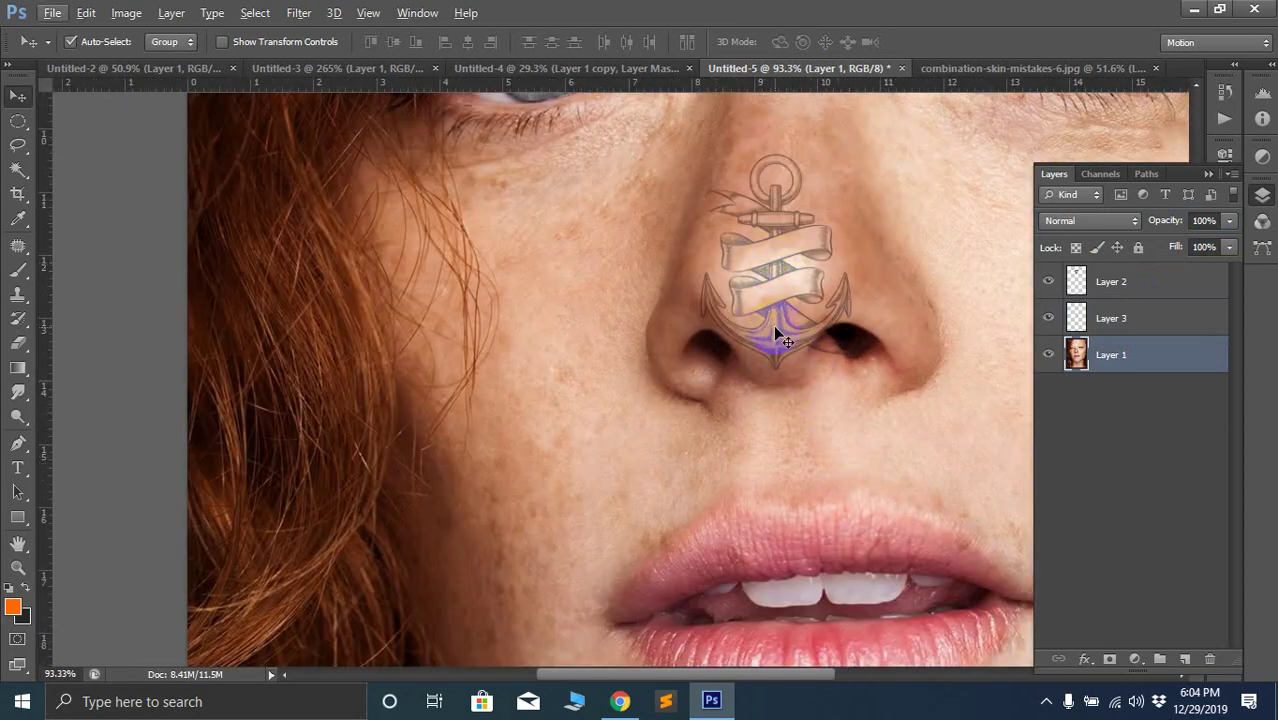
left_click_drag(772, 327, 771, 362)
left_click(918, 417)
scroll(918, 417, "down", 4)
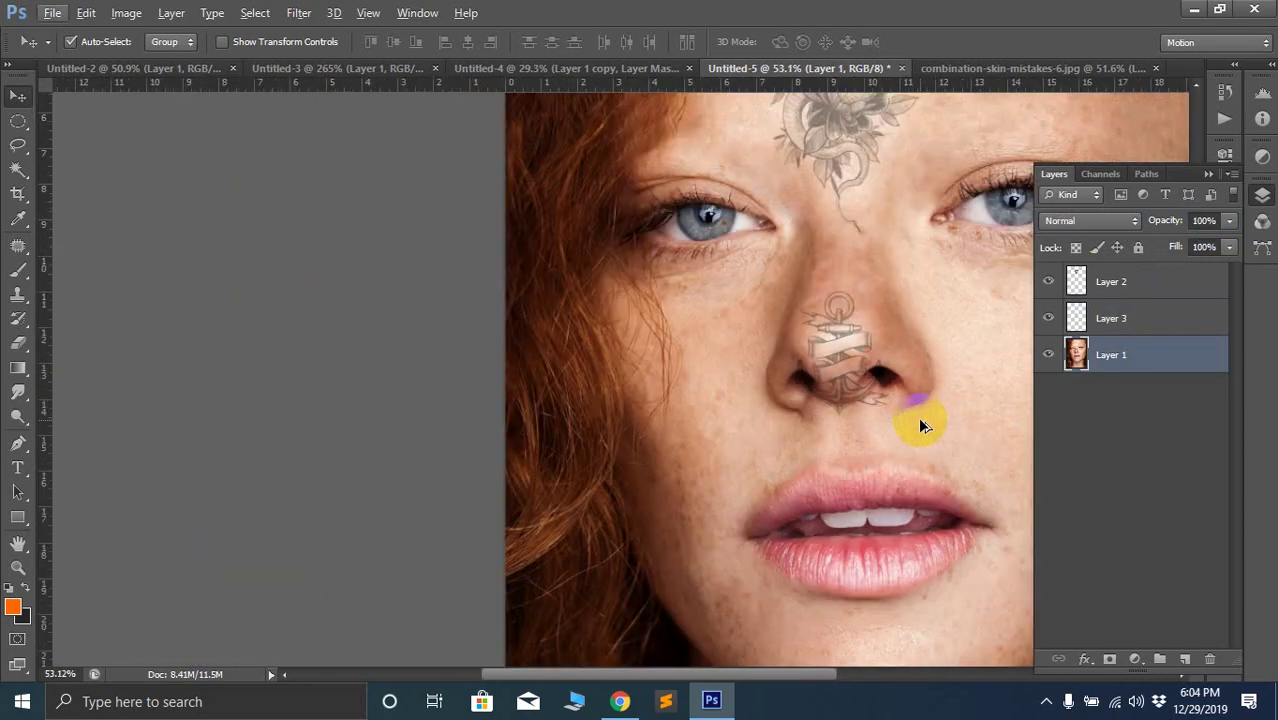
scroll(918, 416, "down", 4)
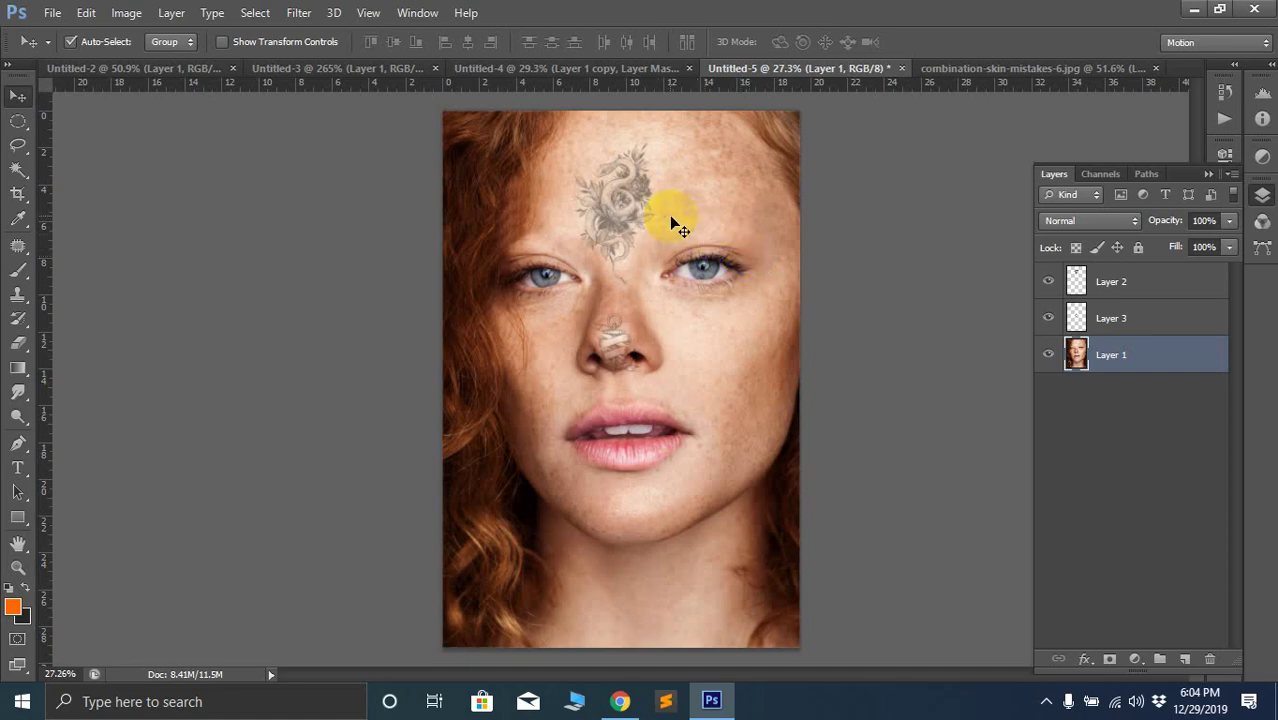
Move the anchor tattoo back up to the middle of the nose bridge
scroll(623, 238, "up", 5)
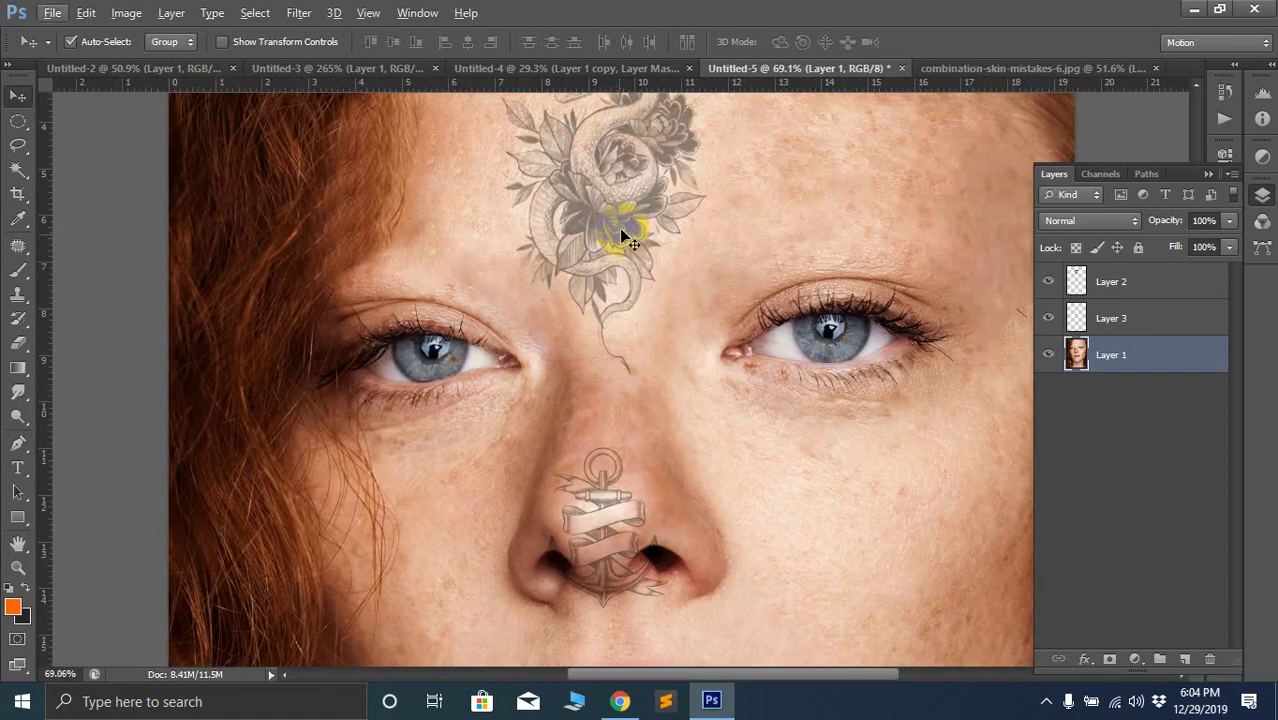
left_click_drag(600, 483, 600, 410)
Switch to Google Chrome and look through the tattoo design image results for another design to place on the face
left_click(620, 701)
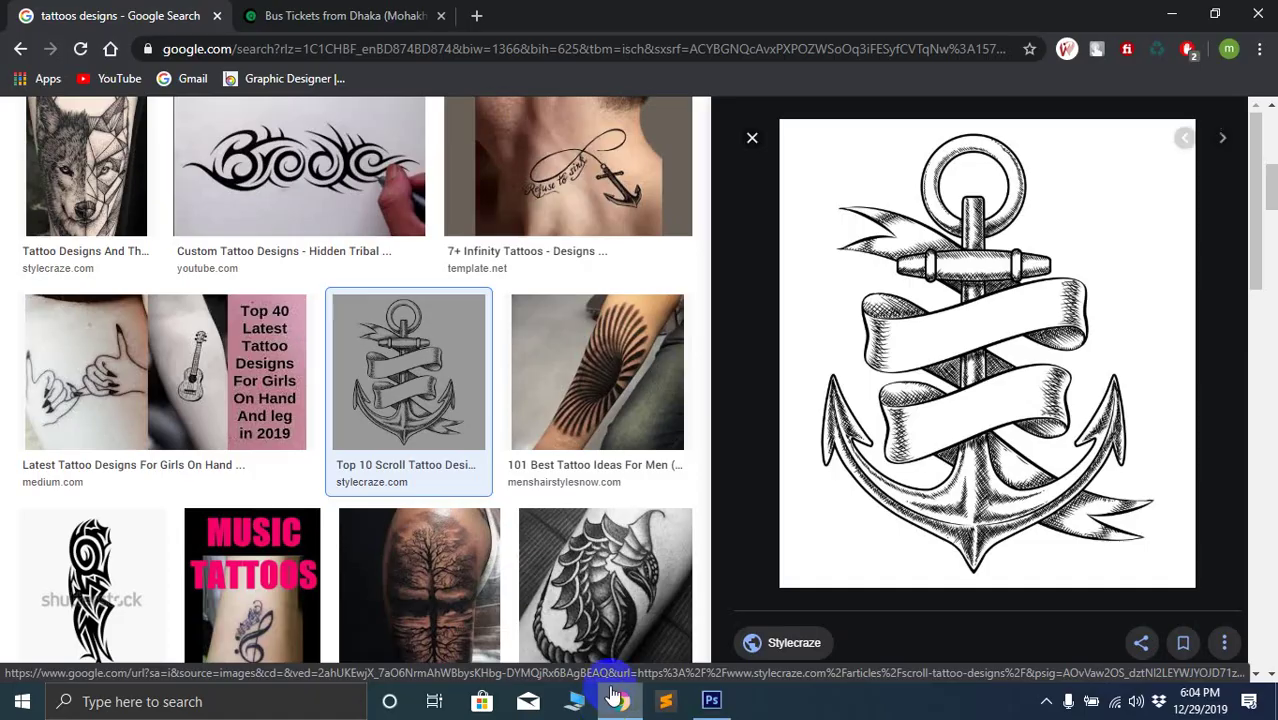
scroll(630, 475, "down", 5)
scroll(625, 478, "down", 10)
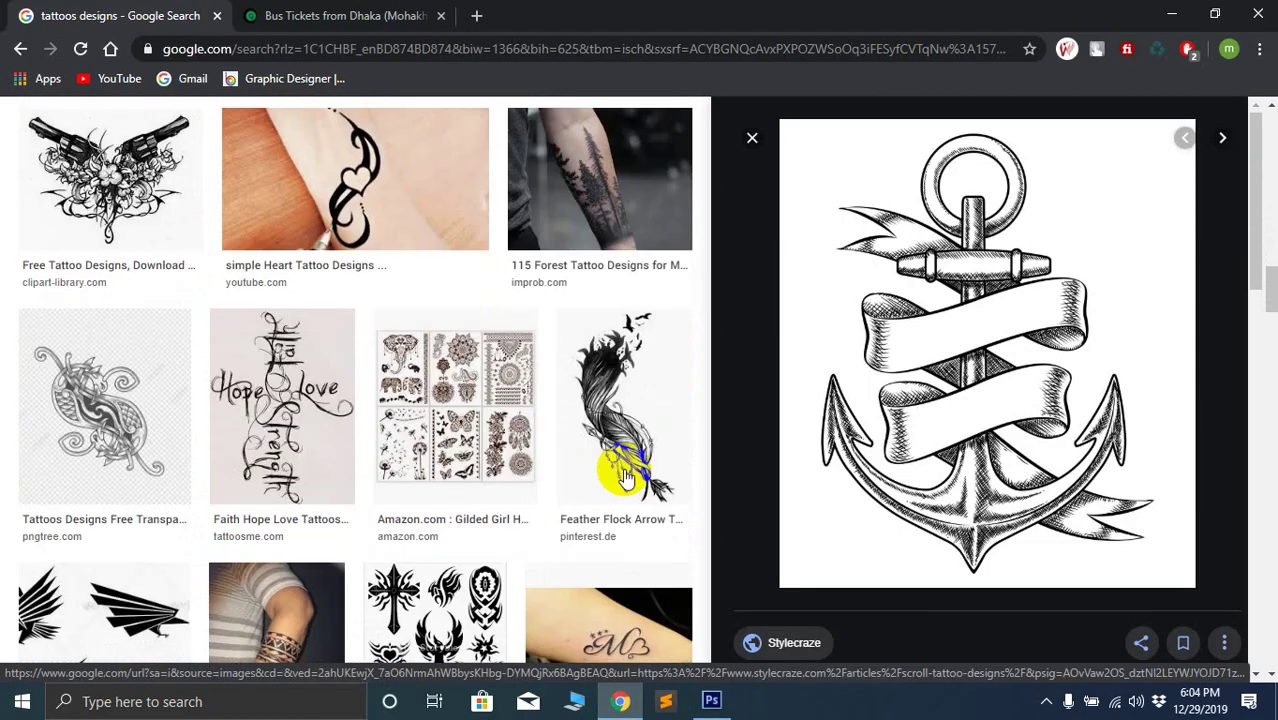
scroll(620, 478, "down", 3)
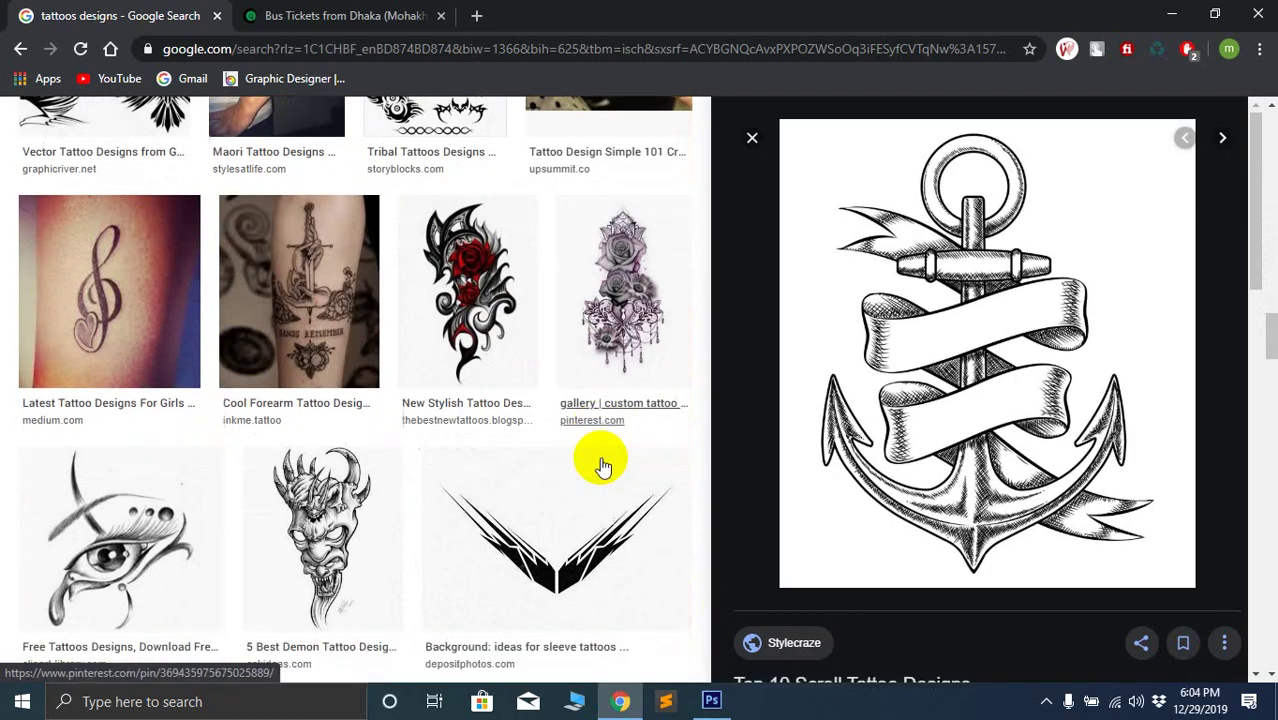
scroll(605, 470, "up", 5)
scroll(603, 462, "down", 9)
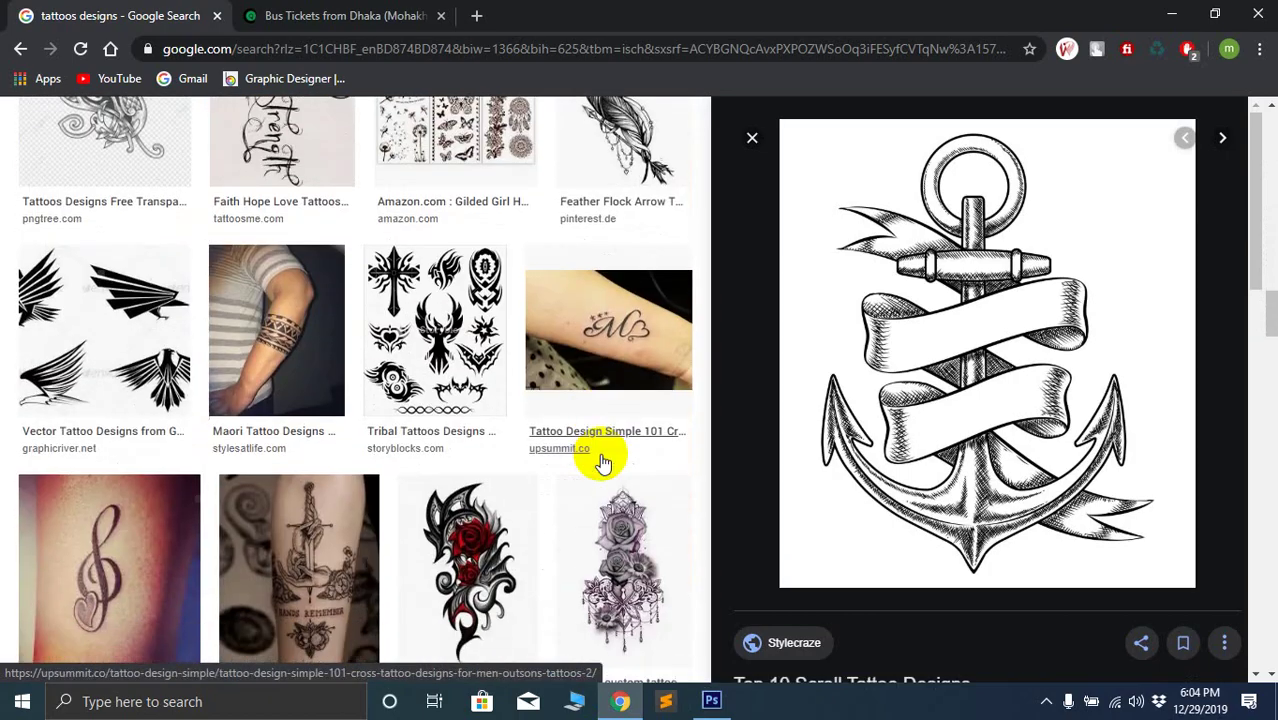
scroll(603, 462, "down", 5)
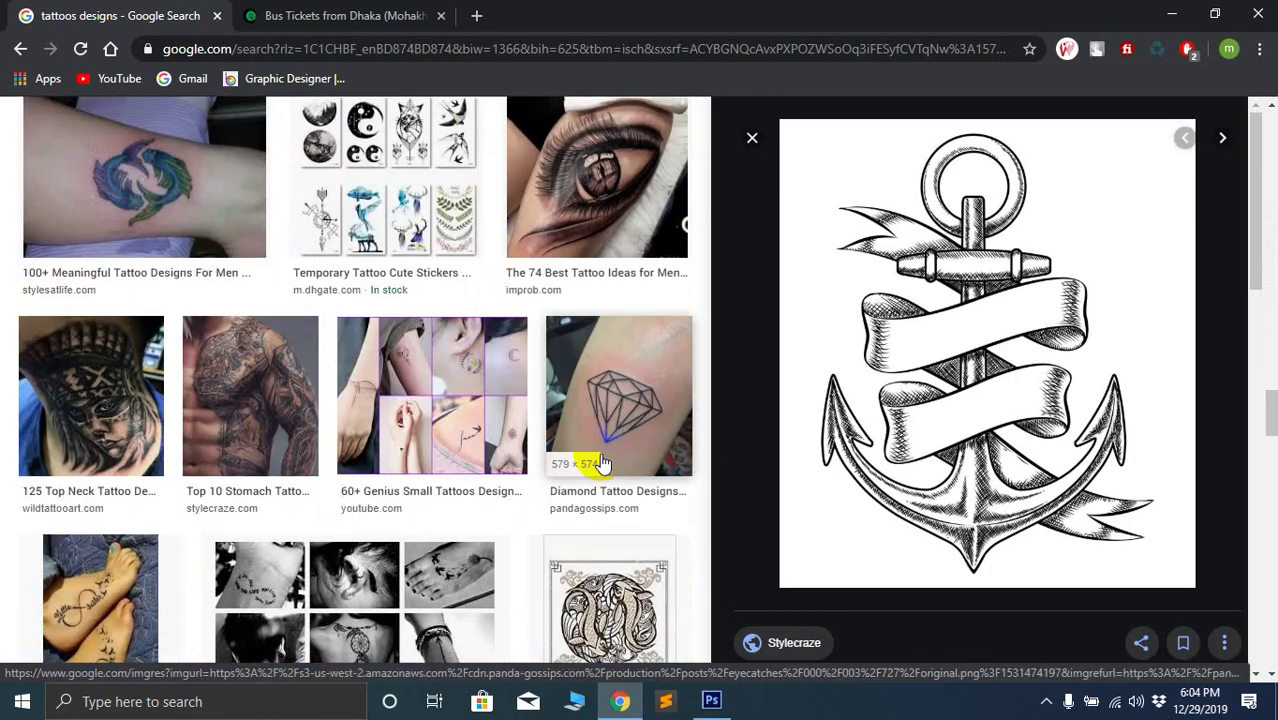
scroll(603, 462, "down", 5)
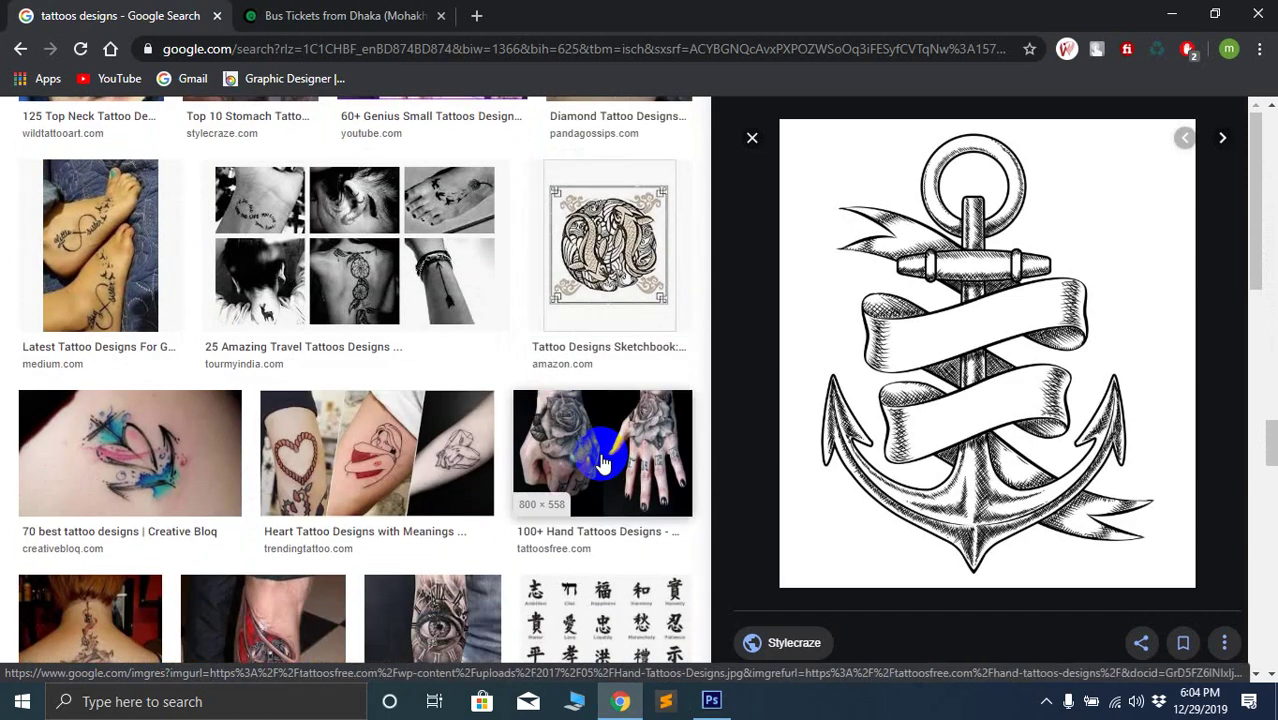
scroll(603, 462, "down", 3)
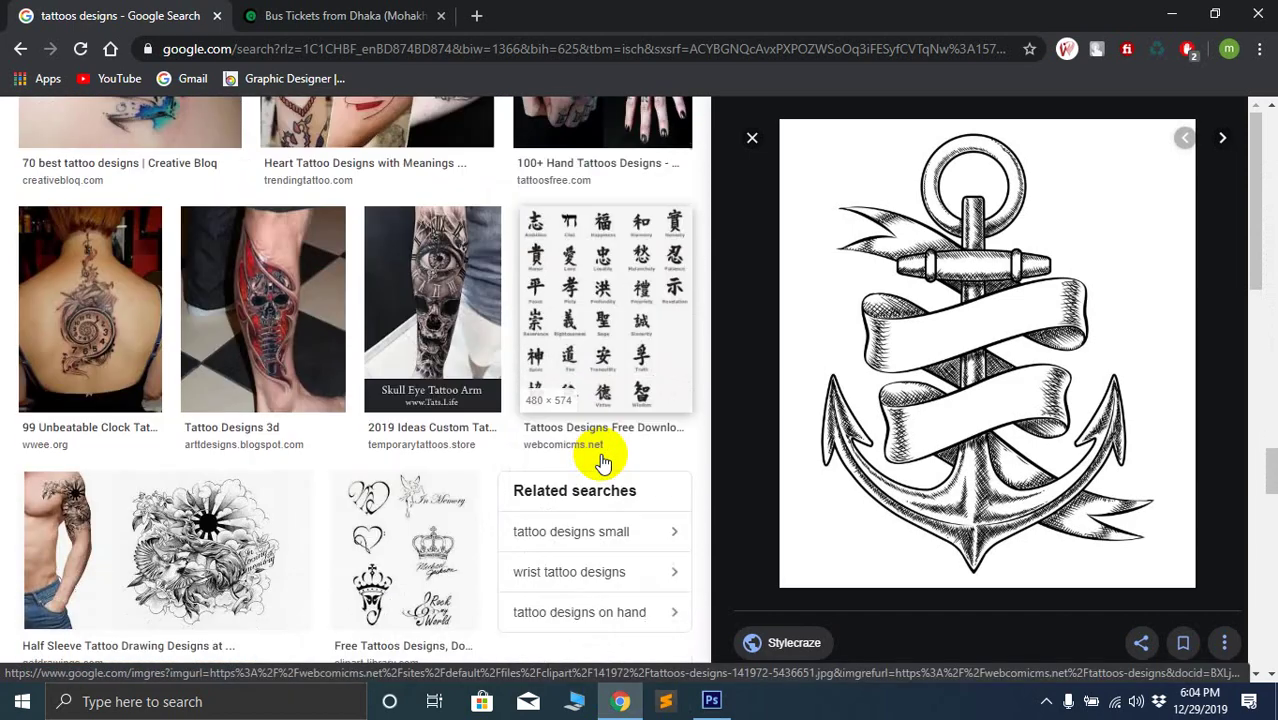
scroll(603, 462, "down", 5)
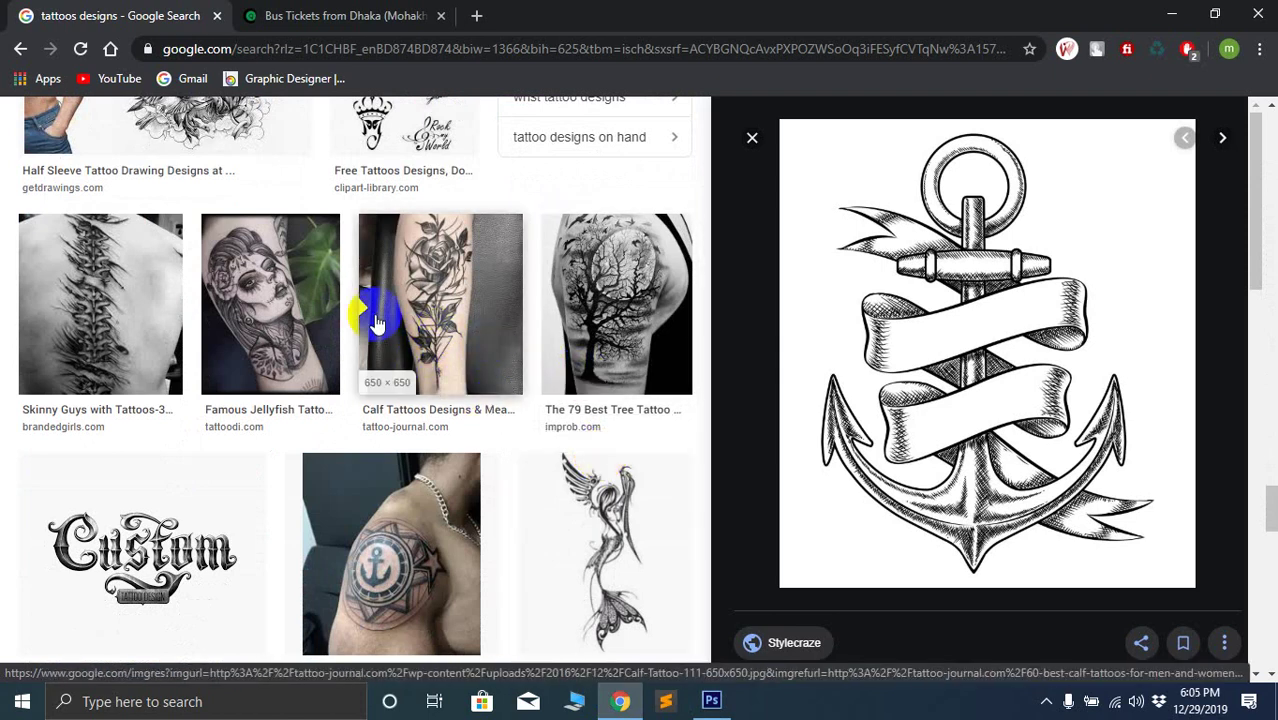
Preview the rose calf tattoo from tattoo-journal.com and open the related peony and crab claw tattoo
left_click(455, 300)
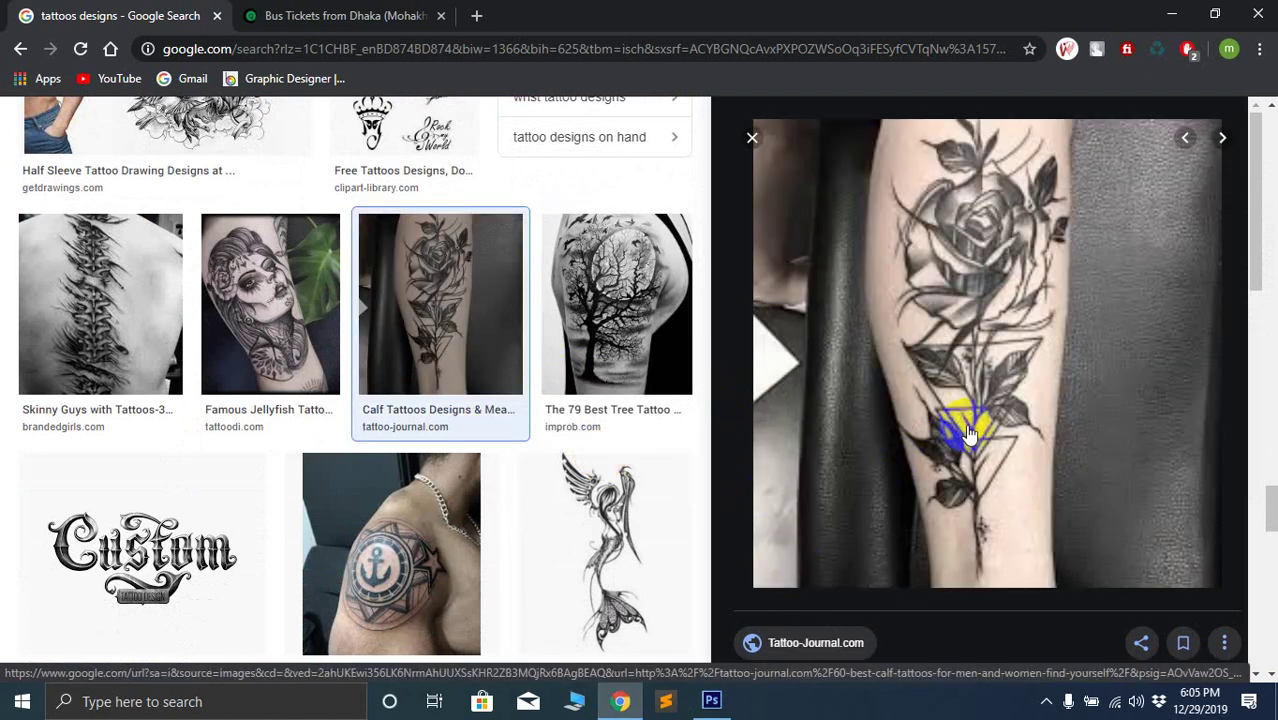
scroll(964, 450, "down", 1)
scroll(600, 434, "down", 4)
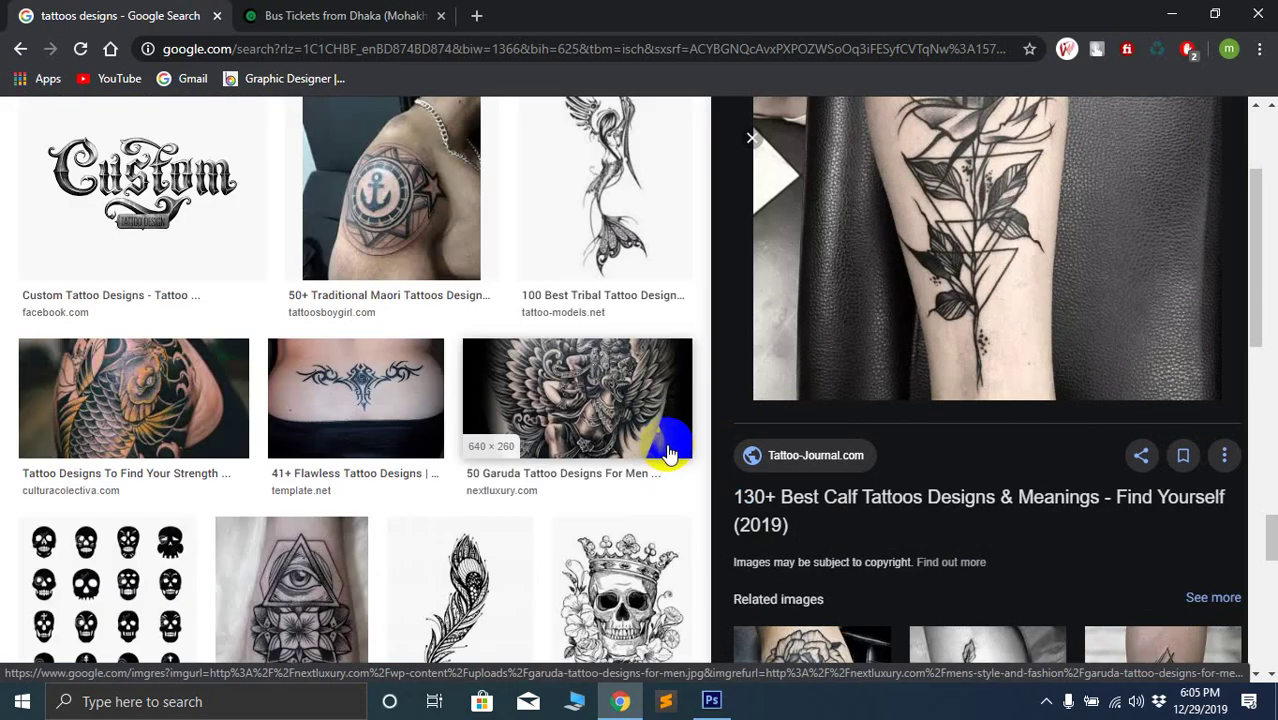
scroll(826, 485, "down", 5)
left_click(845, 400)
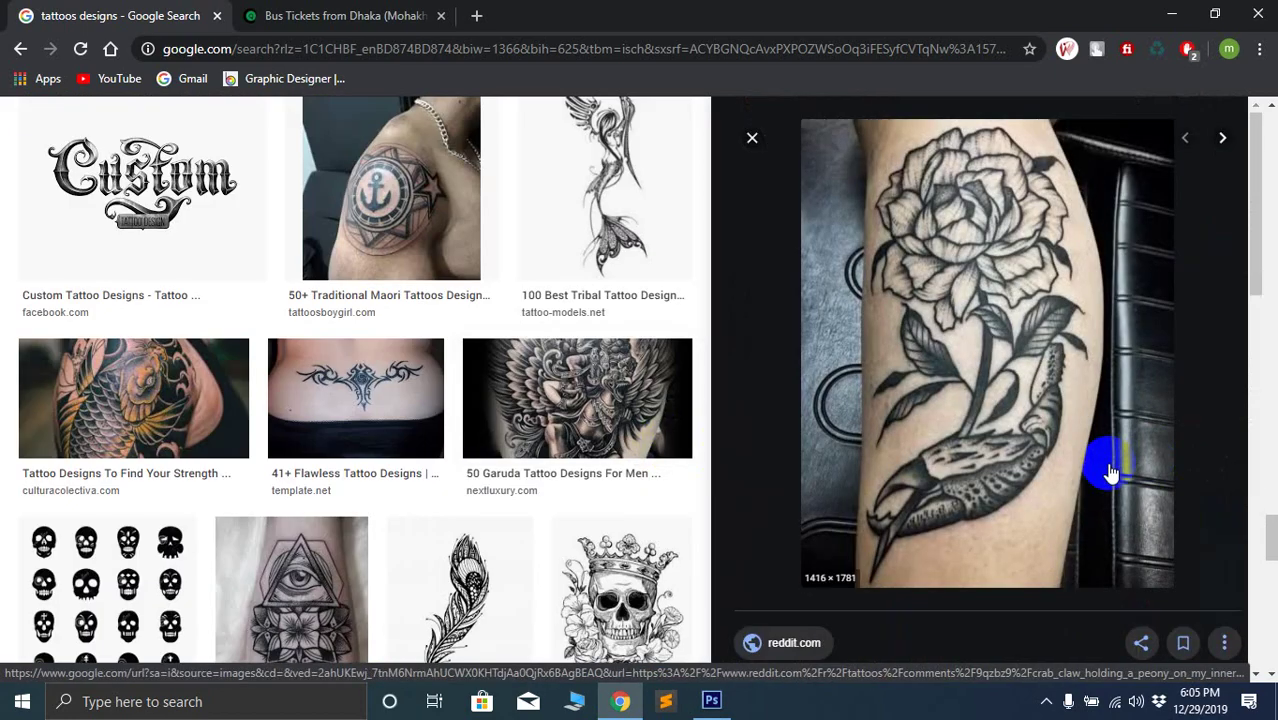
Preview the related flower tattoos on the back of the arm and look through their similar images
scroll(1110, 470, "down", 8)
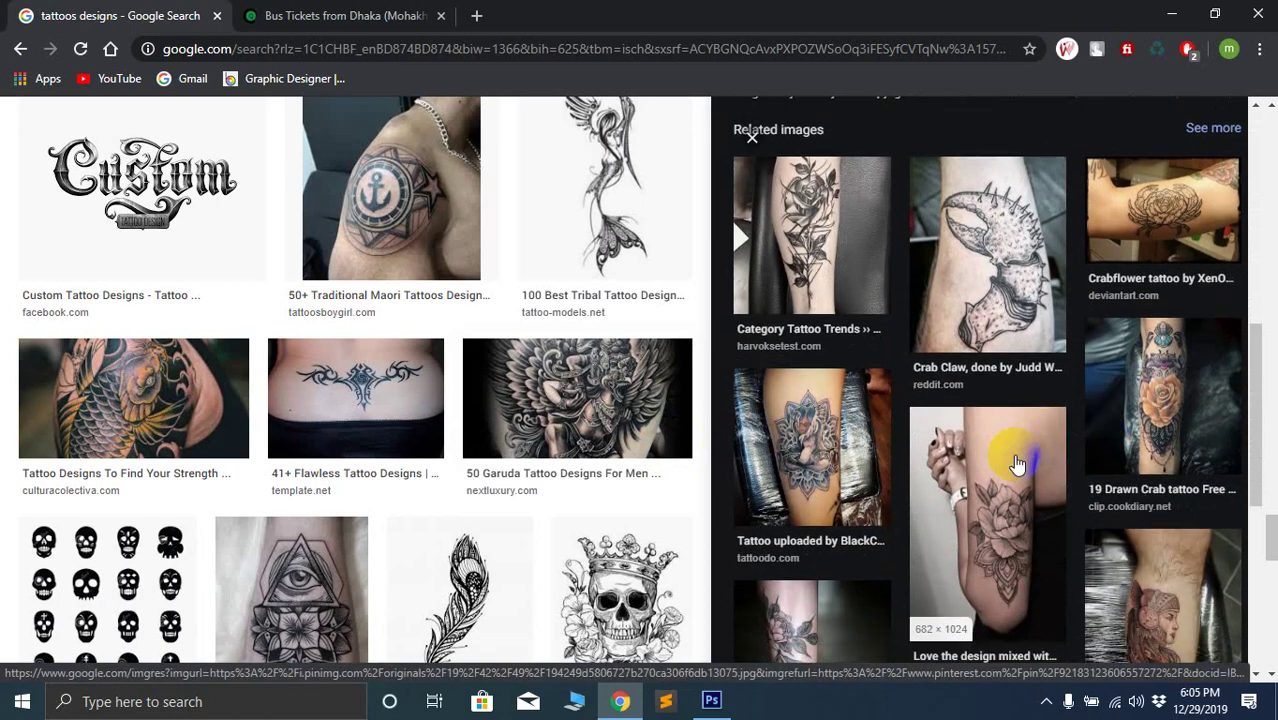
left_click(997, 390)
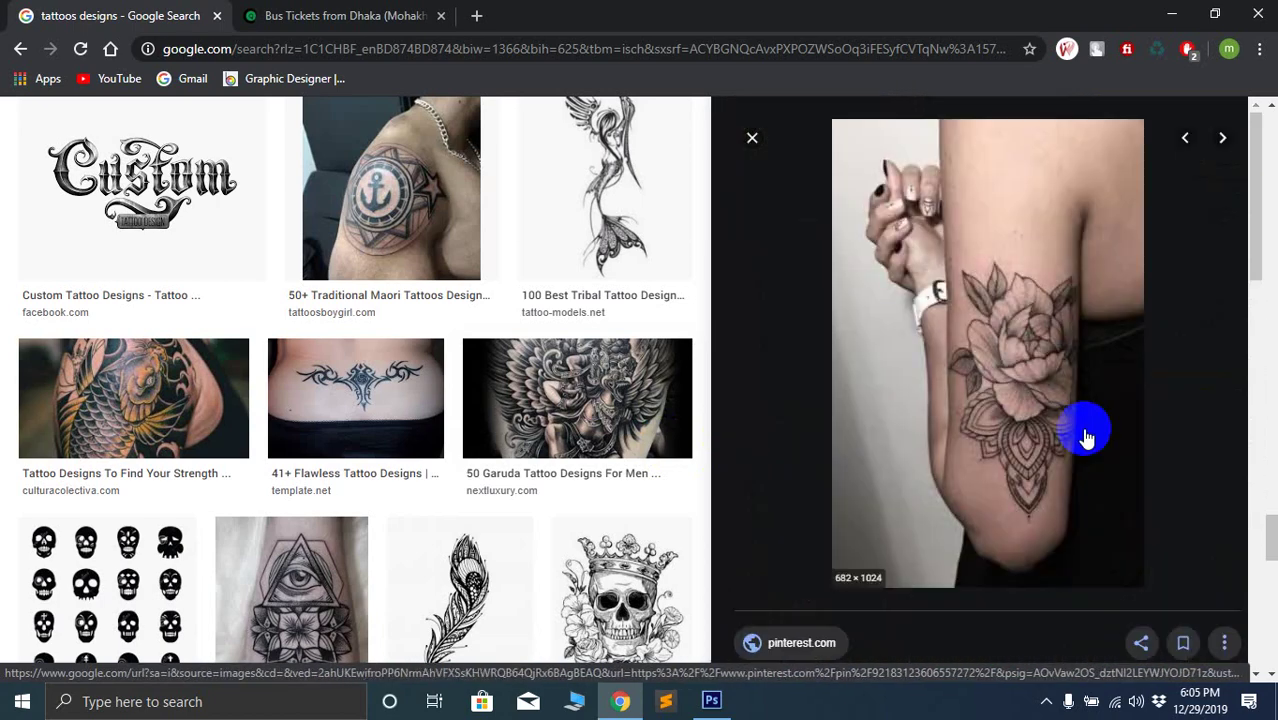
scroll(1087, 437, "down", 6)
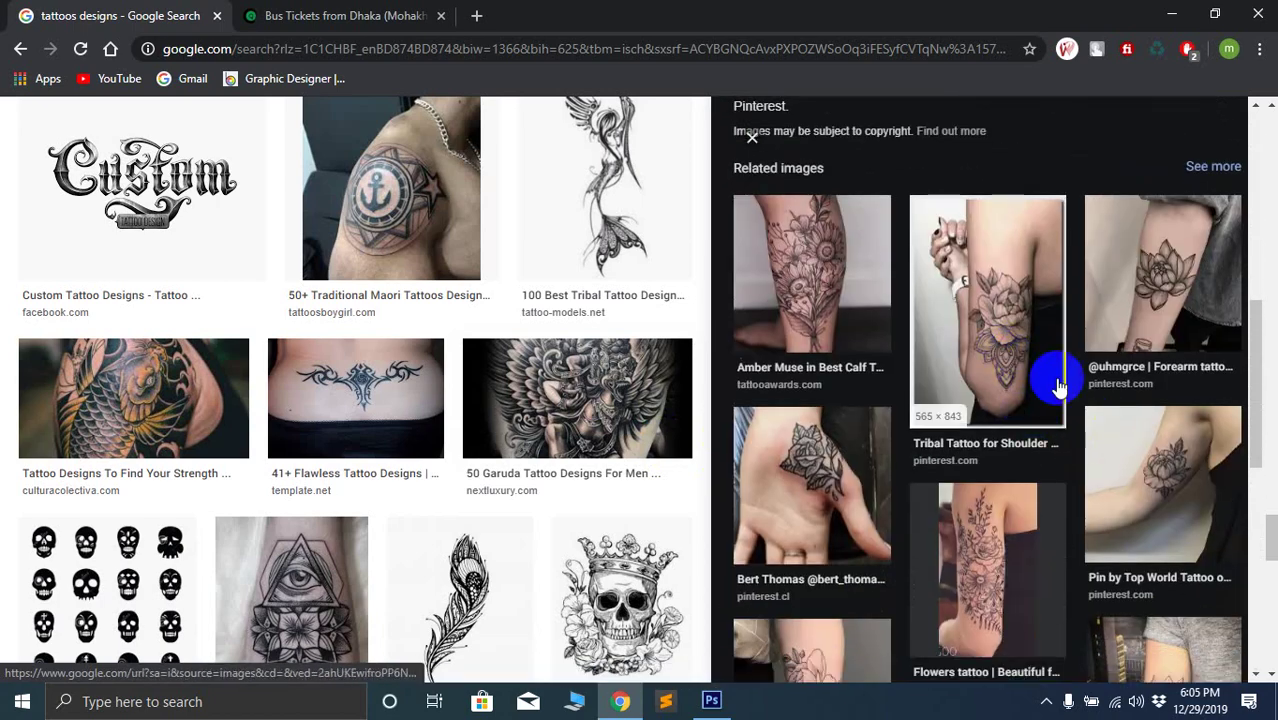
left_click(1060, 385)
scroll(1113, 420, "down", 8)
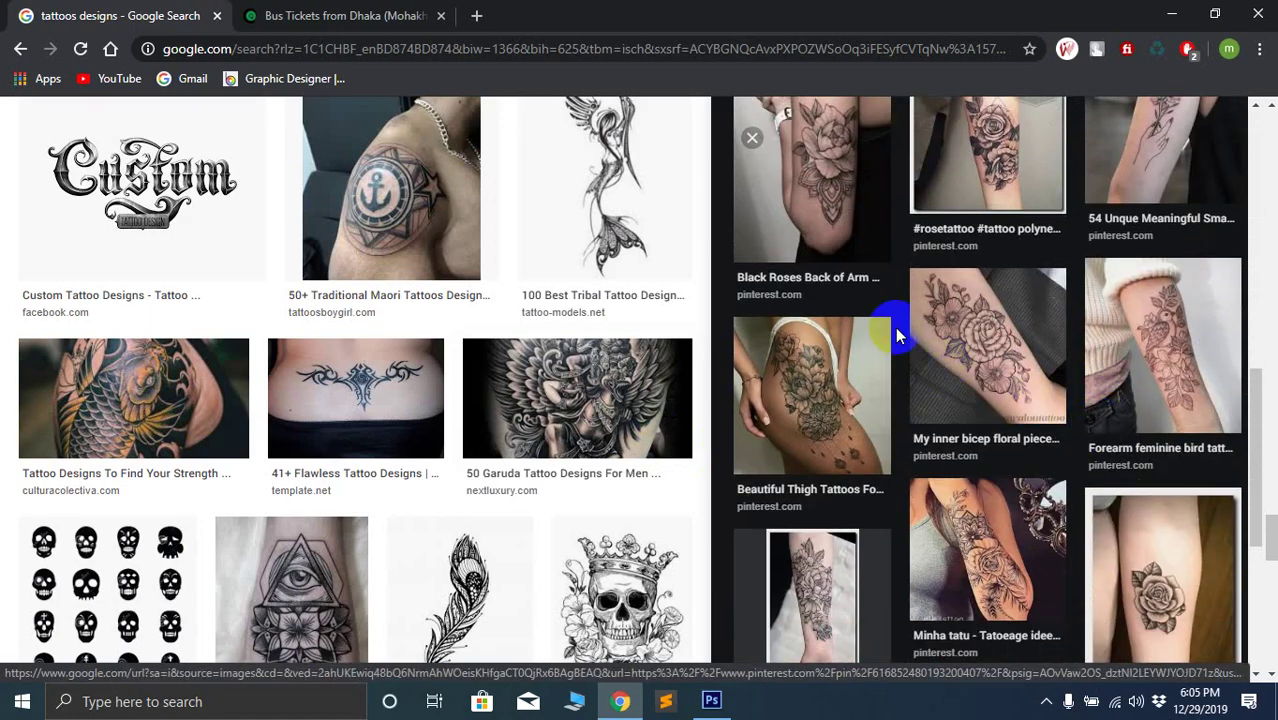
Compare more floral designs and preview the forearm flower tattoo titled Awesome Small Tattoo Placement Ideas
scroll(893, 331, "up", 2)
scroll(884, 394, "down", 4)
scroll(542, 422, "down", 3)
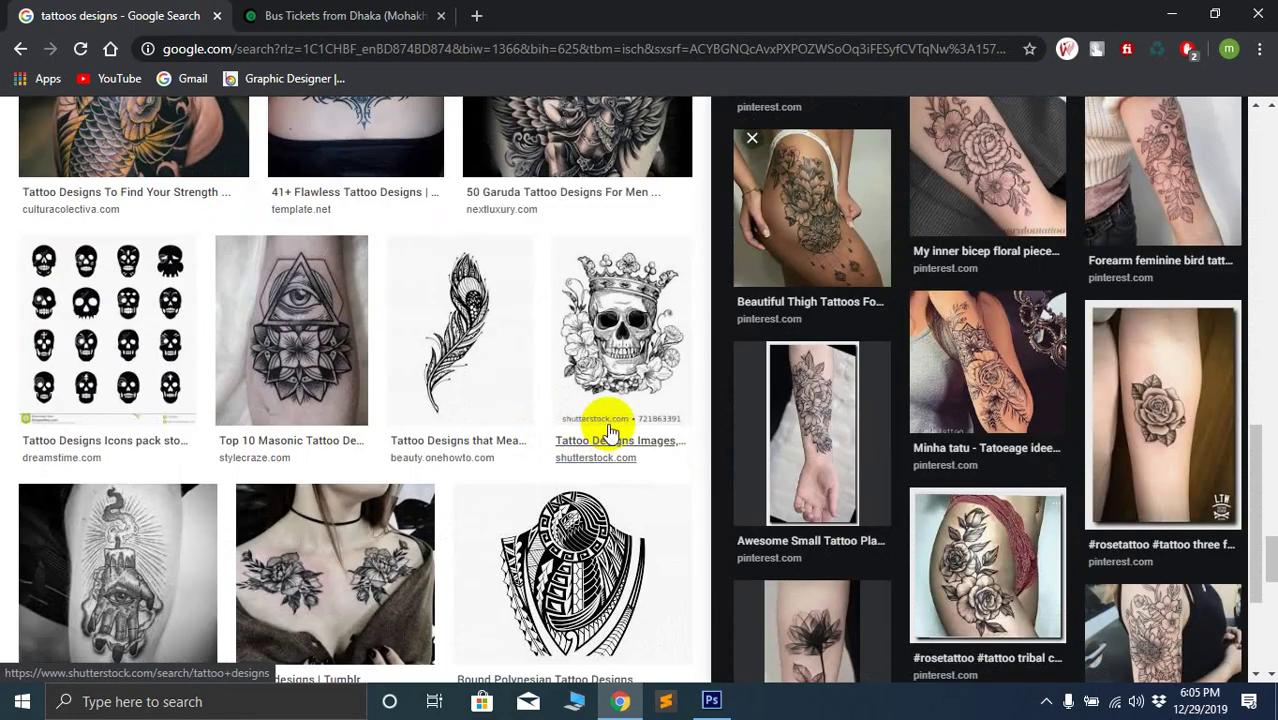
left_click(798, 418)
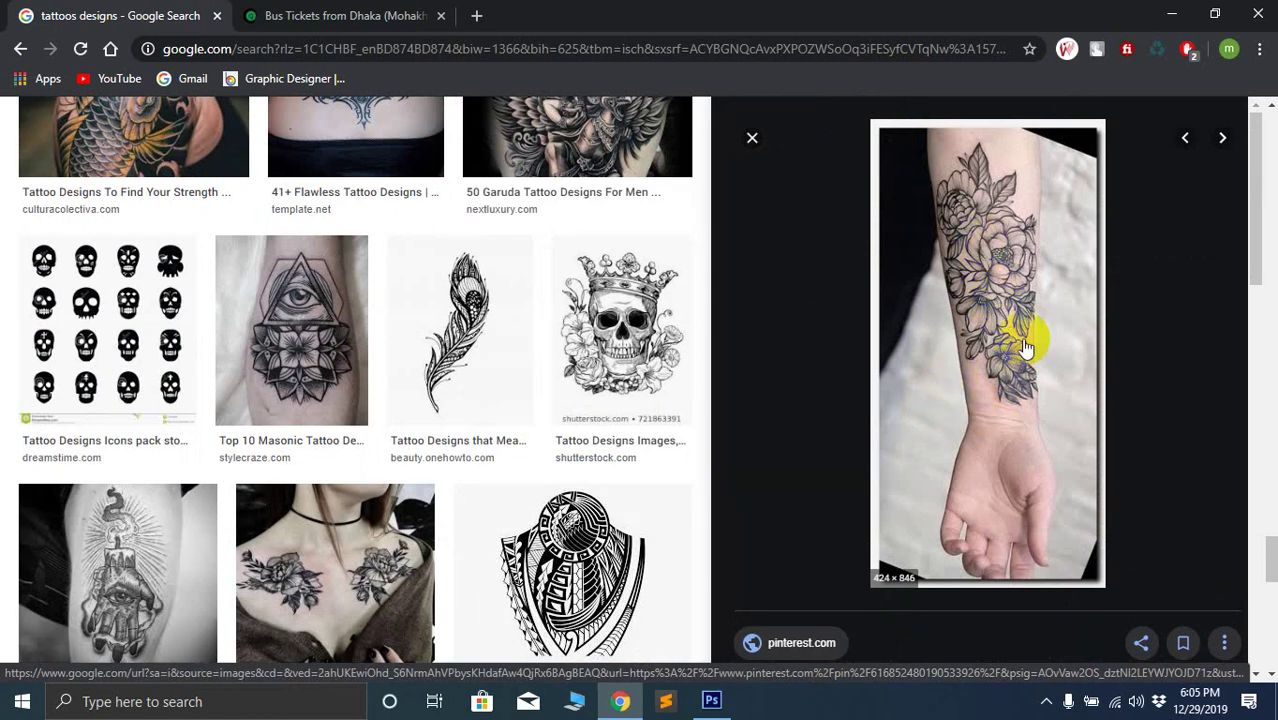
Look further through the tattoo results and the forearm tattoo's related images for a suitable design
scroll(559, 430, "down", 3)
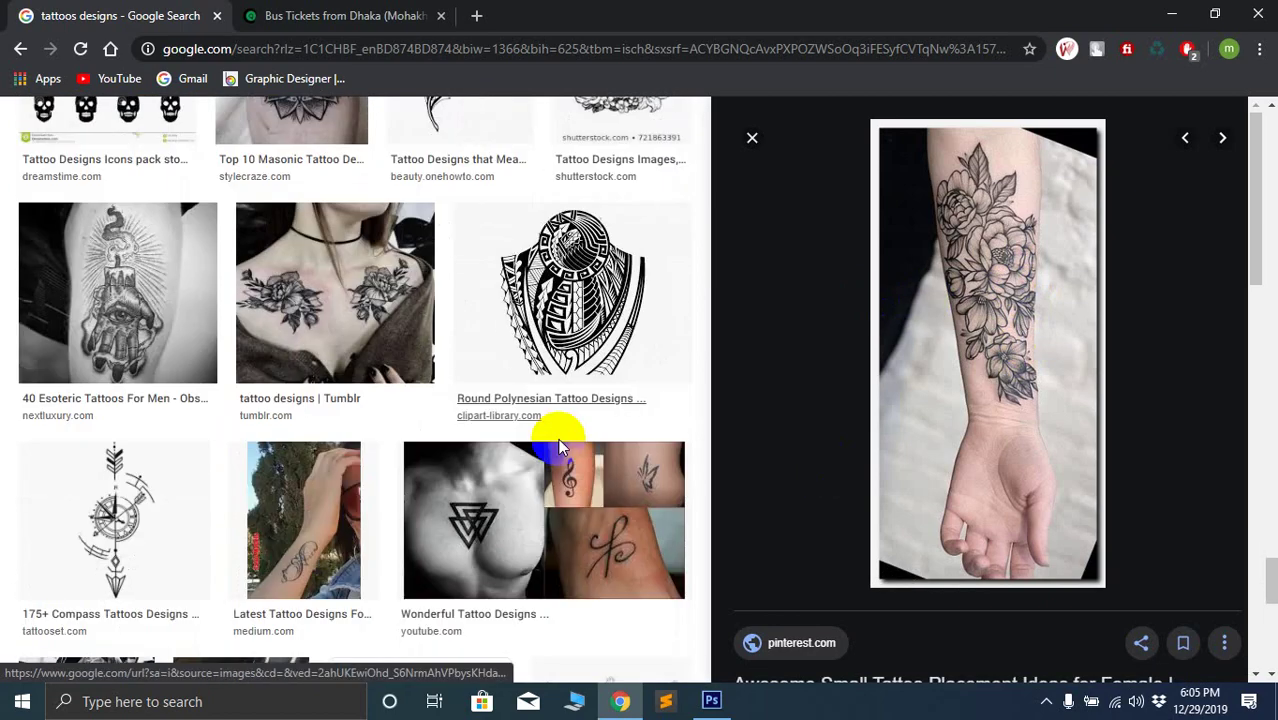
scroll(430, 444, "down", 3)
scroll(736, 451, "down", 3)
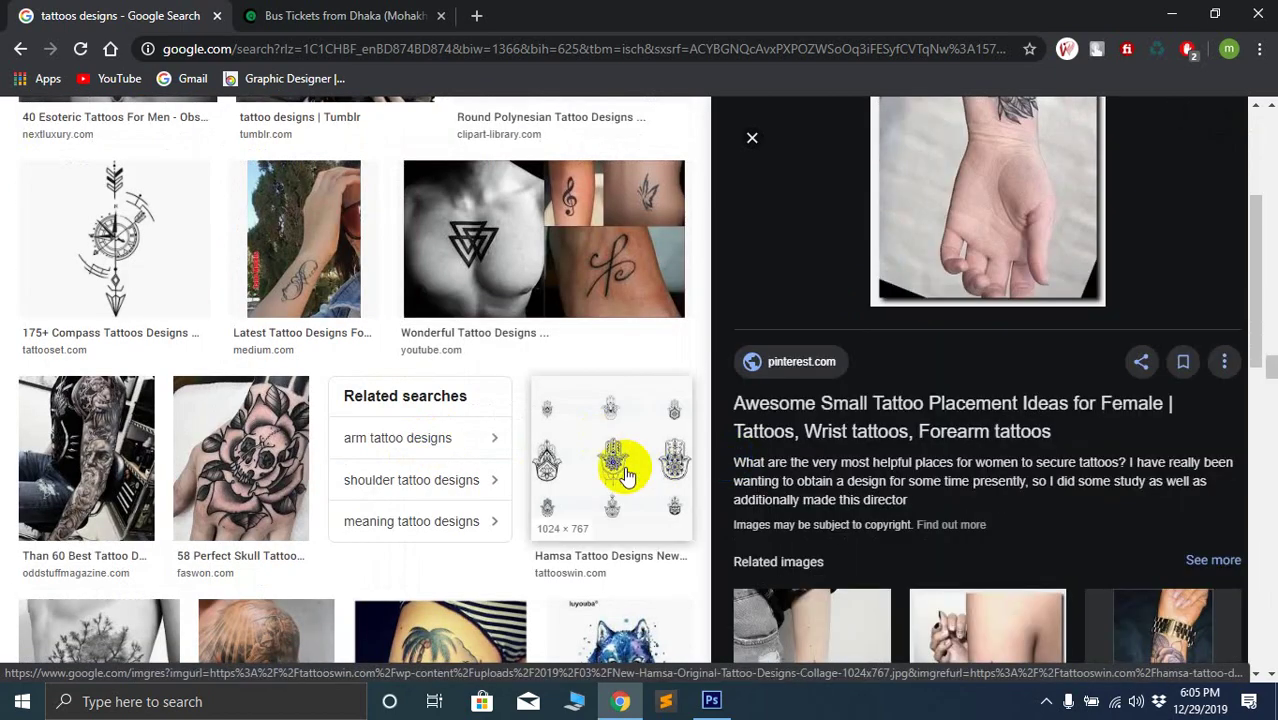
scroll(613, 456, "down", 4)
scroll(620, 480, "down", 5)
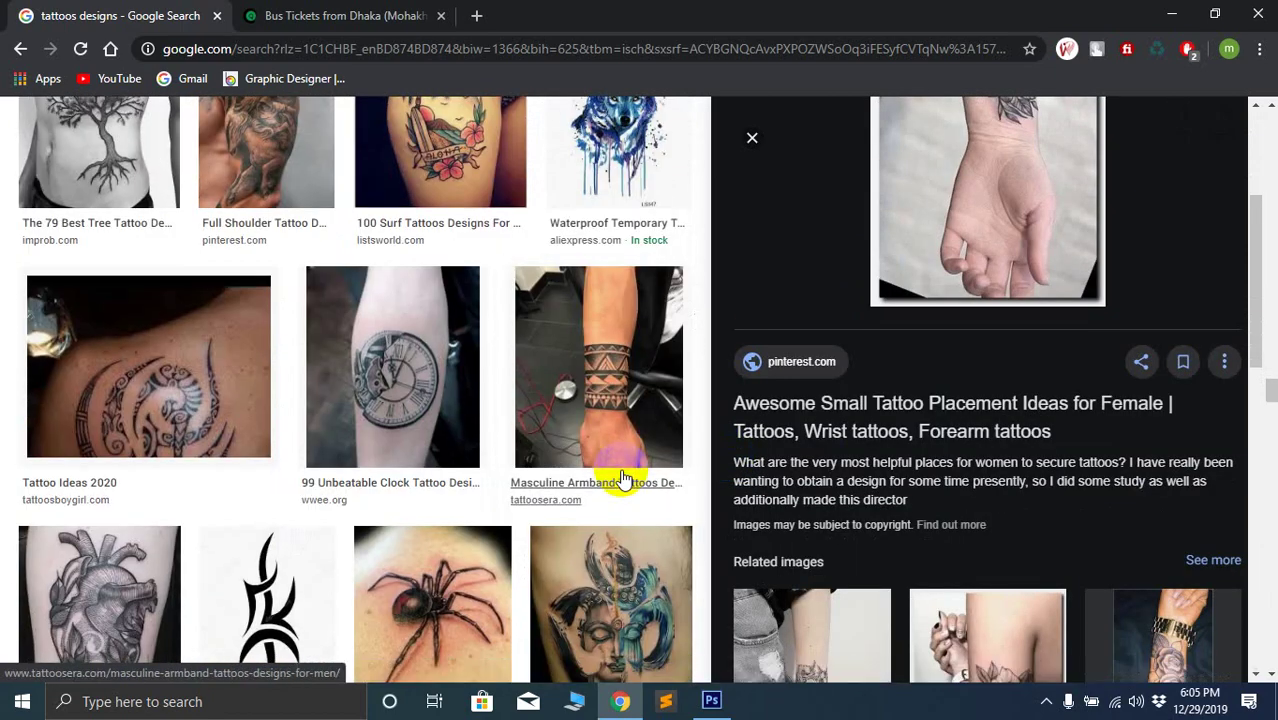
scroll(818, 530, "down", 3)
scroll(759, 551, "down", 3)
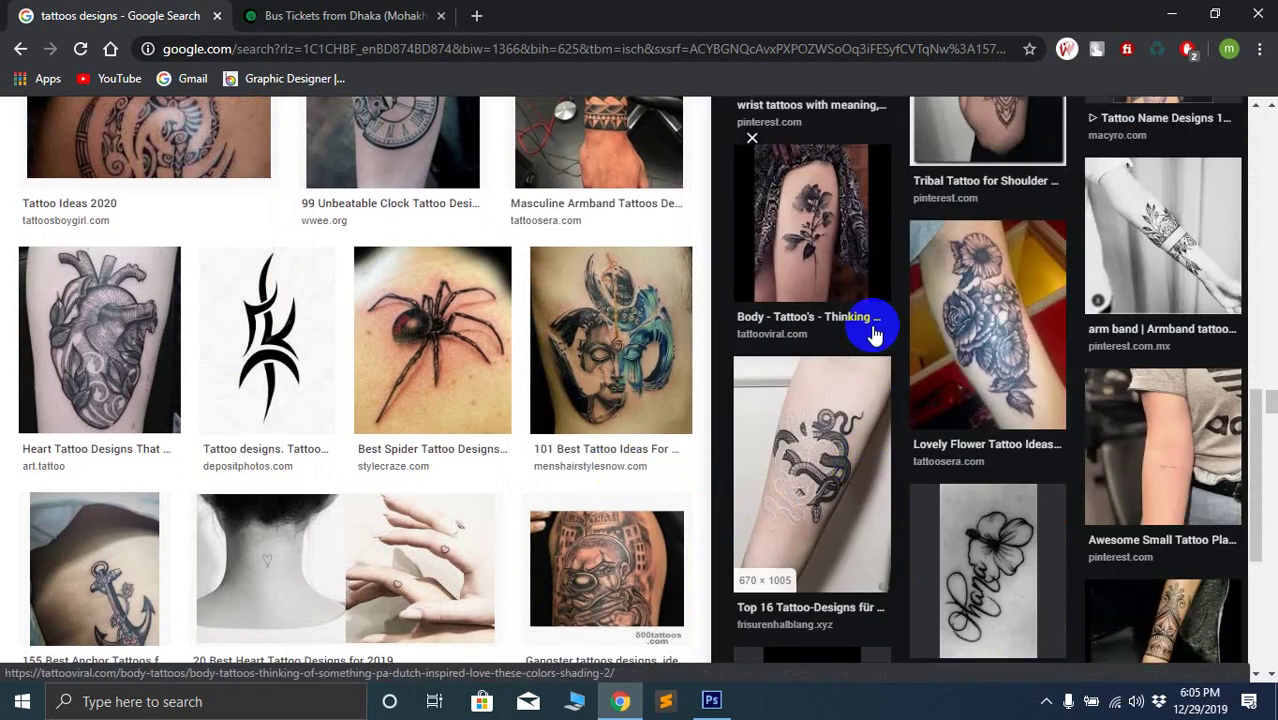
Preview the flower tattoo from tattooviral.com and examine its related floral designs
scroll(1061, 437, "up", 6)
scroll(990, 457, "down", 4)
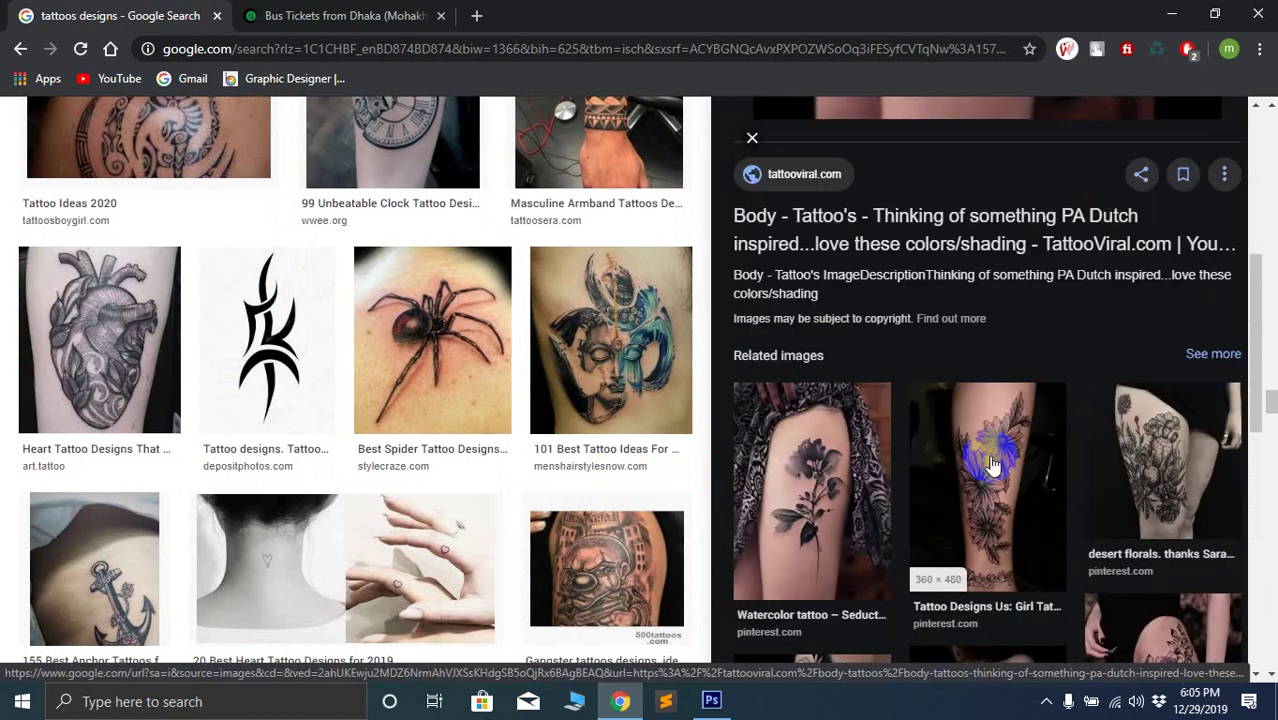
scroll(986, 472, "up", 3)
scroll(986, 472, "down", 10)
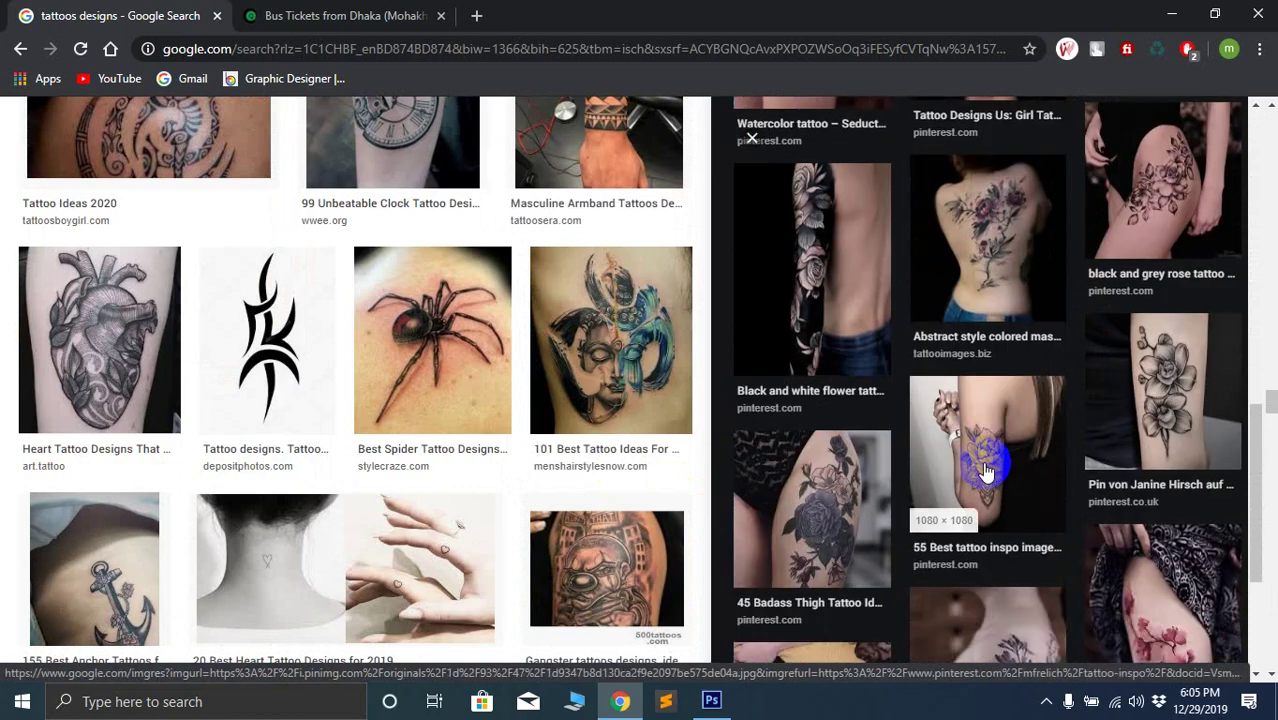
scroll(371, 471, "down", 5)
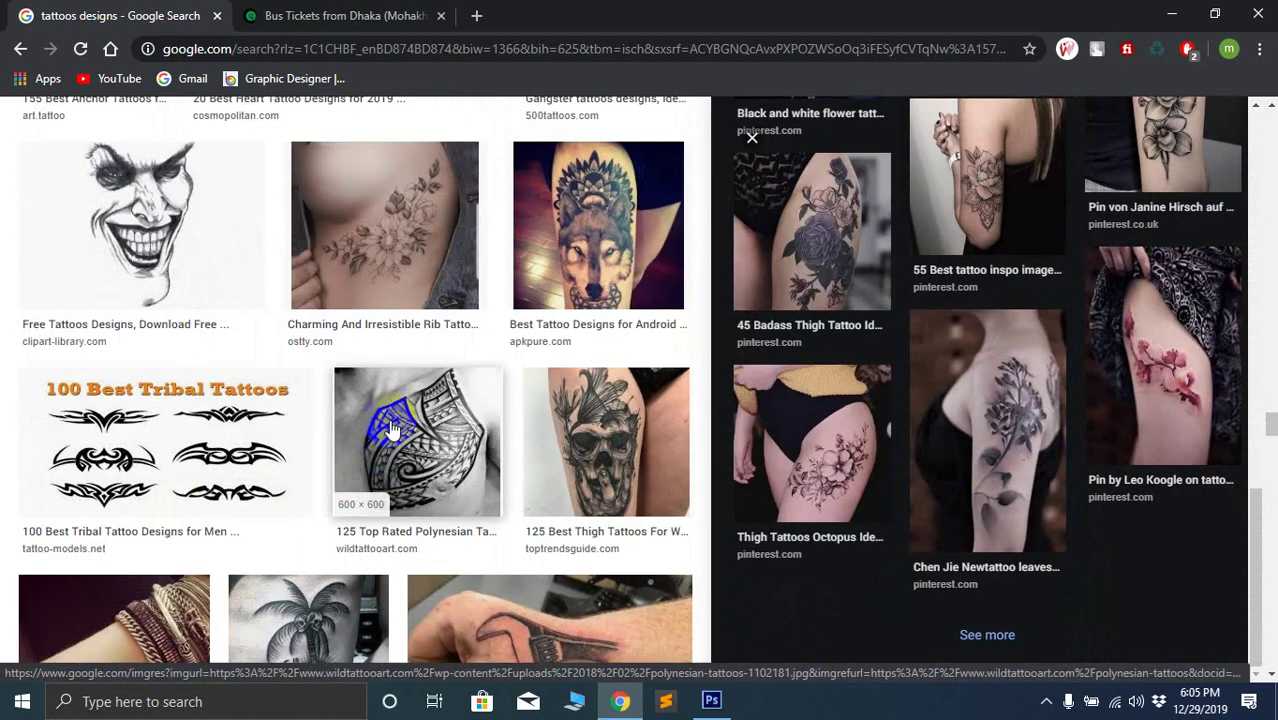
scroll(385, 445, "up", 5)
Preview the stylecraze.com spider tattoo and the related Left Shoulder Black Spider Tattoo, and examine similar spider designs
left_click(420, 330)
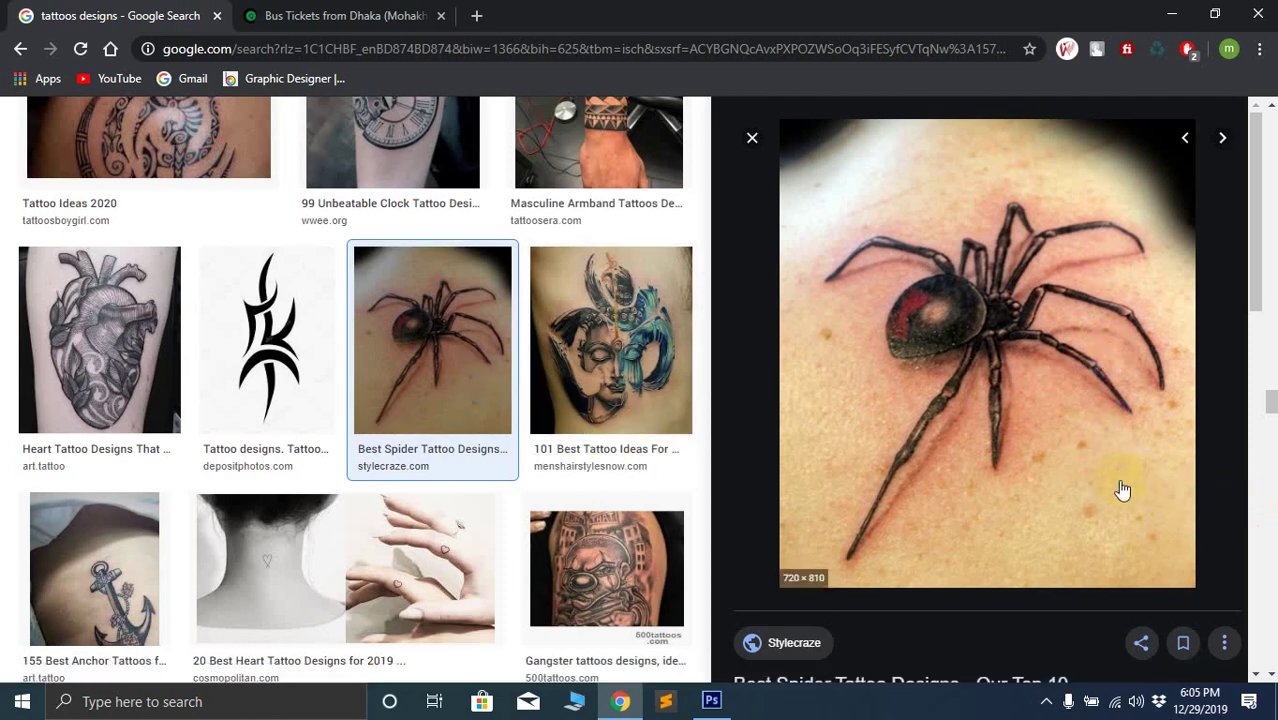
scroll(1122, 490, "down", 5)
left_click(1035, 405)
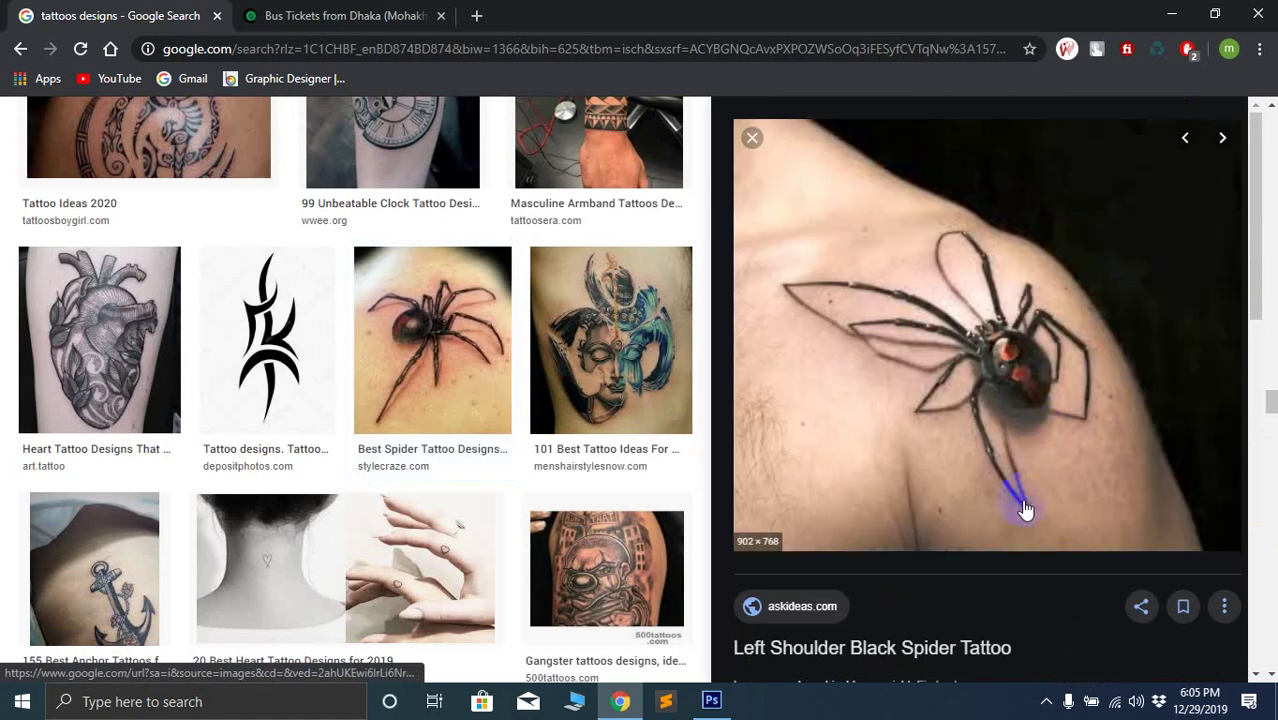
scroll(1025, 510, "down", 8)
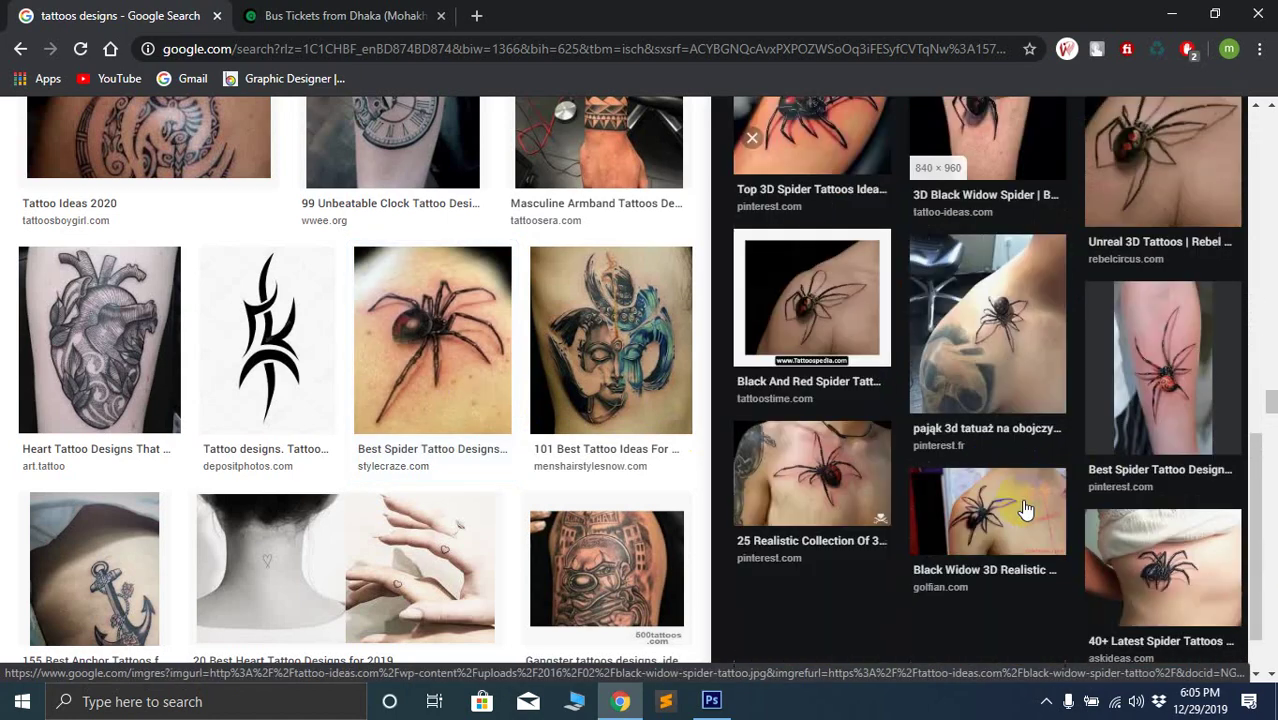
scroll(1025, 510, "down", 1)
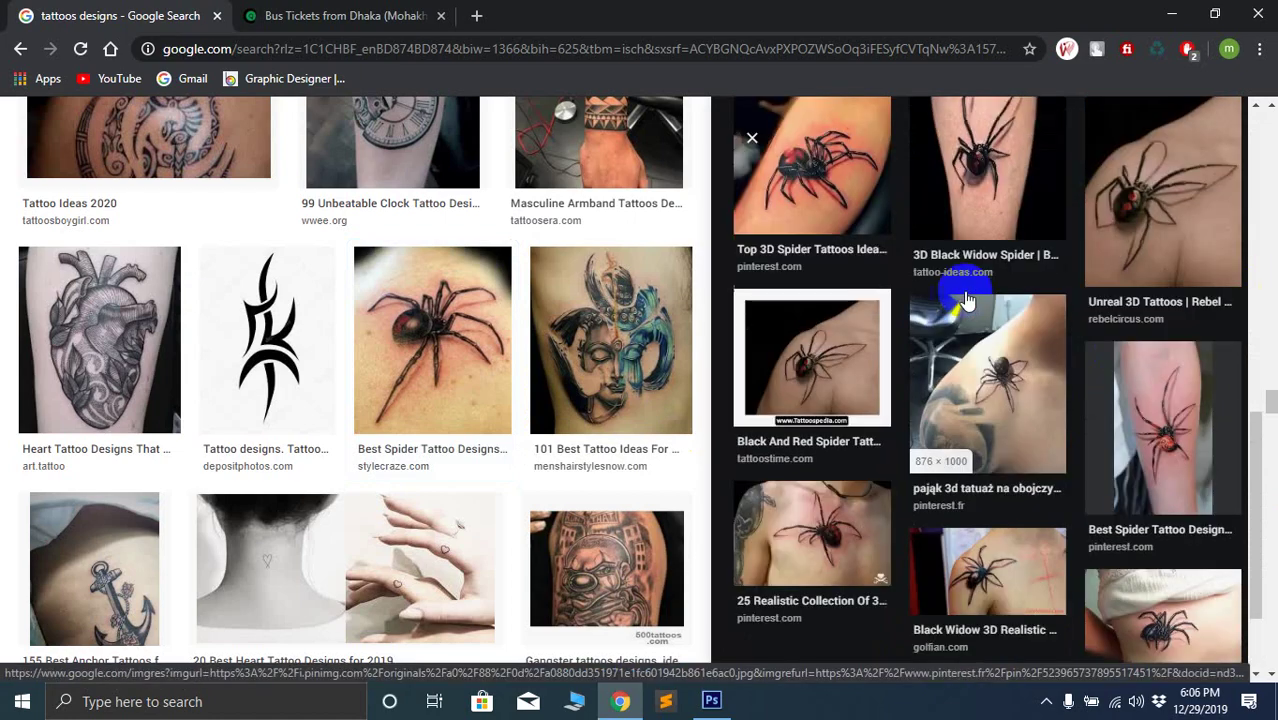
scroll(1095, 358, "up", 3)
scroll(856, 310, "up", 2)
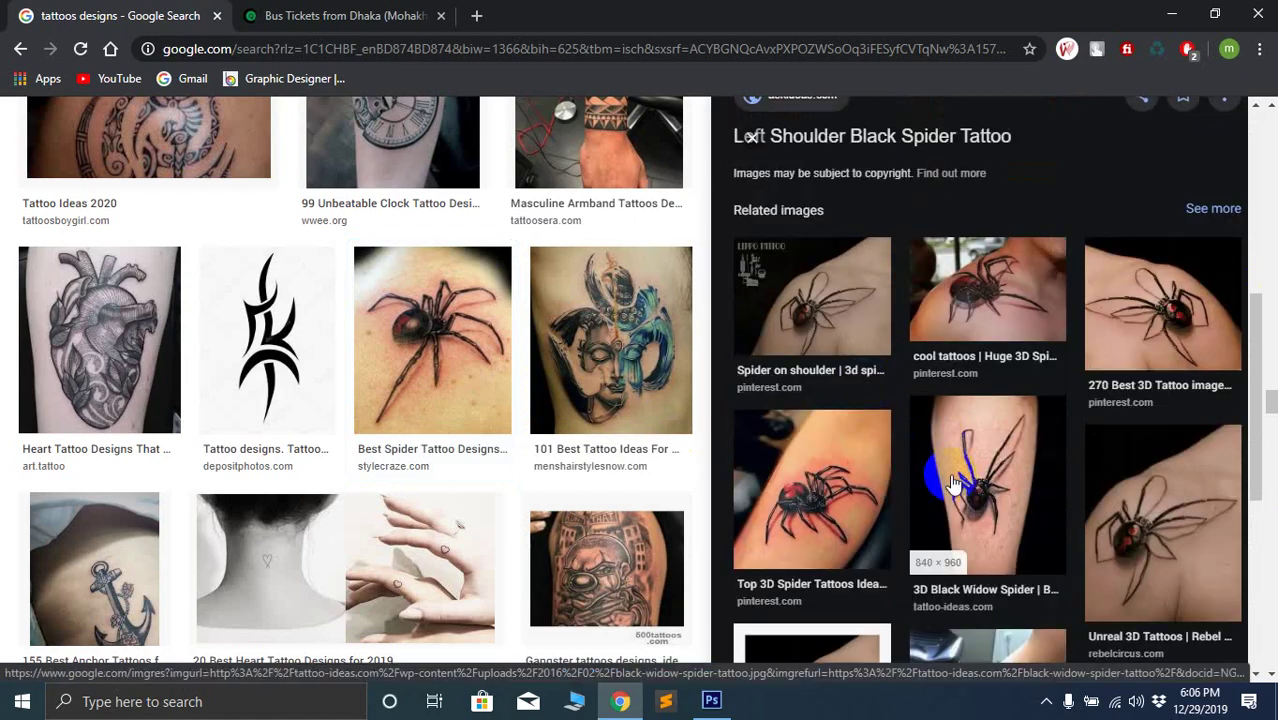
scroll(871, 459, "down", 3)
Preview the blue and black face tattoo from Men's Hairstyles Now and look further down the results
left_click(610, 345)
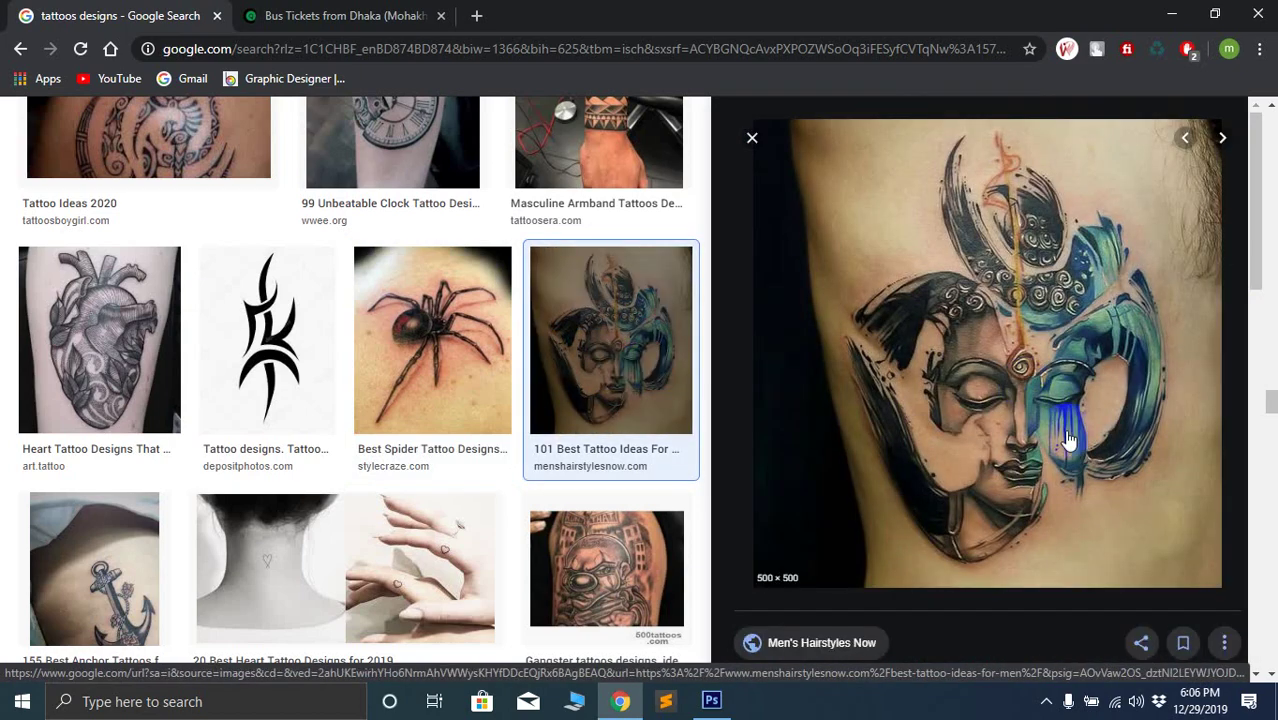
scroll(185, 370, "down", 3)
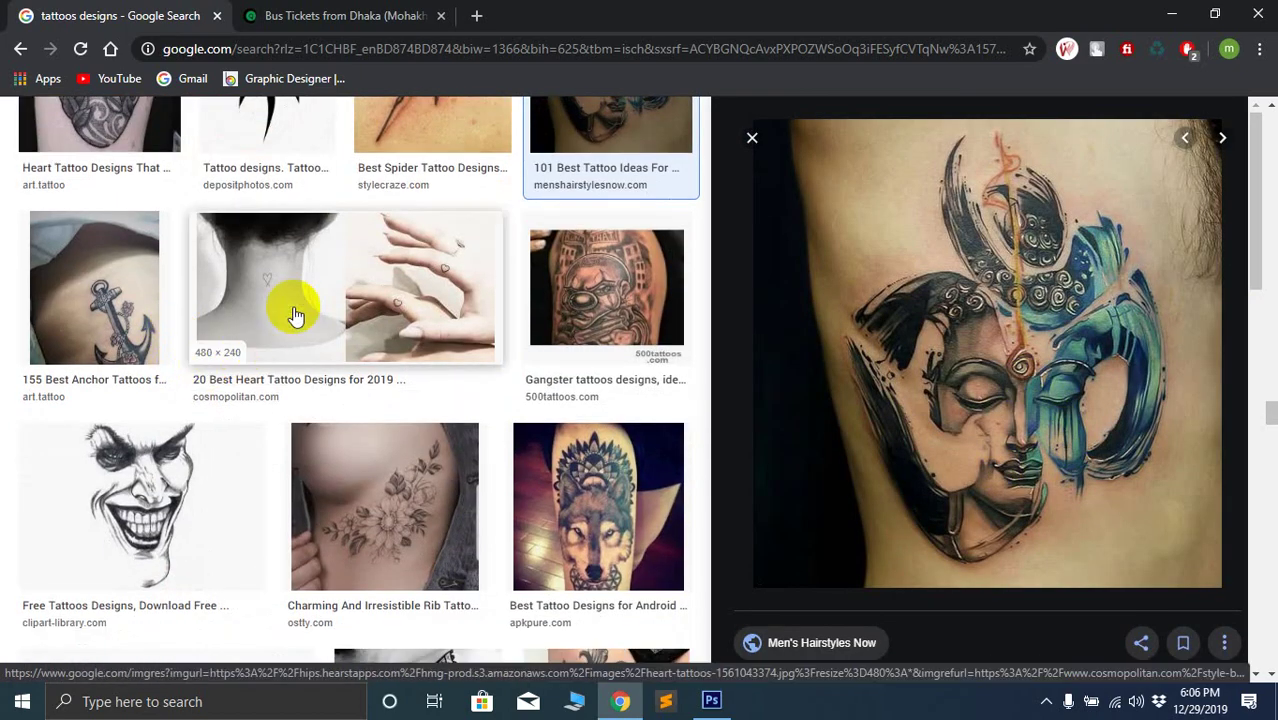
scroll(385, 342, "down", 2)
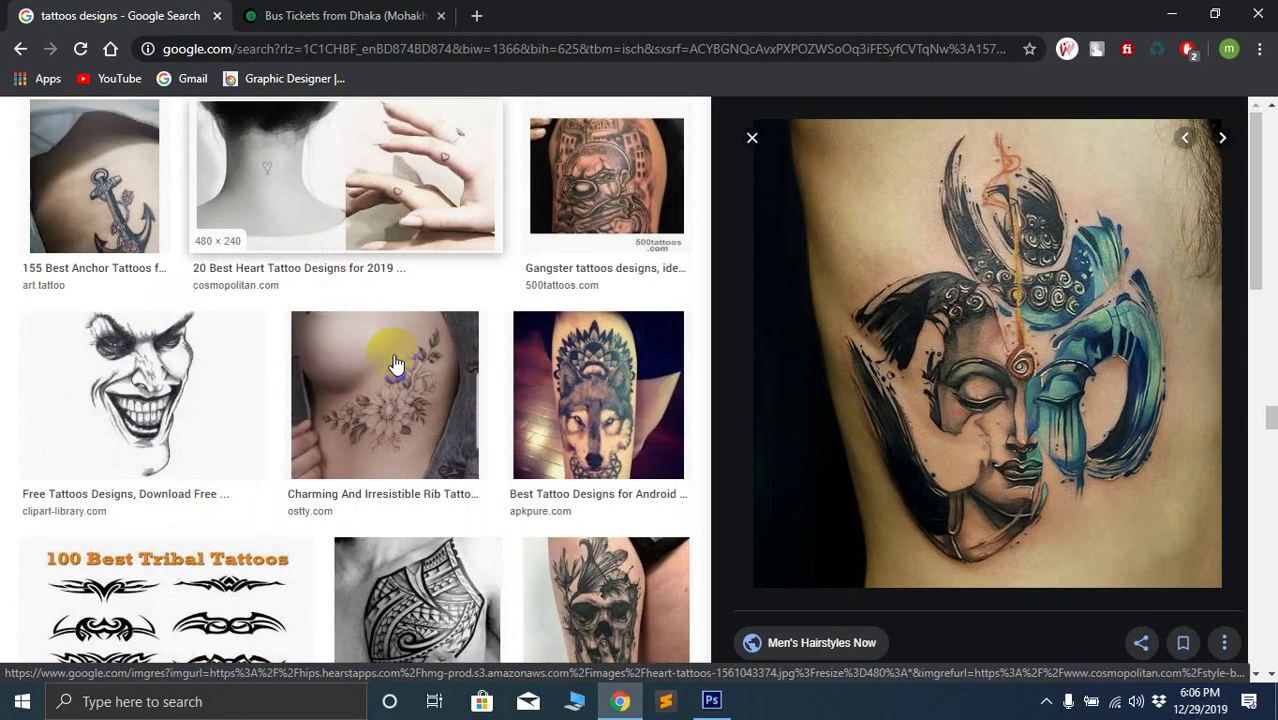
Preview the grinning Joker face design from Clipart Library and open the related Bolland Joker sketch
left_click(168, 328)
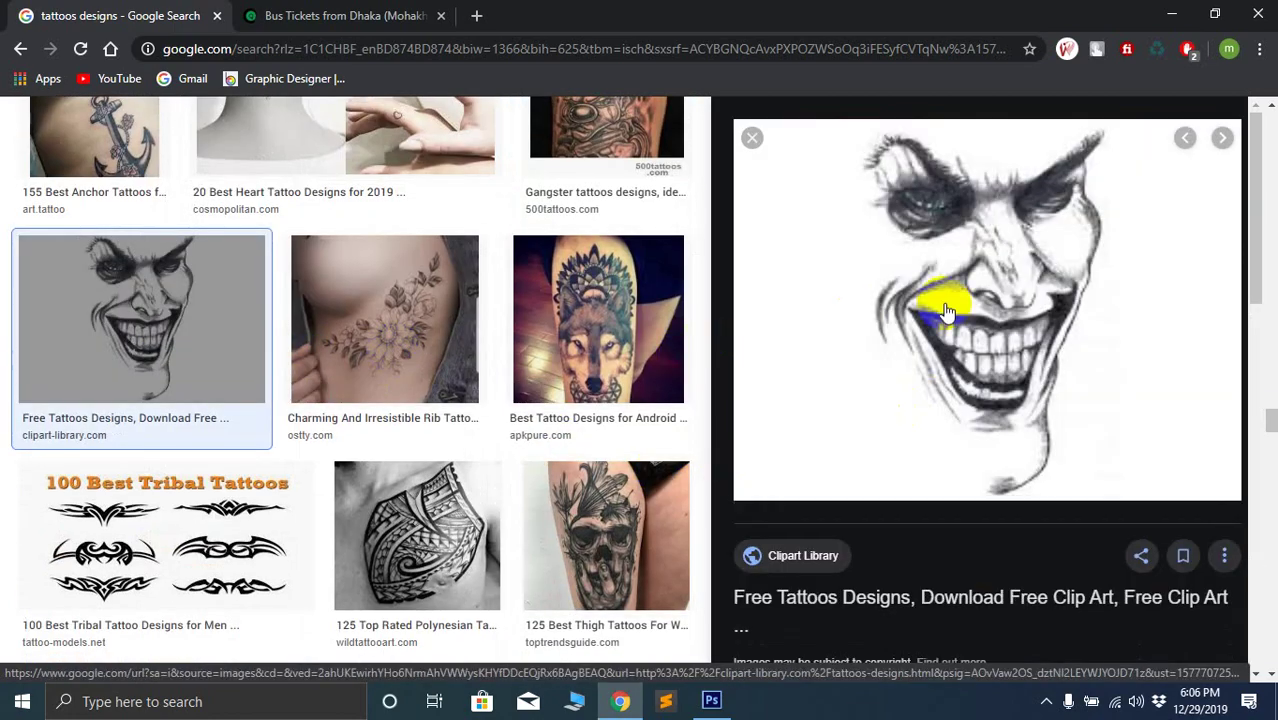
scroll(990, 270, "down", 6)
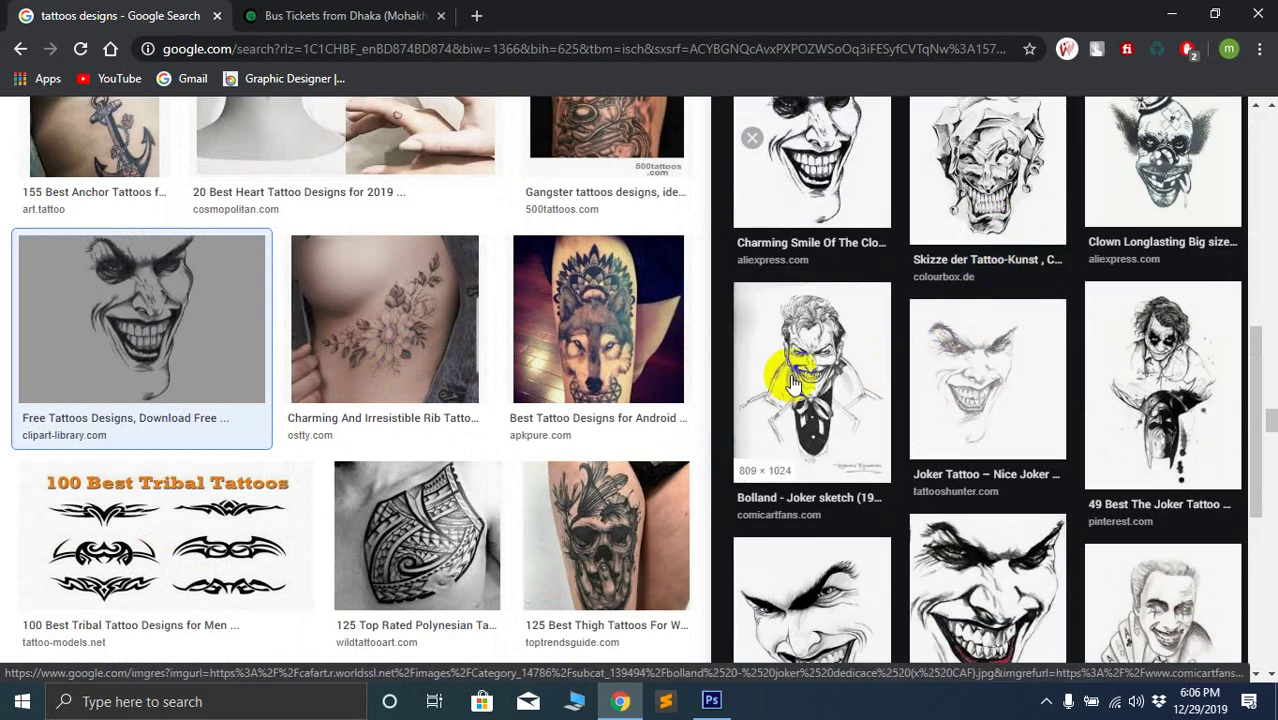
left_click(791, 383)
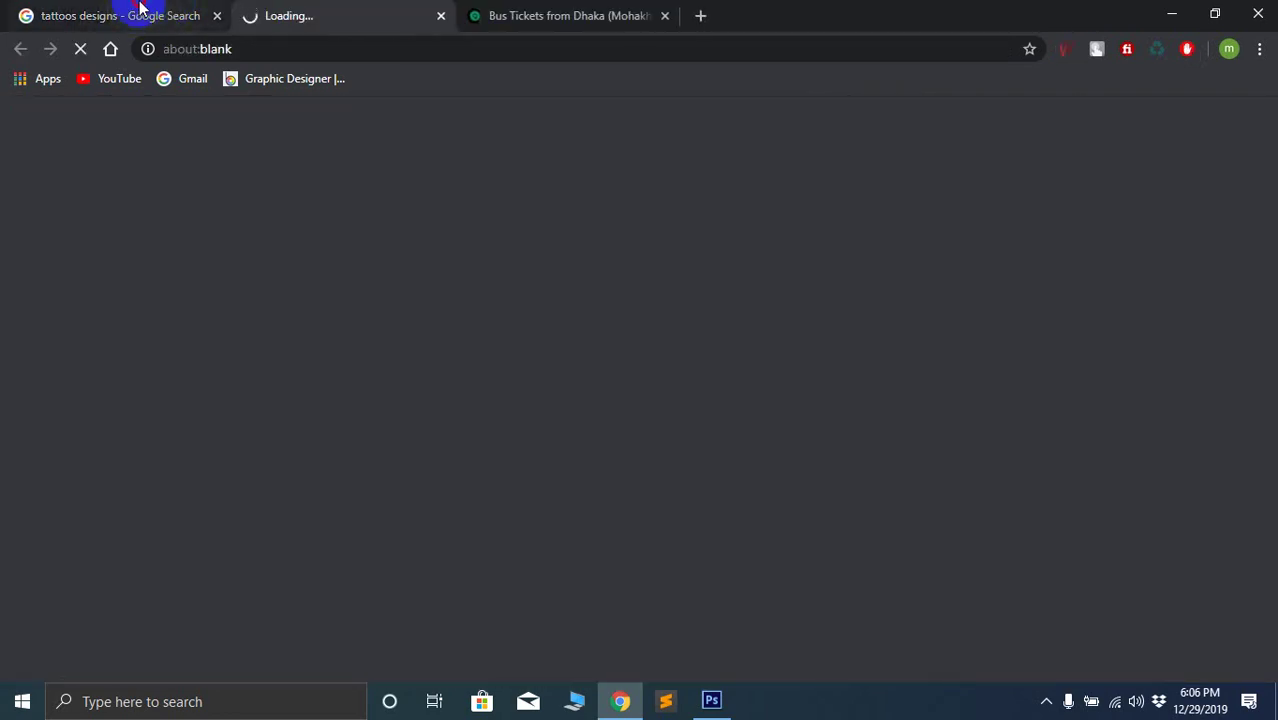
Return to the tattoo search results and copy the previewed Bolland Joker sketch image
left_click(140, 8)
scroll(966, 400, "down", 3)
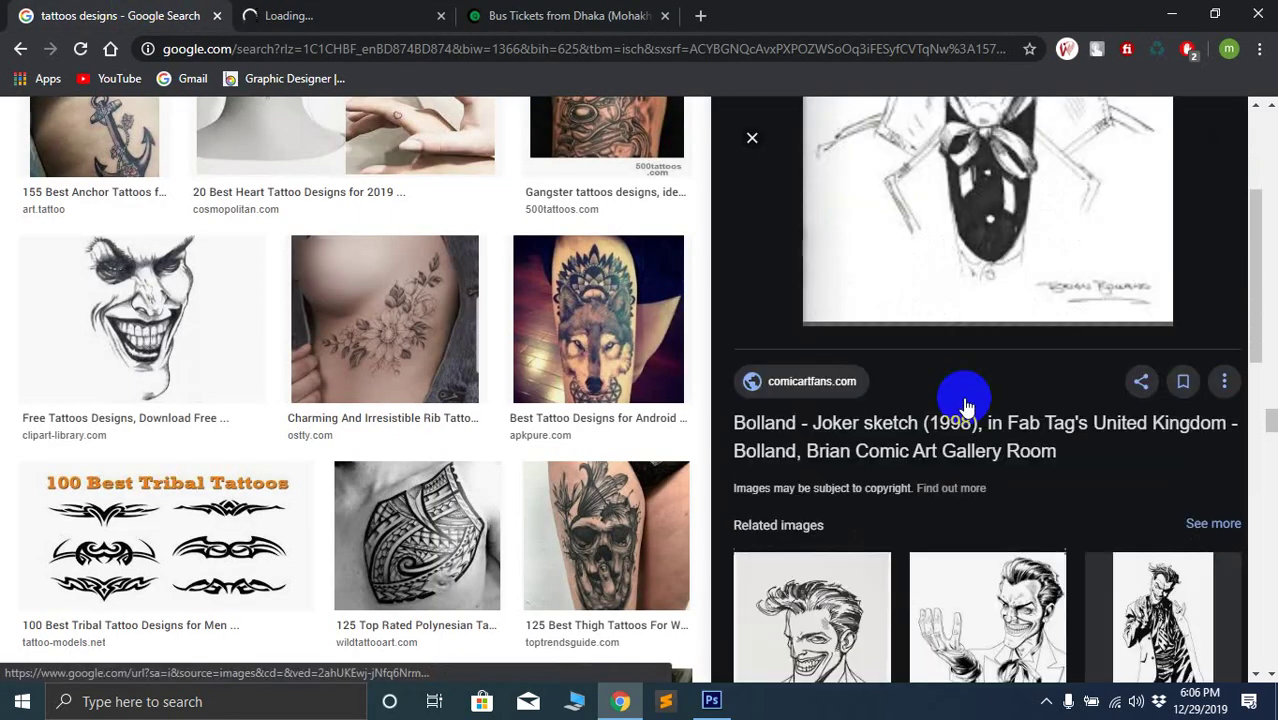
scroll(966, 405, "down", 3)
scroll(966, 405, "up", 4)
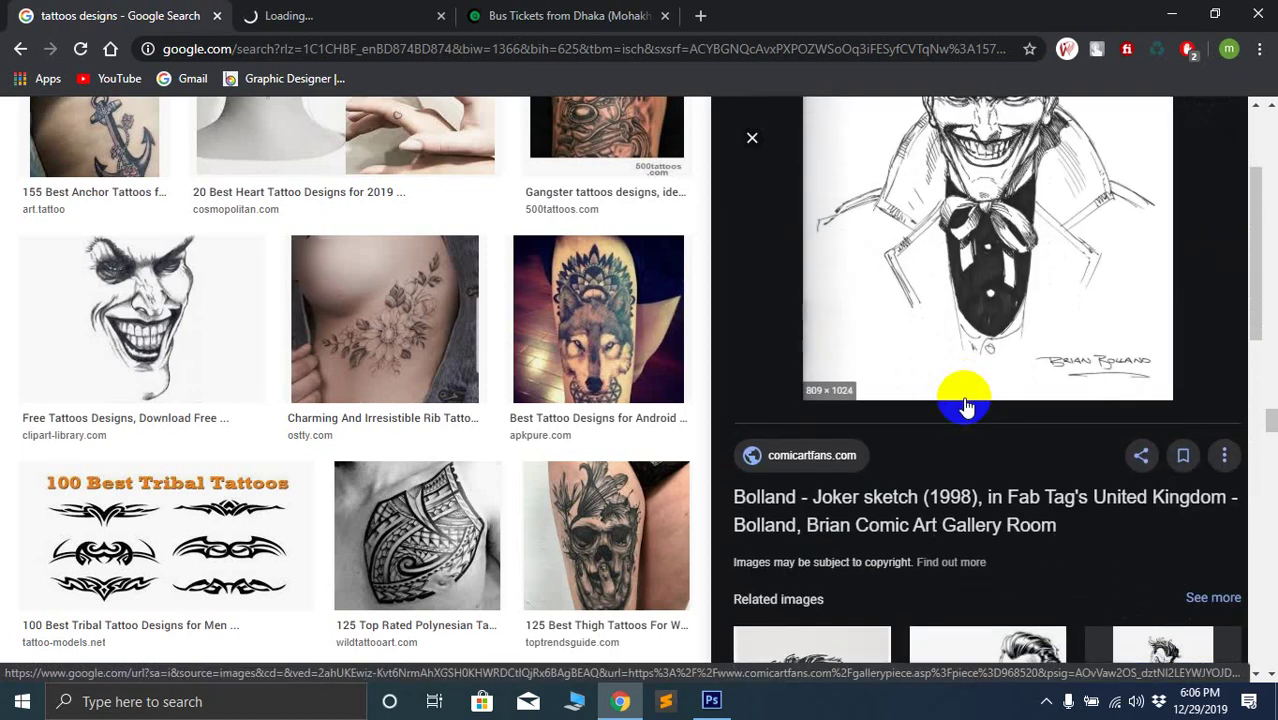
scroll(966, 405, "up", 3)
right_click(966, 288)
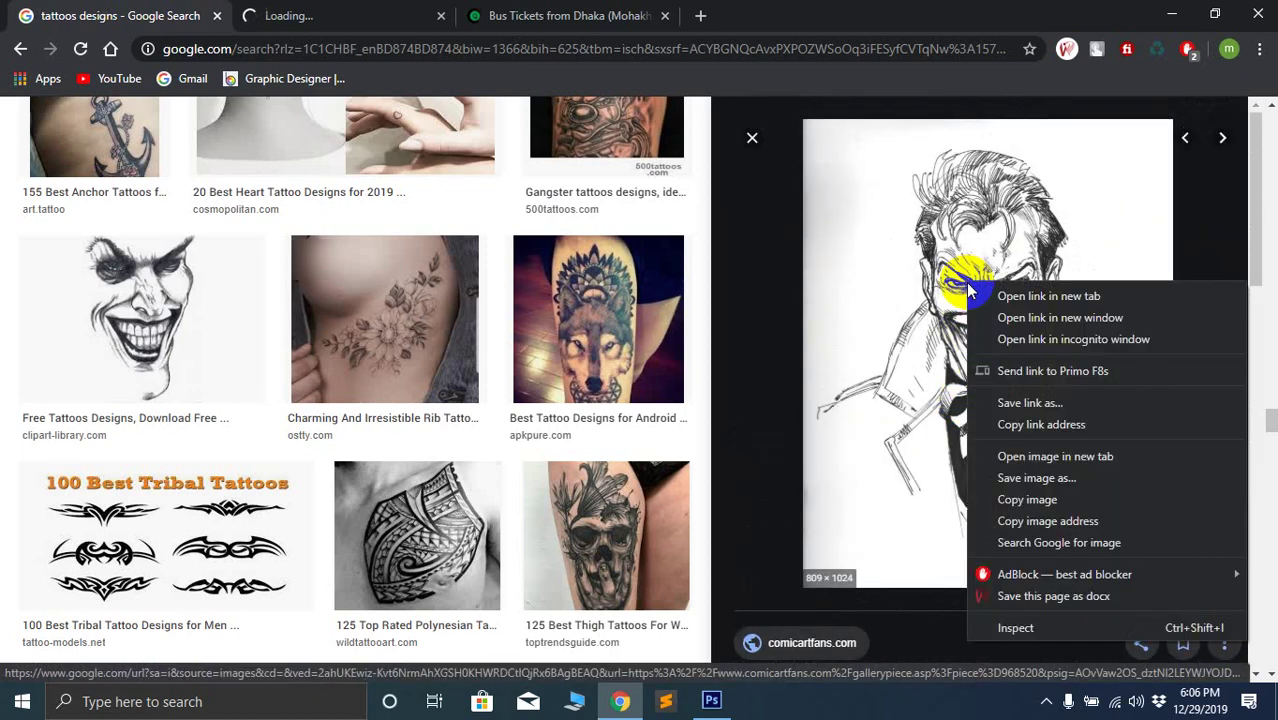
left_click(1005, 499)
Switch to Photoshop and paste the Joker sketch directly above the portrait layer in Untitled-5
scroll(980, 404, "down", 5)
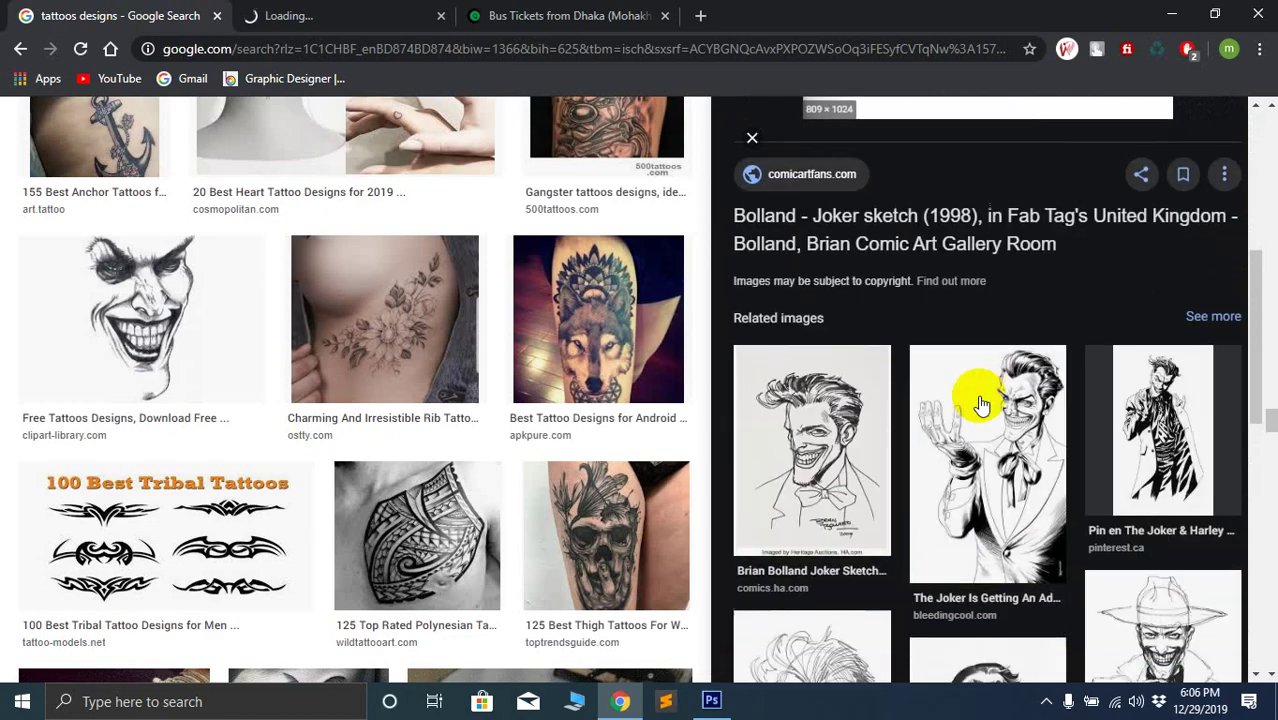
scroll(980, 404, "down", 8)
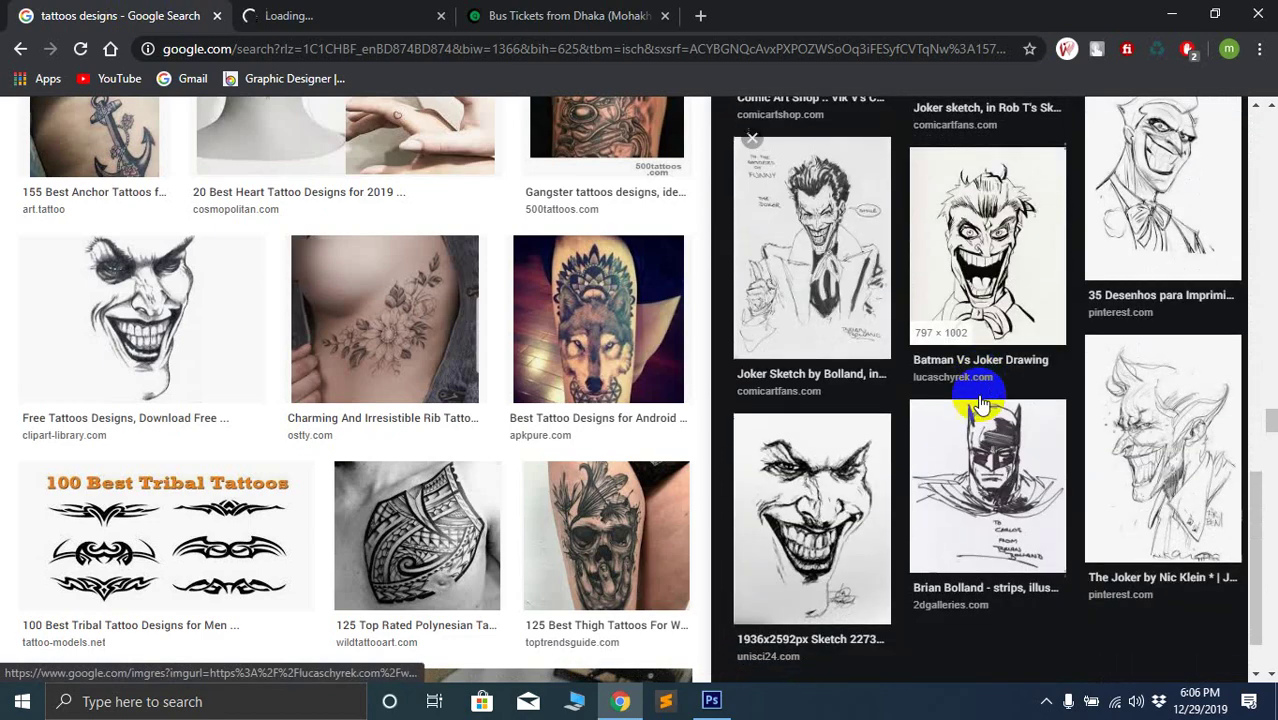
left_click(620, 701)
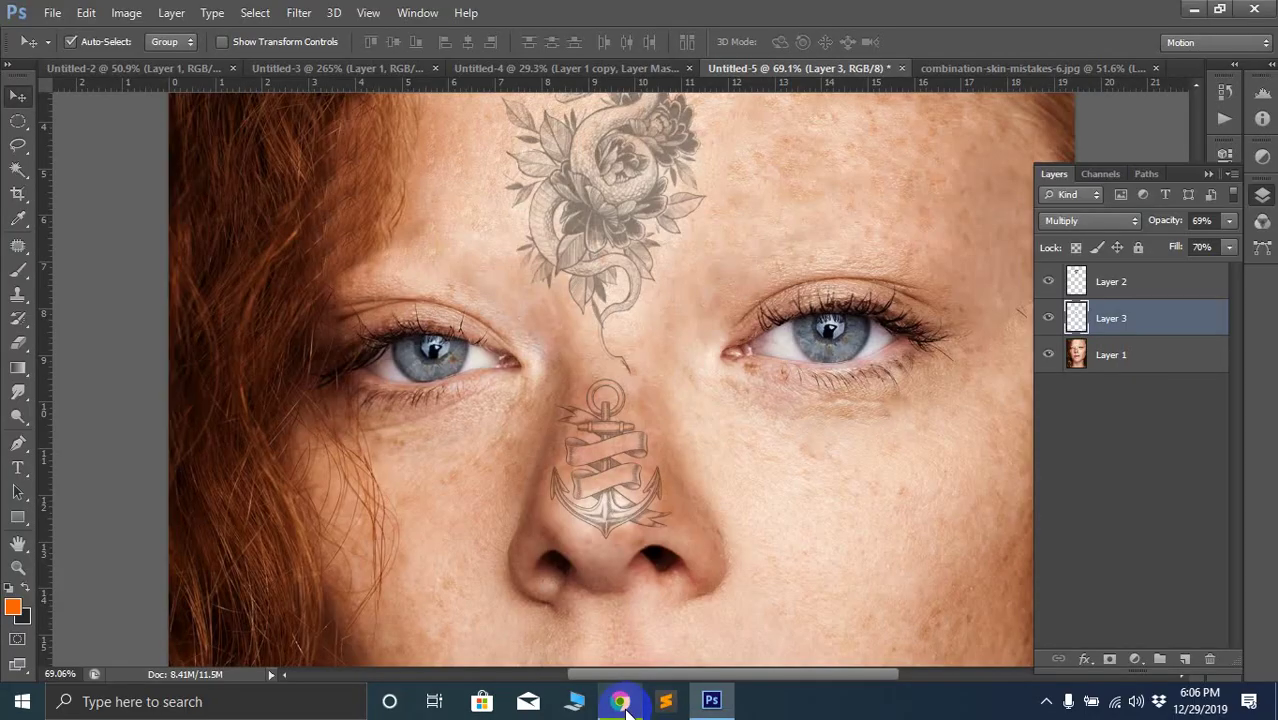
left_click(896, 509)
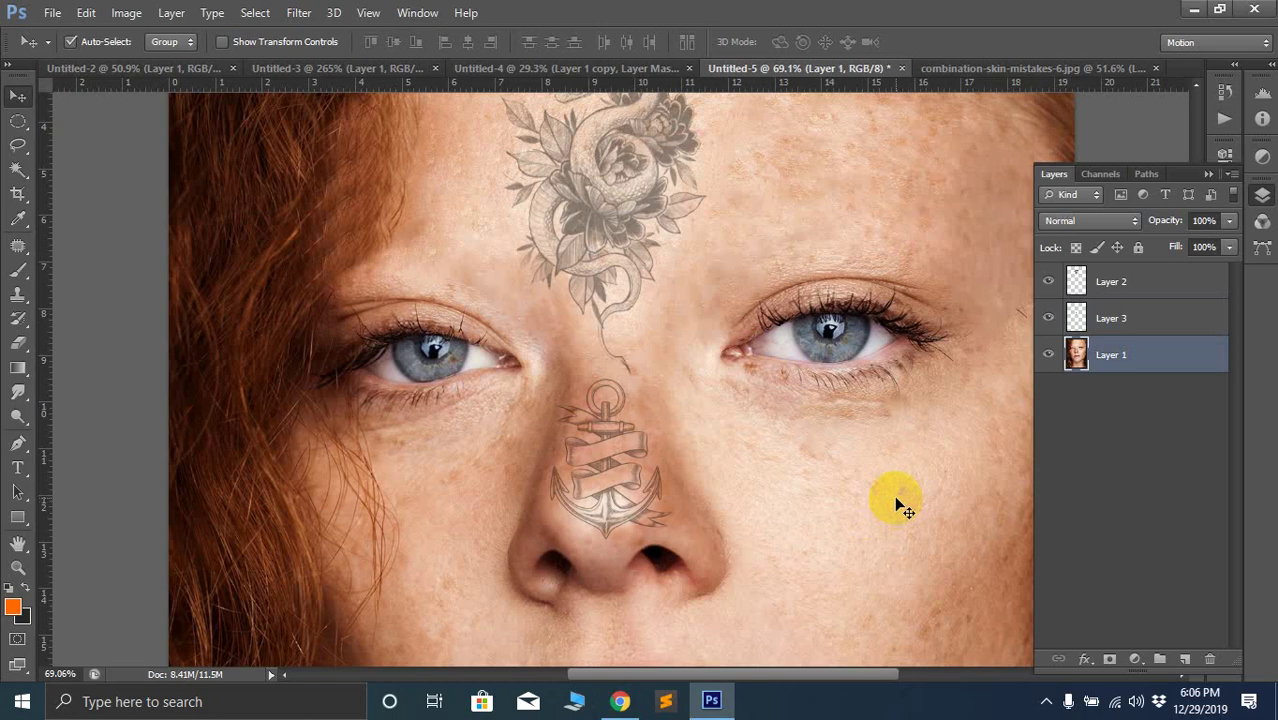
key("ctrl+v")
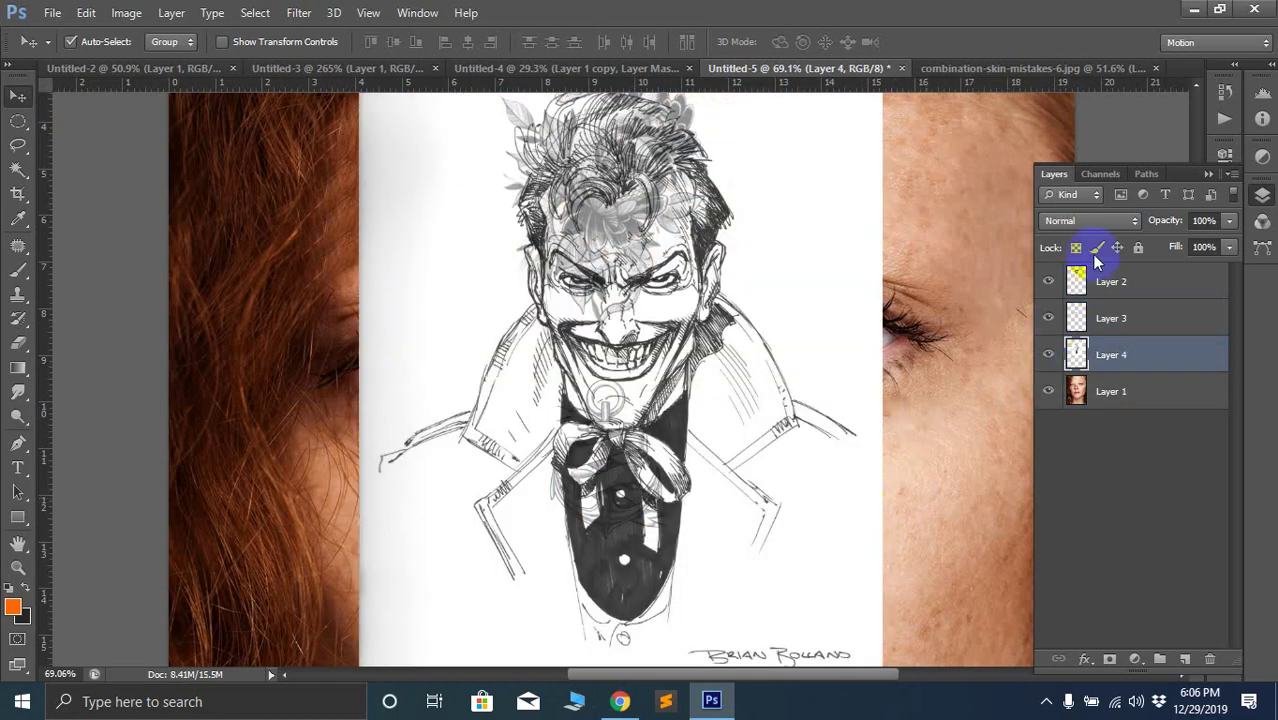
Set the Joker sketch's blend mode to Multiply and move it down over the chin and neck beside the lips
left_click(1090, 220)
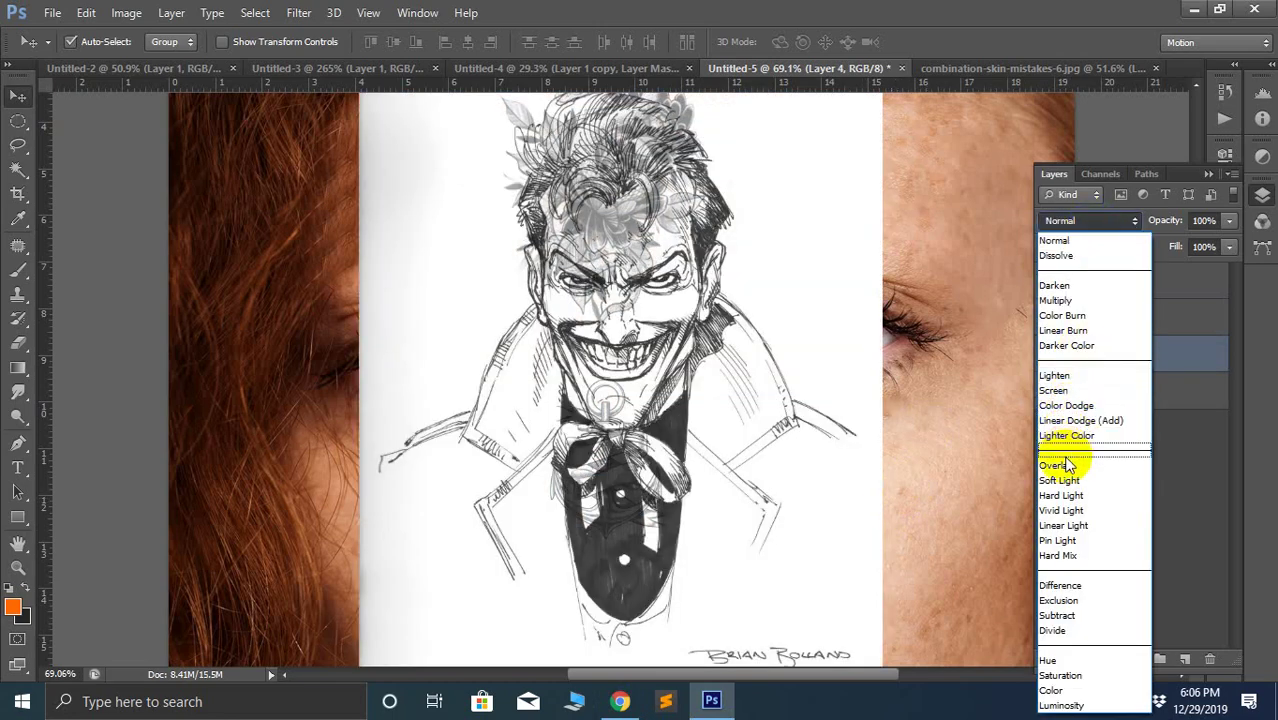
left_click(1058, 300)
mouse_move(663, 237)
left_mouse_down()
mouse_move(748, 214)
mouse_move(998, 205)
mouse_move(919, 234)
left_mouse_up()
scroll(870, 383, "down", 5)
mouse_move(676, 357)
left_mouse_down()
mouse_move(685, 400)
mouse_move(664, 432)
left_mouse_up()
scroll(675, 500, "up", 1)
scroll(676, 505, "up", 3)
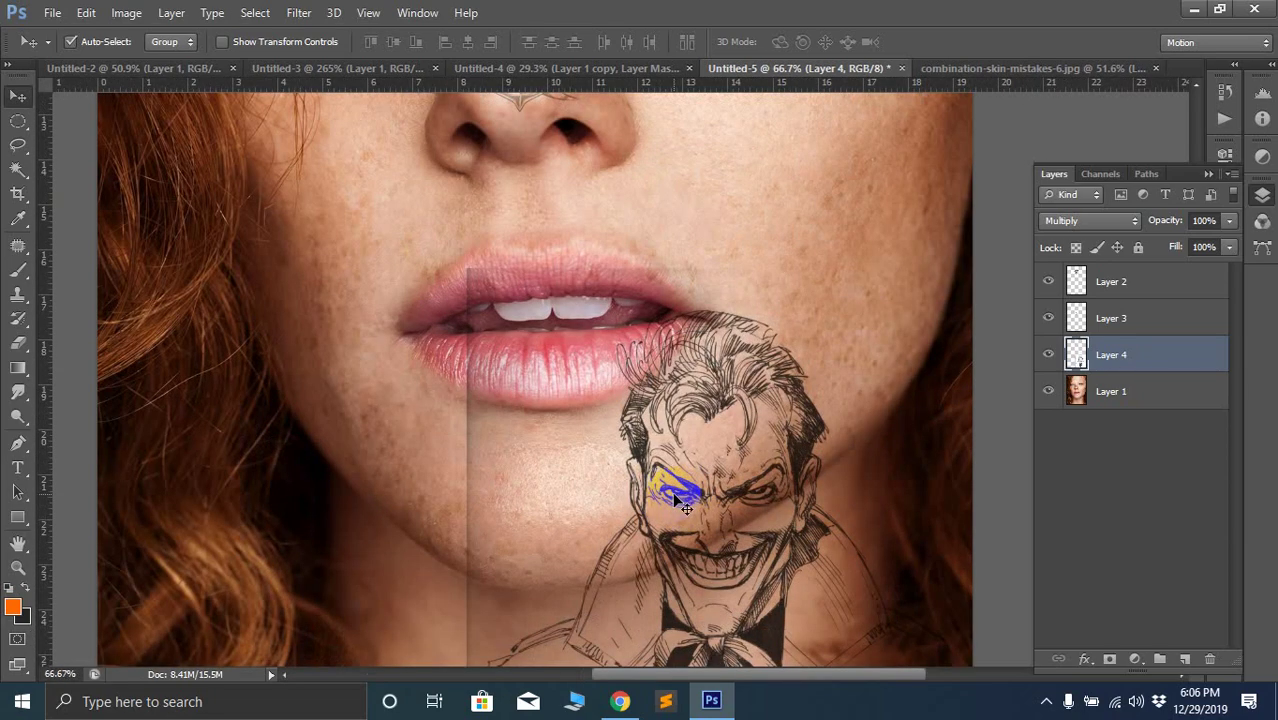
scroll(684, 490, "down", 3)
scroll(676, 521, "up", 1)
left_click_drag(676, 521, 673, 375)
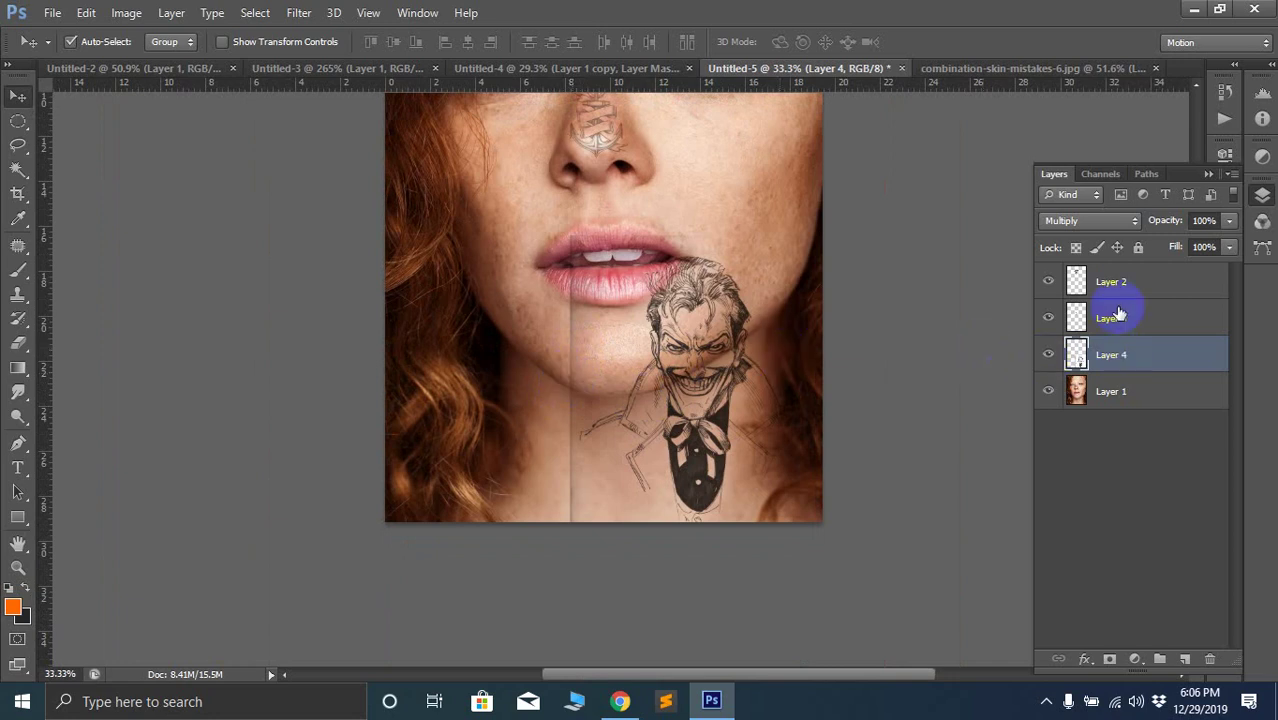
Set the Joker sketch layer's blend mode back to Normal
left_click(1090, 220)
left_click(1062, 240)
left_click(895, 420)
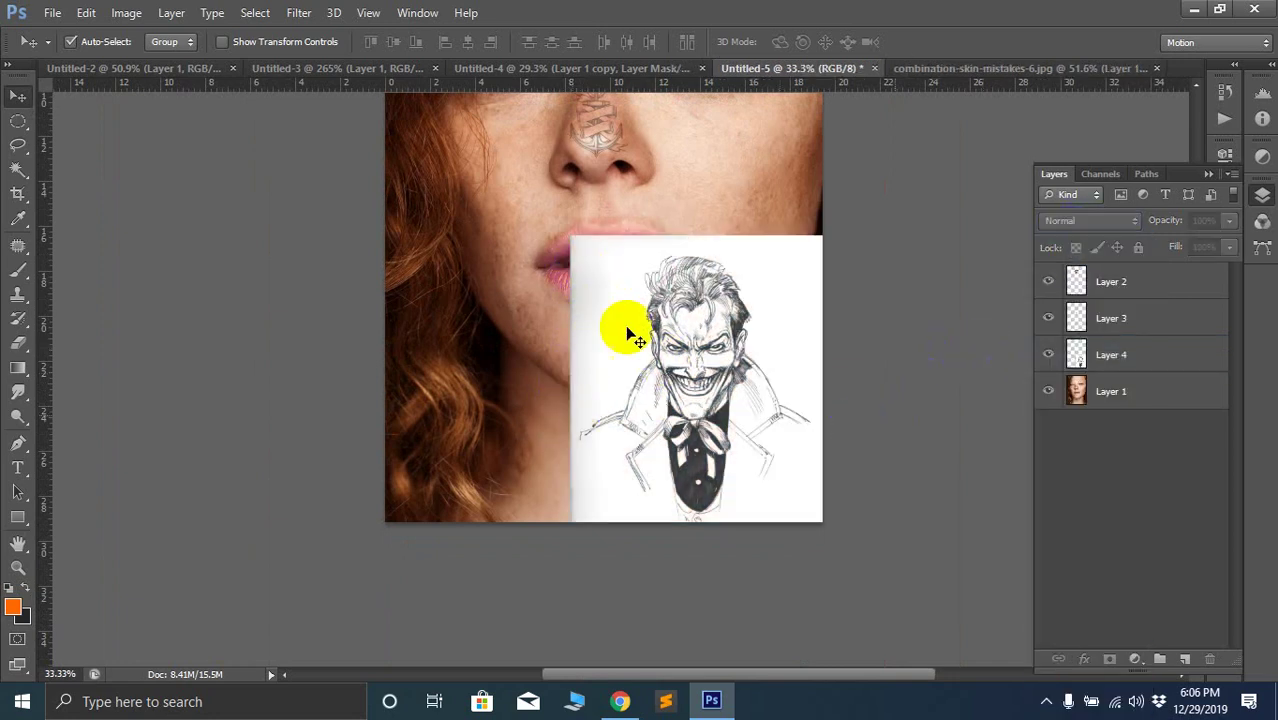
Delete the white background around the Joker on Layer 4 using a Magic Wand selection, and clear the selection
left_click(20, 170)
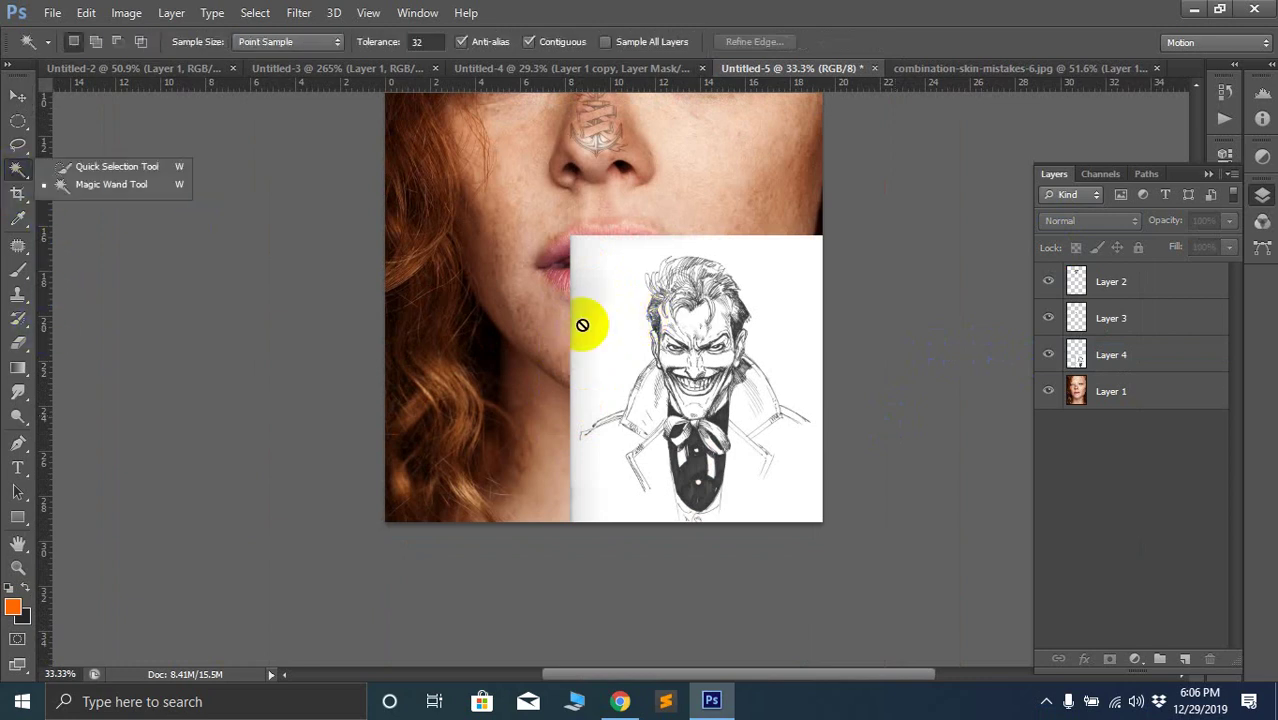
left_click(605, 333)
left_click(620, 270)
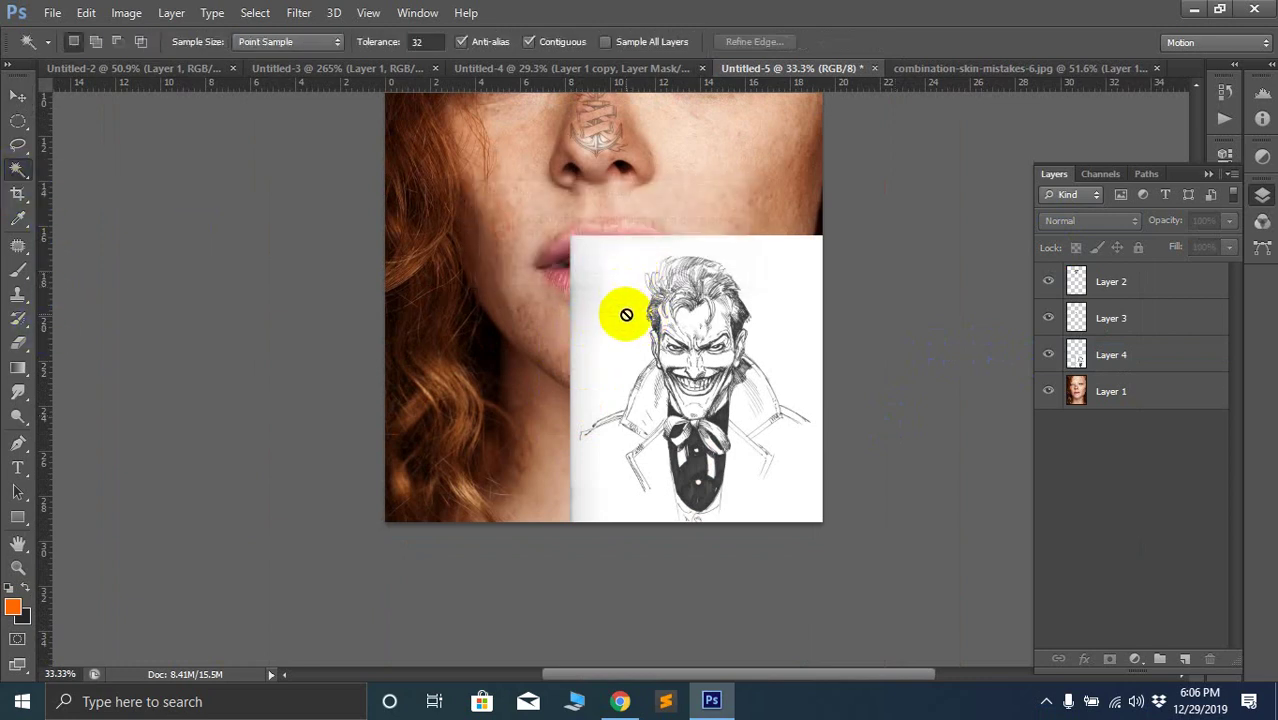
left_click(622, 309)
left_click(617, 268)
key("alt+]")
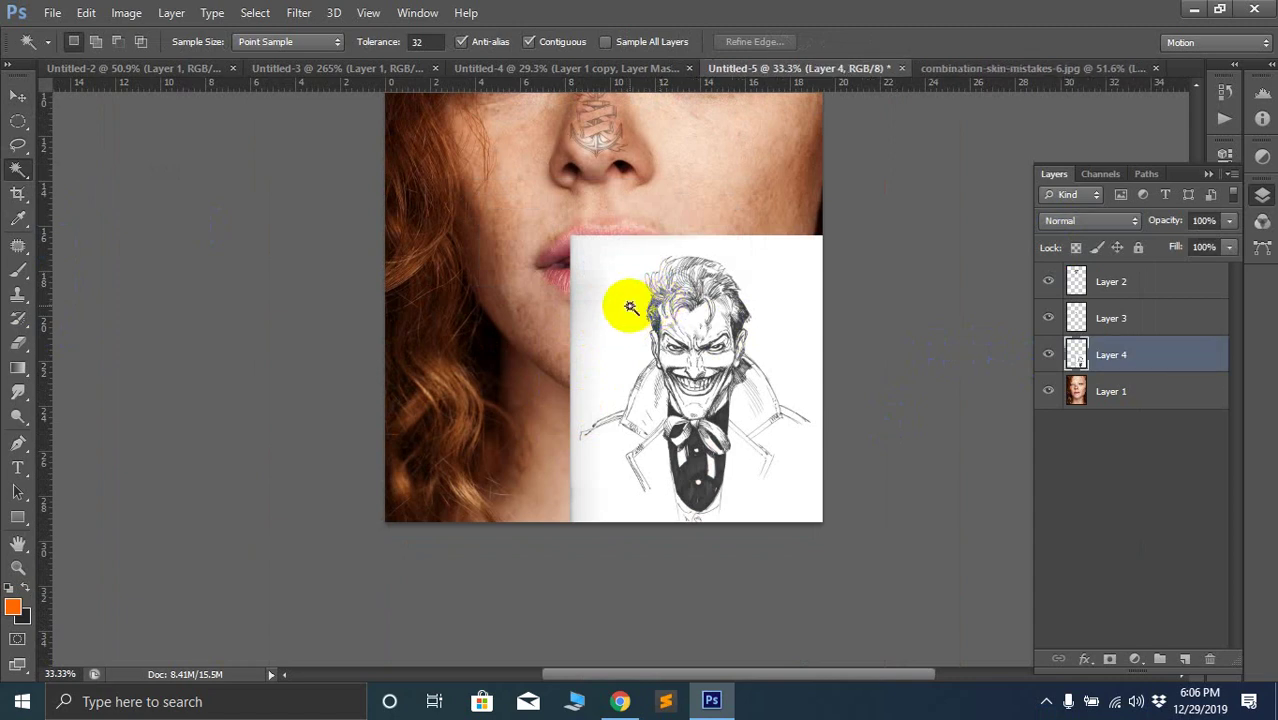
left_click(630, 313)
key("Delete")
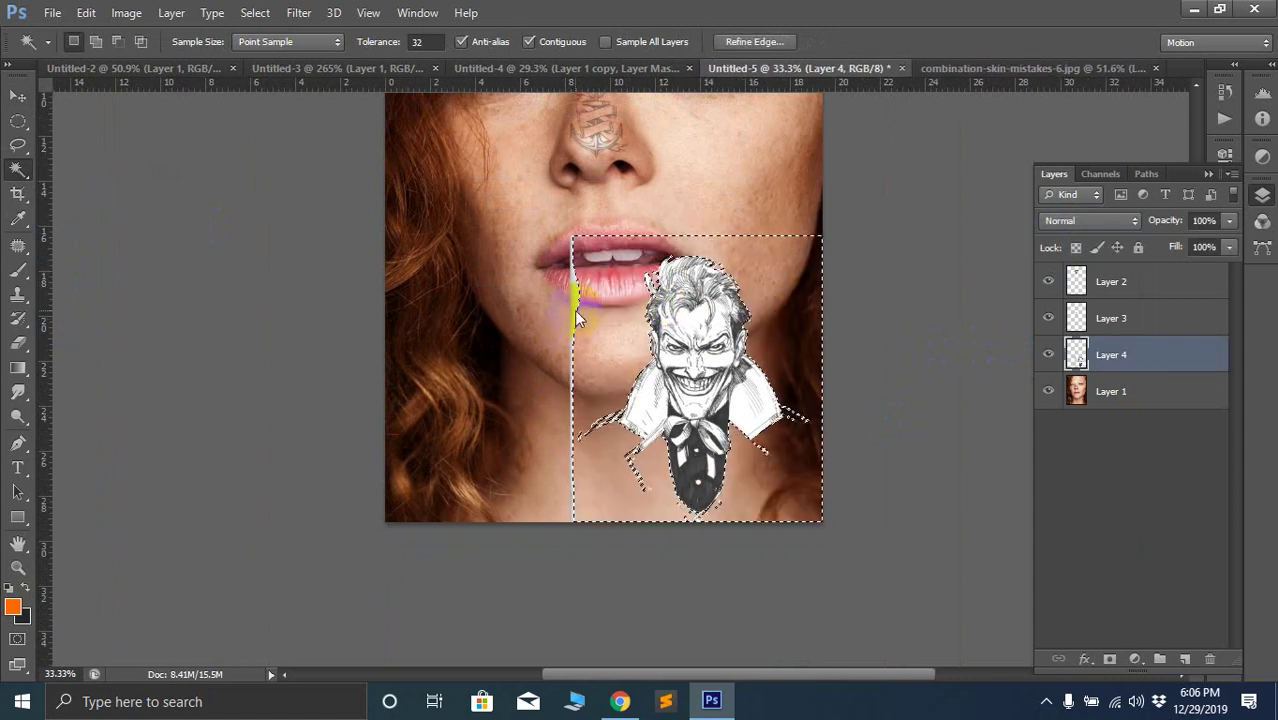
left_click(611, 357)
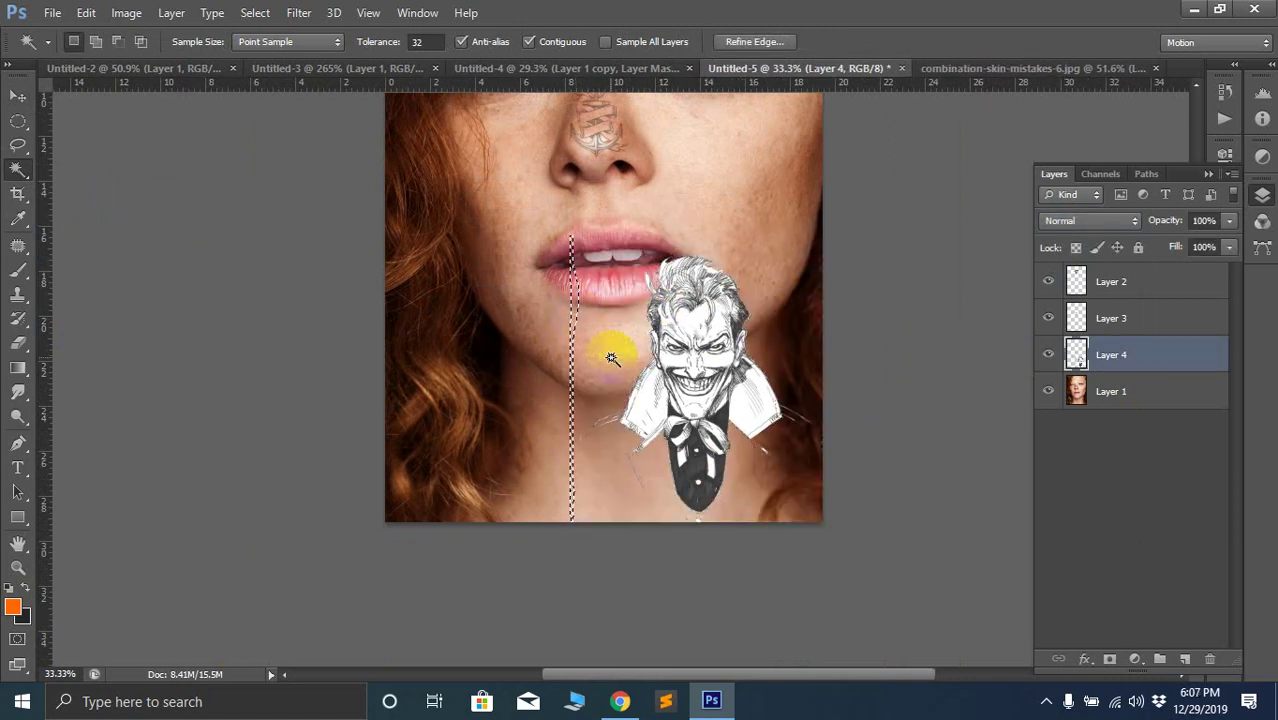
key("ctrl+d")
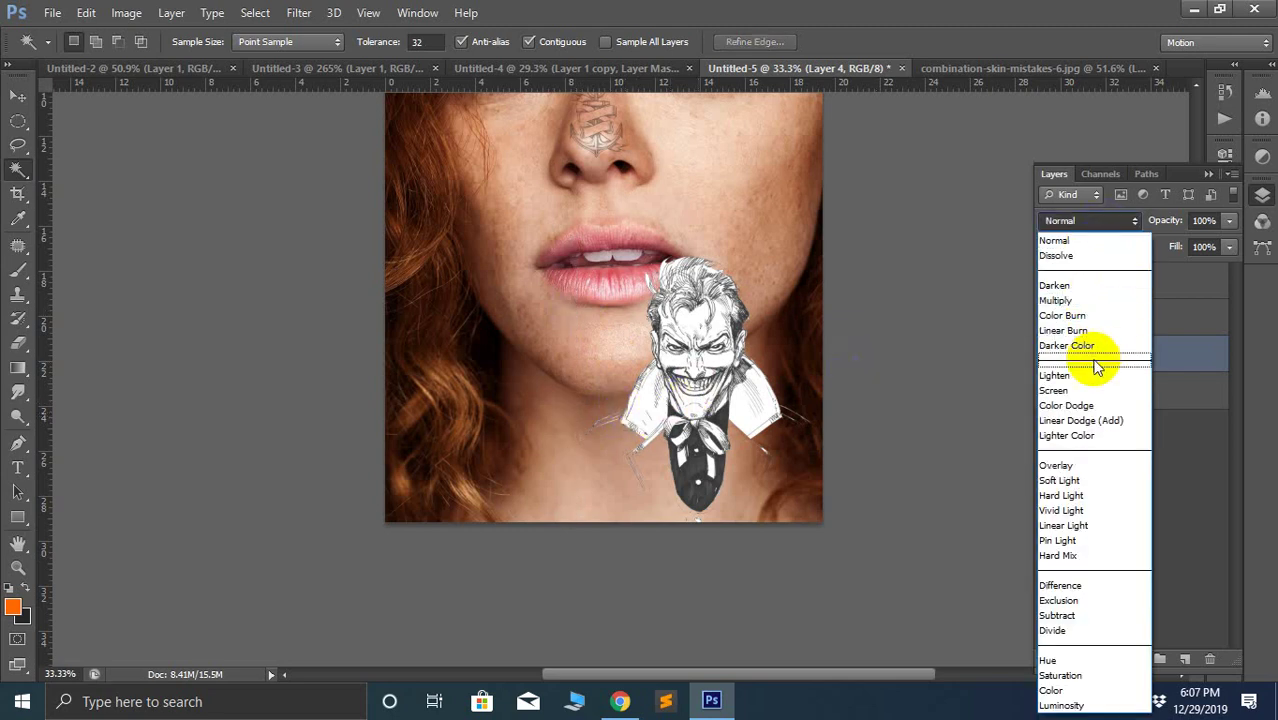
Blend the cut-out Joker with Multiply and move it up onto the cheek beside the nose
left_click(1058, 300)
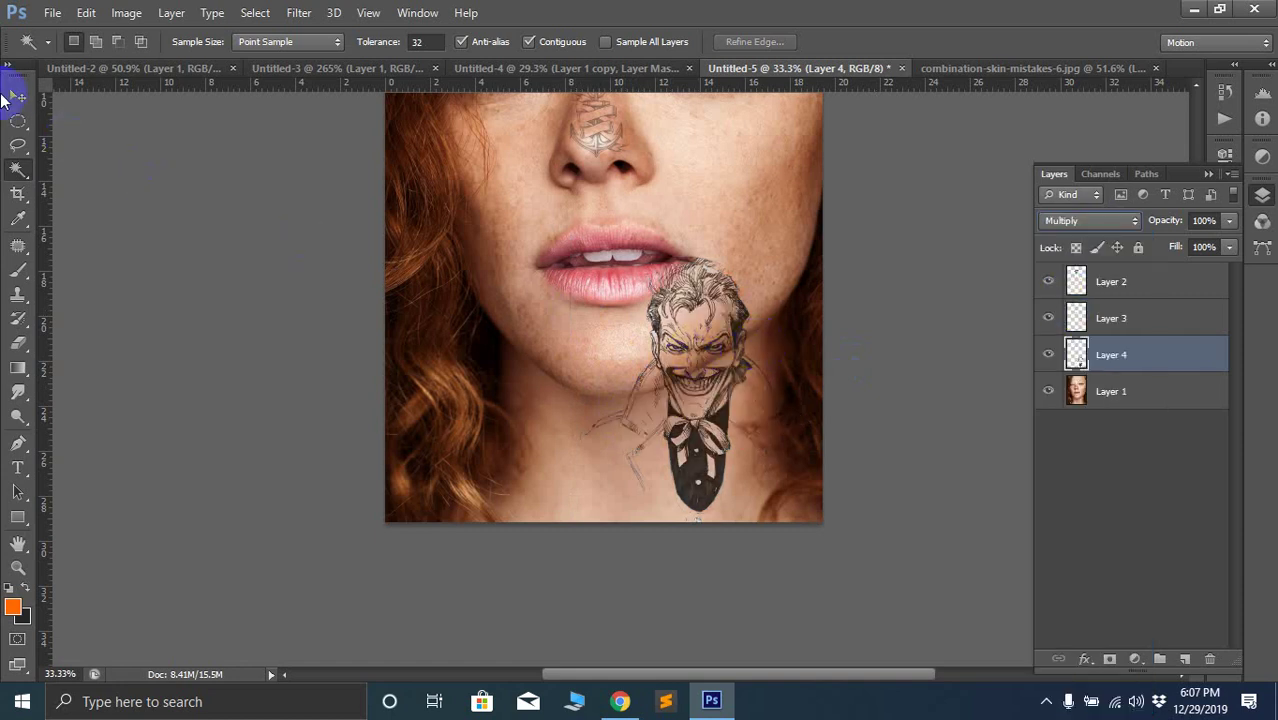
left_click(17, 97)
left_click(17, 343)
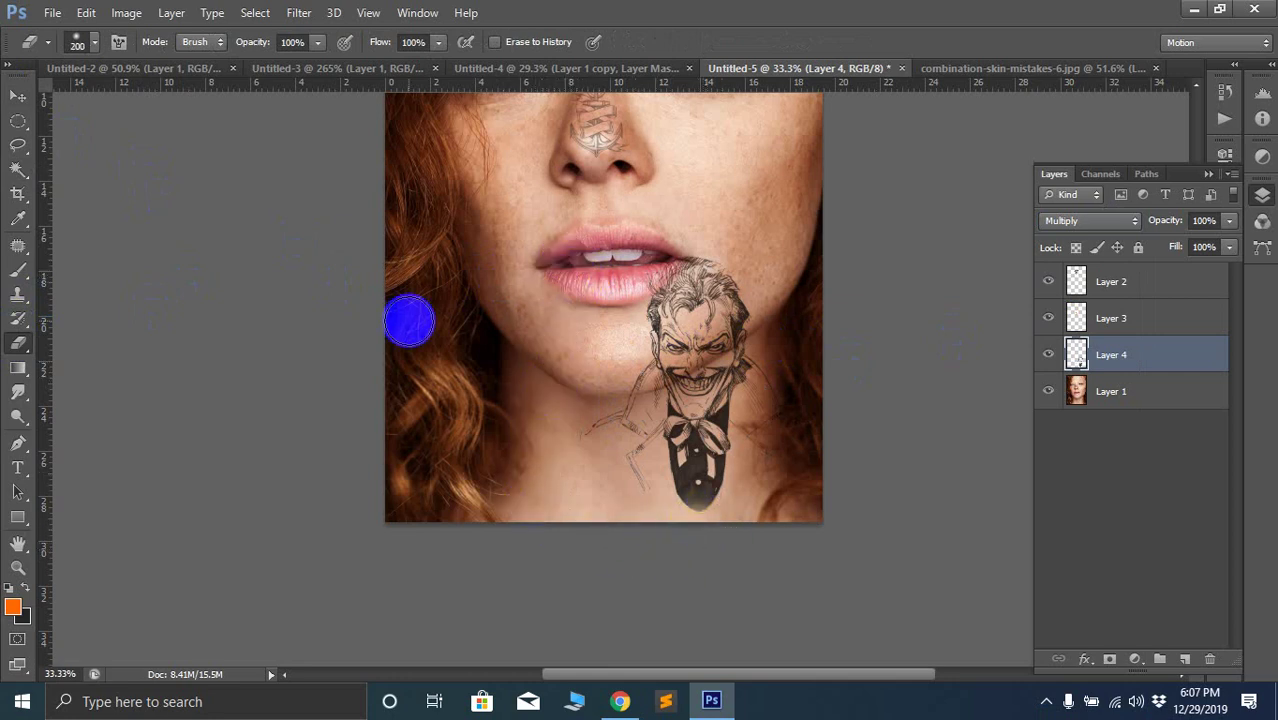
left_click(18, 97)
scroll(613, 357, "up", 2)
mouse_move(745, 433)
left_mouse_down()
mouse_move(619, 294)
mouse_move(697, 247)
mouse_move(614, 484)
mouse_move(700, 498)
mouse_move(697, 538)
mouse_move(749, 225)
mouse_move(740, 215)
left_mouse_up()
scroll(740, 215, "up", 4)
scroll(786, 326, "down", 4)
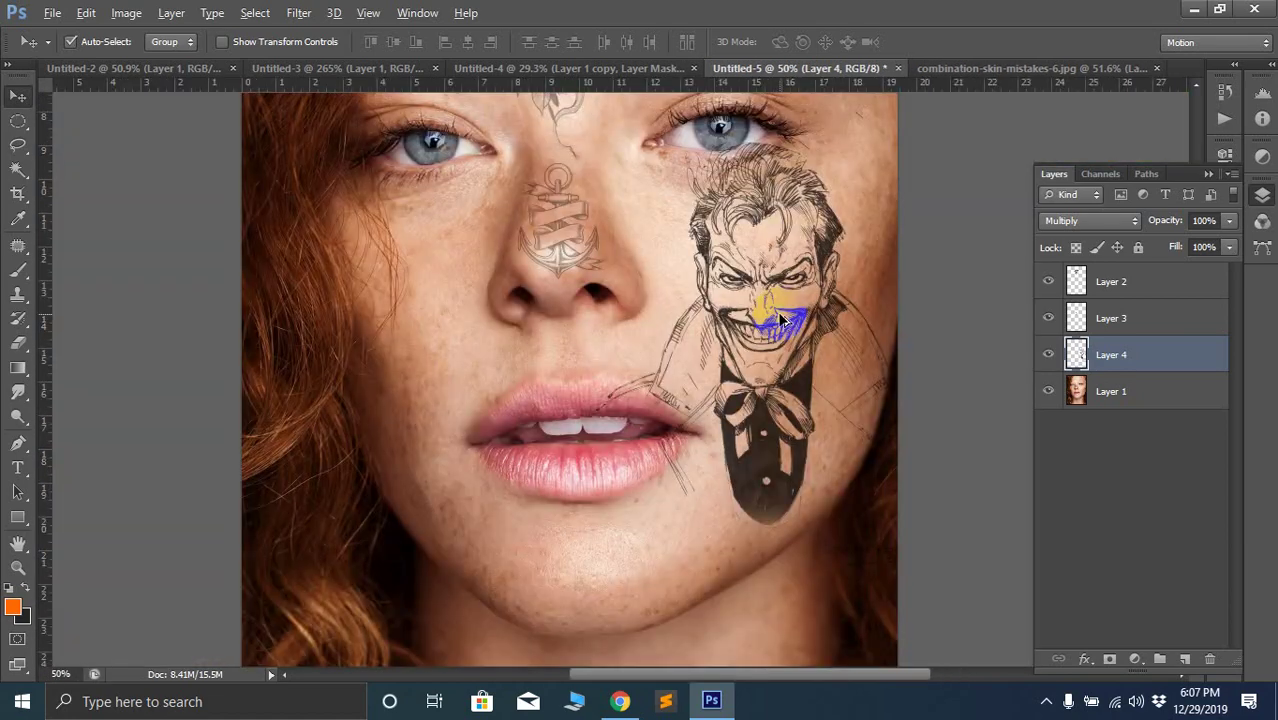
Scale the Joker tattoo to about 45% and place it on the cheek below the eye
key("ctrl+t")
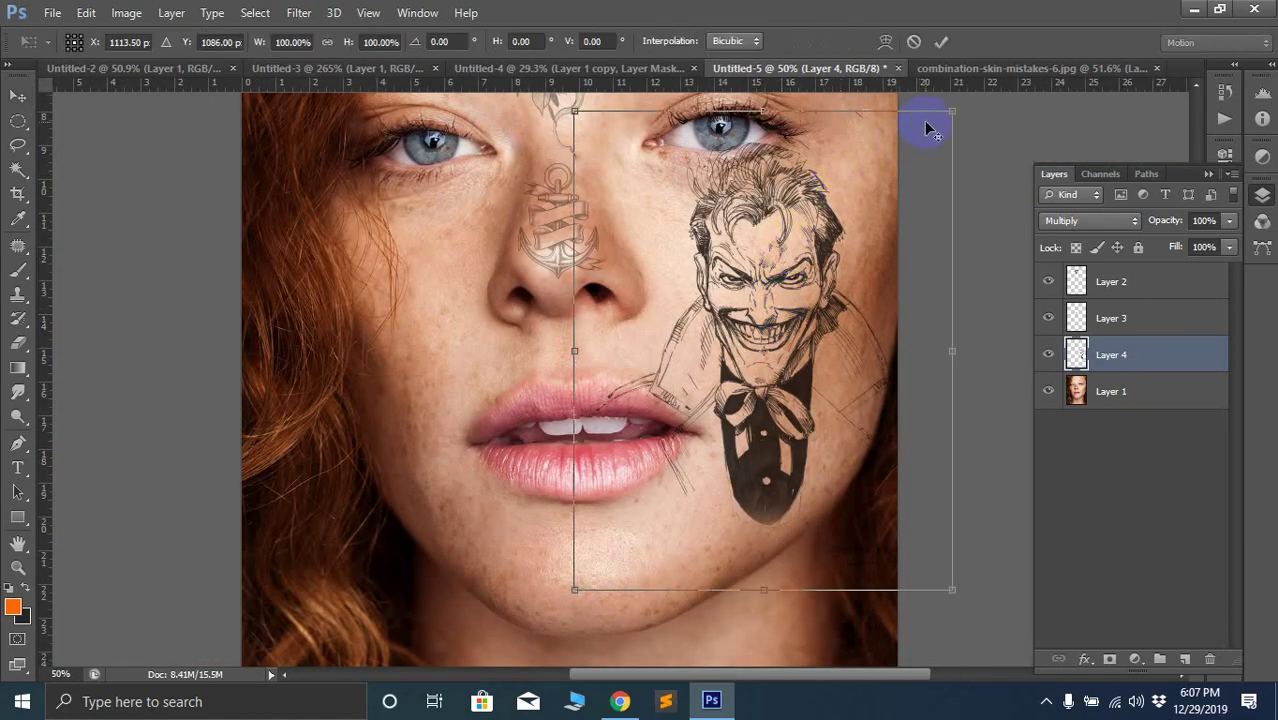
left_click_drag(948, 110, 849, 242)
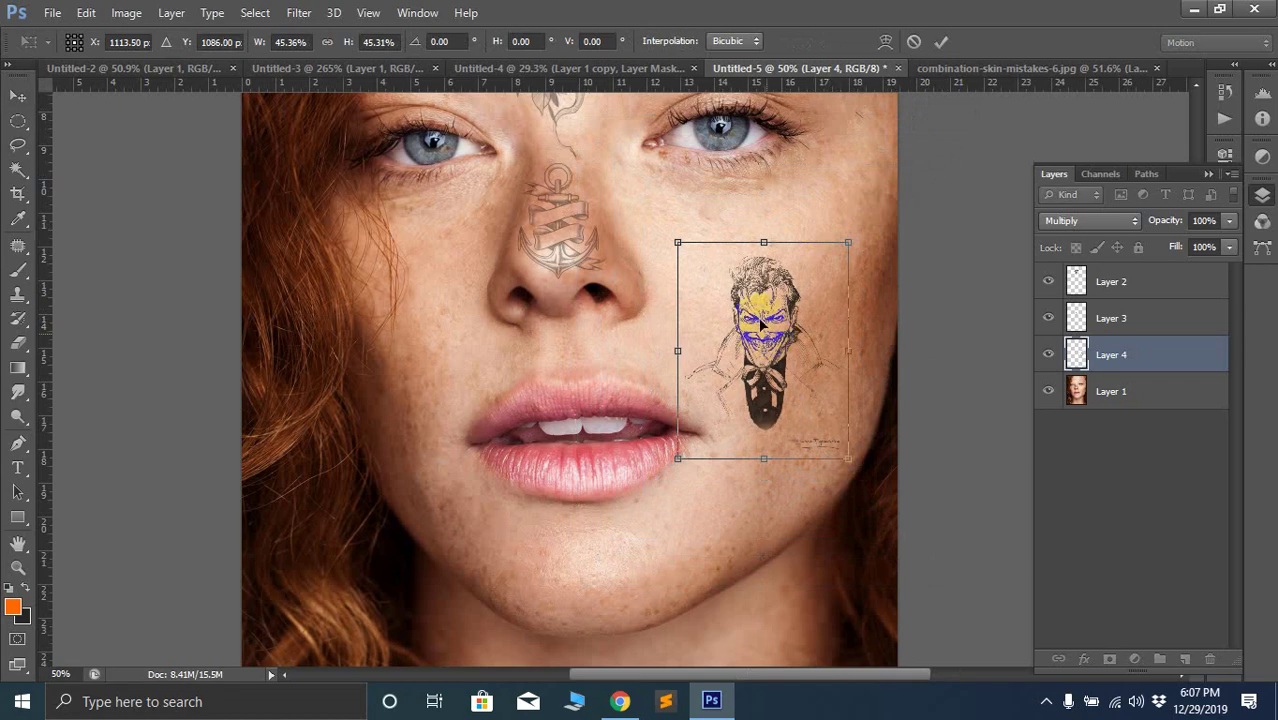
left_click_drag(765, 335, 752, 300)
key("Return")
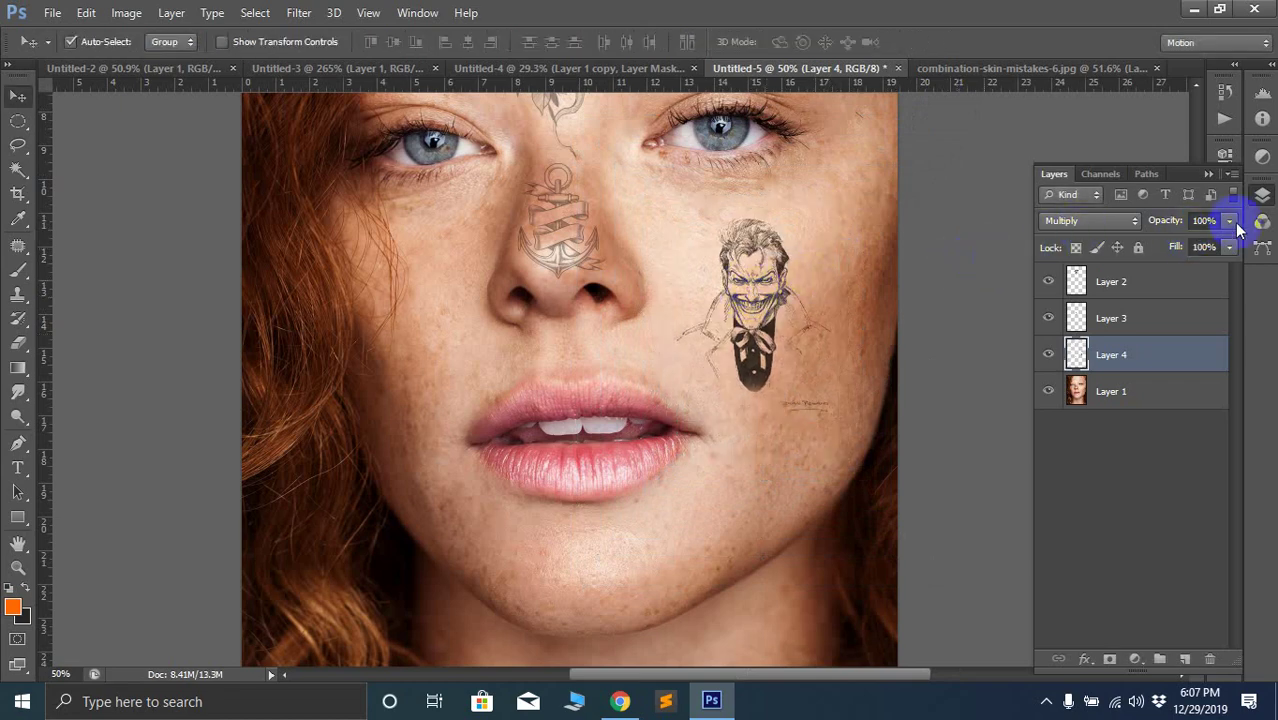
Lower the Joker tattoo layer's opacity to 56%
left_click(1228, 221)
left_click_drag(1207, 252, 1185, 245)
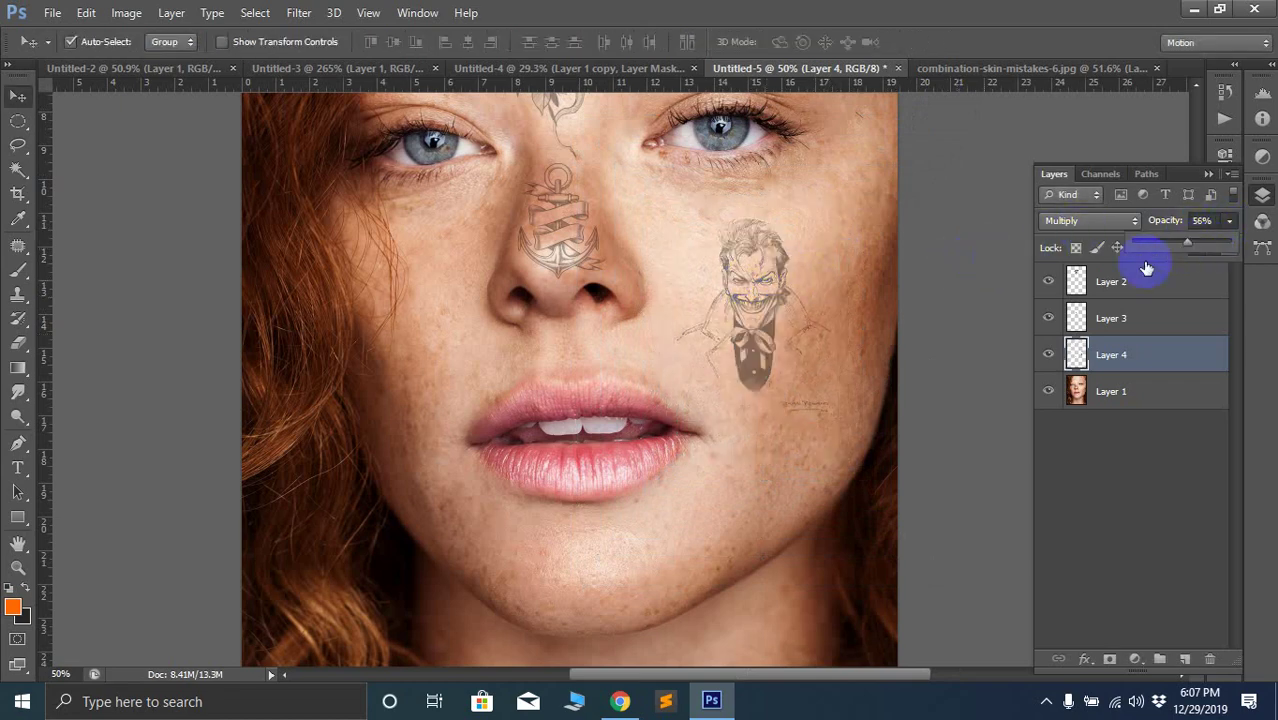
left_click(807, 378)
left_click(955, 460)
scroll(948, 450, "down", 3)
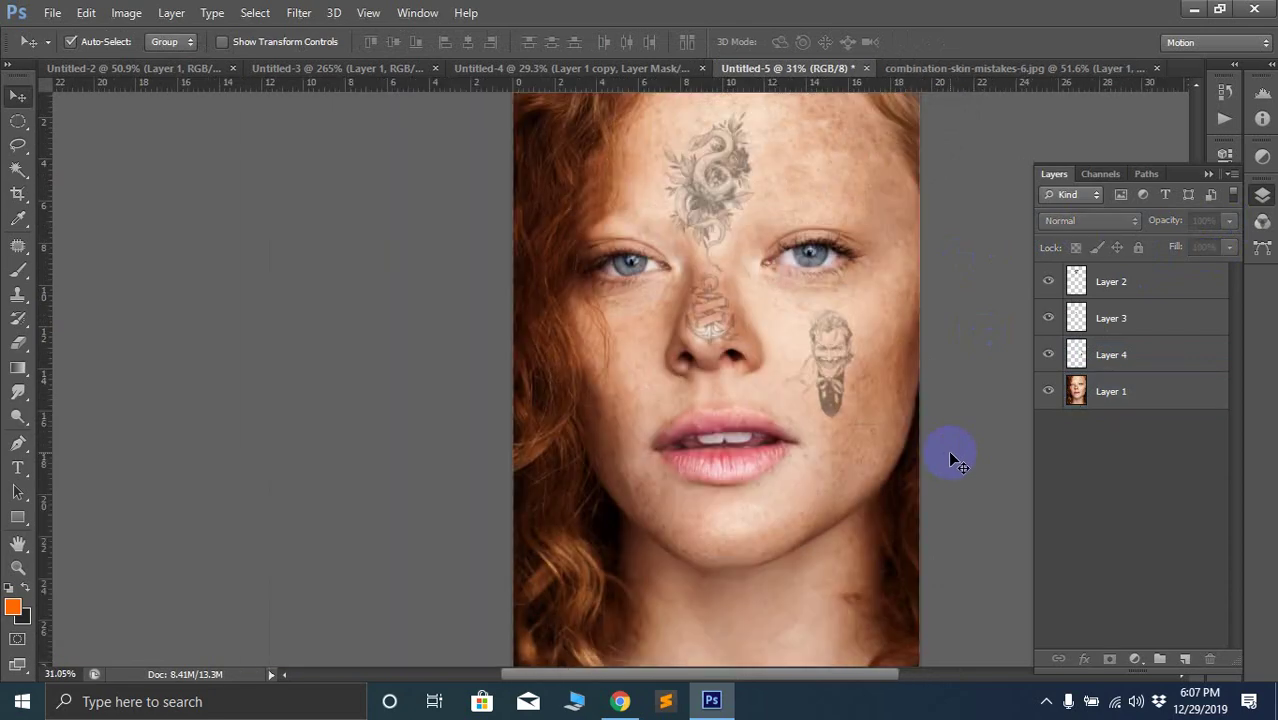
scroll(948, 450, "up", 1)
left_click(1212, 402, "ctrl")
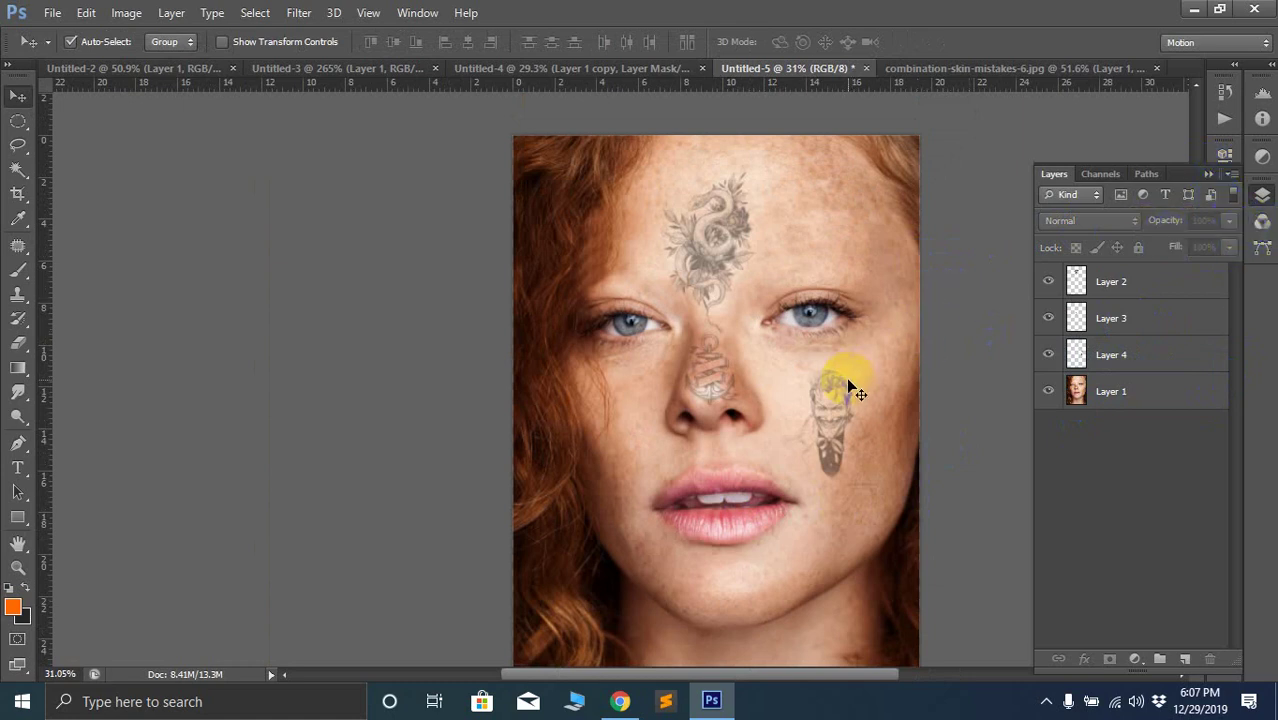
Nudge the Joker tattoo slightly down the cheek and raise its layer opacity to darken it
left_click_drag(846, 377, 838, 387)
left_click(1229, 222)
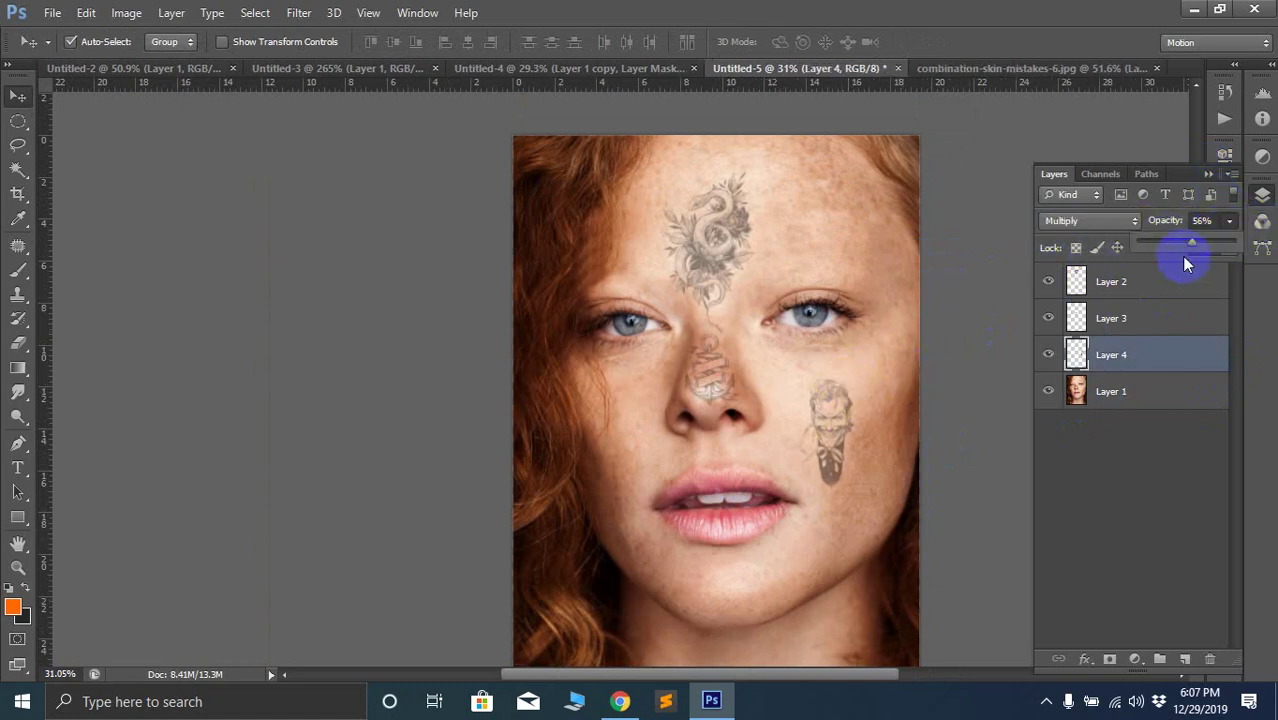
left_click(978, 498)
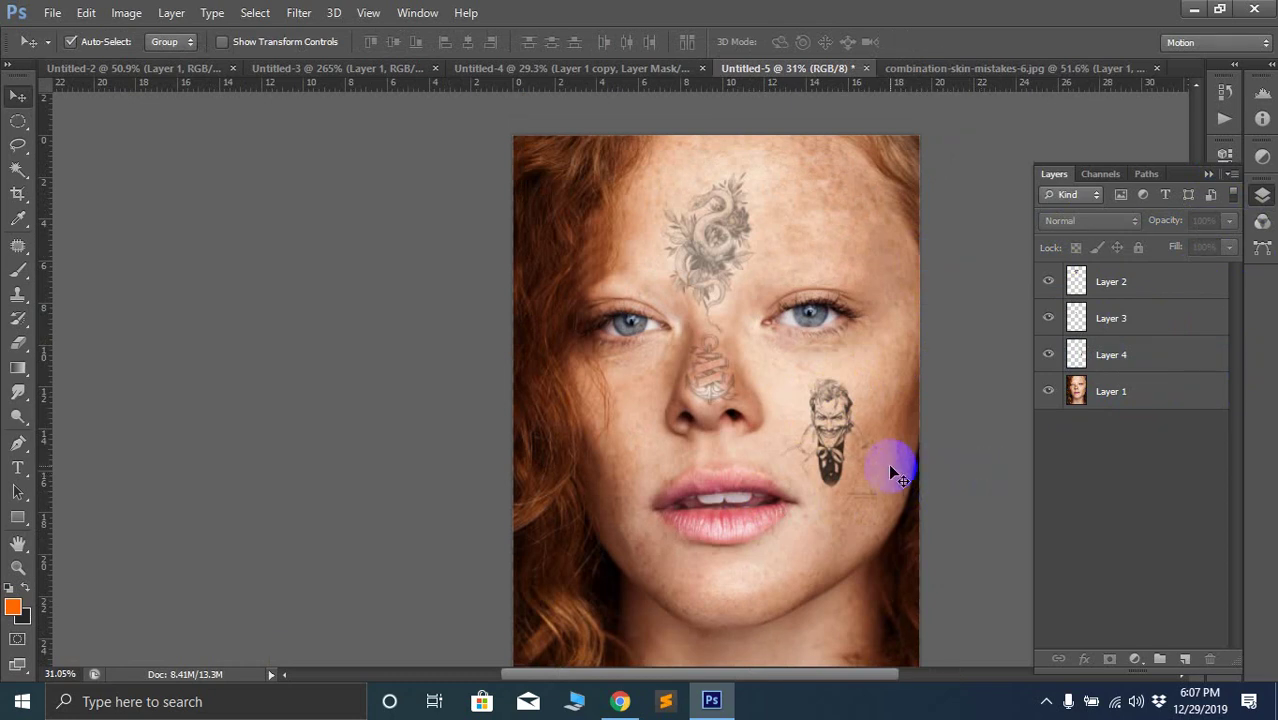
Move the Joker tattoo from the cheek down over the corner of the mouth
scroll(891, 468, "up", 3)
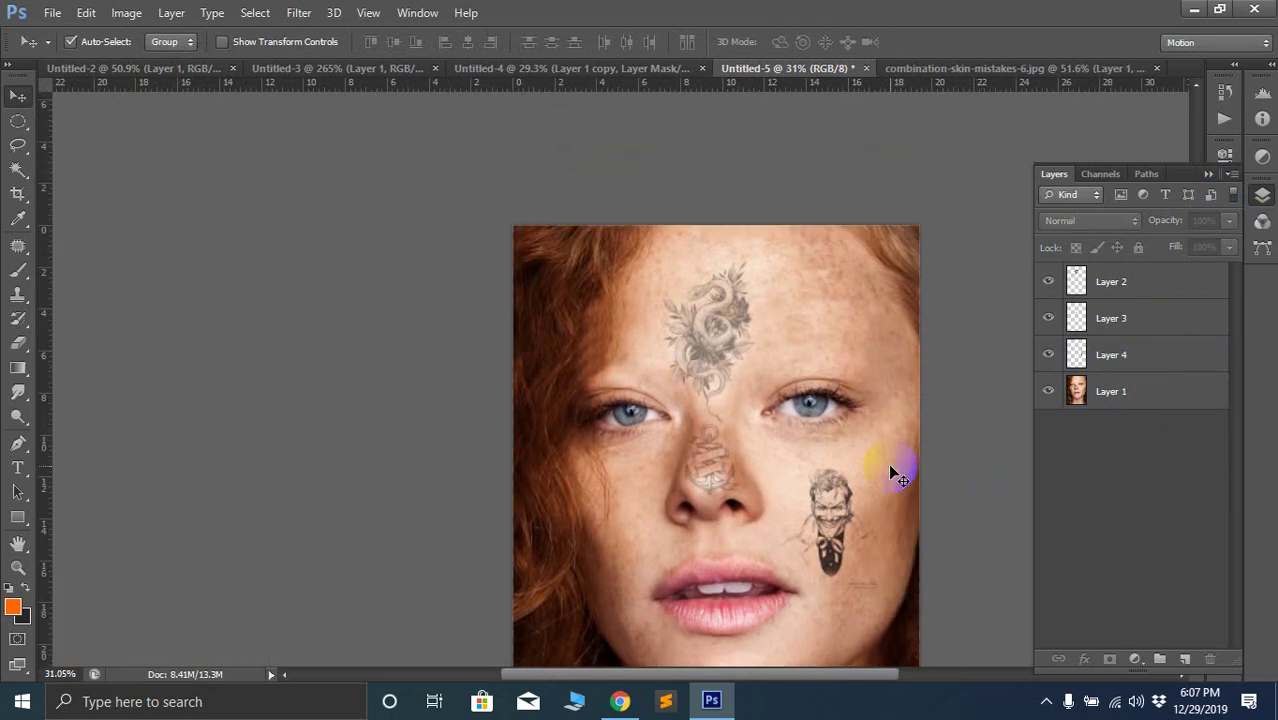
scroll(891, 467, "down", 2)
scroll(893, 478, "down", 10)
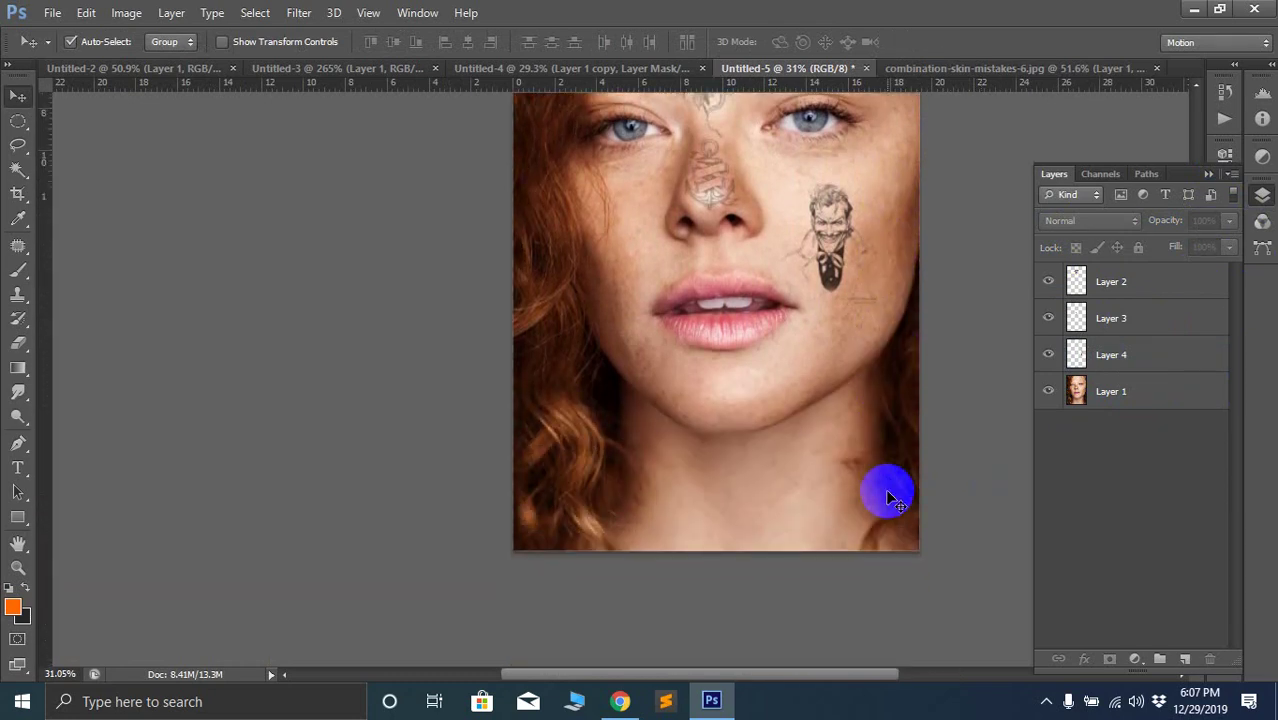
scroll(887, 508, "up", 3)
scroll(882, 505, "up", 3)
left_click_drag(806, 362, 763, 428)
left_click(878, 393)
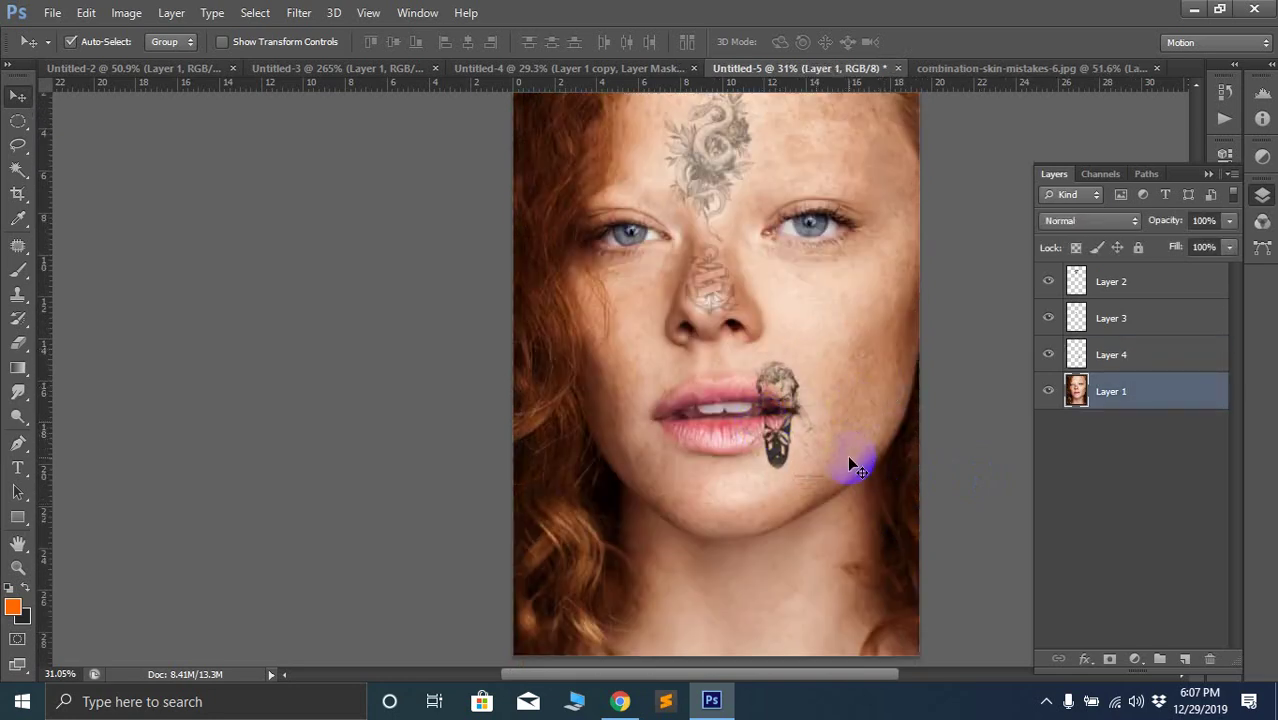